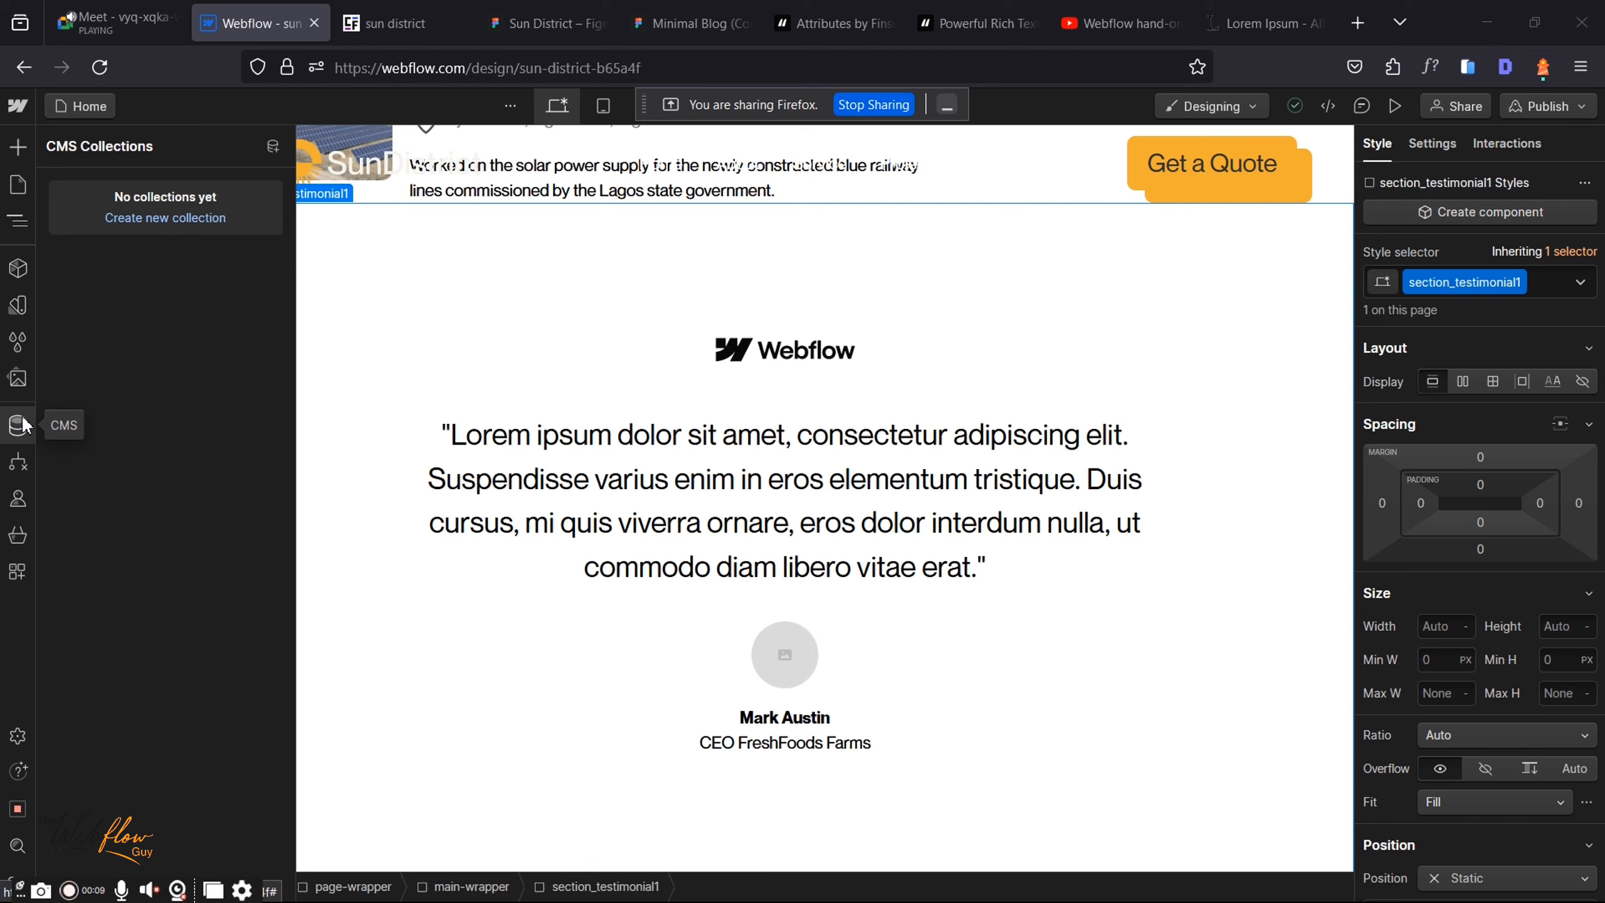
Step: Create a new CMS collection so its empty settings form opens
{"action": "left_click", "coordinate": [140, 218]}
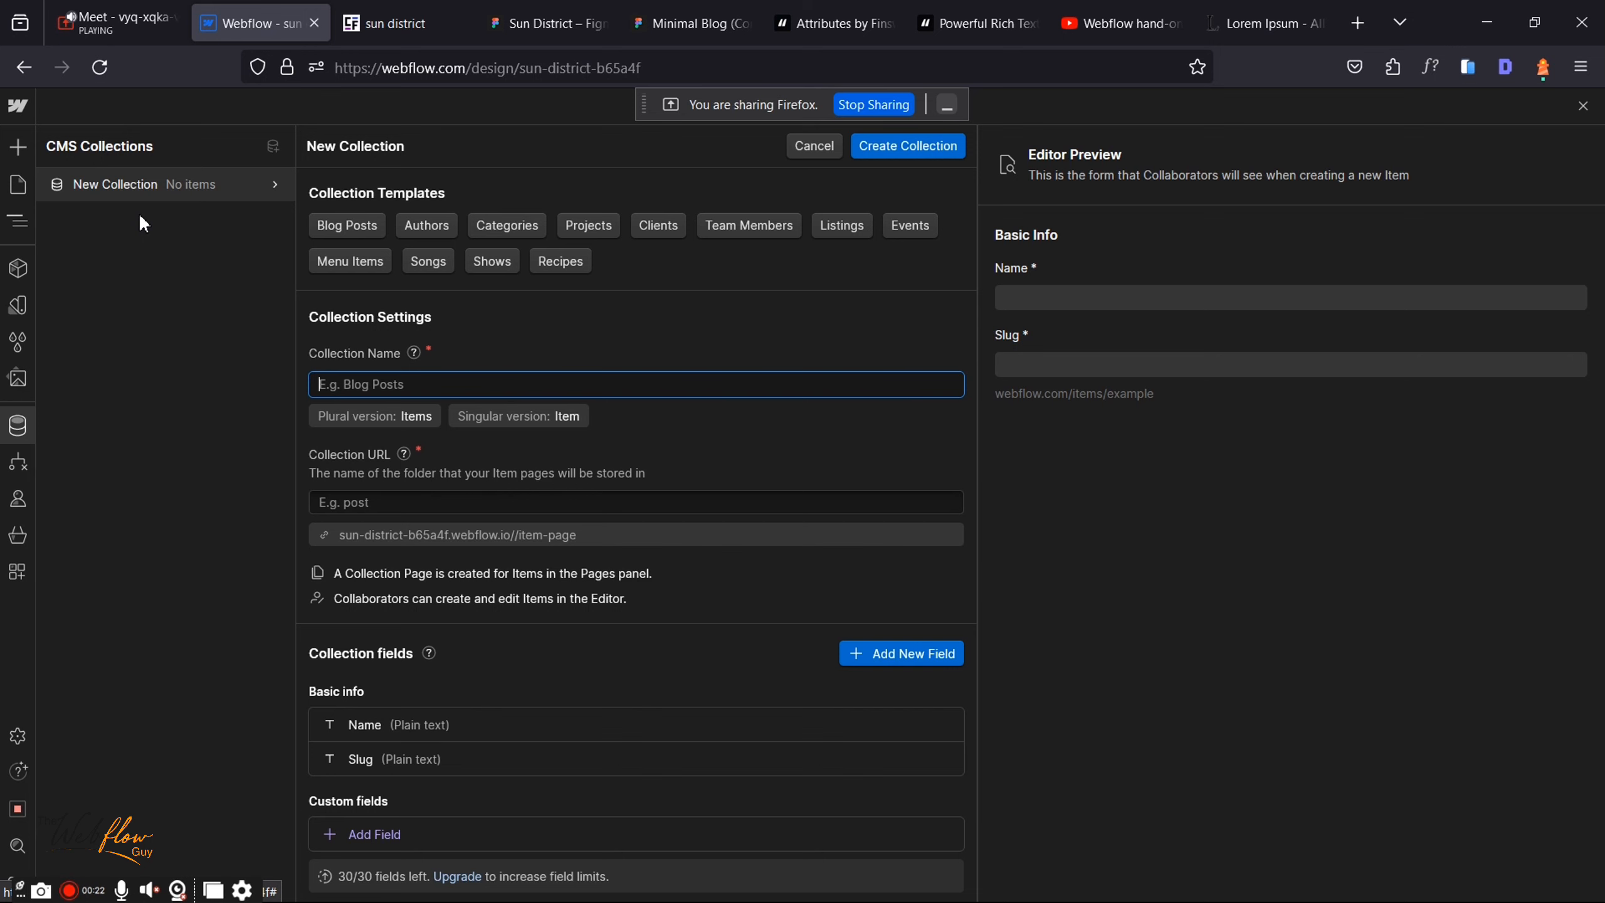
{"action": "left_click", "coordinate": [517, 8]}
Step: Review the Our Blog cards in the Figma landing-page design, then return to Webflow
{"action": "scroll", "coordinate": [500, 557], "scroll_direction": "up", "scroll_amount": 3}
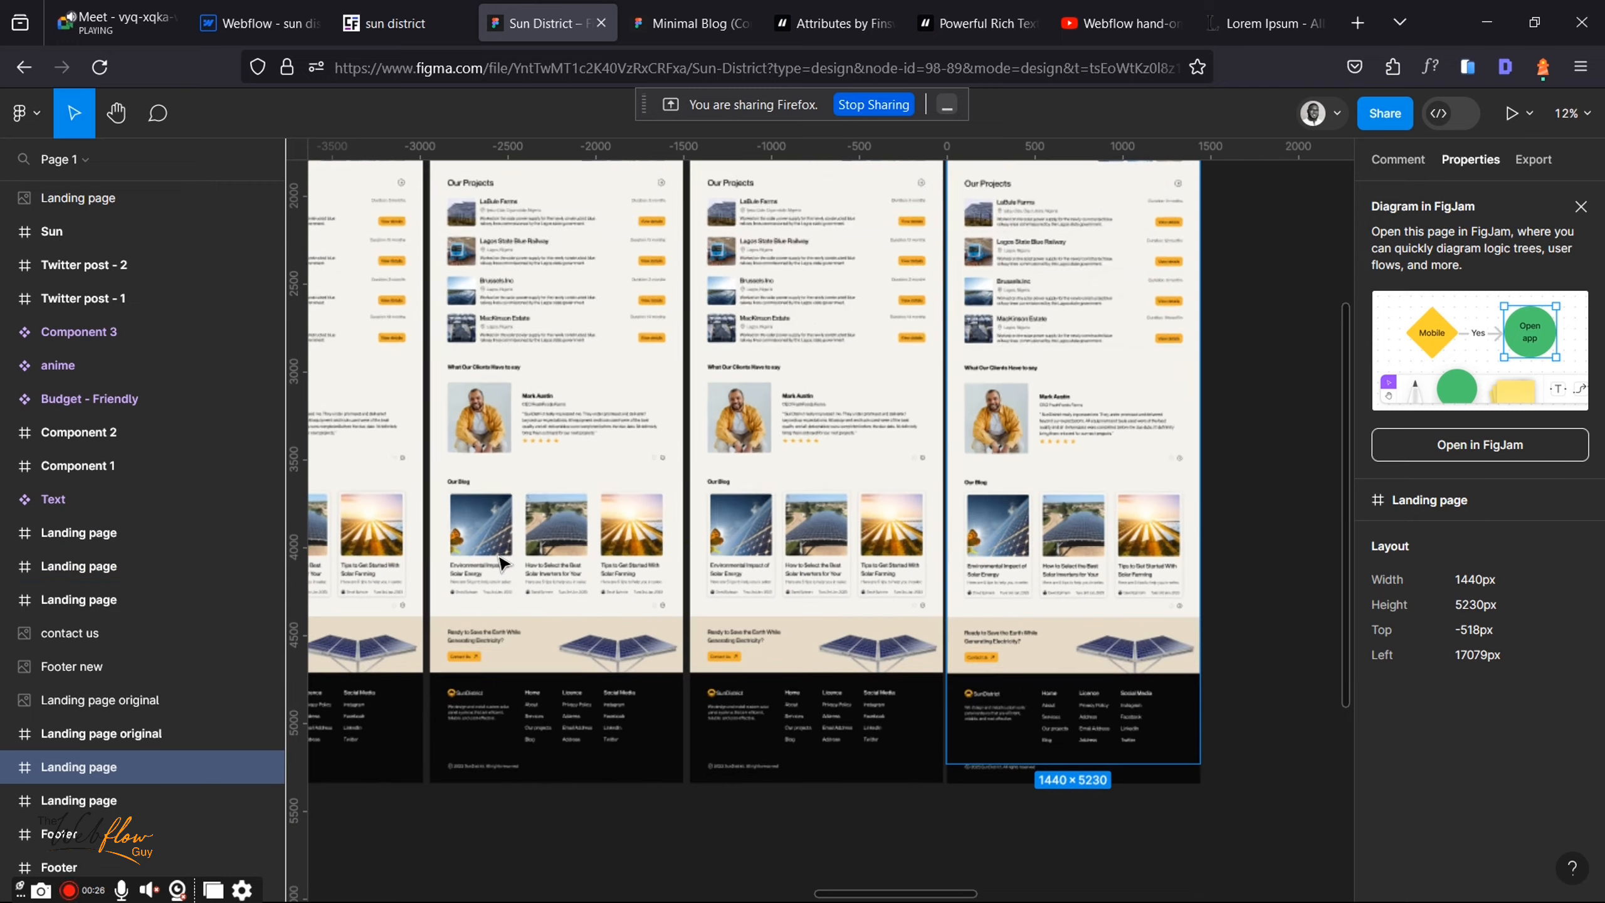
{"action": "scroll", "coordinate": [499, 559], "scroll_direction": "up", "scroll_amount": 8}
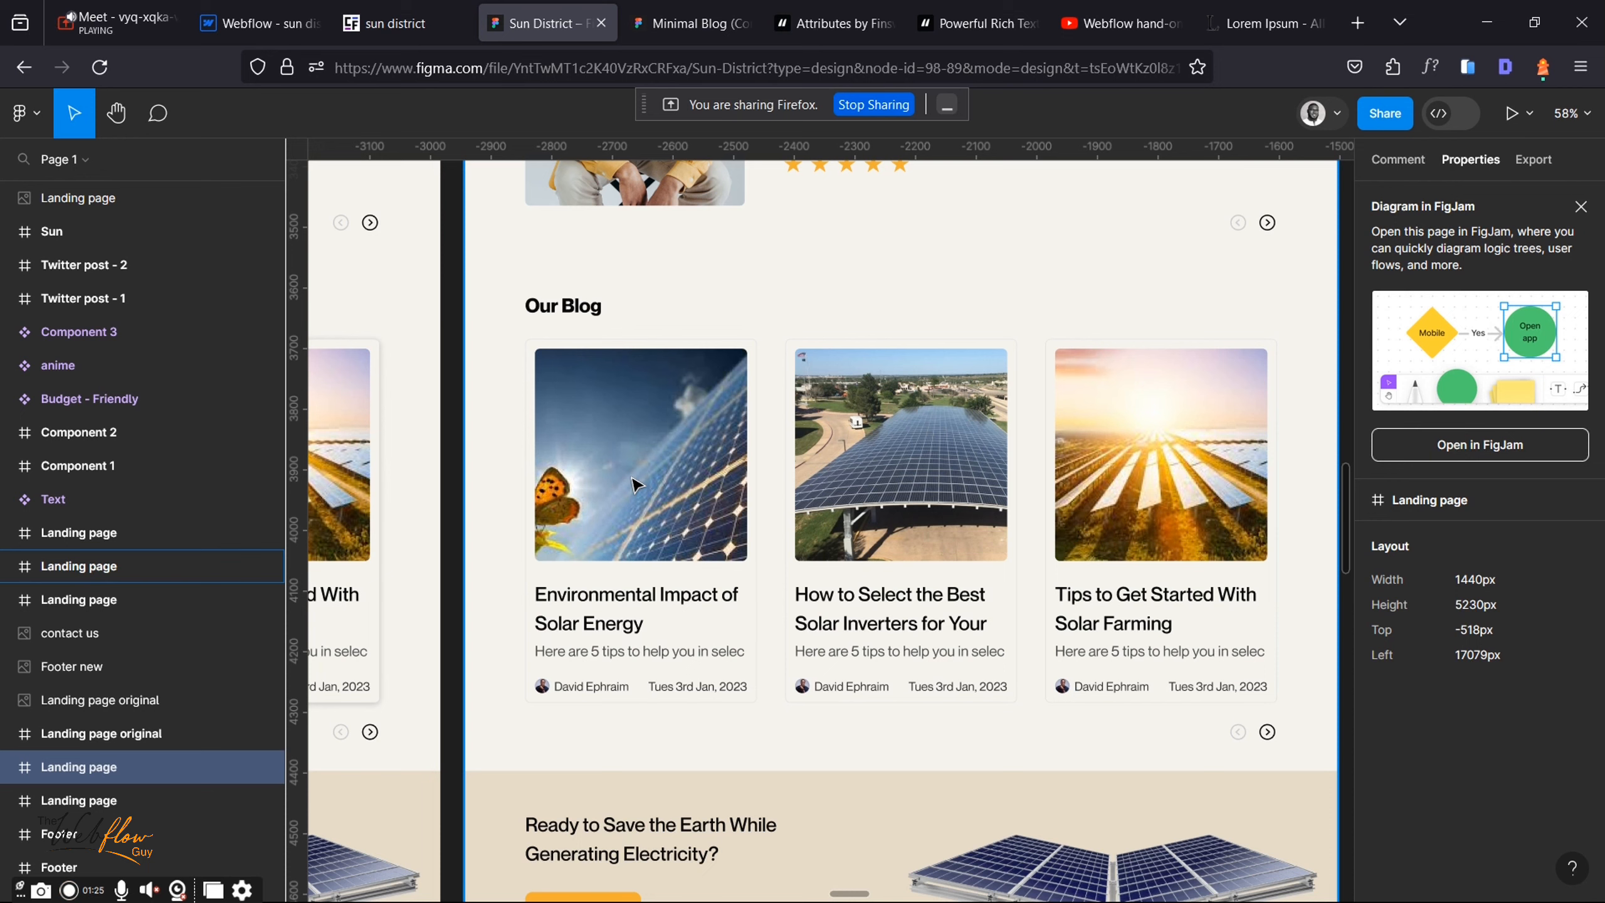
{"action": "key", "text": "ctrl+shift+Tab"}
{"action": "key", "text": "ctrl+shift+Tab"}
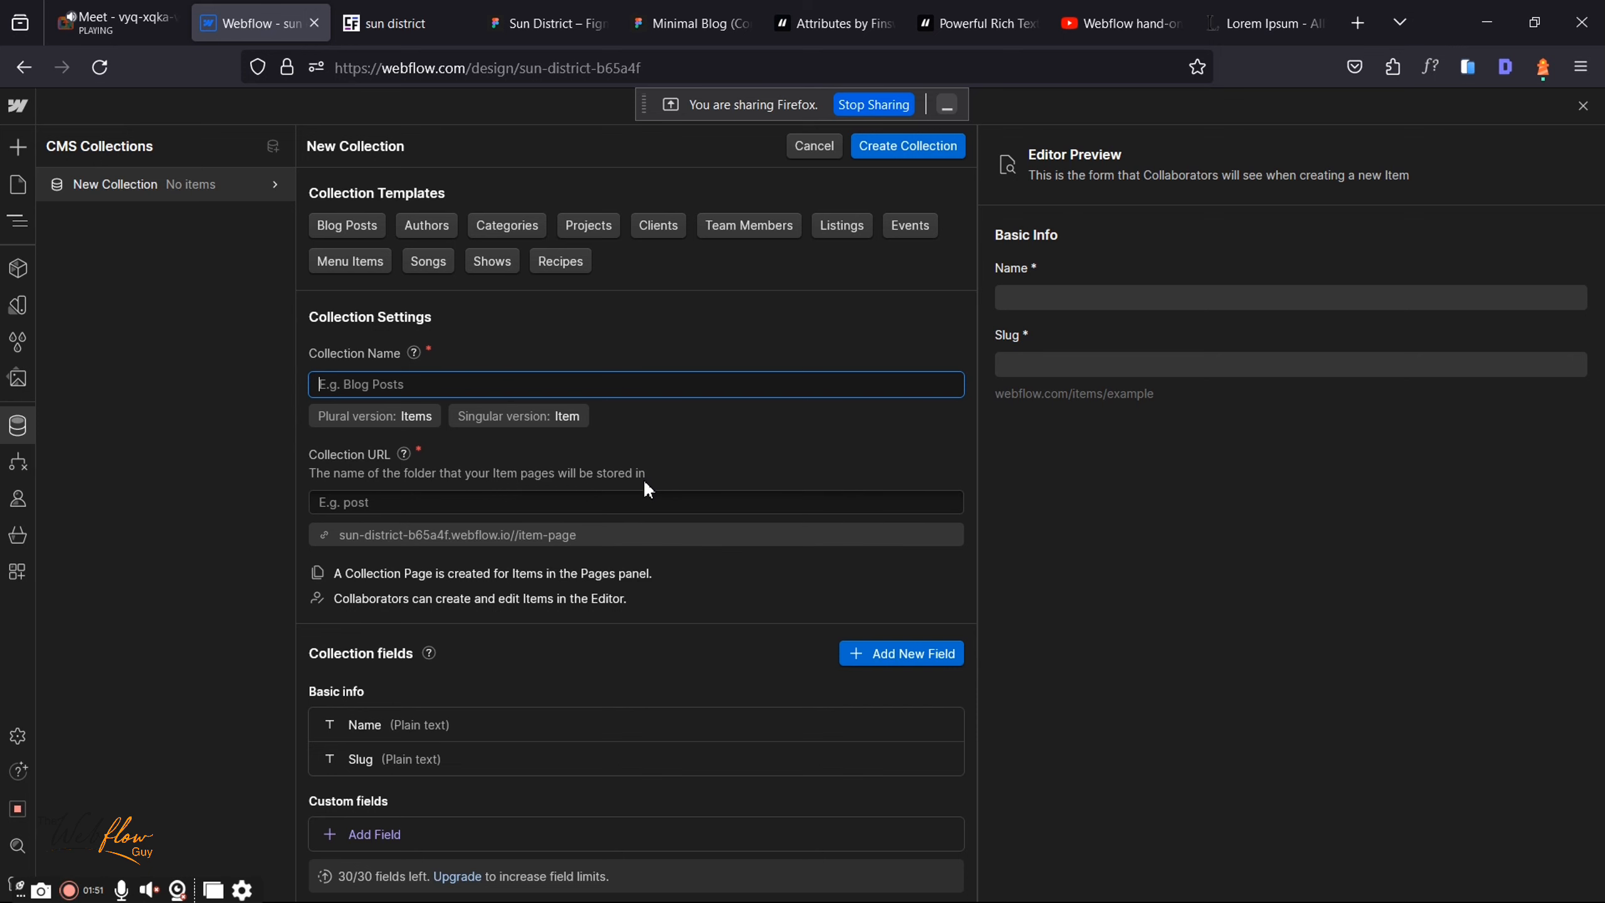
Step: Admit the waiting guest into the Google Meet call and come back to Webflow
{"action": "left_click", "coordinate": [145, 17]}
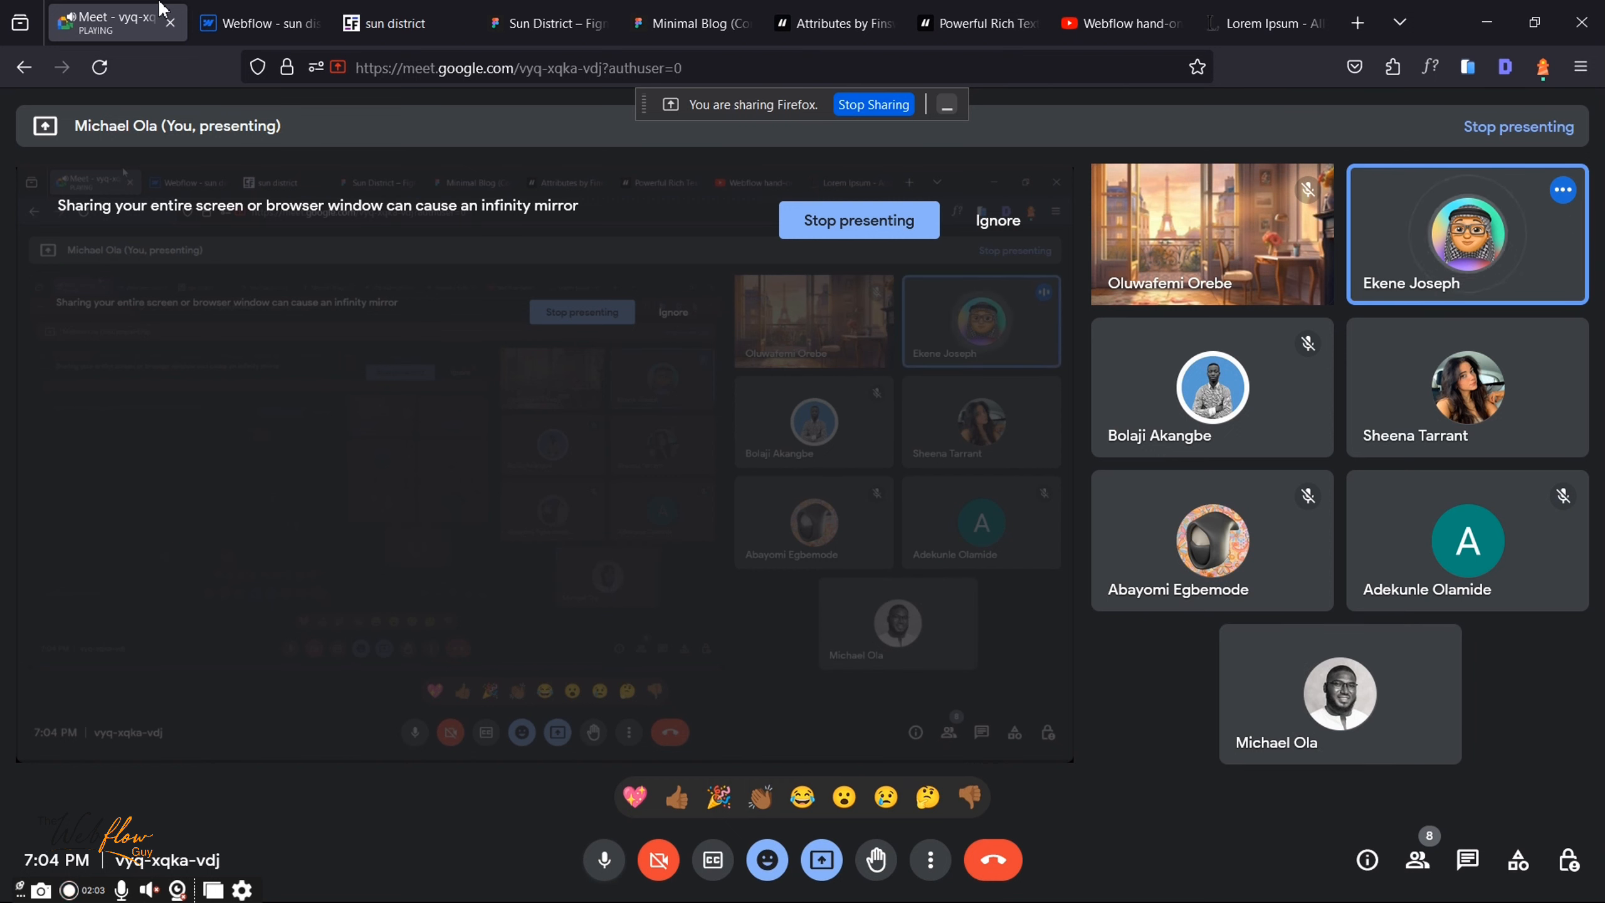
{"action": "left_click", "coordinate": [290, 10]}
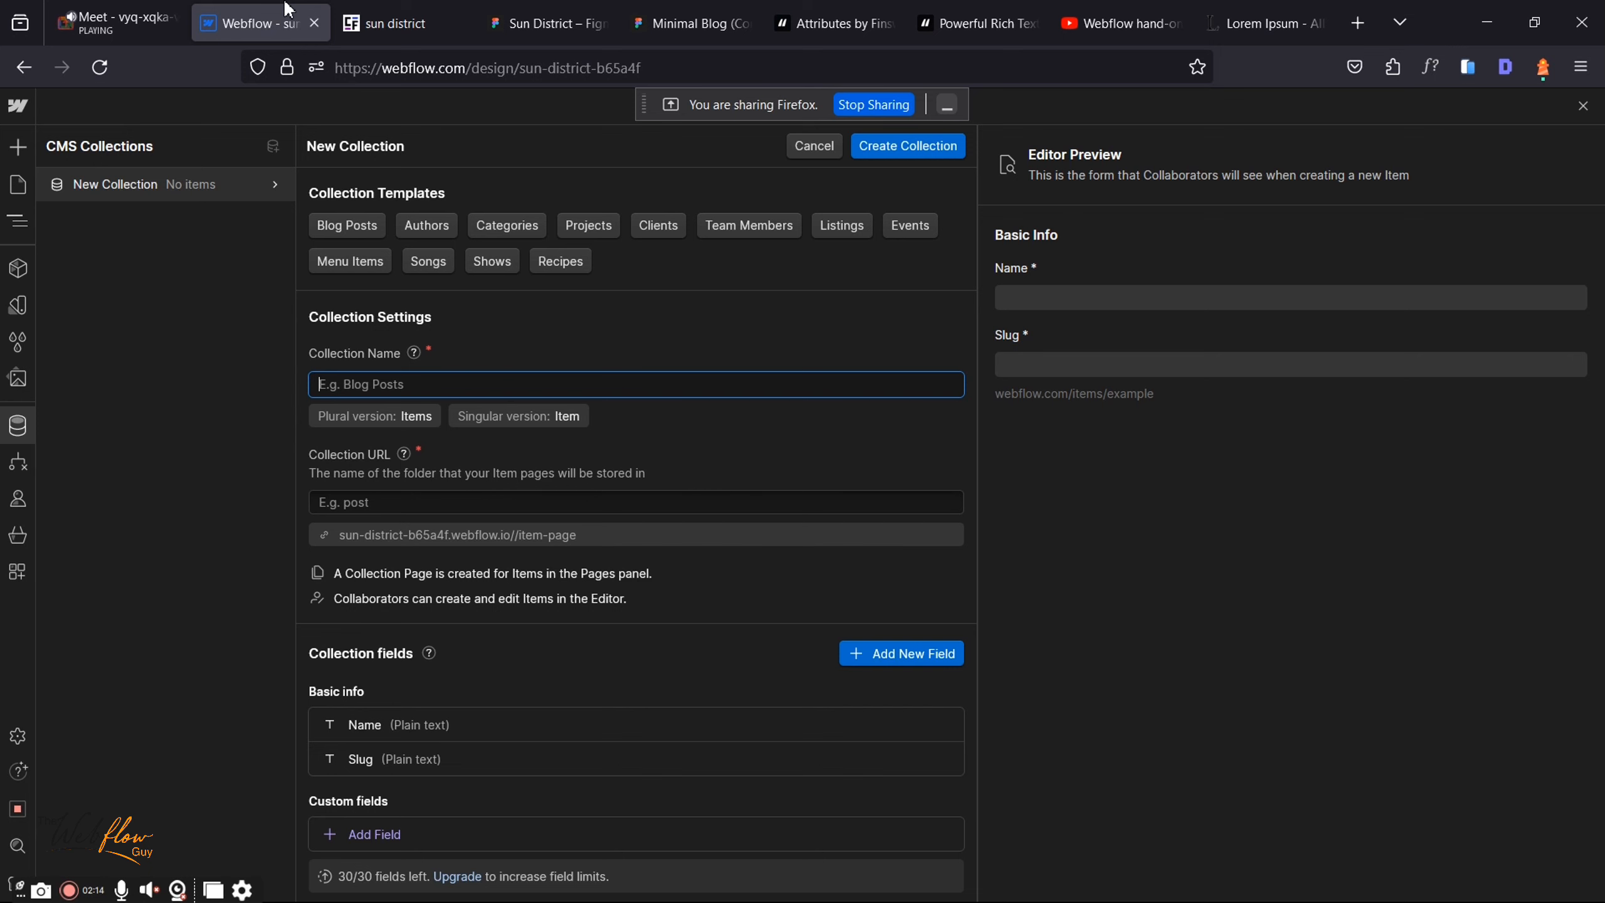
{"action": "left_click", "coordinate": [101, 5]}
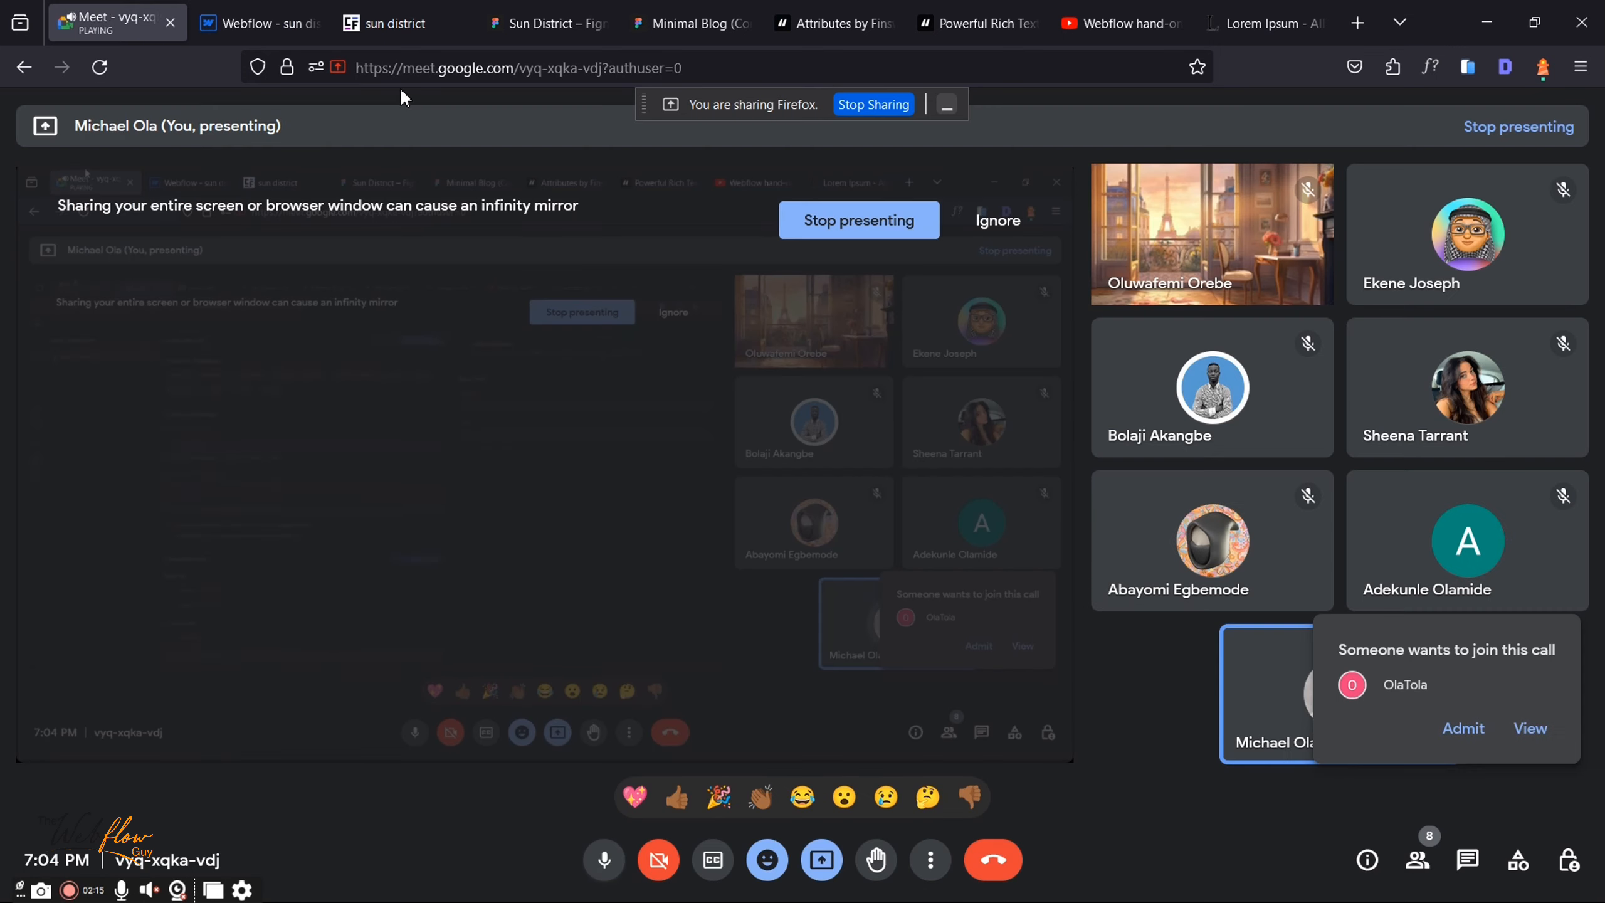
{"action": "left_click", "coordinate": [1464, 729]}
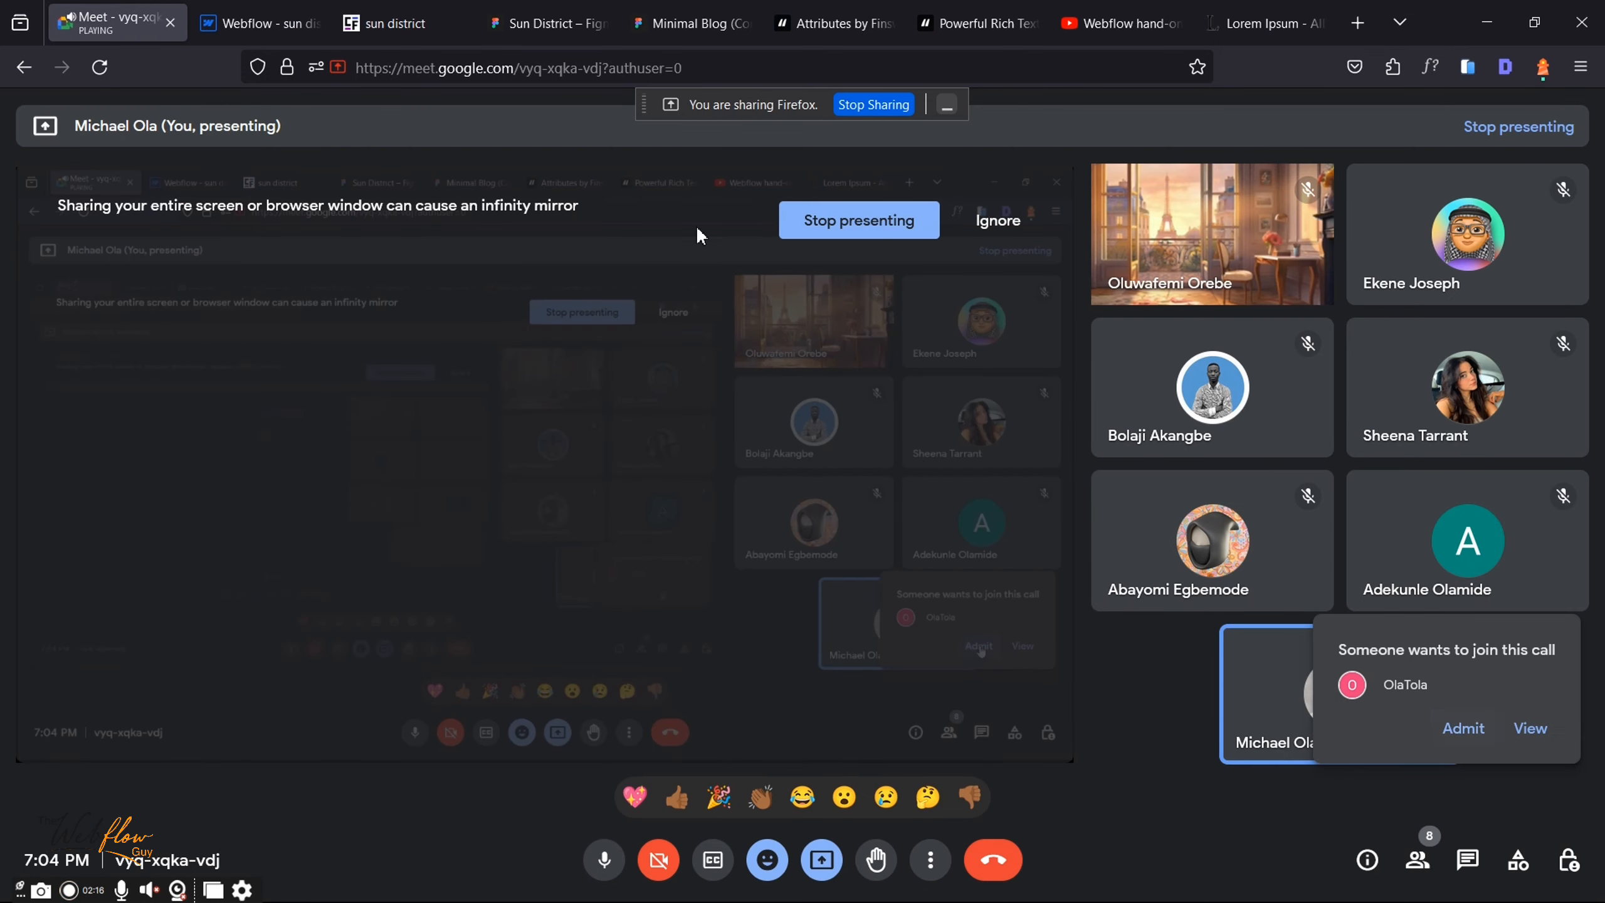
{"action": "left_click", "coordinate": [243, 7]}
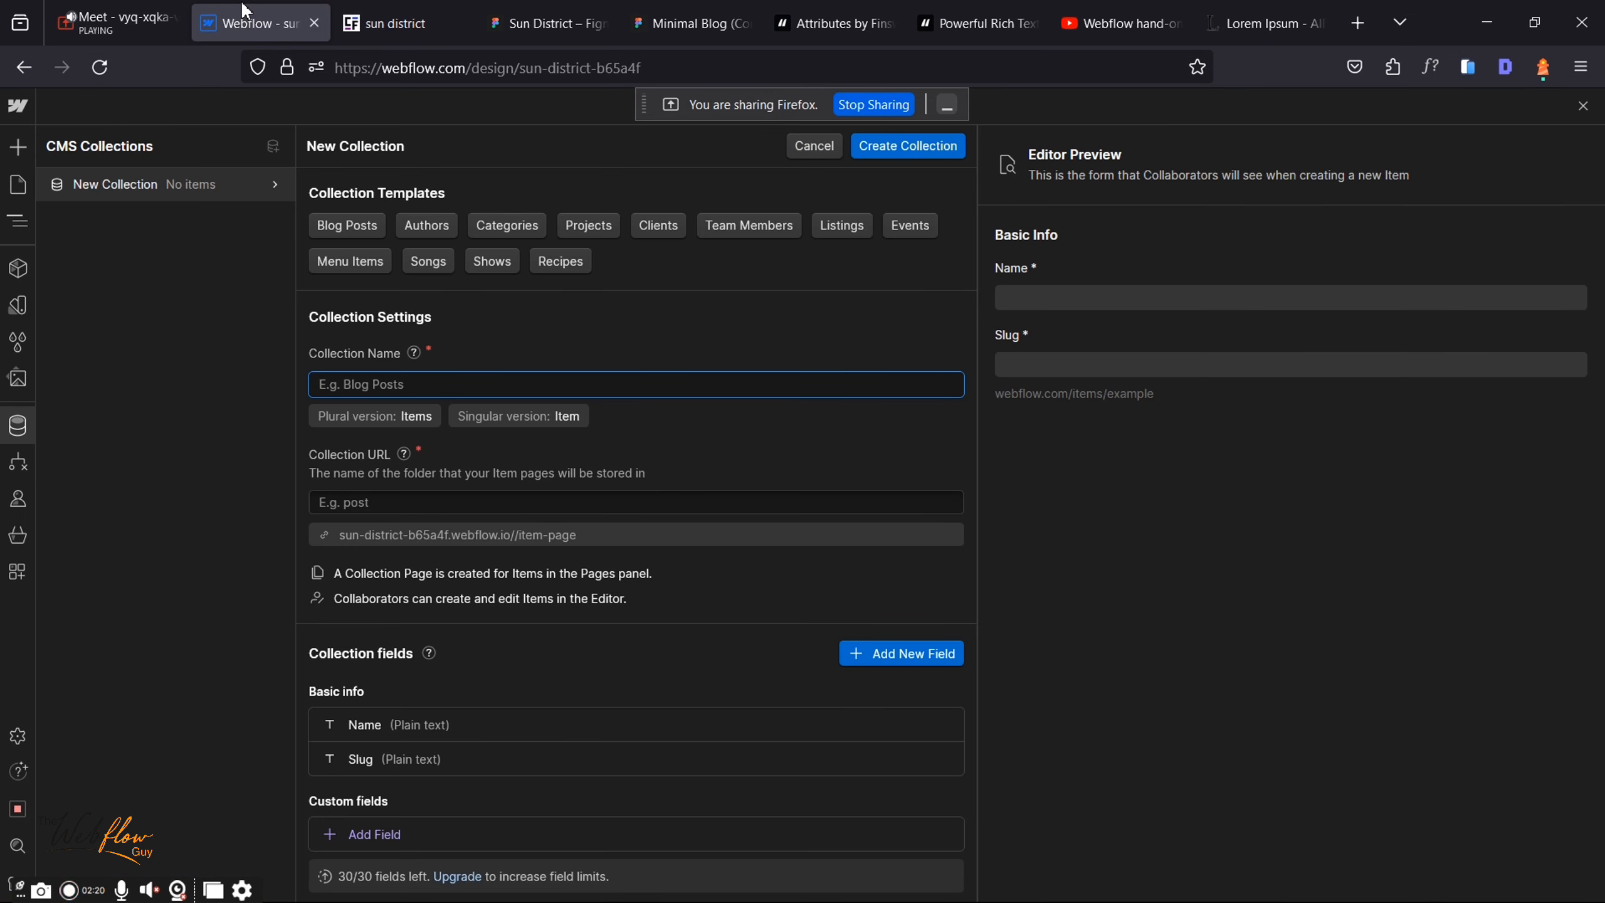
Step: Trim 'Sun District Blog' to 'Blog', giving URL folder blog and plural Blogs
{"action": "type", "text": "Sun"}
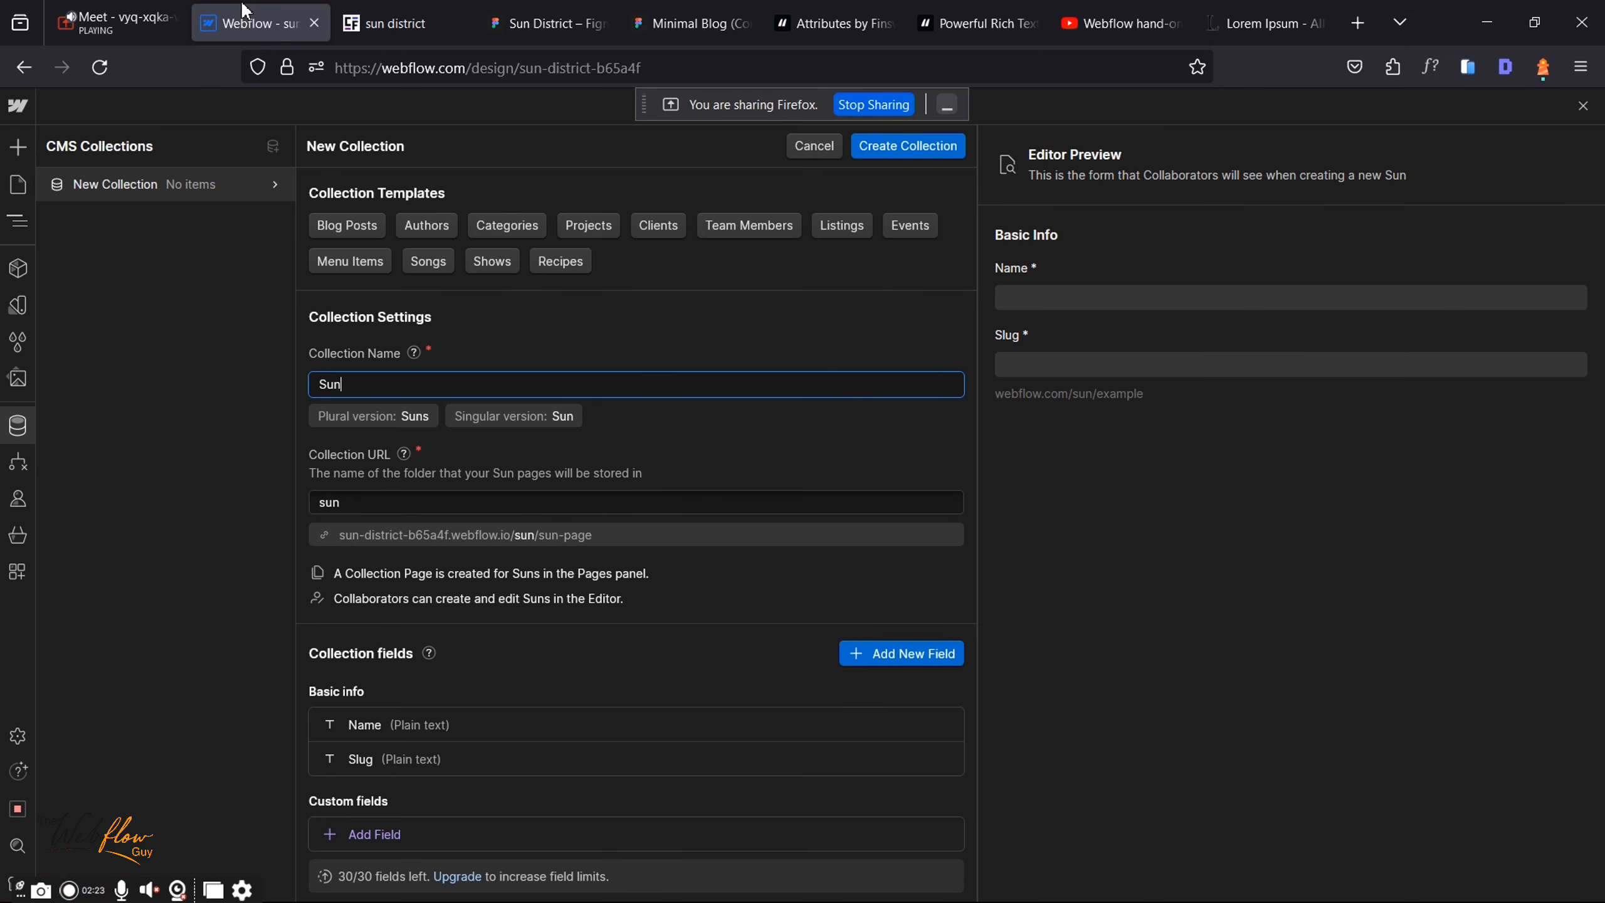
{"action": "type", "text": " Dis"}
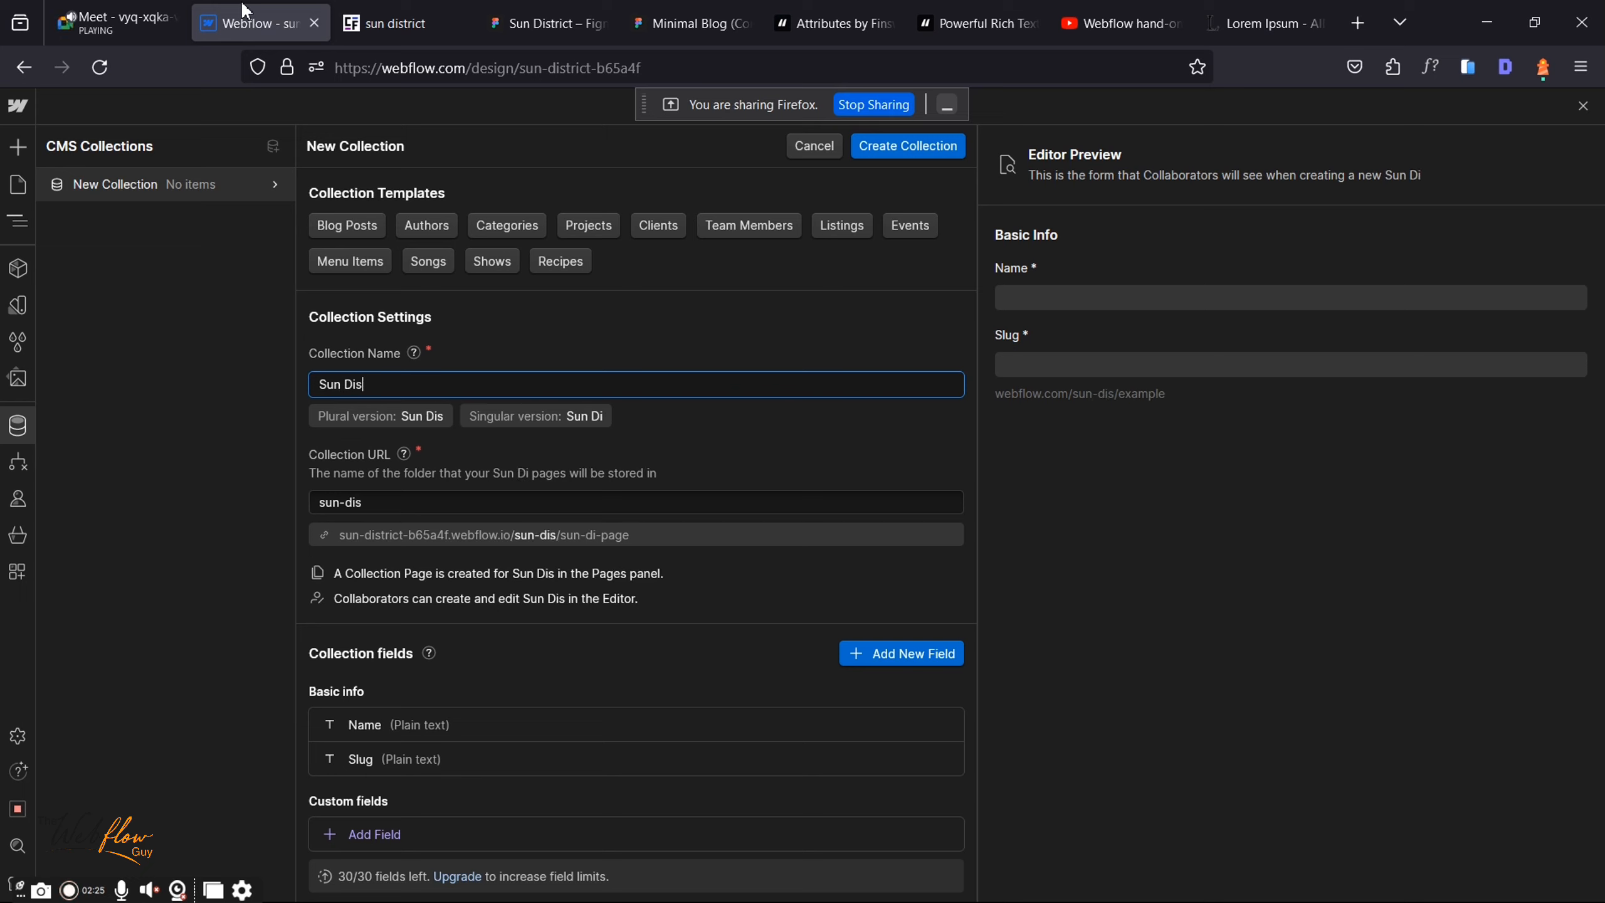
{"action": "type", "text": "tr"}
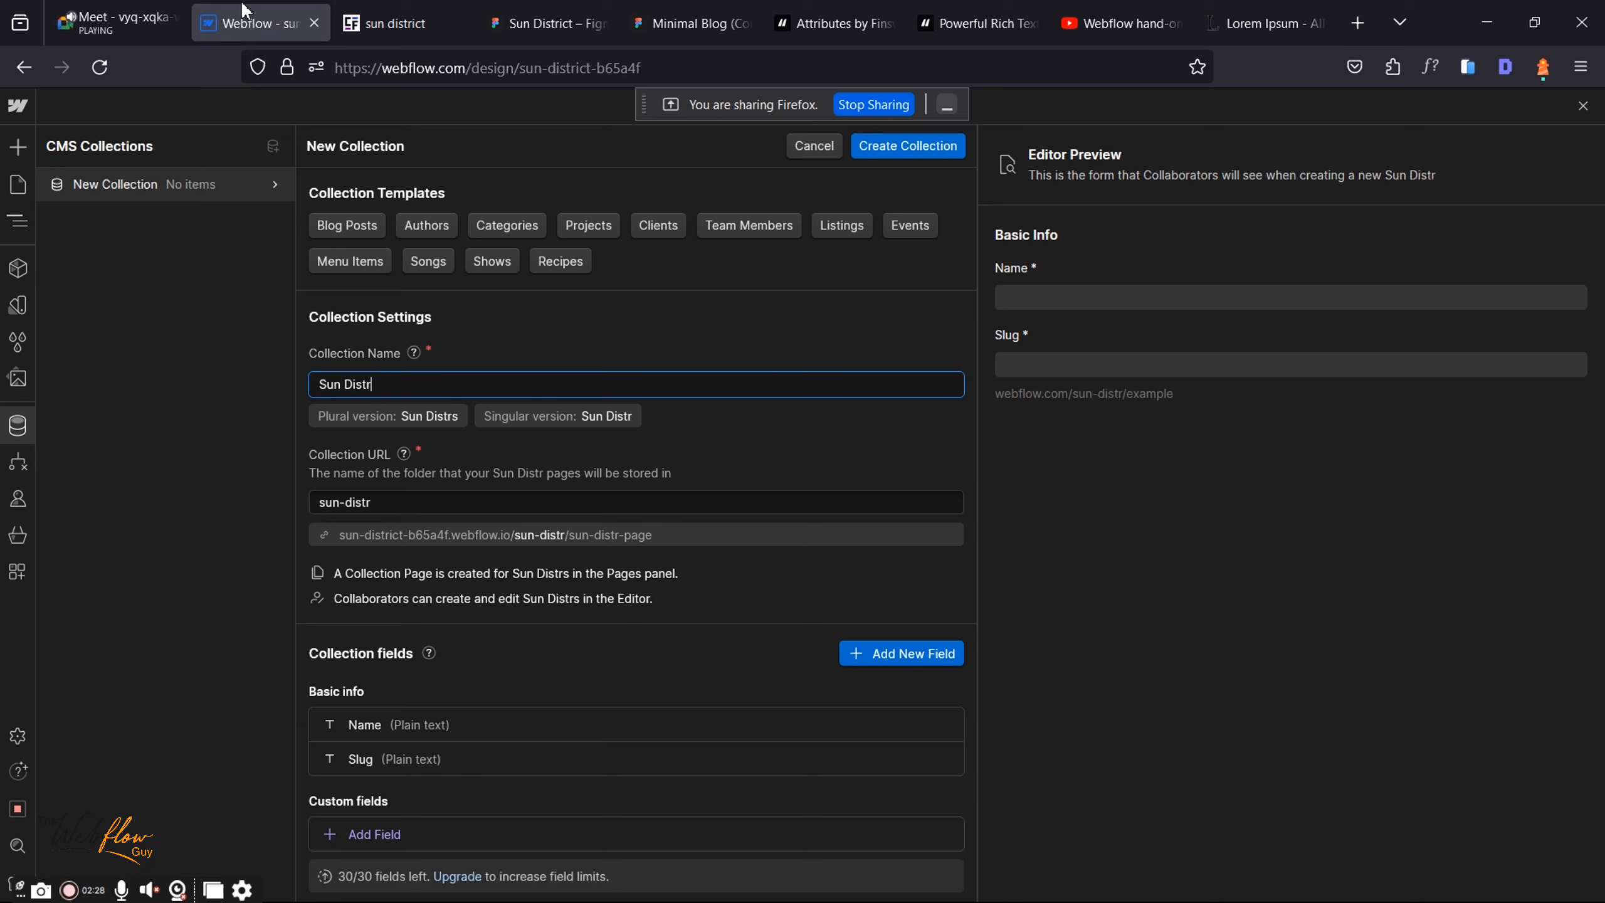
{"action": "type", "text": "ict Blog"}
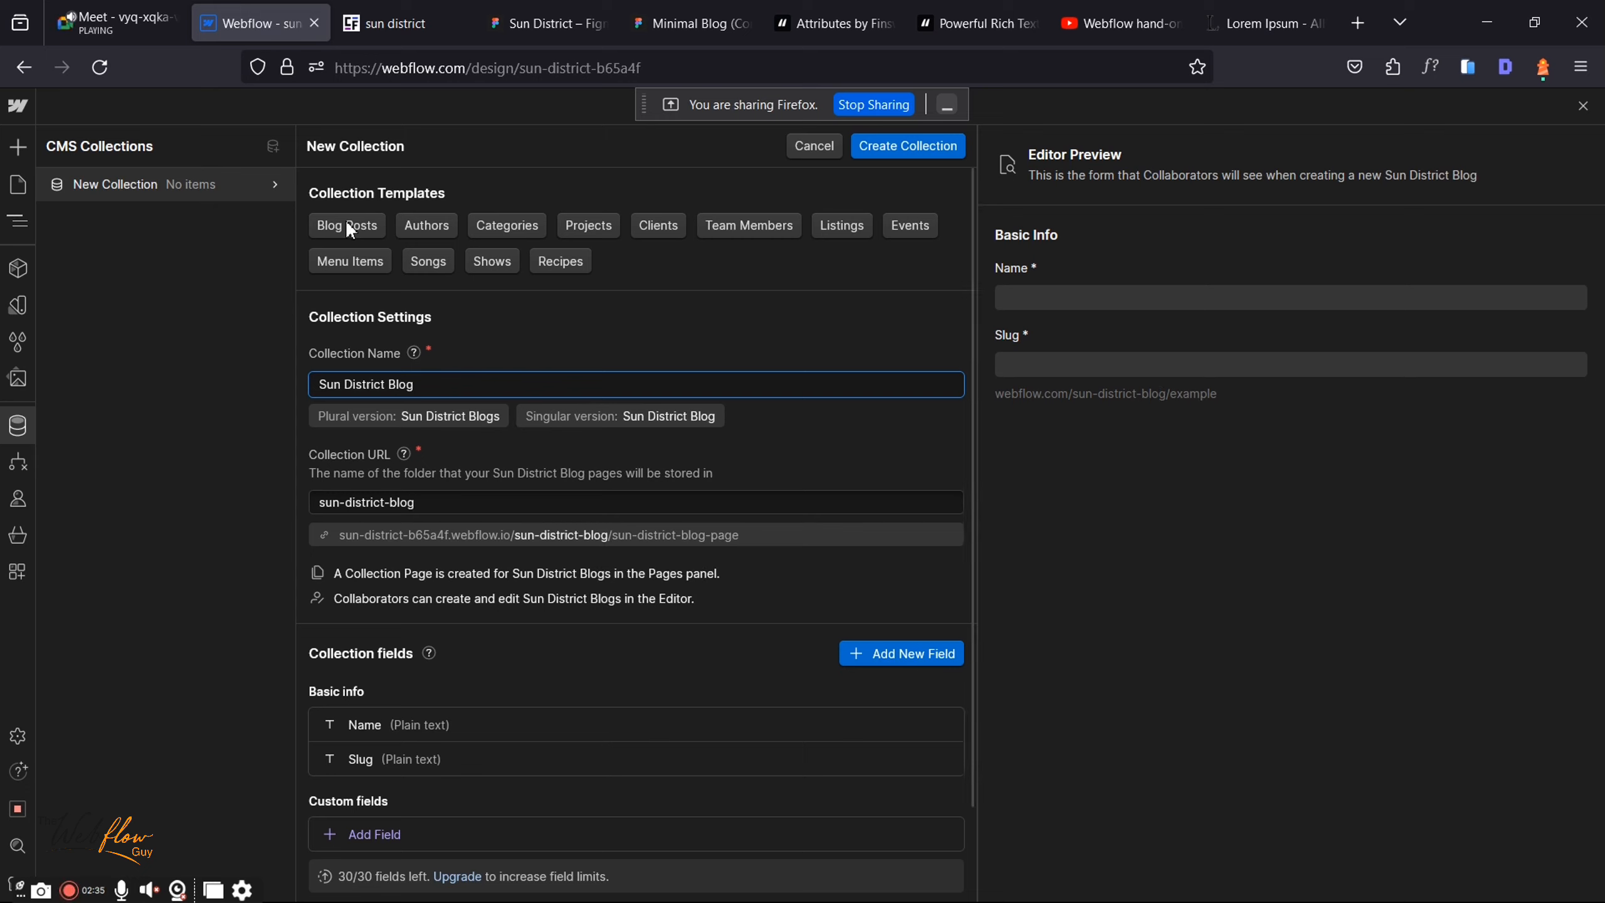
{"action": "left_click_drag", "start_coordinate": [389, 379], "coordinate": [208, 374]}
{"action": "key", "text": "BackSpace"}
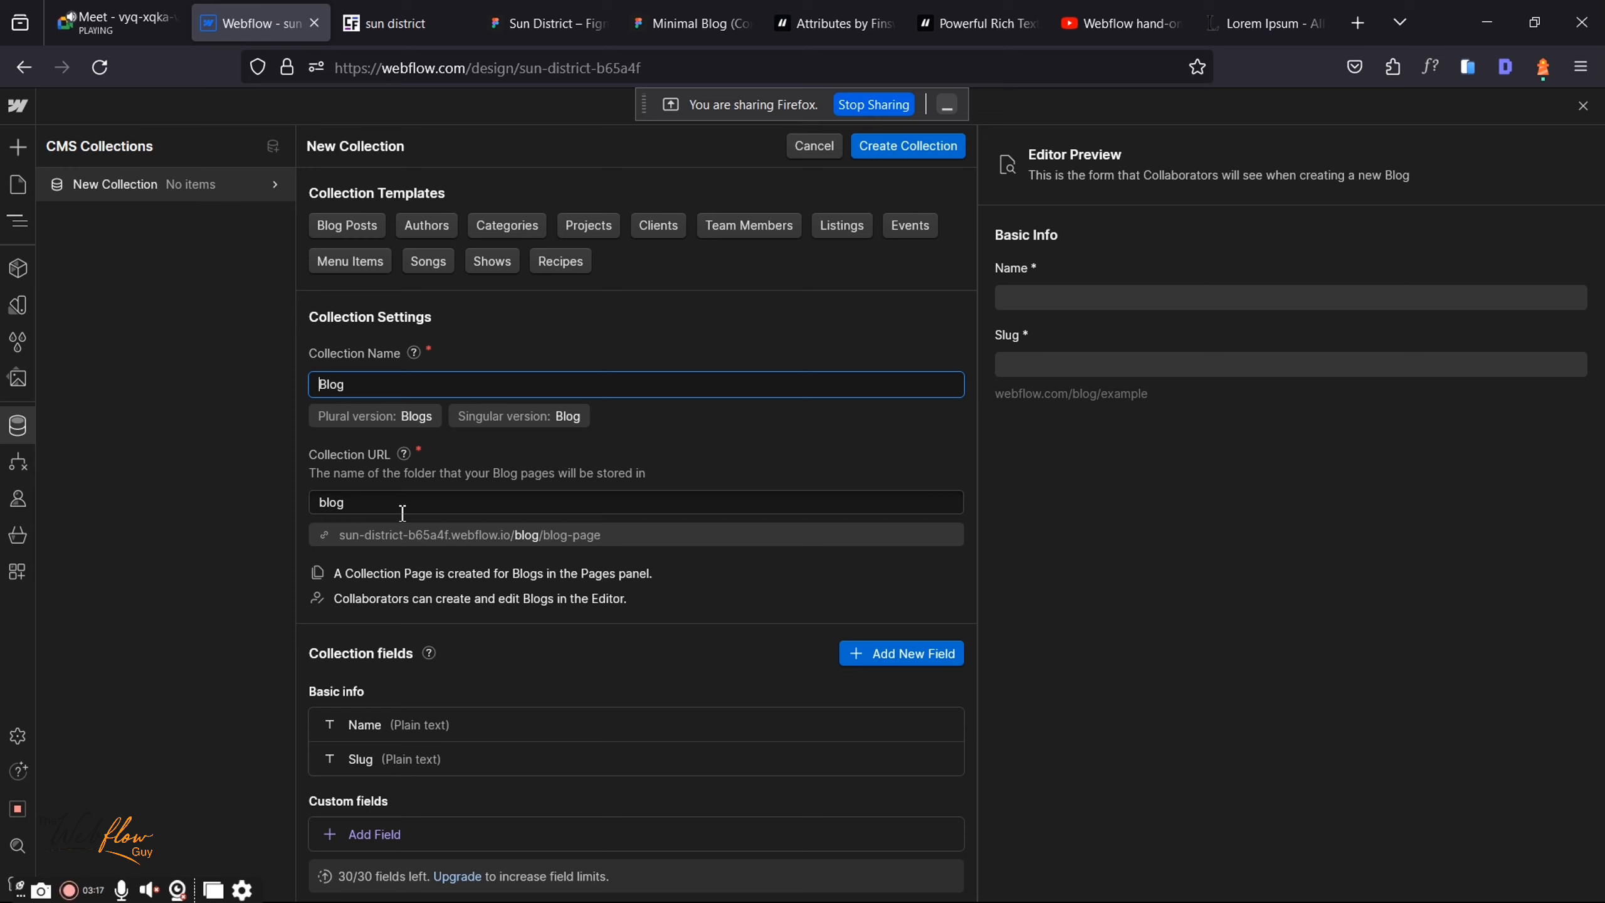
{"action": "scroll", "coordinate": [403, 513], "scroll_direction": "down", "scroll_amount": 2}
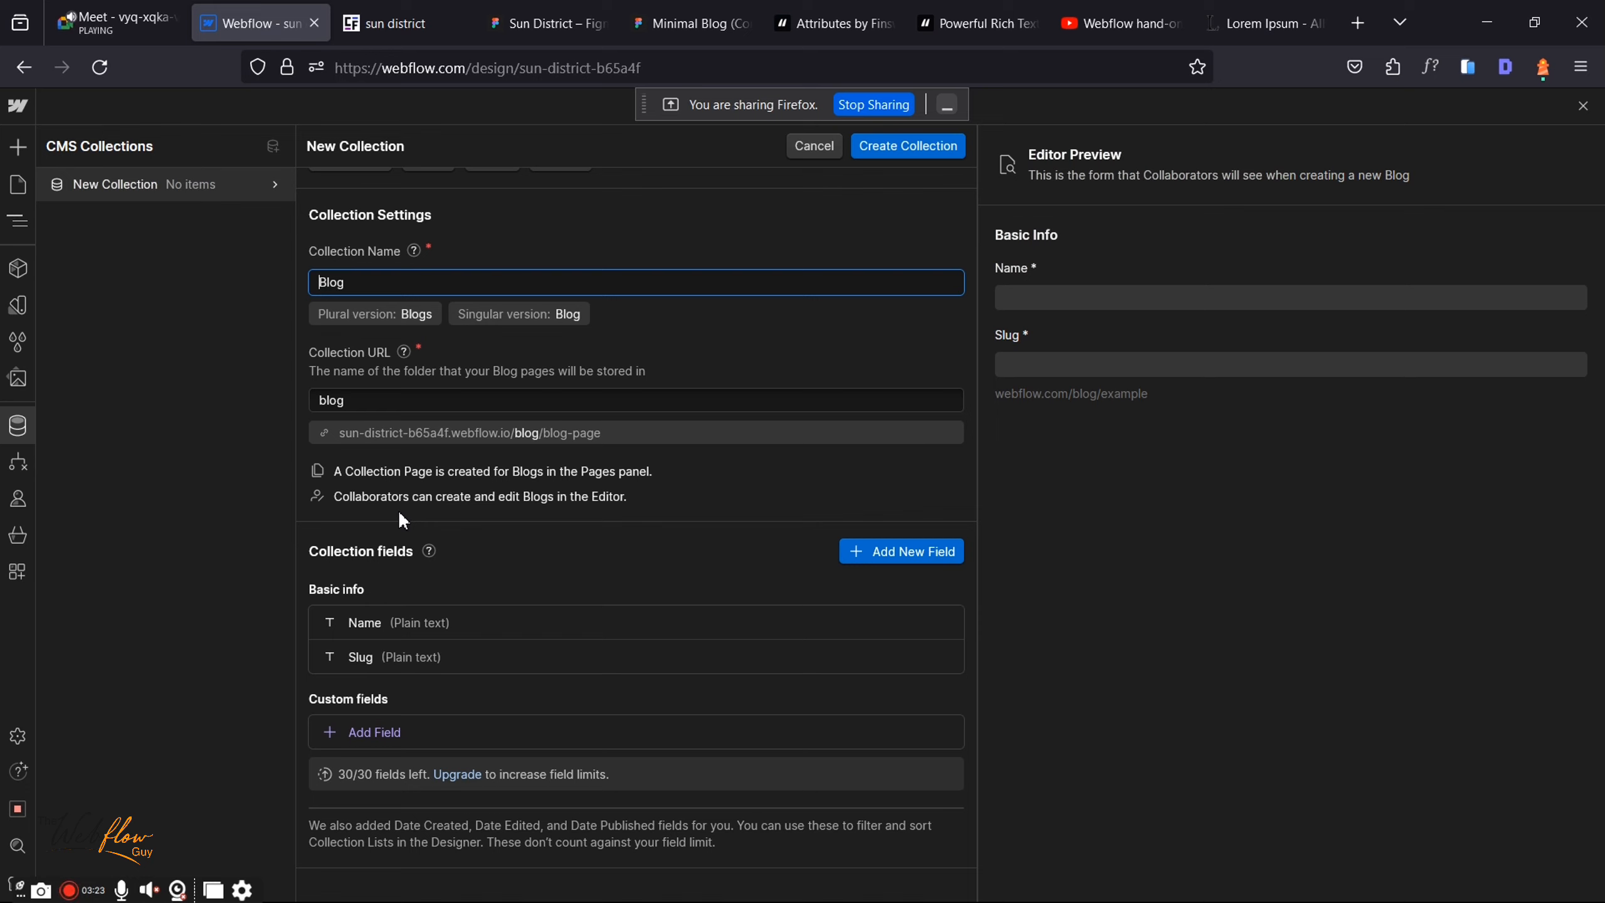
Step: Relabel the default Name field 'Blog Title' with help text 'Main title' and save it
{"action": "left_click", "coordinate": [414, 619]}
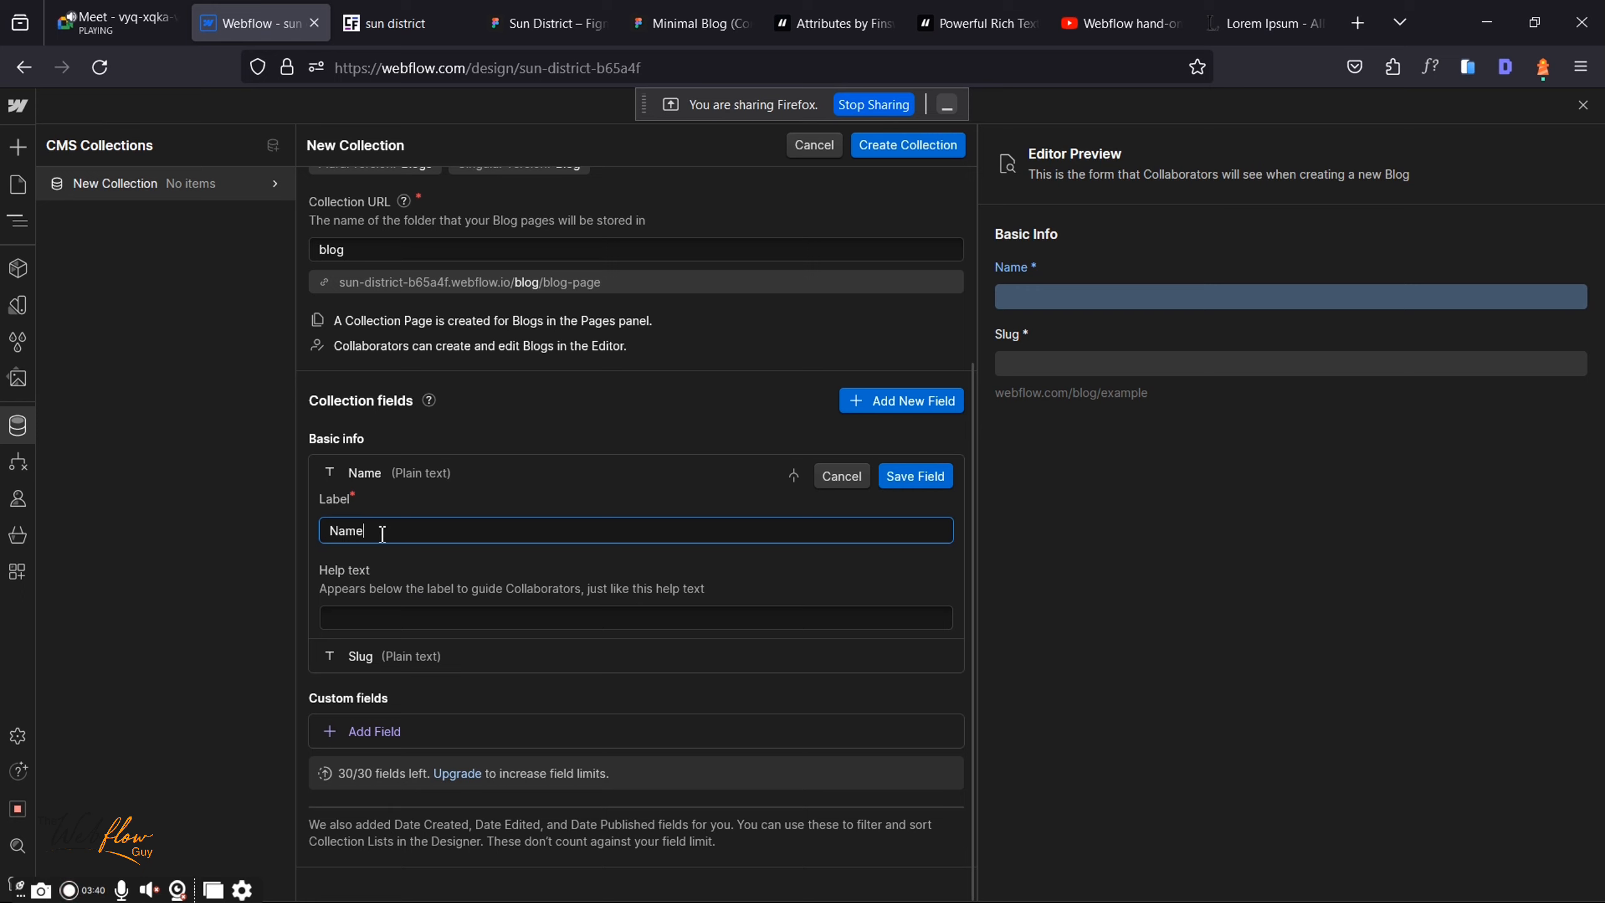
{"action": "key", "text": "ctrl+a"}
{"action": "type", "text": "Blog Titk"}
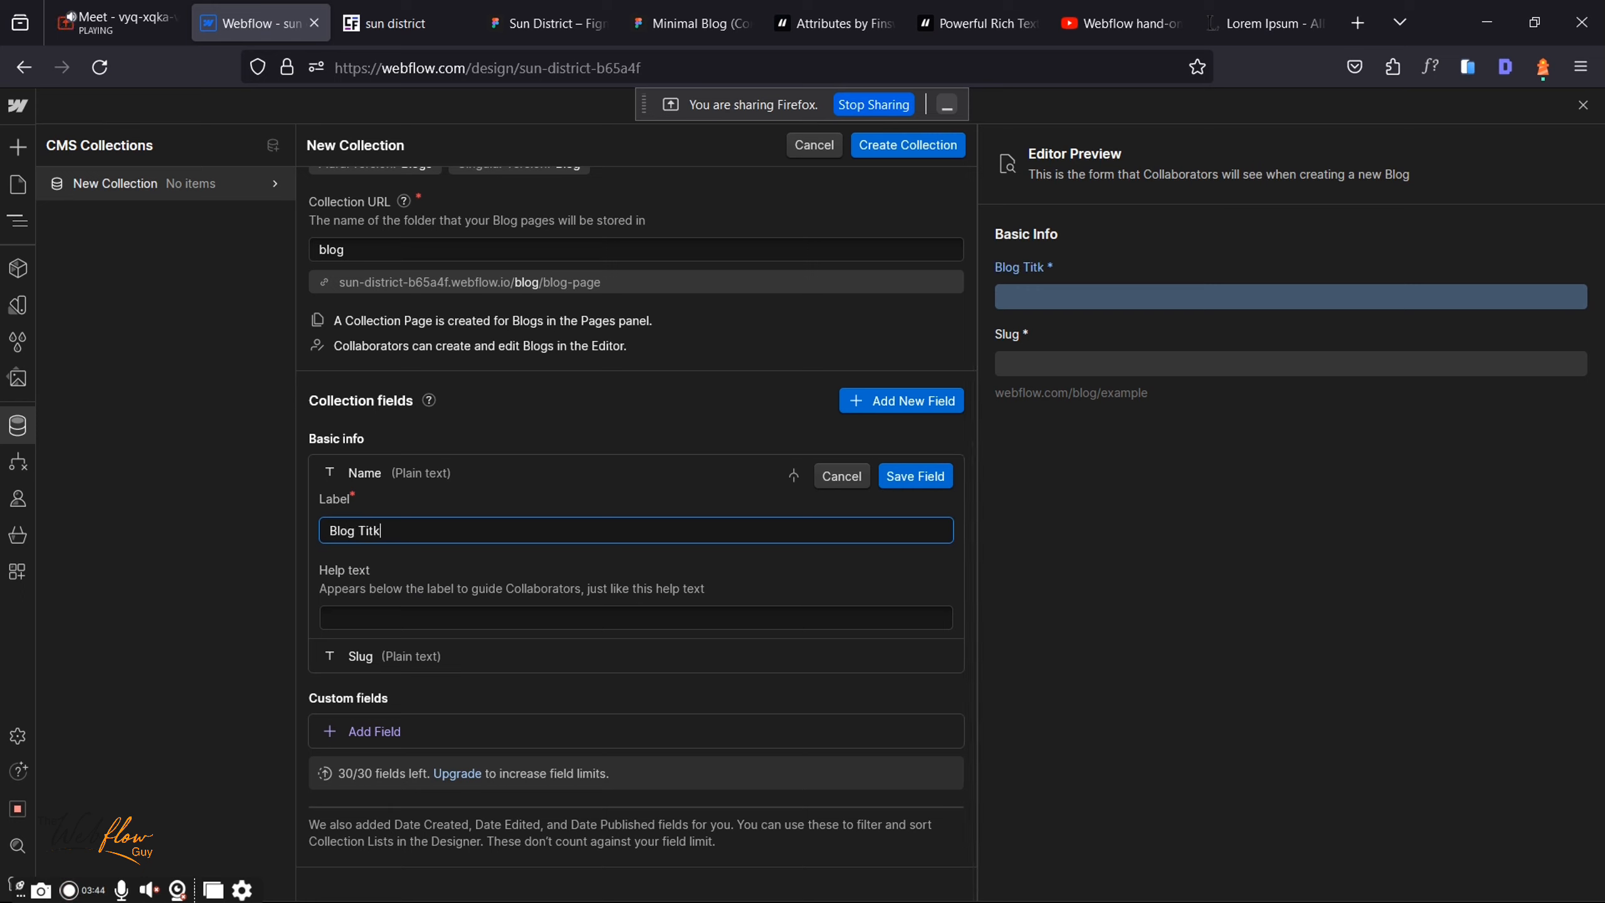
{"action": "key", "text": "BackSpace"}
{"action": "type", "text": "le"}
{"action": "left_click", "coordinate": [342, 620]}
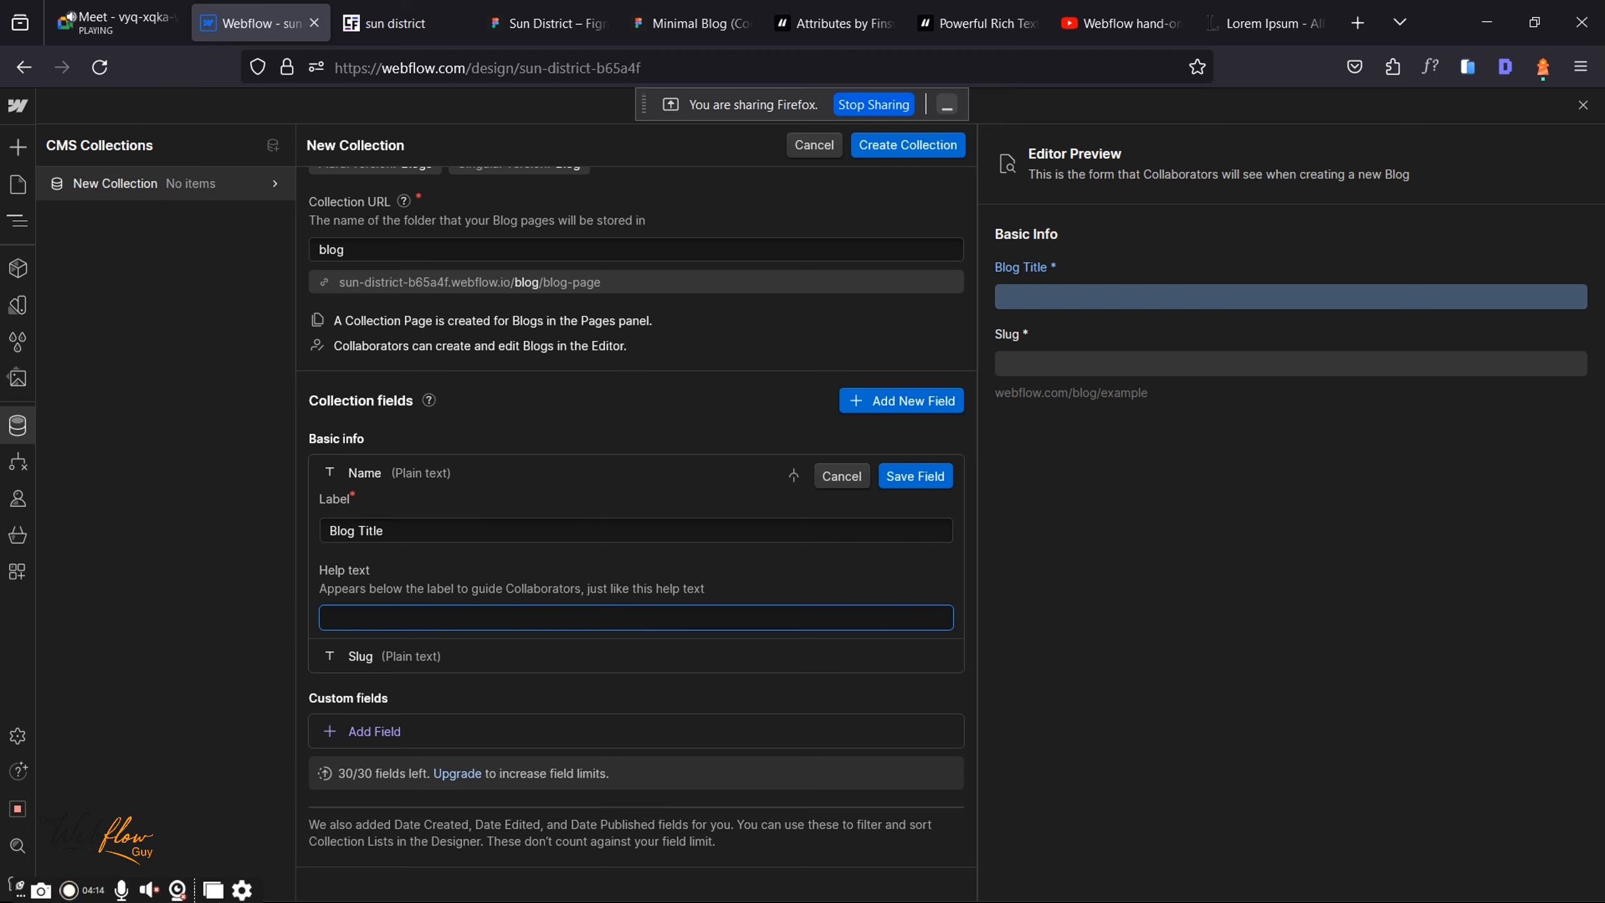
{"action": "type", "text": "Main title"}
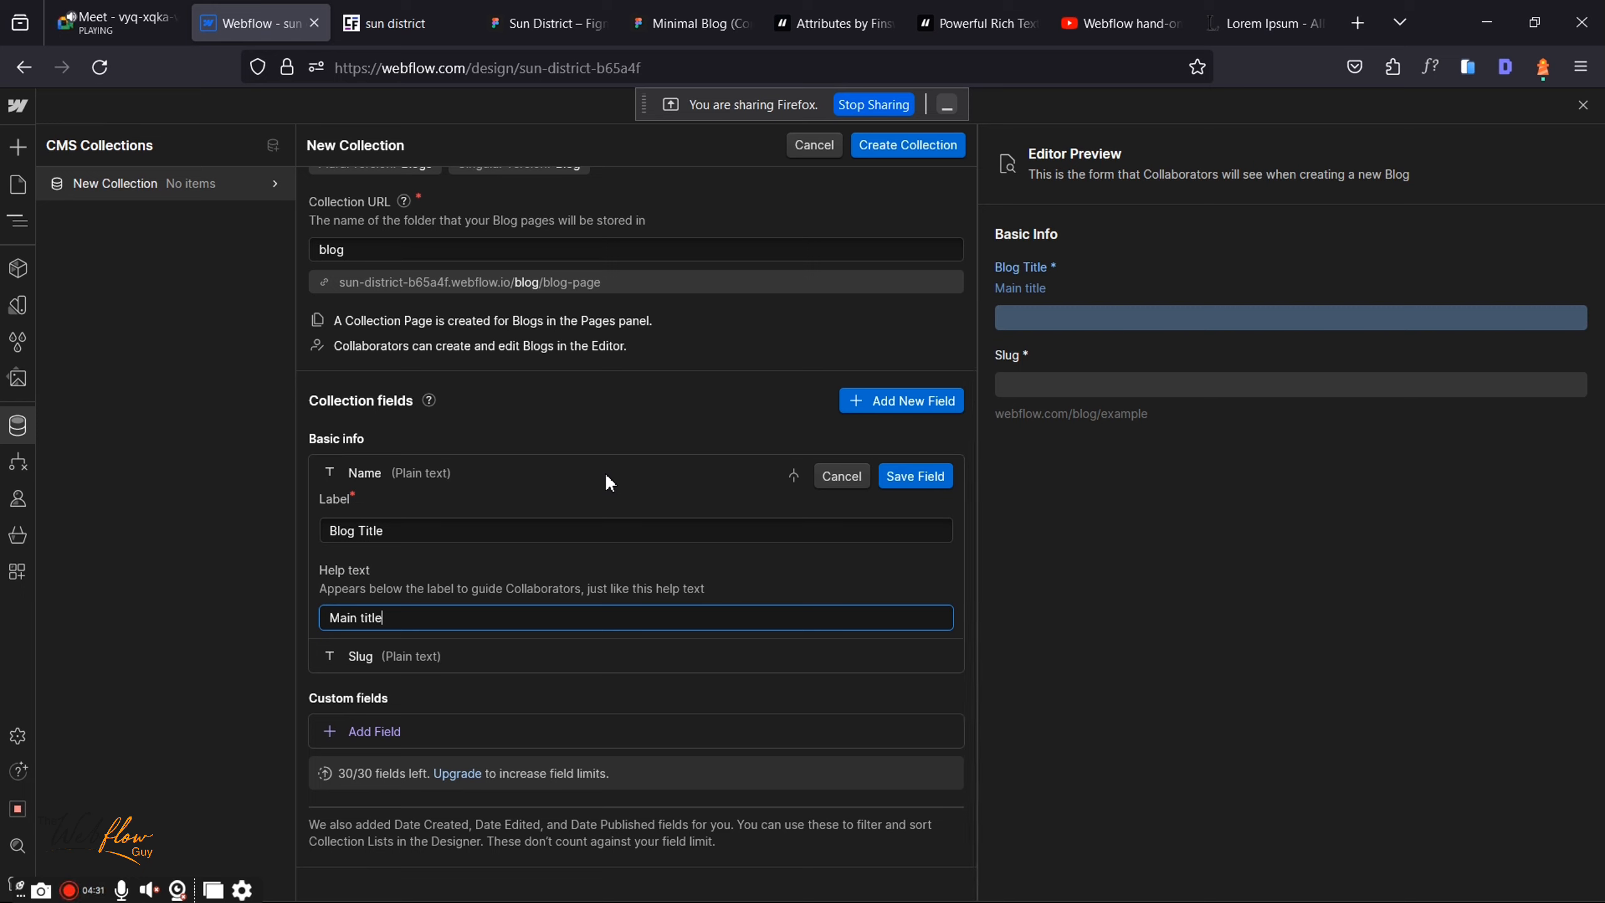
{"action": "left_click", "coordinate": [914, 476]}
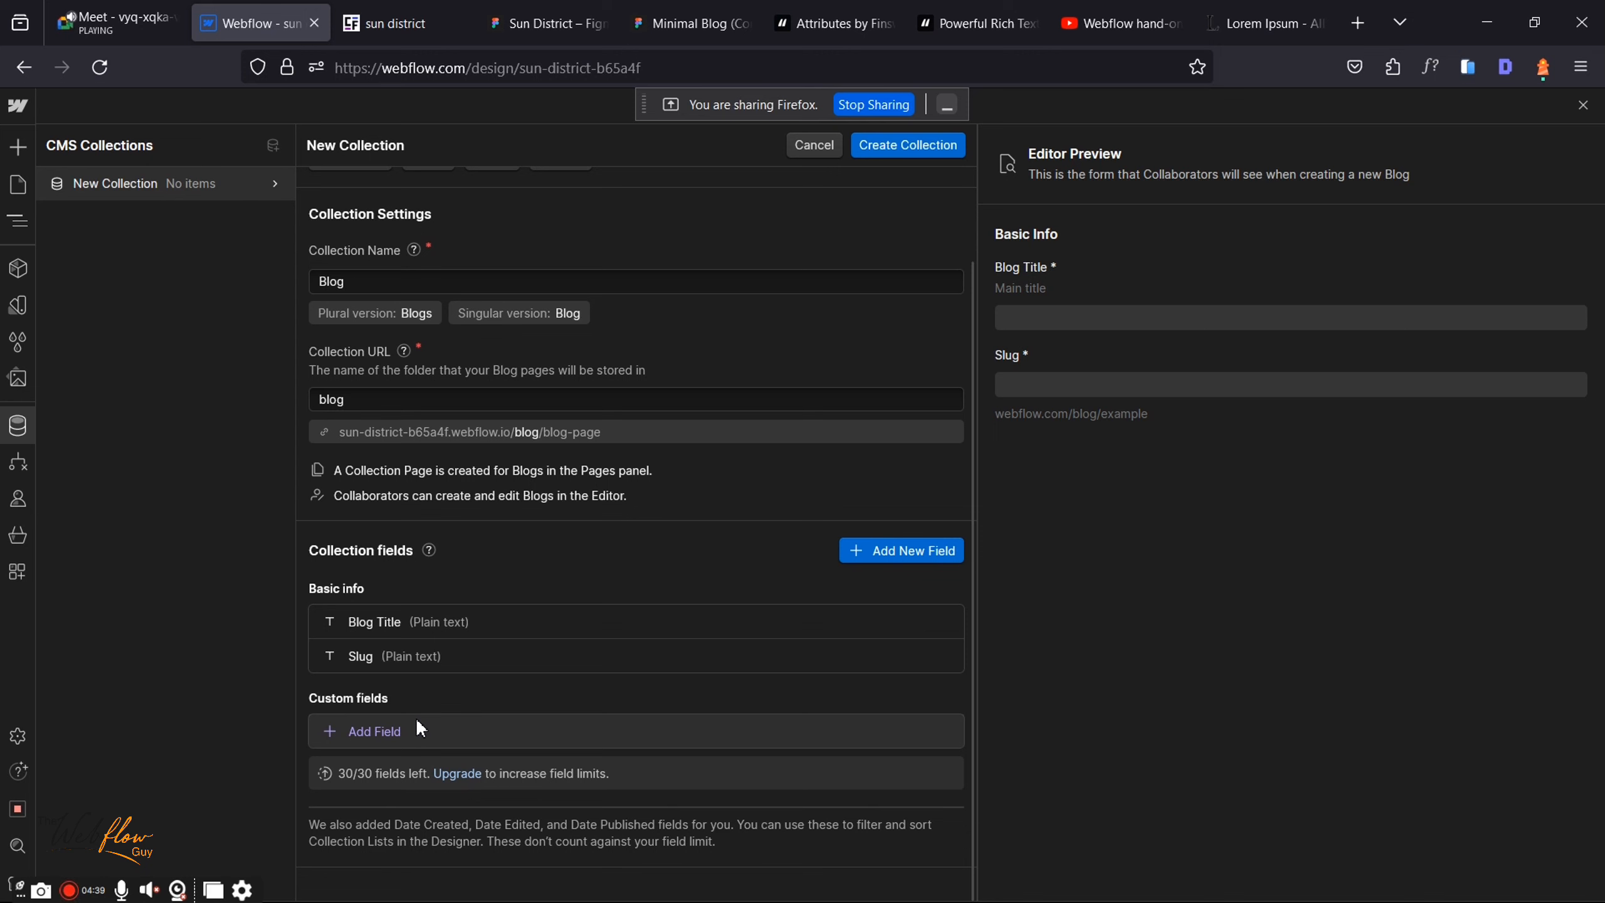
{"action": "left_click", "coordinate": [526, 8]}
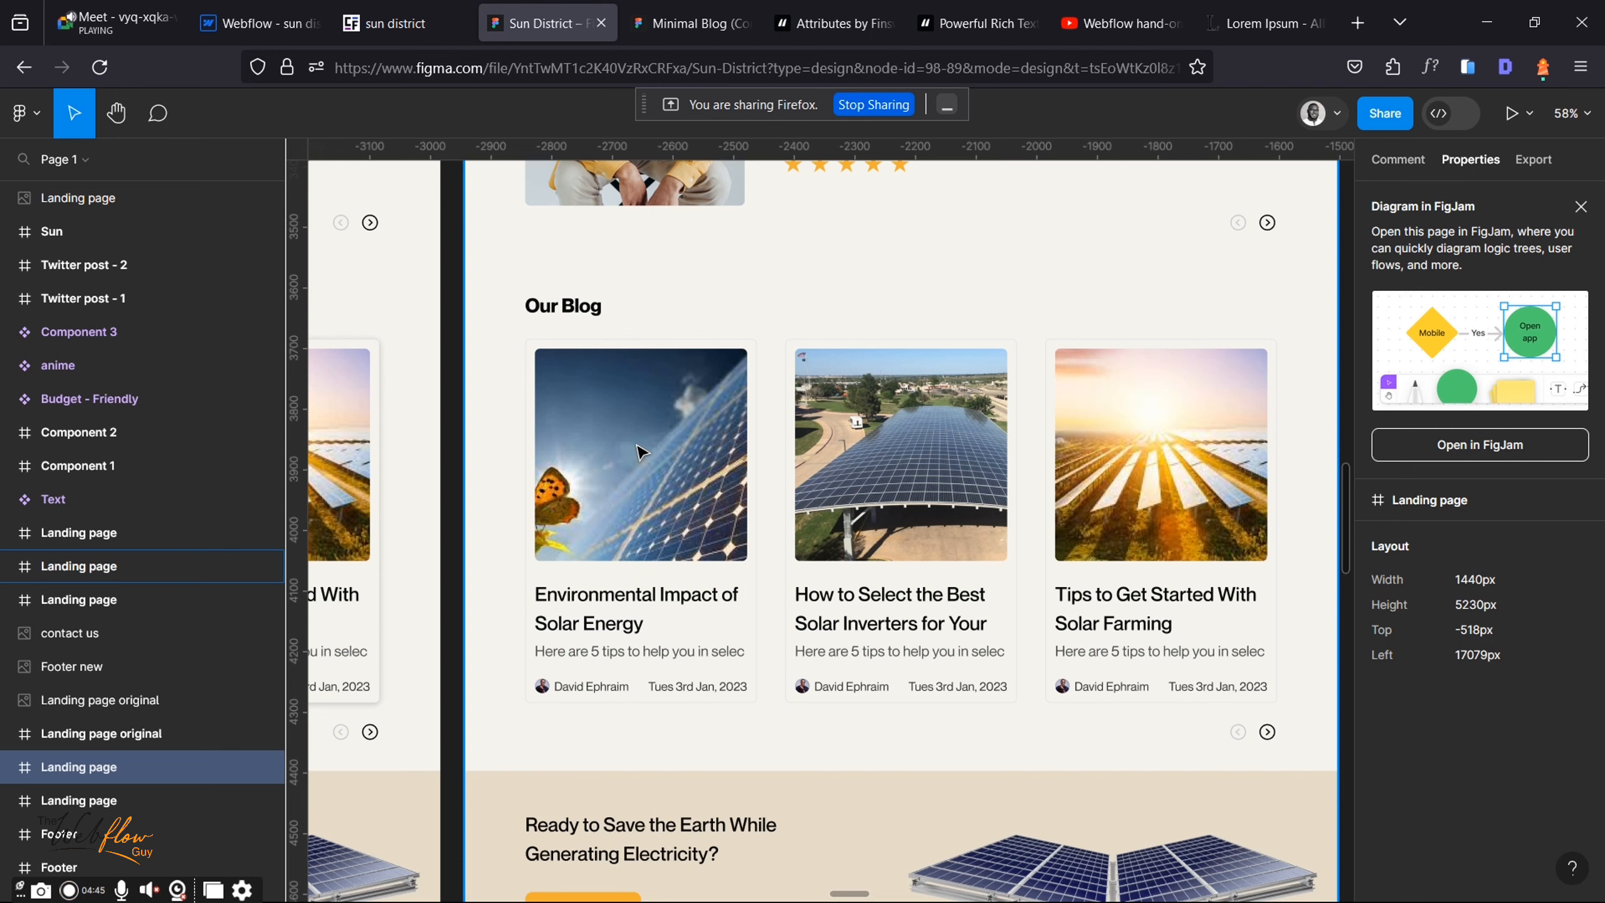
{"action": "left_click", "coordinate": [284, 10]}
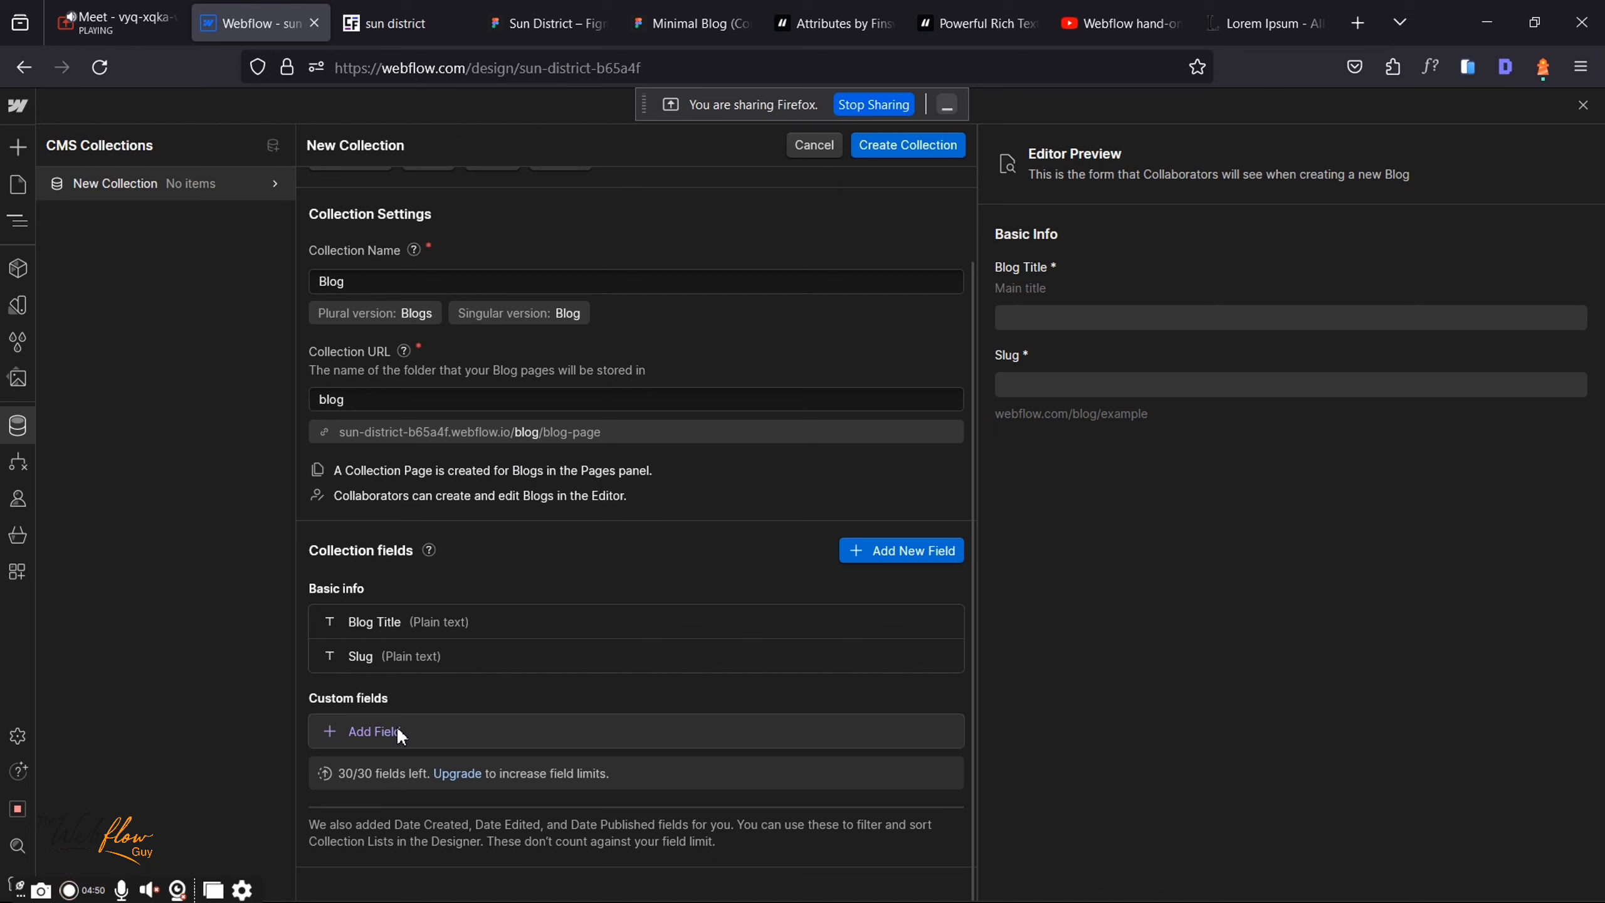
{"action": "left_click", "coordinate": [96, 10]}
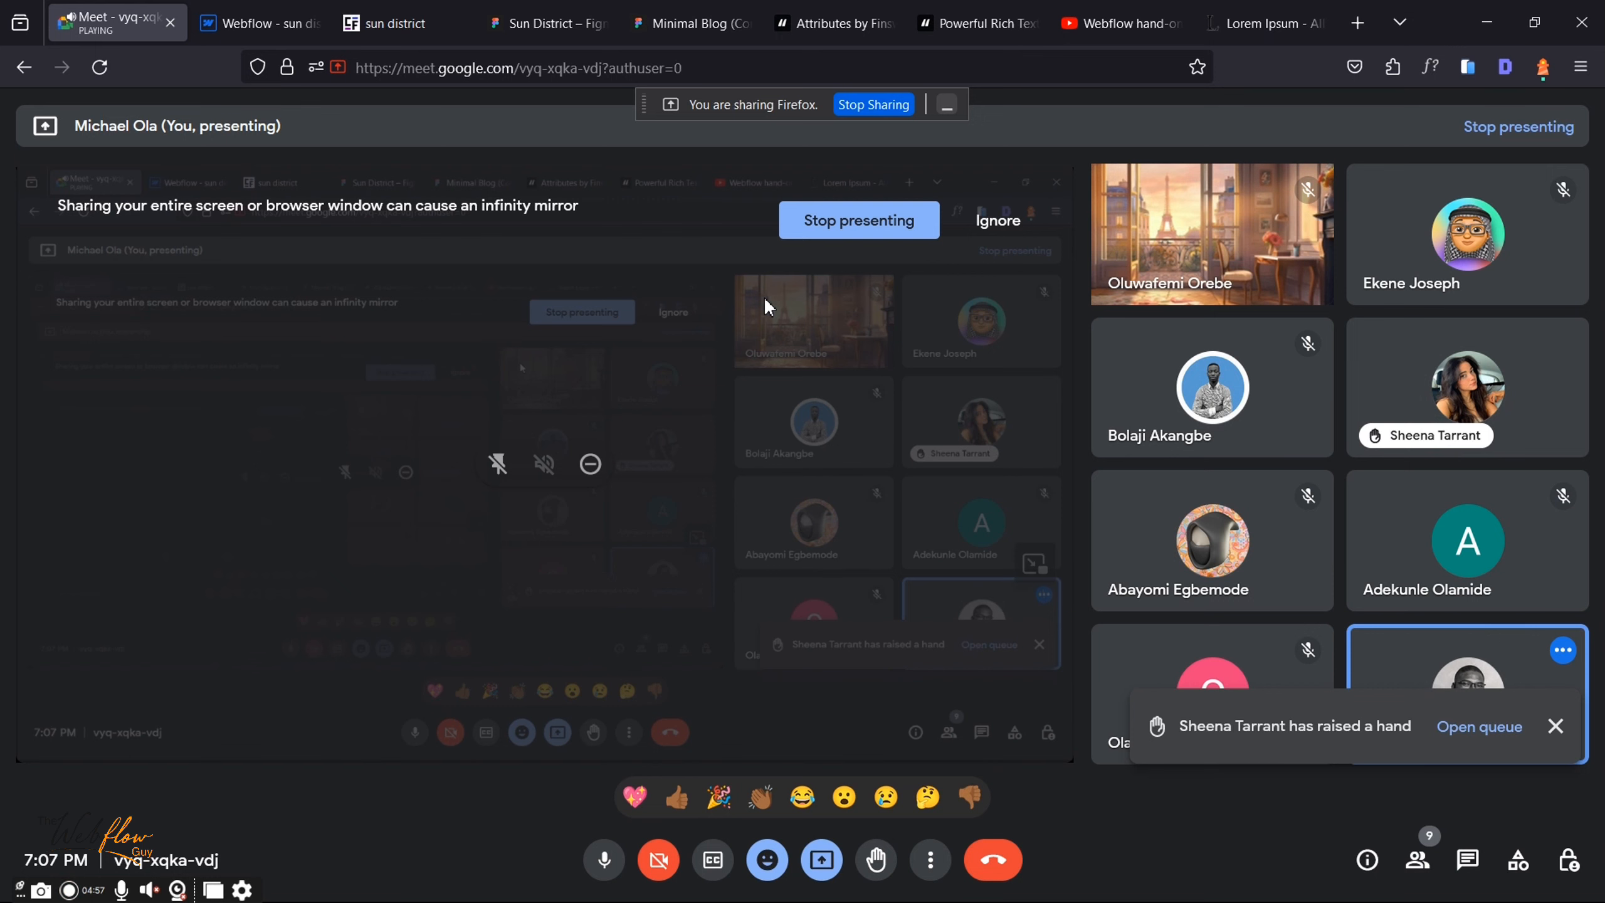
{"action": "left_click", "coordinate": [285, 9]}
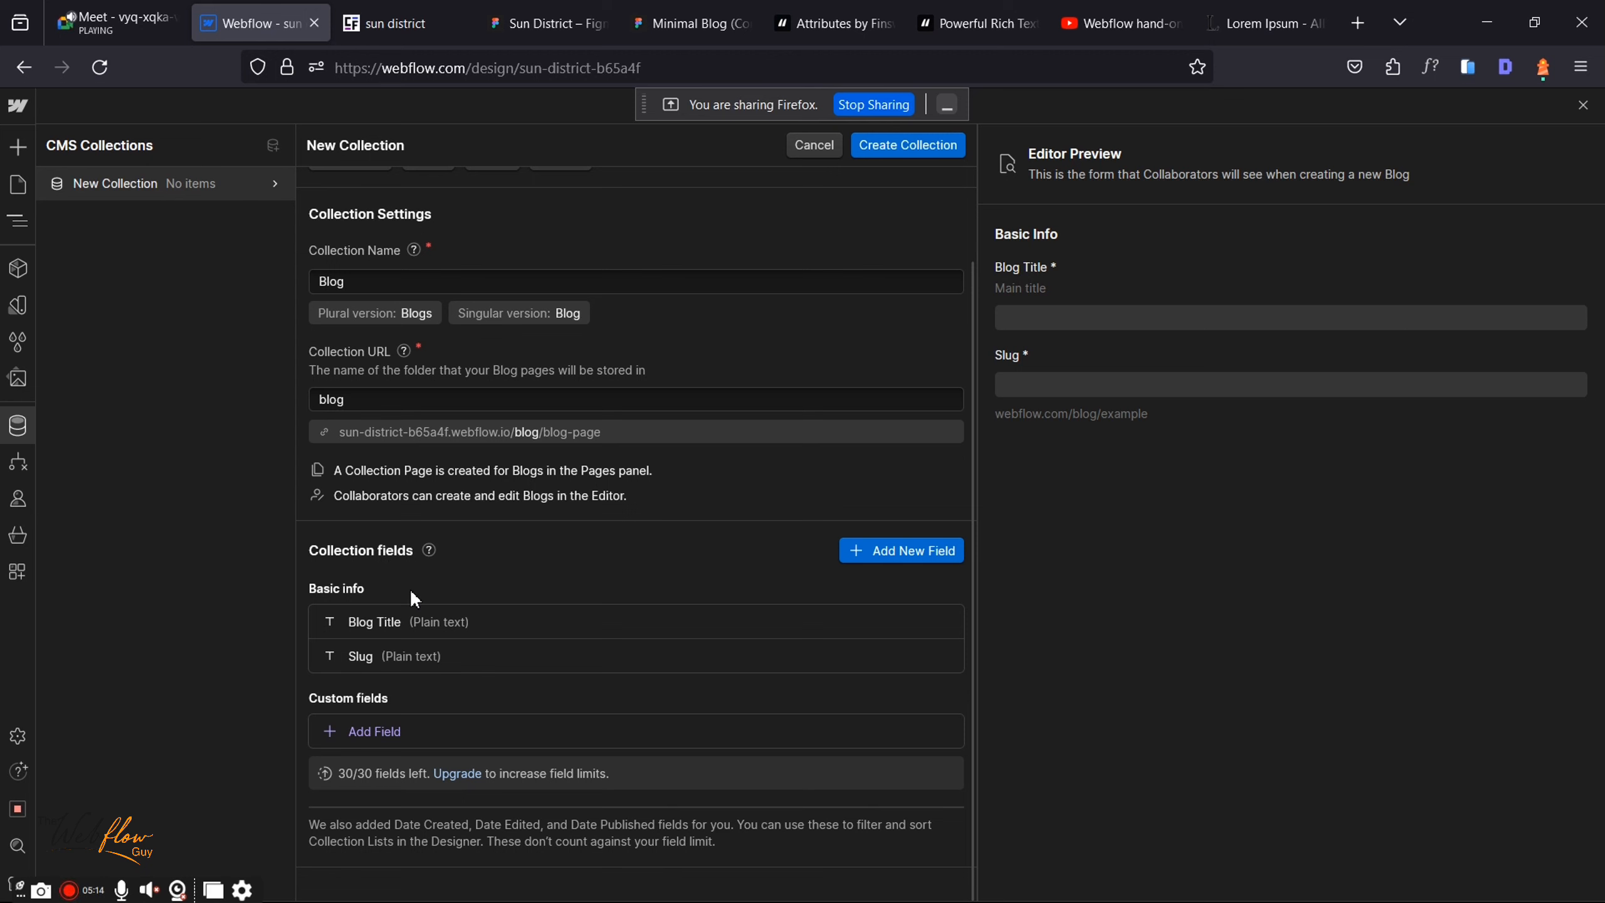
{"action": "left_click", "coordinate": [547, 23]}
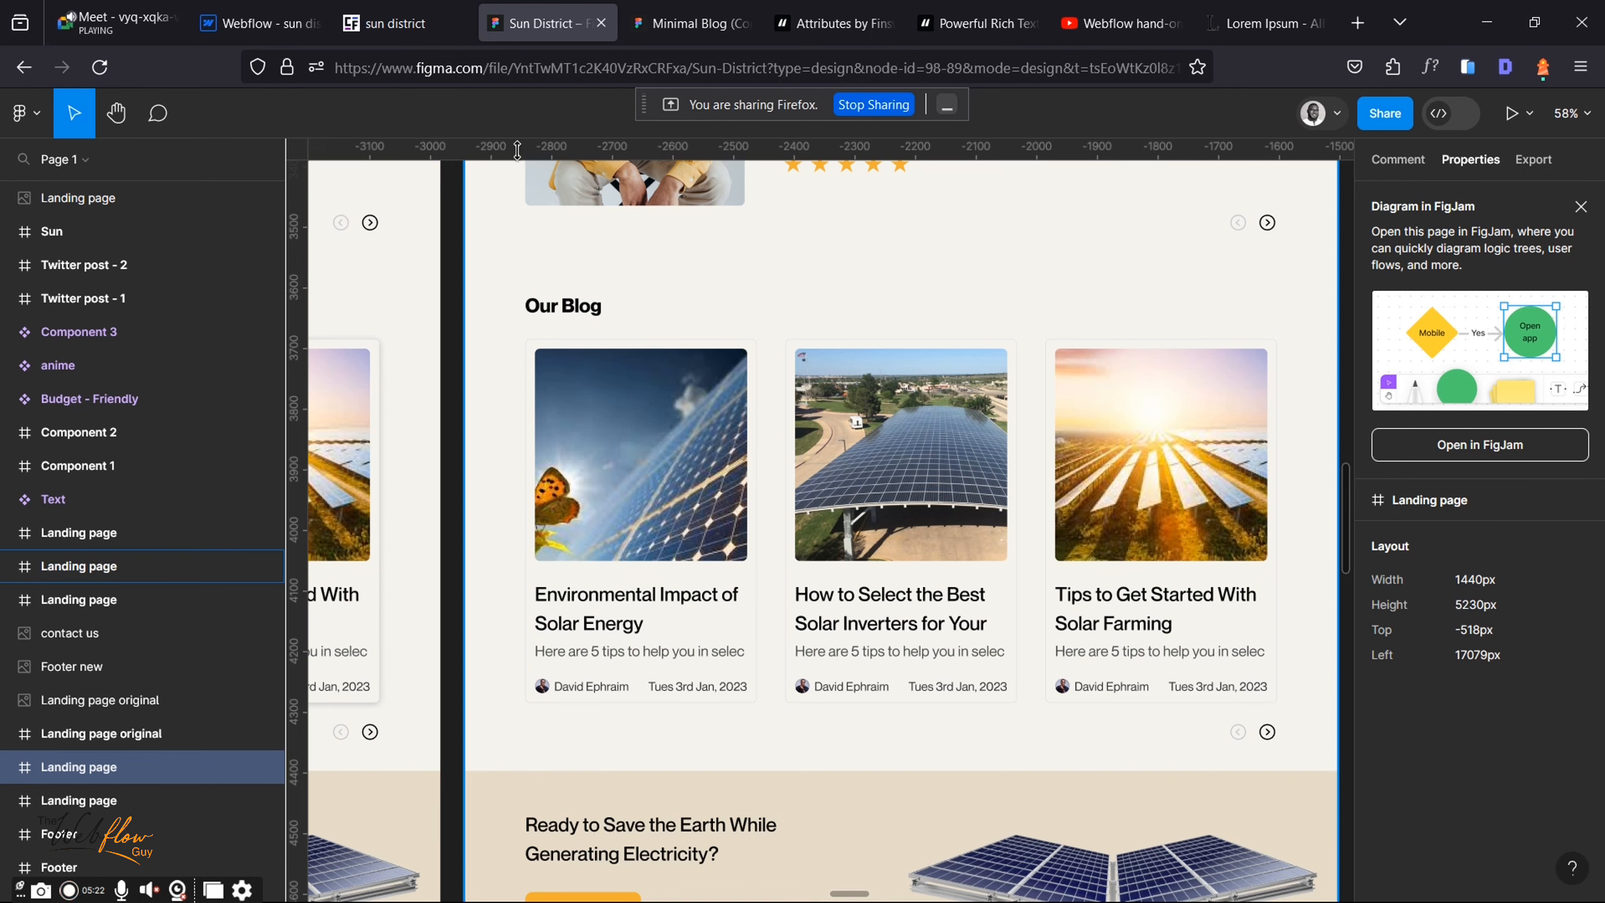
{"action": "left_click", "coordinate": [253, 23]}
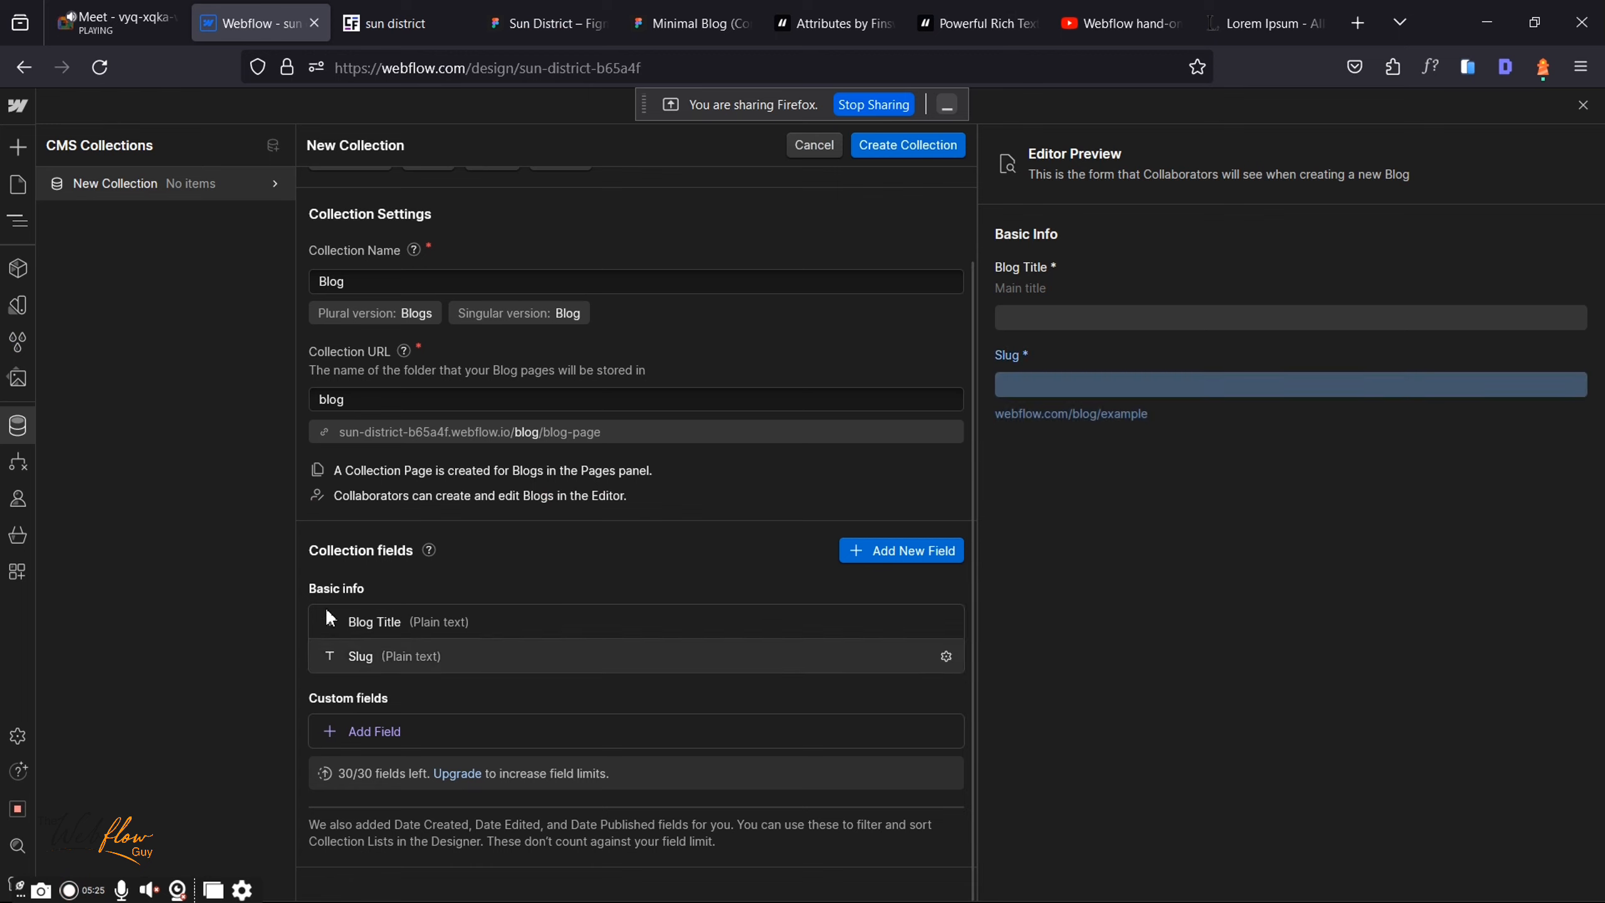
Step: Reopen the Blog Title field's settings and check the Sun District design in Figma
{"action": "left_click", "coordinate": [421, 621]}
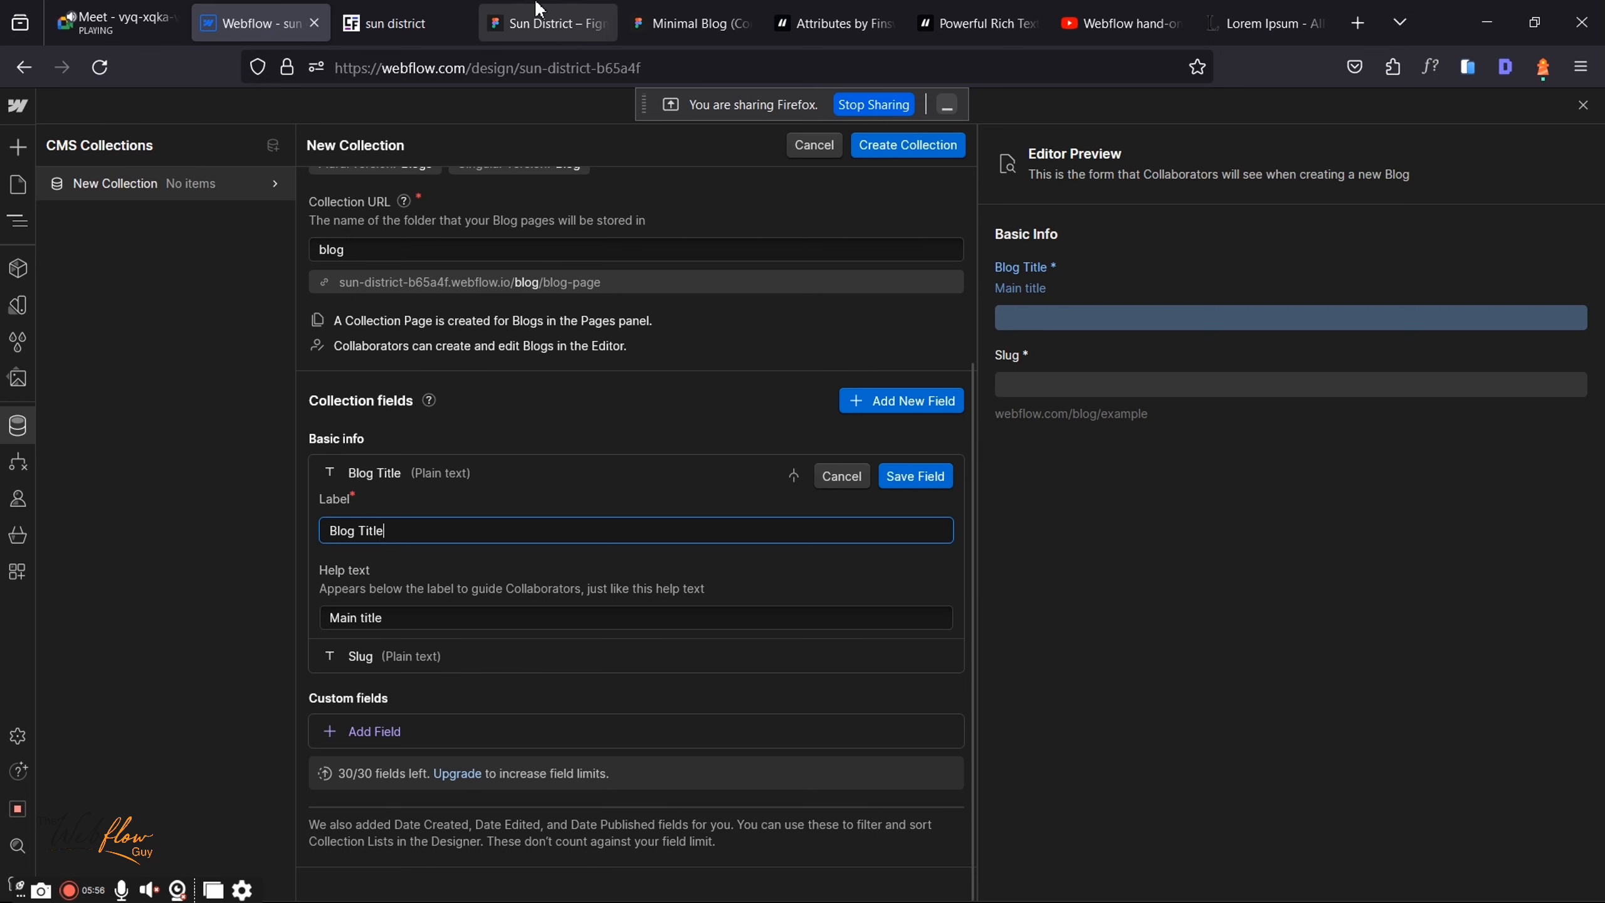
{"action": "left_click", "coordinate": [486, 12]}
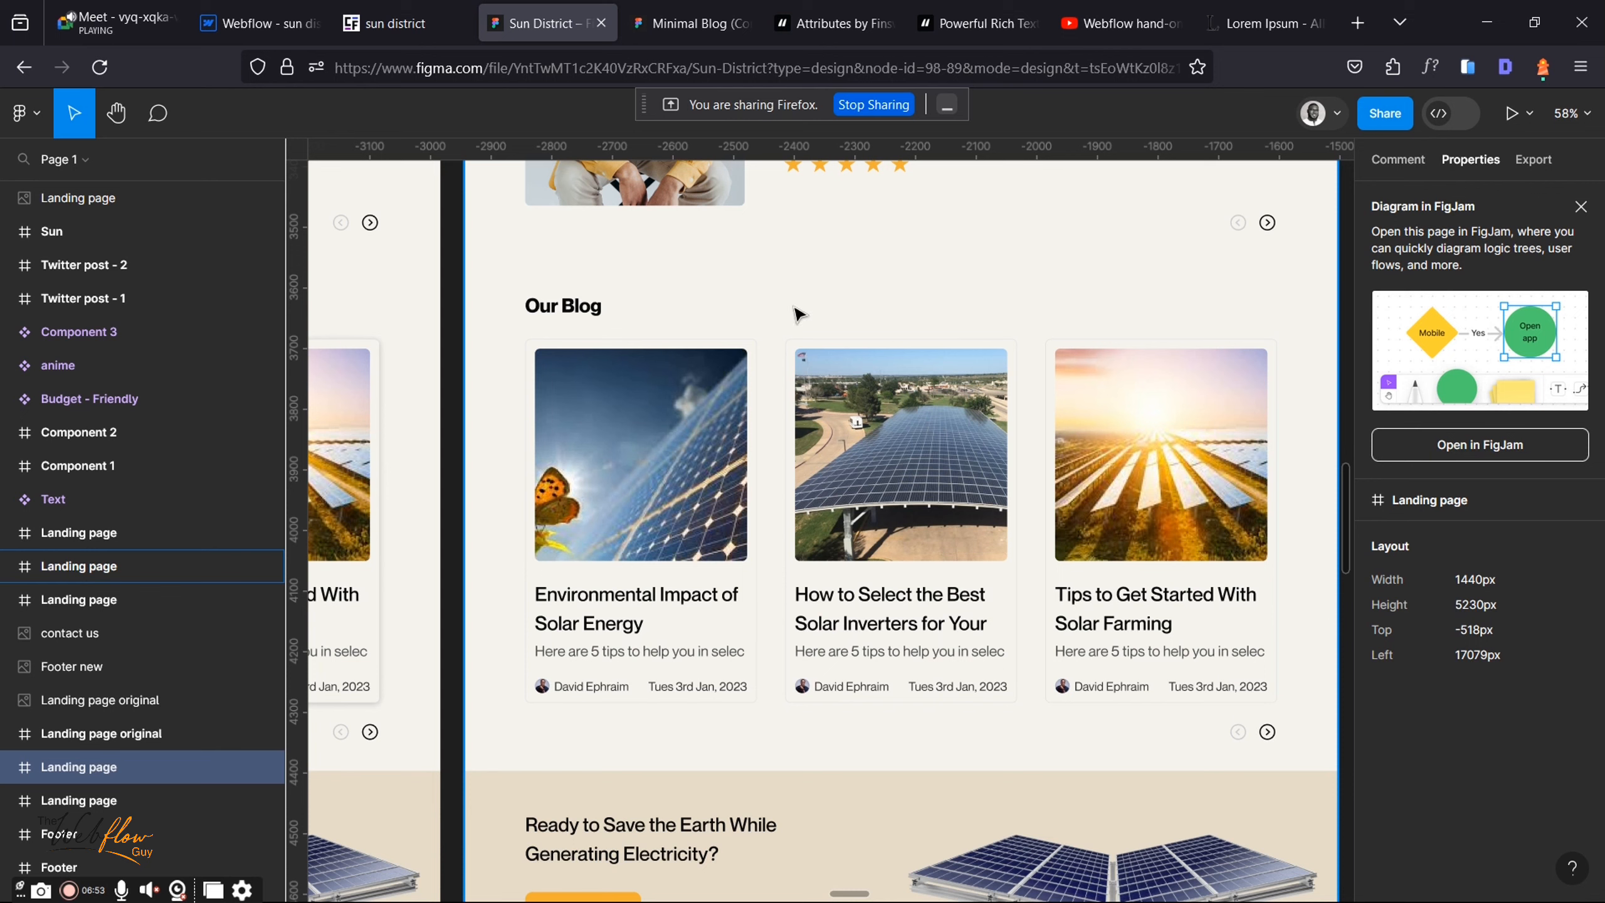
Step: Go back from the Figma file to the Webflow Blog collection form
{"action": "left_click", "coordinate": [265, 9]}
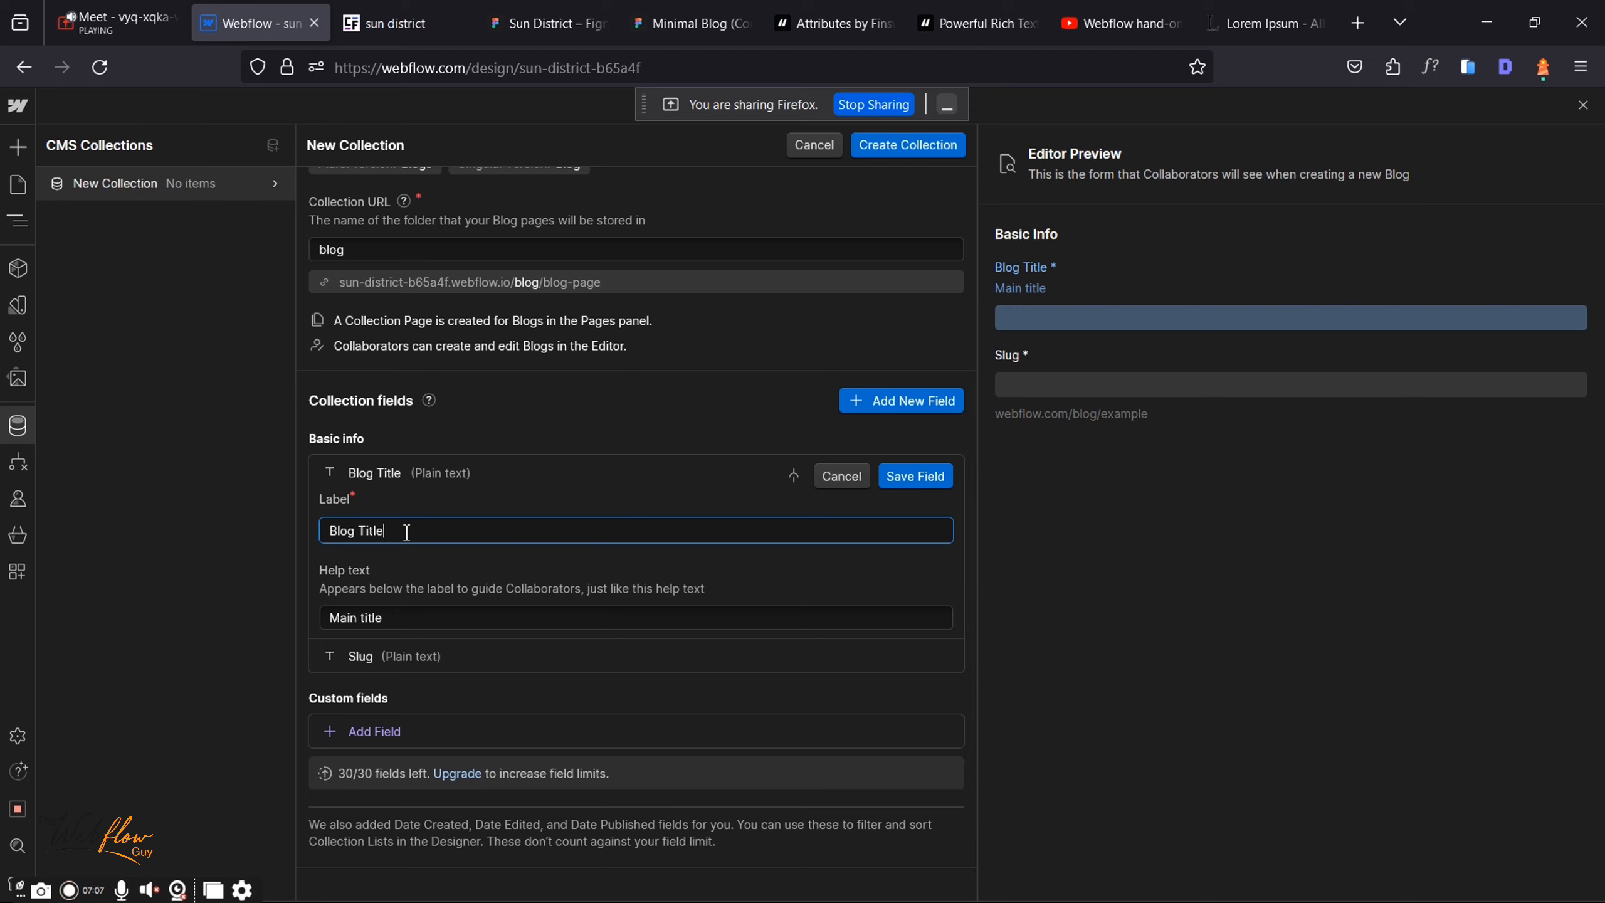
Step: Save the Blog Title field and bring up the custom field type list
{"action": "left_click", "coordinate": [899, 474]}
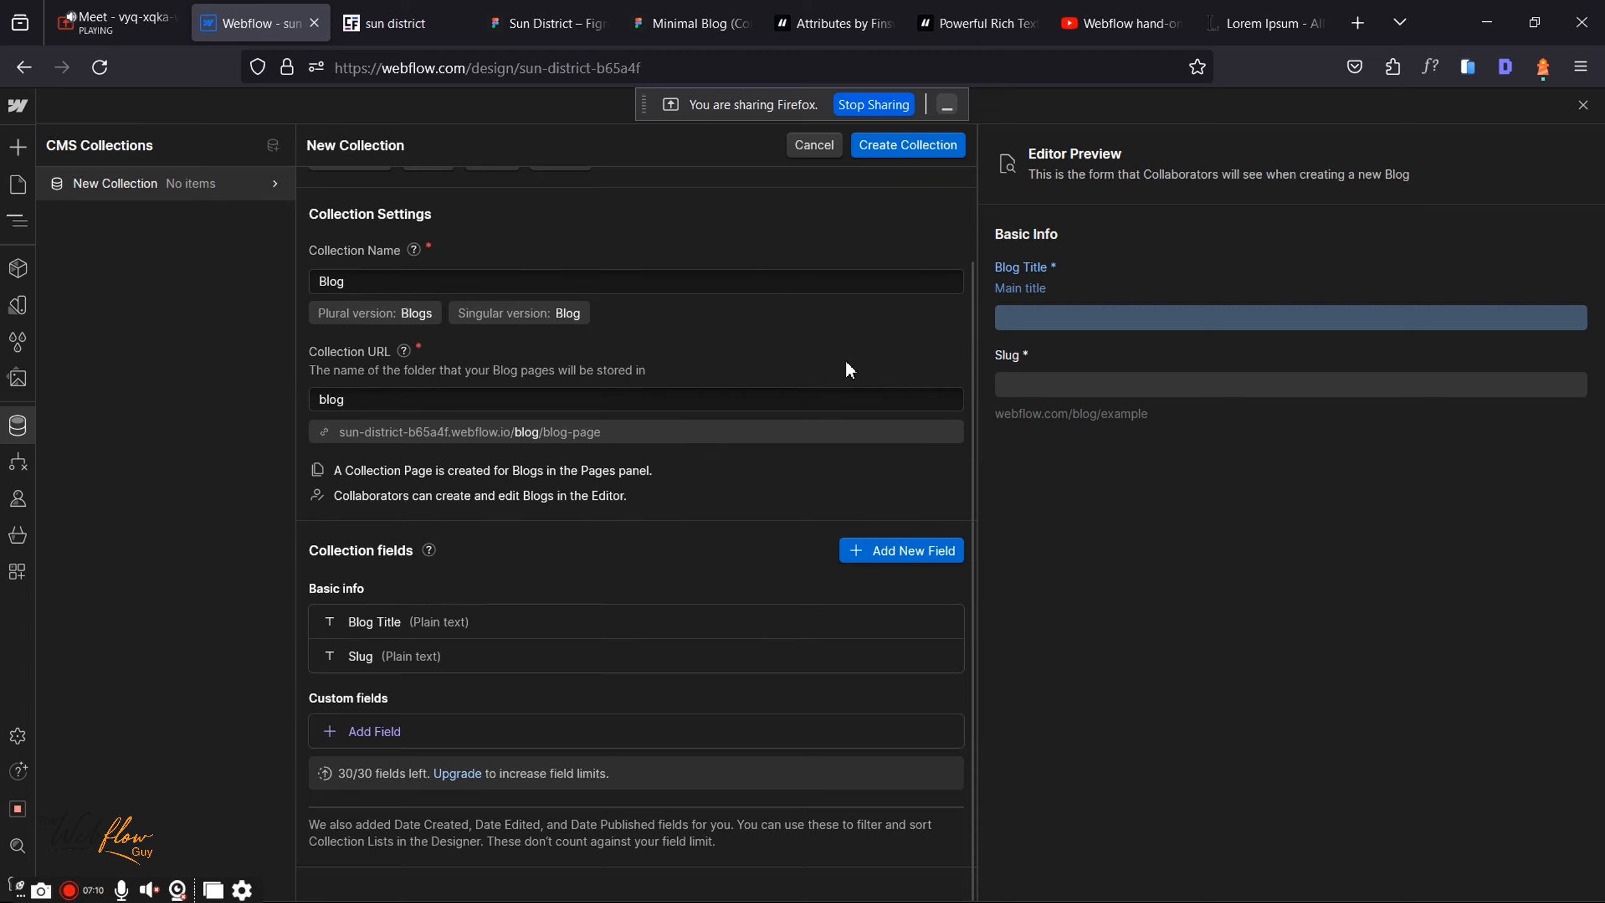
{"action": "left_click", "coordinate": [896, 543]}
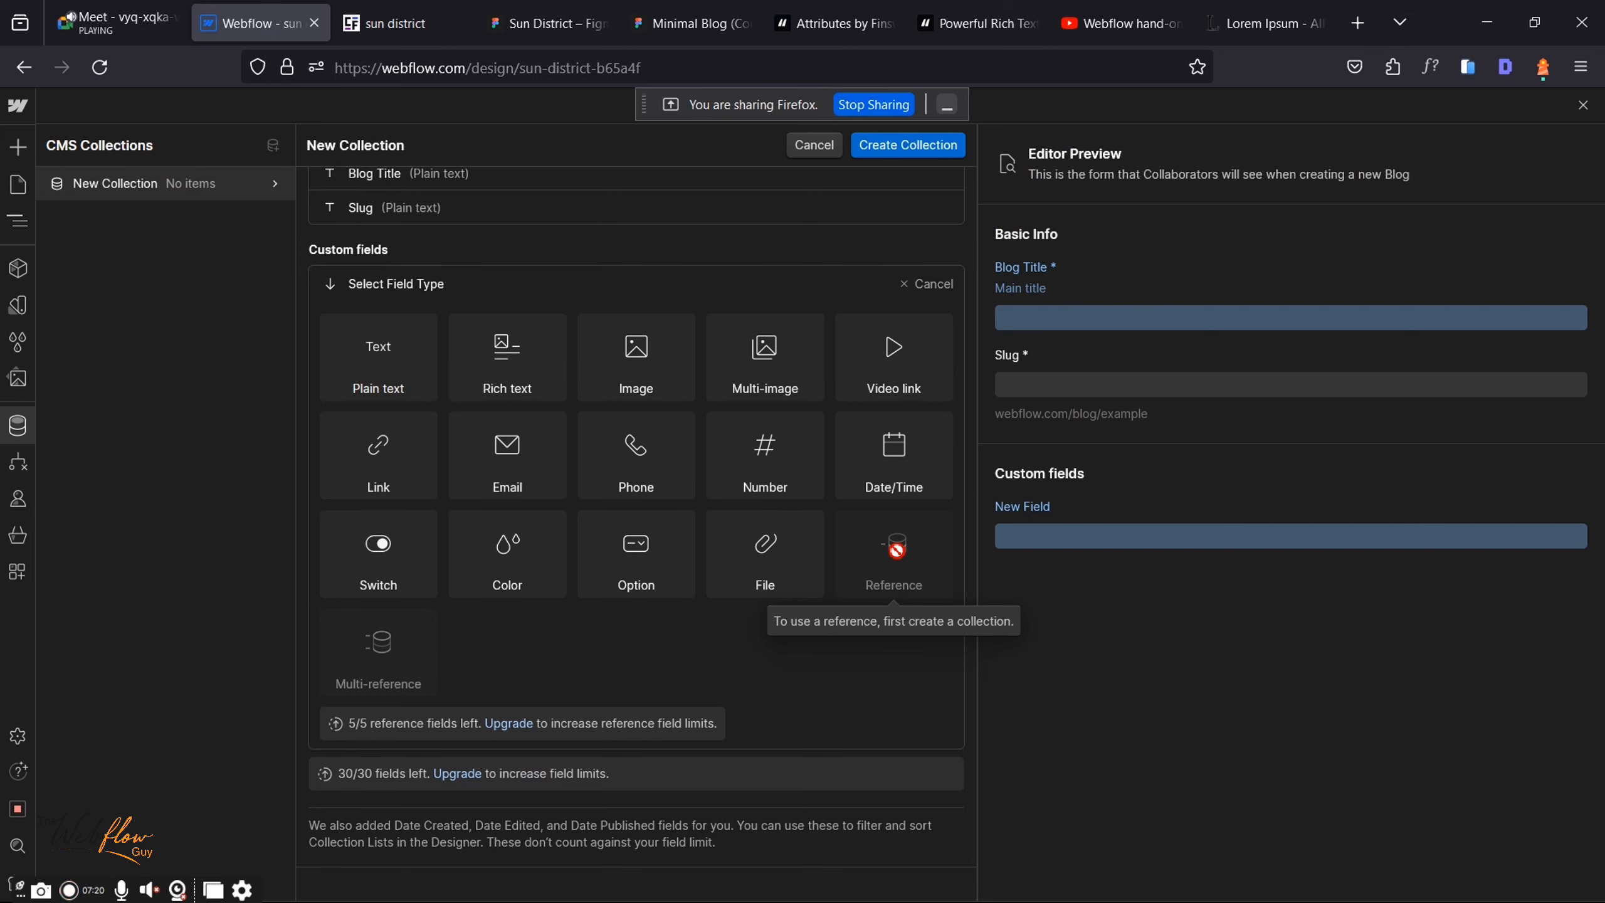
{"action": "left_click", "coordinate": [568, 19]}
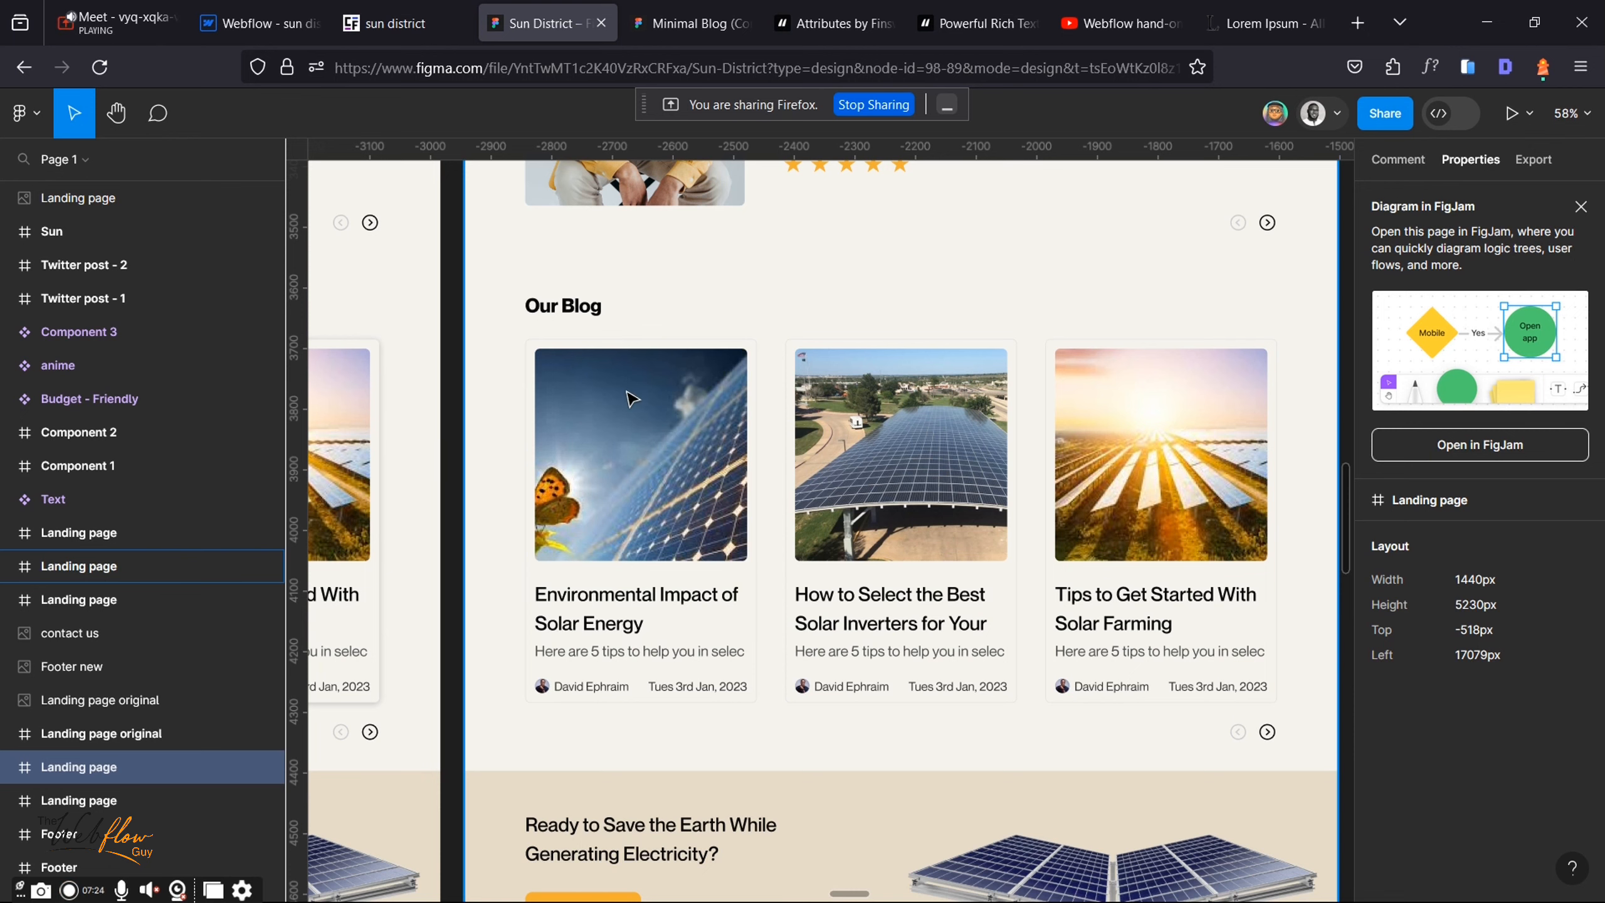
{"action": "left_click", "coordinate": [397, 12]}
{"action": "left_click", "coordinate": [304, 9]}
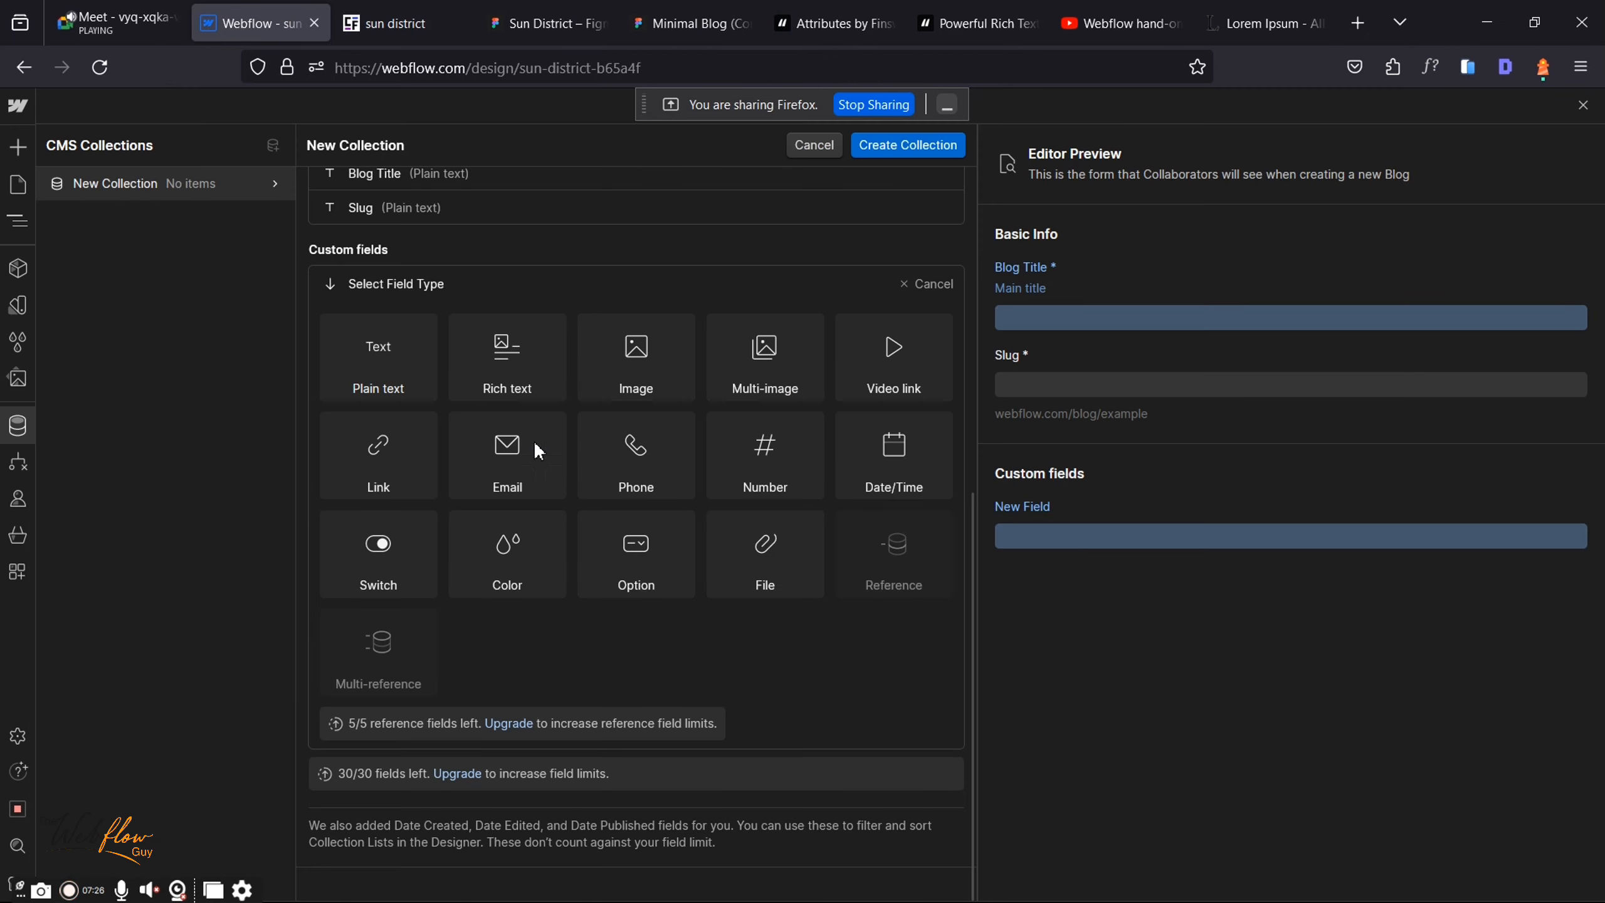
{"action": "mouse_move", "coordinate": [673, 346]}
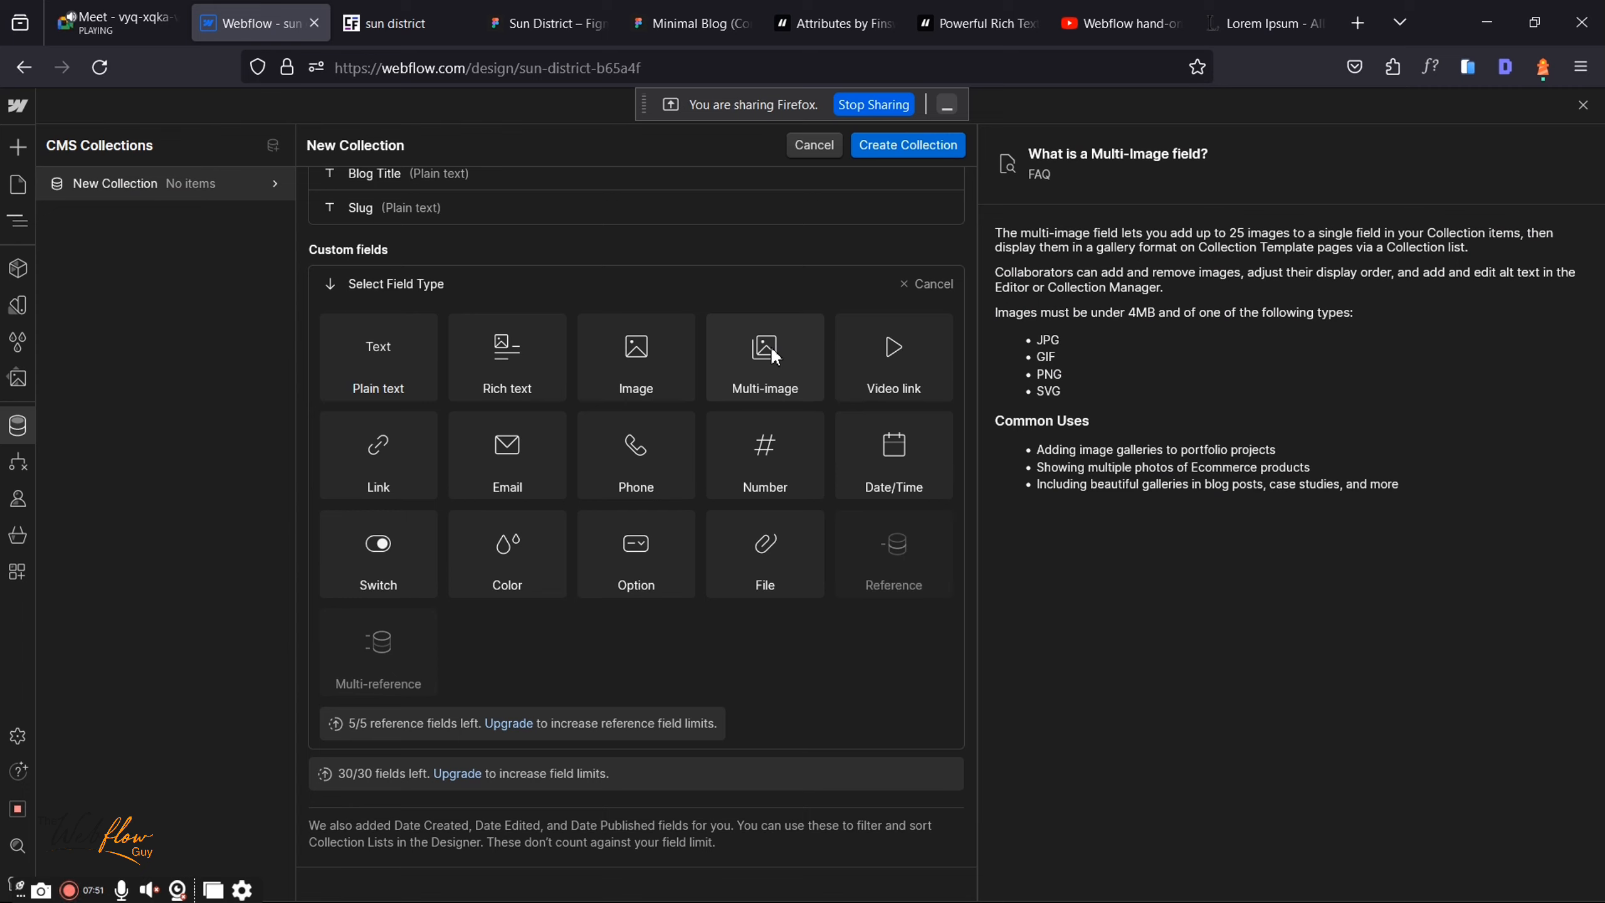
Step: Add a required Image field 'Blog Thumbnail' with help text 'This is the cover image'
{"action": "left_click", "coordinate": [646, 356]}
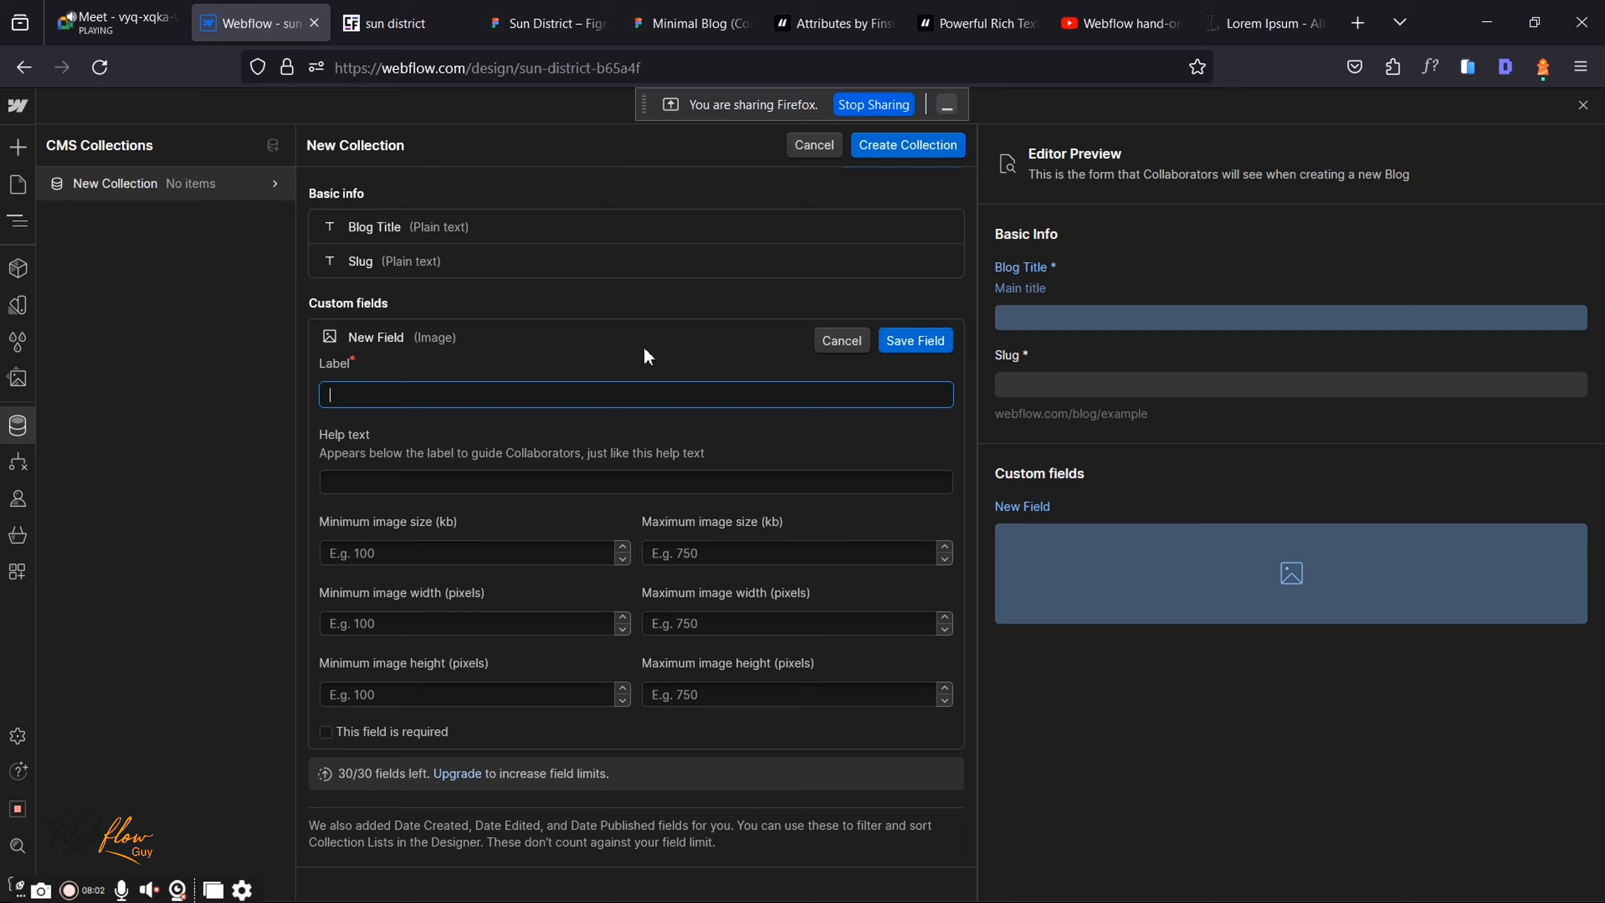
{"action": "type", "text": "Thumbnail"}
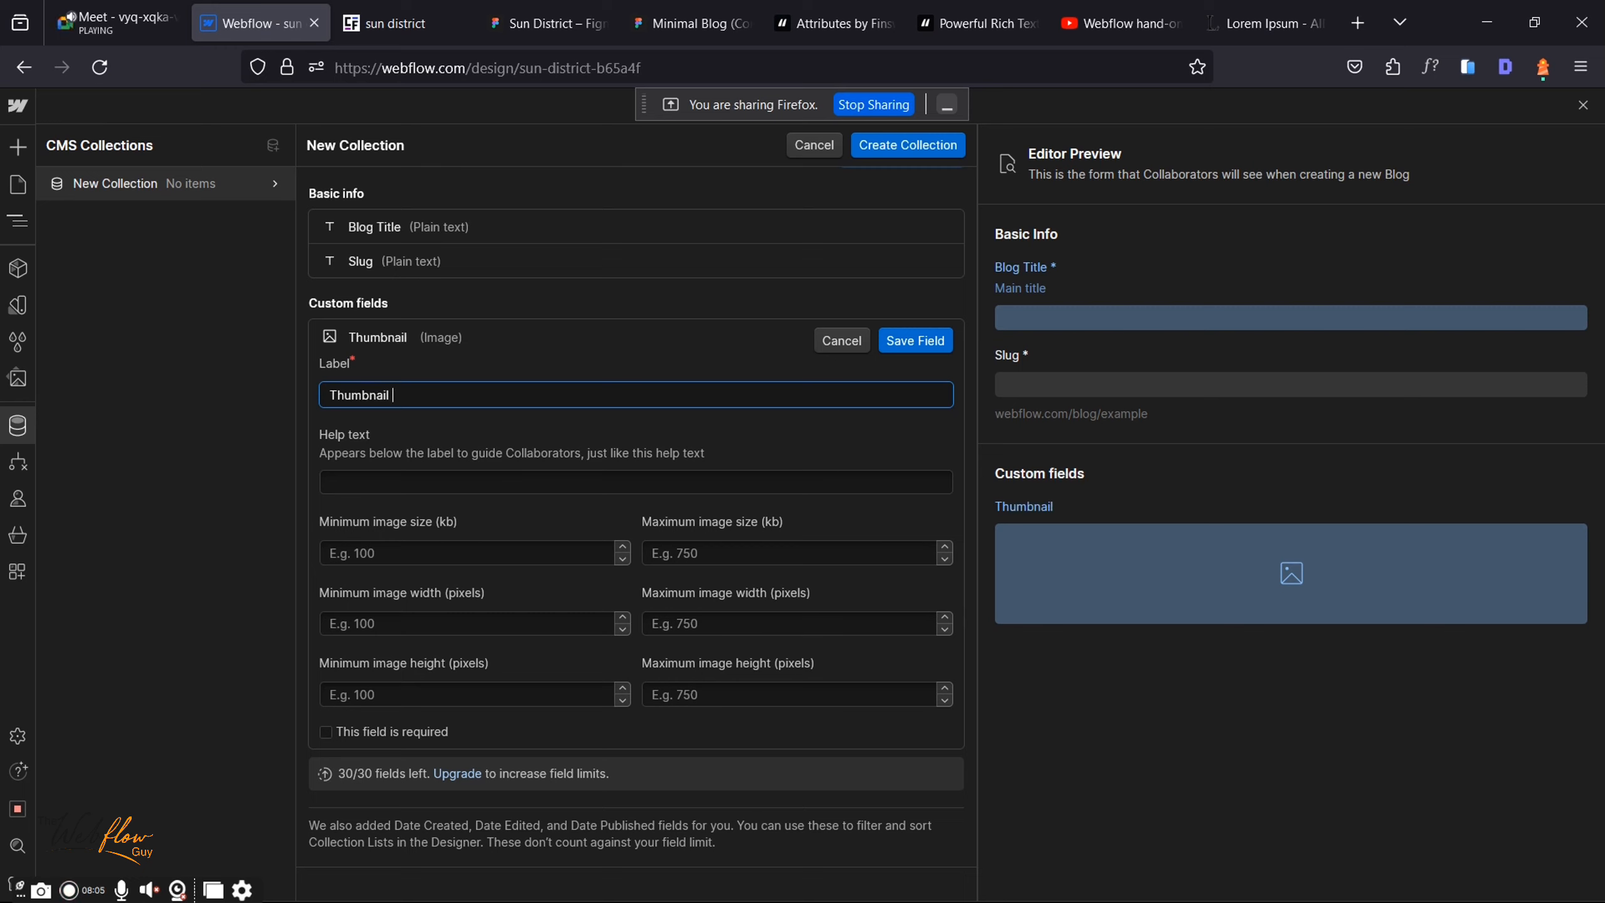
{"action": "key", "text": "BackSpace"}
{"action": "type", "text": "Blog"}
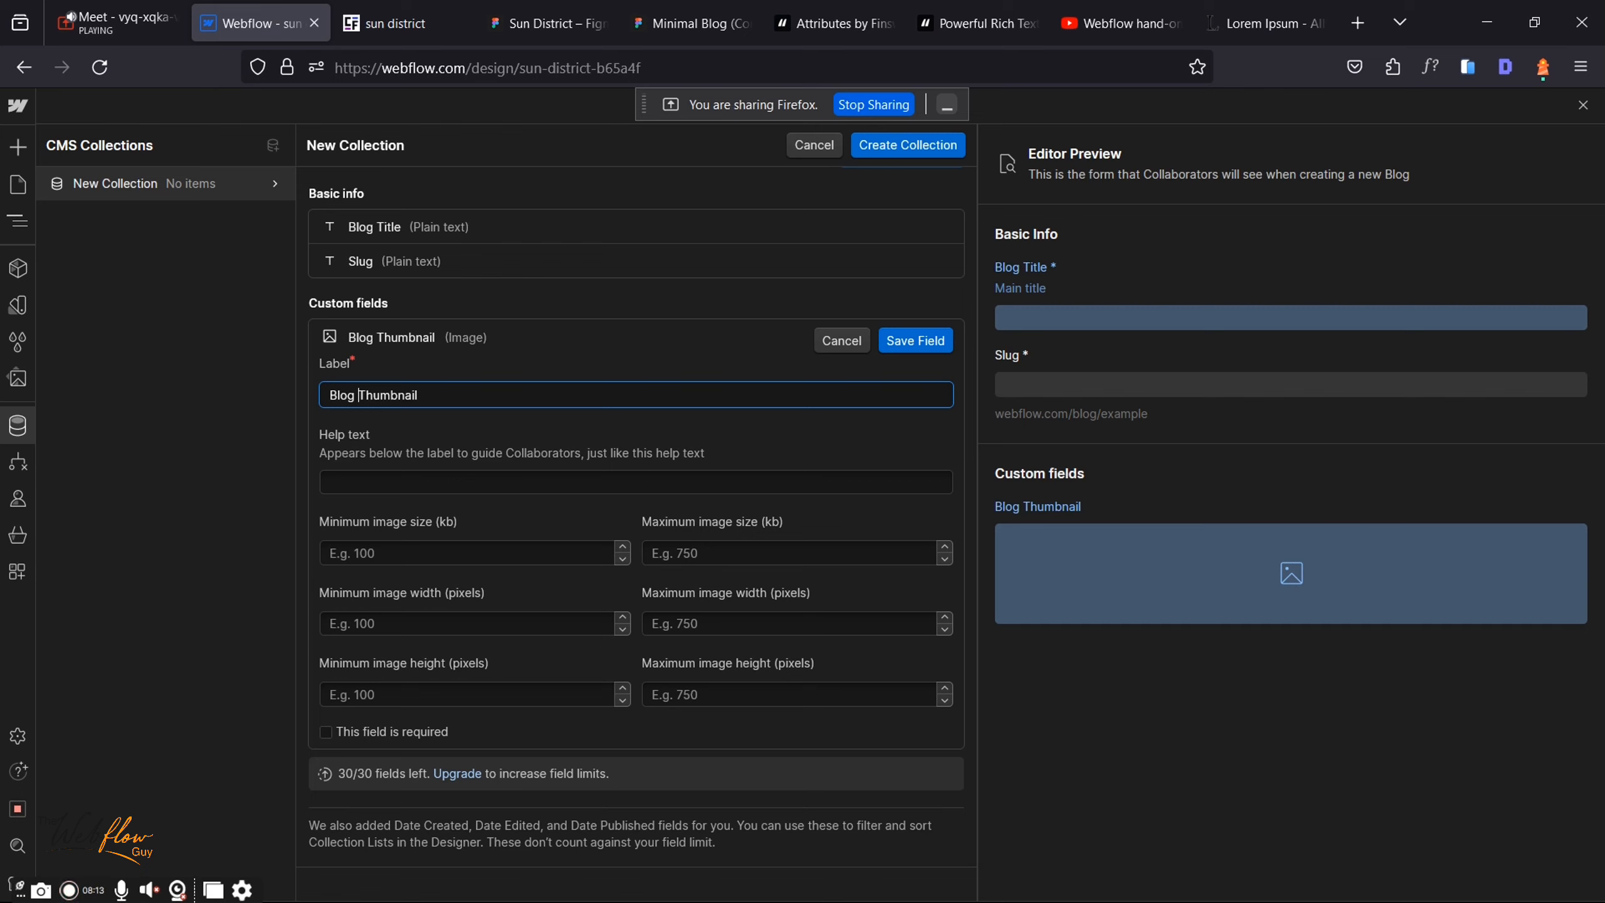
{"action": "left_click", "coordinate": [635, 483]}
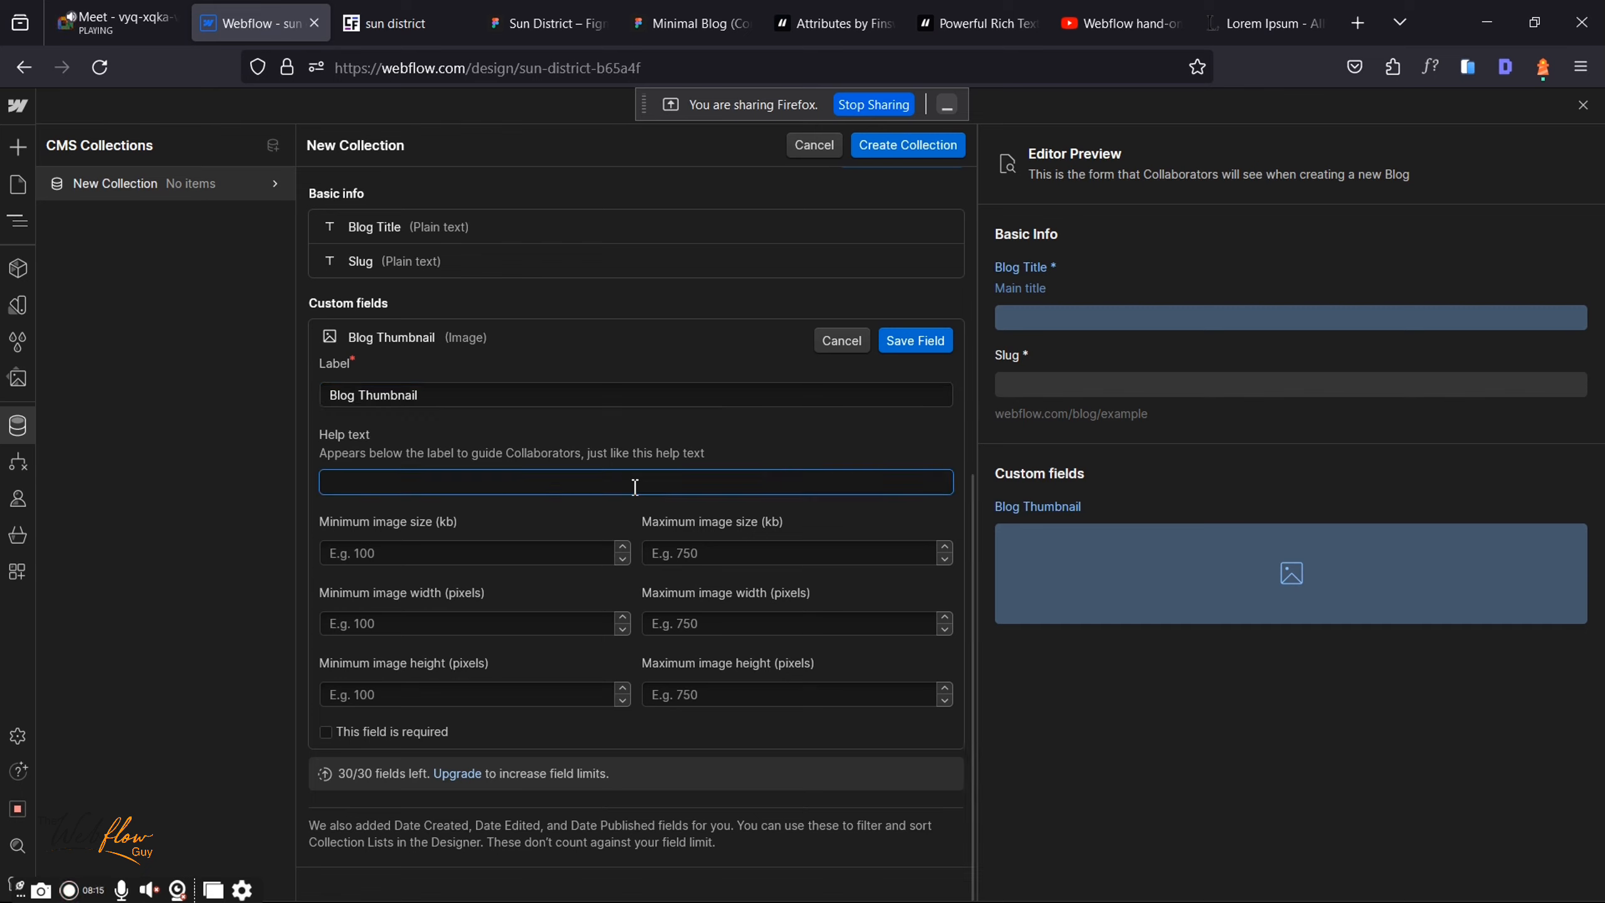
{"action": "type", "text": "This is t"}
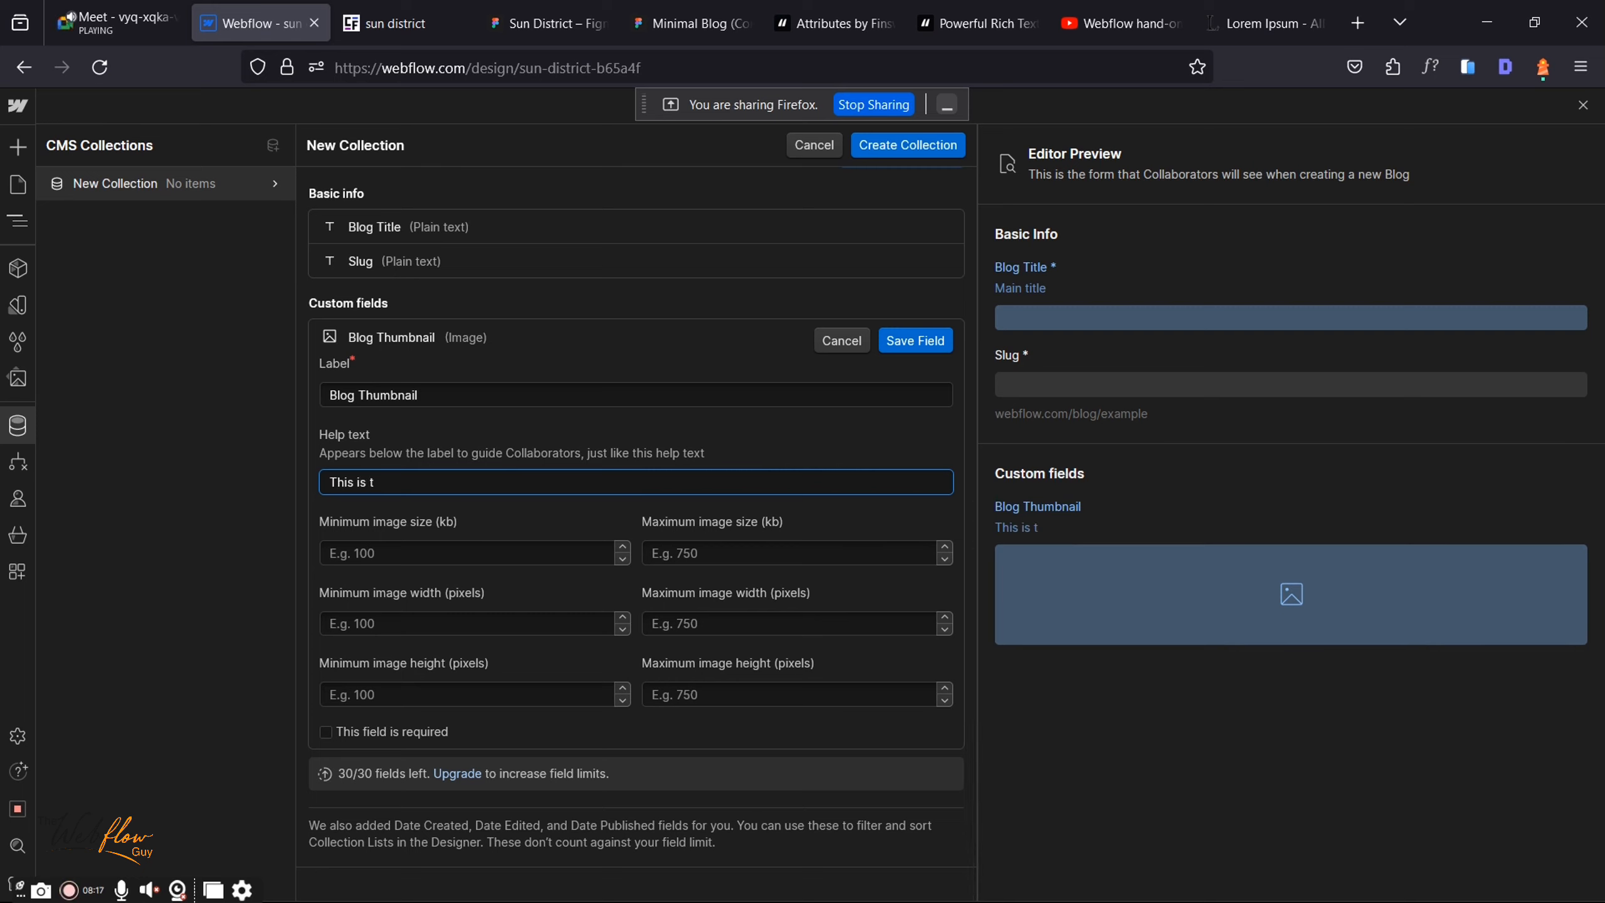
{"action": "type", "text": "he cover image"}
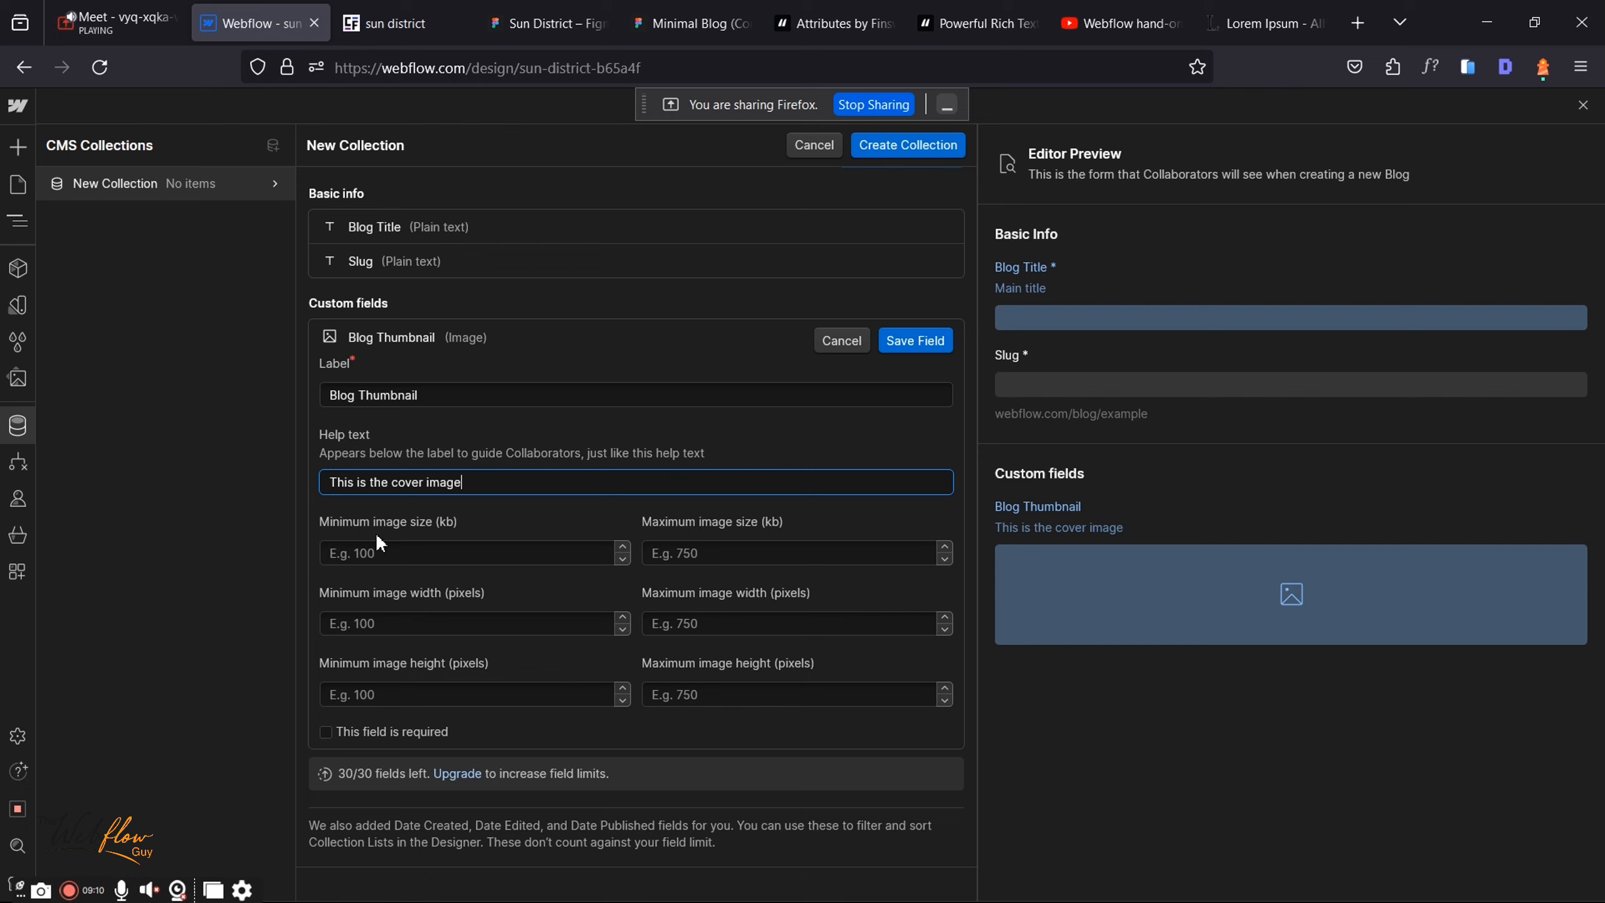
{"action": "left_click", "coordinate": [326, 733]}
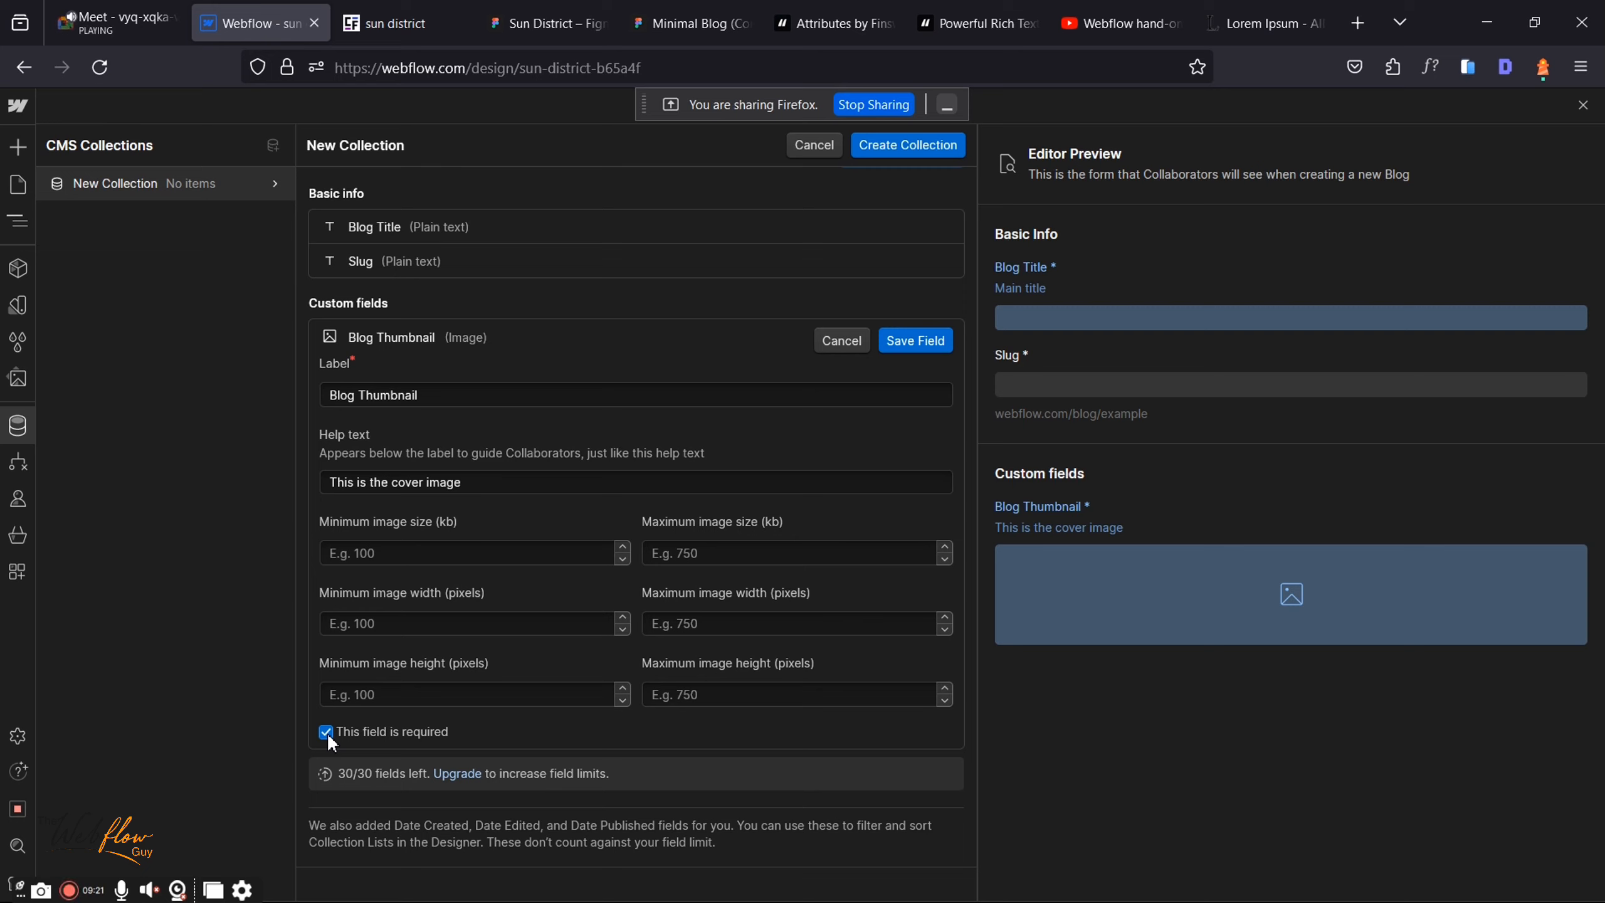
Step: Save the required Blog Thumbnail field and begin adding another custom field
{"action": "left_click", "coordinate": [907, 347]}
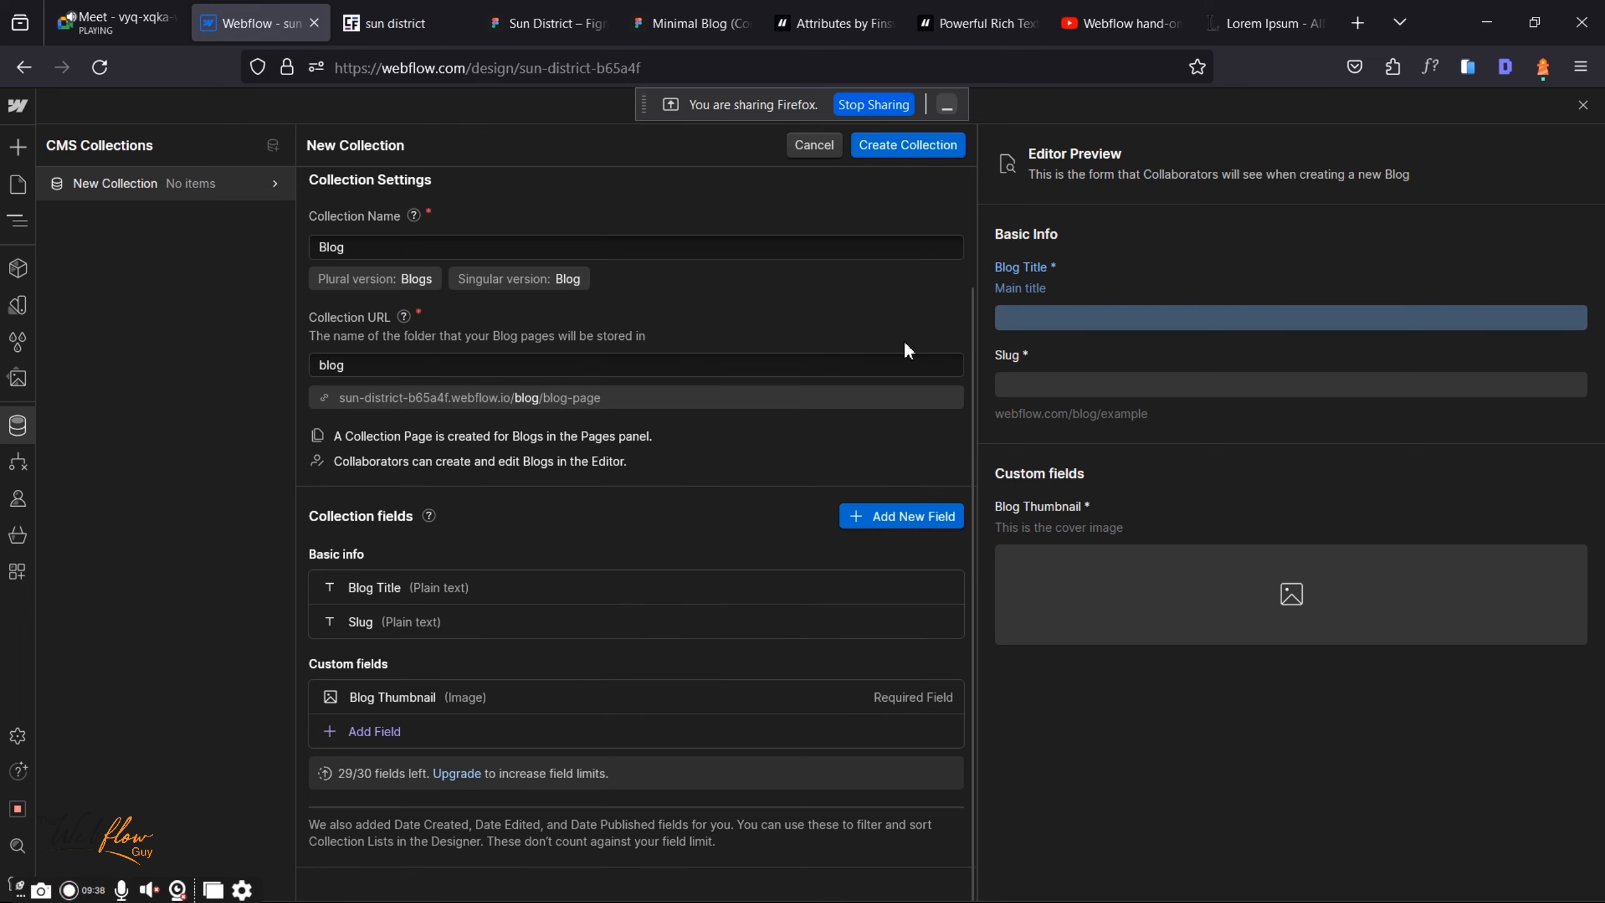
{"action": "left_click", "coordinate": [546, 24]}
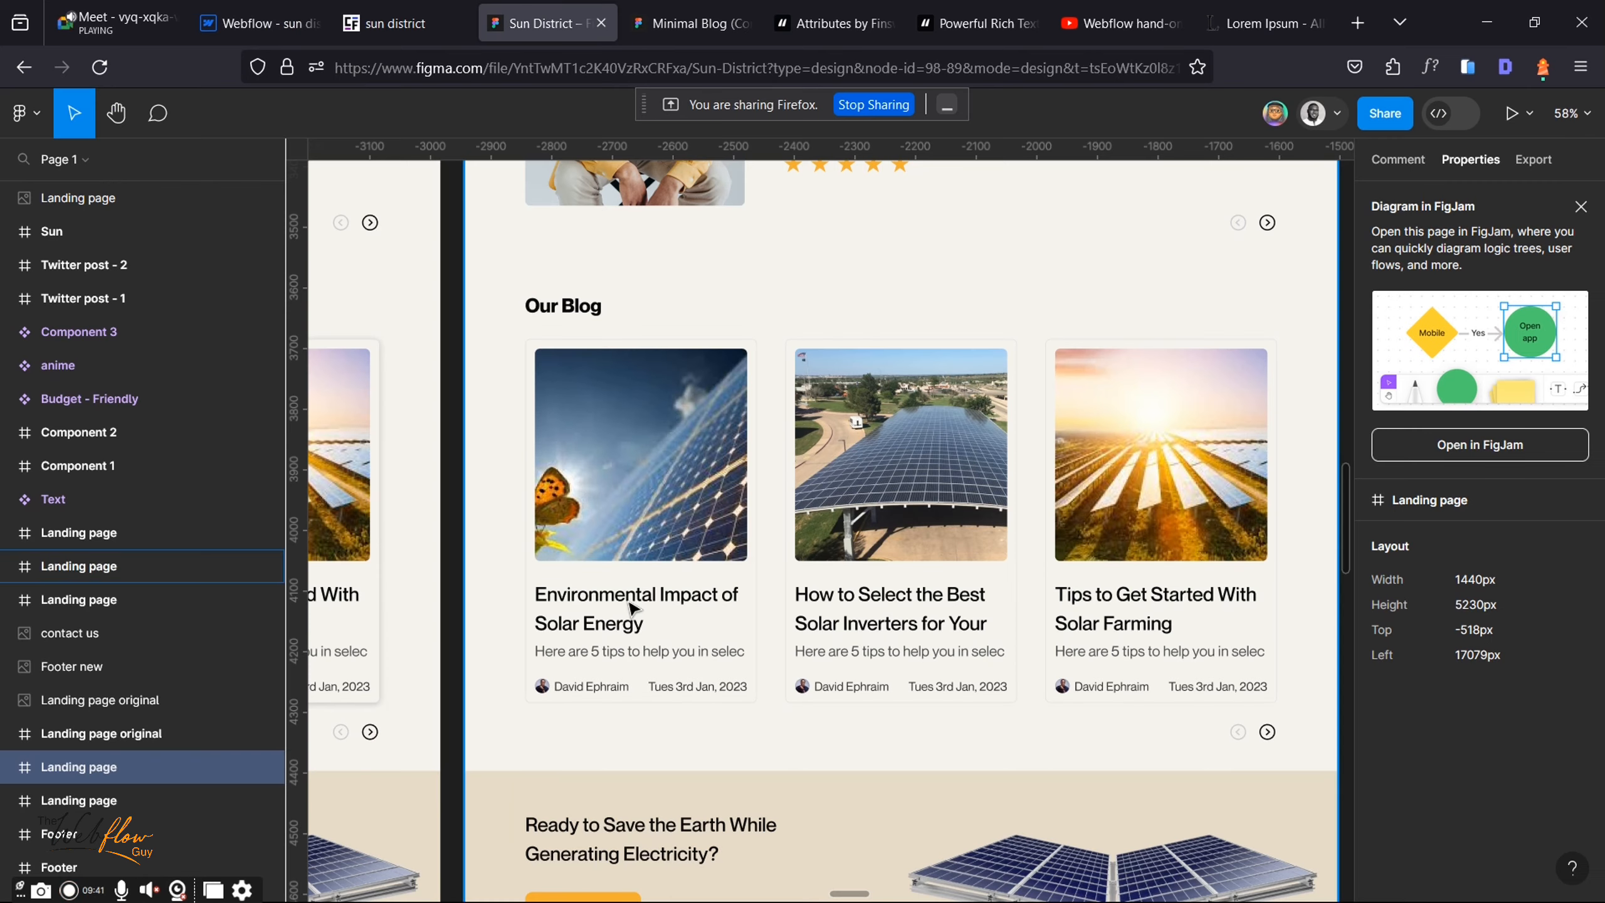
{"action": "left_click", "coordinate": [271, 9]}
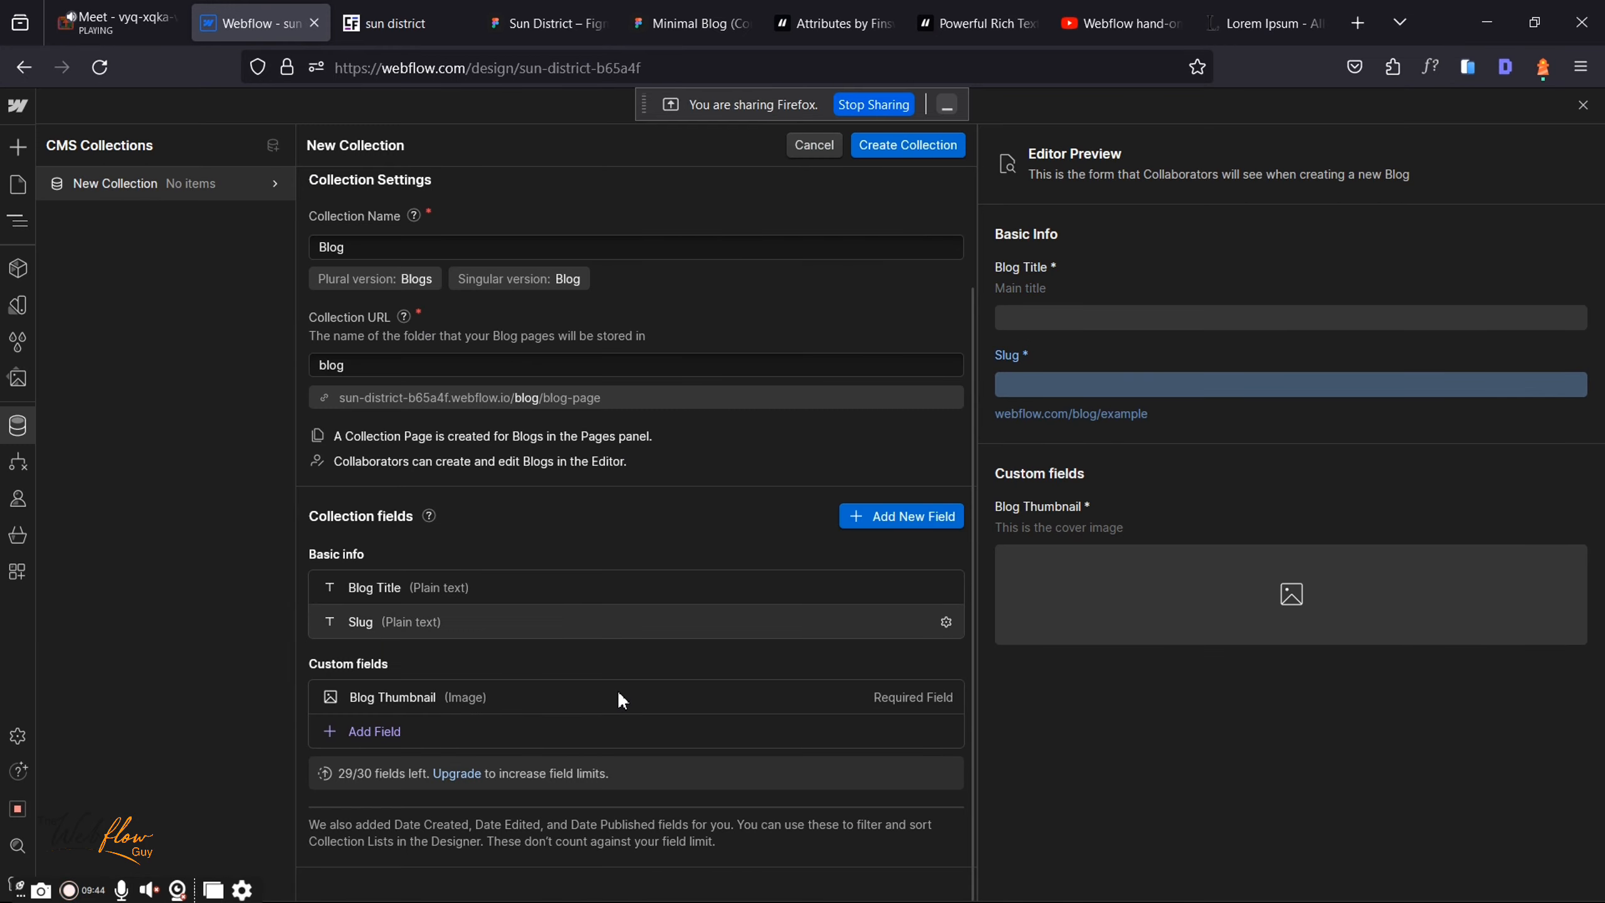
{"action": "left_click", "coordinate": [470, 731]}
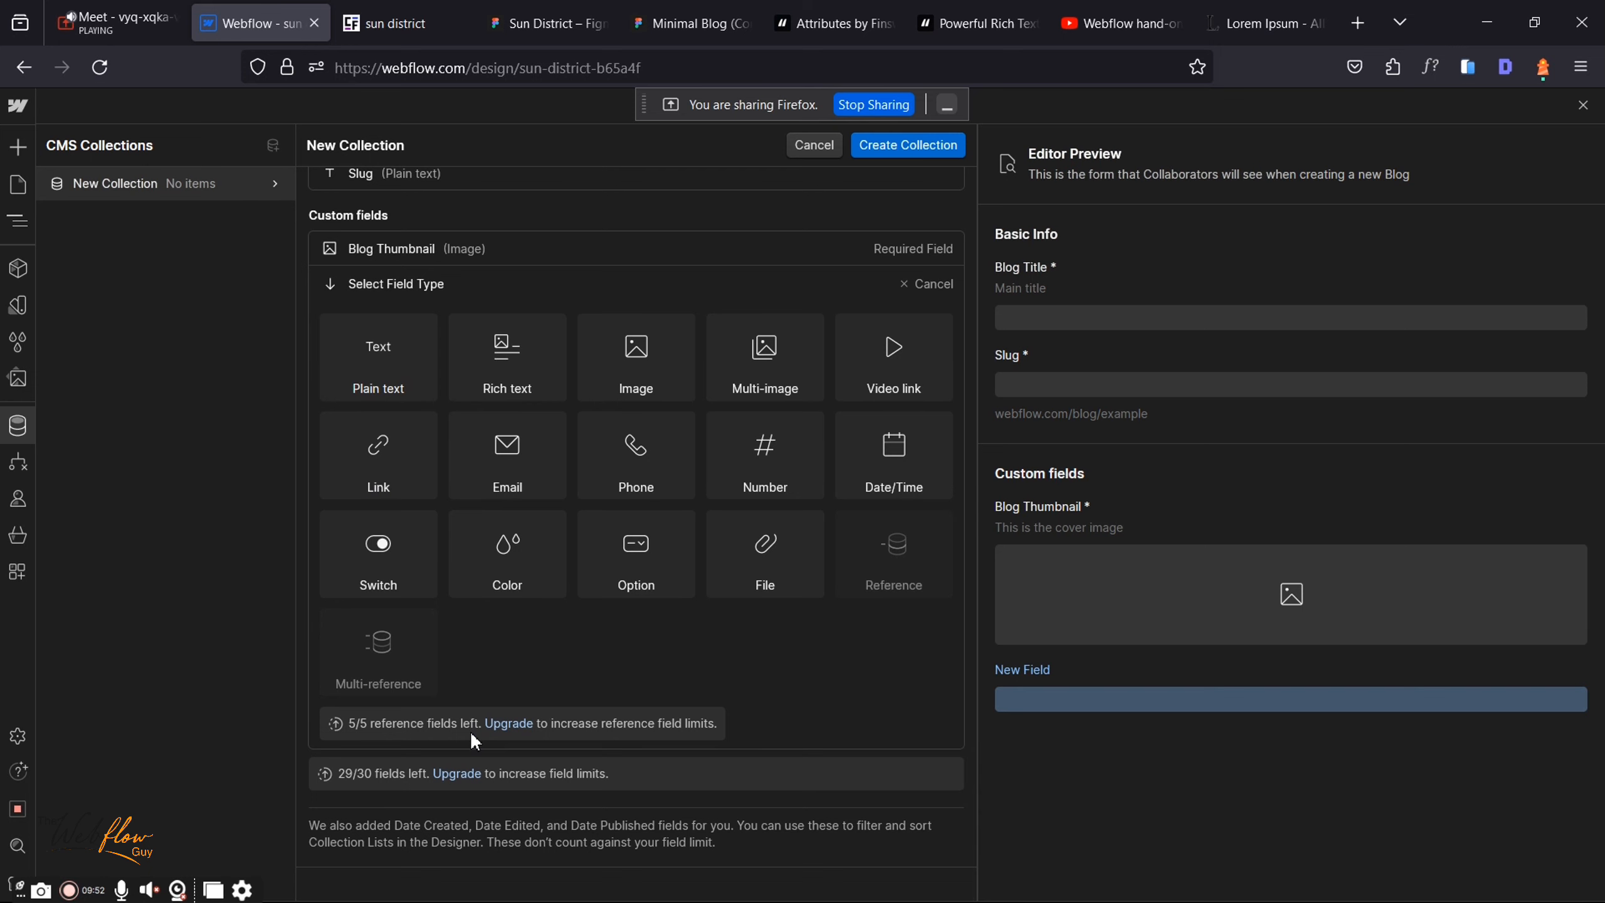
Step: Check the video call, then cancel the new collection, triggering the unsaved-changes warning
{"action": "left_click", "coordinate": [120, 20]}
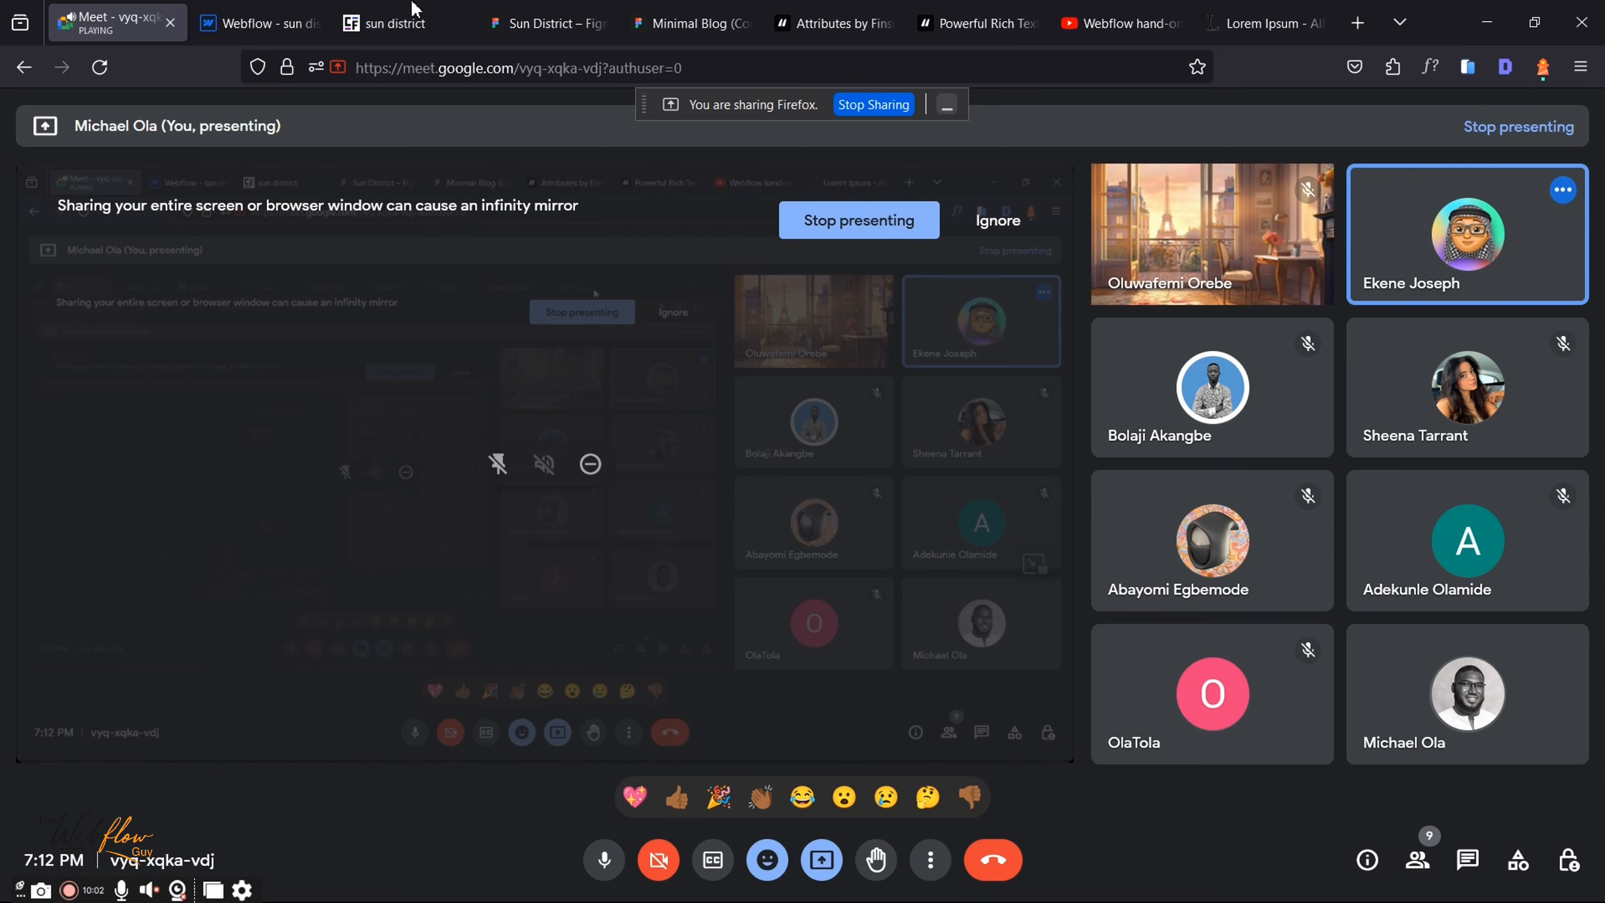
{"action": "left_click", "coordinate": [282, 9]}
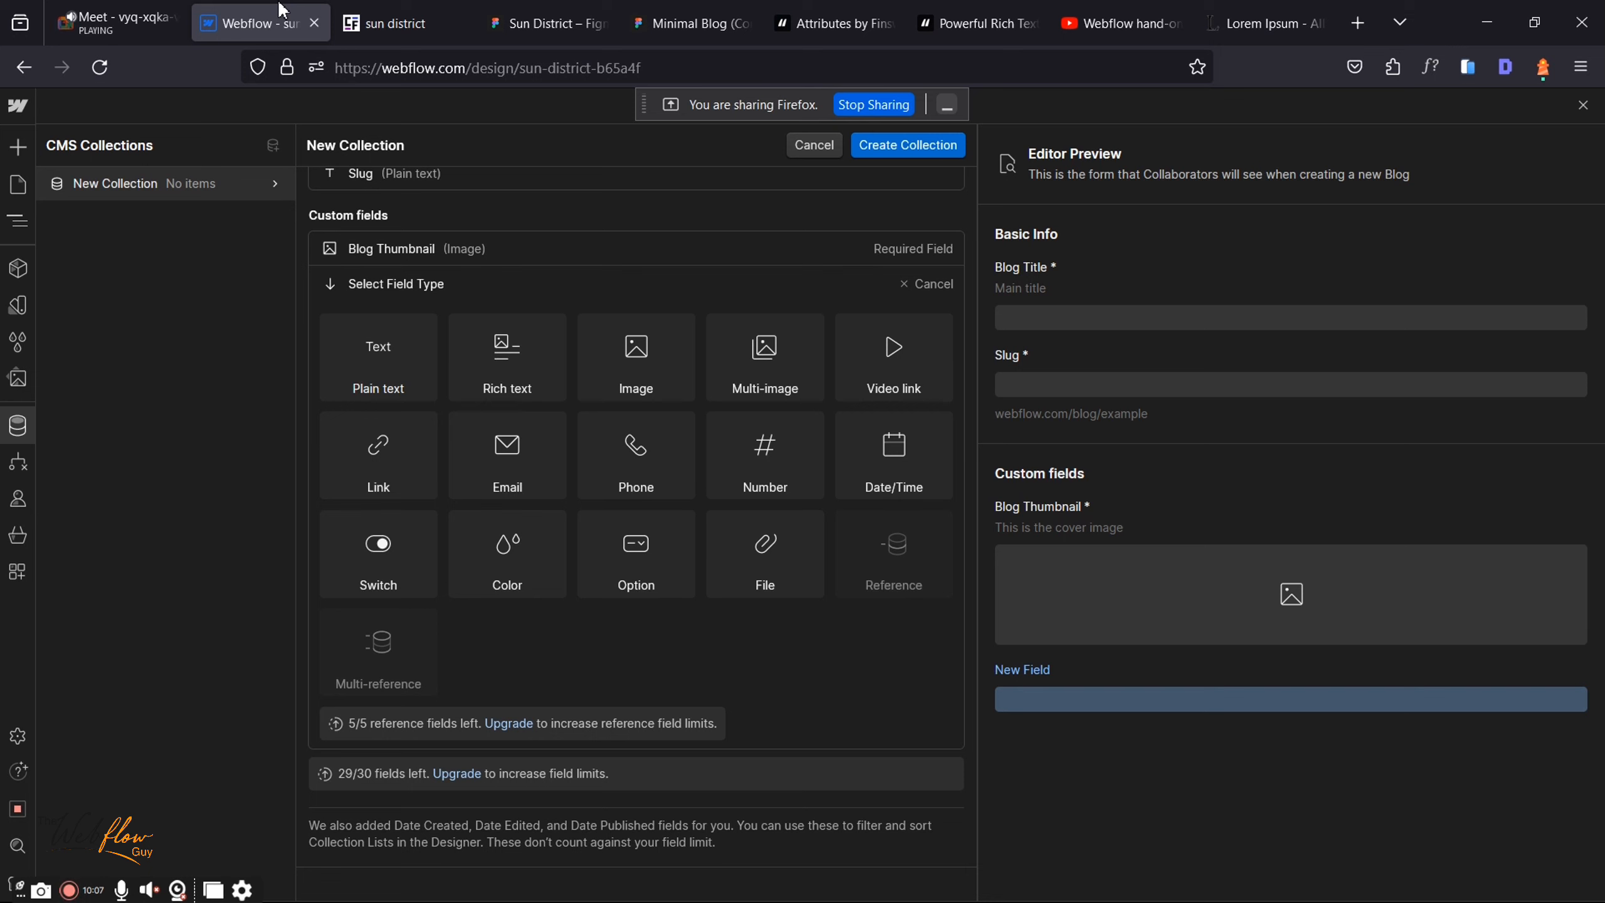
{"action": "left_click", "coordinate": [805, 151]}
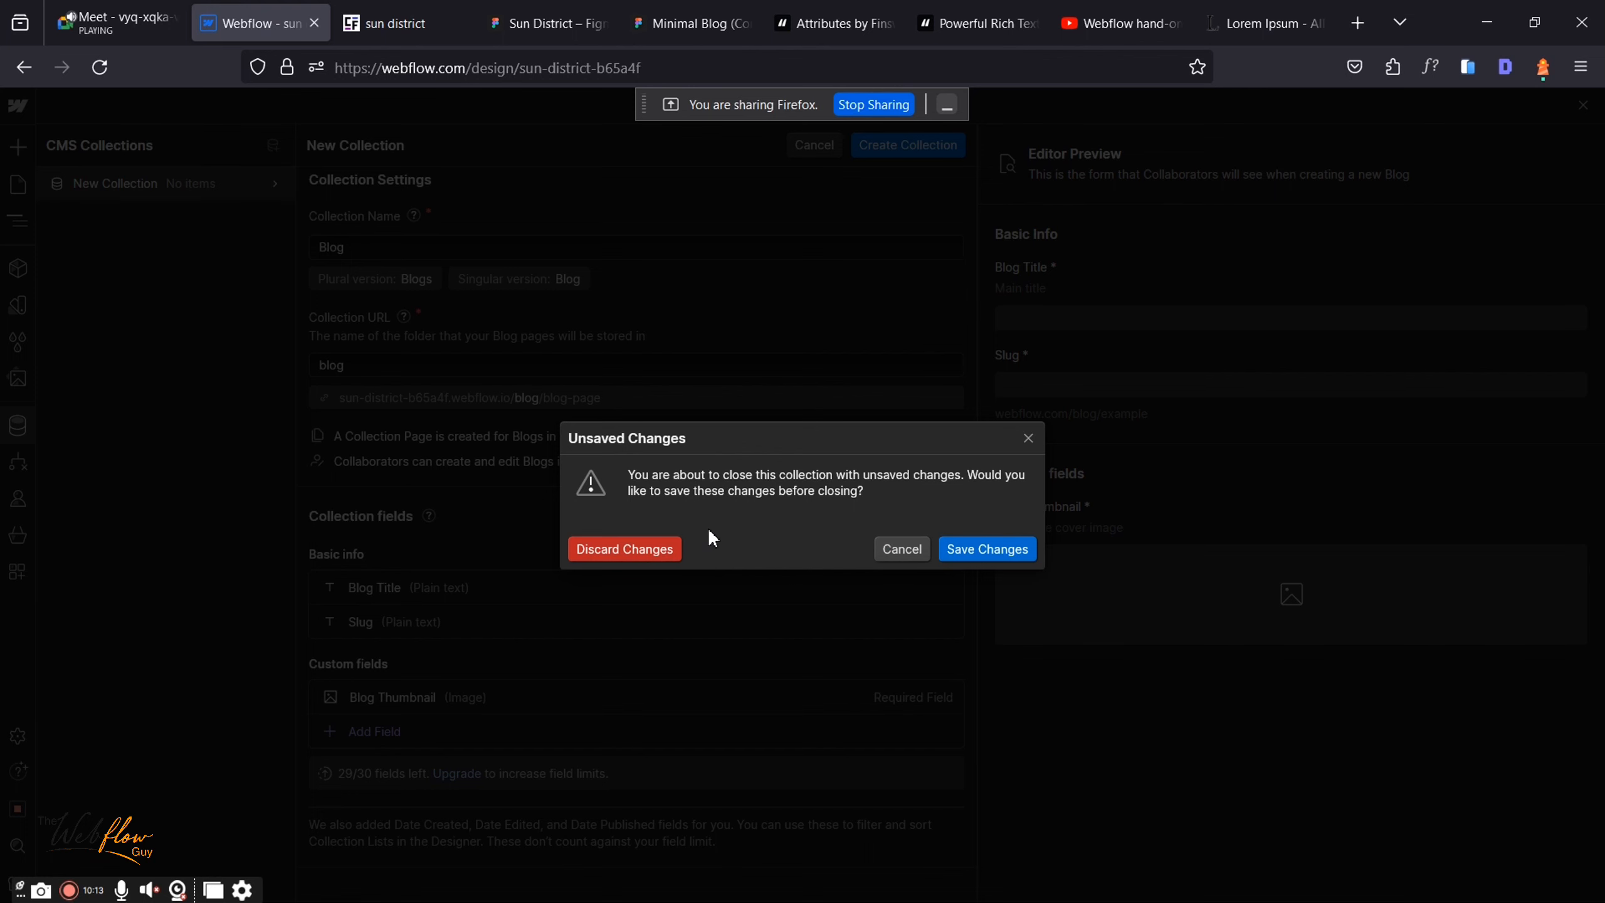
Step: Discard the unsaved Blog collection changes, check the Figma design, and retype 'Blog' as the name
{"action": "left_click", "coordinate": [673, 546]}
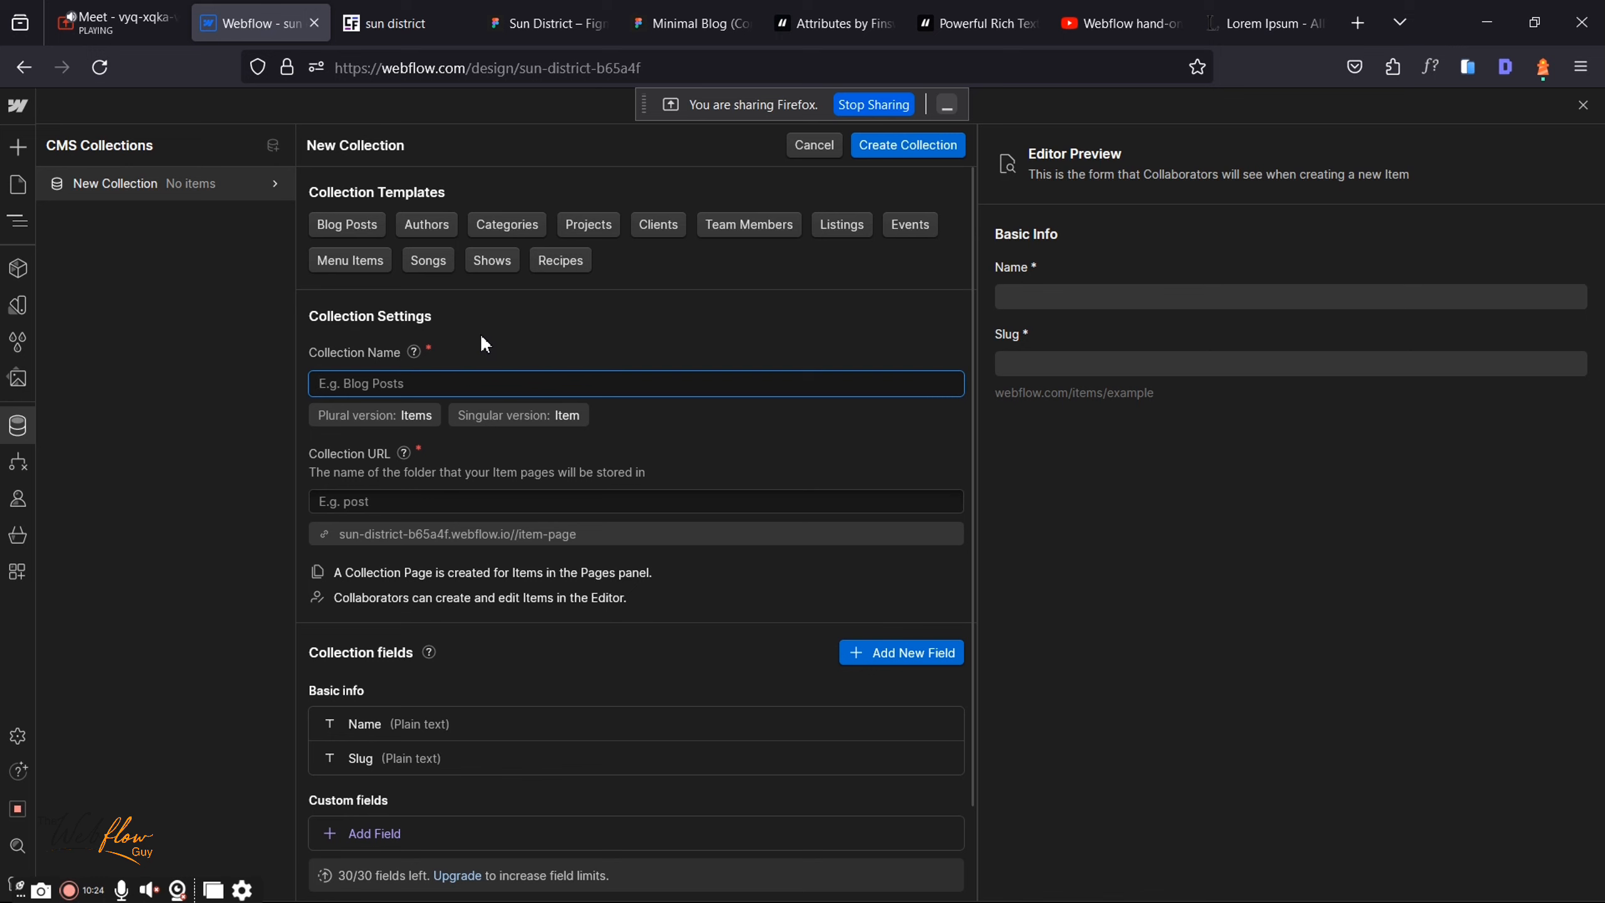
{"action": "left_click", "coordinate": [567, 8]}
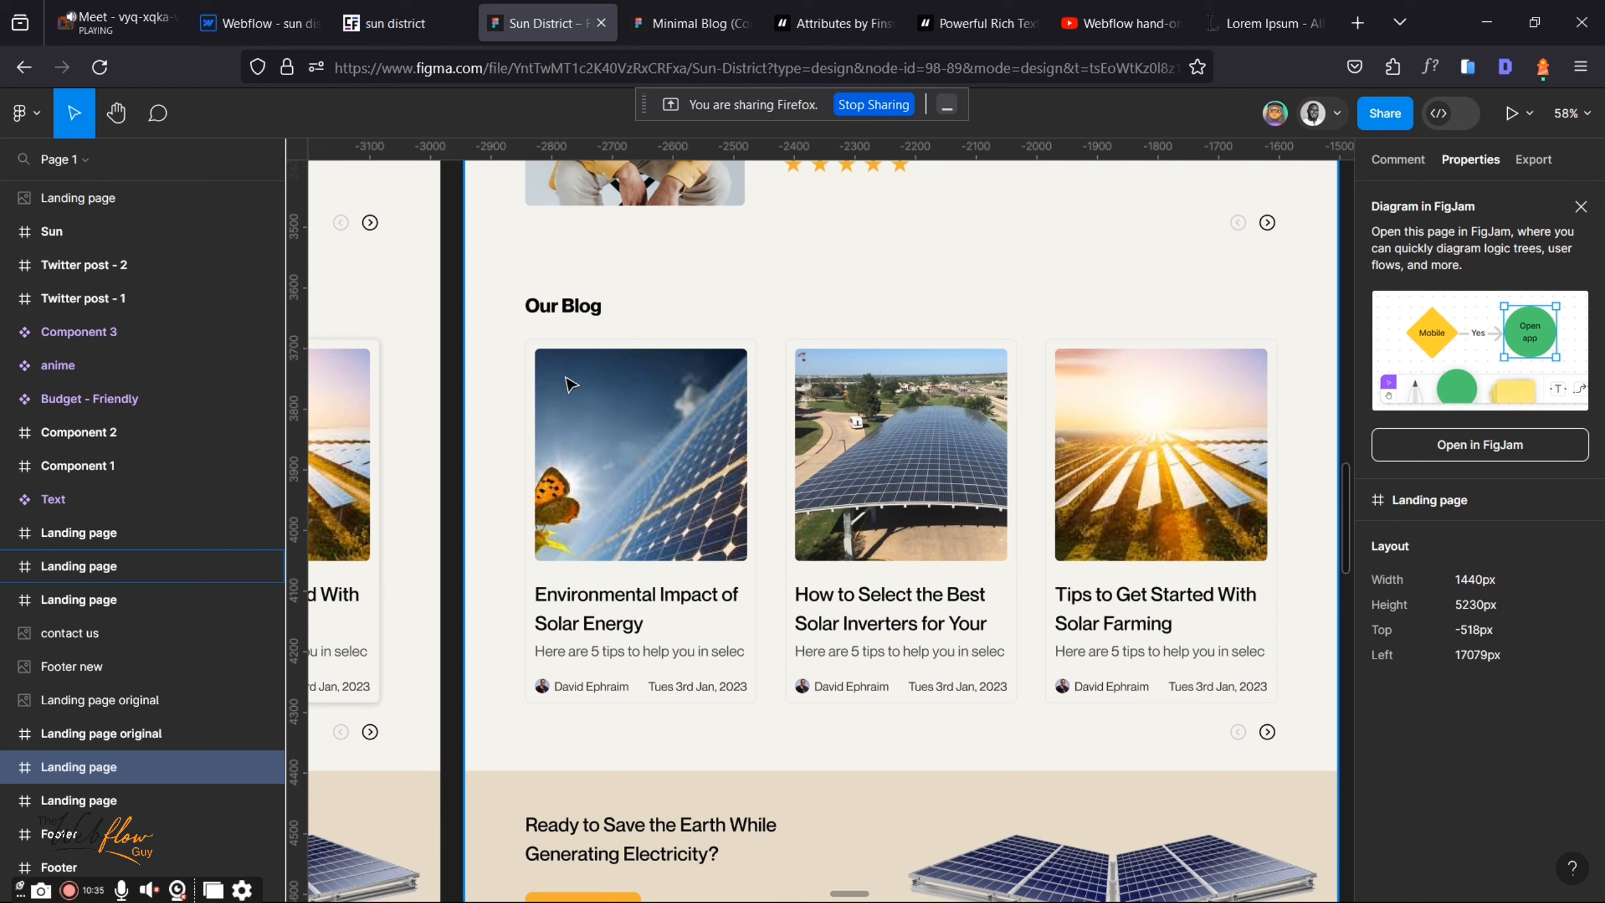
{"action": "left_click", "coordinate": [279, 9]}
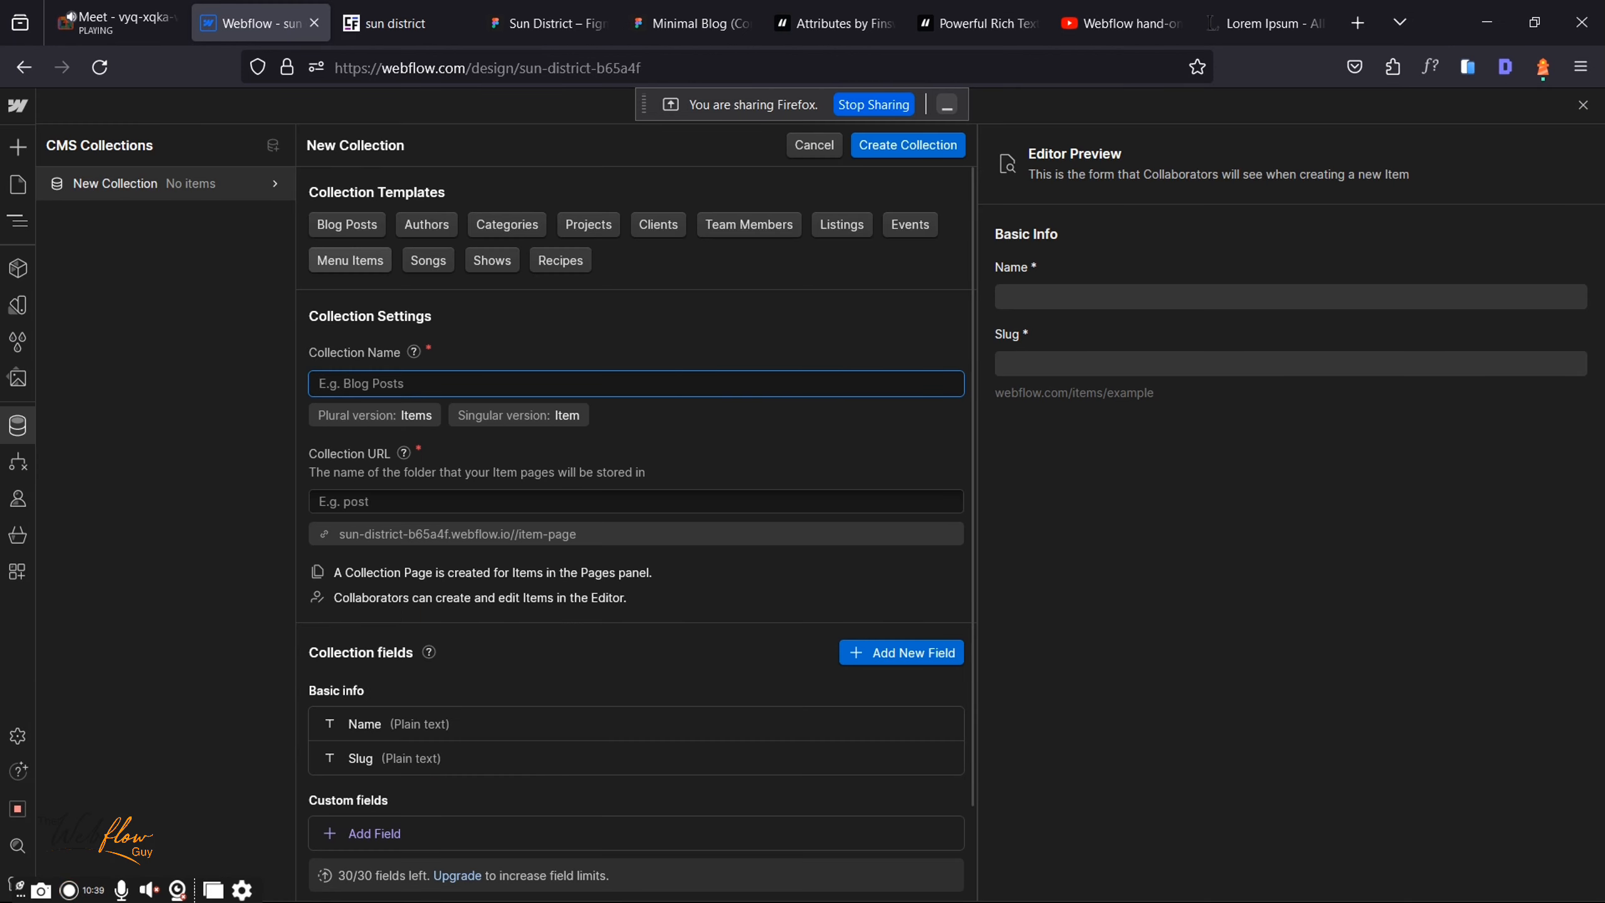
{"action": "type", "text": "Blog"}
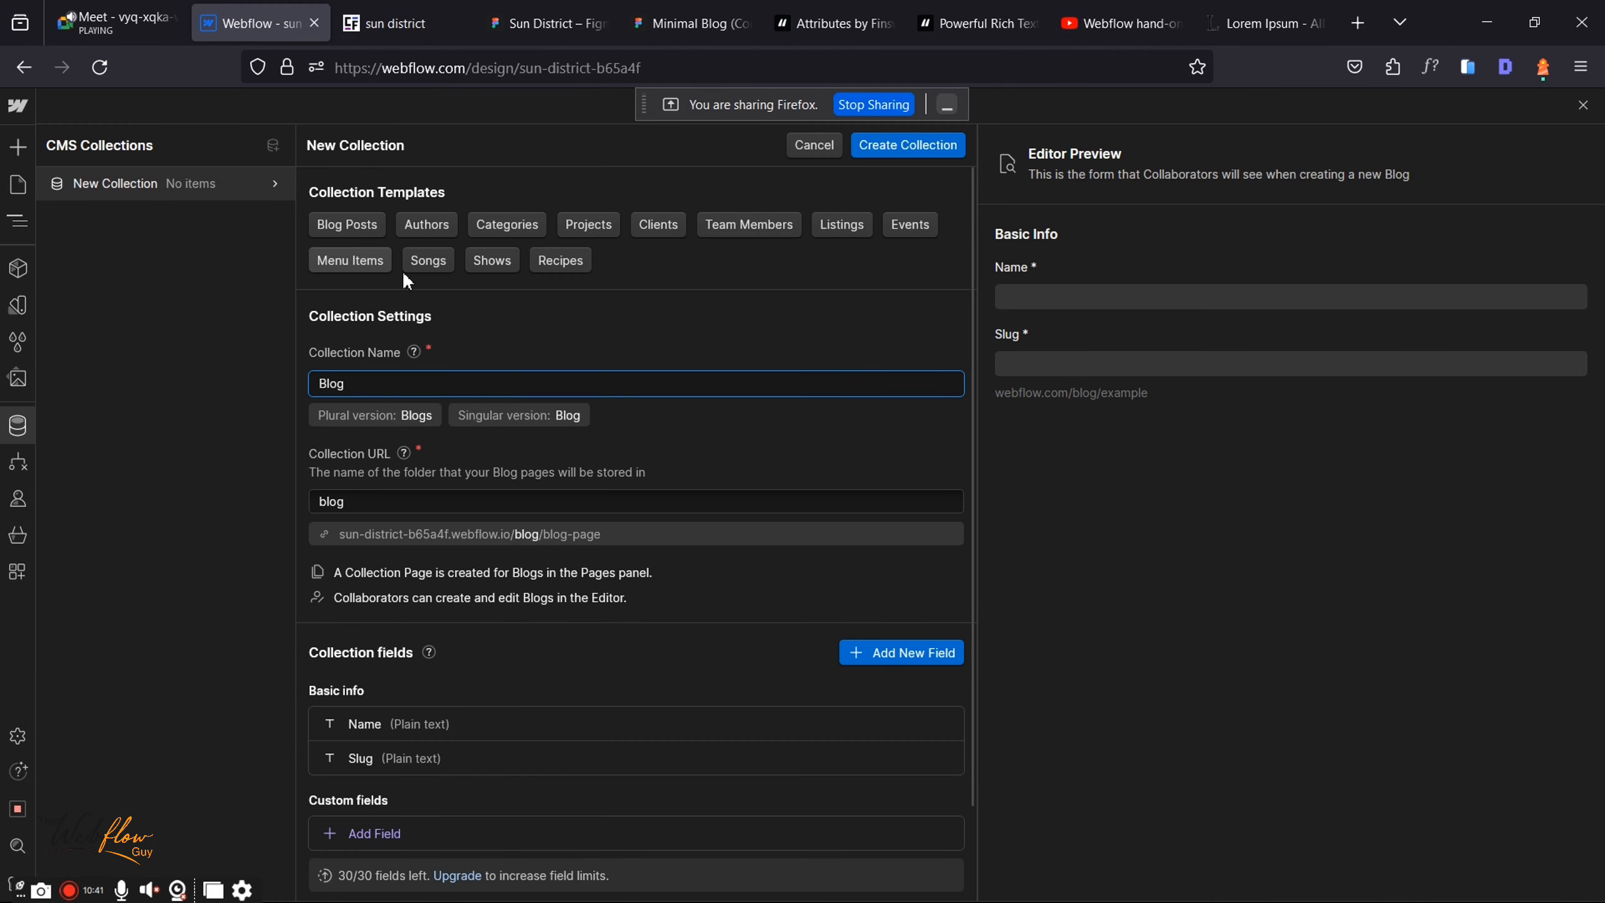
{"action": "left_click", "coordinate": [387, 725]}
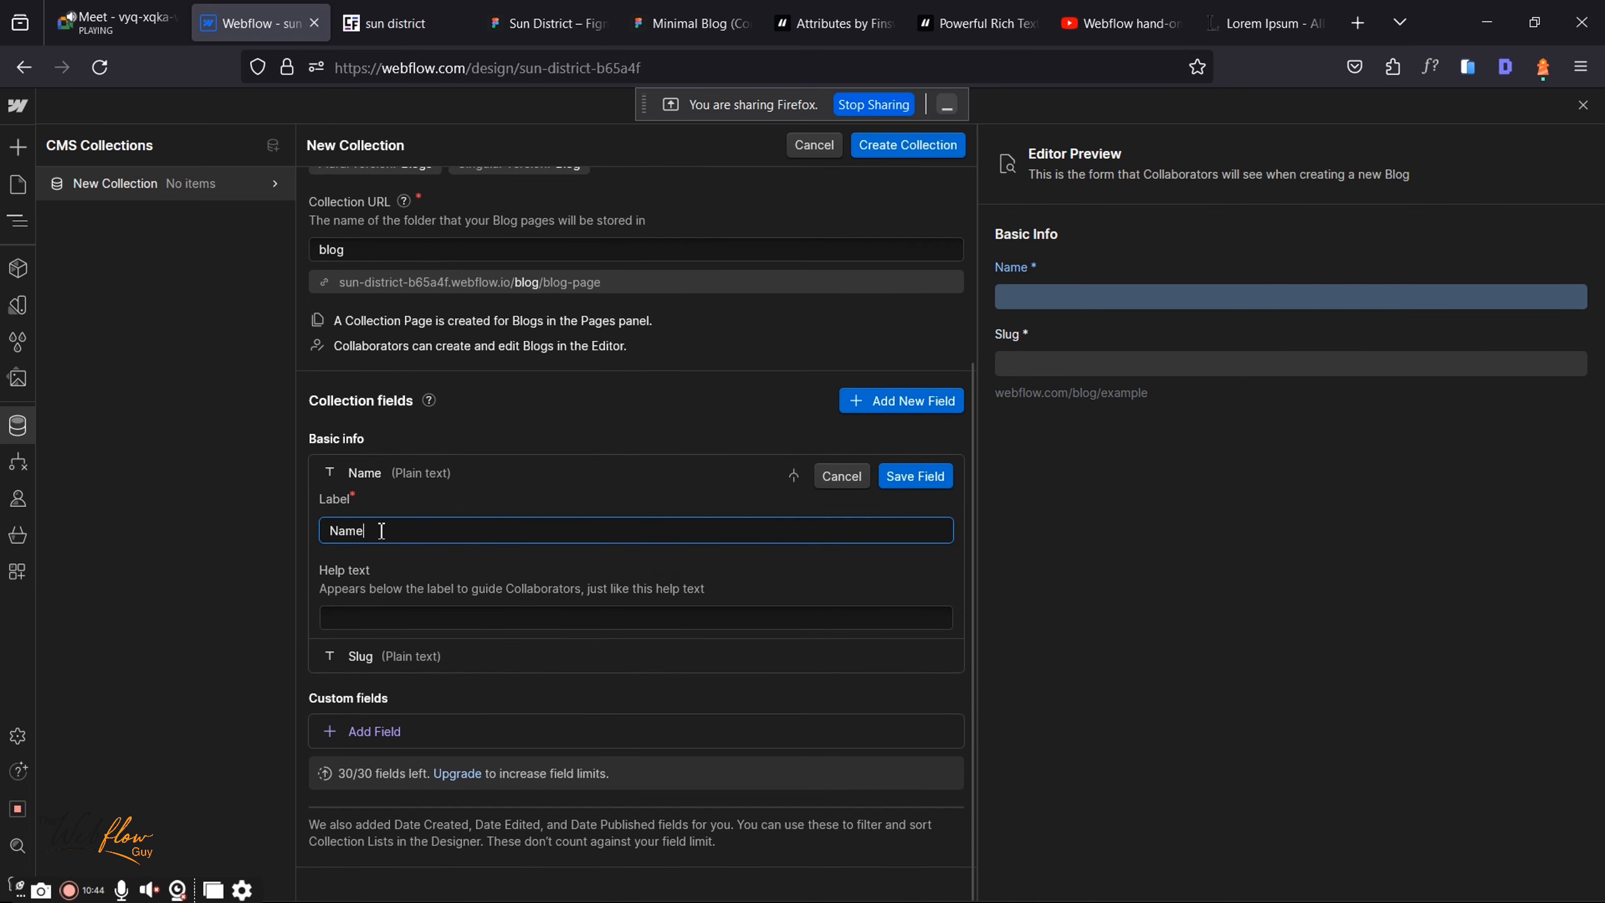
Step: Leave the editor, discard the unsaved collection, and start a new collection from the CMS Collections list
{"action": "left_click", "coordinate": [206, 524]}
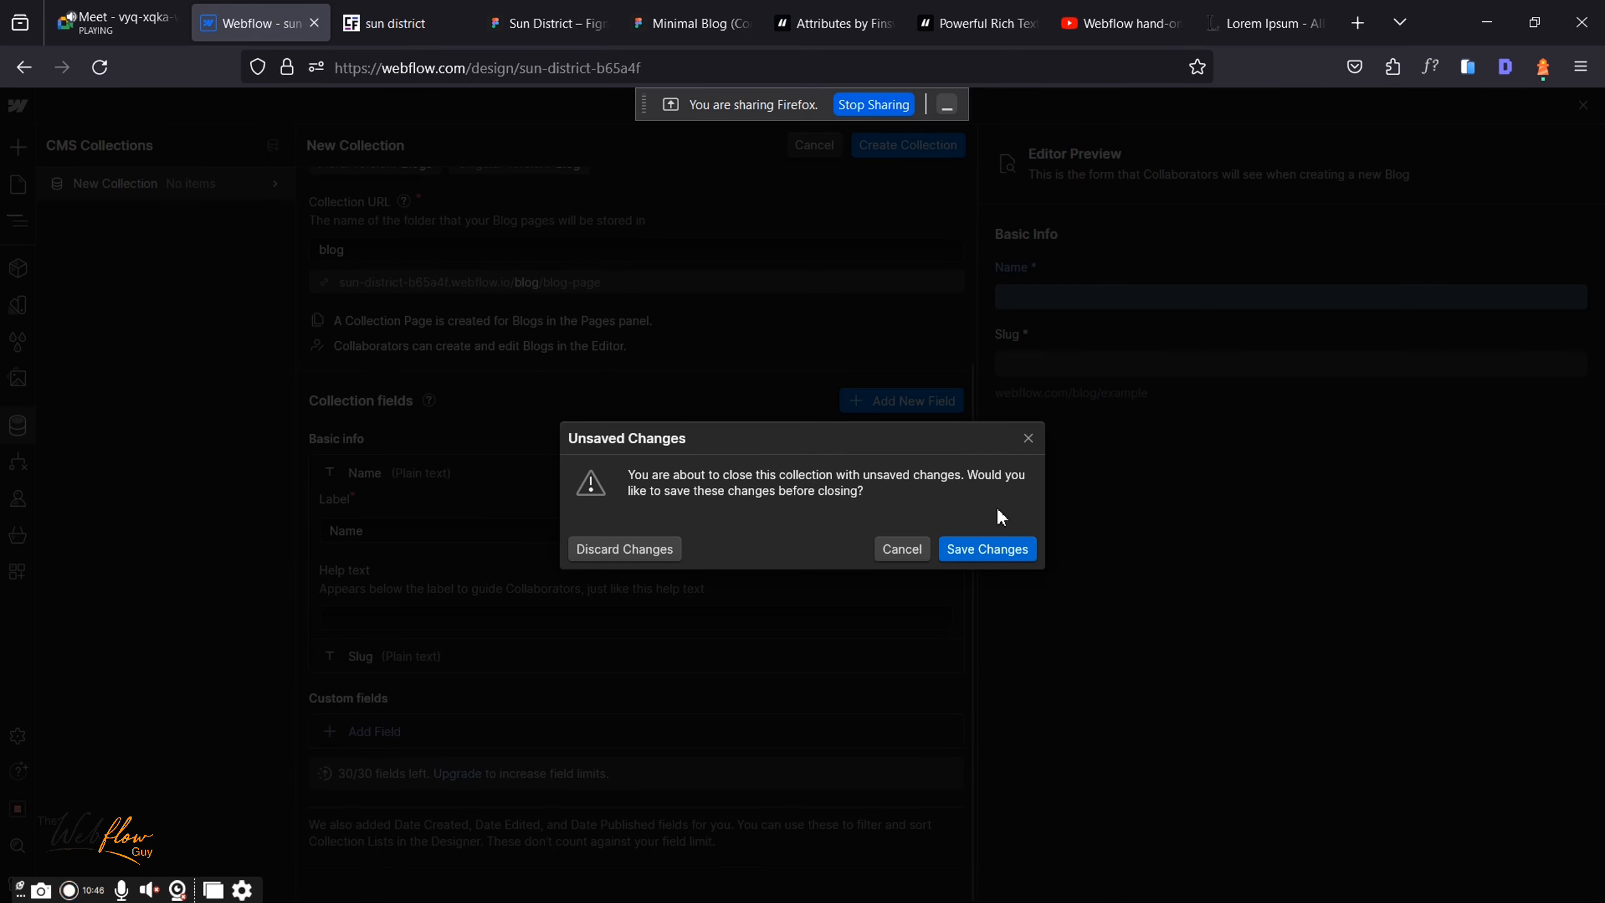
{"action": "left_click", "coordinate": [617, 548]}
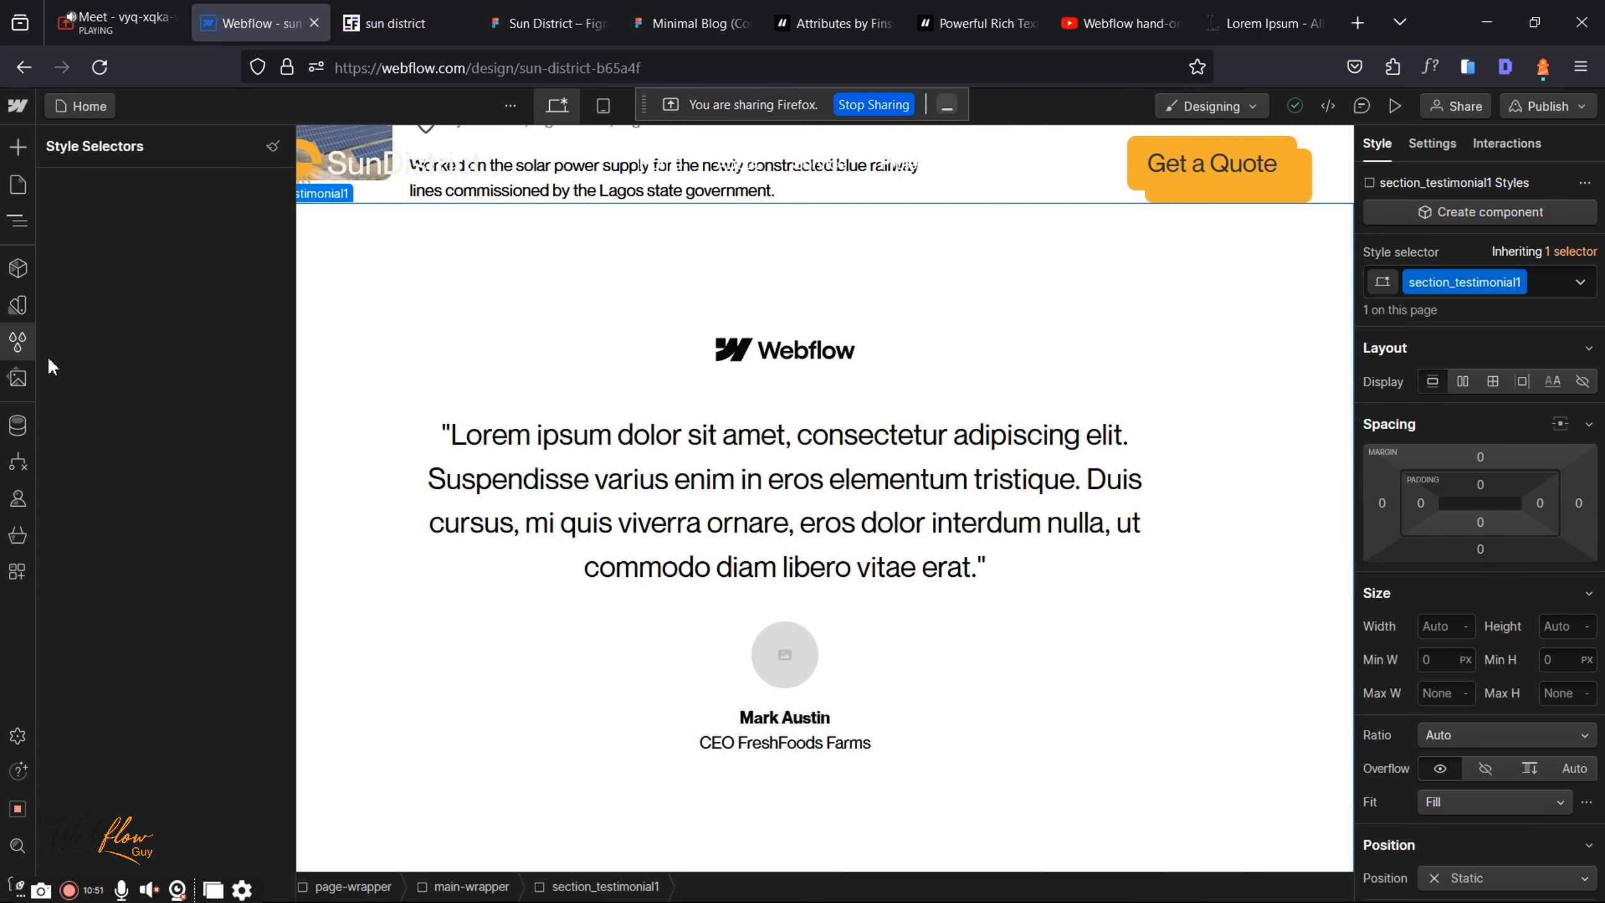
{"action": "left_click", "coordinate": [18, 425]}
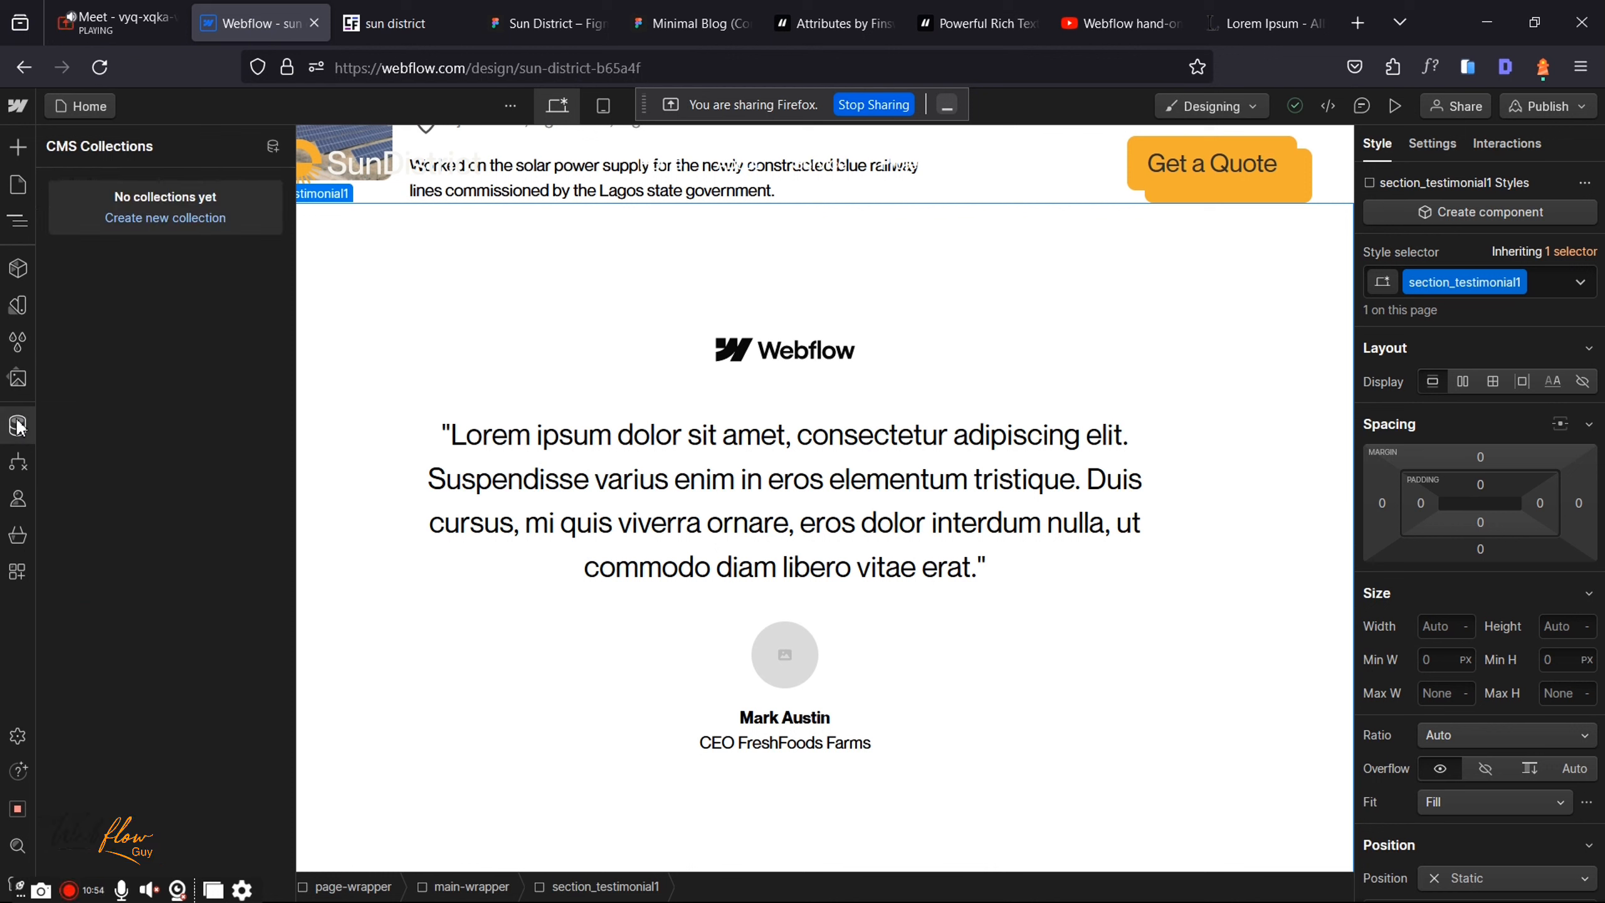
{"action": "left_click", "coordinate": [191, 225]}
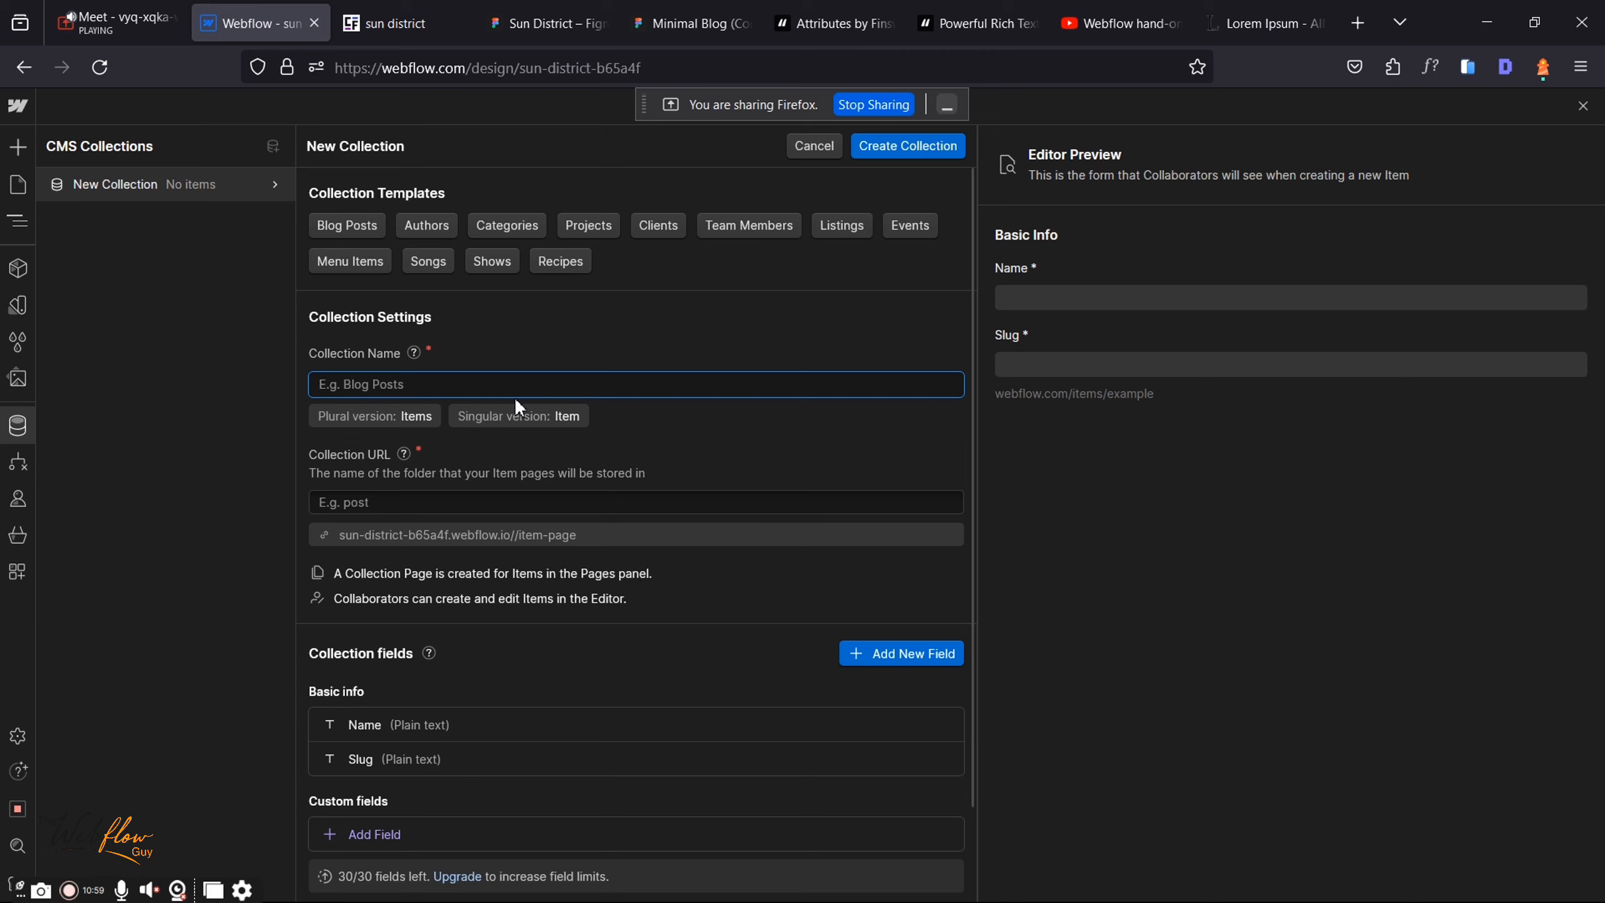
Step: Name the collection 'Blog' and save its title field as 'Blog Title' with help text 'Main title'
{"action": "type", "text": "Blog"}
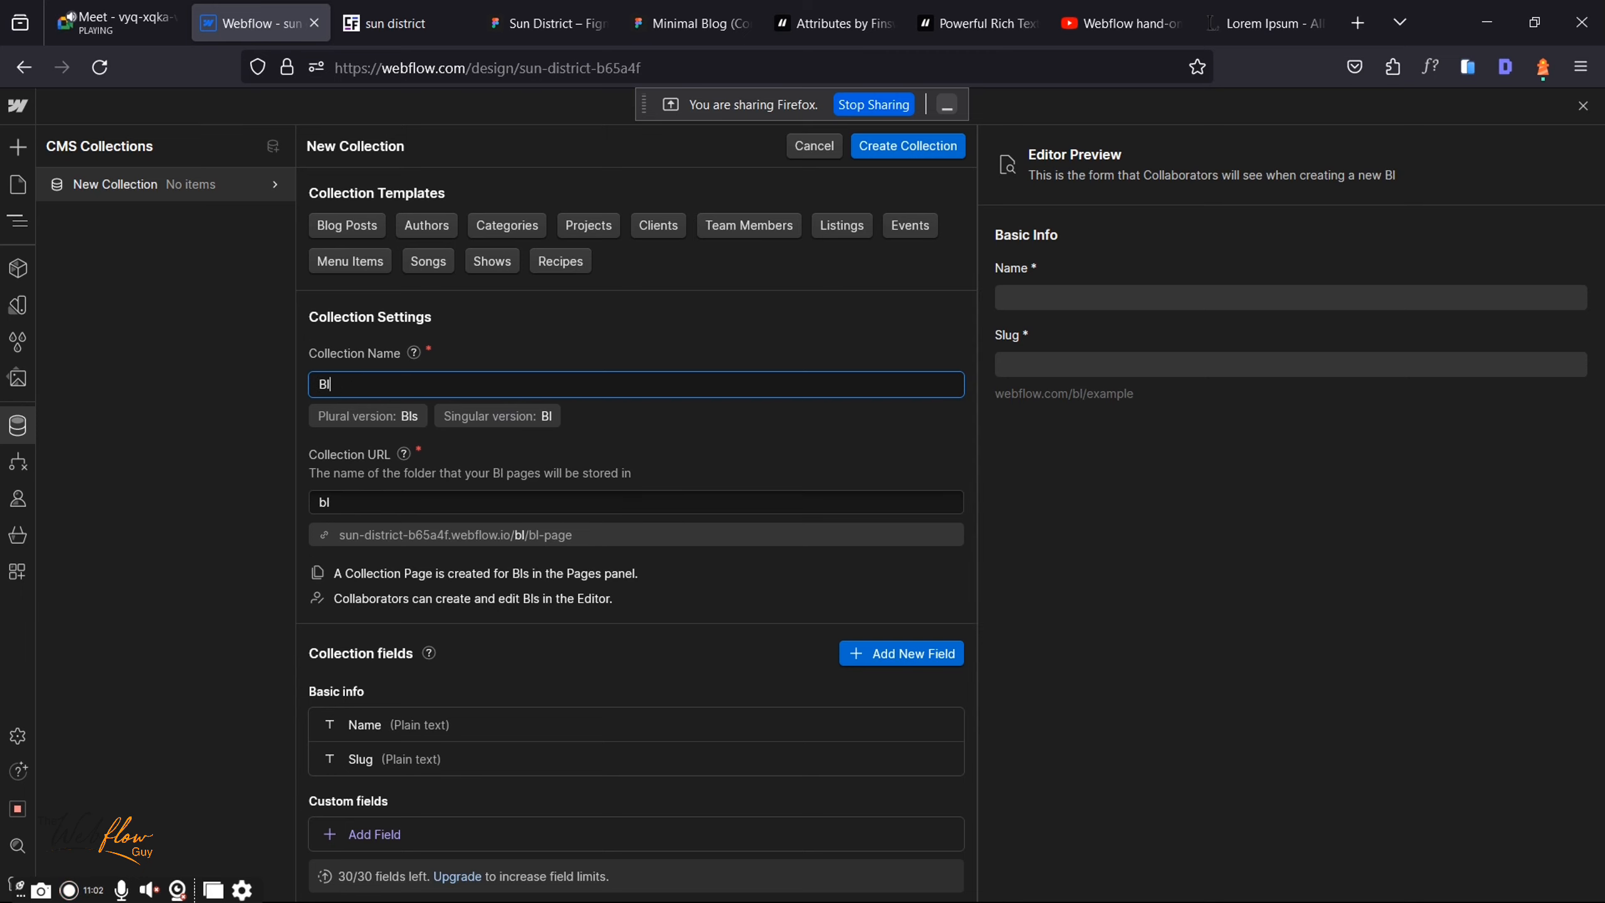
{"action": "left_click", "coordinate": [416, 725]}
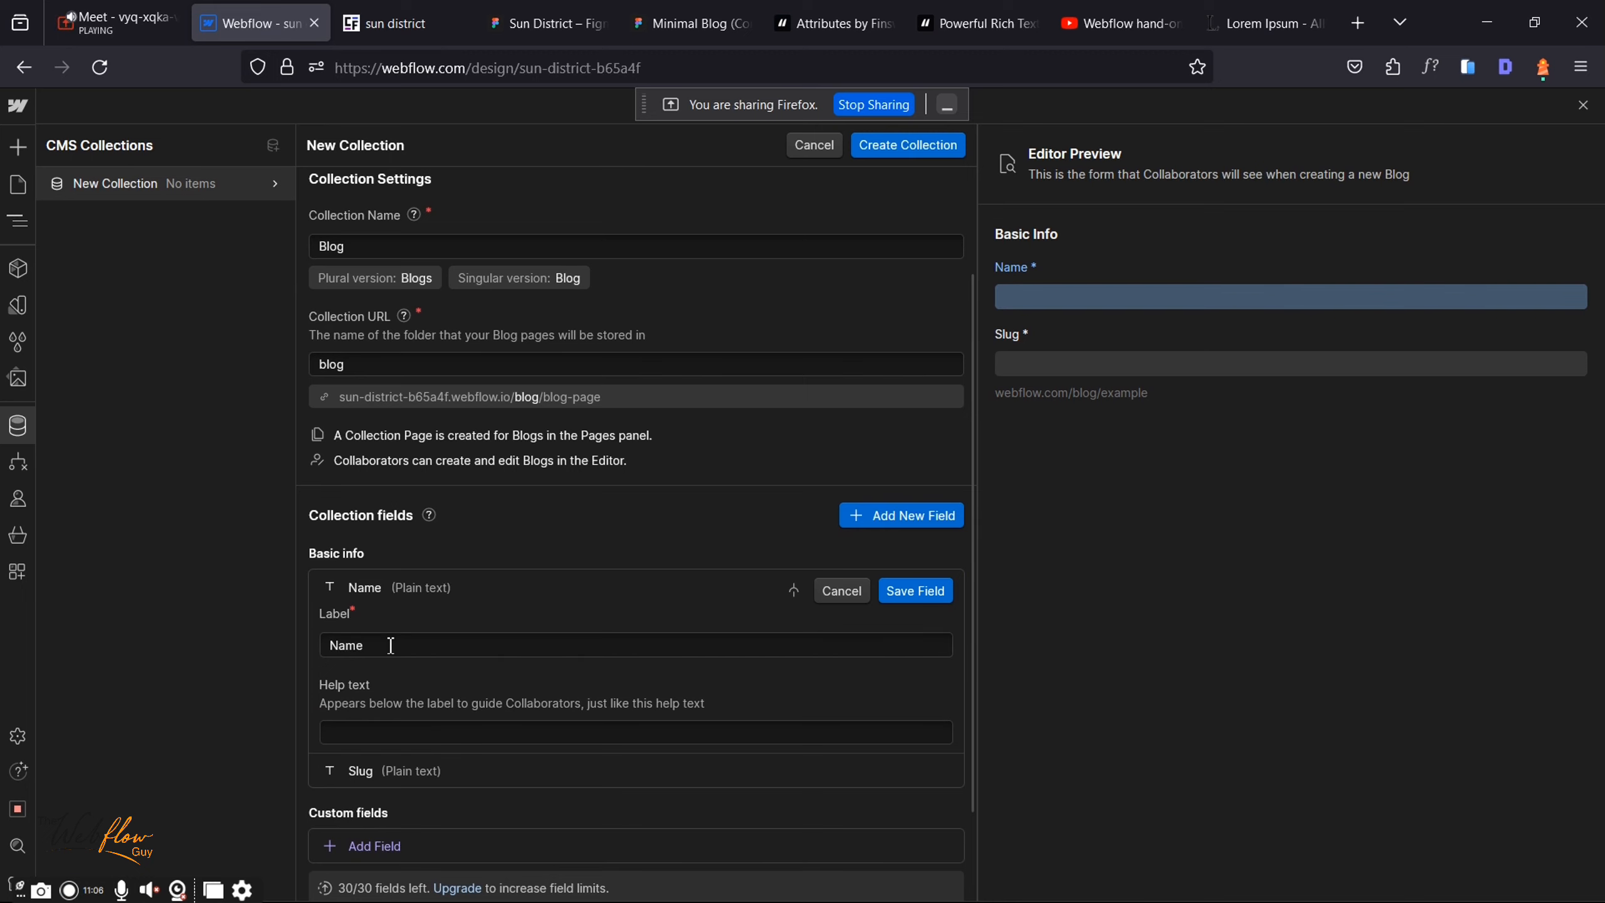
{"action": "left_click_drag", "start_coordinate": [392, 645], "coordinate": [315, 640]}
{"action": "type", "text": "Blog"}
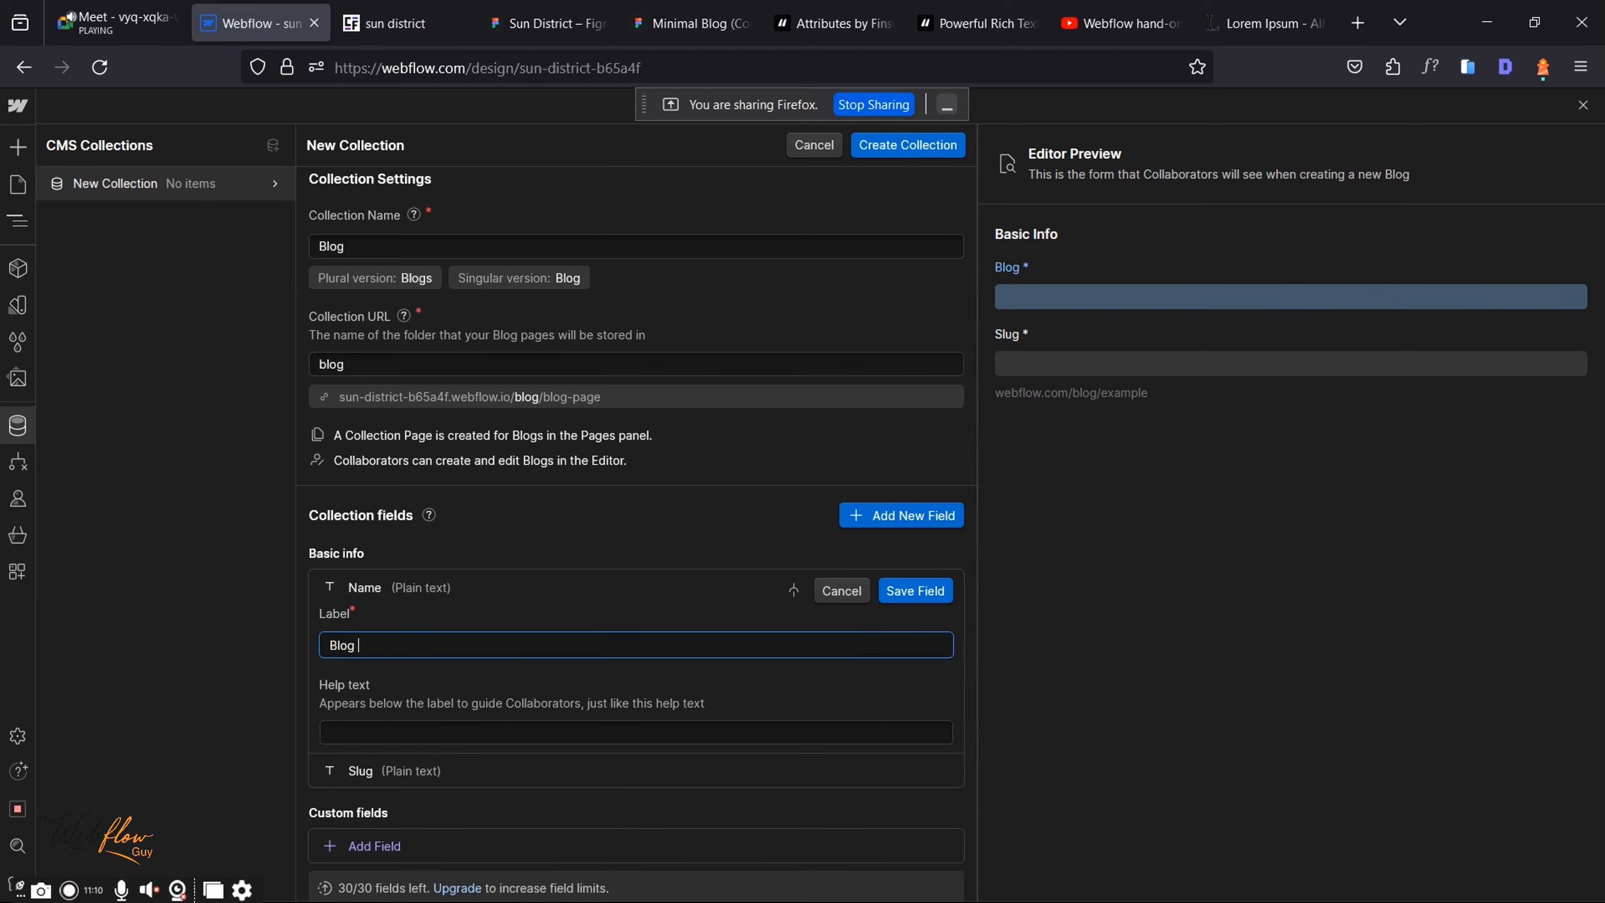
{"action": "type", "text": " Title"}
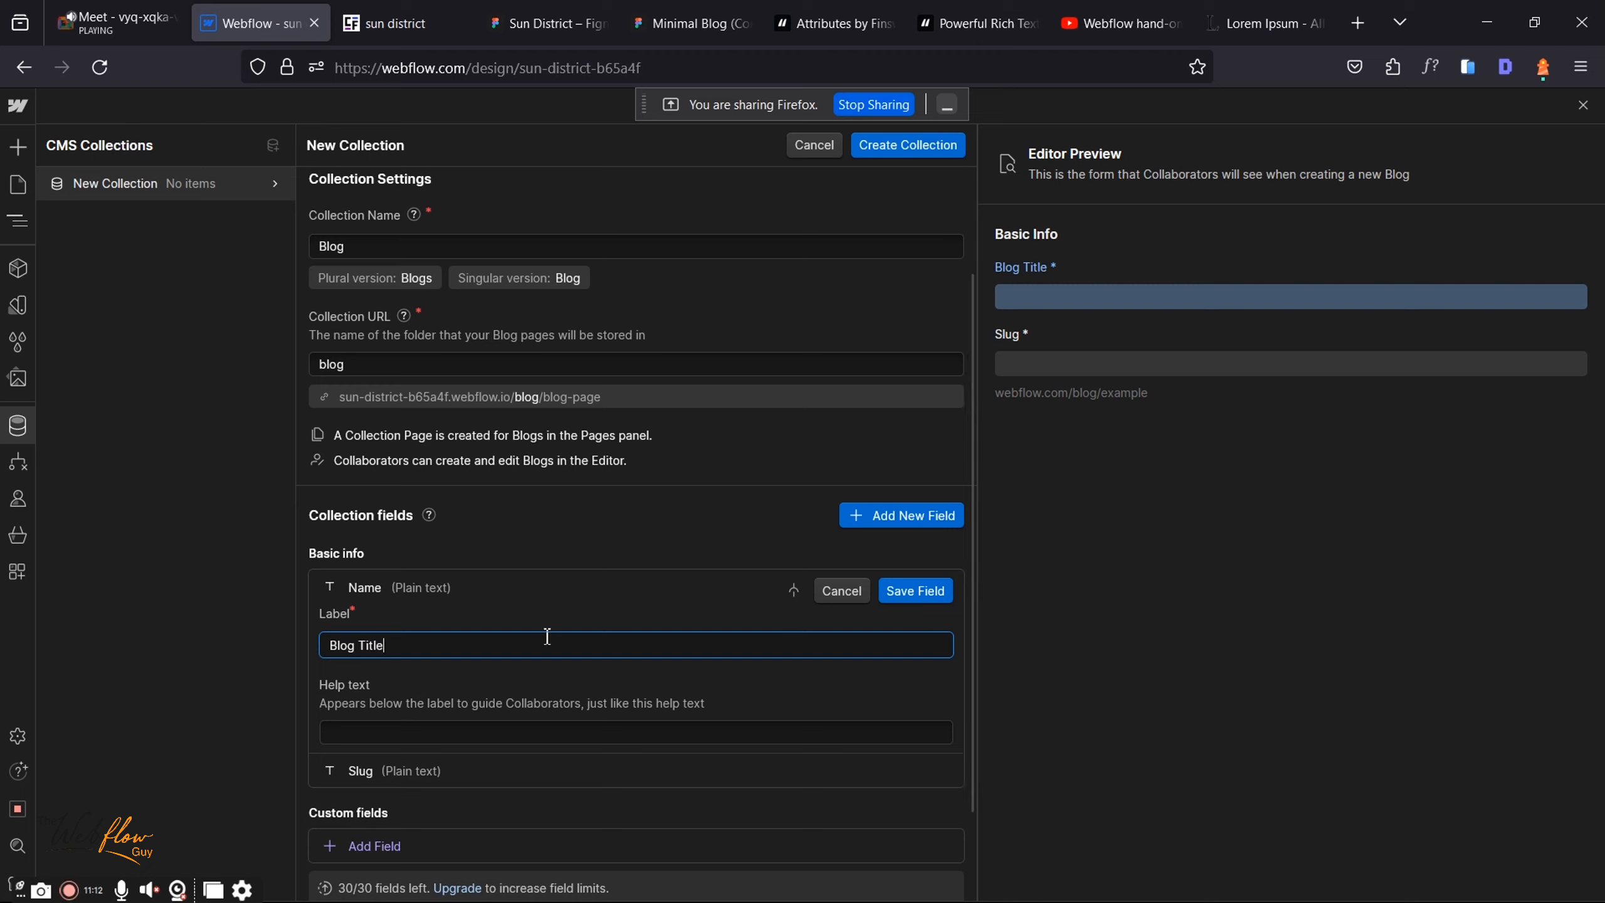
{"action": "left_click", "coordinate": [590, 735]}
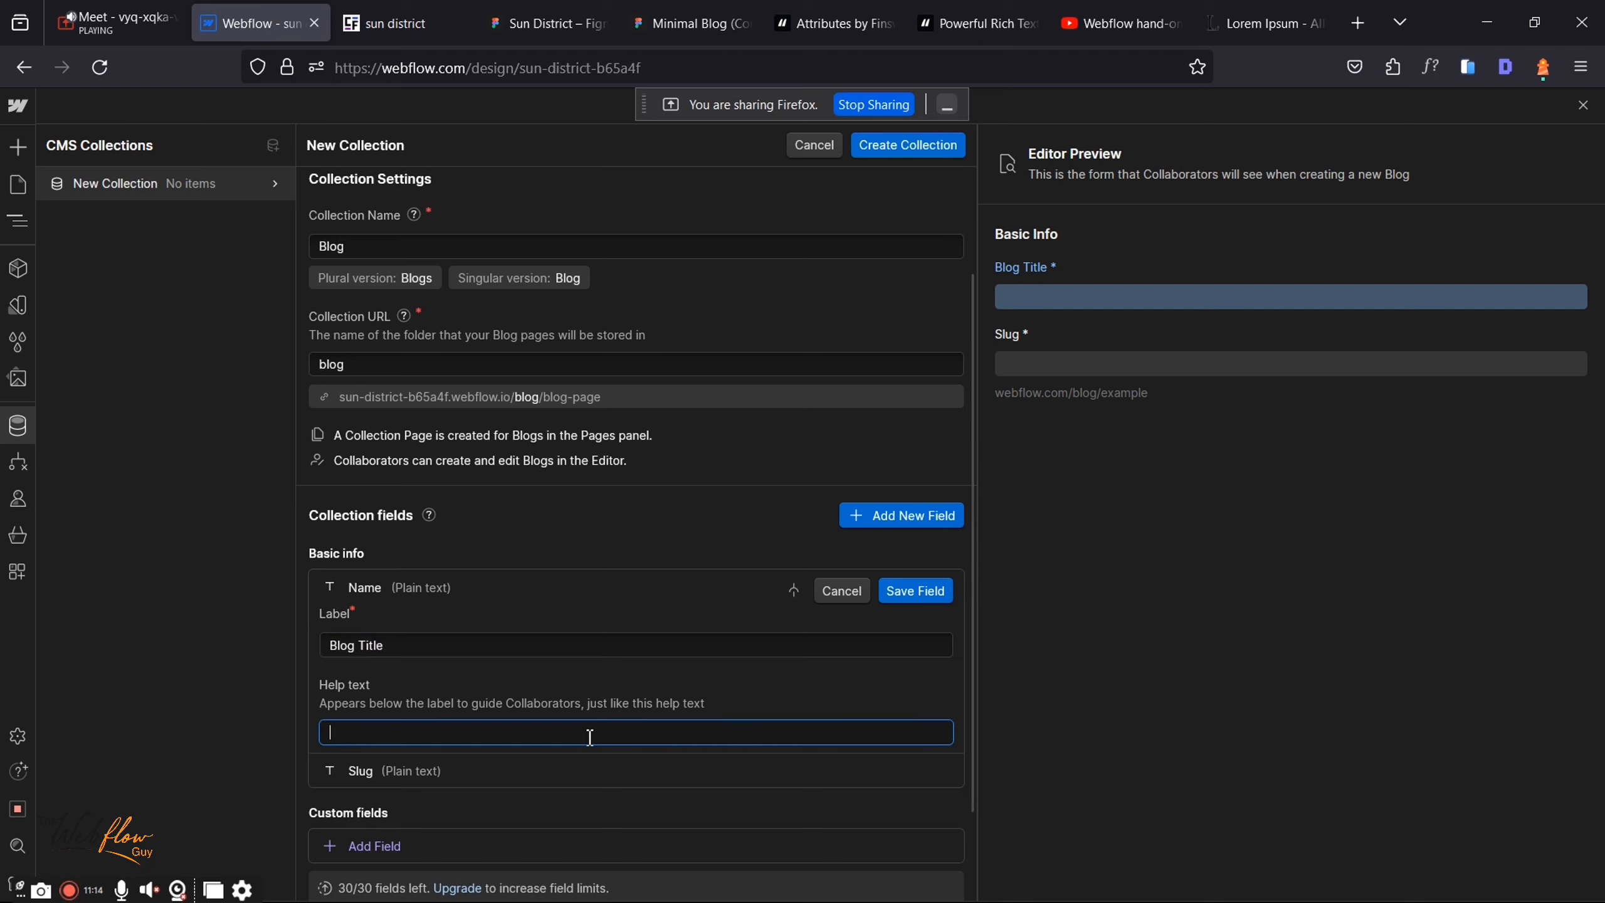
{"action": "type", "text": "Main title"}
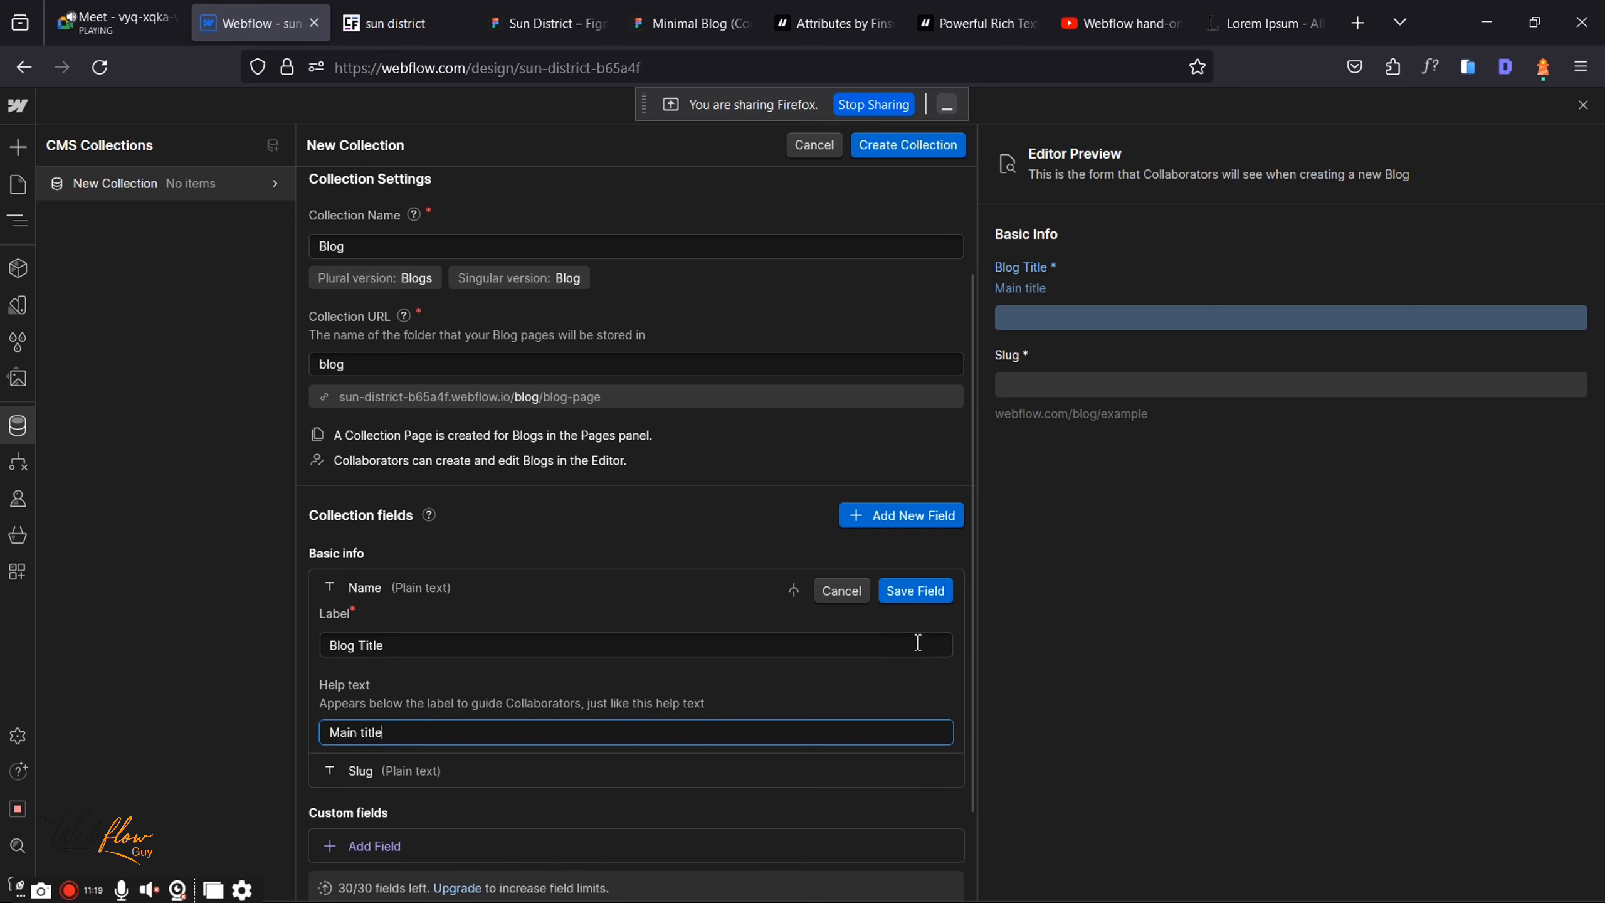
{"action": "left_click", "coordinate": [908, 599]}
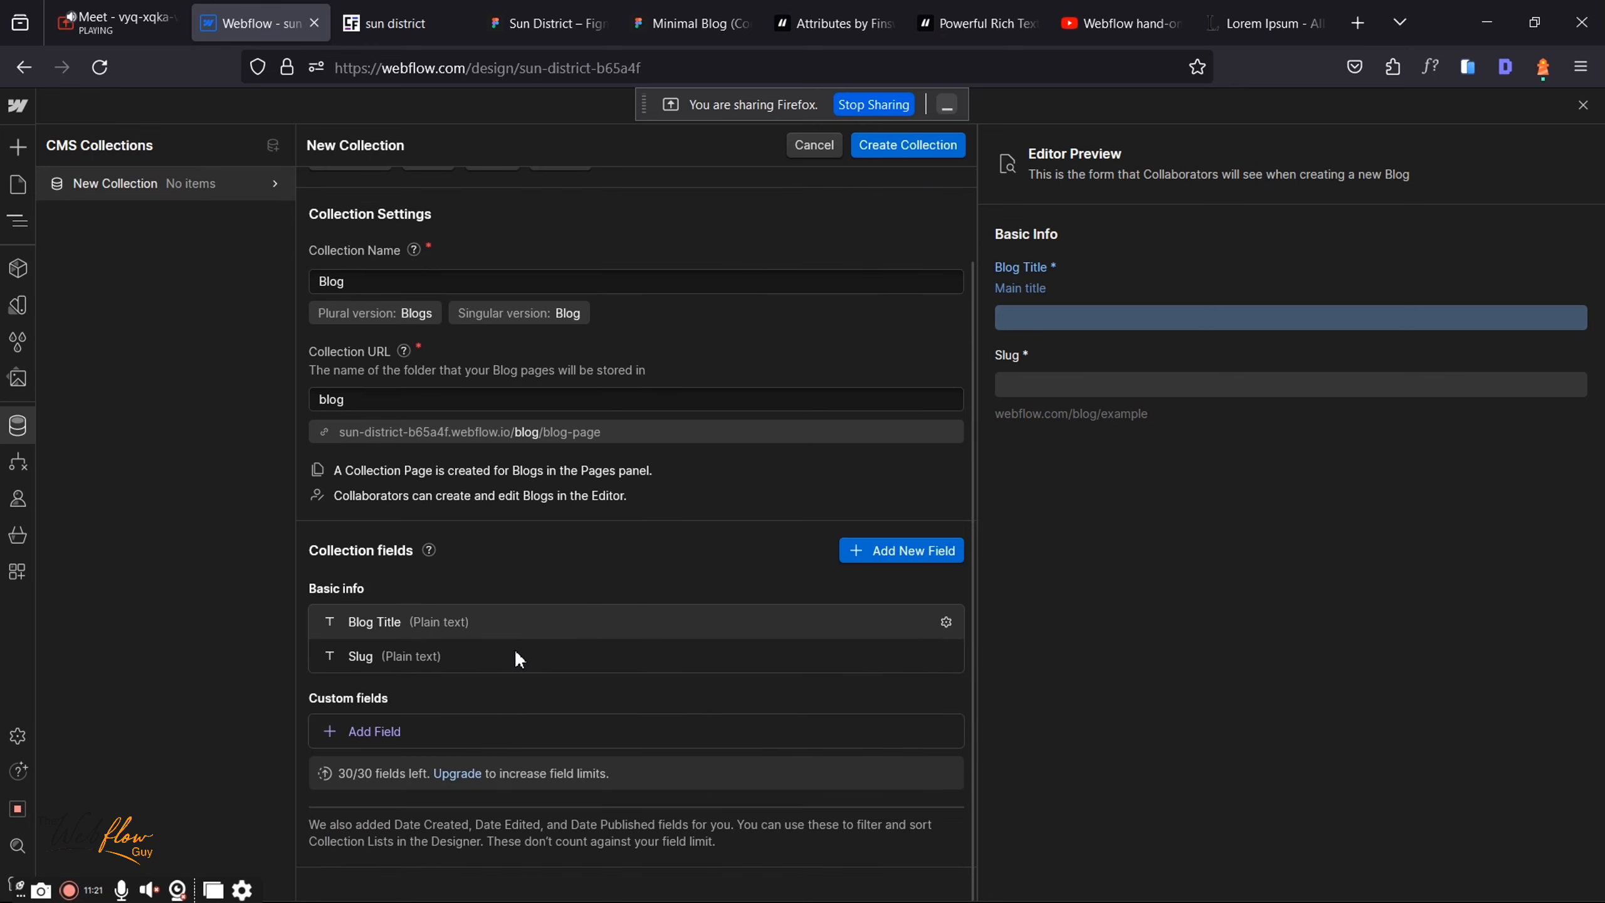
{"action": "left_click", "coordinate": [421, 729]}
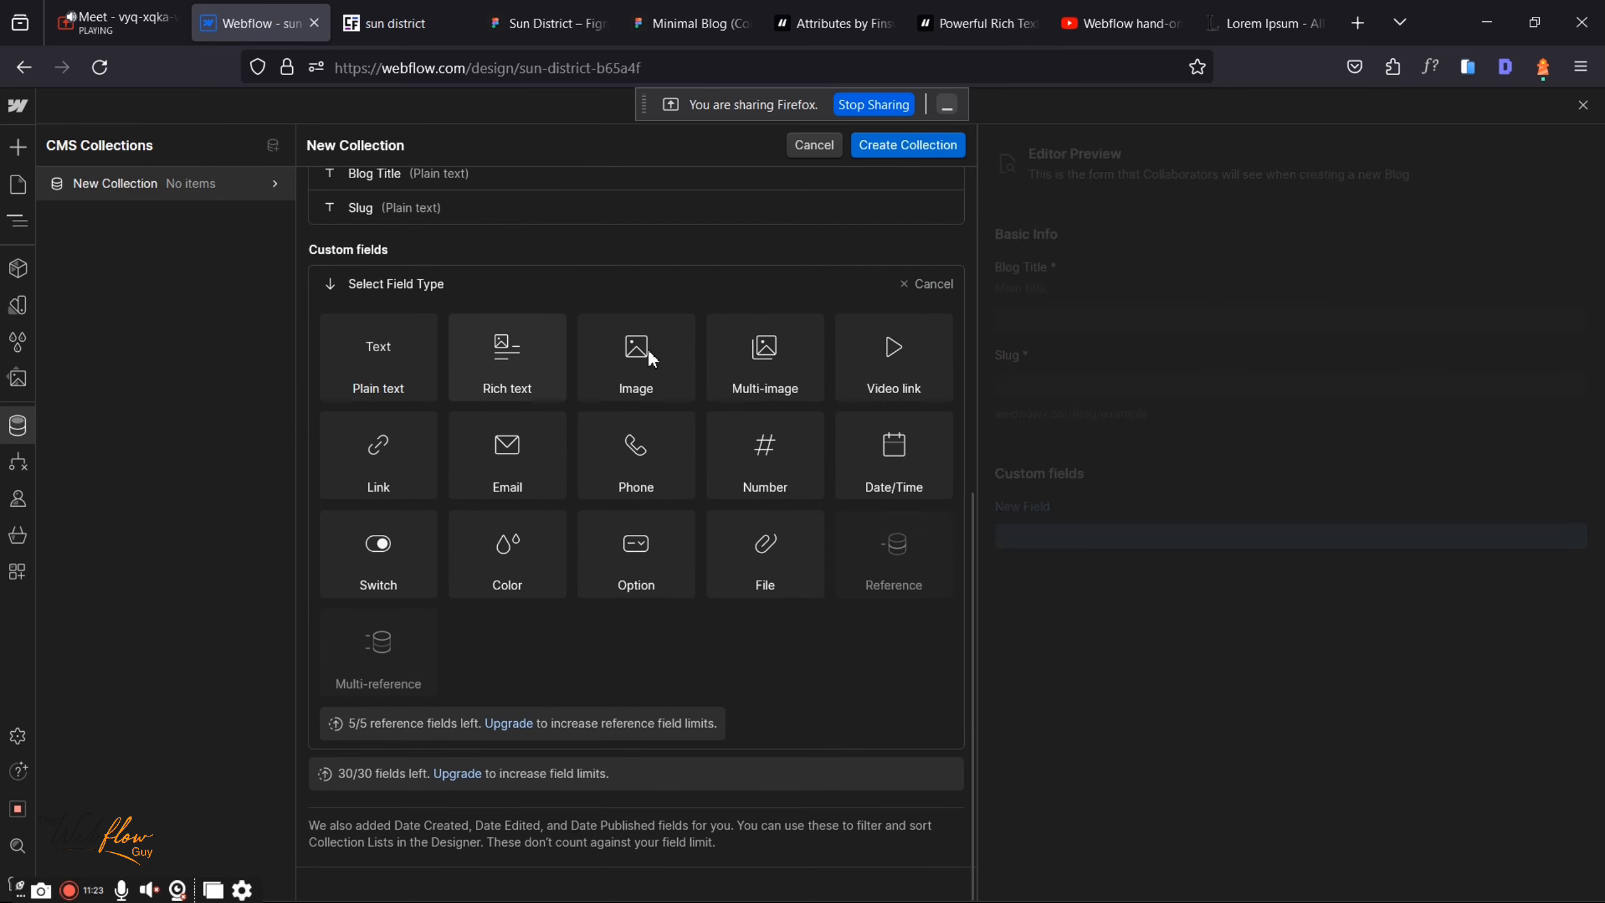
Step: Add a 'Thumbnail' image field with help text 'Blog cover image' and save it
{"action": "left_click", "coordinate": [647, 349]}
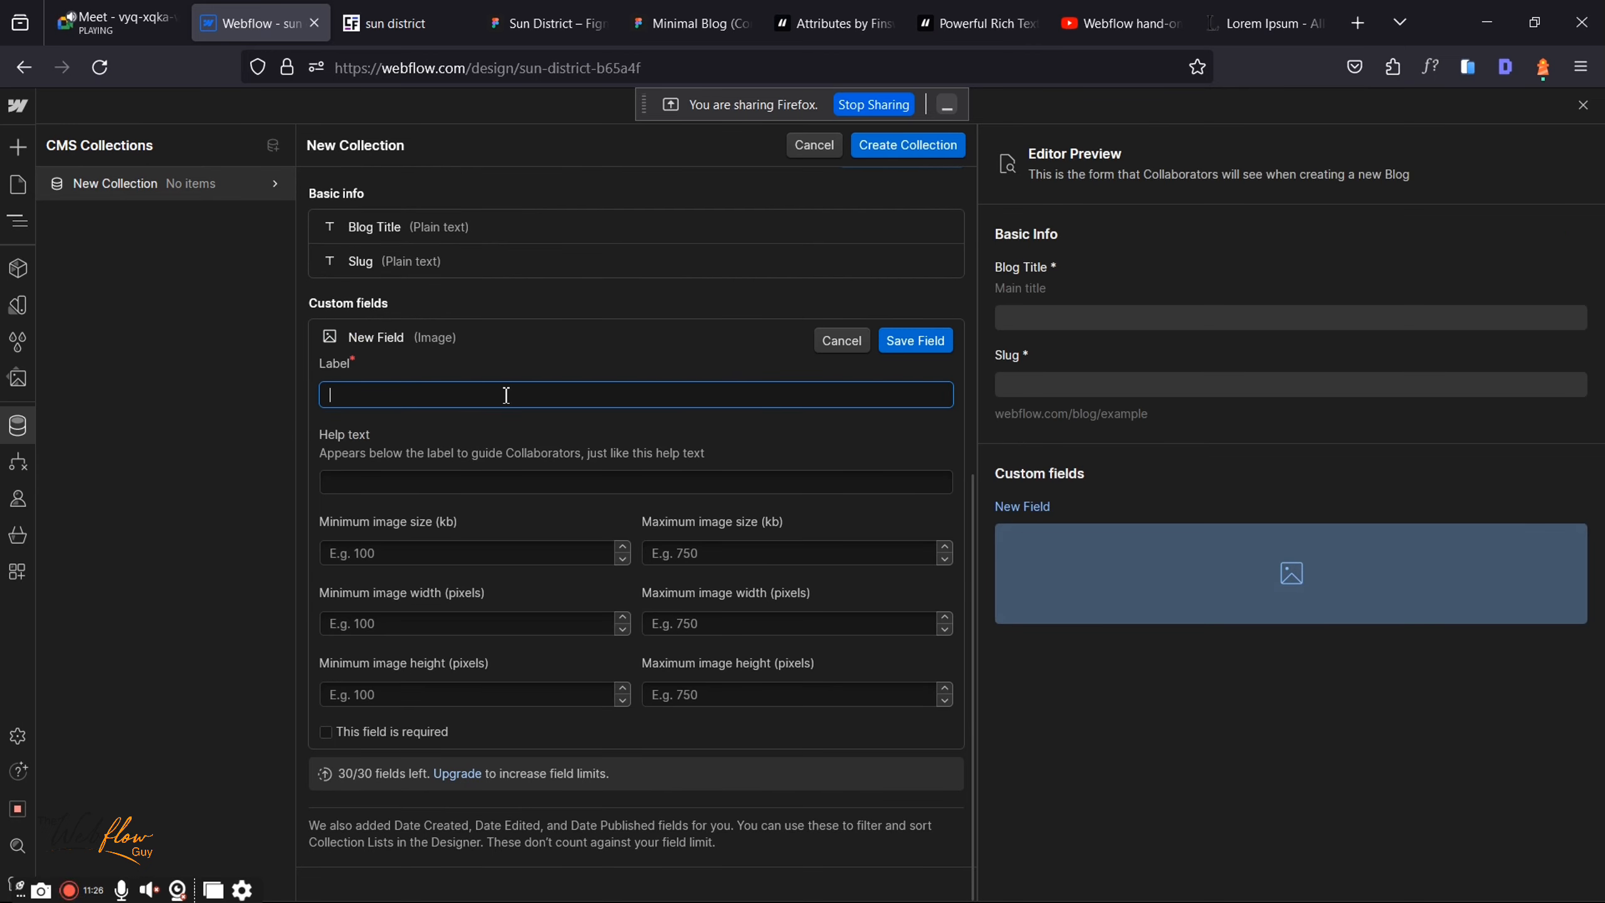
{"action": "type", "text": "Thumb"}
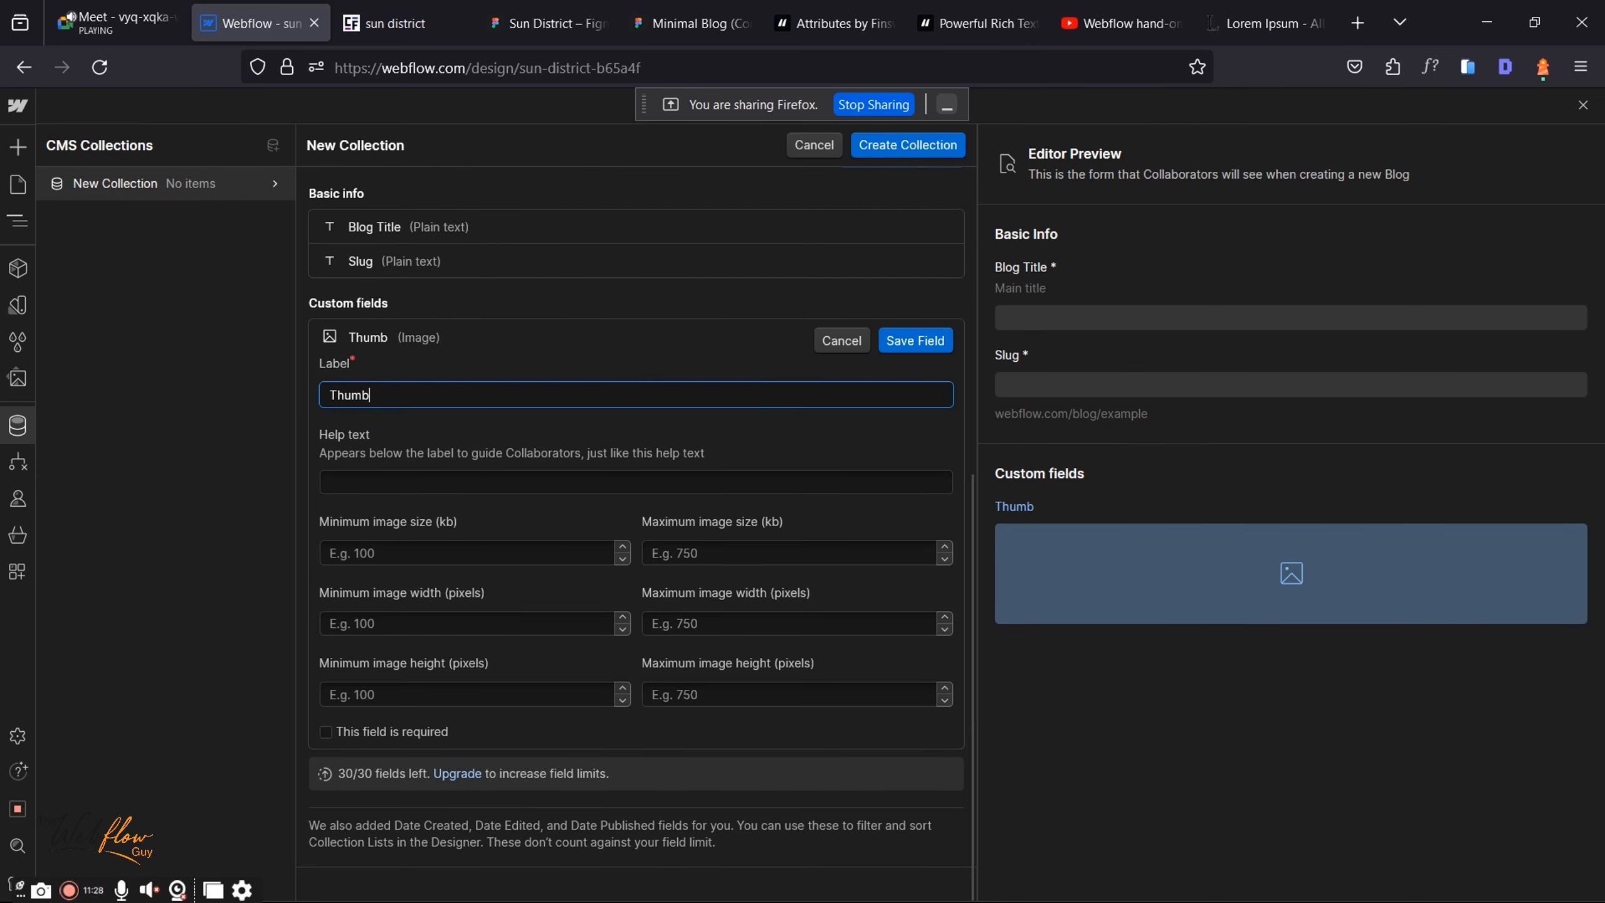
{"action": "type", "text": "nail"}
{"action": "key", "text": "BackSpace"}
{"action": "left_click", "coordinate": [463, 473]}
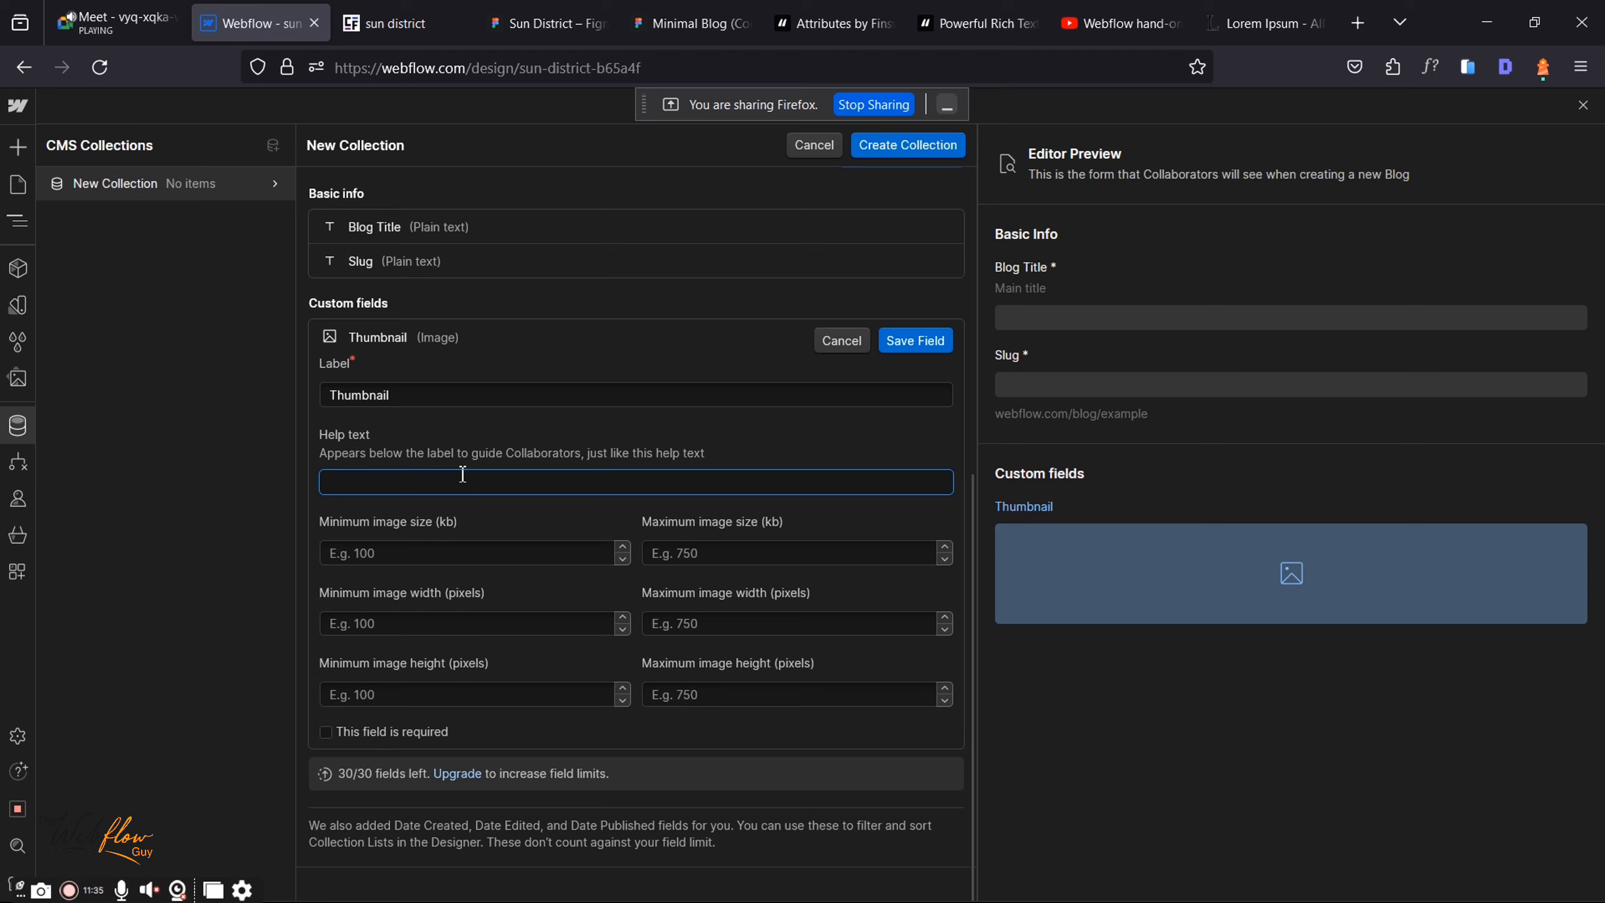
{"action": "type", "text": "Blog cover image"}
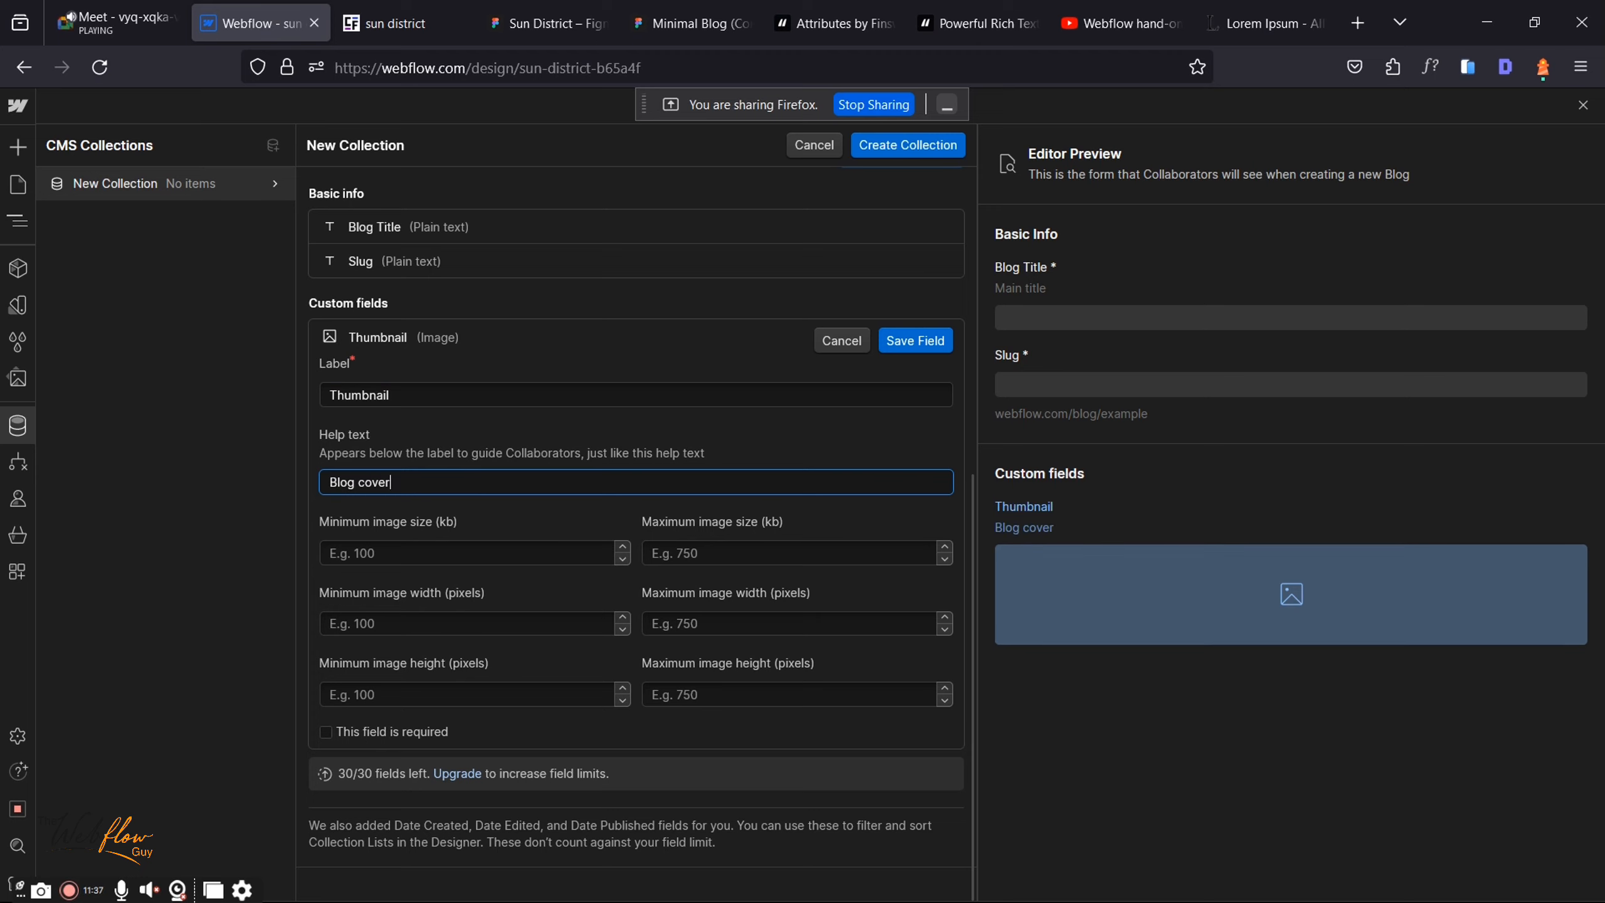
{"action": "left_click", "coordinate": [933, 345]}
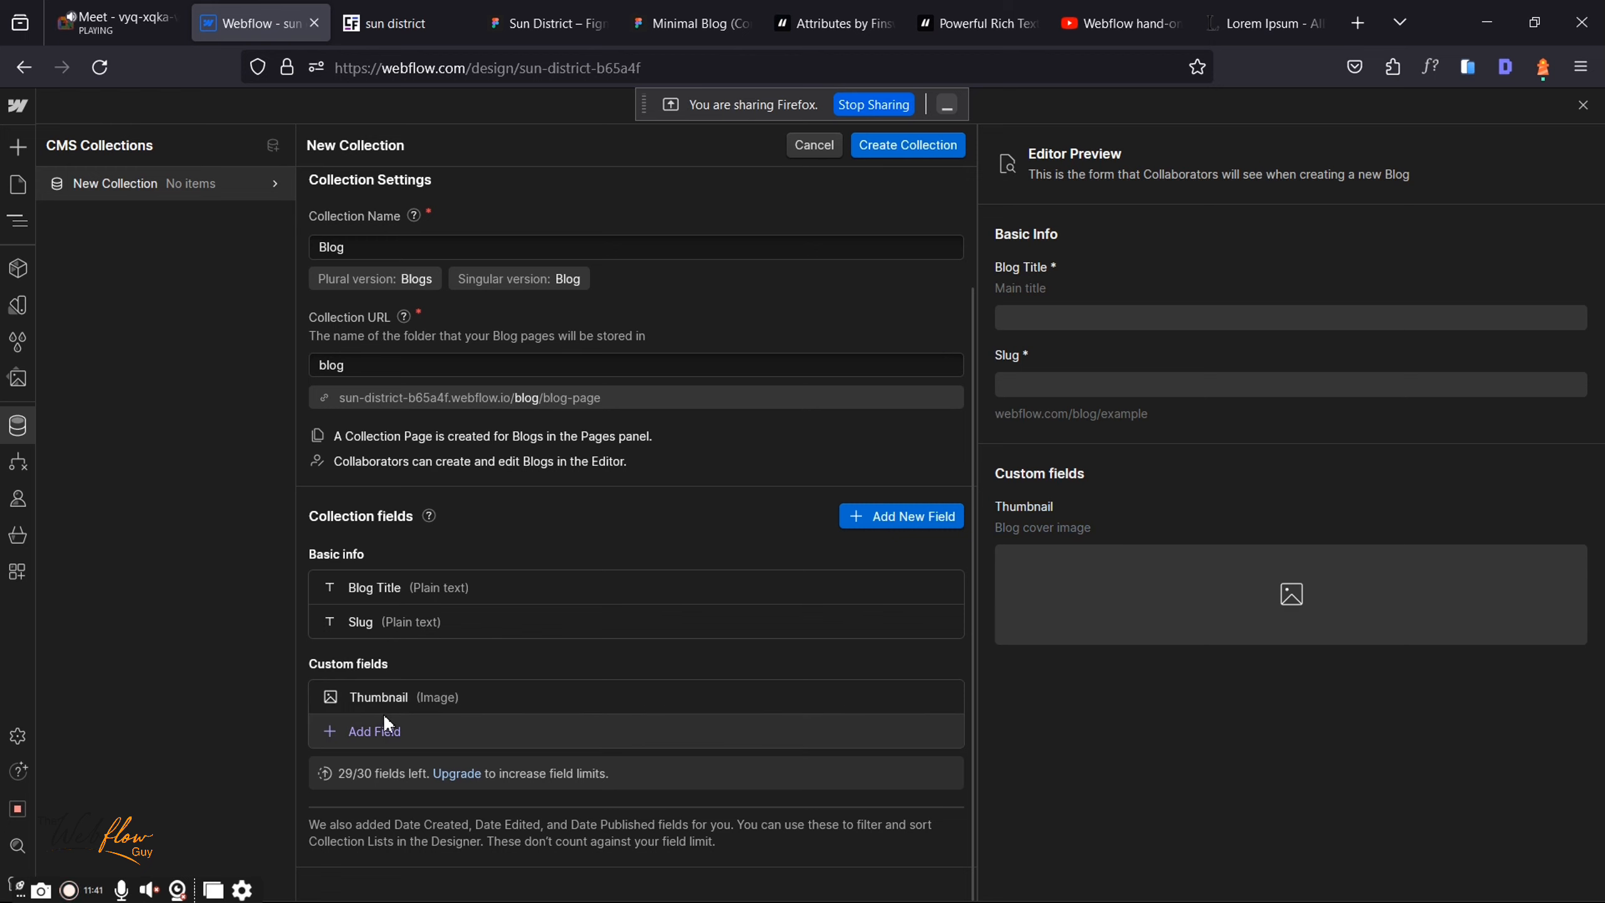
{"action": "left_click", "coordinate": [546, 23]}
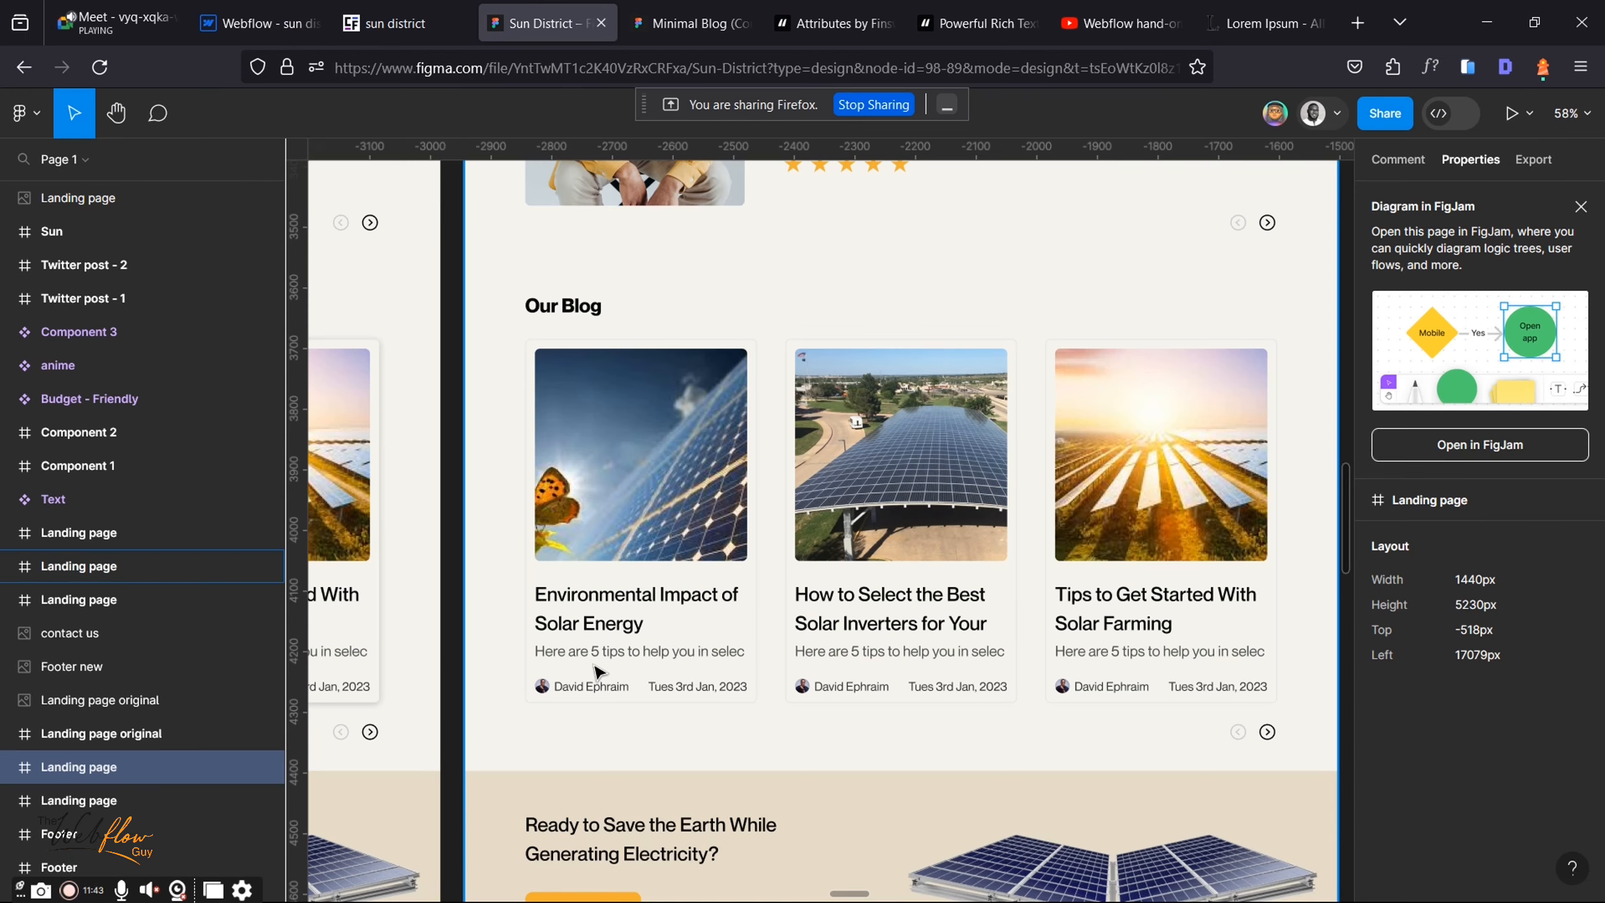
Step: Add a required plain-text 'Blog summary' field limited to 150 characters
{"action": "left_click", "coordinate": [270, 11]}
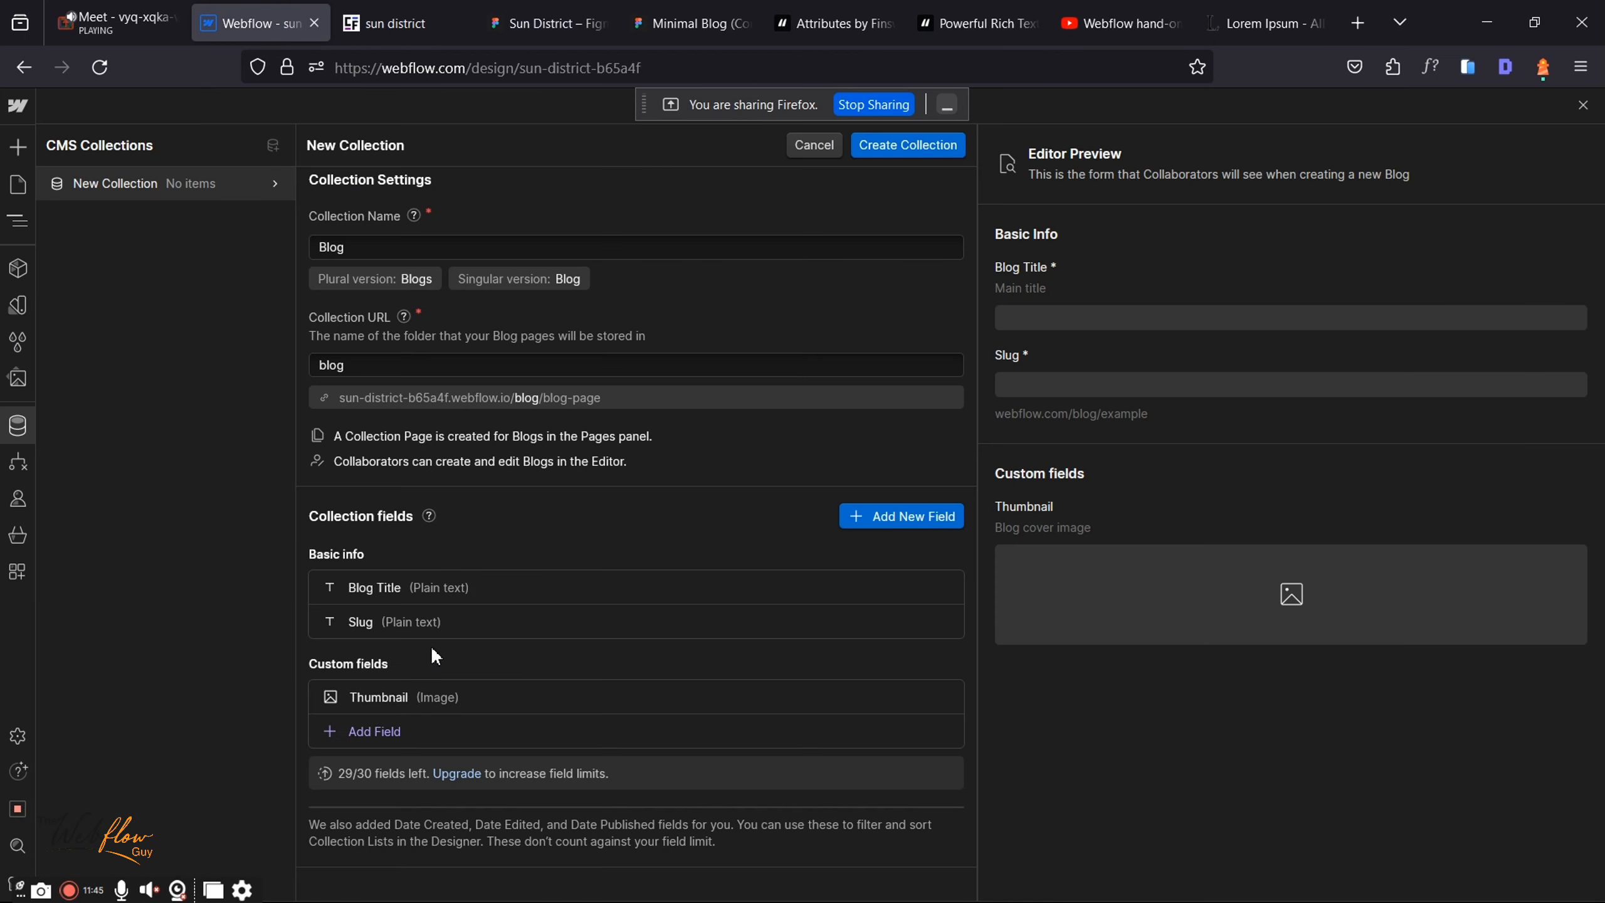
{"action": "left_click", "coordinate": [378, 730]}
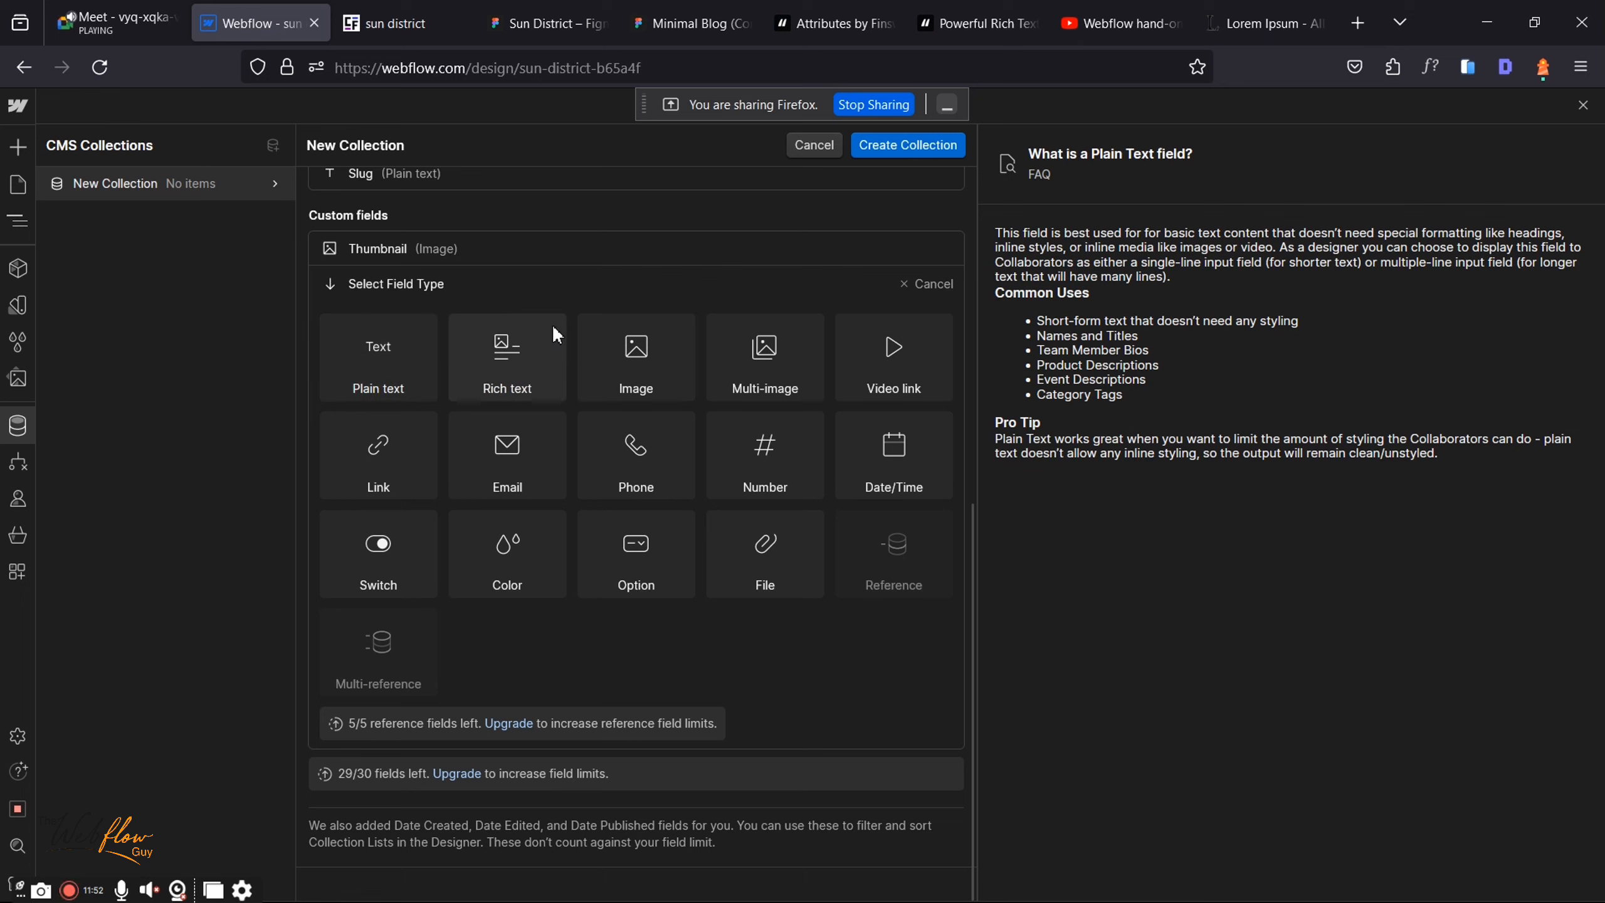
{"action": "left_click", "coordinate": [401, 363]}
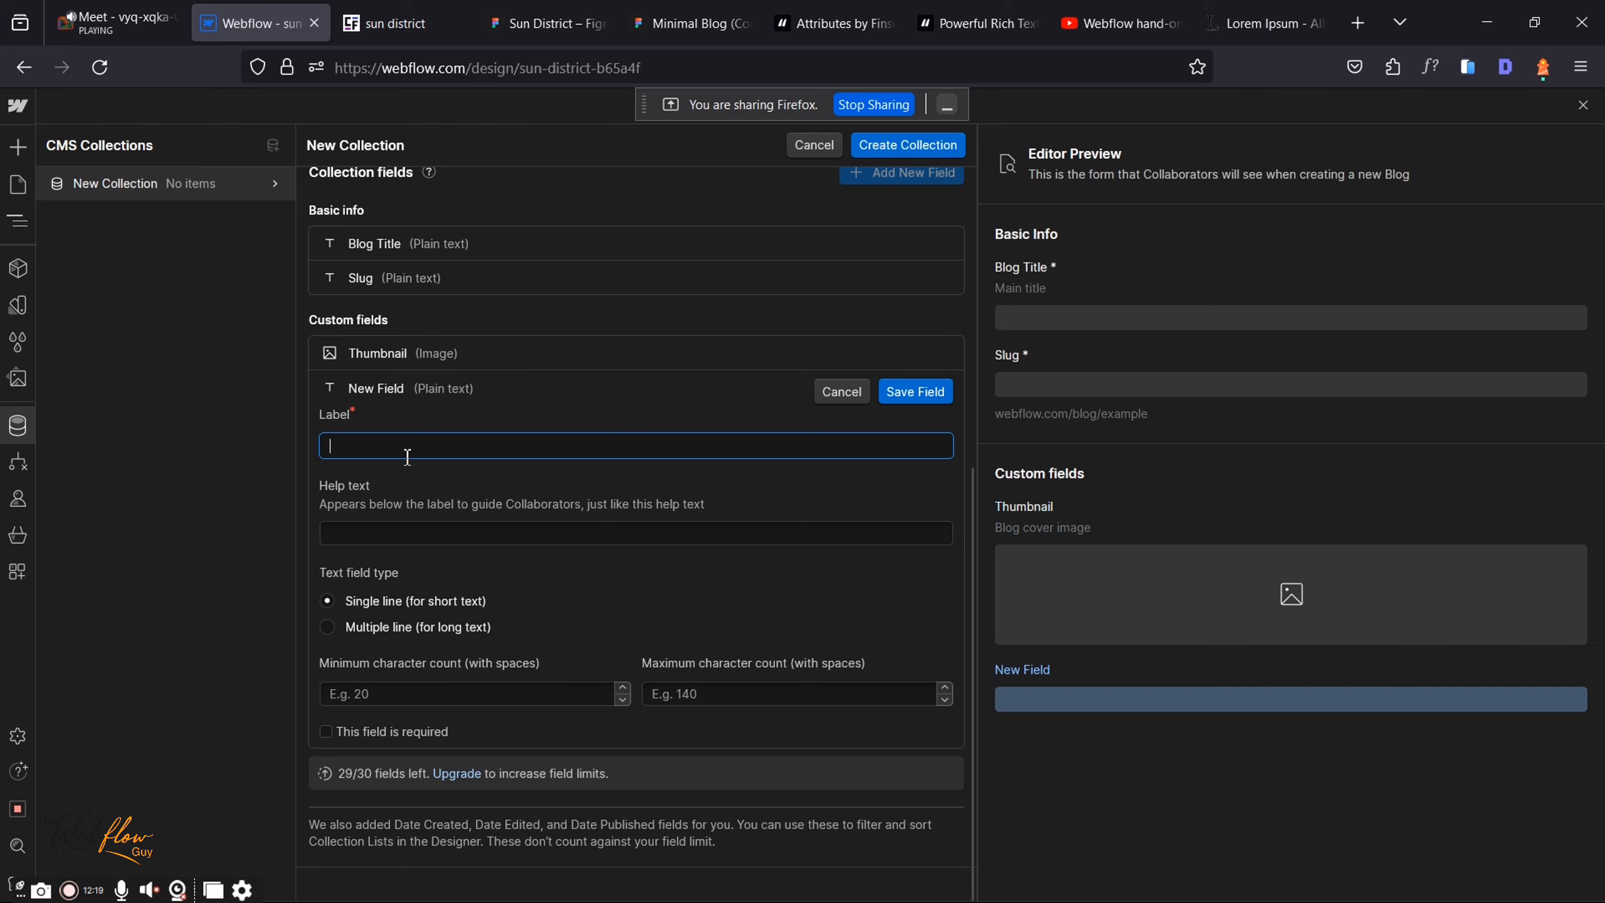
{"action": "type", "text": "Bl"}
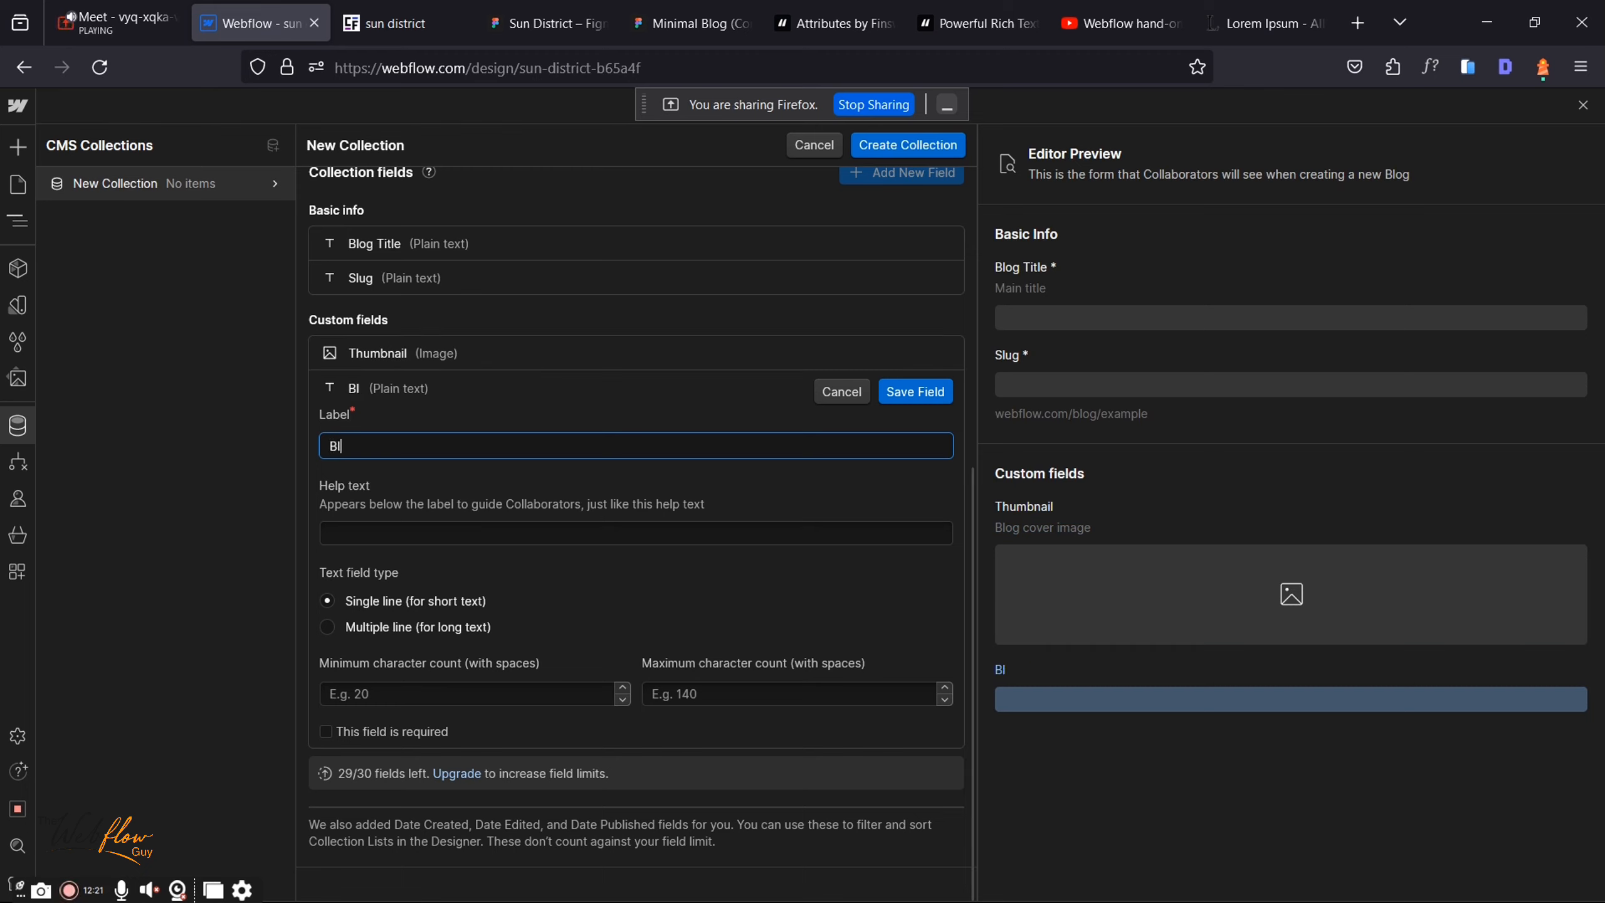
{"action": "type", "text": "og summary"}
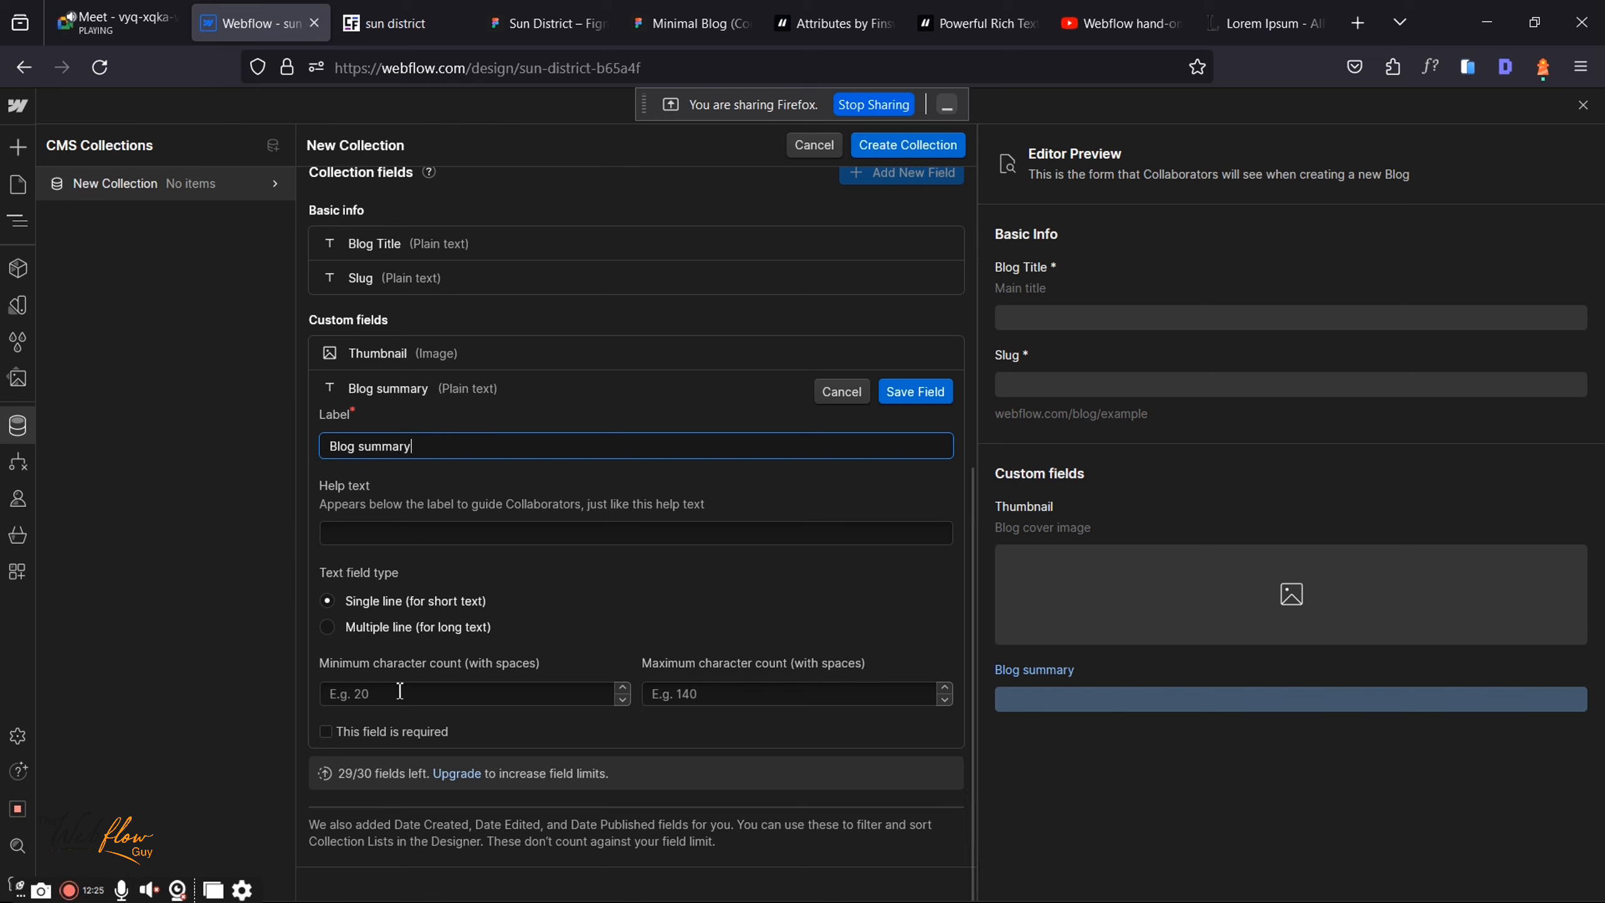
{"action": "left_click", "coordinate": [749, 694]}
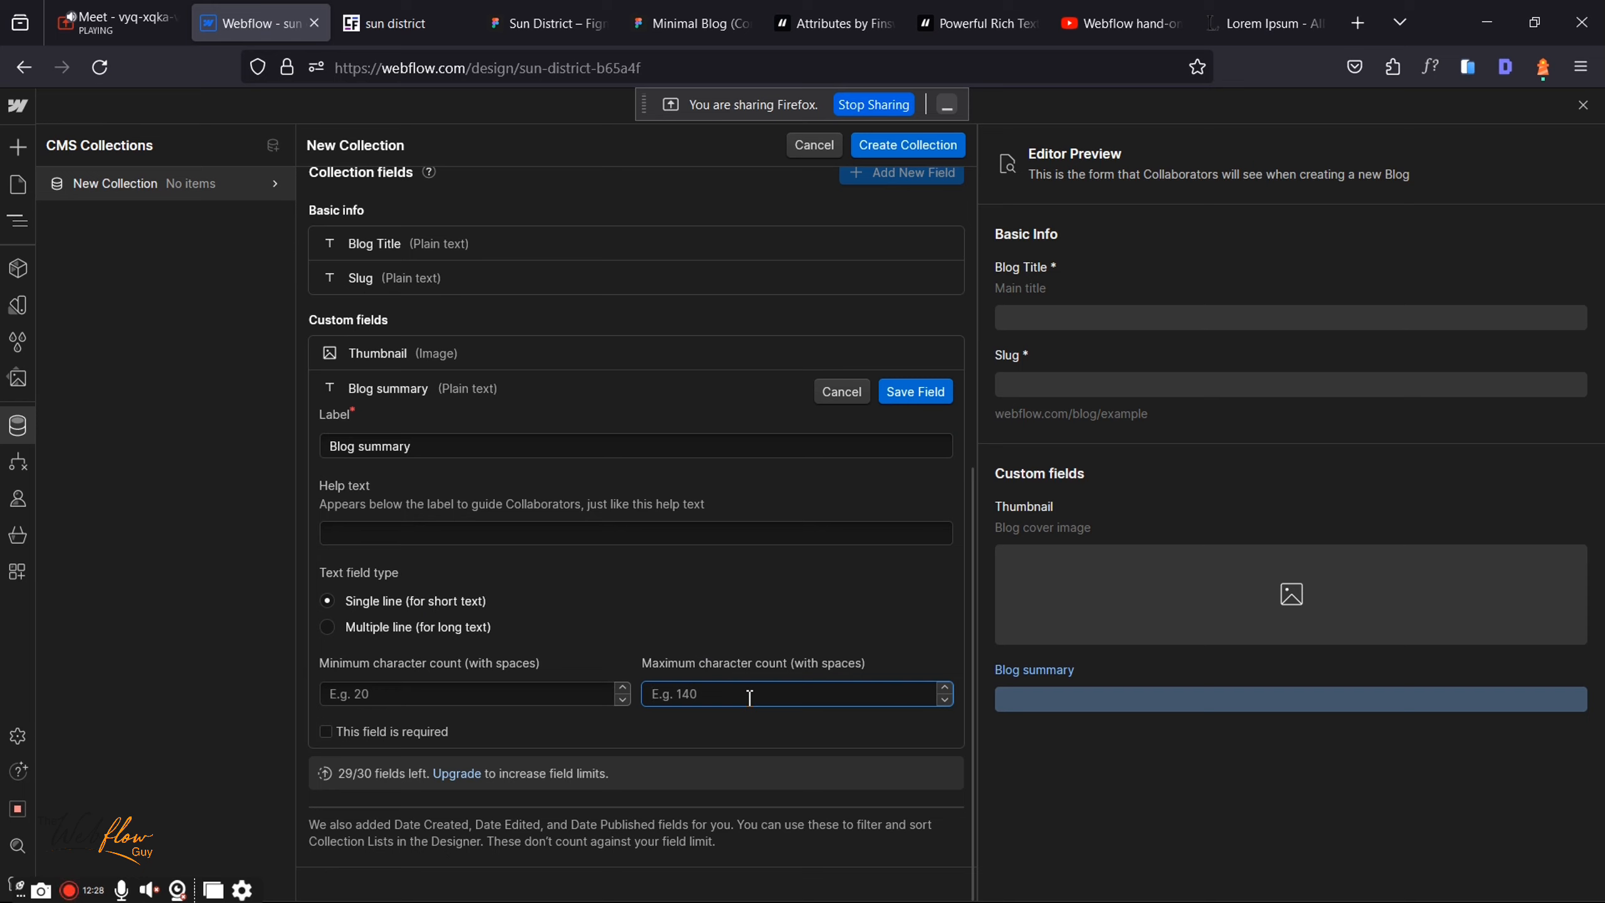
{"action": "type", "text": "150"}
{"action": "left_click", "coordinate": [327, 733]}
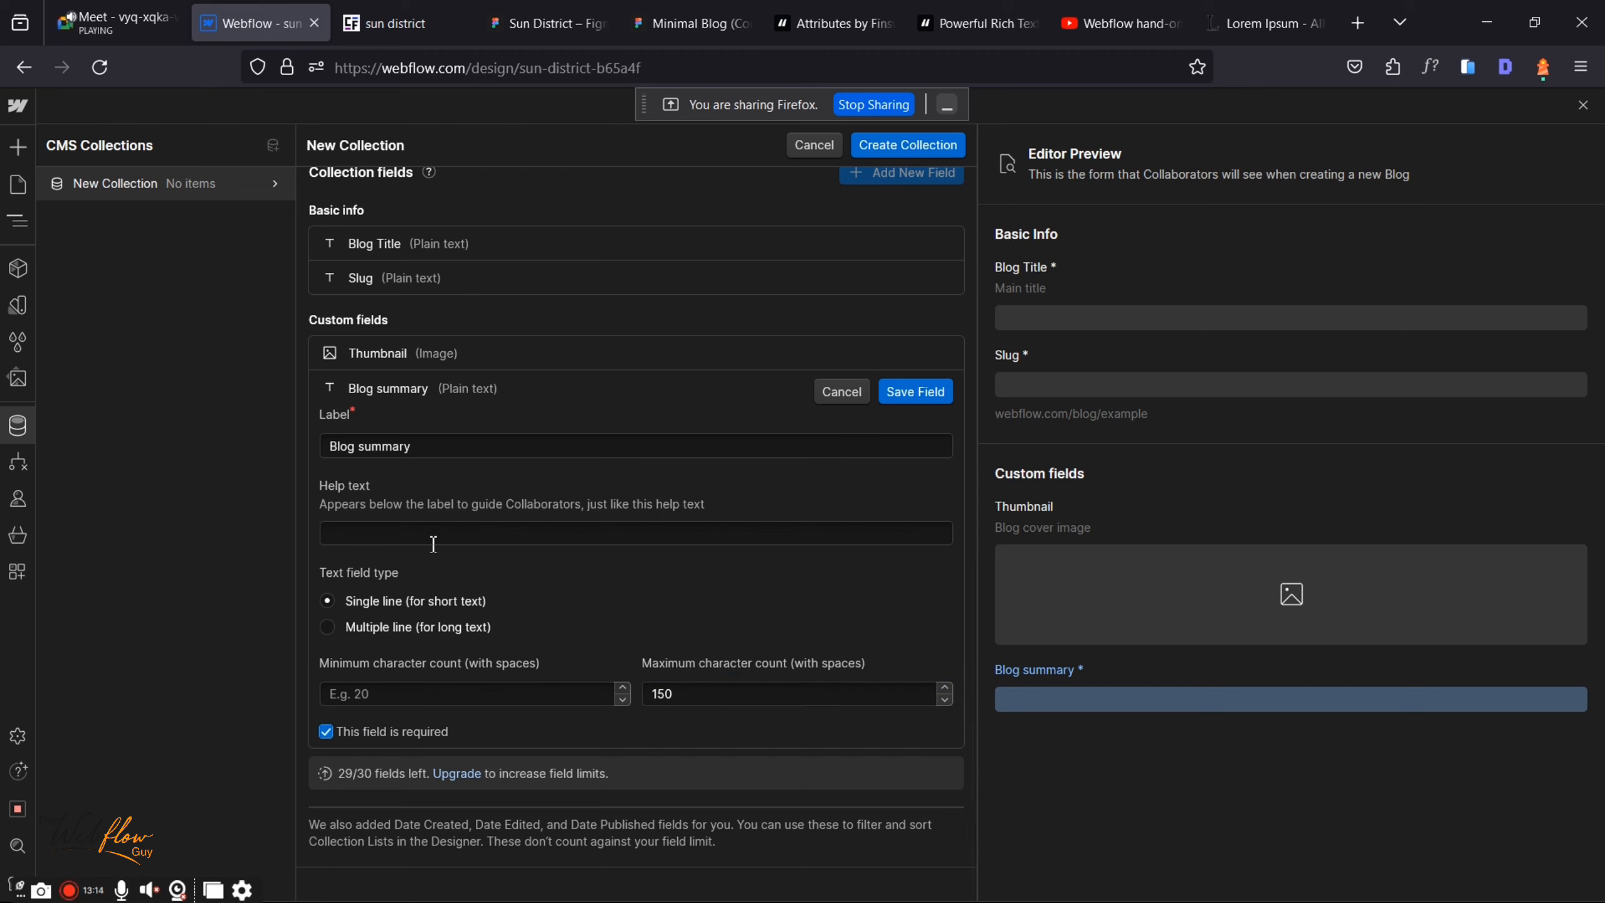
{"action": "left_click", "coordinate": [920, 392]}
{"action": "left_click", "coordinate": [545, 23]}
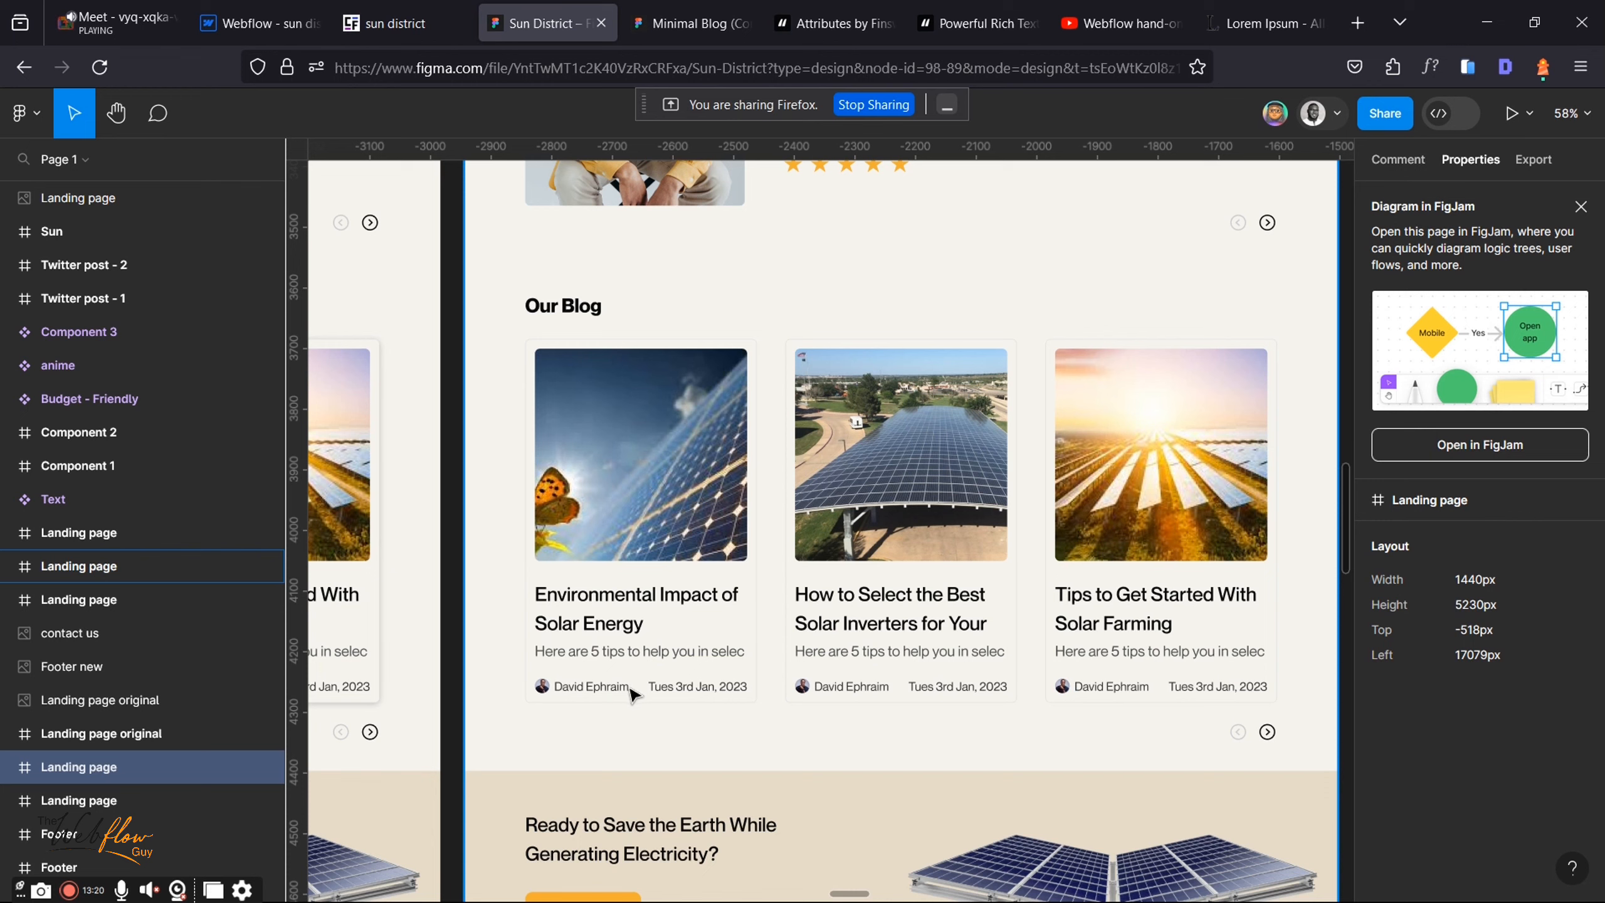
Step: Add a required image field labelled 'Blog Author' to the collection
{"action": "left_click", "coordinate": [290, 10]}
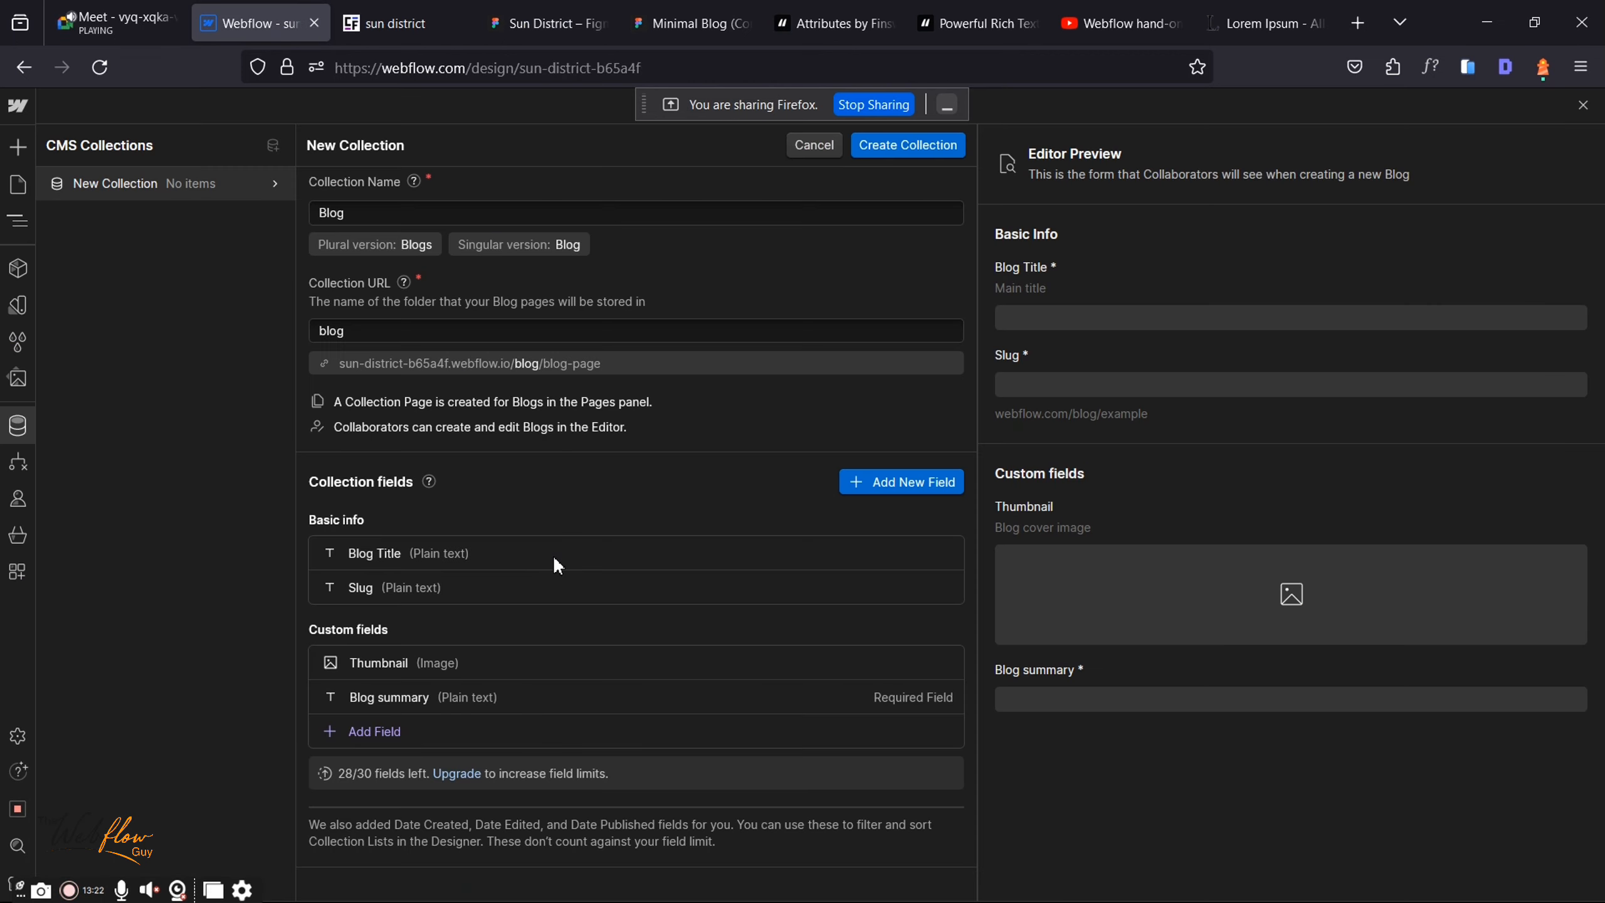
{"action": "left_click", "coordinate": [379, 729]}
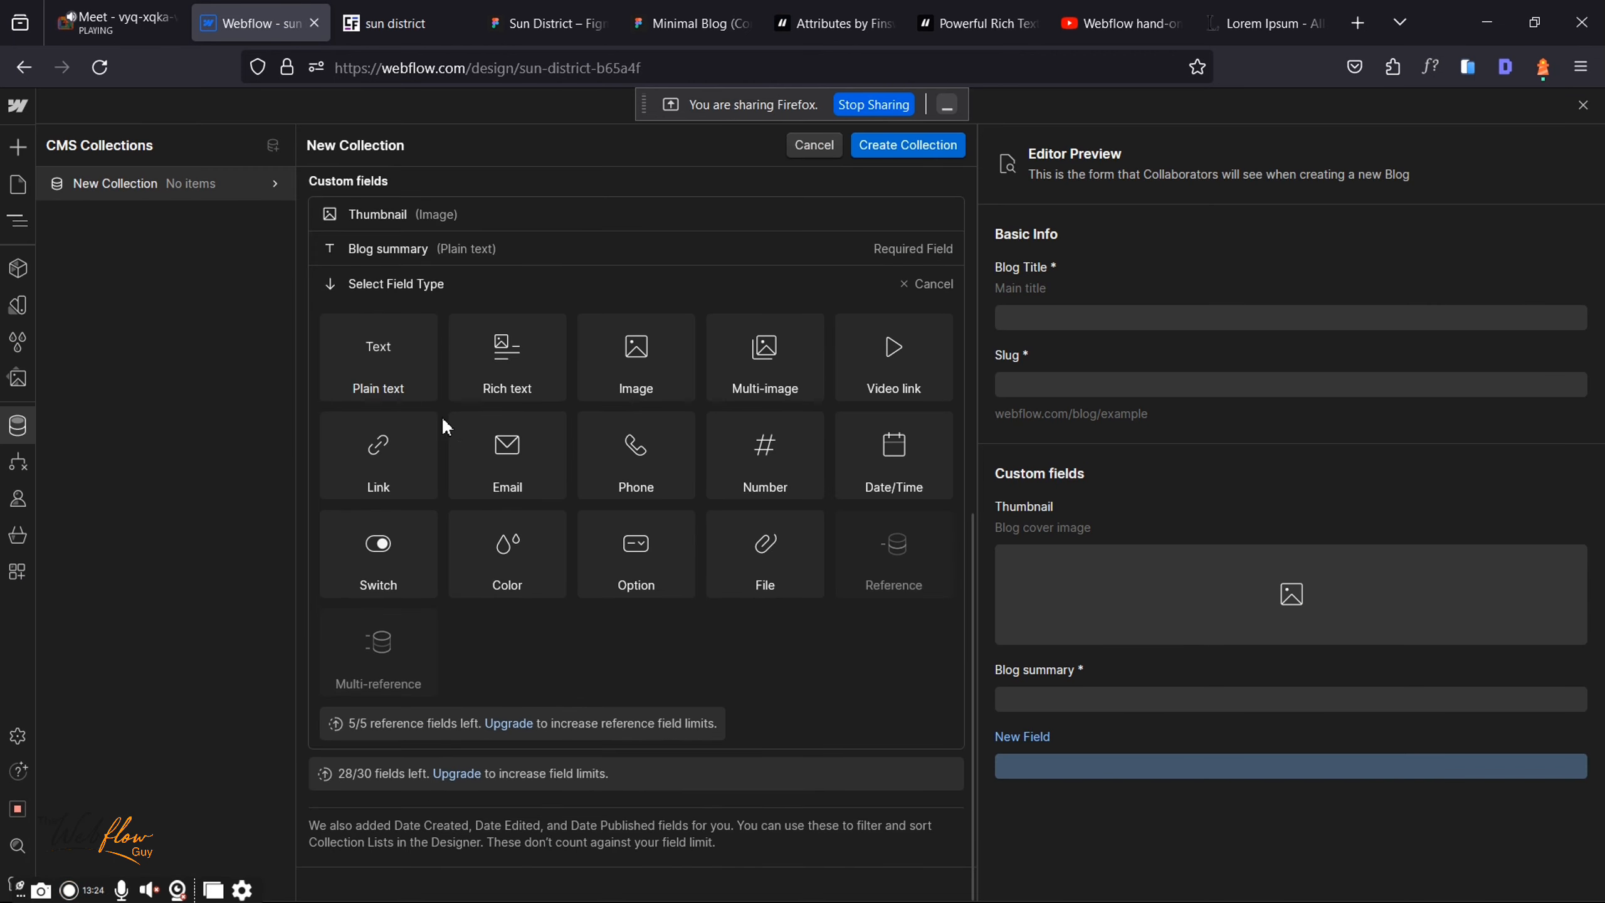
{"action": "left_click", "coordinate": [635, 344]}
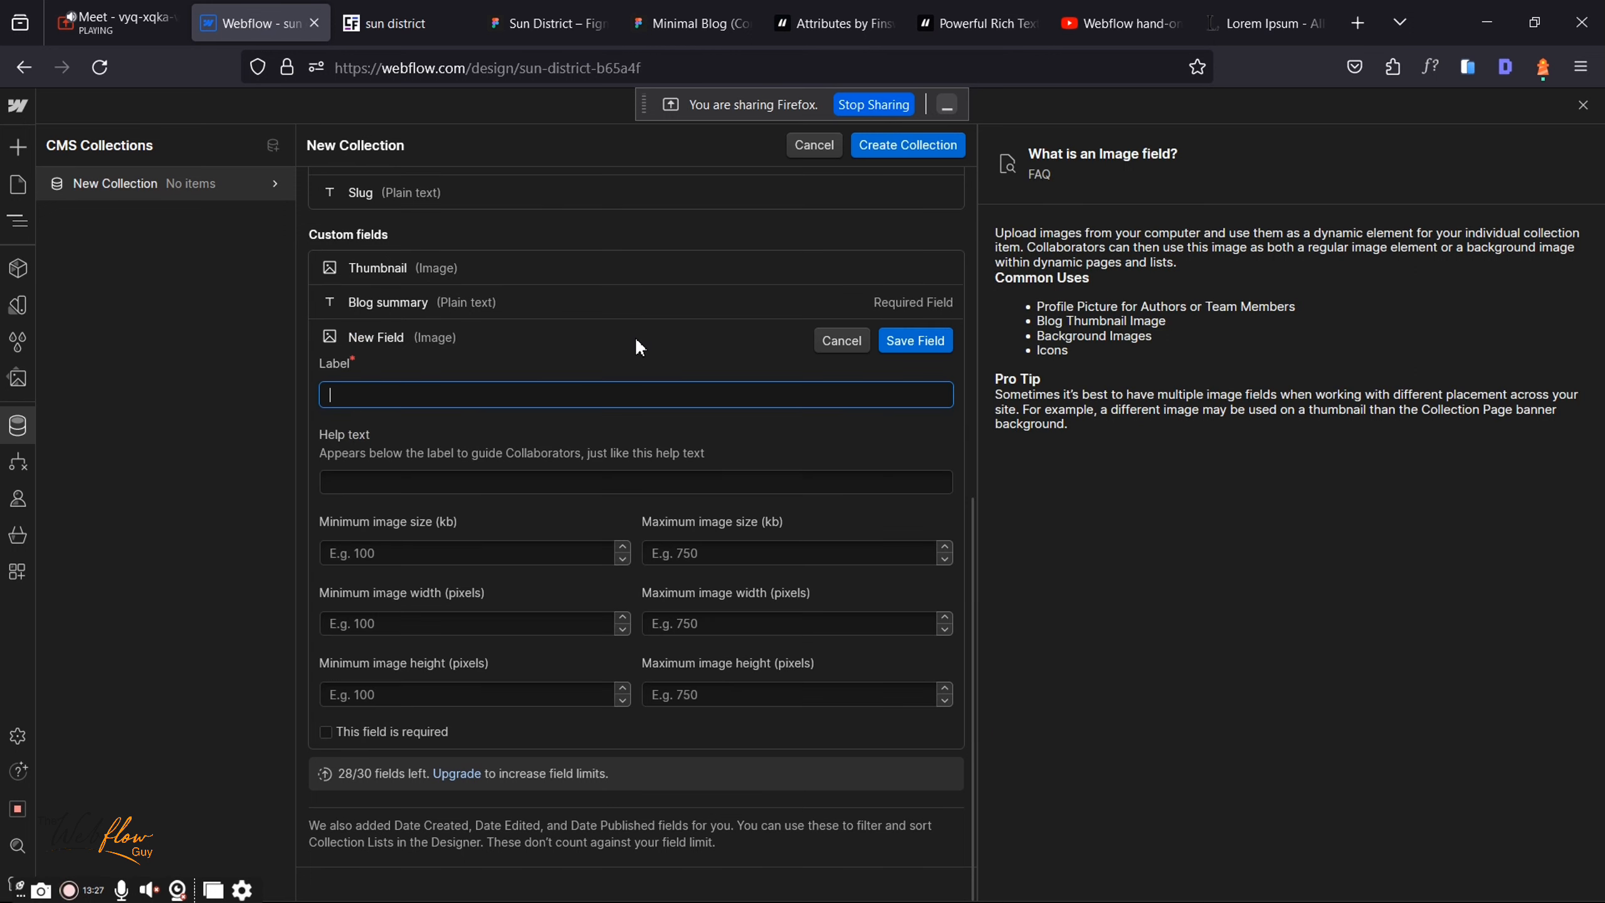
{"action": "type", "text": "A"}
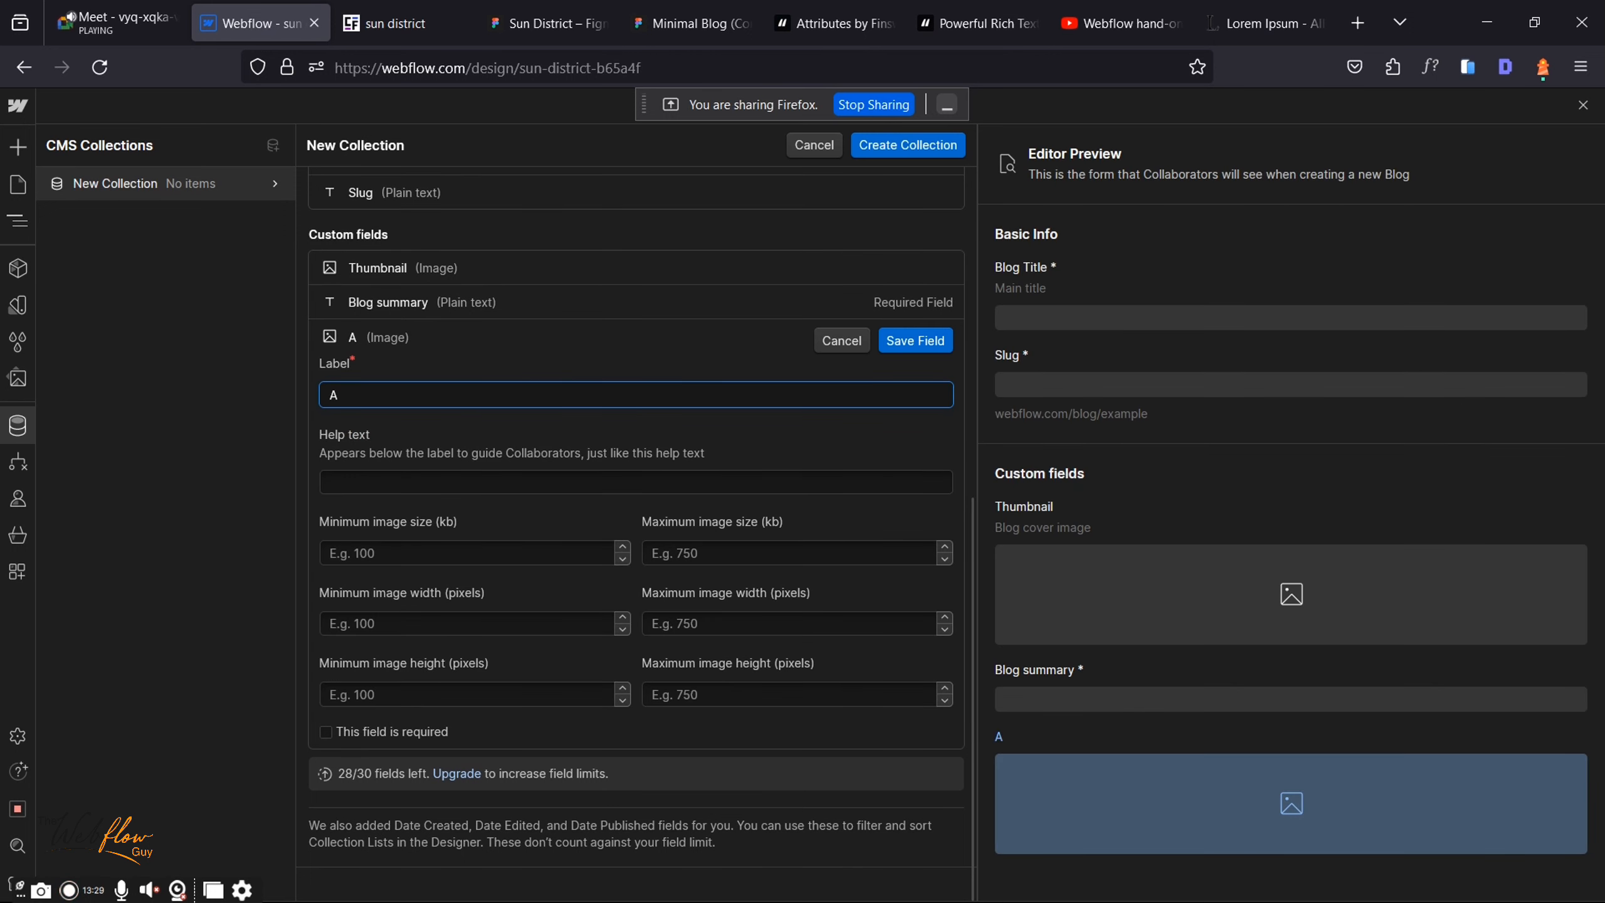
{"action": "key", "text": "BackSpace"}
{"action": "type", "text": "Blog"}
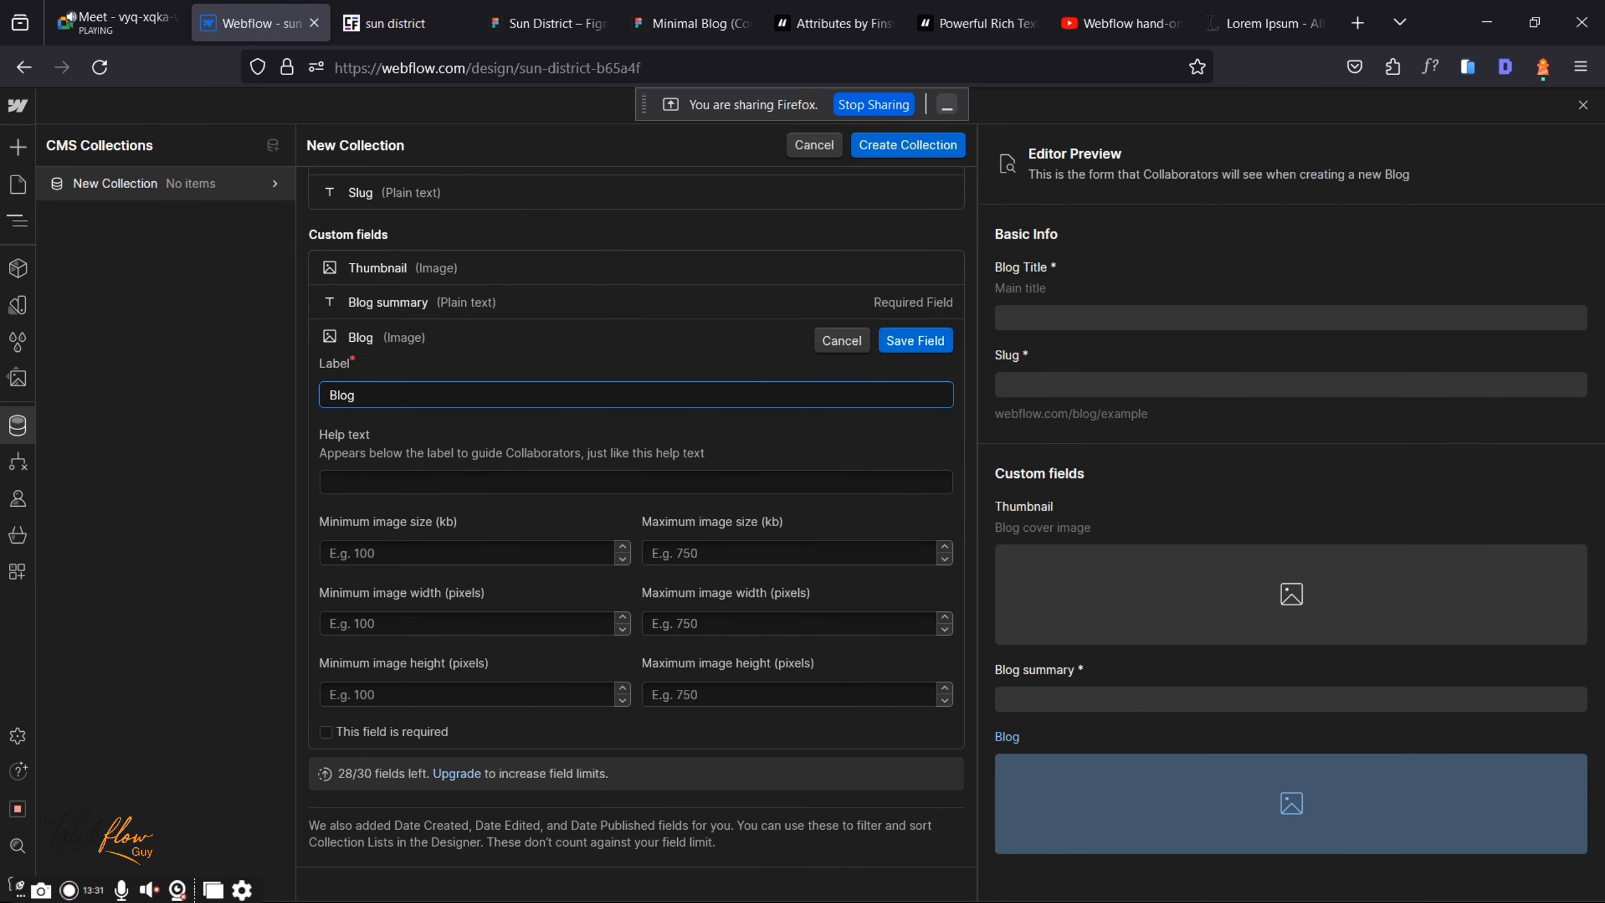
{"action": "type", "text": " Author"}
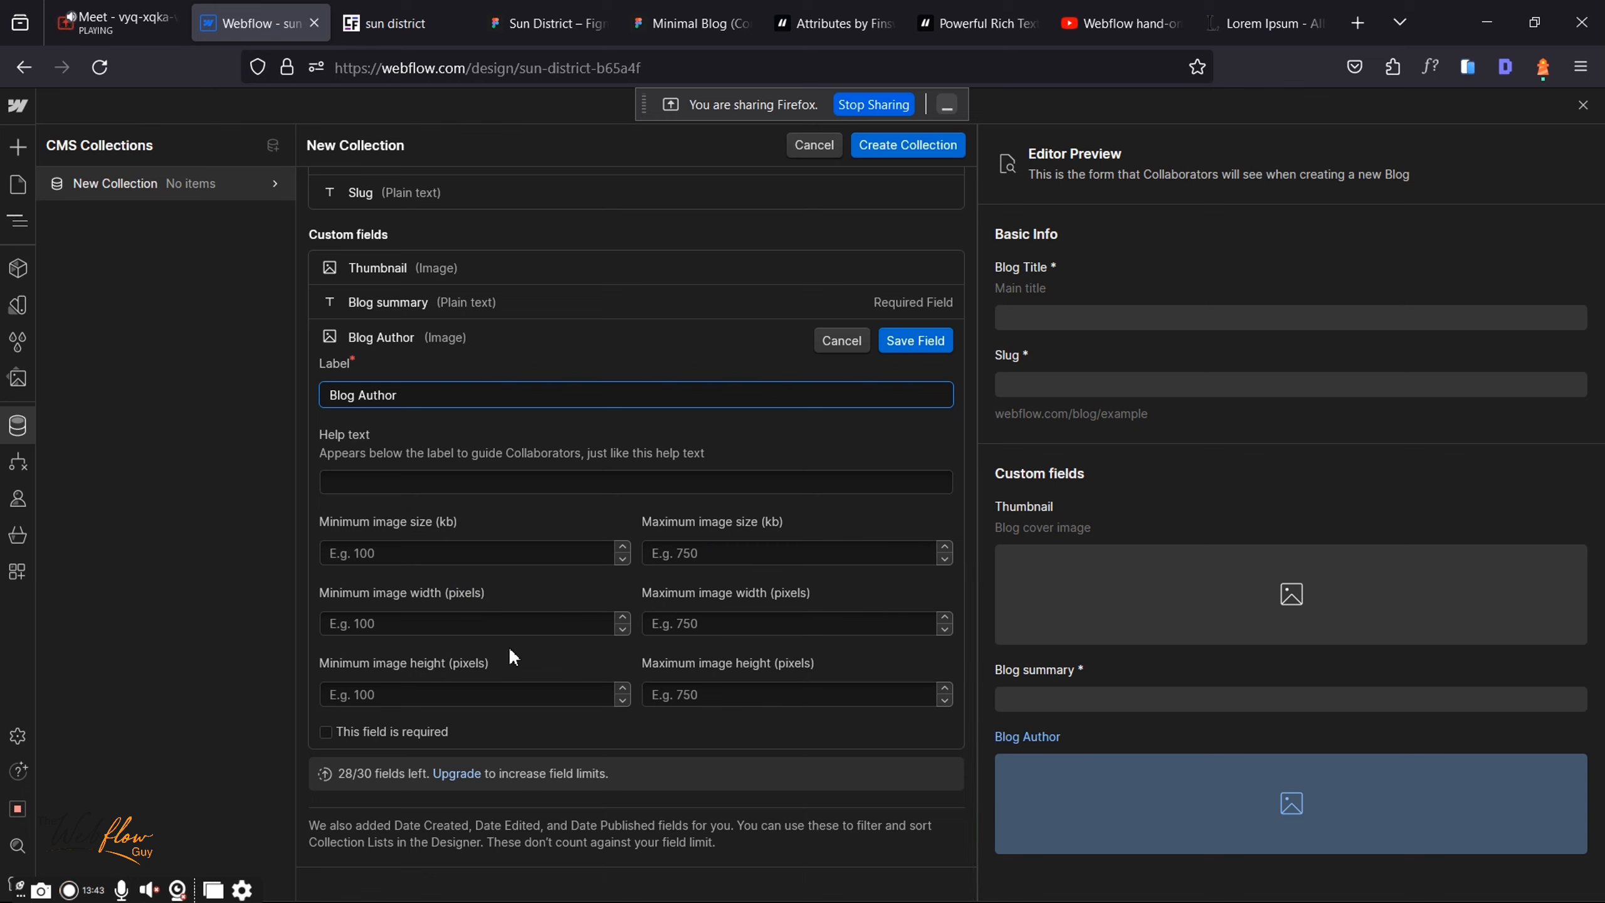
{"action": "left_click", "coordinate": [325, 731]}
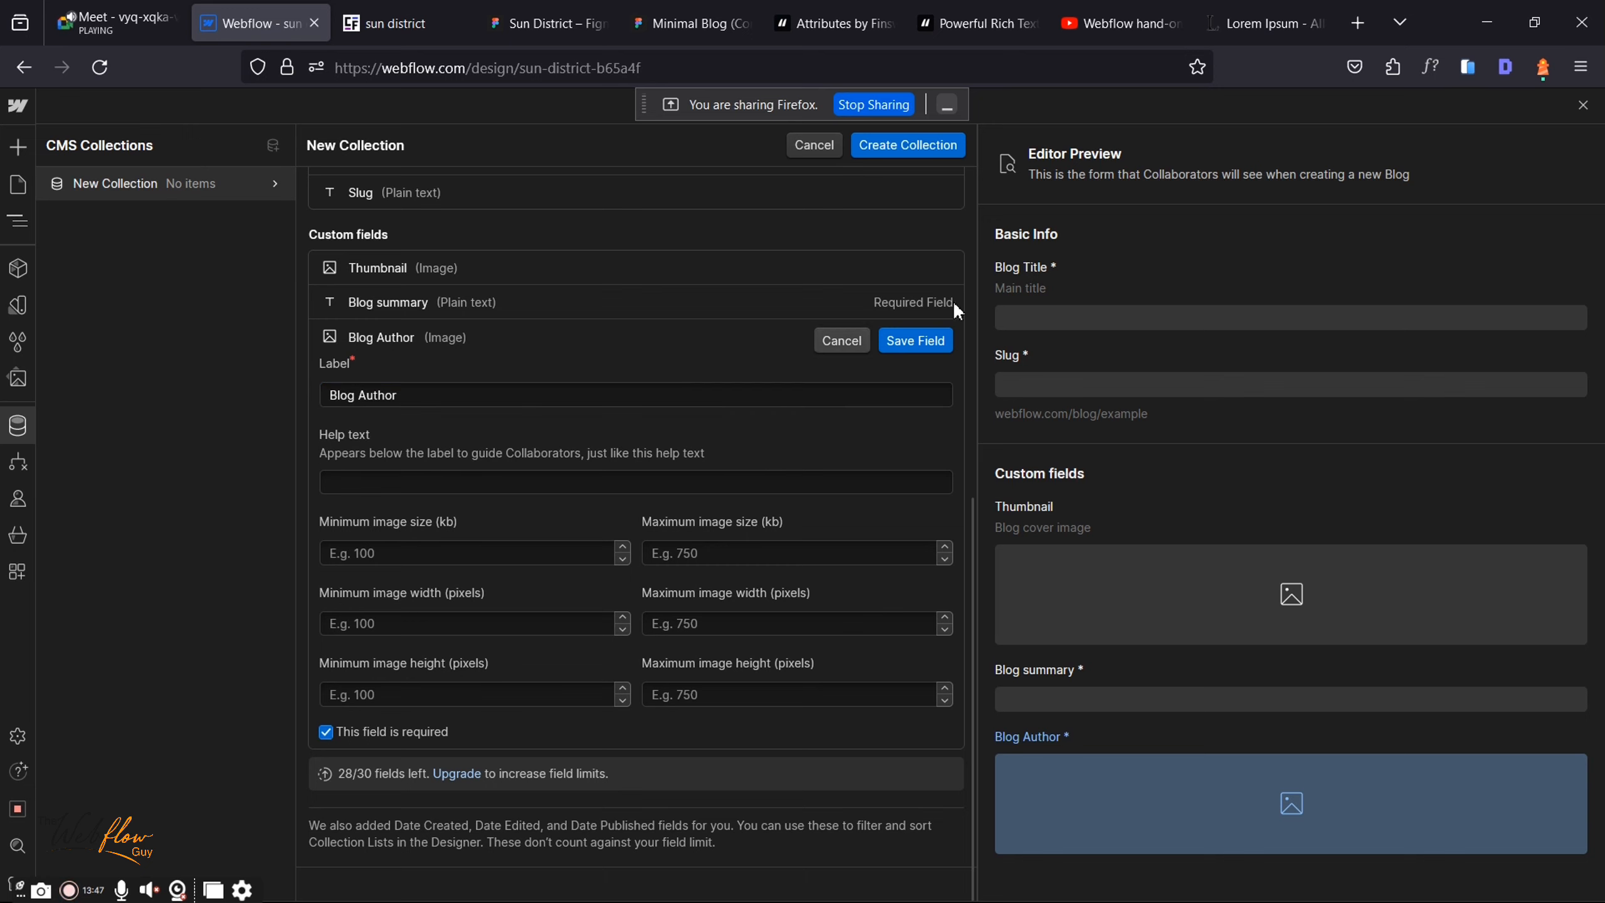
{"action": "left_click", "coordinate": [919, 340]}
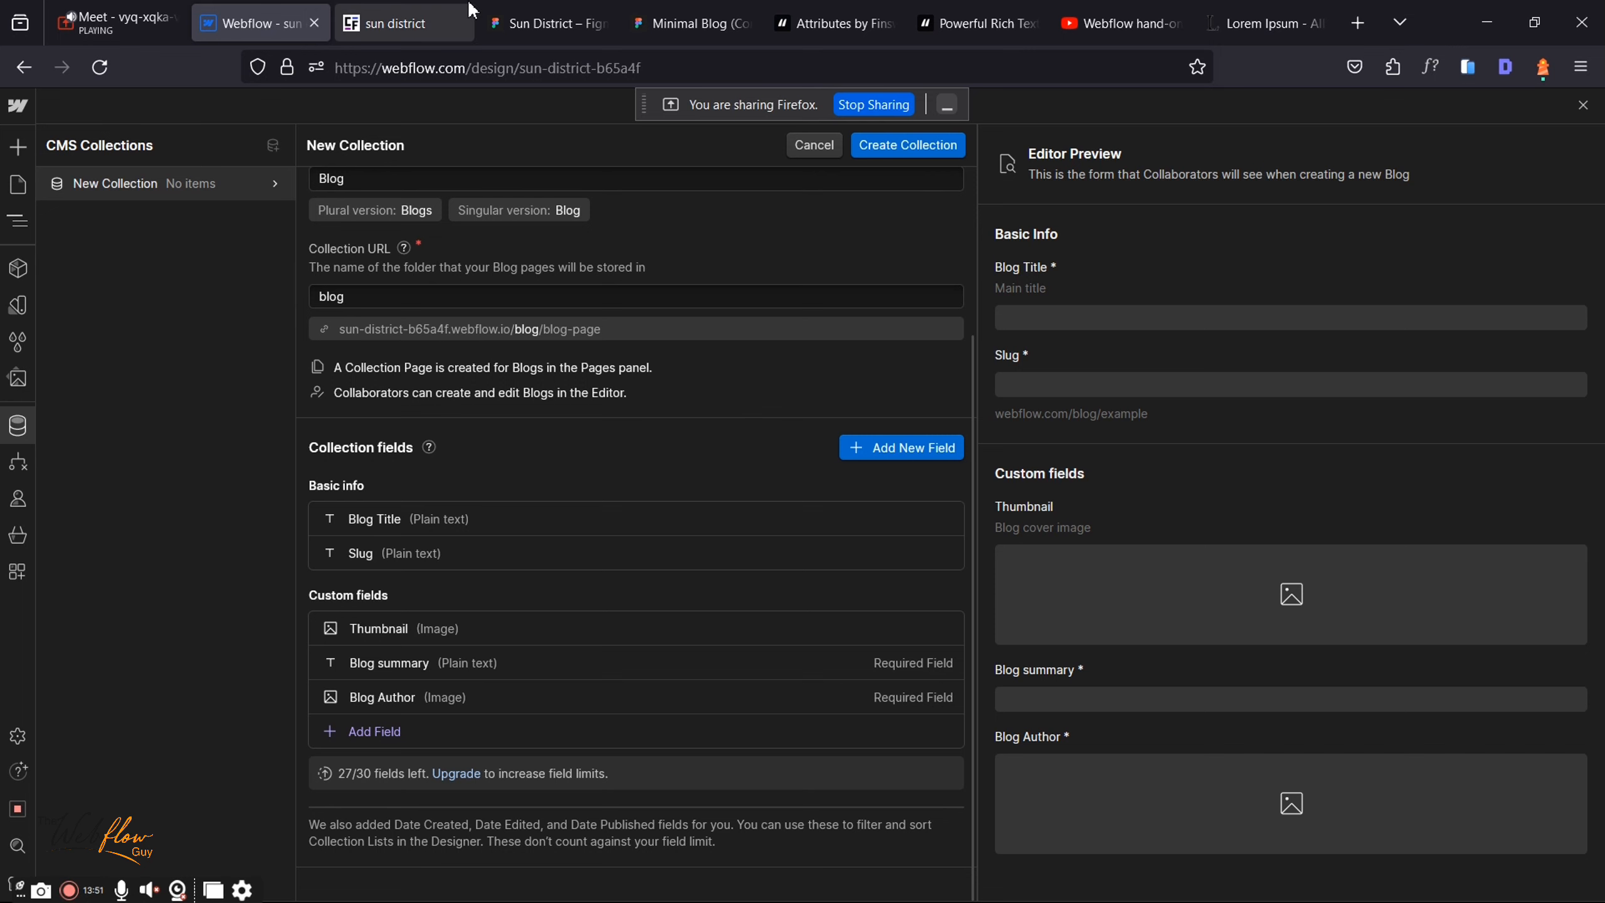
{"action": "left_click", "coordinate": [547, 22]}
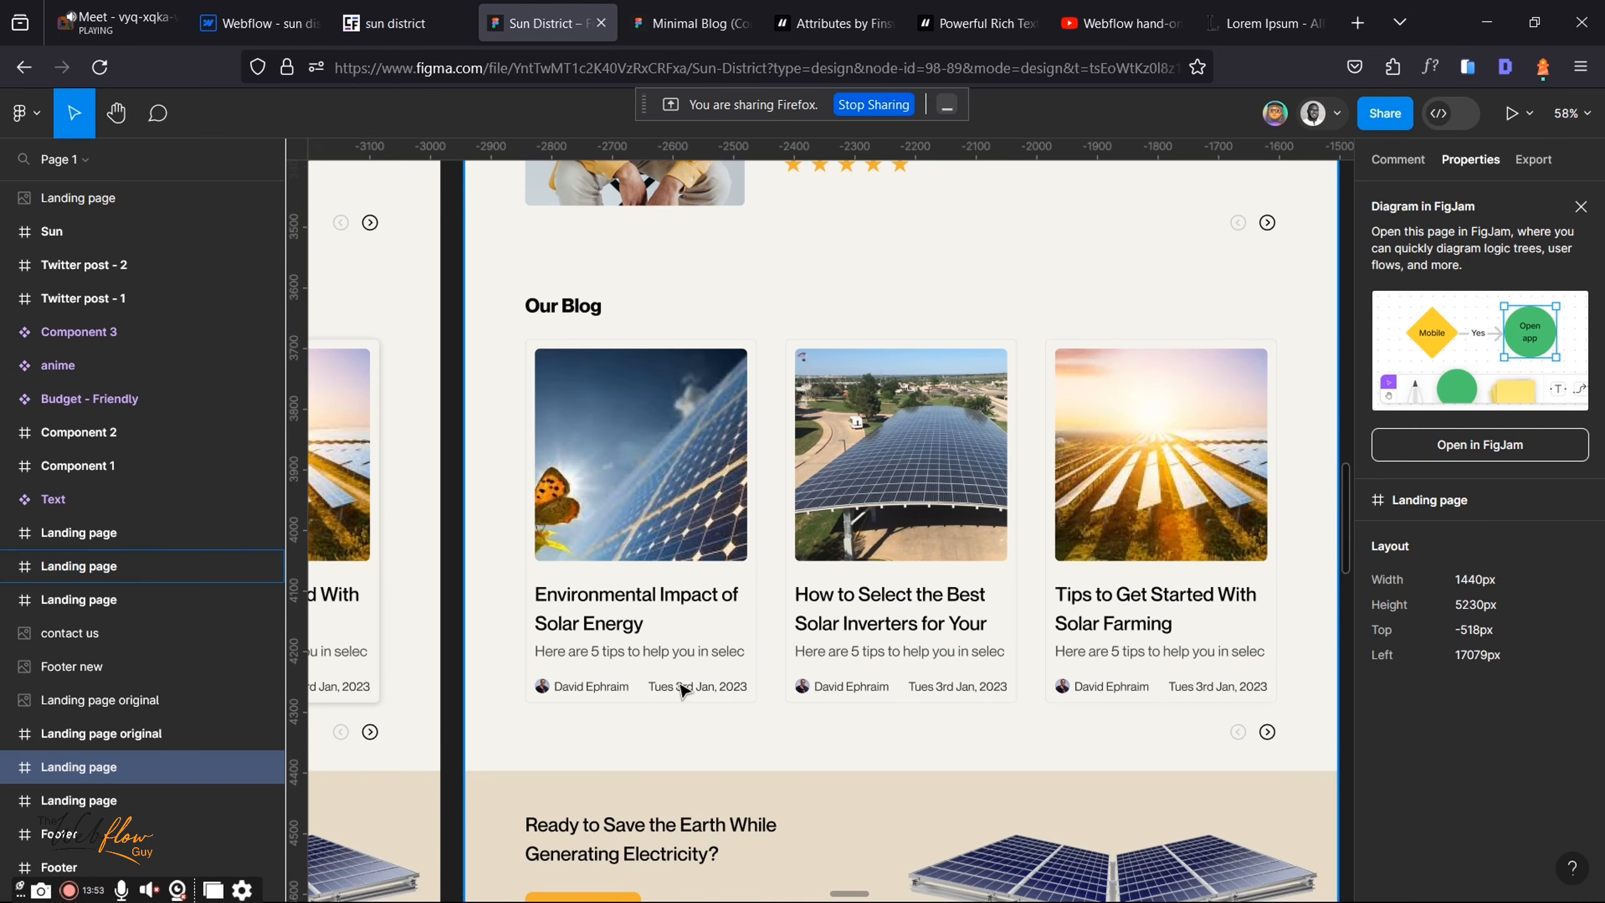
Step: Add a 'Published Date' date field with the time picker turned off
{"action": "left_click", "coordinate": [252, 7]}
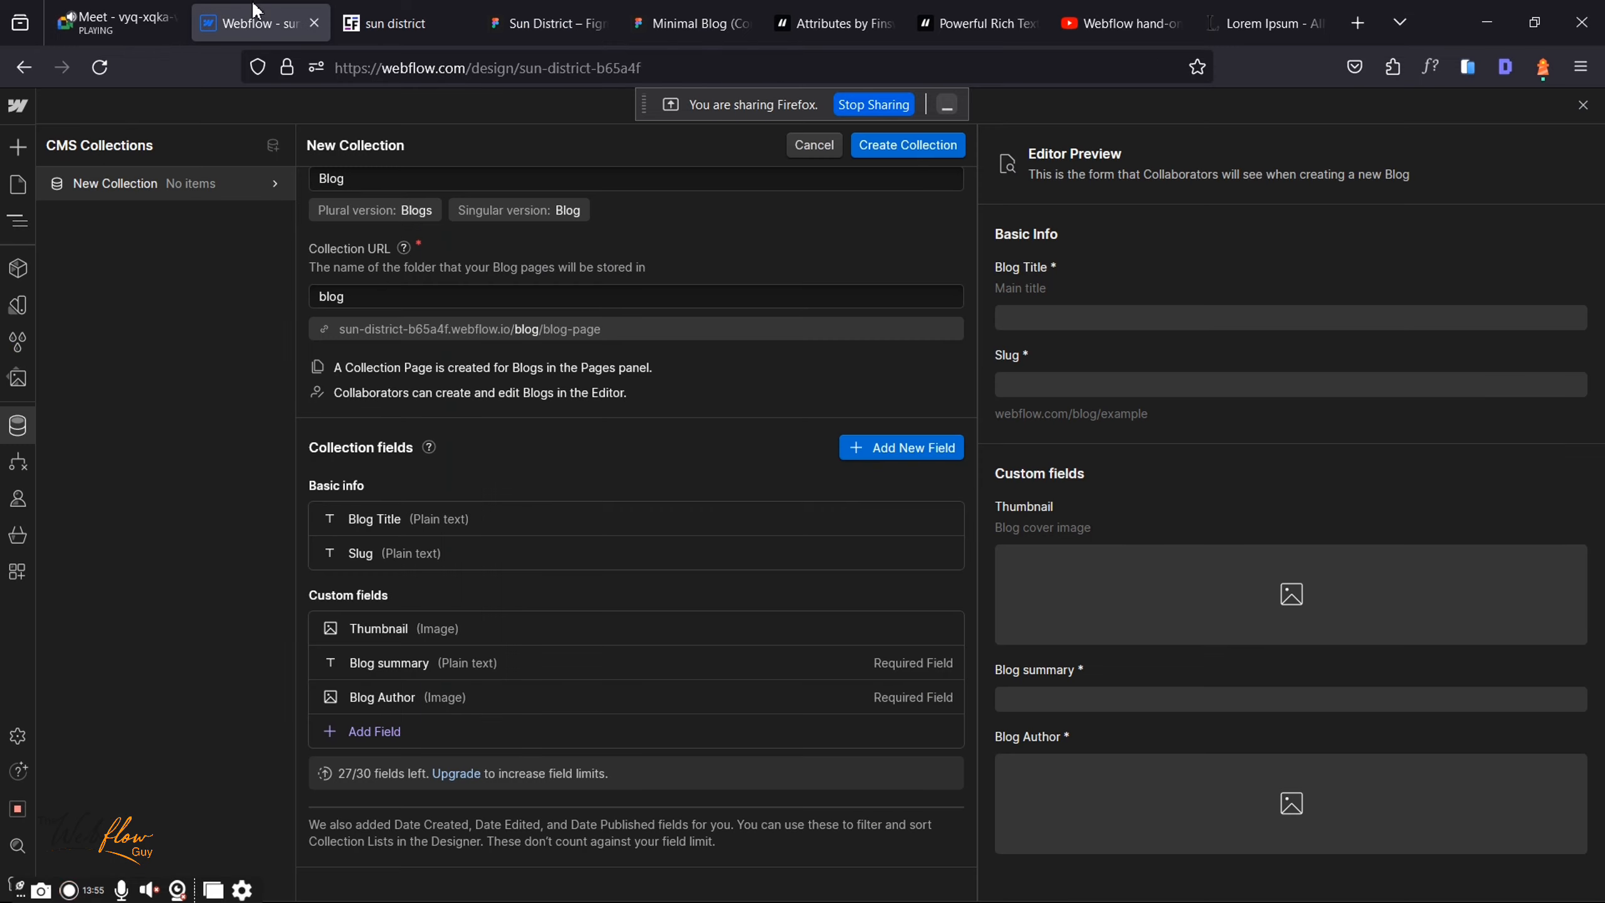
{"action": "left_click", "coordinate": [411, 724]}
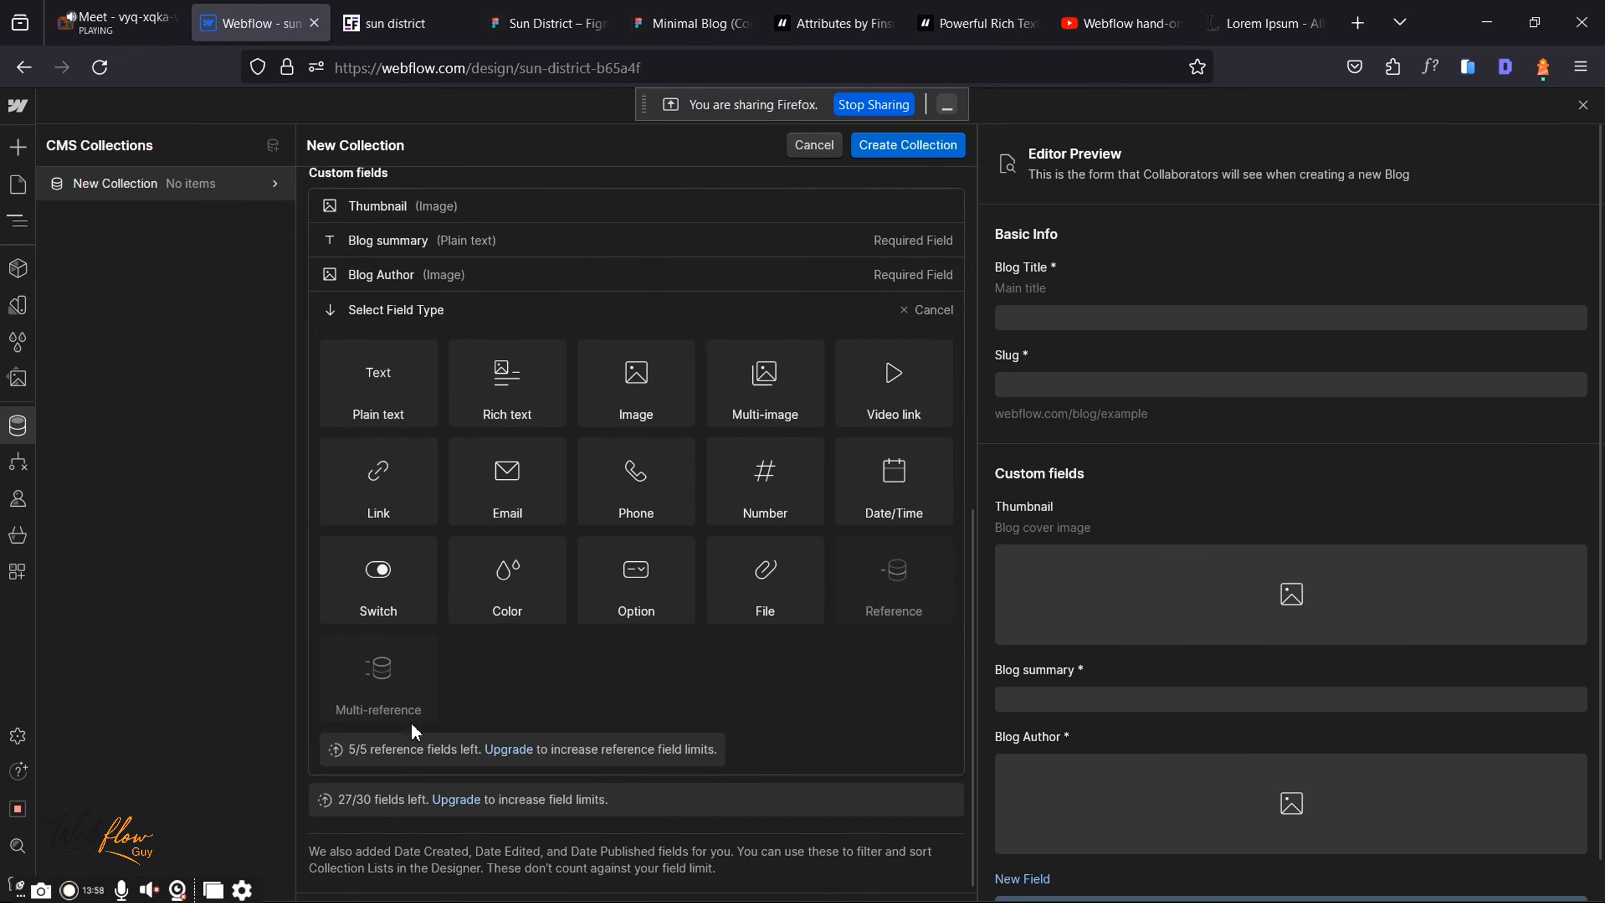
{"action": "left_click", "coordinate": [870, 459]}
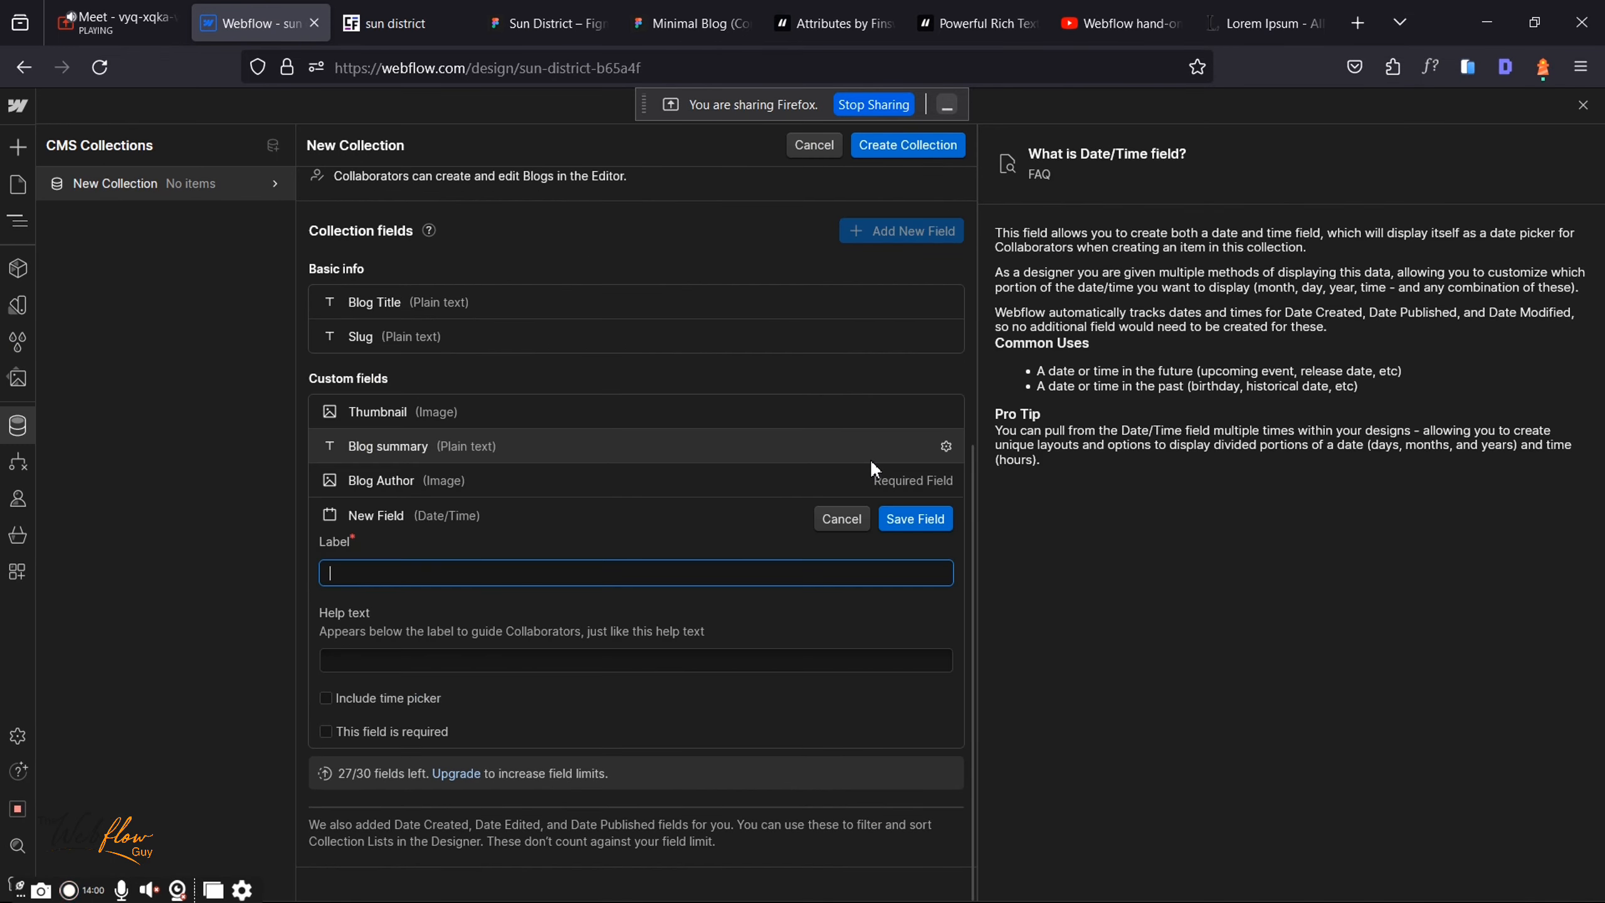
{"action": "type", "text": "P"}
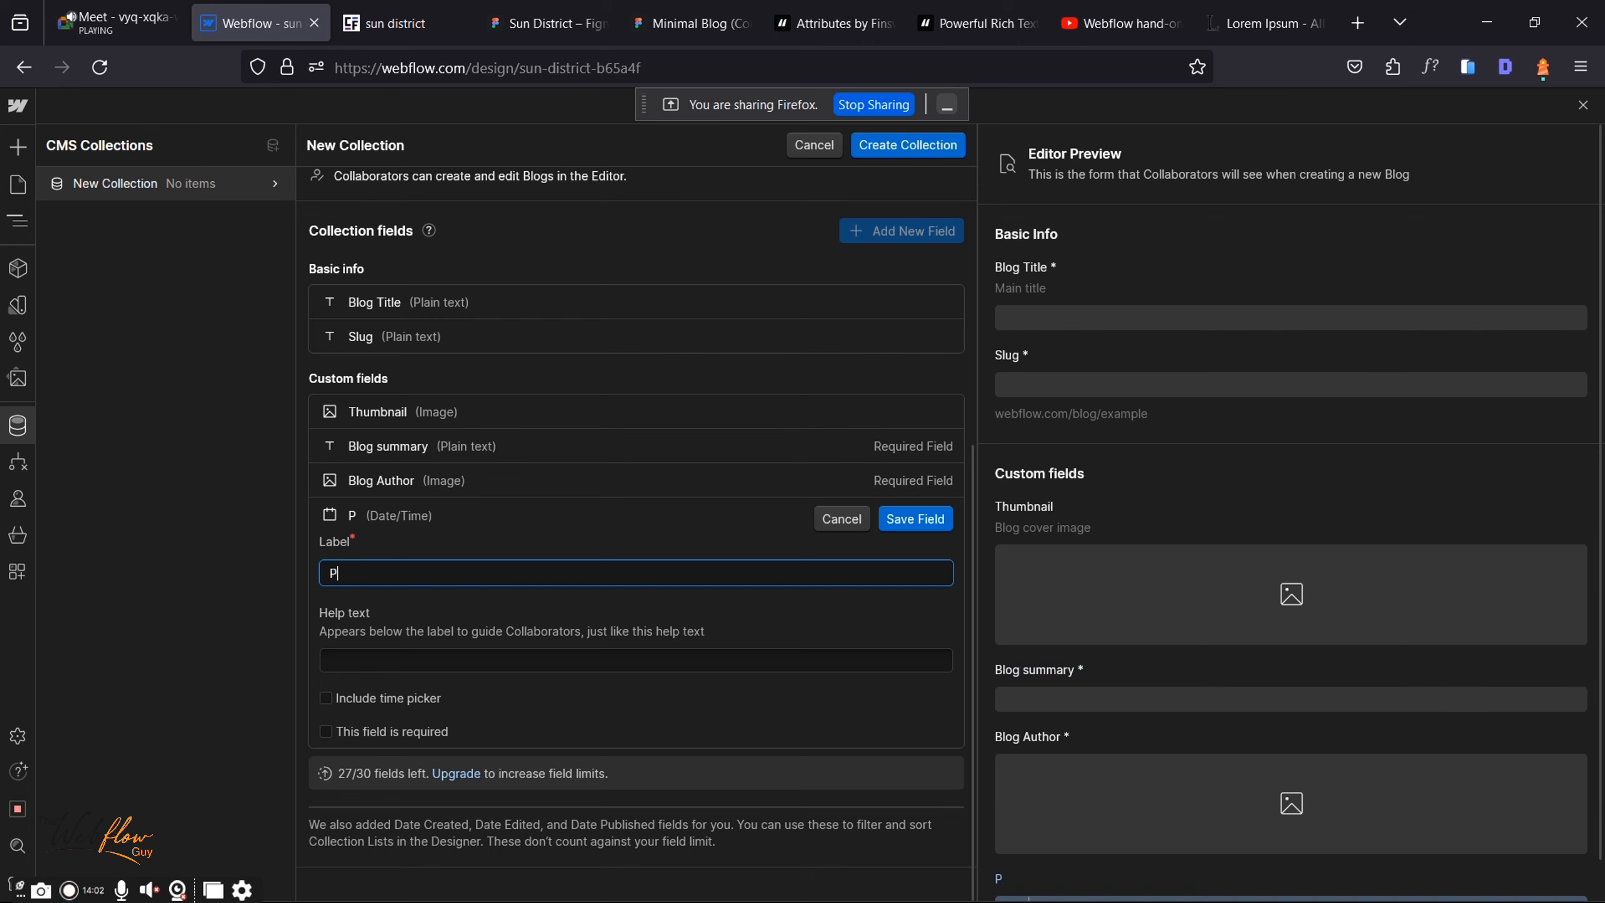
{"action": "type", "text": "ublish"}
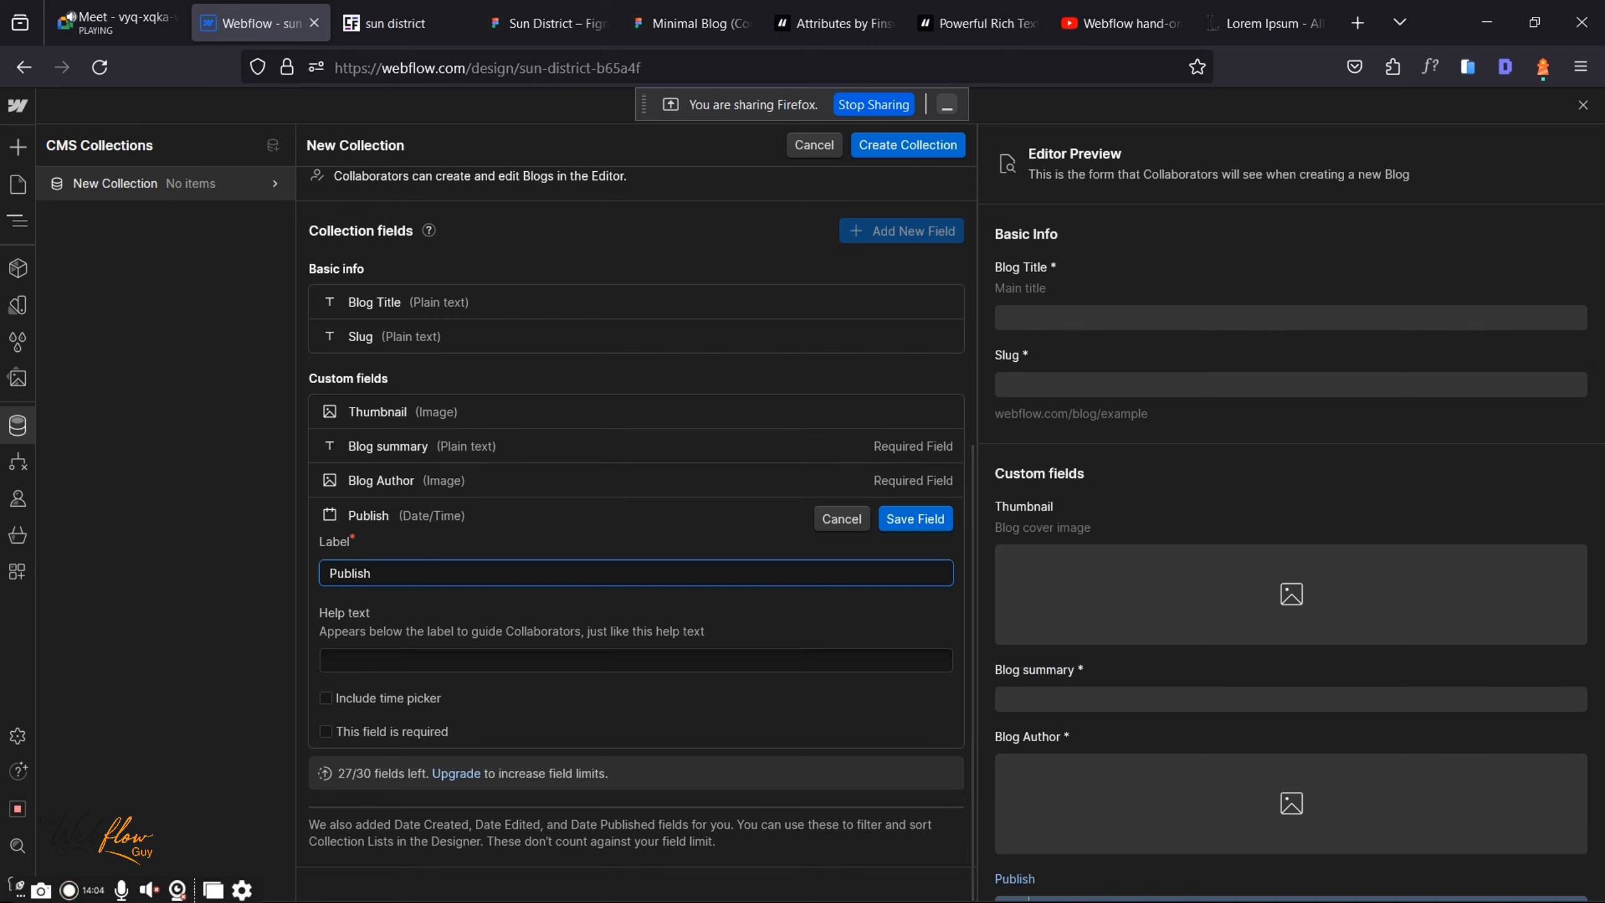
{"action": "type", "text": "ed Date"}
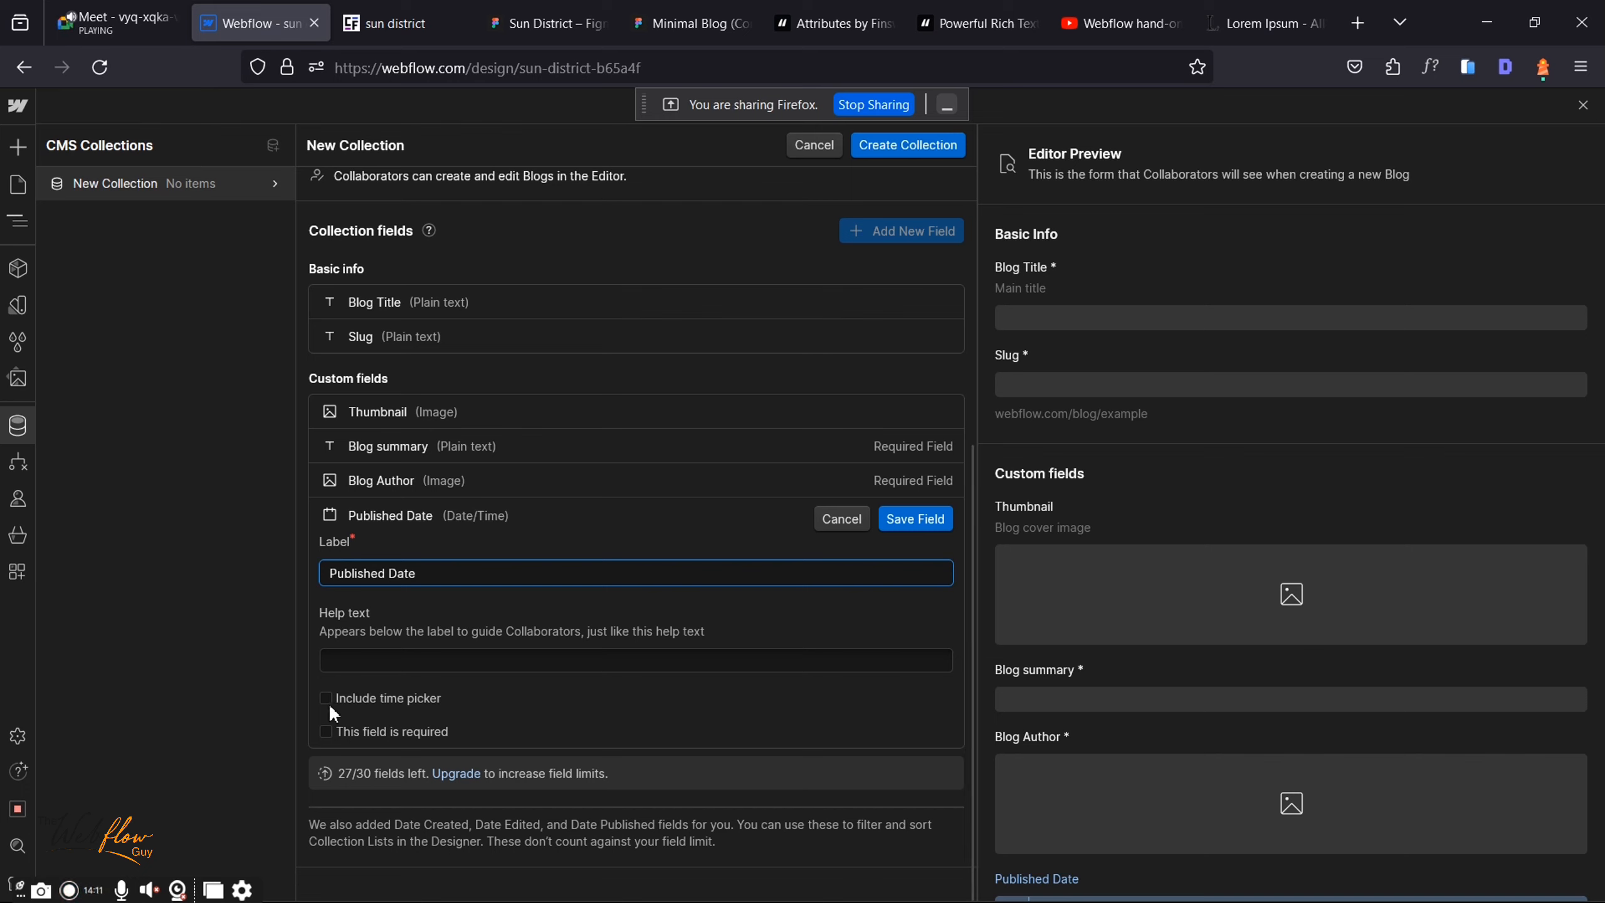
{"action": "left_click", "coordinate": [423, 700]}
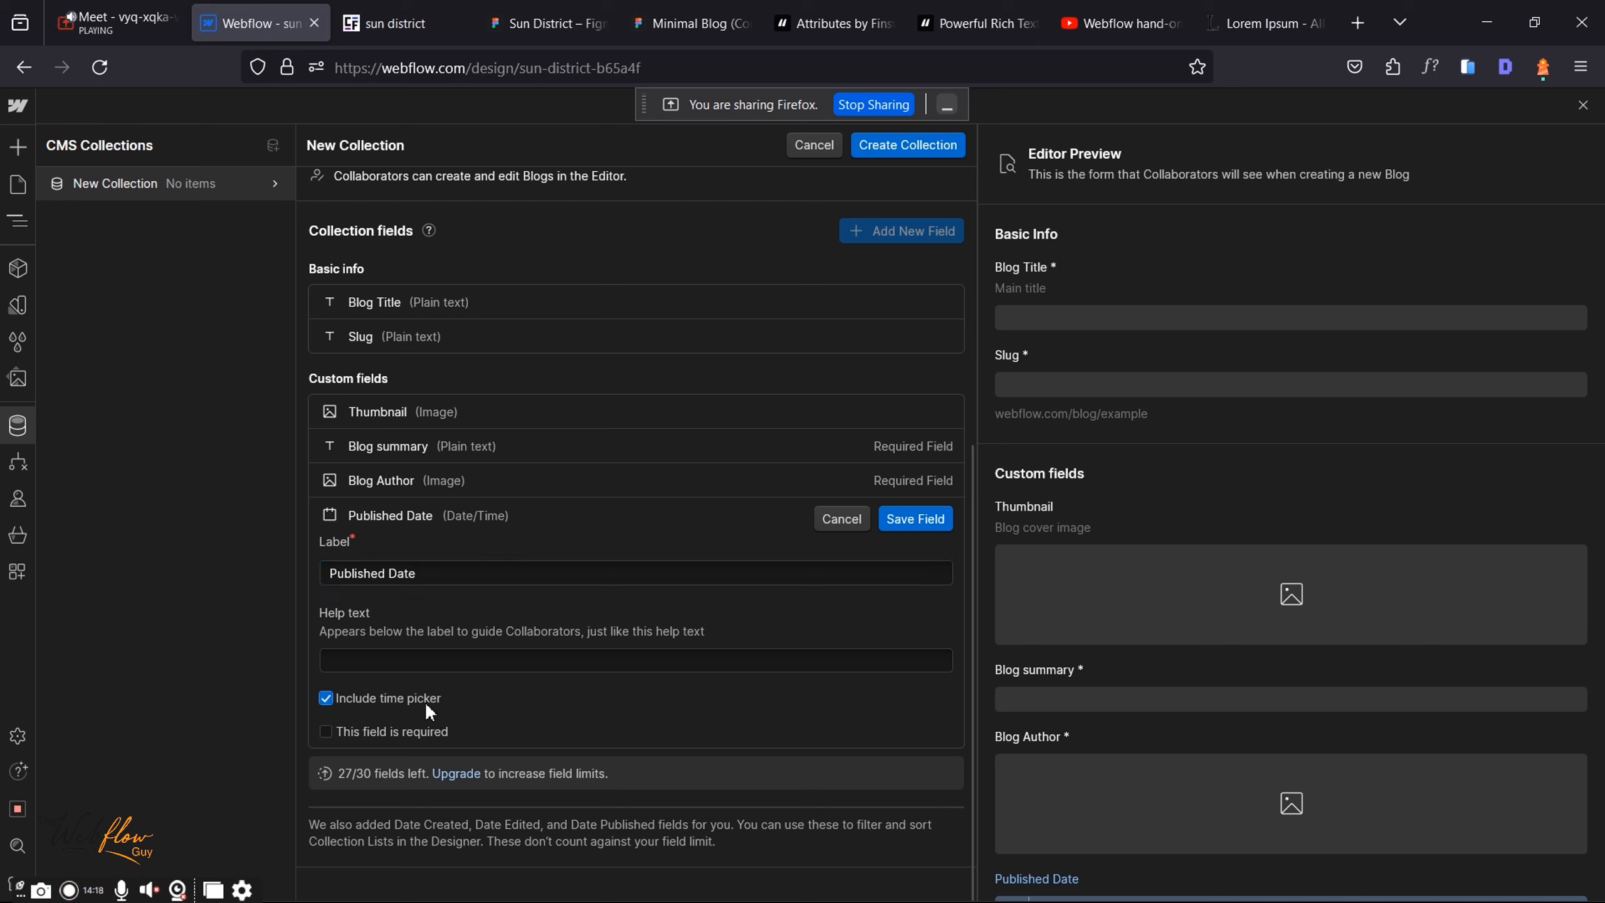
{"action": "left_click", "coordinate": [339, 697]}
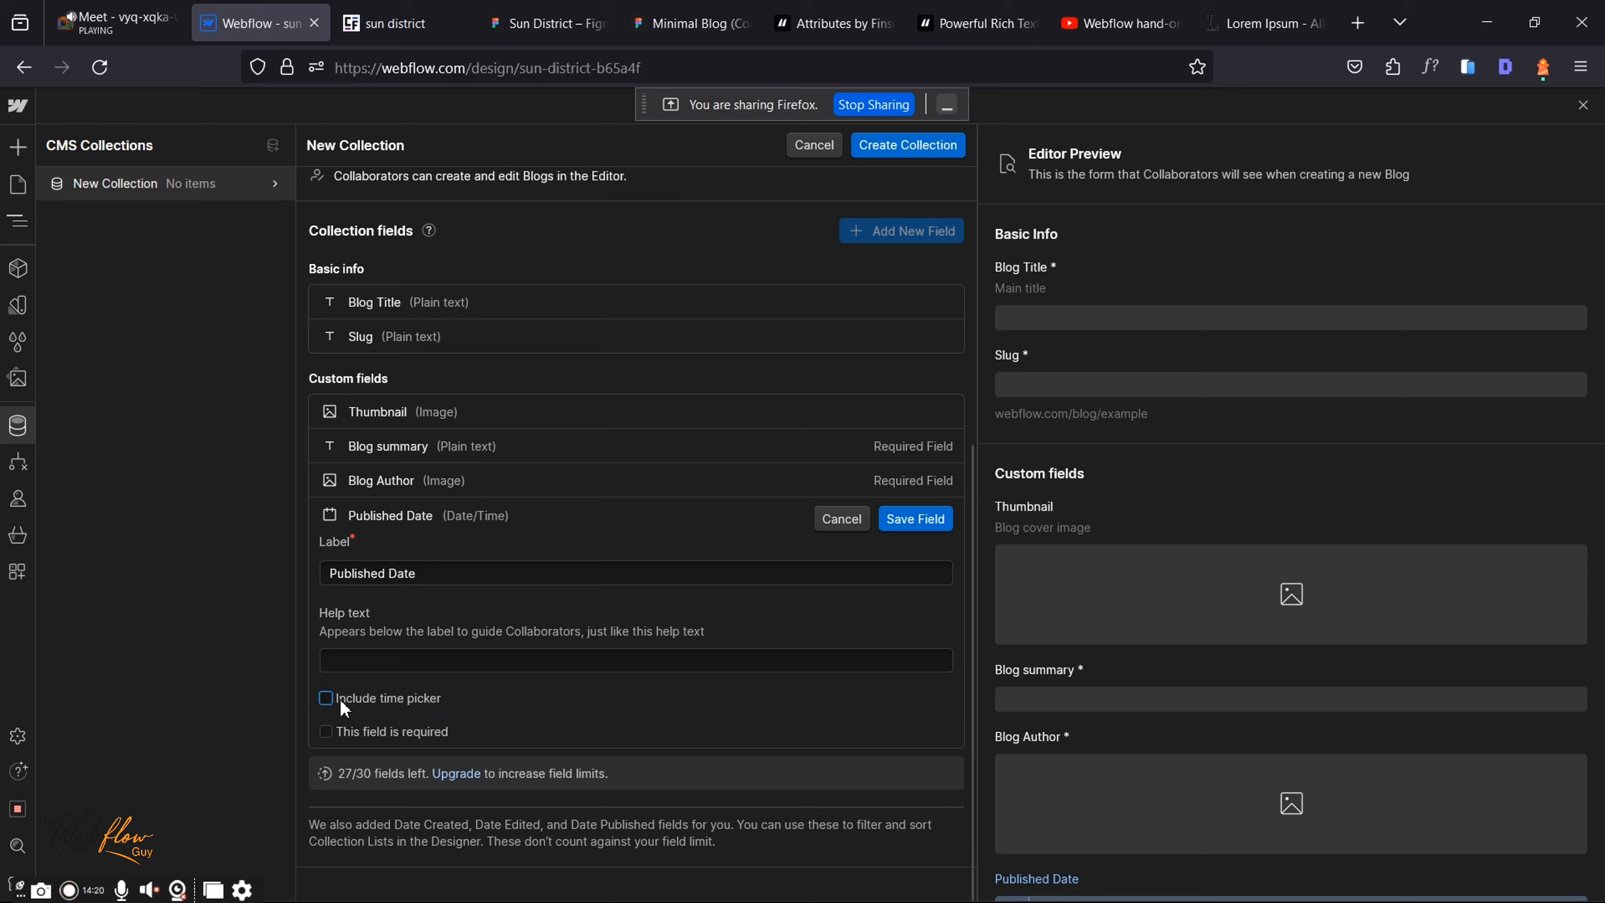
{"action": "left_click", "coordinate": [926, 529]}
{"action": "left_click", "coordinate": [502, 11]}
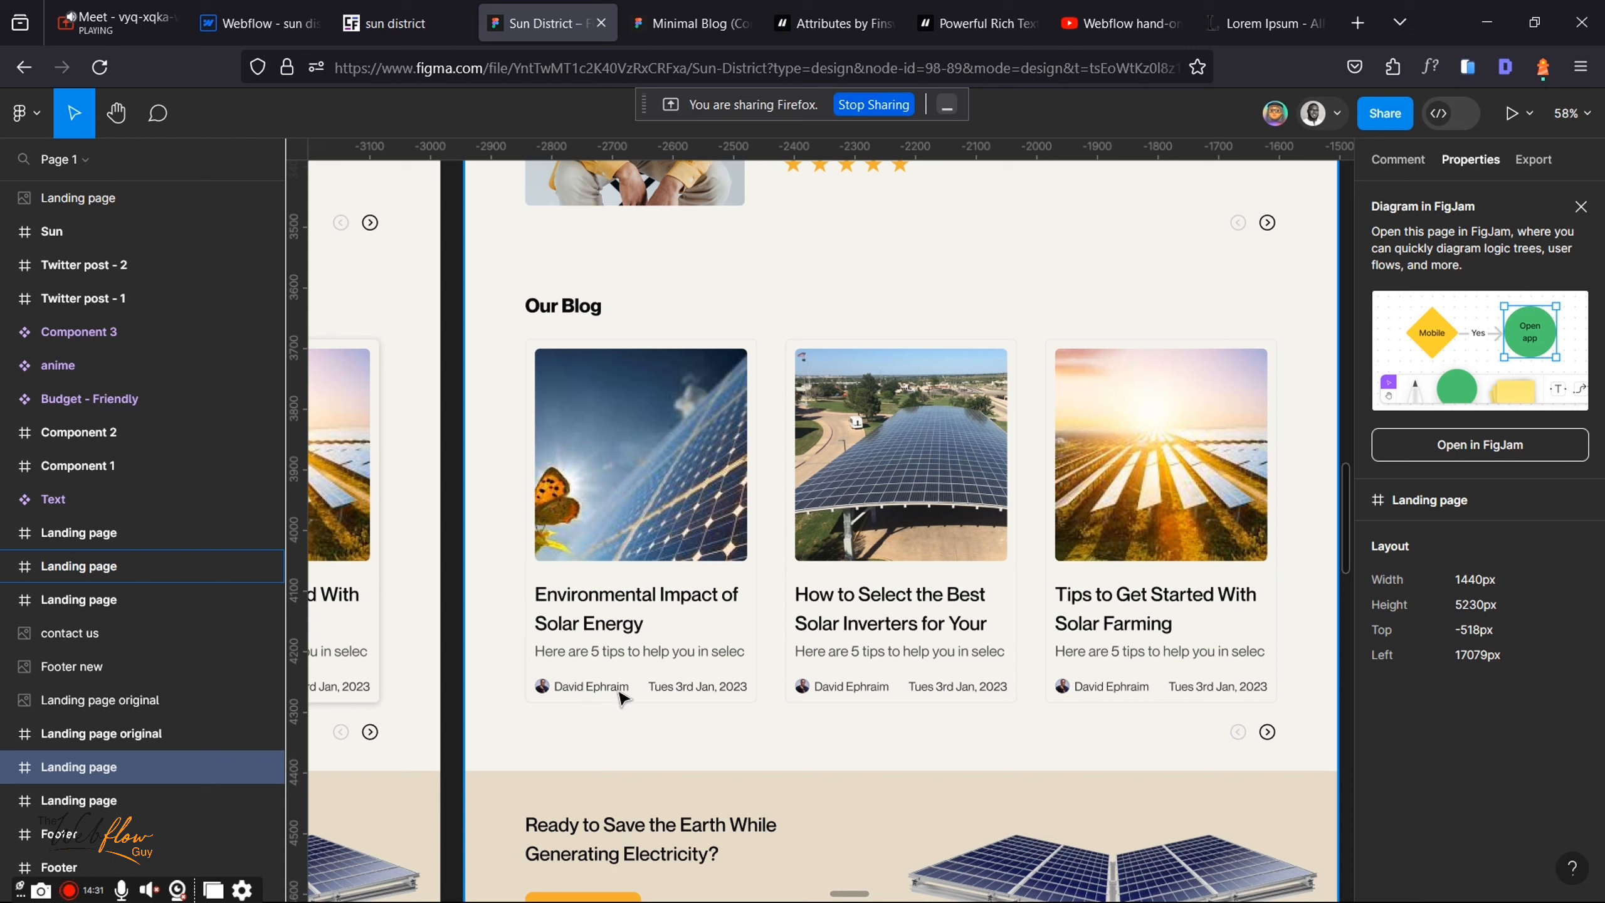
Step: Check the Google Meet call, then go back to the Webflow collection form
{"action": "left_click", "coordinate": [157, 9]}
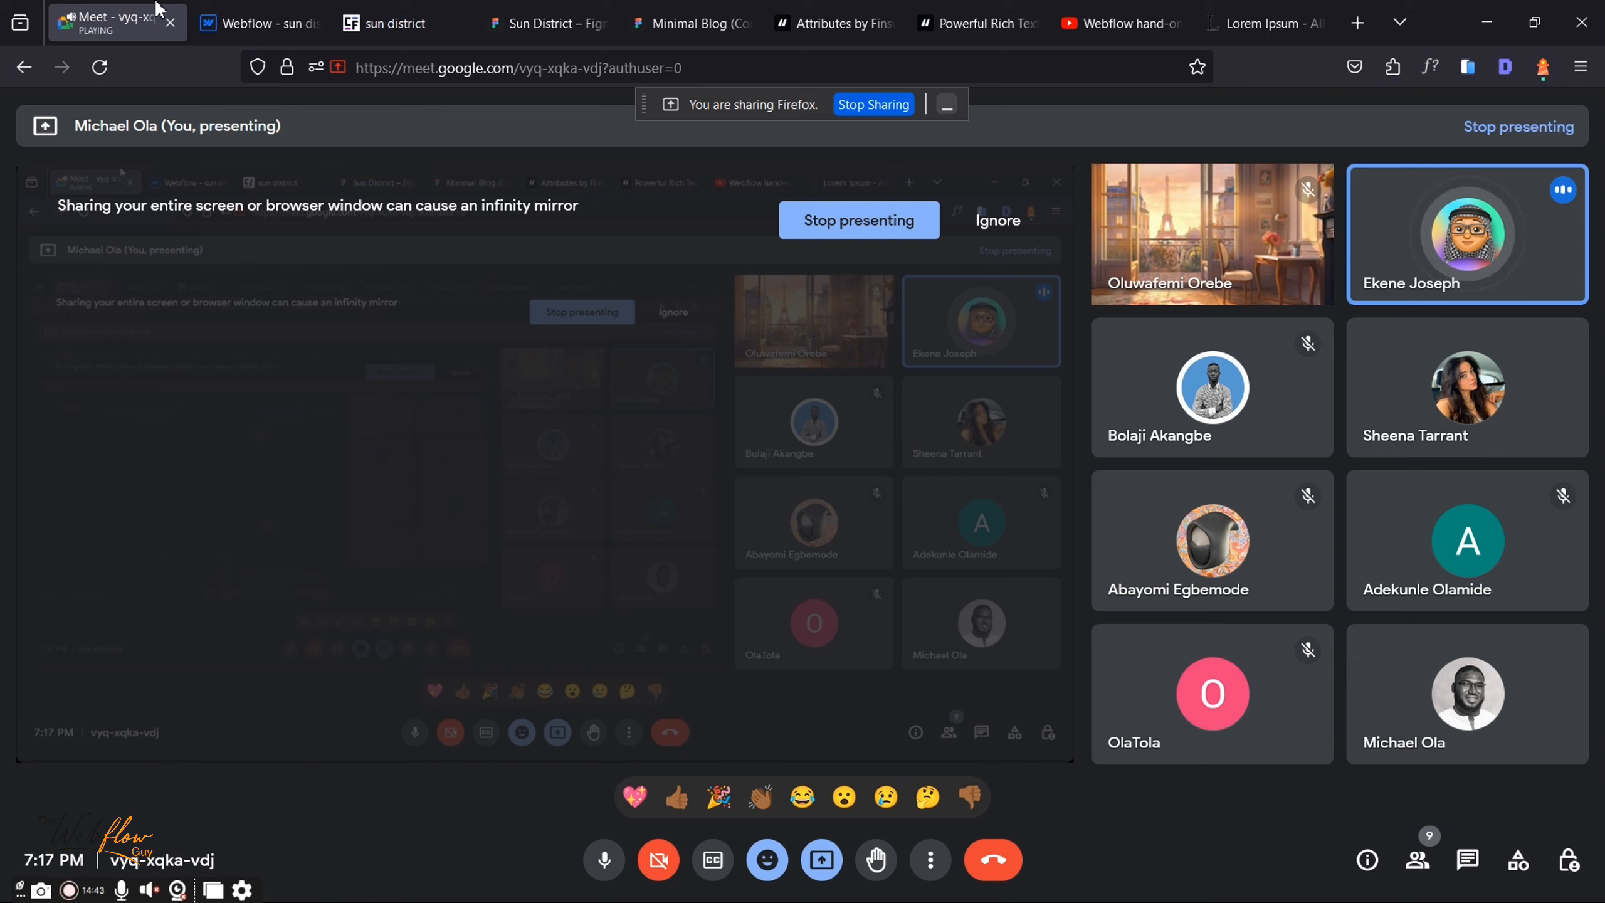
{"action": "left_click", "coordinate": [256, 23]}
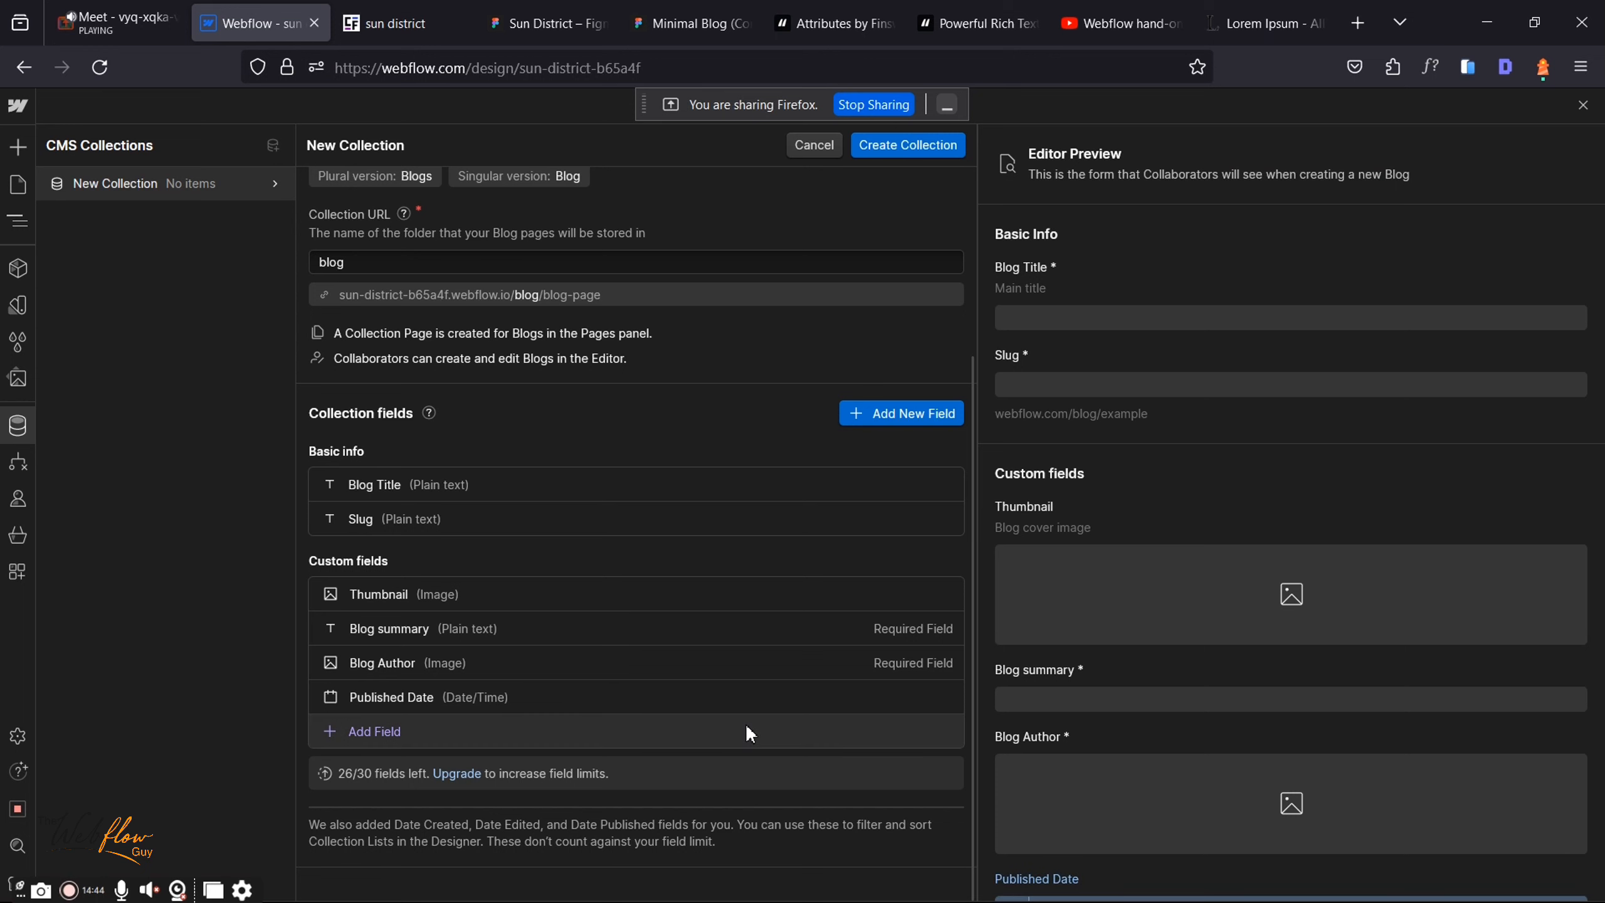
Step: Reopen the Published Date field, tick 'This field is required', and save it
{"action": "left_click", "coordinate": [542, 733]}
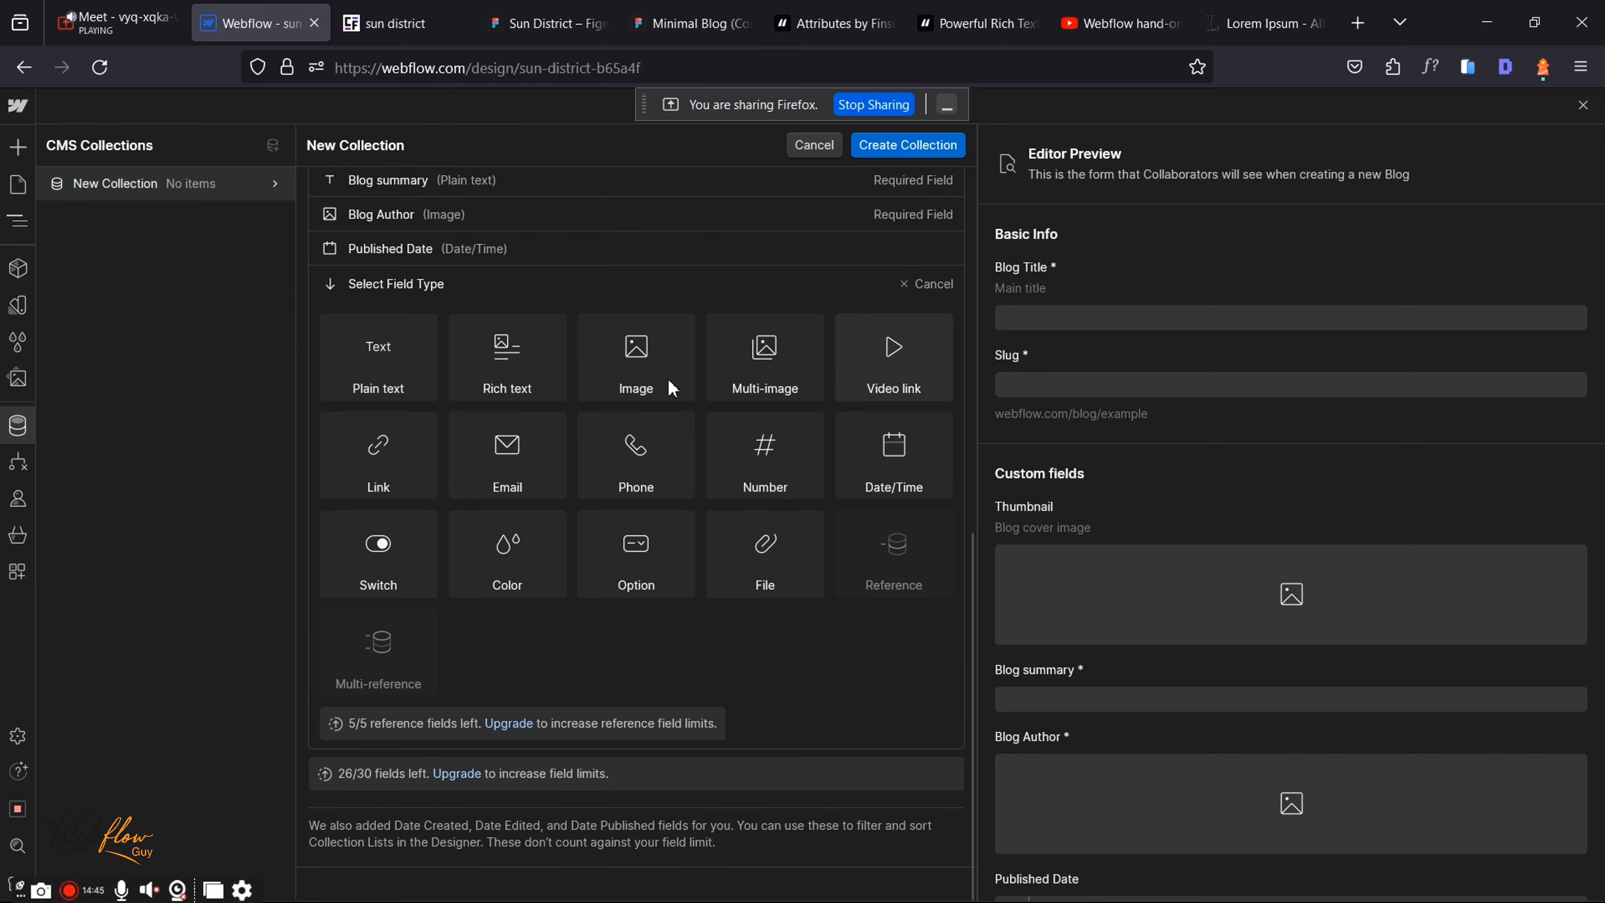
{"action": "left_click", "coordinate": [927, 284]}
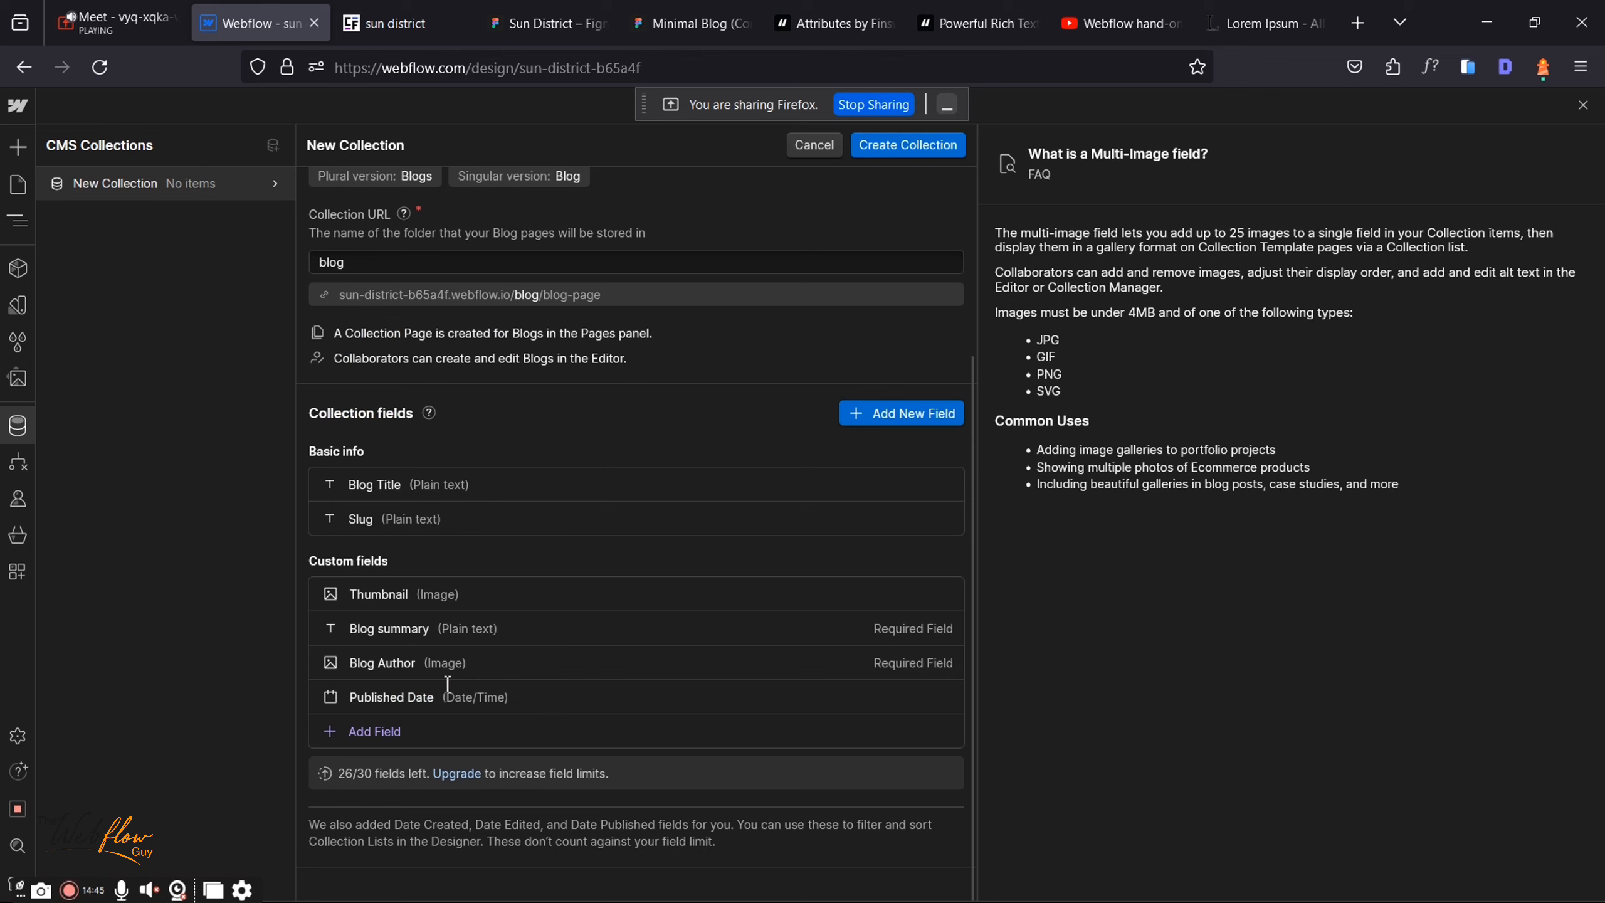
{"action": "left_click", "coordinate": [389, 728]}
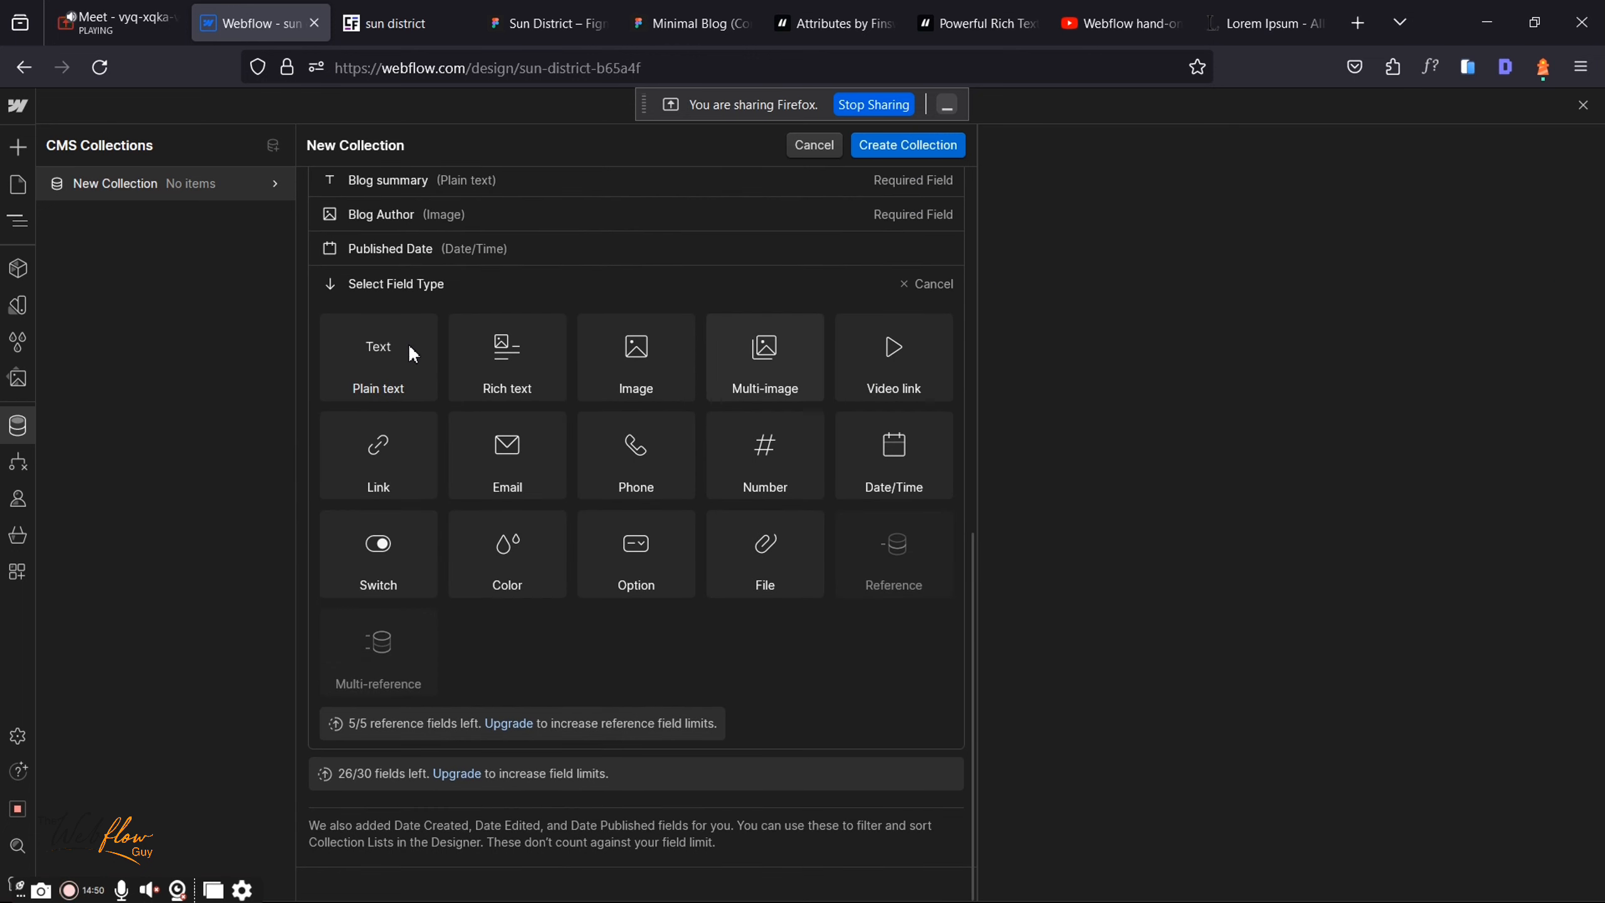
{"action": "mouse_move", "coordinate": [409, 344]}
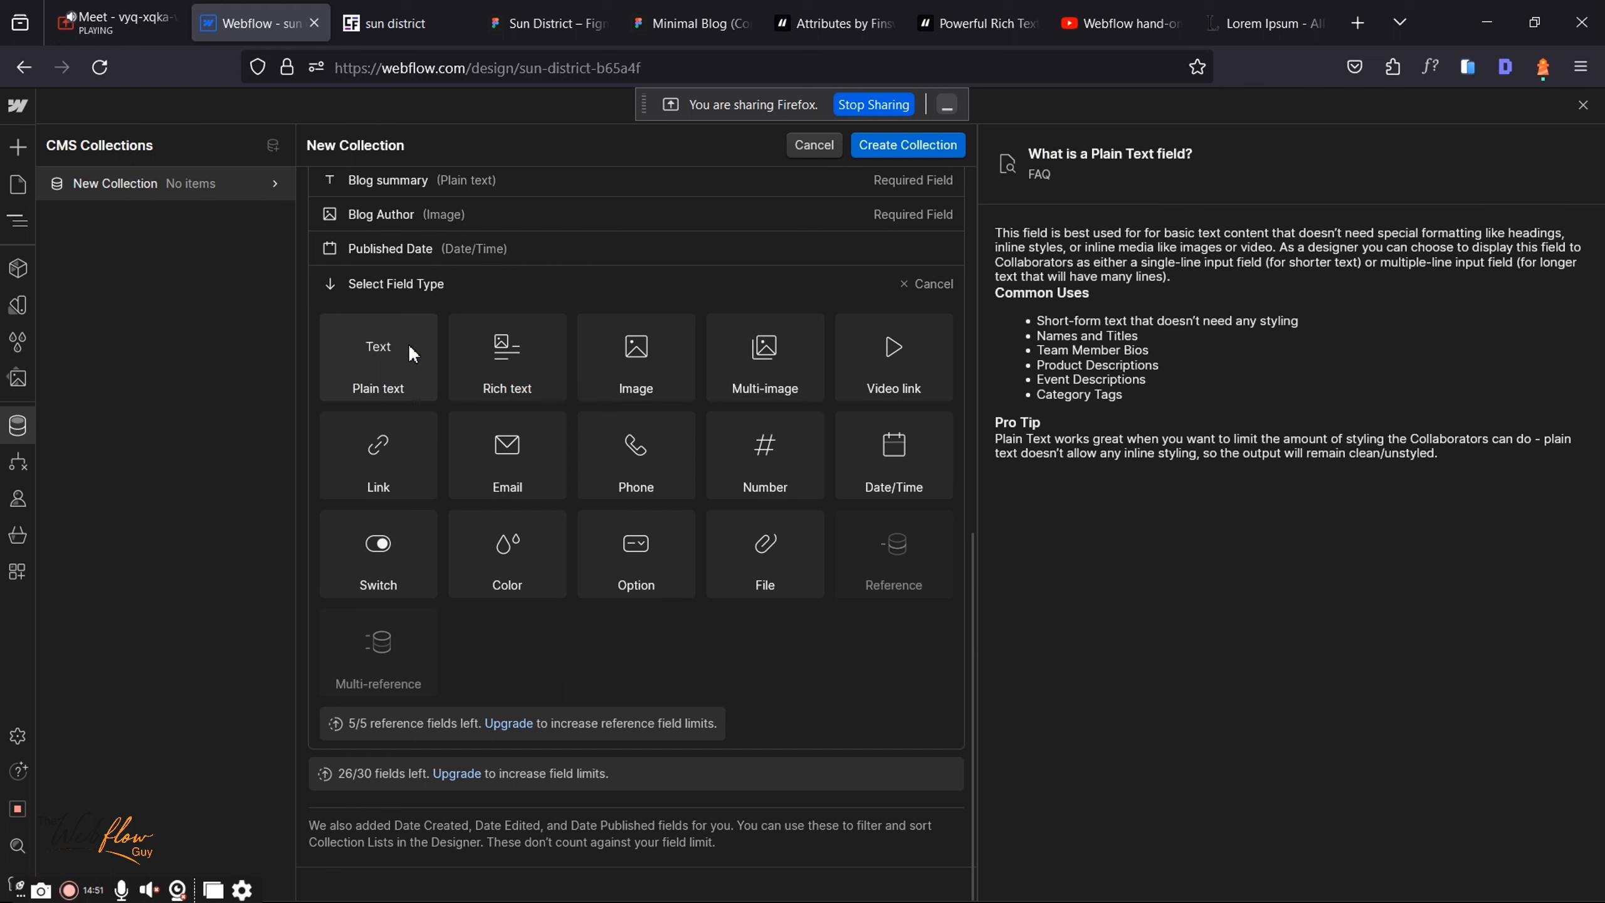
{"action": "left_click", "coordinate": [560, 255]}
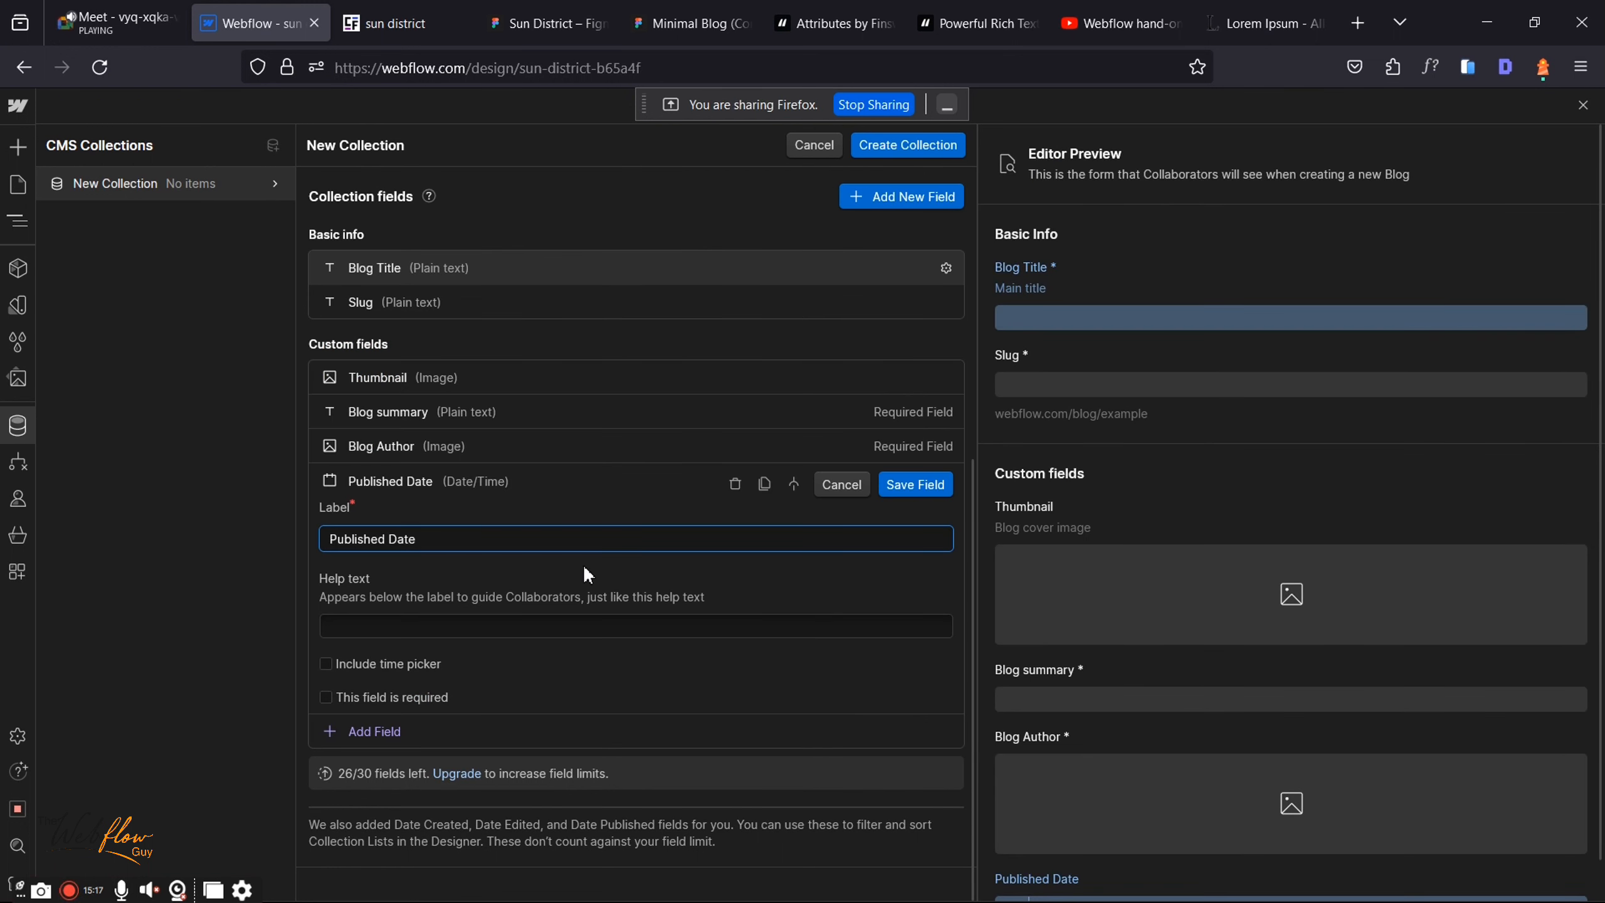
{"action": "left_click", "coordinate": [332, 693]}
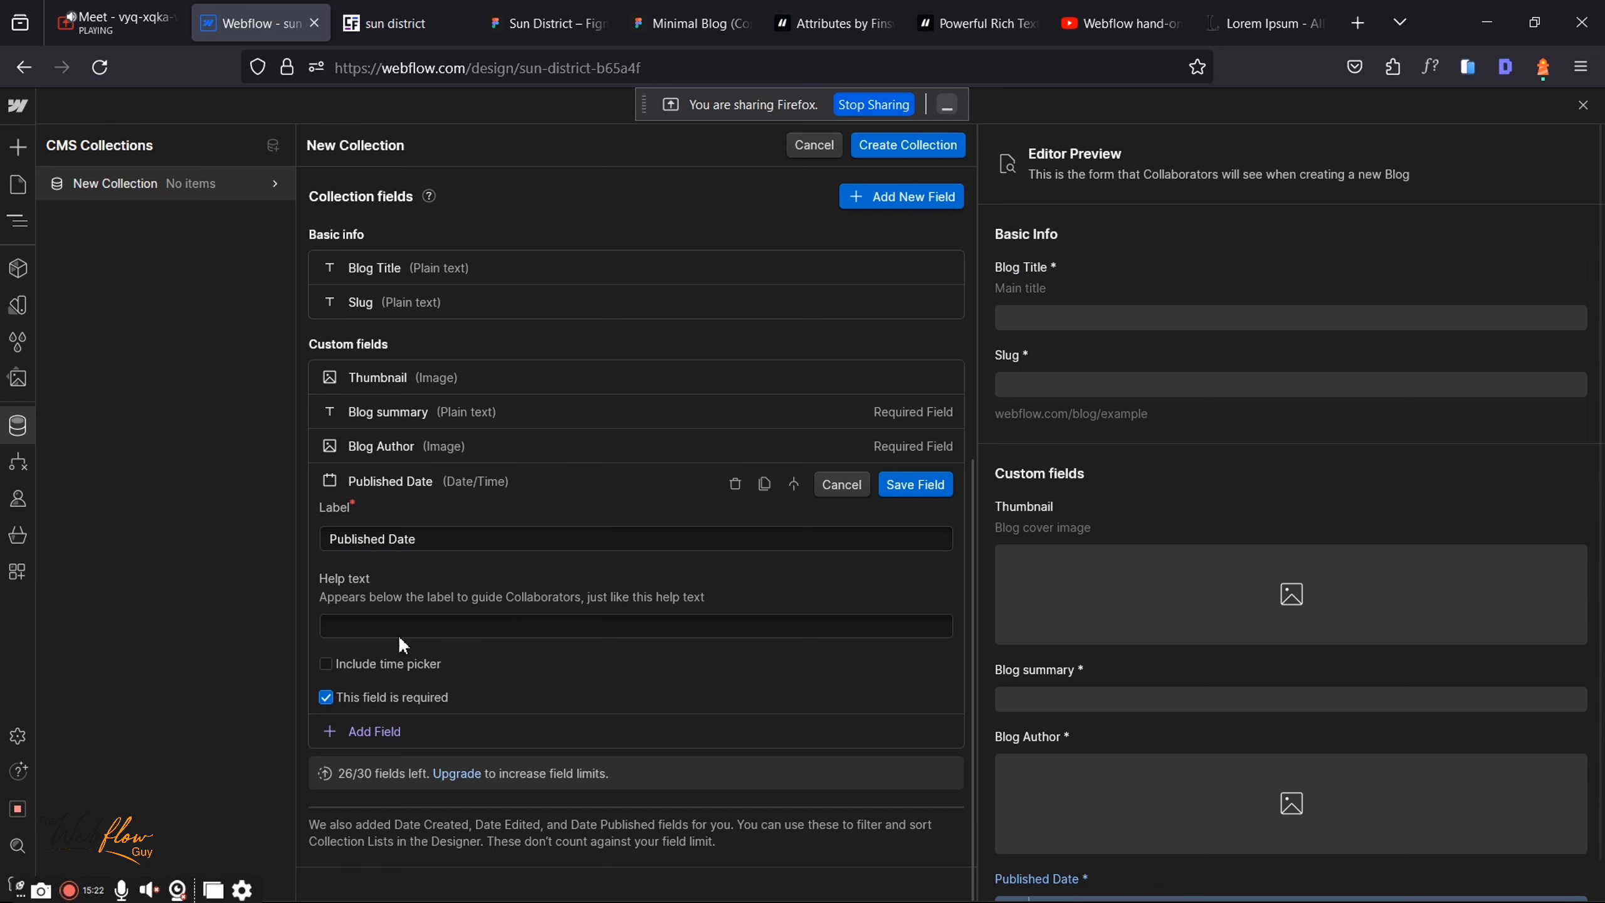
{"action": "left_click", "coordinate": [900, 487]}
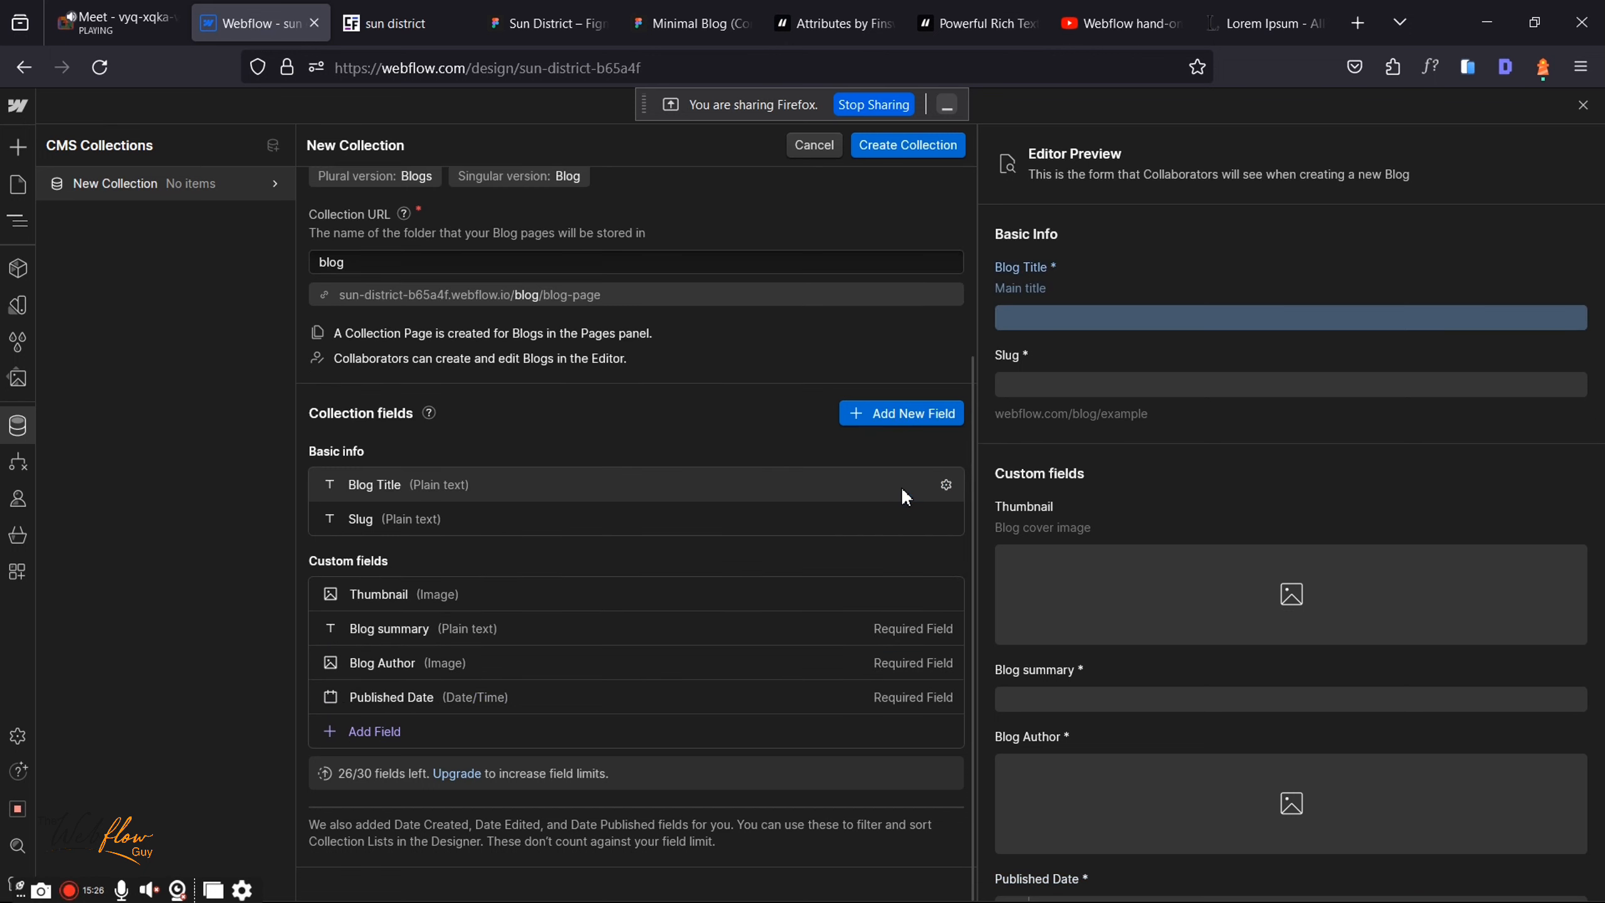
Step: Add a plain-text field labelled "Author's Name" and save it
{"action": "left_click", "coordinate": [378, 724]}
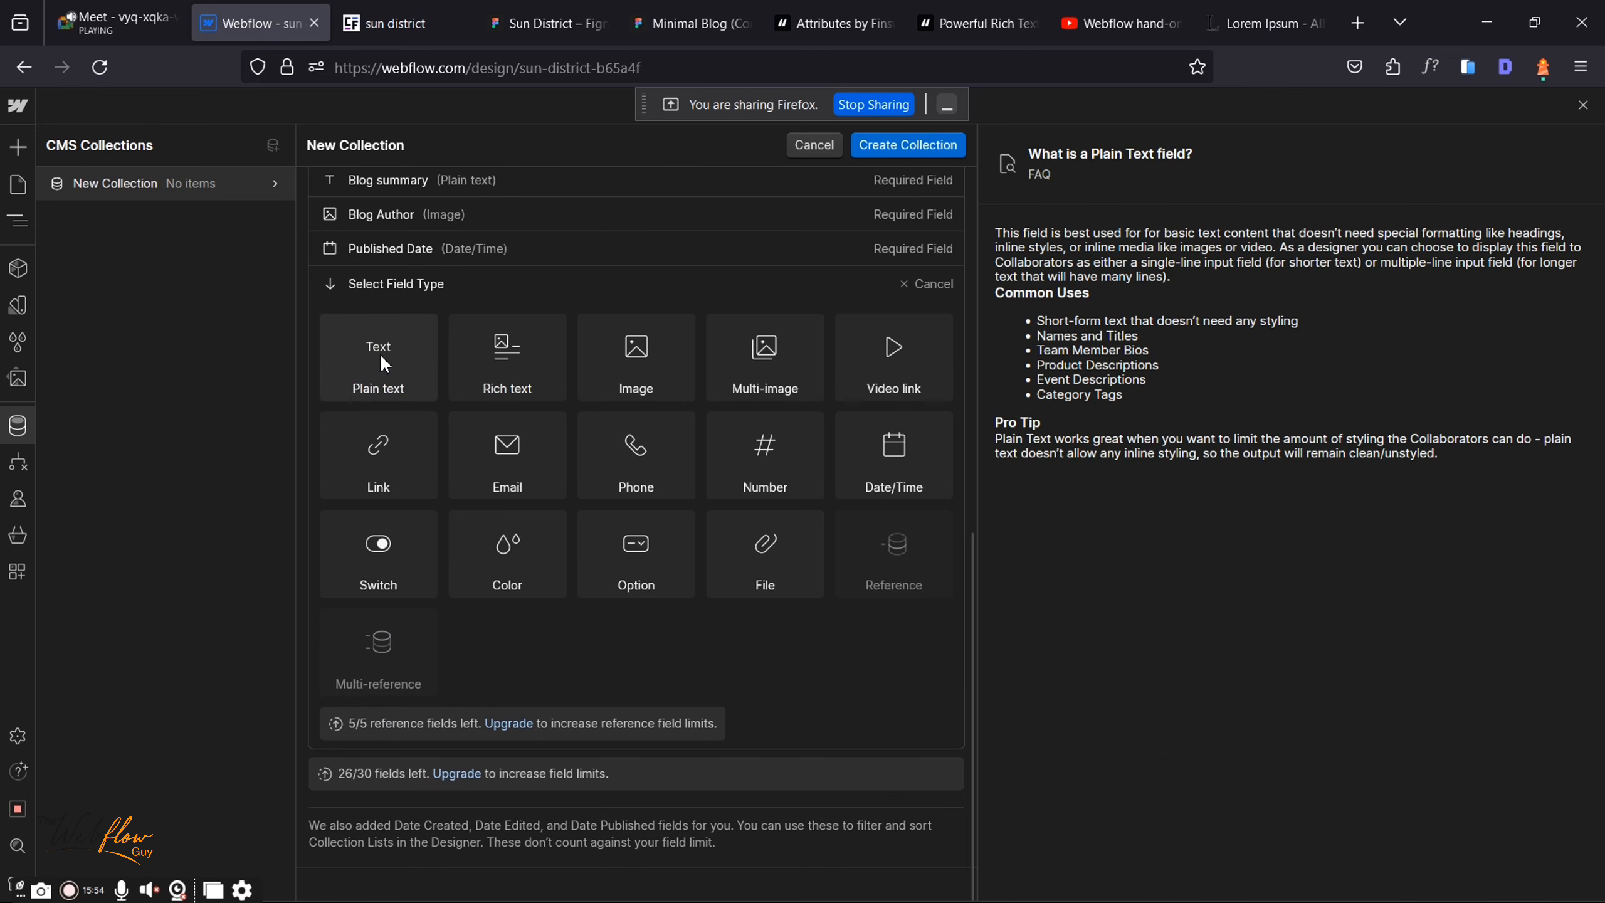
{"action": "left_click", "coordinate": [378, 354]}
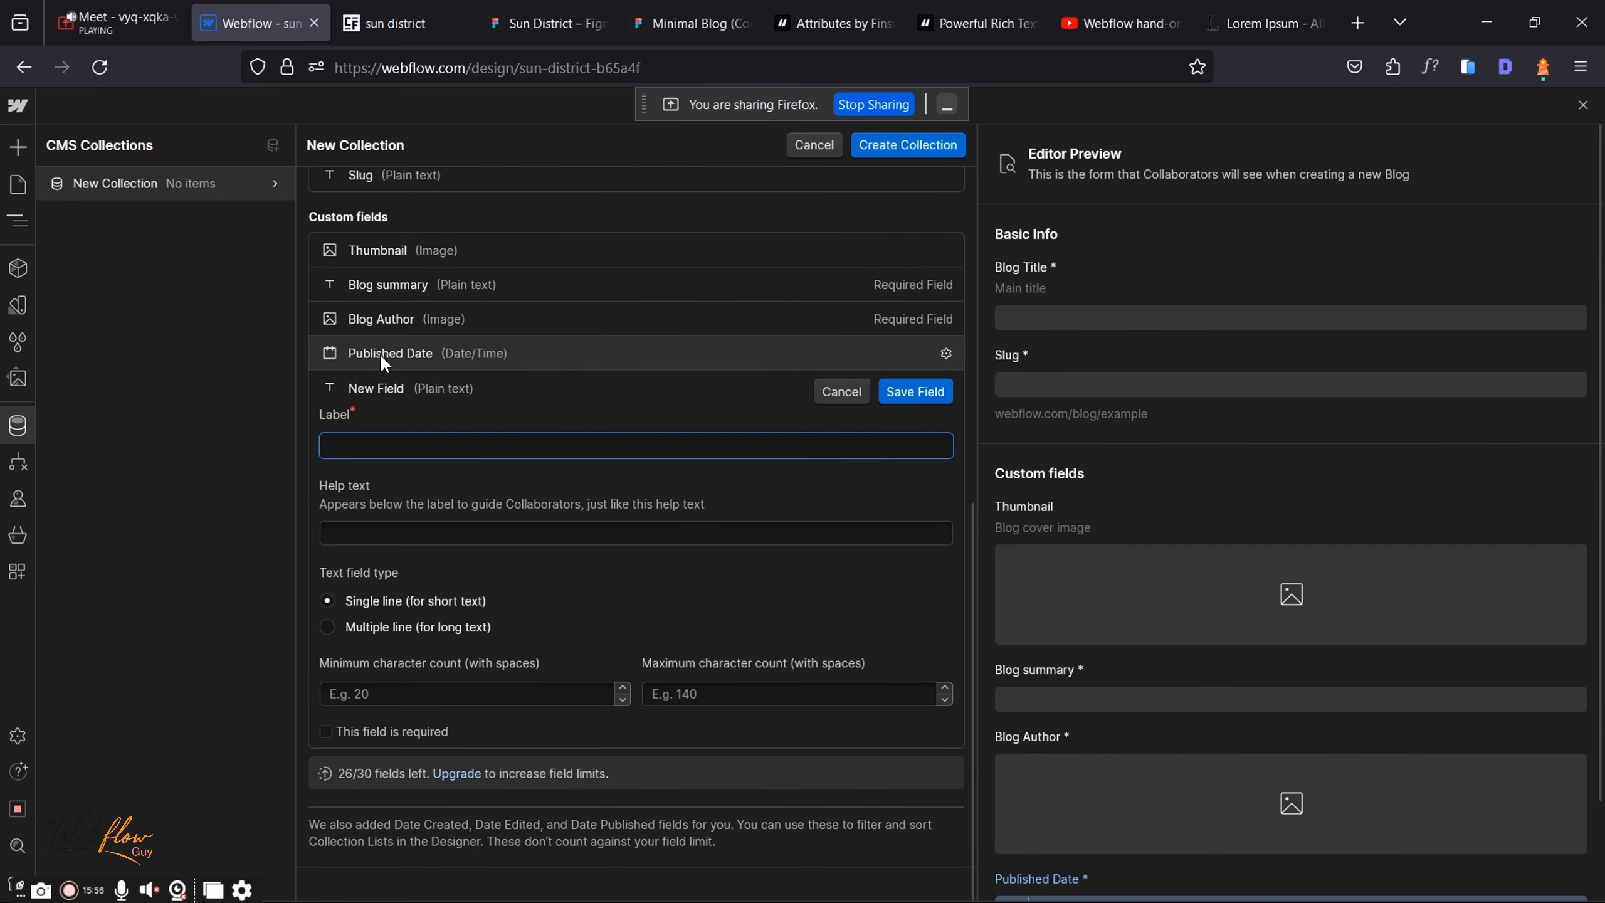
{"action": "type", "text": "Author's name"}
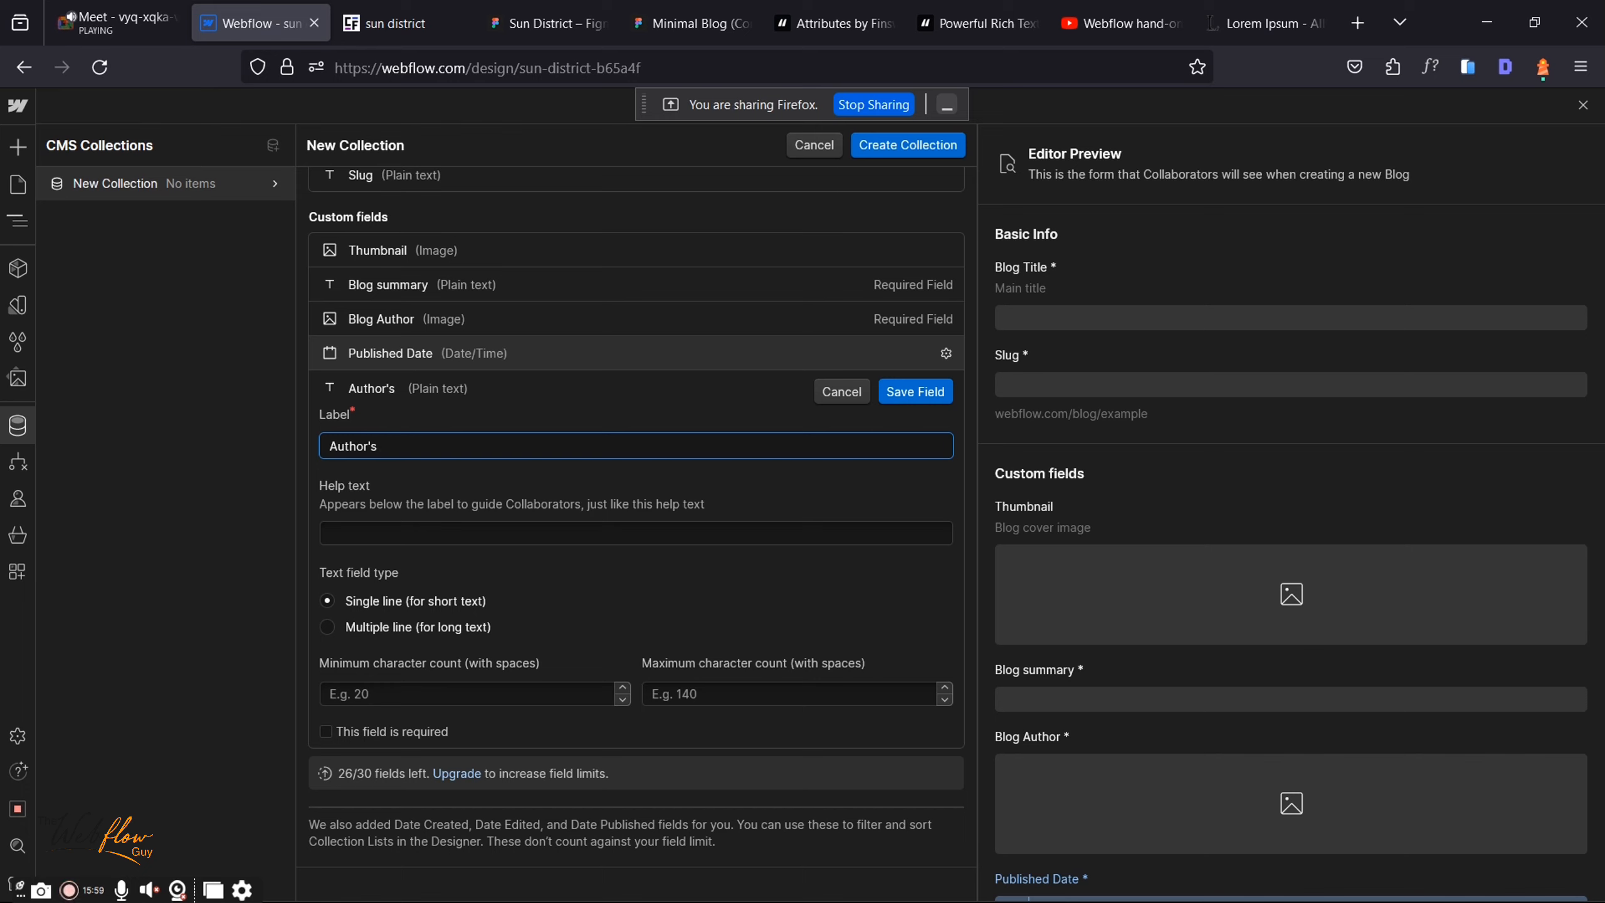
{"action": "left_click", "coordinate": [391, 446]}
{"action": "key", "text": "BackSpace"}
{"action": "type", "text": "Name"}
{"action": "left_click", "coordinate": [908, 386]}
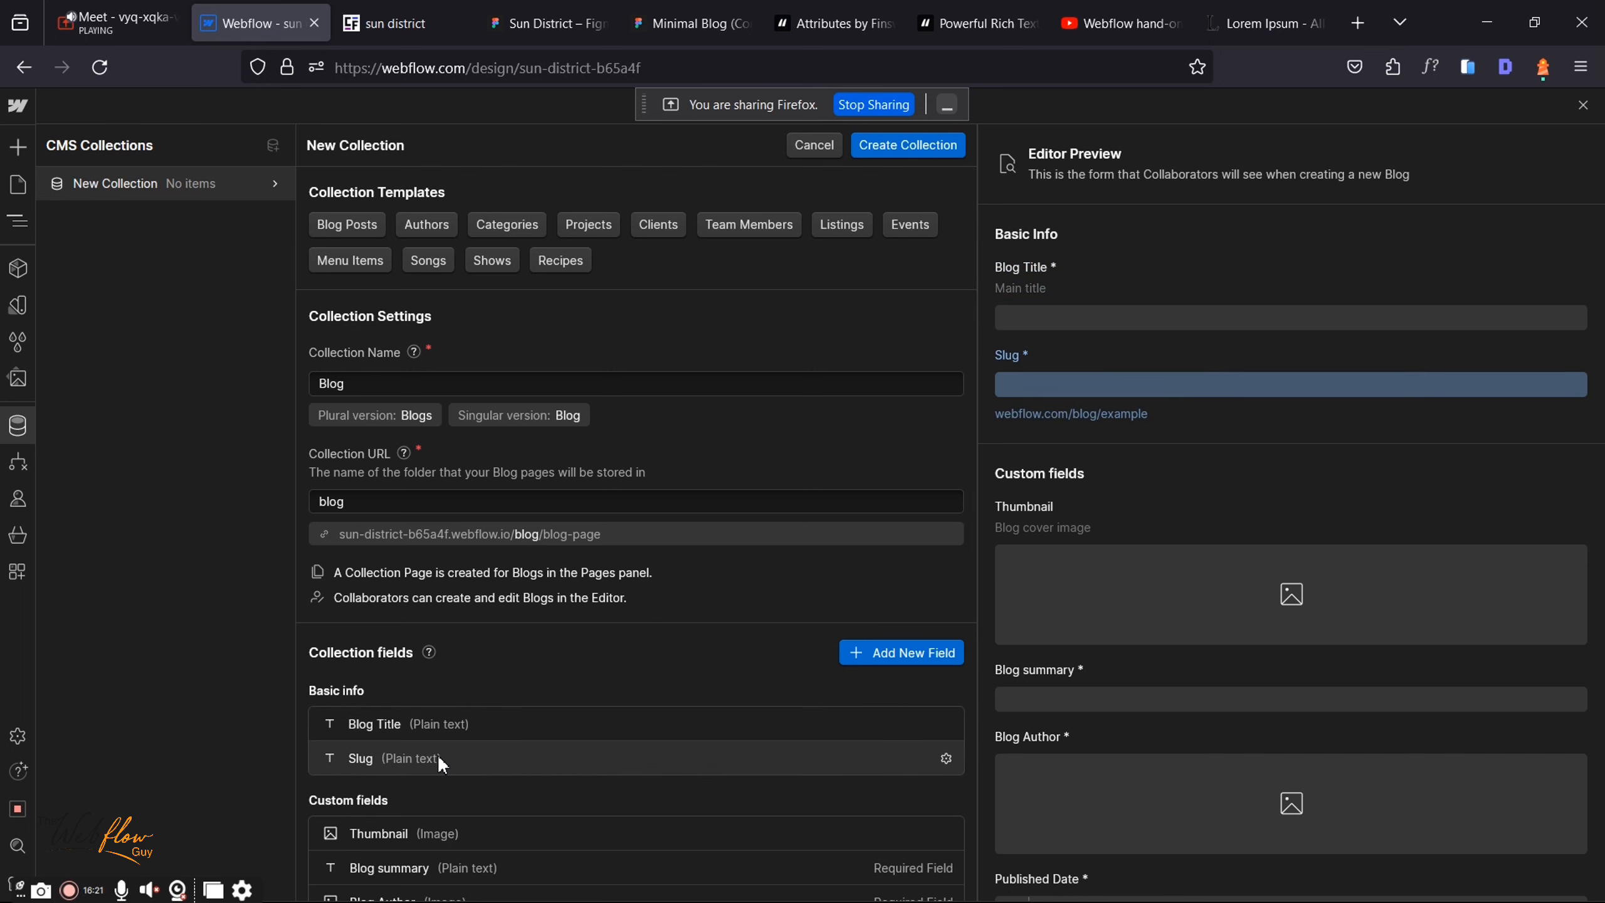
Step: Reopen the Author's Name field and mark it required
{"action": "scroll", "coordinate": [437, 754], "scroll_direction": "down", "scroll_amount": 3}
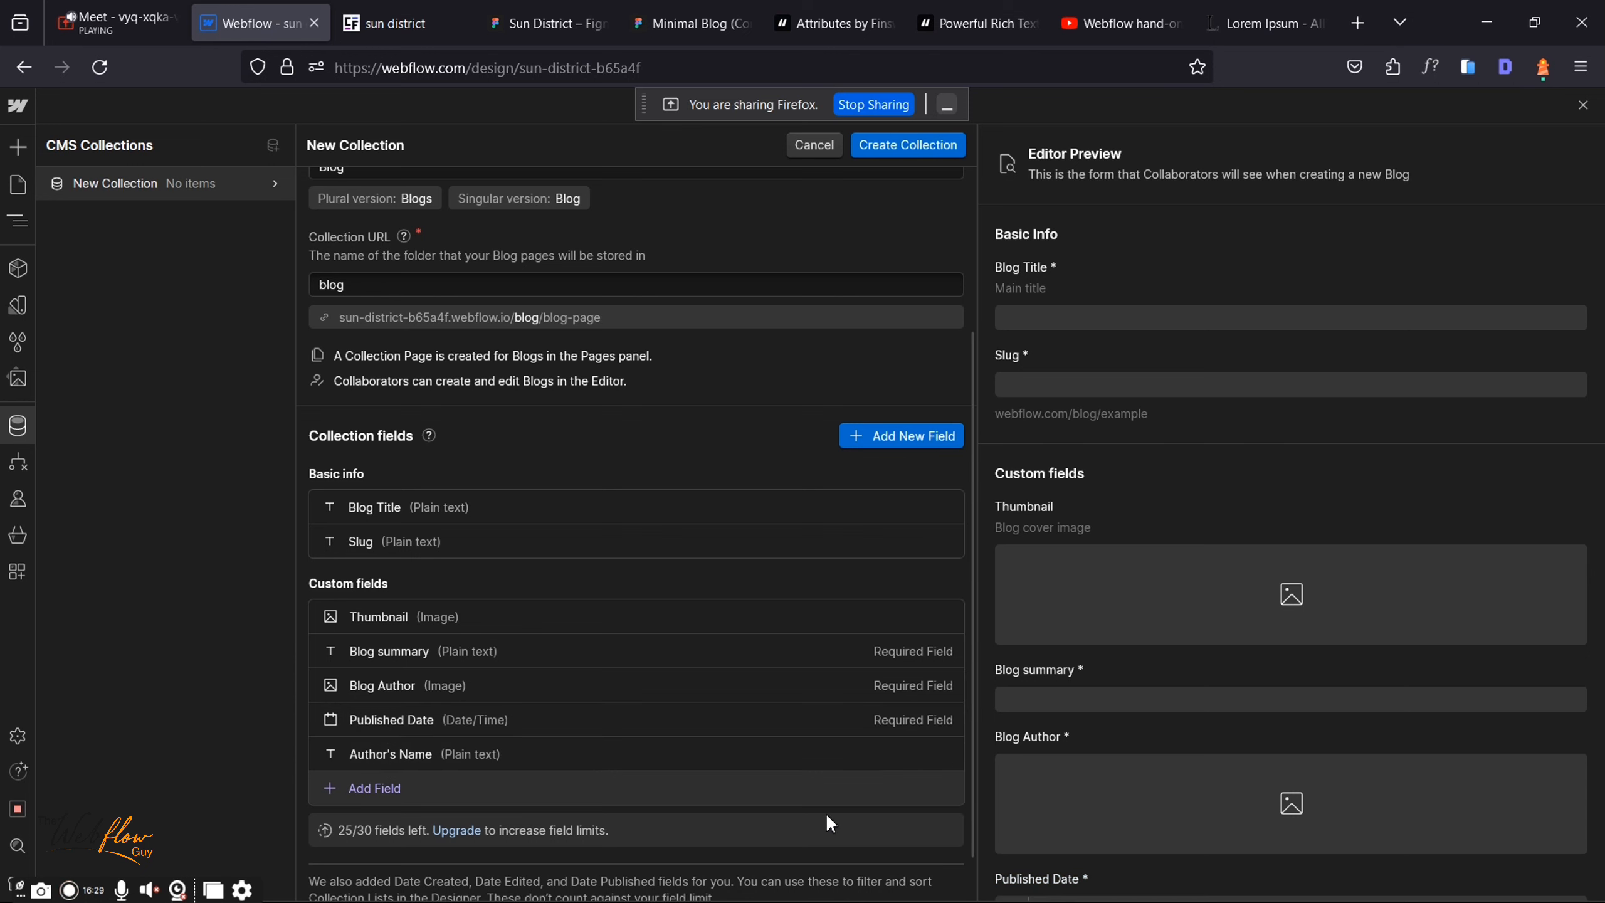
{"action": "left_click", "coordinate": [946, 753]}
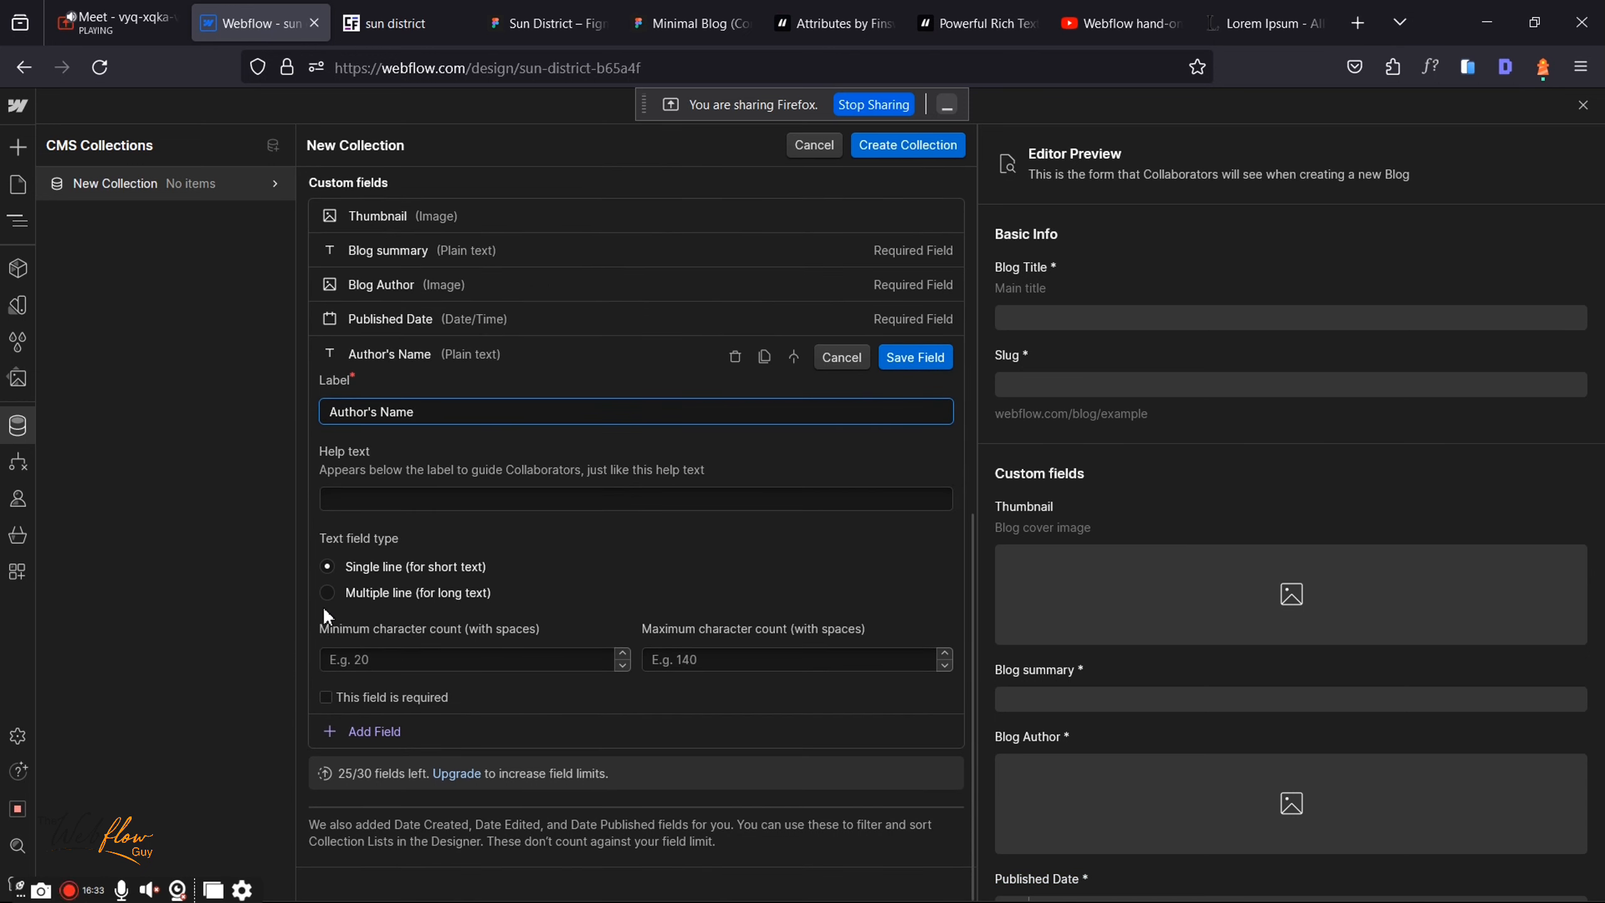
{"action": "left_click", "coordinate": [326, 697]}
{"action": "left_click", "coordinate": [909, 364]}
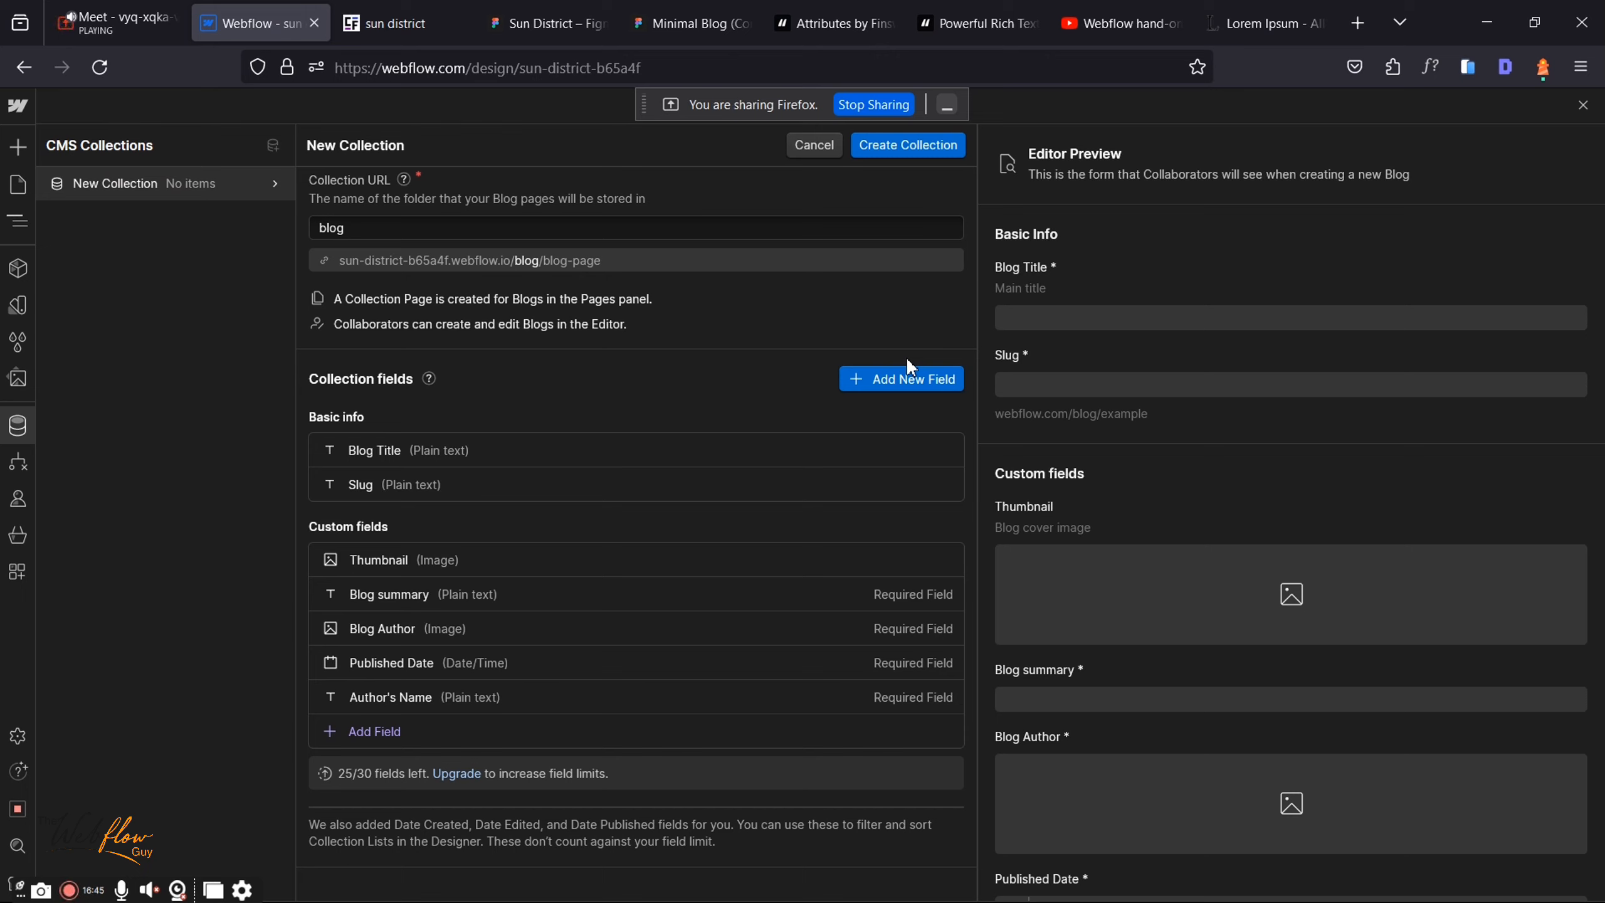
Step: Open the Prolific You website (prolificyou.com.au) in a new tab
{"action": "left_click", "coordinate": [1359, 17]}
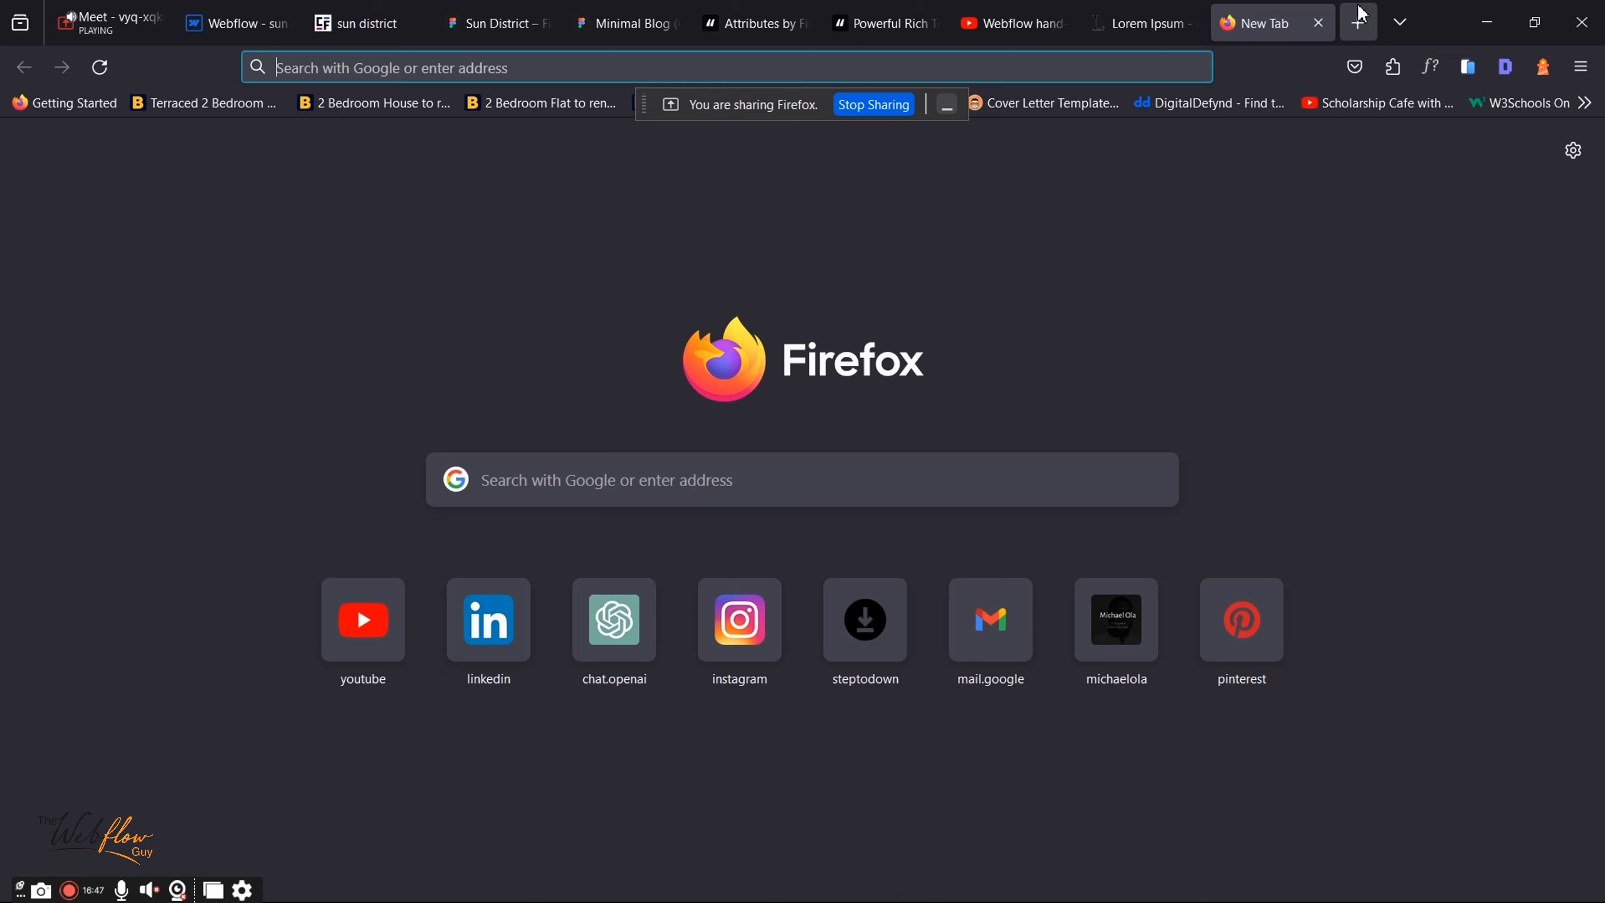
{"action": "type", "text": "fo"}
{"action": "key", "text": "BackSpace"}
{"action": "key", "text": "BackSpace"}
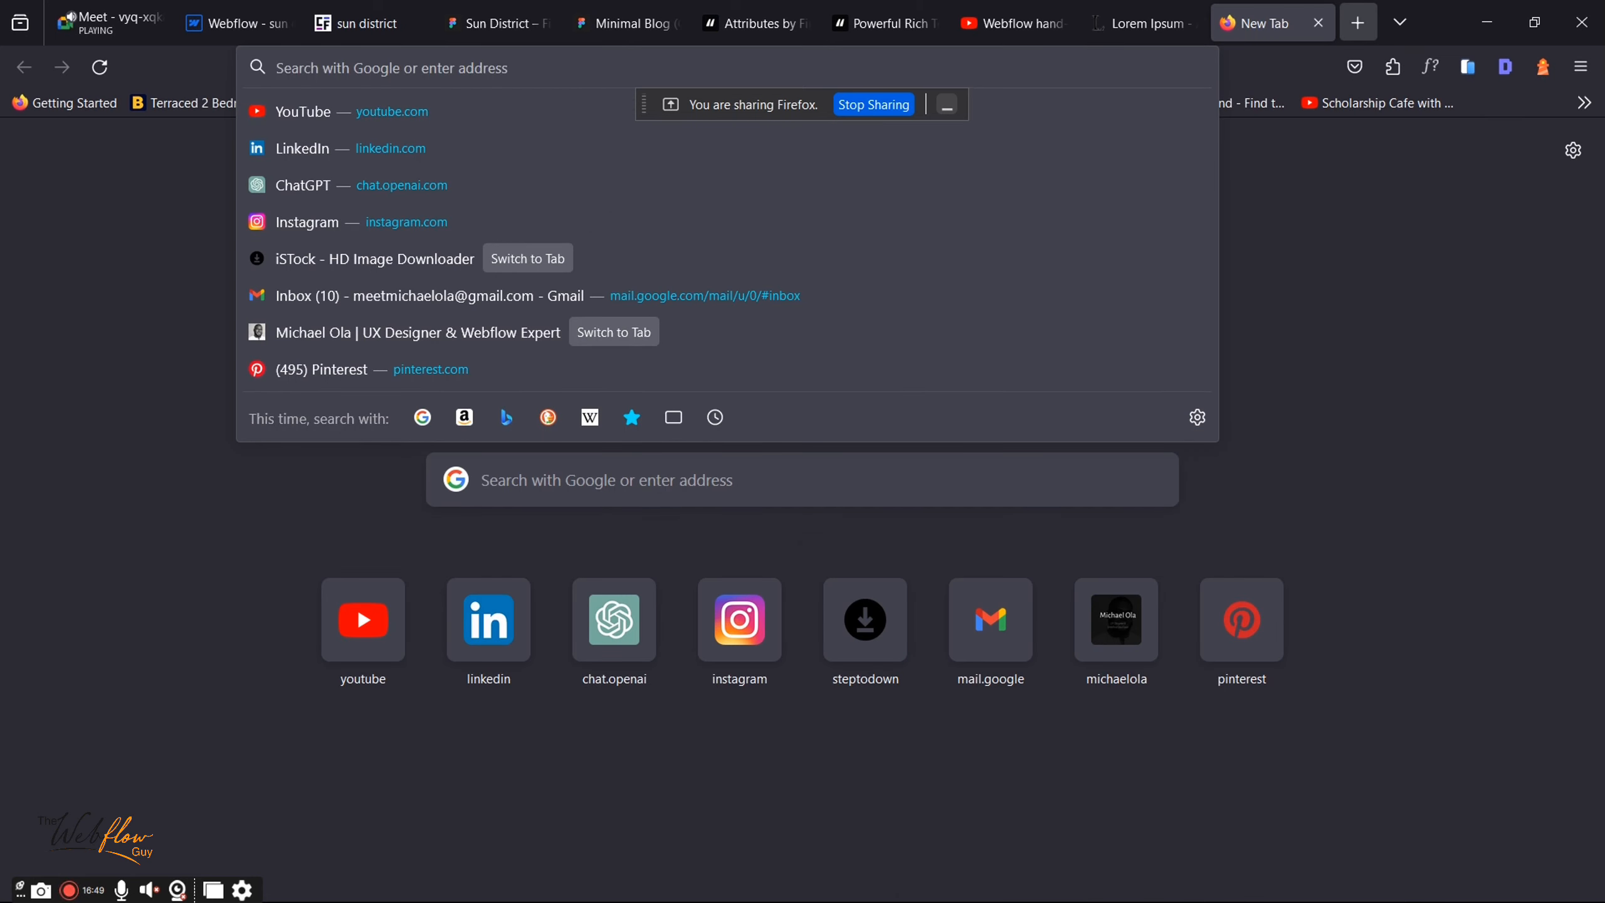
{"action": "type", "text": "pr"}
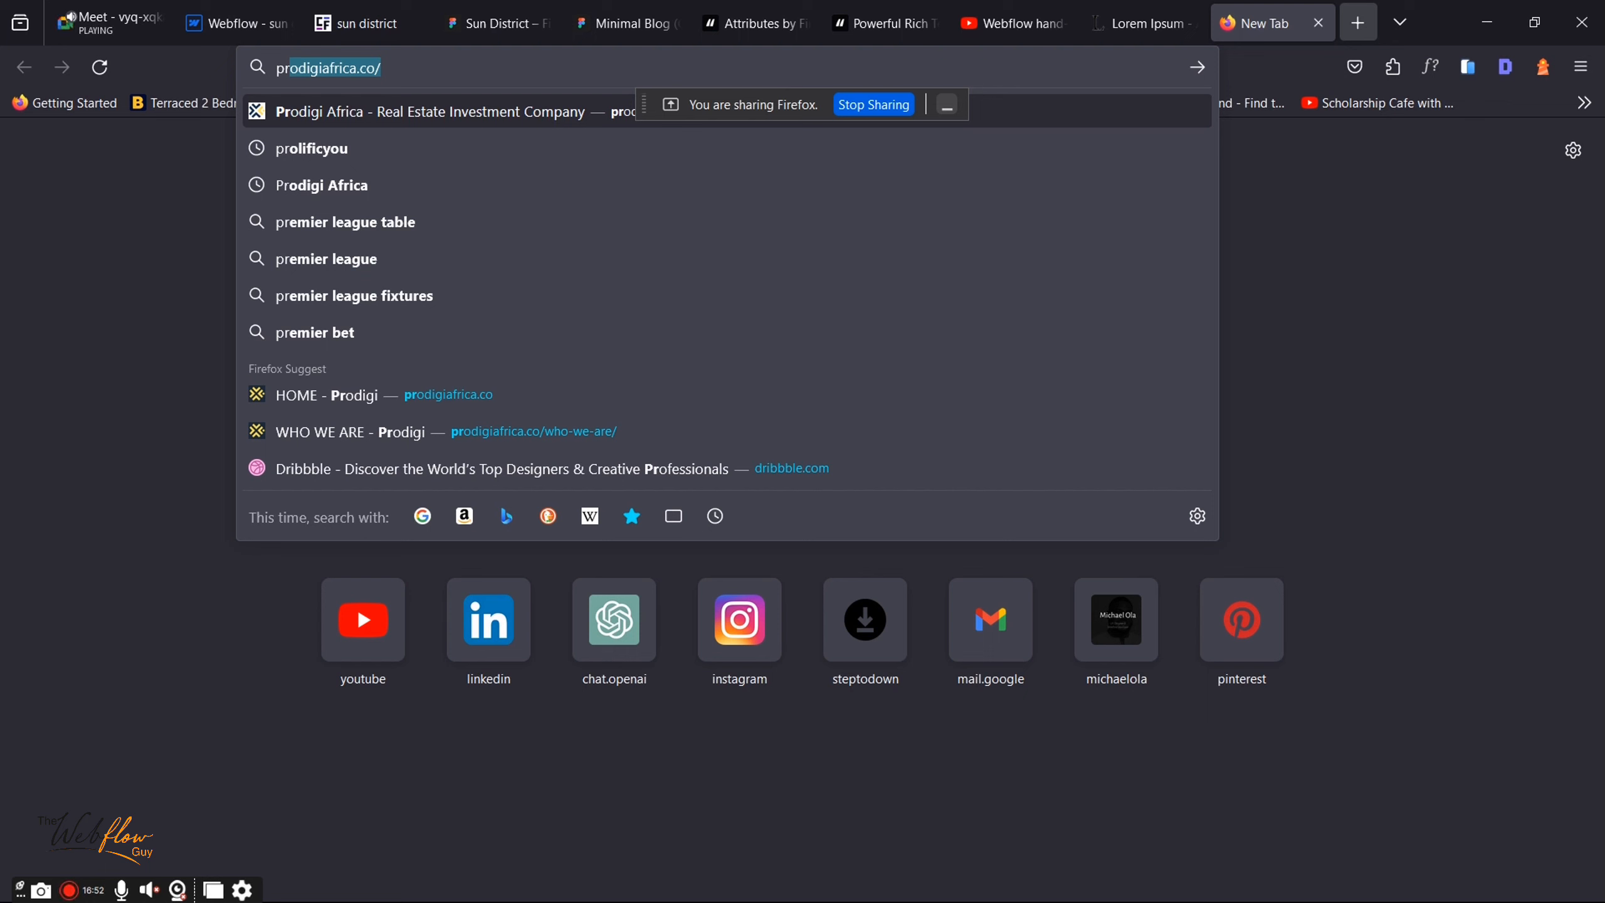
{"action": "key", "text": "BackSpace"}
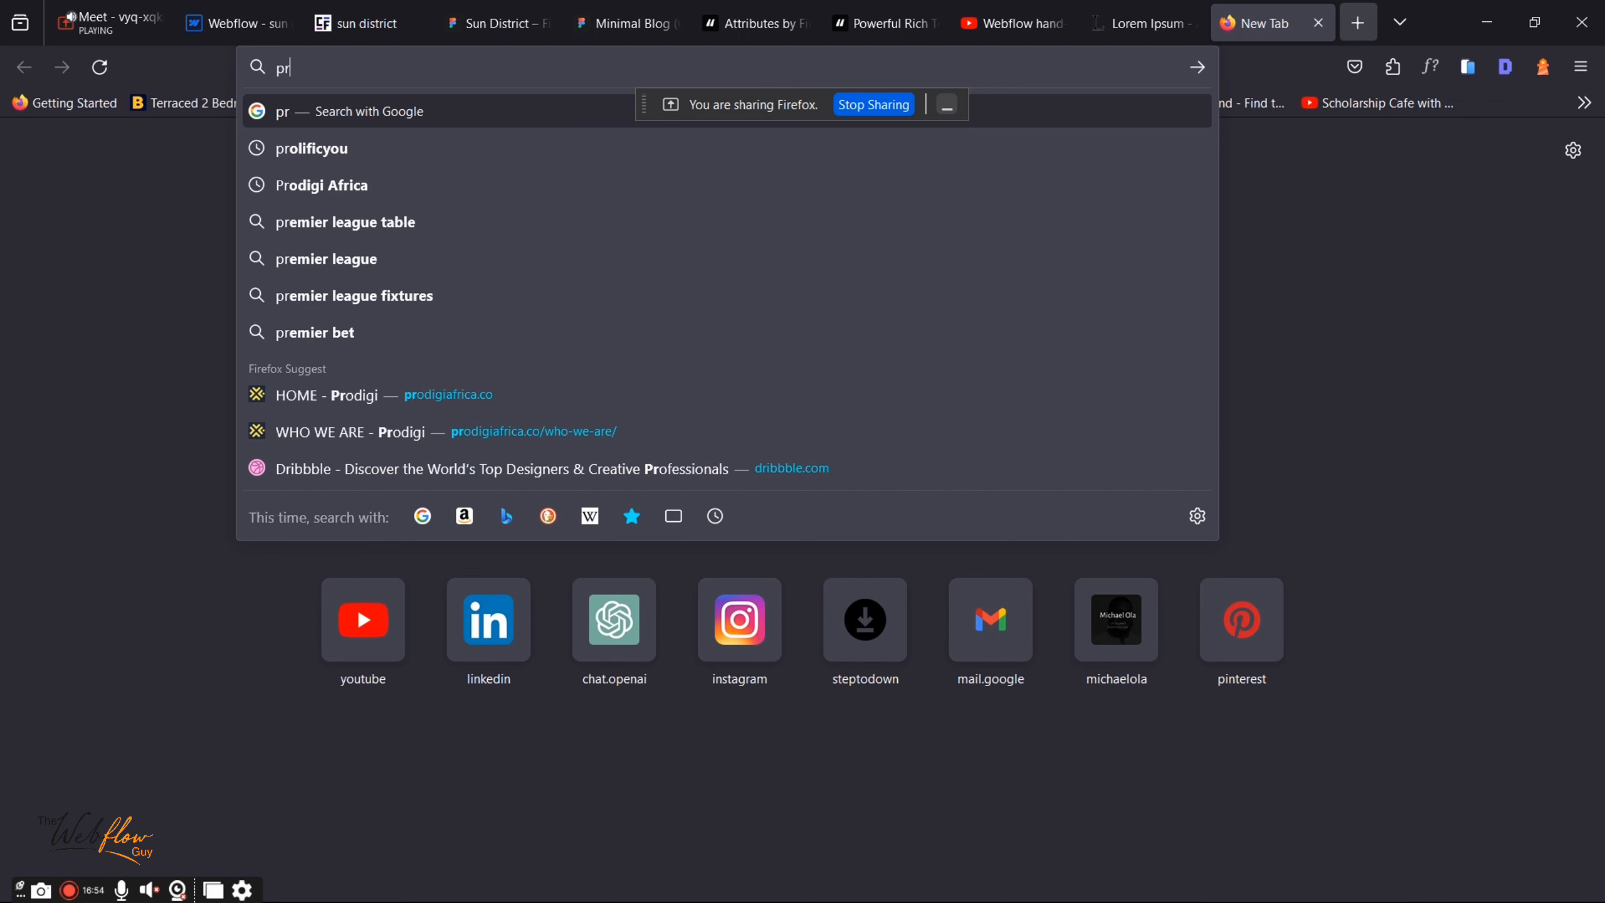
{"action": "type", "text": "o"}
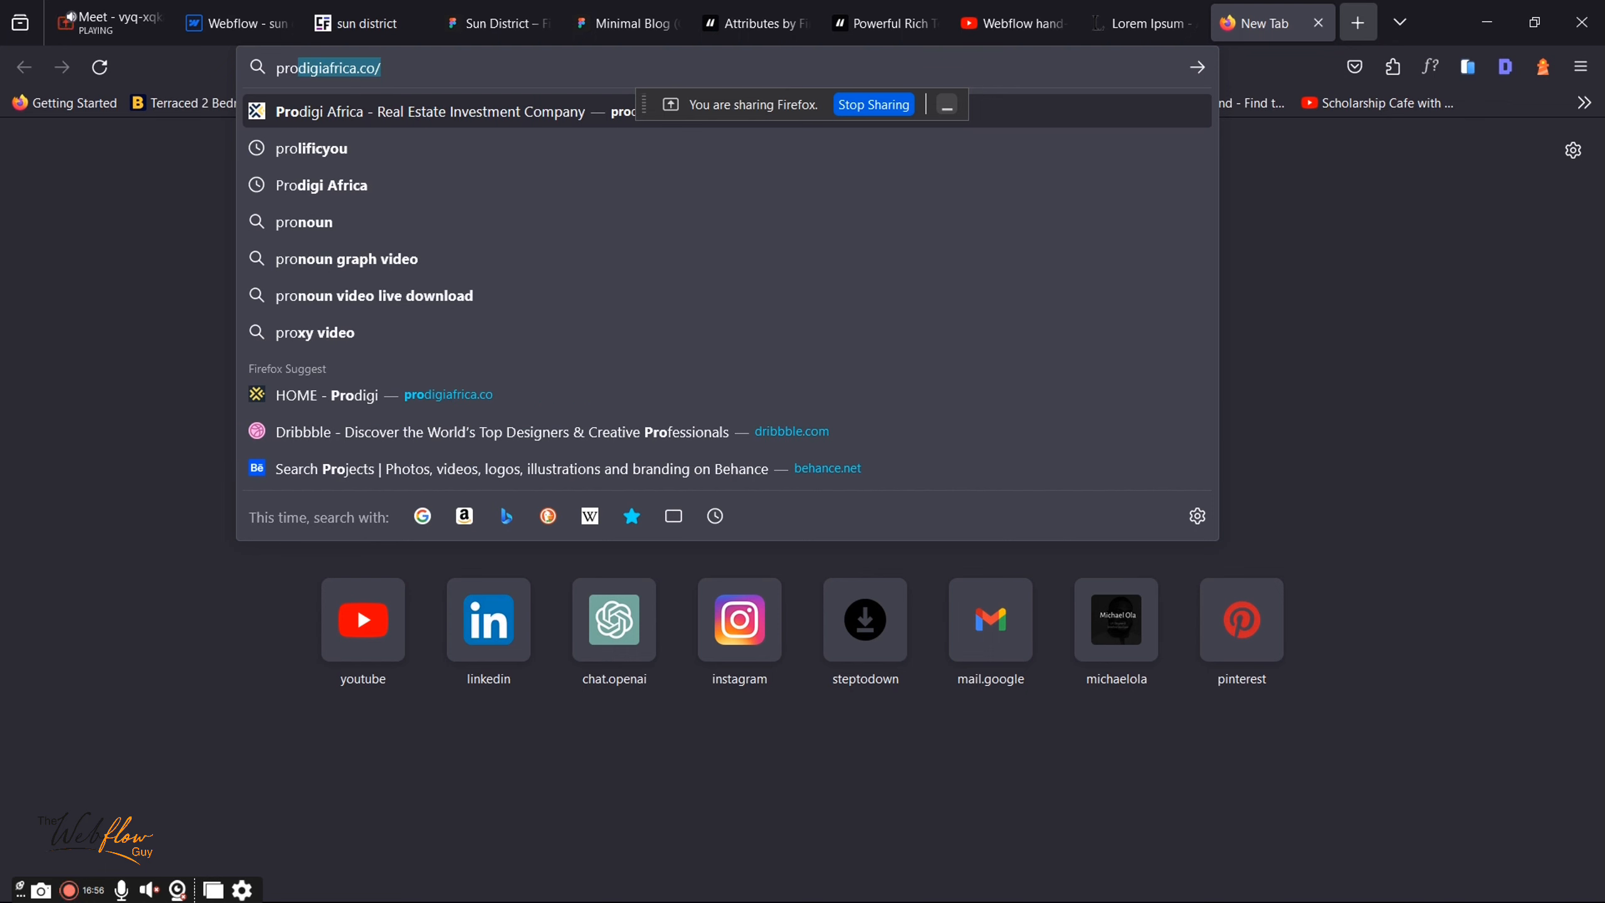
{"action": "type", "text": "l"}
{"action": "key", "text": "Return"}
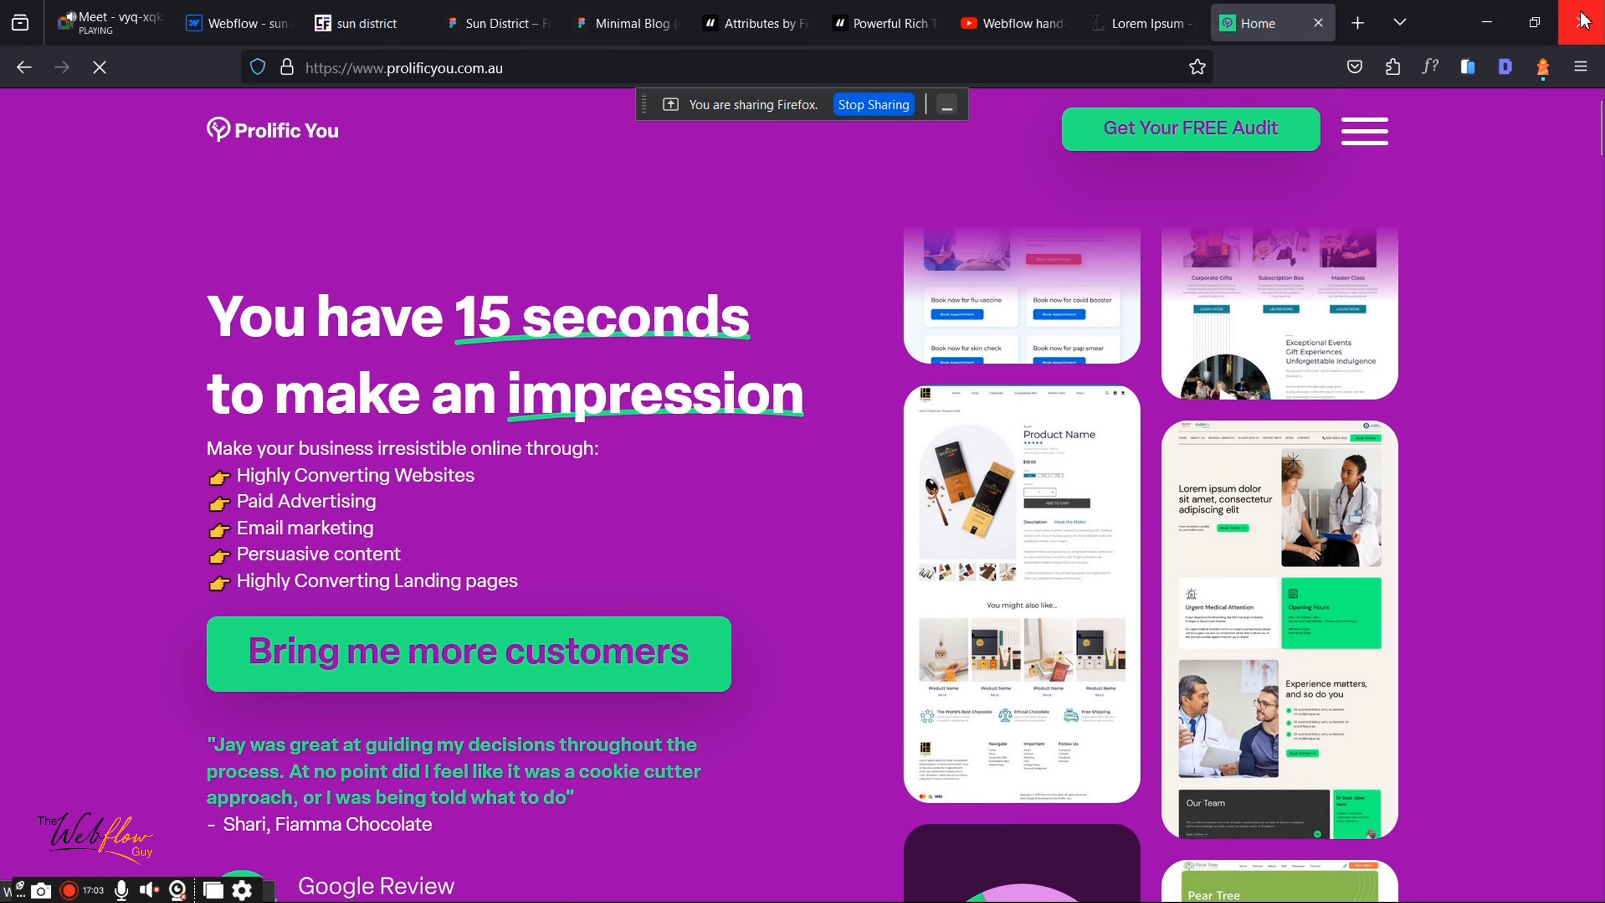
Step: Browse the site's Marketing Insights blog page, then return to the Webflow collection form
{"action": "left_click", "coordinate": [1368, 144]}
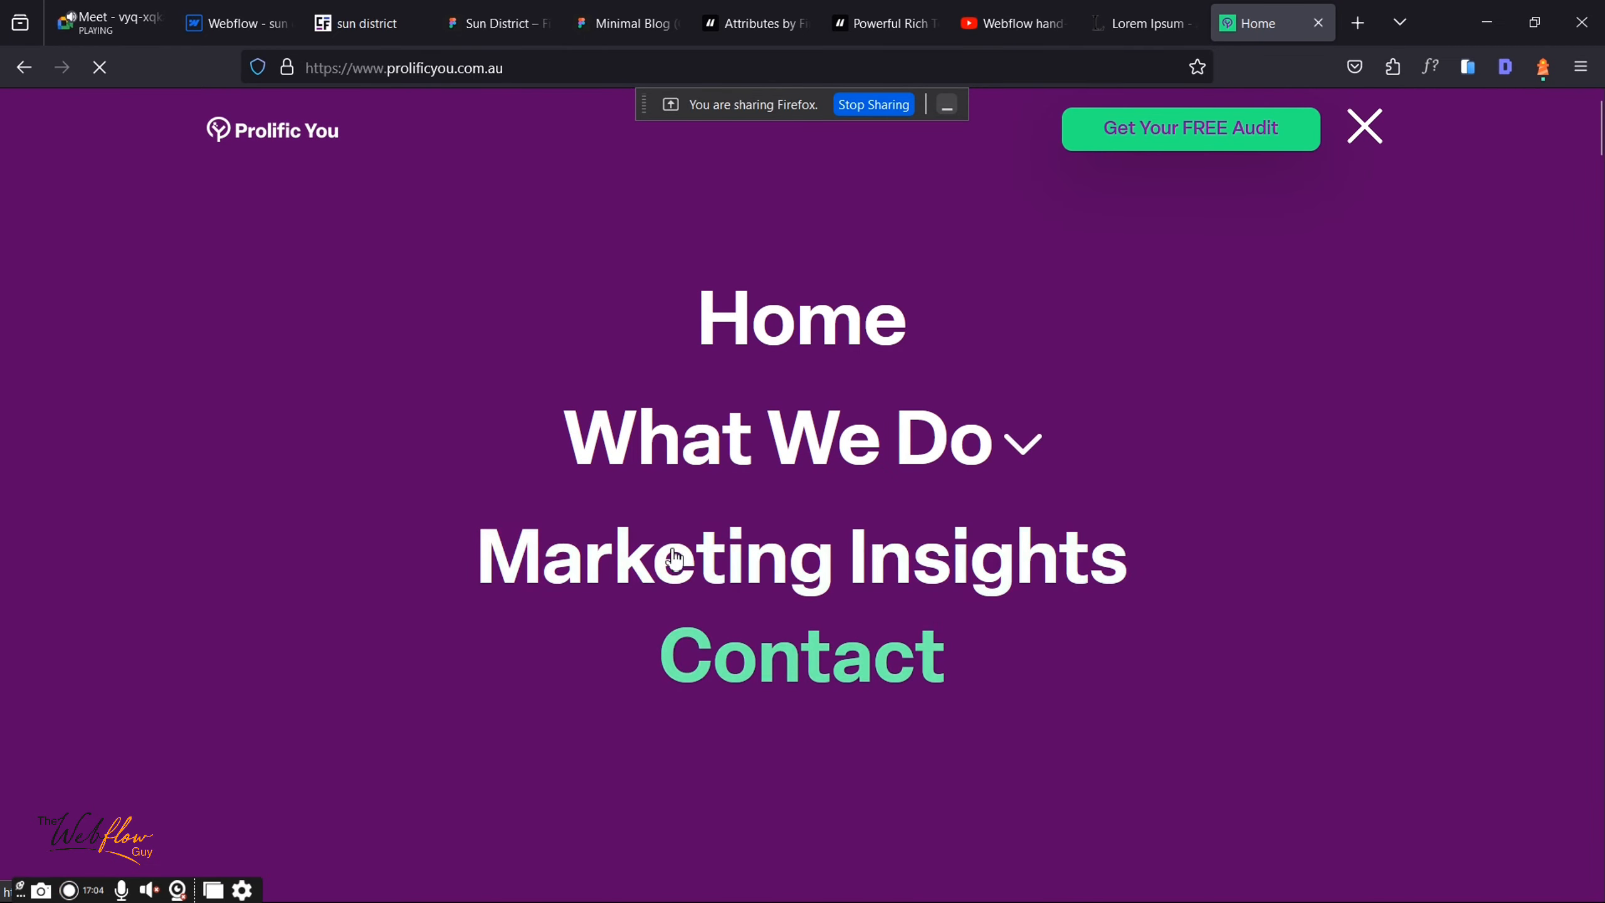
{"action": "left_click", "coordinate": [674, 560]}
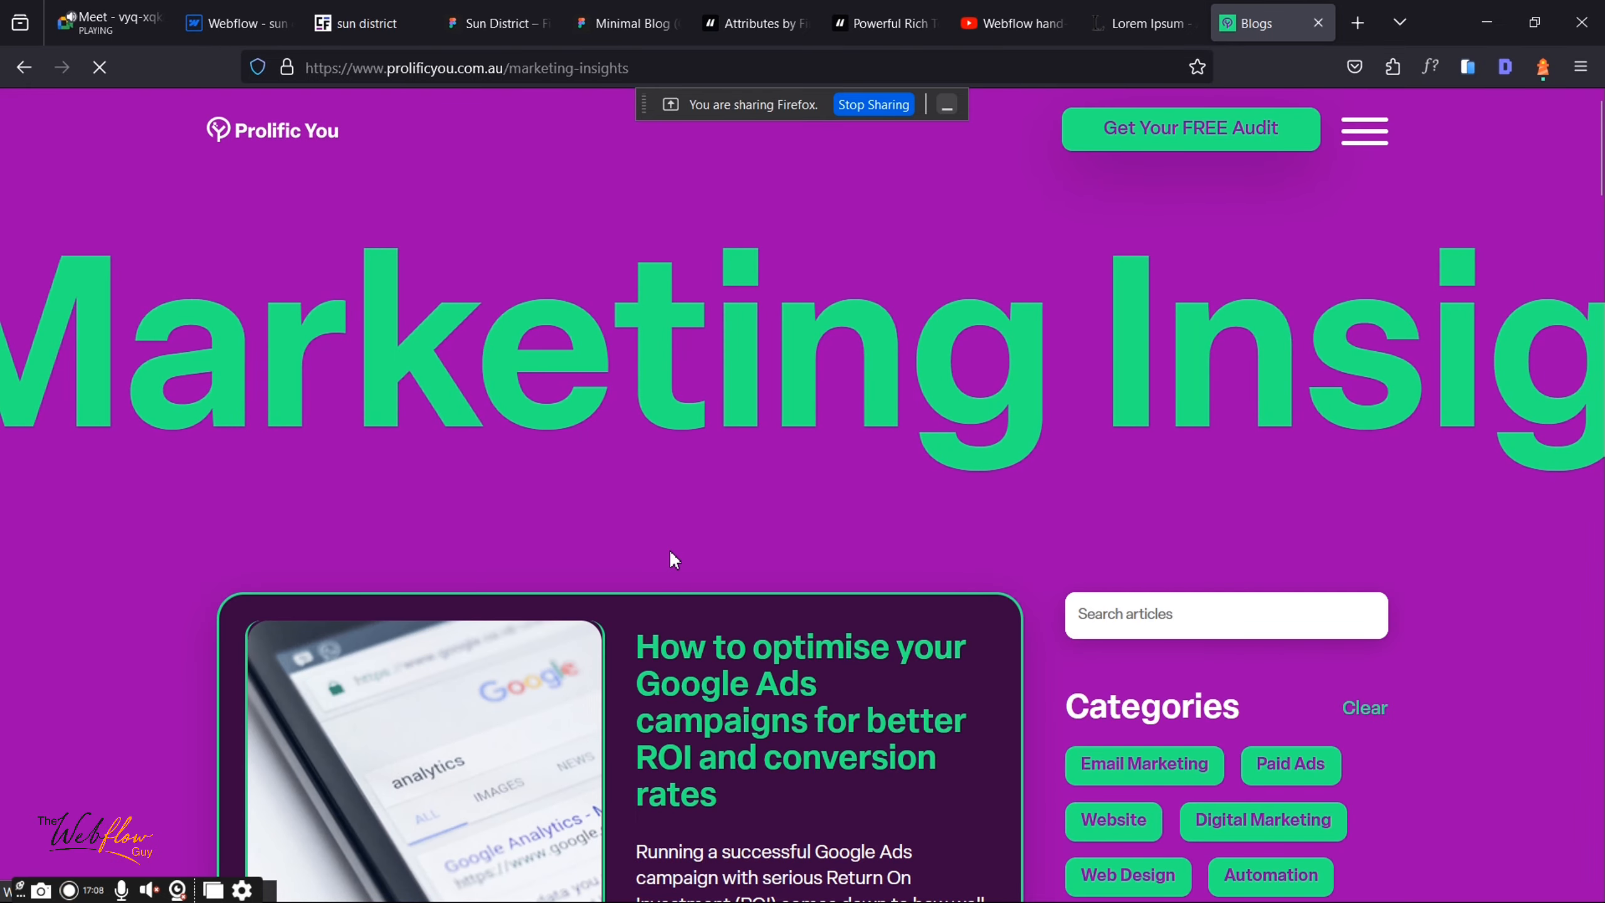
{"action": "scroll", "coordinate": [669, 549], "scroll_direction": "down", "scroll_amount": 4}
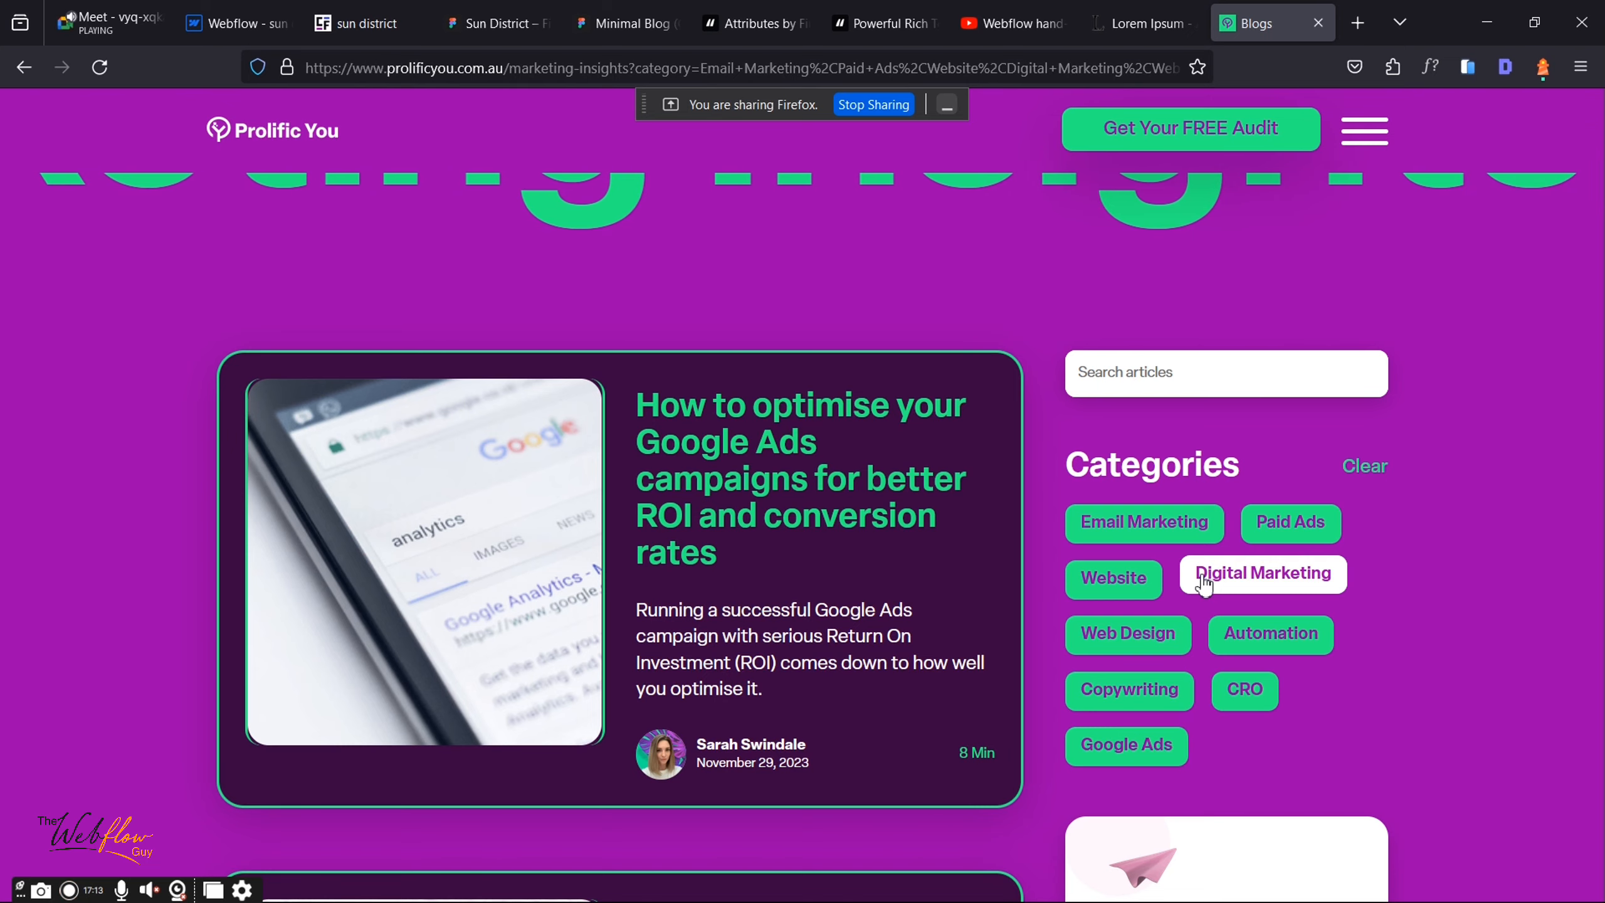
{"action": "left_click", "coordinate": [242, 8]}
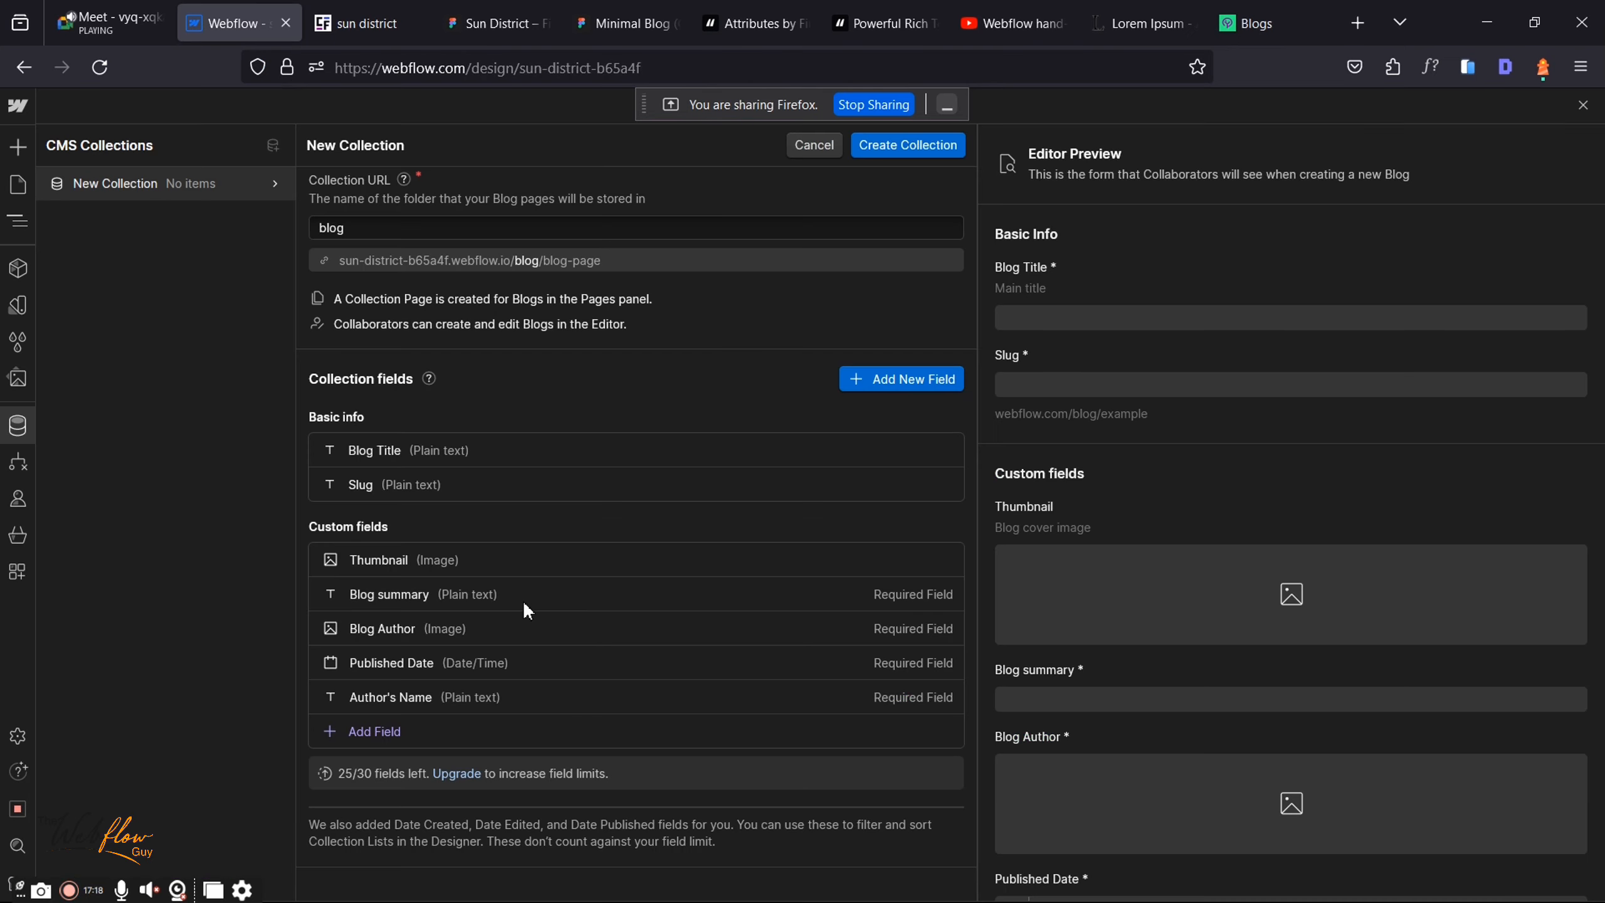
Step: View the available field types, then switch to the Prolific You blog tab
{"action": "left_click", "coordinate": [868, 380]}
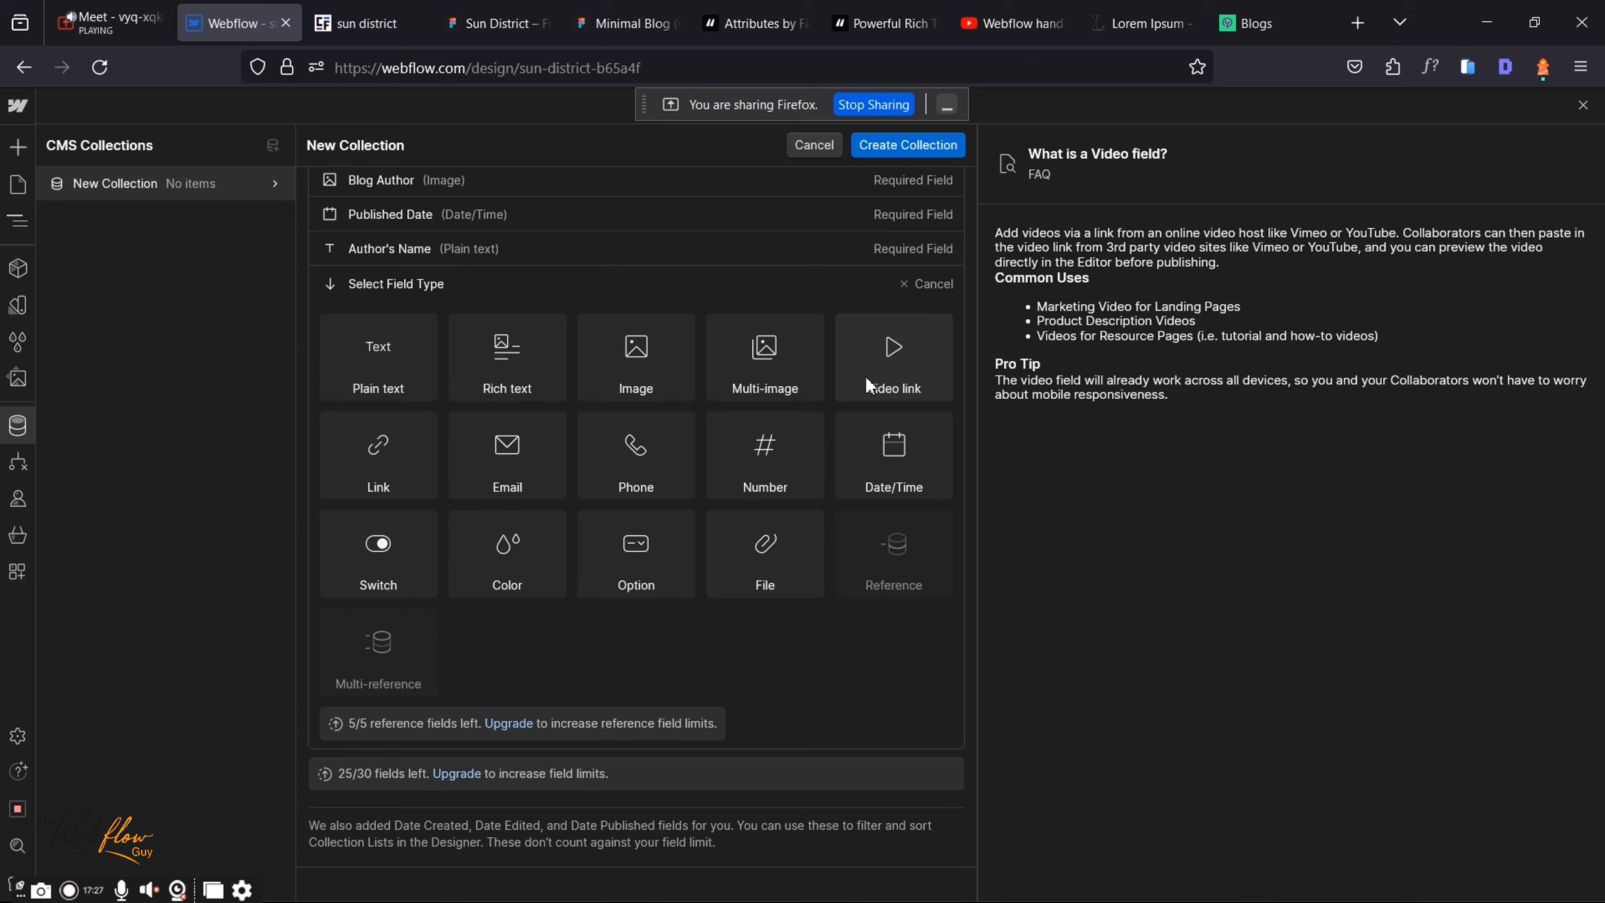
{"action": "left_click", "coordinate": [1266, 12]}
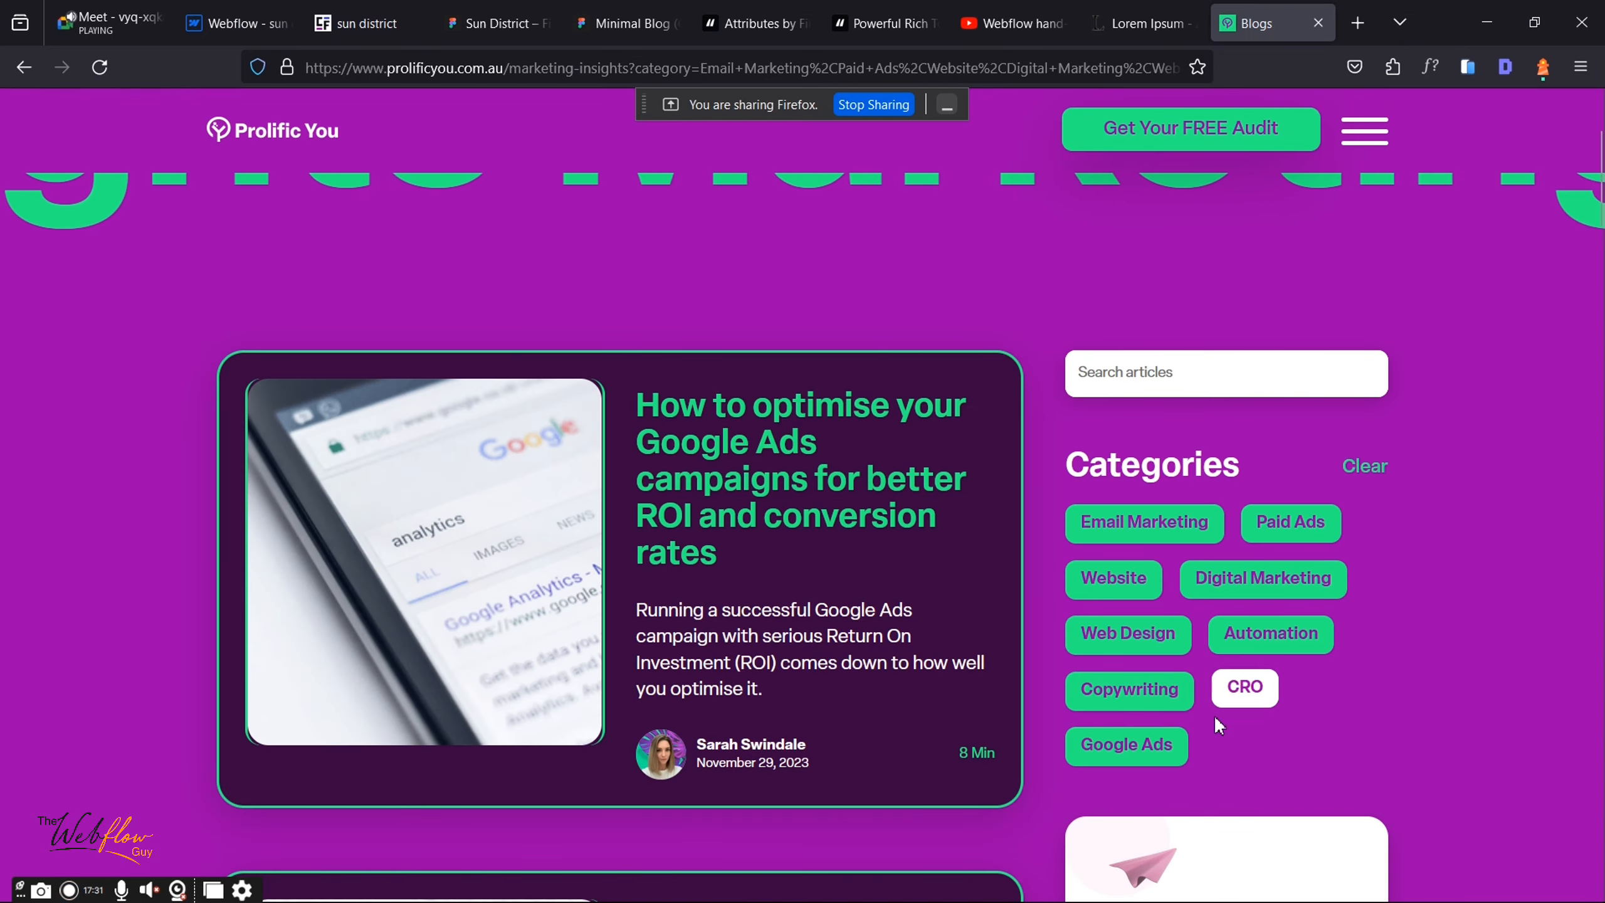
Step: Browse the blog's category filter and an article's link options, then go back to the Webflow tab
{"action": "left_click", "coordinate": [1147, 752]}
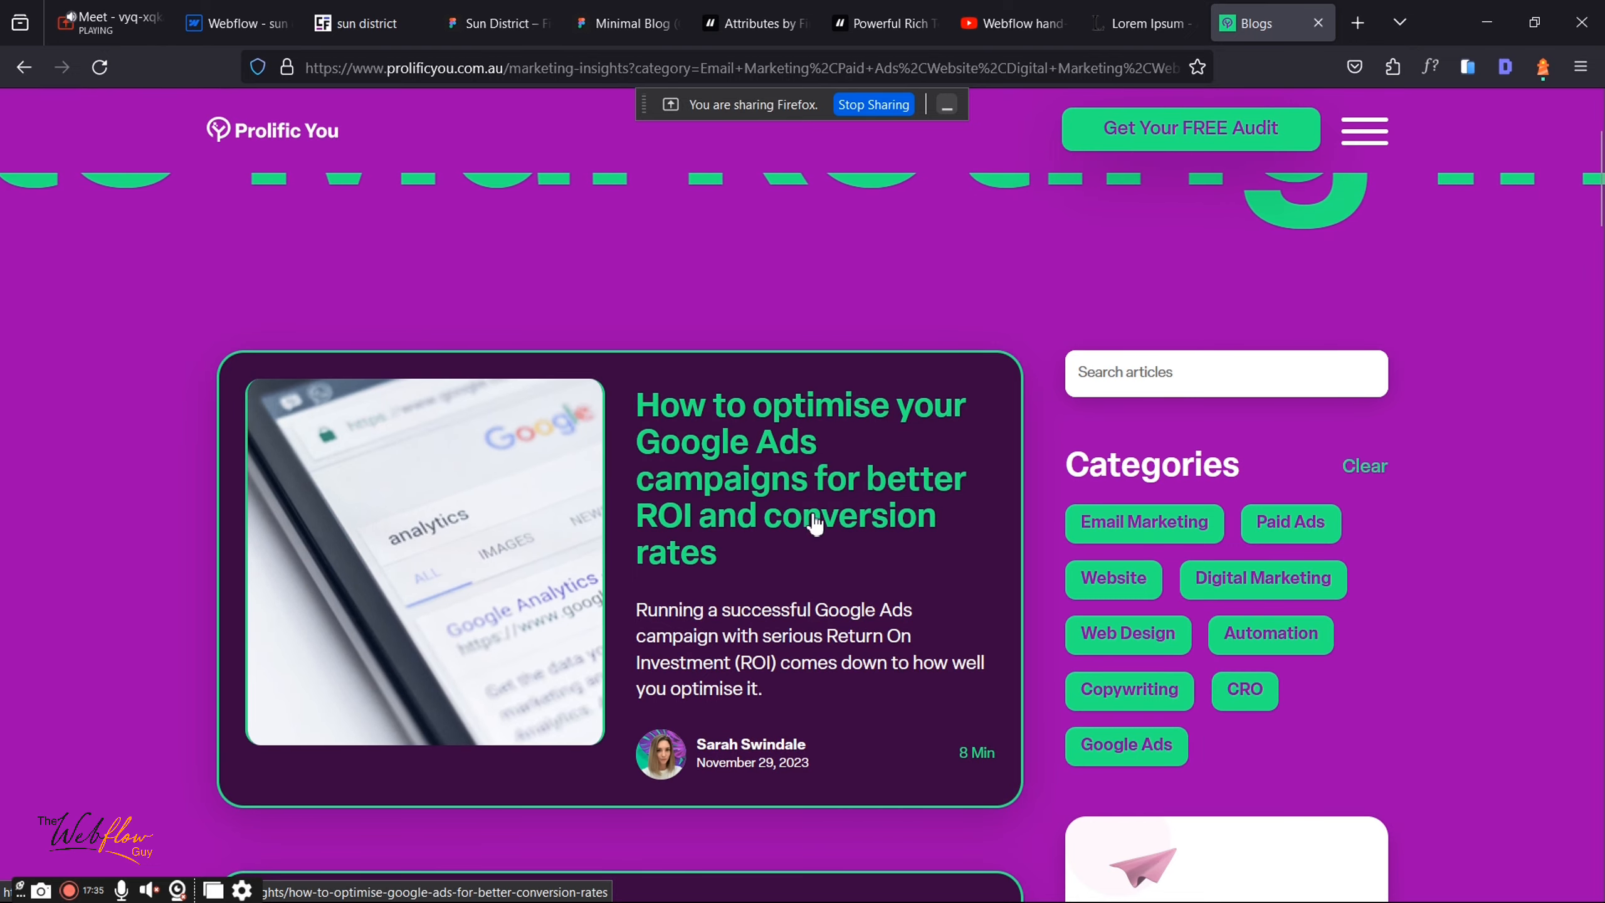
{"action": "scroll", "coordinate": [890, 500], "scroll_direction": "down", "scroll_amount": 5}
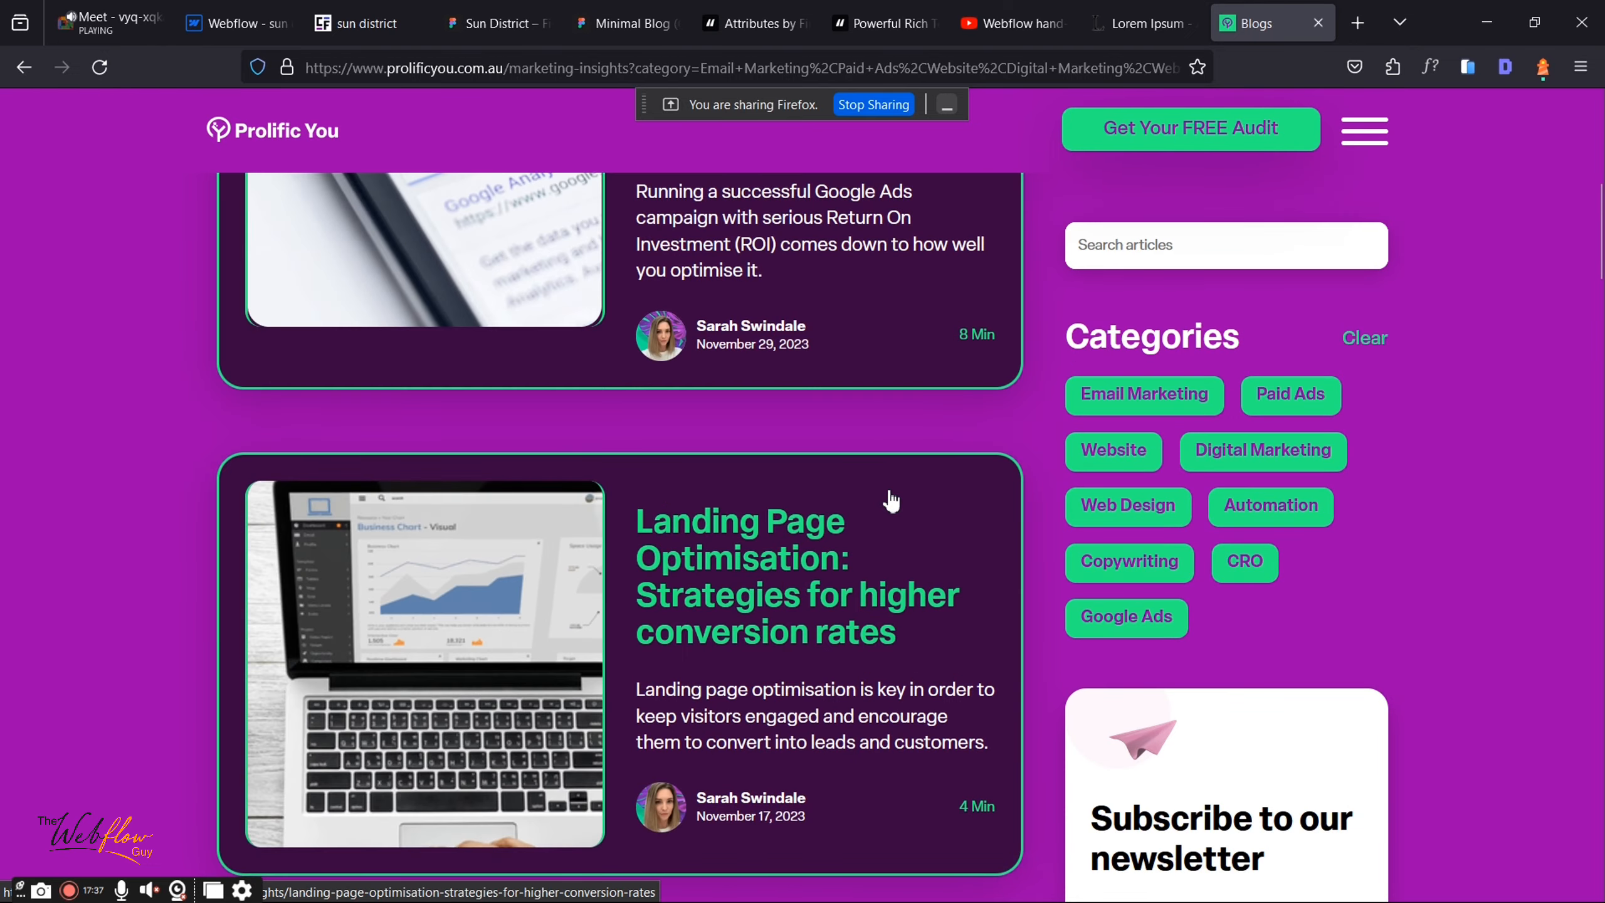
{"action": "right_click", "coordinate": [890, 497]}
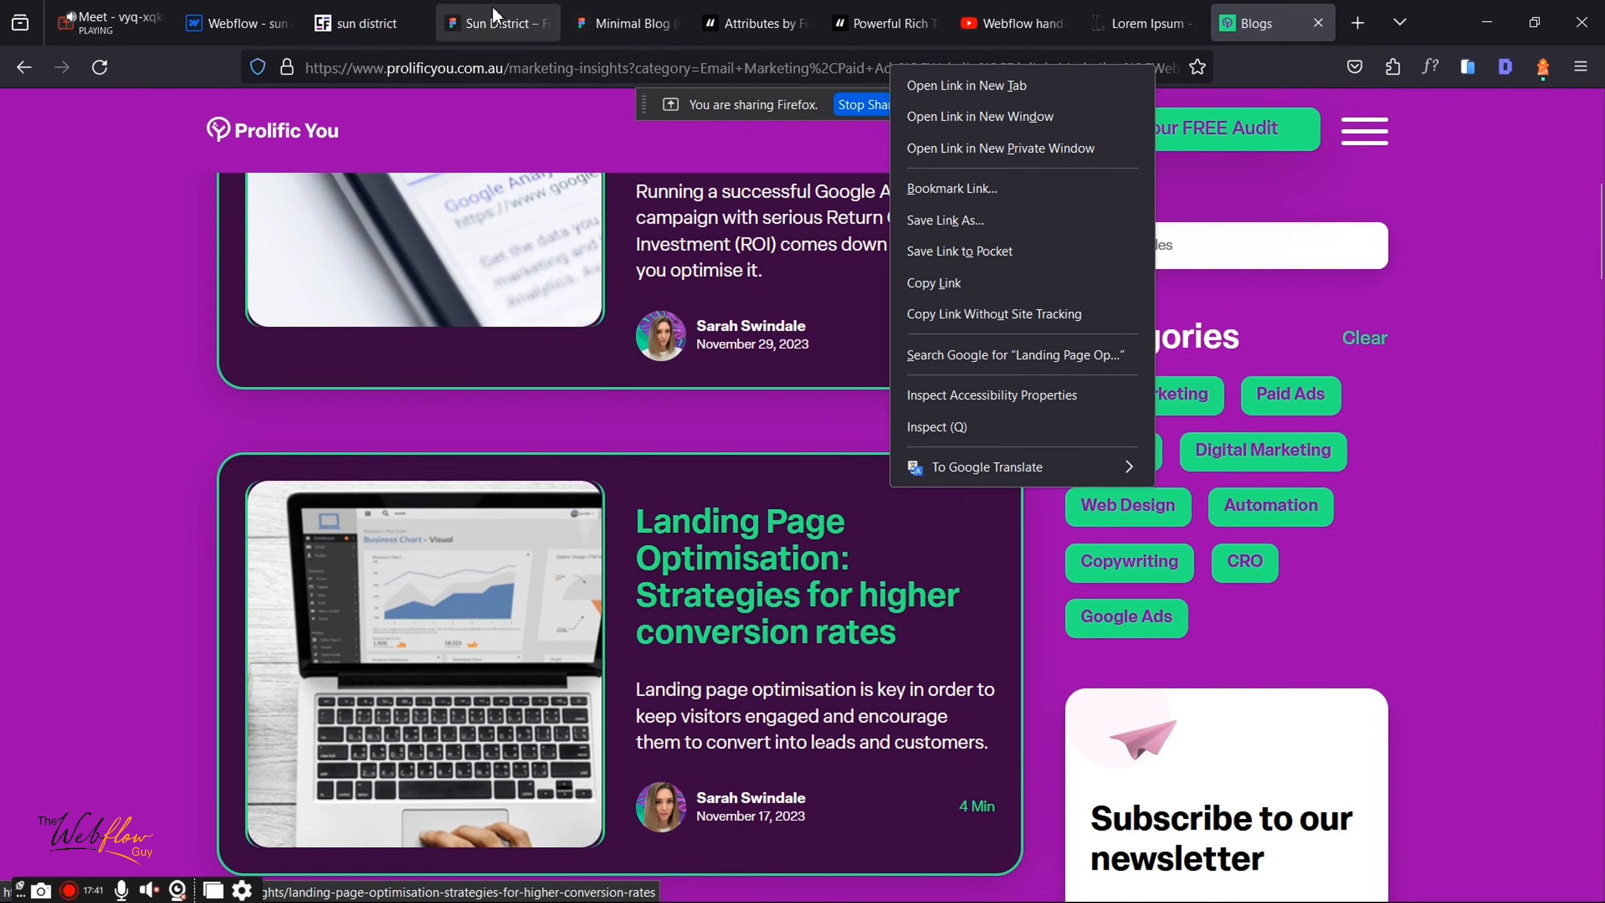
{"action": "left_click", "coordinate": [150, 9]}
{"action": "left_click", "coordinate": [218, 13]}
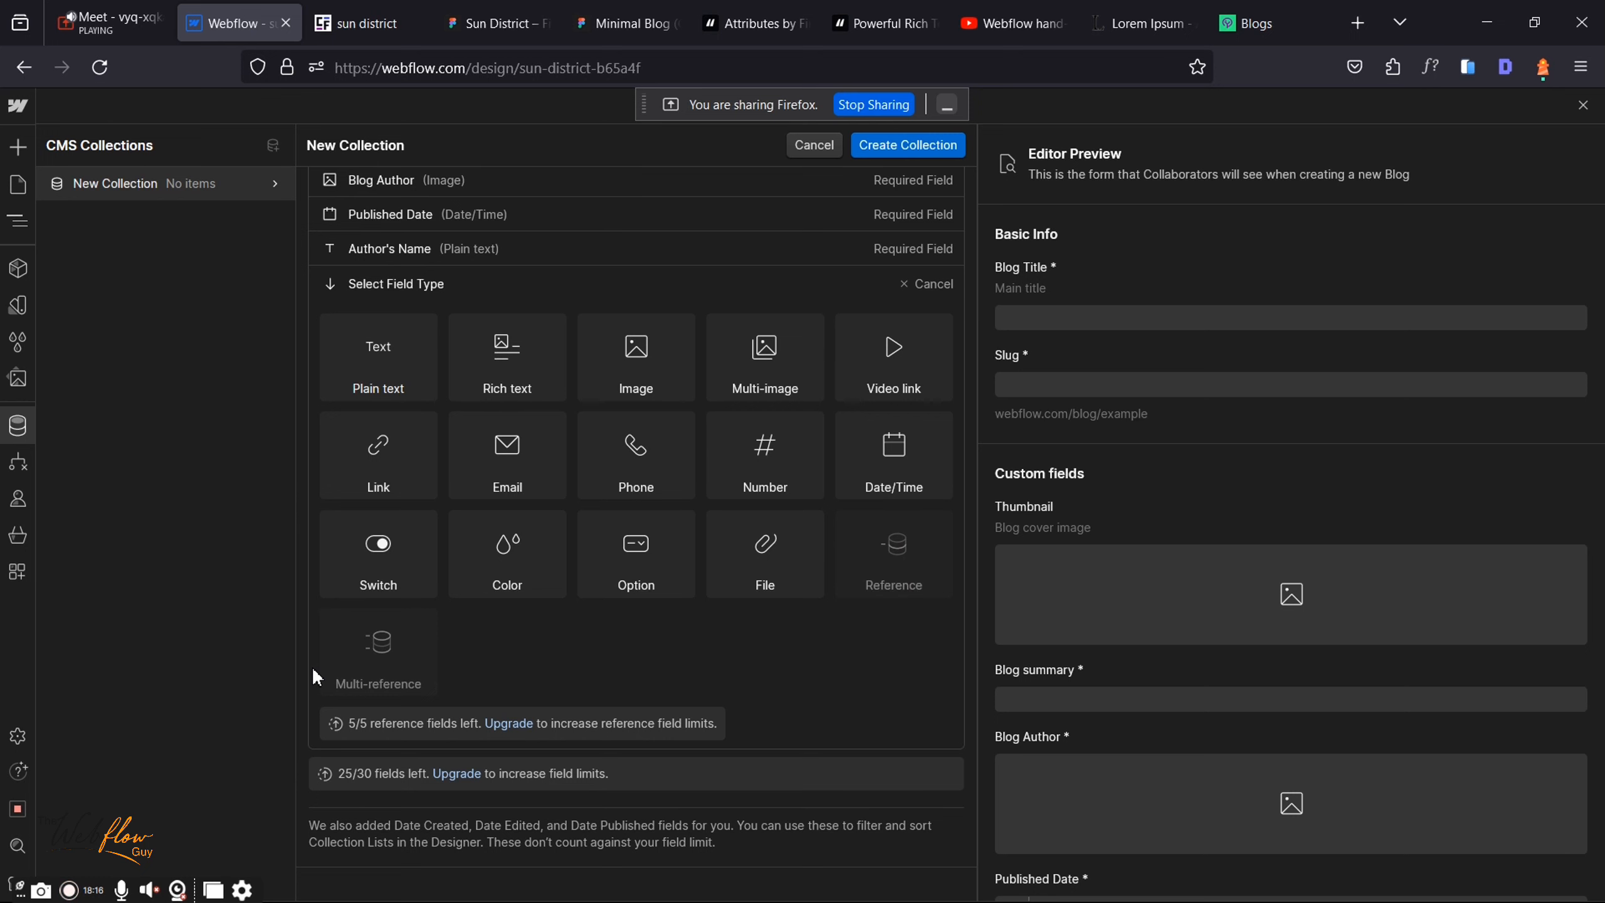
Step: Close the unfinished collection form and save the Blog collection's changes
{"action": "scroll", "coordinate": [311, 666], "scroll_direction": "up", "scroll_amount": 8}
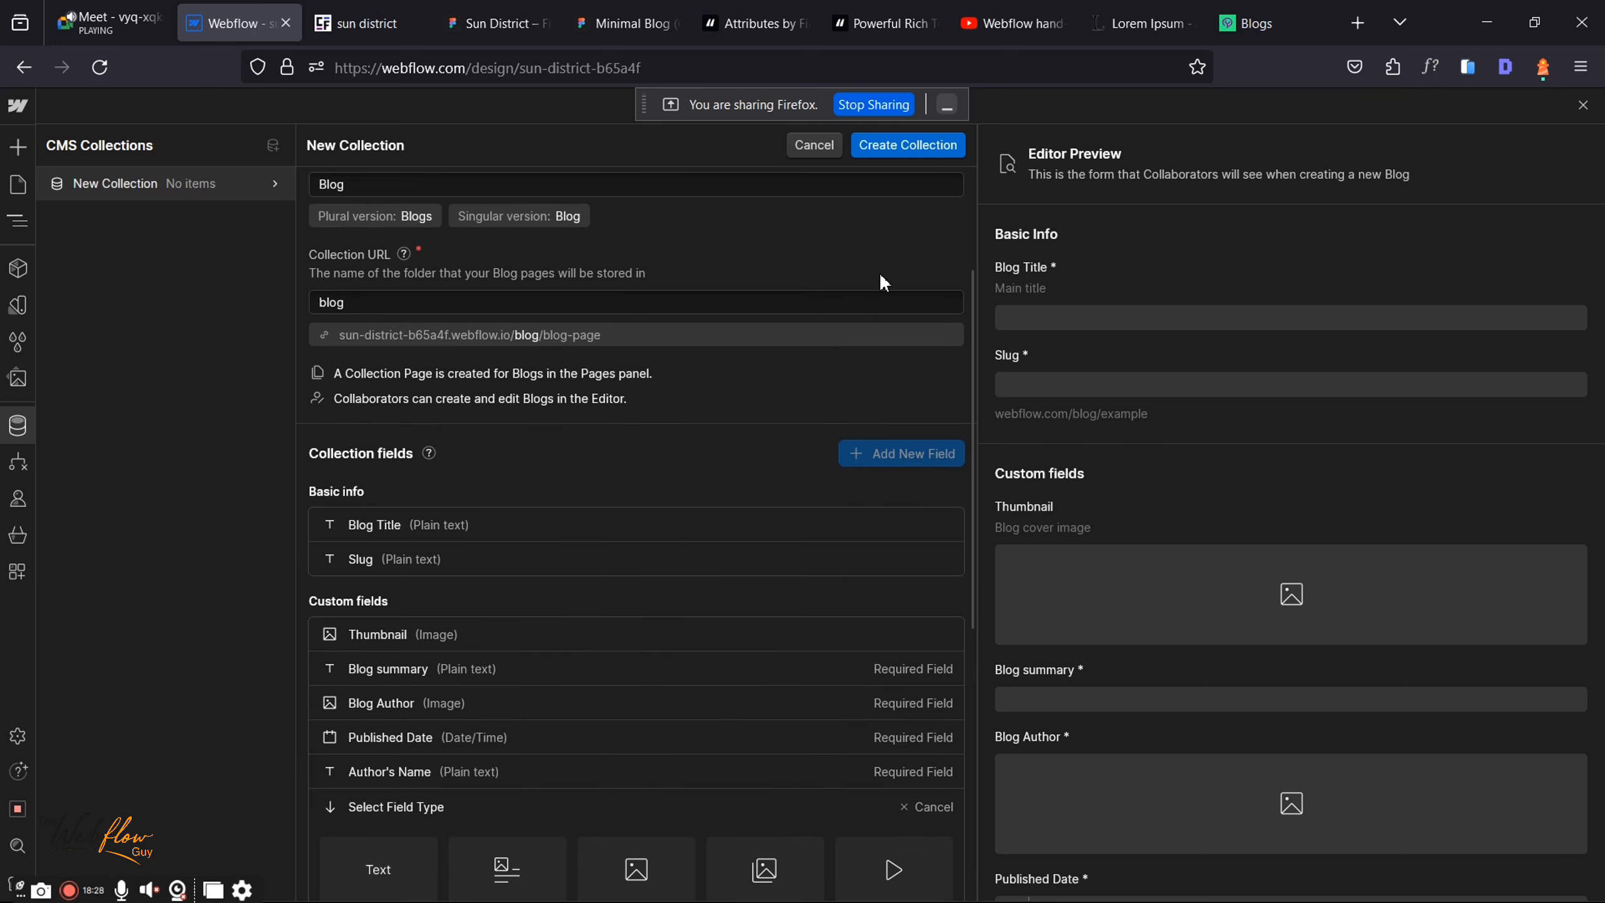
{"action": "scroll", "coordinate": [873, 250], "scroll_direction": "up", "scroll_amount": 3}
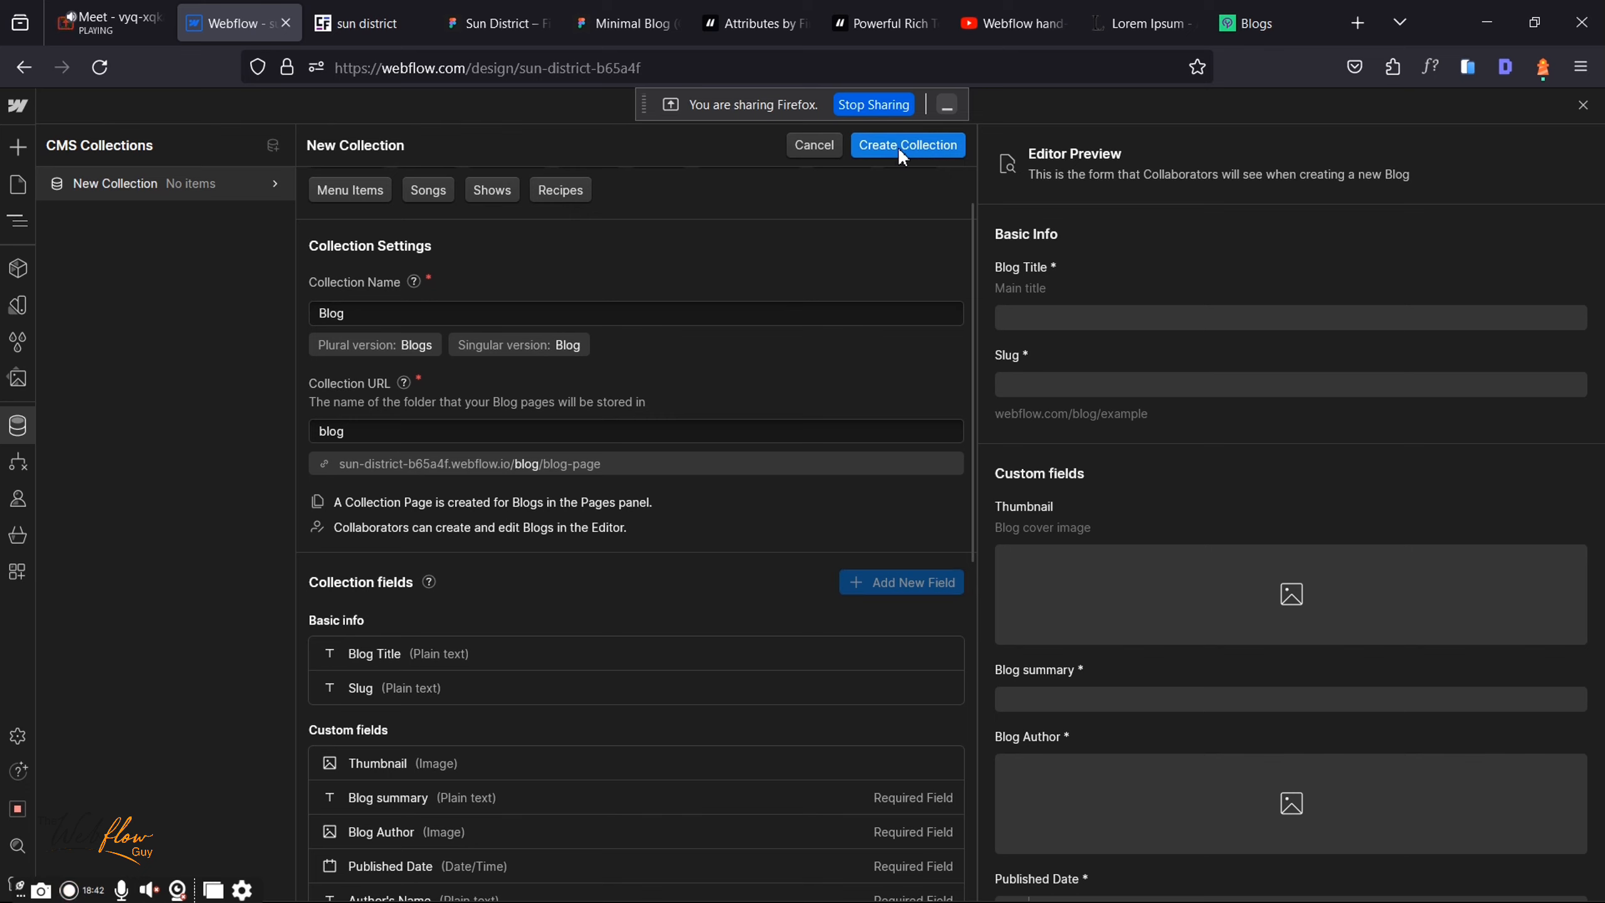
{"action": "scroll", "coordinate": [909, 284], "scroll_direction": "up", "scroll_amount": 2}
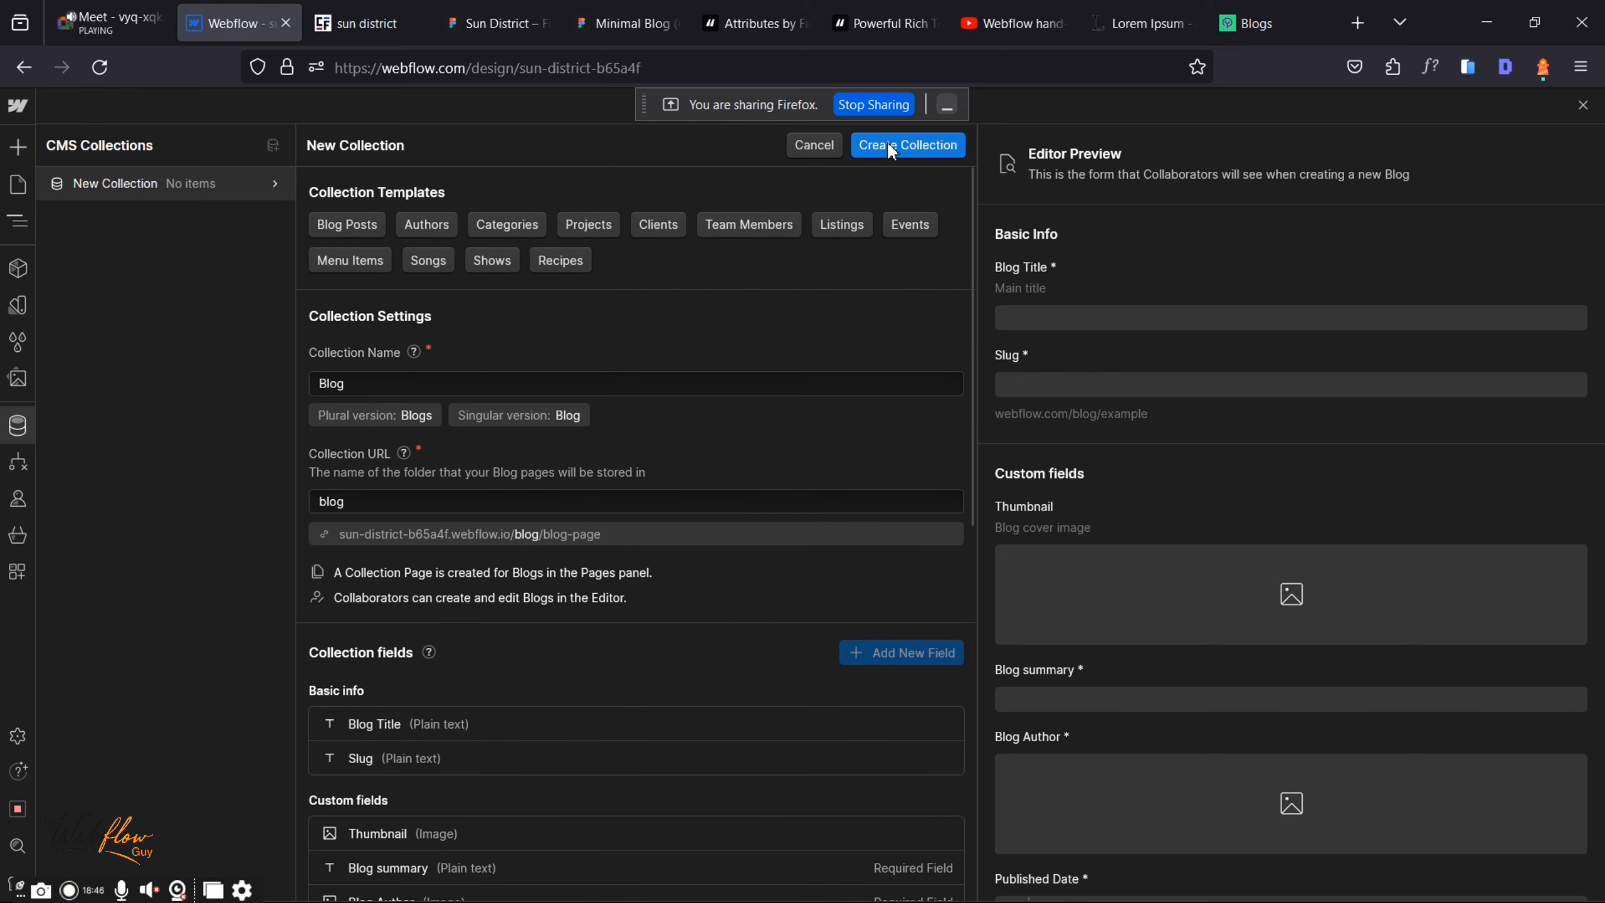
{"action": "scroll", "coordinate": [713, 467], "scroll_direction": "down", "scroll_amount": 5}
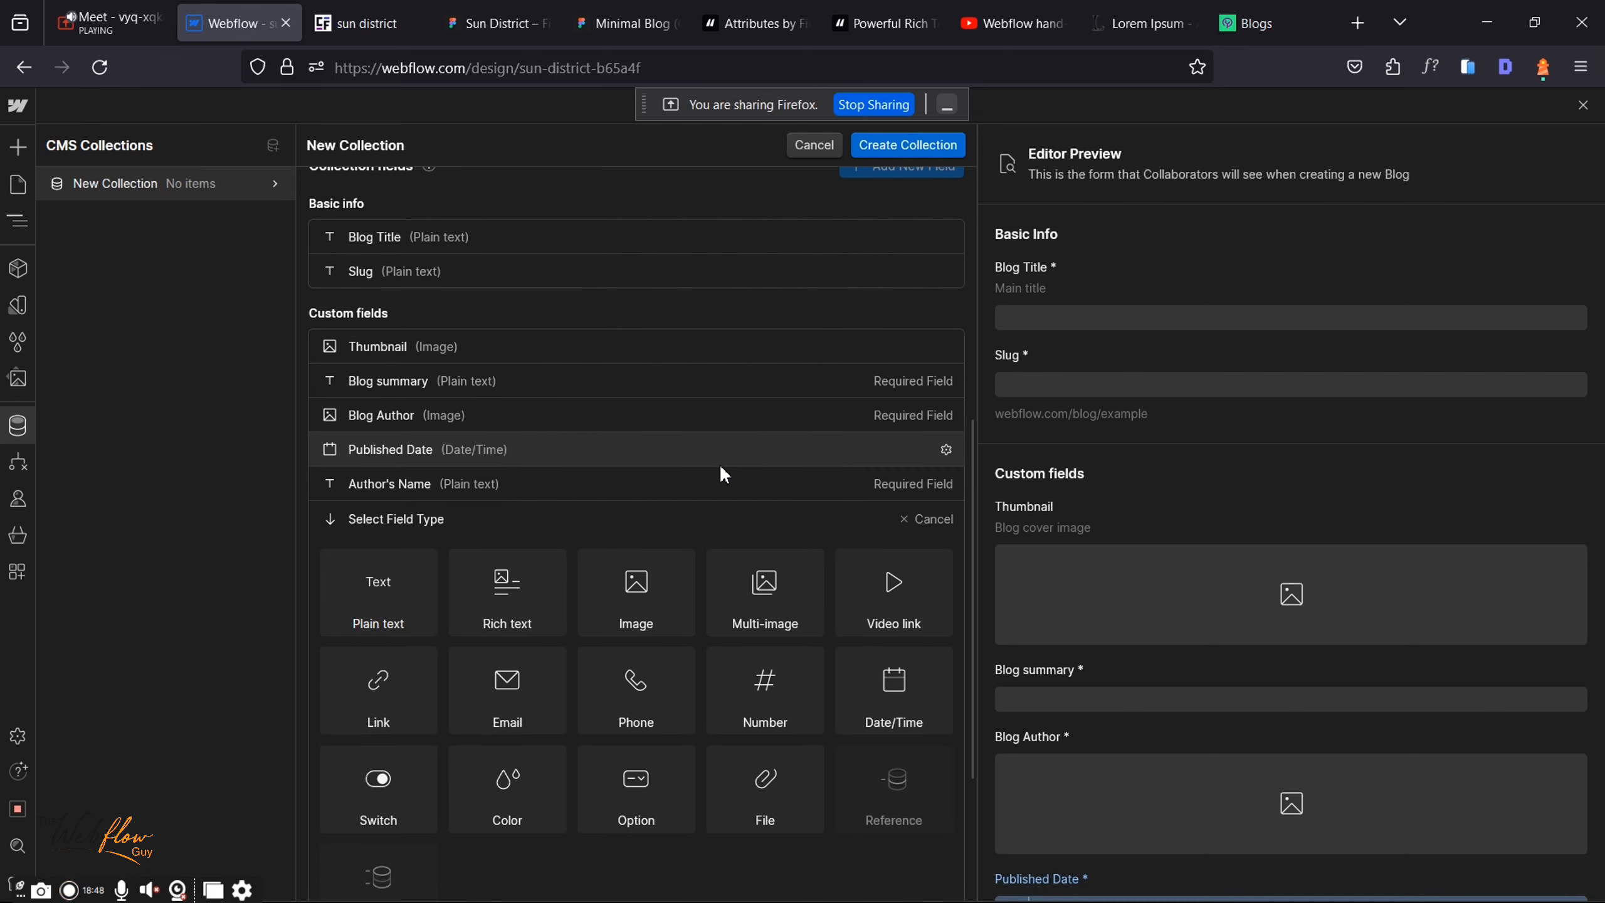
{"action": "key", "text": "Escape"}
{"action": "left_click", "coordinate": [974, 549]}
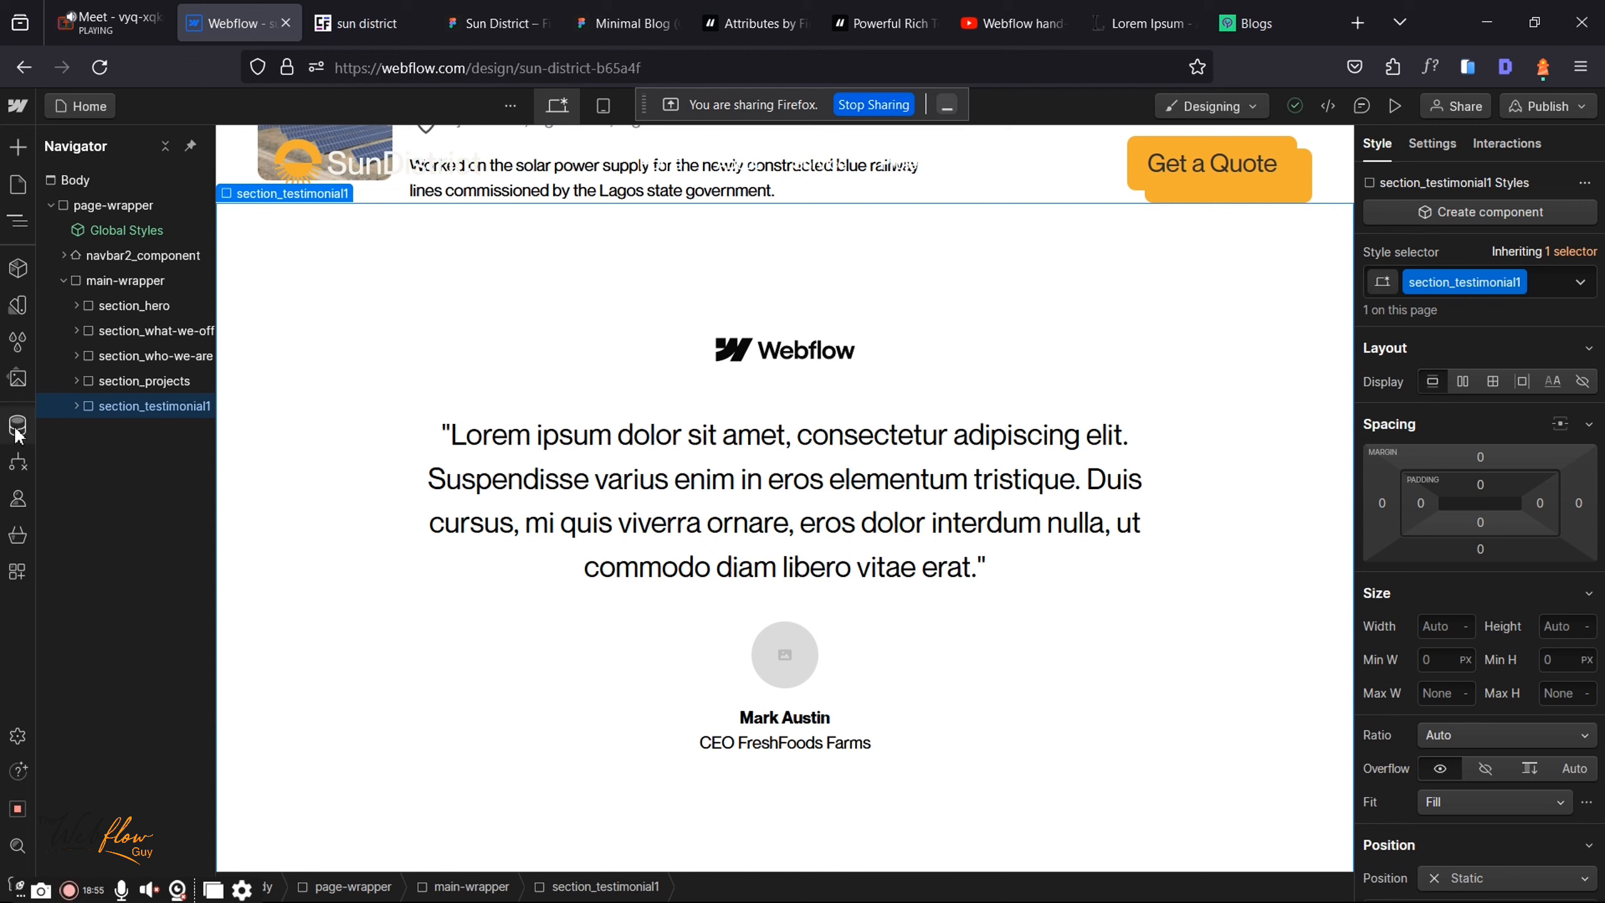
Step: From the CMS collections list, open the Blogs collection settings and scroll through its fields
{"action": "left_click", "coordinate": [18, 430]}
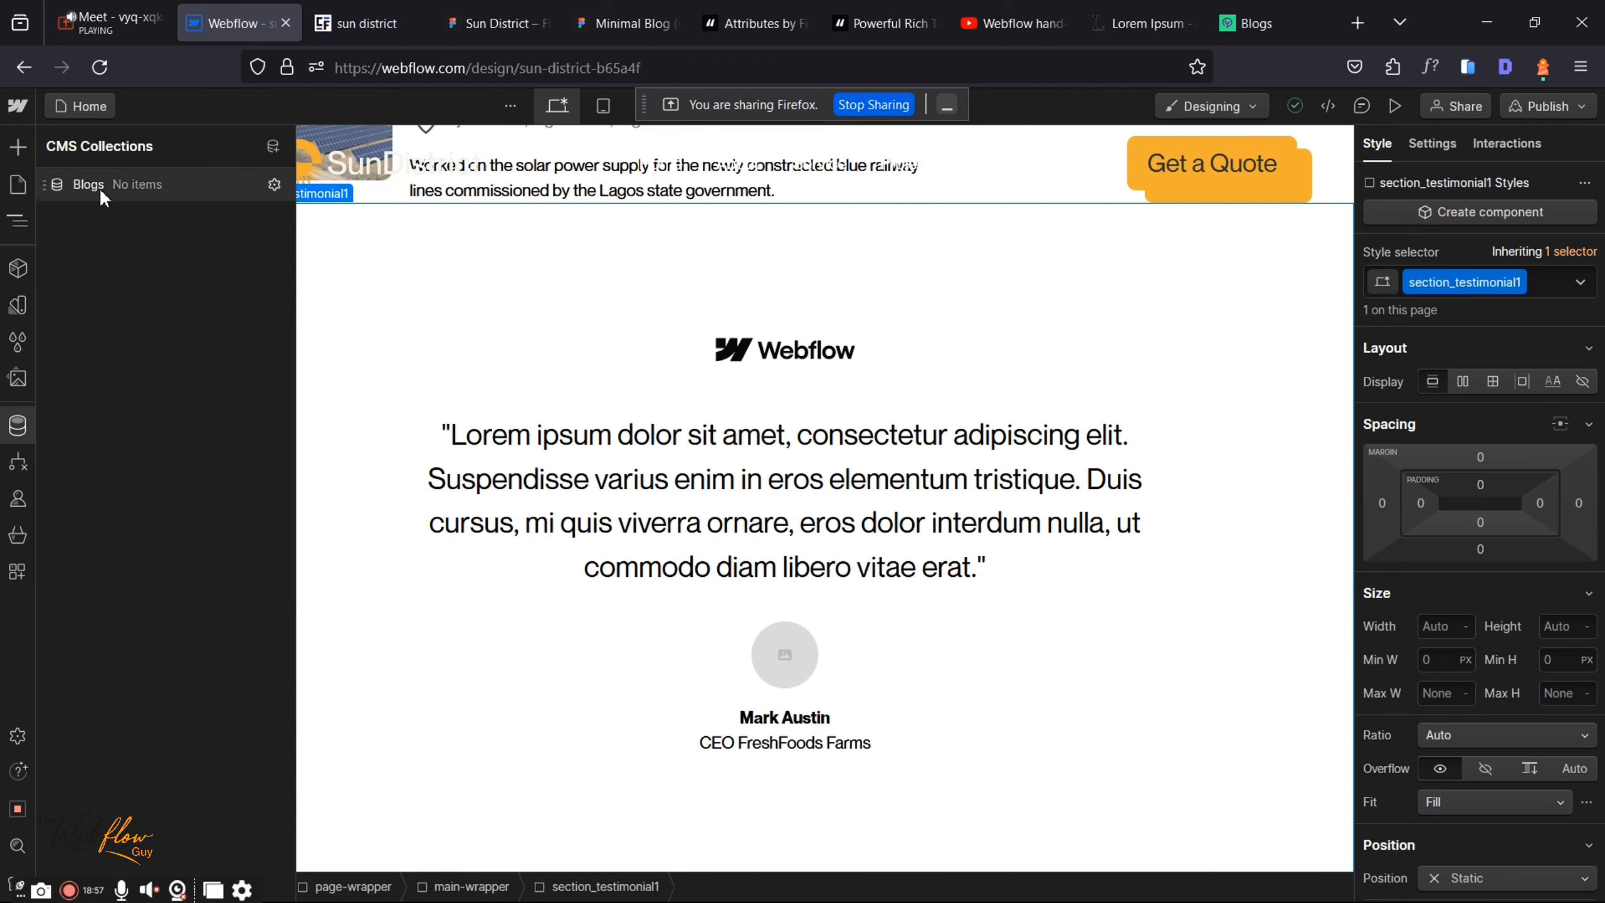
{"action": "left_click", "coordinate": [280, 151]}
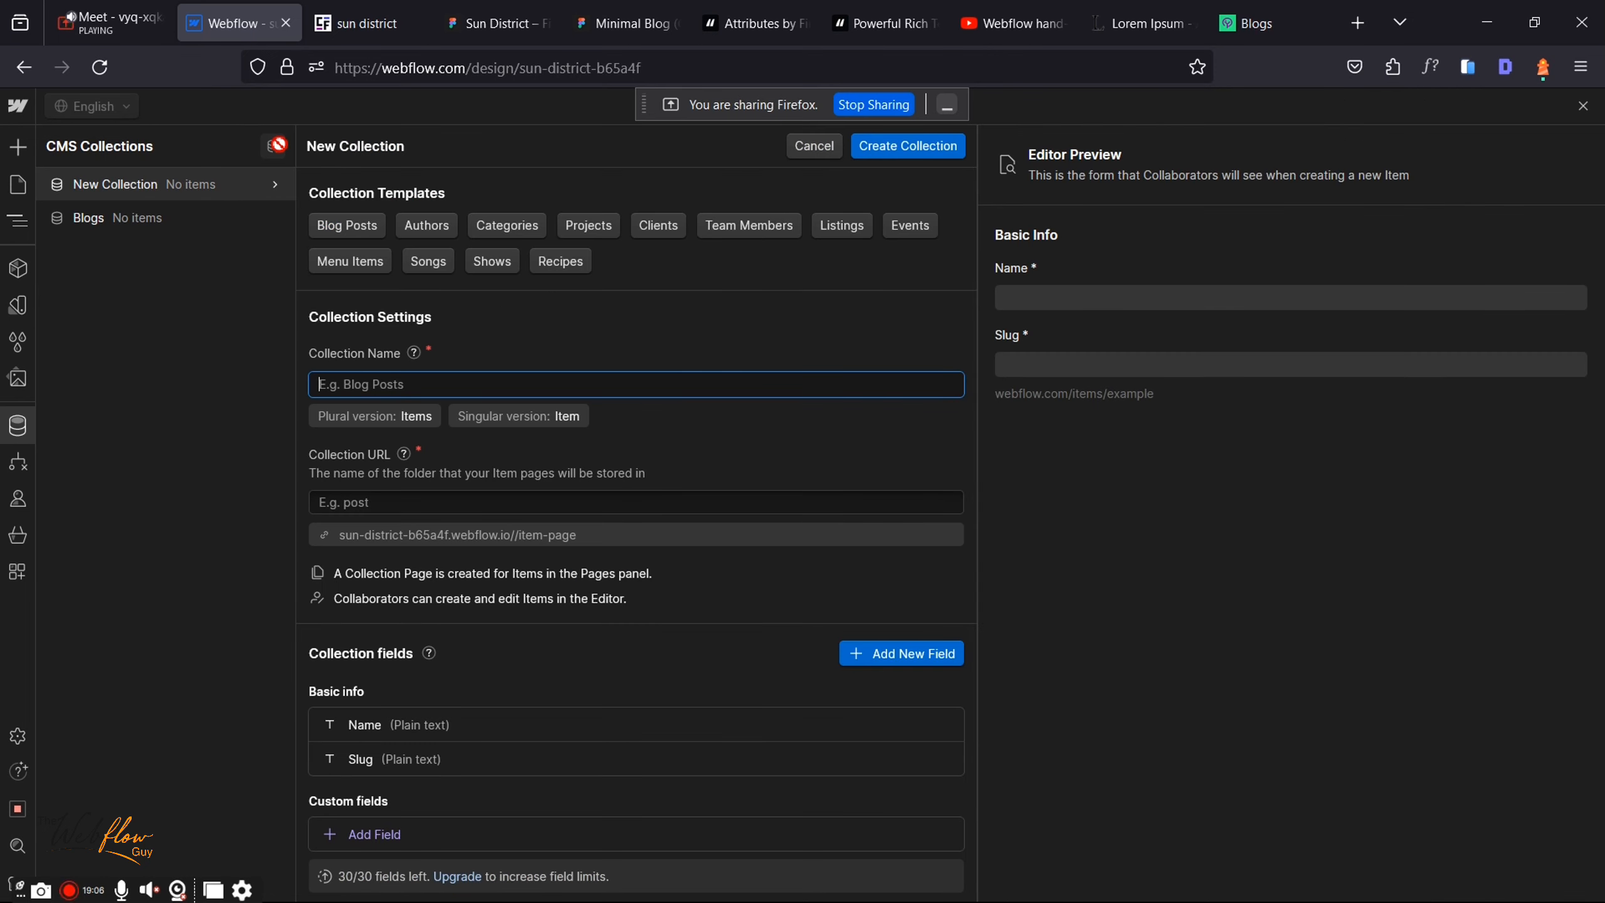
{"action": "left_click", "coordinate": [128, 215]}
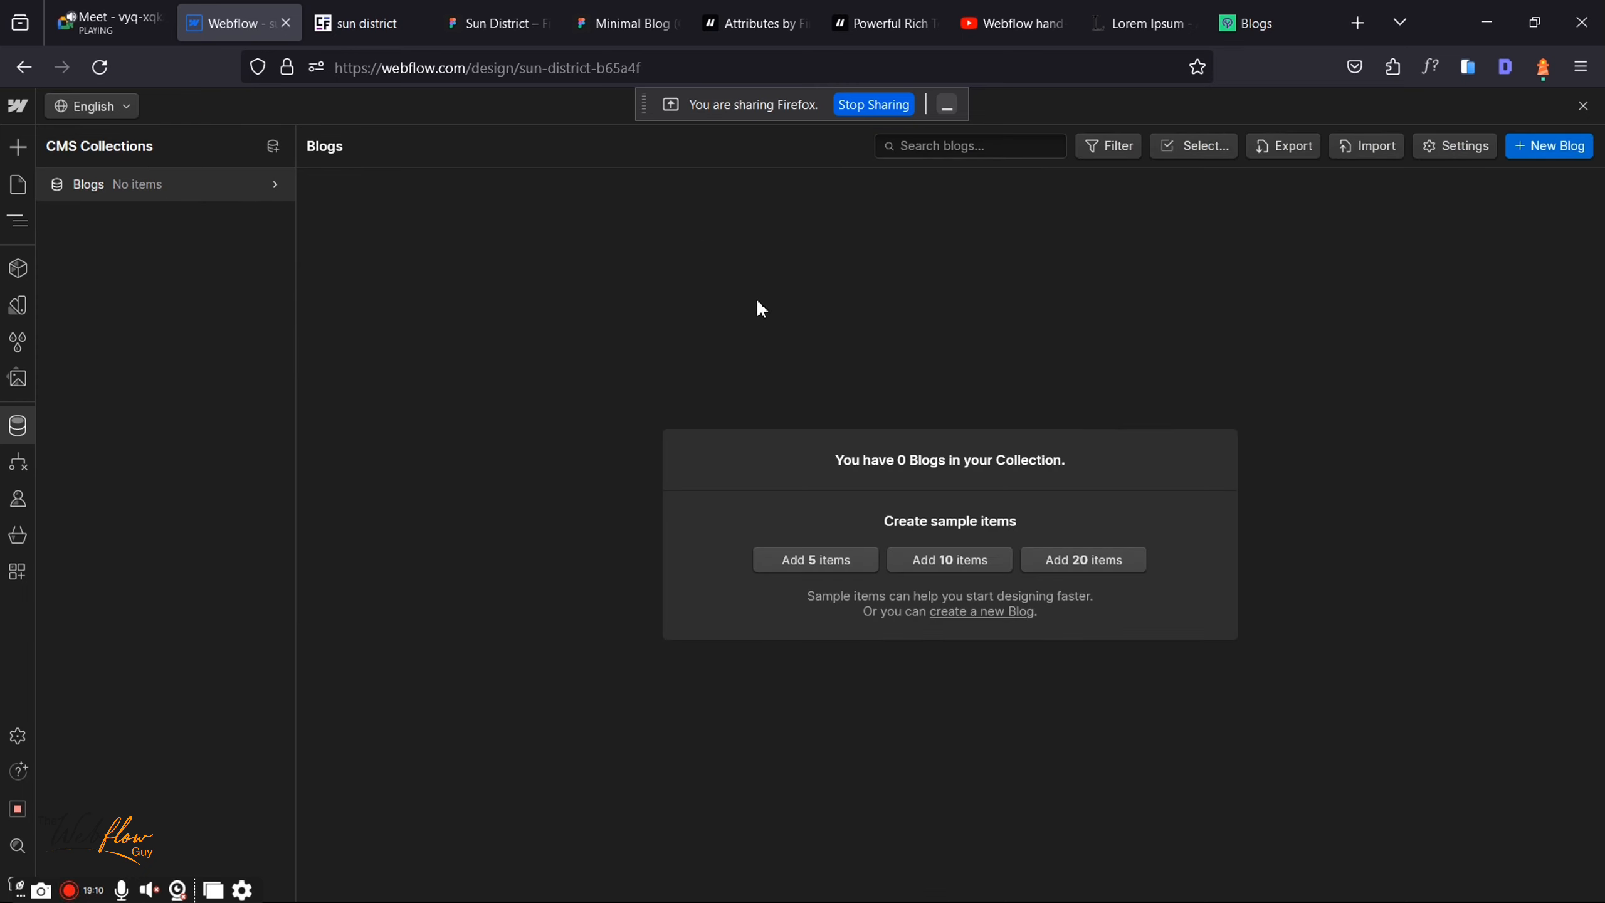
{"action": "left_click", "coordinate": [1445, 145]}
{"action": "scroll", "coordinate": [684, 504], "scroll_direction": "down", "scroll_amount": 3}
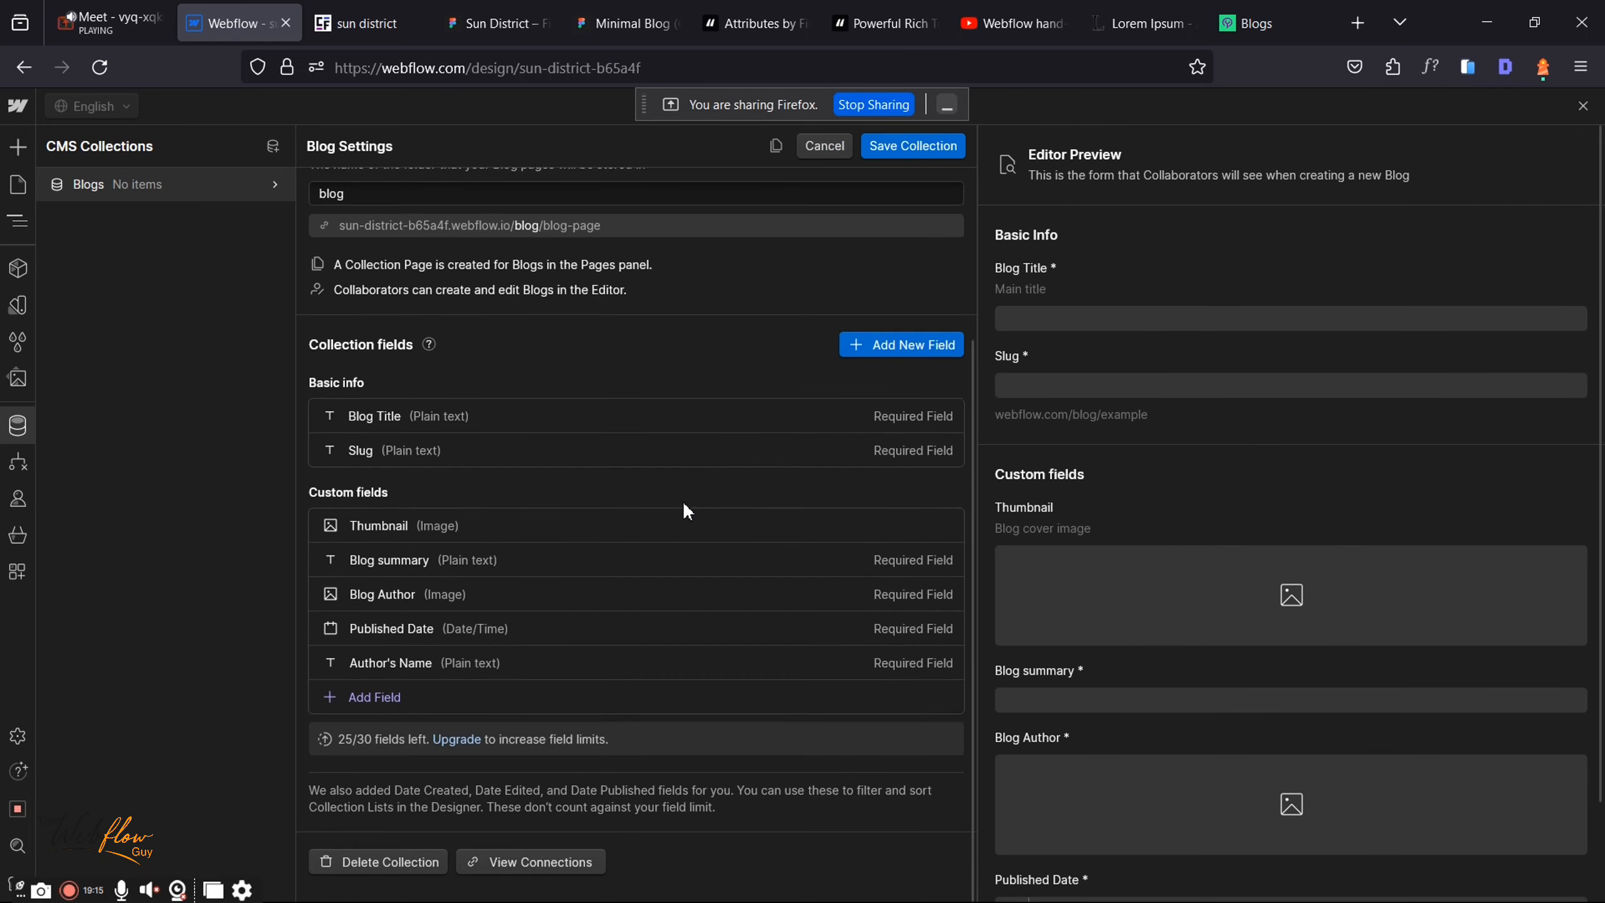
{"action": "left_click", "coordinate": [354, 700]}
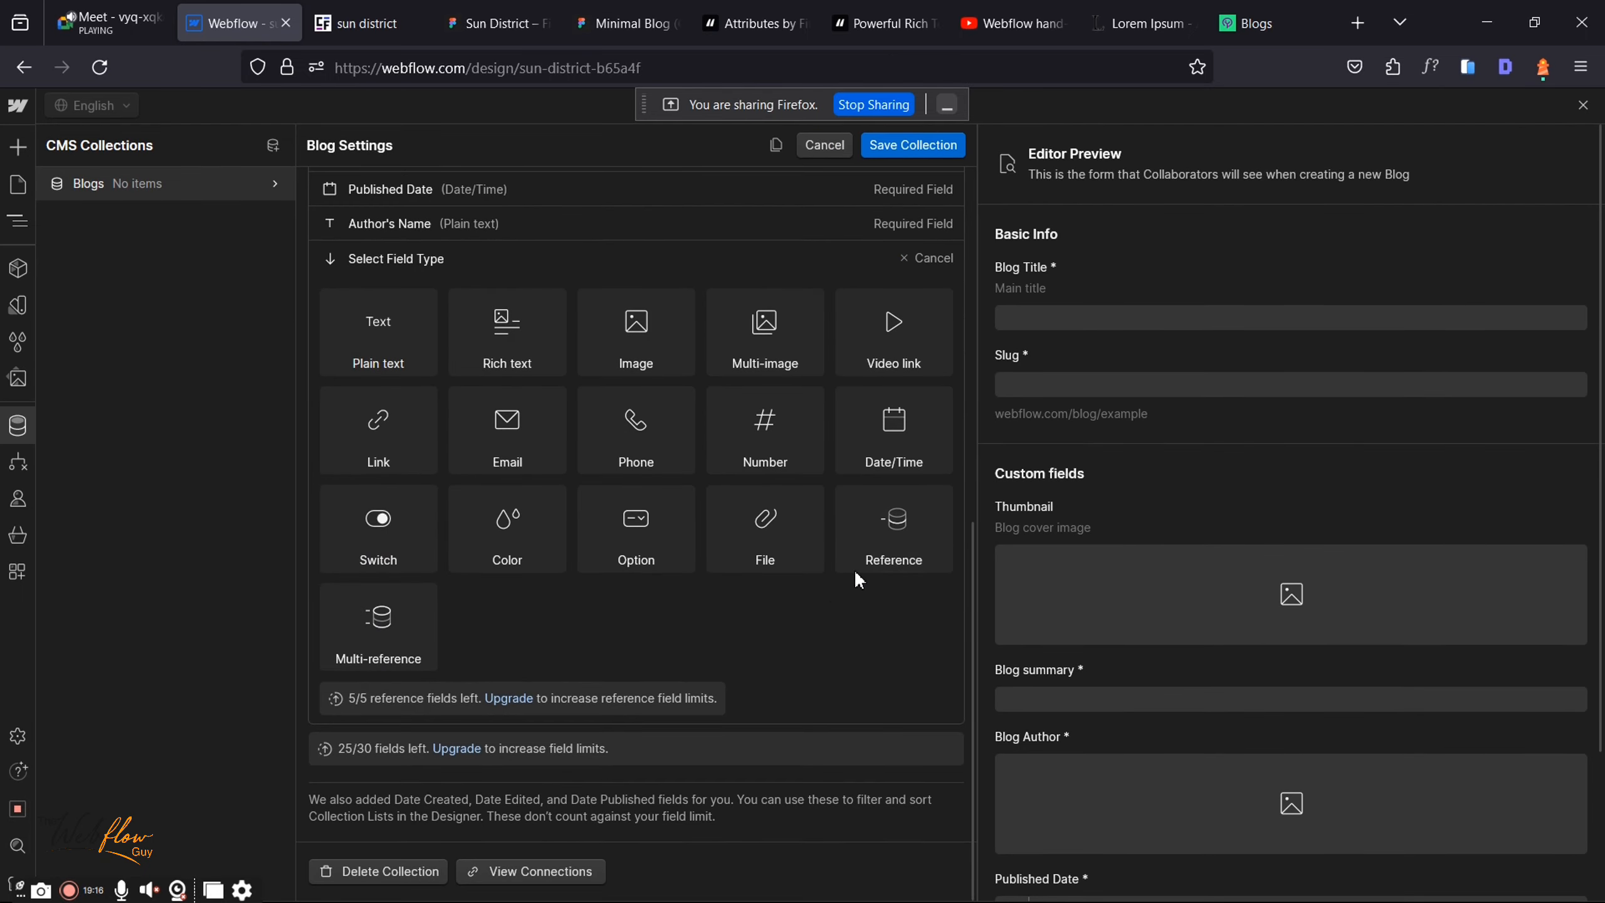
{"action": "left_click", "coordinate": [895, 531]}
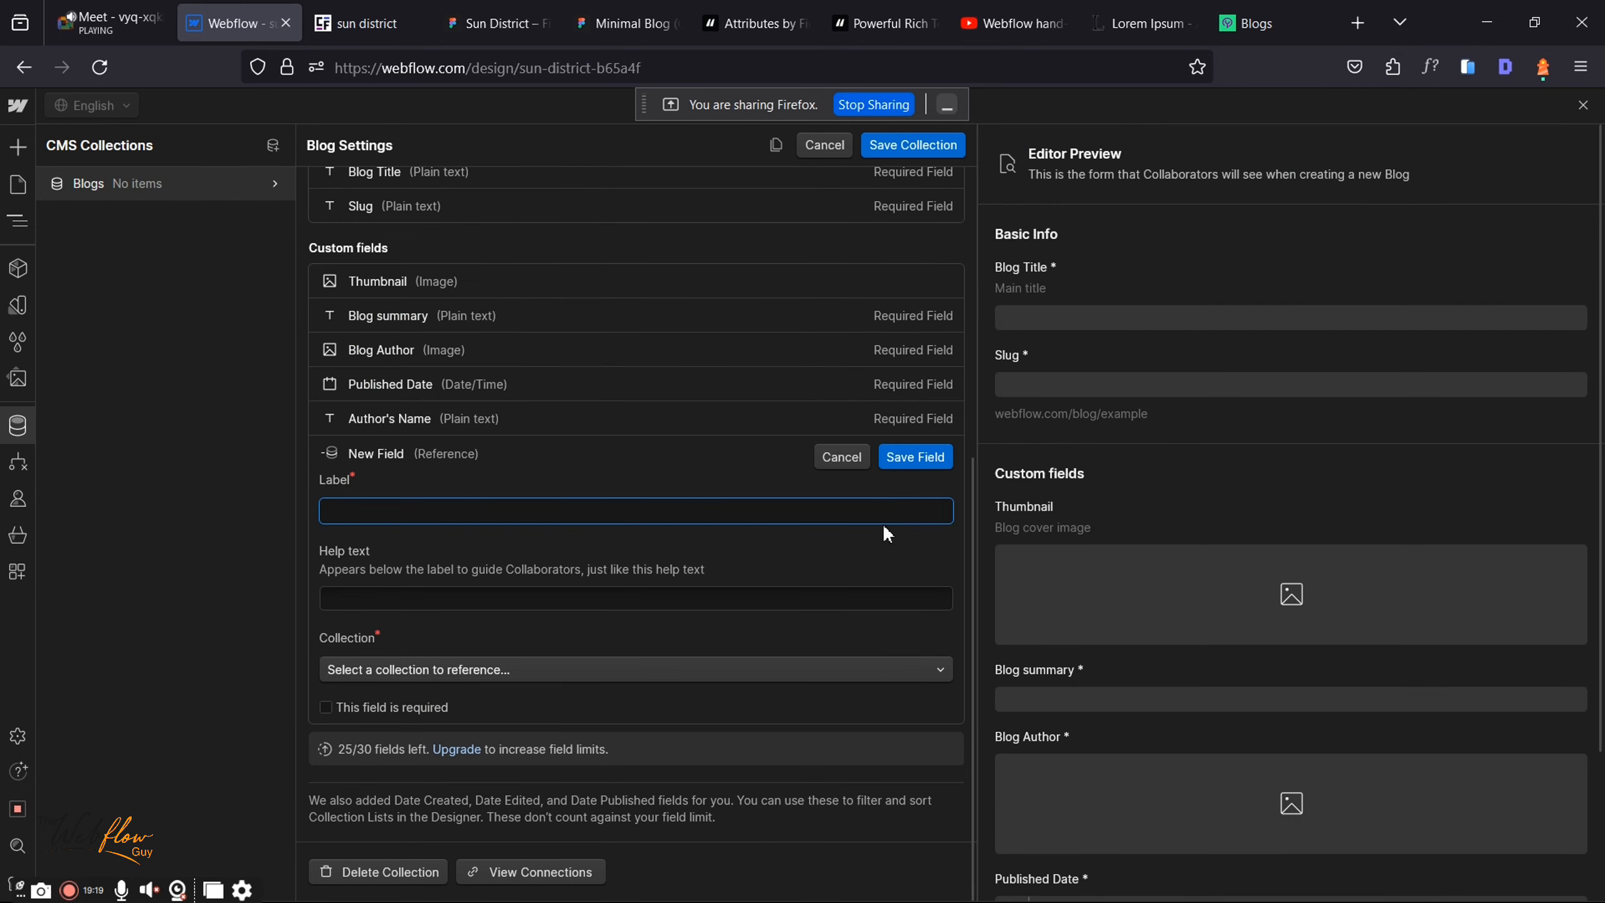
{"action": "left_click", "coordinate": [431, 659]}
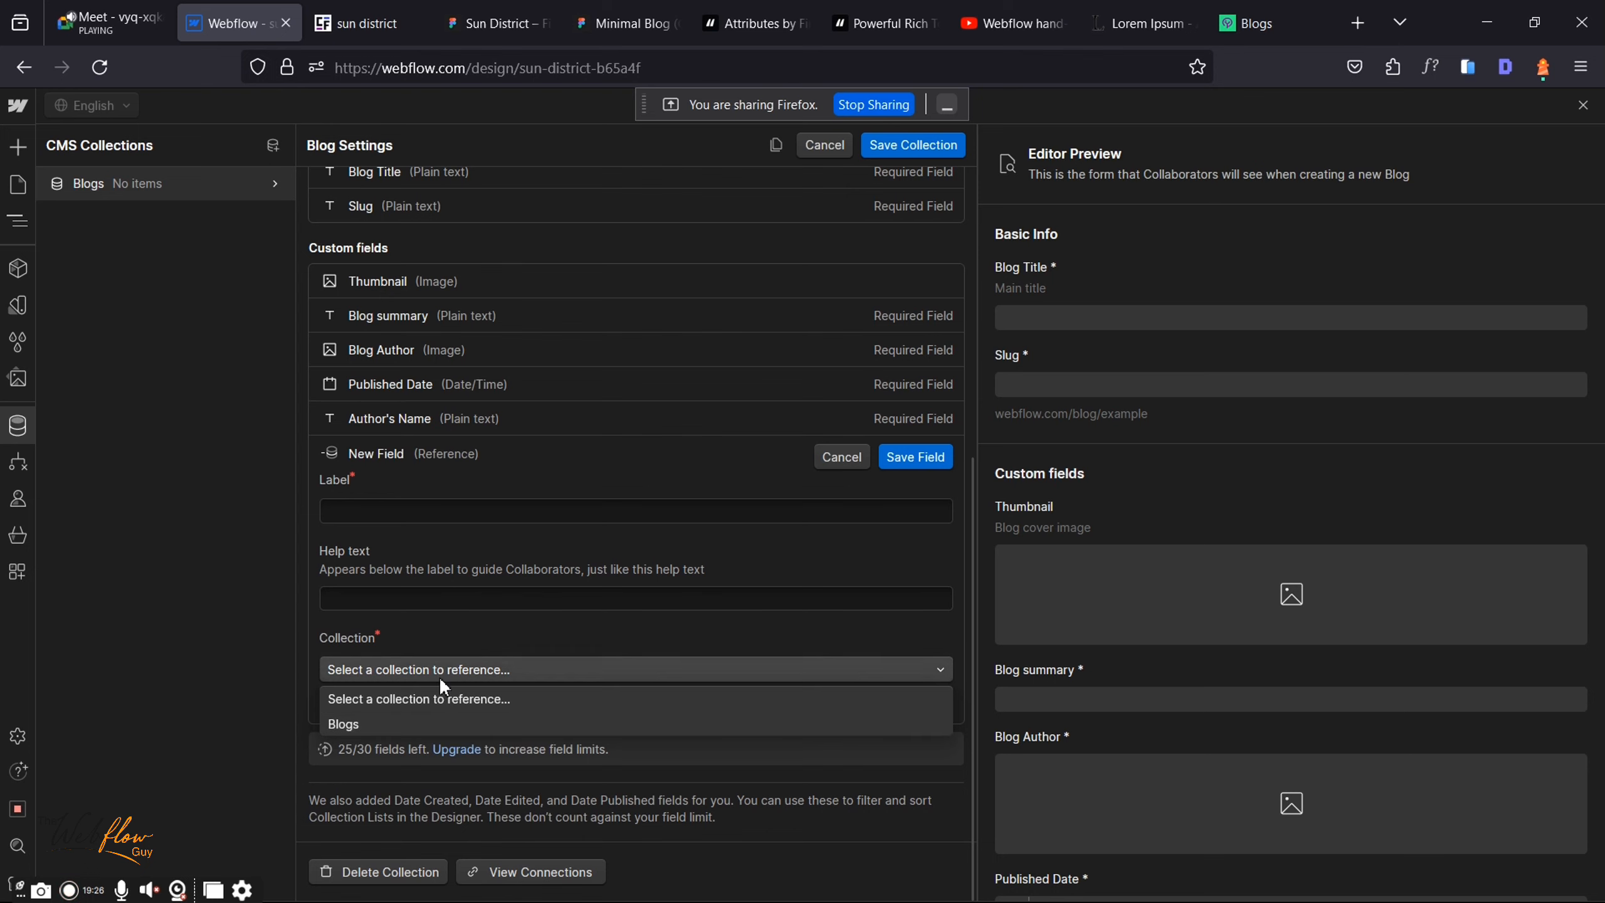
{"action": "left_click", "coordinate": [831, 460]}
{"action": "left_click", "coordinate": [831, 460]}
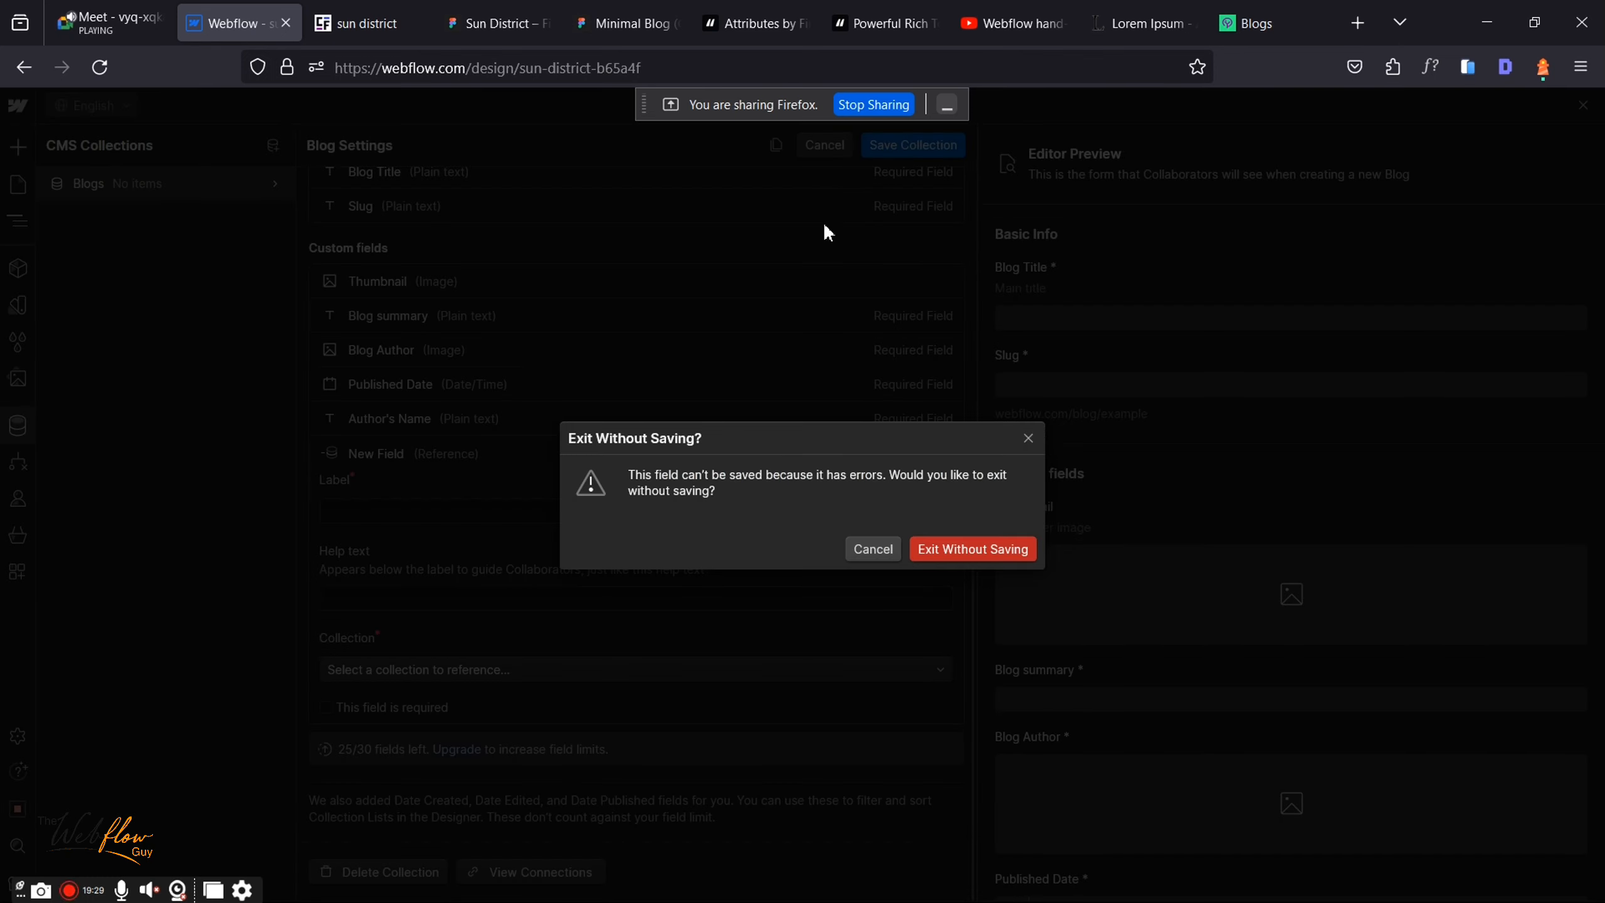
{"action": "left_click", "coordinate": [951, 549]}
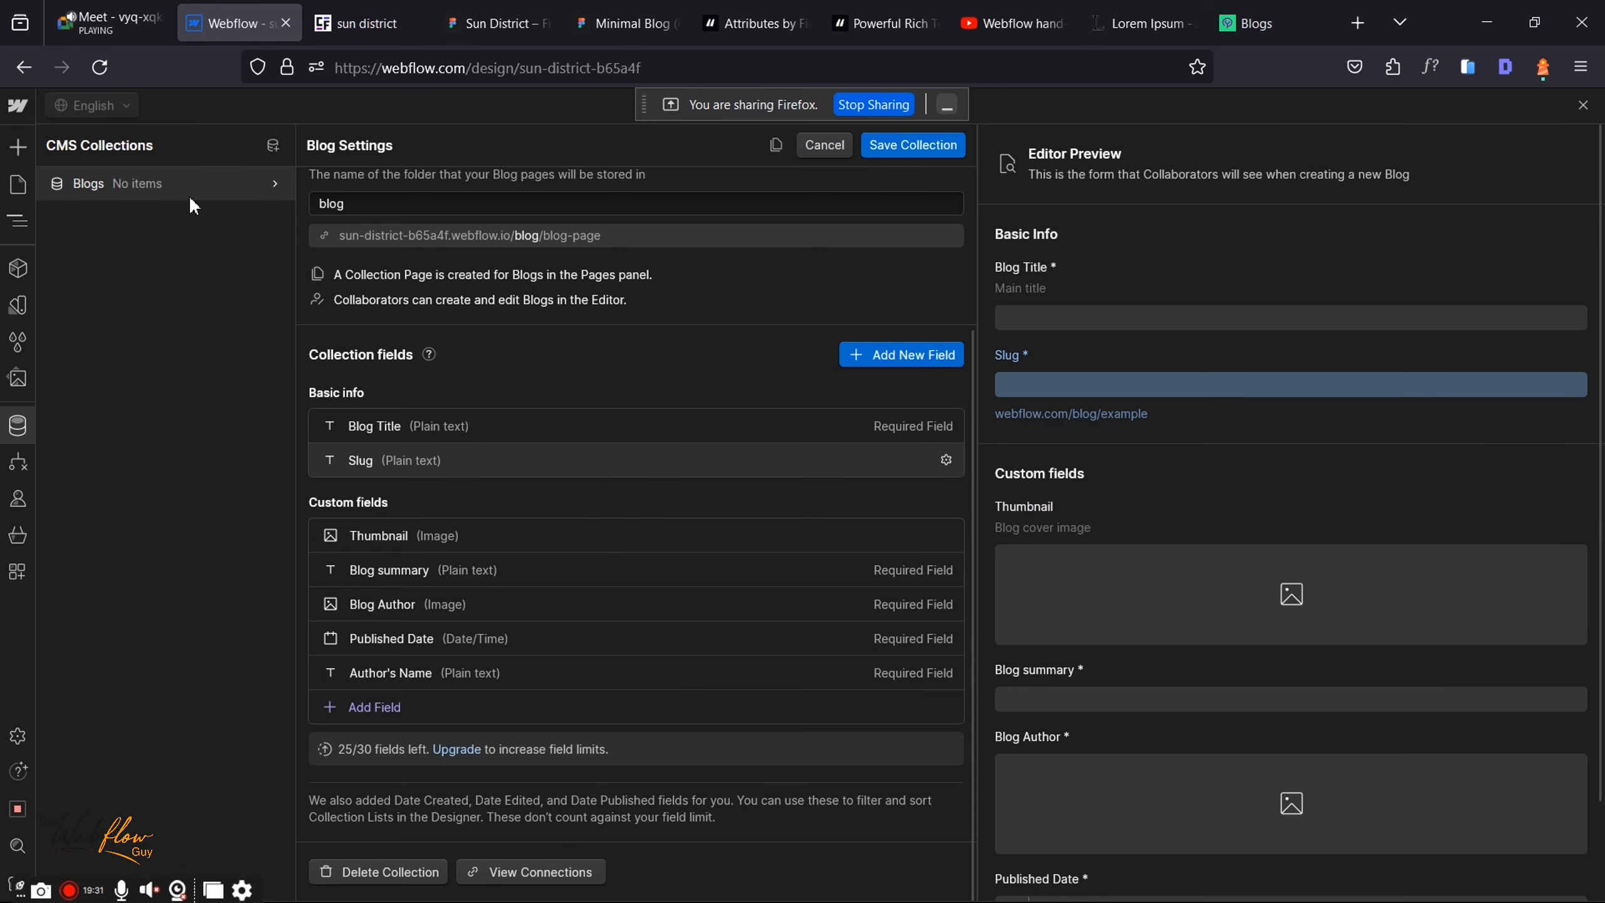
Step: Start a new collection and enter 'Categories' as its collection name
{"action": "left_click", "coordinate": [273, 144]}
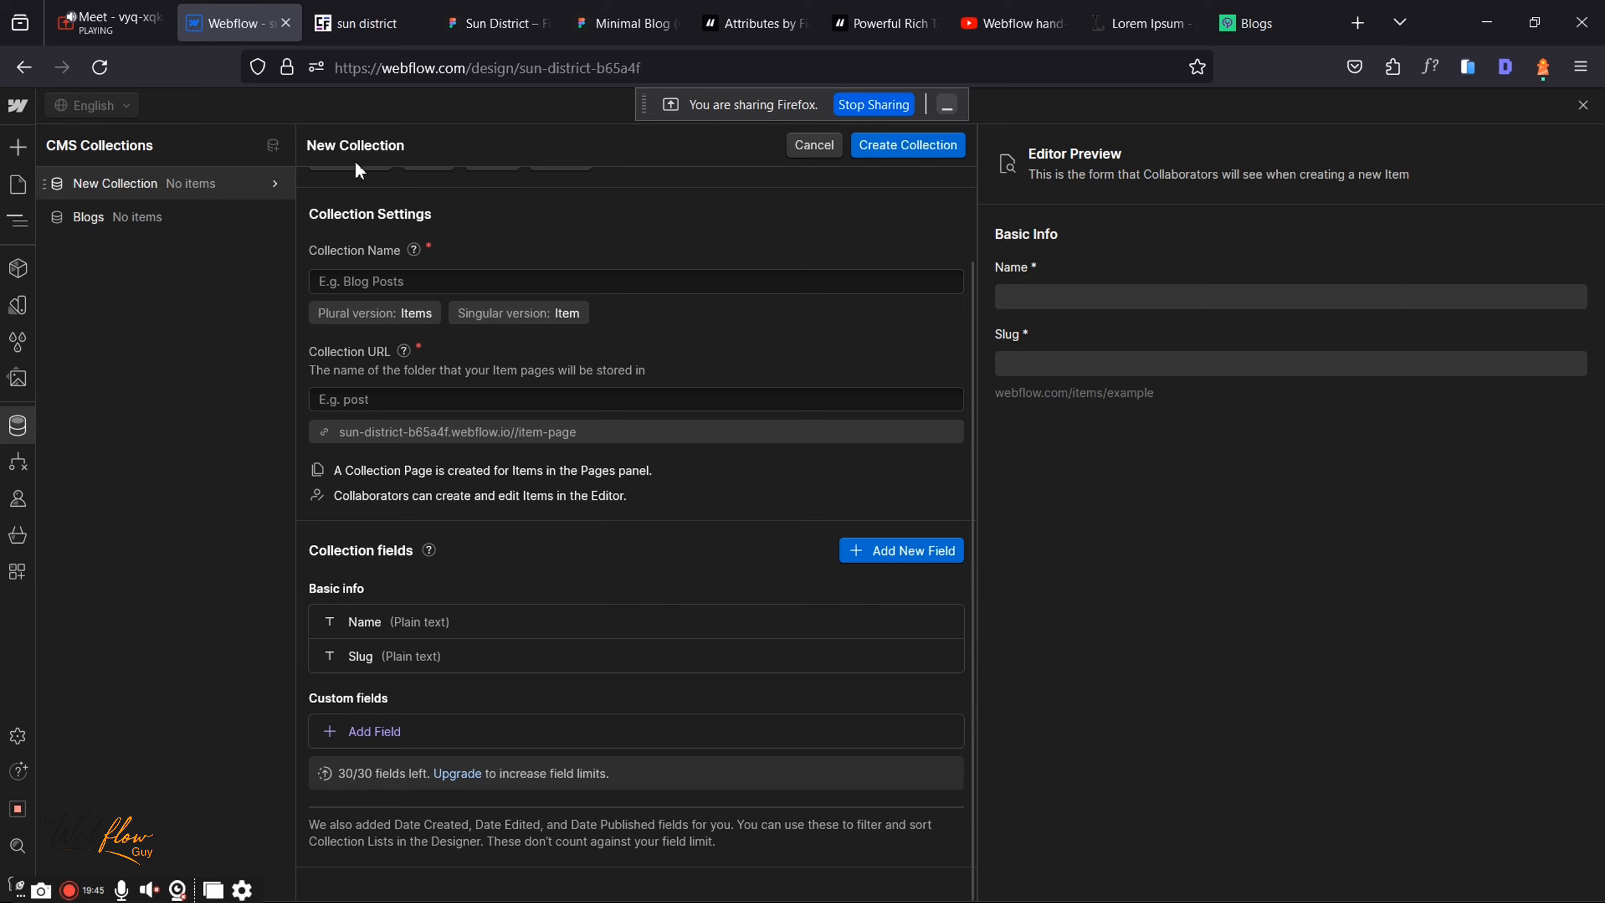
{"action": "left_click", "coordinate": [414, 282]}
{"action": "type", "text": "C"}
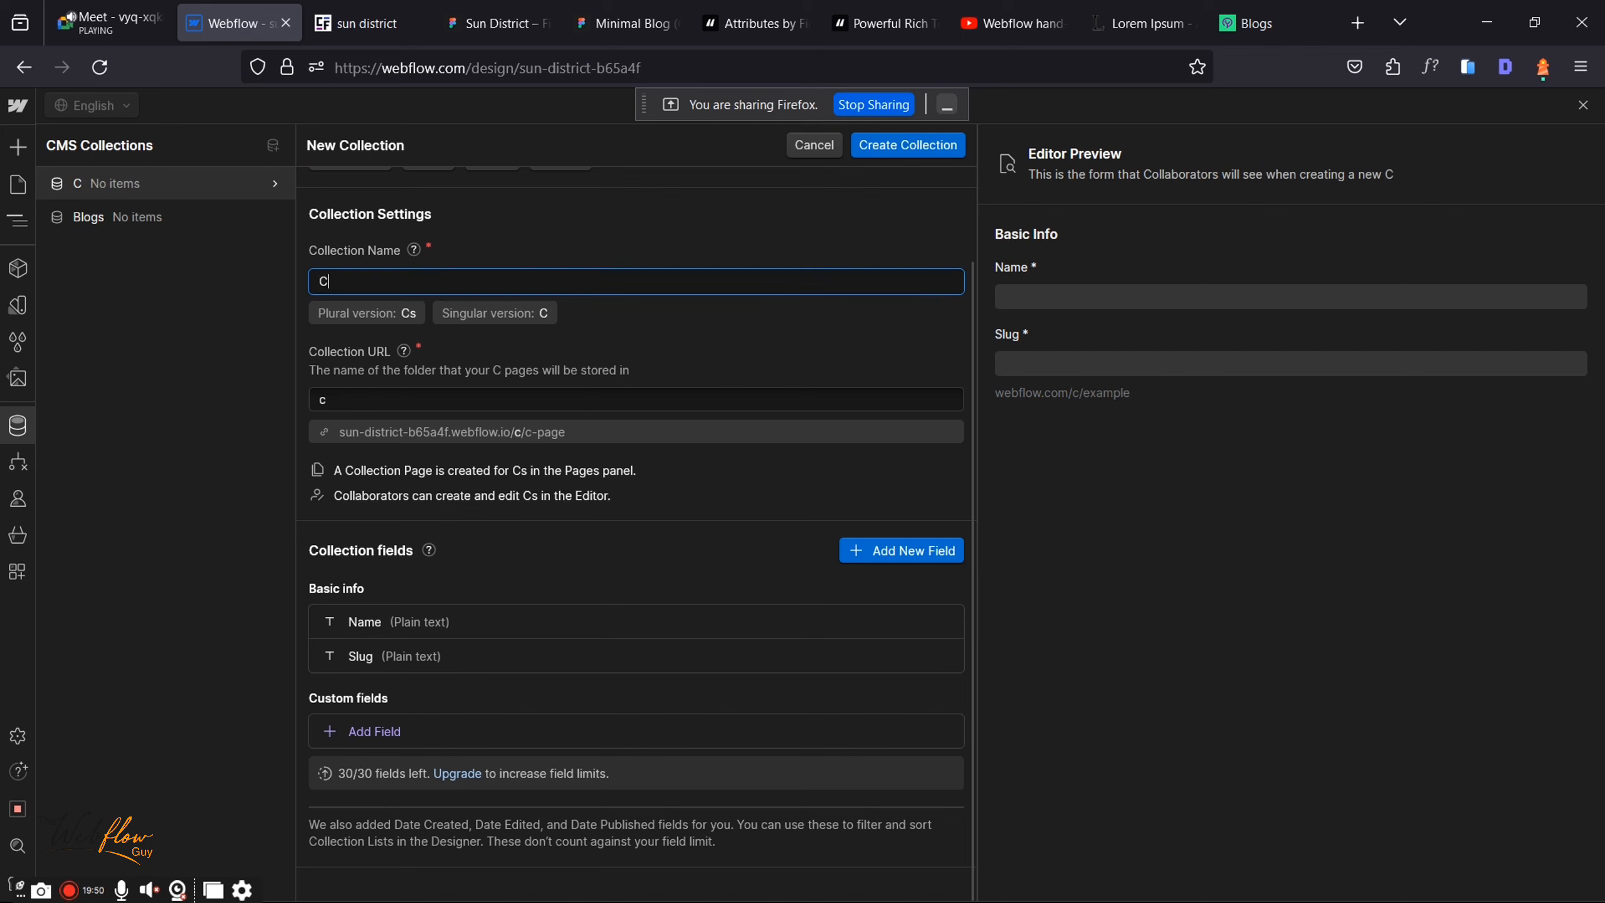
{"action": "type", "text": "ategories"}
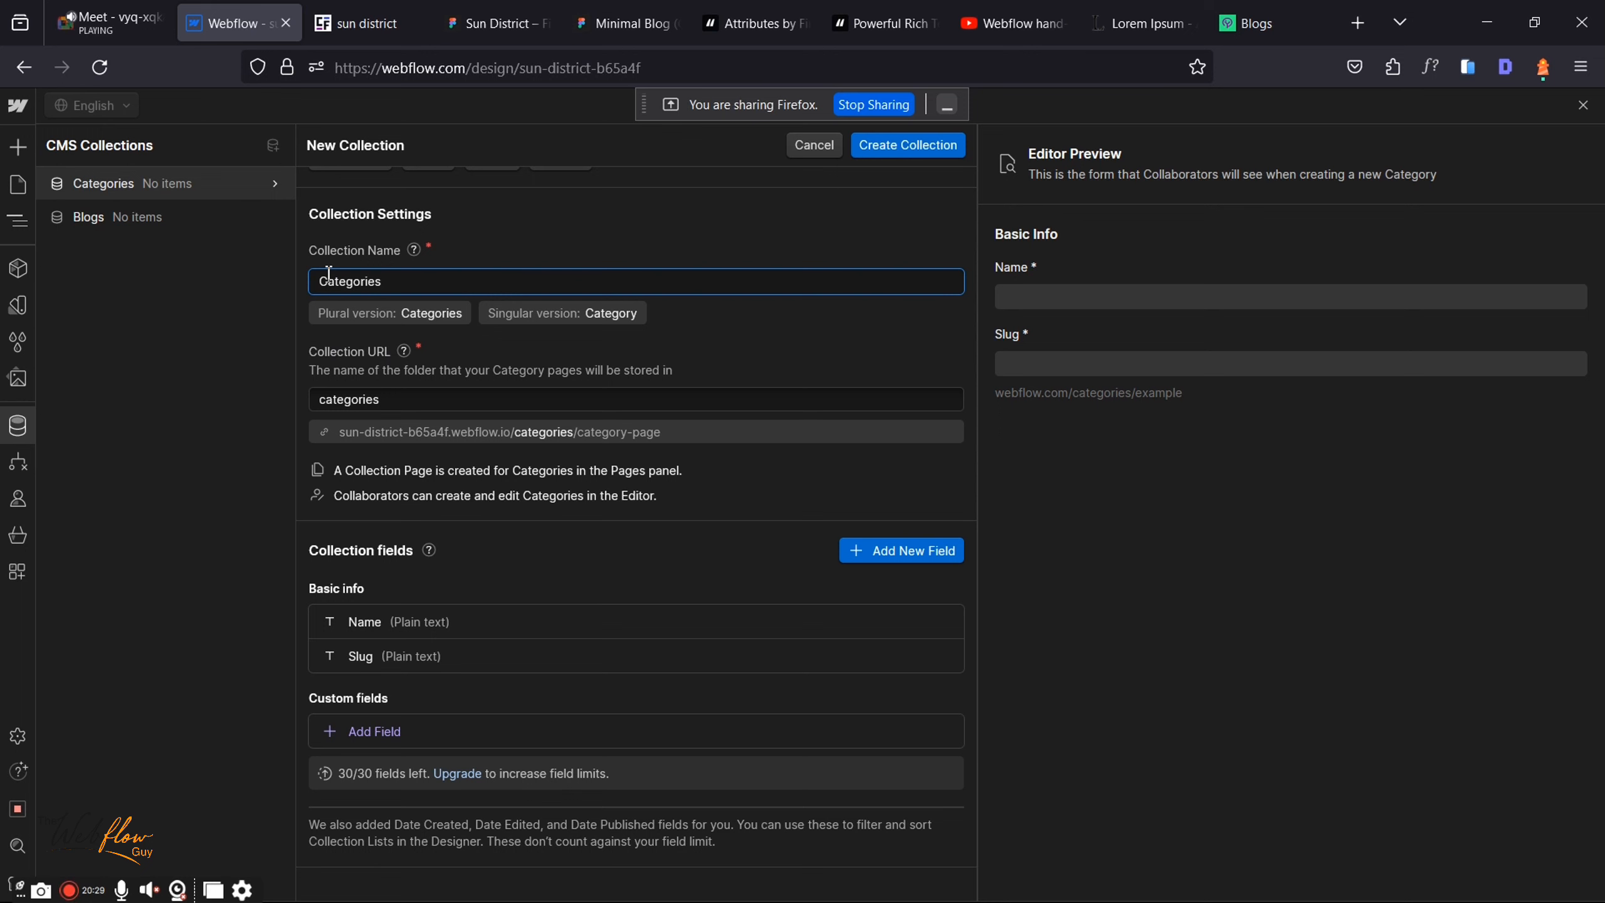
Step: Inspect the Name field settings without changes, then create the Categories collection
{"action": "left_click", "coordinate": [492, 623]}
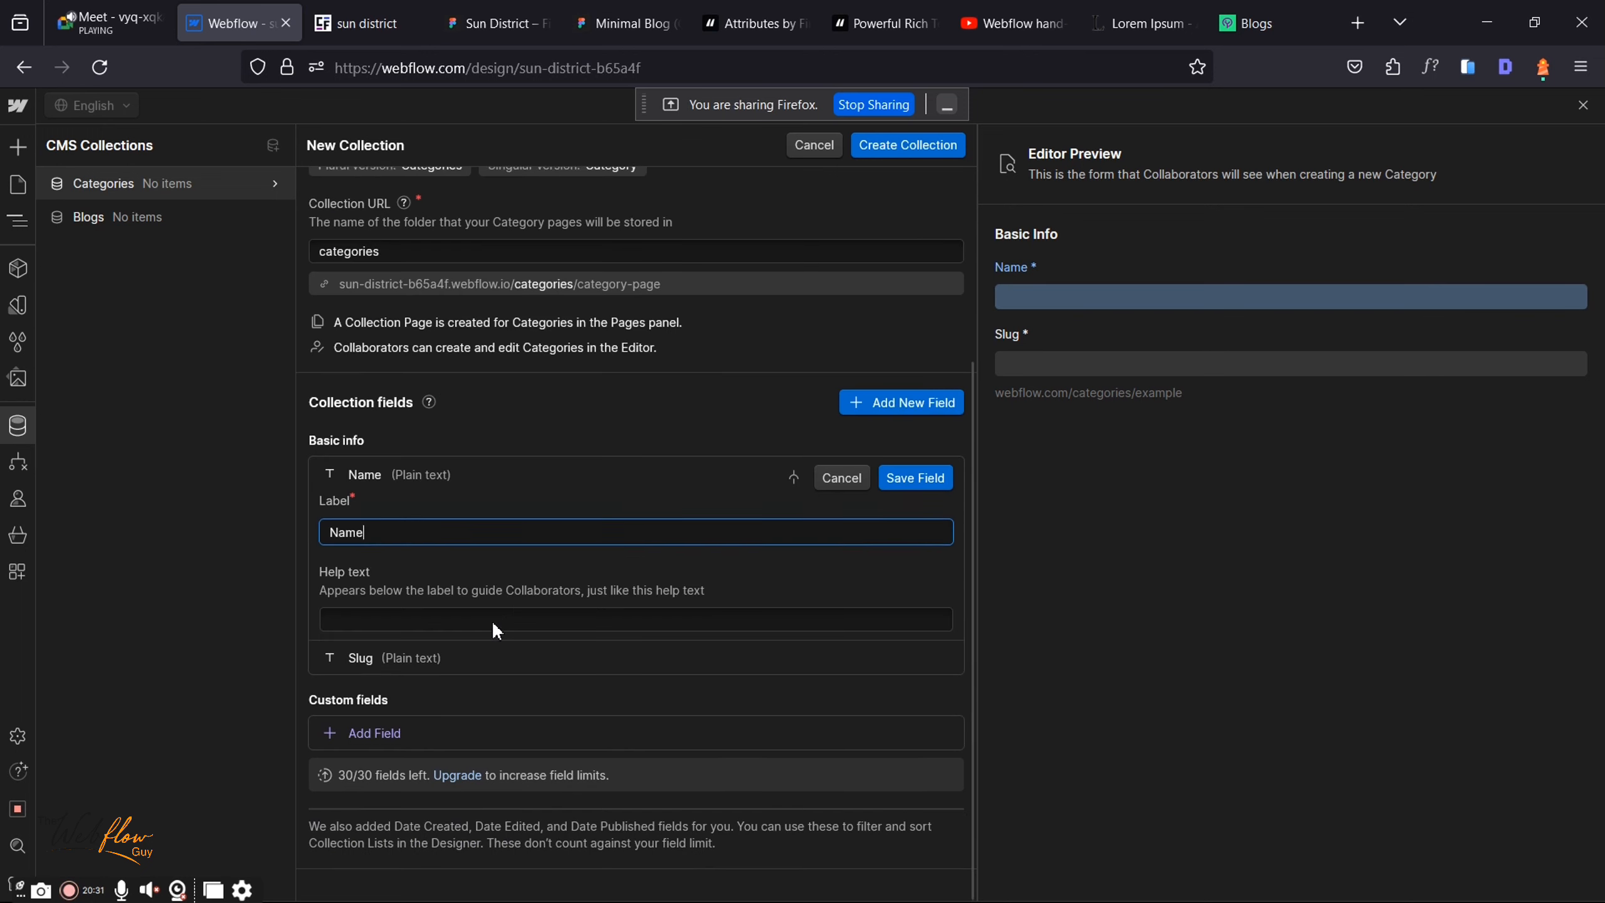
{"action": "left_click", "coordinate": [847, 479]}
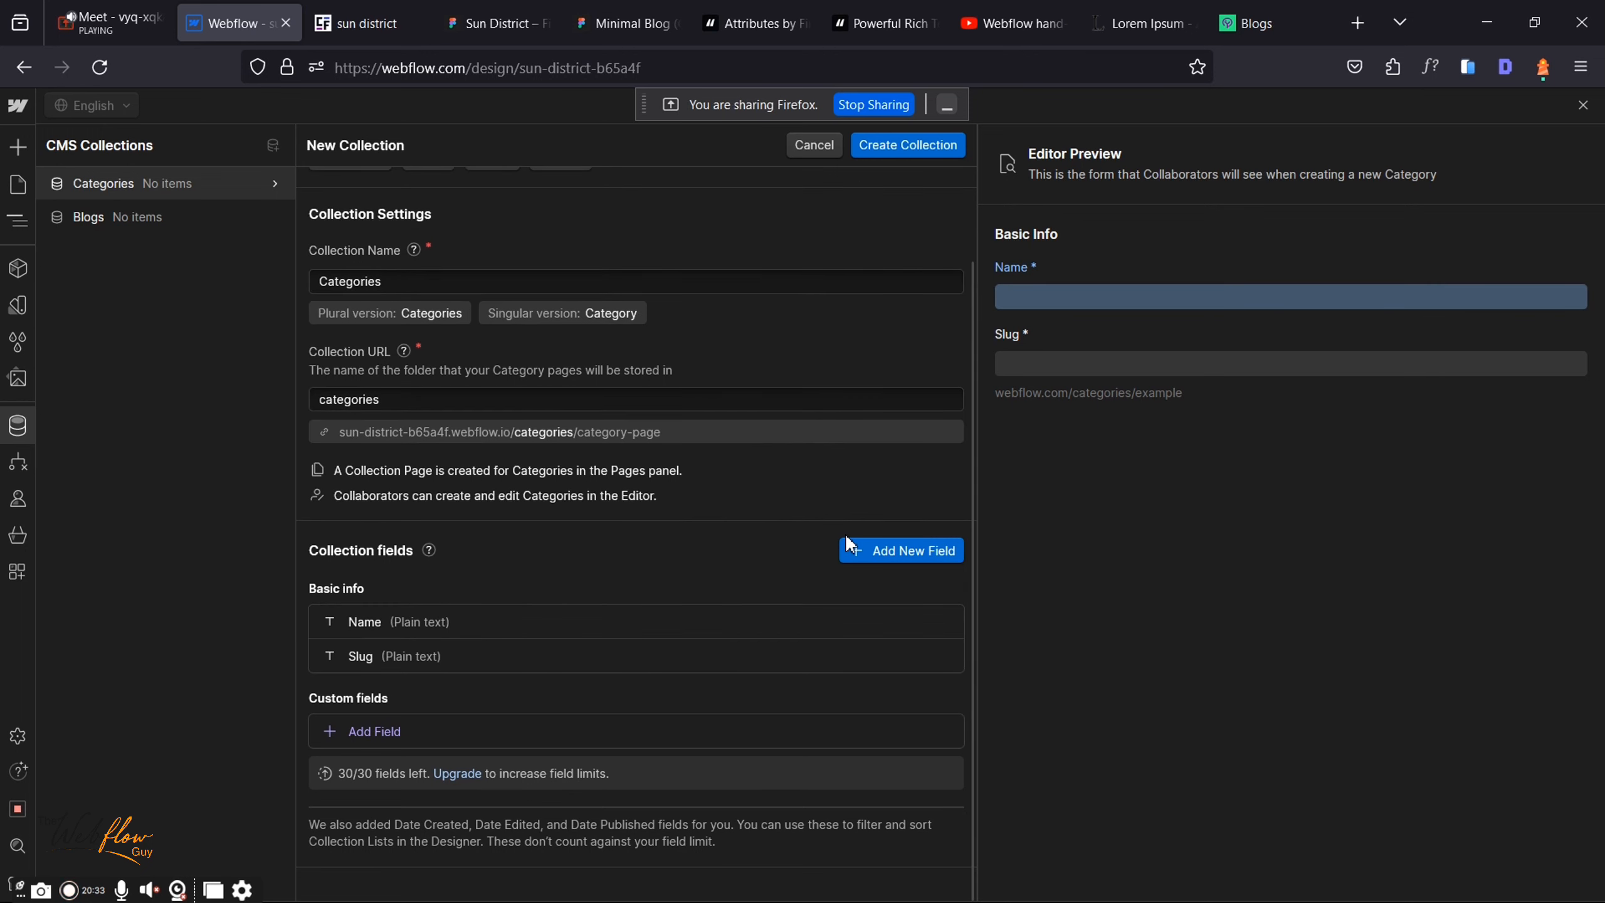
{"action": "left_click", "coordinate": [497, 613]}
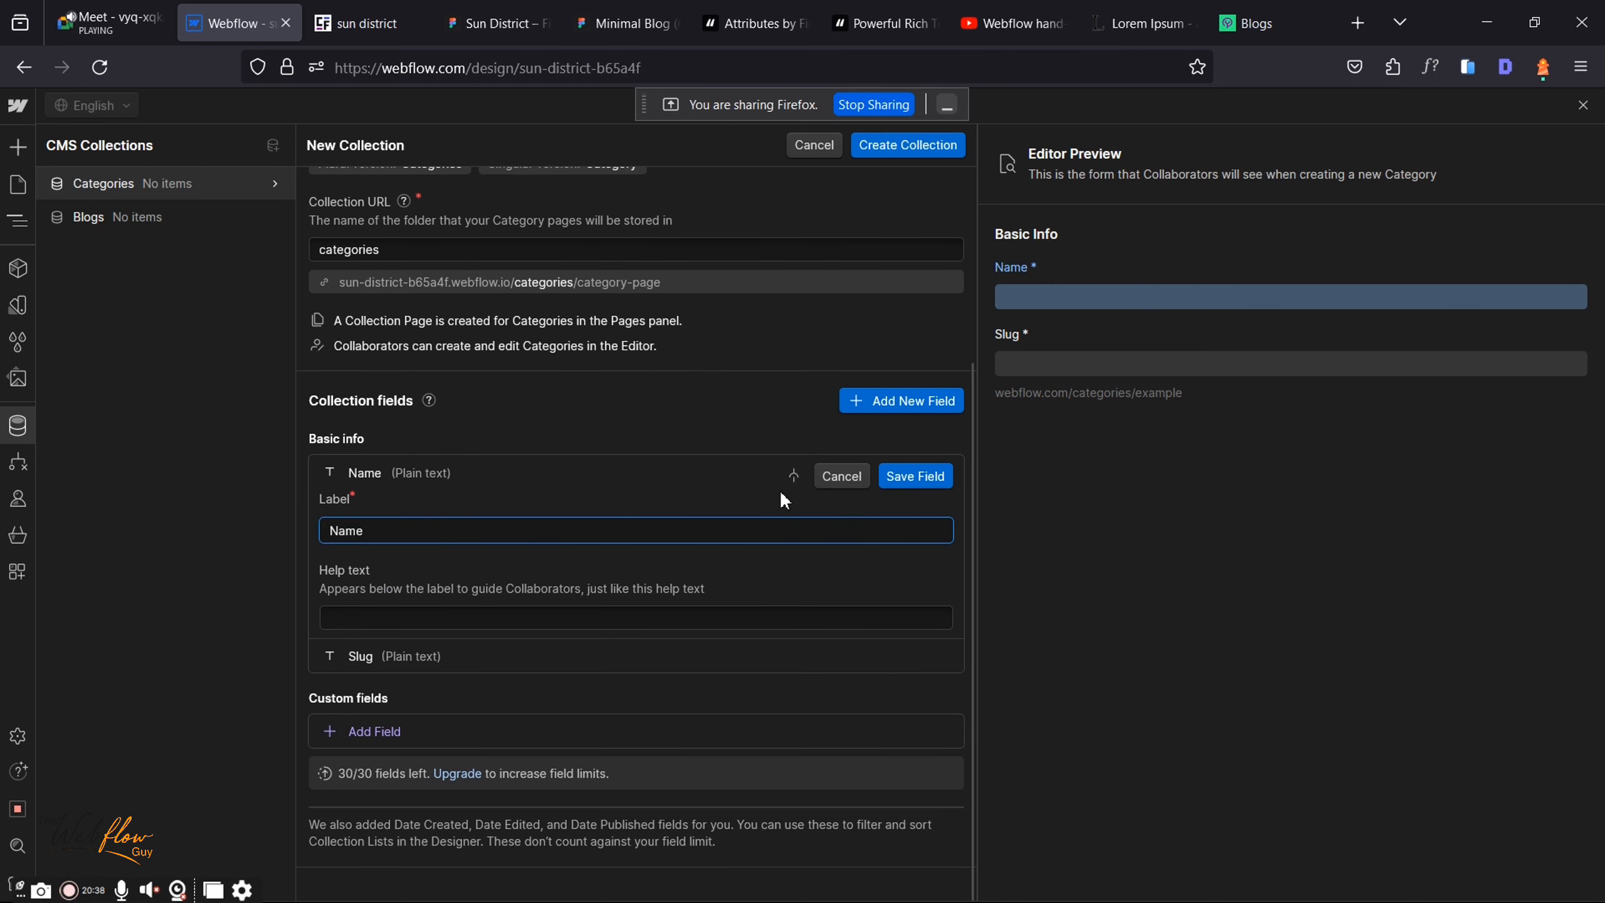
{"action": "left_click", "coordinate": [831, 475]}
{"action": "left_click", "coordinate": [920, 148]}
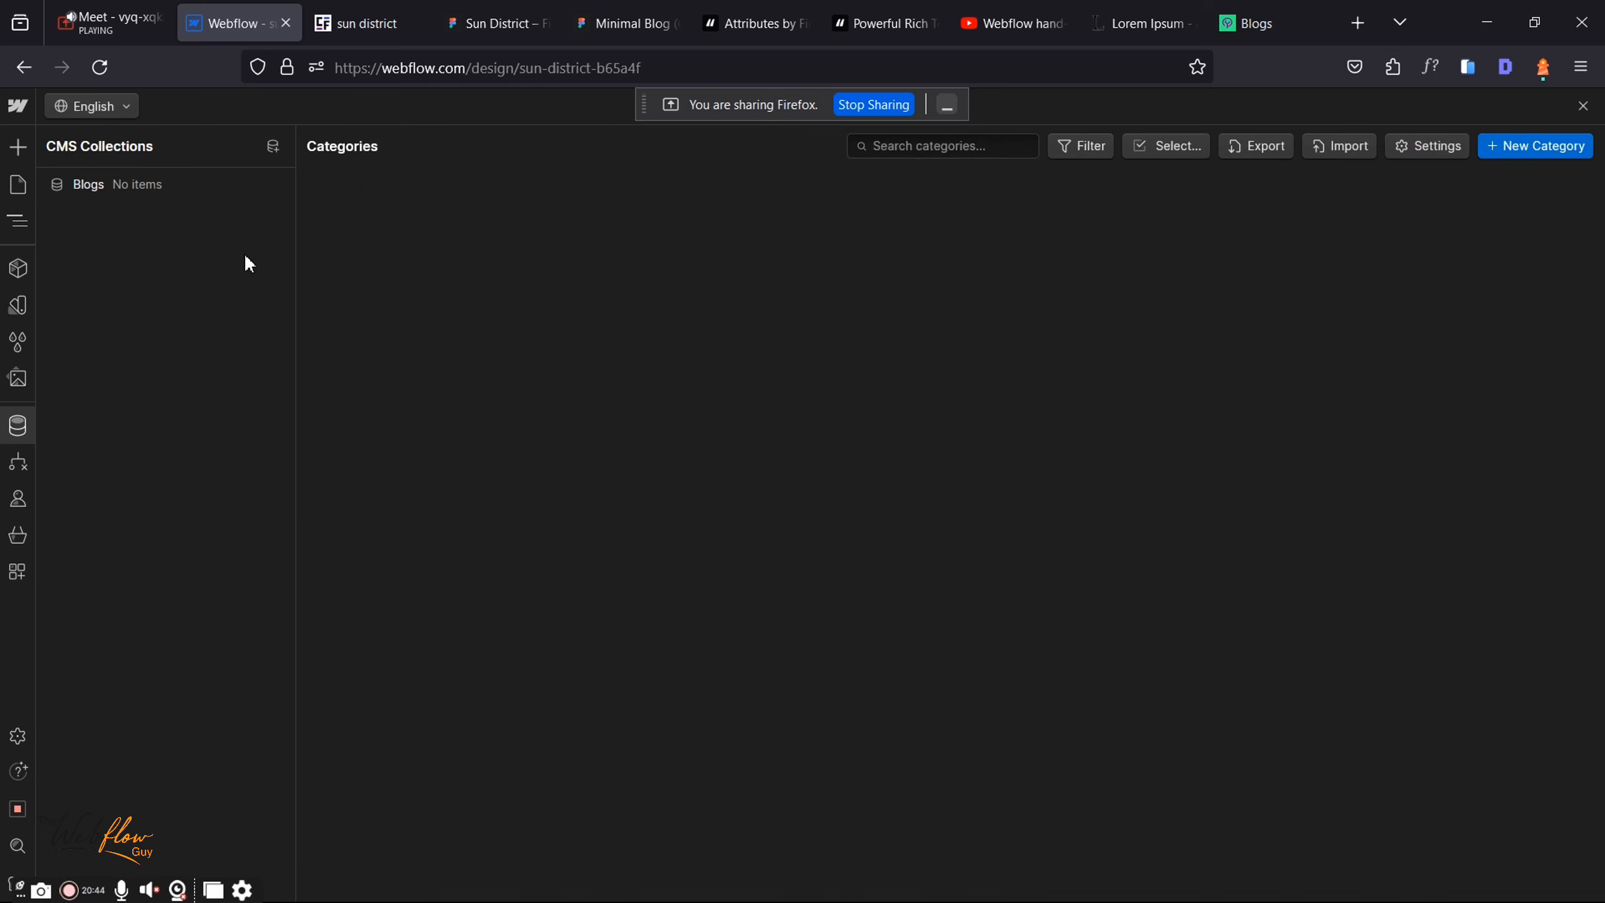
{"action": "left_click", "coordinate": [145, 19]}
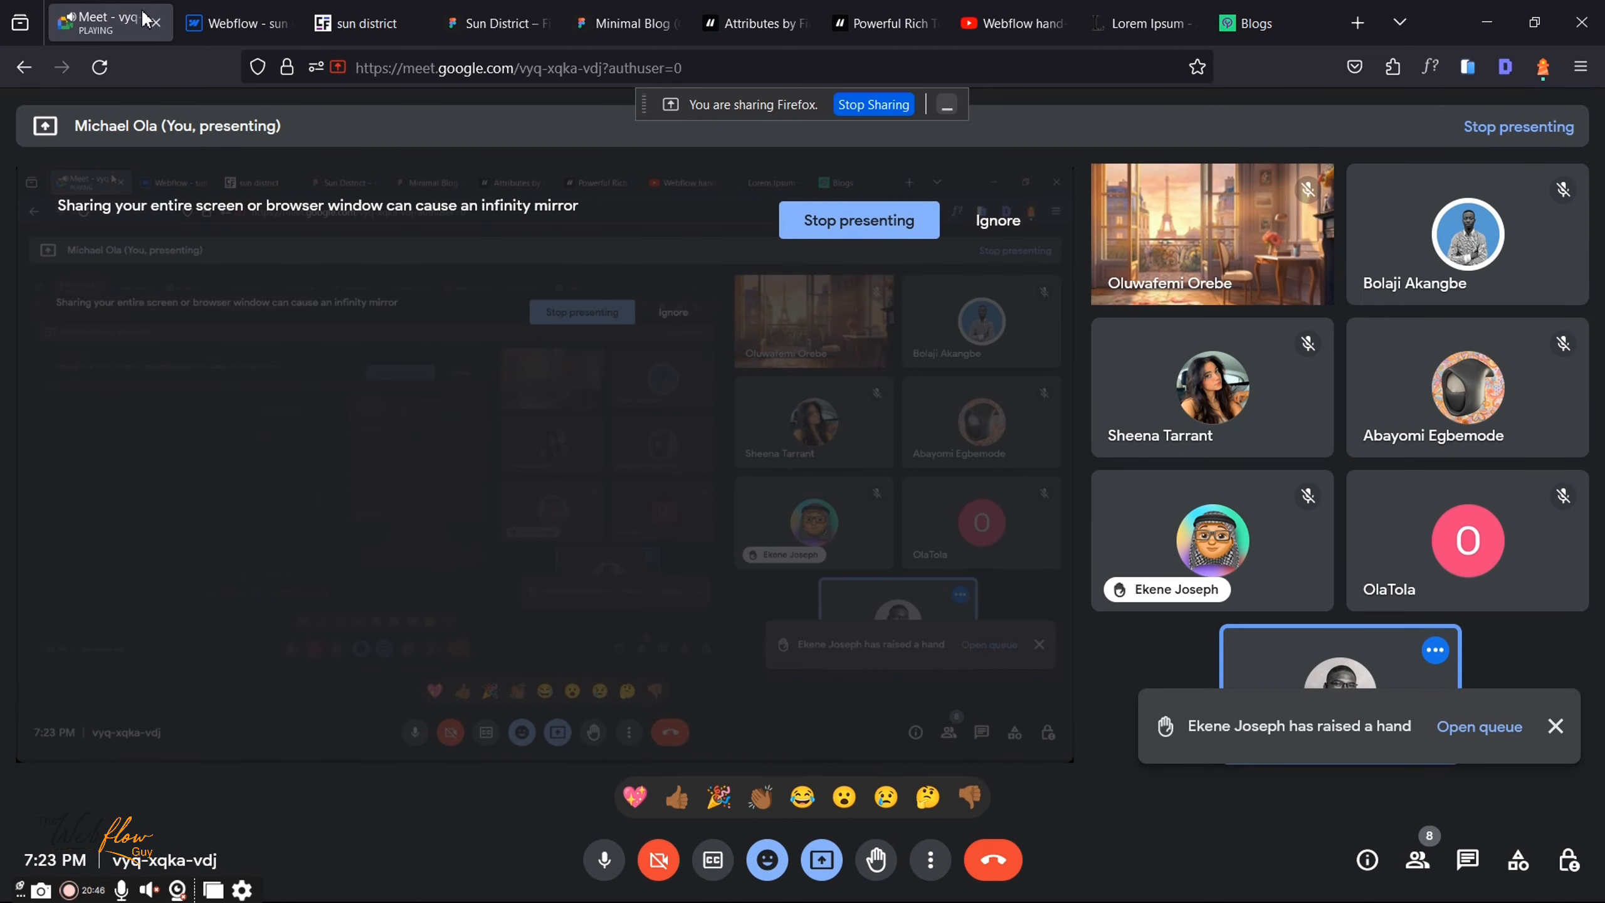
{"action": "left_click", "coordinate": [262, 9]}
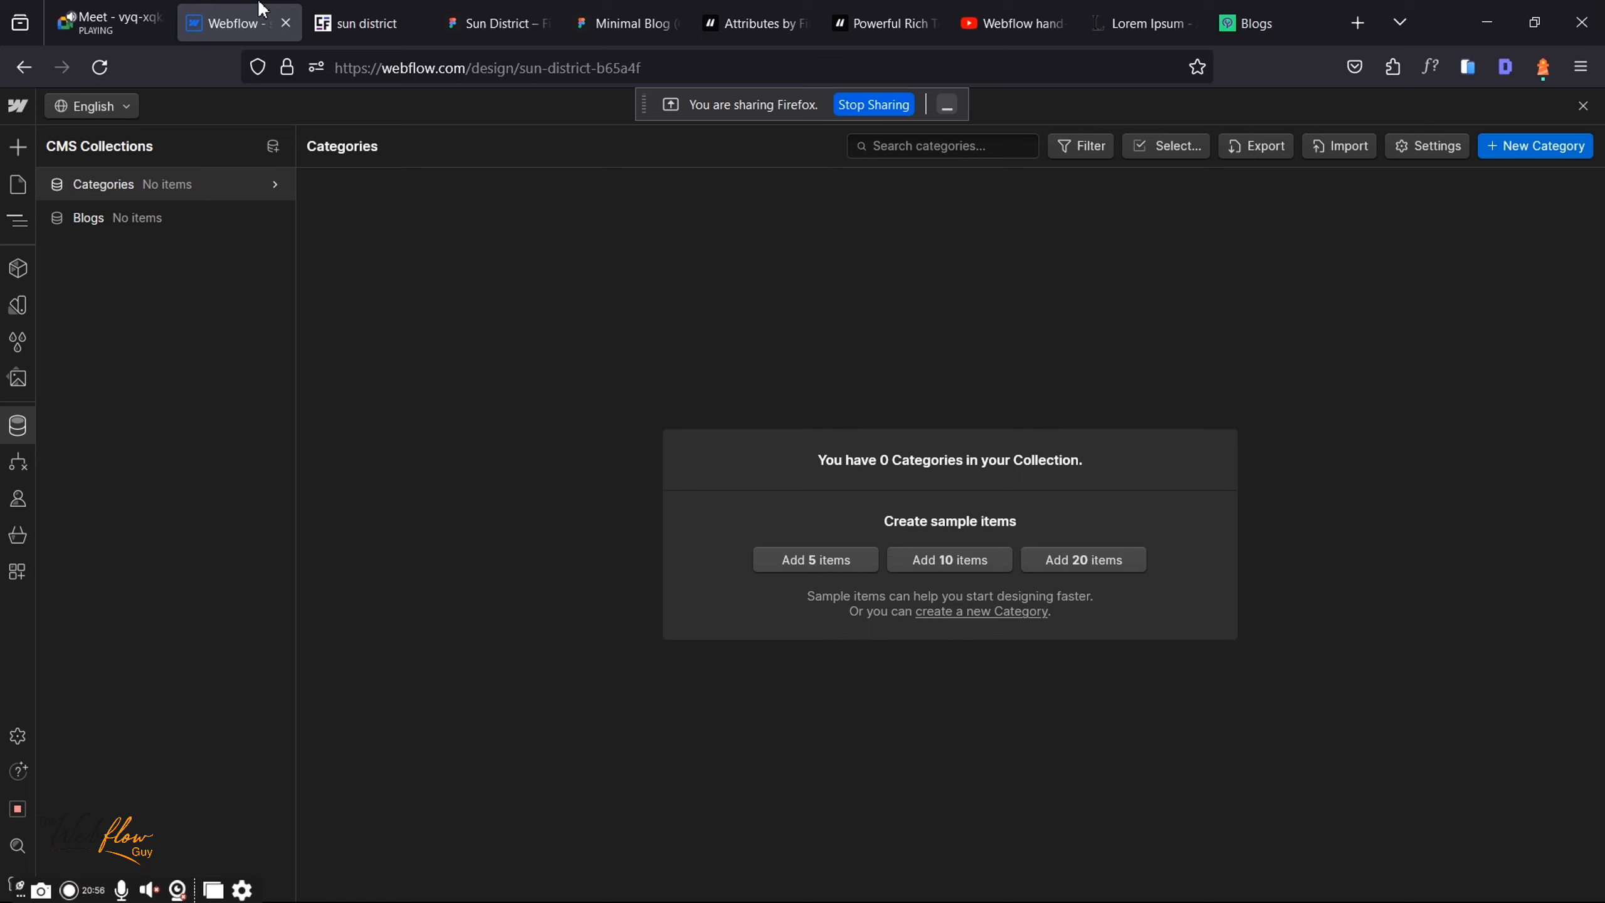
{"action": "left_click", "coordinate": [1323, 13]}
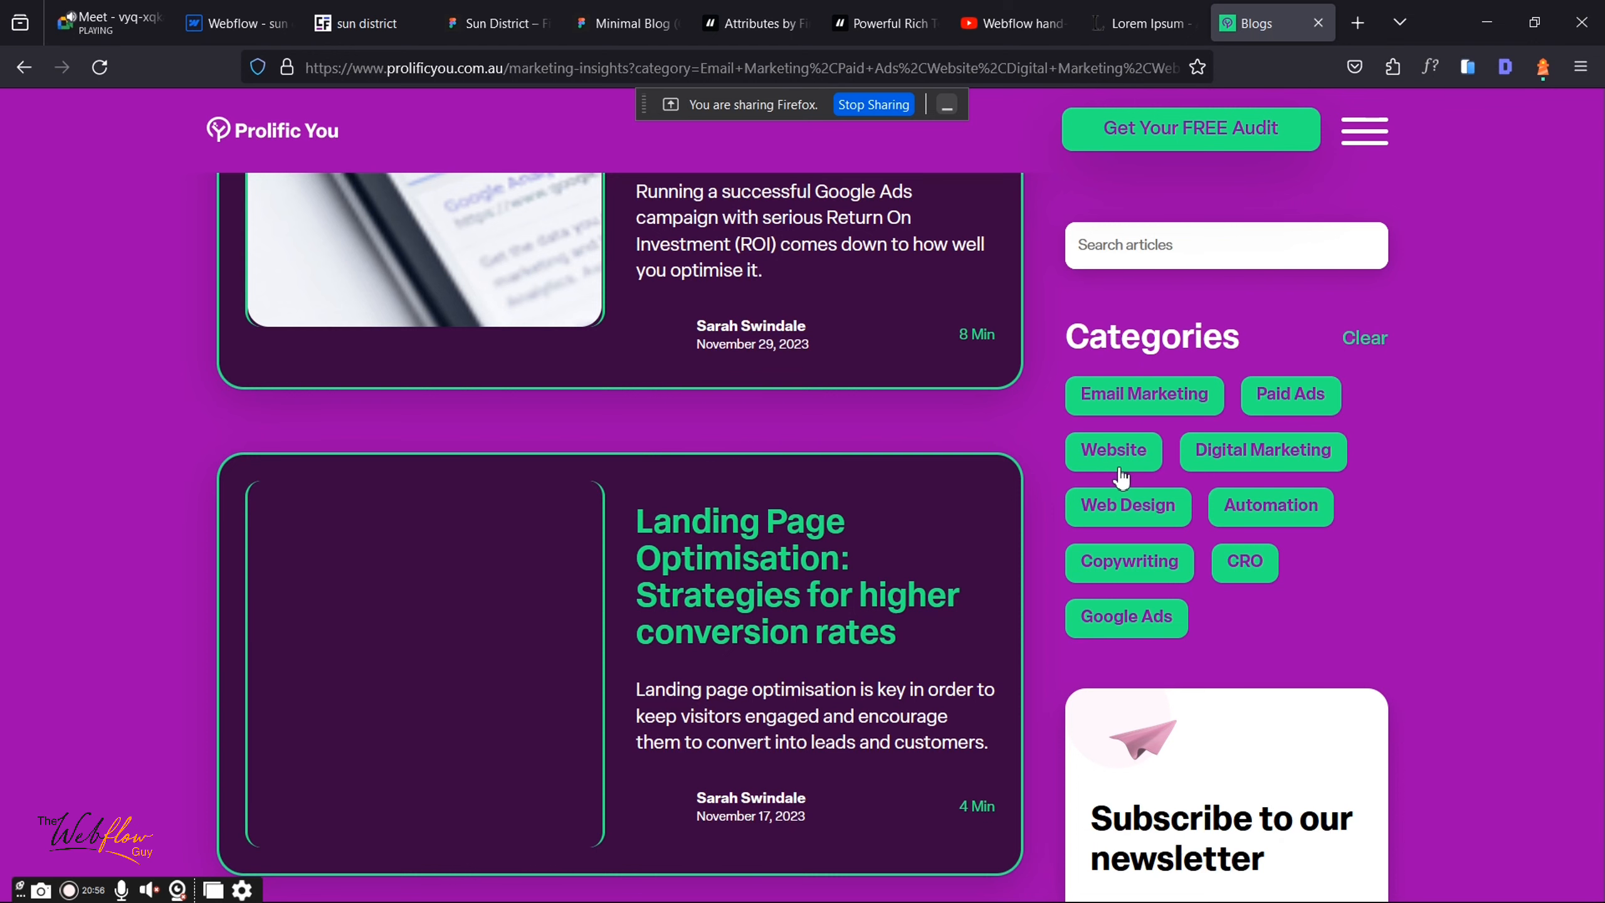
{"action": "scroll", "coordinate": [1122, 477], "scroll_direction": "up", "scroll_amount": 5}
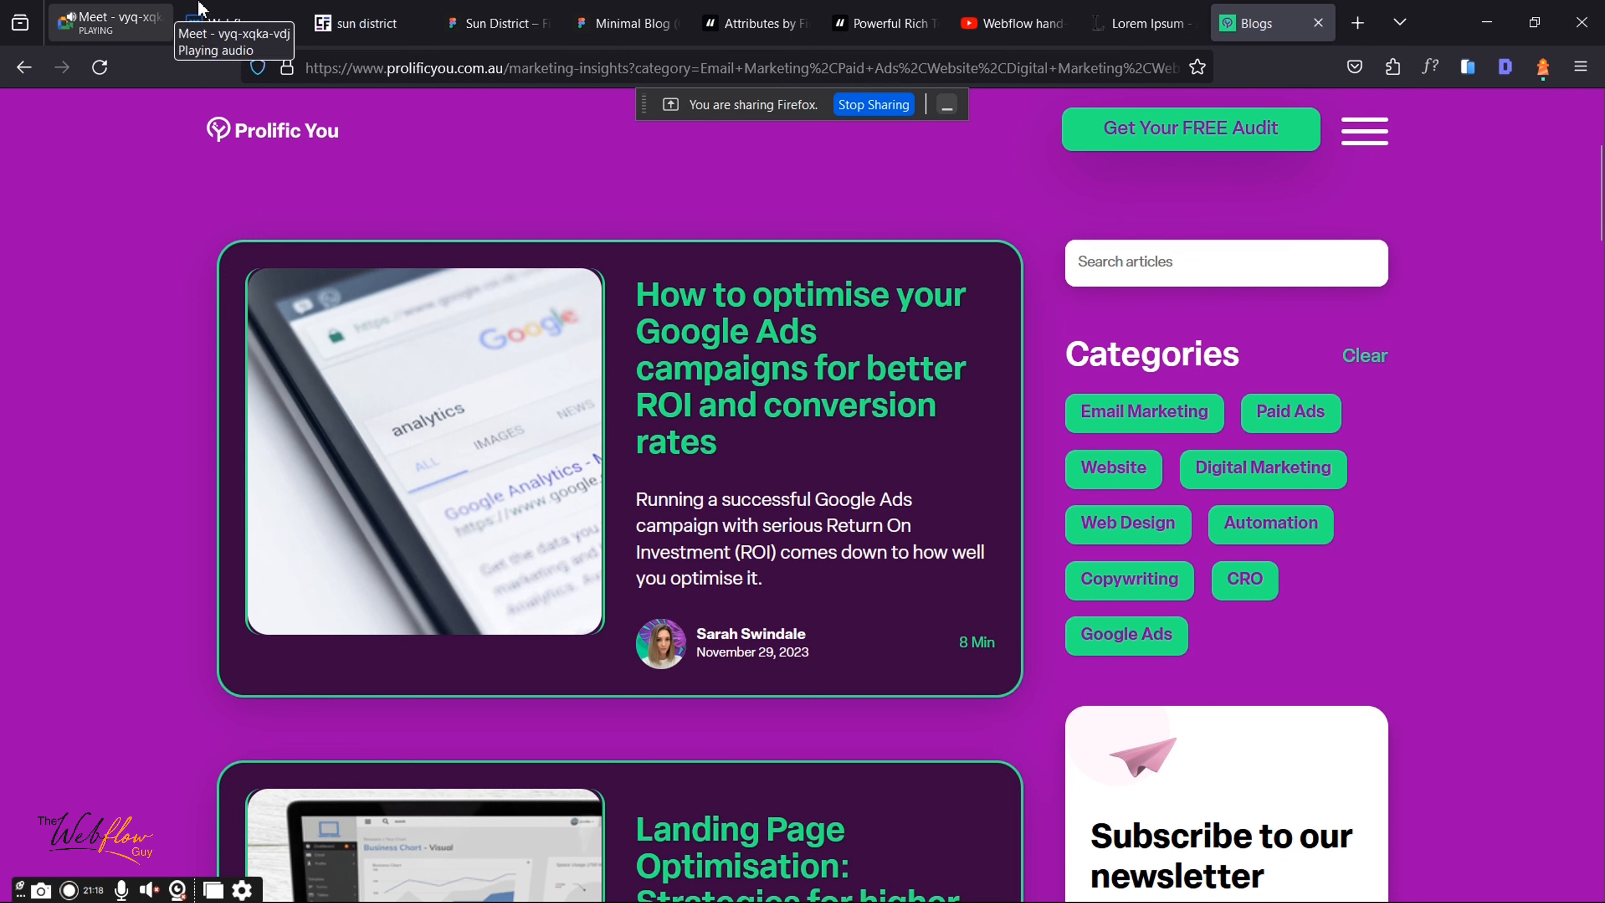
{"action": "left_click", "coordinate": [217, 13]}
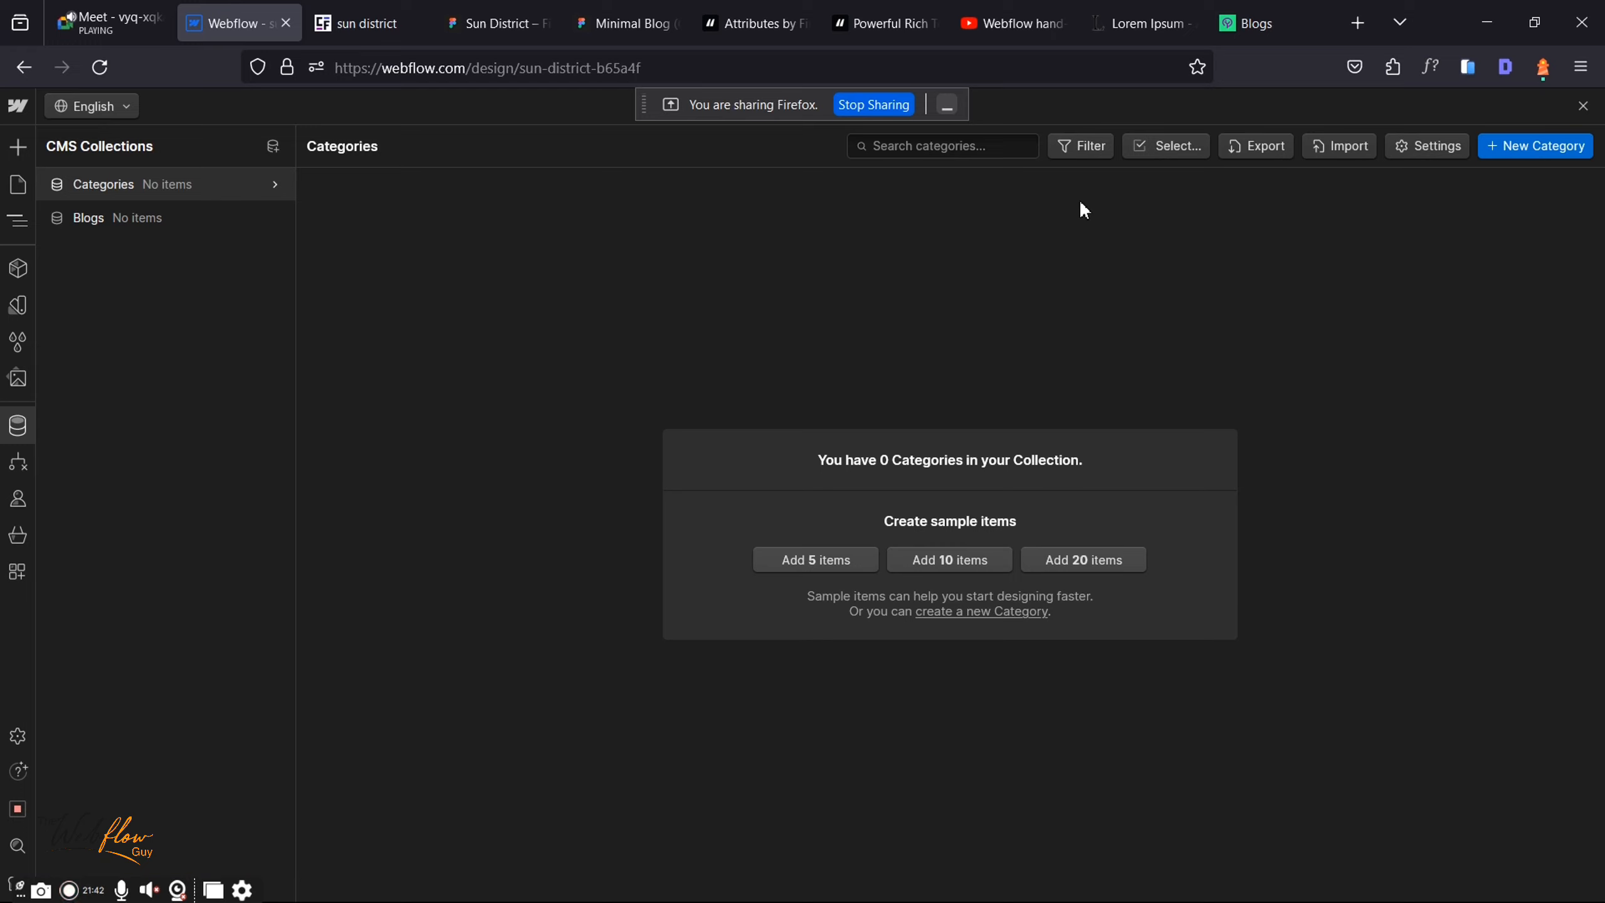
Step: Add the Technology and Innovation items to Categories
{"action": "left_click", "coordinate": [1530, 152]}
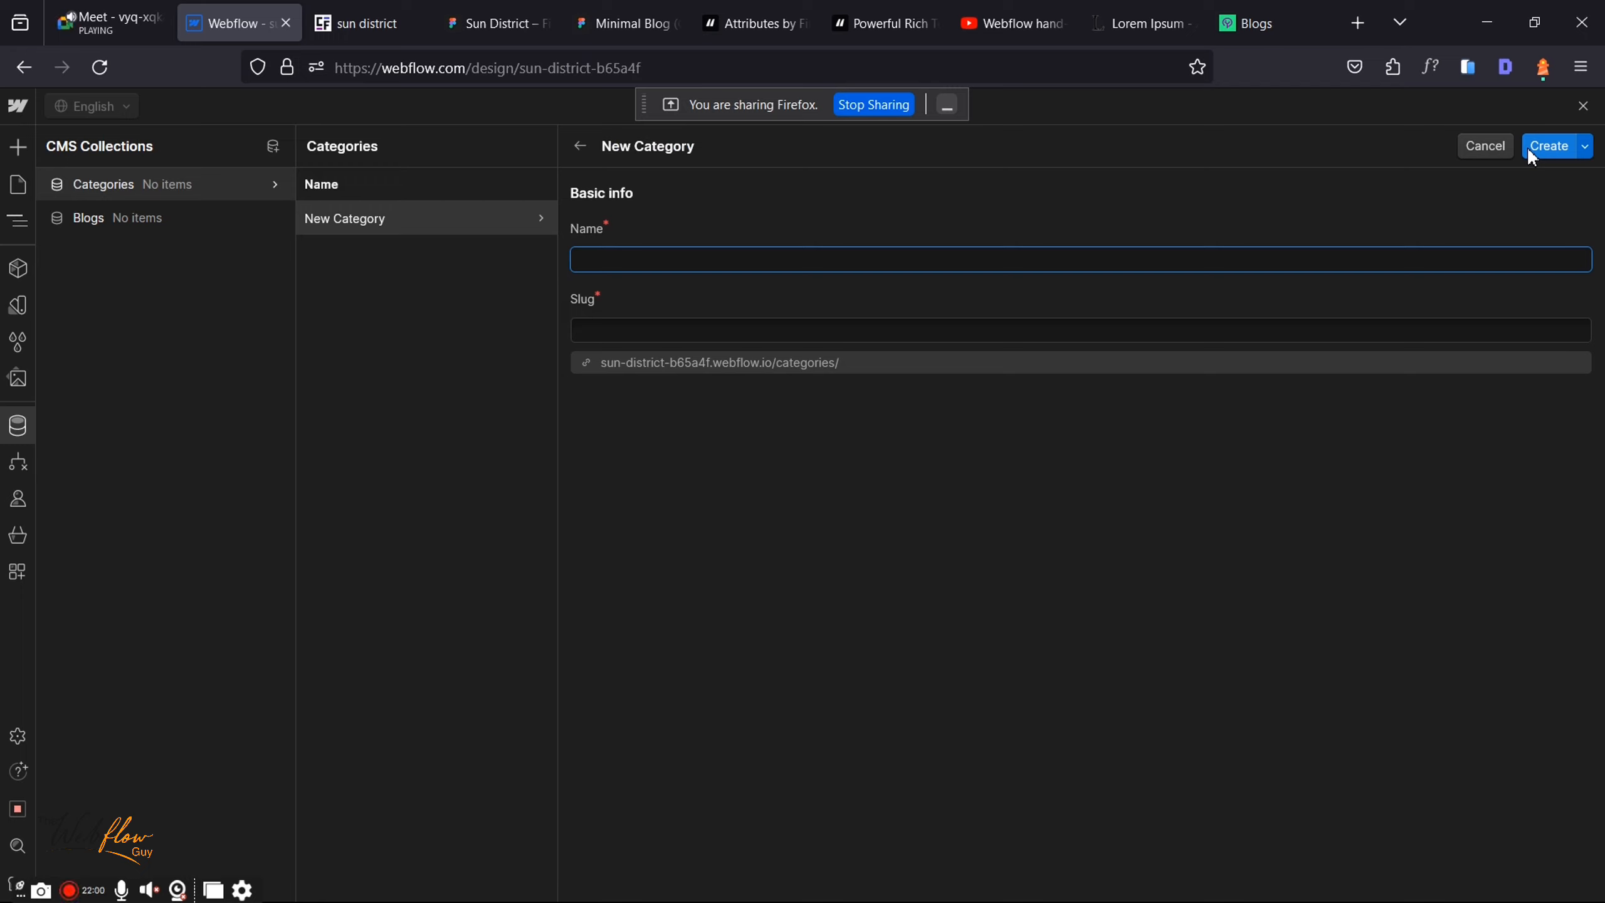
{"action": "type", "text": "Techn"}
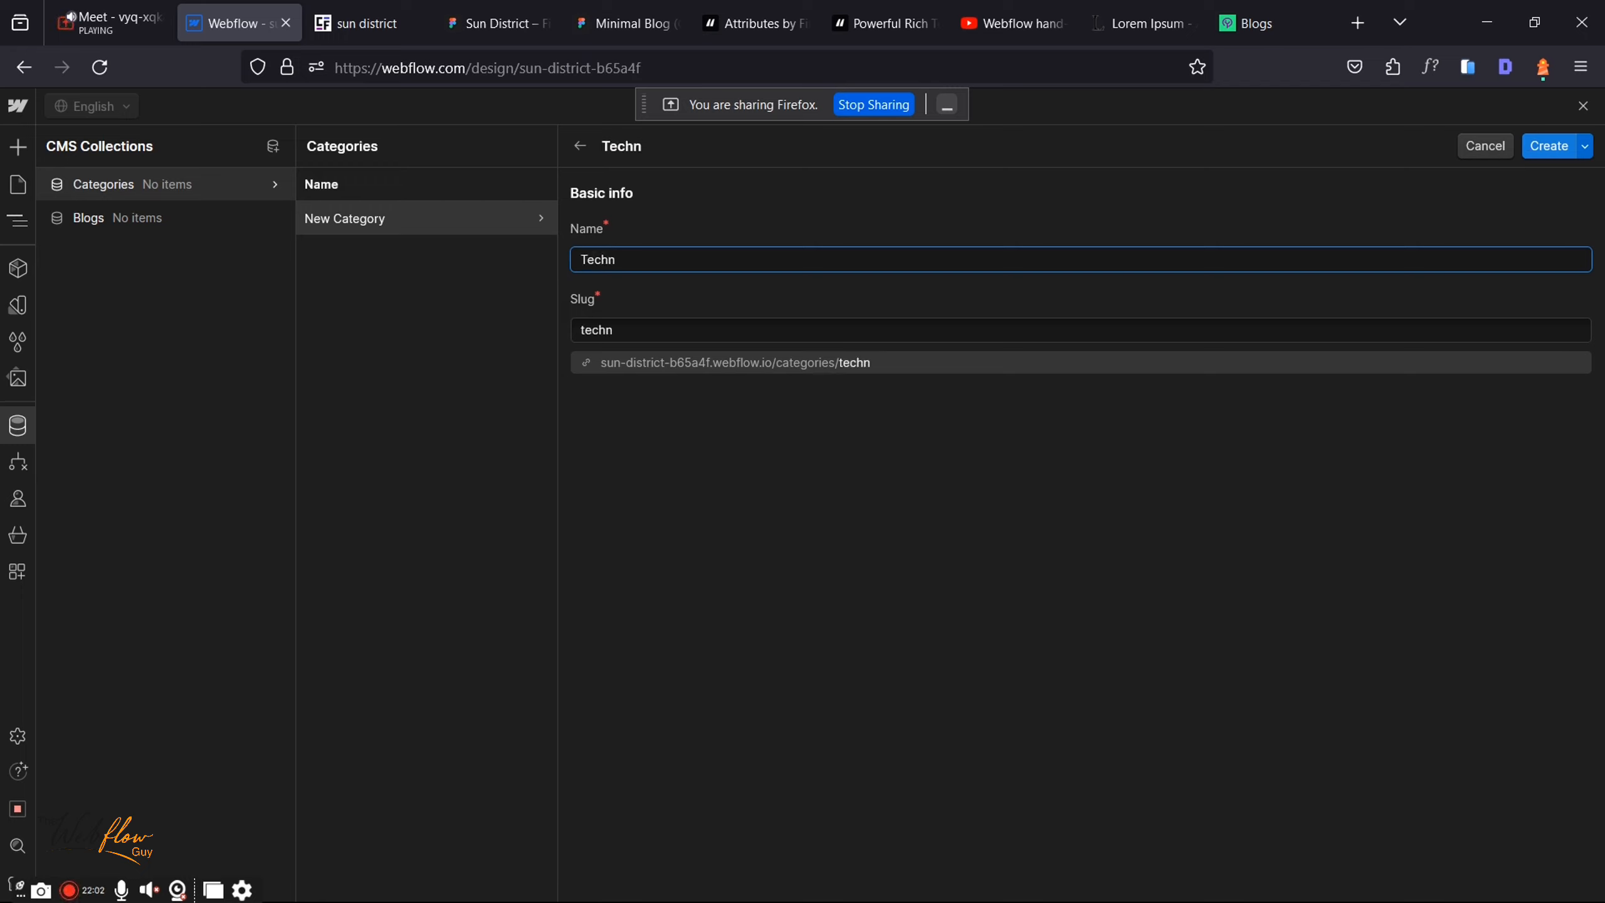
{"action": "type", "text": "ology"}
{"action": "left_click", "coordinate": [1561, 146]}
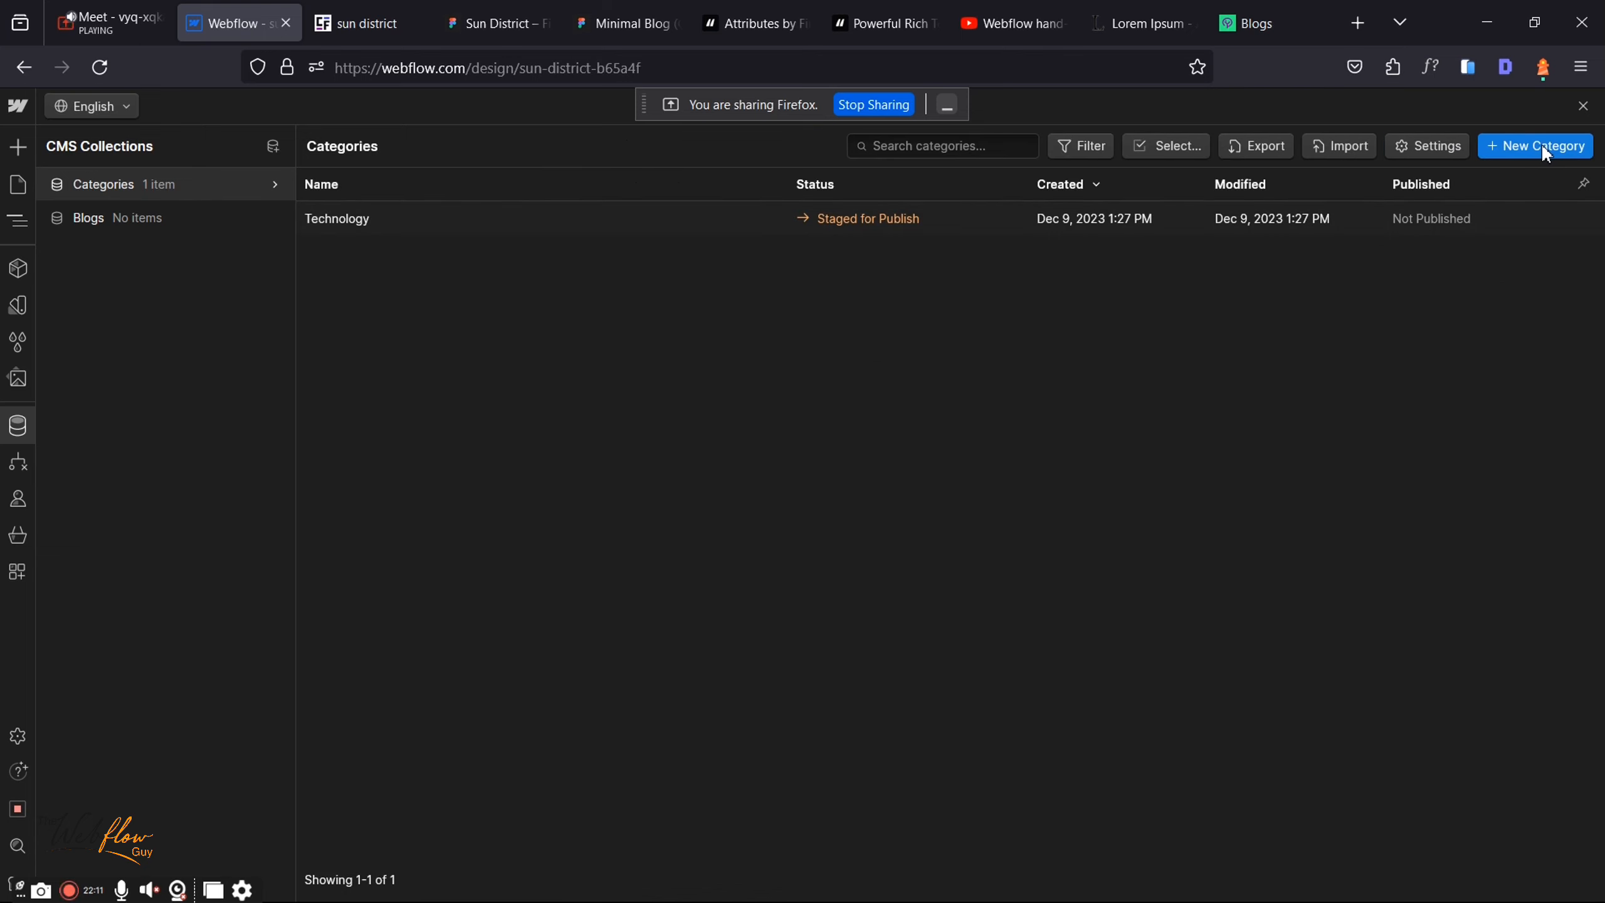
{"action": "left_click", "coordinate": [1543, 147]}
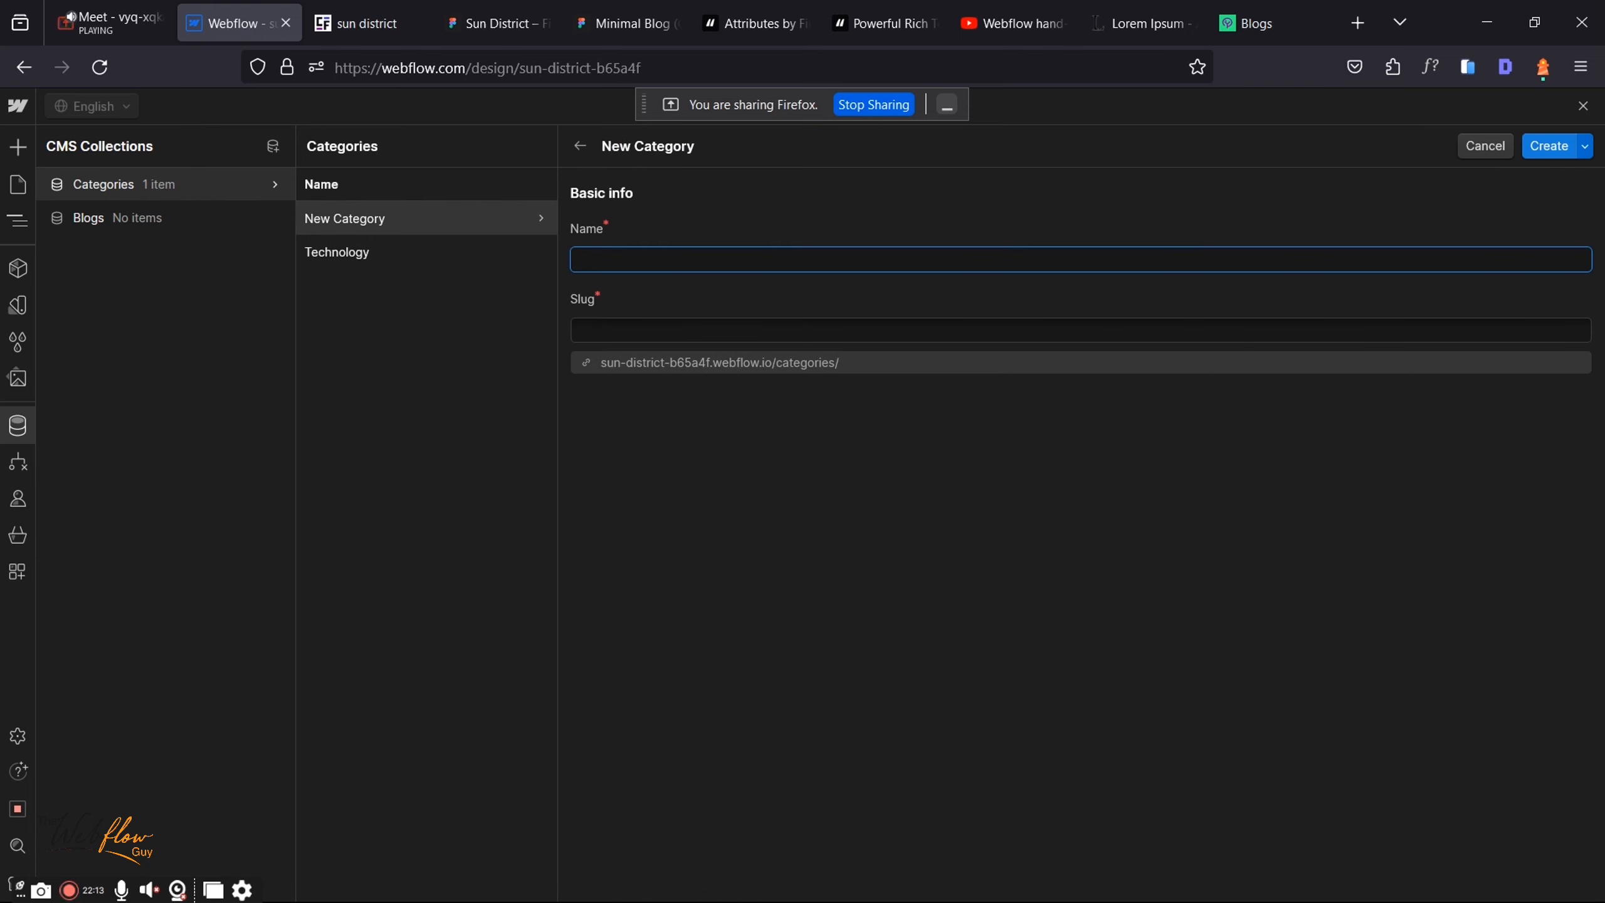
{"action": "type", "text": "Innovat"}
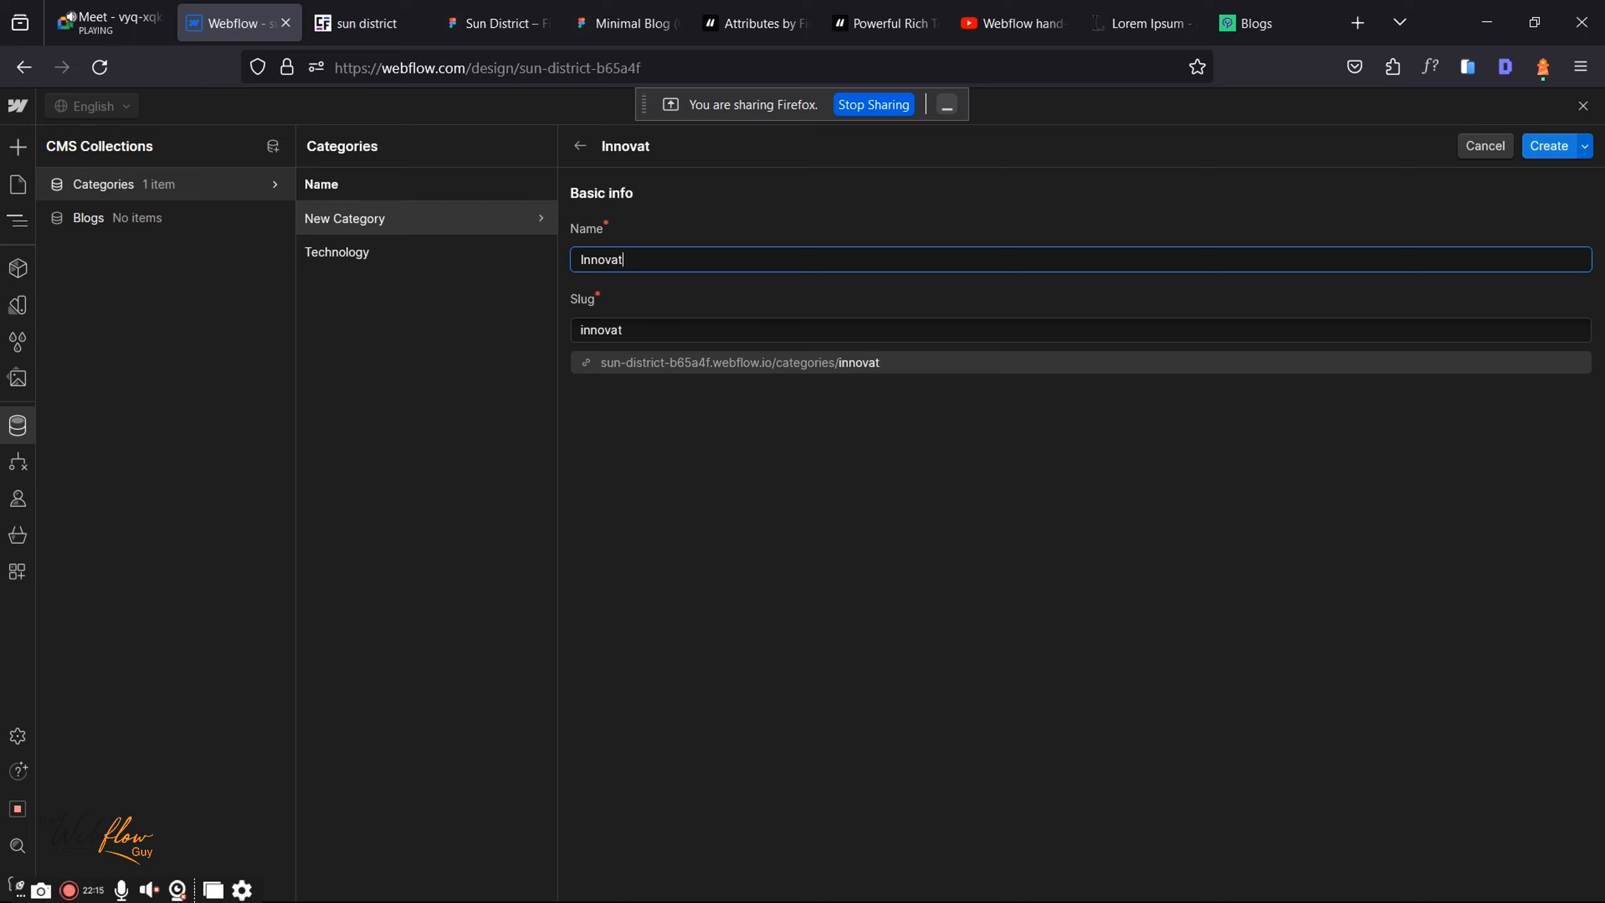
{"action": "type", "text": "ion"}
{"action": "left_click", "coordinate": [1541, 148]}
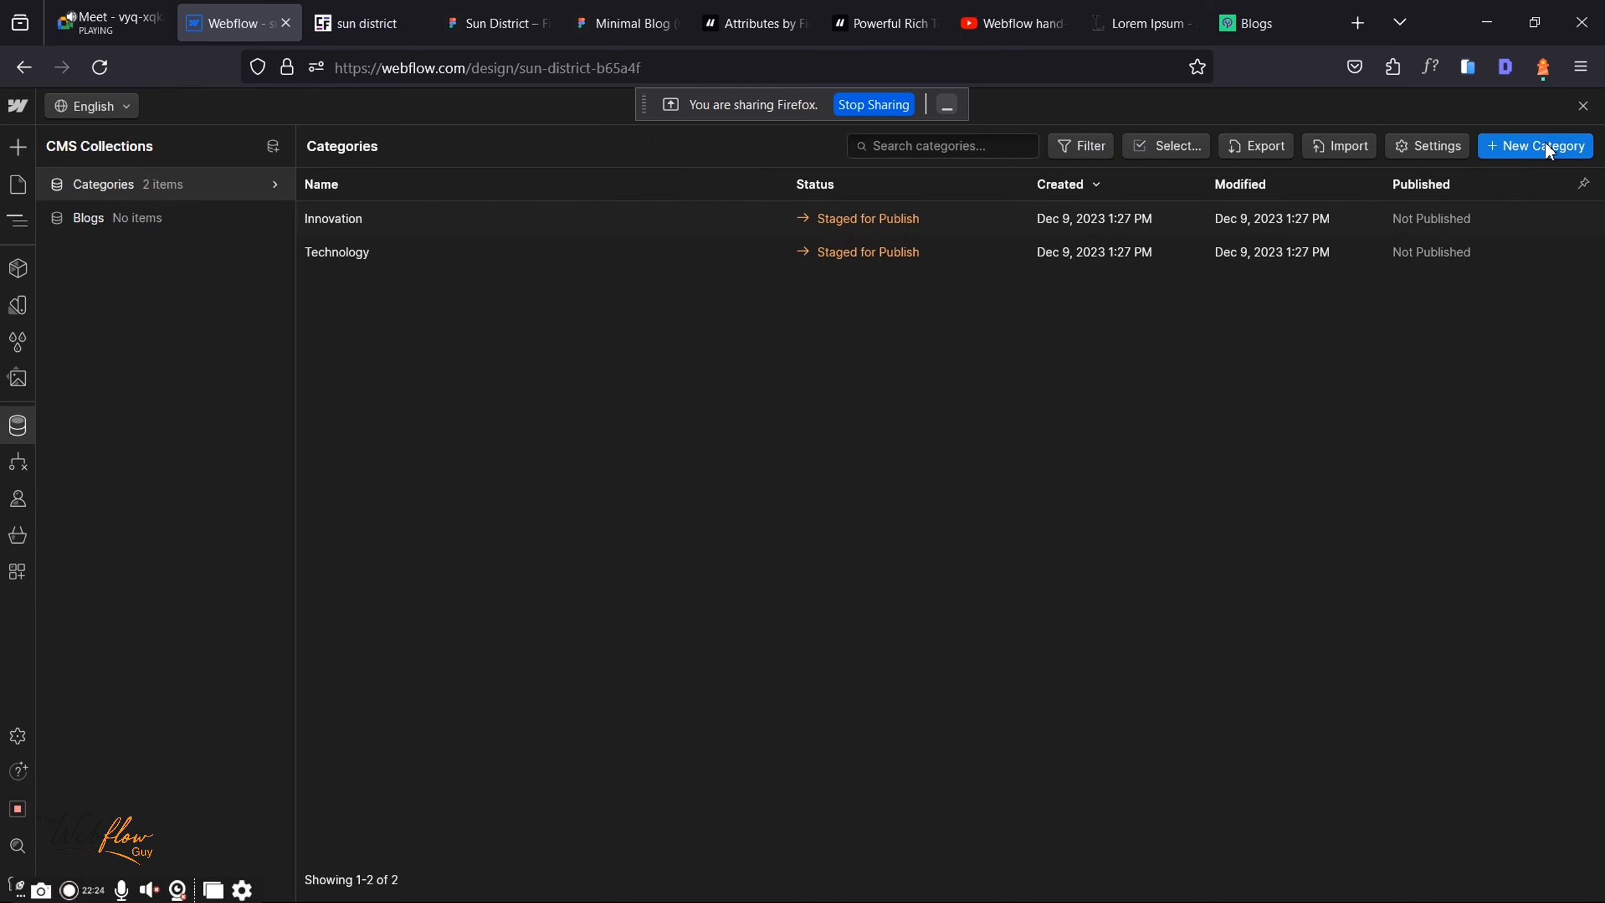
Step: Add the Finance, Webflow and Process items to Categories
{"action": "left_click", "coordinate": [1545, 146]}
{"action": "type", "text": "F"}
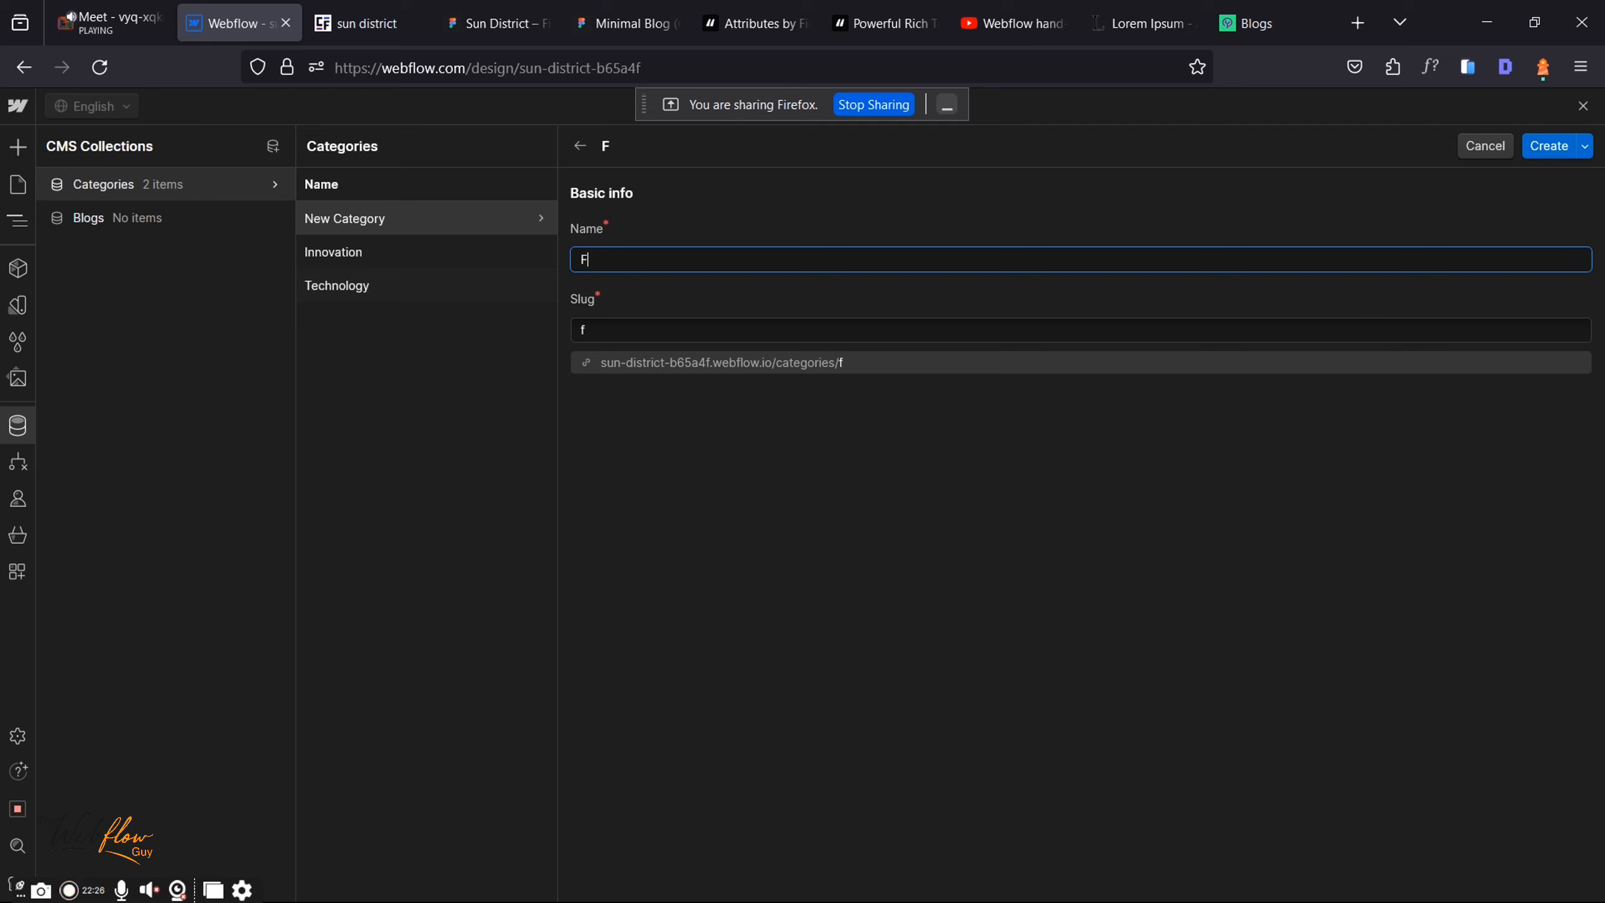
{"action": "type", "text": "inance"}
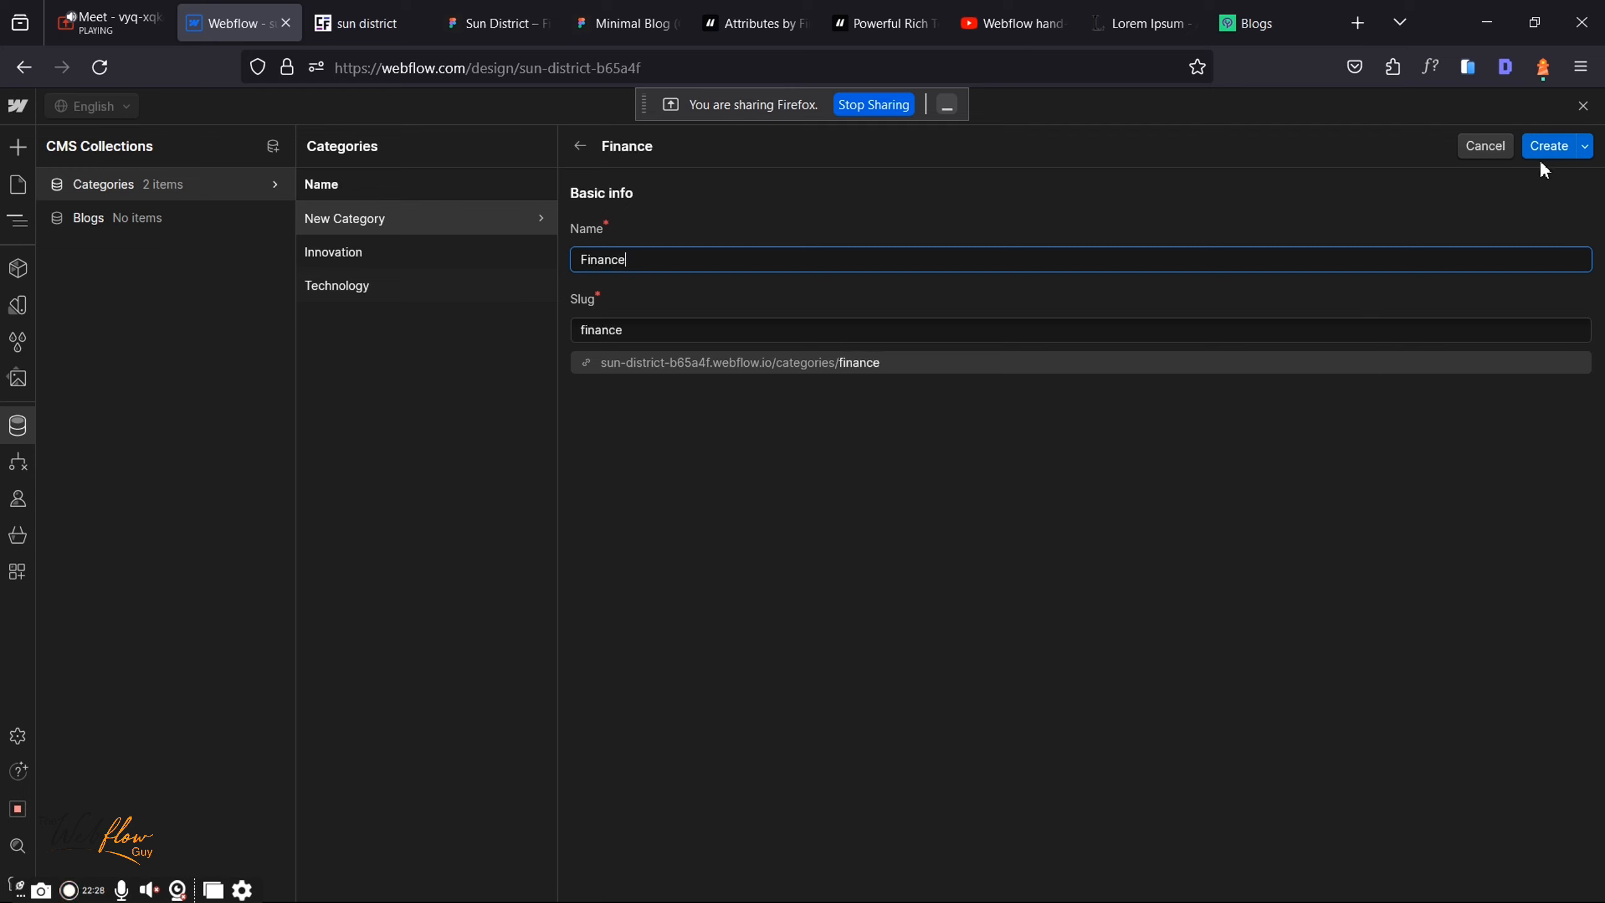
{"action": "left_click", "coordinate": [1540, 153]}
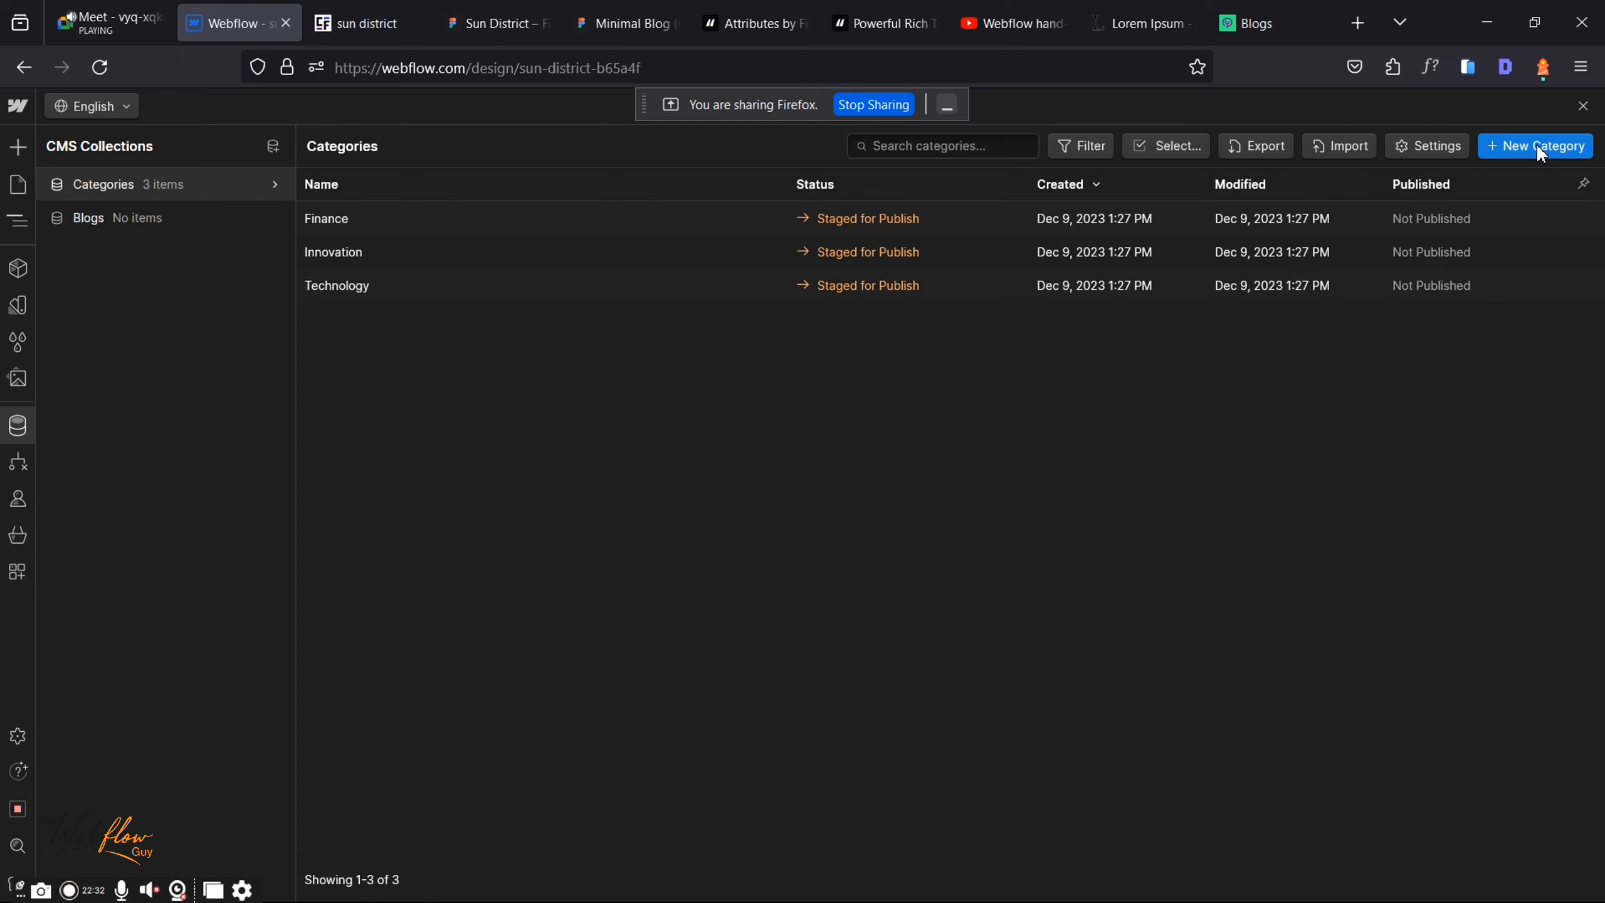
{"action": "left_click", "coordinate": [1536, 146]}
{"action": "type", "text": "Webflow"}
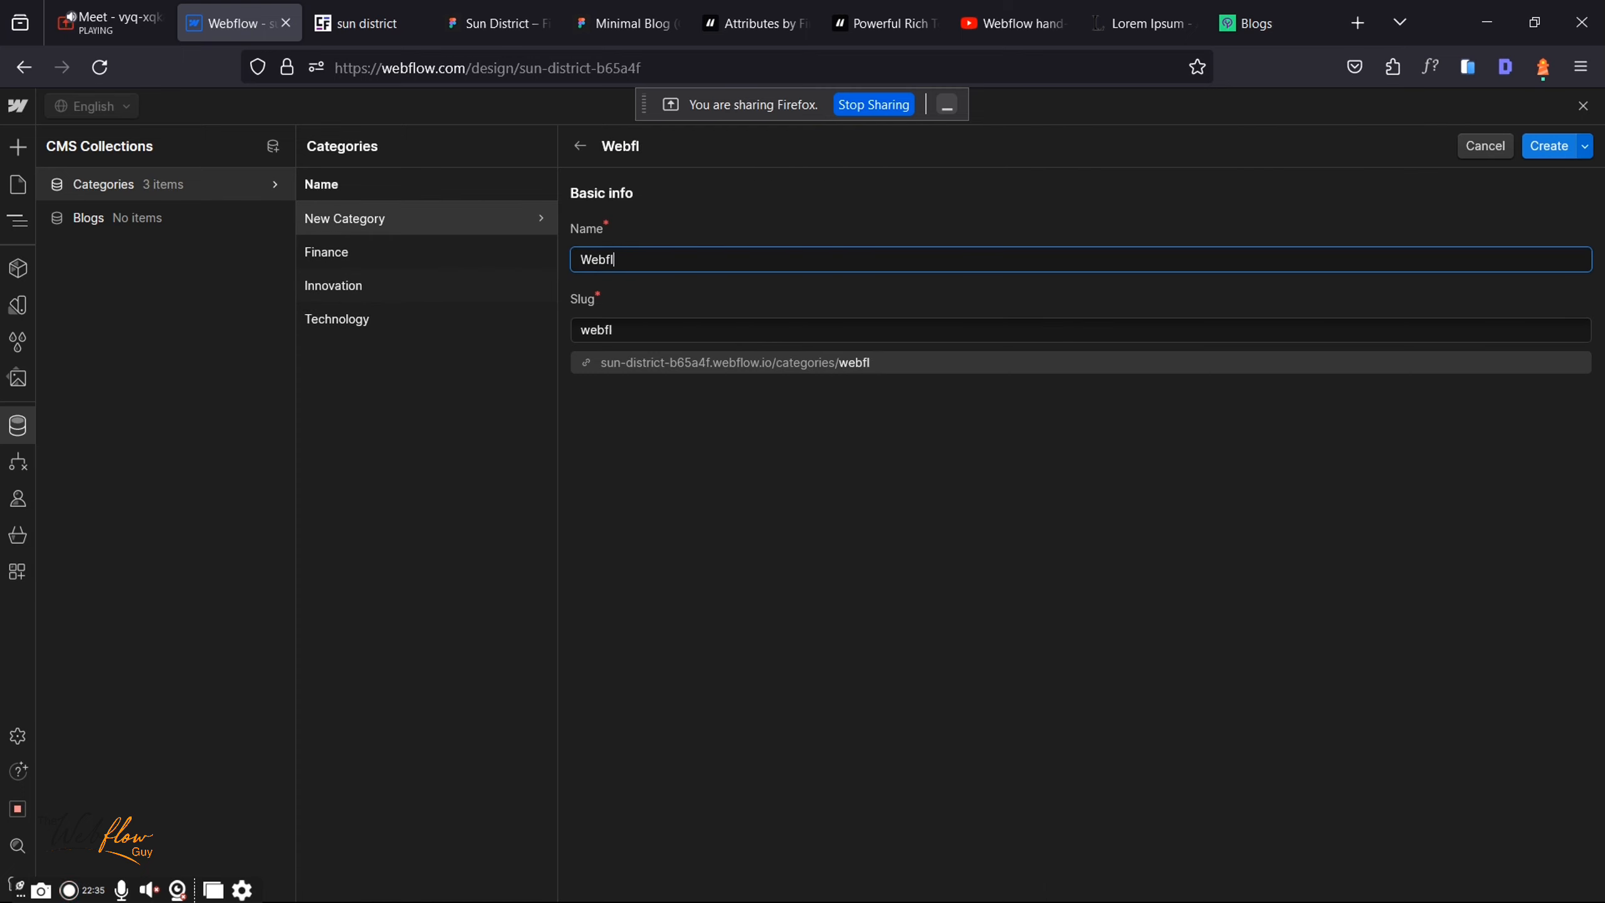
{"action": "left_click", "coordinate": [1545, 143]}
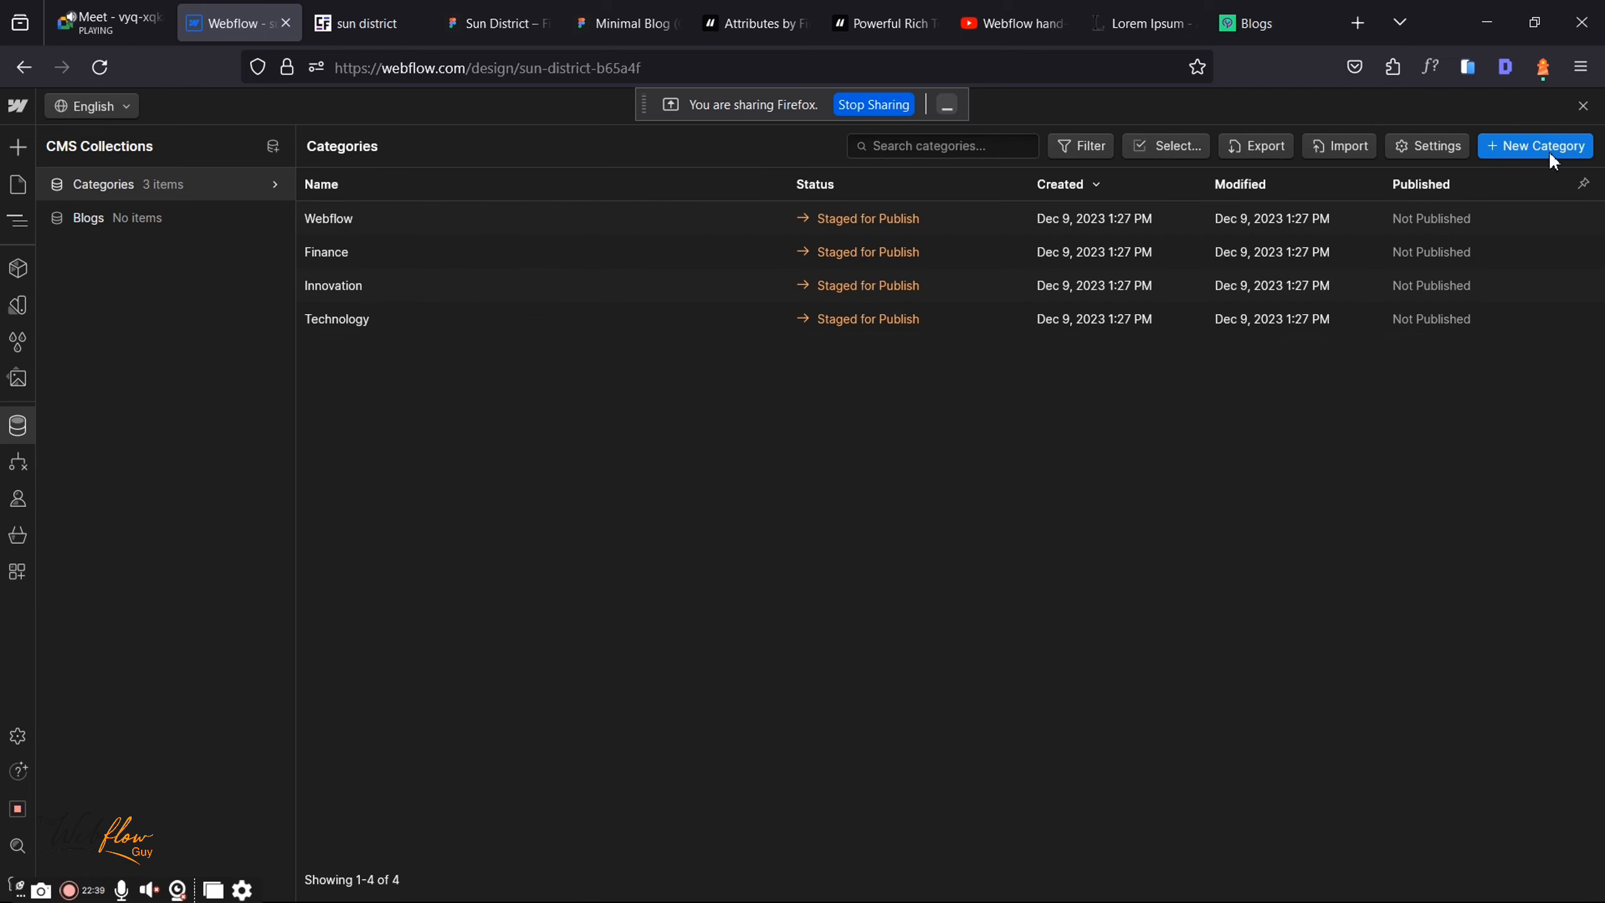
{"action": "left_click", "coordinate": [1548, 148]}
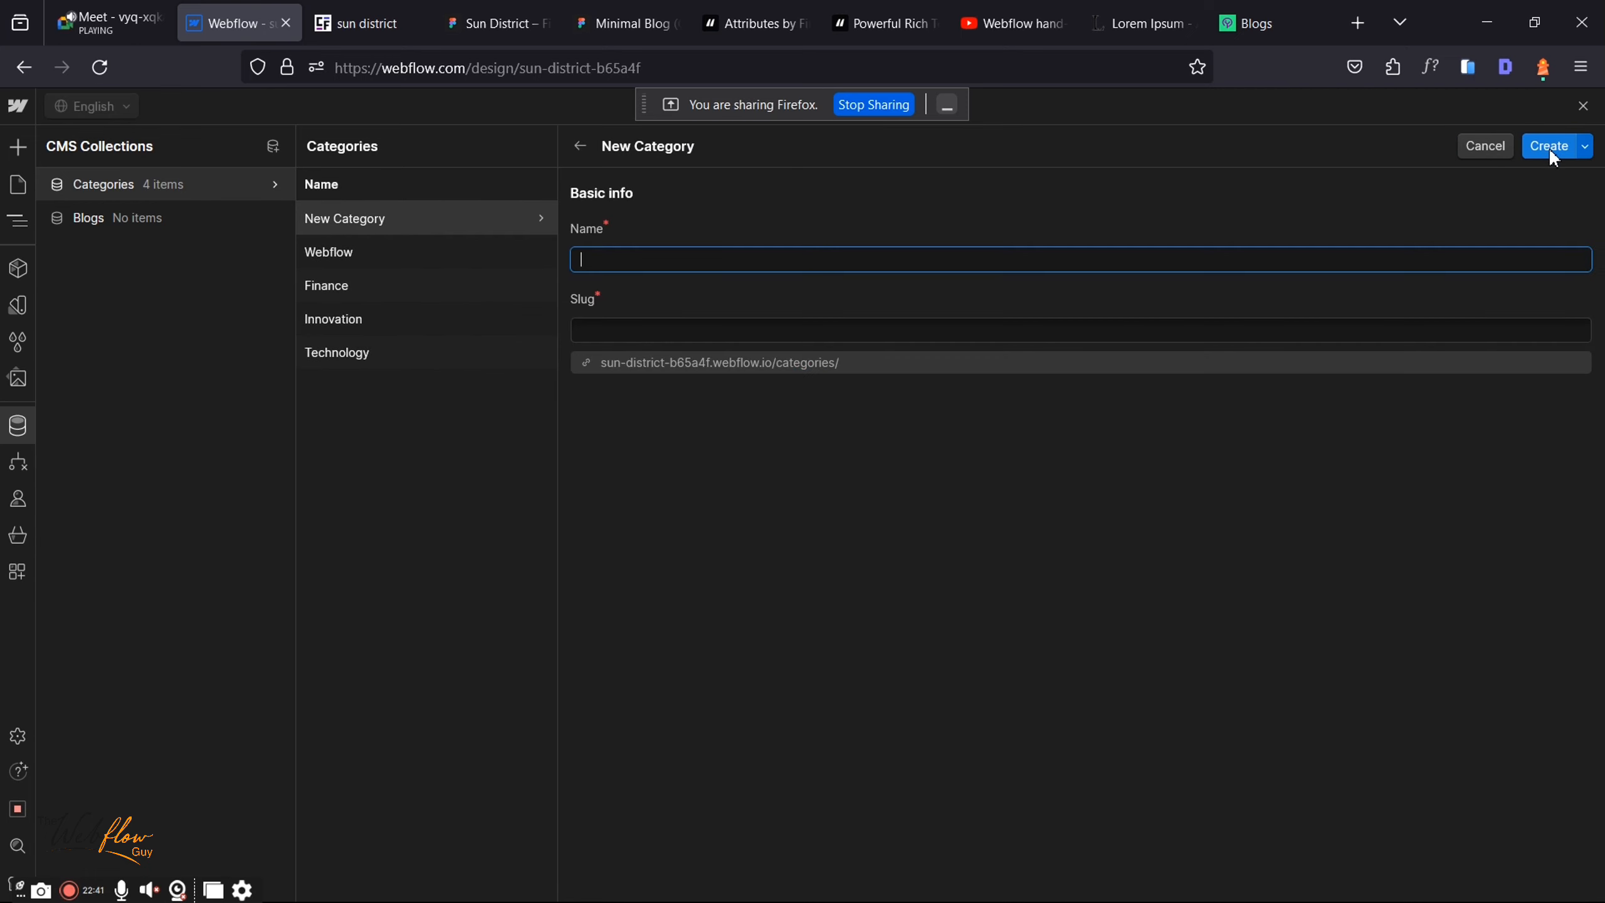
{"action": "type", "text": "Process"}
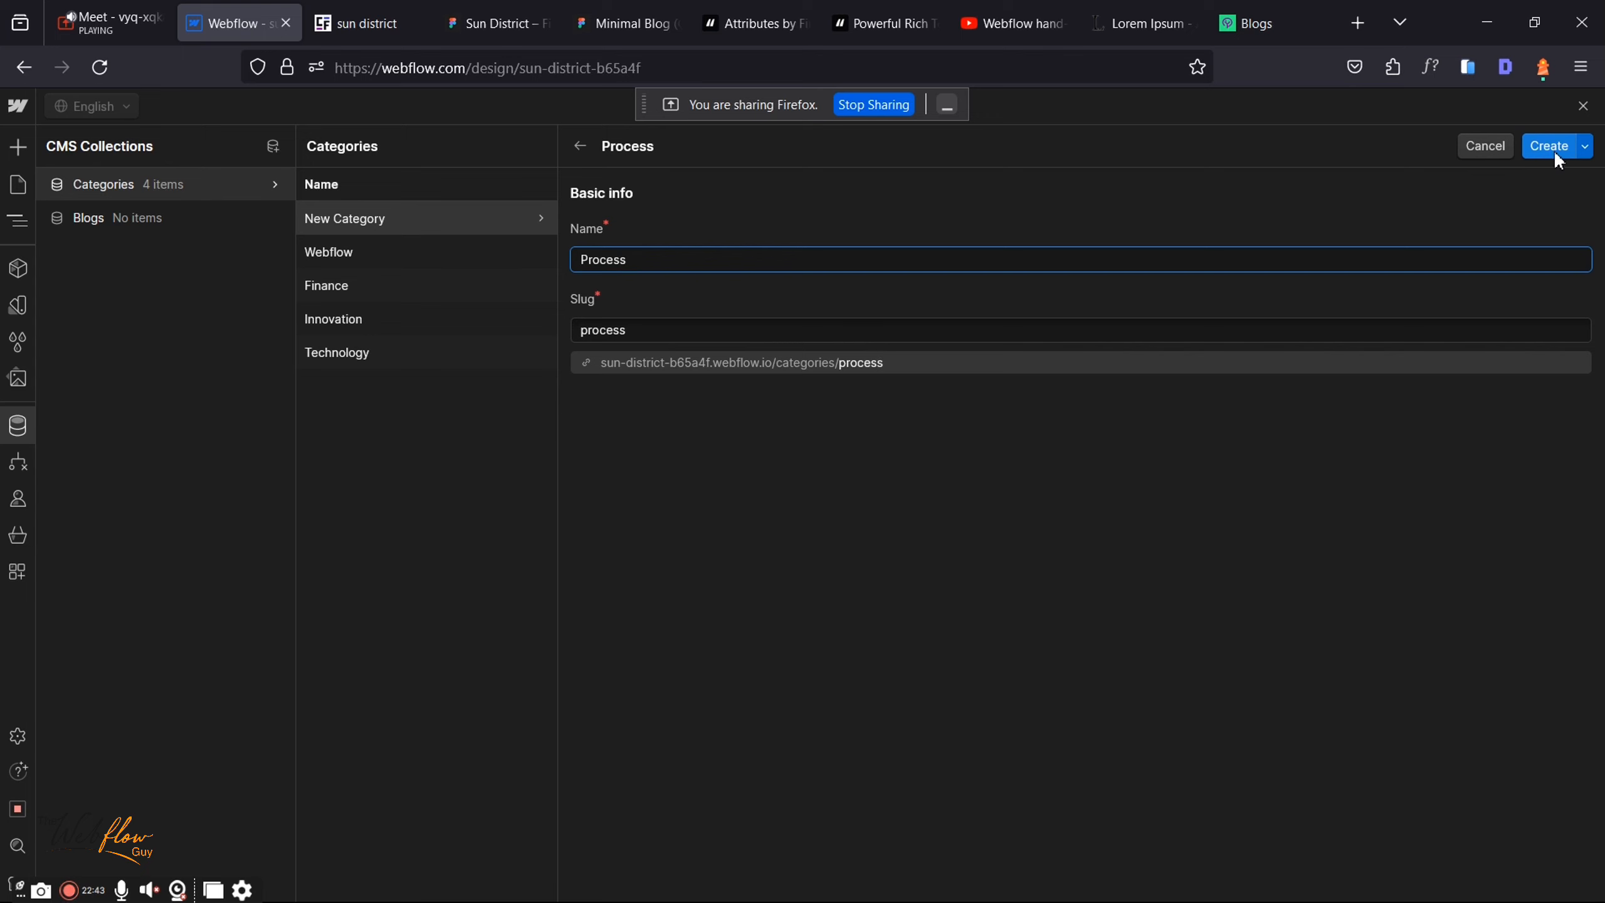
{"action": "left_click", "coordinate": [1541, 152]}
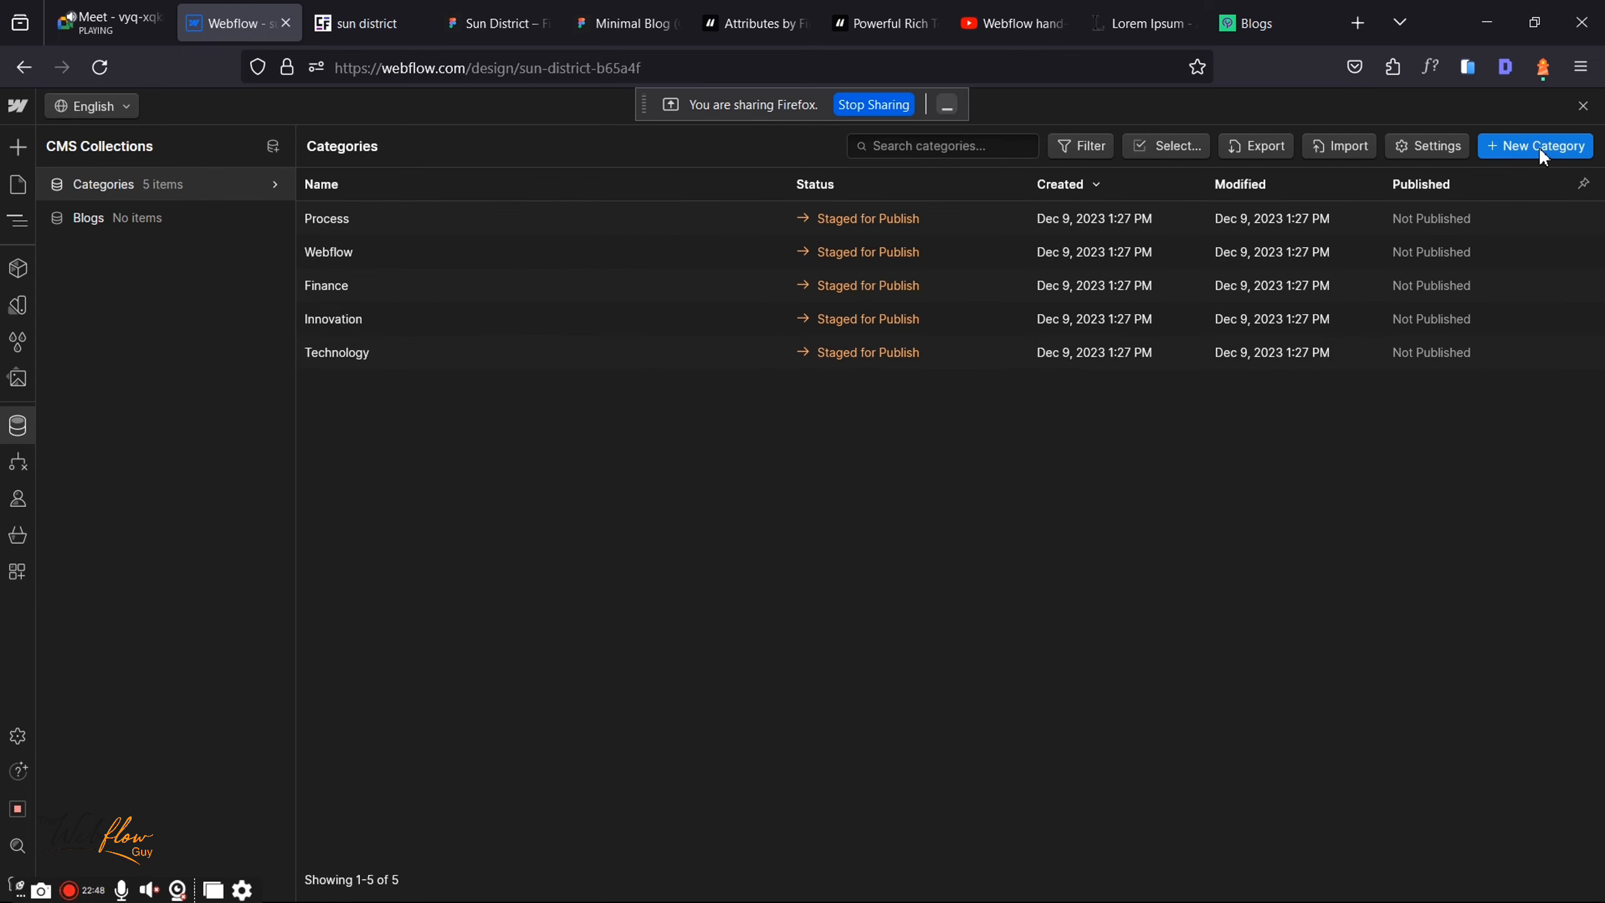
Step: Reopen the Blogs collection settings and start a new field to see types, including Multi-reference
{"action": "left_click", "coordinate": [104, 216]}
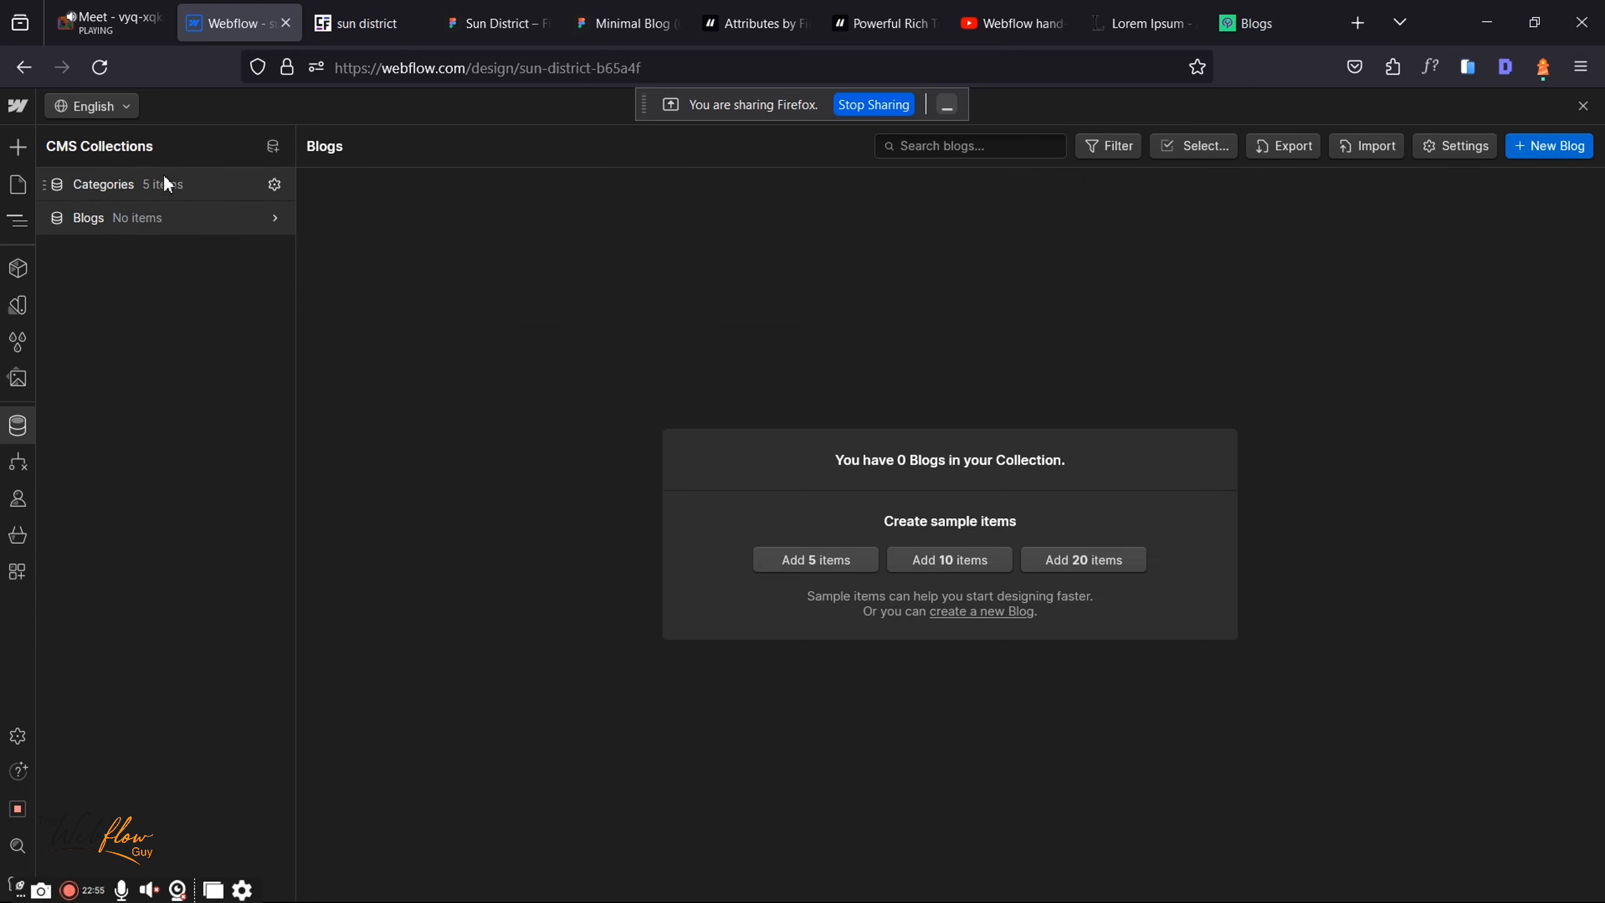
{"action": "left_click", "coordinate": [145, 218]}
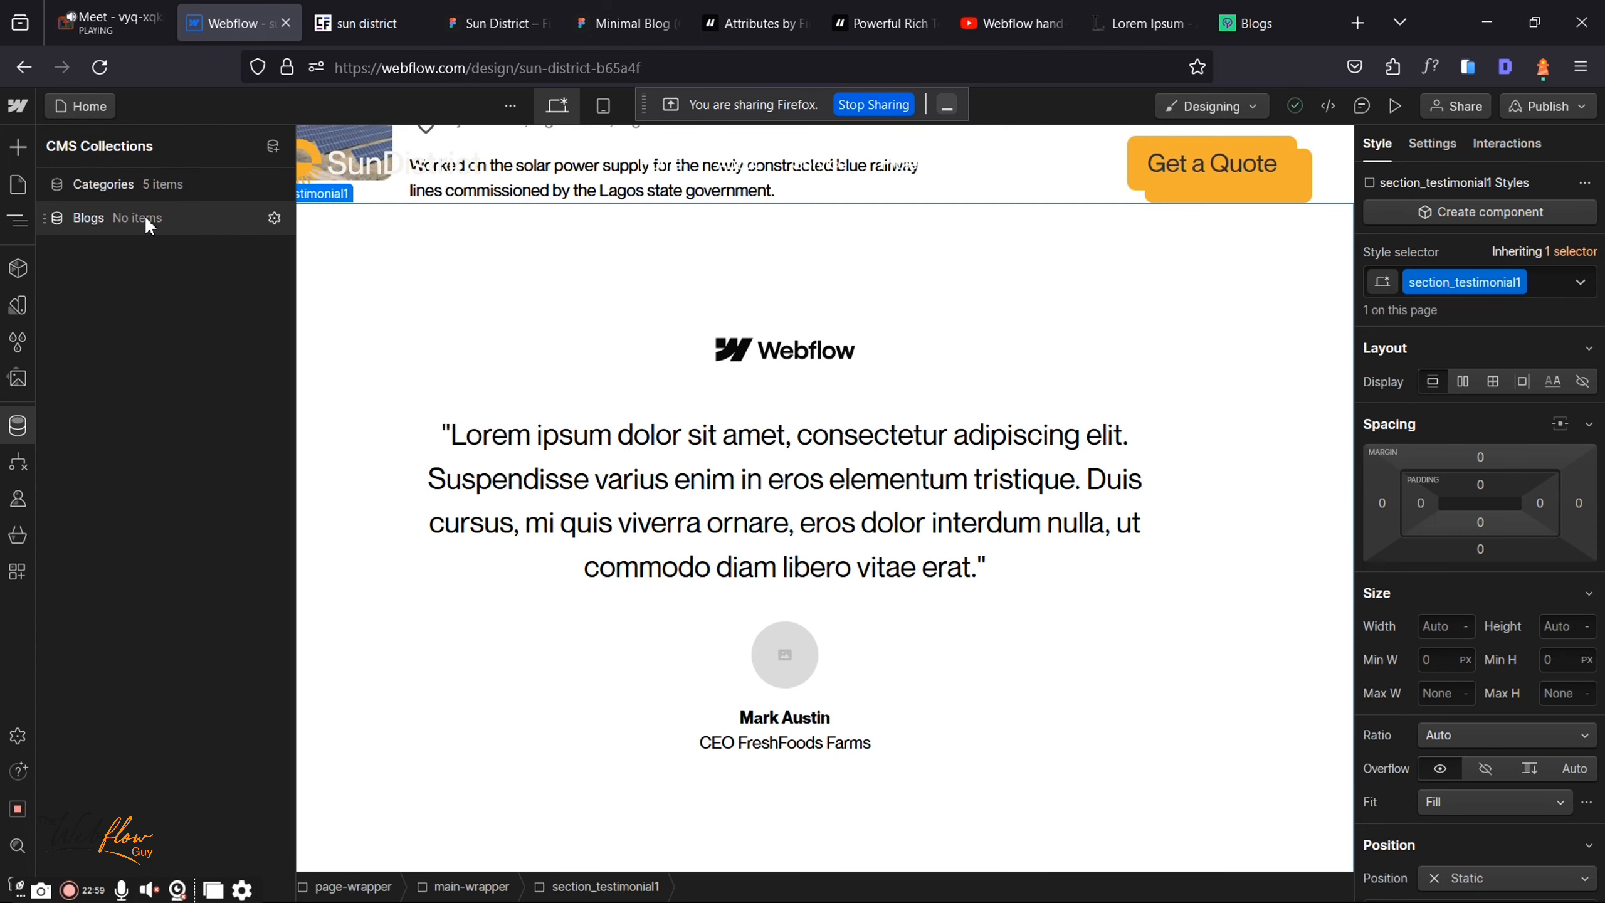
{"action": "left_click", "coordinate": [144, 216]}
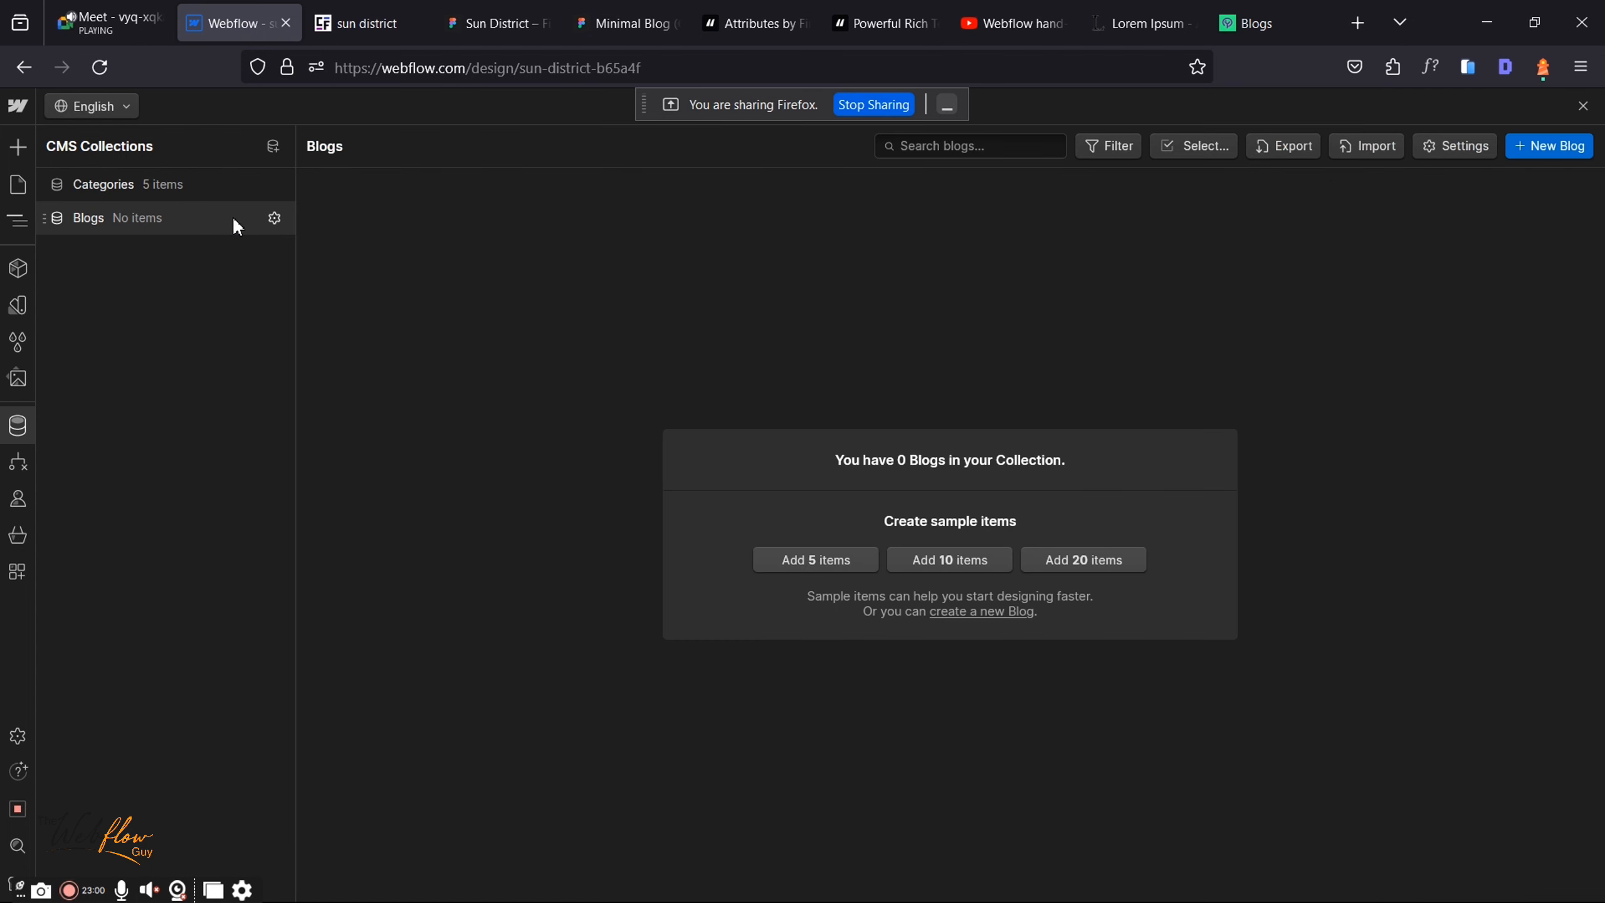
{"action": "left_click", "coordinate": [275, 219]}
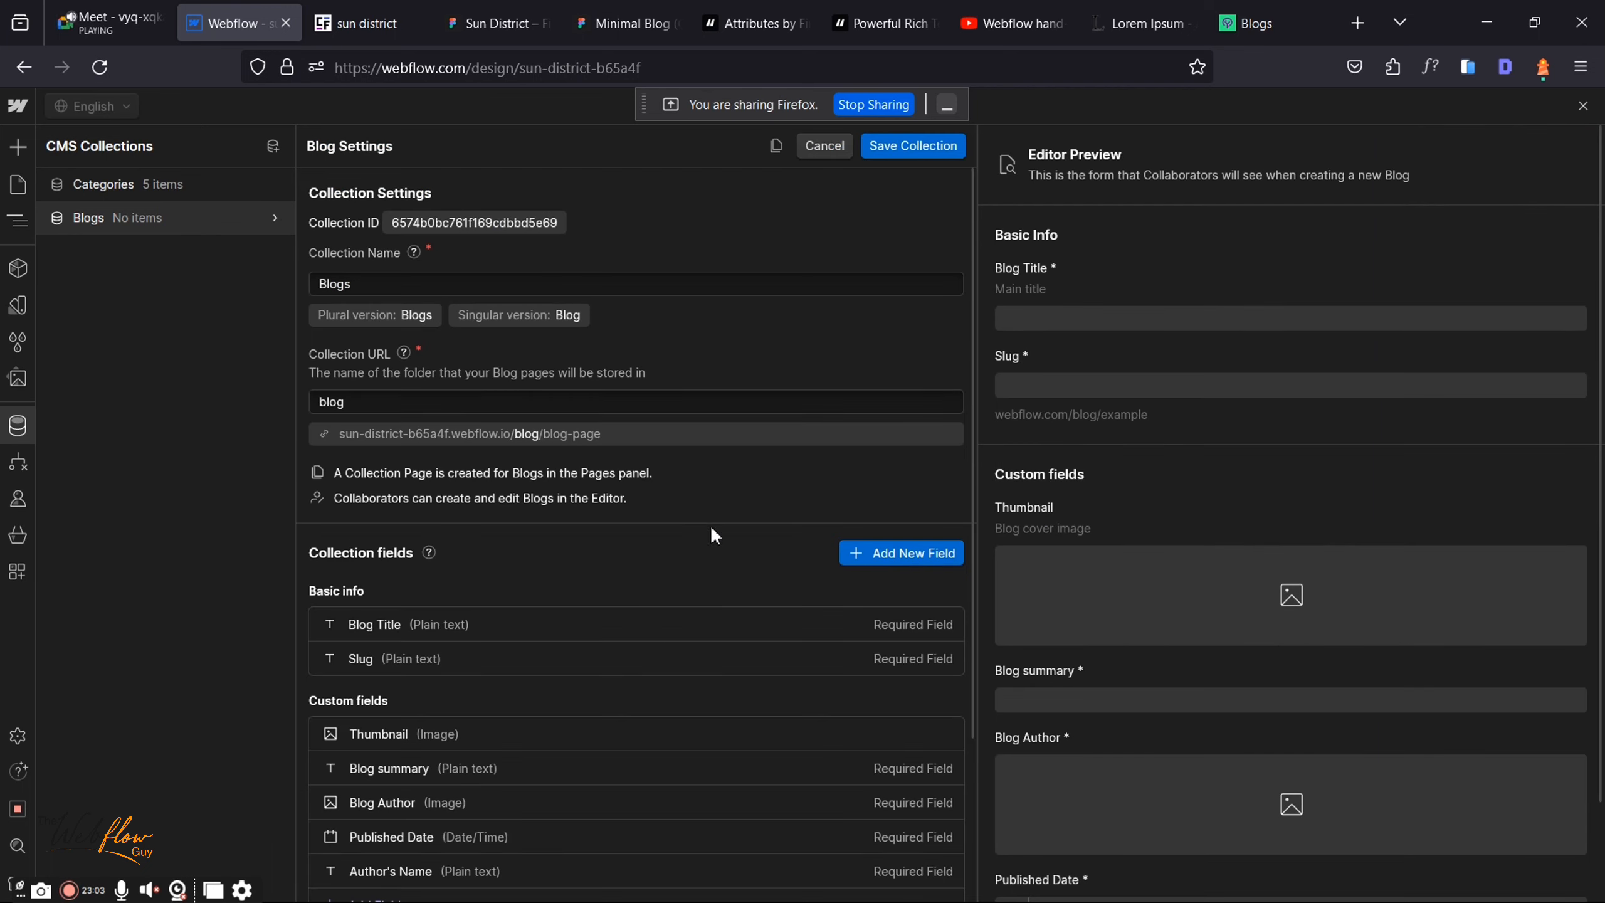
{"action": "scroll", "coordinate": [711, 527], "scroll_direction": "down", "scroll_amount": 3}
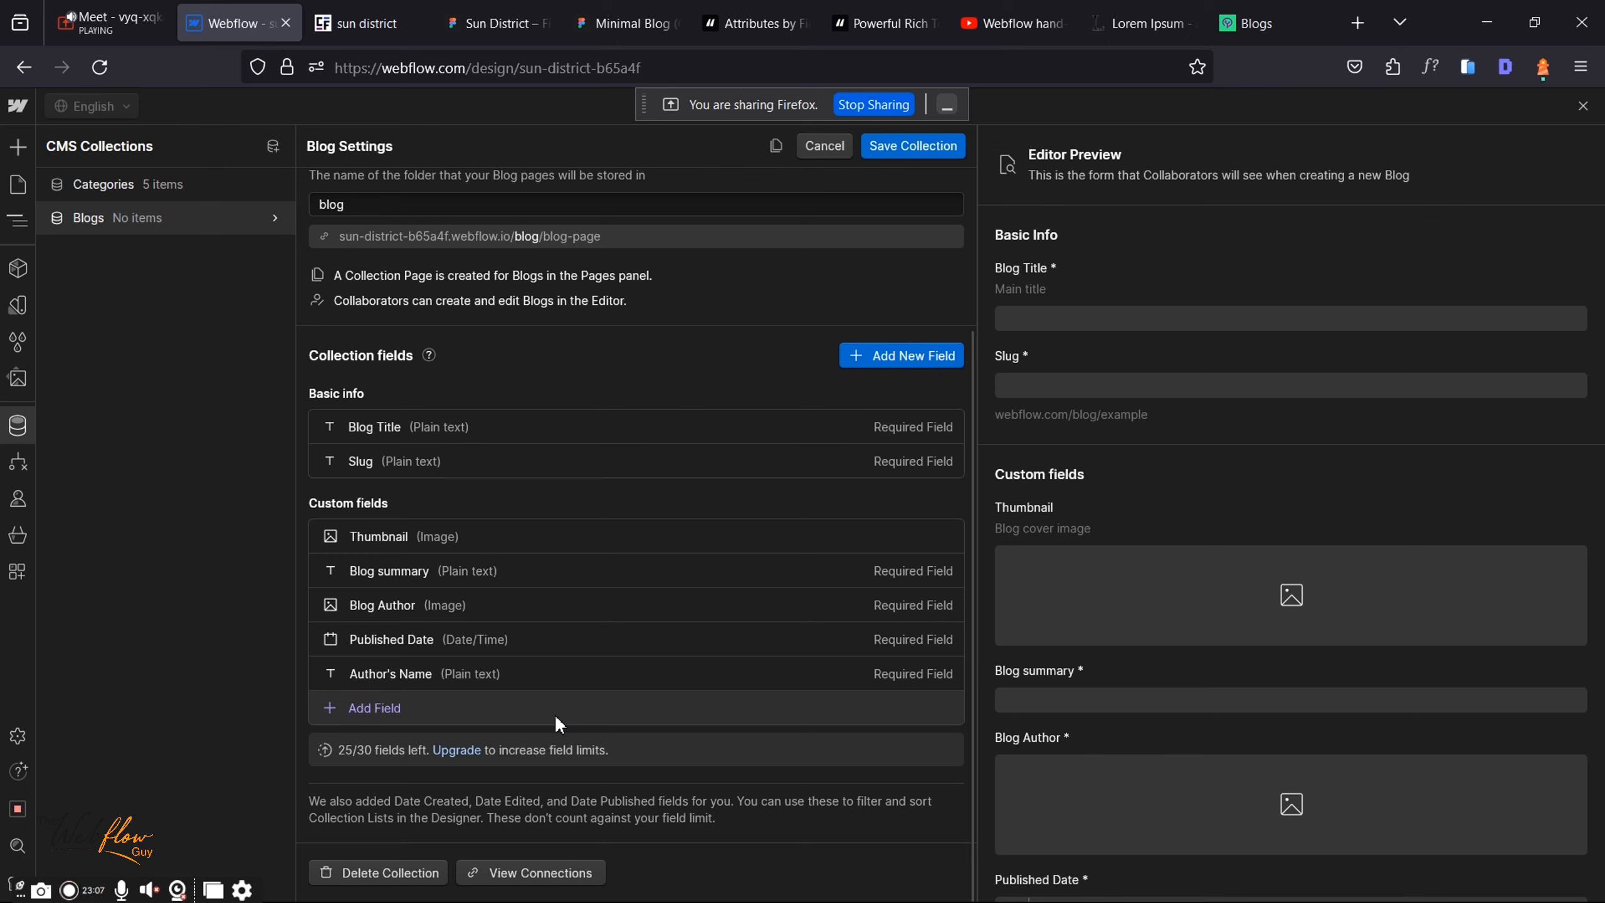
{"action": "left_click", "coordinate": [556, 718]}
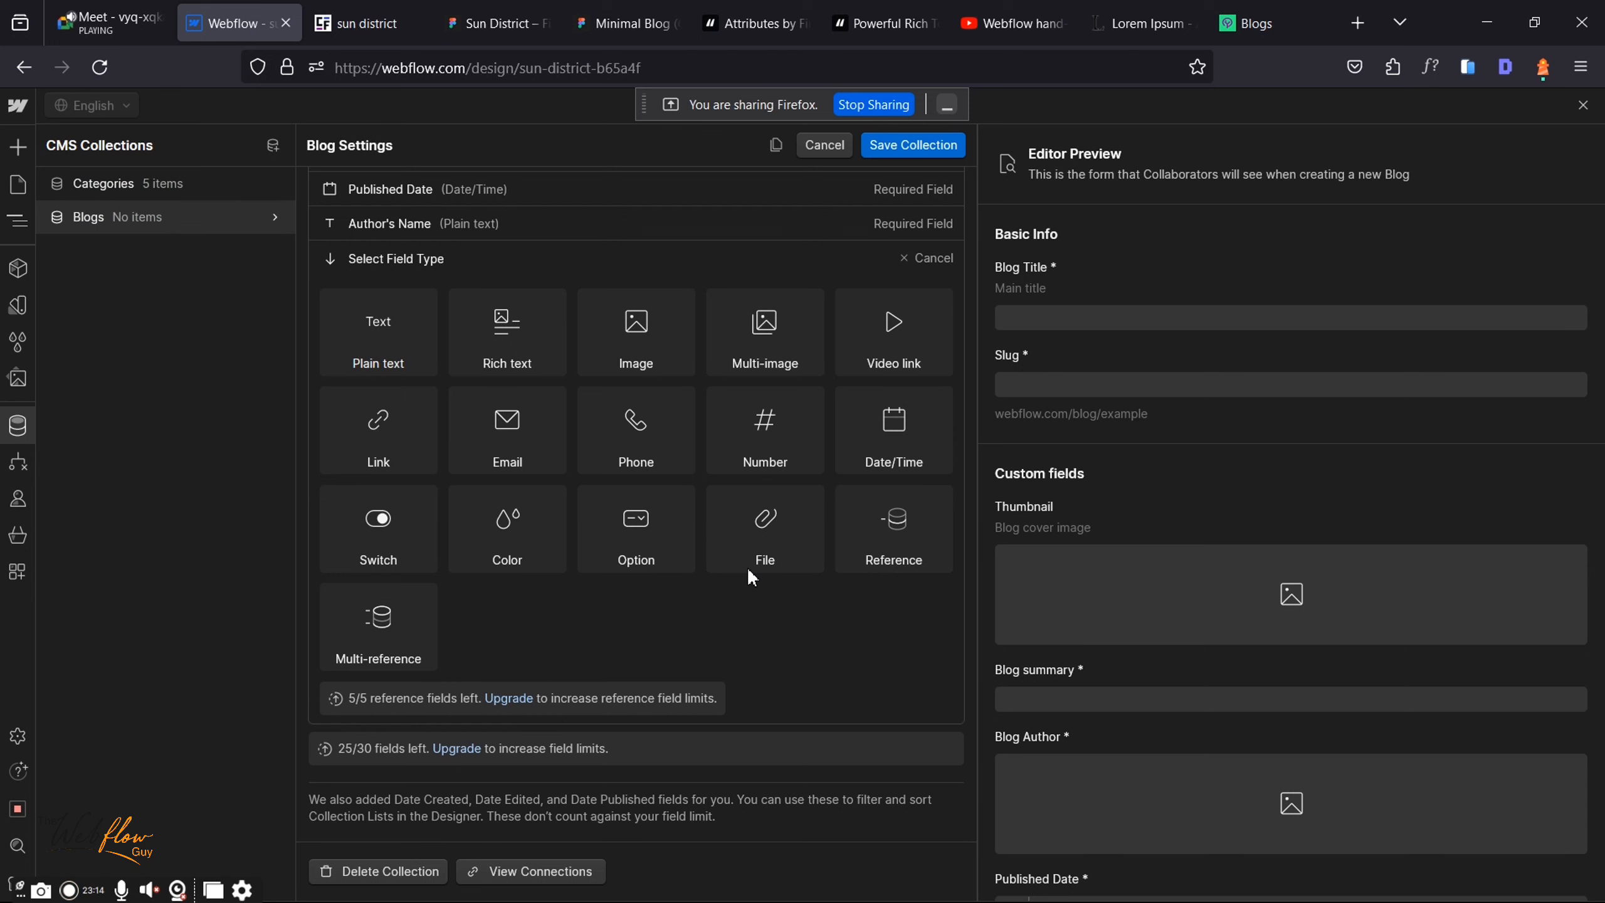
{"action": "mouse_move", "coordinate": [900, 523]}
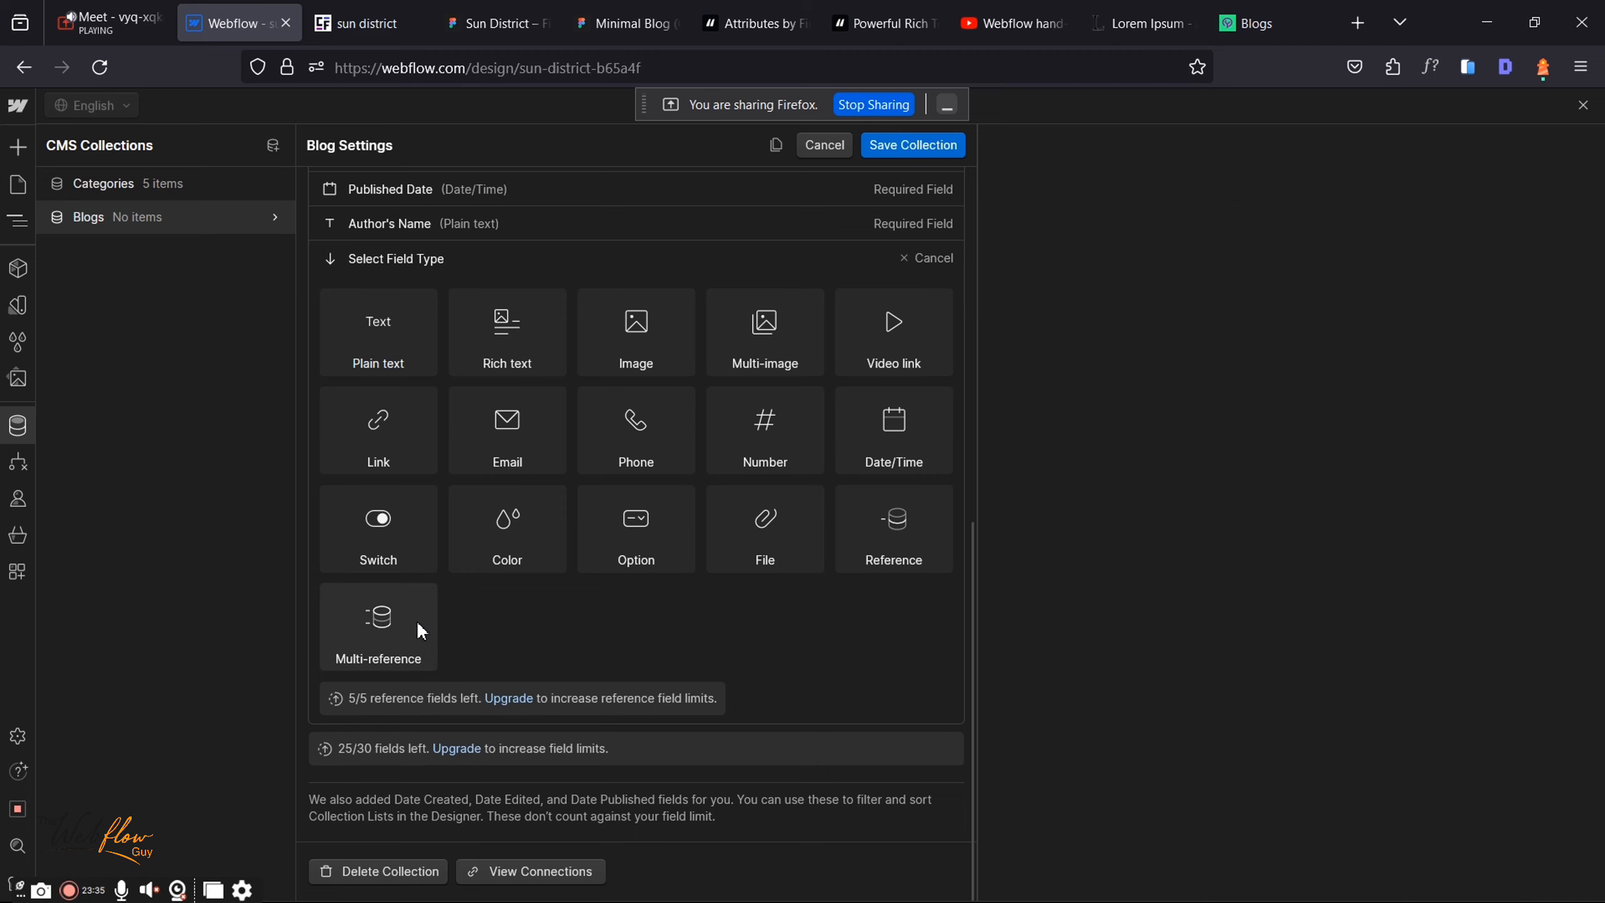
{"action": "mouse_move", "coordinate": [419, 624]}
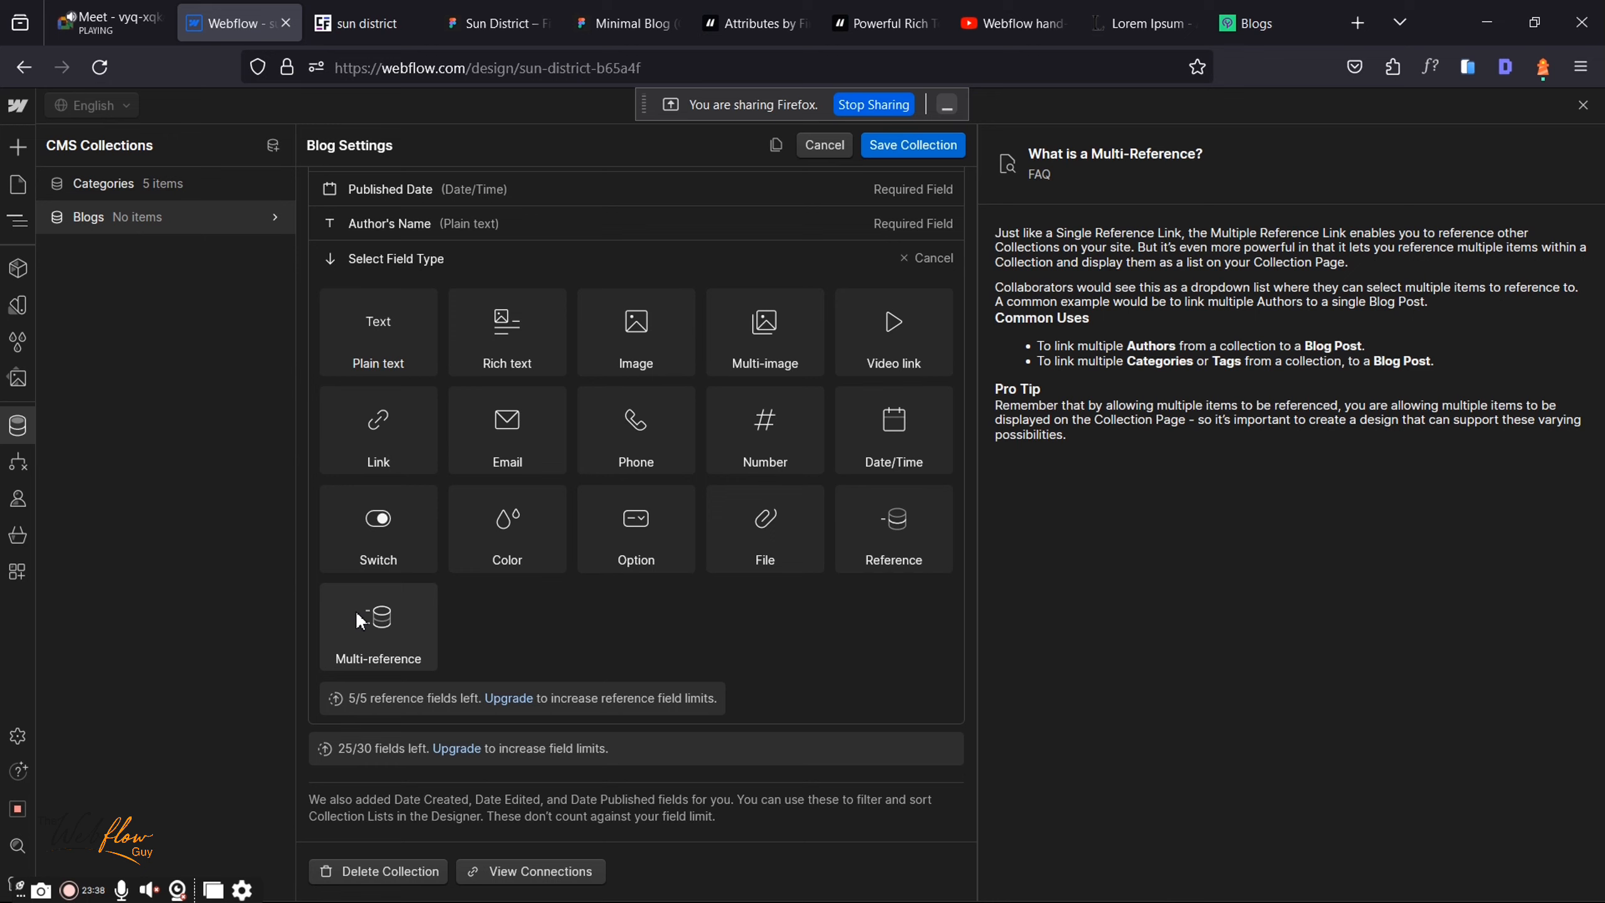
Step: Add a required Multi-reference field labelled 'Category' linked to the Categories collection and save it
{"action": "left_click", "coordinate": [445, 576]}
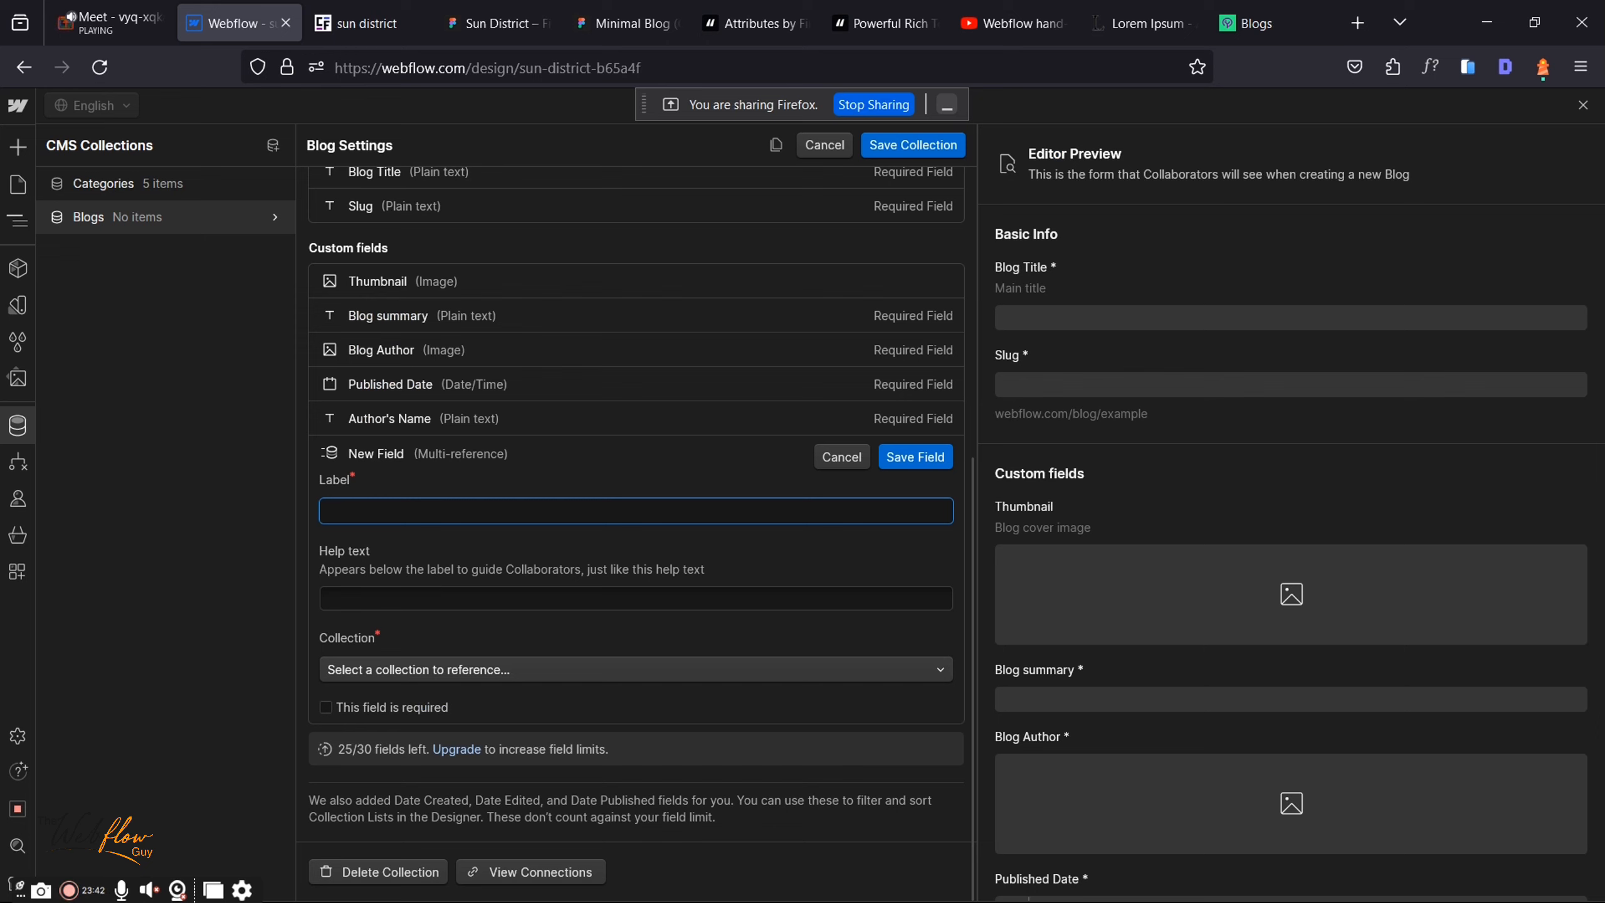
{"action": "type", "text": "C"}
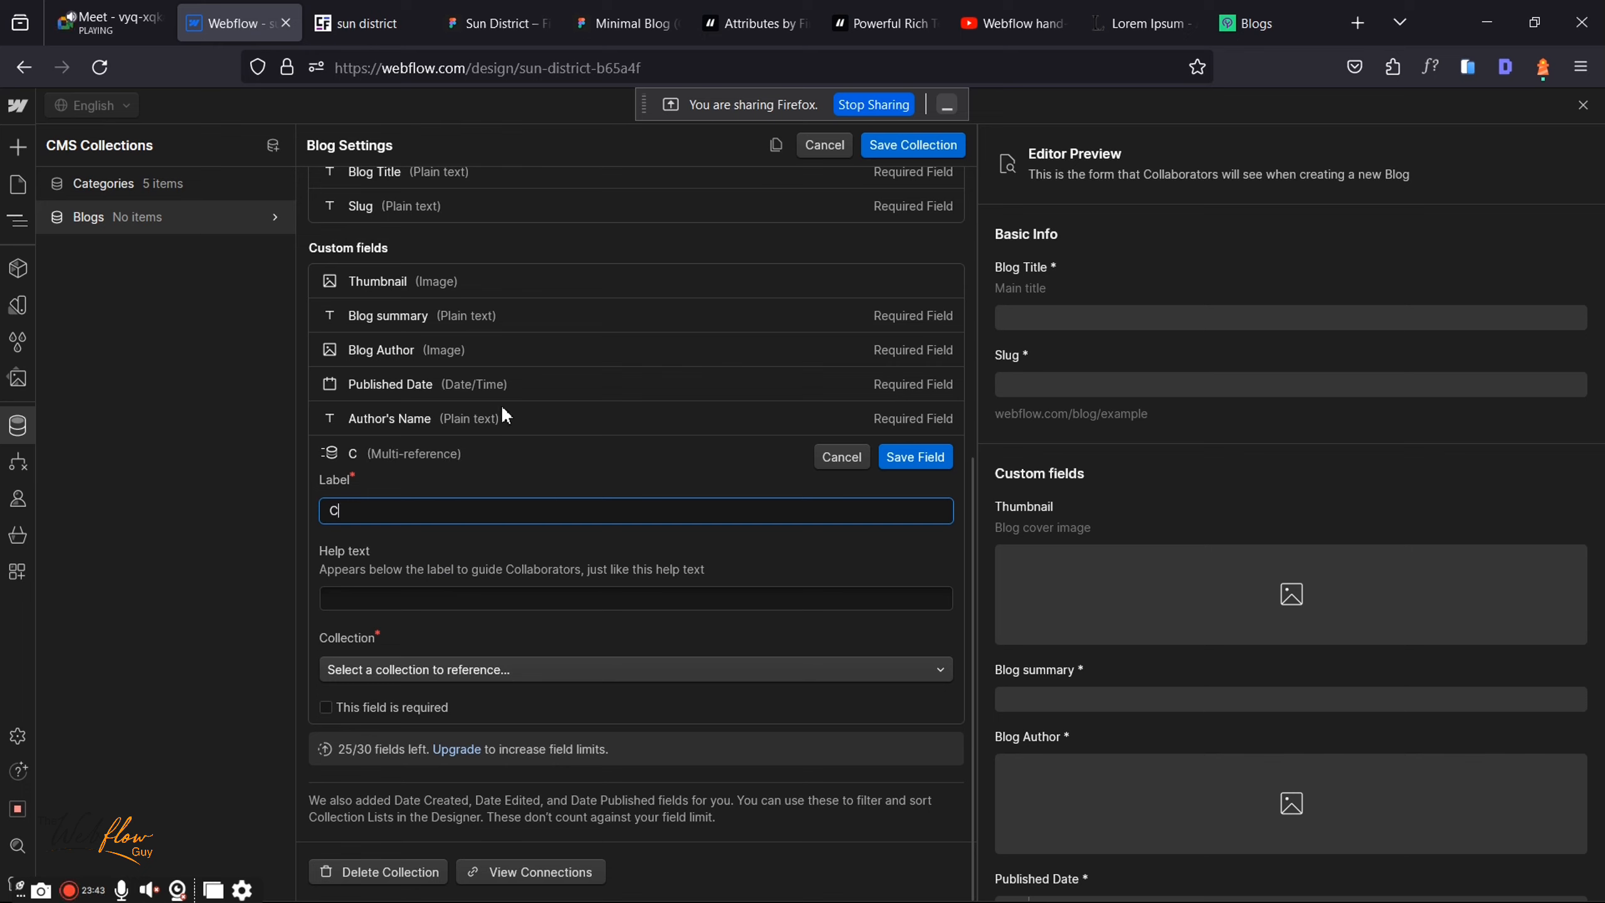
{"action": "type", "text": "at"}
{"action": "type", "text": "eo"}
{"action": "type", "text": "gr"}
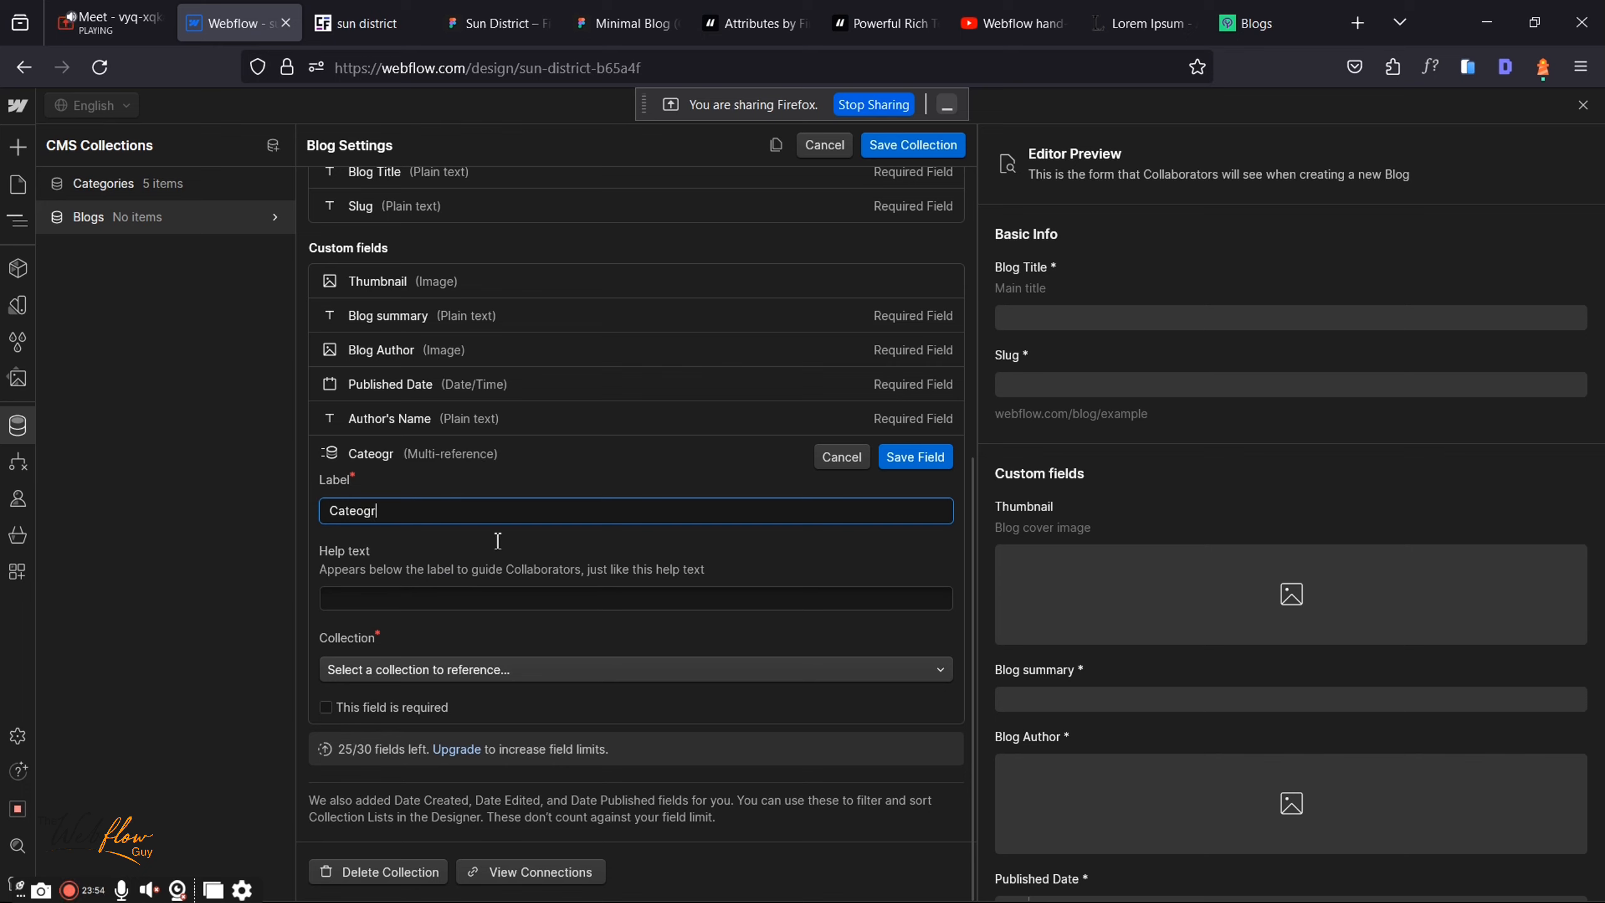
{"action": "key", "text": "BackSpace"}
{"action": "type", "text": "g"}
{"action": "key", "text": "BackSpace"}
{"action": "key", "text": "BackSpace"}
{"action": "key", "text": "BackSpace"}
{"action": "key", "text": "BackSpace"}
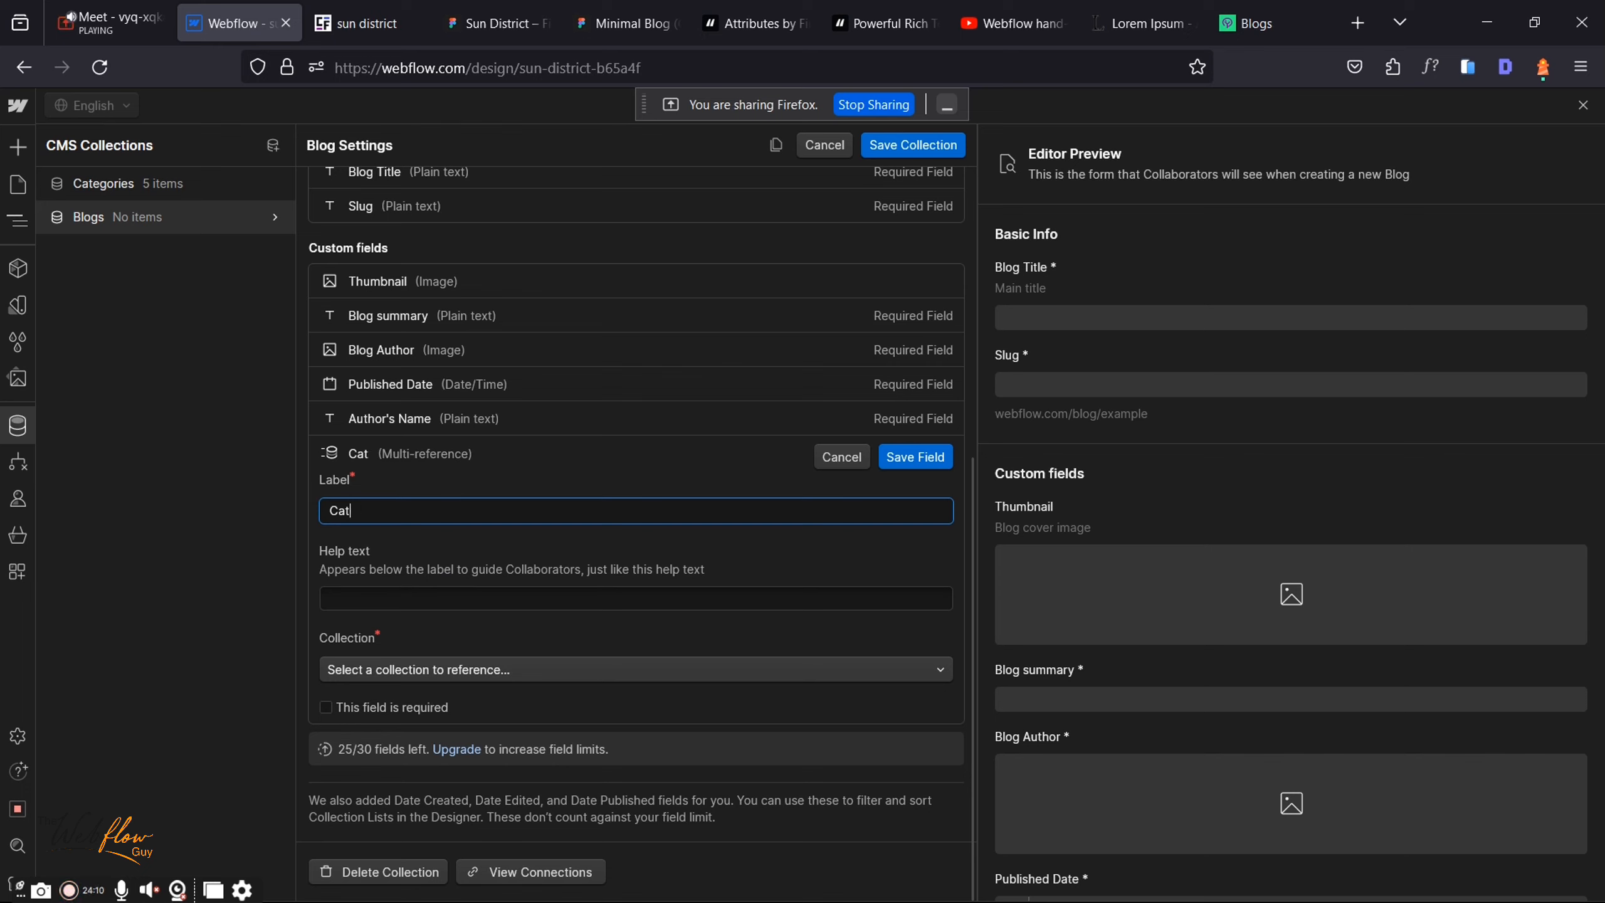
{"action": "type", "text": "egory"}
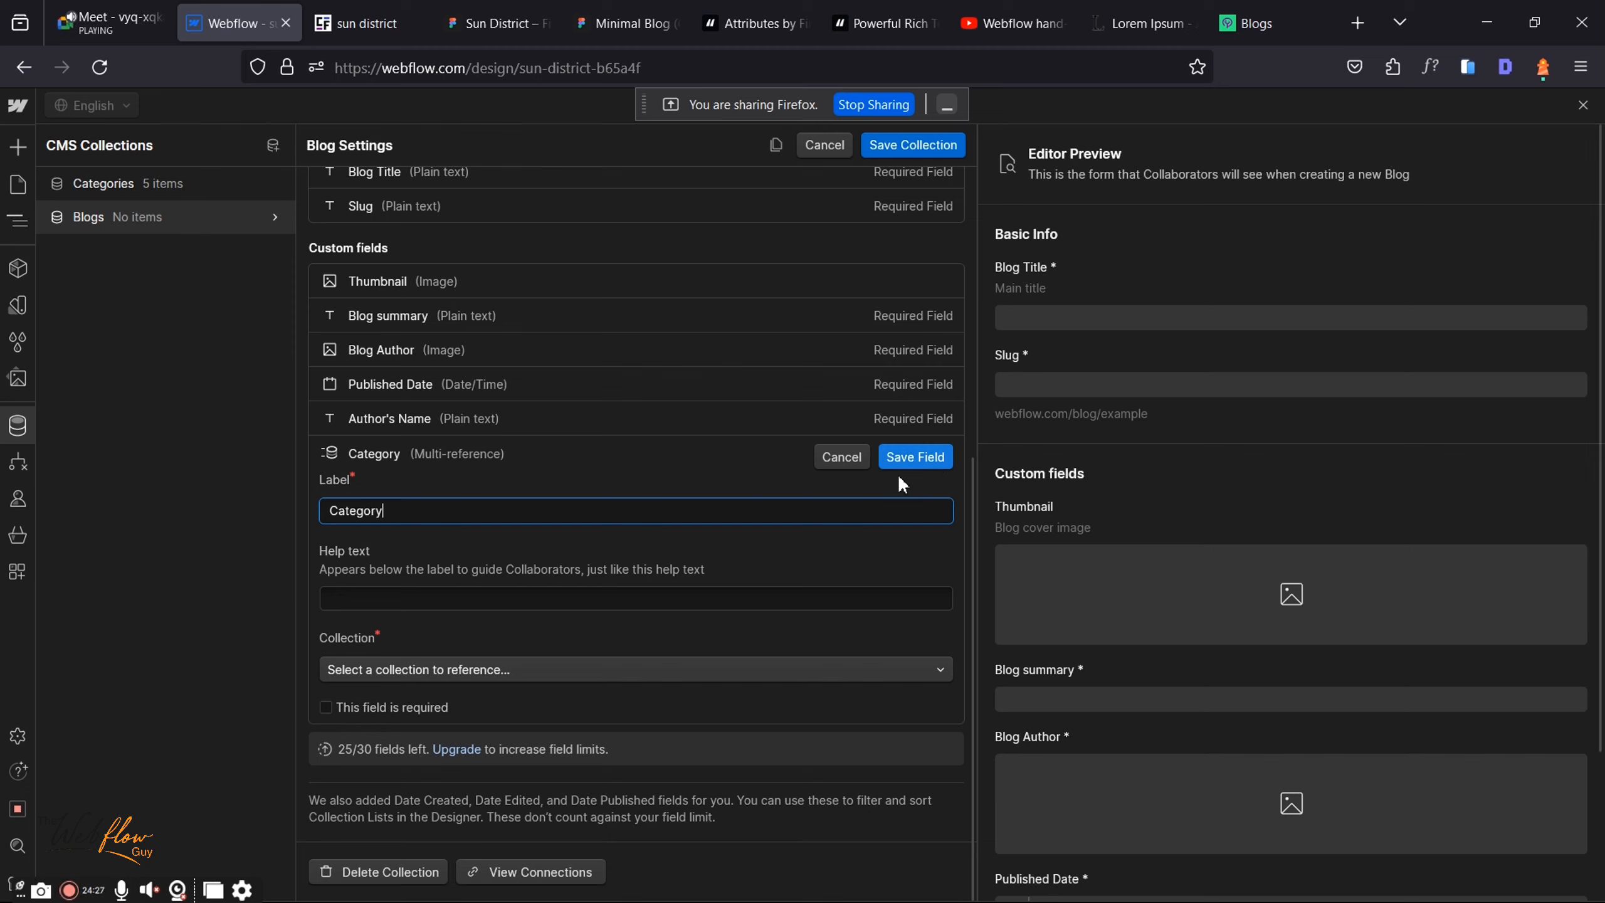
{"action": "left_click", "coordinate": [351, 673]}
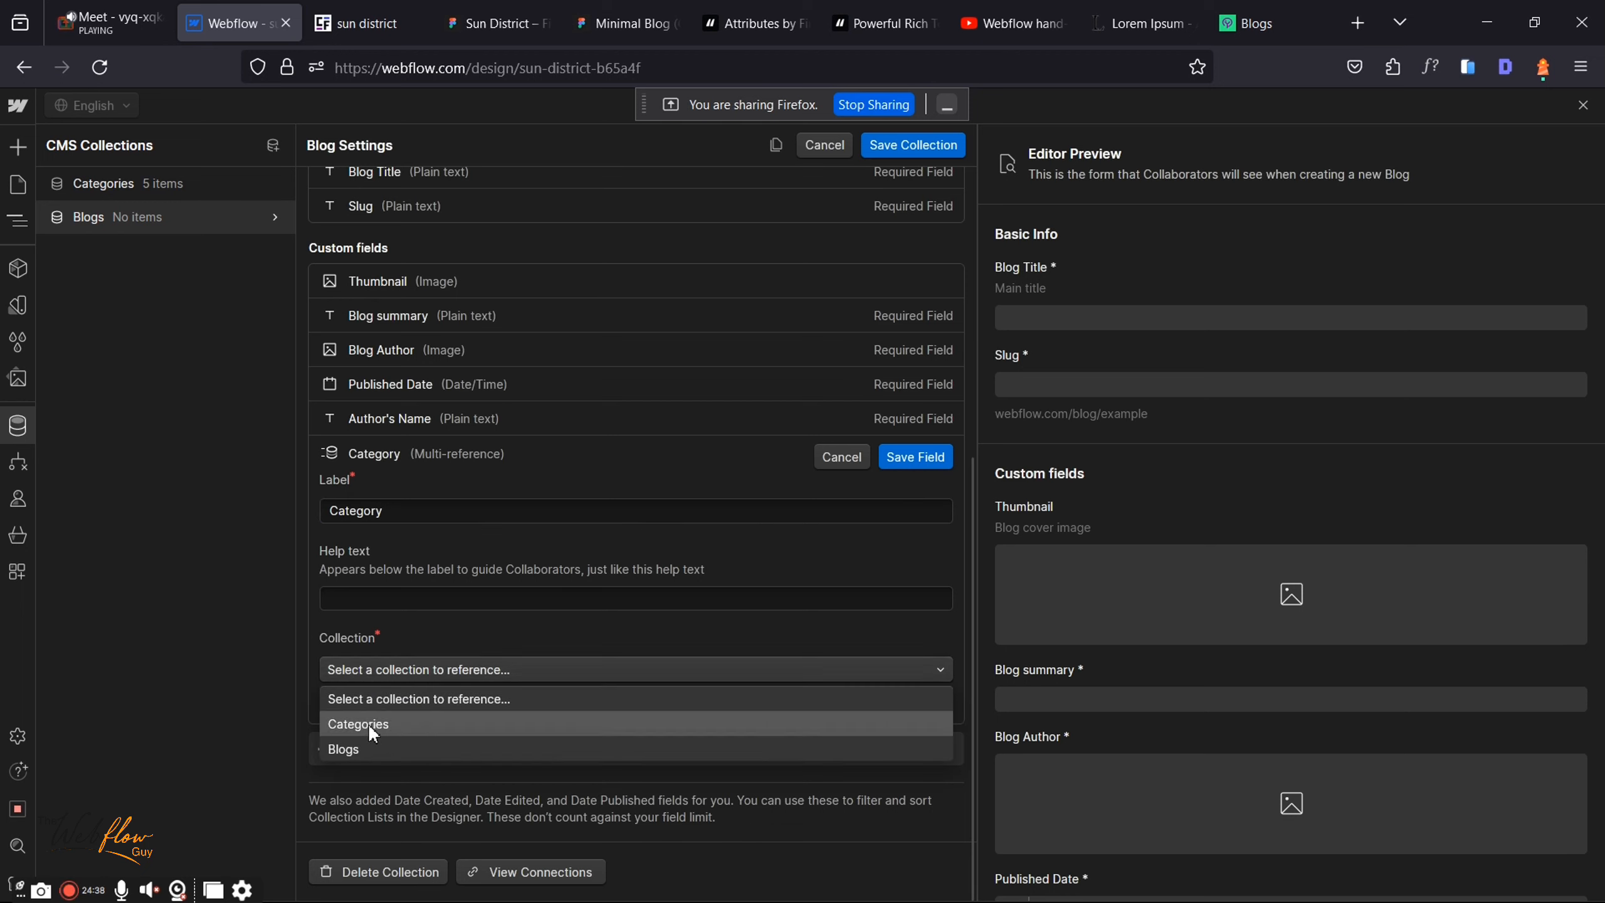
{"action": "left_click", "coordinate": [369, 723]}
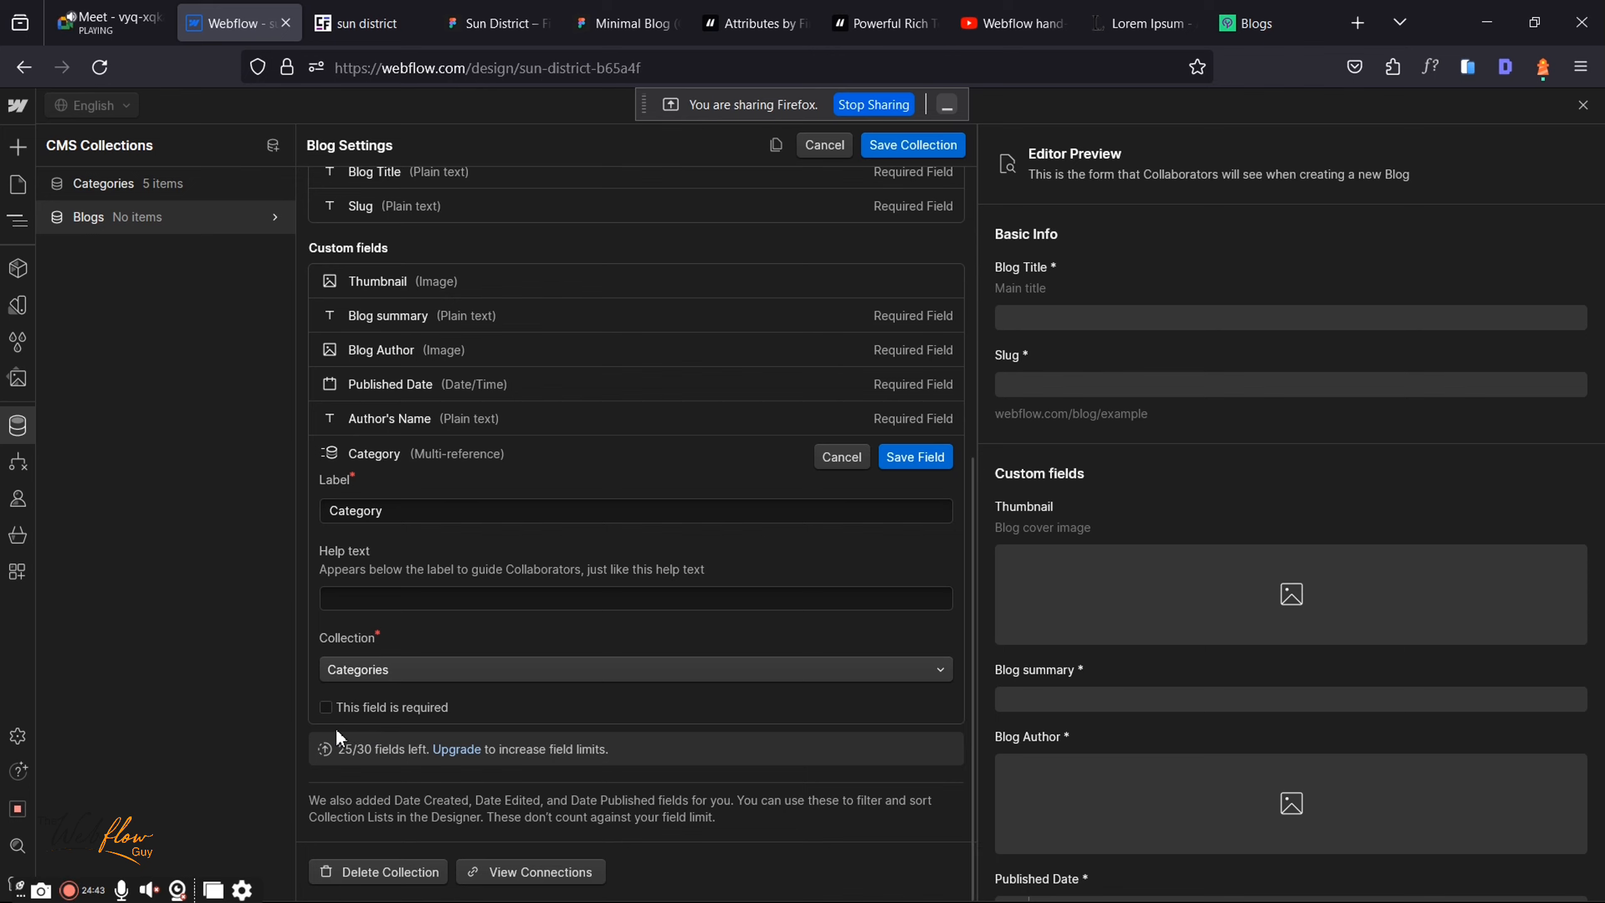
{"action": "left_click", "coordinate": [329, 711]}
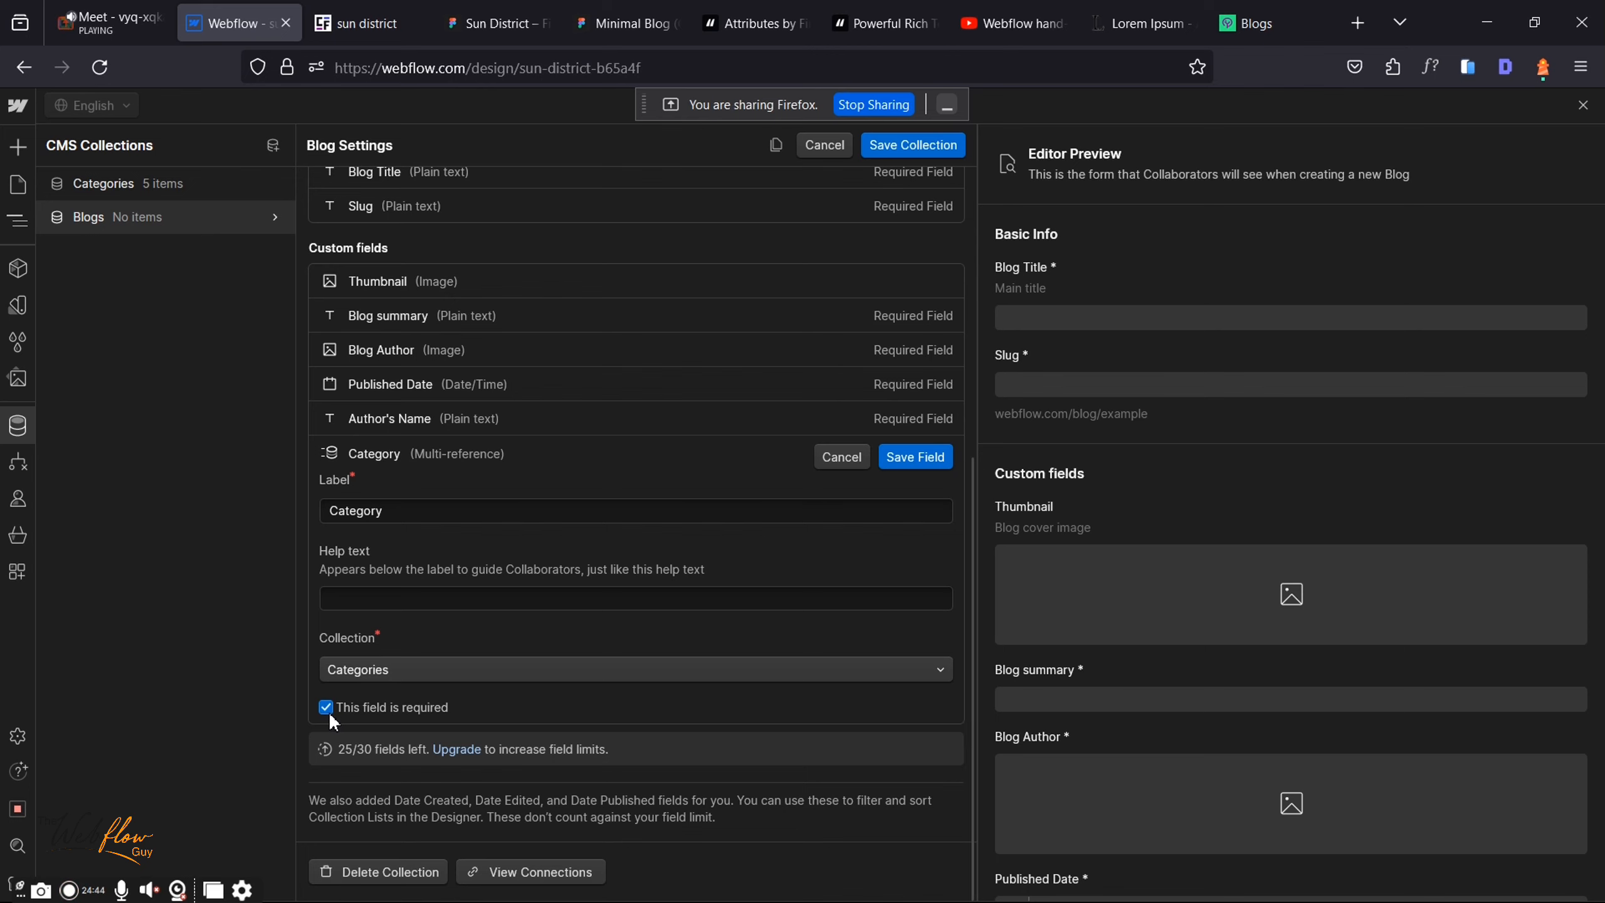
{"action": "left_click", "coordinate": [915, 455]}
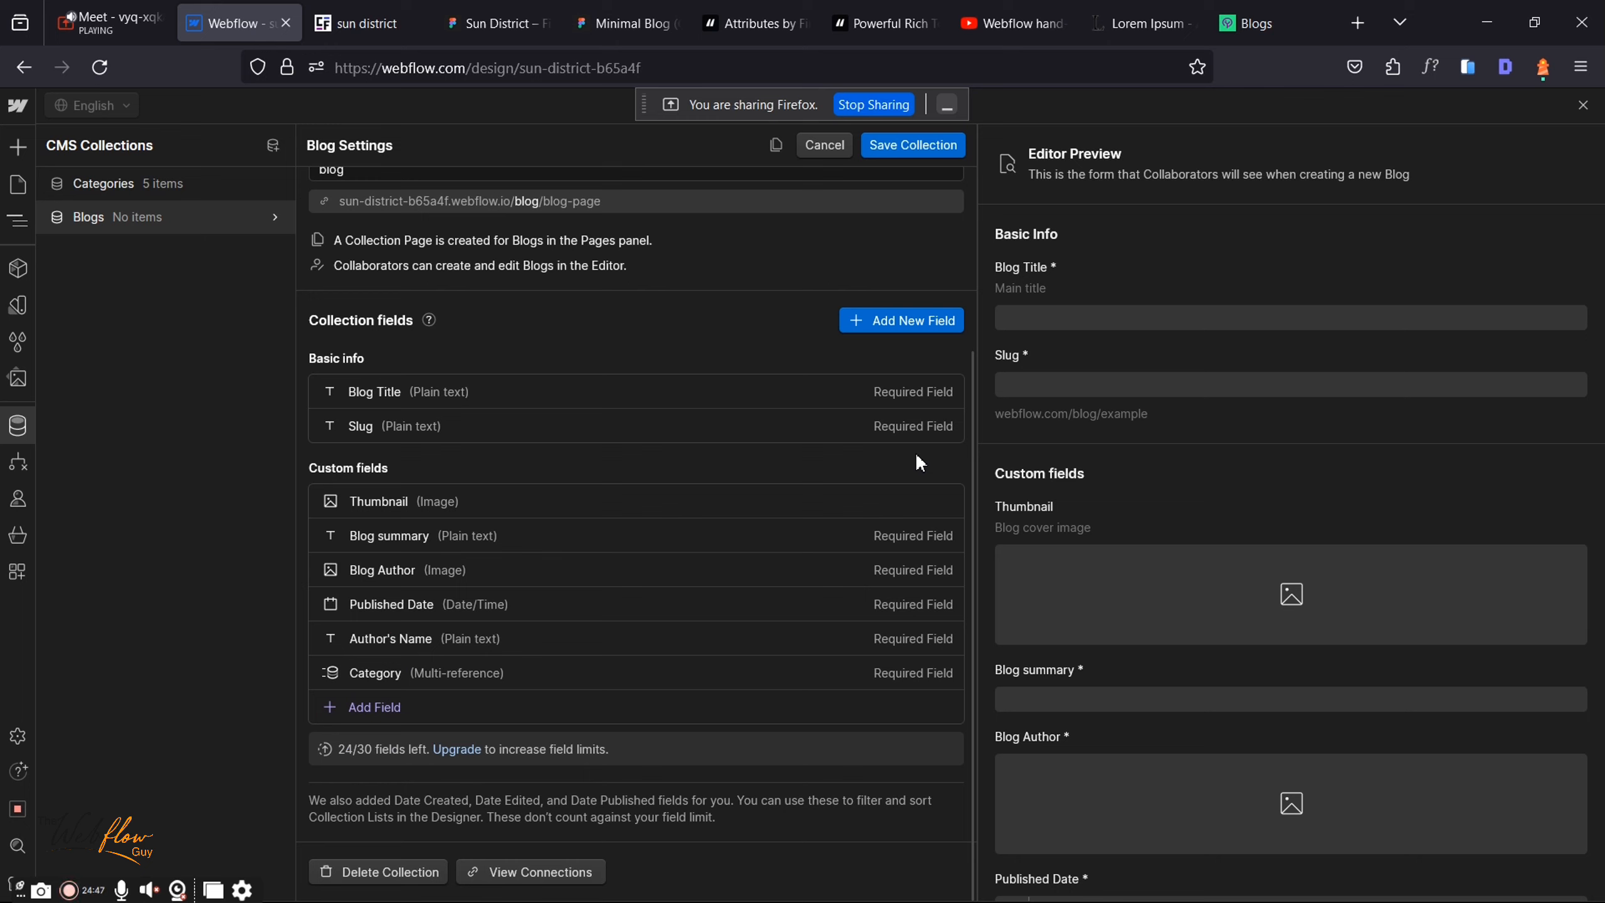
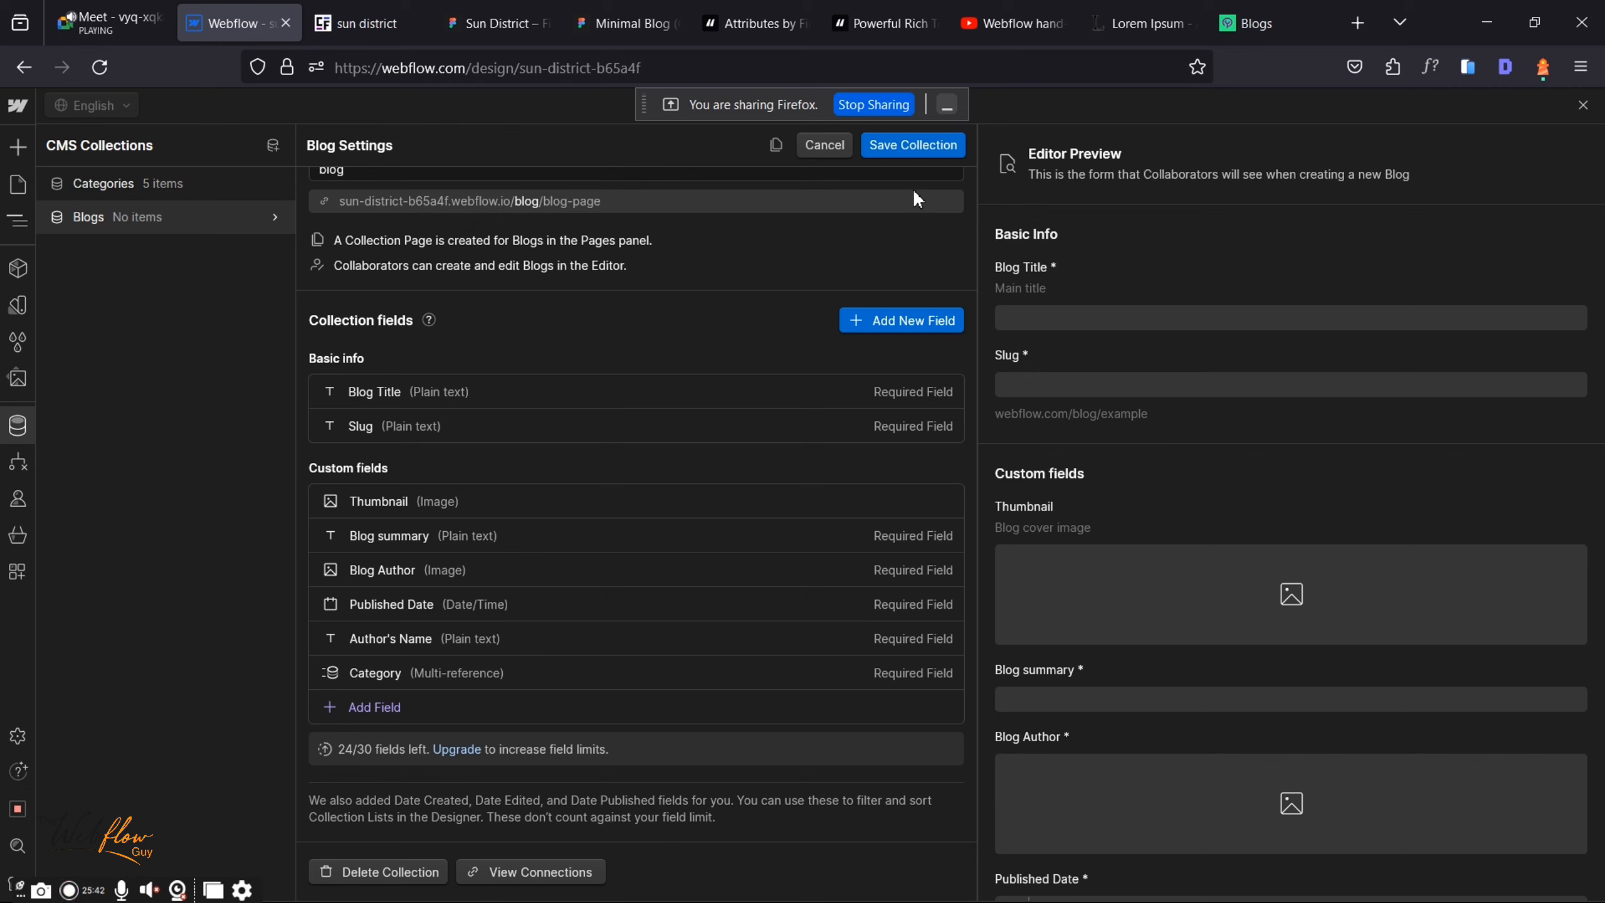
Step: Save the Blogs collection settings and switch to the Sun District design in Figma
{"action": "left_click", "coordinate": [921, 147]}
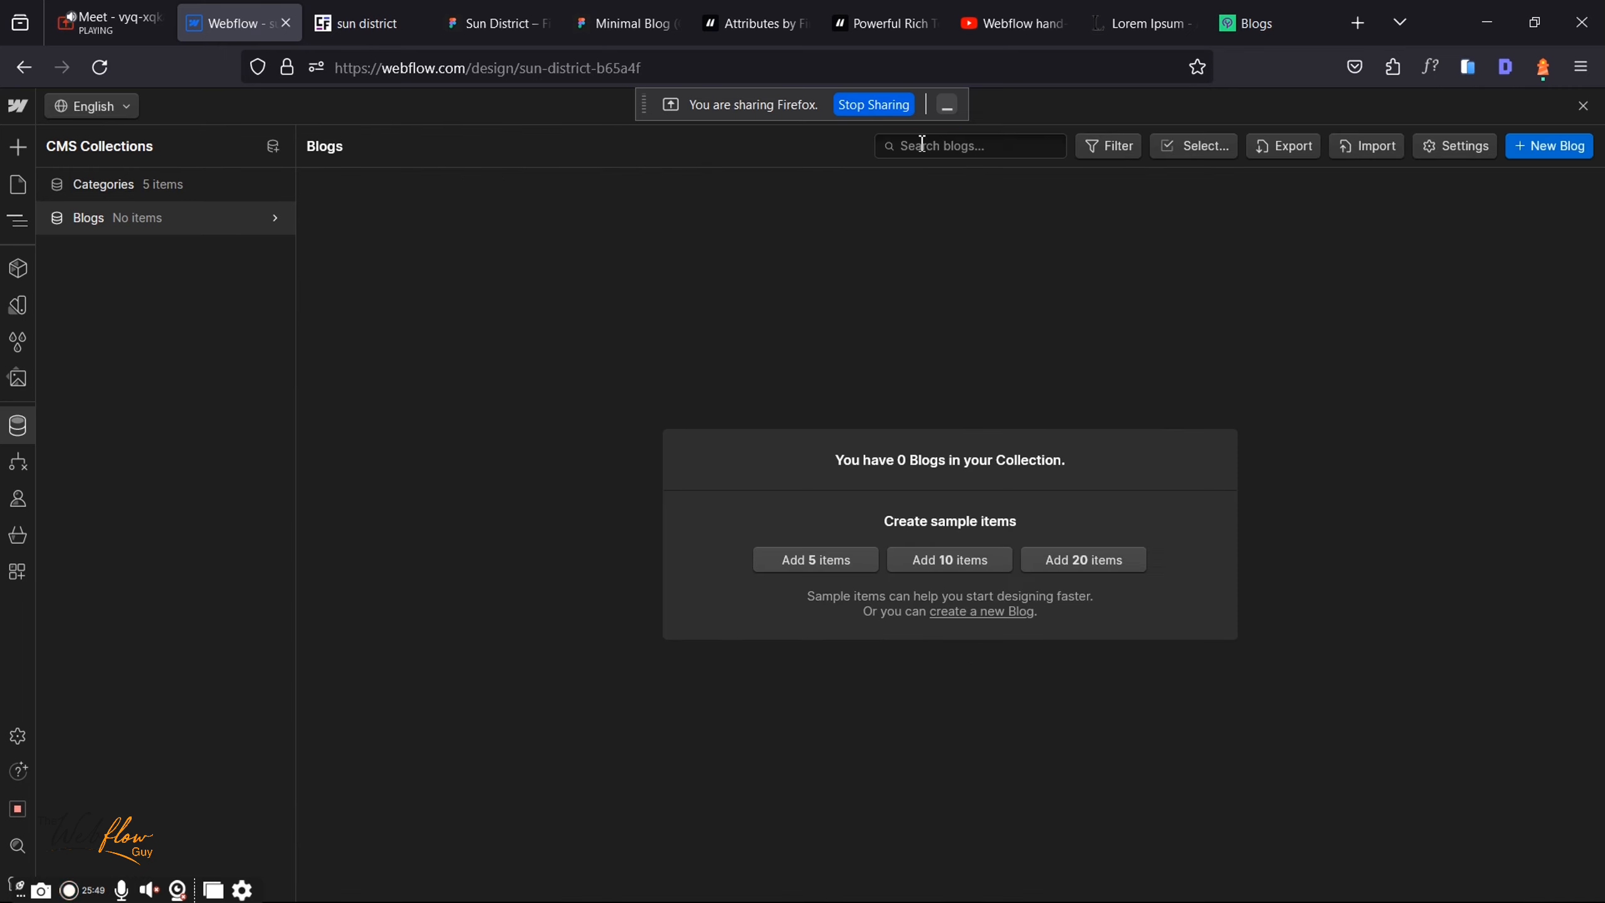
{"action": "left_click", "coordinate": [502, 18]}
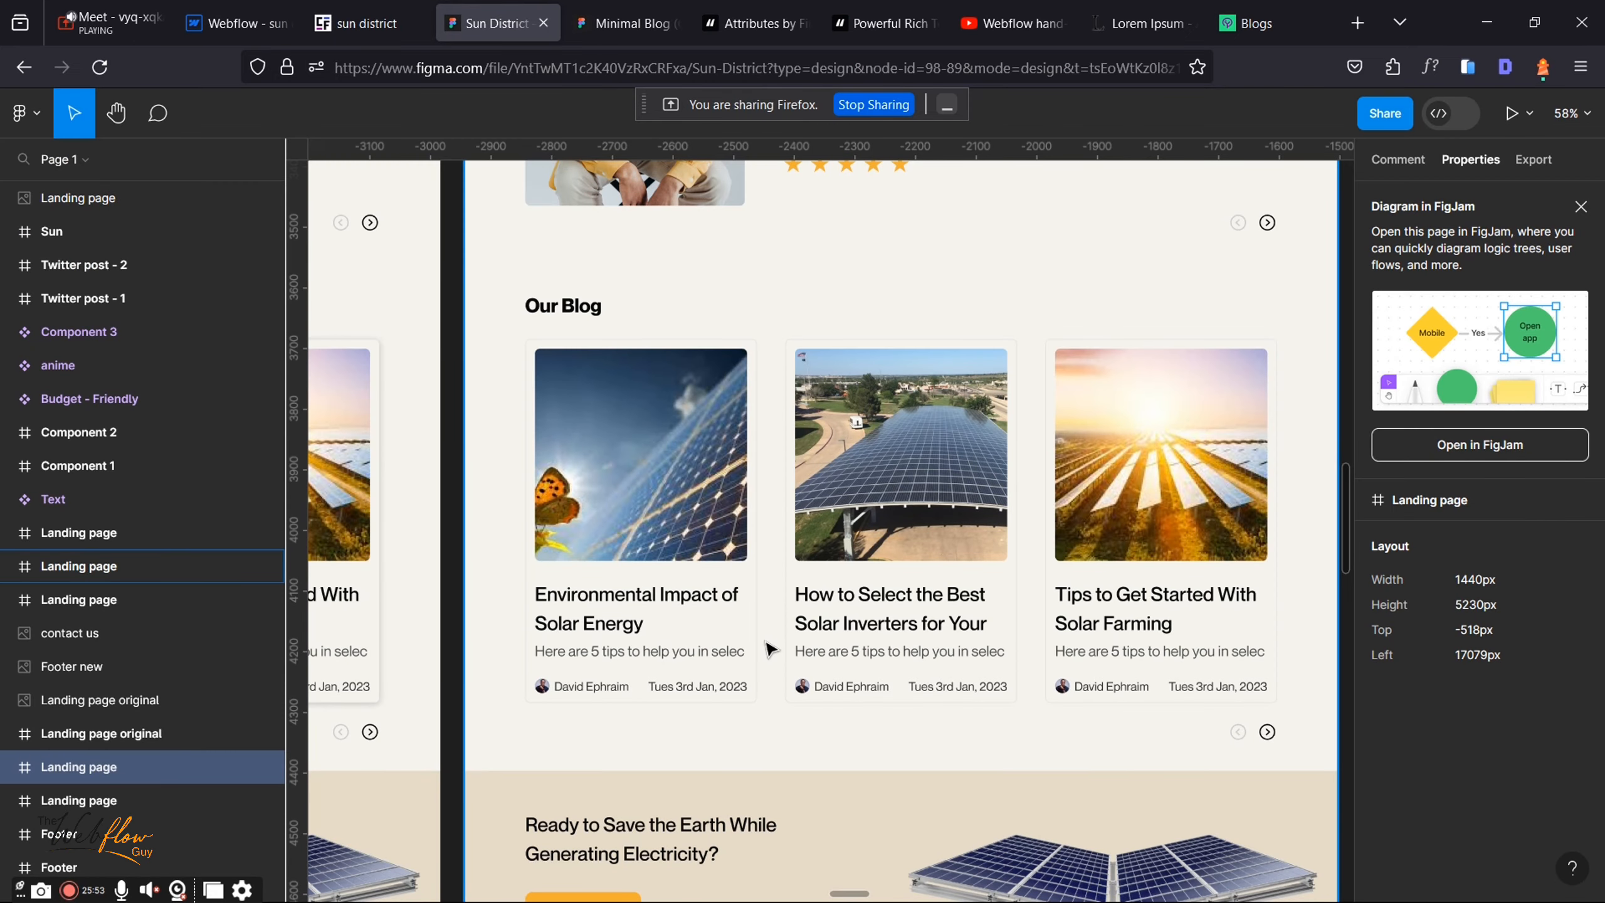
Step: Compare the Sun District blog cards with the Minimal Blog Figma file, then return to Webflow's Blogs collection
{"action": "left_click", "coordinate": [241, 9]}
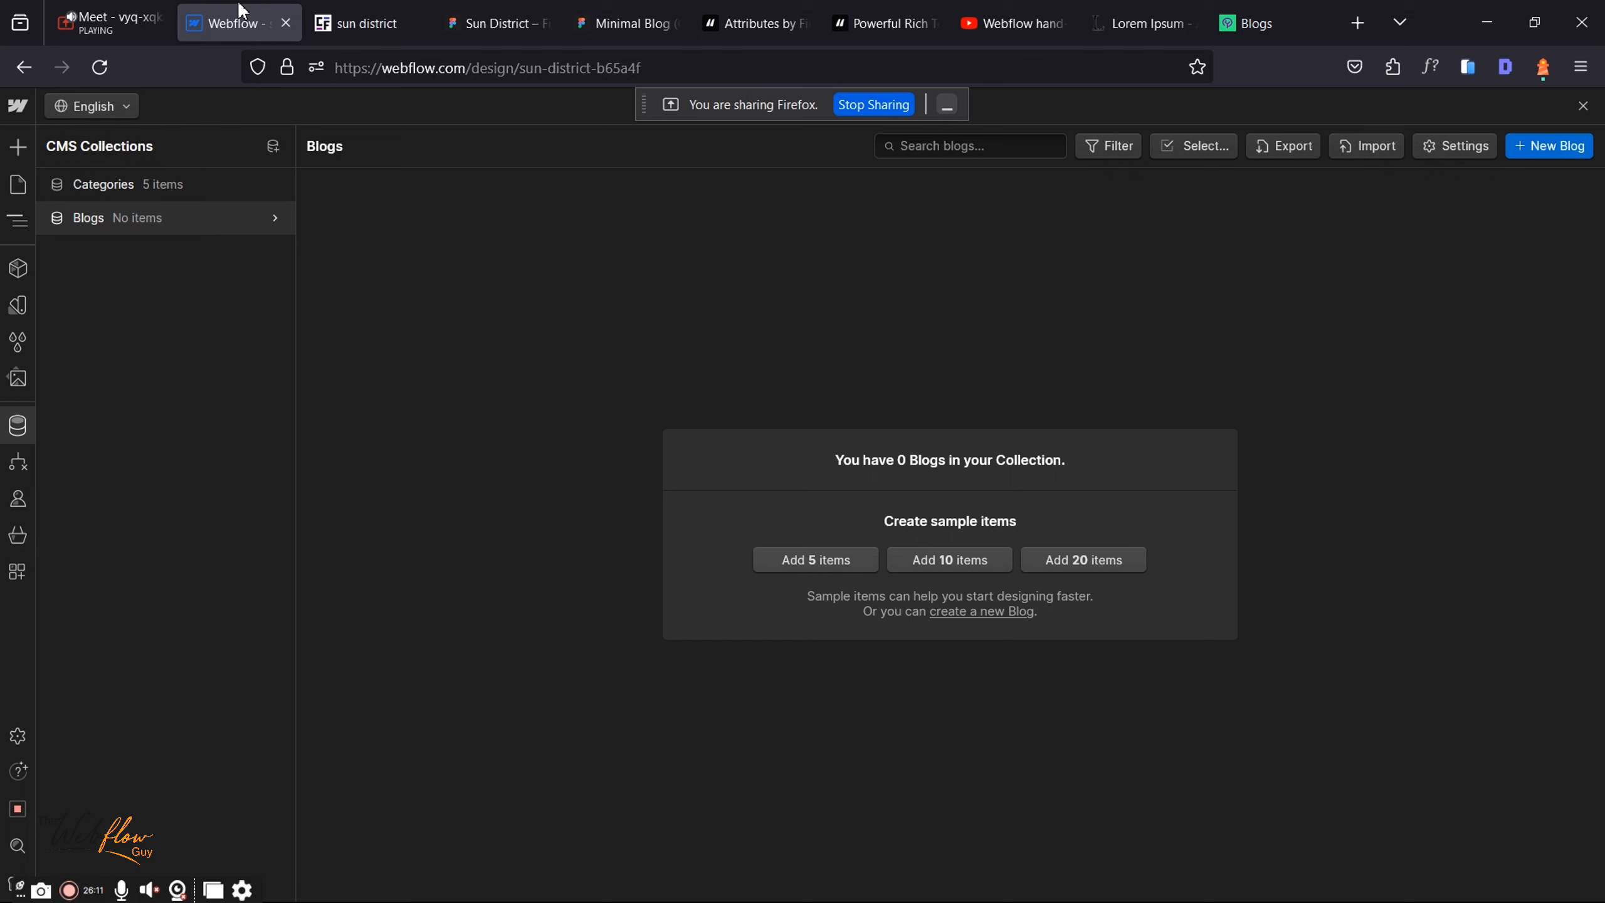
{"action": "left_click", "coordinate": [517, 9]}
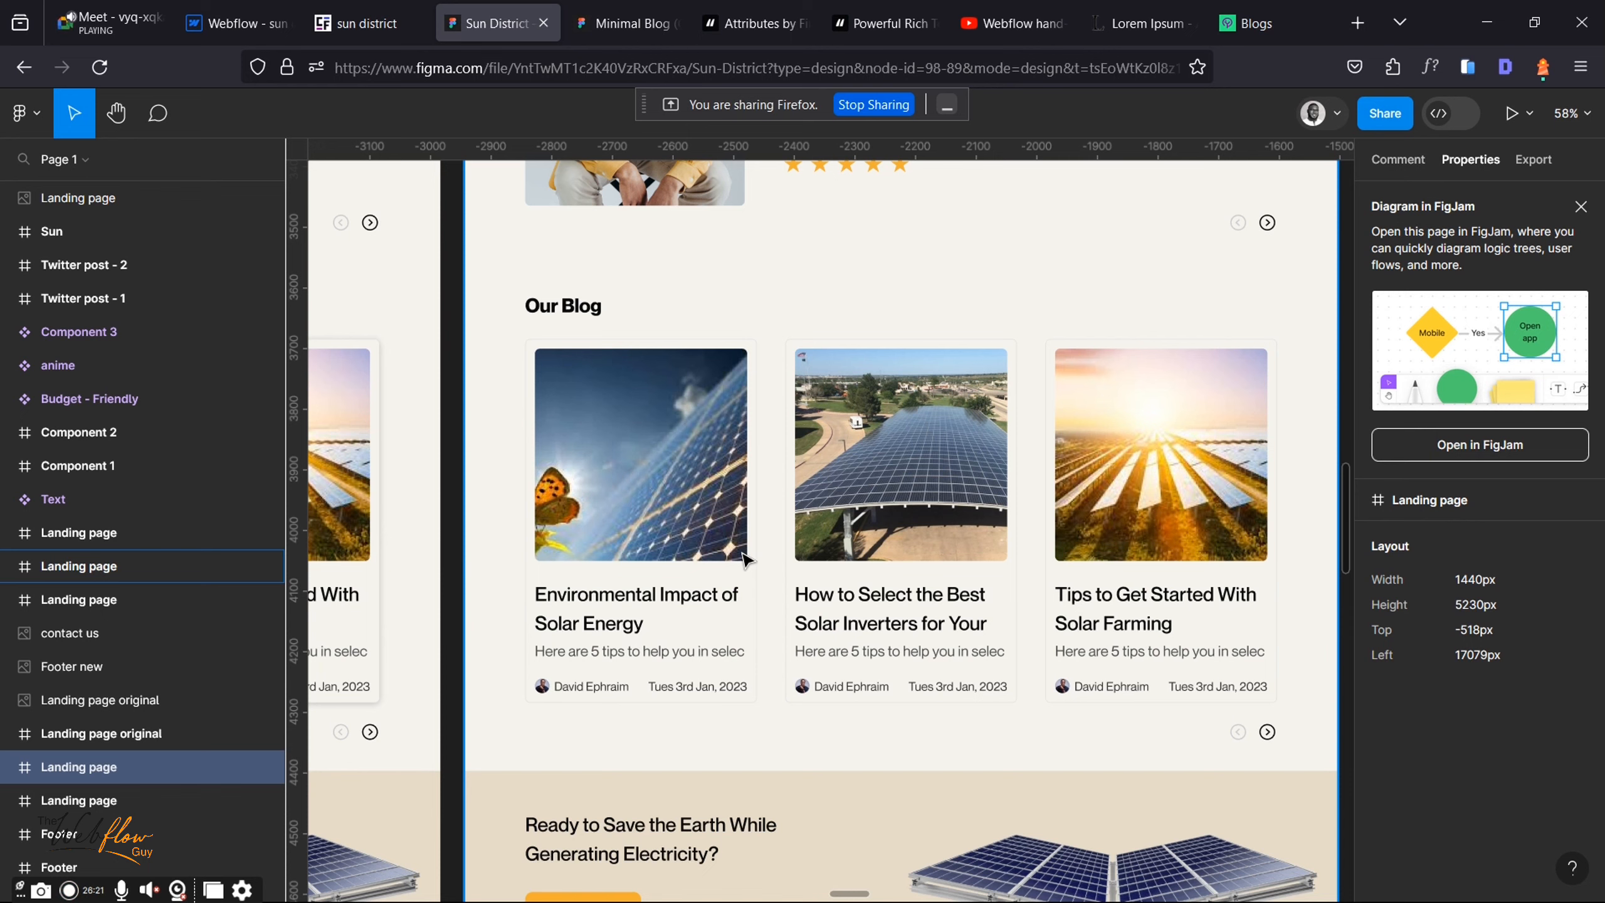
{"action": "left_click", "coordinate": [643, 12]}
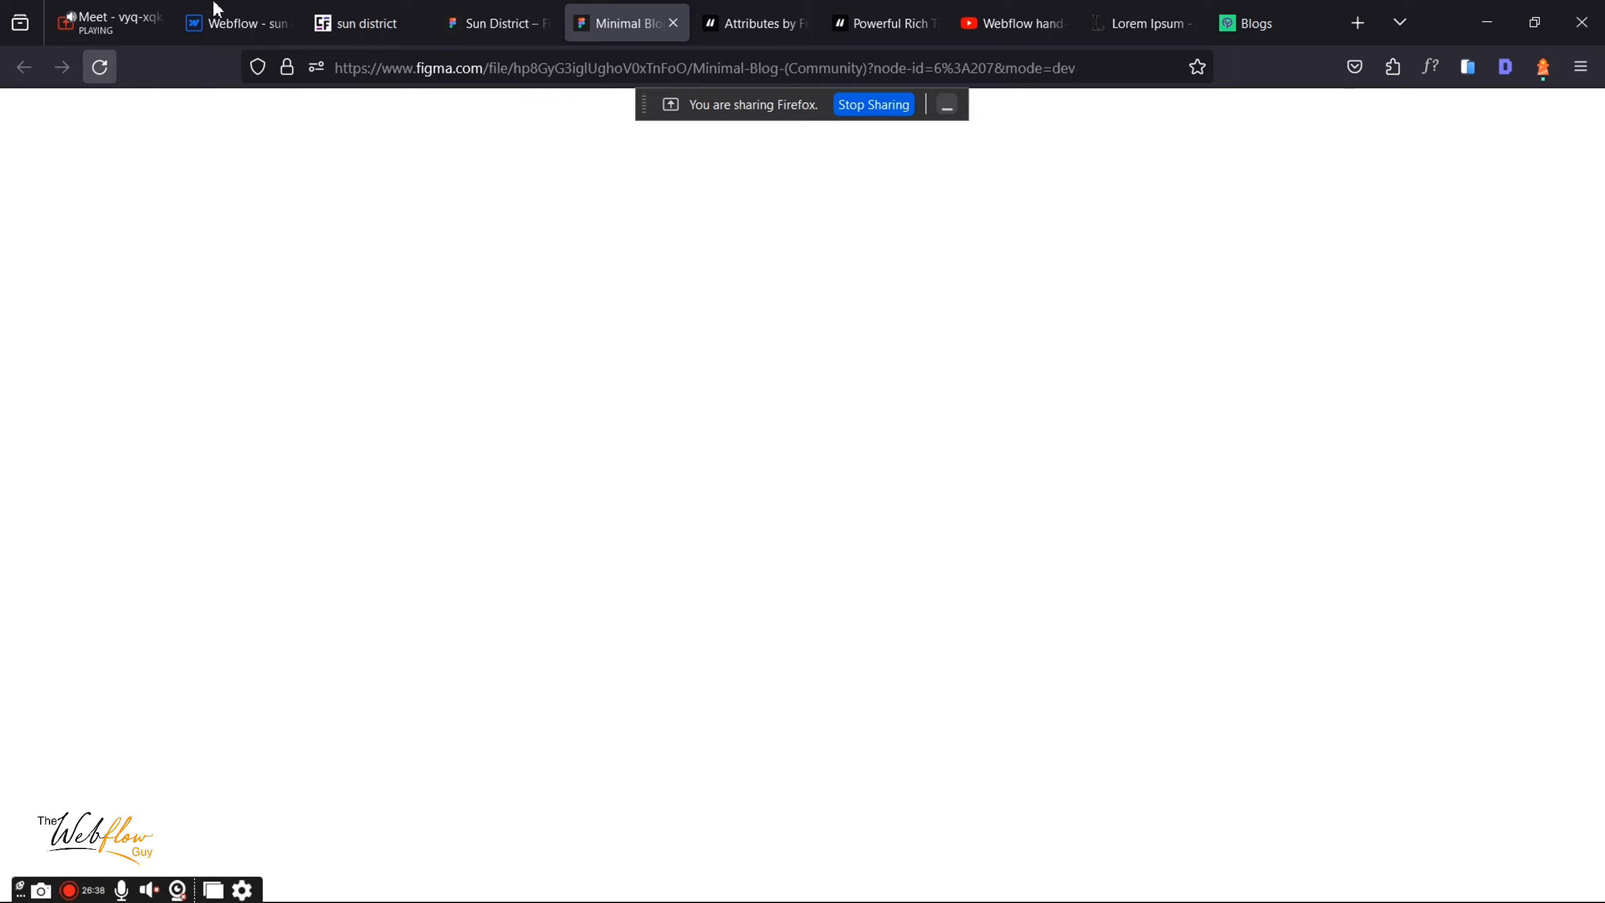
{"action": "left_click", "coordinate": [496, 23]}
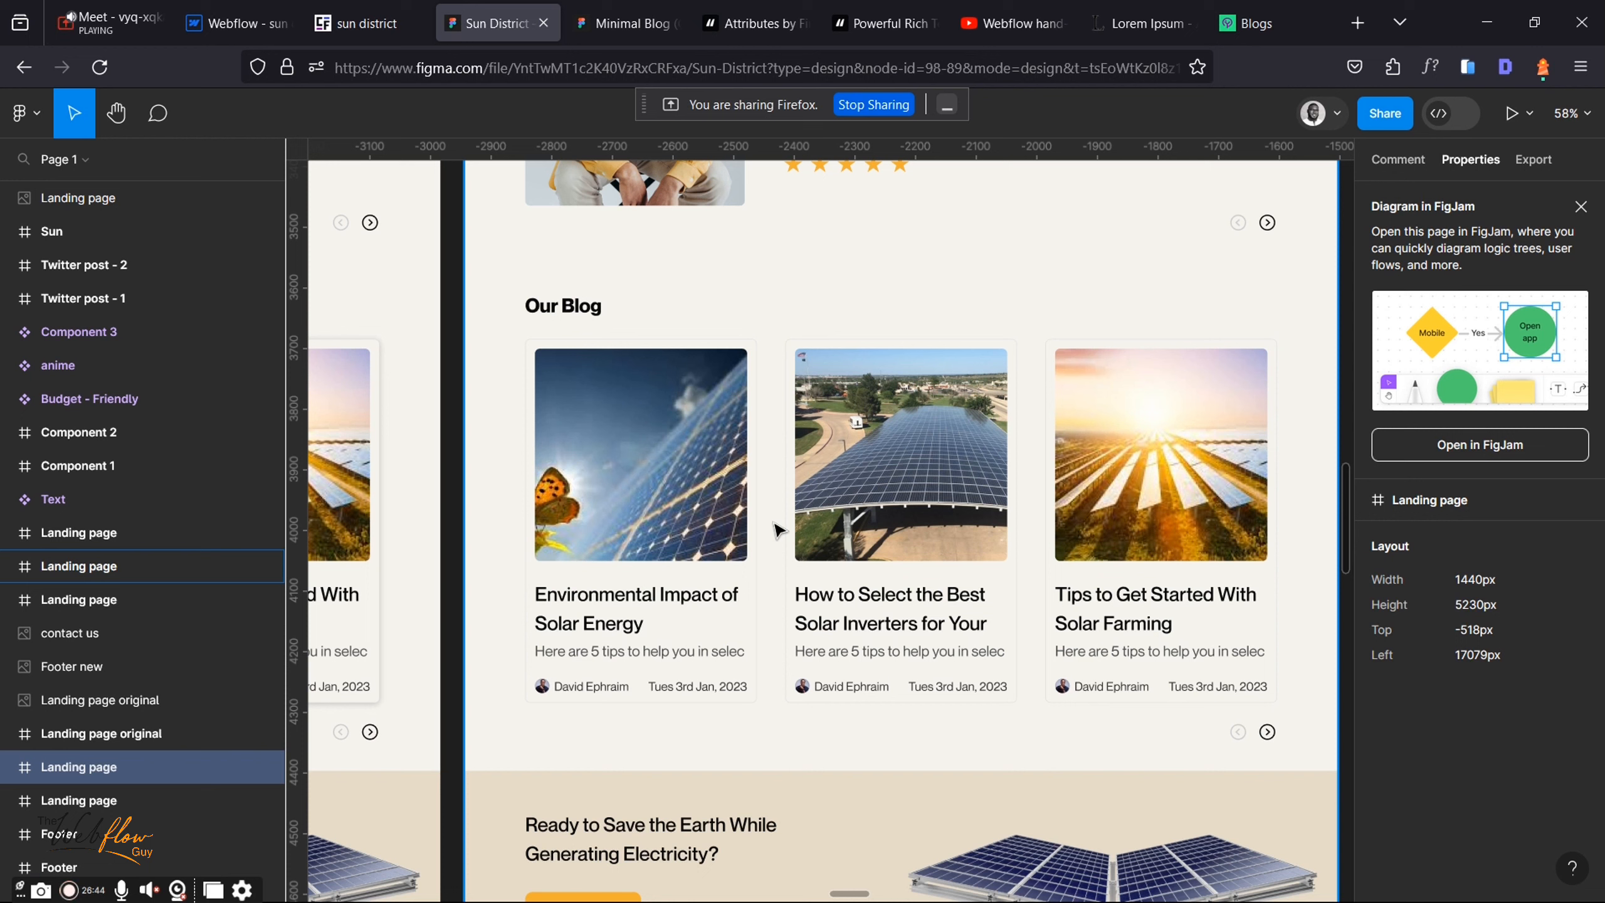
{"action": "left_click", "coordinate": [606, 26]}
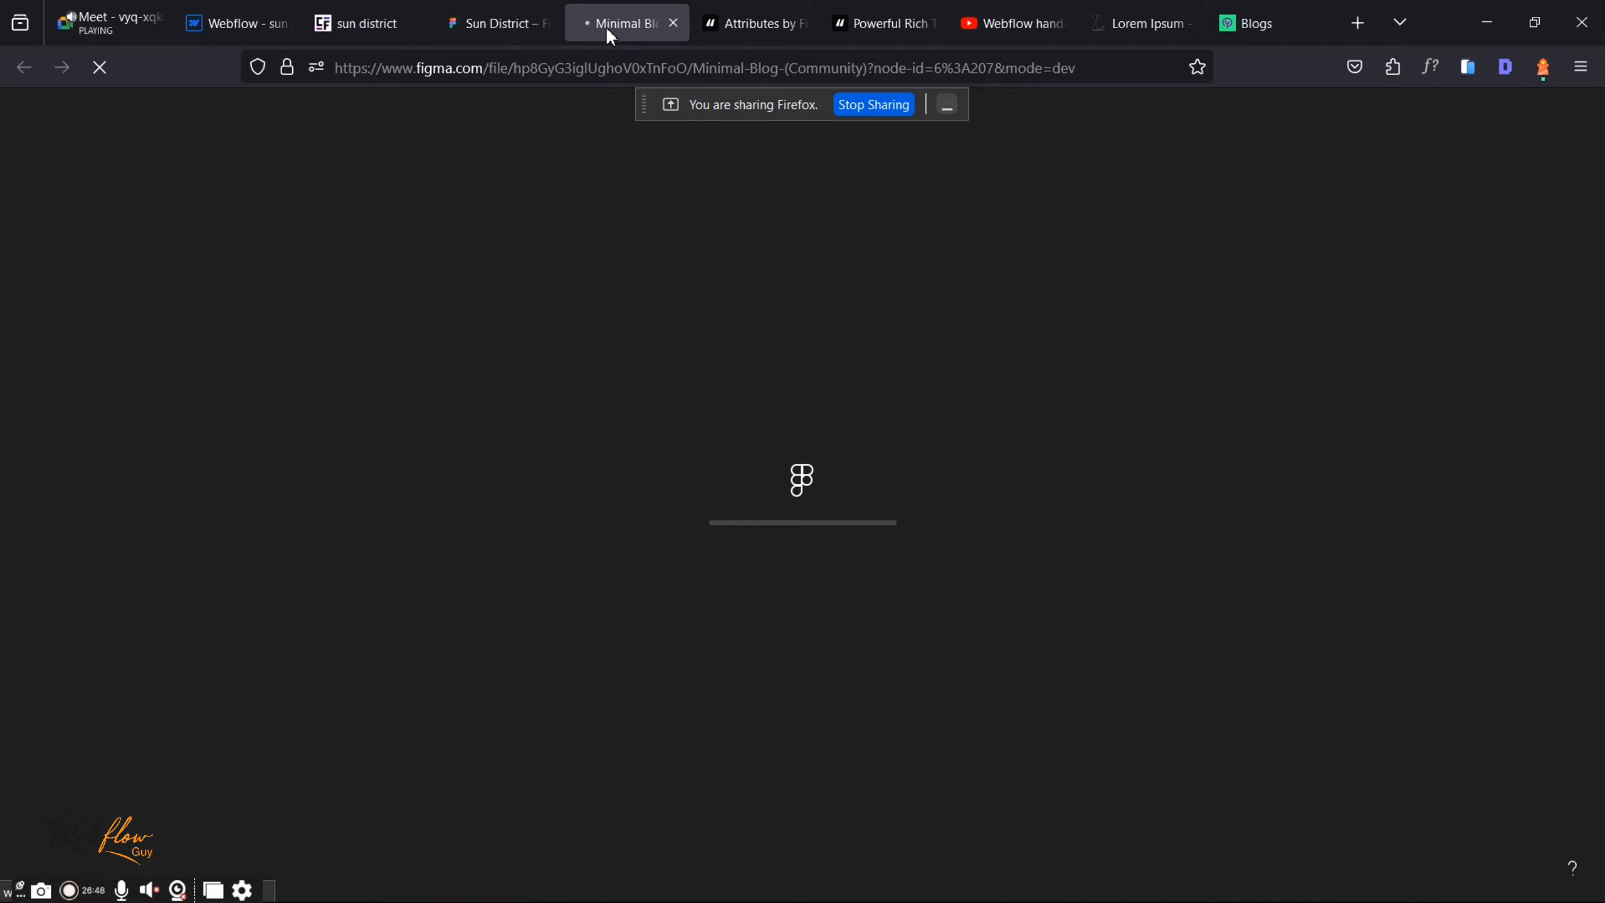
{"action": "left_click", "coordinate": [232, 25]}
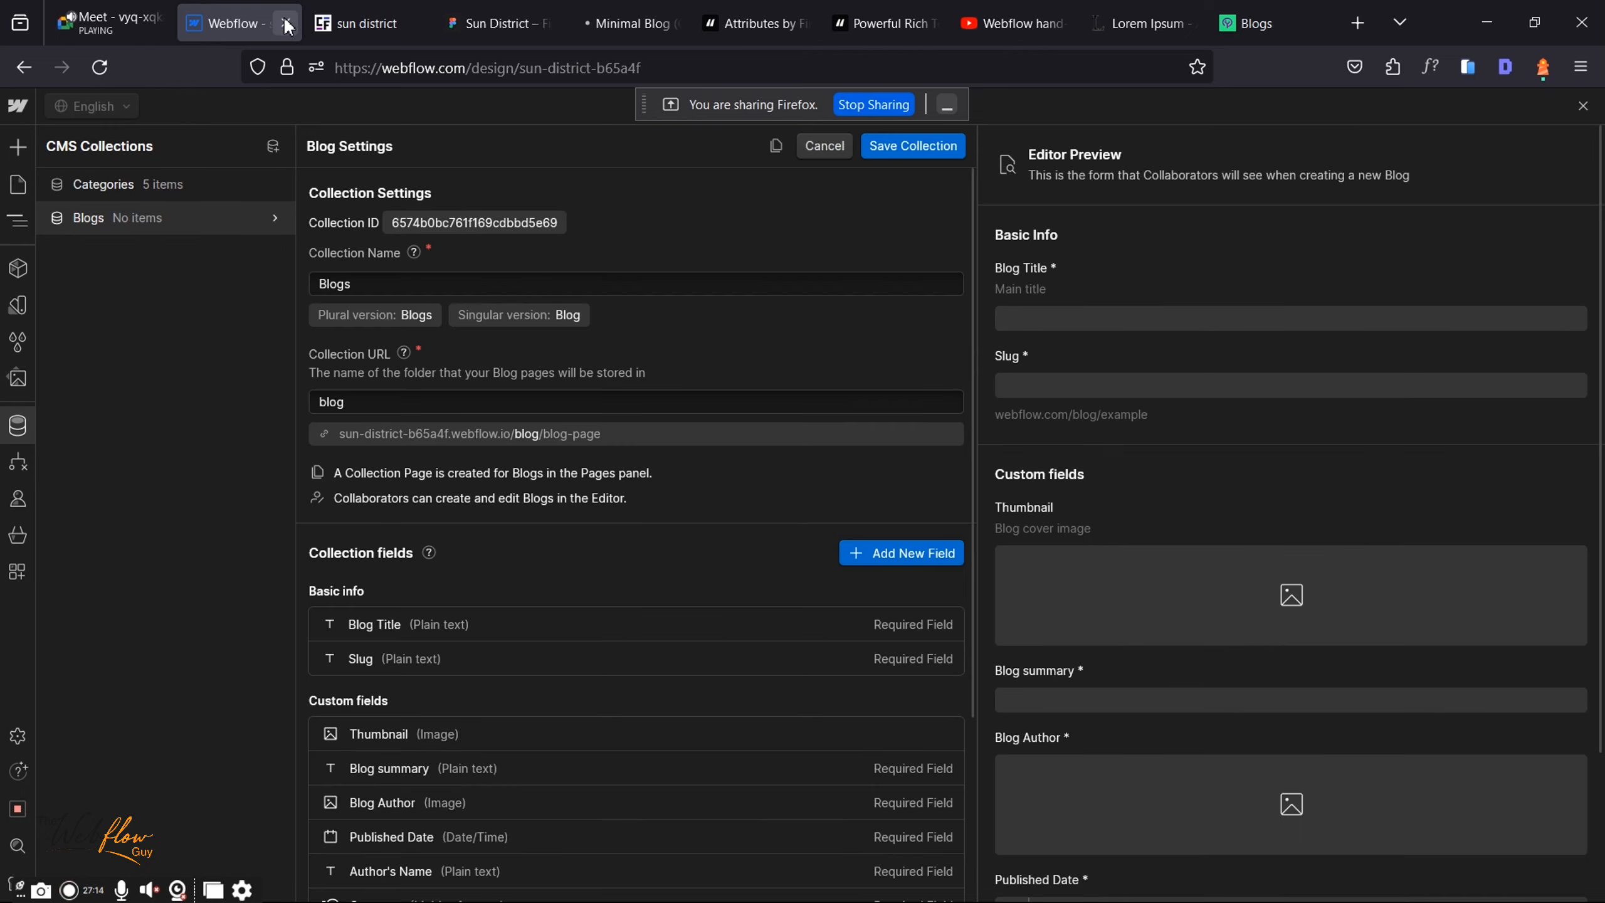
Step: Admit the waiting participant into the Google Meet call and return to Webflow's Blog Settings
{"action": "left_click", "coordinate": [70, 19]}
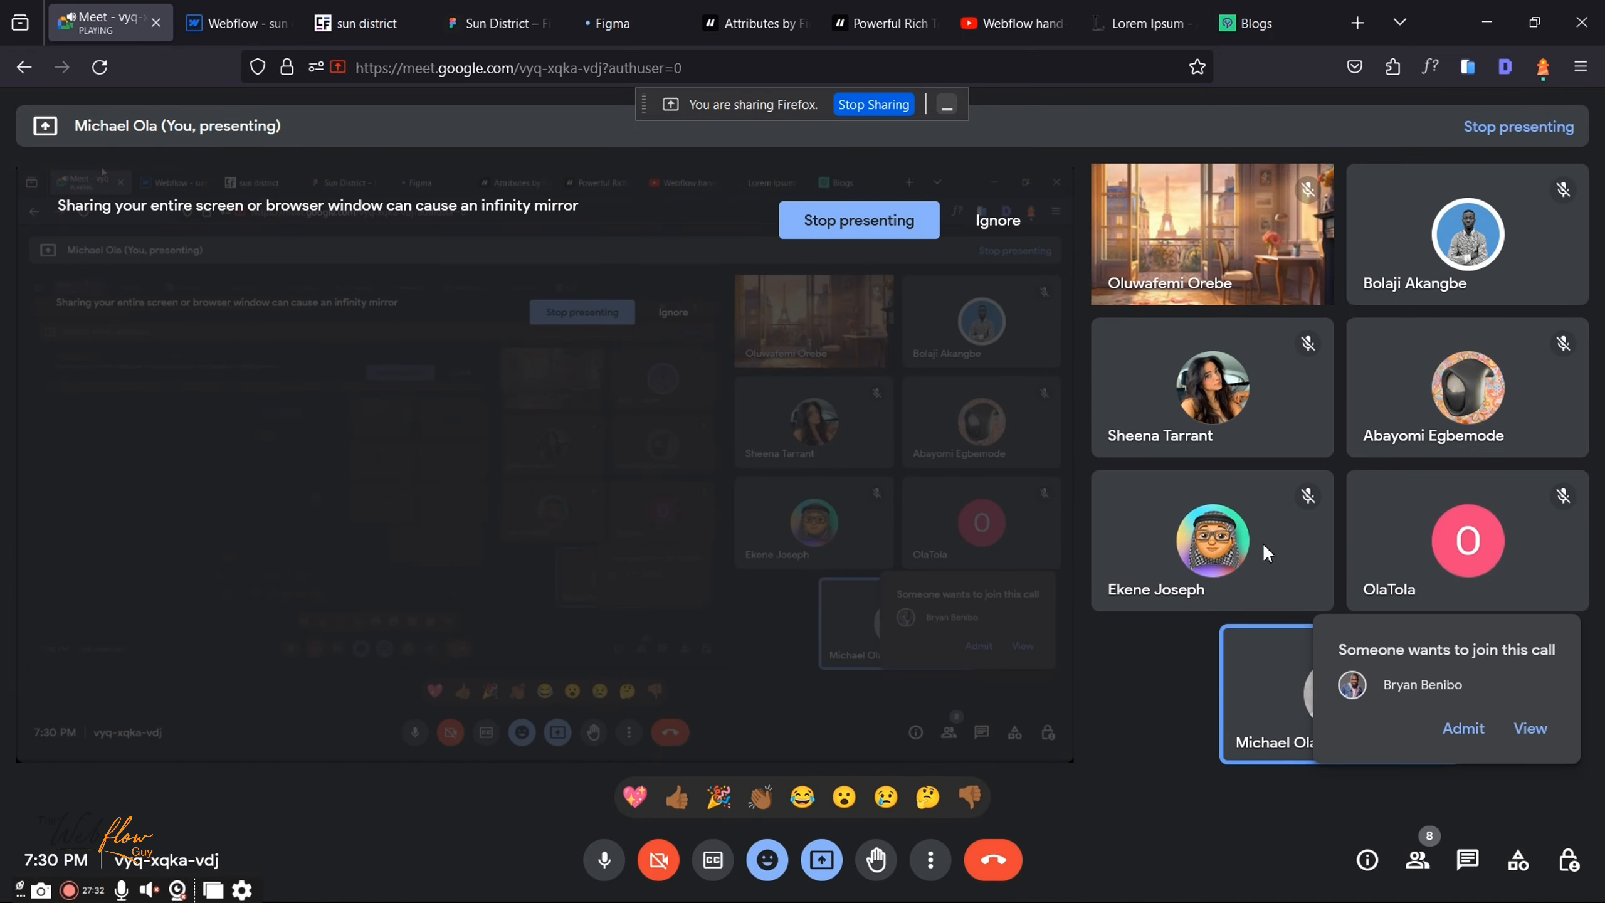
{"action": "left_click", "coordinate": [1462, 728]}
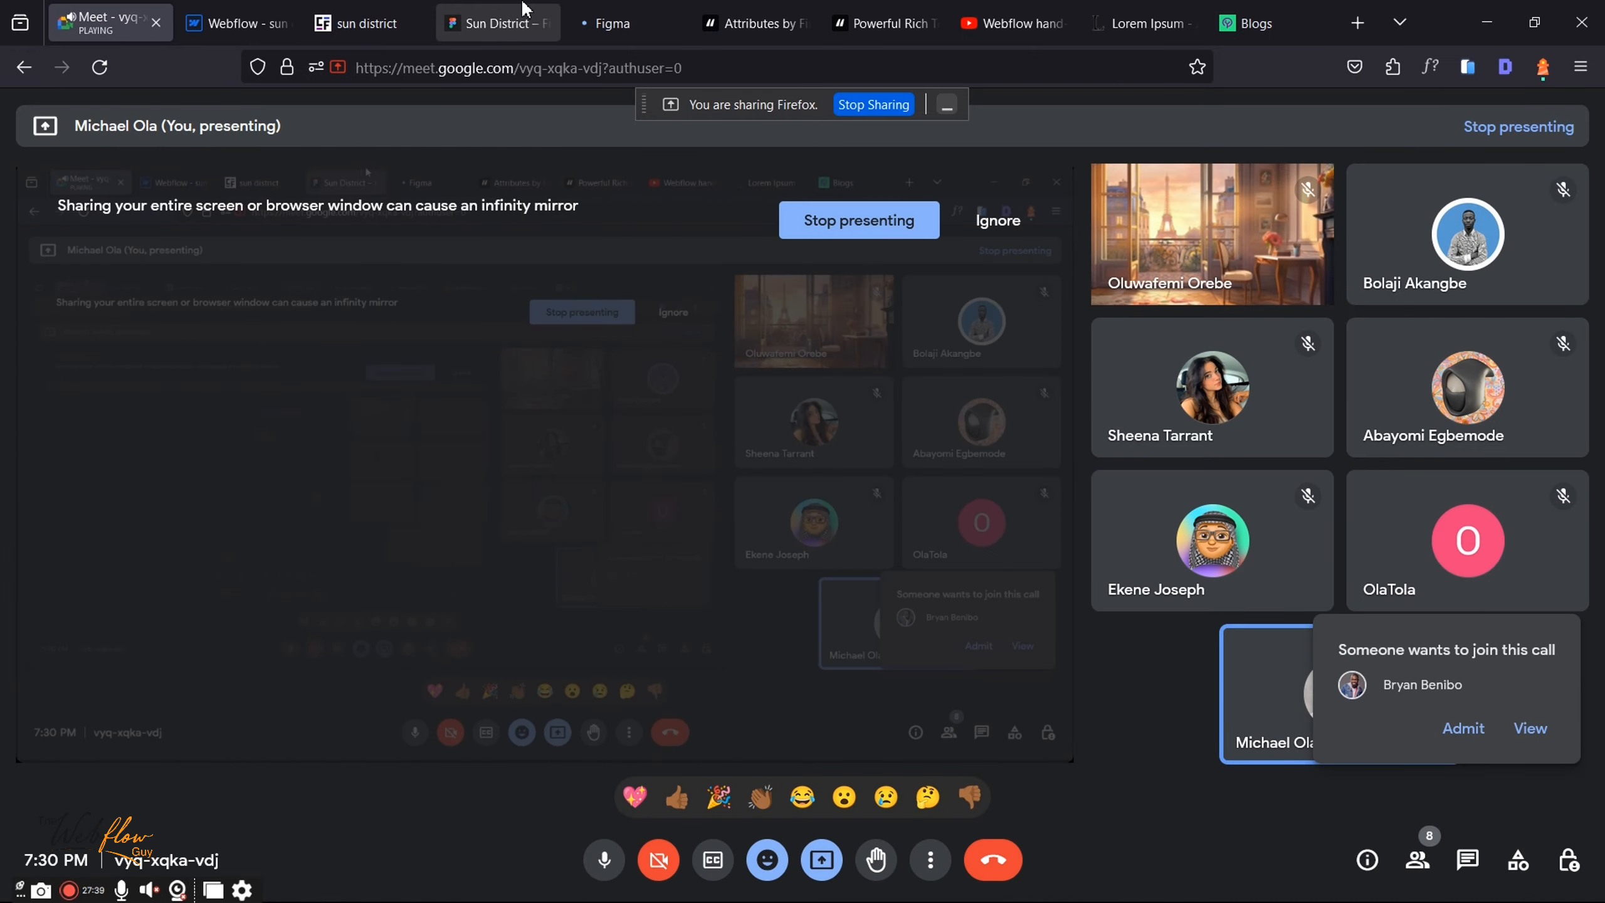
{"action": "left_click", "coordinate": [266, 15]}
{"action": "scroll", "coordinate": [575, 683], "scroll_direction": "down", "scroll_amount": 2}
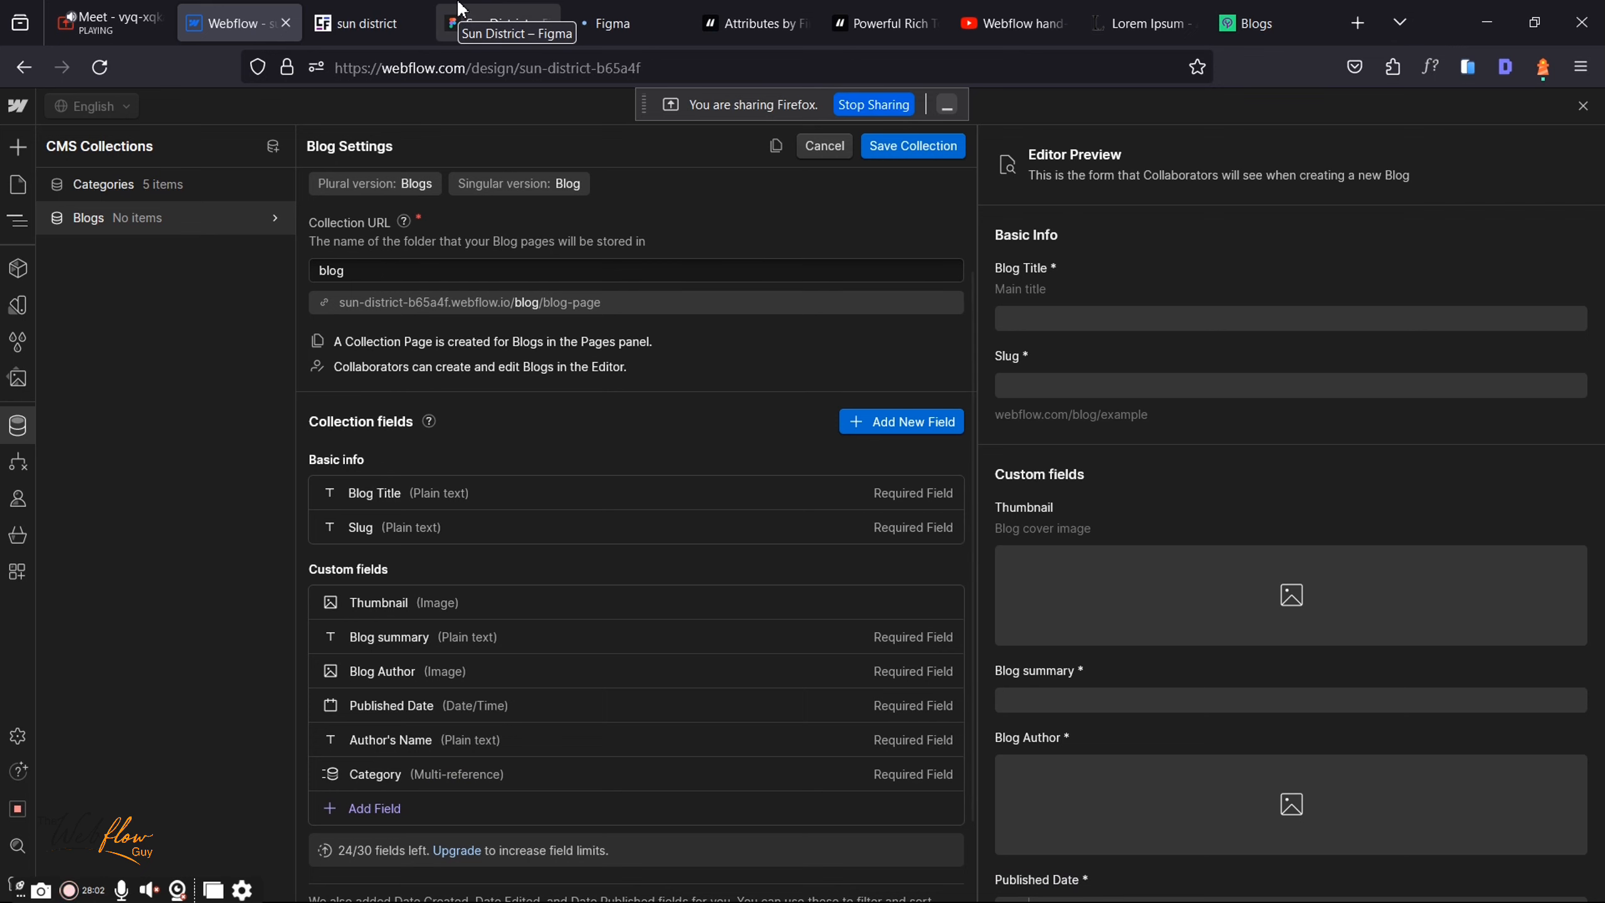
Step: Read through the Prolific You Google Ads optimisation article, then return to Webflow's Blog Settings
{"action": "left_click", "coordinate": [1254, 23]}
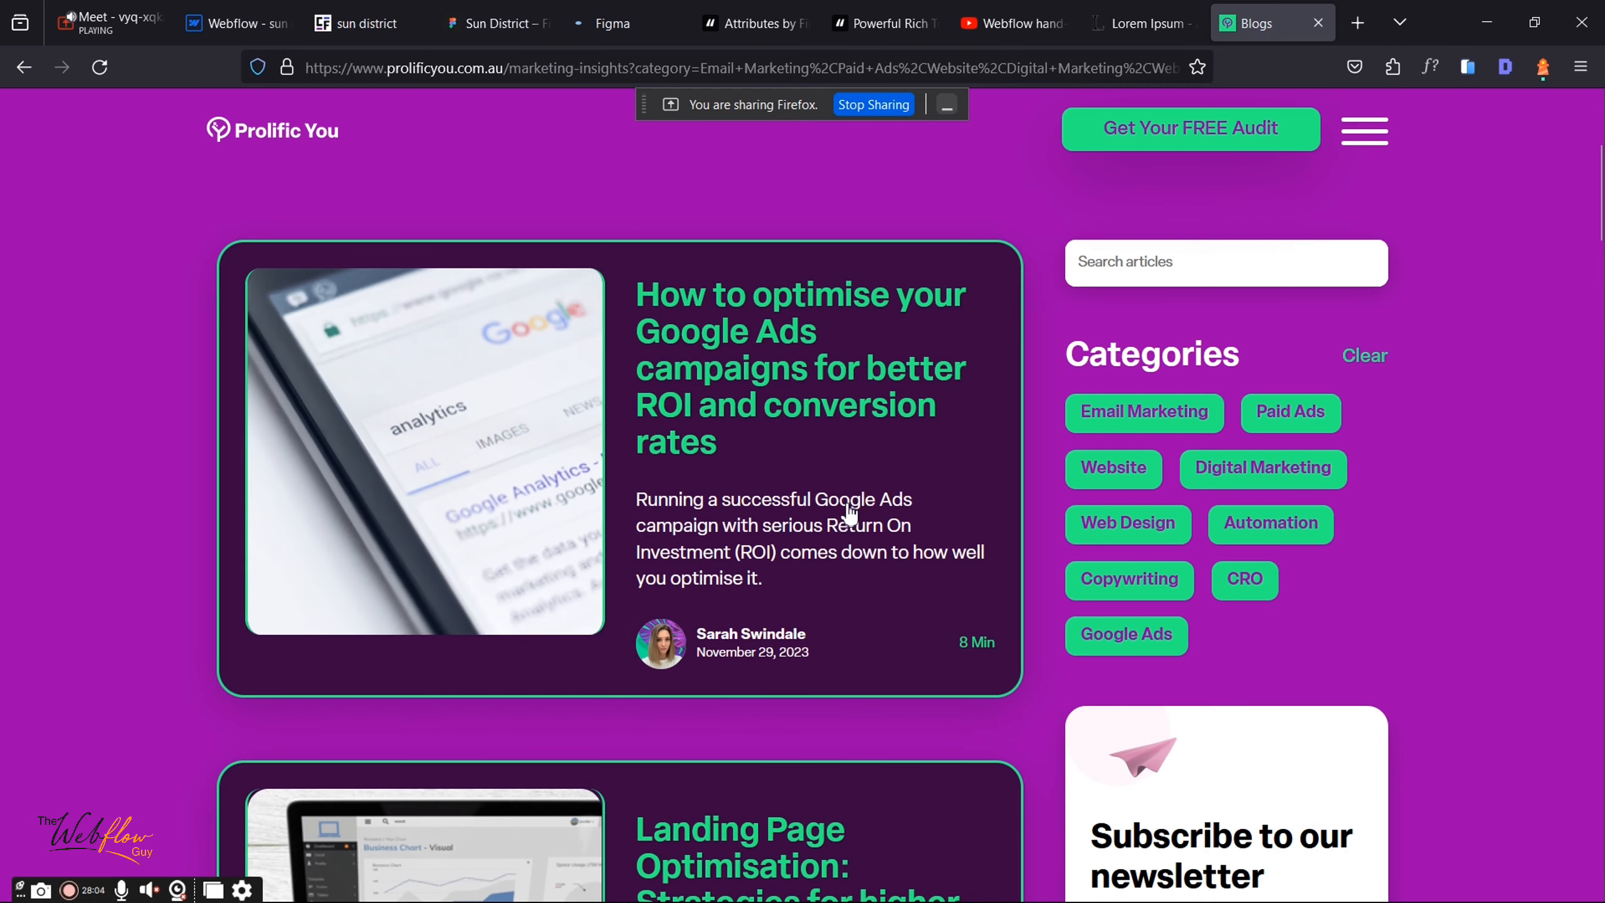
{"action": "left_click", "coordinate": [849, 509]}
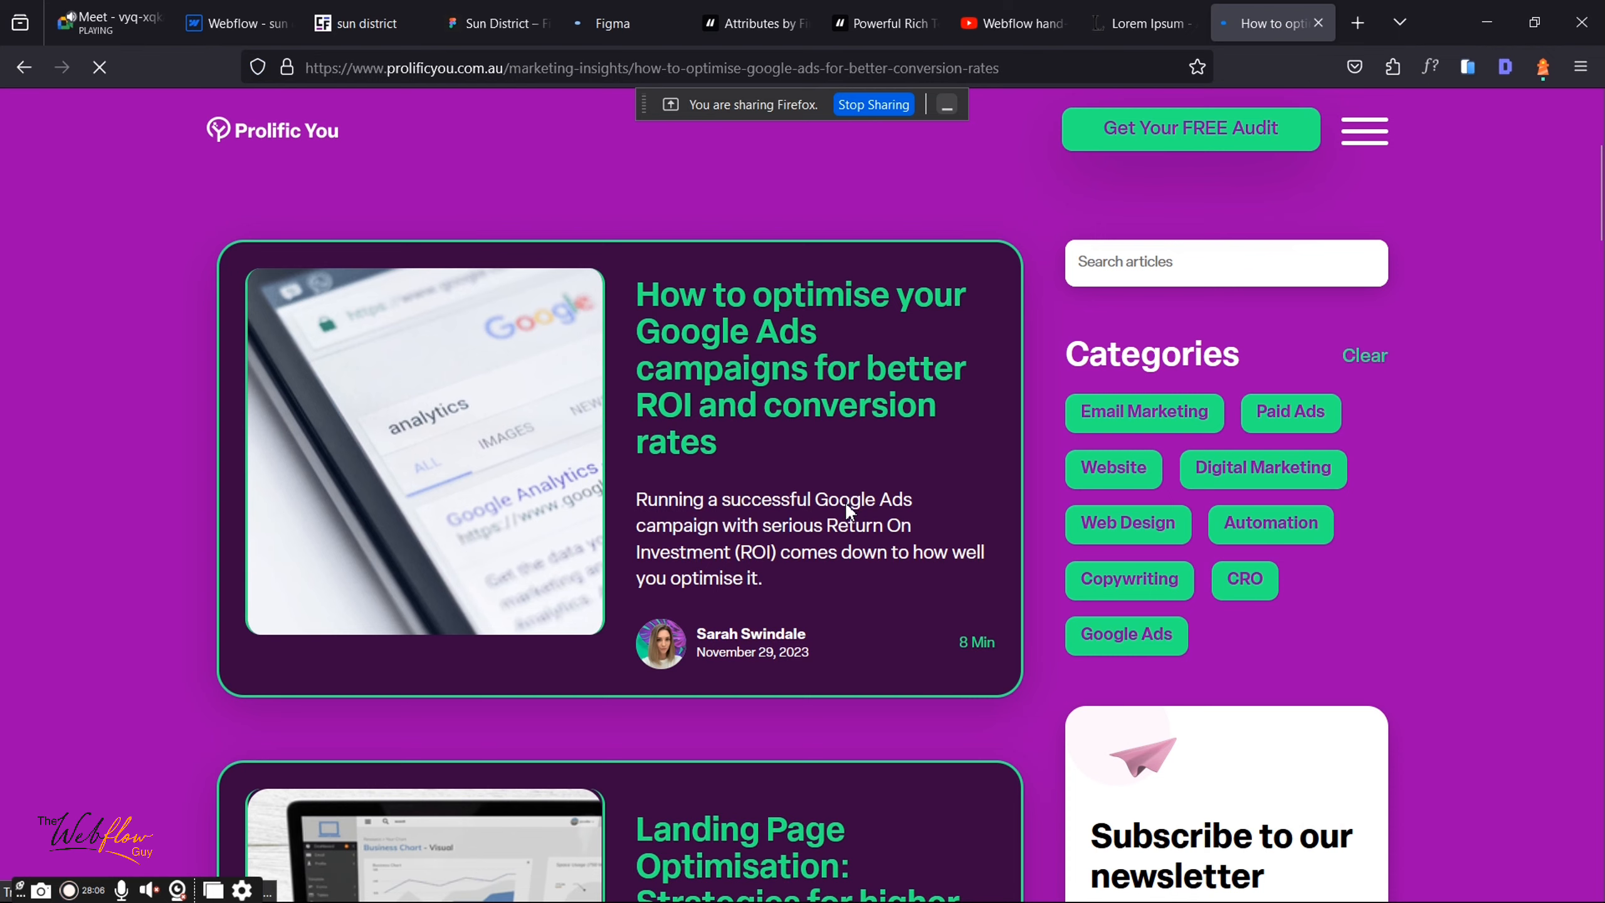
{"action": "scroll", "coordinate": [849, 505], "scroll_direction": "down", "scroll_amount": 10}
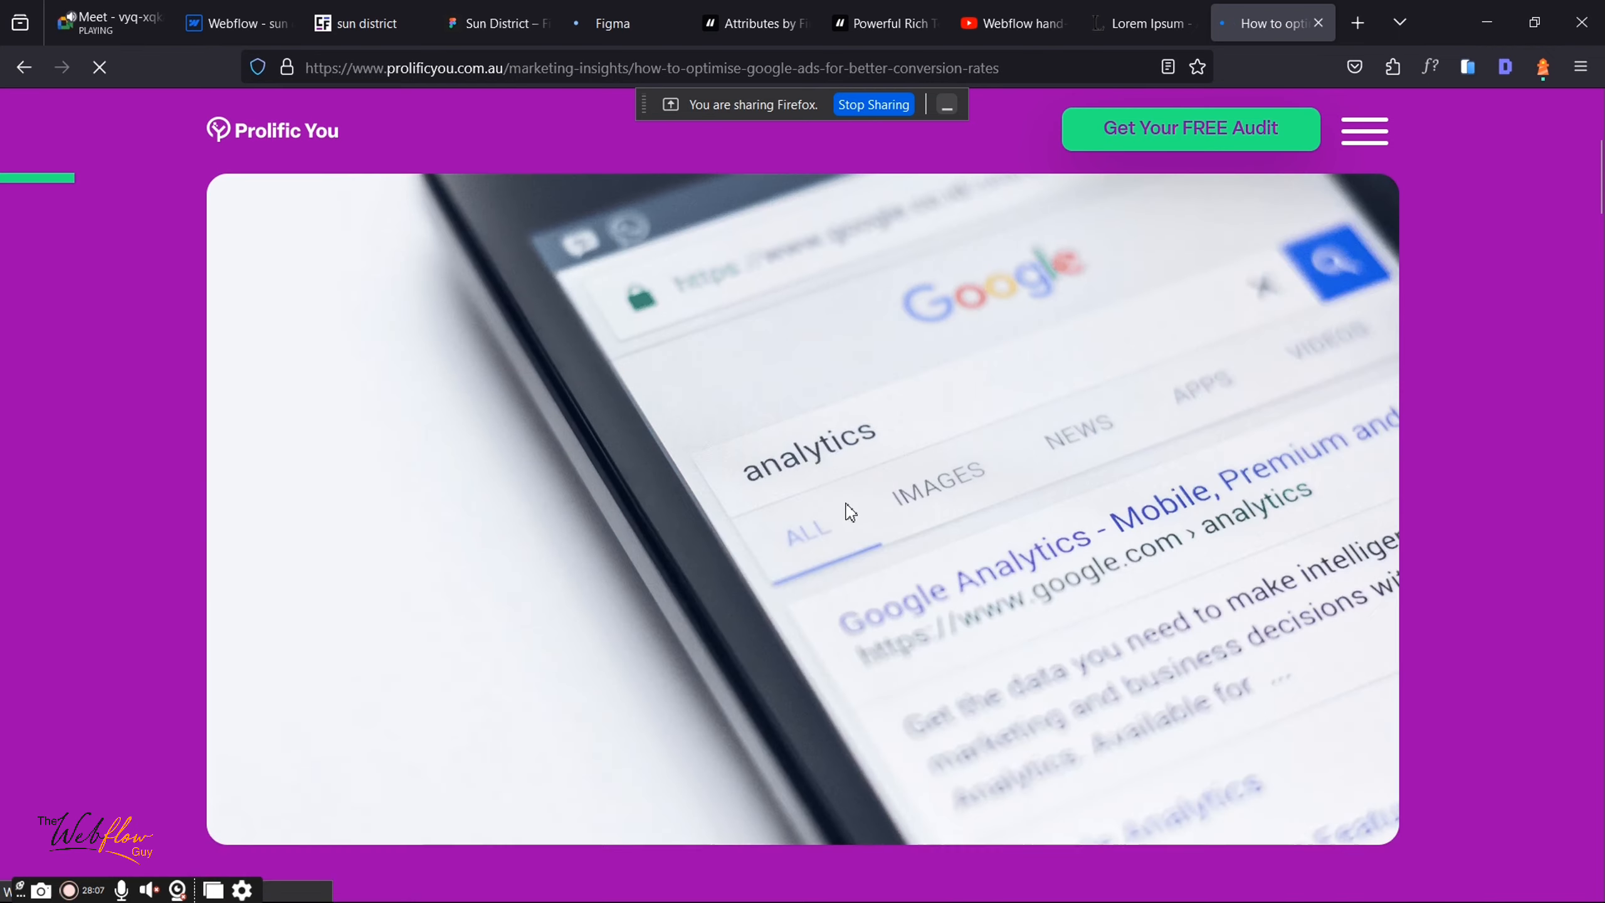
{"action": "scroll", "coordinate": [845, 502], "scroll_direction": "down", "scroll_amount": 10}
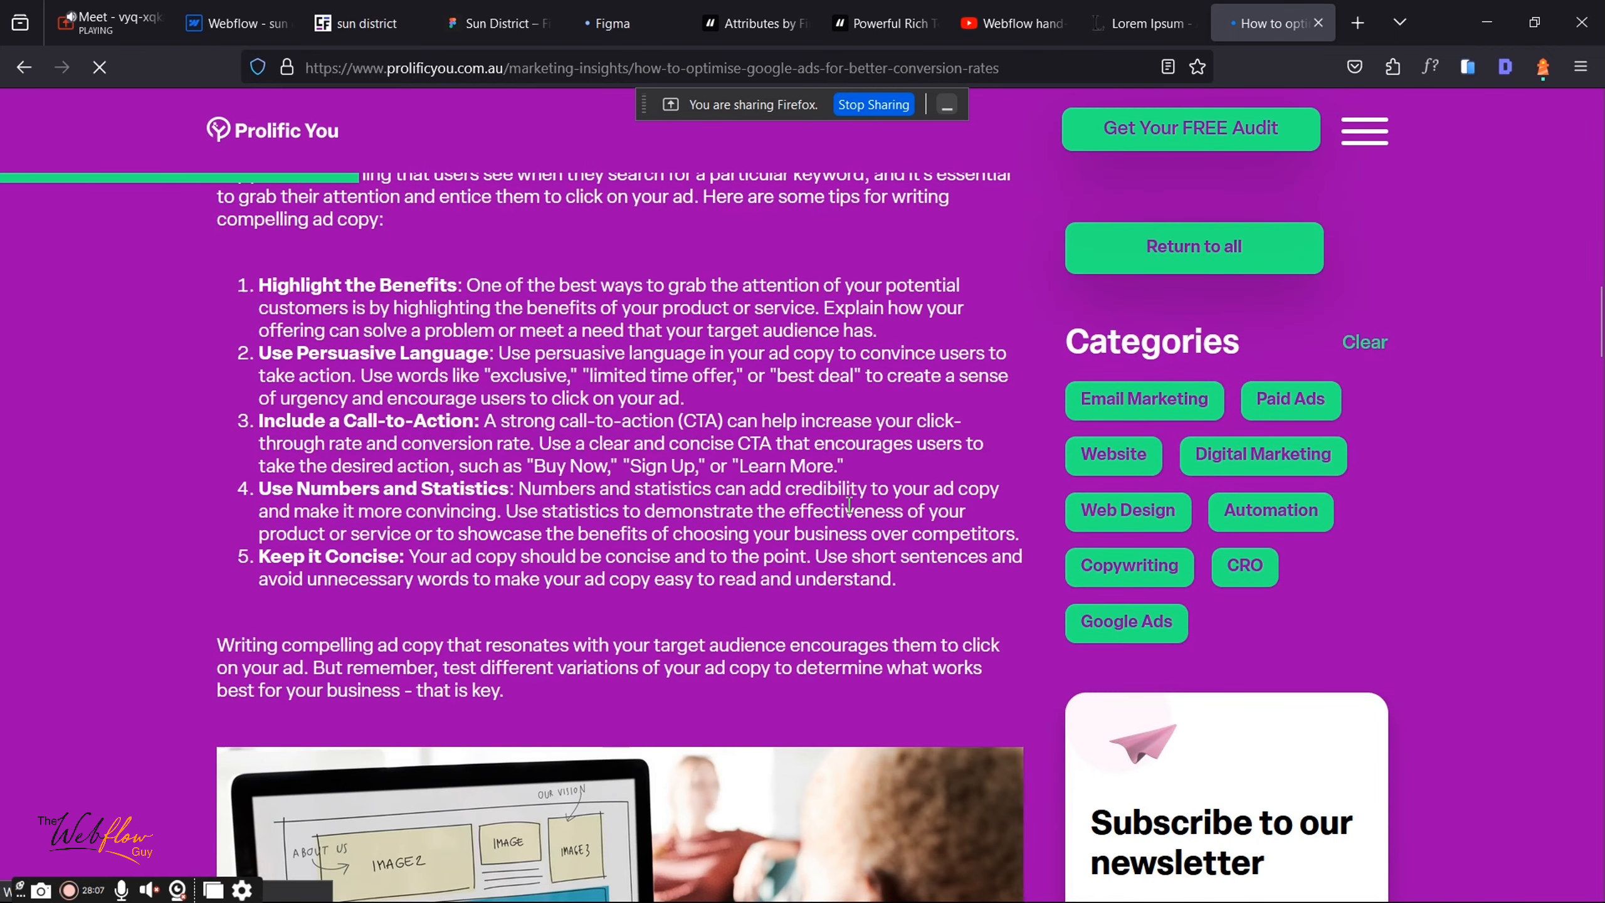
{"action": "scroll", "coordinate": [849, 504], "scroll_direction": "down", "scroll_amount": 15}
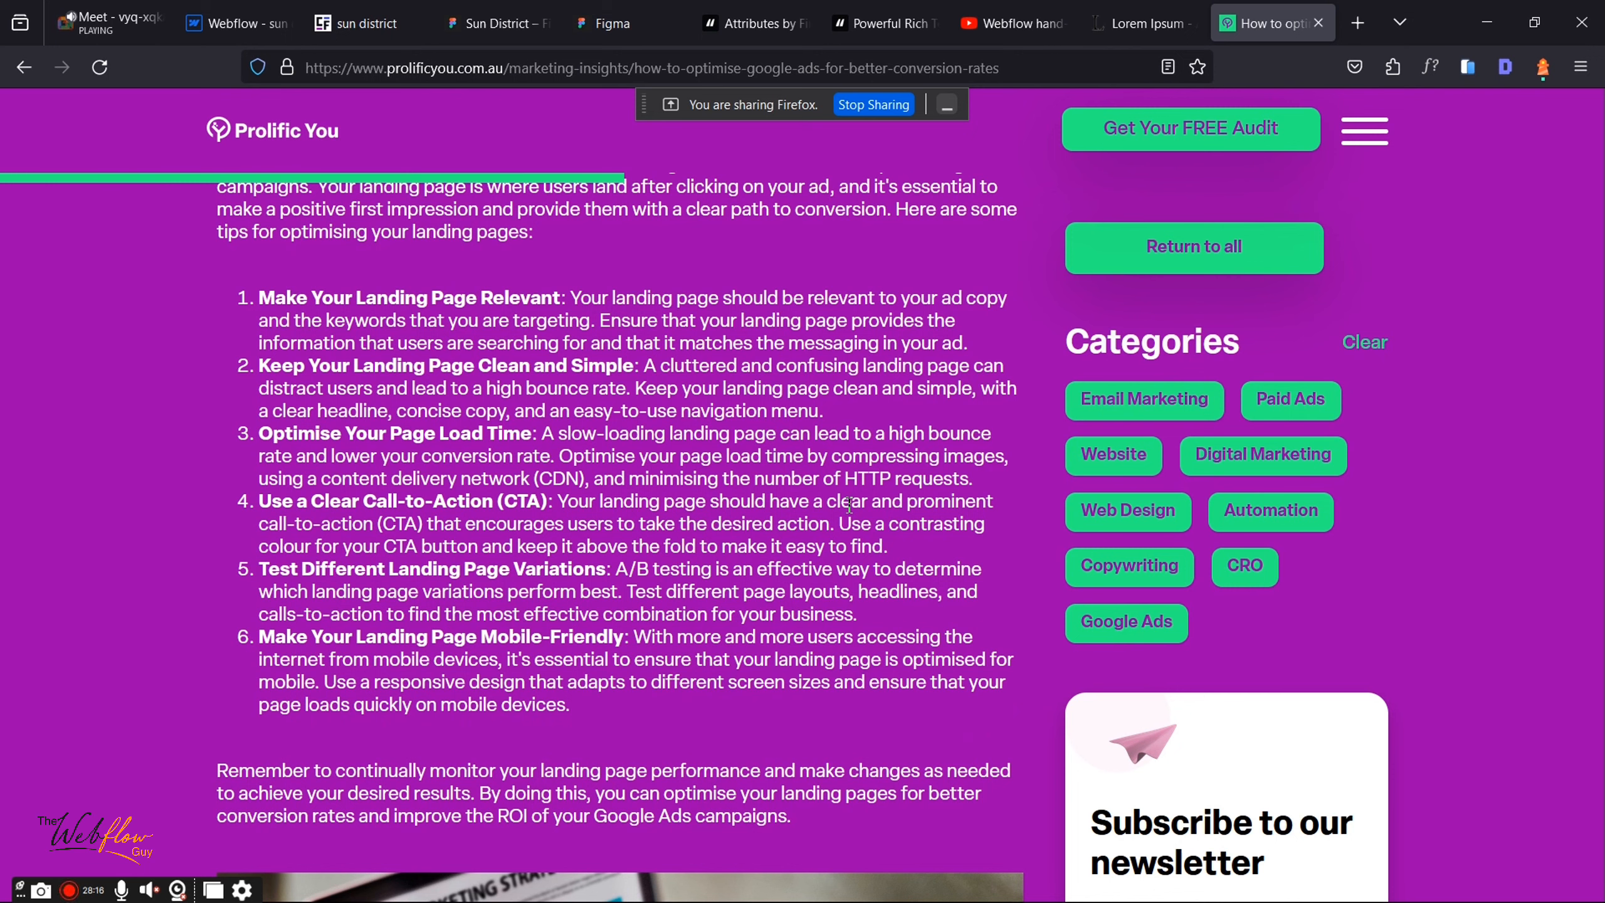
{"action": "left_click", "coordinate": [250, 8]}
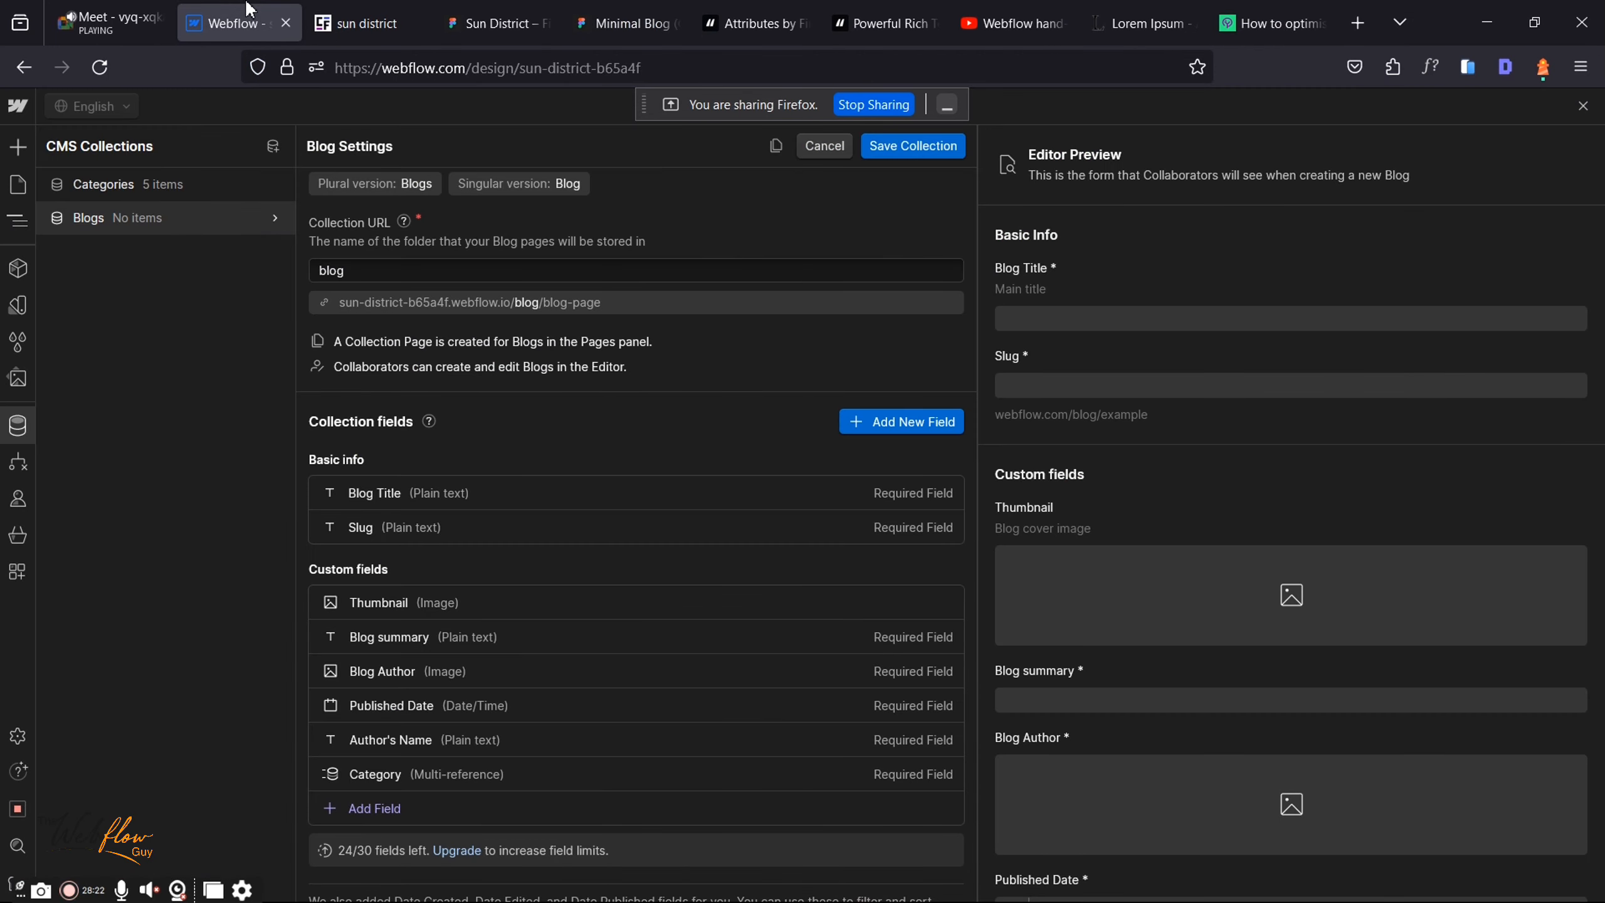
Step: Add a required Rich text field labelled 'Body' to the Blogs collection
{"action": "left_click", "coordinate": [381, 804]}
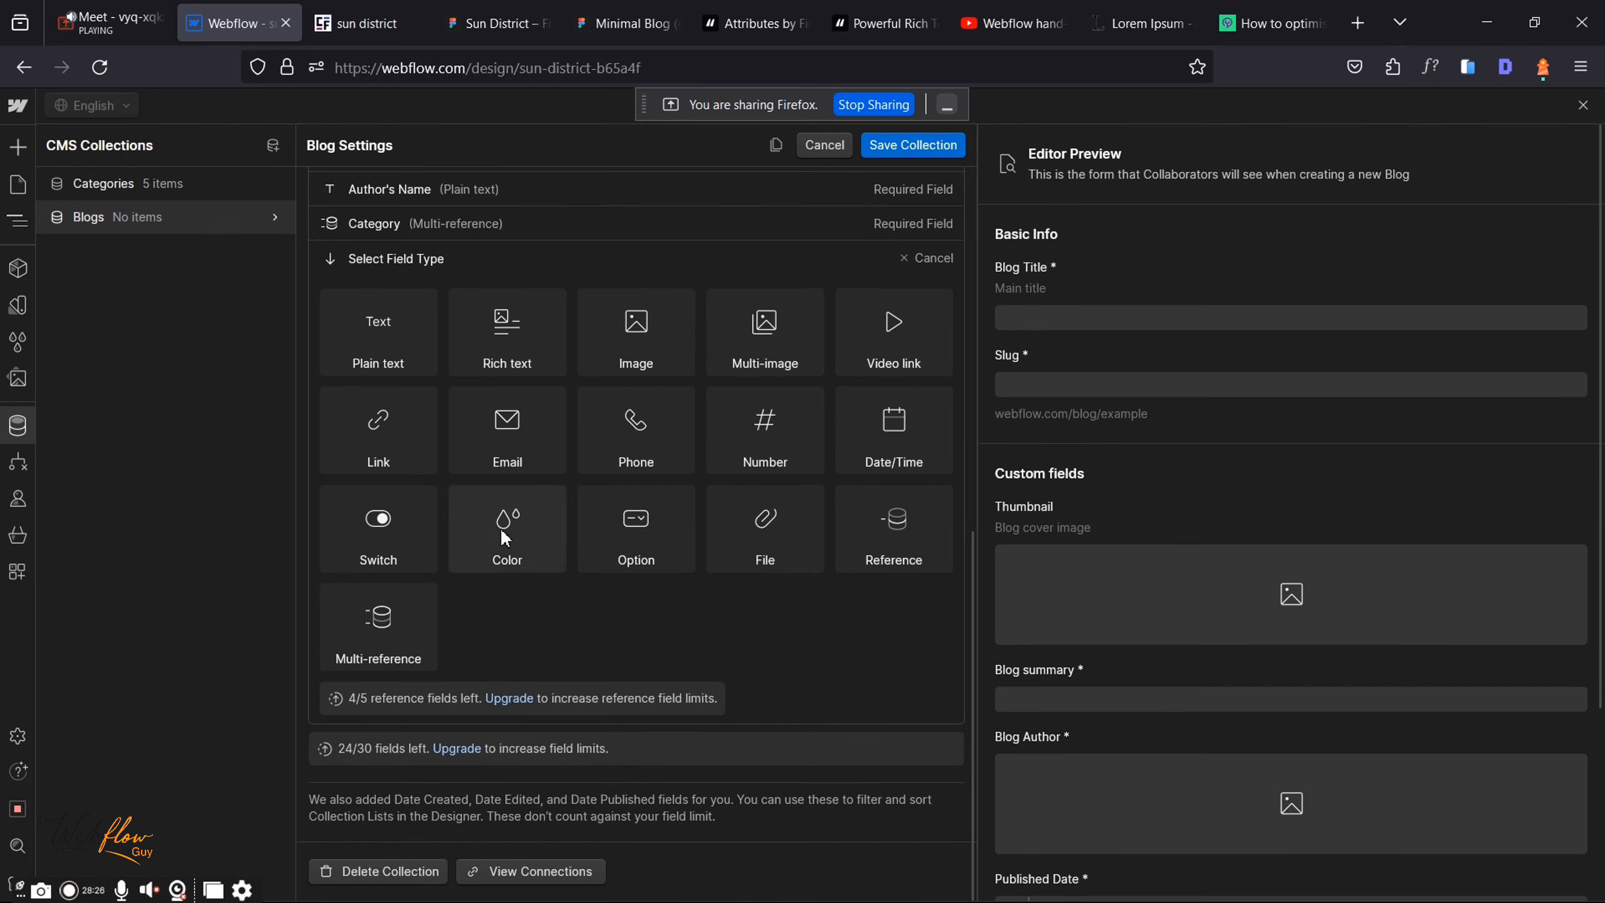
{"action": "mouse_move", "coordinate": [502, 532]}
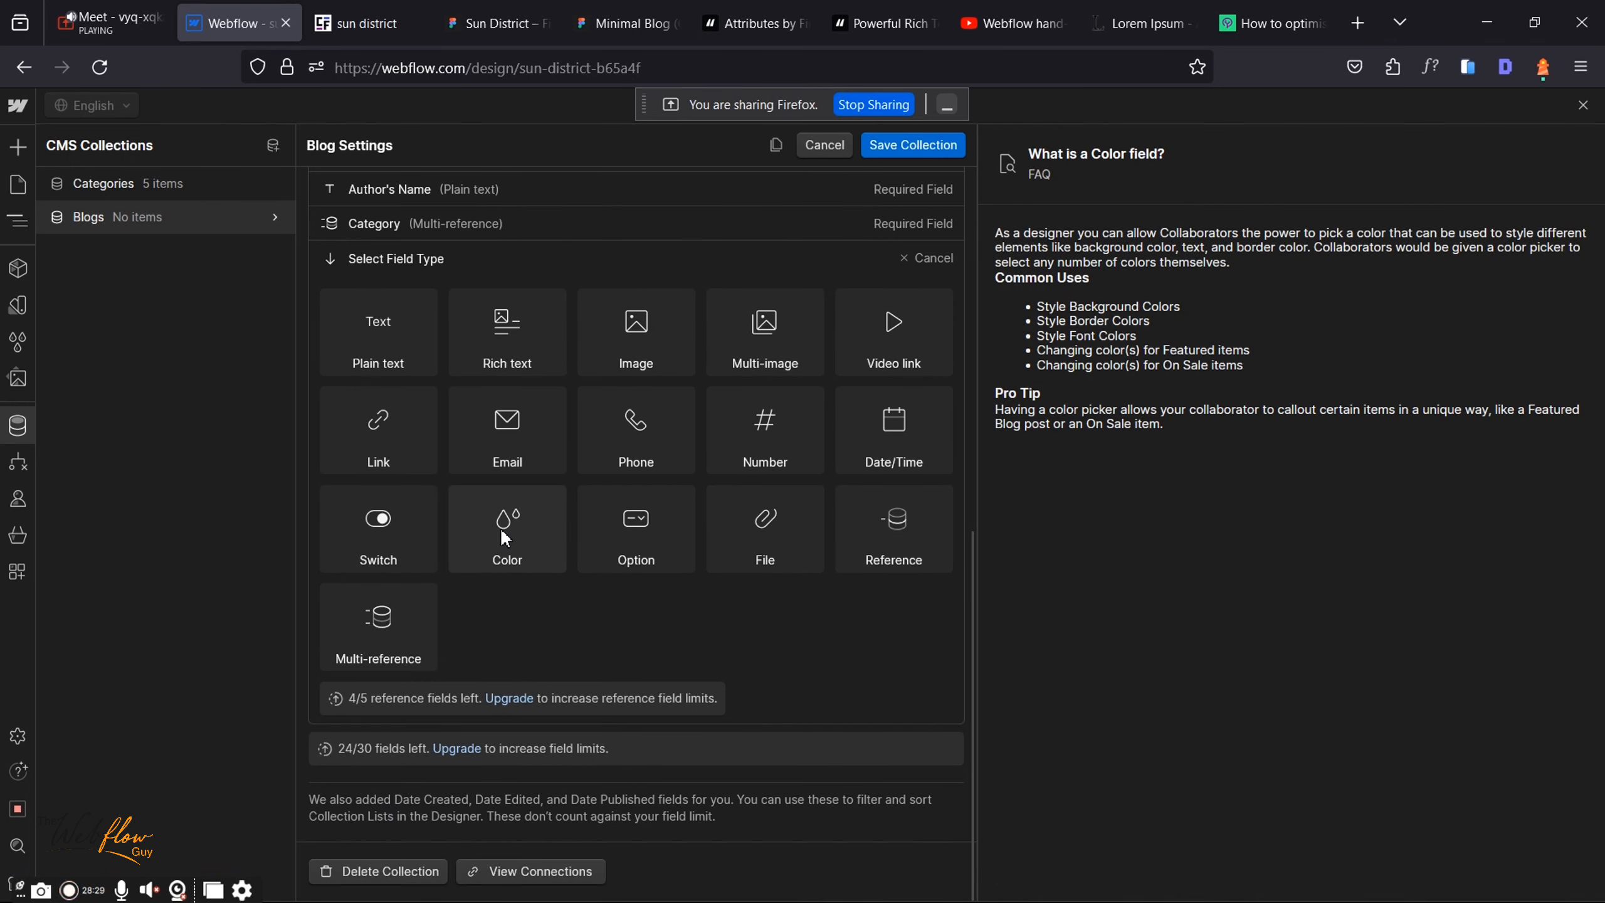
{"action": "mouse_move", "coordinate": [505, 337]}
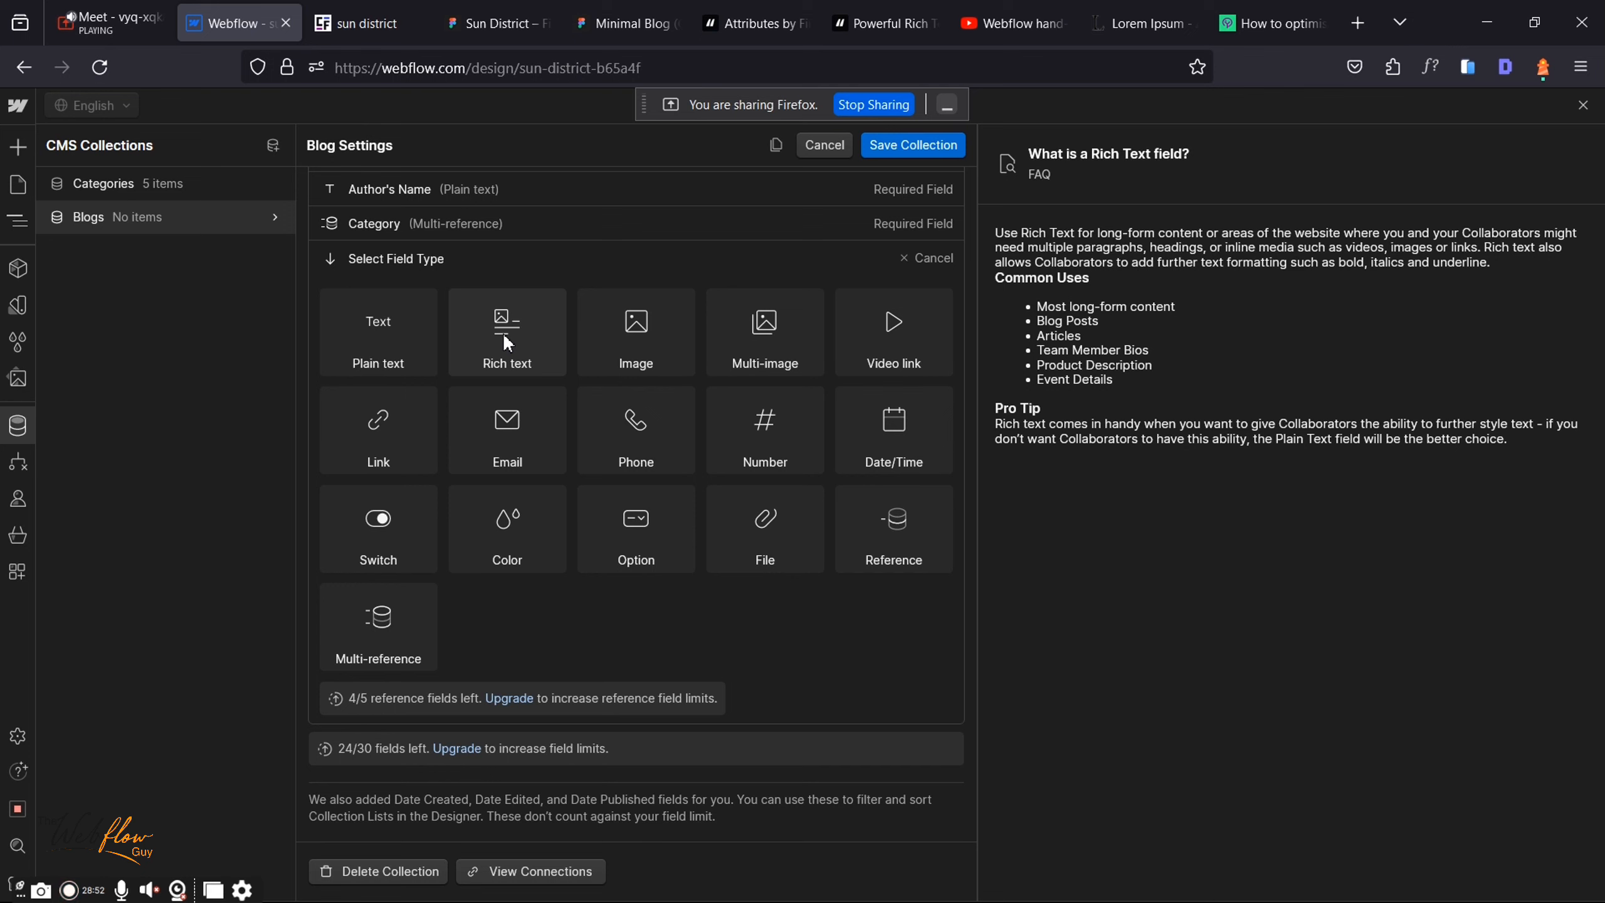
{"action": "left_click", "coordinate": [502, 332]}
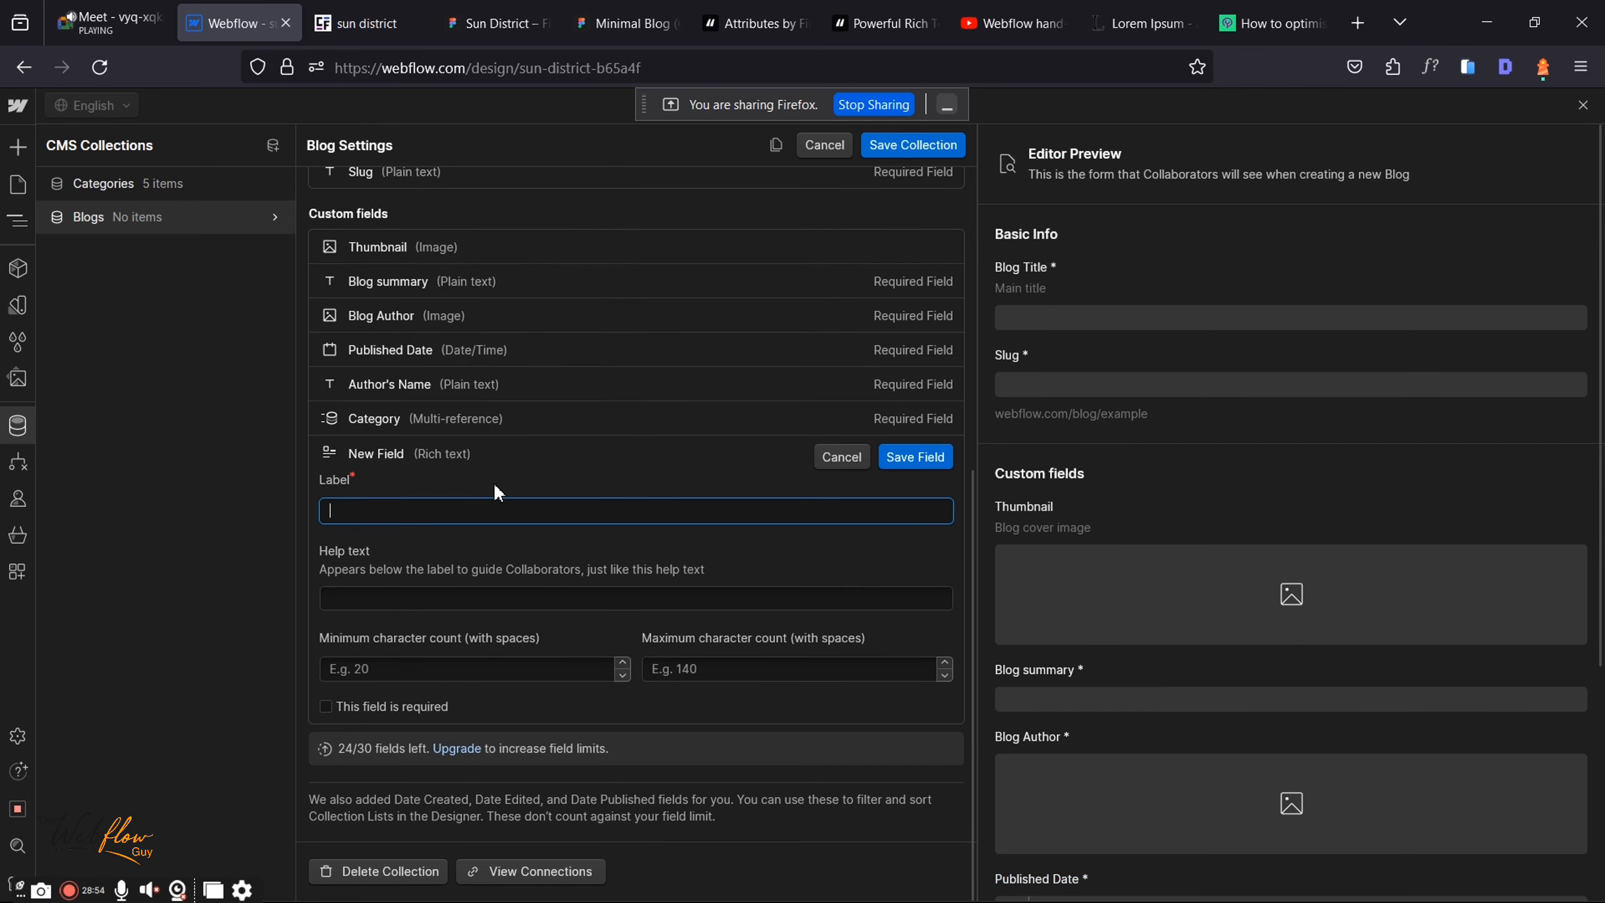
{"action": "type", "text": "Body"}
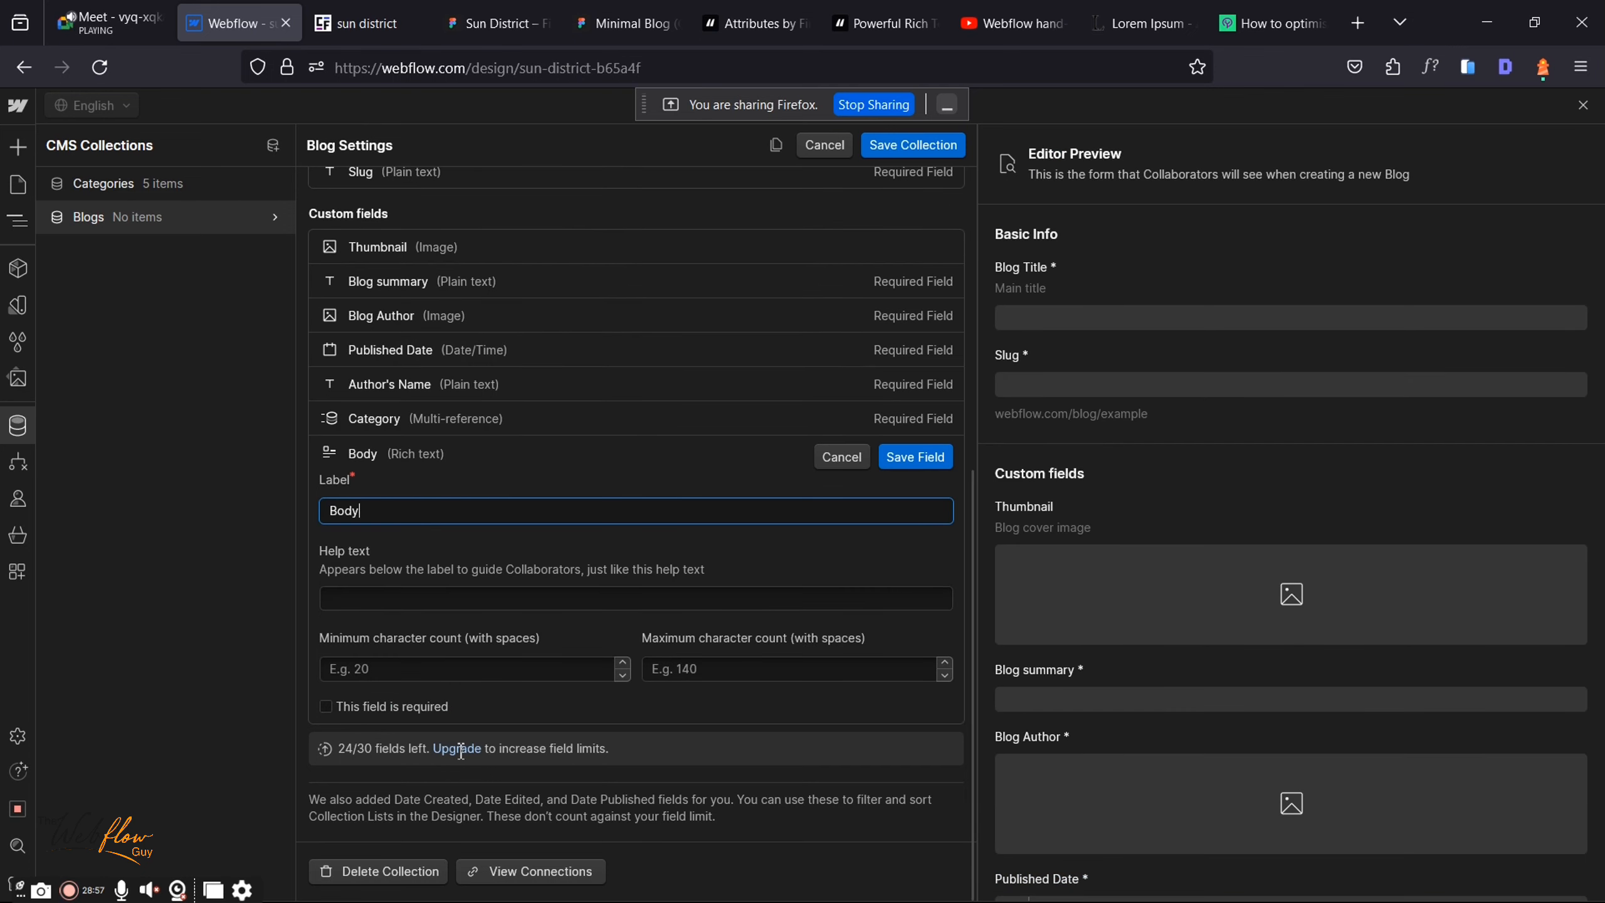
{"action": "left_click", "coordinate": [325, 707]}
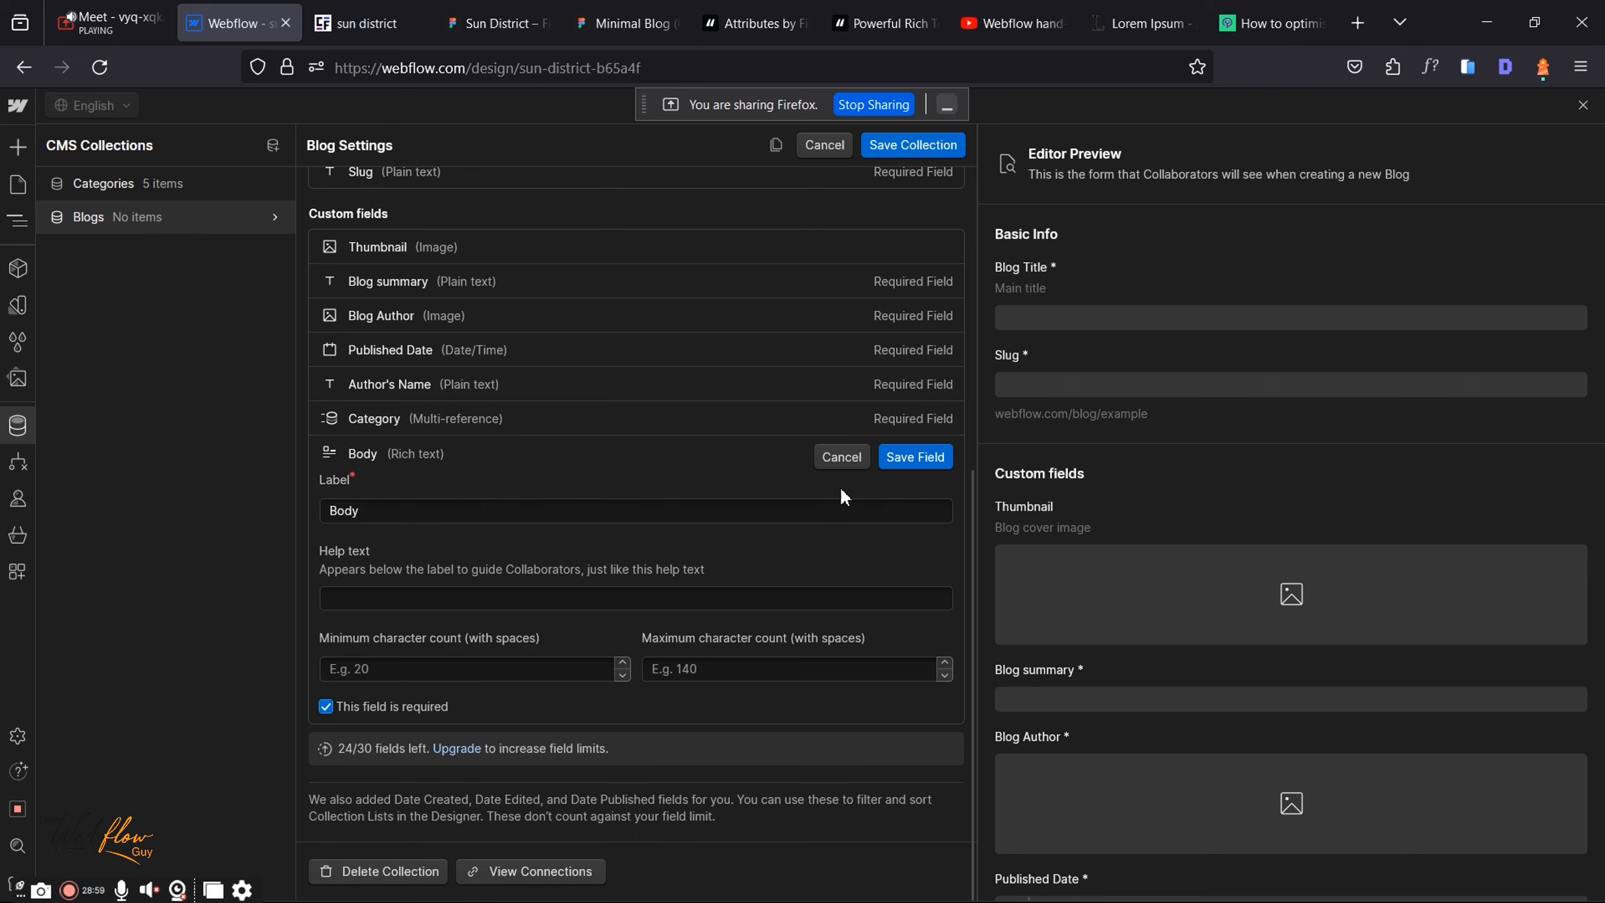
{"action": "left_click", "coordinate": [913, 456]}
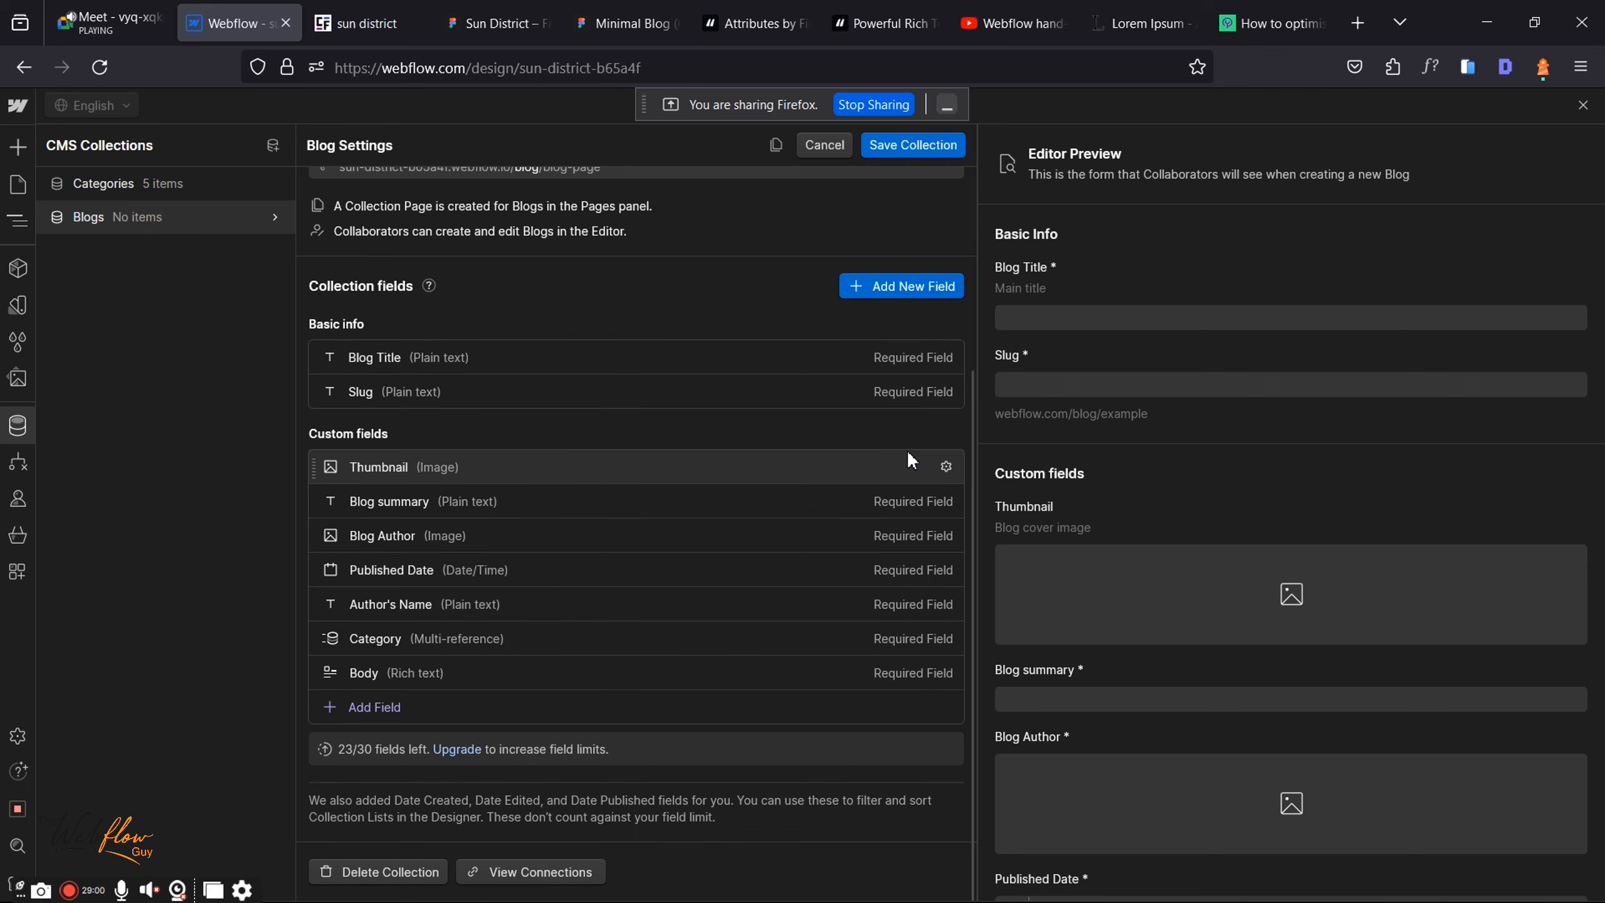
{"action": "left_click", "coordinate": [1310, 11]}
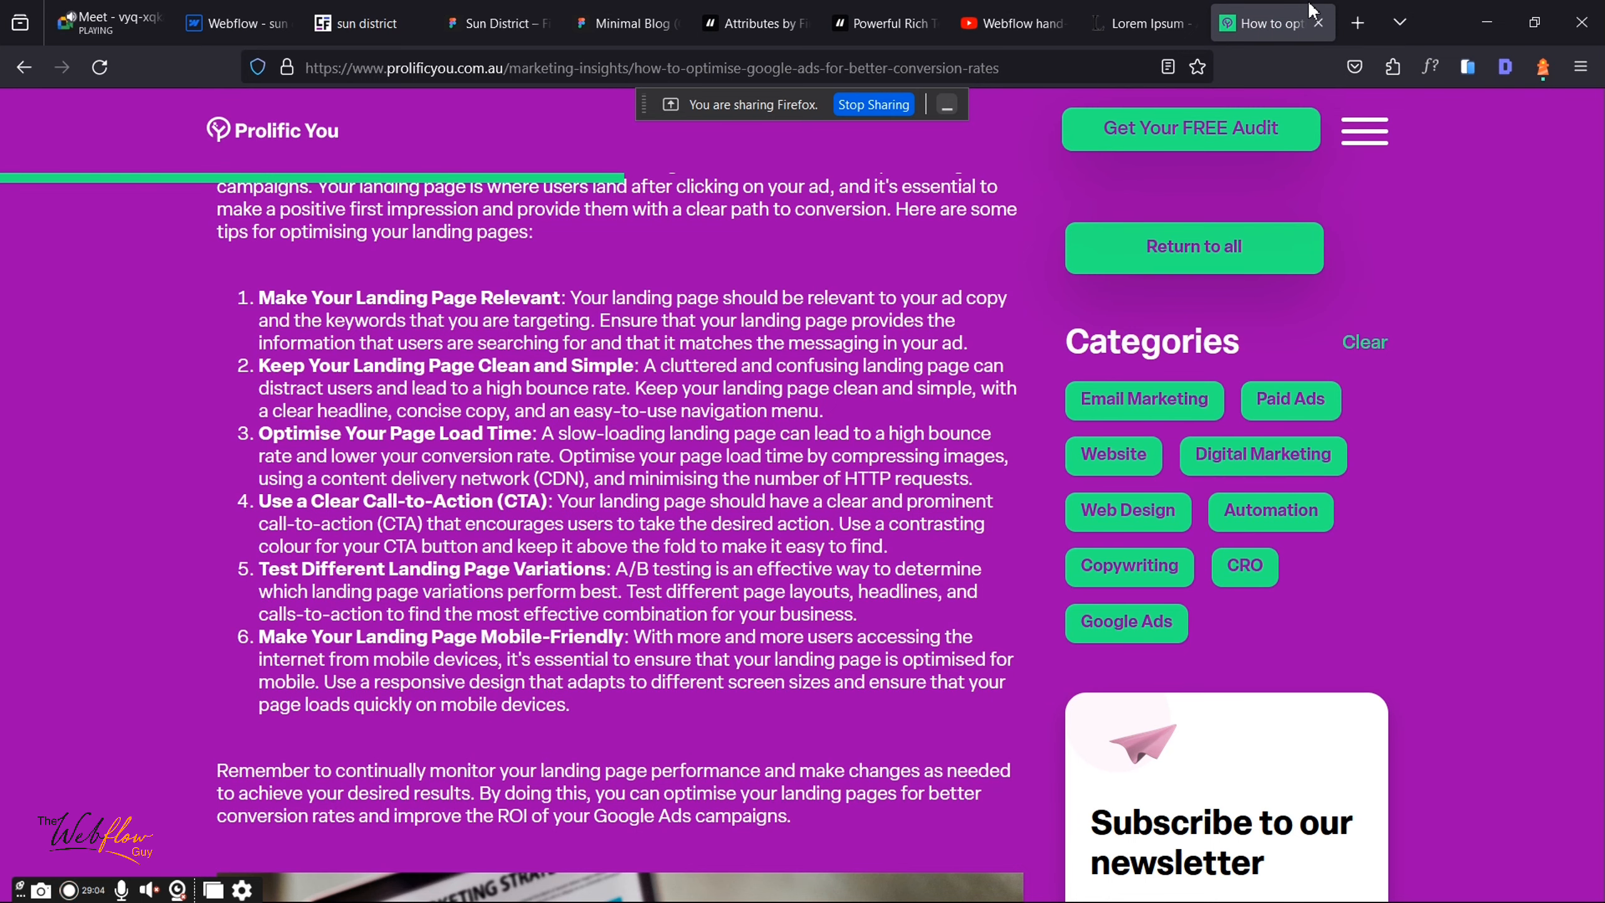
Step: Browse the Marketing Insights listing and the Google Ads article's layout and categories on Prolific You
{"action": "scroll", "coordinate": [953, 276], "scroll_direction": "up", "scroll_amount": 8}
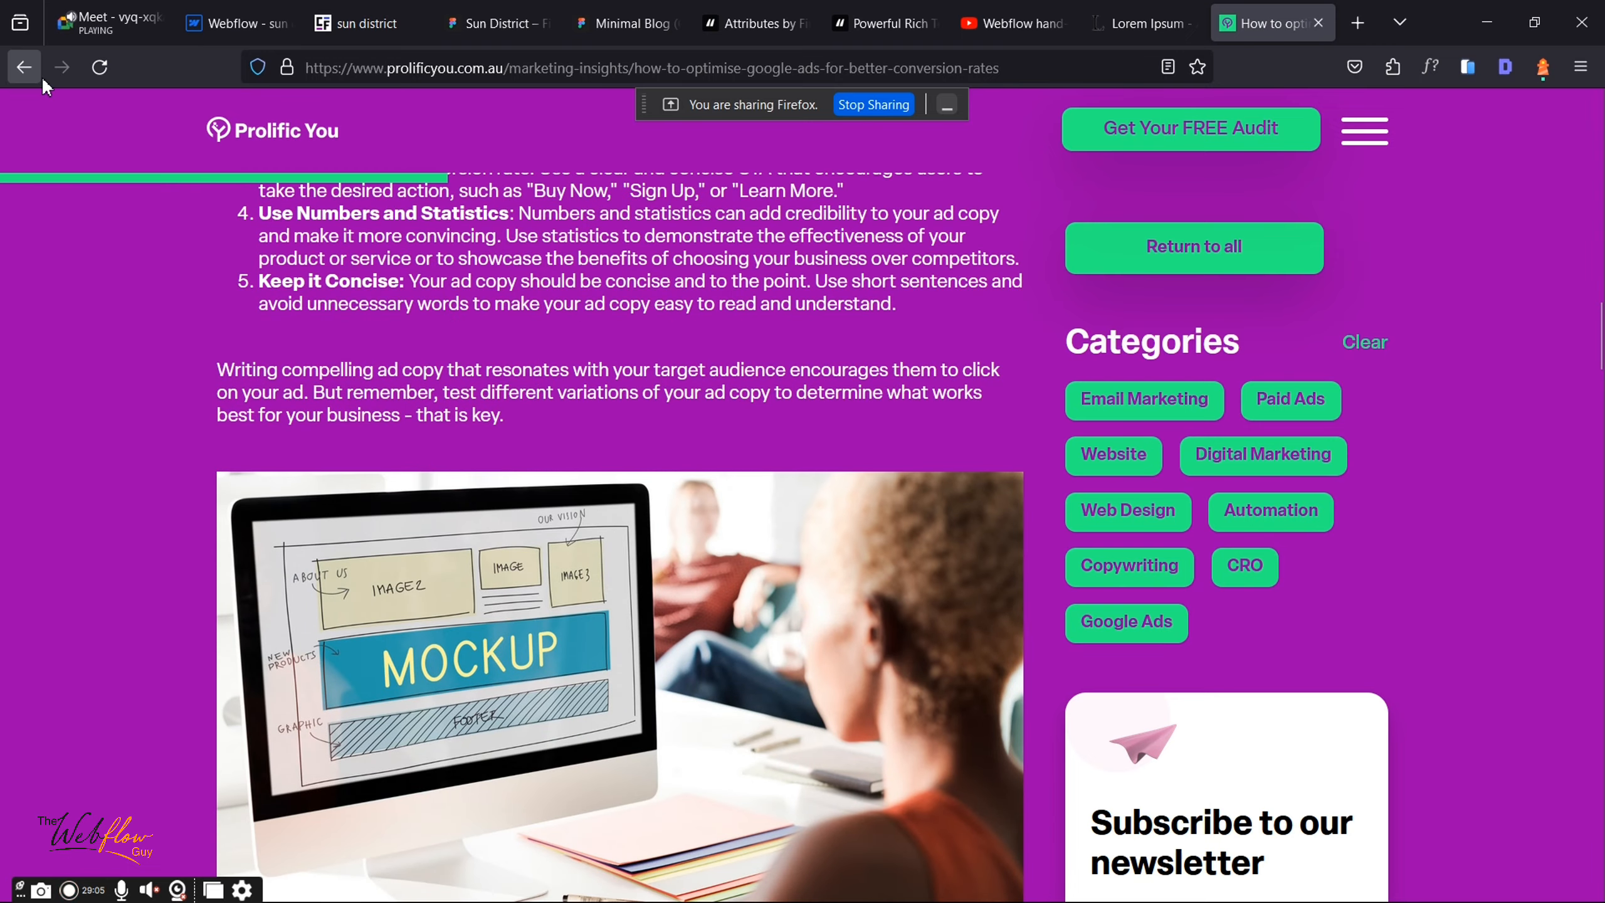
{"action": "left_click", "coordinate": [24, 67]}
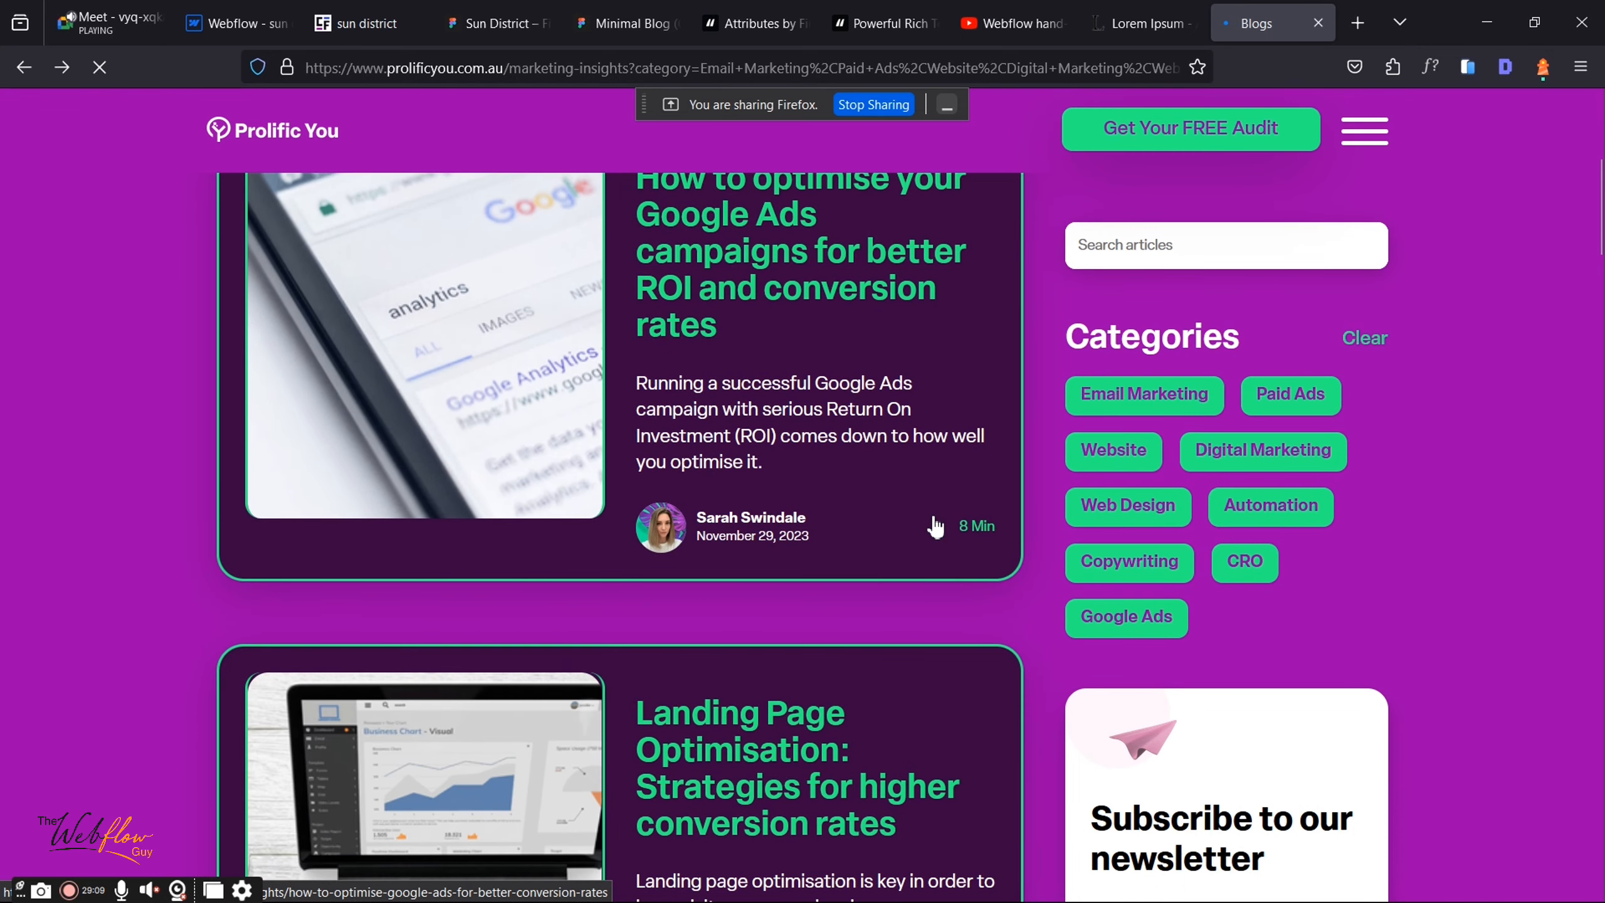
{"action": "scroll", "coordinate": [965, 512], "scroll_direction": "up", "scroll_amount": 3}
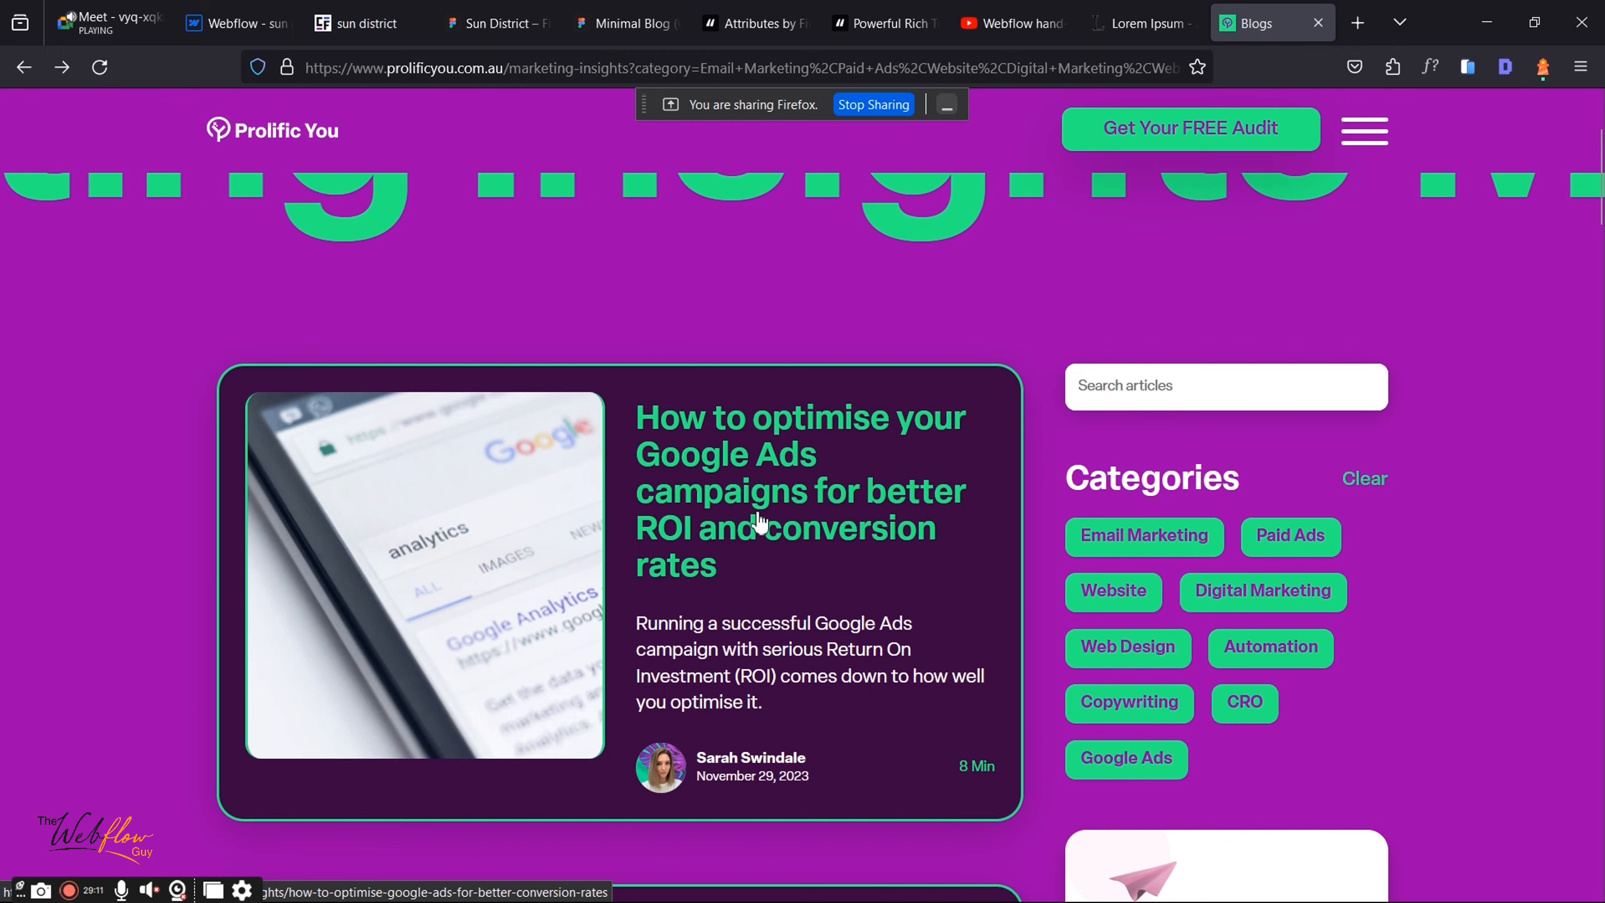
{"action": "left_click", "coordinate": [759, 523]}
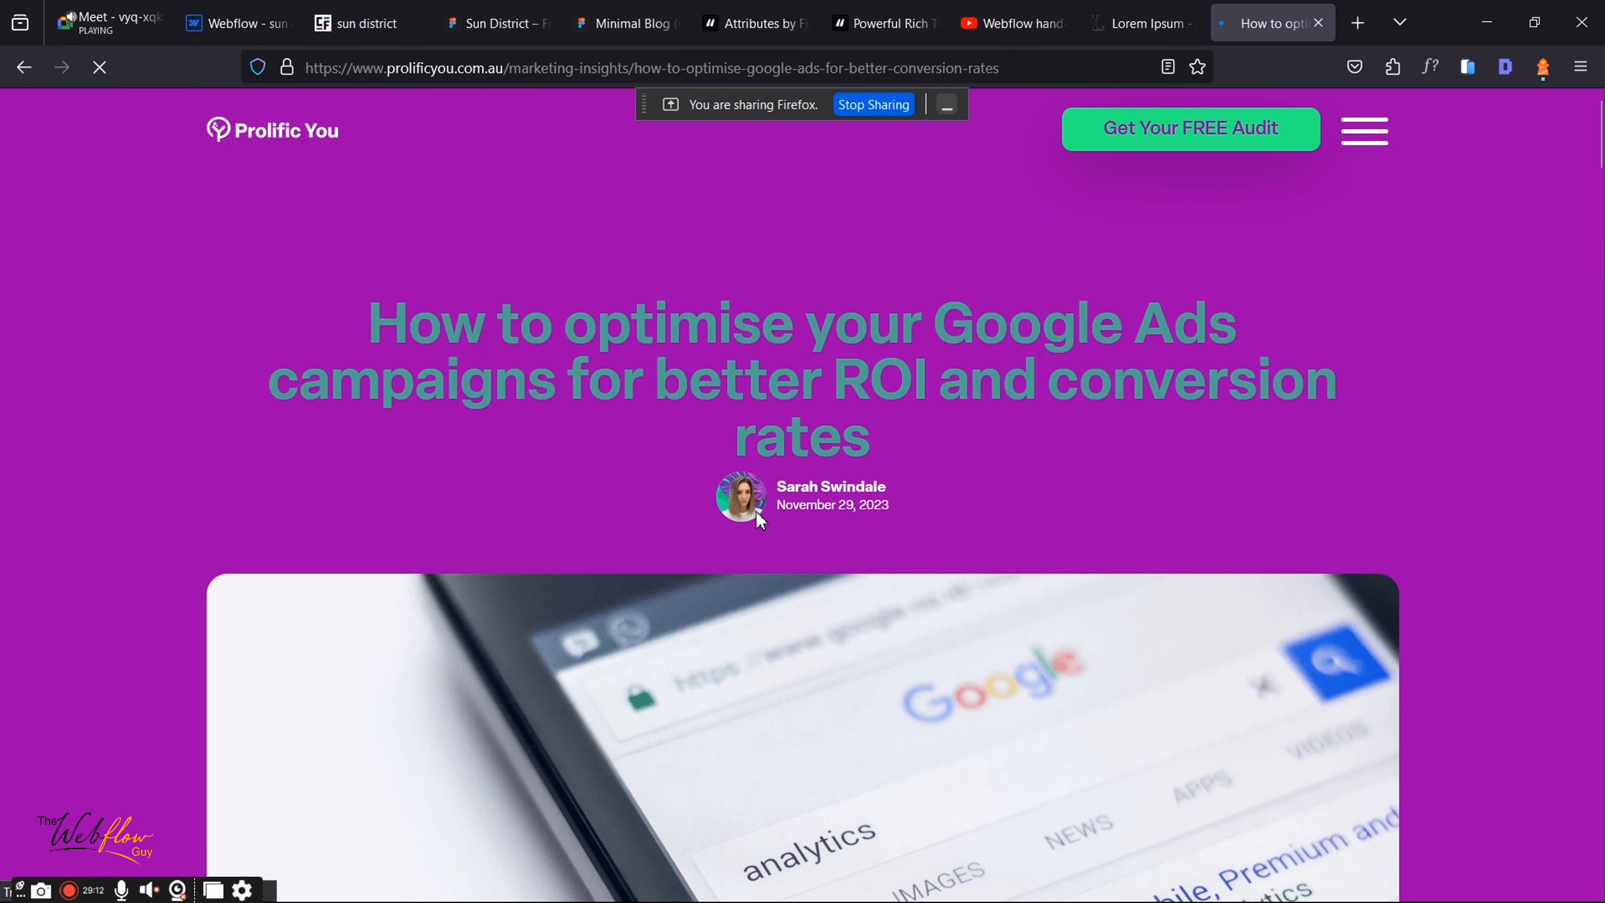
{"action": "scroll", "coordinate": [754, 509], "scroll_direction": "down", "scroll_amount": 5}
{"action": "scroll", "coordinate": [755, 509], "scroll_direction": "down", "scroll_amount": 3}
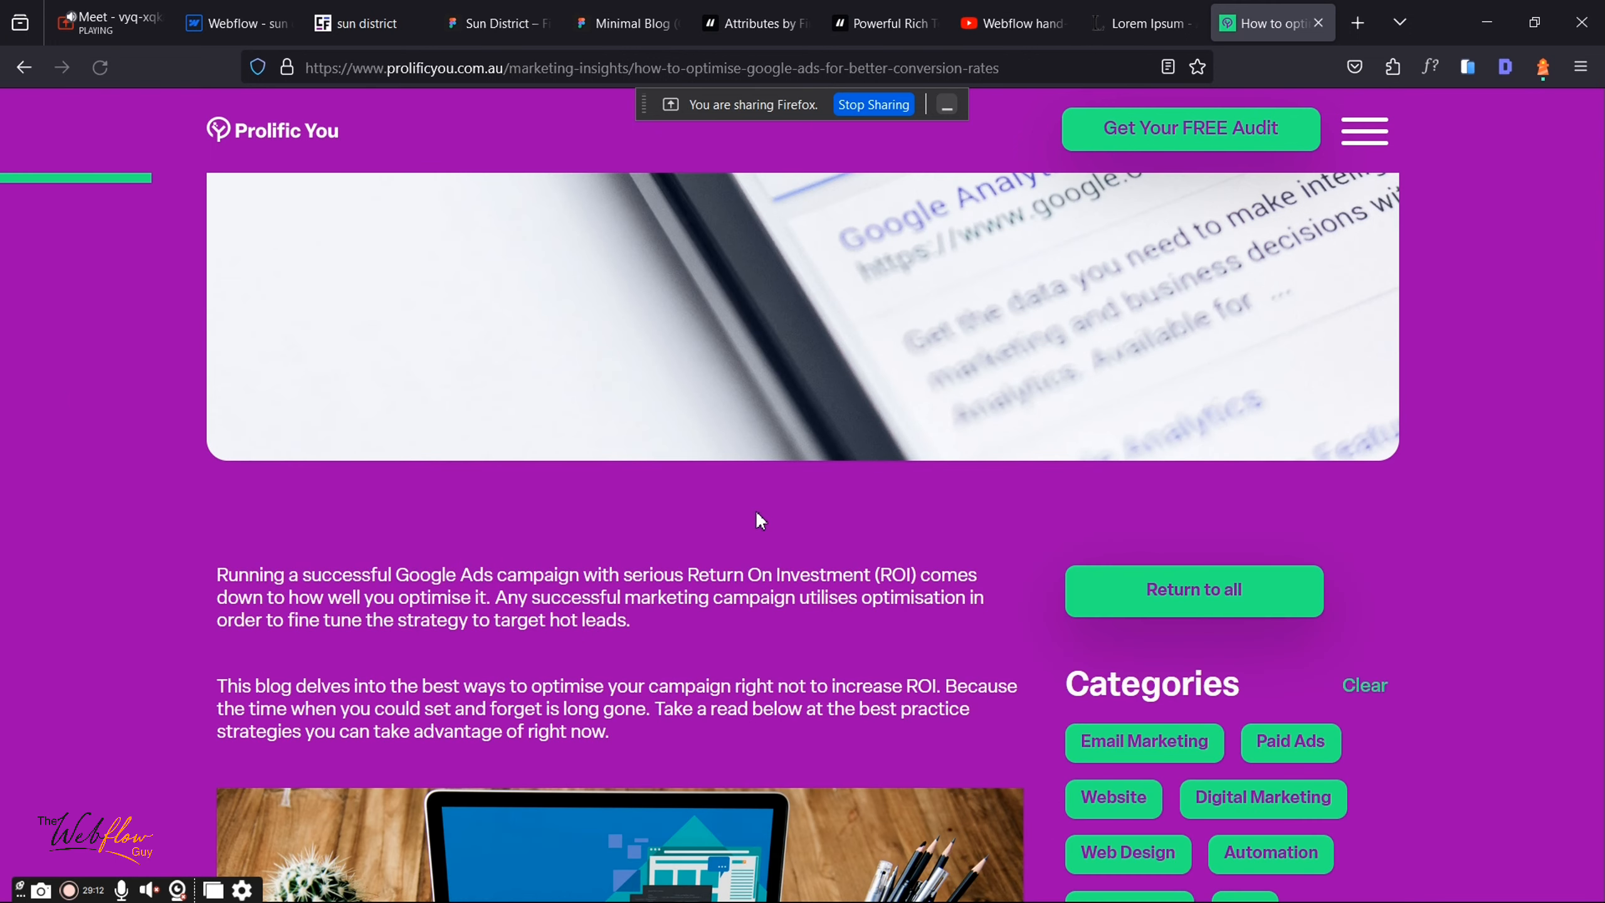
{"action": "scroll", "coordinate": [425, 430], "scroll_direction": "down", "scroll_amount": 3}
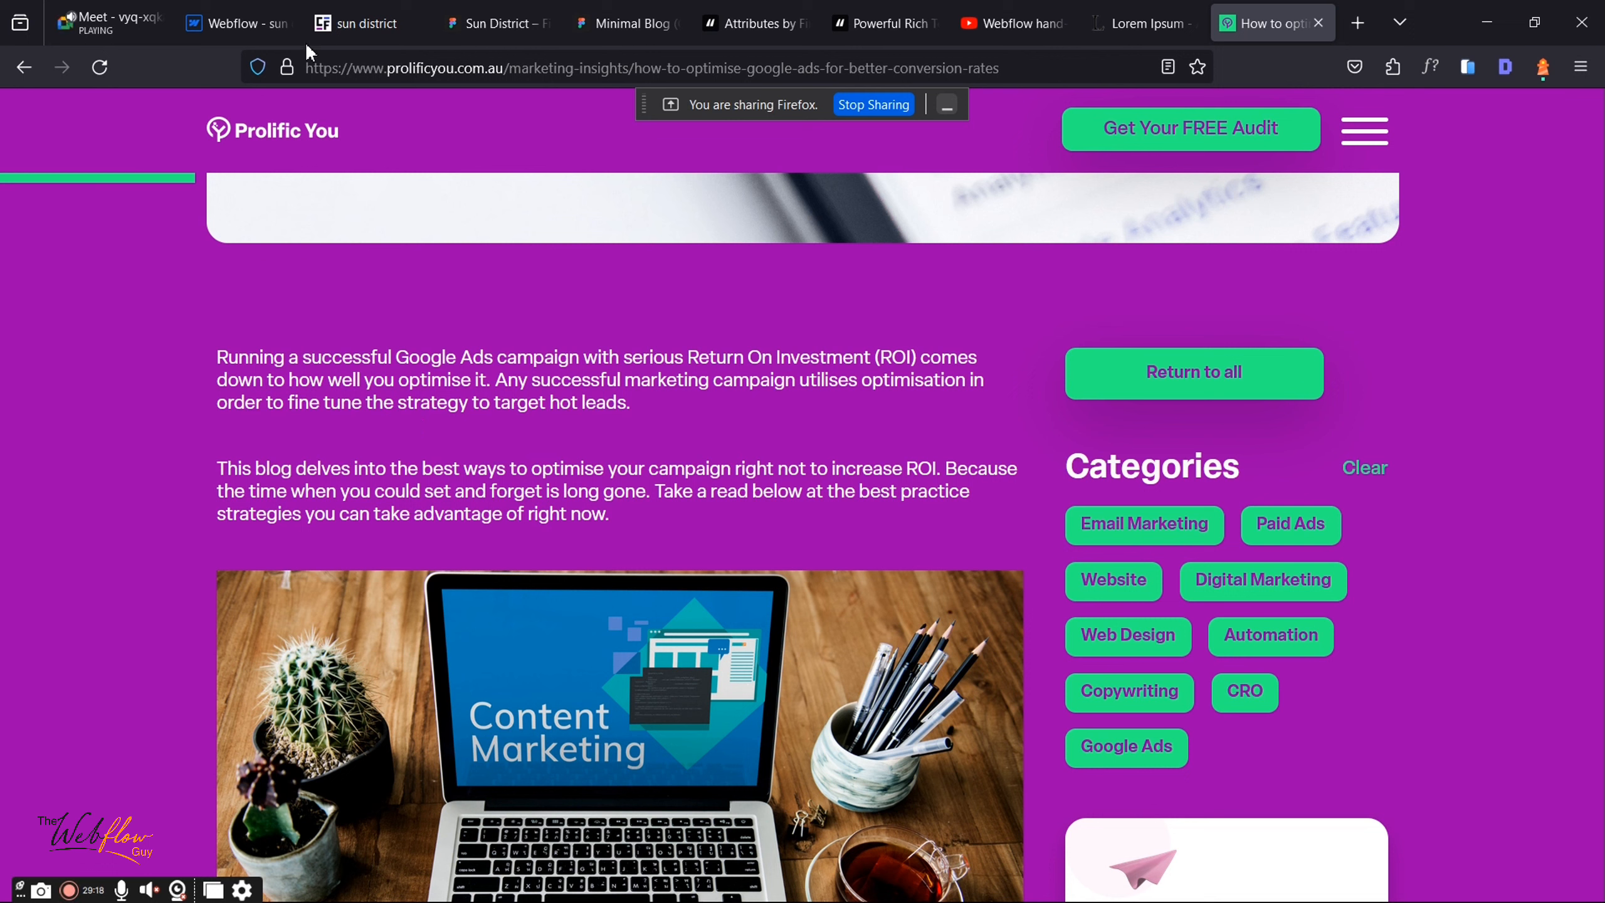
{"action": "left_click", "coordinate": [273, 25]}
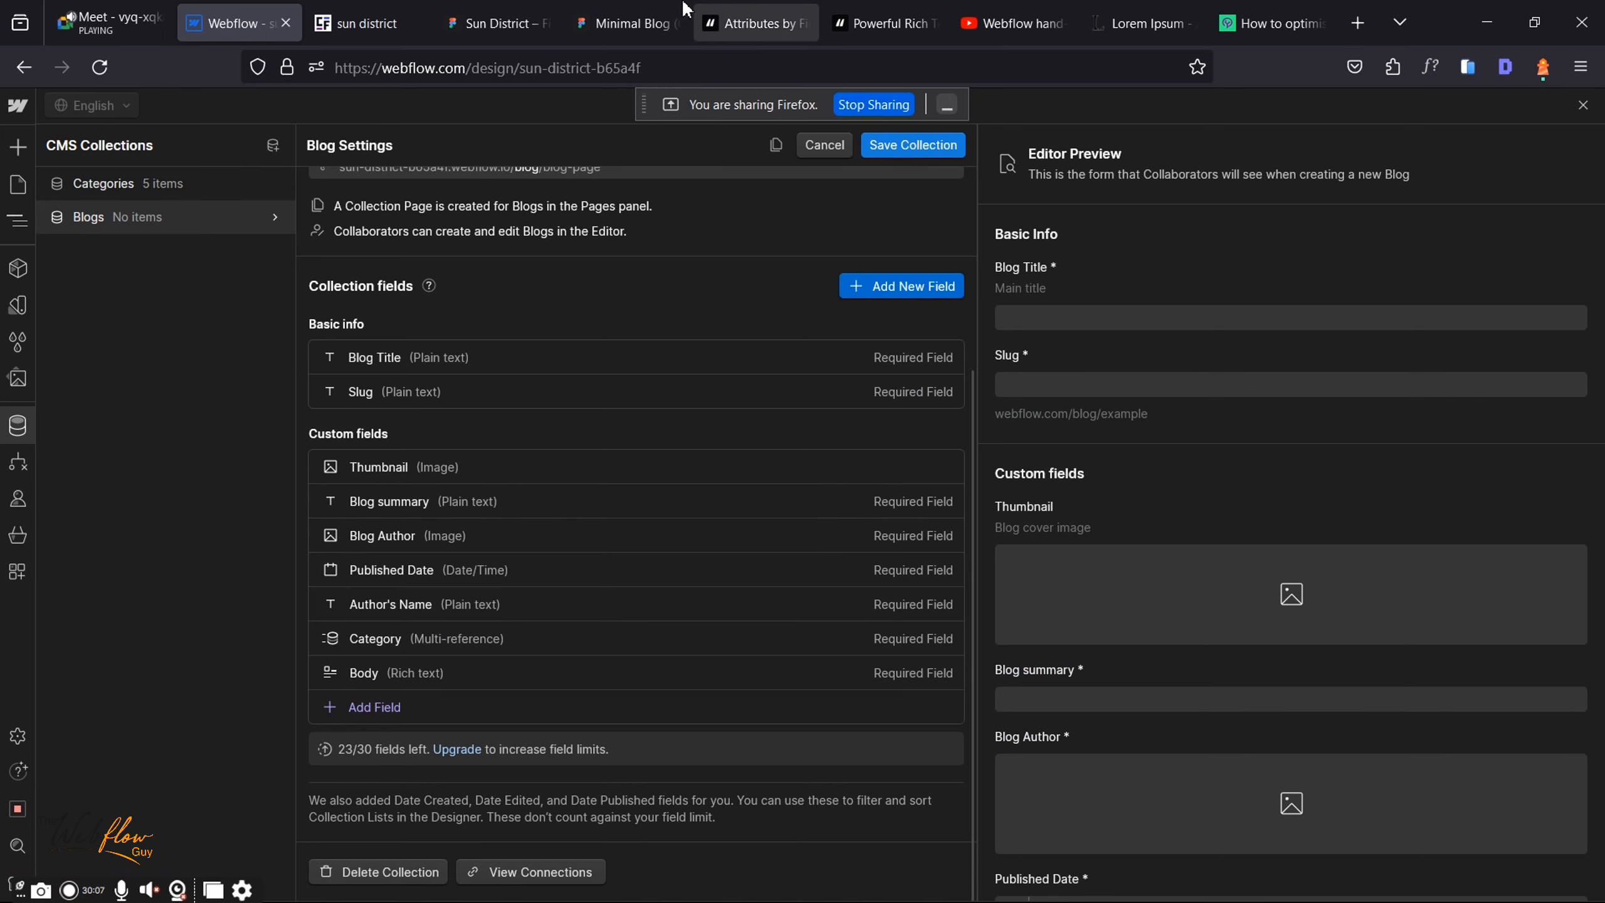
{"action": "left_click", "coordinate": [651, 21]}
{"action": "scroll", "coordinate": [815, 525], "scroll_direction": "up", "scroll_amount": 5}
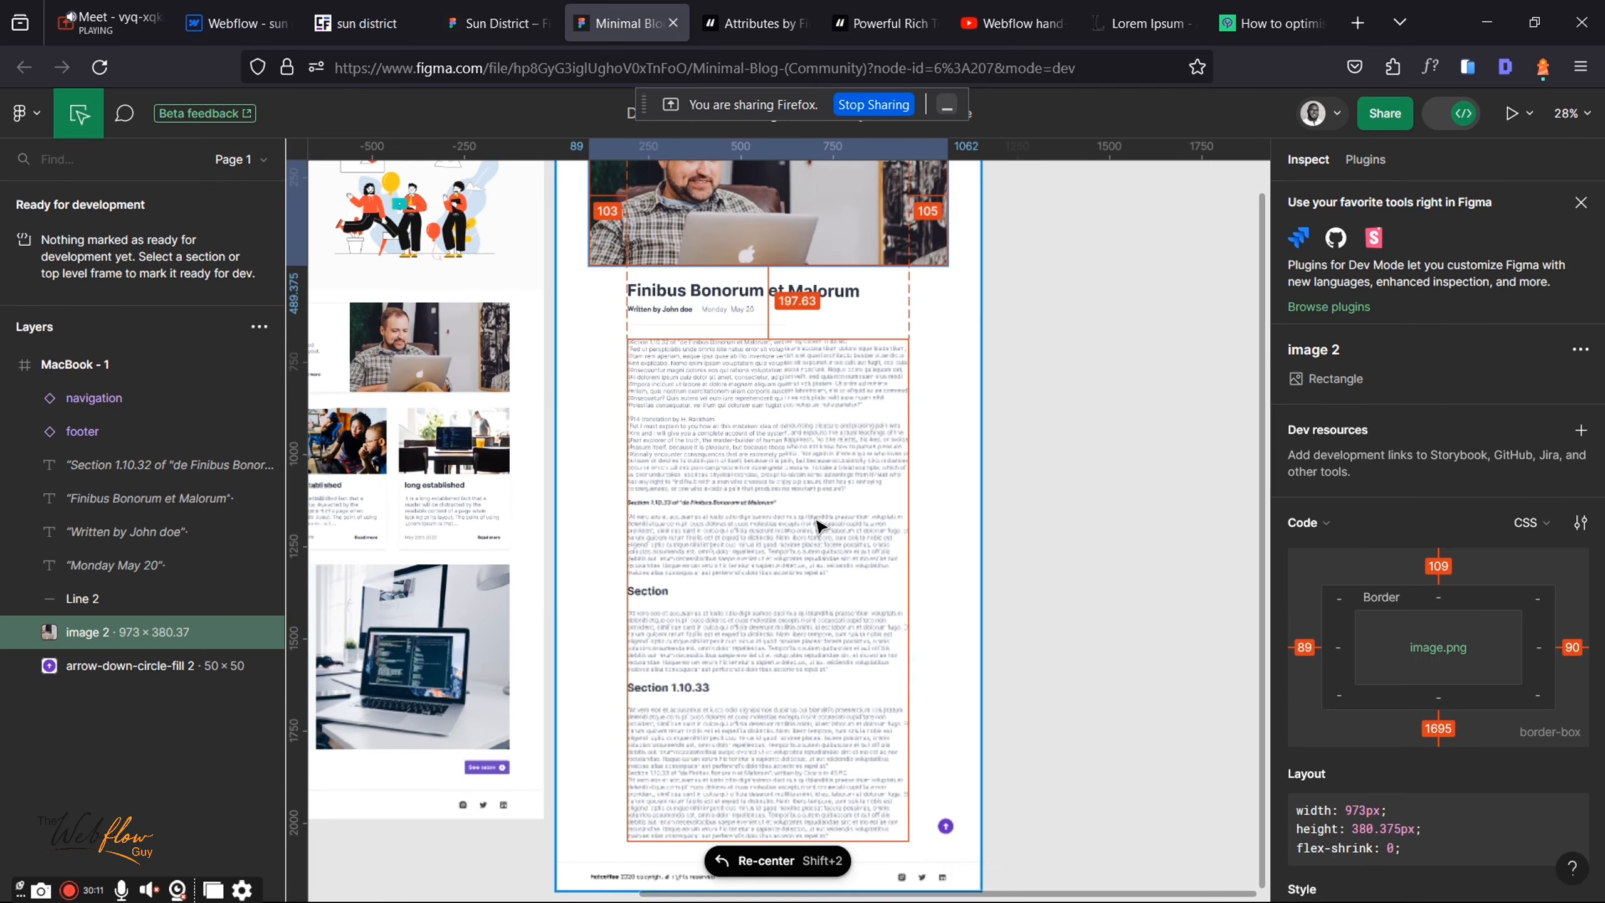
{"action": "scroll", "coordinate": [794, 393], "scroll_direction": "down", "scroll_amount": 5}
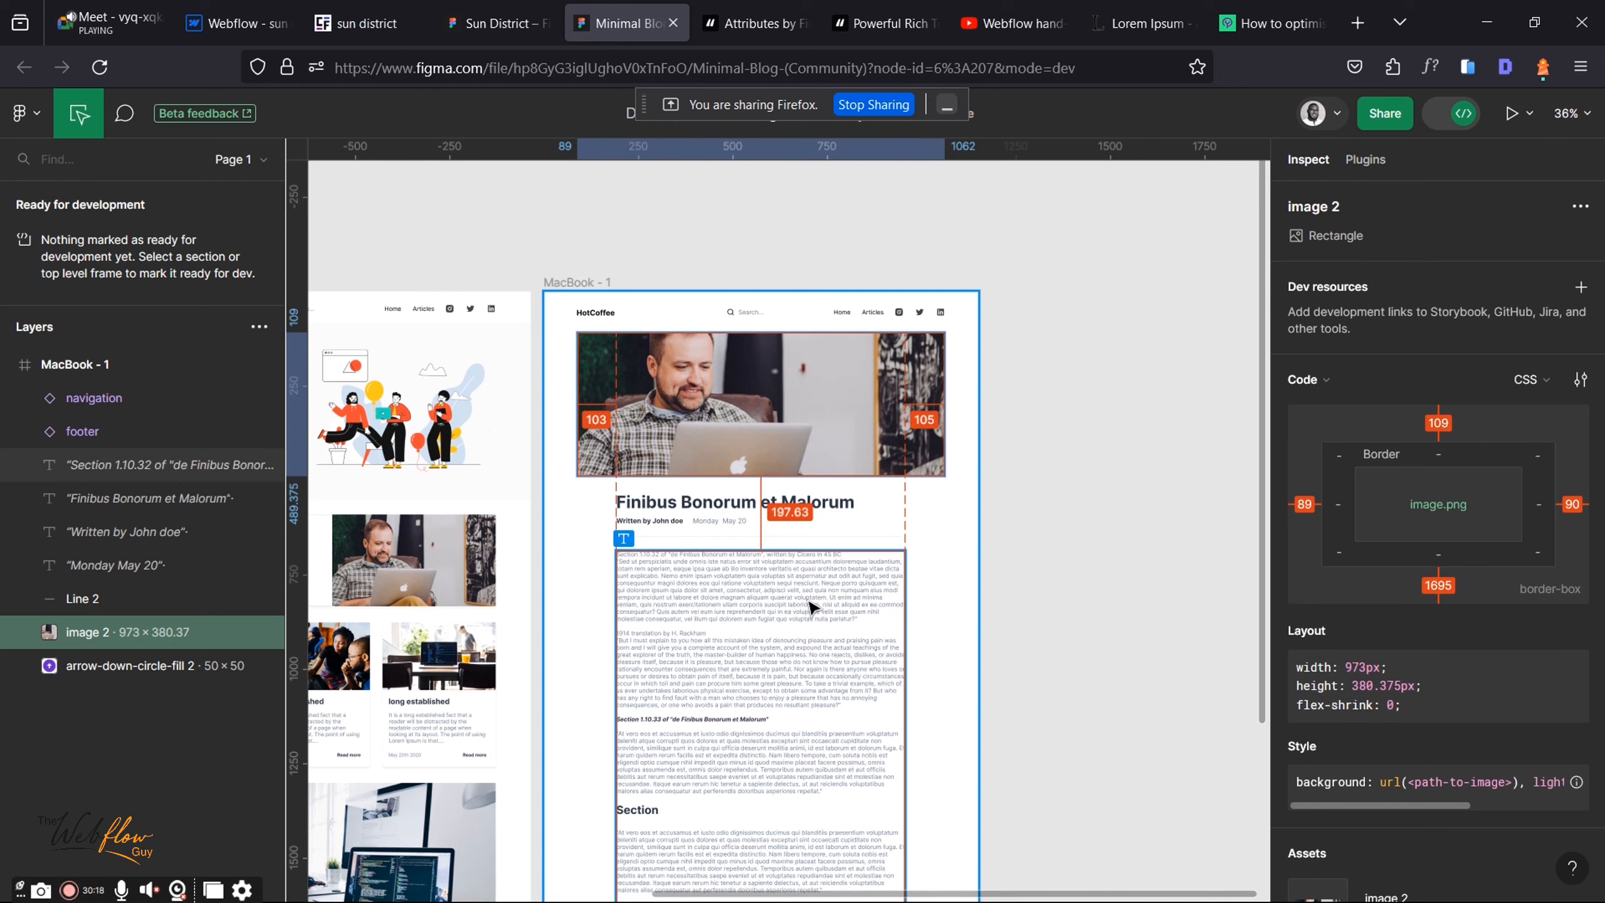
{"action": "left_click", "coordinate": [235, 23]}
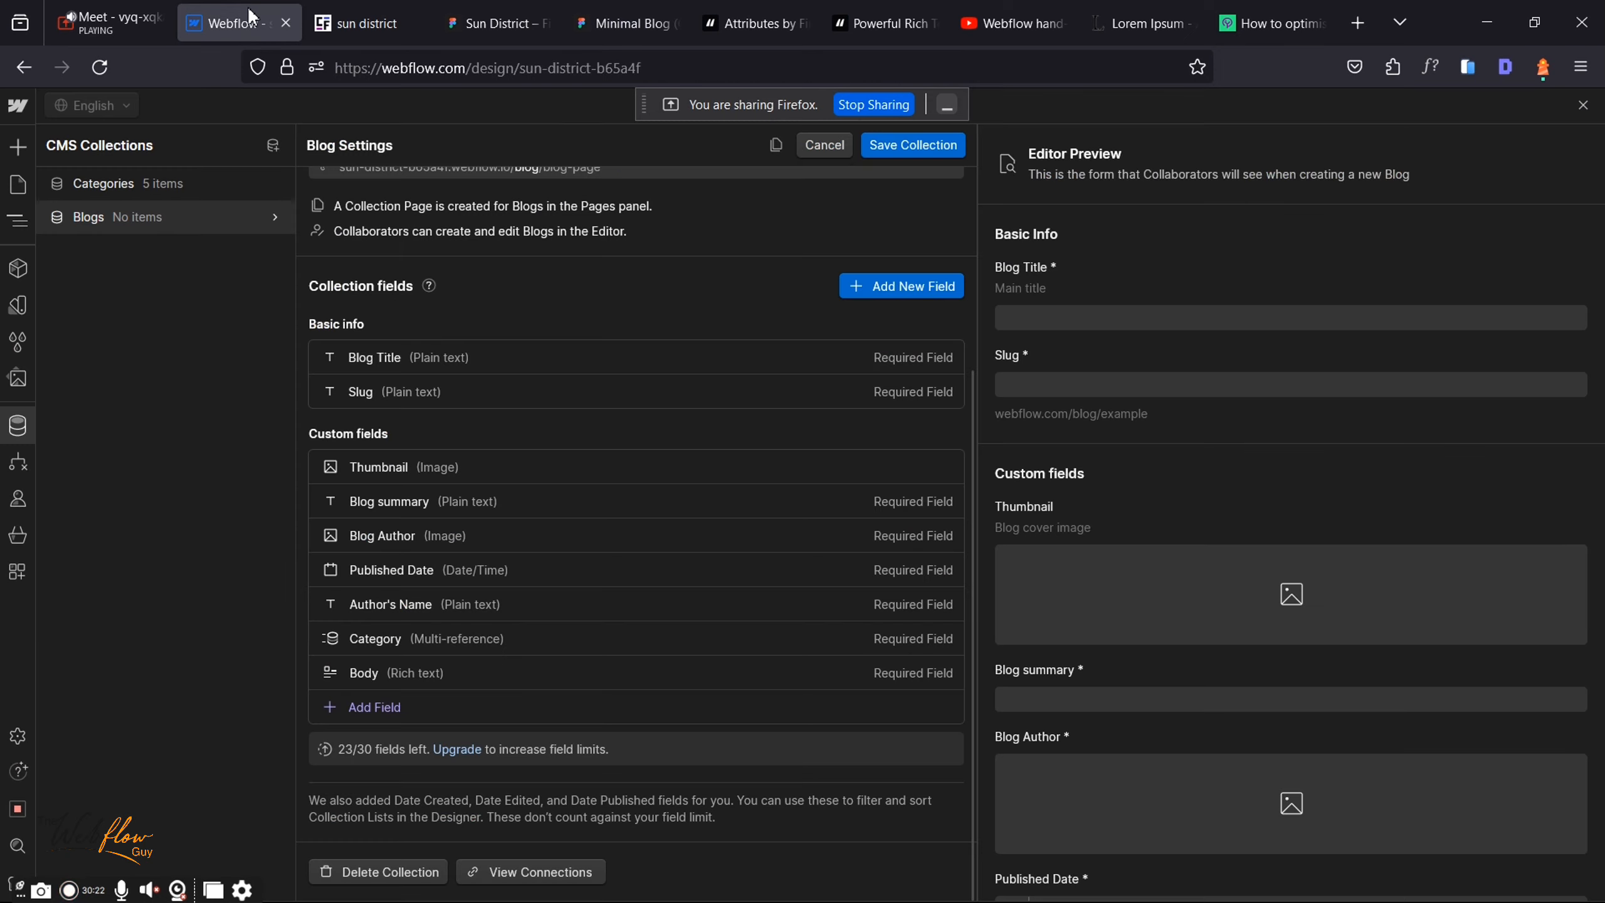
Step: Close Blog Settings and open a blank New Blog item form, discarding one first attempt
{"action": "key", "text": "Escape"}
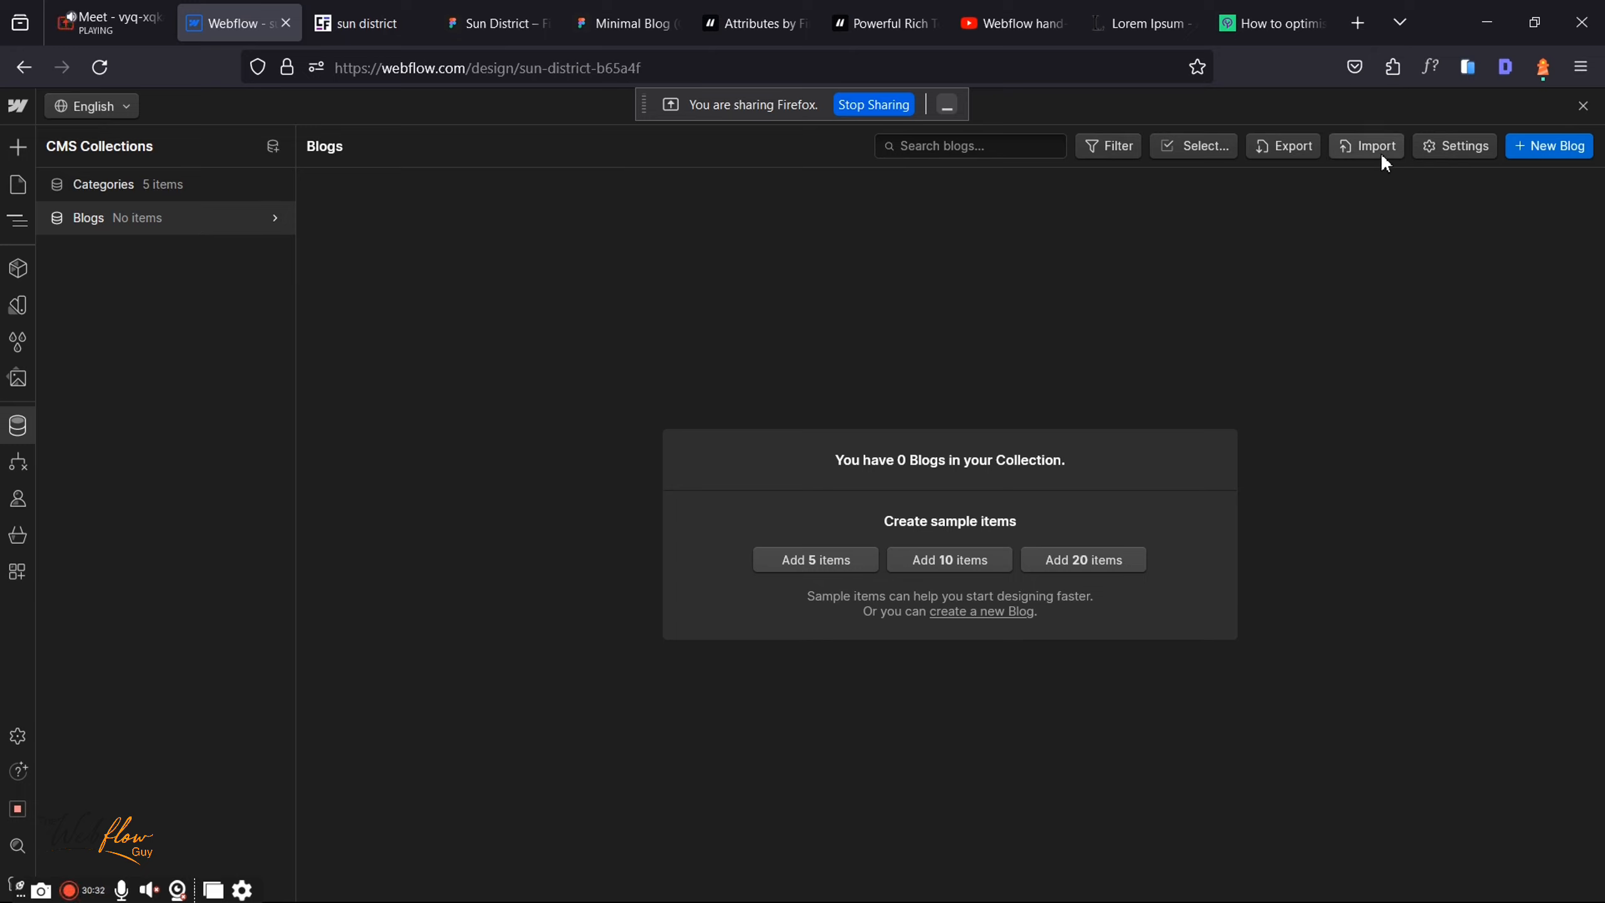
{"action": "left_click", "coordinate": [1529, 146]}
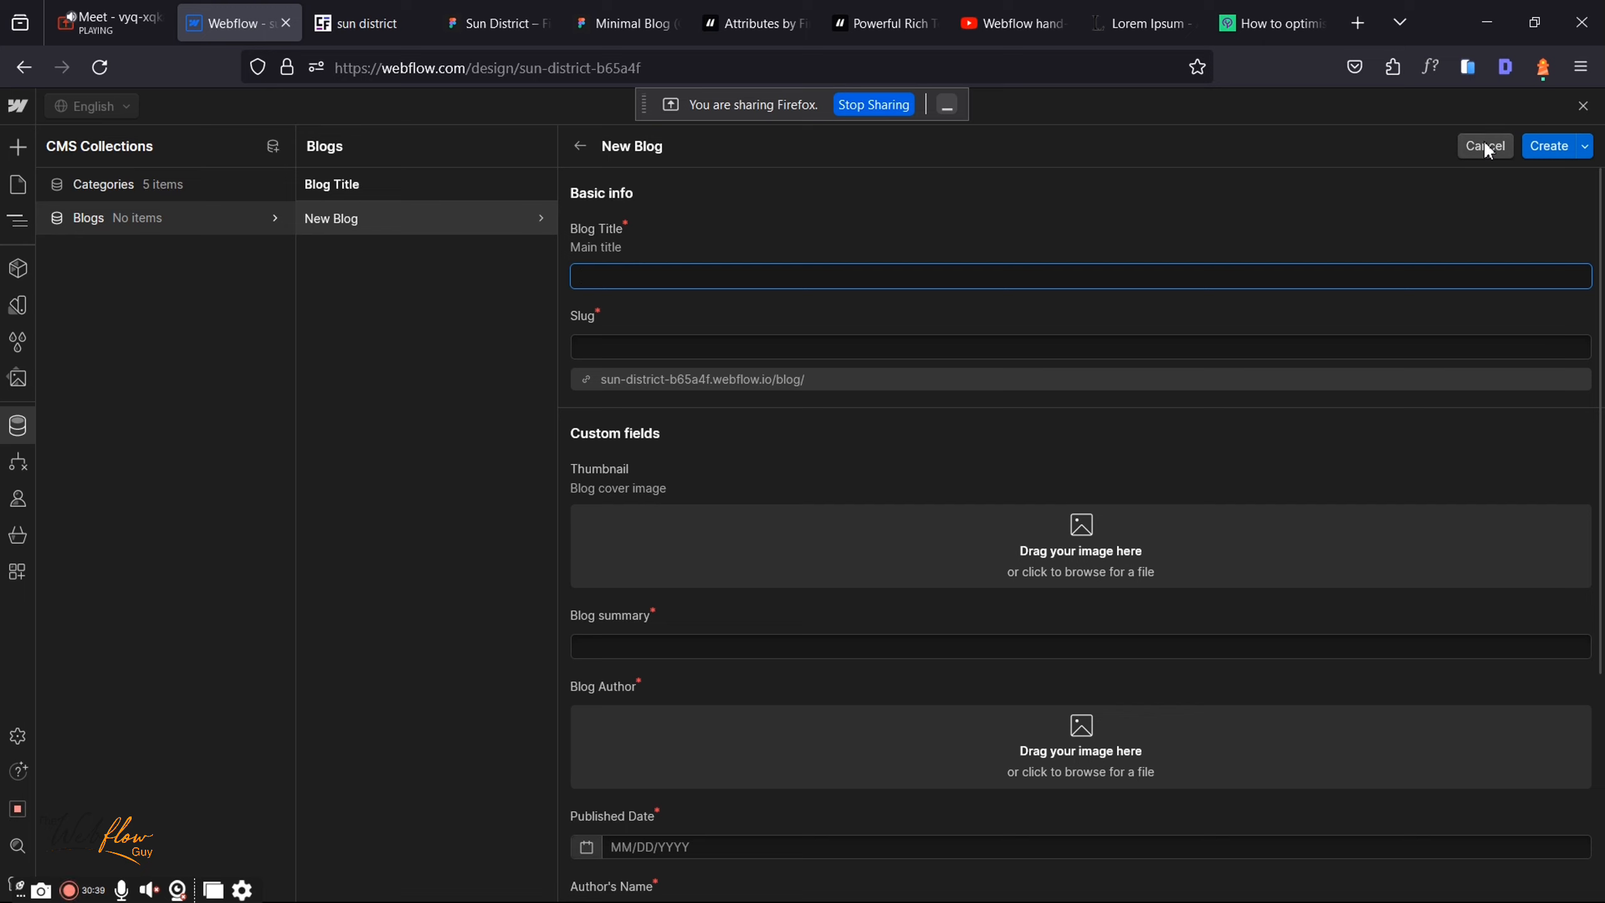
{"action": "left_click", "coordinate": [1483, 146]}
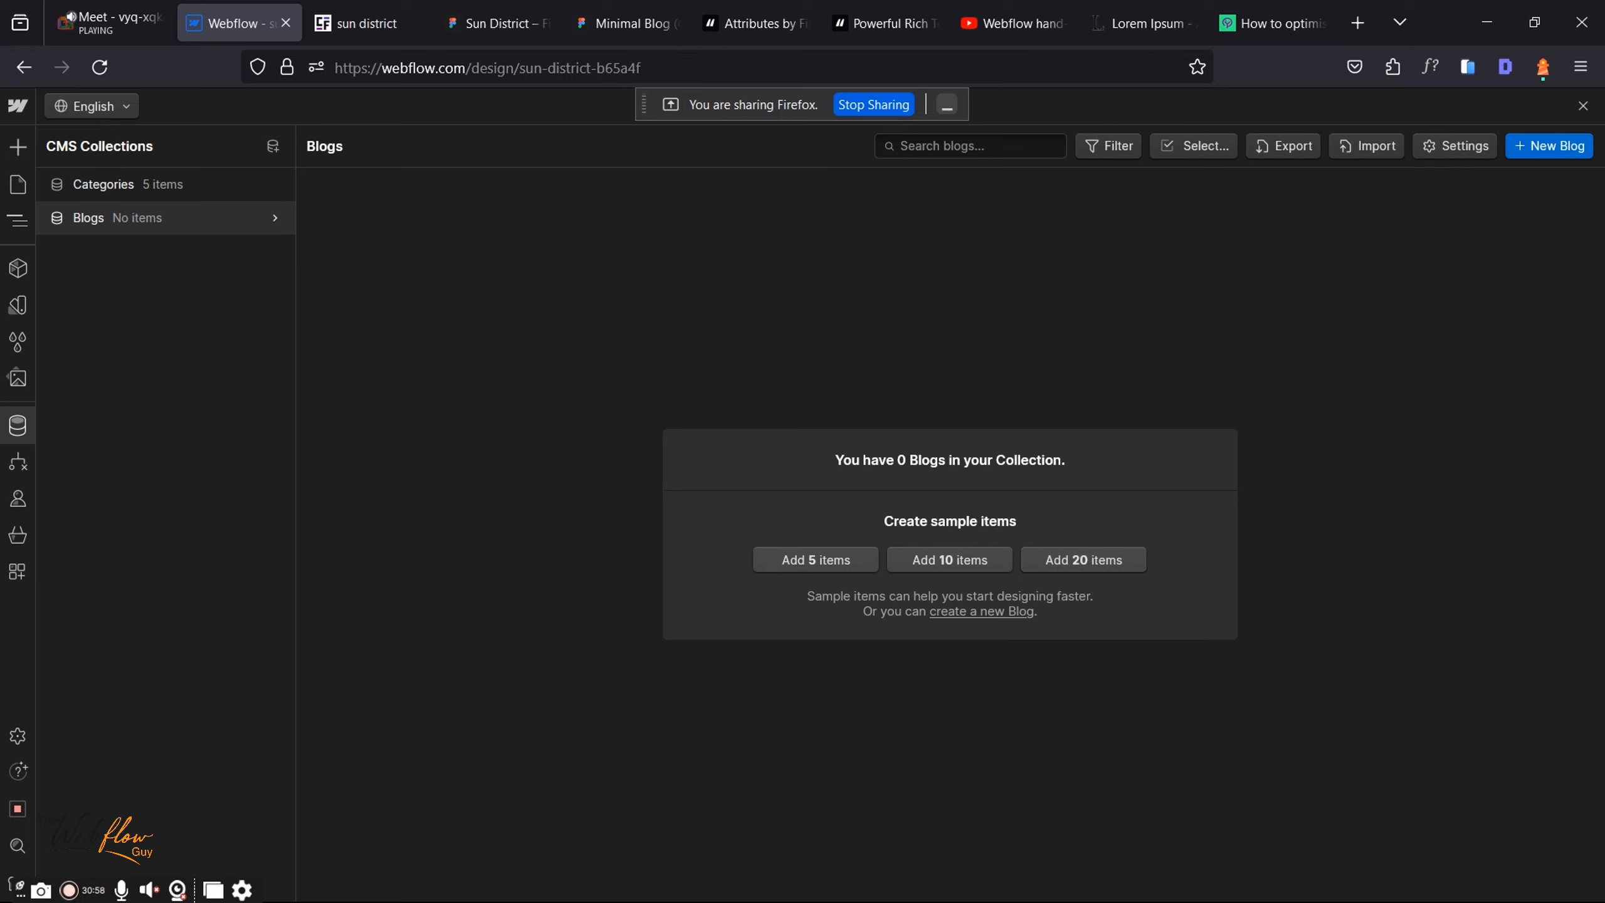
{"action": "left_click", "coordinate": [1552, 148]}
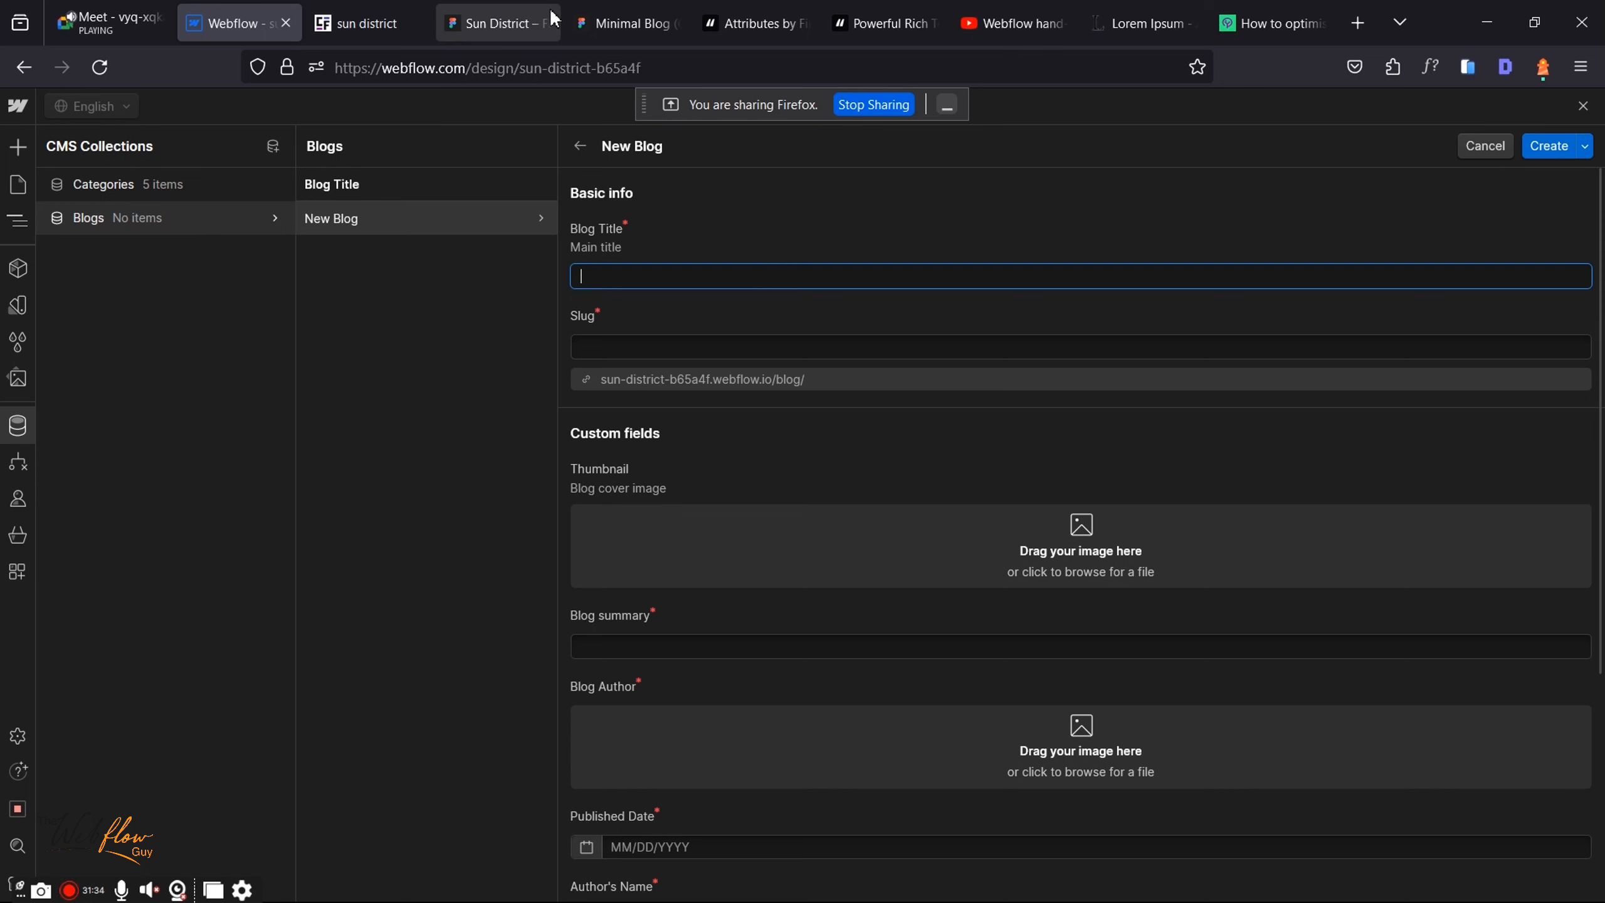
{"action": "left_click", "coordinate": [499, 23]}
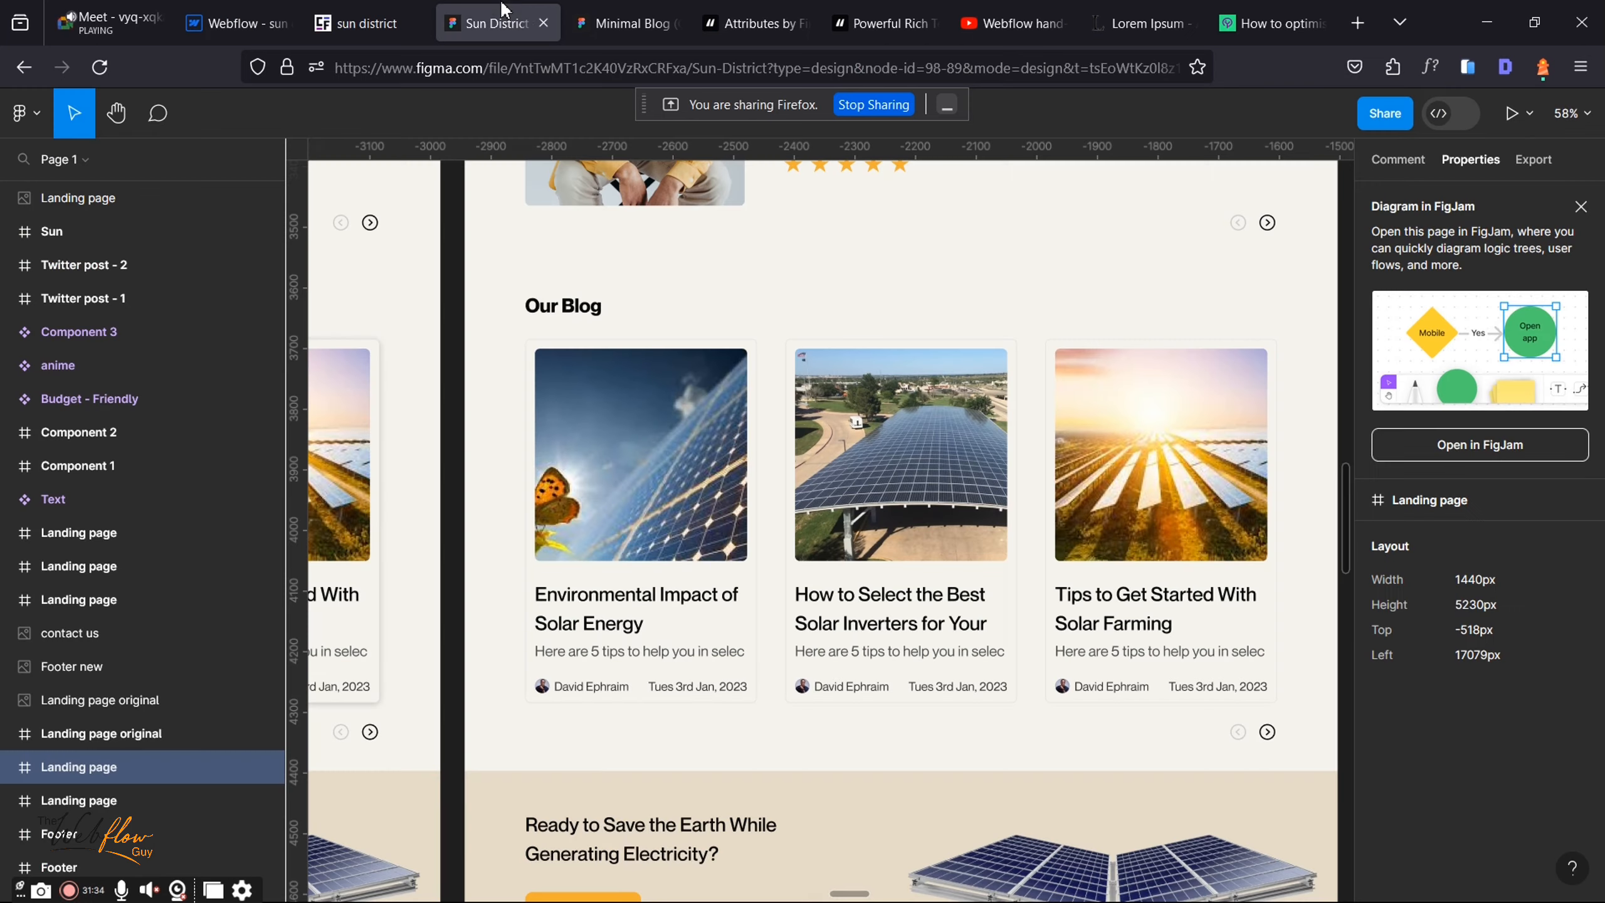
Step: Copy the first Figma card's title as text and paste it as Blog Title 'Environmental Impact of Solar Energy'
{"action": "left_click", "coordinate": [586, 626]}
{"action": "right_click", "coordinate": [590, 626]}
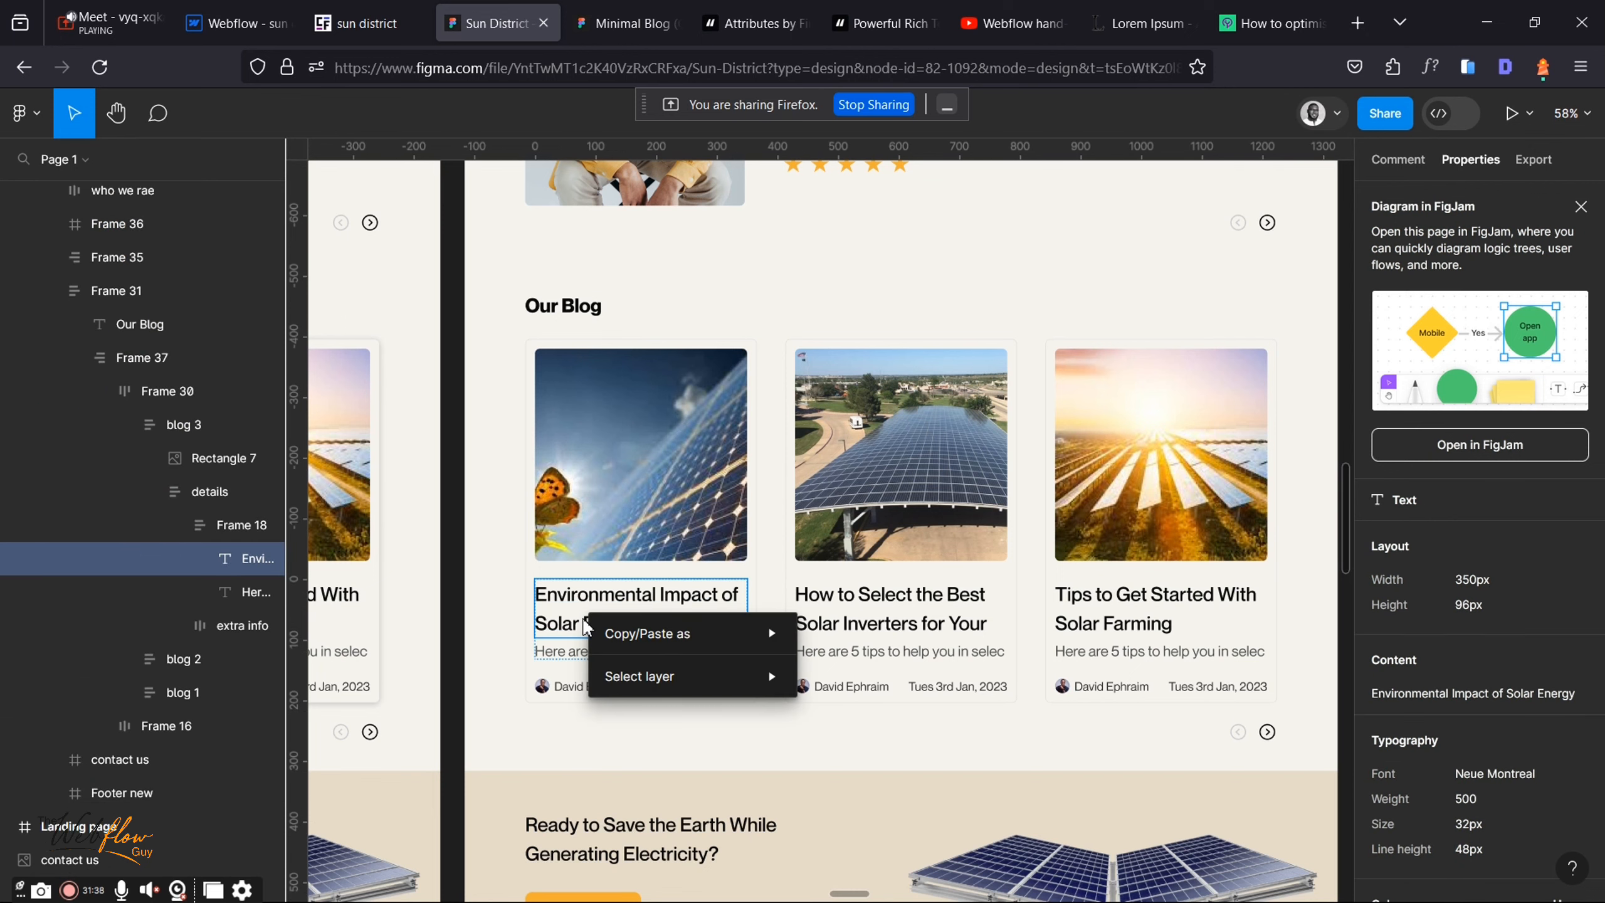
{"action": "mouse_move", "coordinate": [770, 642]}
{"action": "left_click", "coordinate": [851, 633]}
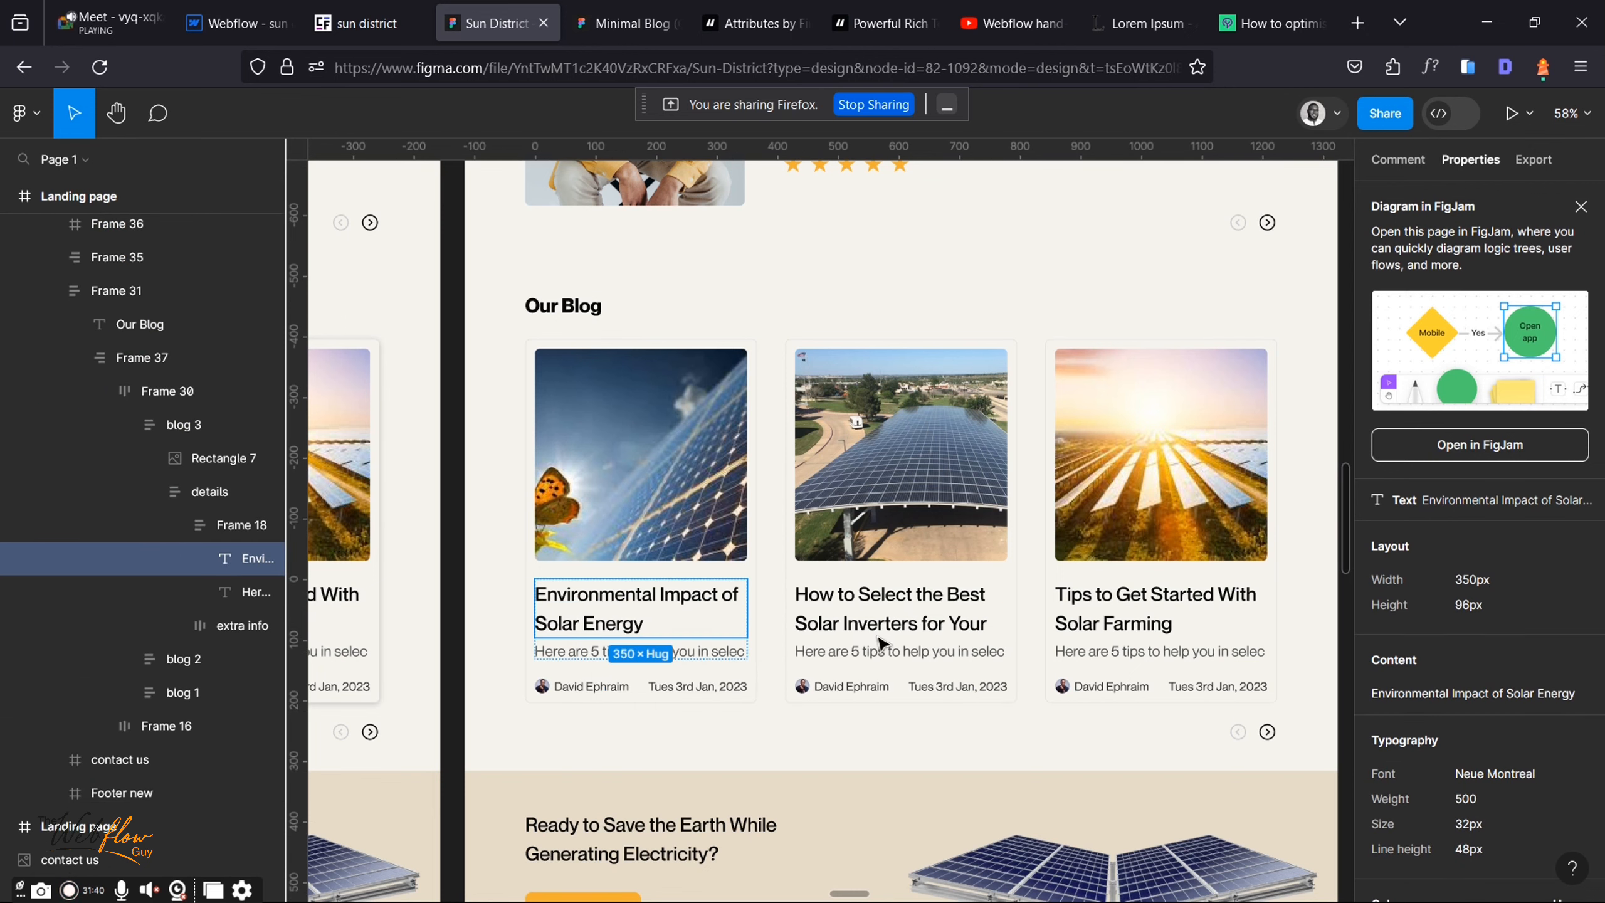
{"action": "left_click", "coordinate": [201, 12]}
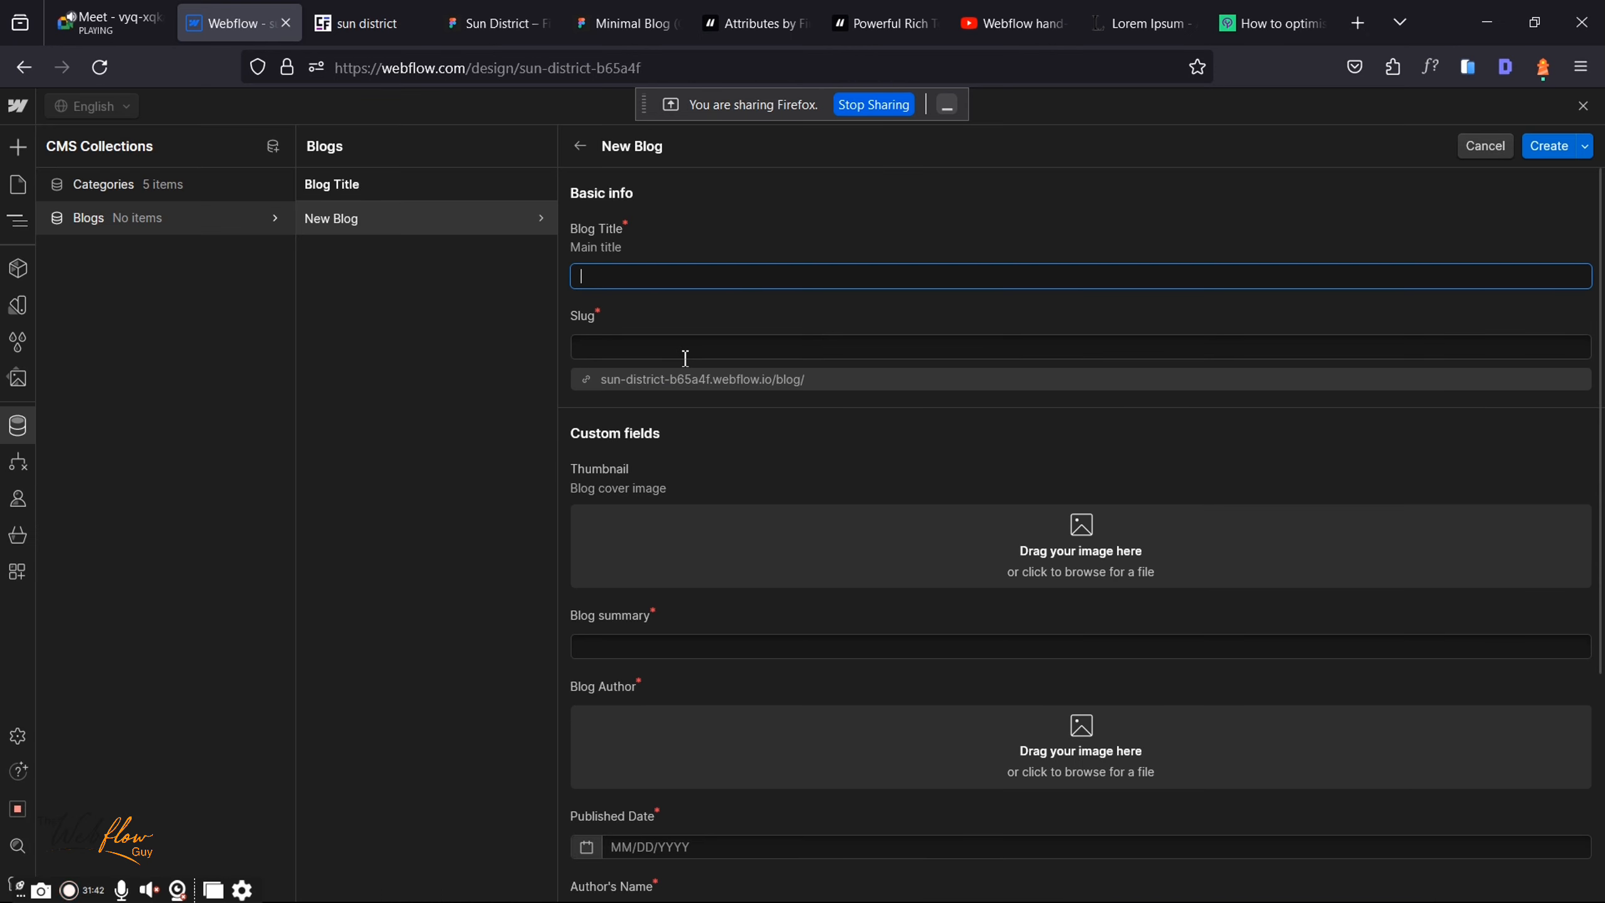
{"action": "key", "text": "ctrl+v"}
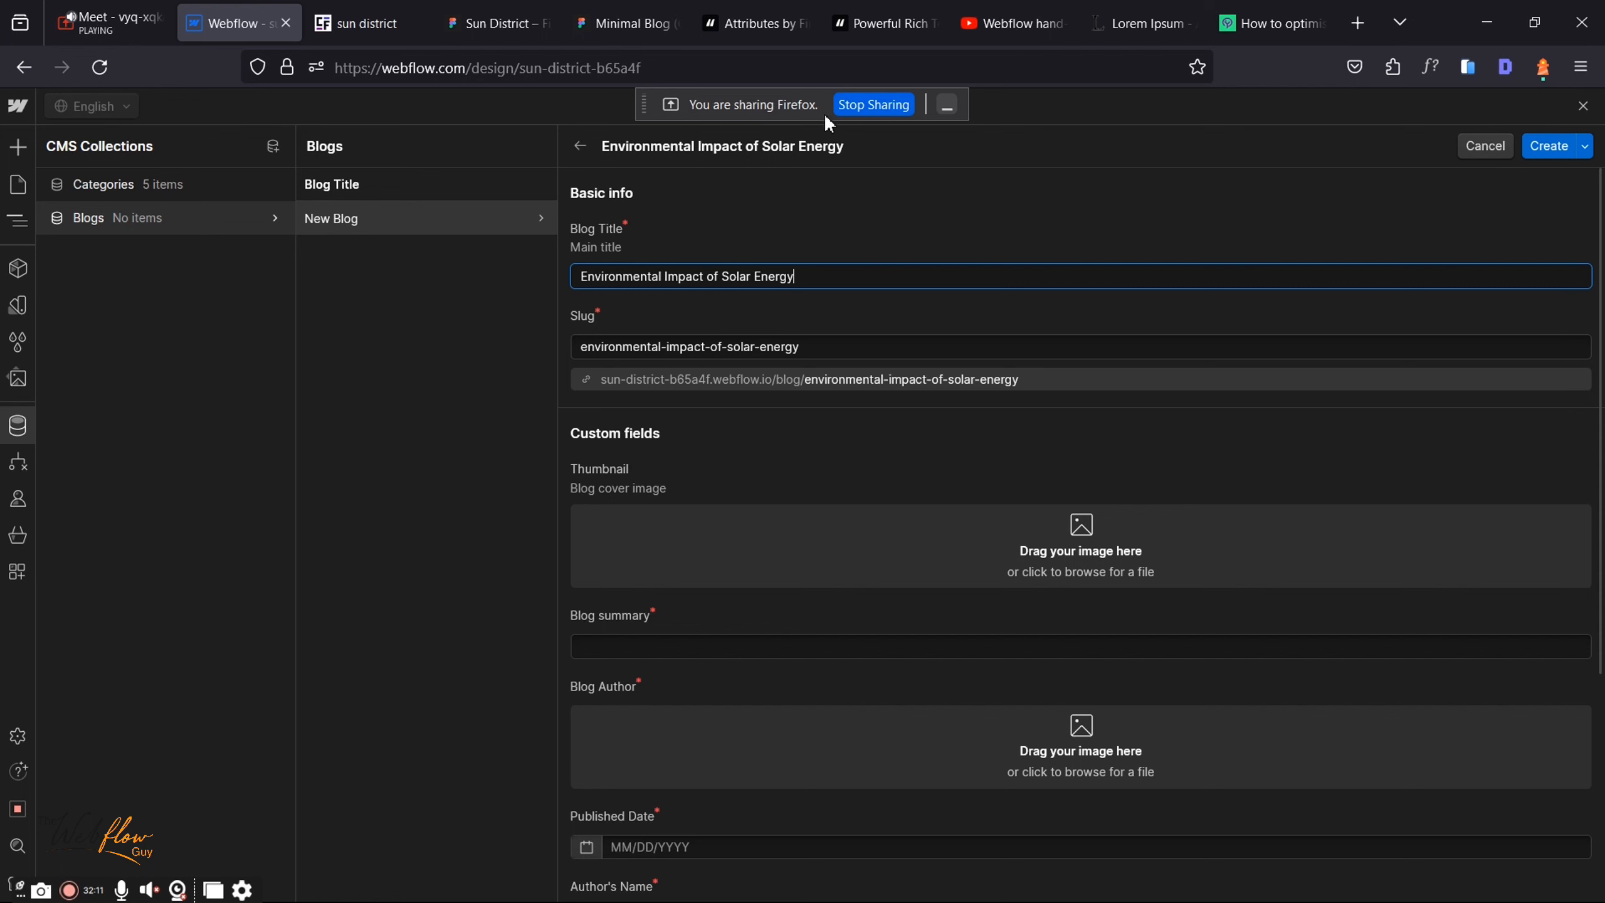
Step: Switch to the Sun District Figma design to fetch the first post's solar panel image
{"action": "left_click", "coordinate": [496, 23]}
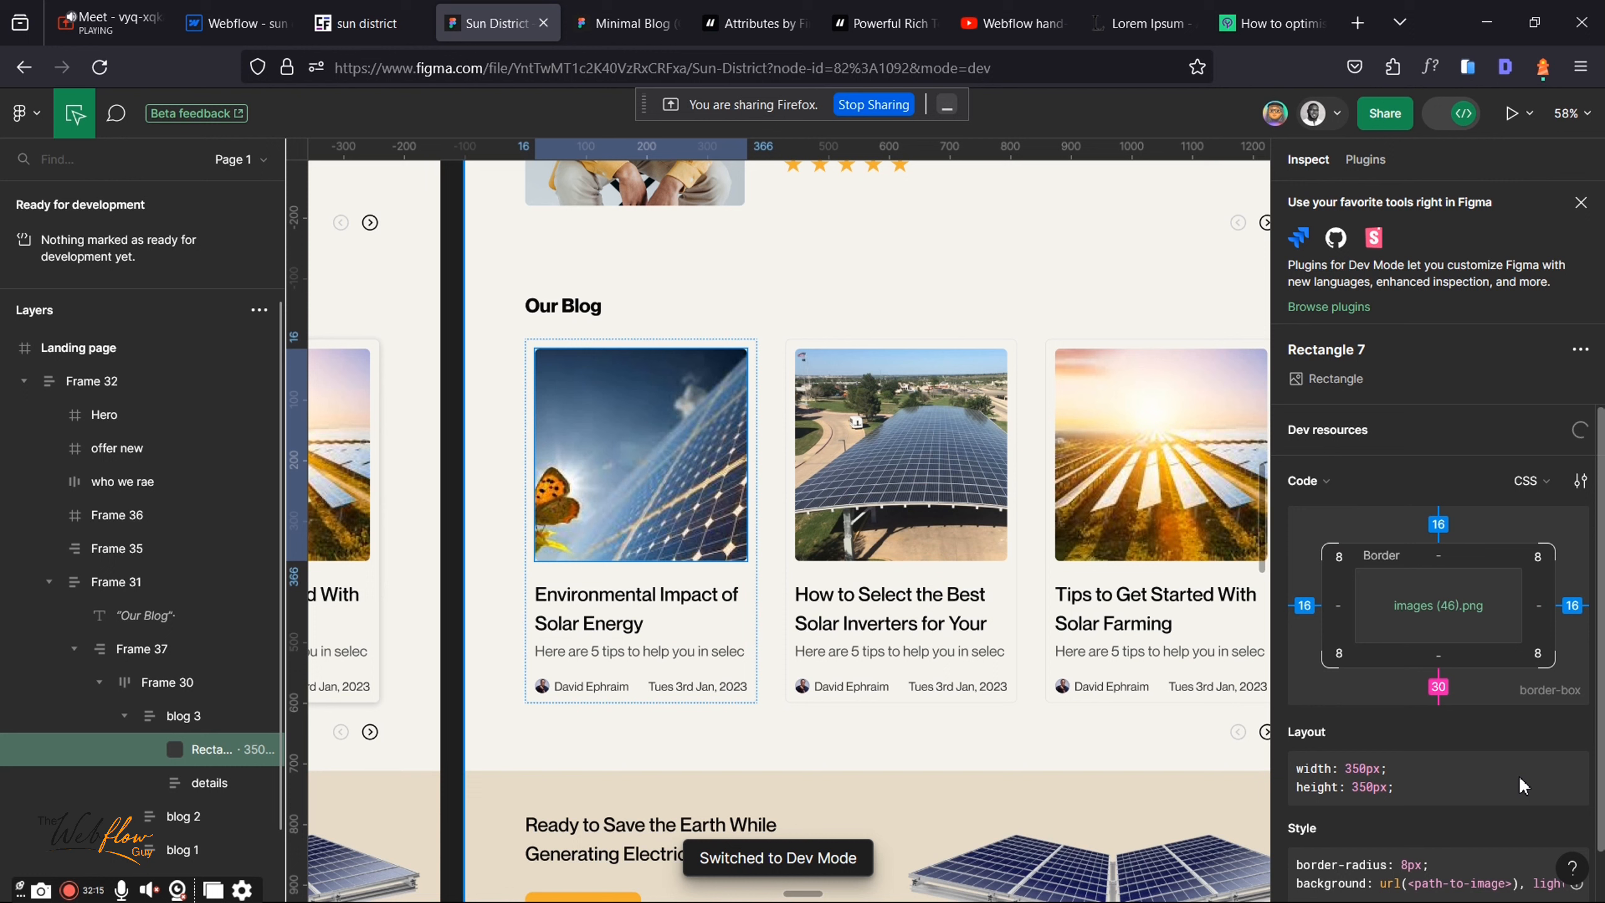
Step: Add a 1x PNG export to the first card's image and export it as Rectangle 7.png
{"action": "scroll", "coordinate": [1518, 774], "scroll_direction": "down", "scroll_amount": 5}
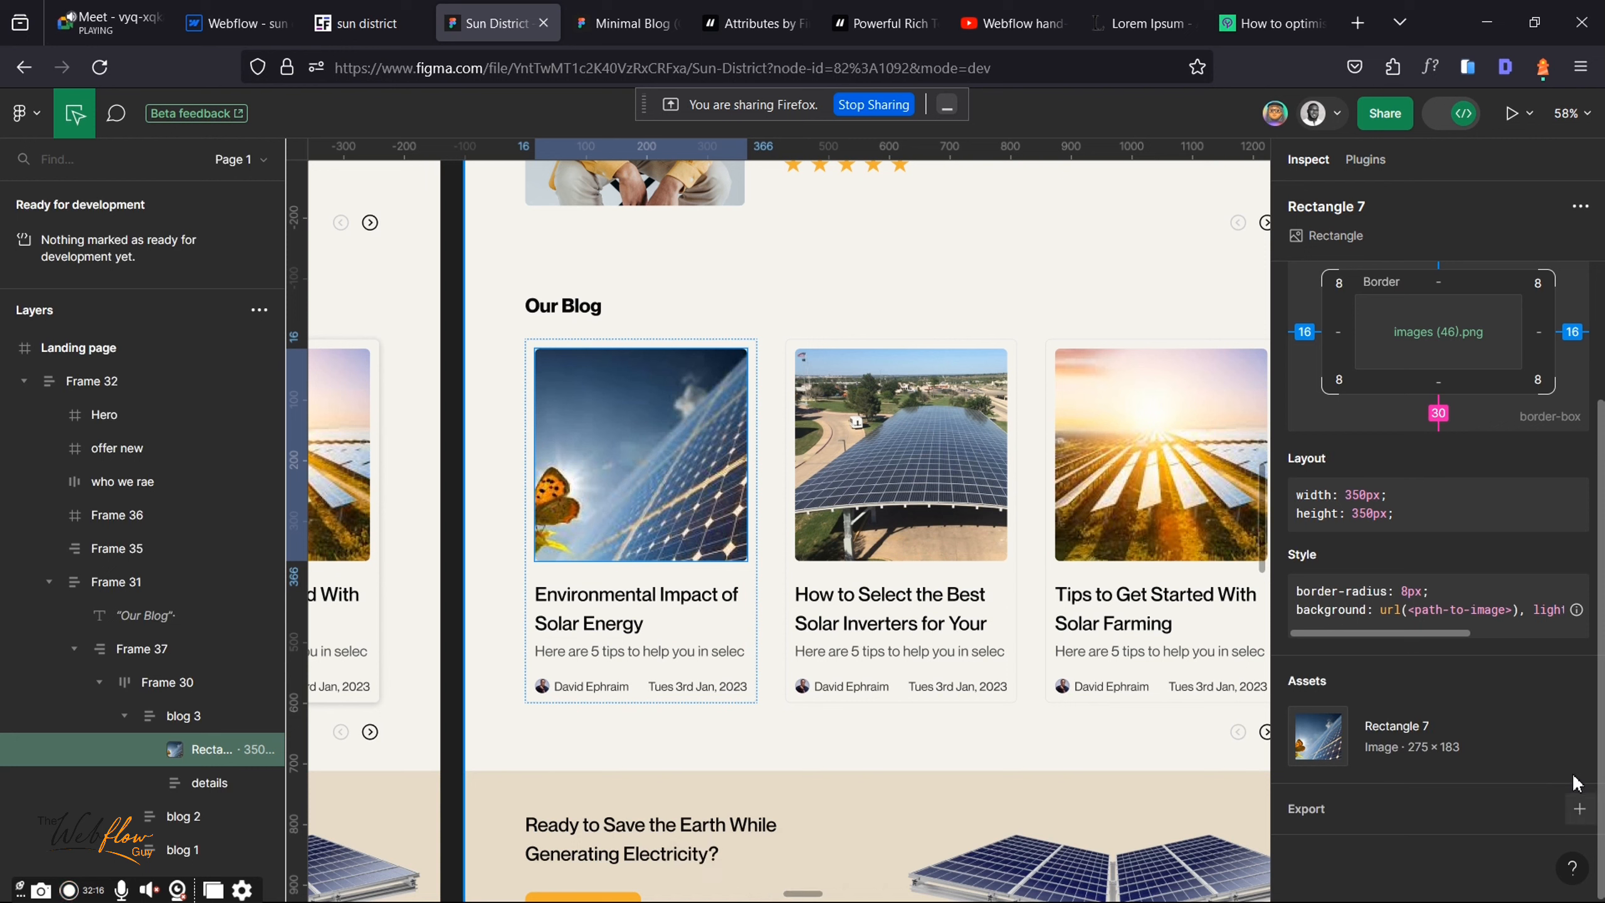
{"action": "left_click", "coordinate": [1542, 800]}
{"action": "scroll", "coordinate": [1348, 815], "scroll_direction": "down", "scroll_amount": 2}
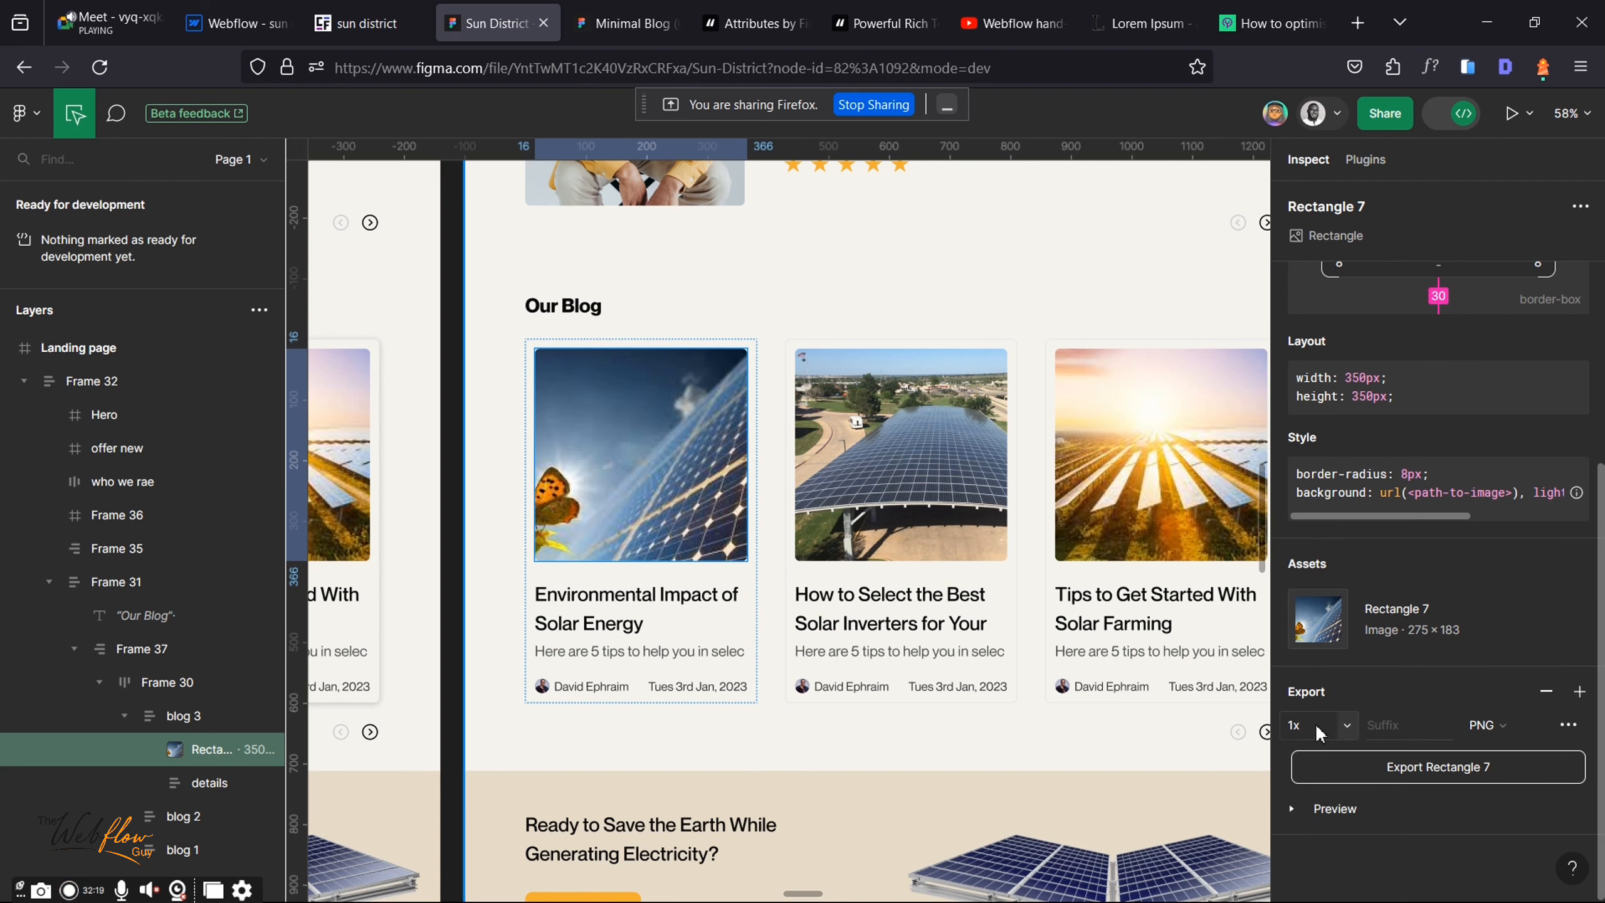
{"action": "left_click", "coordinate": [1448, 767]}
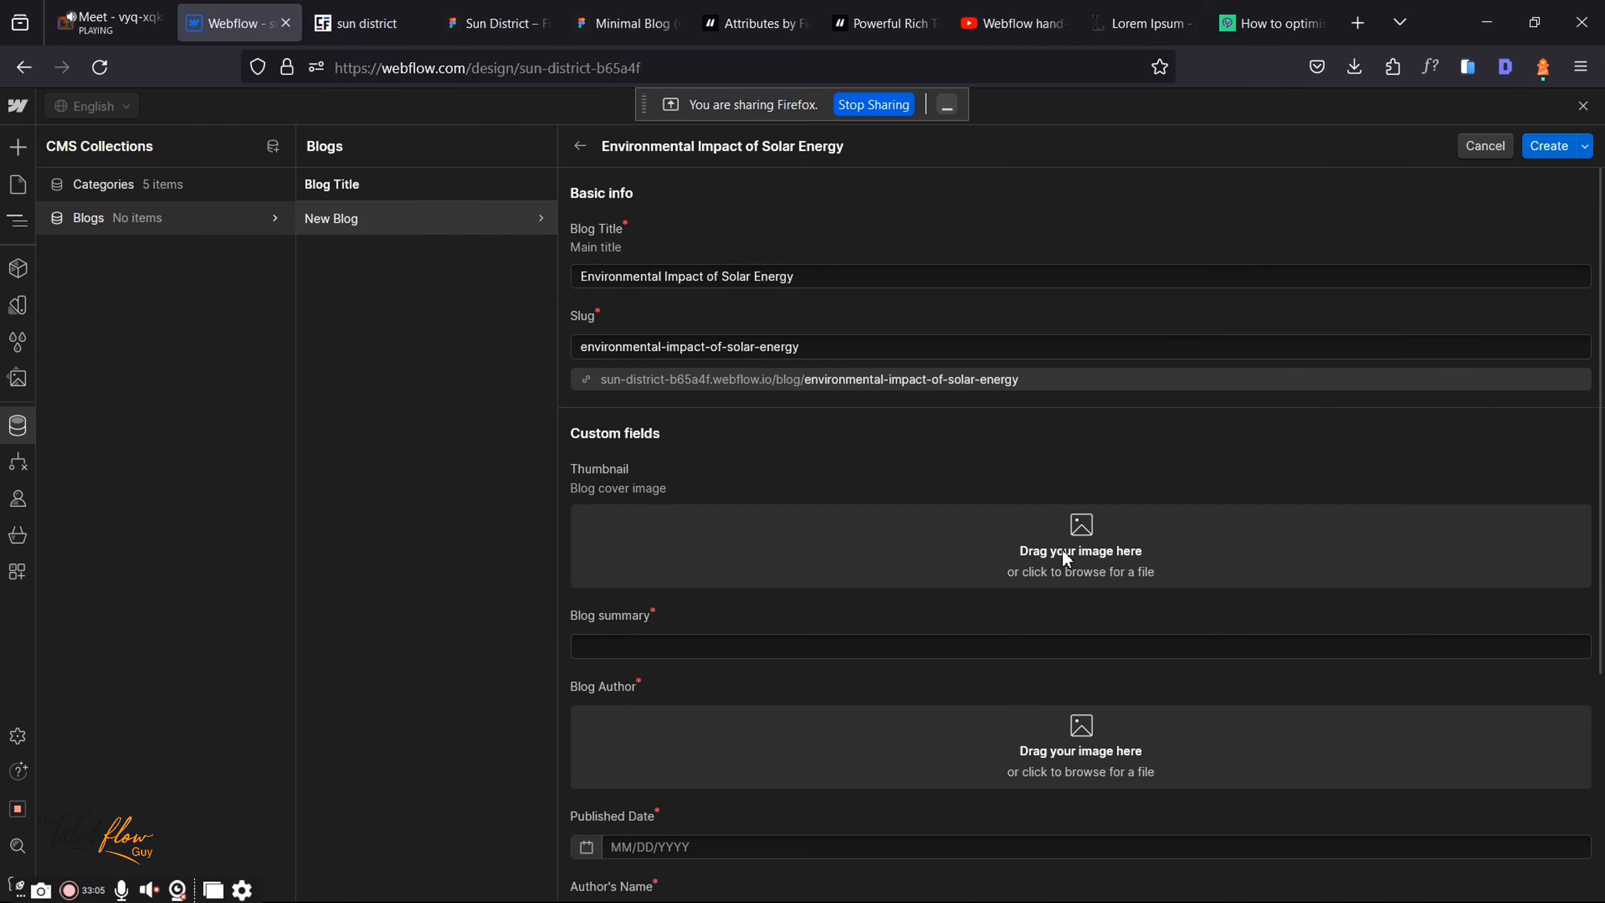
Step: Upload Rectangle 7.png from the Downloads folder as the post's Thumbnail image
{"action": "left_click", "coordinate": [1064, 553]}
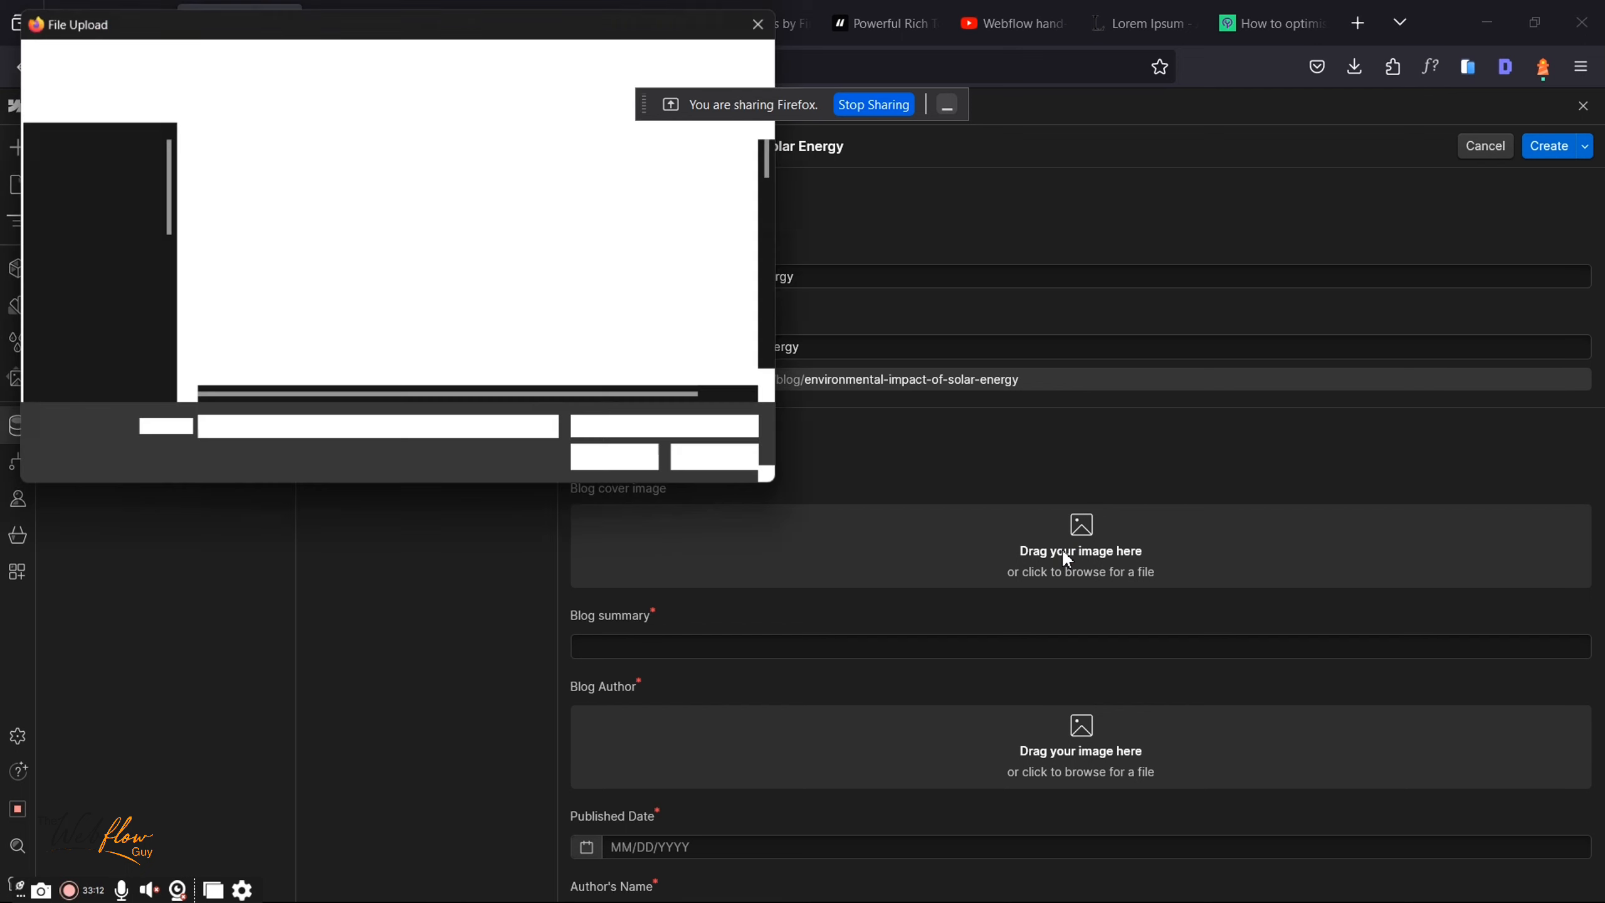
{"action": "left_click", "coordinate": [126, 272]}
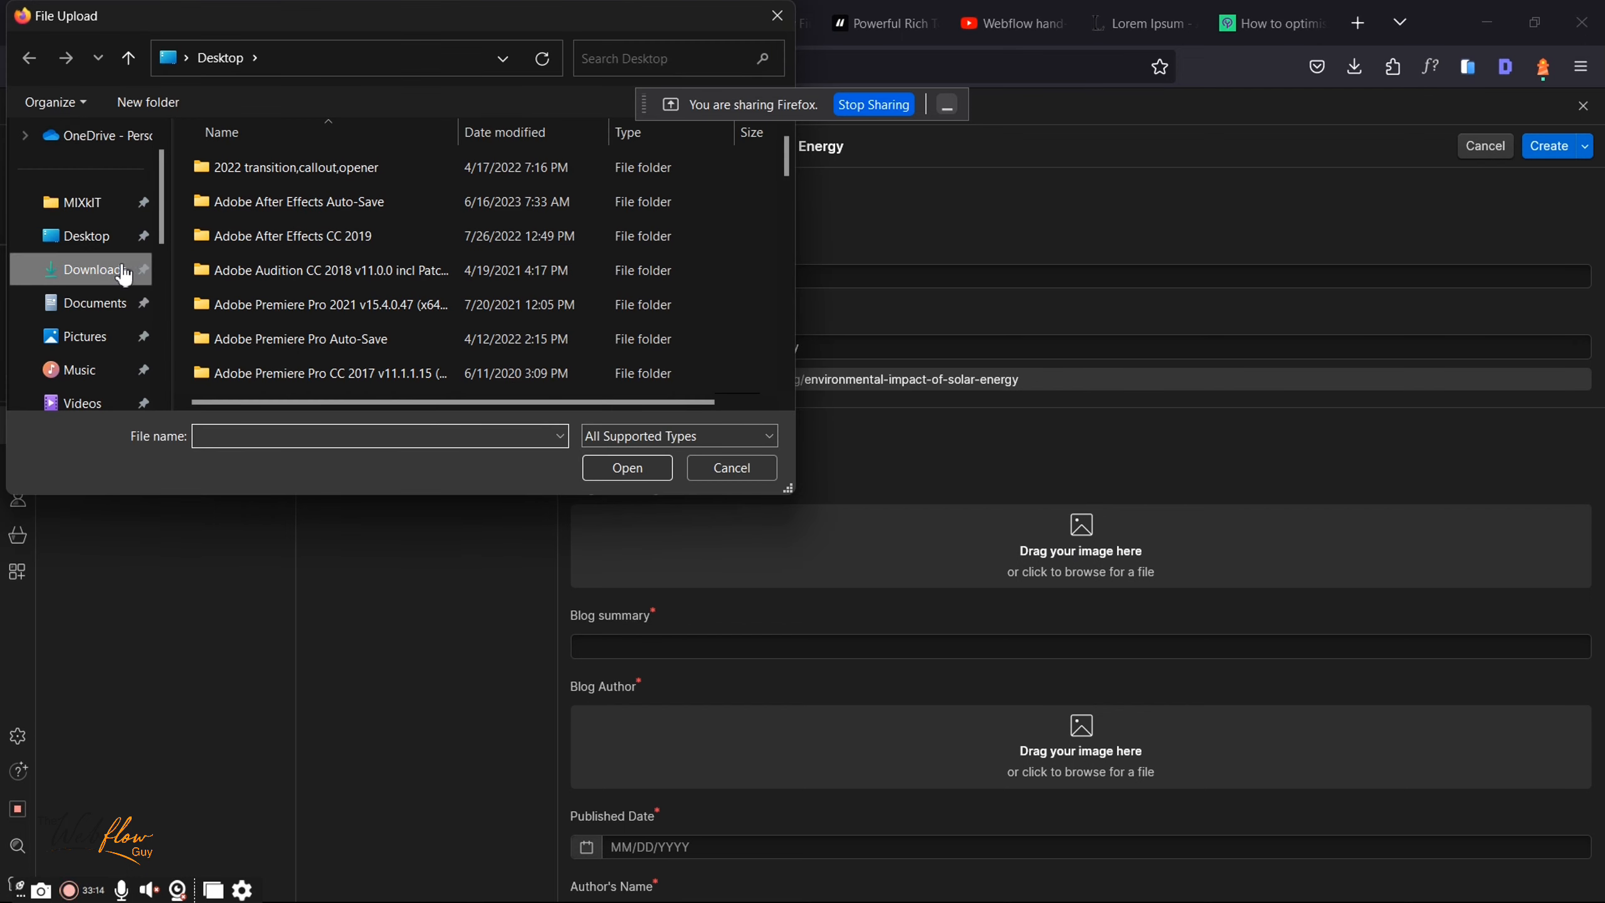
{"action": "double_click", "coordinate": [245, 208]}
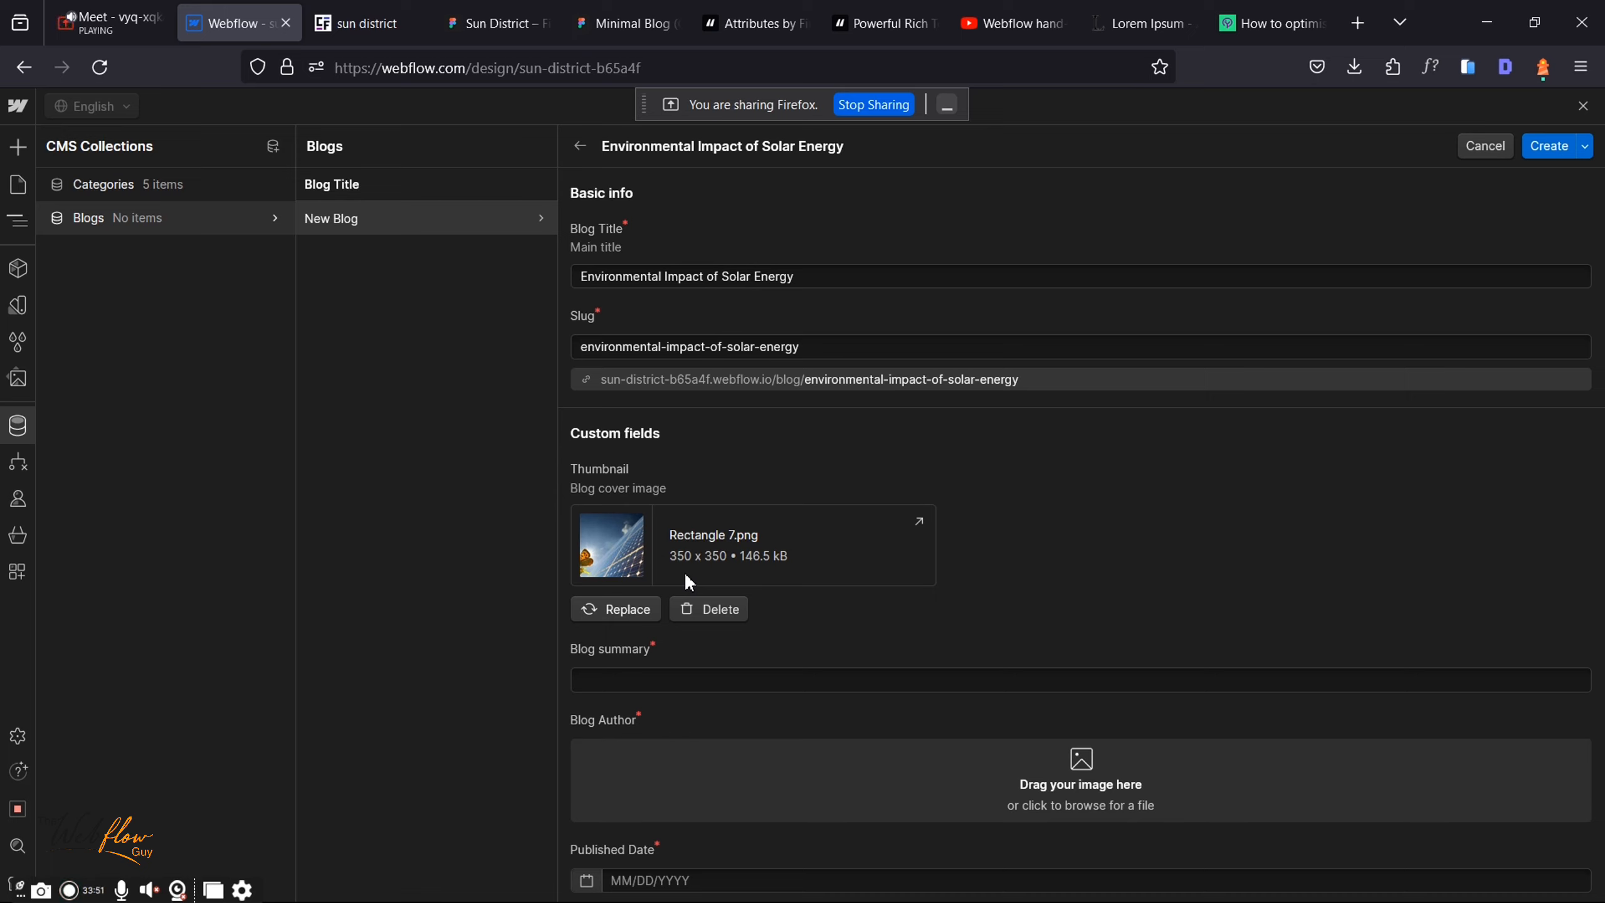
Step: Copy the design's 'Here are 5 tips…' card summary into the Blog summary field
{"action": "left_click", "coordinate": [499, 23]}
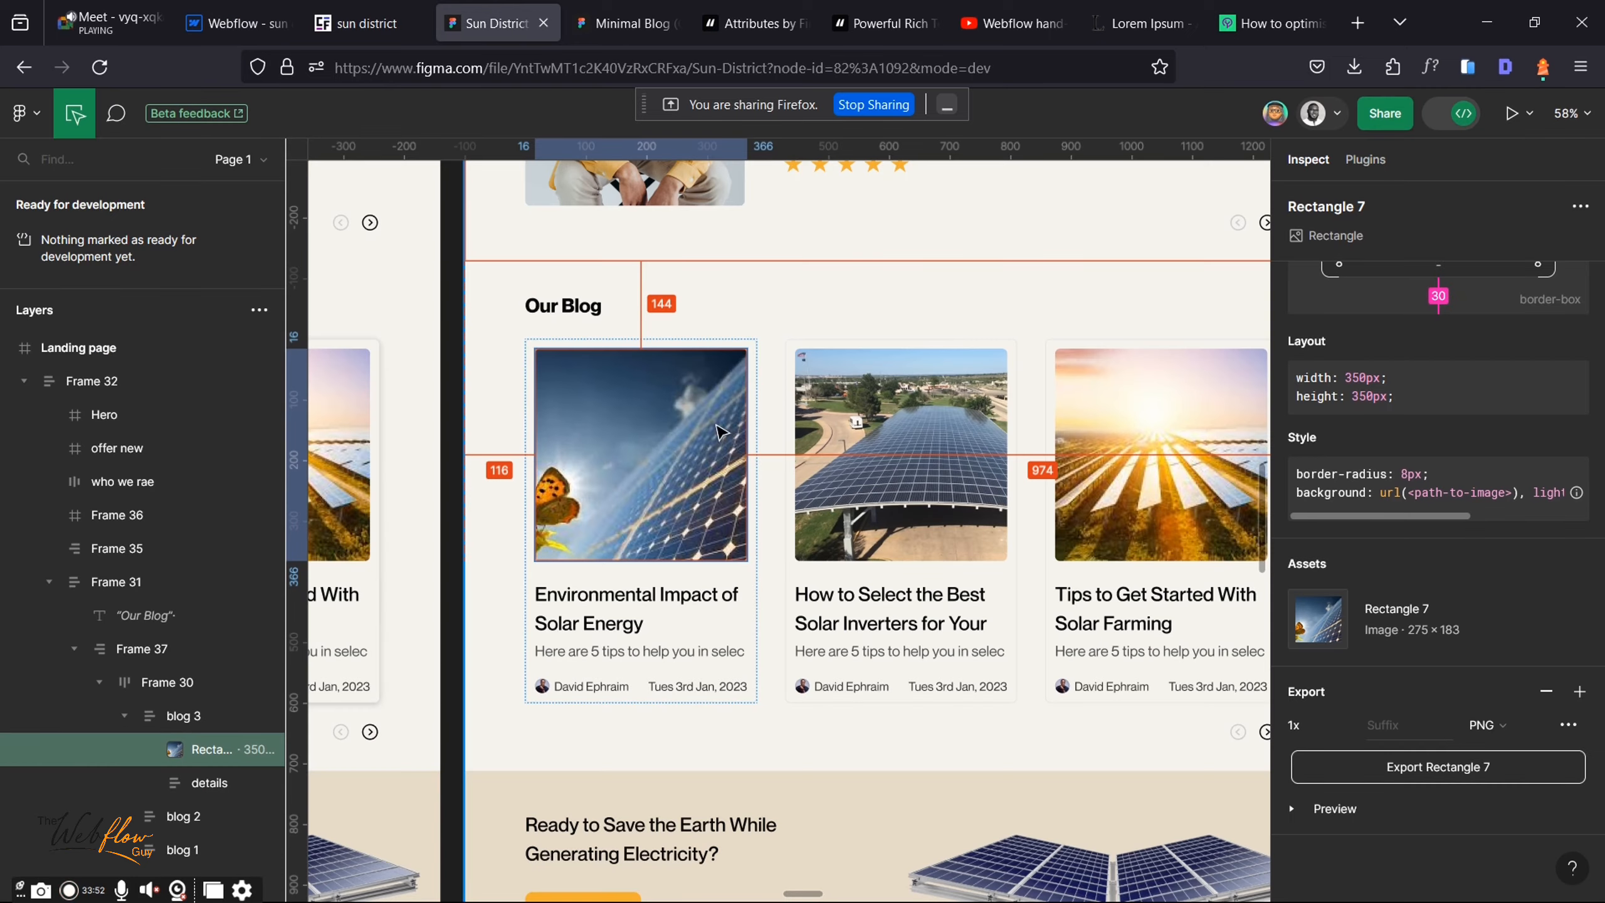
{"action": "right_click", "coordinate": [635, 649]}
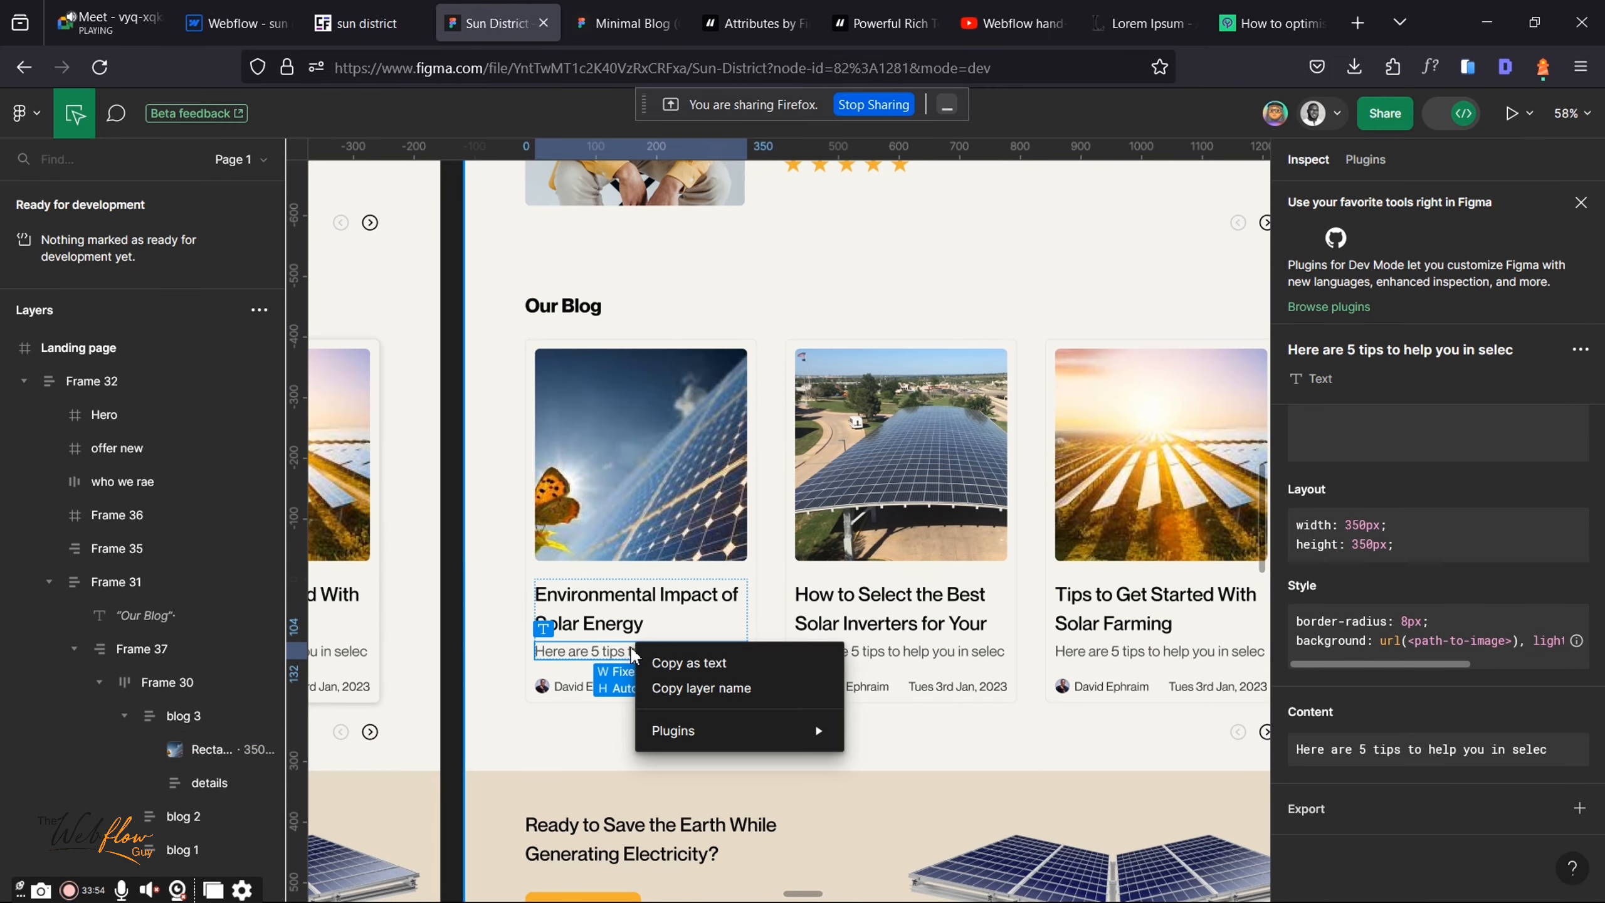
{"action": "left_click", "coordinate": [705, 664]}
{"action": "left_click", "coordinate": [235, 22]}
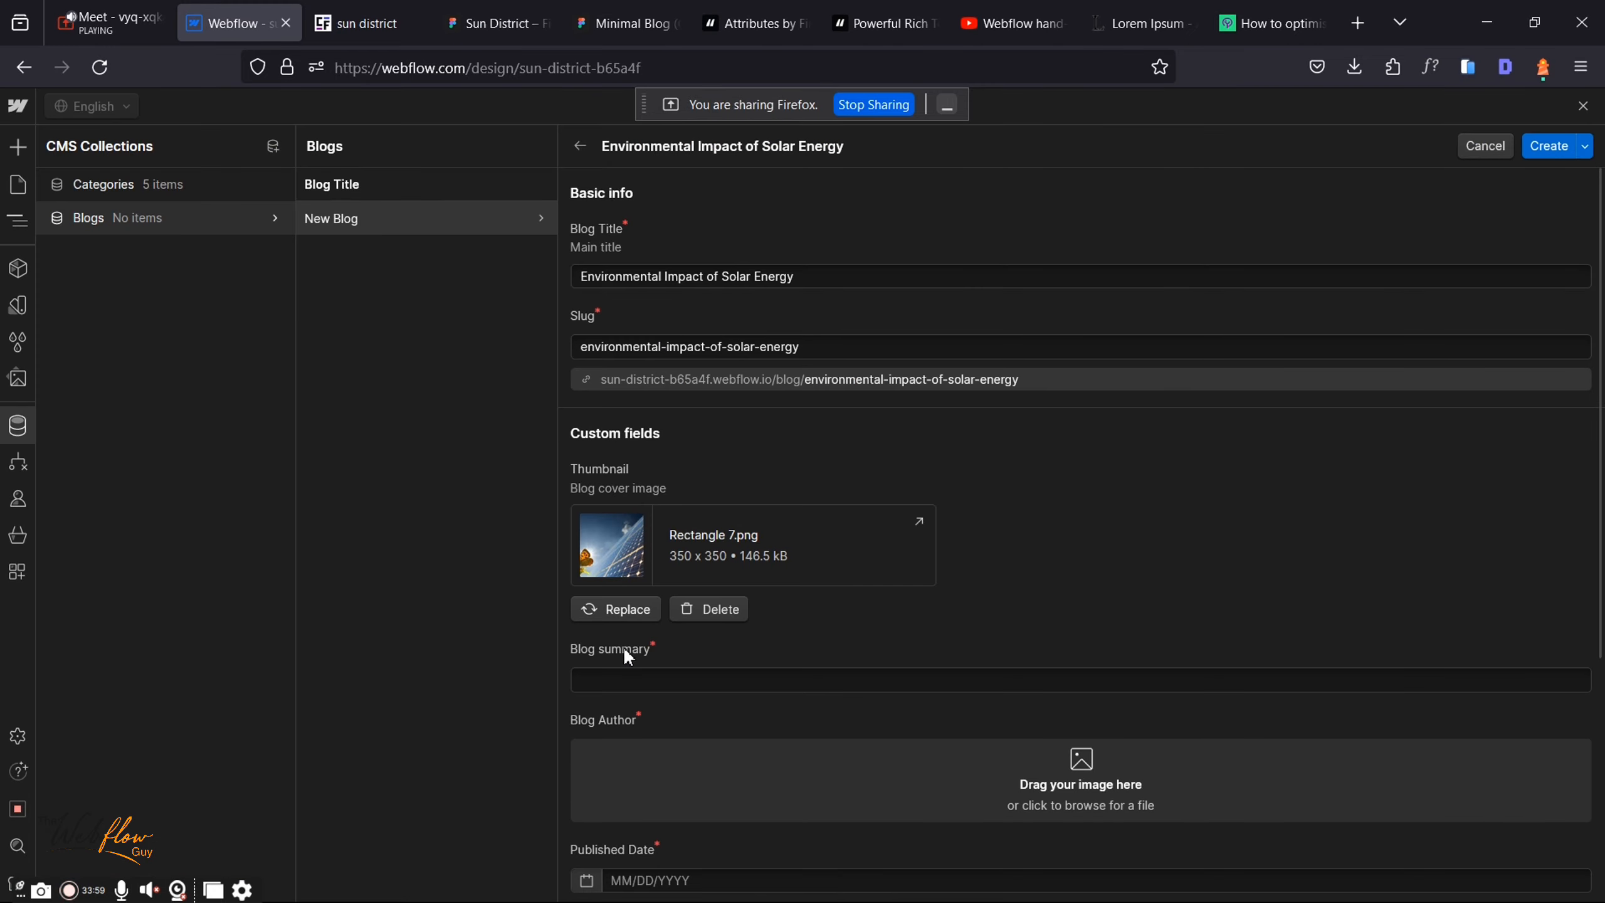
{"action": "left_click", "coordinate": [618, 677]}
{"action": "key", "text": "ctrl+v"}
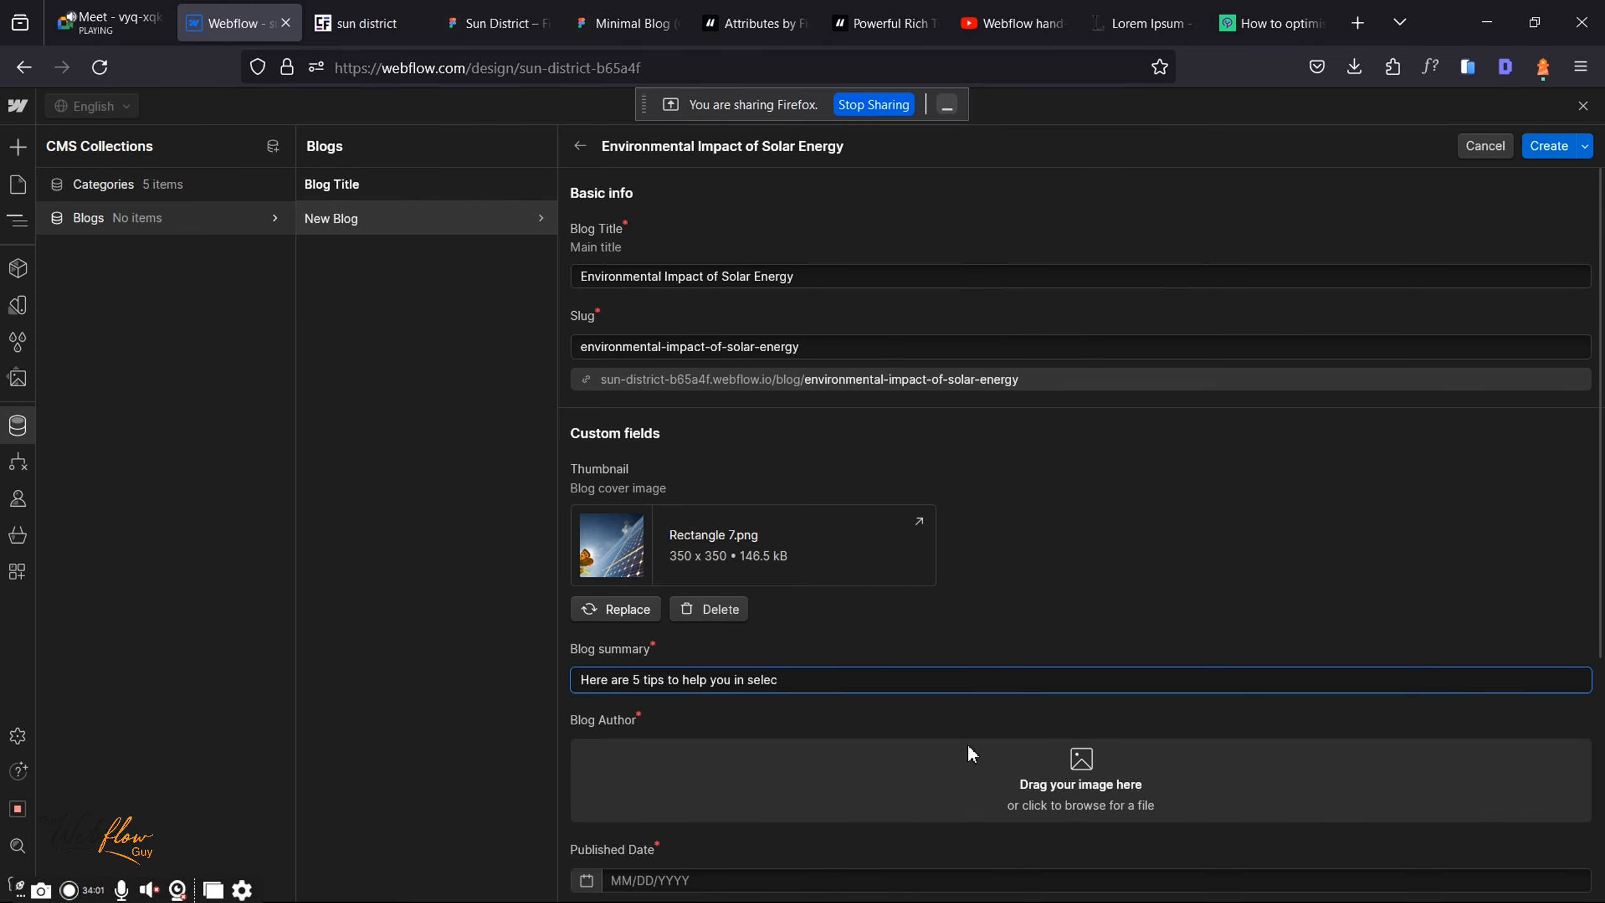
{"action": "scroll", "coordinate": [969, 743], "scroll_direction": "down", "scroll_amount": 3}
{"action": "scroll", "coordinate": [971, 746], "scroll_direction": "down", "scroll_amount": 1}
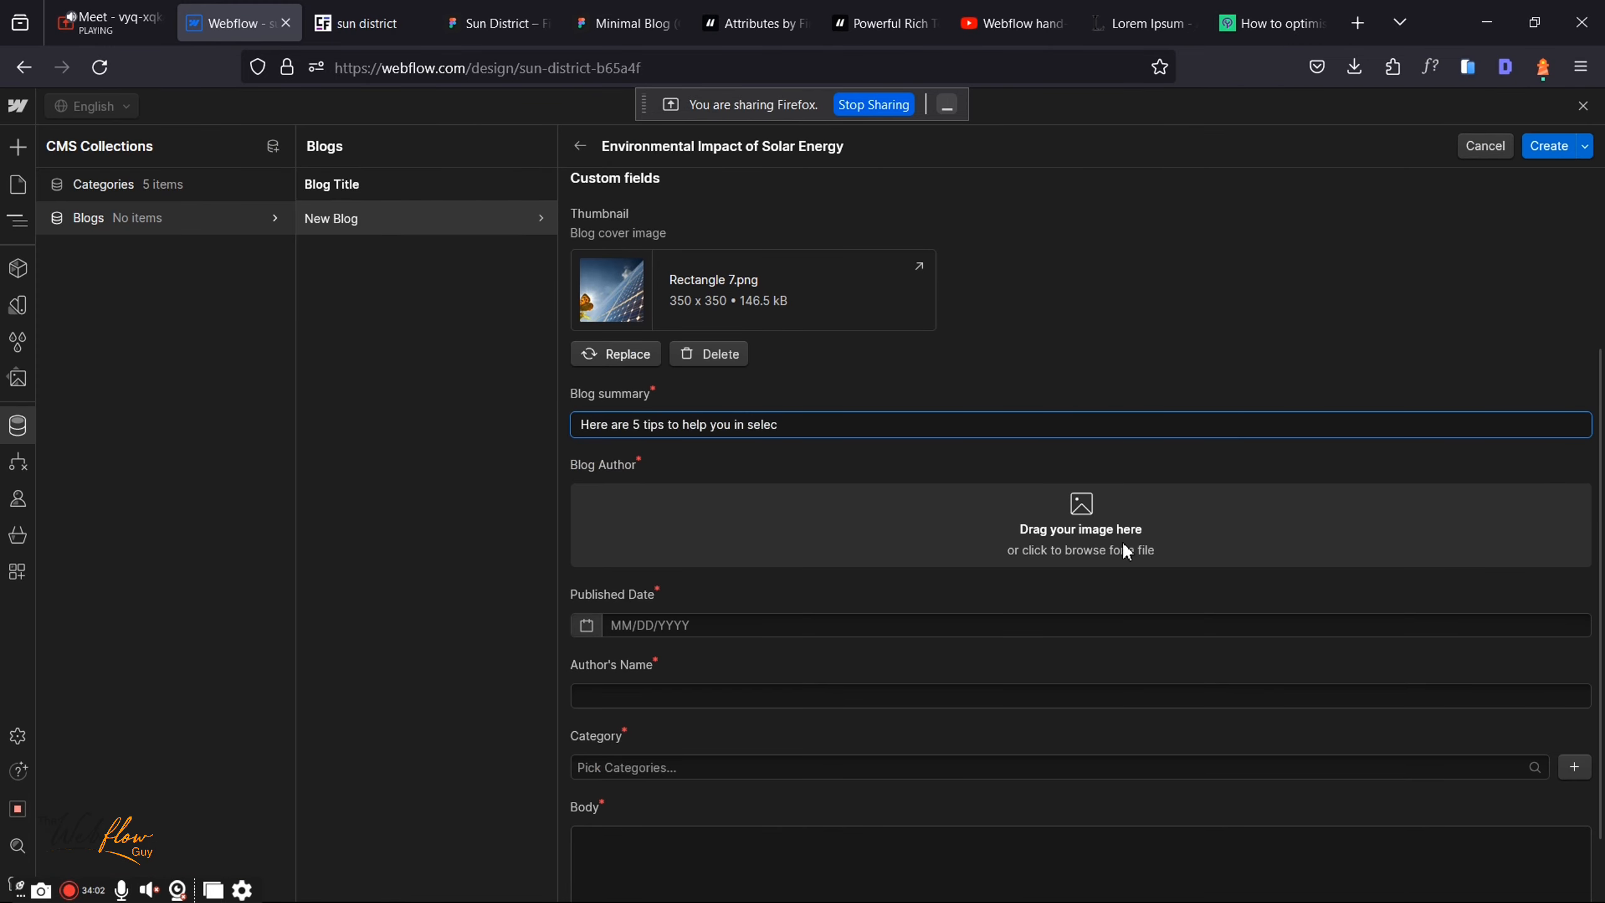
{"action": "left_click", "coordinate": [1082, 512]}
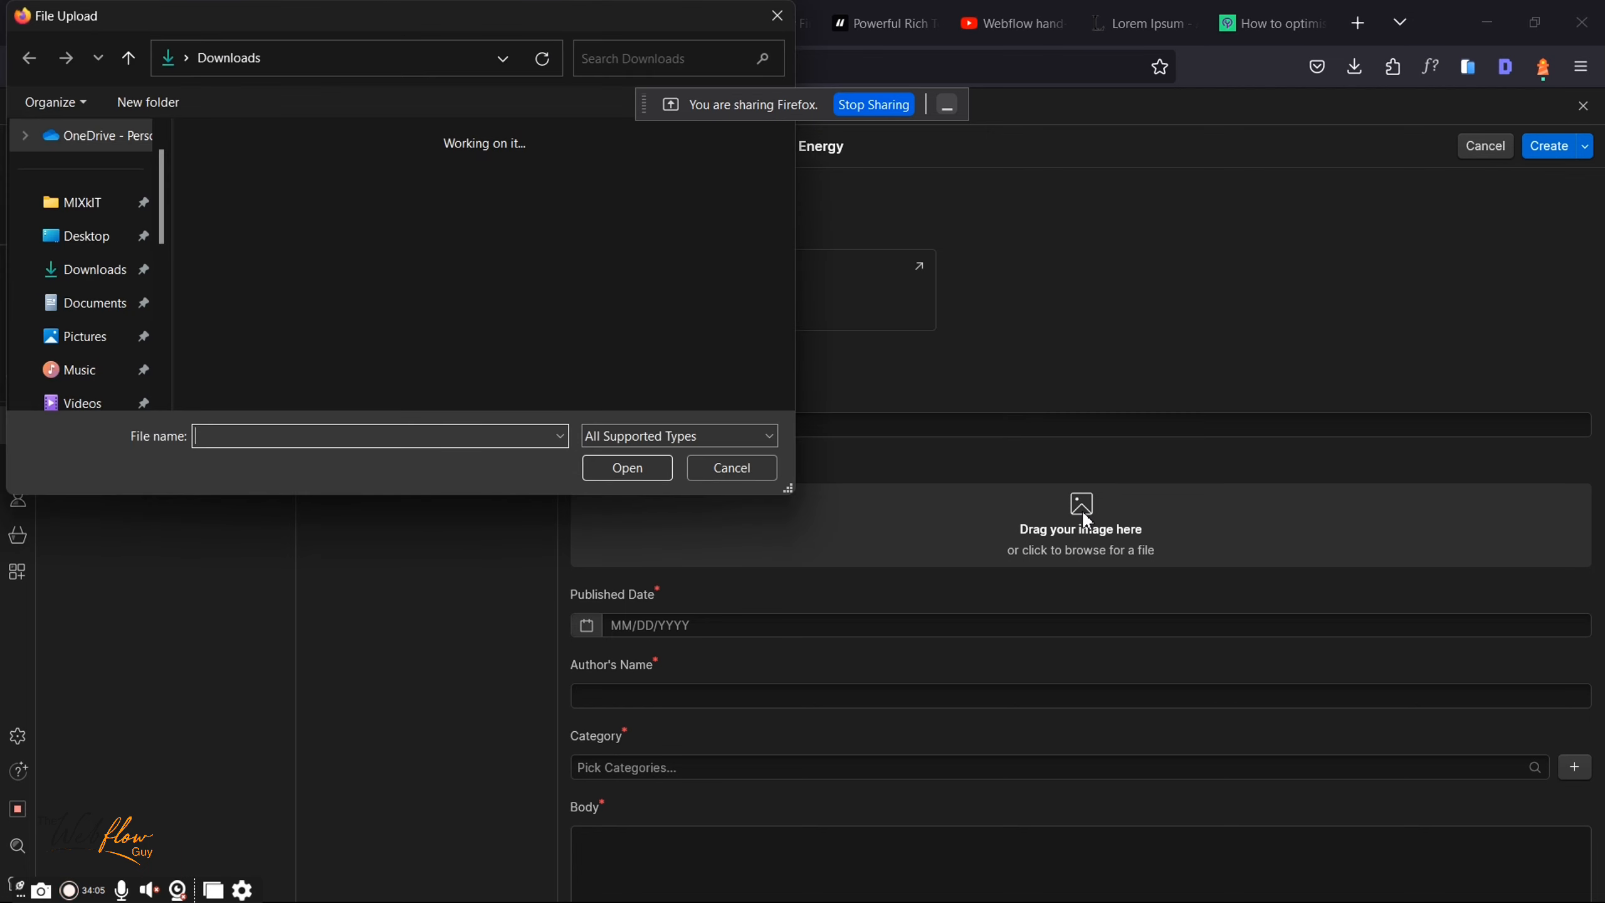
{"action": "key", "text": "Escape"}
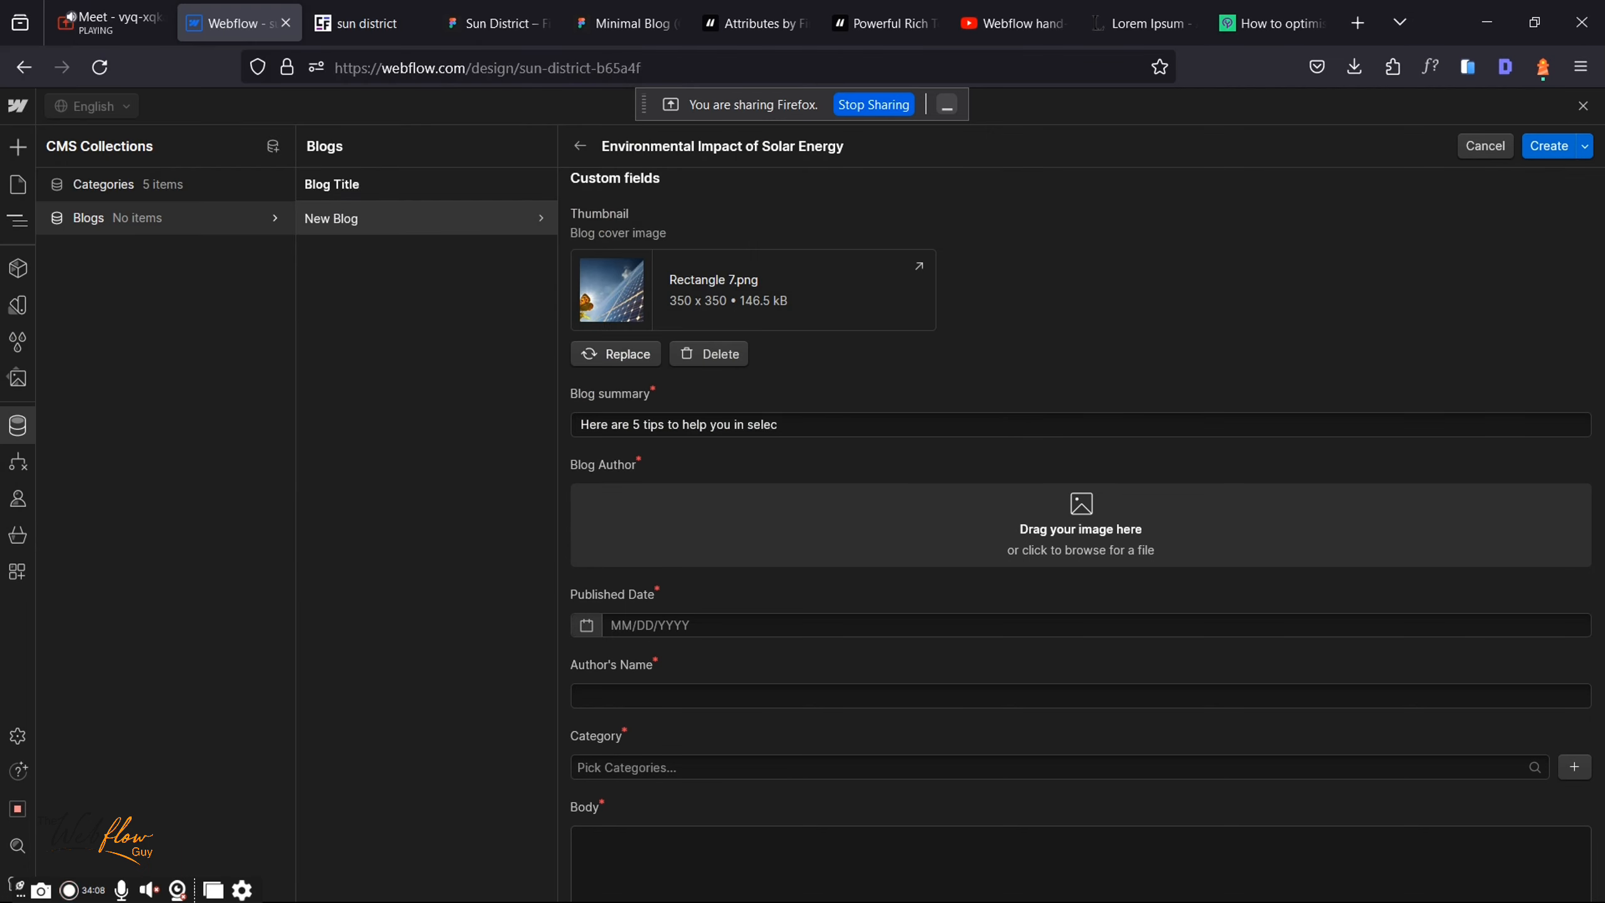
Step: Export the author's round avatar, Ellipse 1, from Figma as a 4x PNG
{"action": "left_click", "coordinate": [508, 20]}
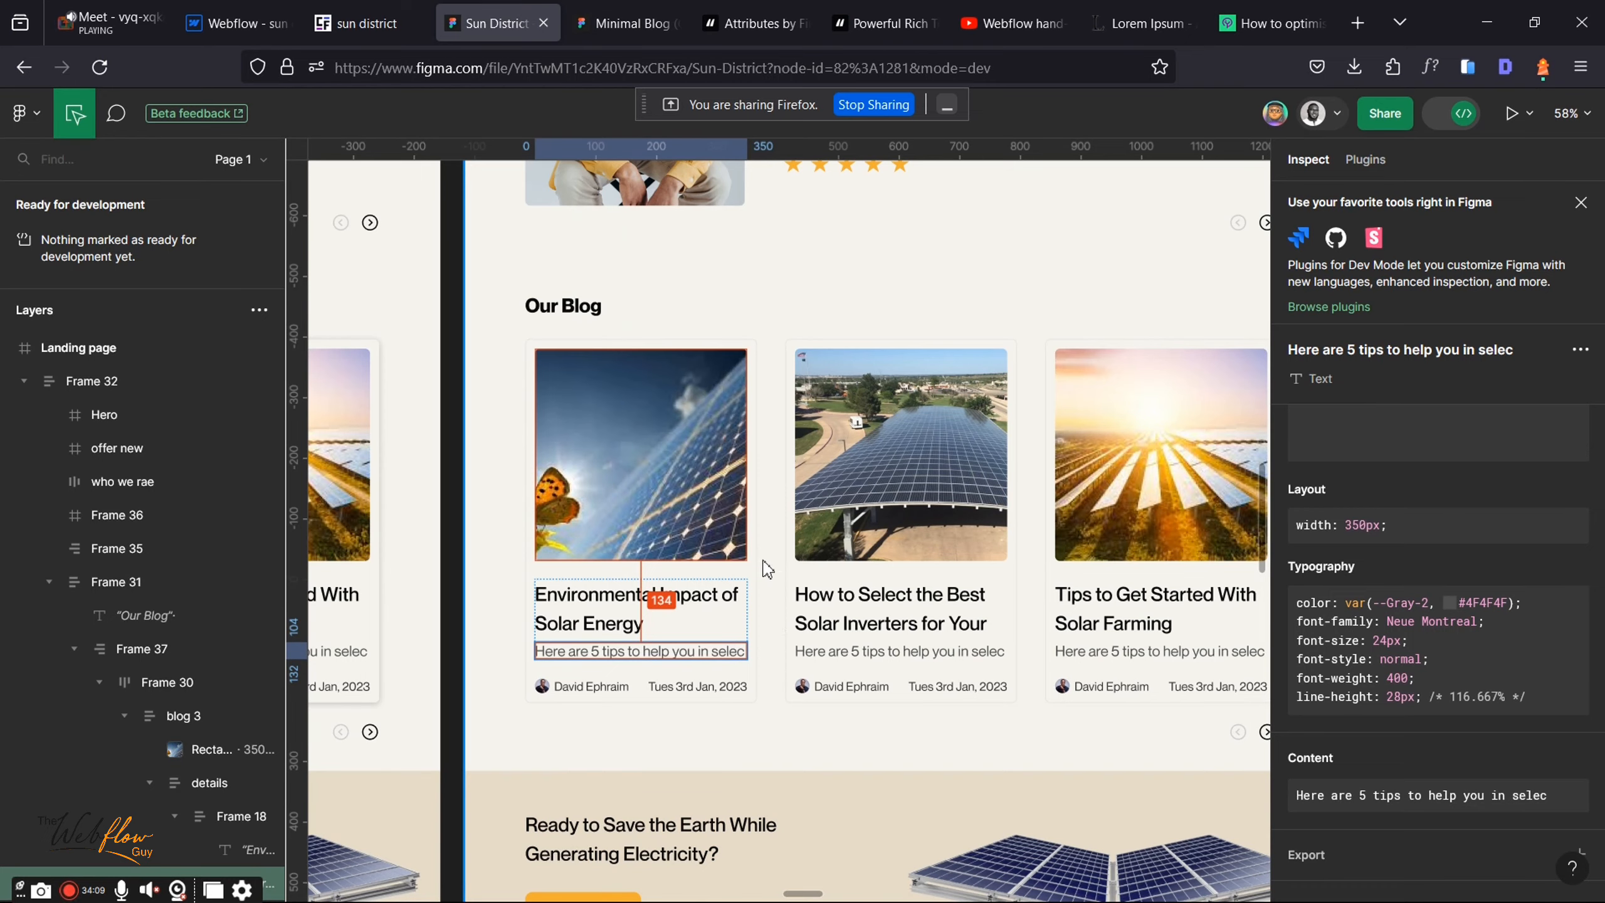
{"action": "left_click", "coordinate": [541, 685]}
{"action": "scroll", "coordinate": [1446, 811], "scroll_direction": "down", "scroll_amount": 2}
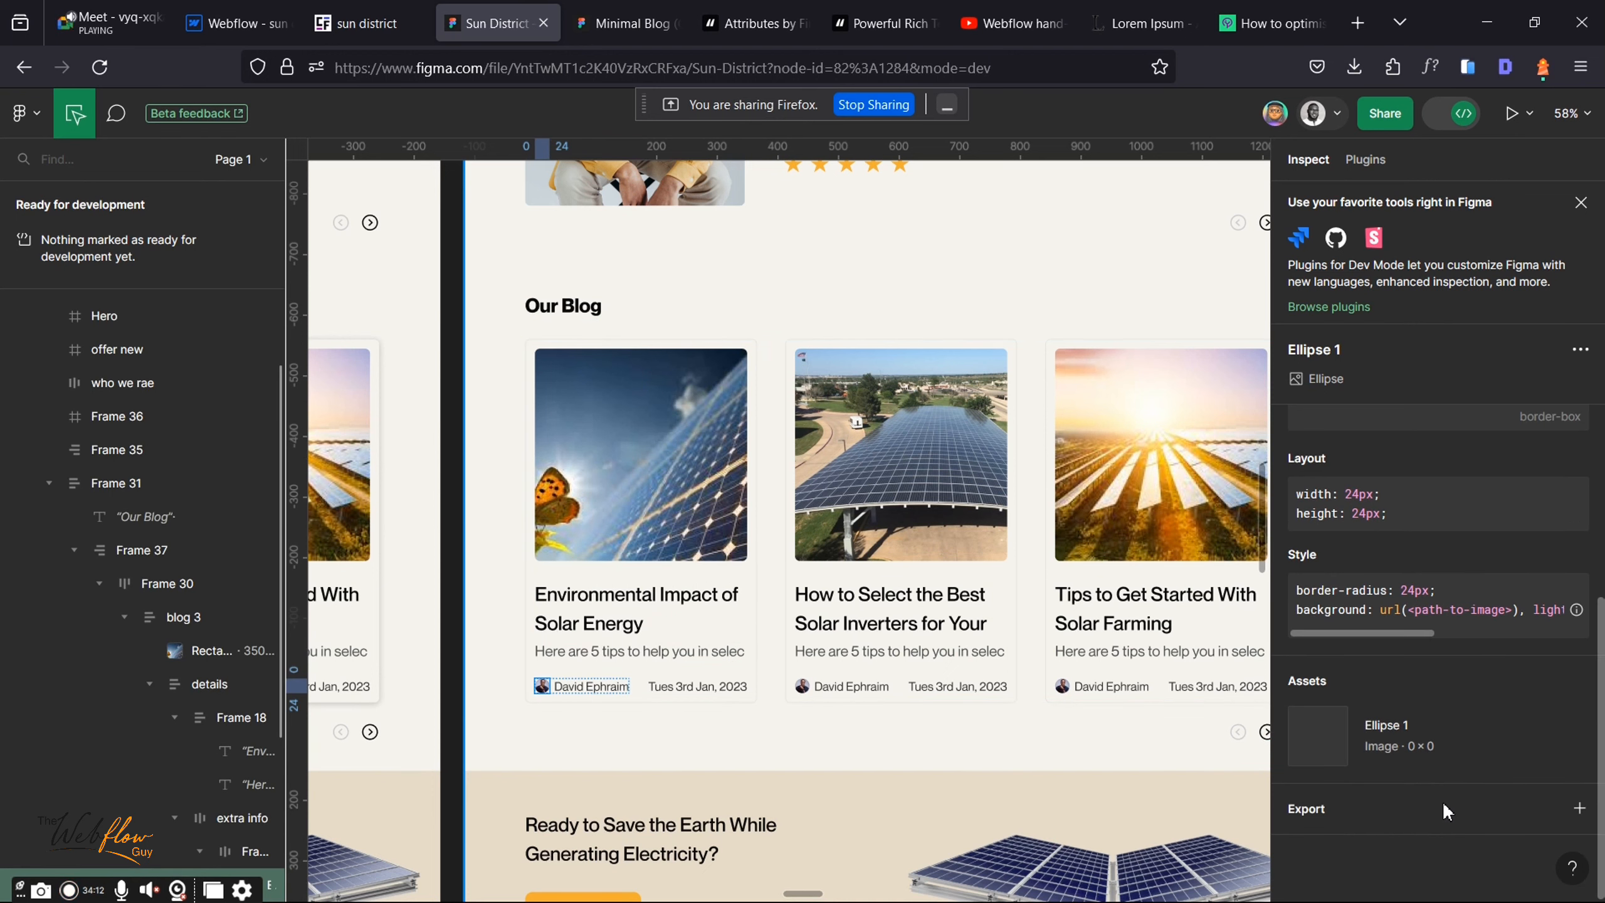
{"action": "left_click", "coordinate": [1580, 808]}
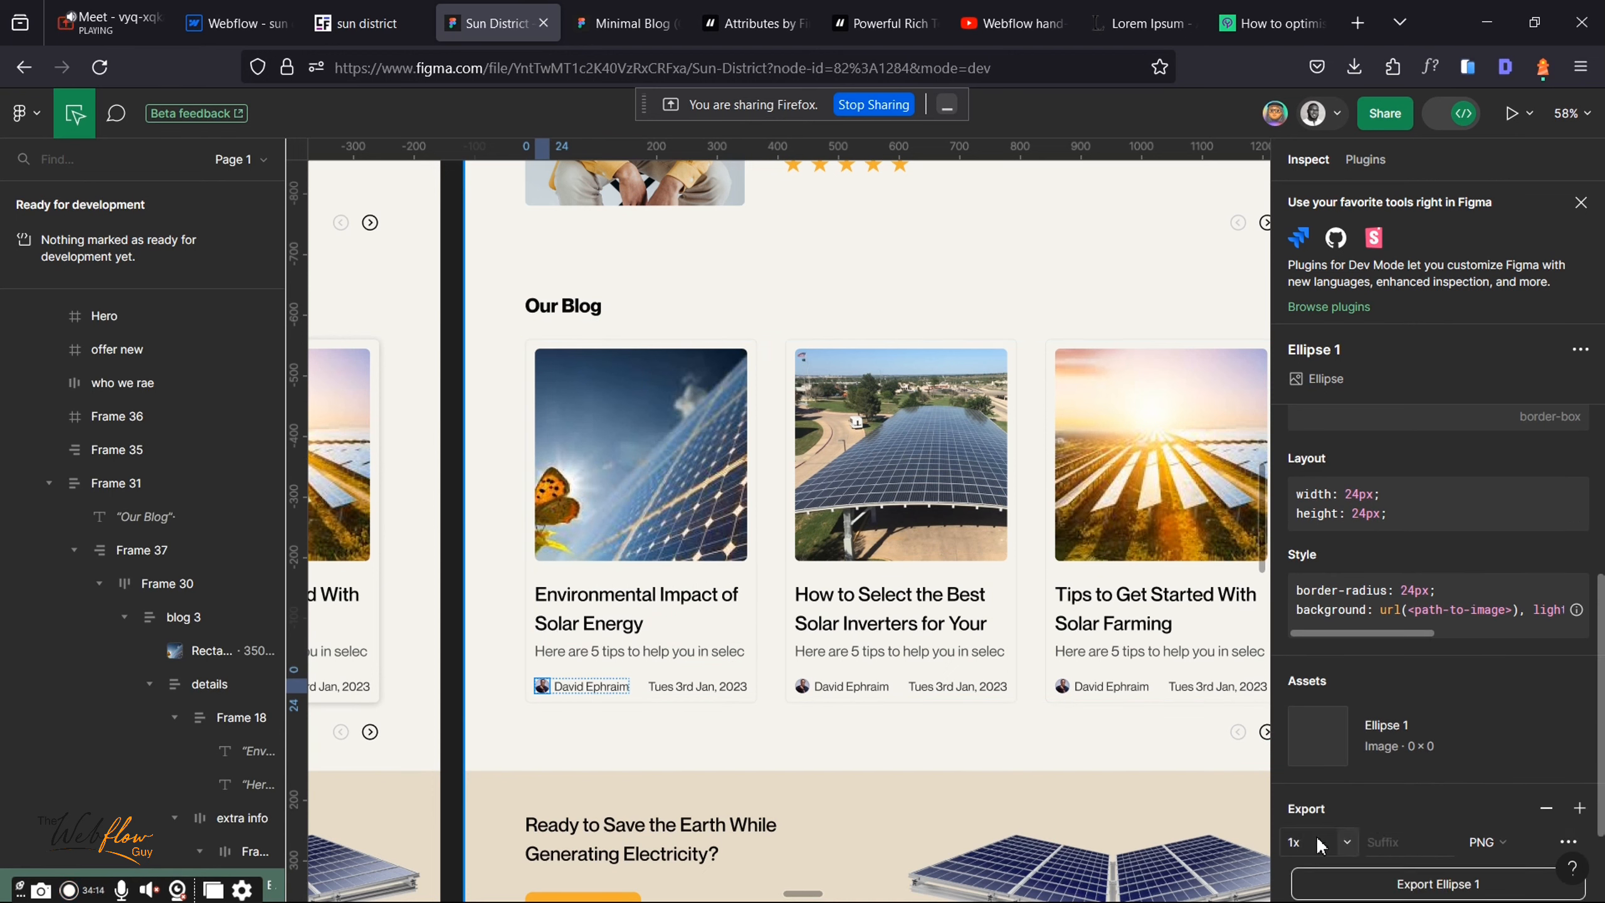
{"action": "left_click", "coordinate": [1346, 840]}
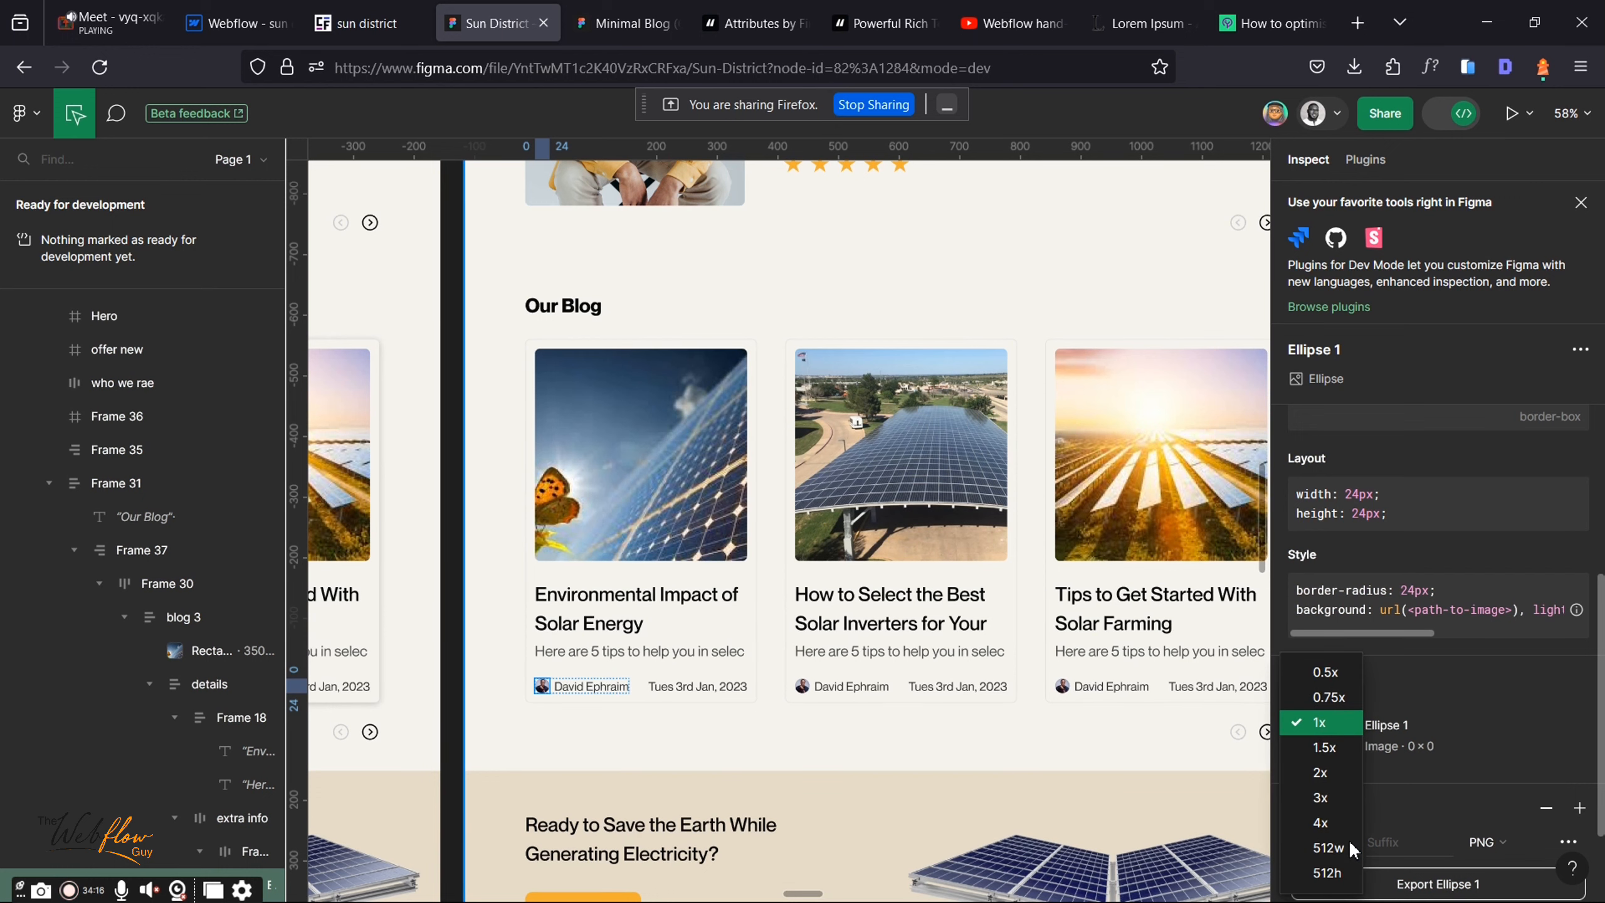
{"action": "left_click", "coordinate": [1319, 823]}
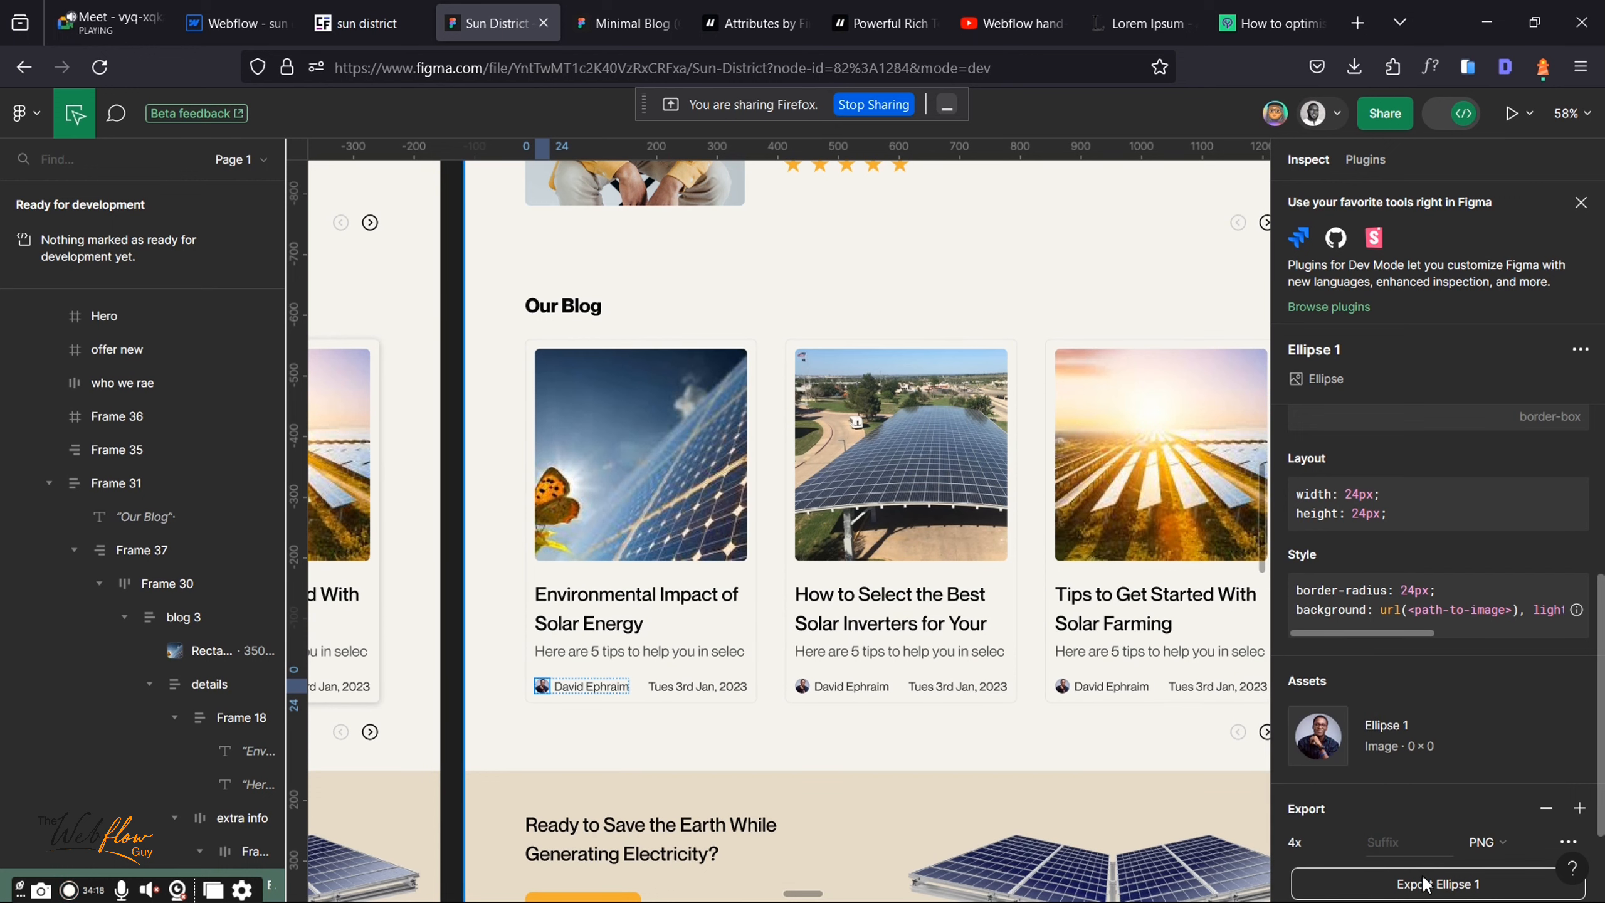
{"action": "left_click", "coordinate": [1423, 884]}
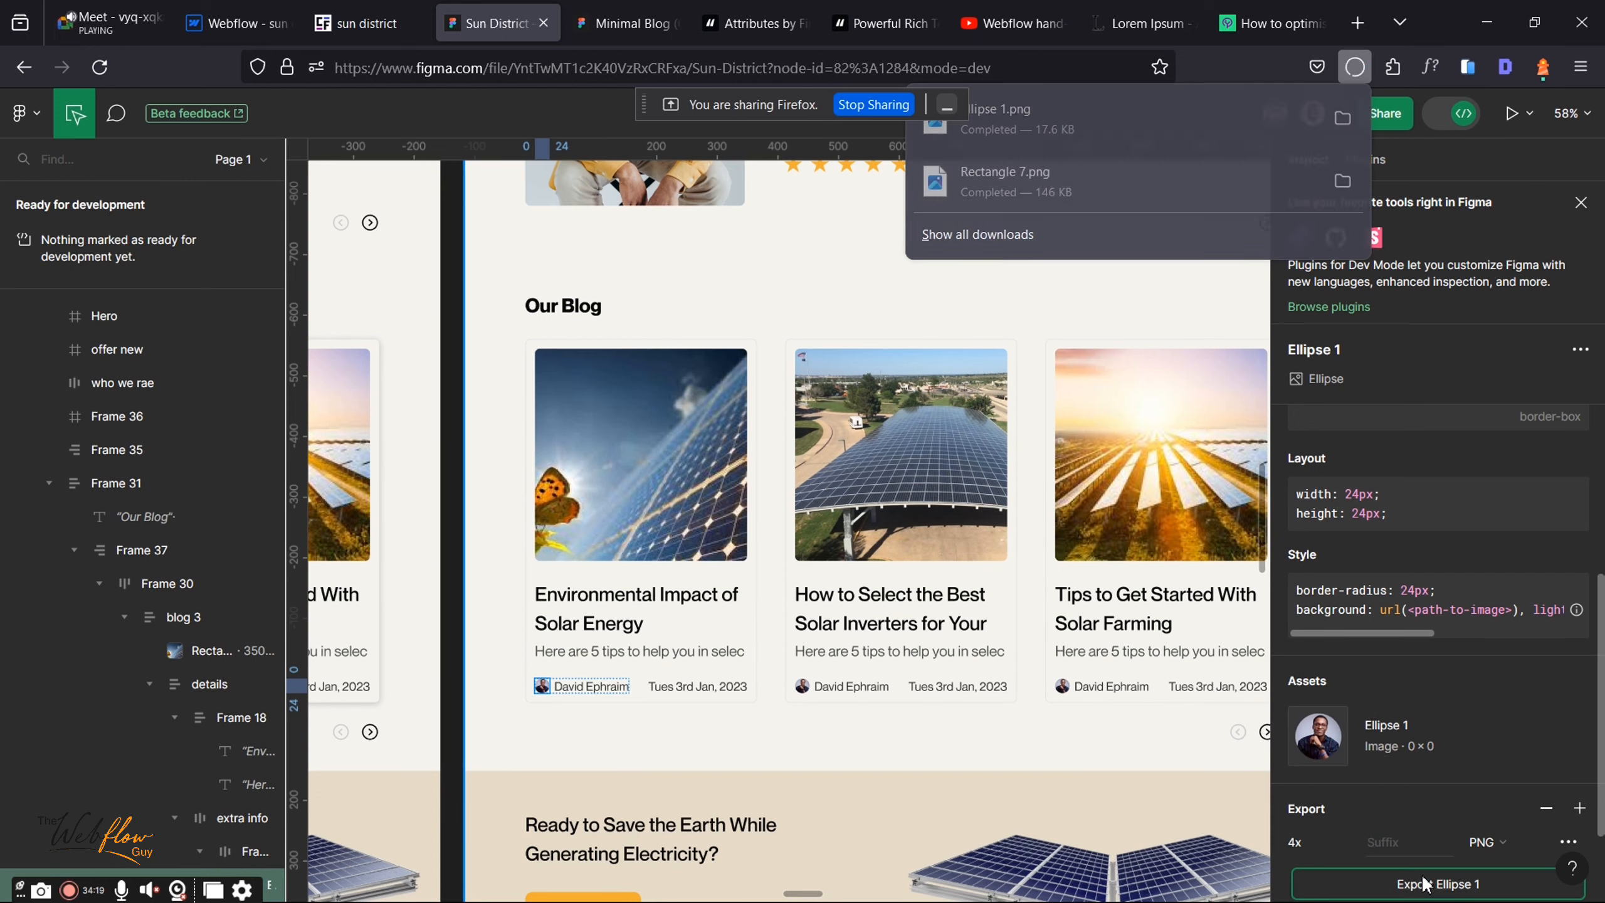
{"action": "left_click", "coordinate": [247, 15]}
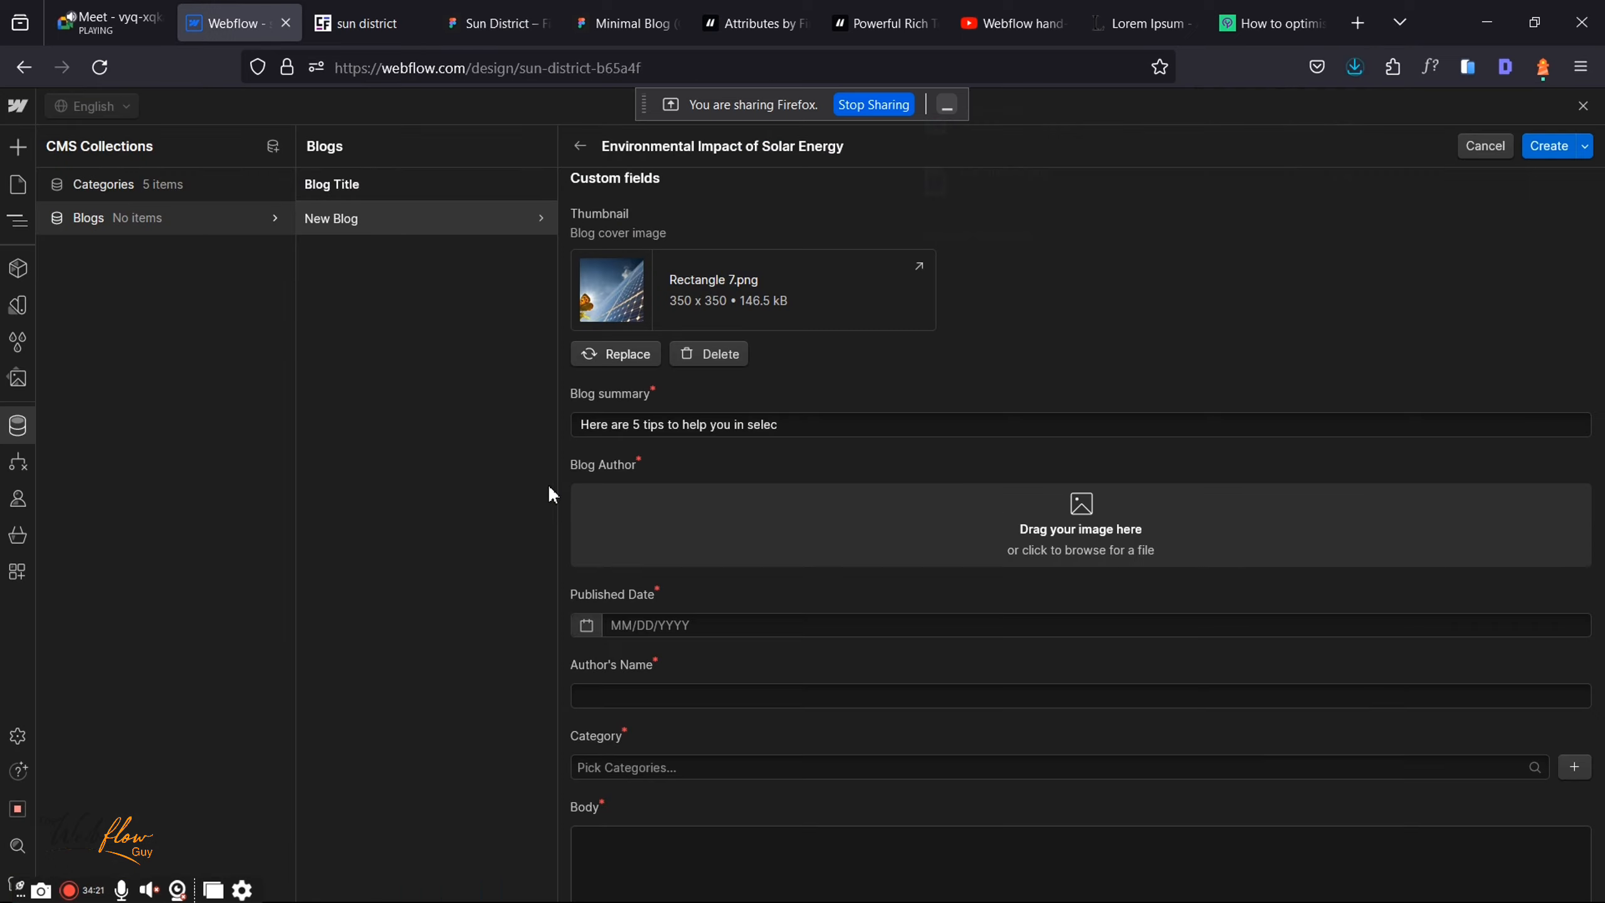
Step: Upload Ellipse 1.png from Downloads as the Blog Author image
{"action": "left_click", "coordinate": [874, 526]}
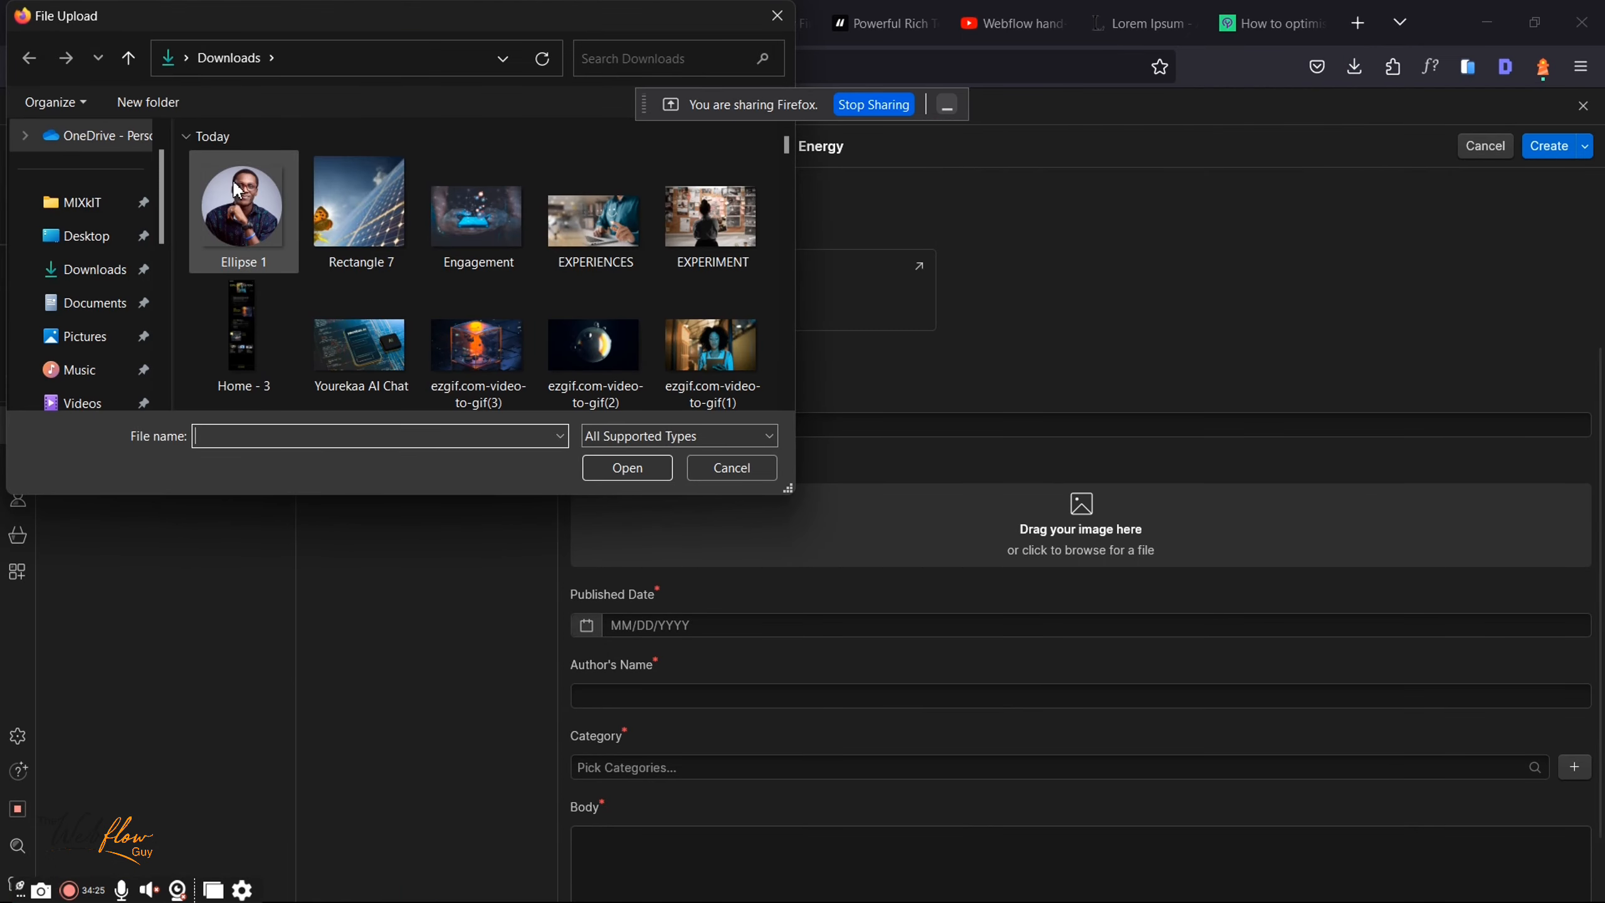
{"action": "left_click", "coordinate": [239, 199]}
{"action": "double_click", "coordinate": [239, 199]}
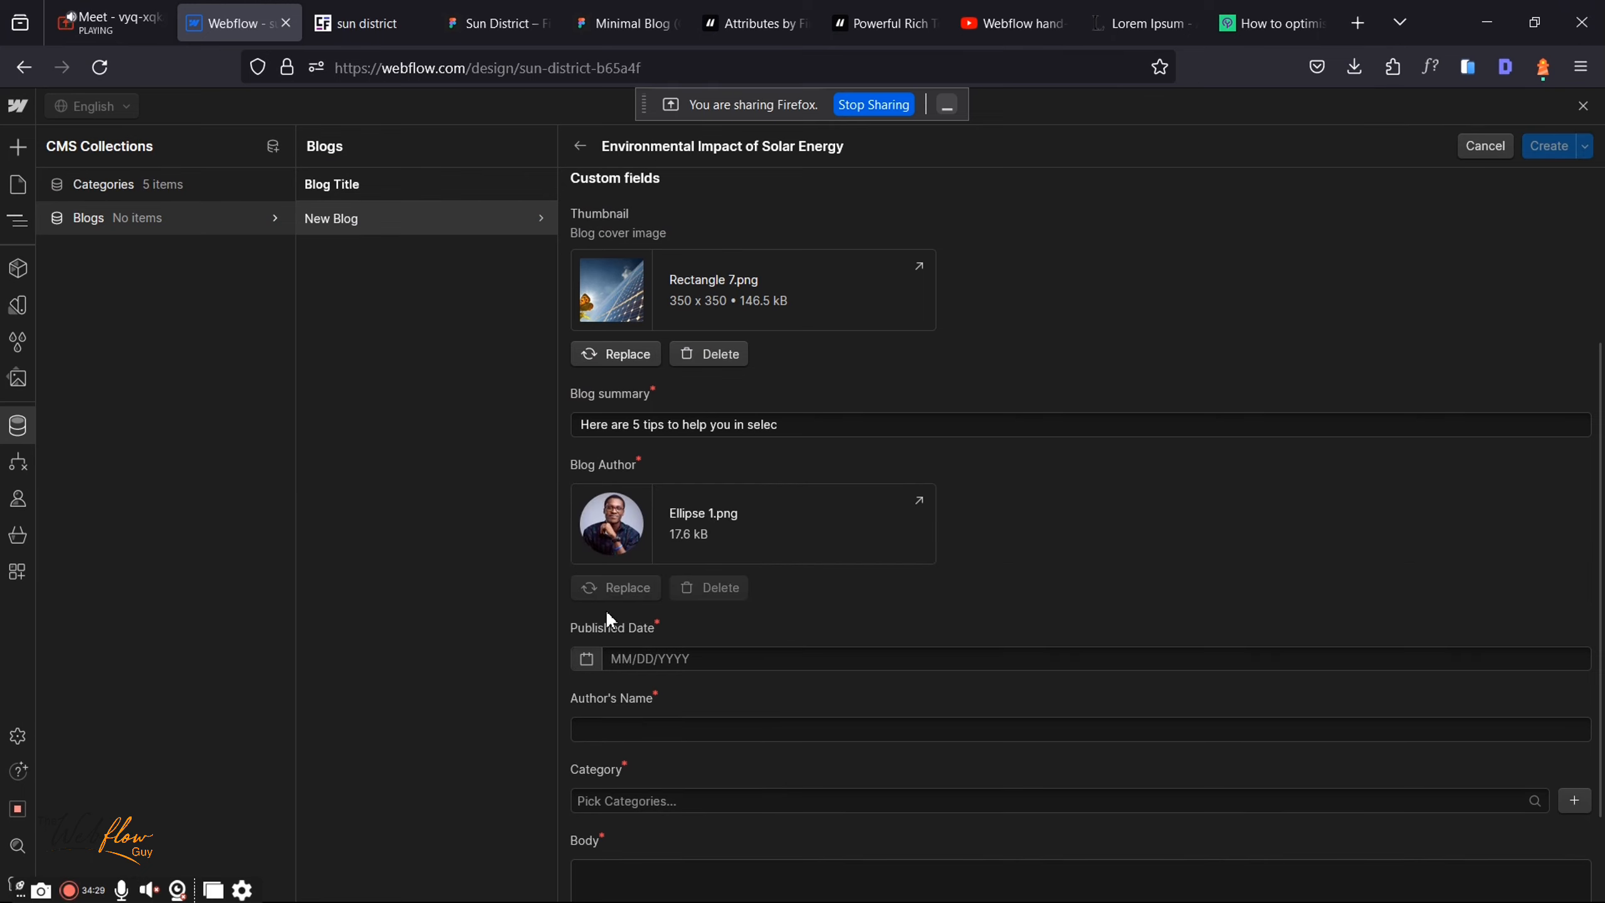
Step: Set the Published Date to January 4, 2023 using the calendar picker
{"action": "left_click", "coordinate": [587, 659]}
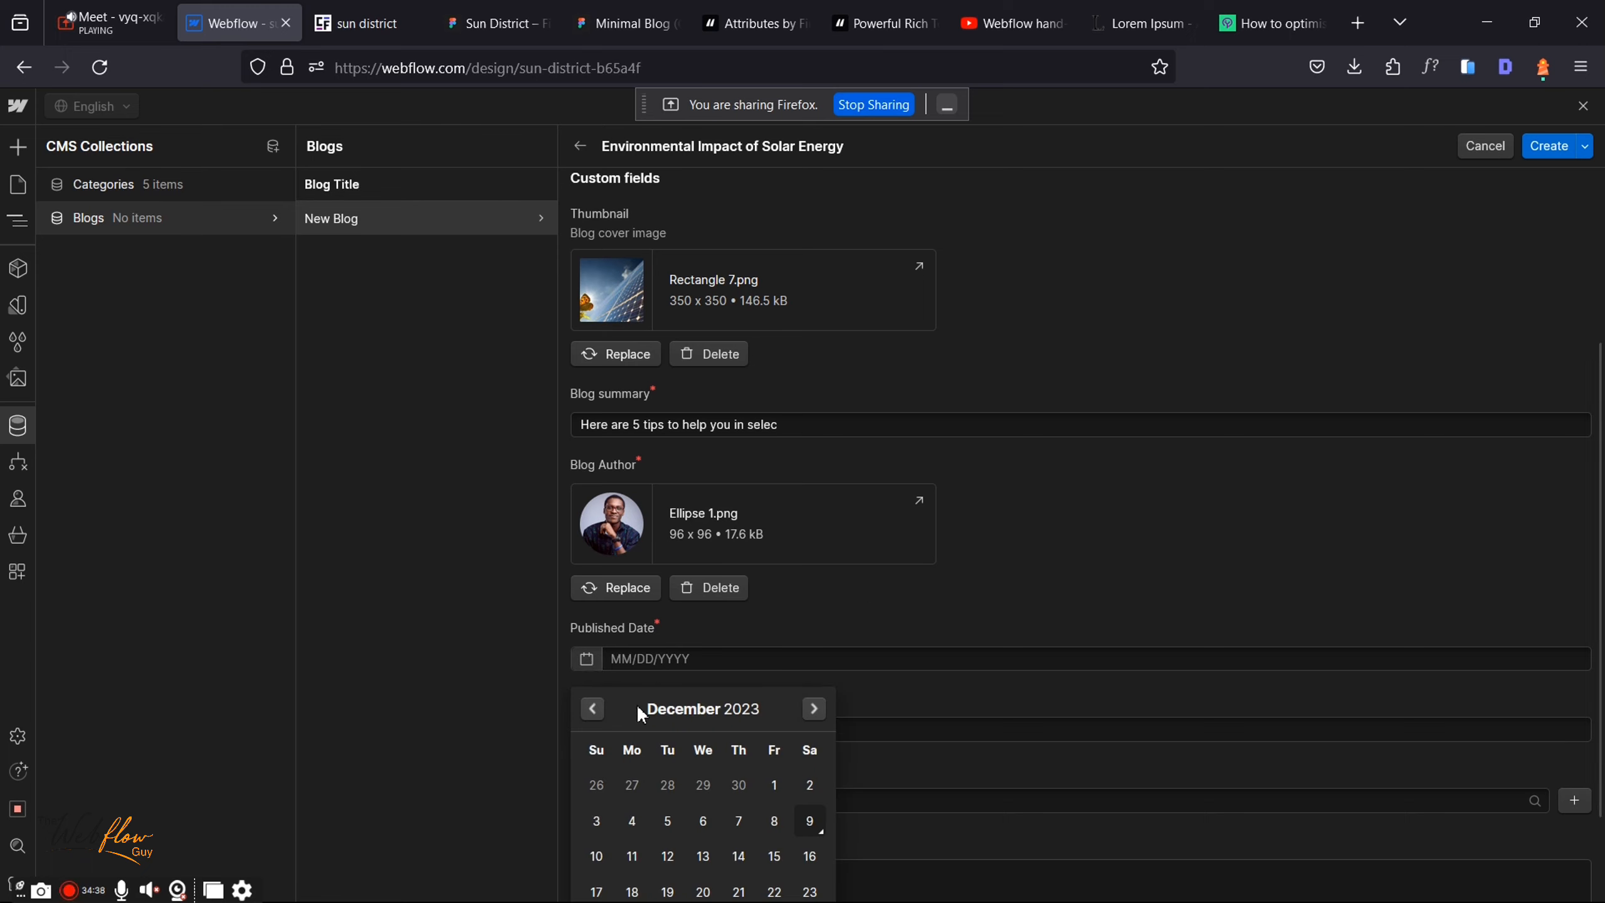
{"action": "left_click", "coordinate": [598, 706]}
{"action": "double_click", "coordinate": [598, 706]}
{"action": "left_click", "coordinate": [598, 706]}
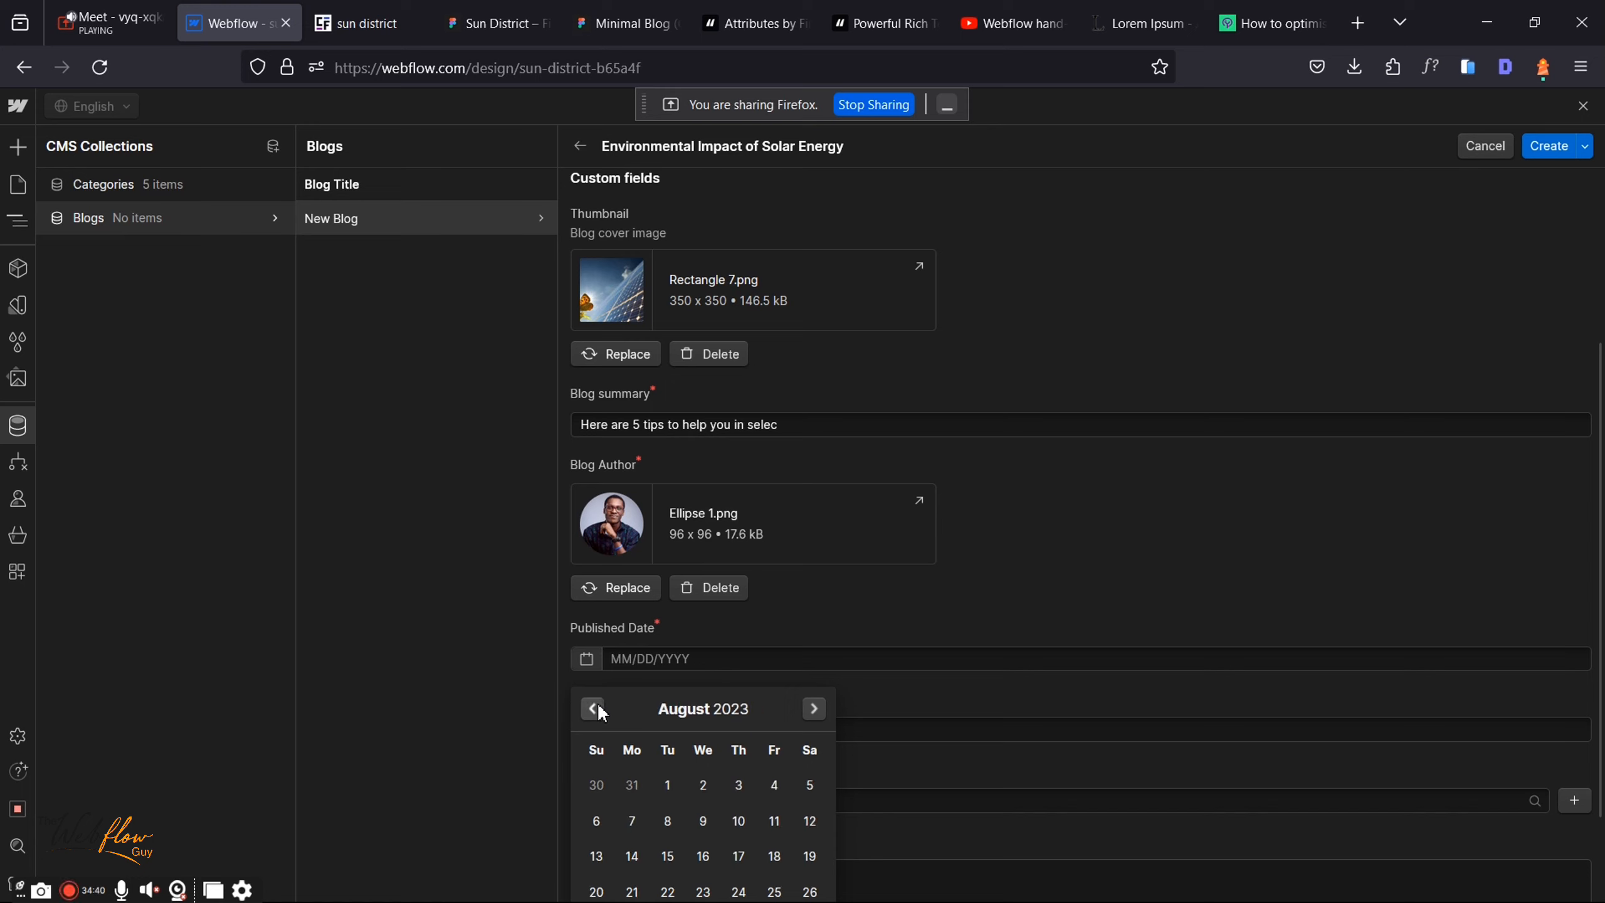
{"action": "double_click", "coordinate": [598, 706]}
{"action": "double_click", "coordinate": [598, 706]}
{"action": "double_click", "coordinate": [598, 705]}
{"action": "left_click", "coordinate": [597, 706]}
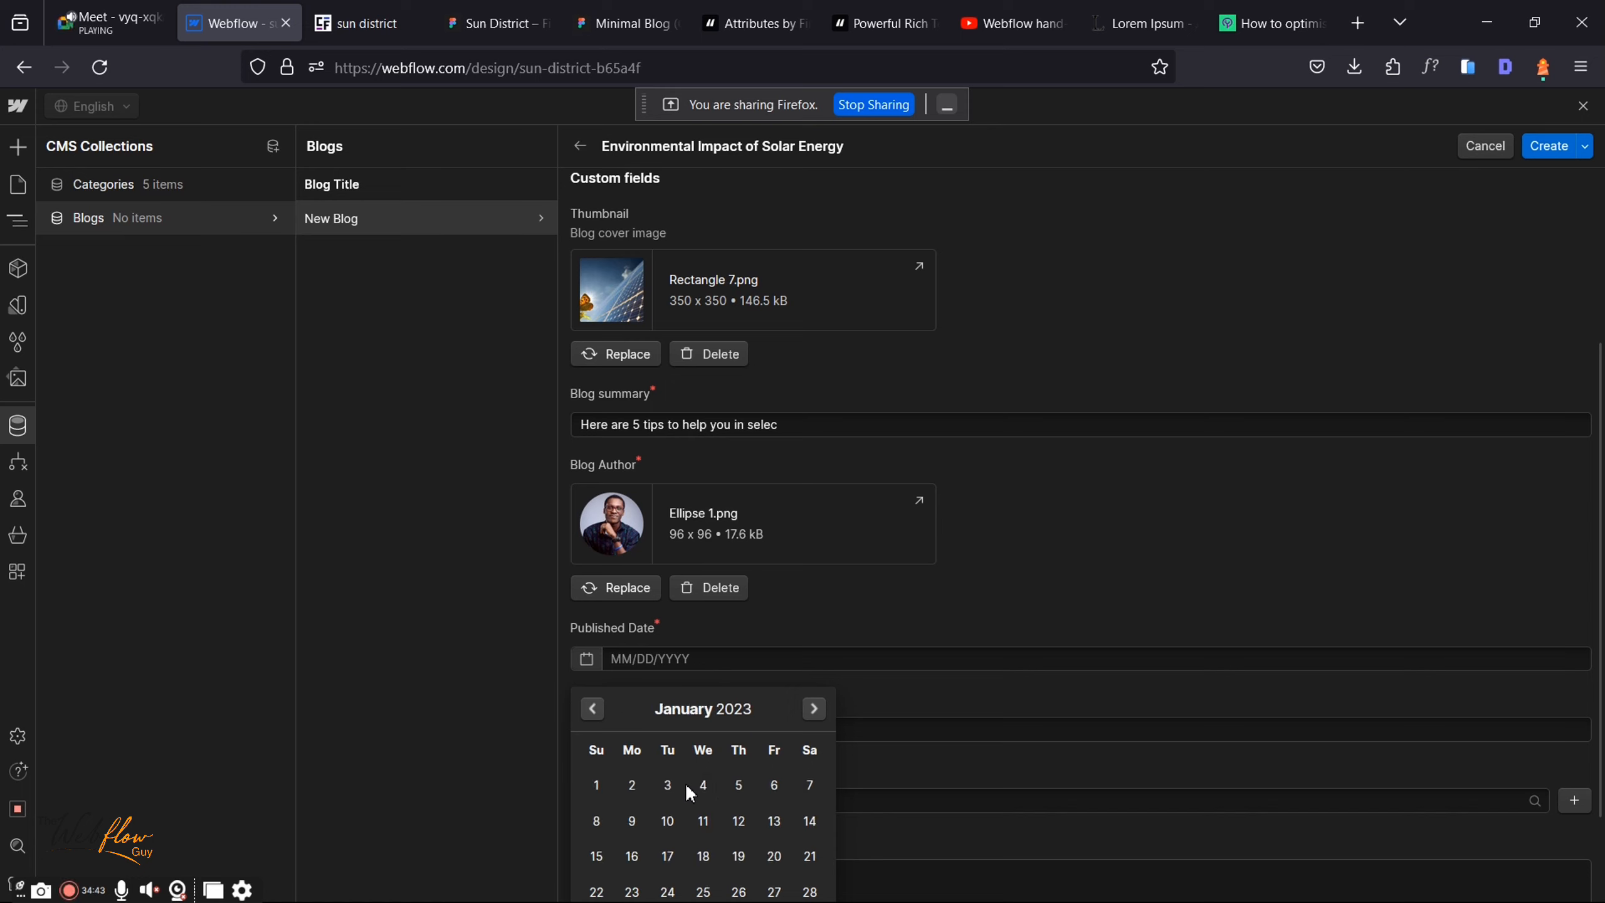
{"action": "left_click", "coordinate": [702, 784]}
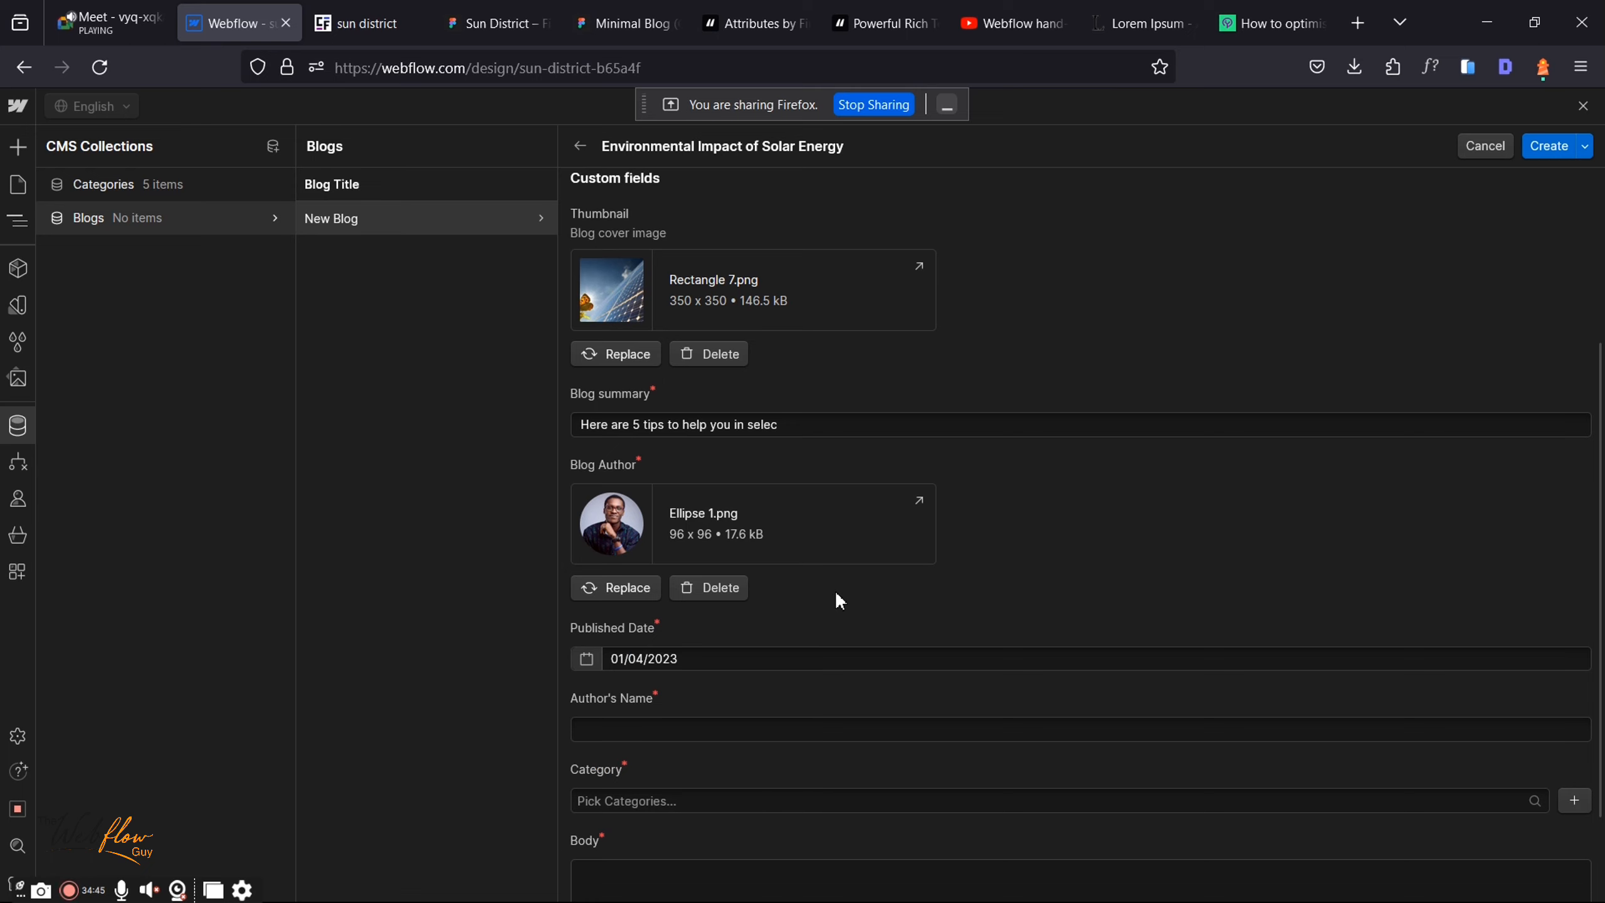
{"action": "scroll", "coordinate": [835, 590], "scroll_direction": "down", "scroll_amount": 2}
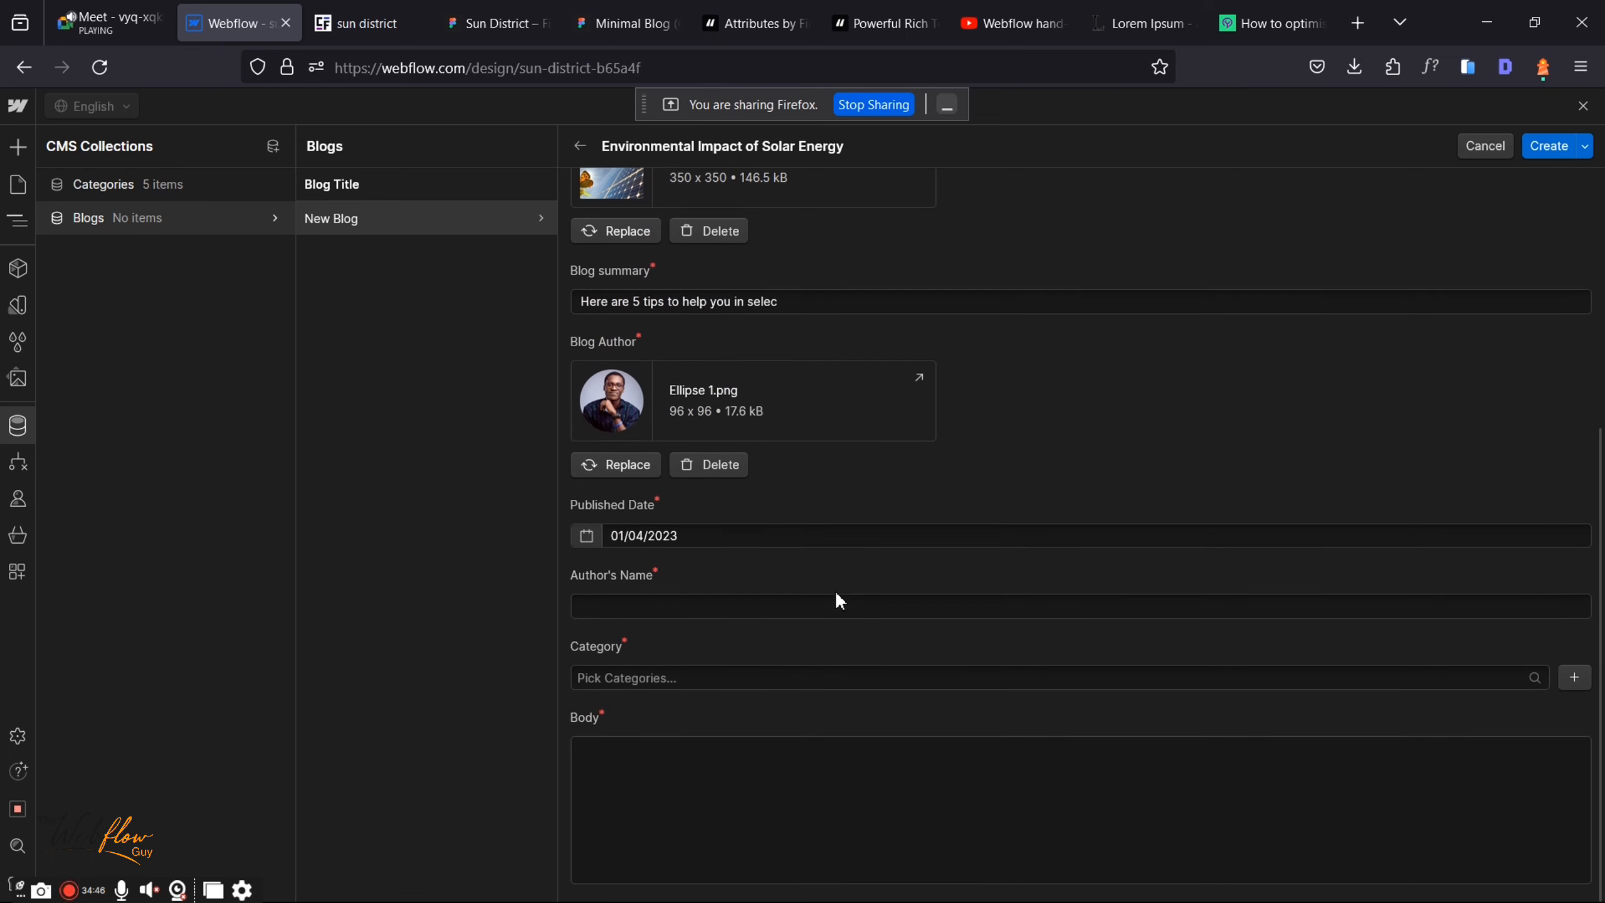
Step: Copy the author's name from the design into the Author's Name field
{"action": "left_click", "coordinate": [496, 23]}
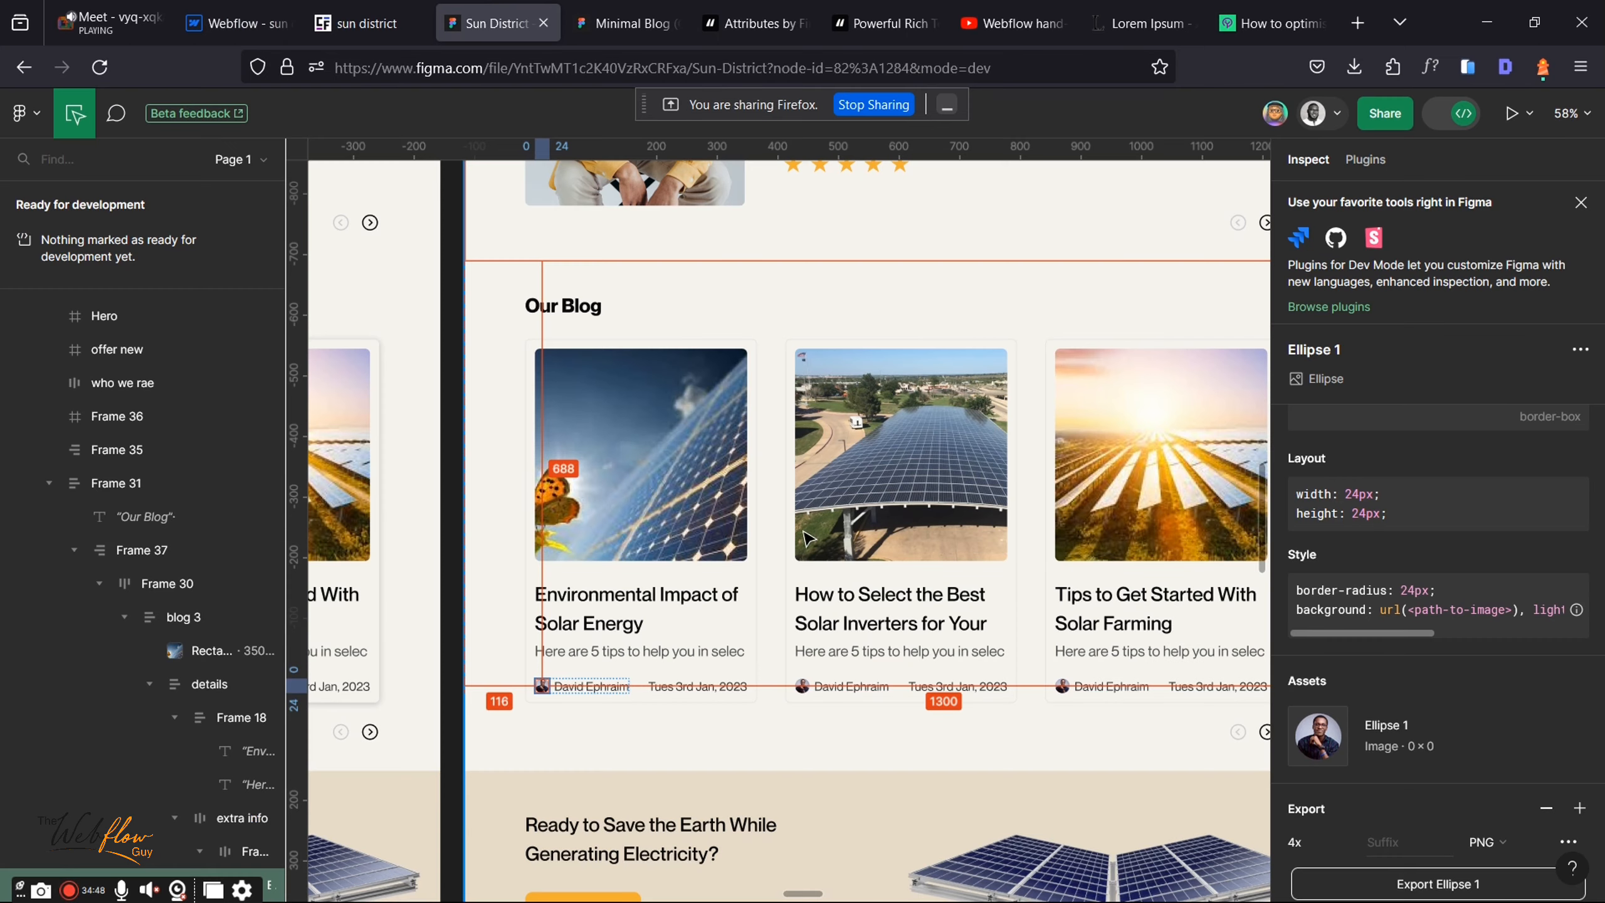
{"action": "left_click", "coordinate": [594, 686]}
{"action": "right_click", "coordinate": [605, 686]}
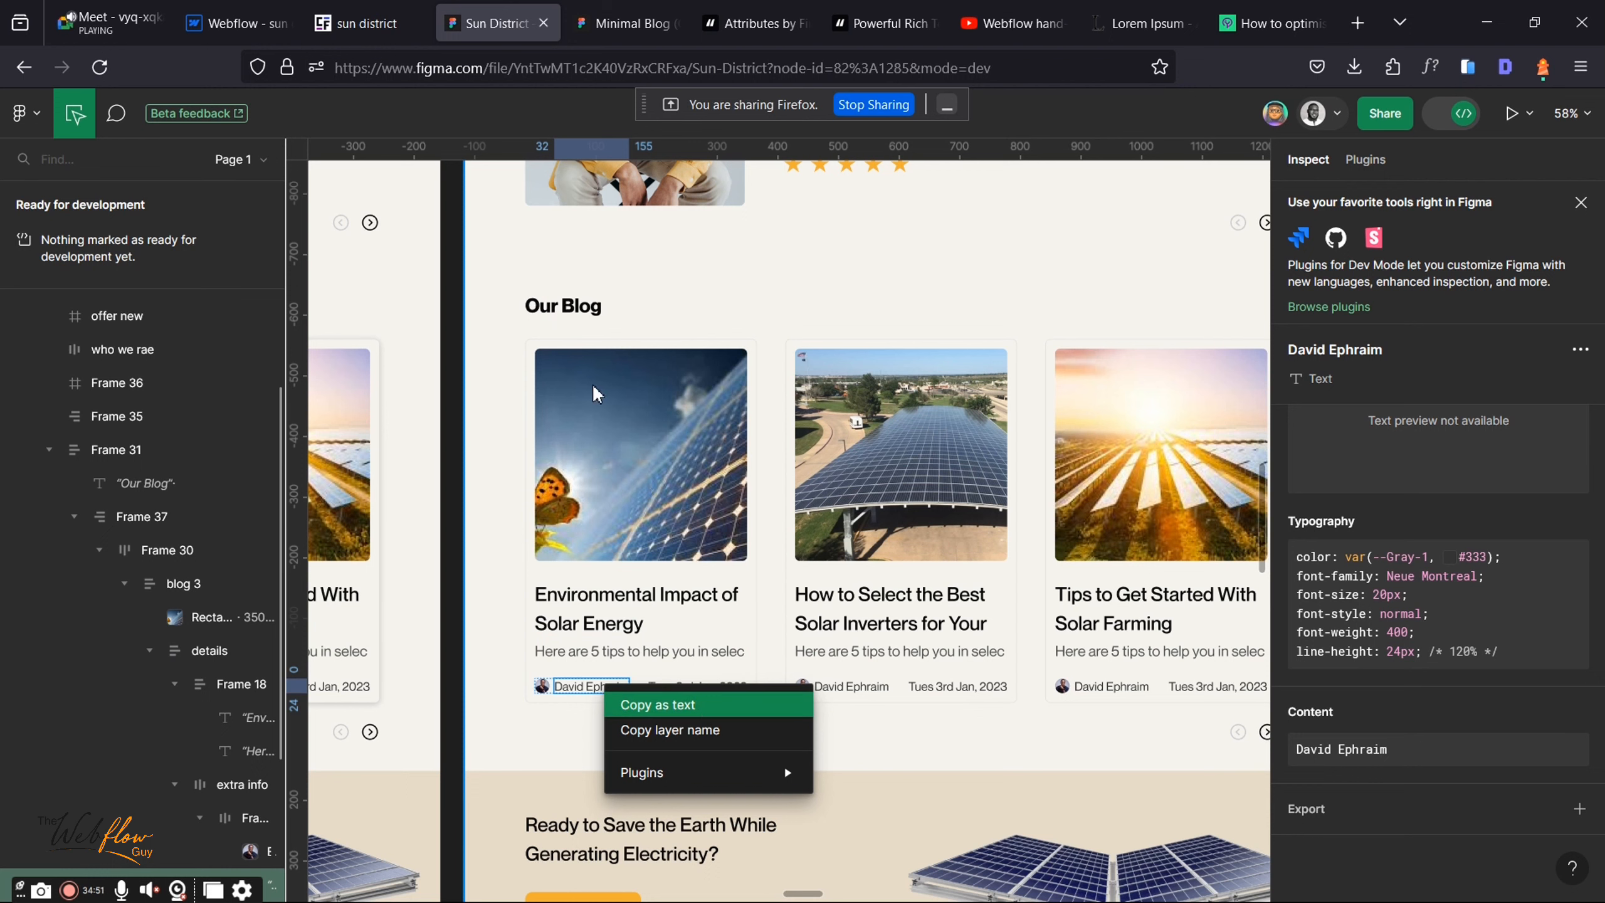
{"action": "left_click", "coordinate": [678, 703]}
{"action": "left_click", "coordinate": [234, 22]}
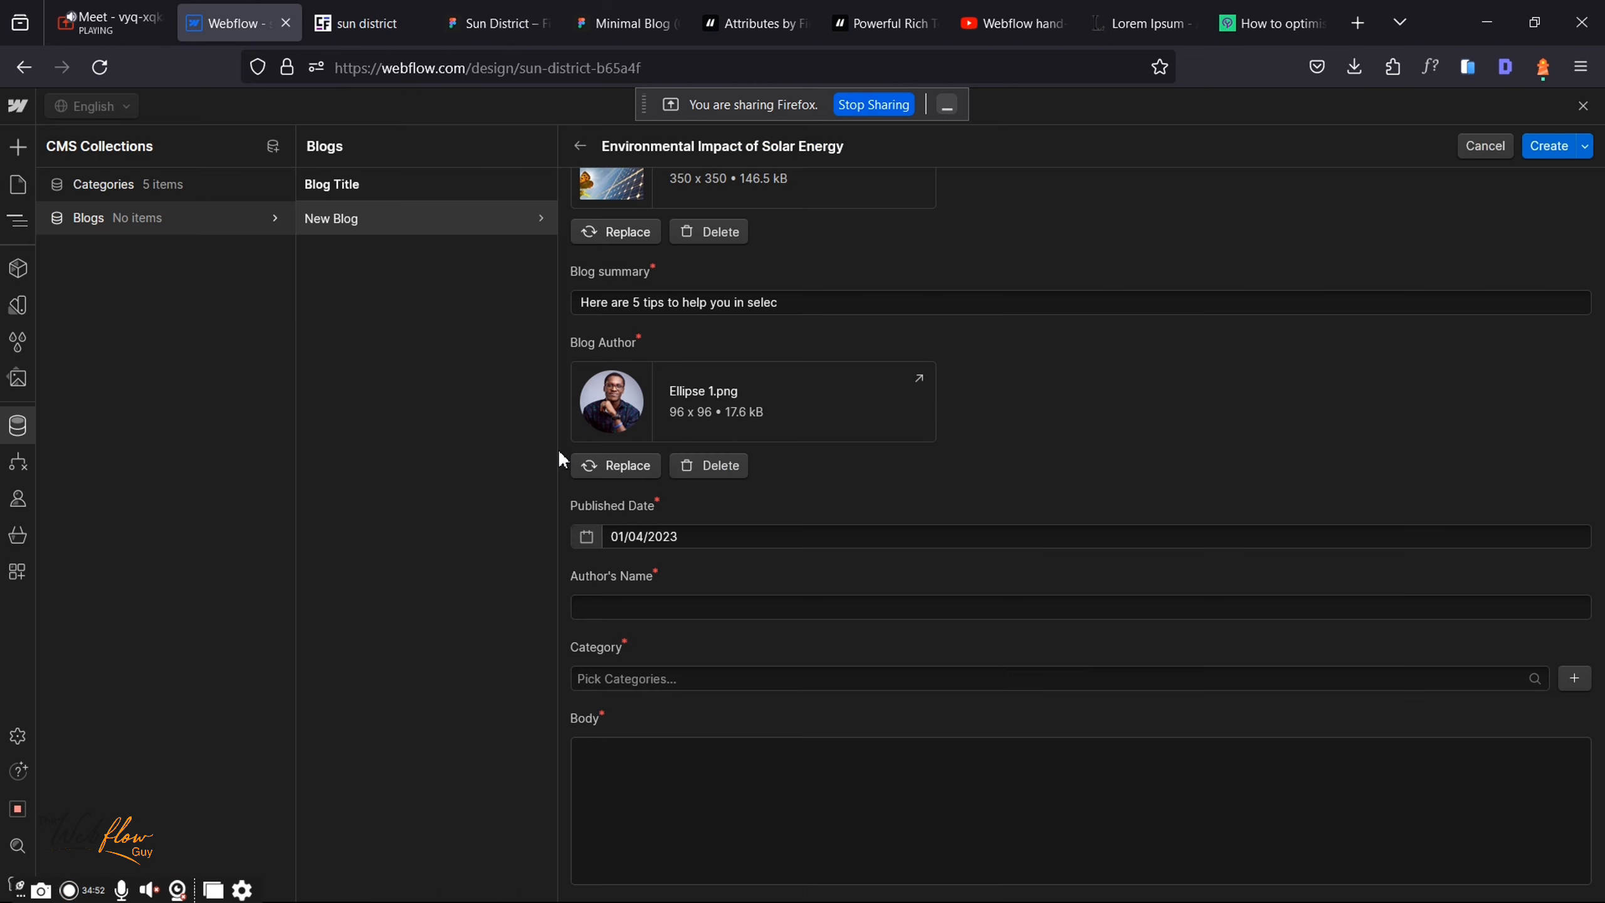
{"action": "left_click", "coordinate": [633, 611]}
{"action": "key", "text": "ctrl+v"}
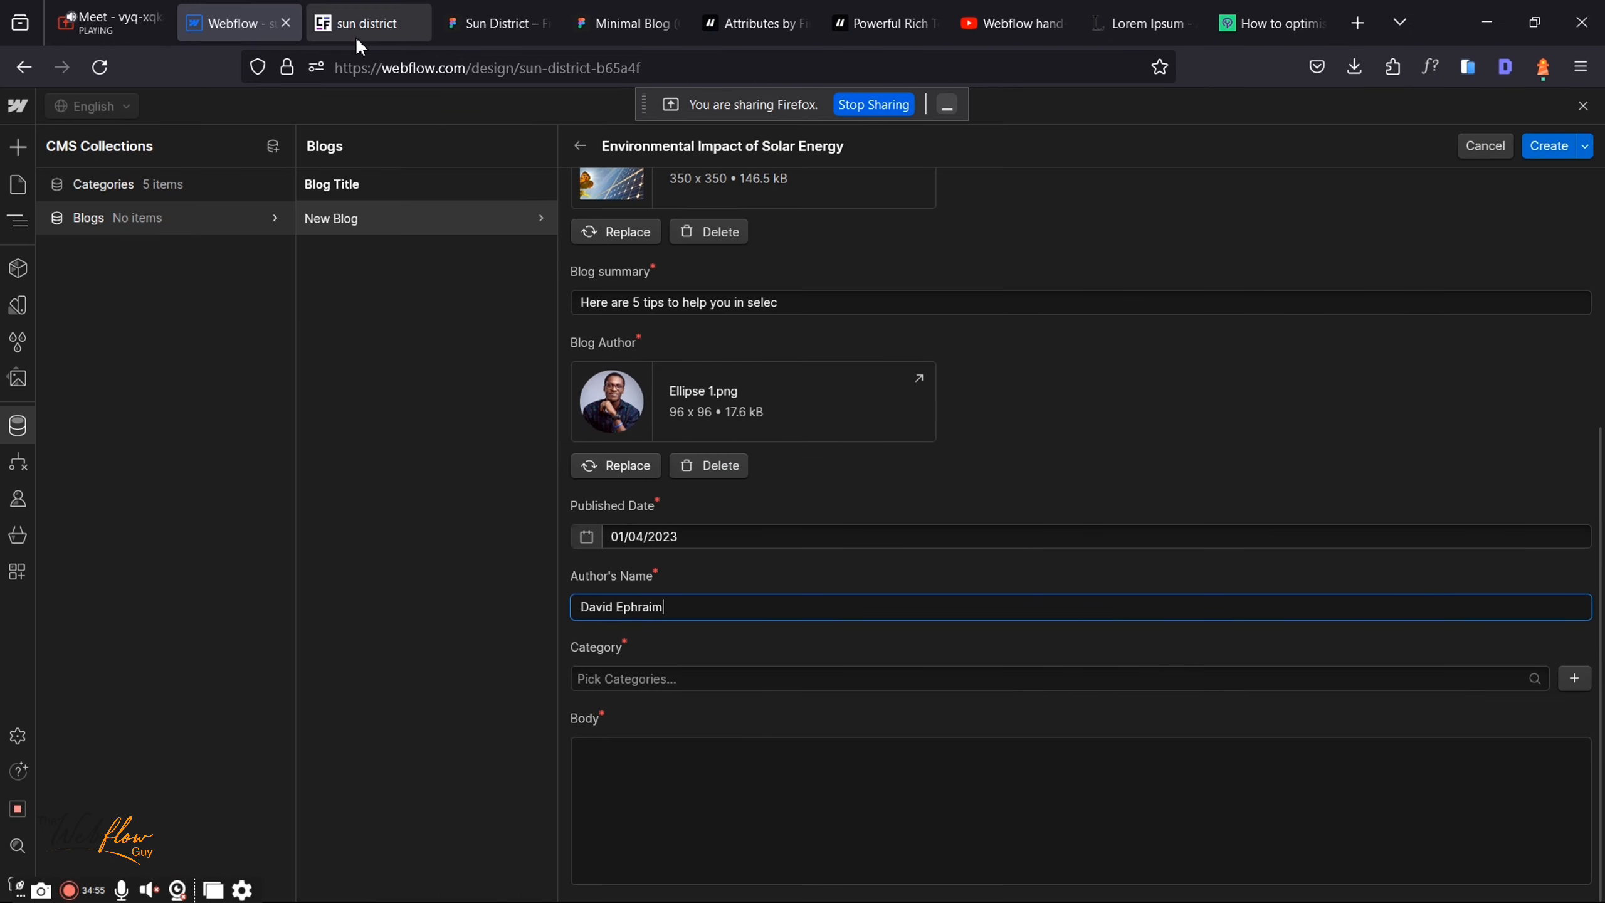
Step: Tag the post with the Finance, Process and Technology categories
{"action": "left_click", "coordinate": [755, 686]}
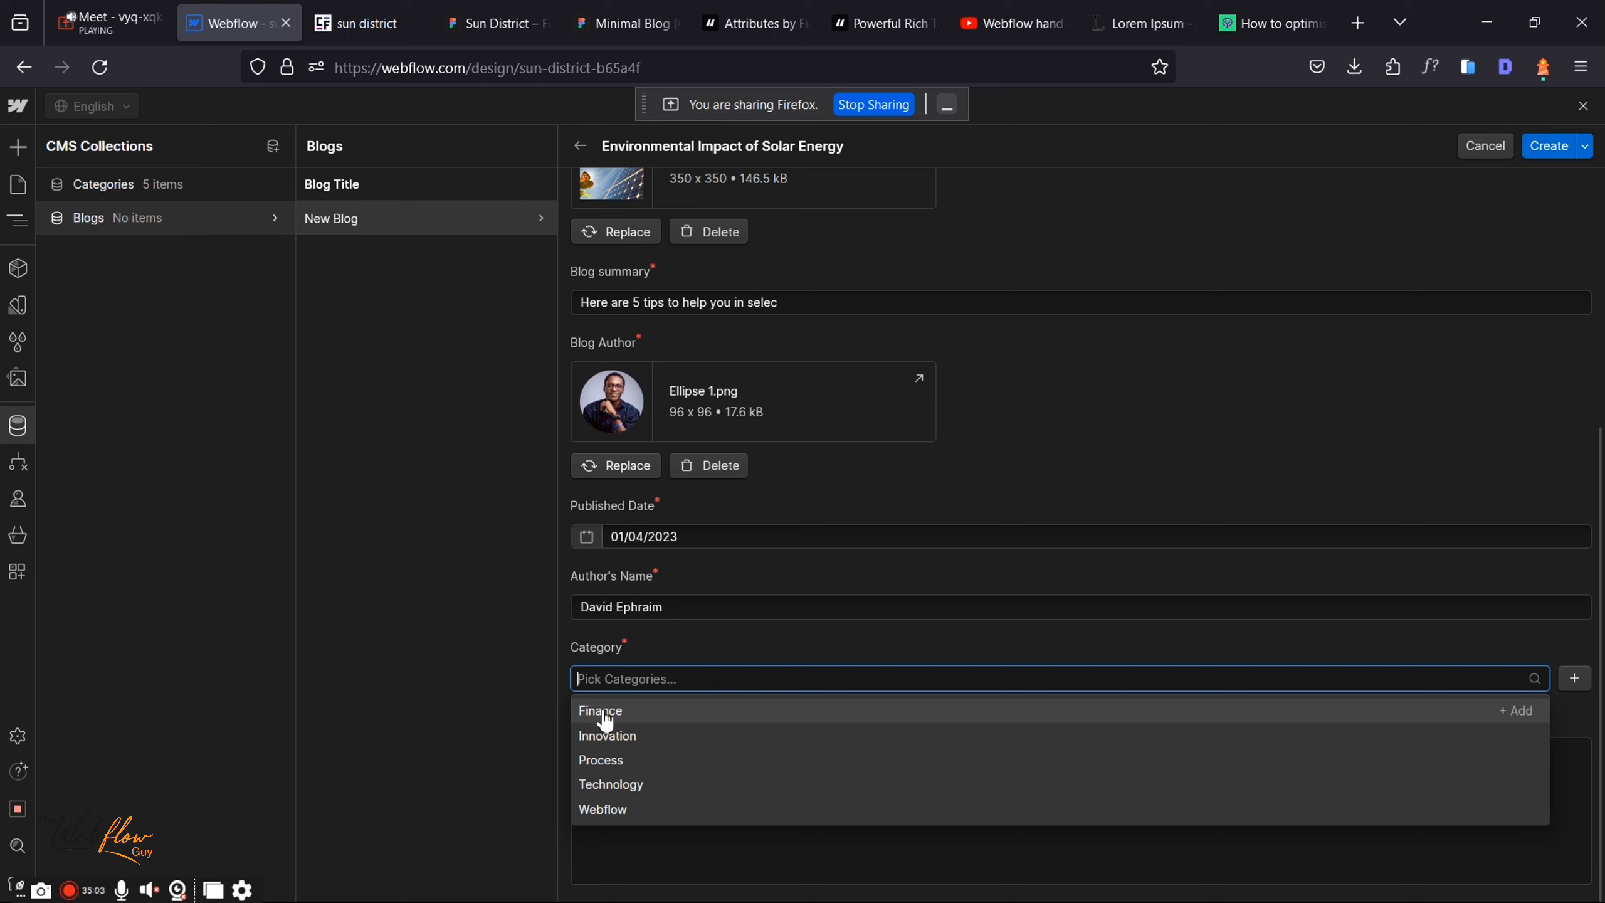
{"action": "left_click", "coordinate": [598, 711]}
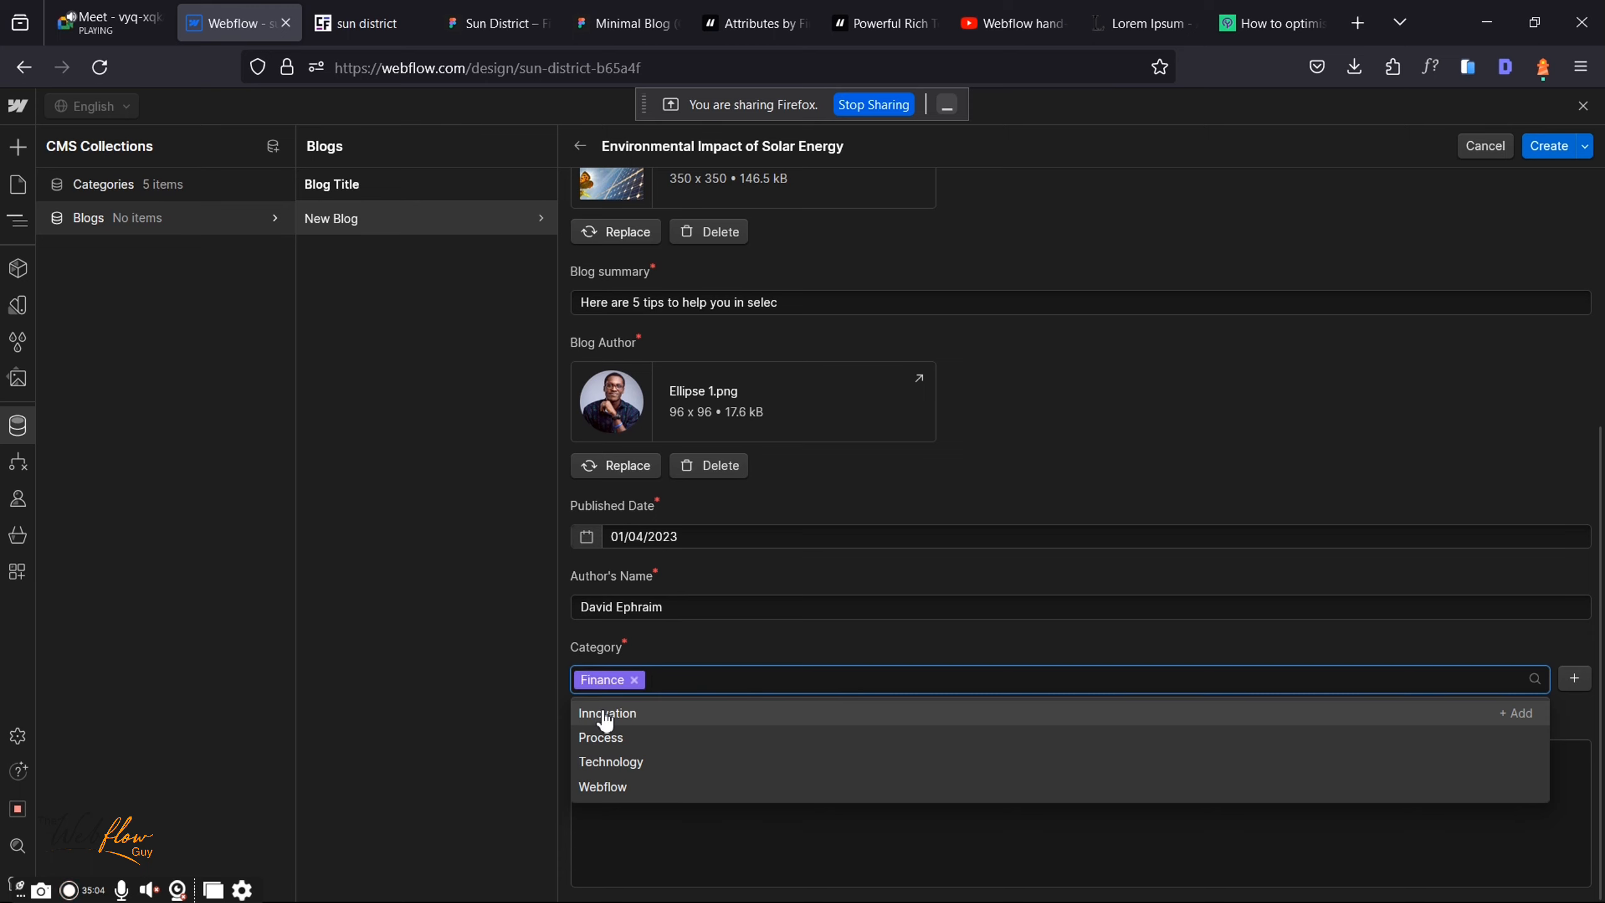
{"action": "left_click", "coordinate": [636, 738]}
{"action": "left_click", "coordinate": [648, 743]}
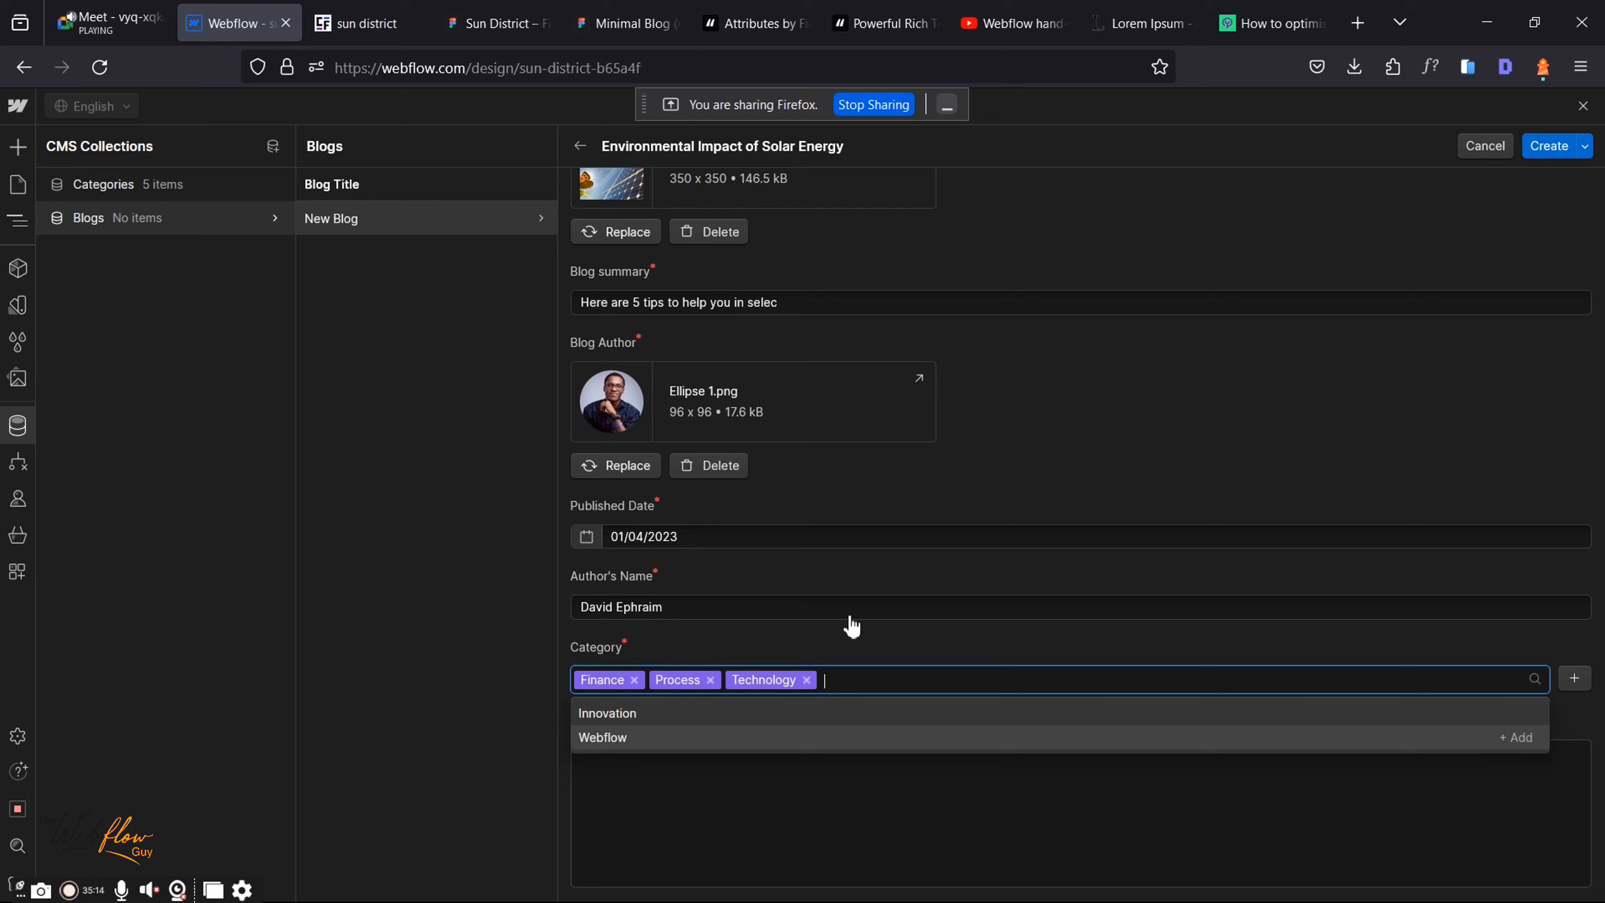
{"action": "key", "text": "Up"}
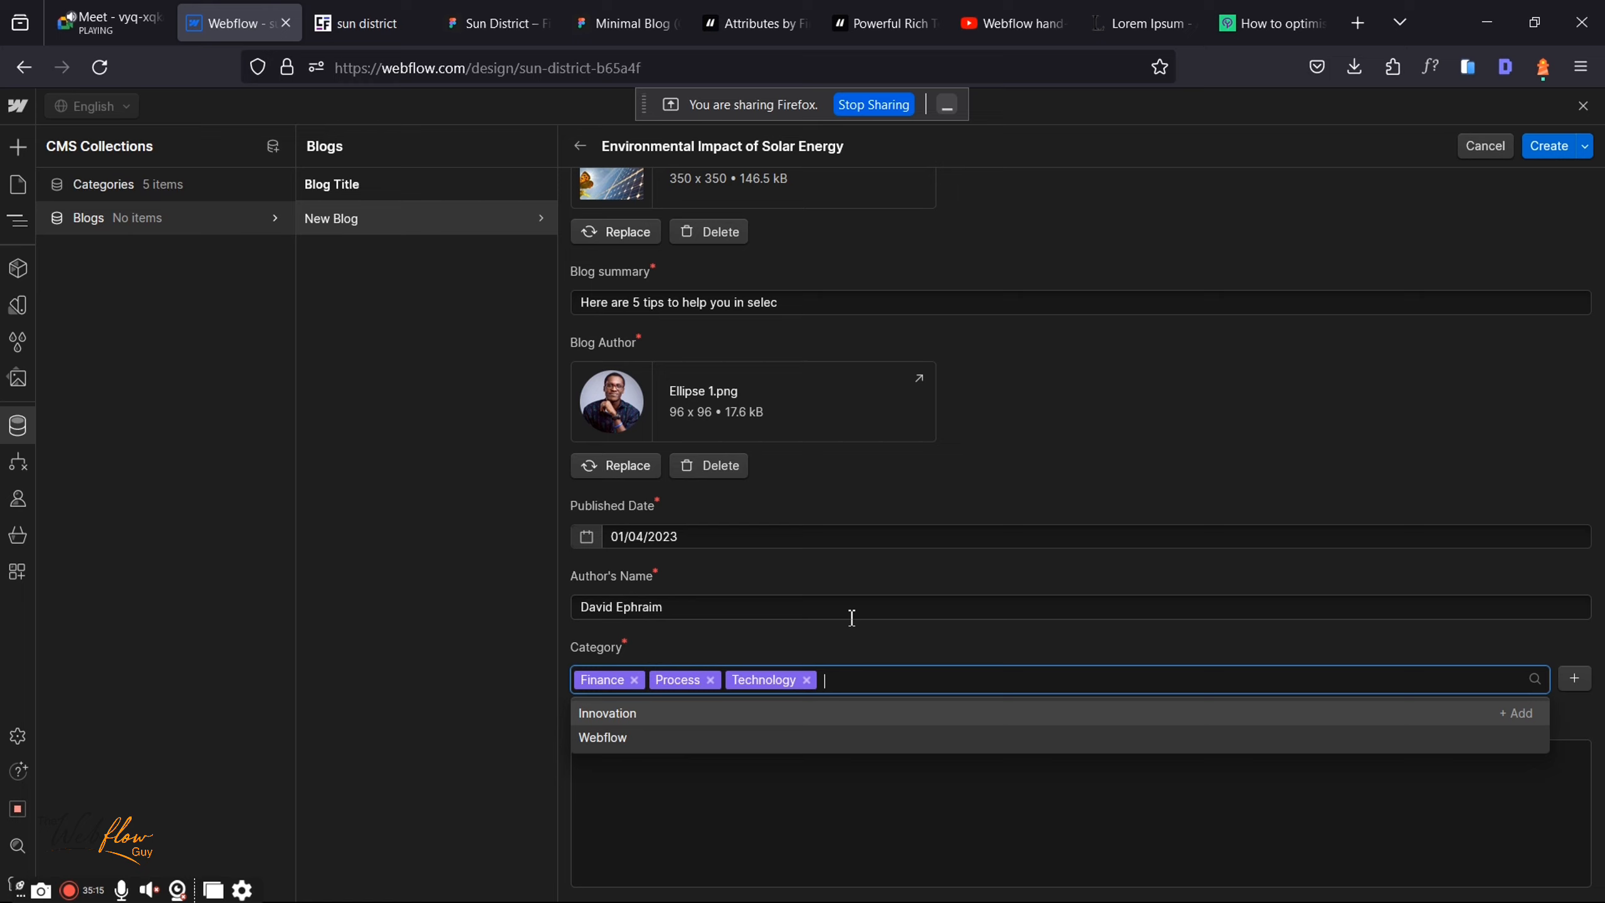
{"action": "left_click", "coordinate": [929, 779]}
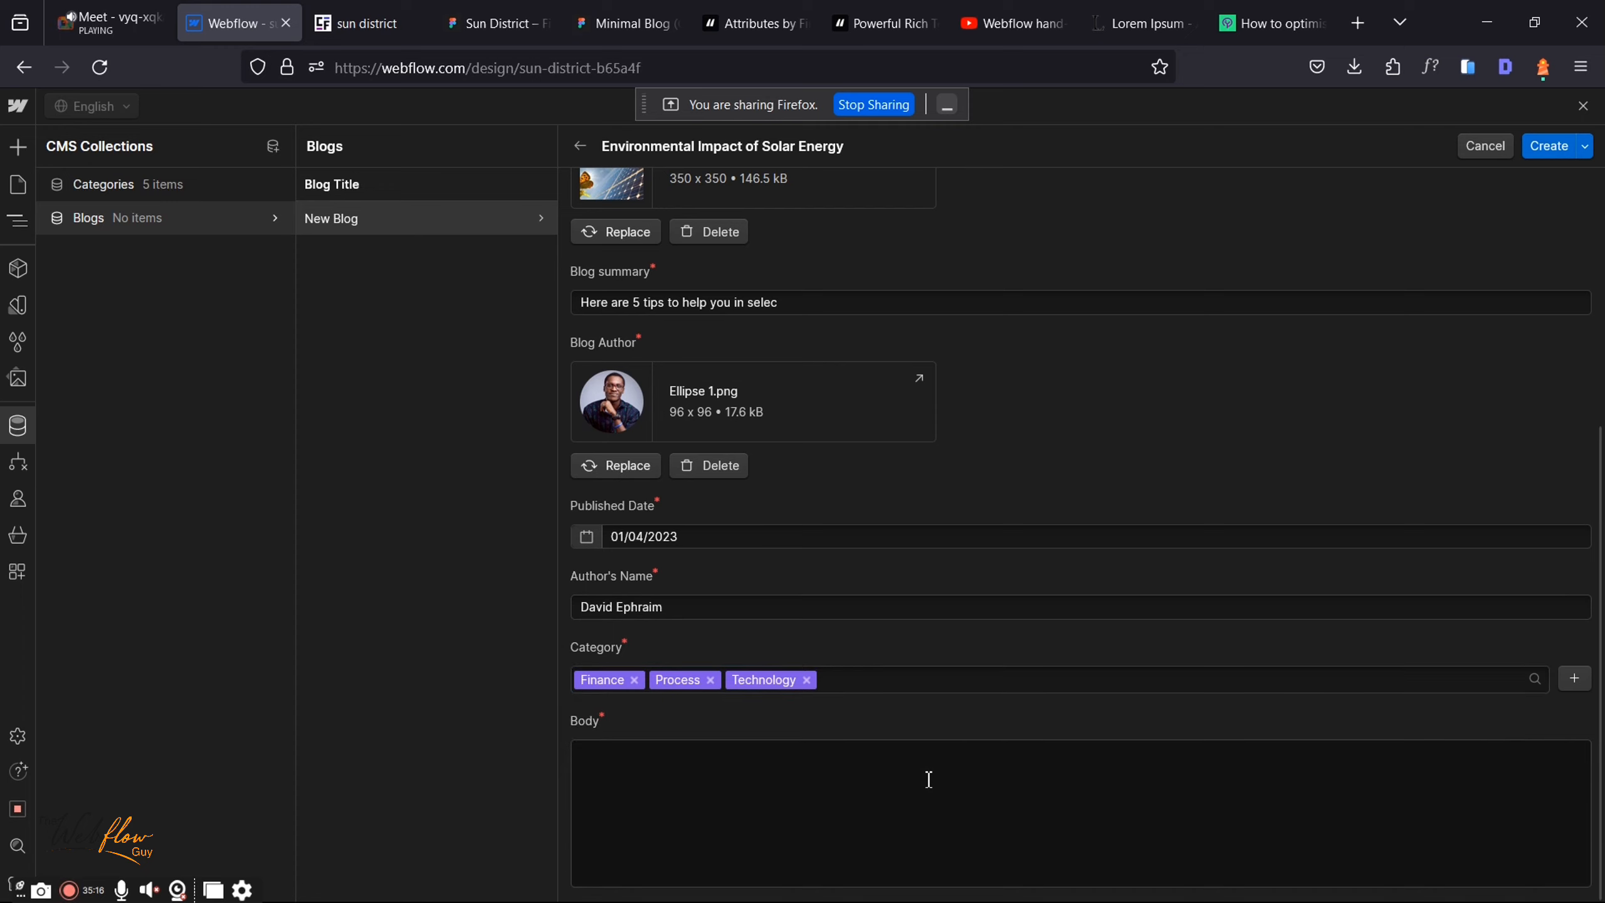
Step: Copy the Lorem Ipsum article body as text from the Minimal Blog design
{"action": "left_click", "coordinate": [589, 11]}
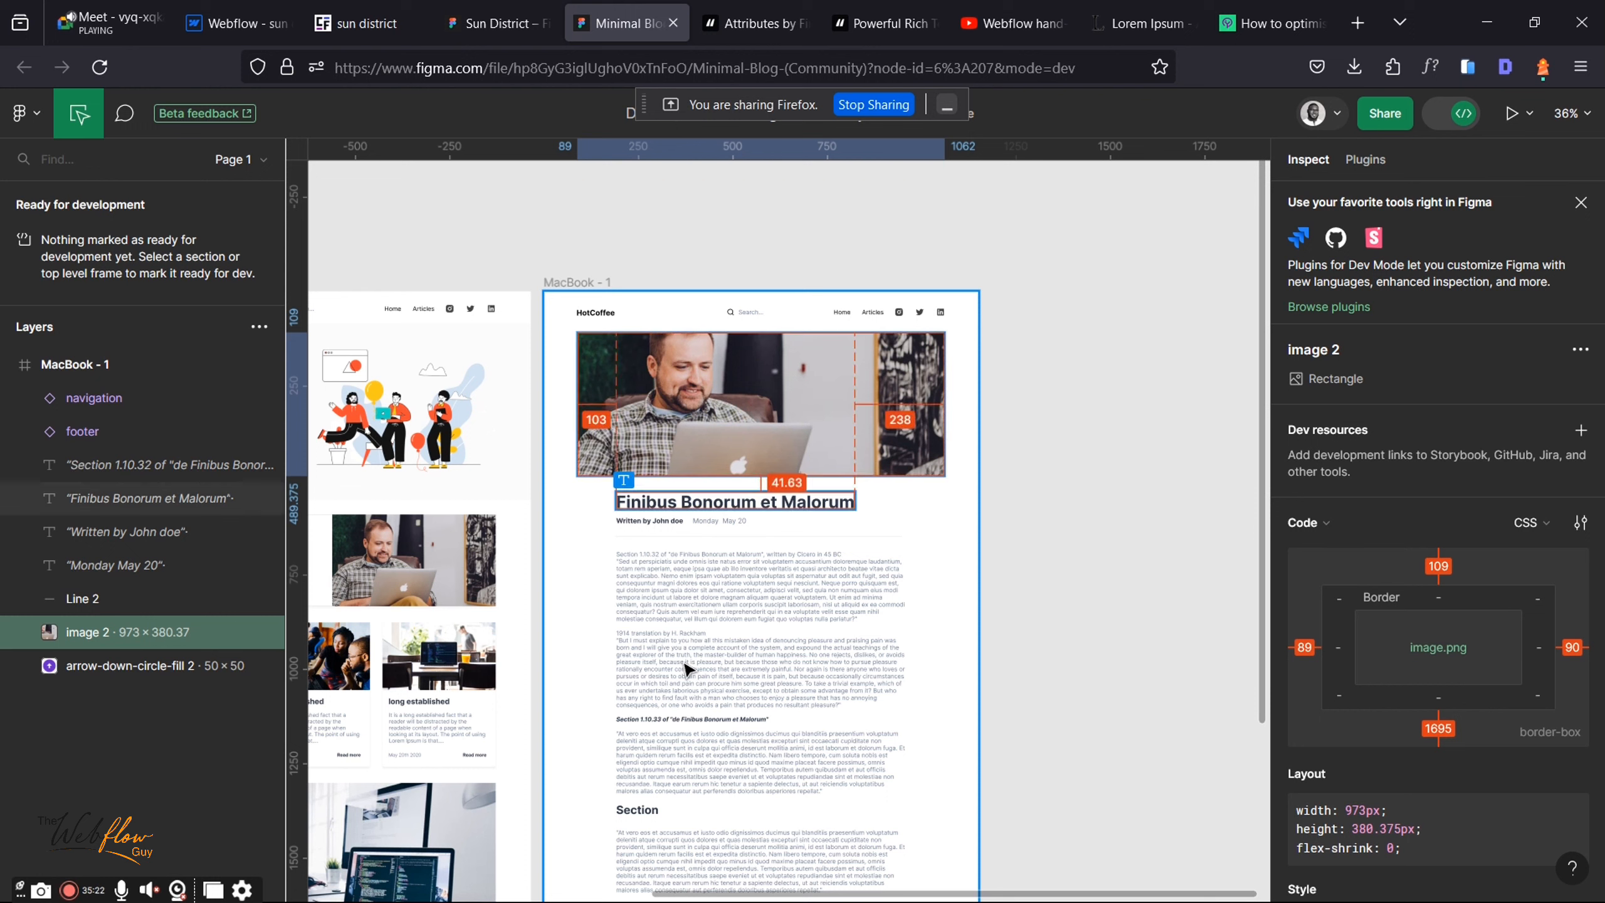
{"action": "left_click", "coordinate": [688, 669]}
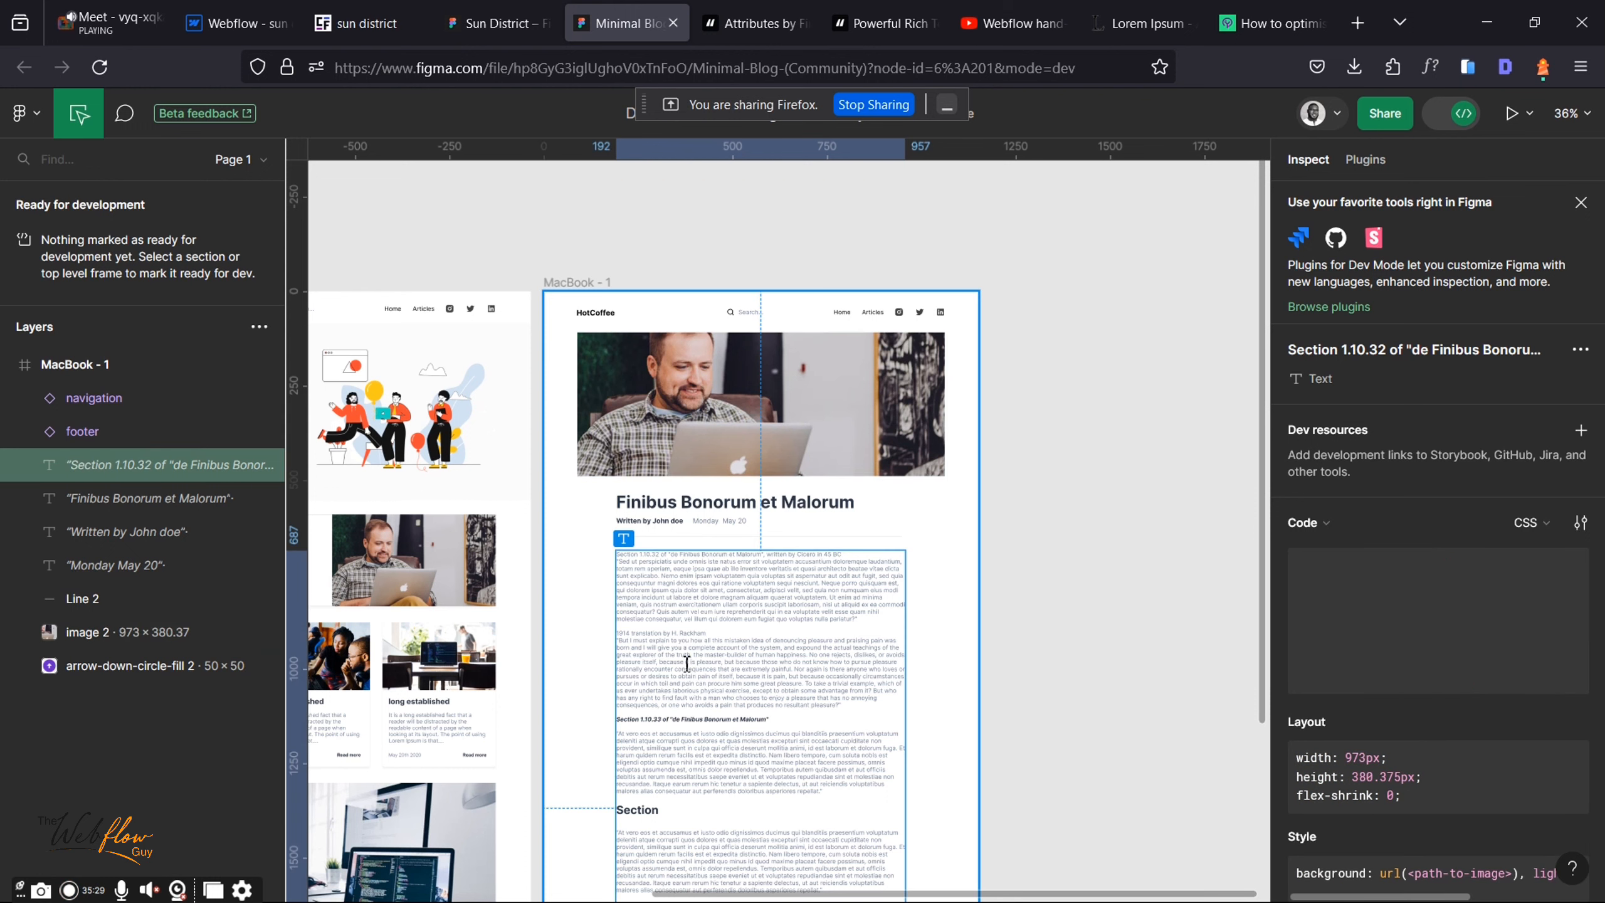
{"action": "right_click", "coordinate": [688, 665]}
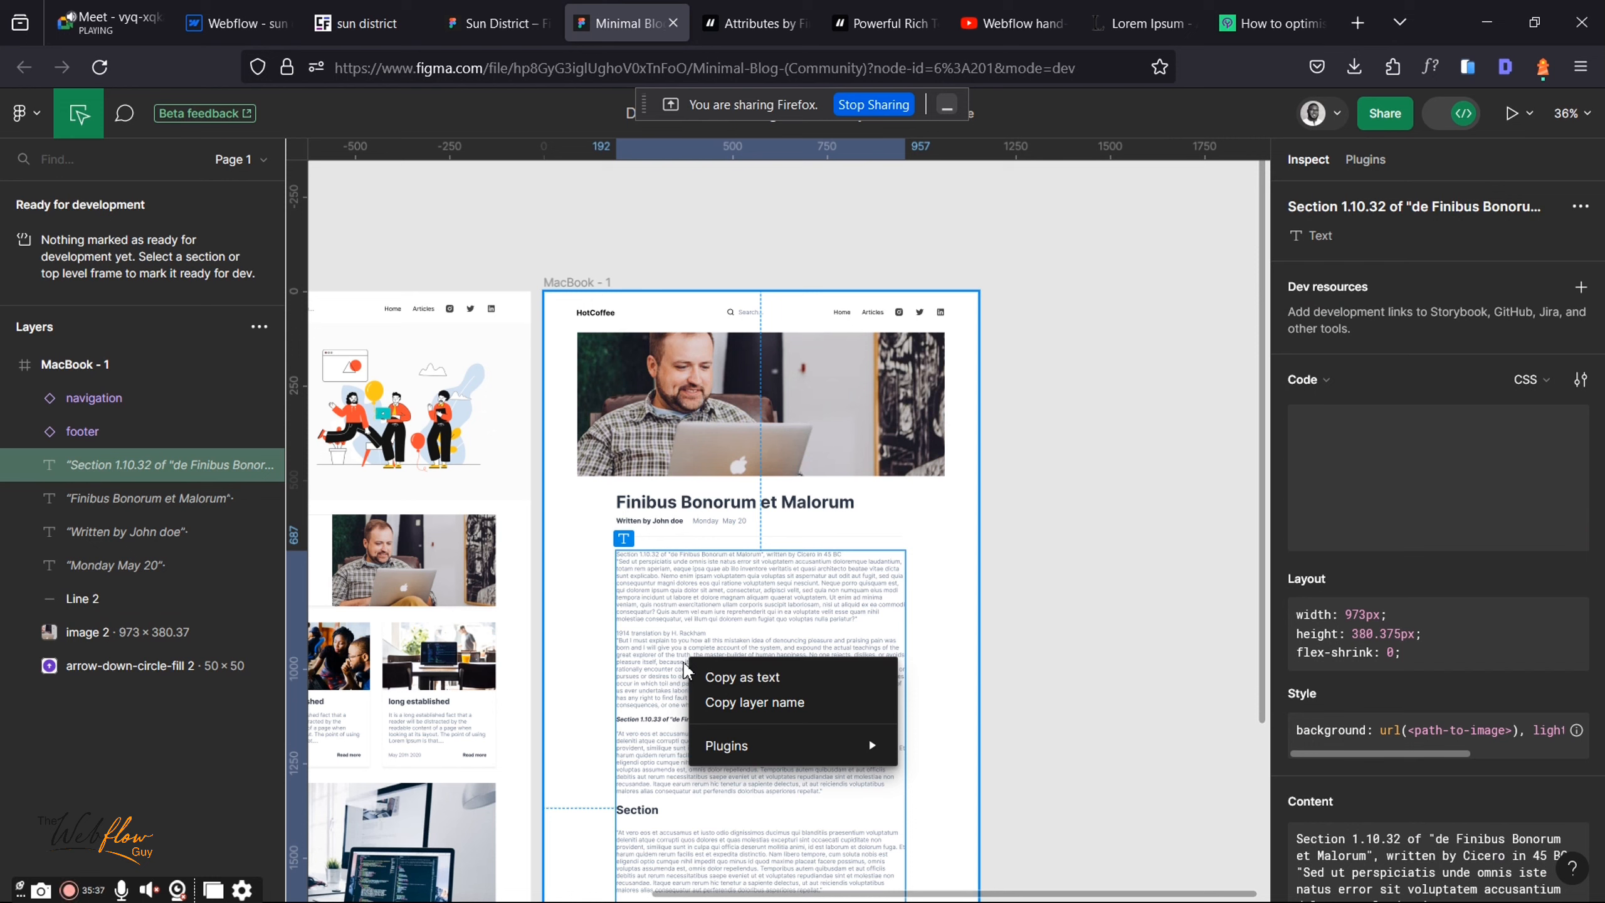
{"action": "left_click", "coordinate": [721, 677]}
{"action": "left_click", "coordinate": [221, 7]}
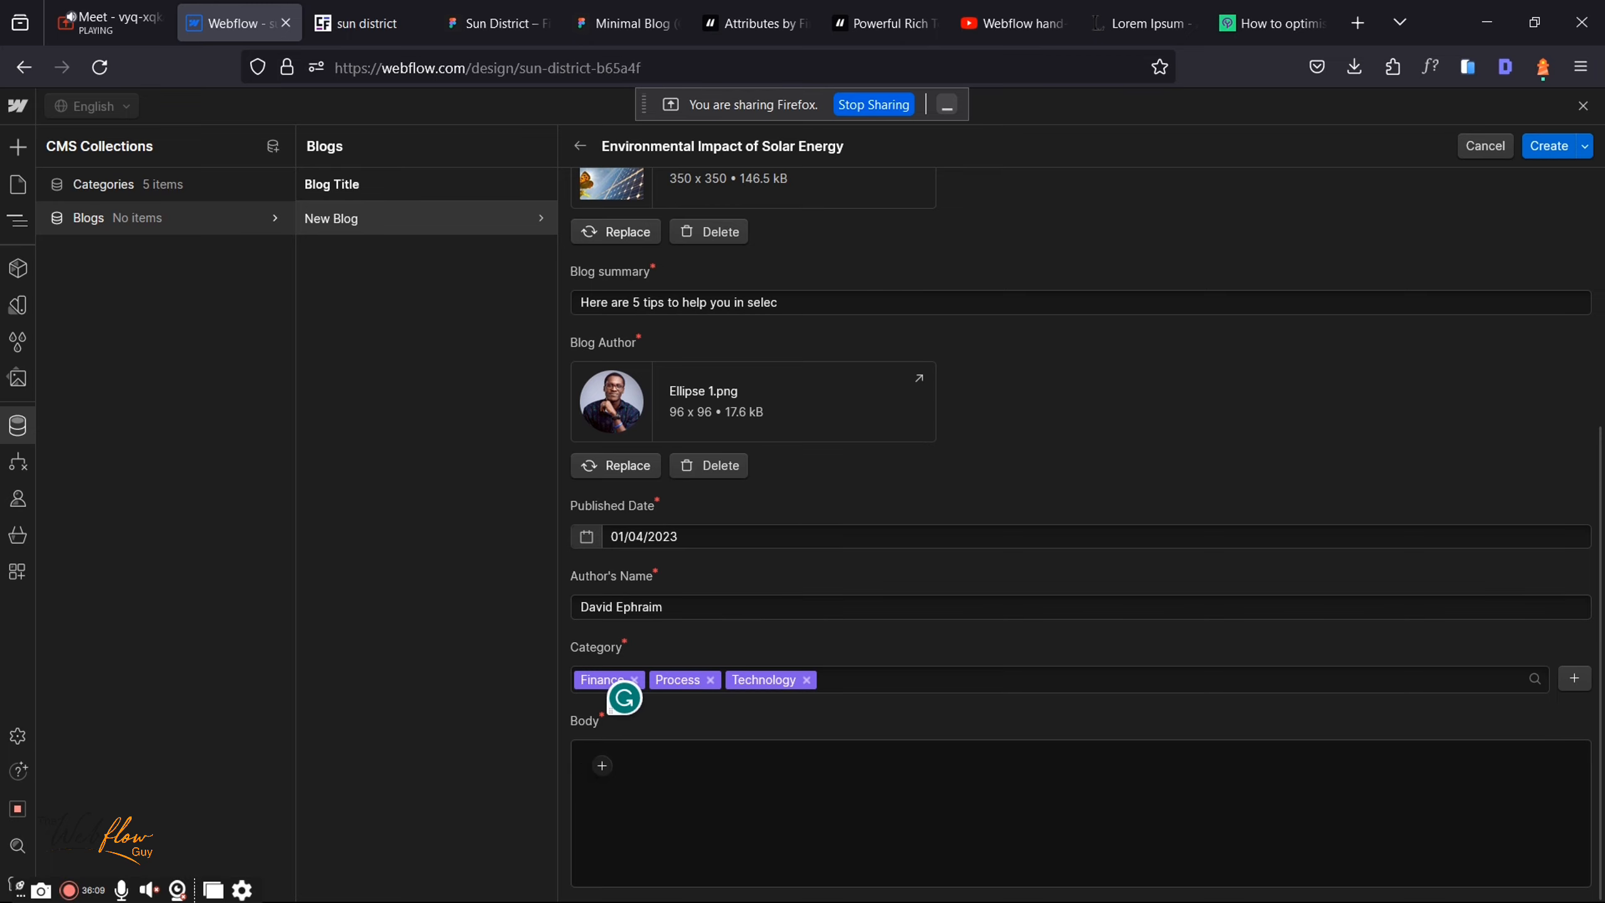
Step: Paste the Lorem Ipsum passage into Body and break the Section 1.10.32 line into its own paragraph
{"action": "key", "text": "ctrl+v"}
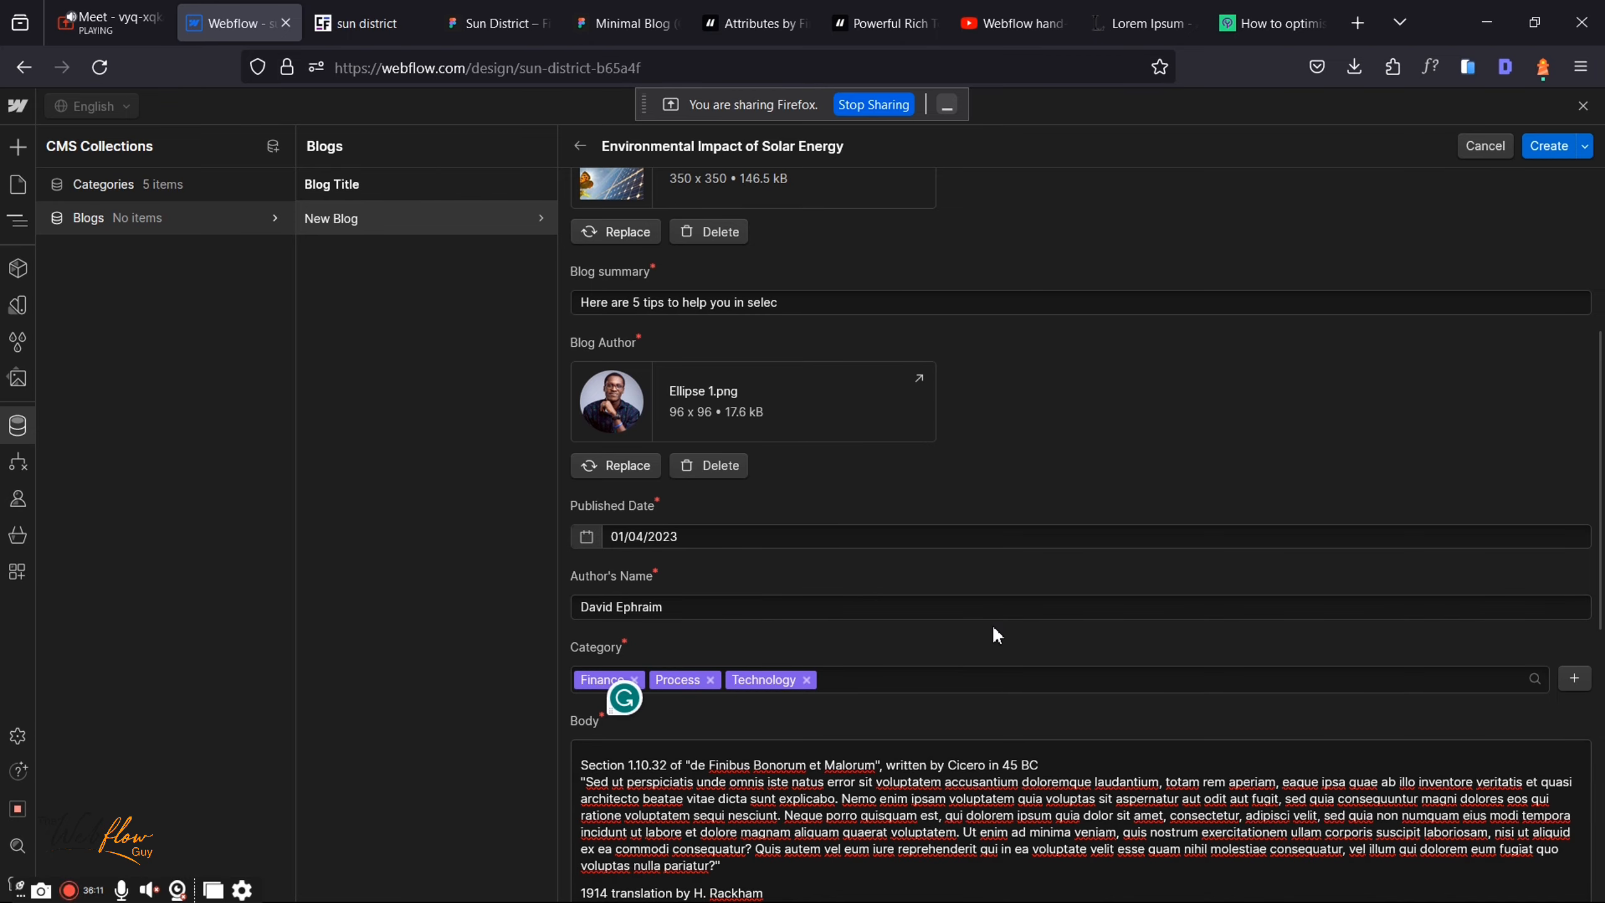
{"action": "scroll", "coordinate": [994, 626], "scroll_direction": "down", "scroll_amount": 3}
{"action": "scroll", "coordinate": [995, 627], "scroll_direction": "down", "scroll_amount": 3}
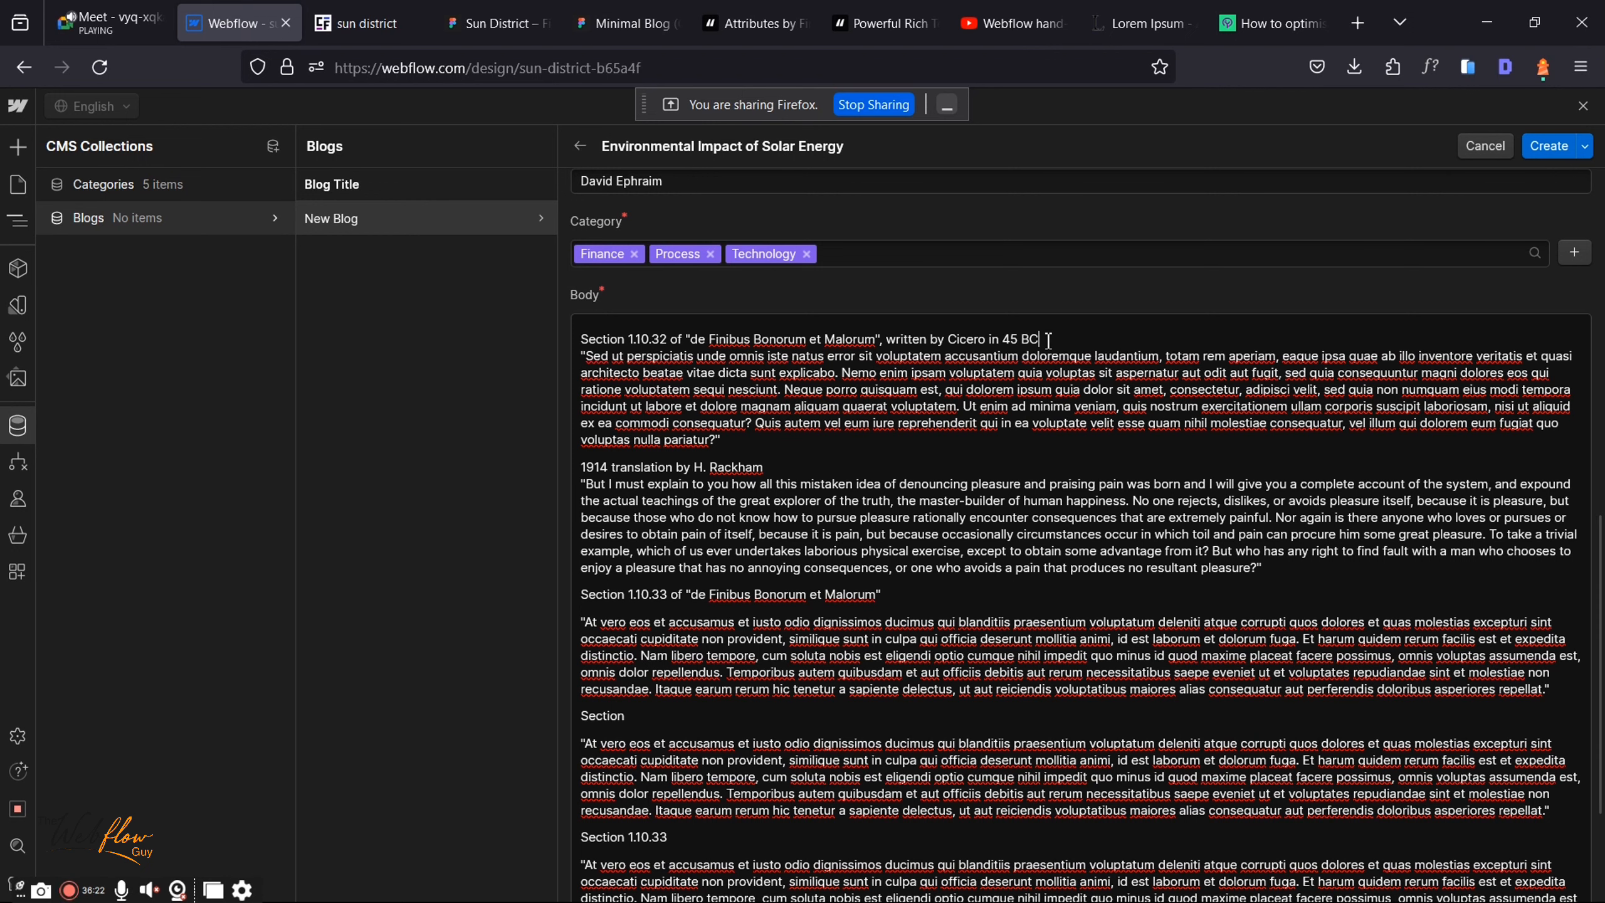
{"action": "key", "text": "Return"}
{"action": "left_click_drag", "start_coordinate": [741, 329], "coordinate": [573, 332]}
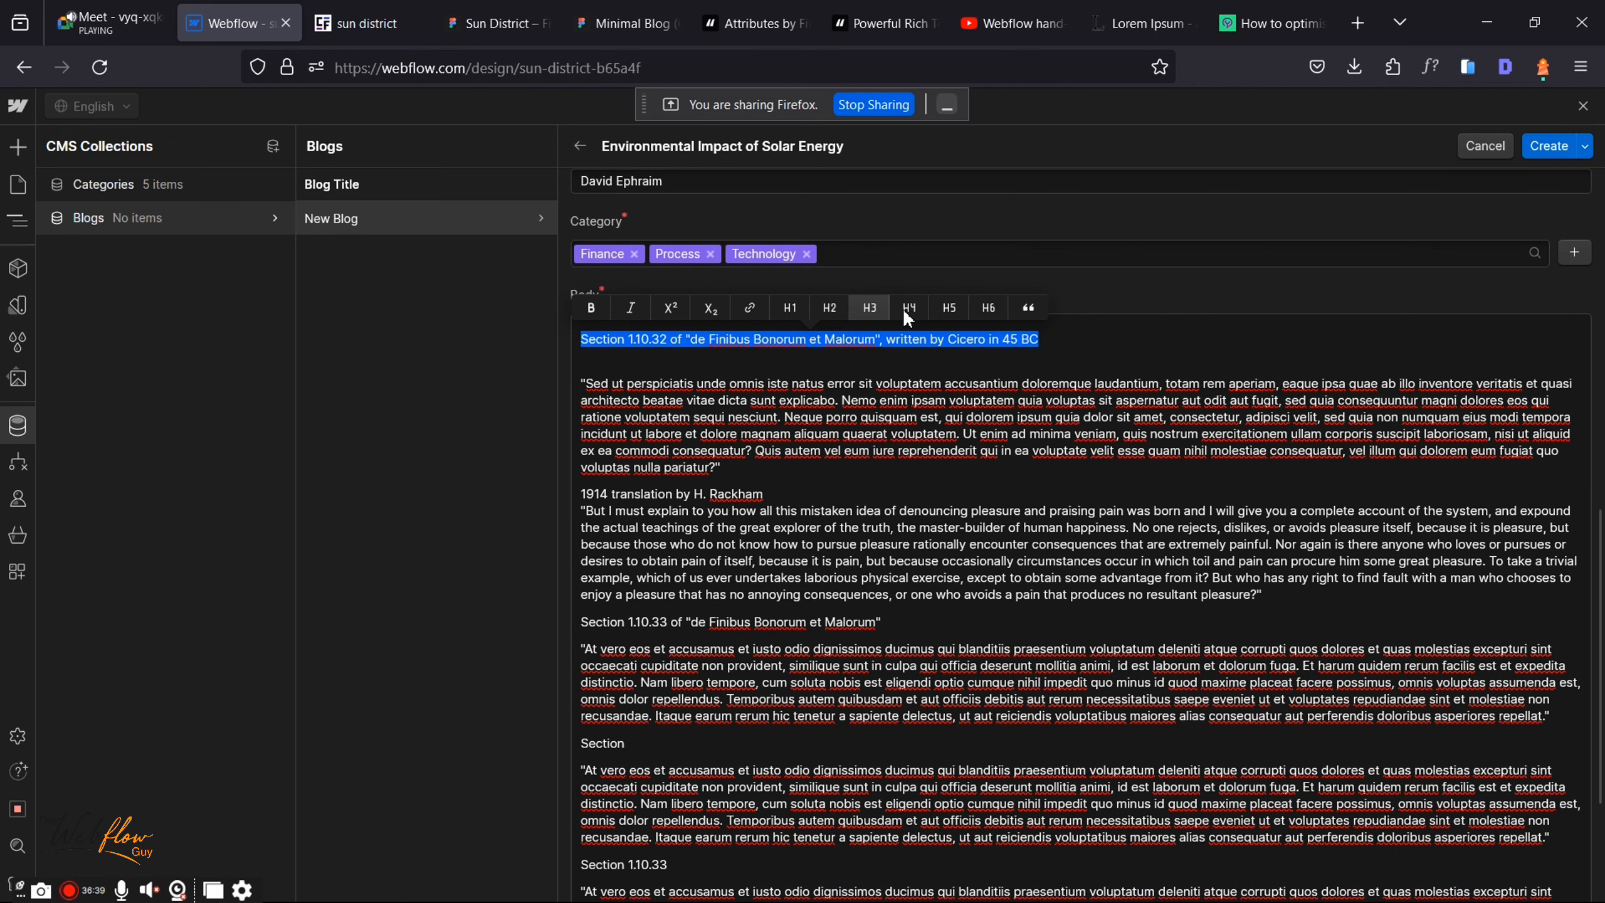
Step: Make the Section 1.10.32 line an H3 heading and the Cicero quote a blockquote
{"action": "left_click", "coordinate": [882, 306]}
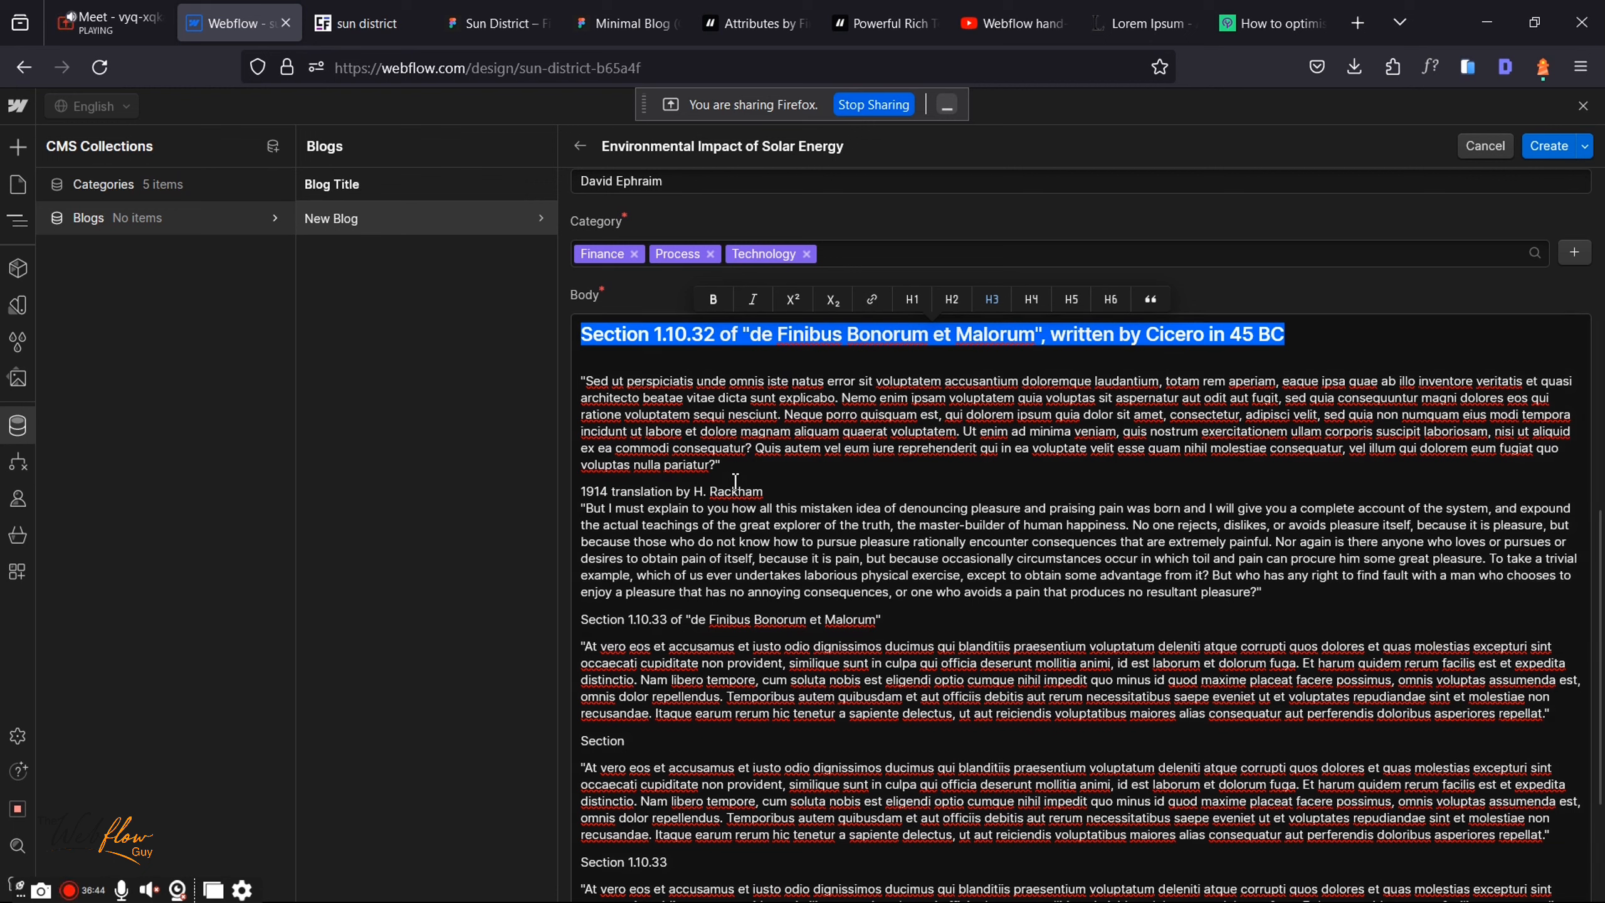
{"action": "left_click_drag", "start_coordinate": [721, 466], "coordinate": [564, 378]}
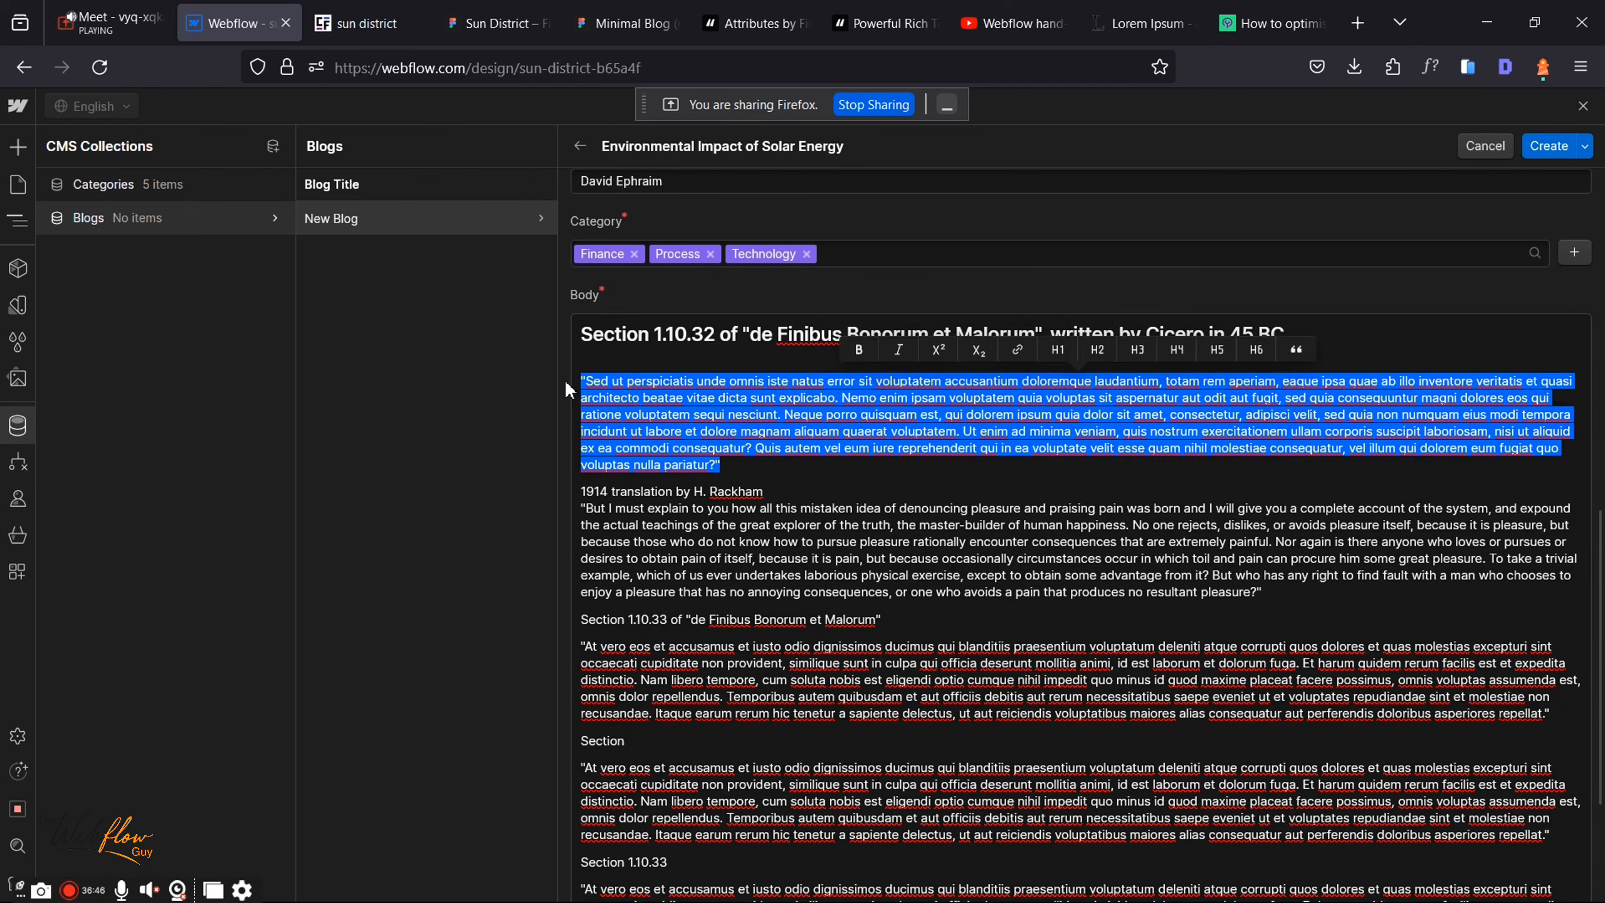
{"action": "left_click", "coordinate": [1296, 350]}
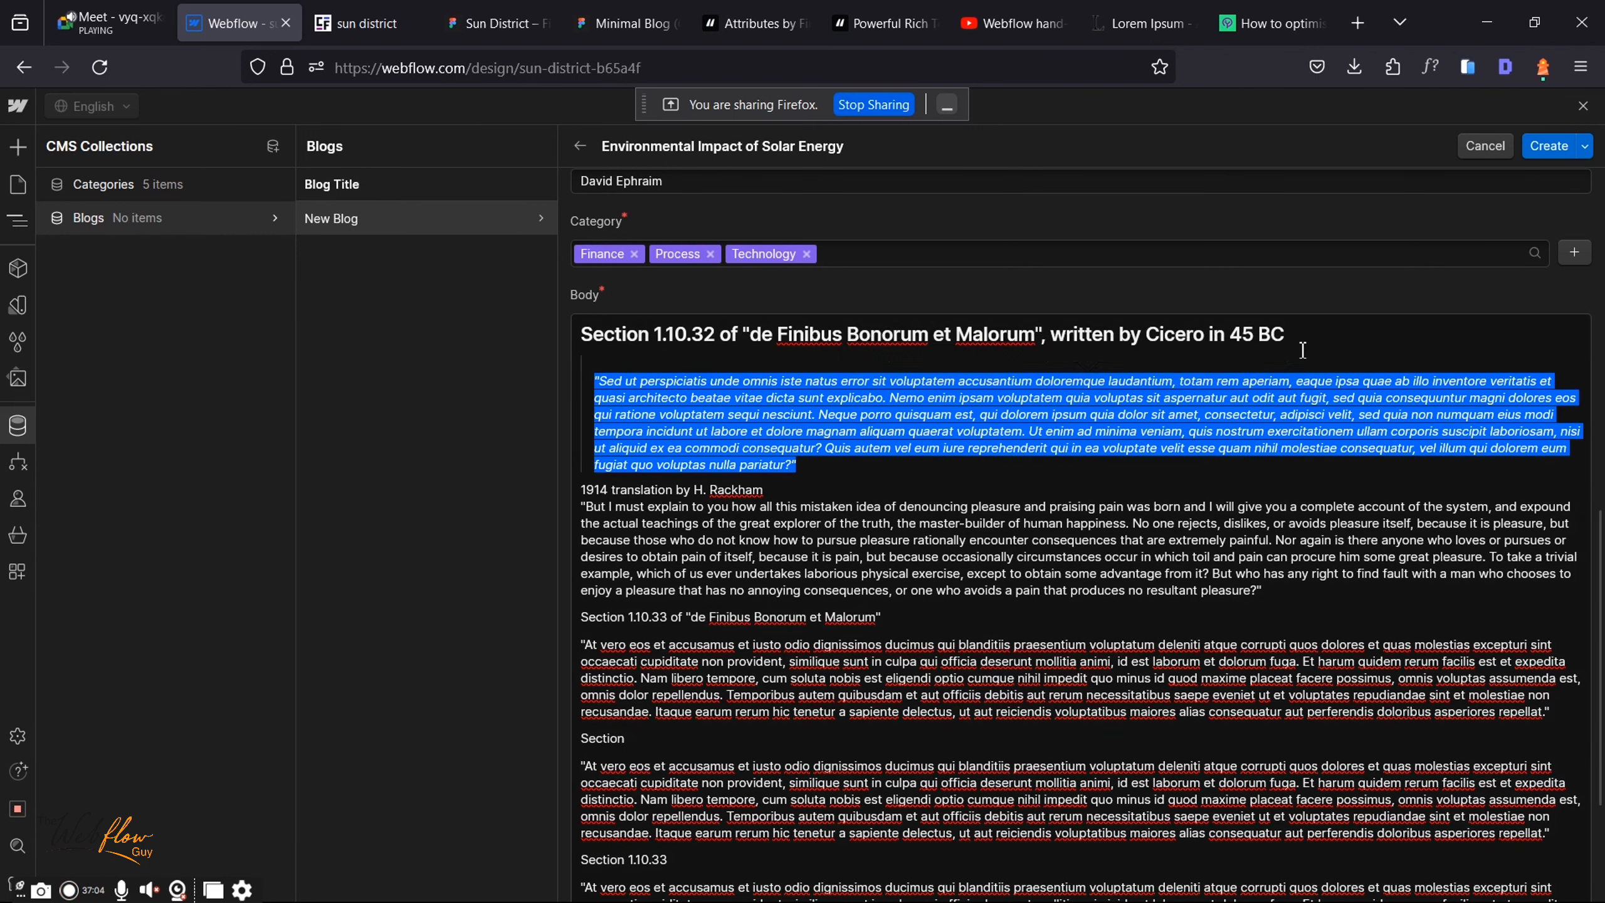
Step: Add space below and make '1914 translation by H. Rackham' an H3 heading
{"action": "left_click", "coordinate": [883, 492]}
{"action": "key", "text": "Return"}
{"action": "key", "text": "Return"}
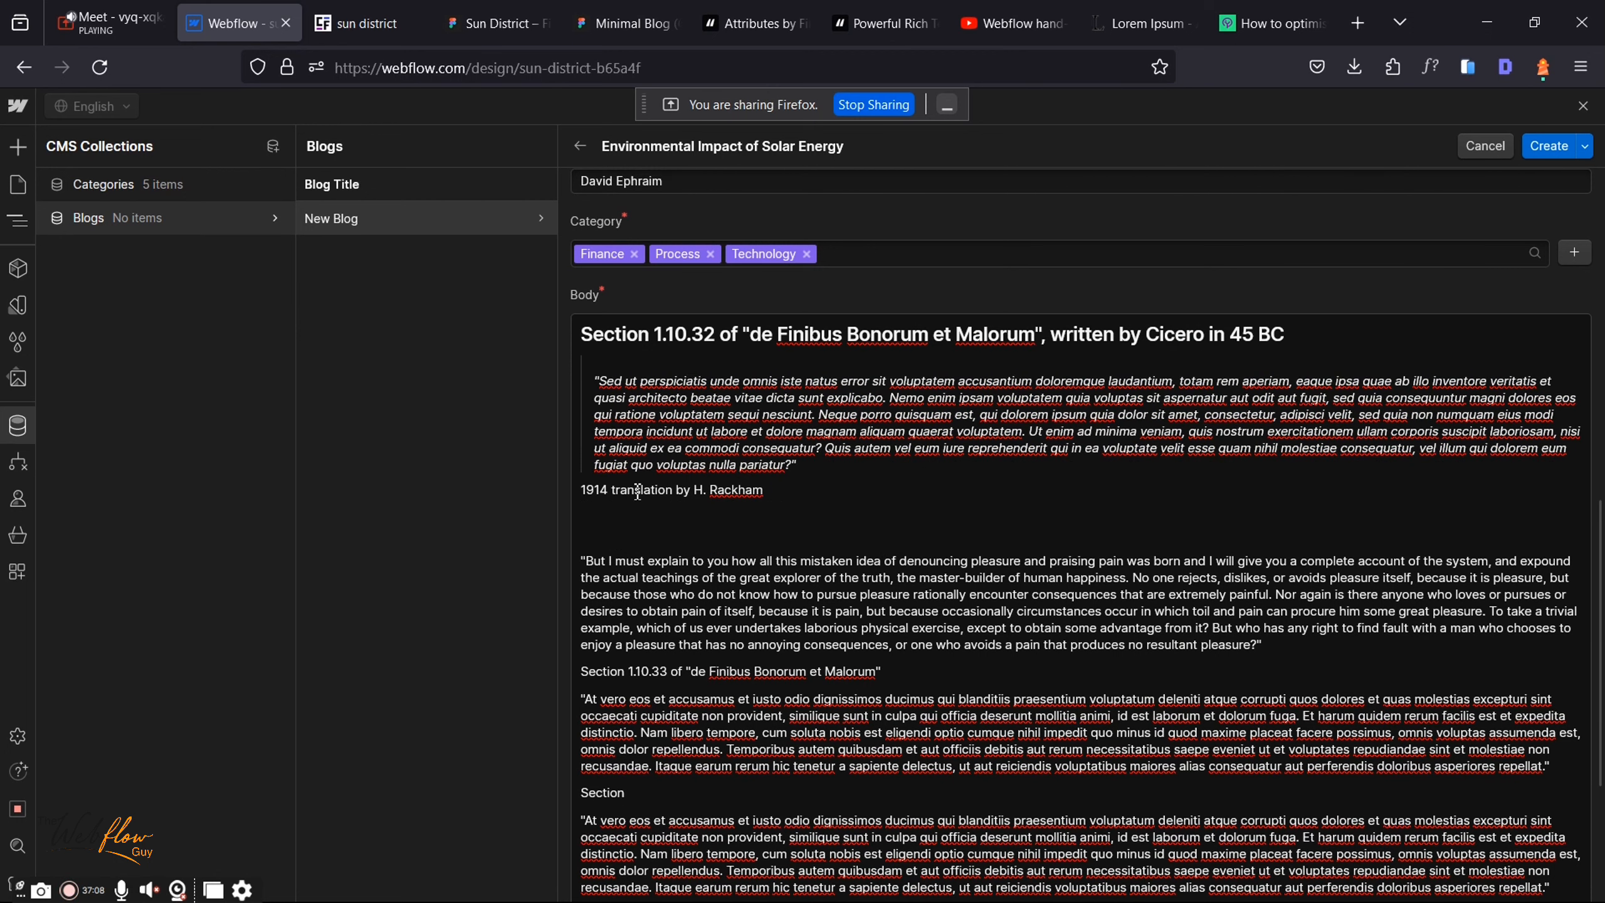
{"action": "key", "text": "Return"}
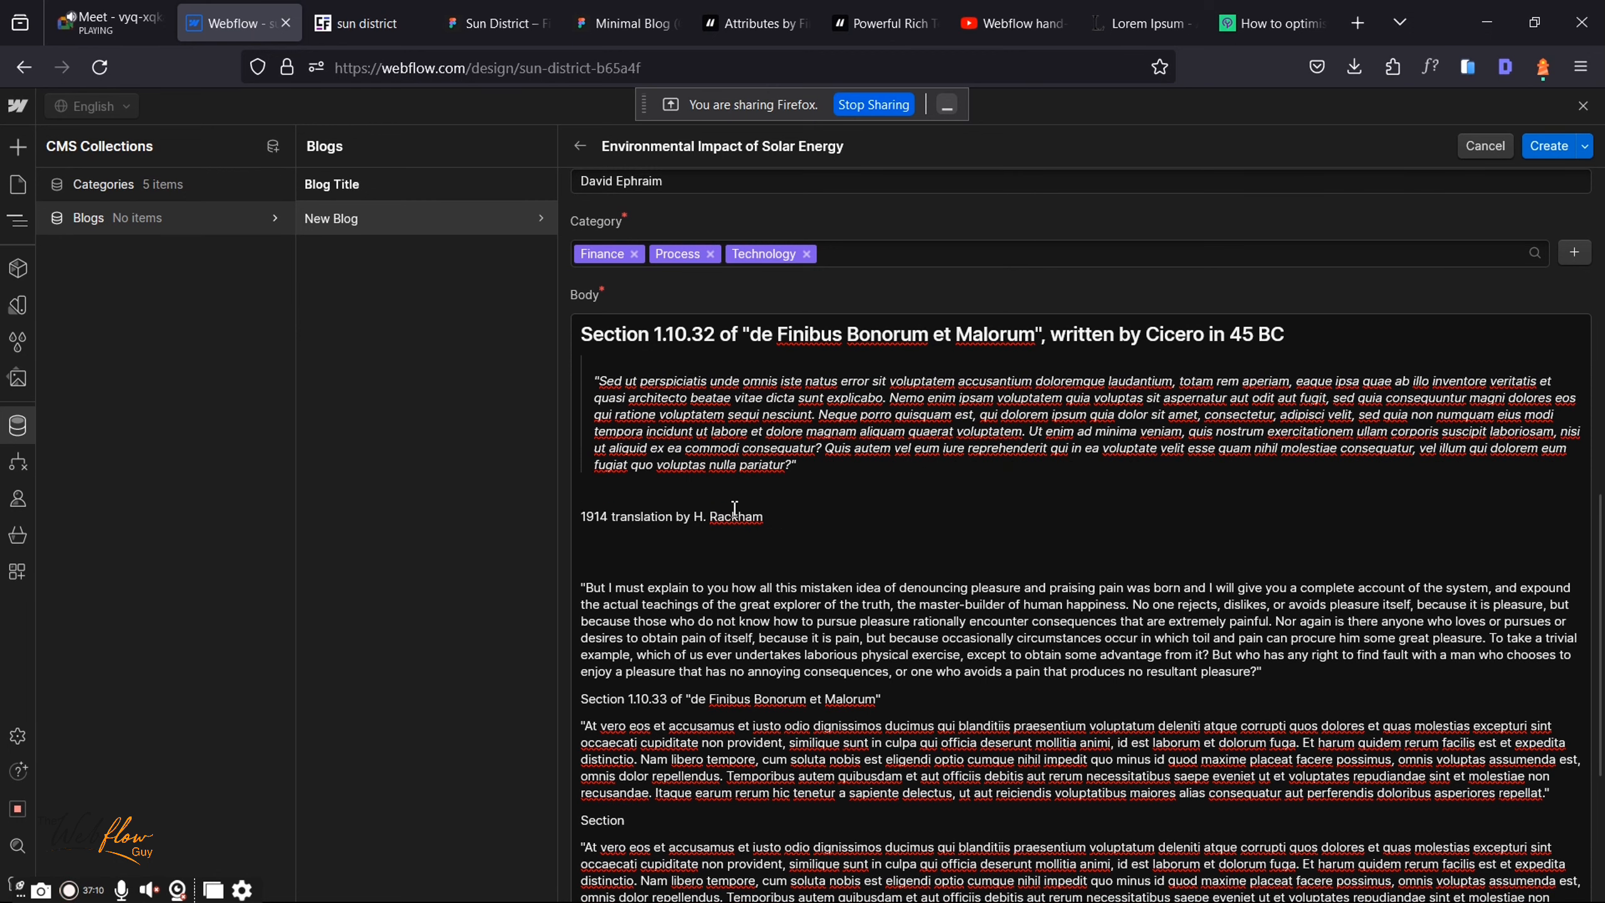
{"action": "left_click_drag", "start_coordinate": [769, 516], "coordinate": [565, 519]}
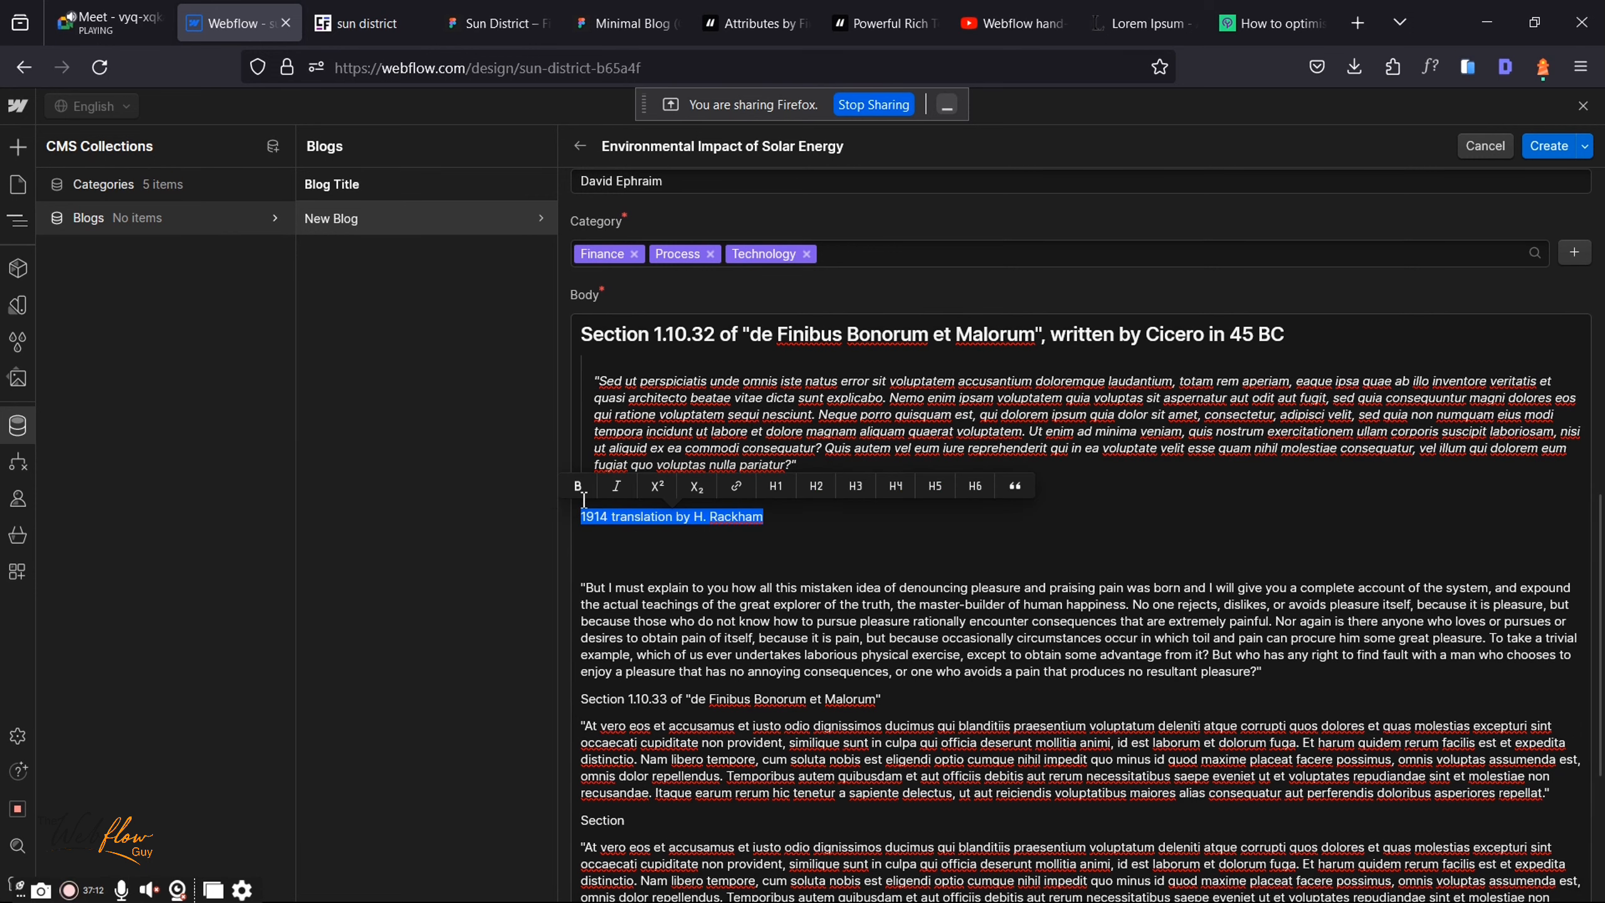
{"action": "left_click", "coordinate": [860, 493]}
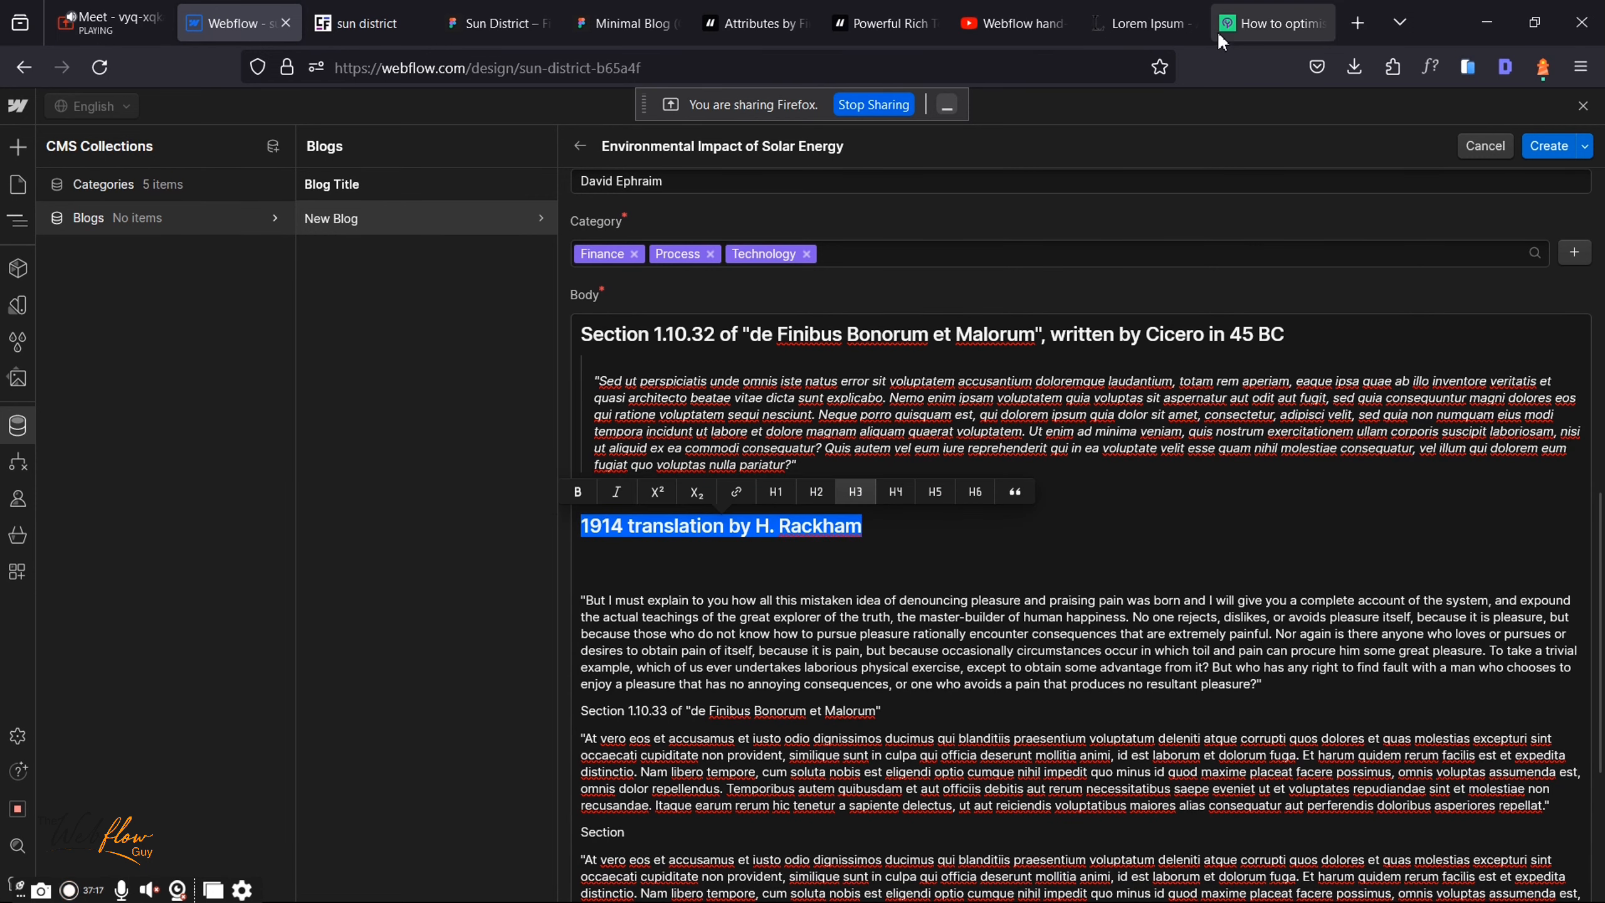
Step: Scroll through the Prolific You reference article for formatting ideas
{"action": "left_click", "coordinate": [1258, 20]}
{"action": "scroll", "coordinate": [742, 729], "scroll_direction": "down", "scroll_amount": 15}
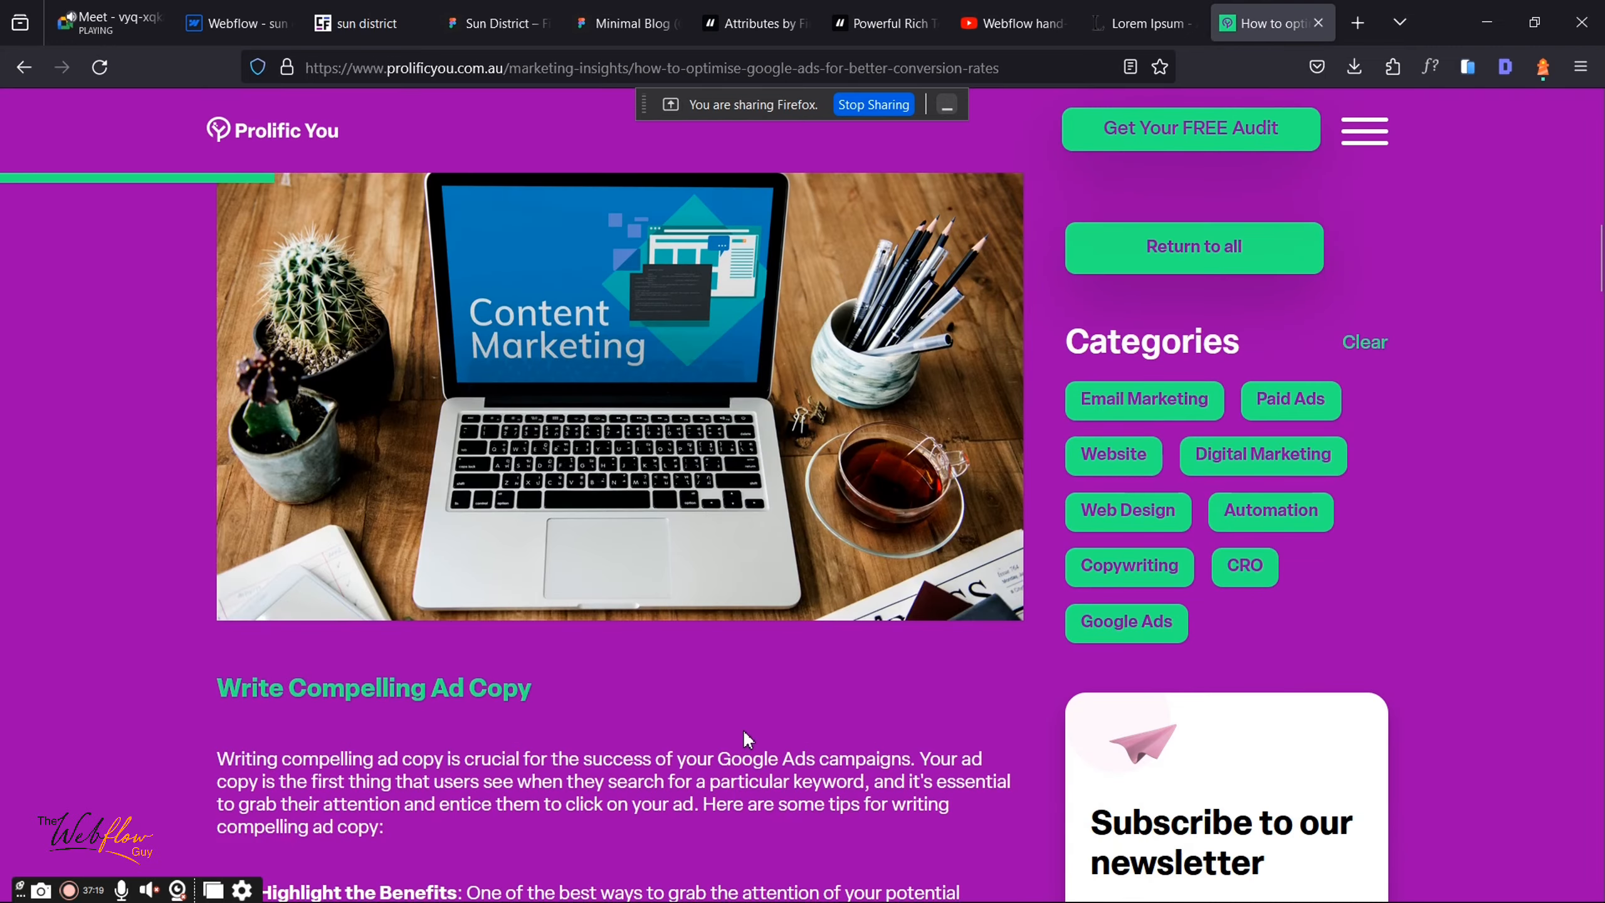
{"action": "scroll", "coordinate": [430, 568], "scroll_direction": "down", "scroll_amount": 10}
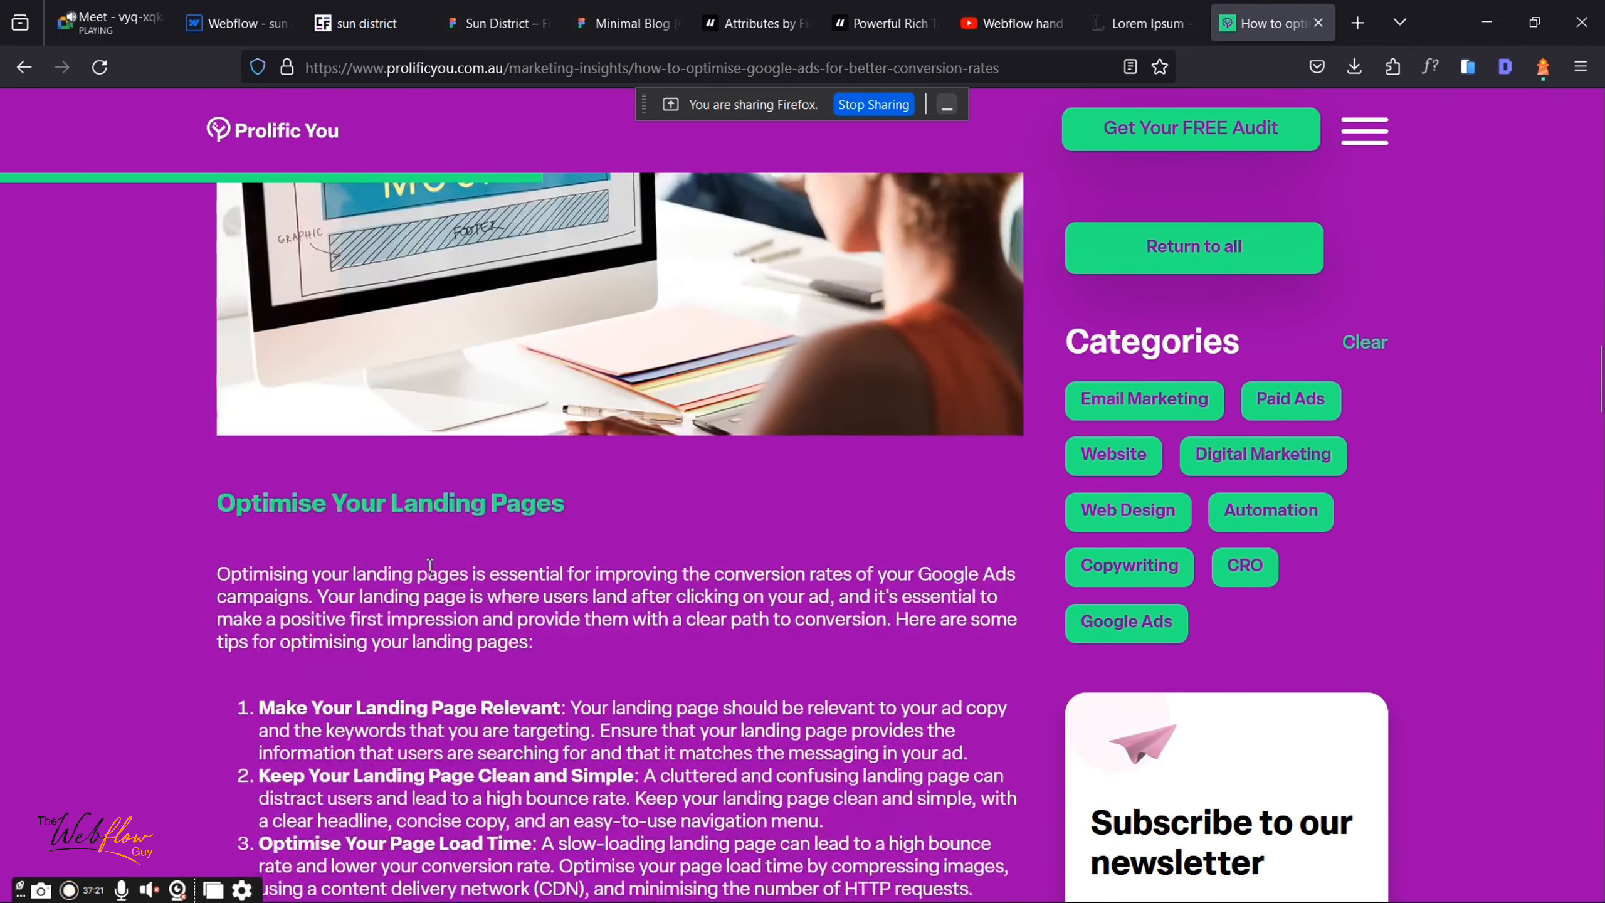
{"action": "scroll", "coordinate": [430, 568], "scroll_direction": "up", "scroll_amount": 6}
{"action": "left_click", "coordinate": [194, 13]}
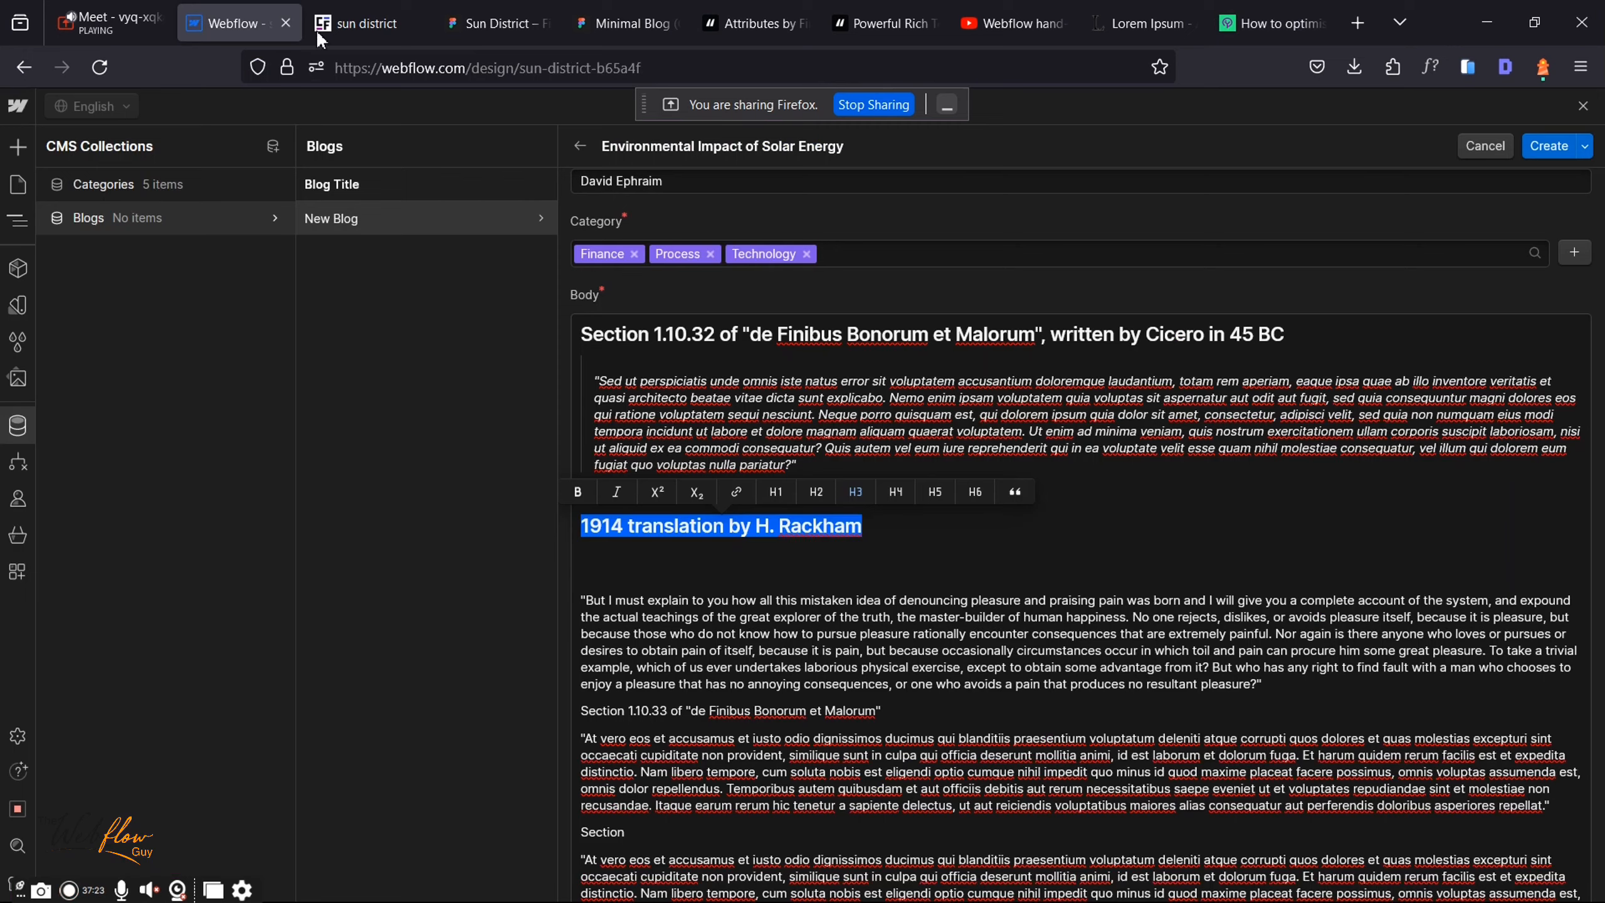
Step: Add an empty paragraph under the Rackham heading and upload the Engagement image into it
{"action": "left_click", "coordinate": [880, 547]}
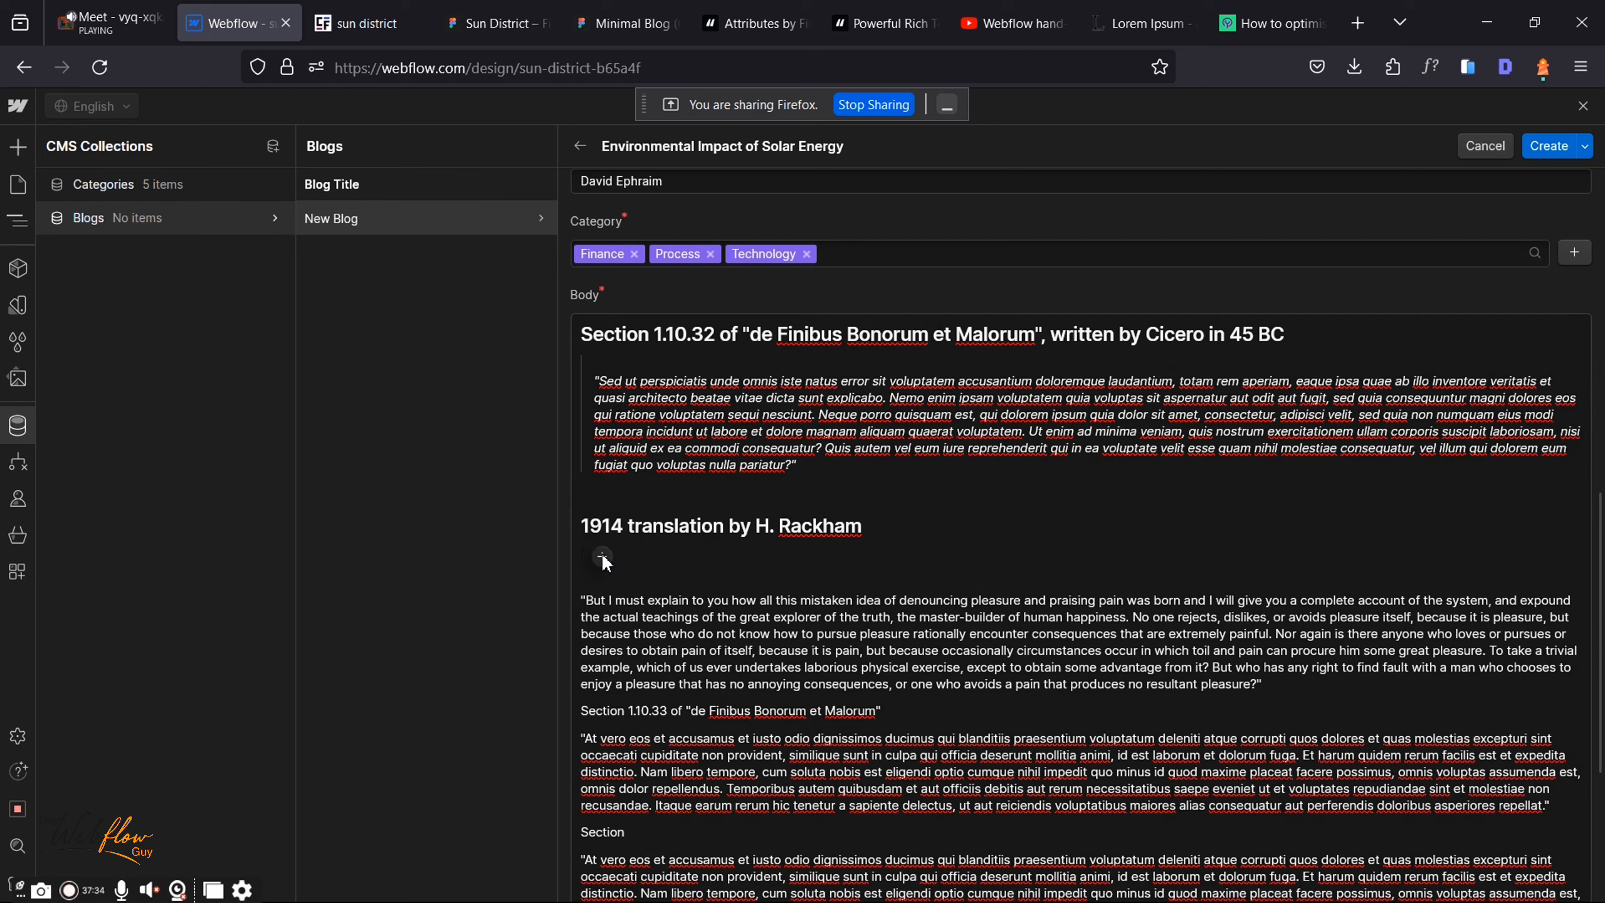
{"action": "left_click", "coordinate": [603, 556]}
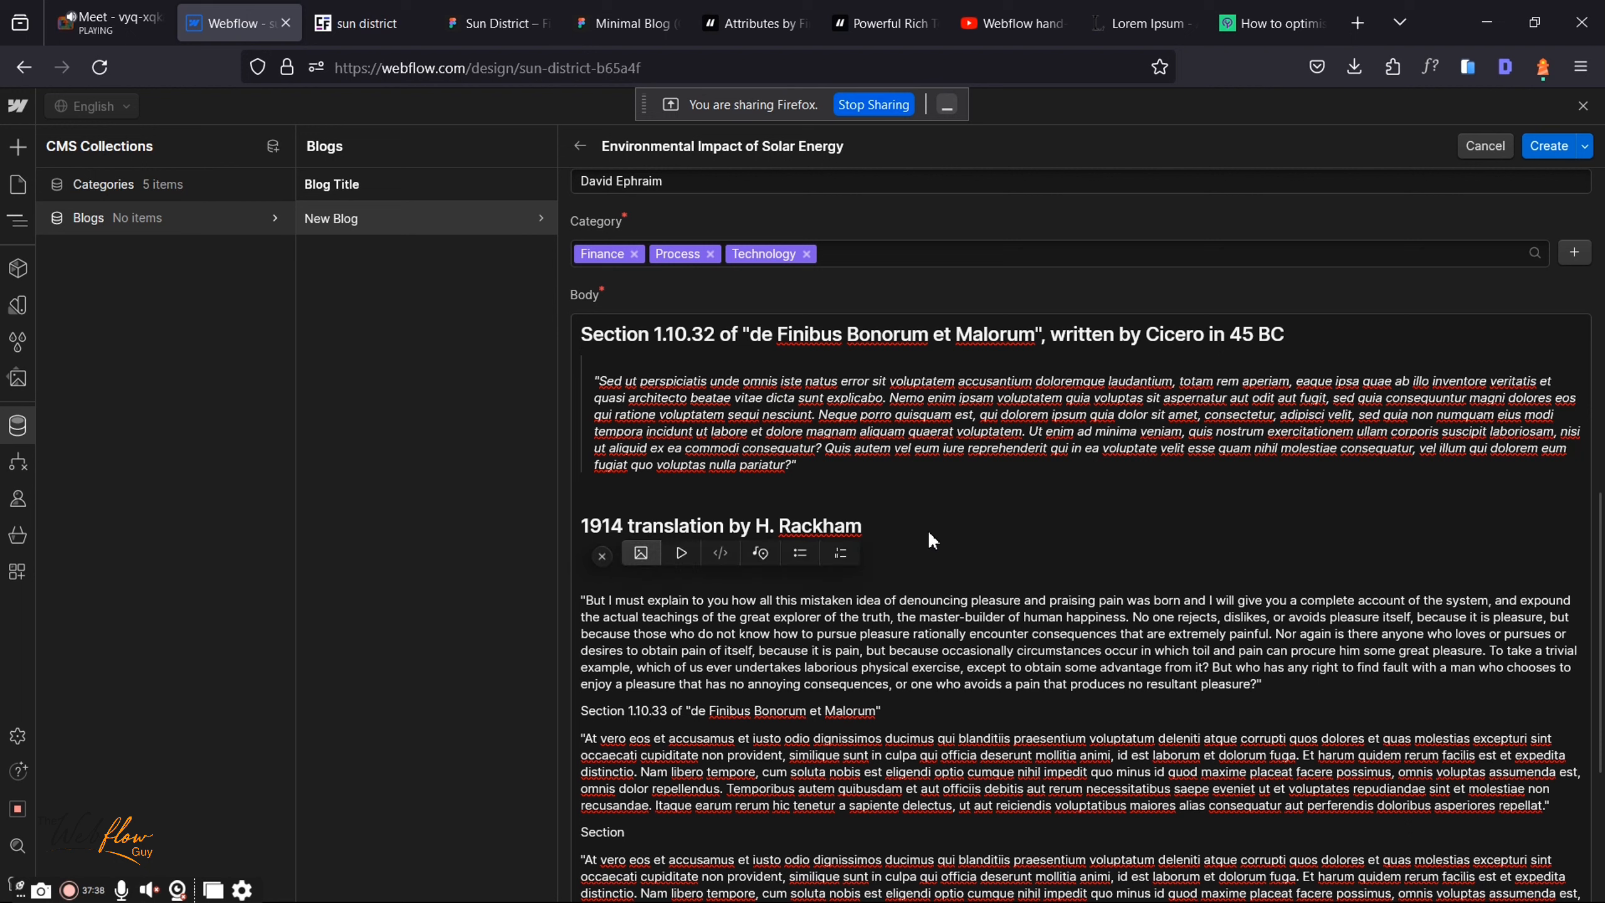
{"action": "left_click", "coordinate": [896, 561]}
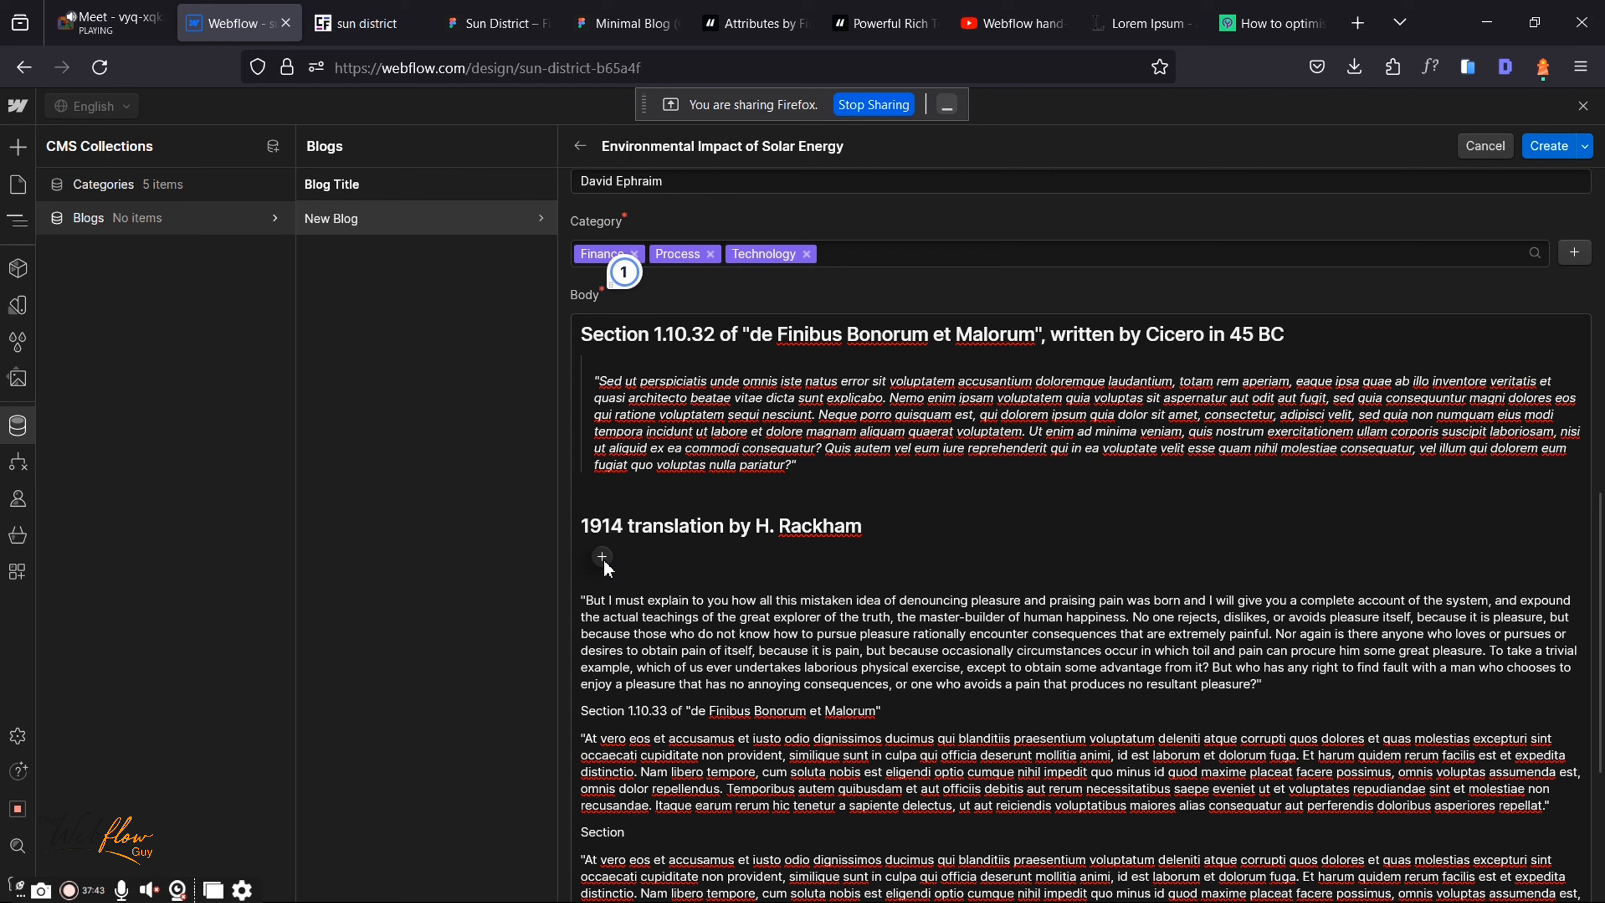
{"action": "key", "text": "Return"}
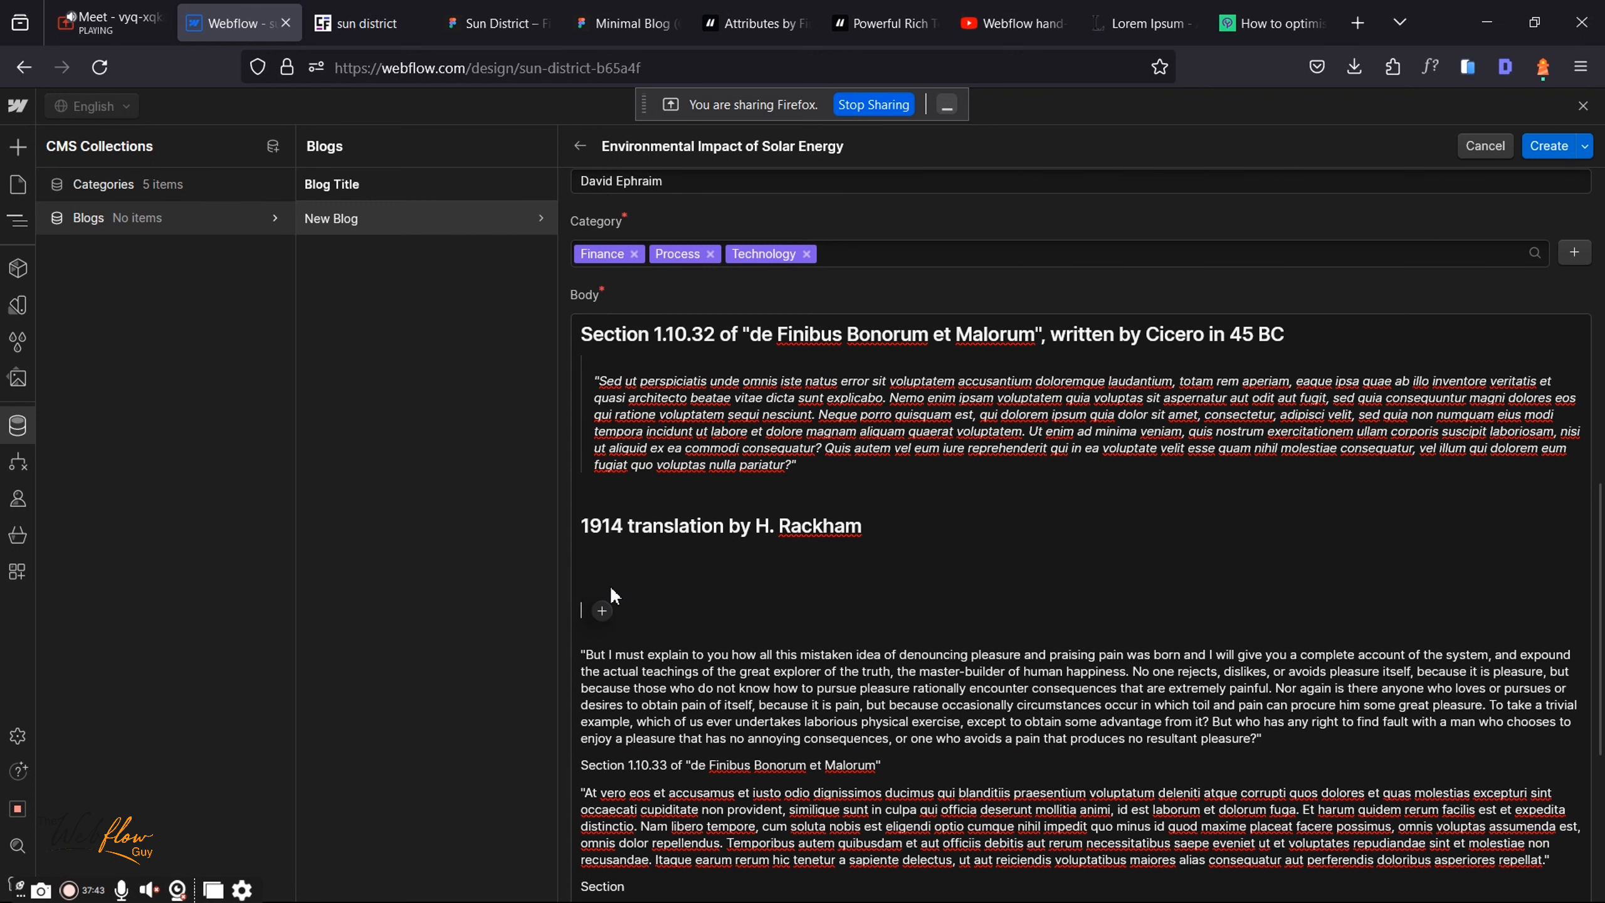
{"action": "left_click", "coordinate": [601, 610]}
{"action": "left_click", "coordinate": [644, 616]}
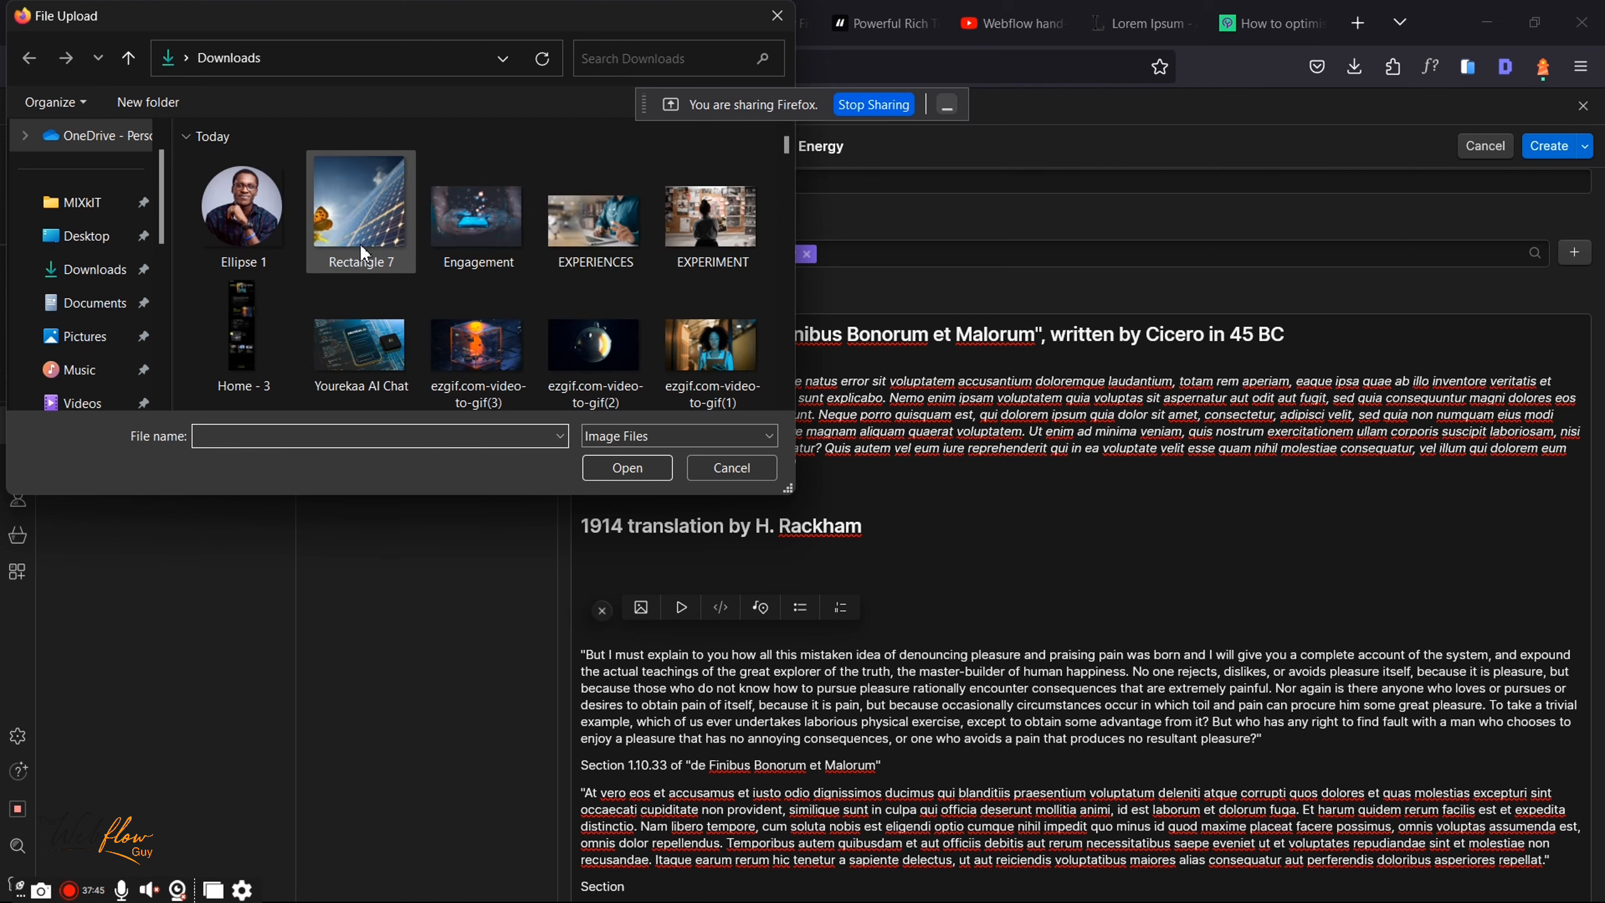
{"action": "left_click", "coordinate": [628, 468]}
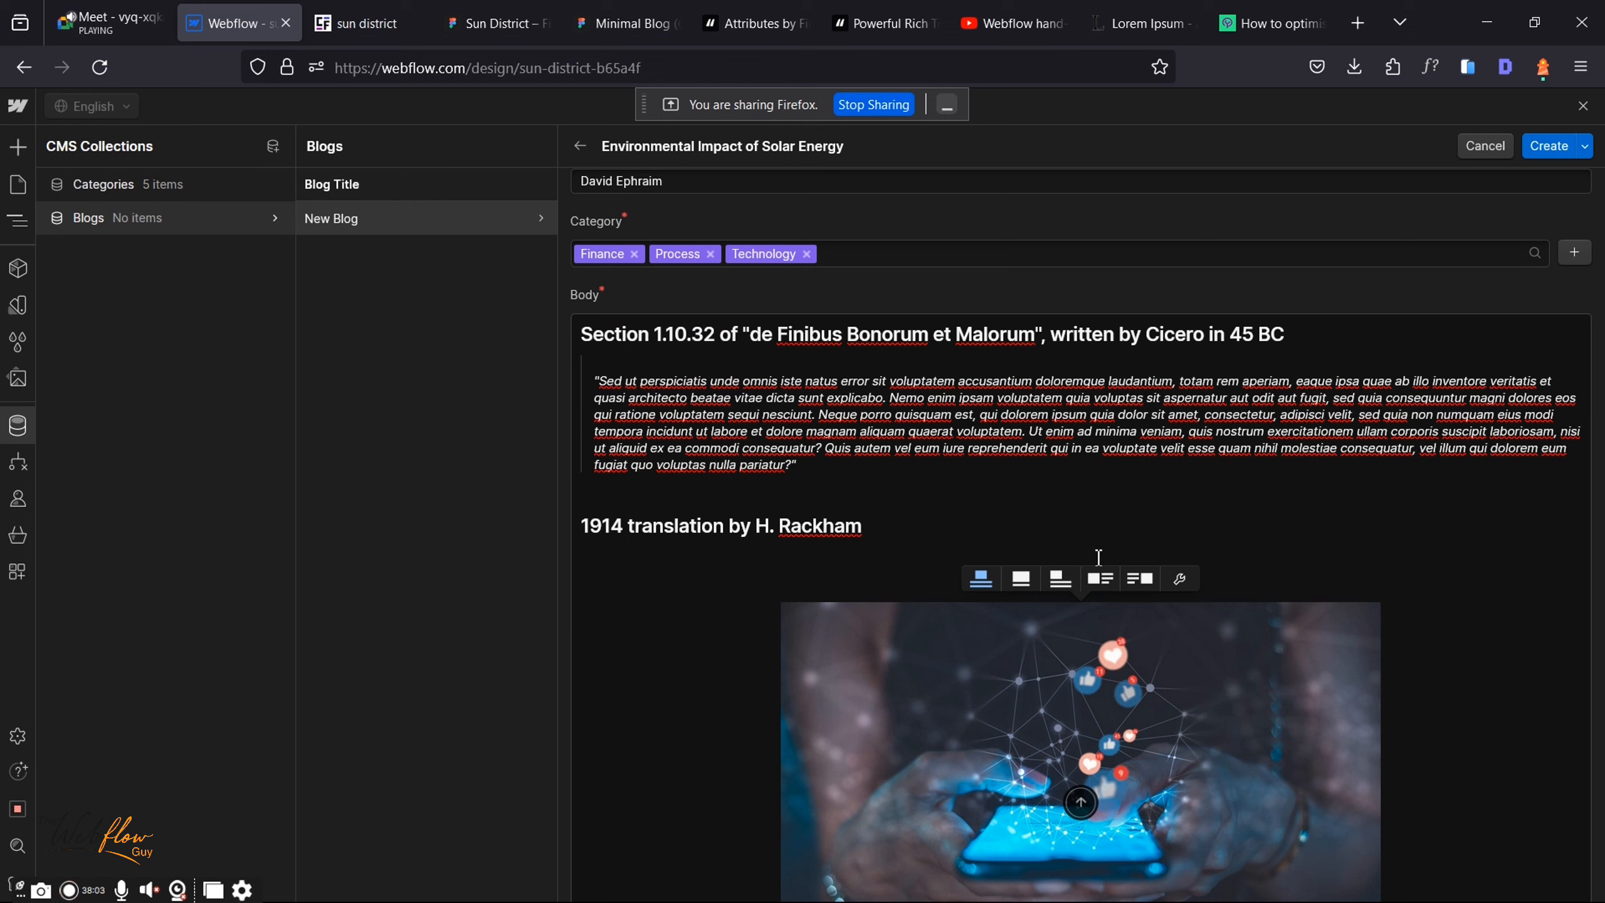
Step: Try the image layout options and settle on full body width
{"action": "left_click", "coordinate": [1021, 578]}
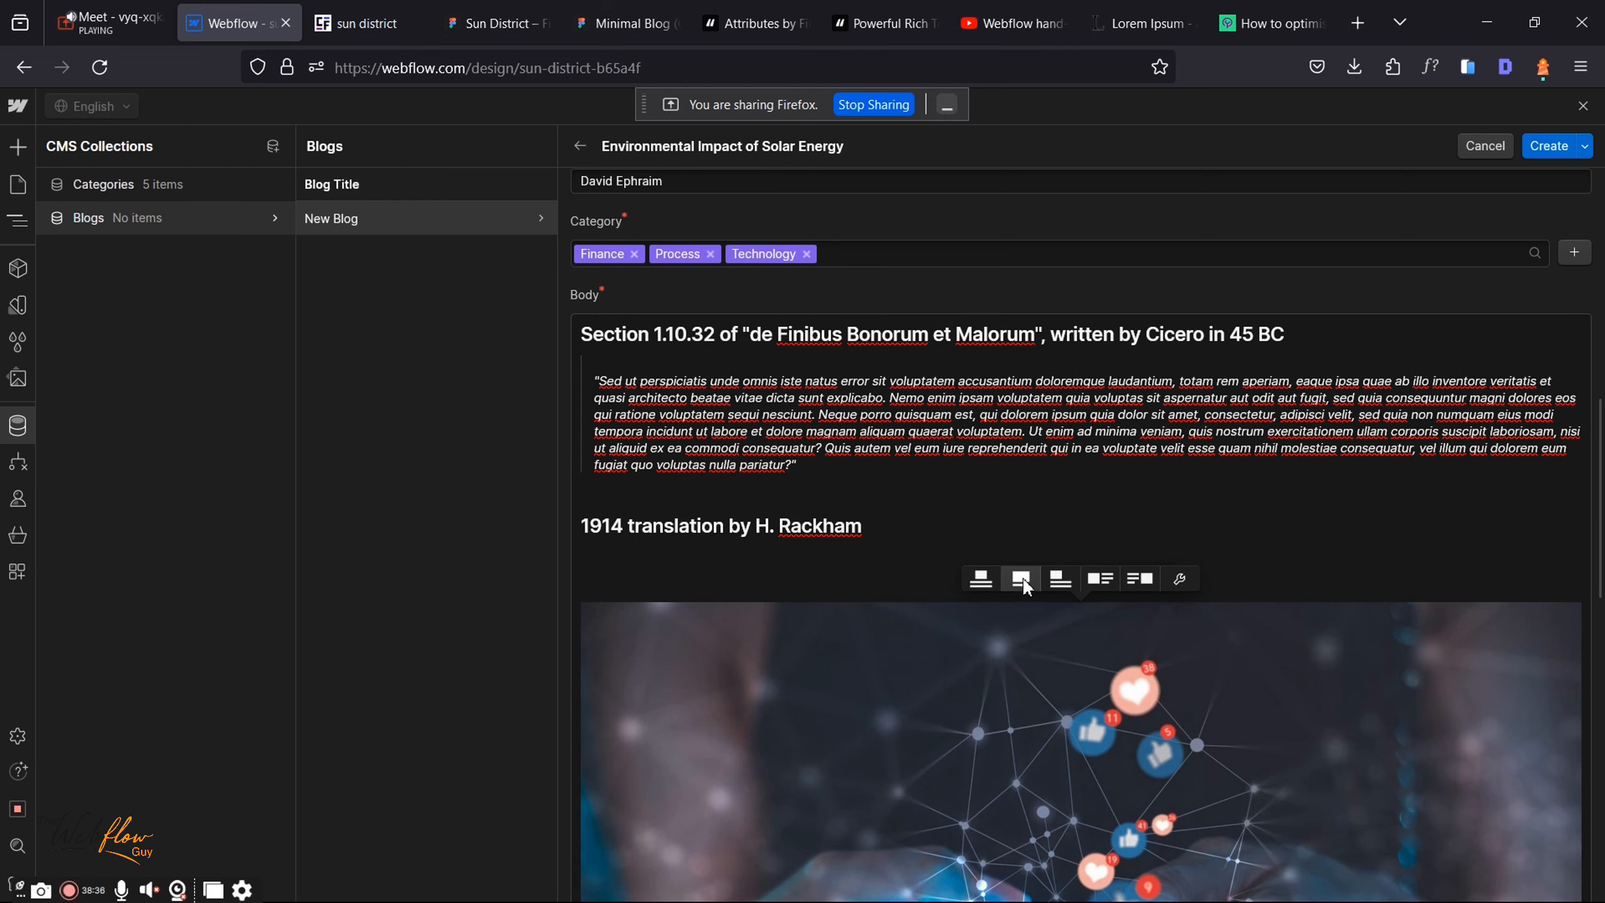
{"action": "left_click", "coordinate": [1066, 577]}
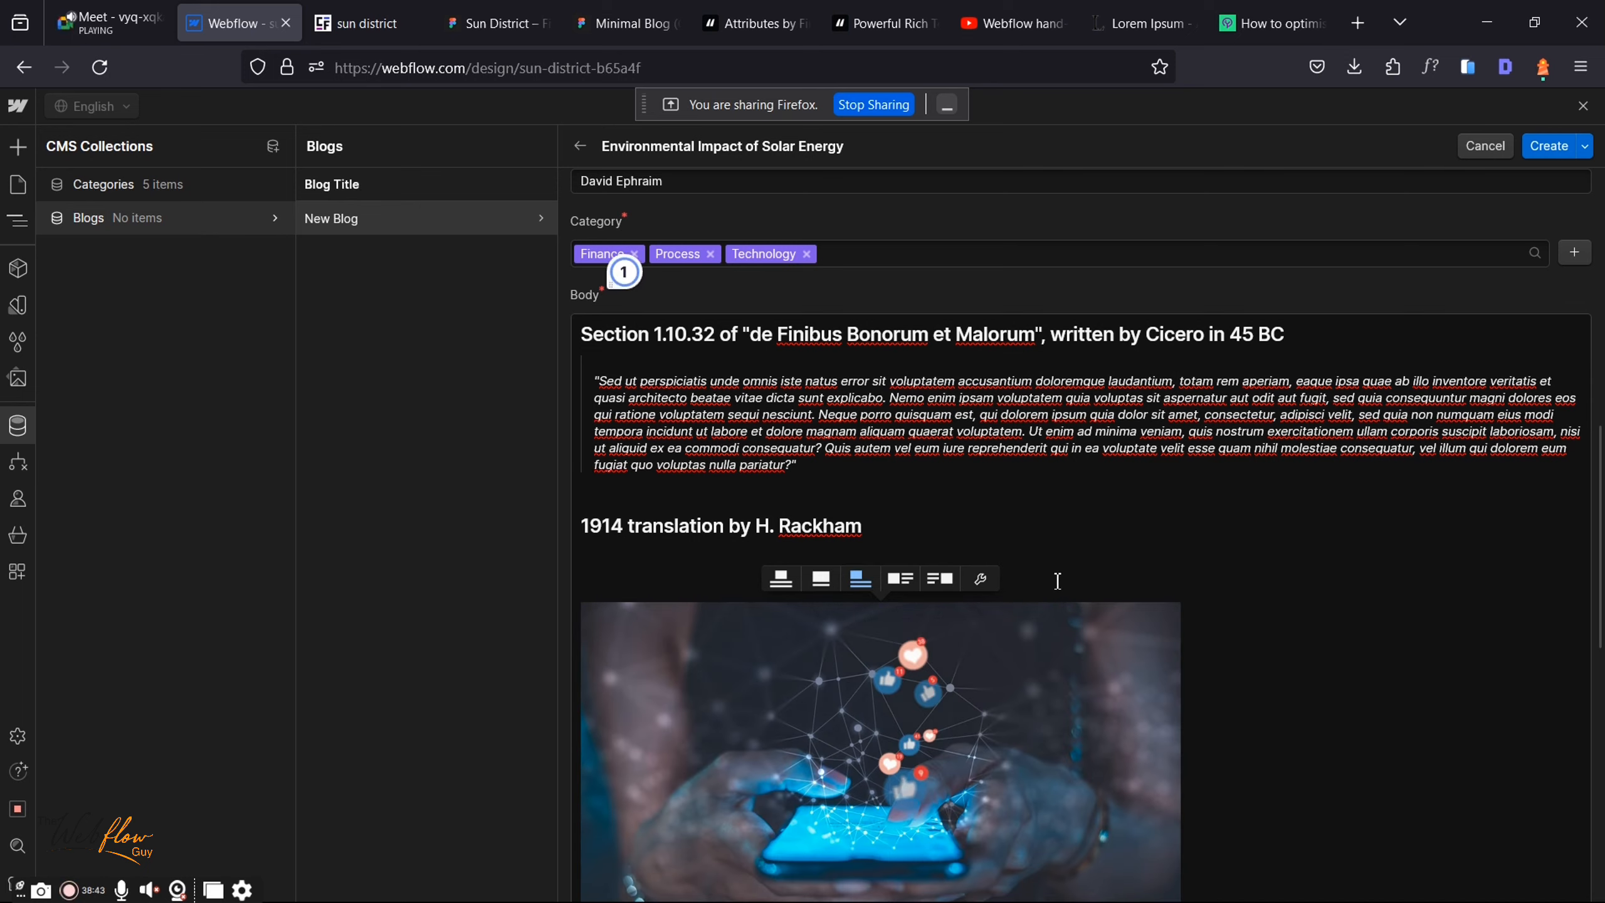
{"action": "left_click", "coordinate": [902, 579]}
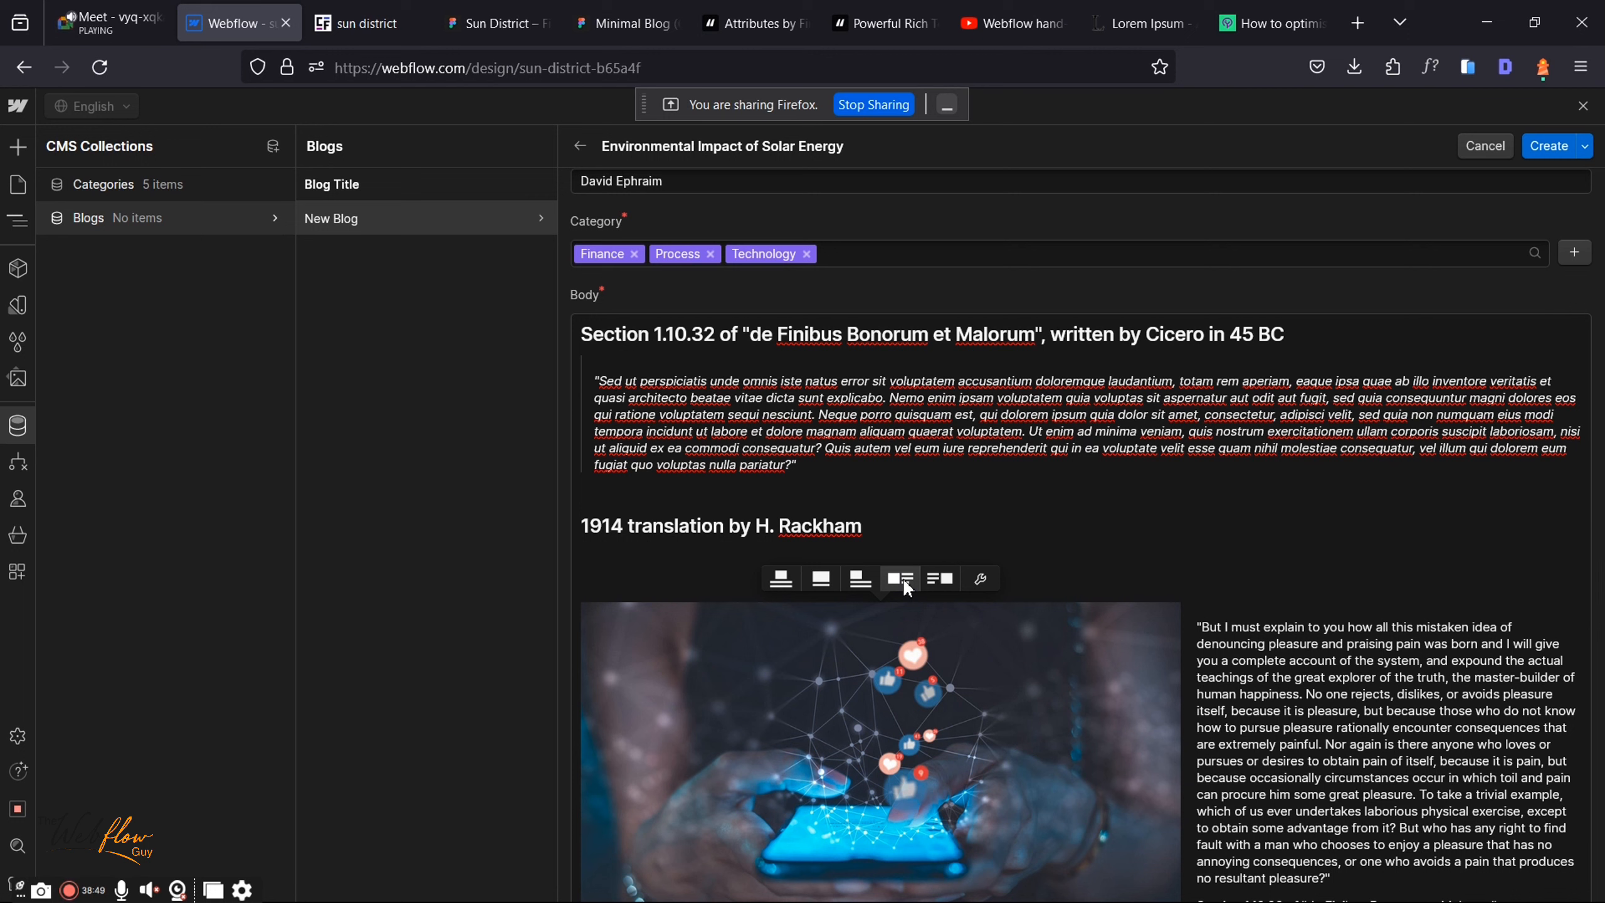
{"action": "left_click", "coordinate": [938, 579]}
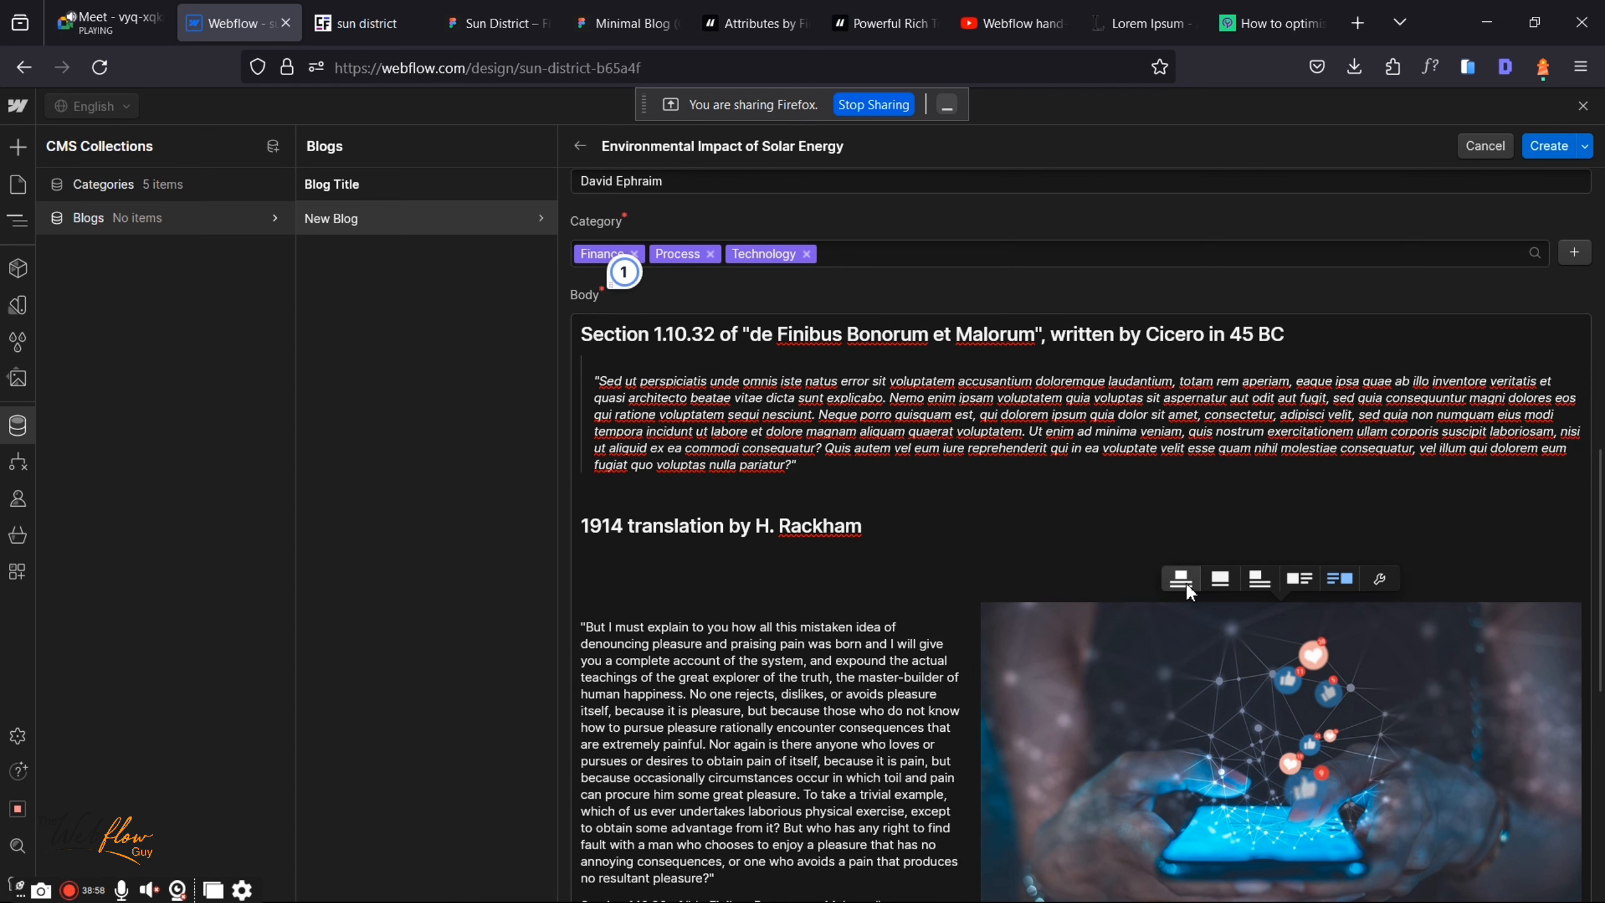
{"action": "left_click", "coordinate": [1216, 590]}
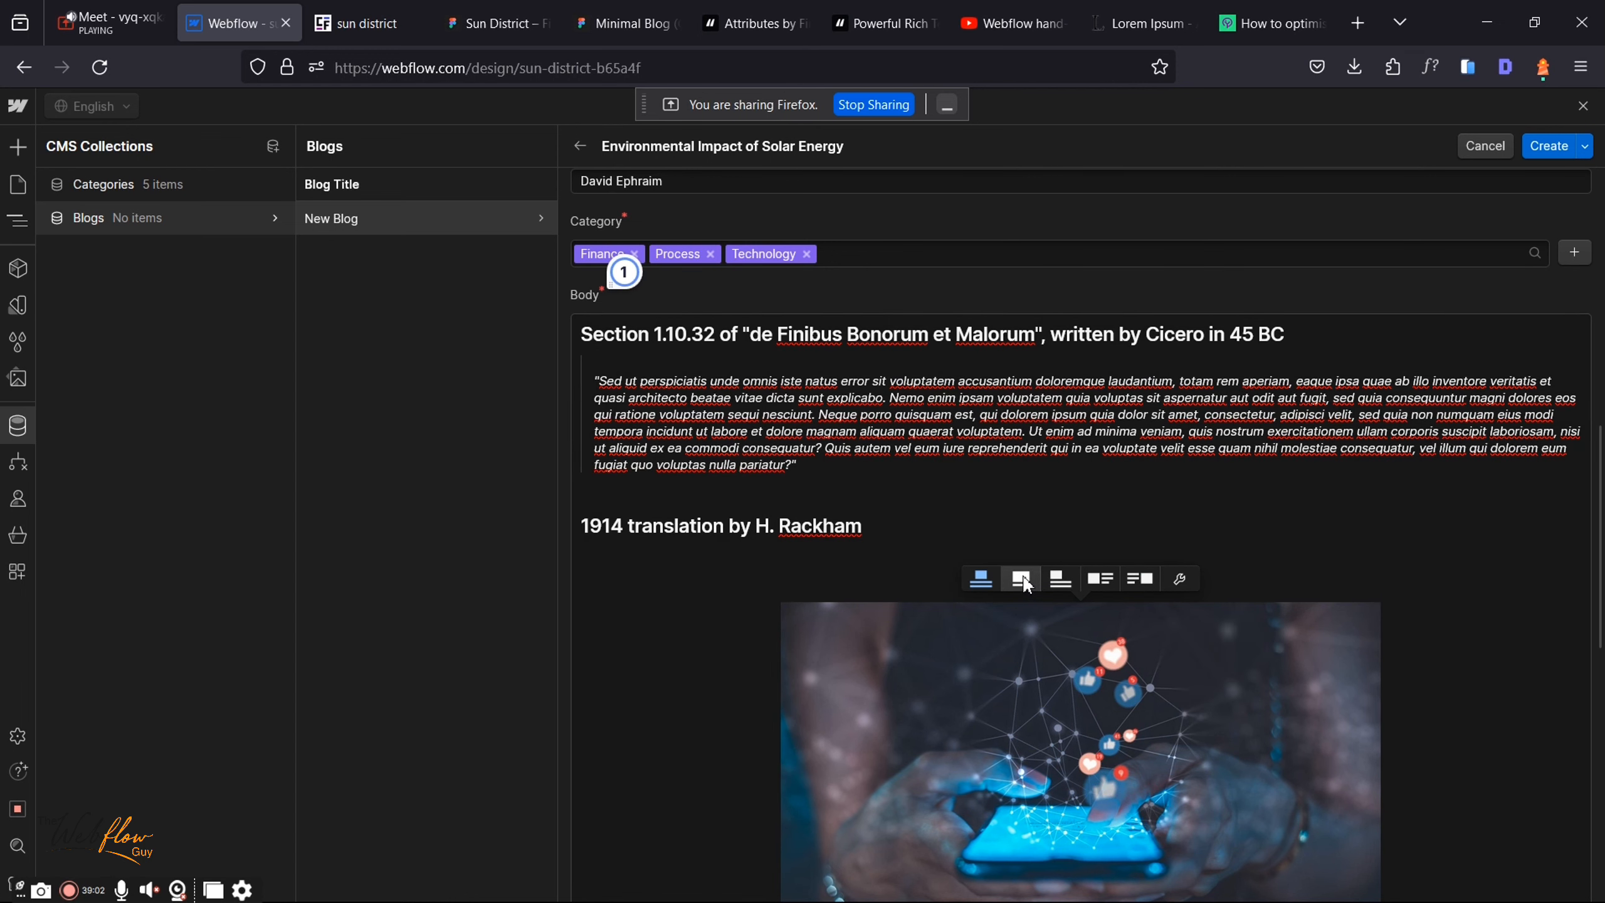
{"action": "left_click", "coordinate": [1022, 578]}
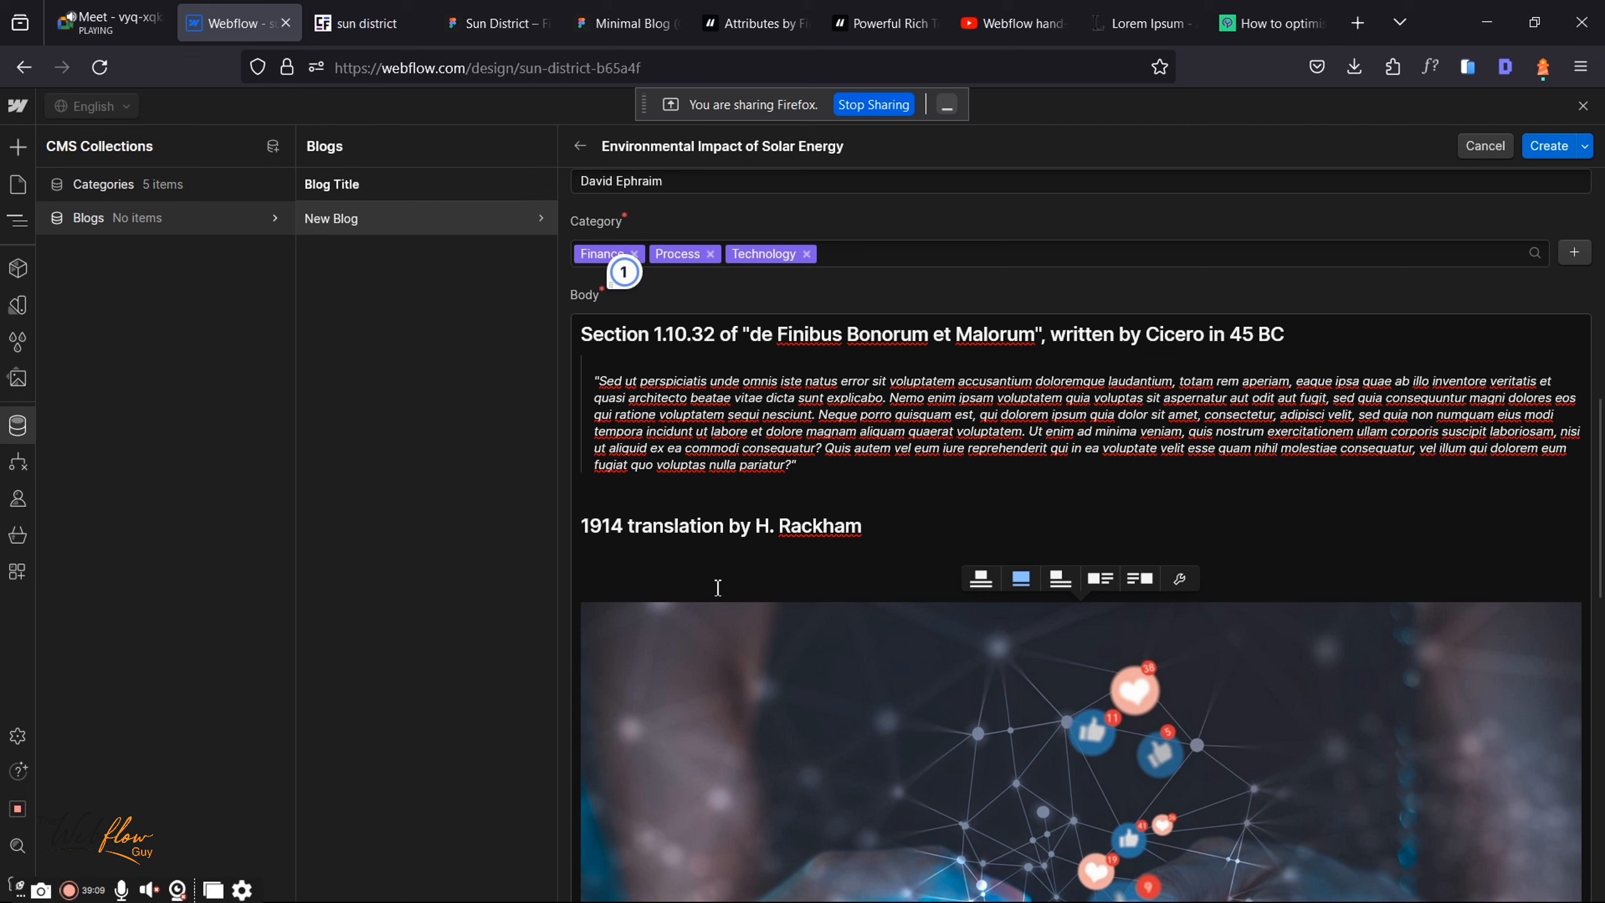
Step: Delete the blank line between the Rackham heading and the image
{"action": "left_click", "coordinate": [668, 579]}
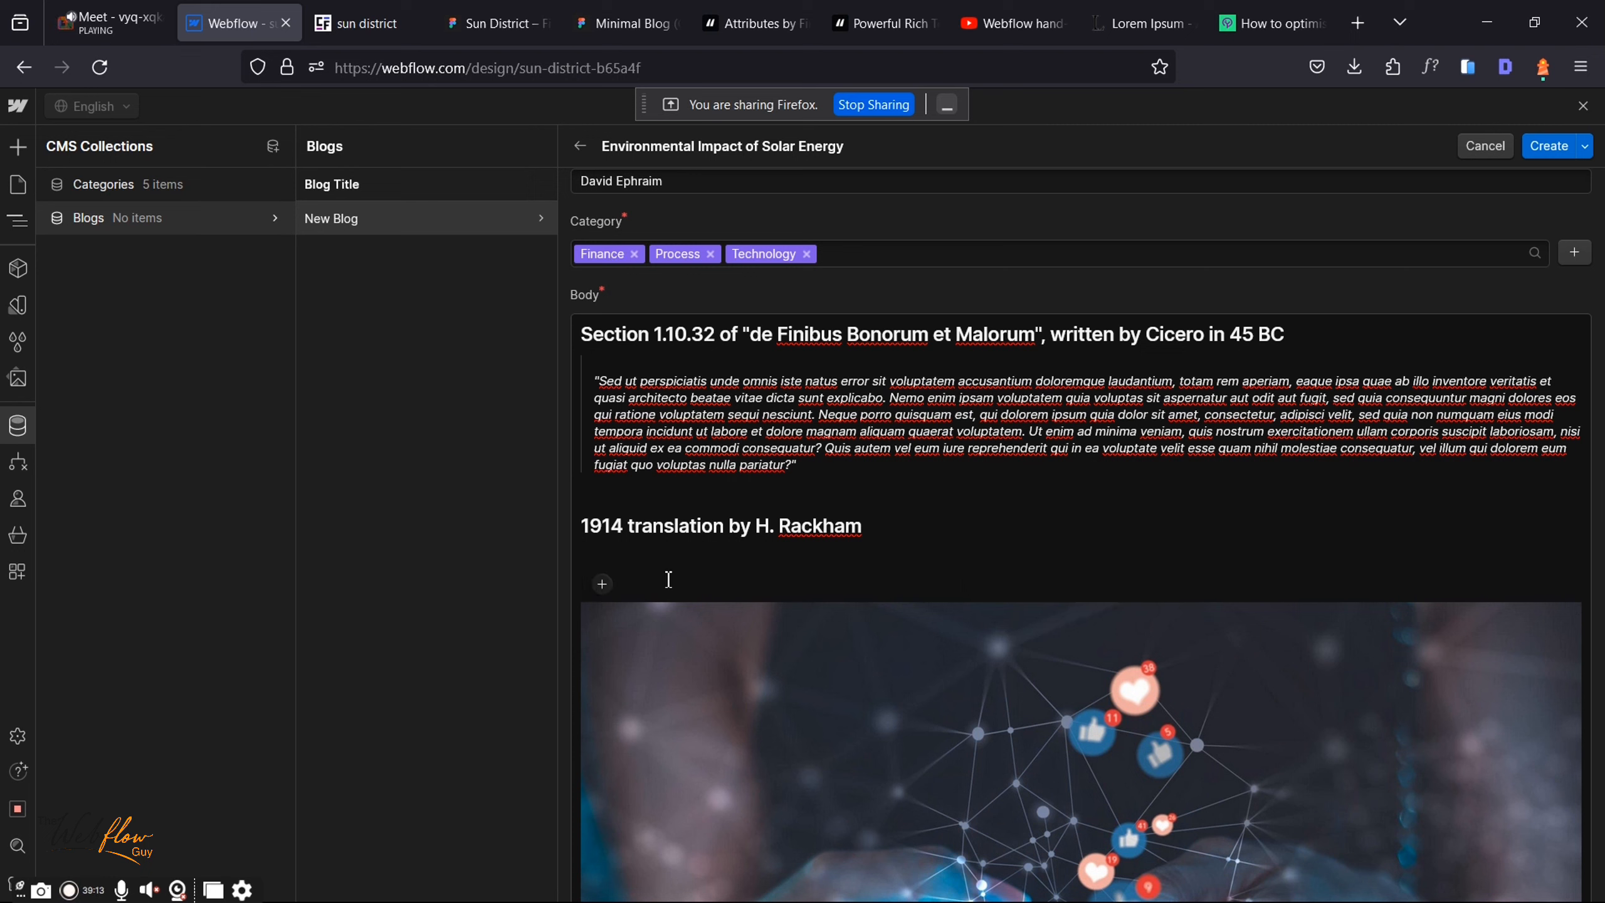
{"action": "key", "text": "BackSpace"}
{"action": "key", "text": "BackSpace"}
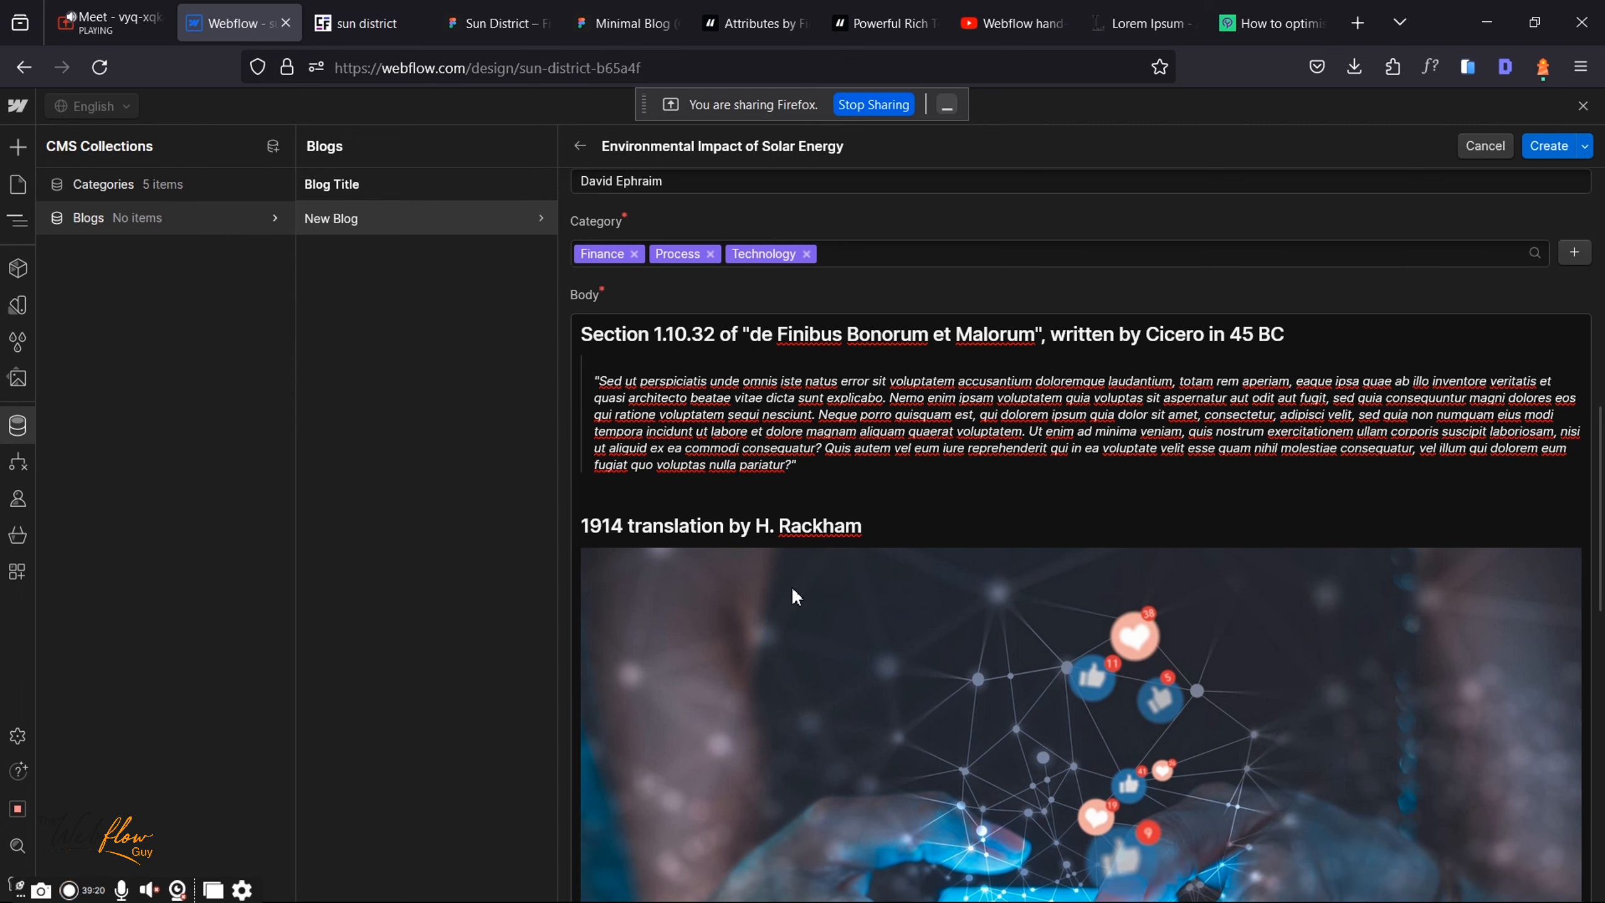
{"action": "key", "text": "Return"}
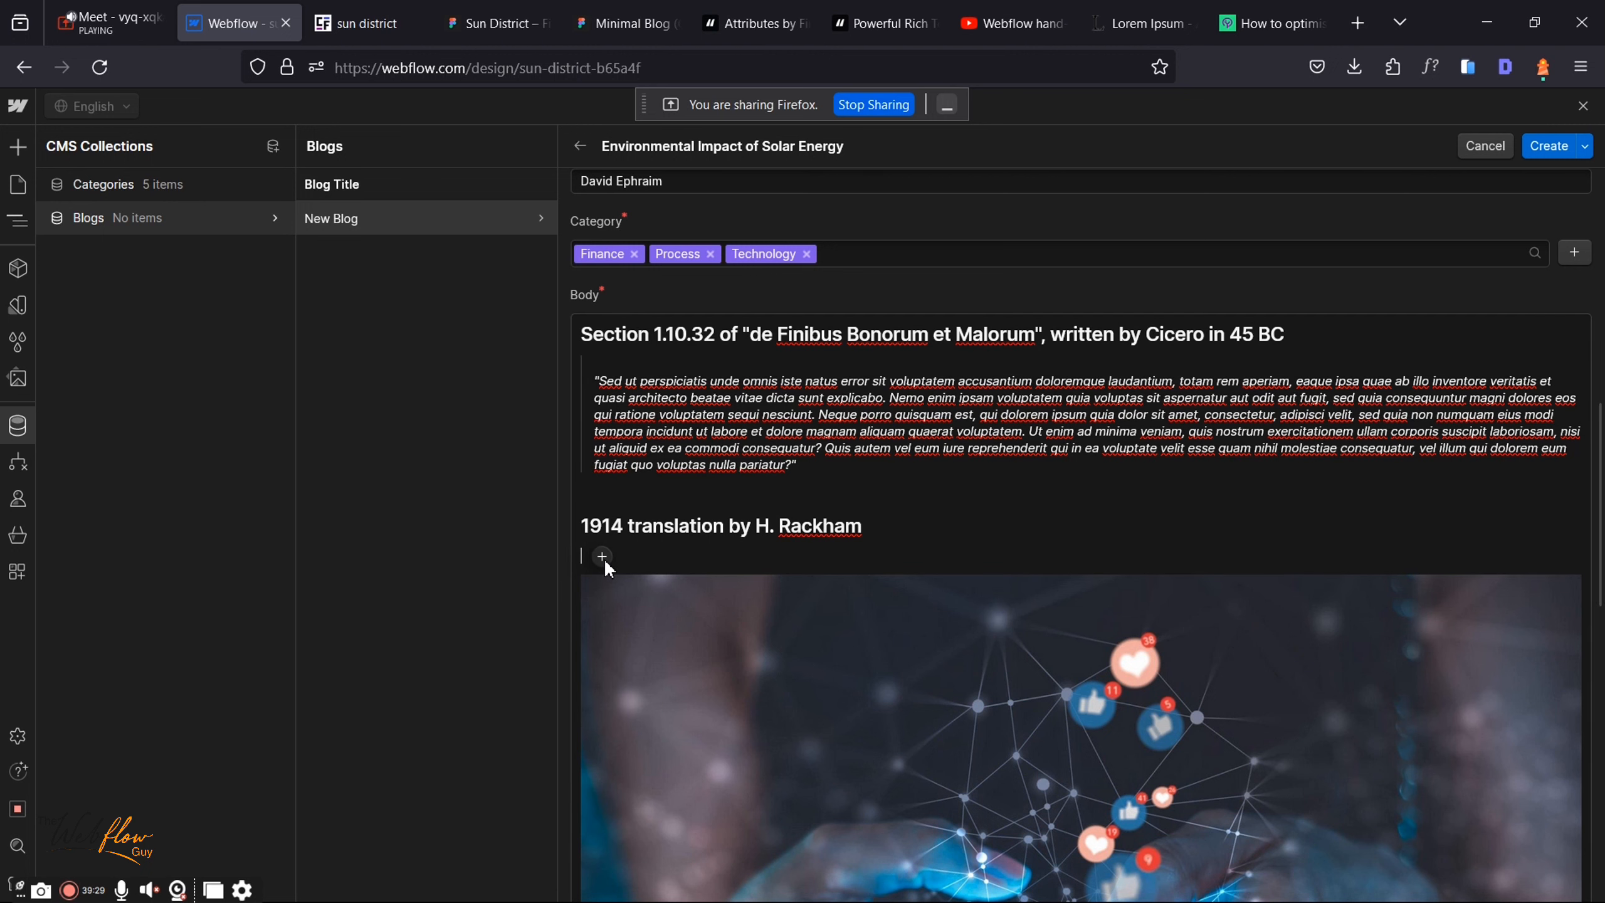
Step: Caption the phone image 'Image of a girl'
{"action": "key", "text": "BackSpace"}
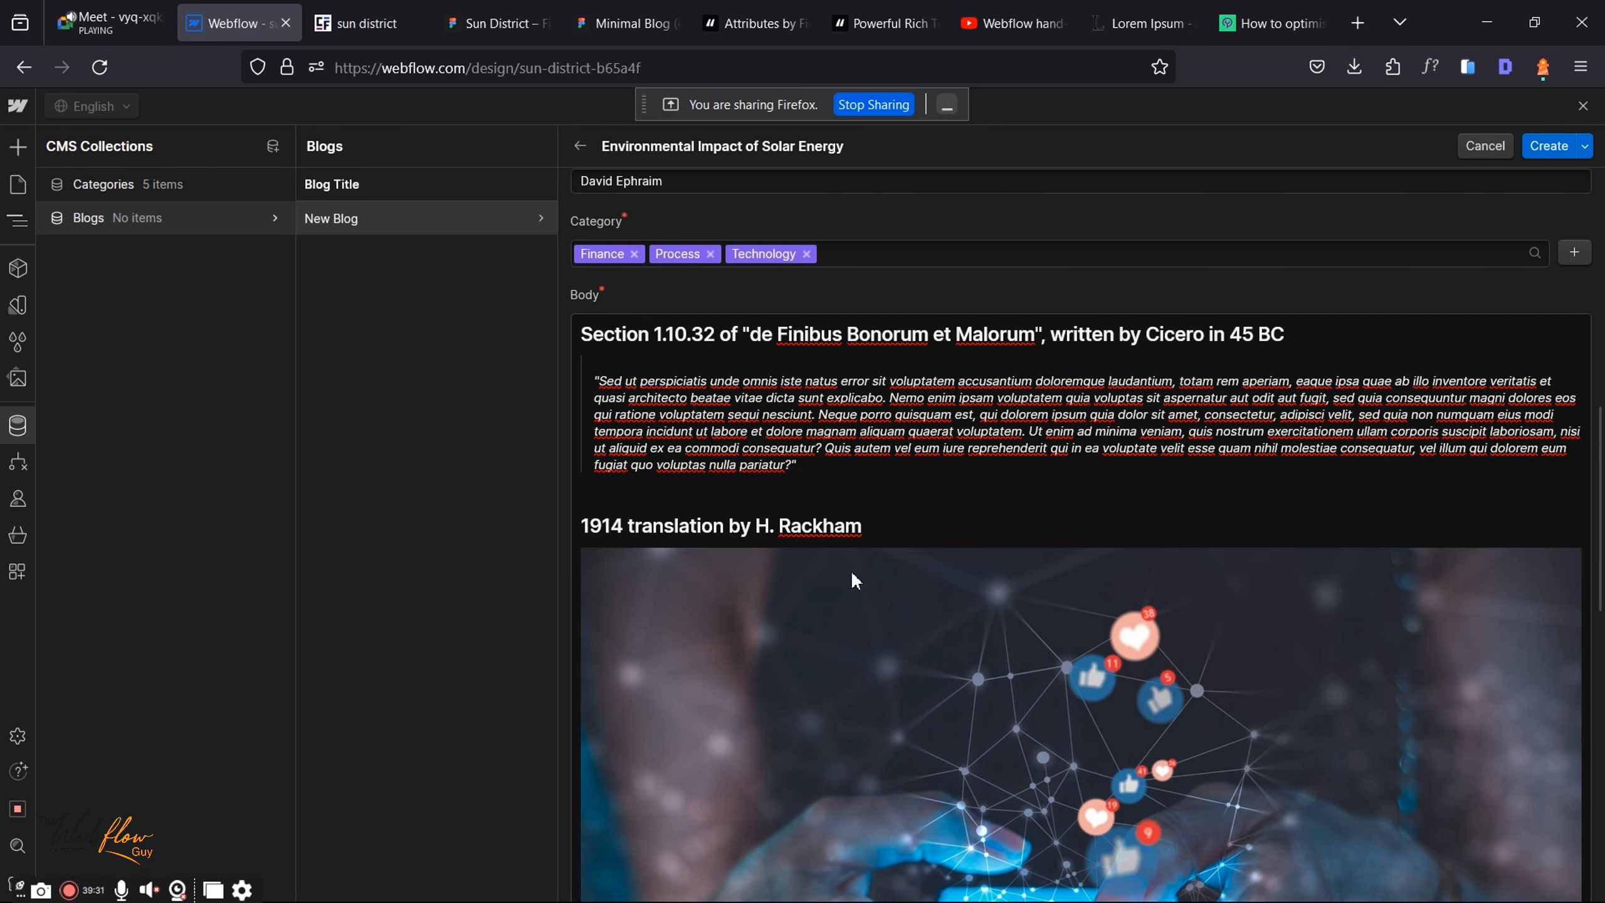
{"action": "scroll", "coordinate": [955, 603], "scroll_direction": "down", "scroll_amount": 10}
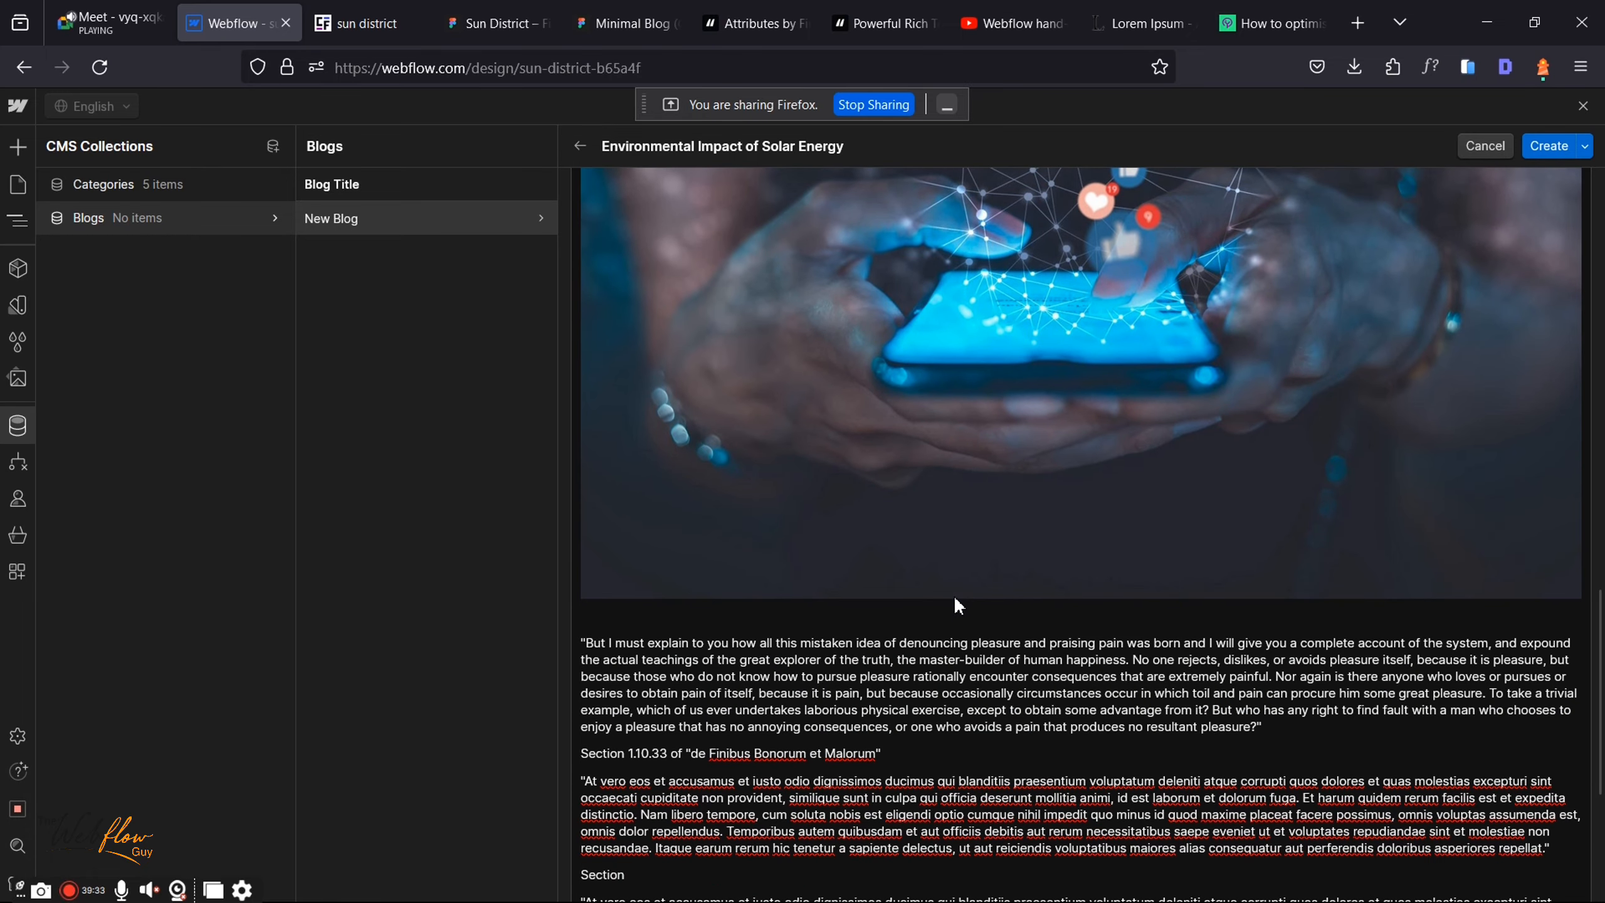
{"action": "left_click", "coordinate": [1043, 515]}
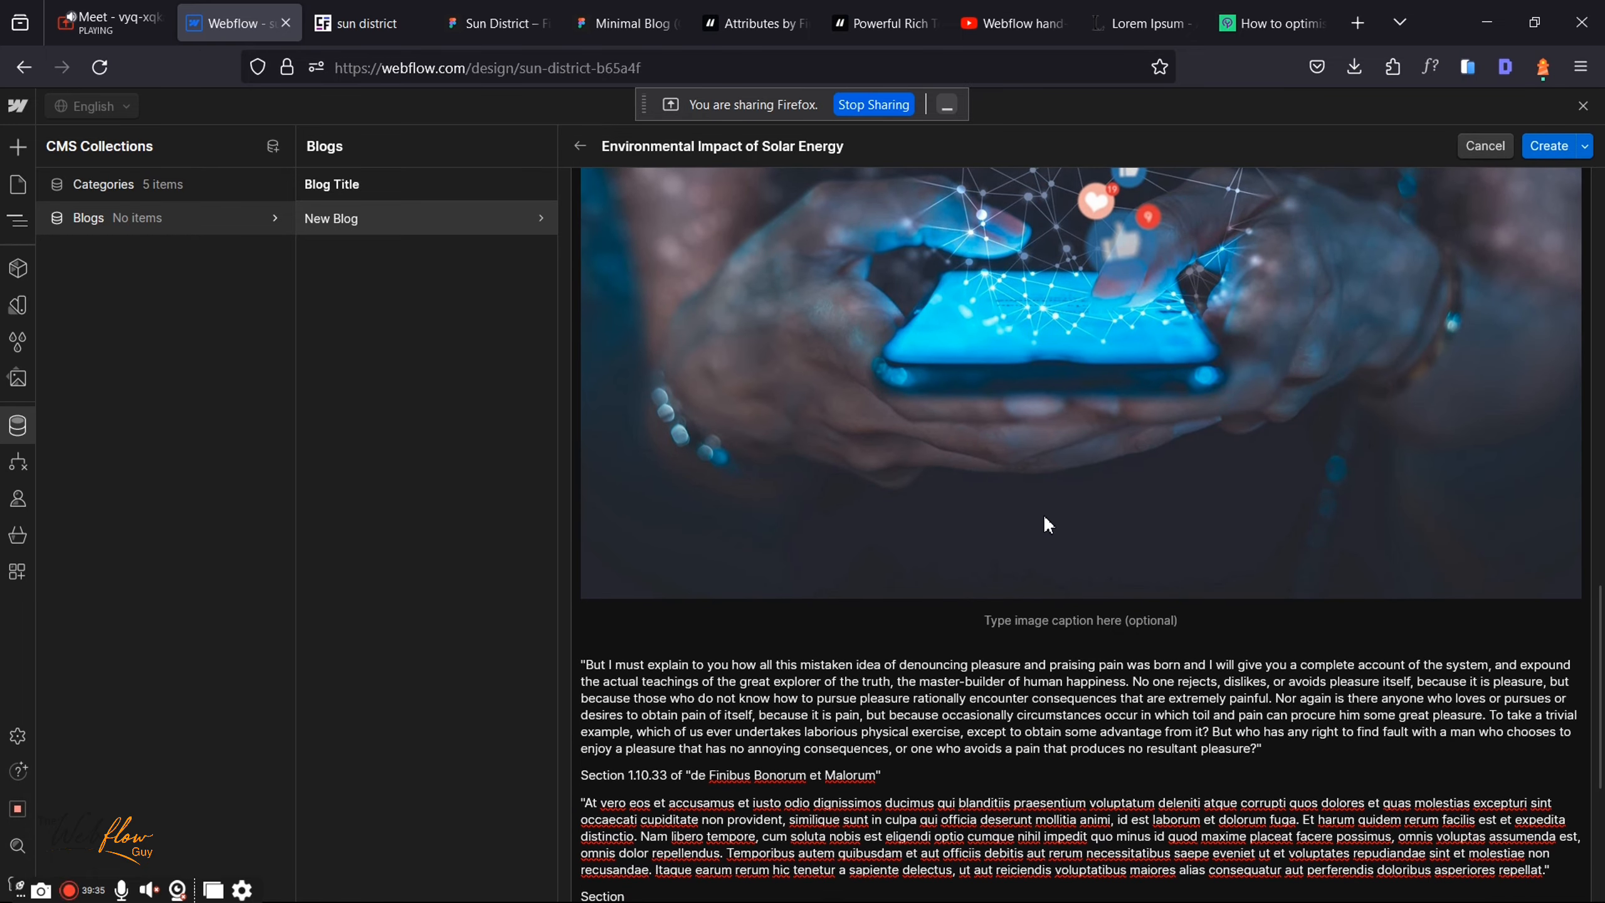
{"action": "left_click", "coordinate": [1035, 619]}
{"action": "type", "text": "Image"}
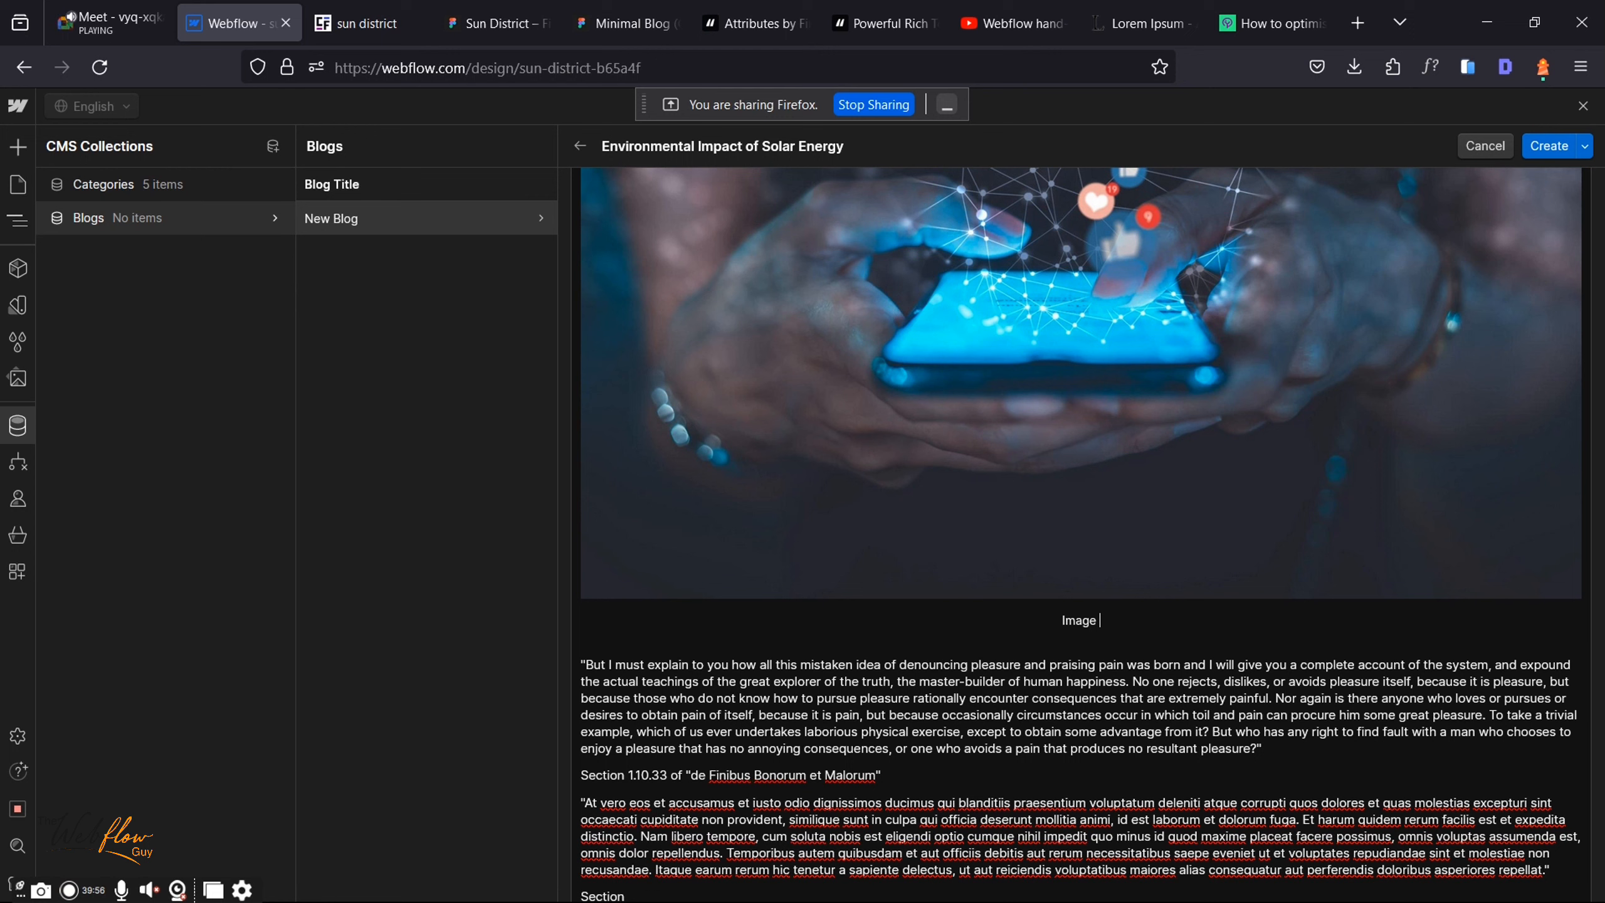
{"action": "type", "text": "of a girl"}
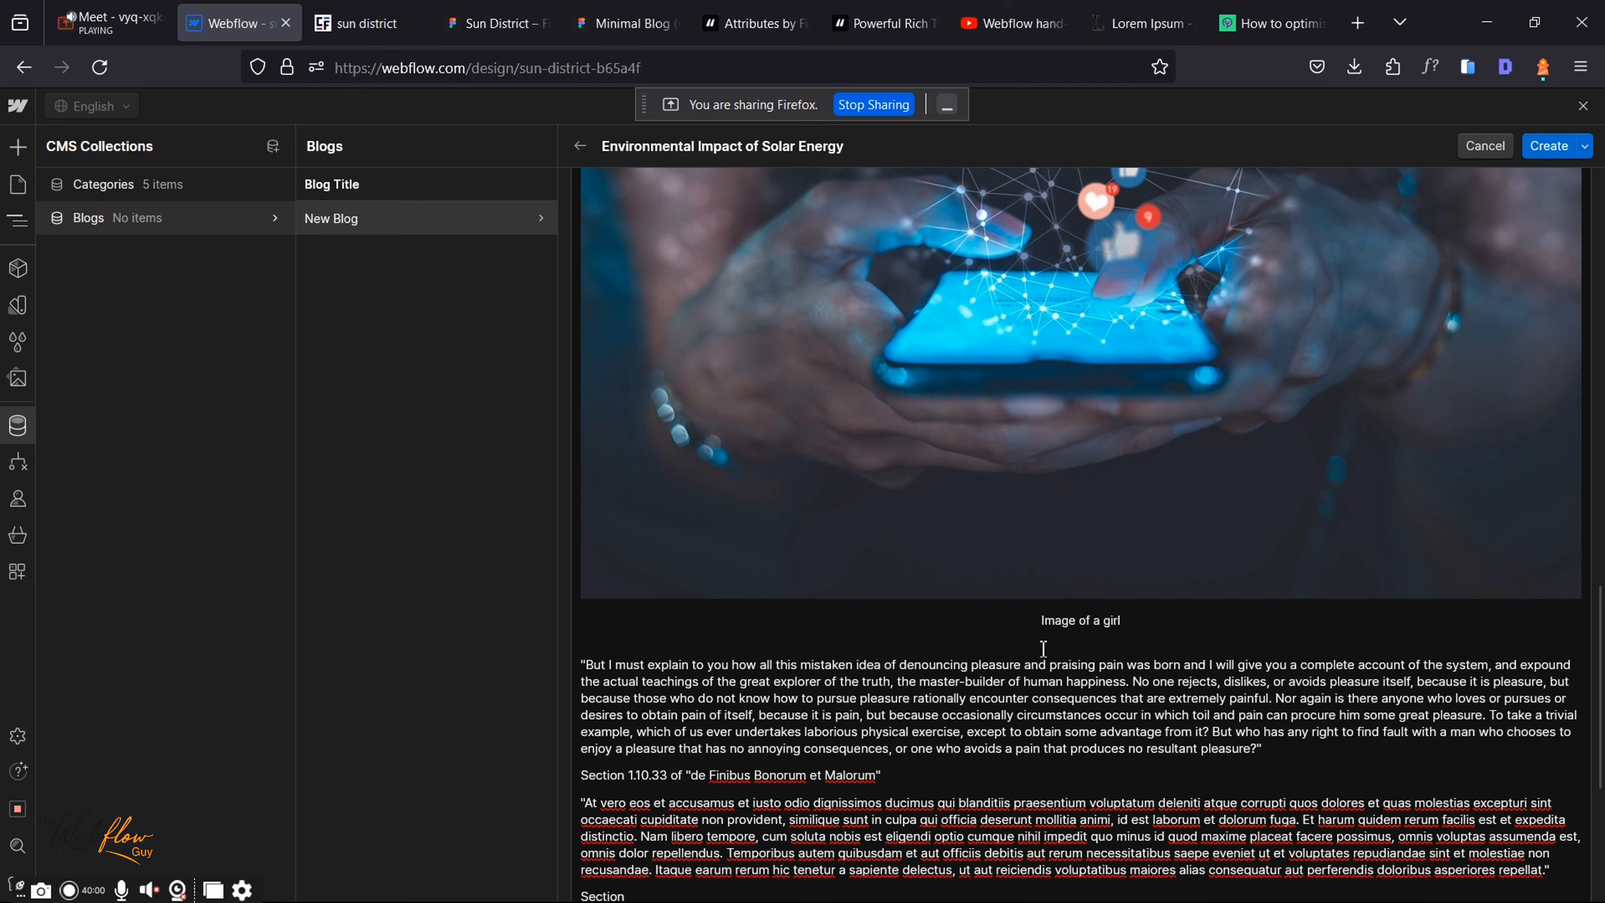
{"action": "scroll", "coordinate": [912, 607], "scroll_direction": "down", "scroll_amount": 3}
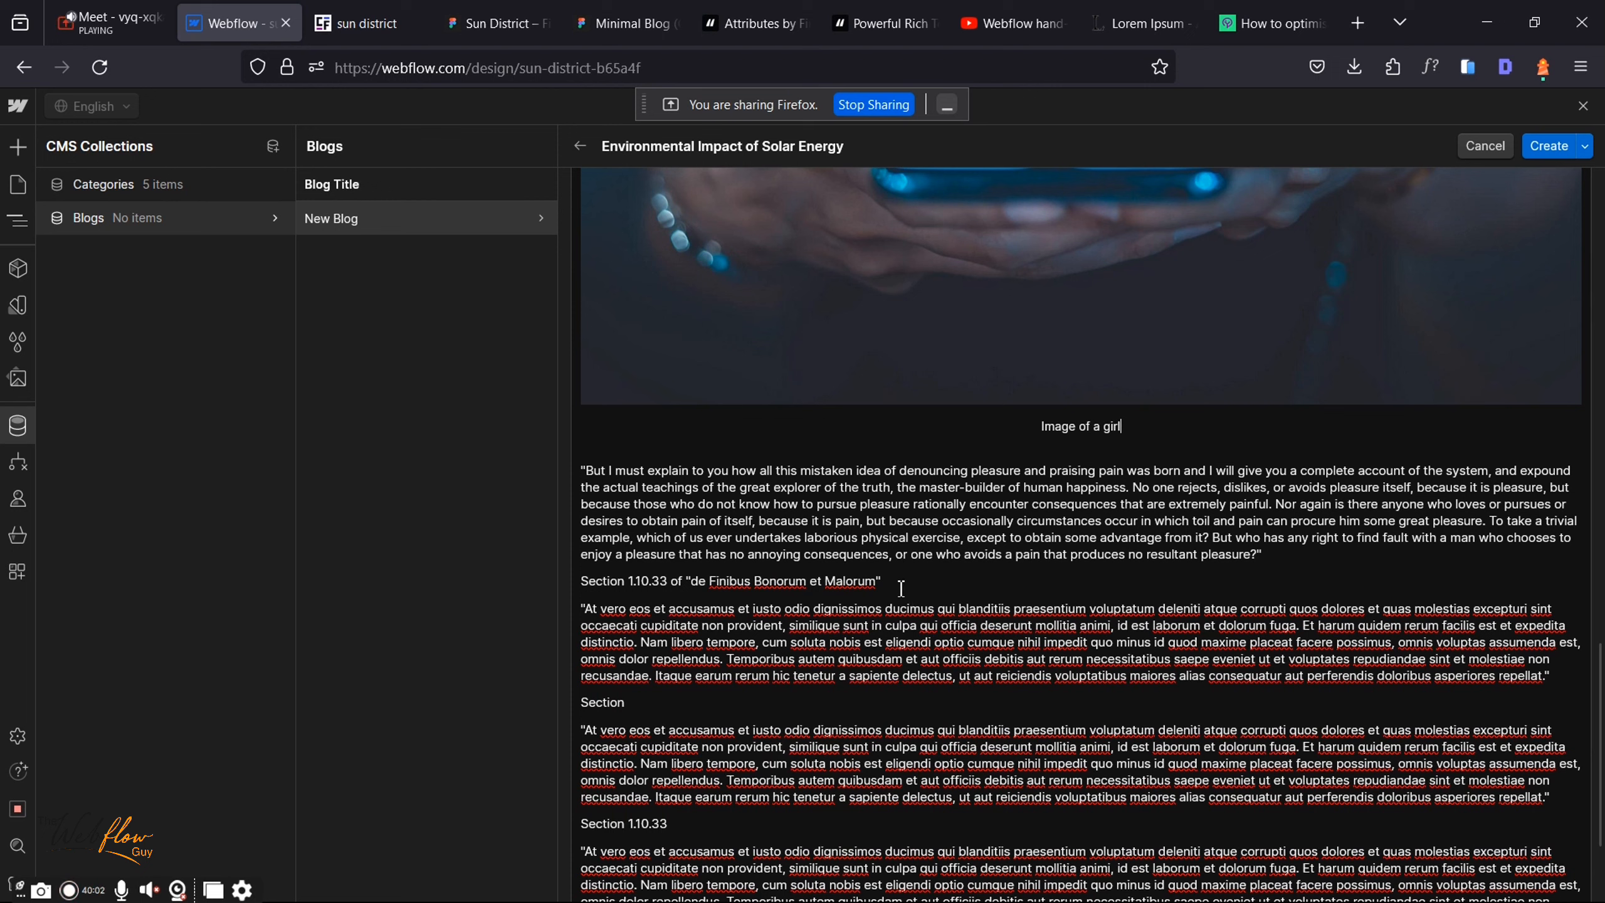
{"action": "left_click_drag", "start_coordinate": [881, 581], "coordinate": [578, 581]}
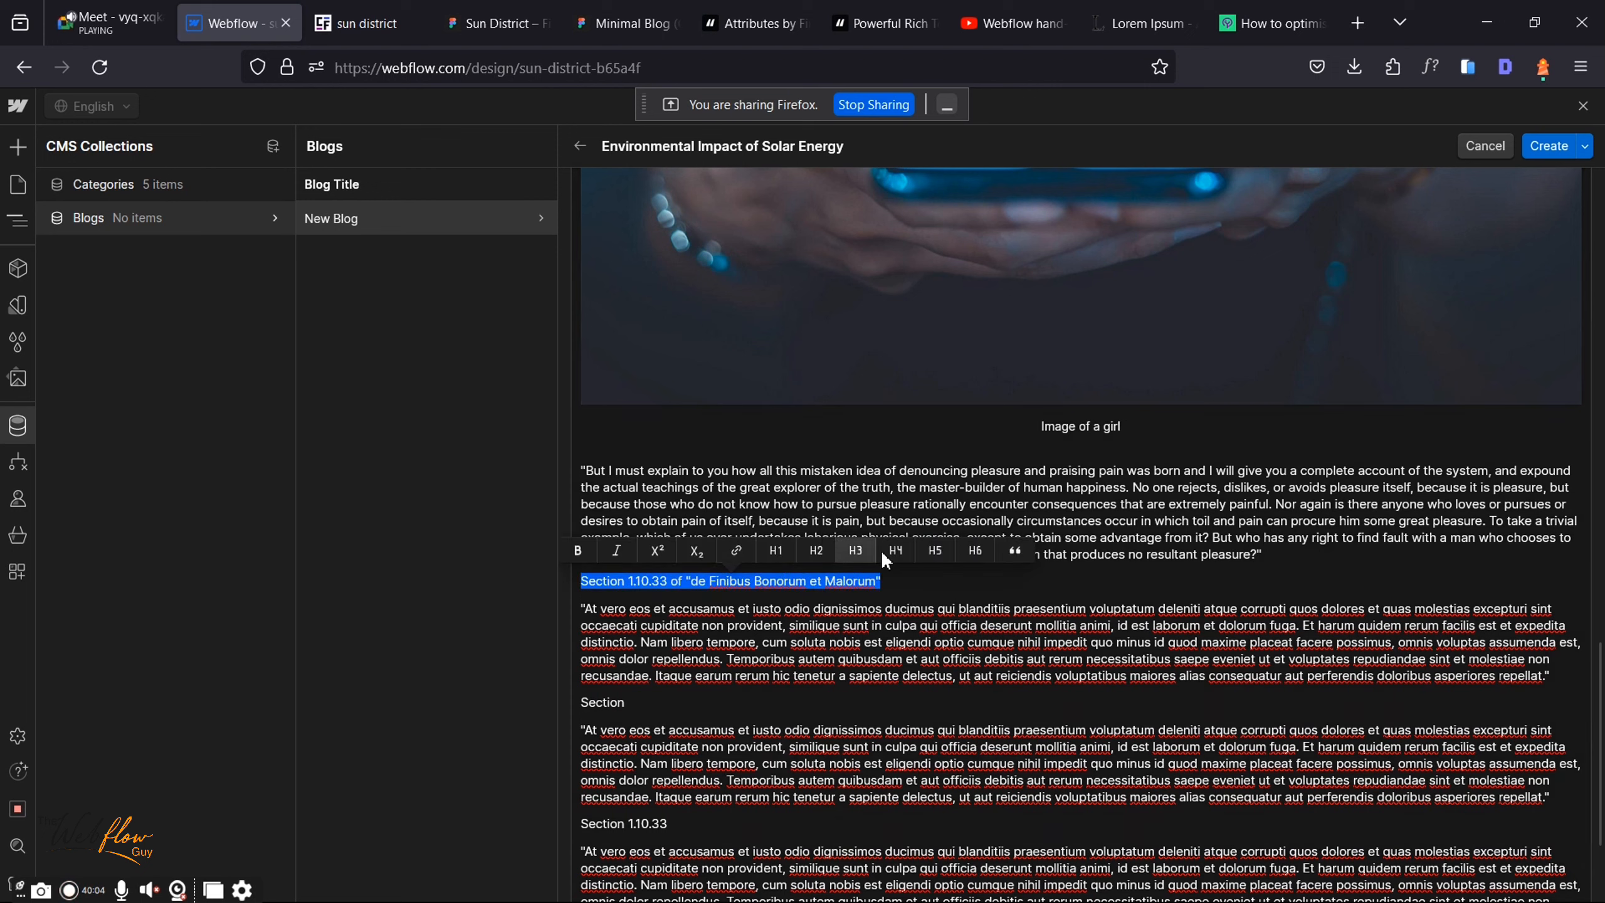
Step: Make the first two Section lines H3 headings, adding a blank line above the first
{"action": "left_click", "coordinate": [858, 550]}
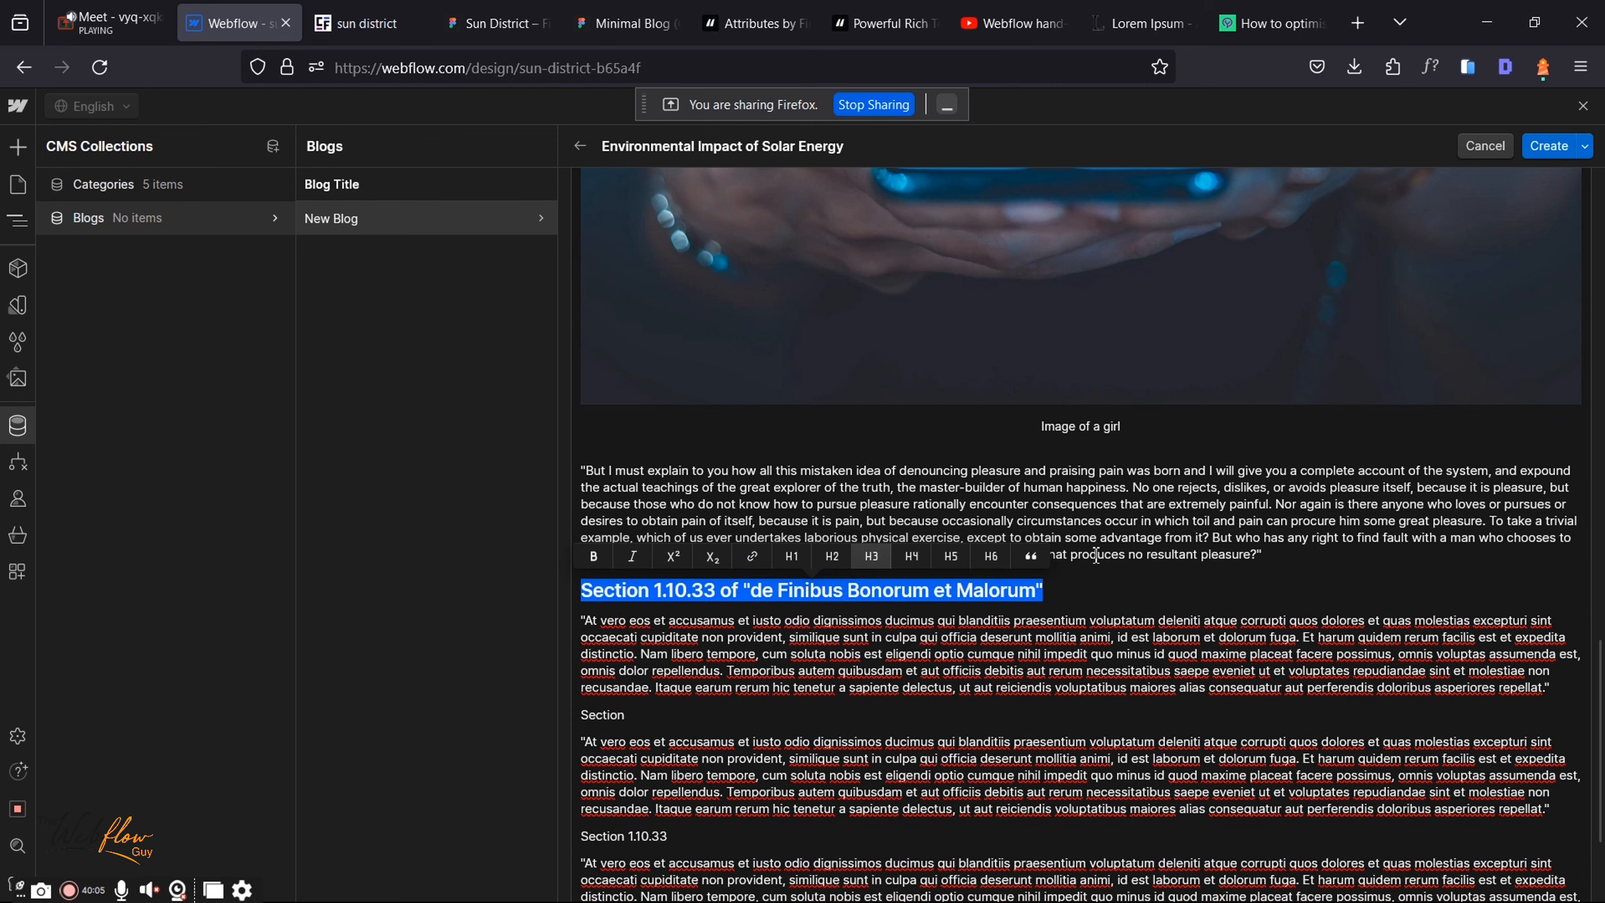
{"action": "left_click", "coordinate": [1293, 557]}
{"action": "key", "text": "Return"}
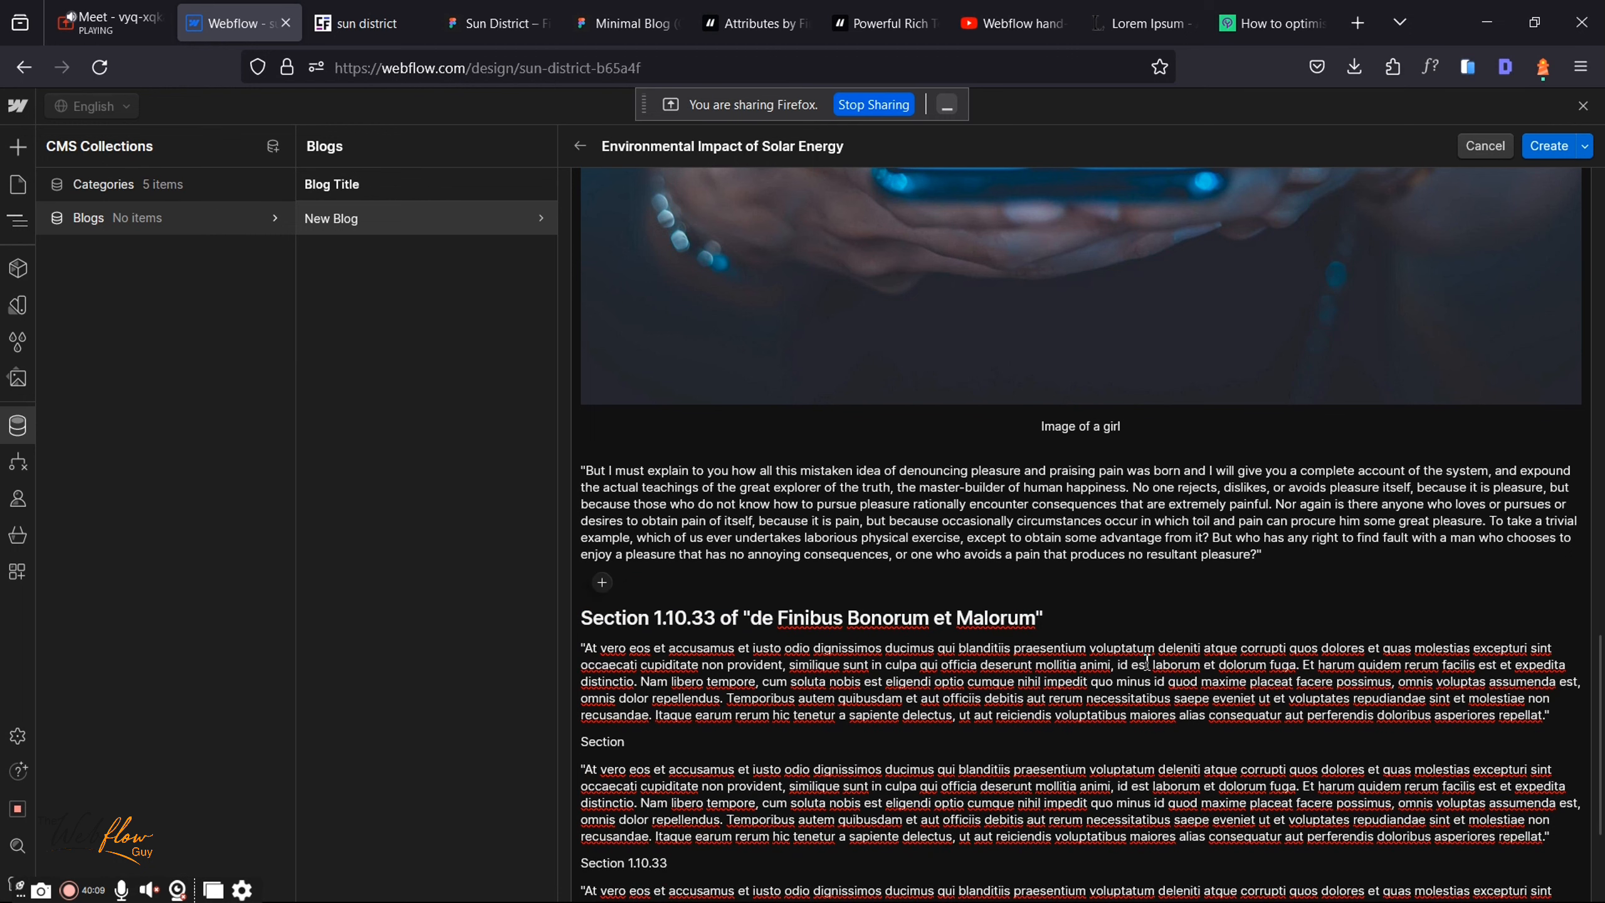
{"action": "scroll", "coordinate": [1092, 615], "scroll_direction": "down", "scroll_amount": 2}
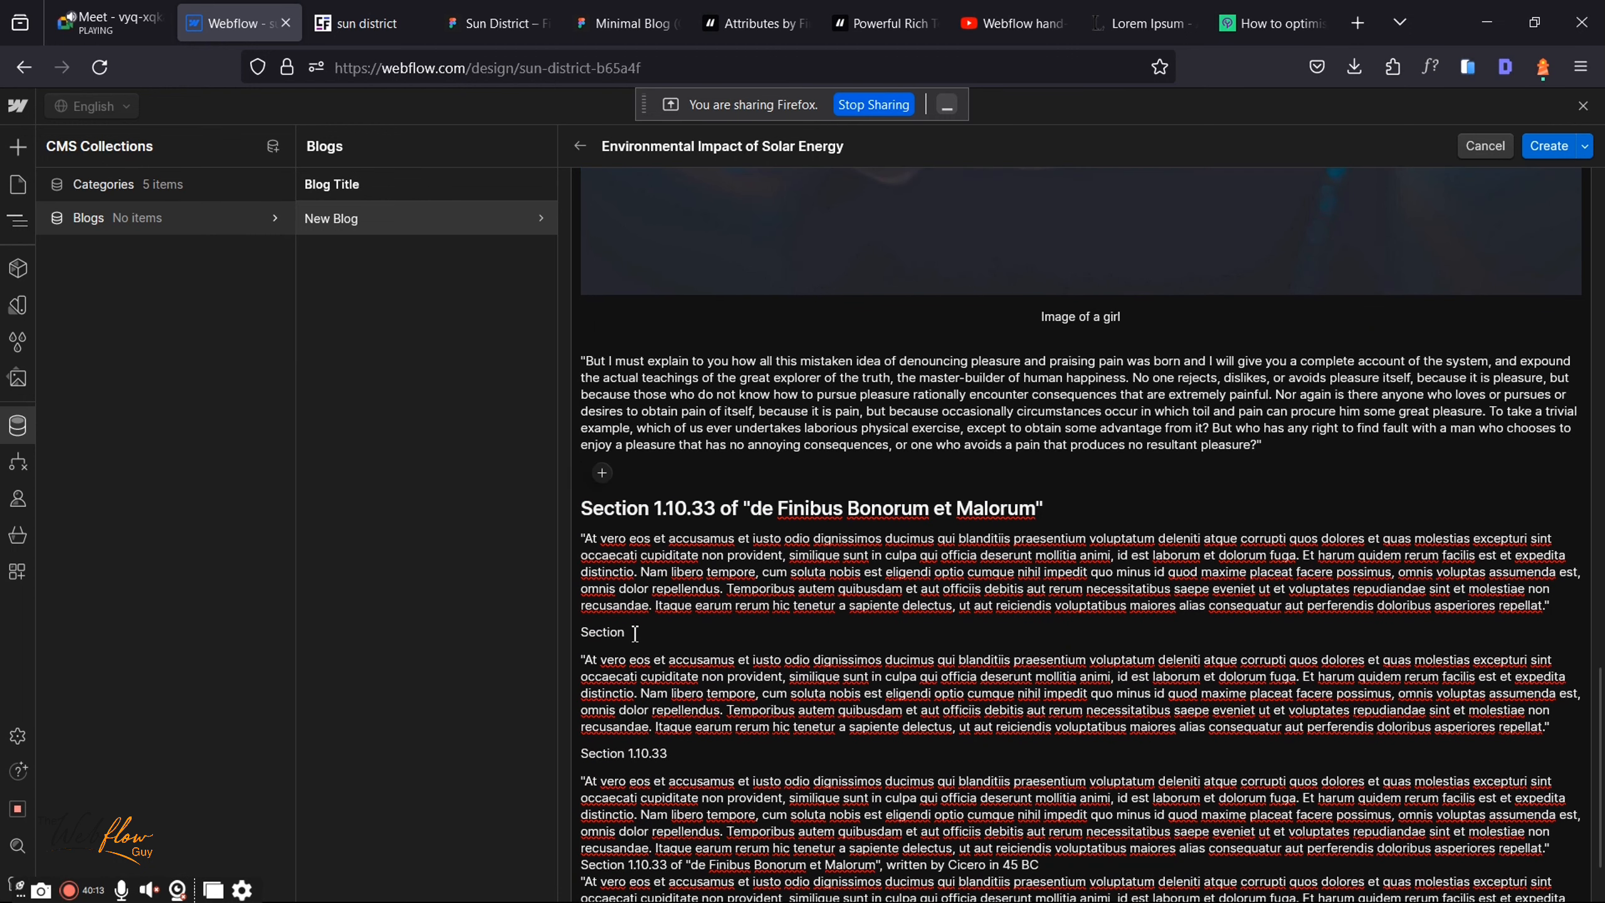
{"action": "left_click_drag", "start_coordinate": [557, 634], "coordinate": [625, 633]}
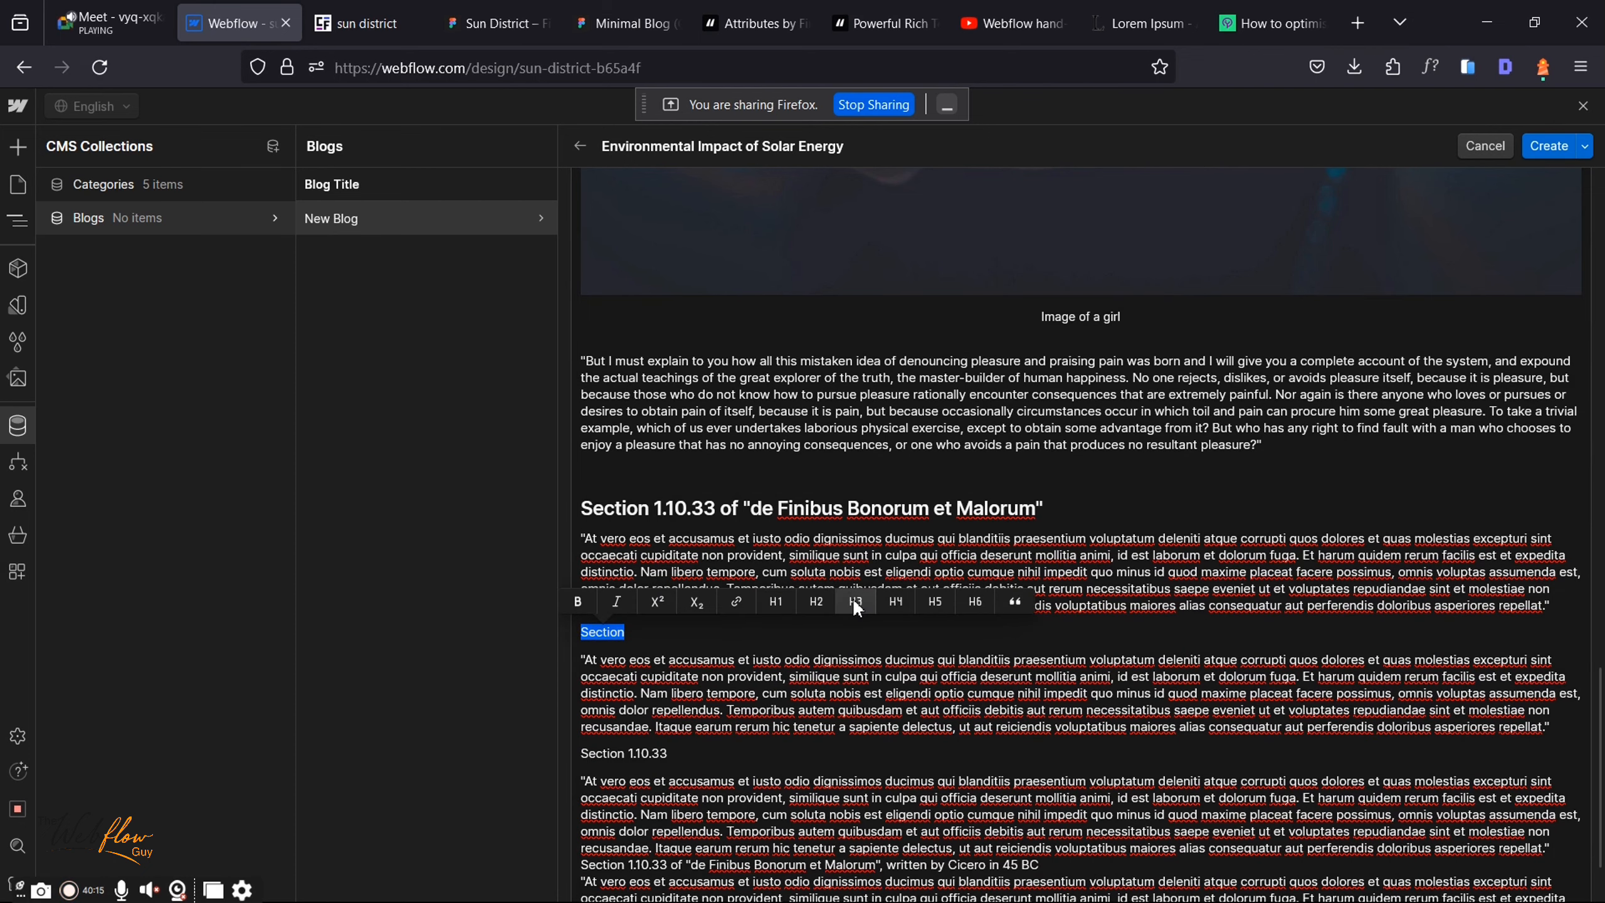
{"action": "left_click", "coordinate": [855, 601]}
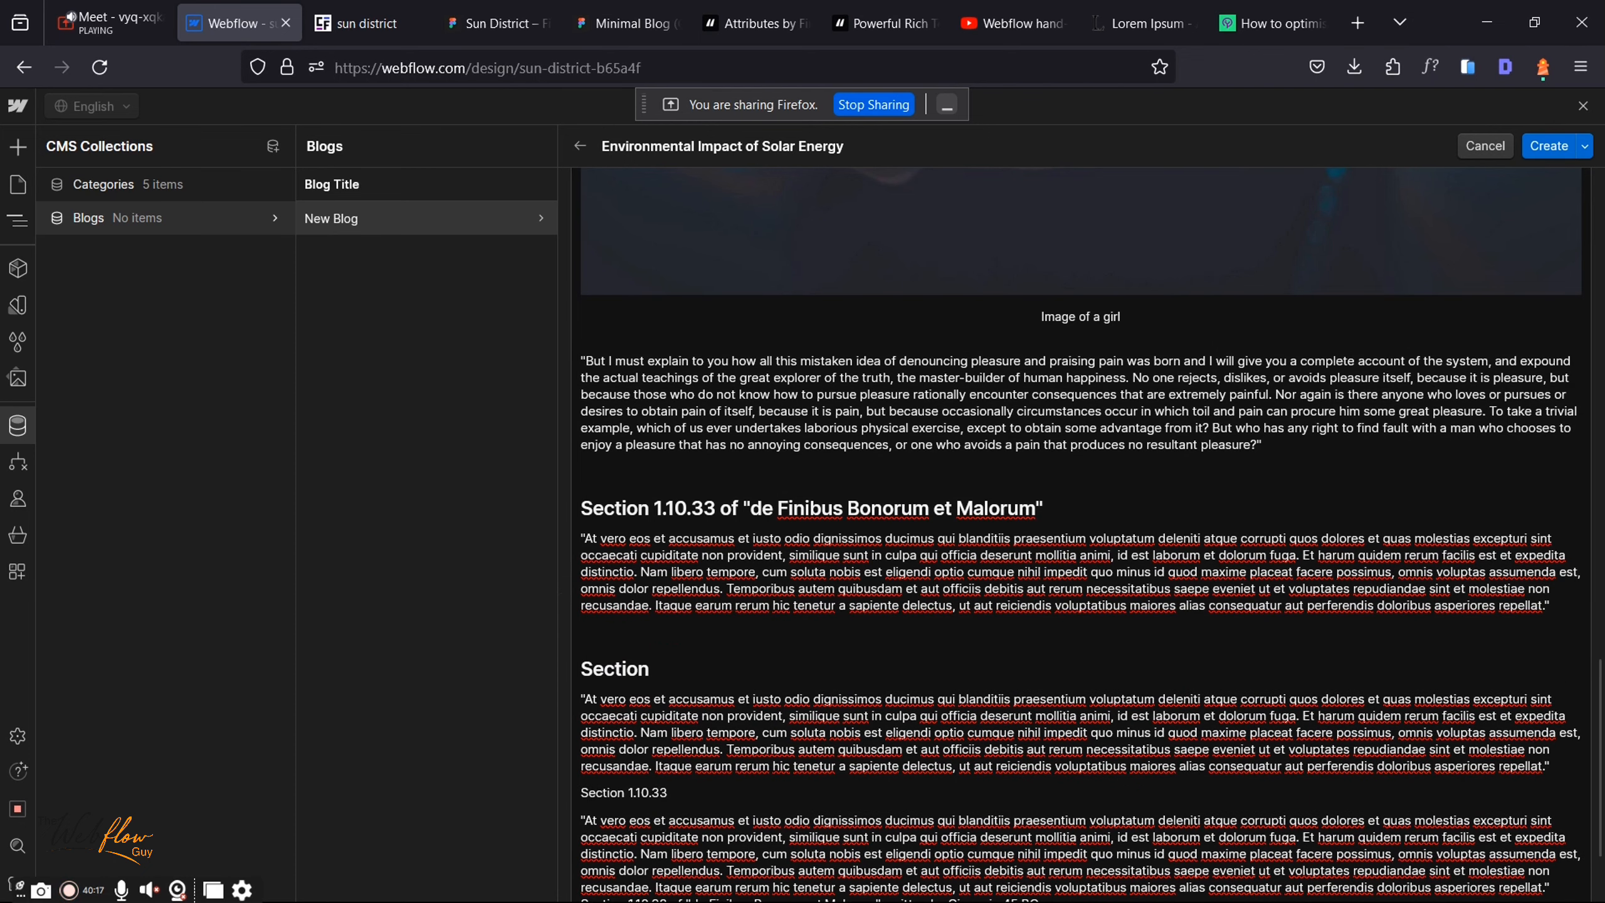
Step: Make the Section 1.10.33 line an H3 heading and delete the body's empty last line
{"action": "scroll", "coordinate": [806, 606], "scroll_direction": "down", "scroll_amount": 3}
{"action": "left_click", "coordinate": [700, 638]}
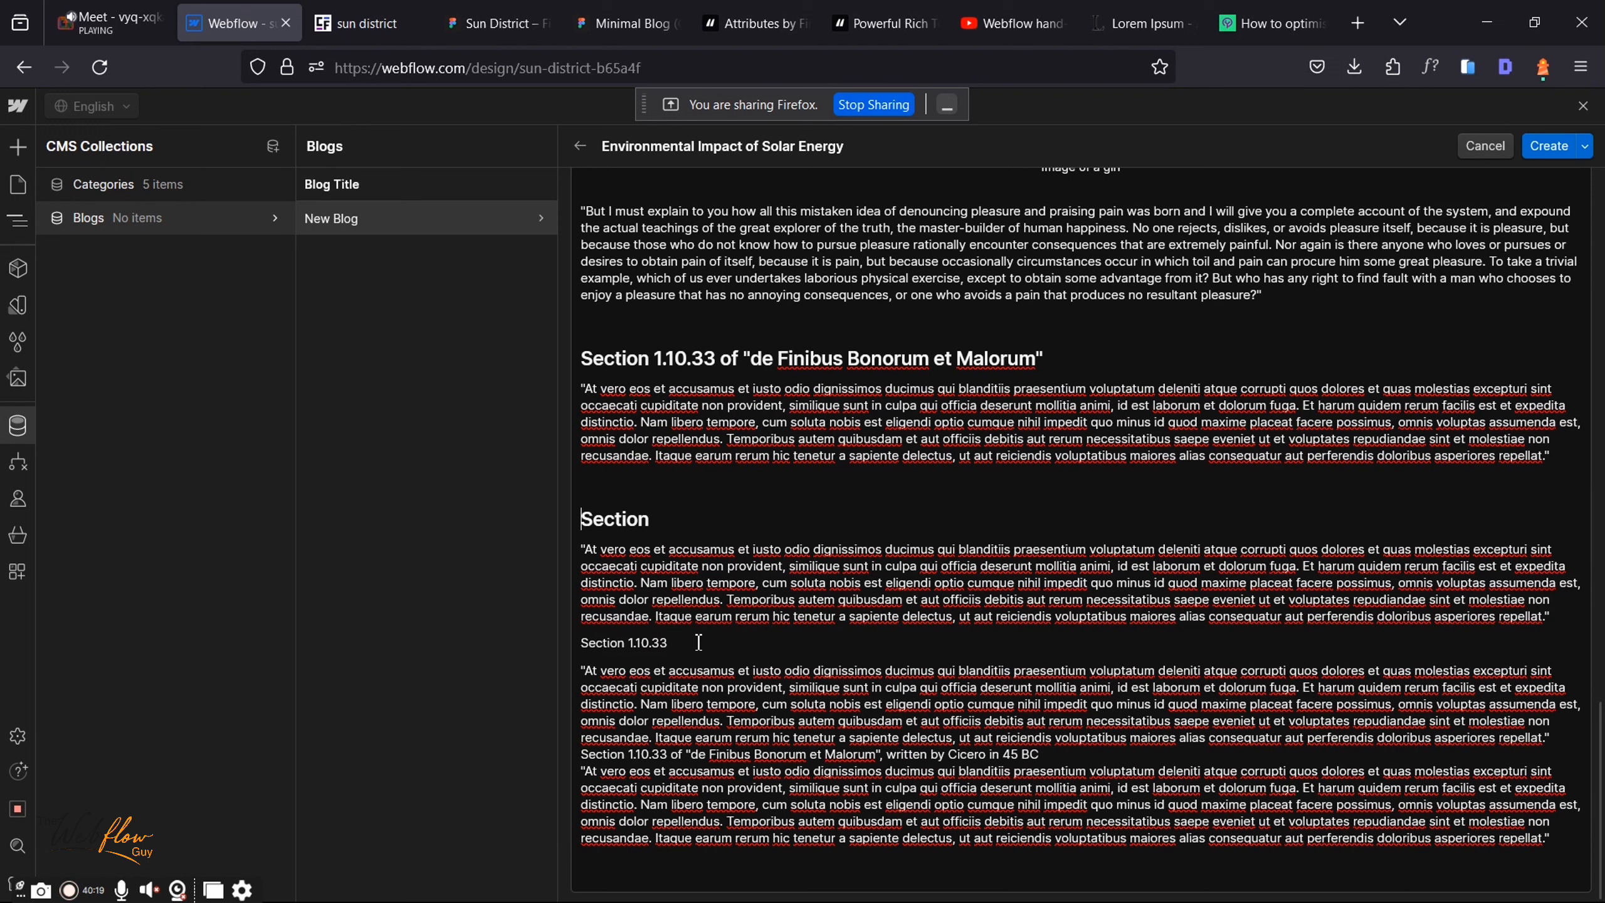
{"action": "left_click_drag", "start_coordinate": [563, 636], "coordinate": [669, 643]}
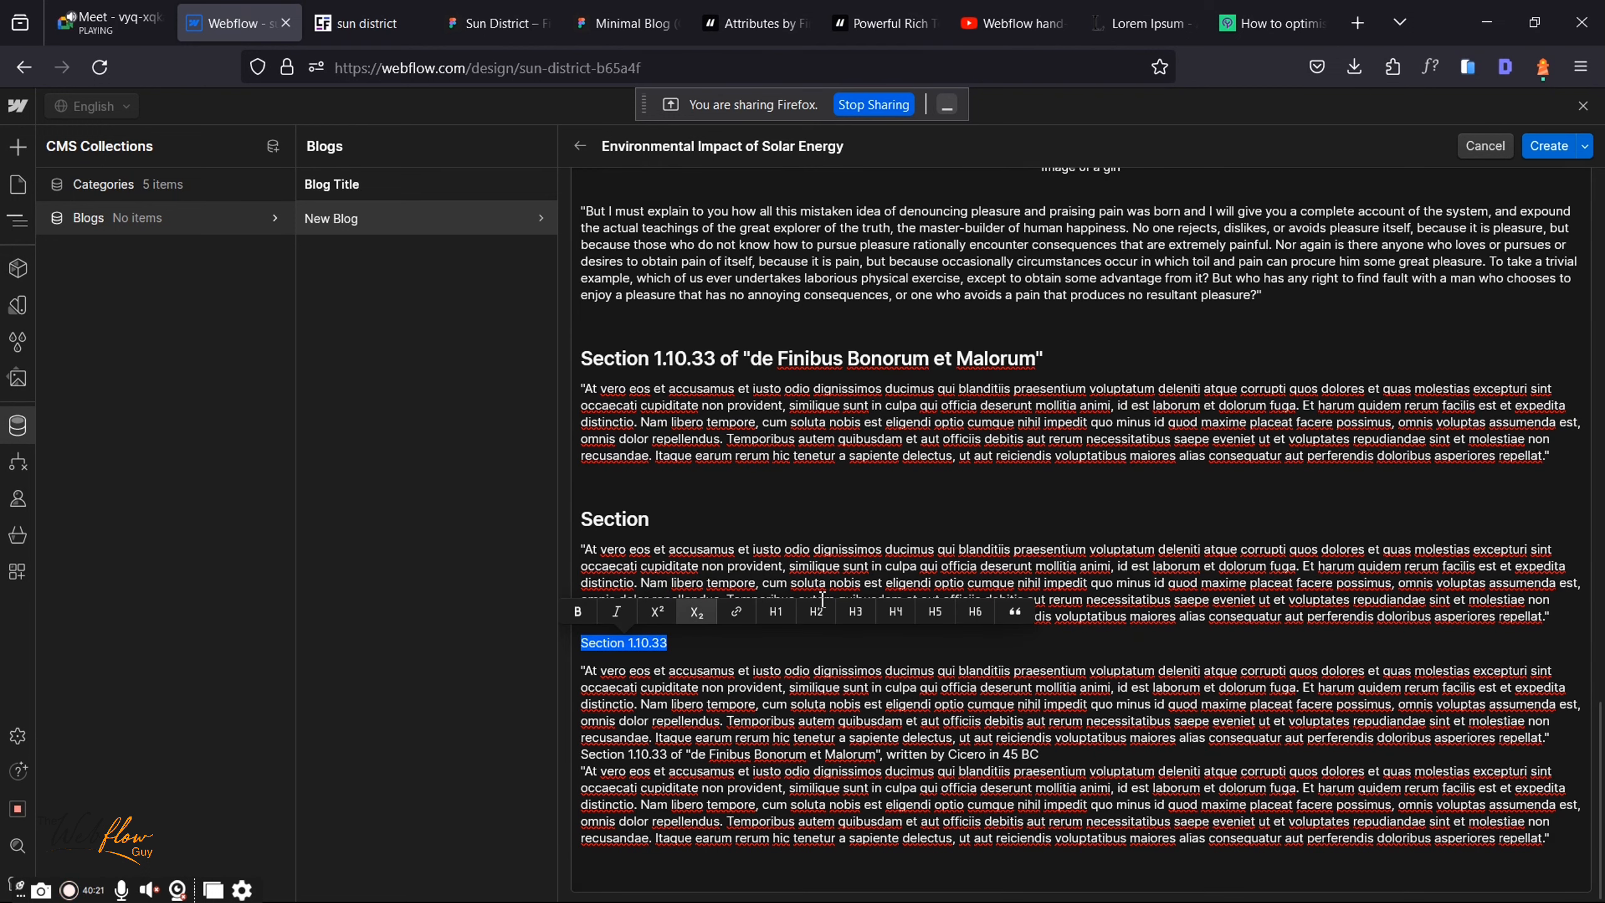
{"action": "left_click", "coordinate": [847, 608]}
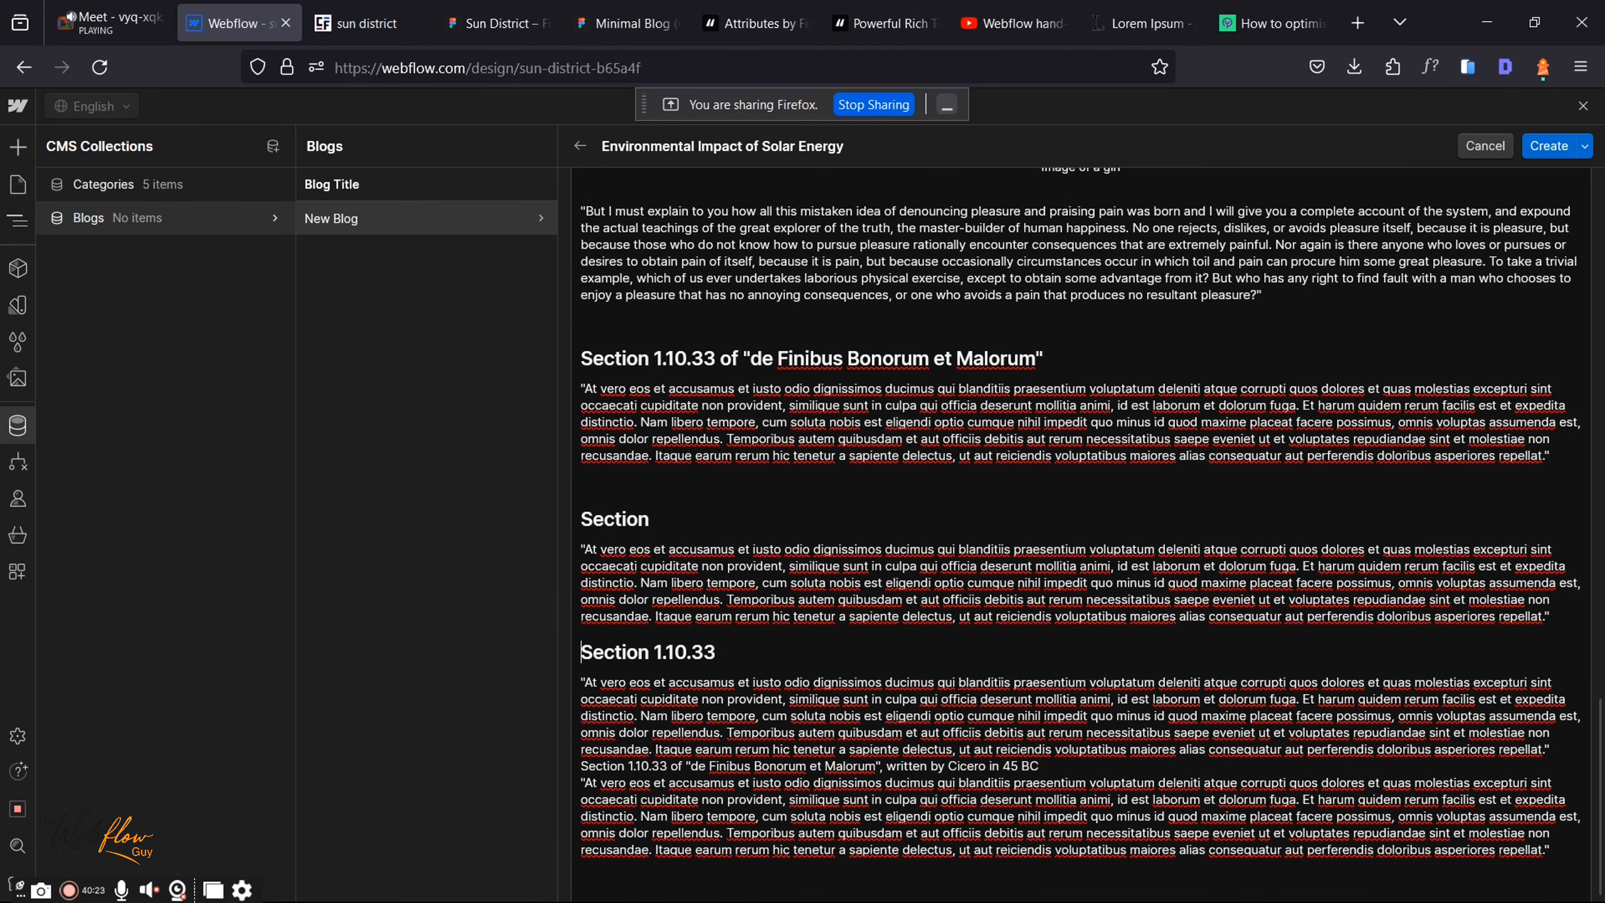
{"action": "scroll", "coordinate": [741, 859], "scroll_direction": "down", "scroll_amount": 2}
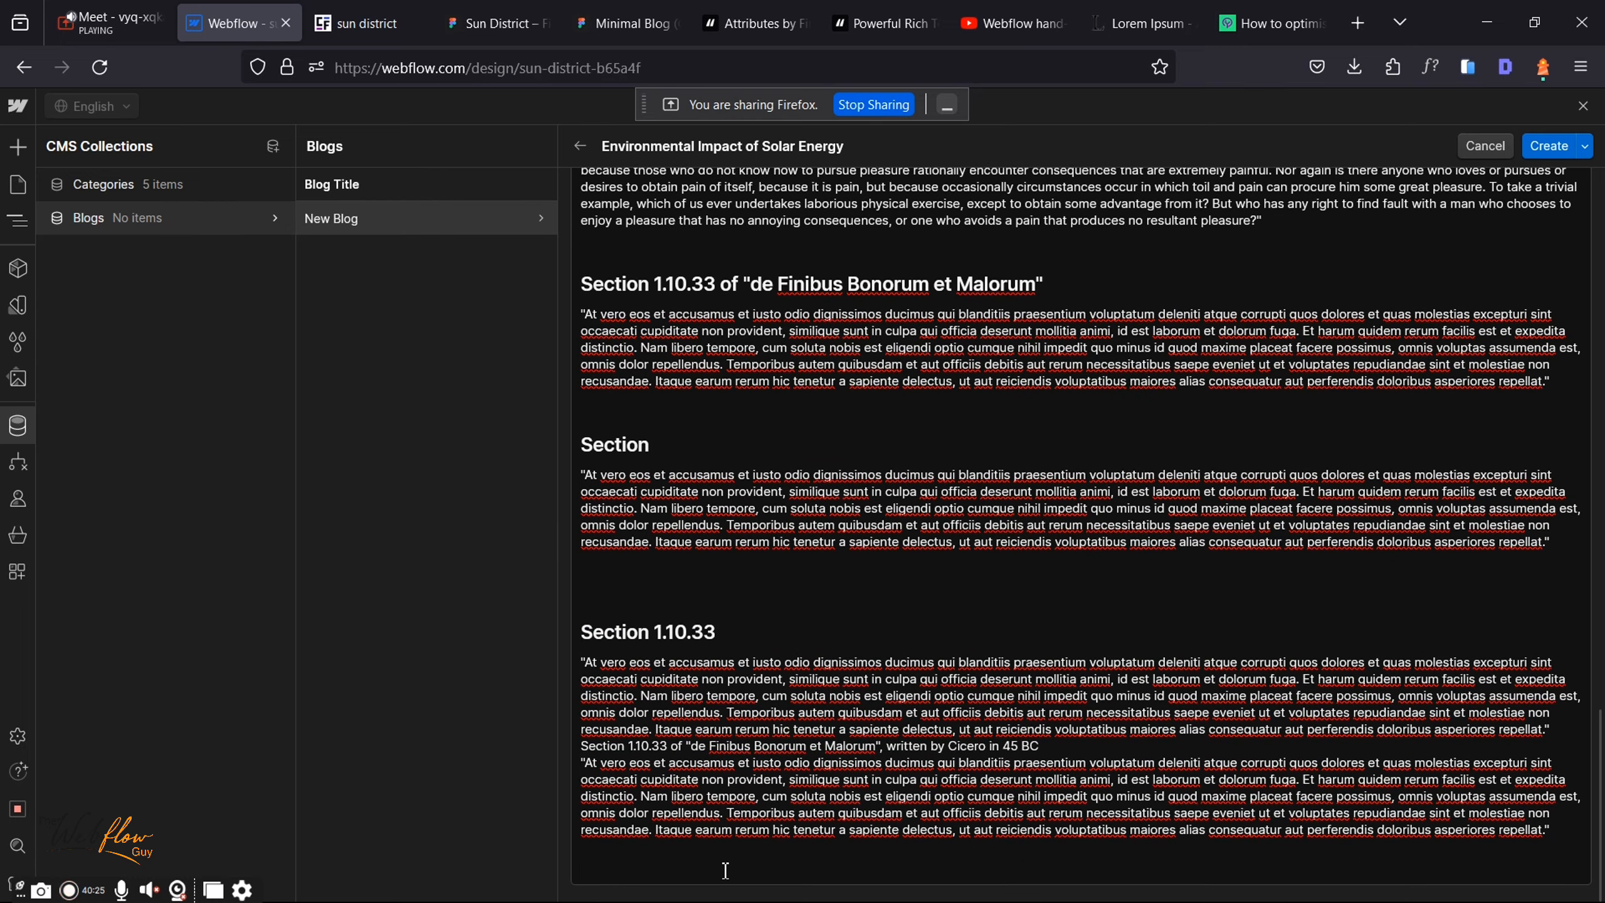
{"action": "key", "text": "BackSpace"}
{"action": "scroll", "coordinate": [729, 376], "scroll_direction": "up", "scroll_amount": 15}
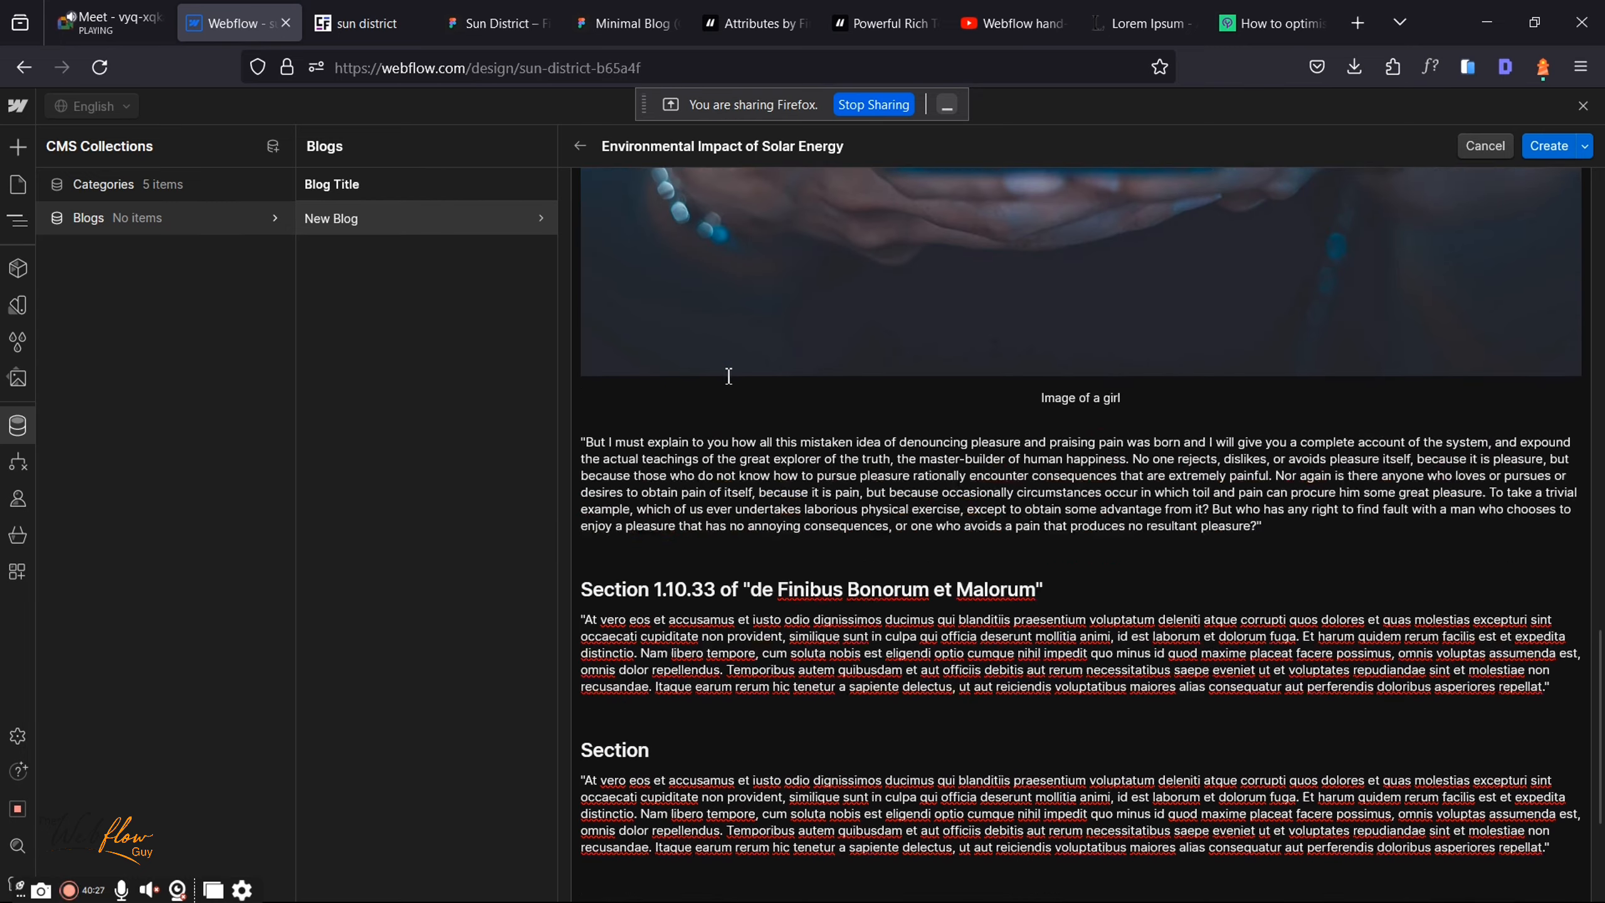
{"action": "scroll", "coordinate": [729, 375], "scroll_direction": "down", "scroll_amount": 15}
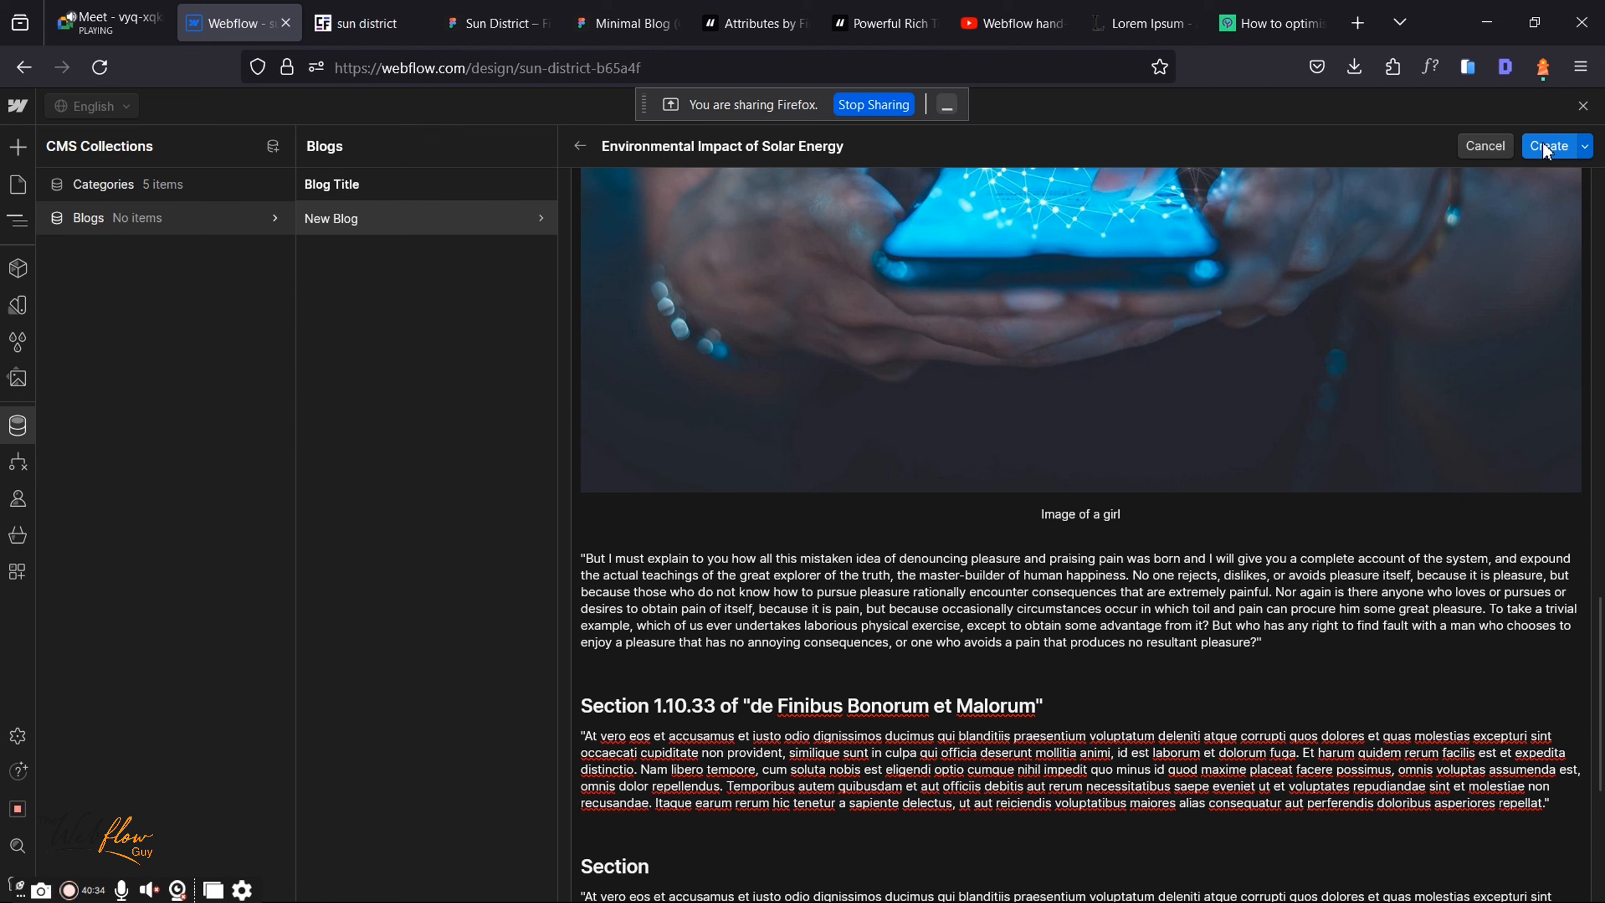
Step: Check the item's publish options, then download the middle blog card image from Figma as PNG
{"action": "left_click", "coordinate": [1586, 147]}
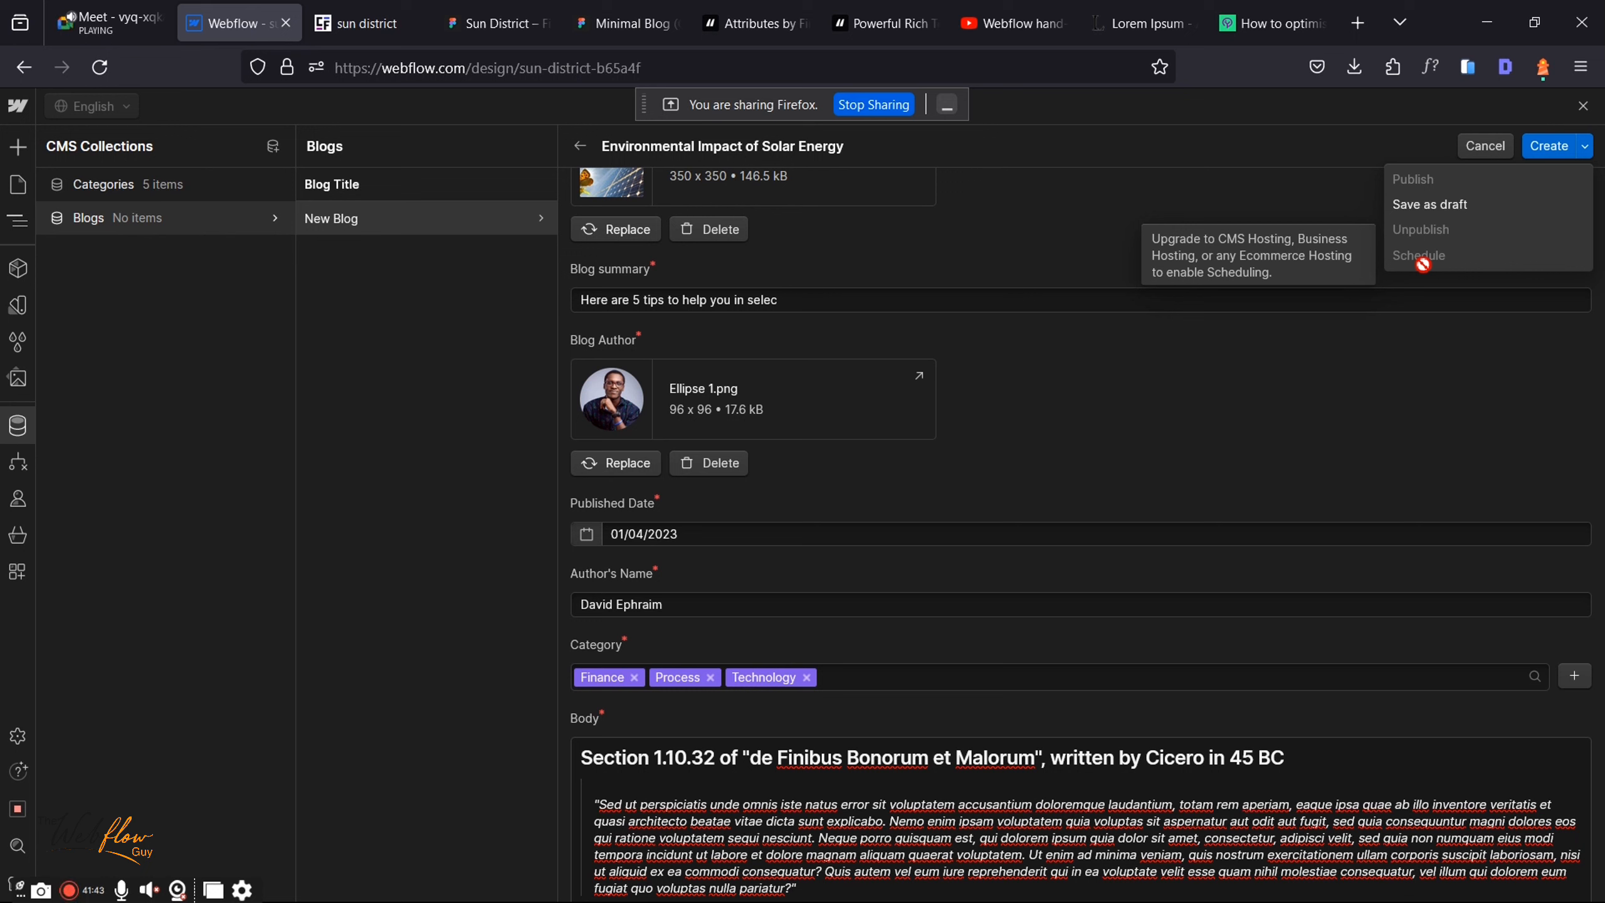
{"action": "left_click", "coordinate": [1547, 151]}
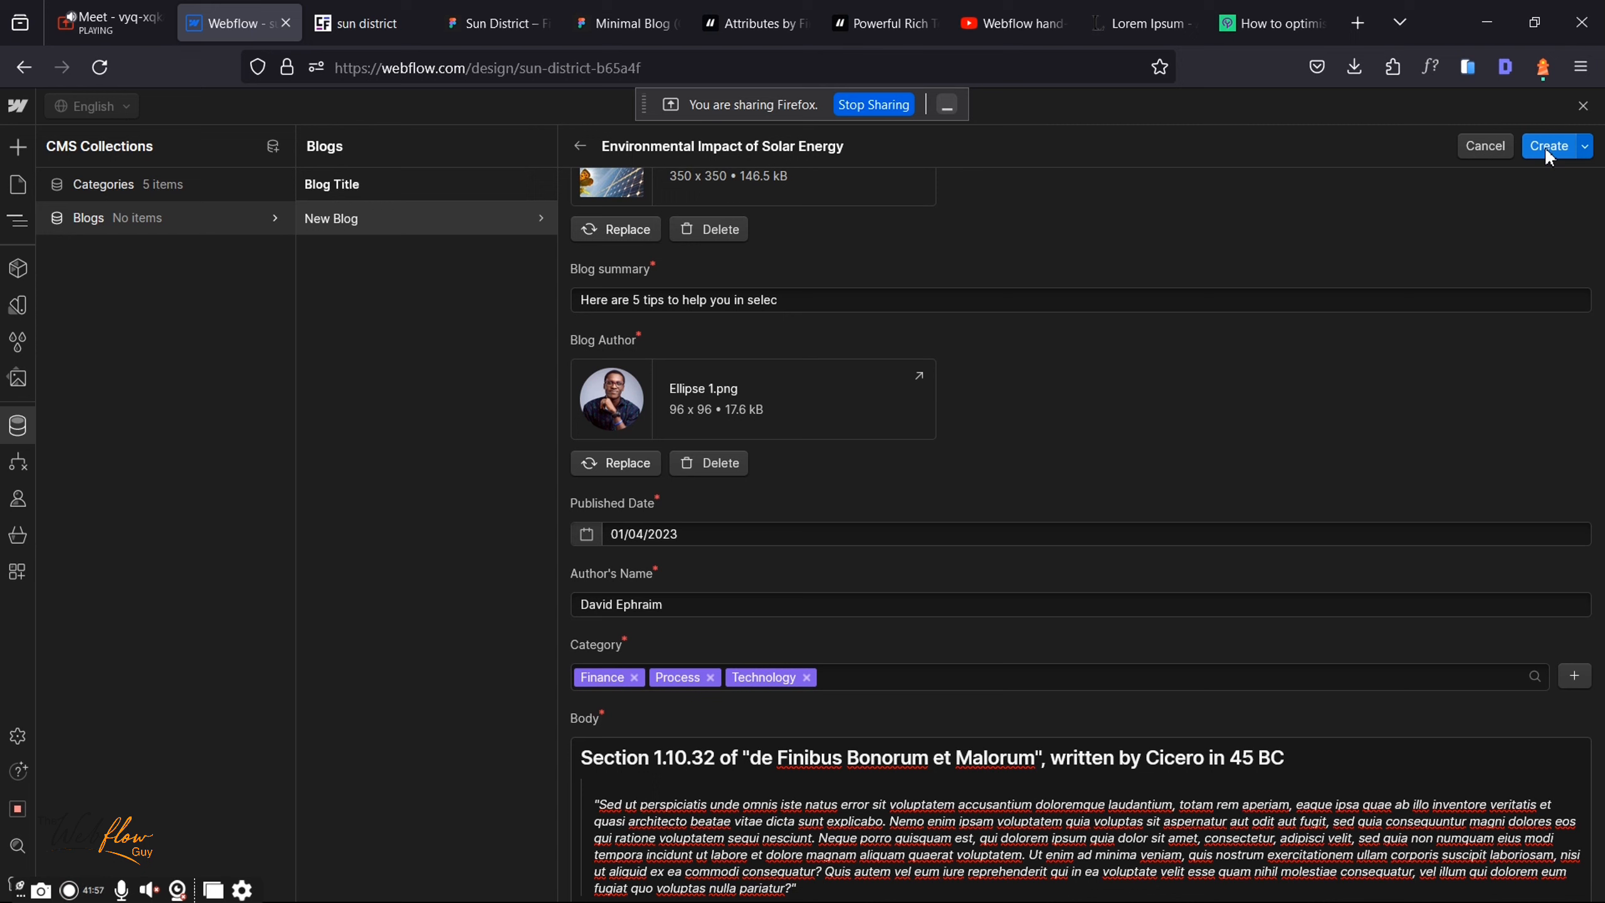
{"action": "left_click", "coordinate": [554, 13]}
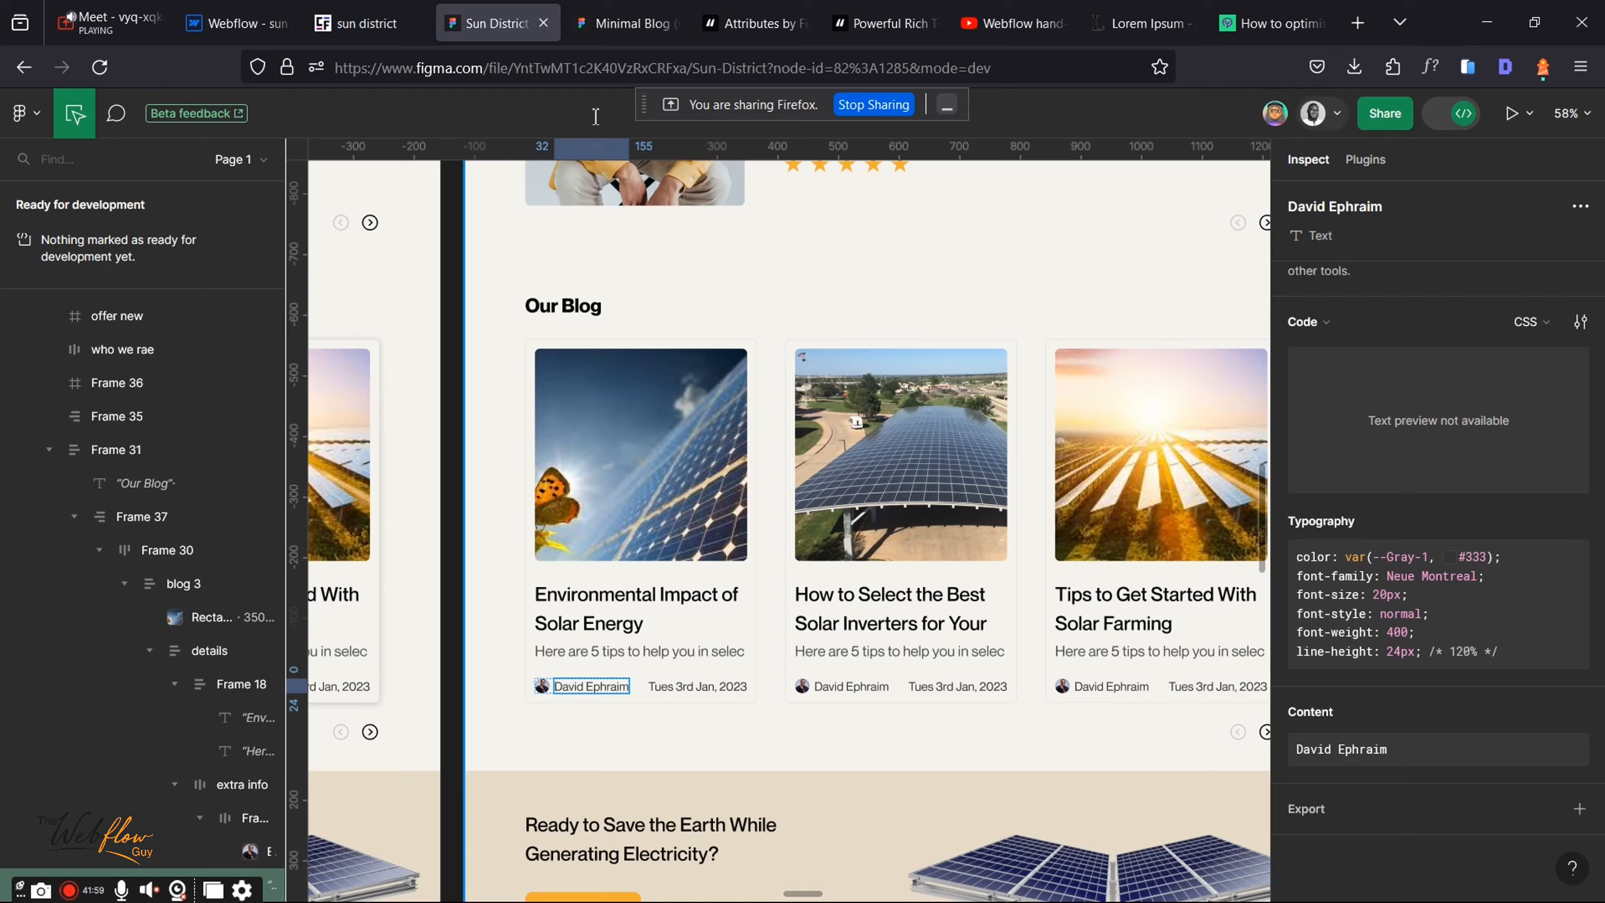
{"action": "left_click", "coordinate": [919, 485]}
{"action": "scroll", "coordinate": [1458, 685], "scroll_direction": "down", "scroll_amount": 4}
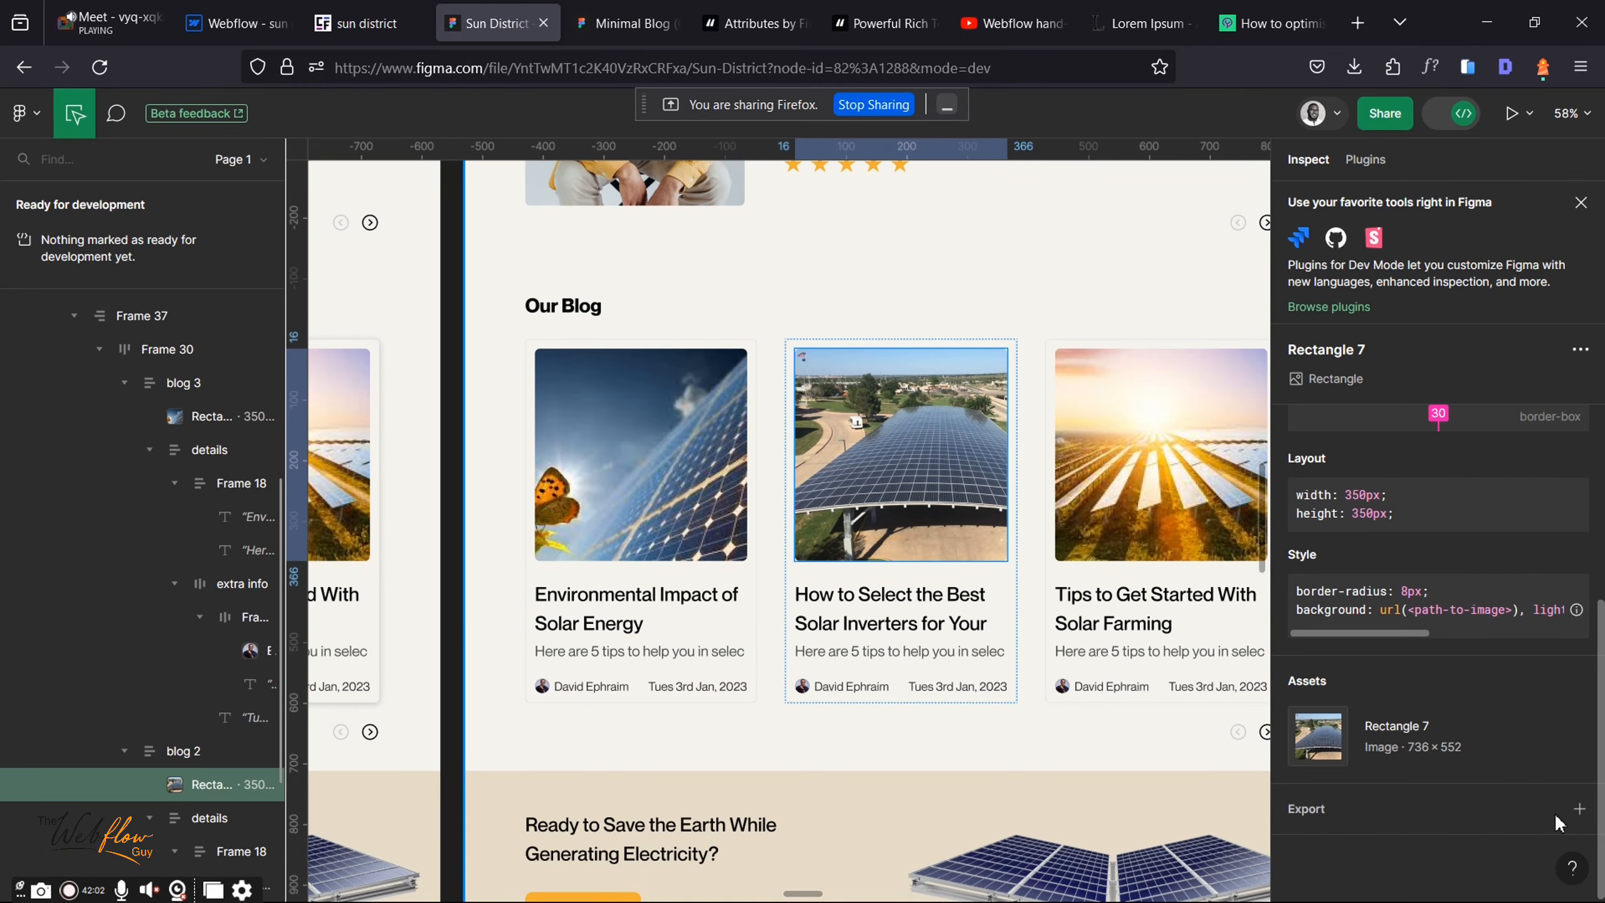
{"action": "left_click", "coordinate": [1579, 809]}
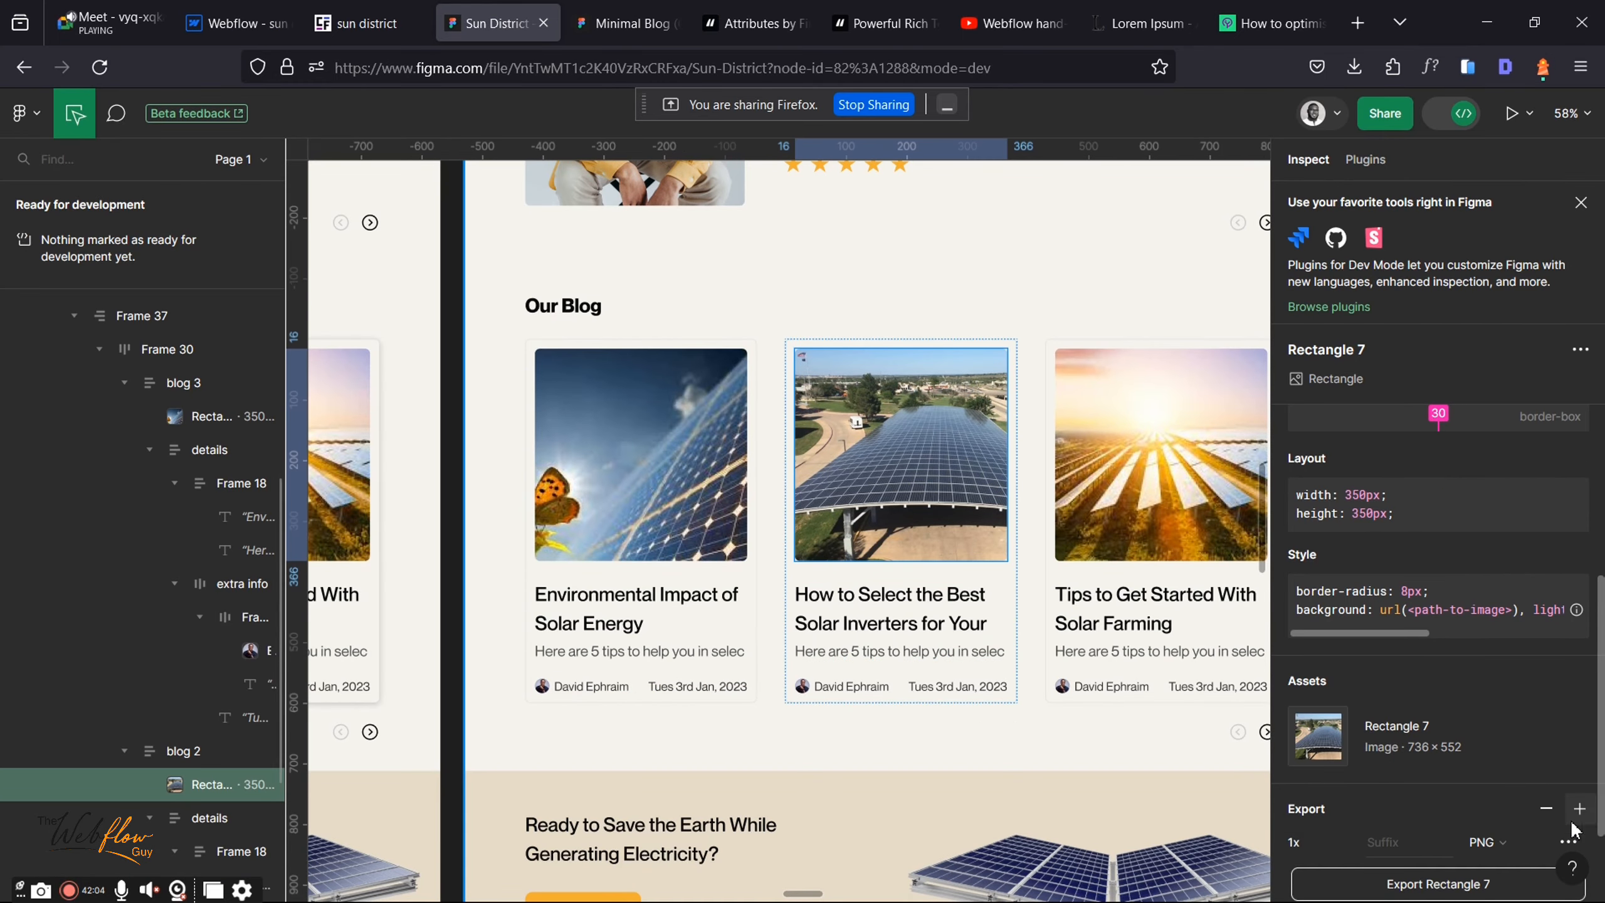
{"action": "left_click", "coordinate": [1297, 735]}
Step: Copy the middle card's title as text and create the Environmental Impact of Solar Energy item
{"action": "right_click", "coordinate": [883, 616]}
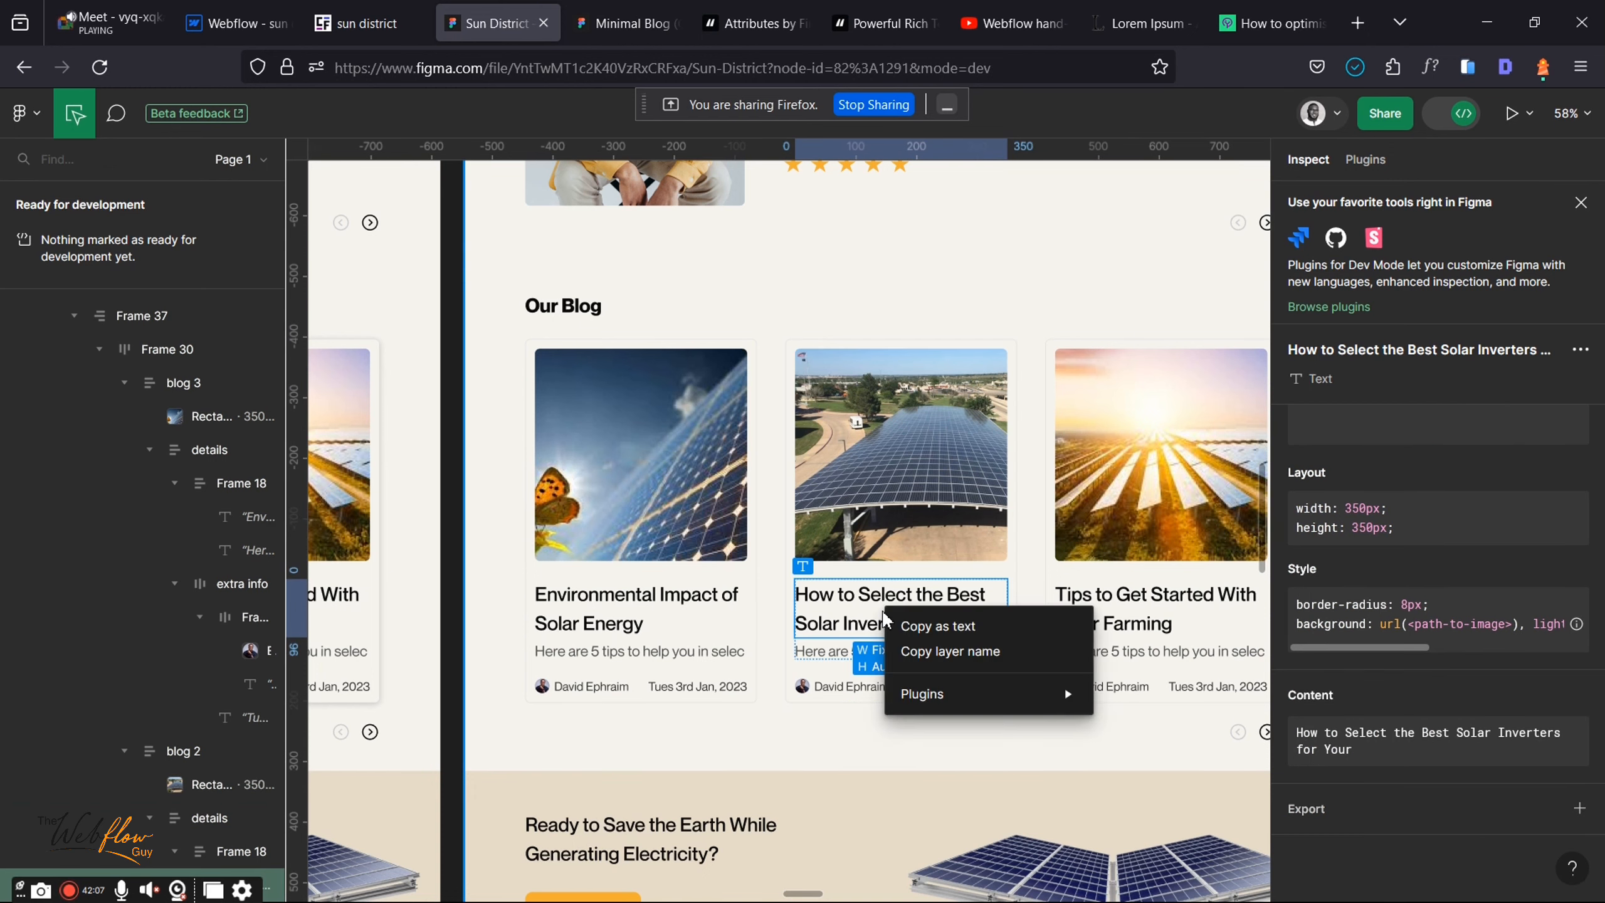
{"action": "left_click", "coordinate": [972, 629]}
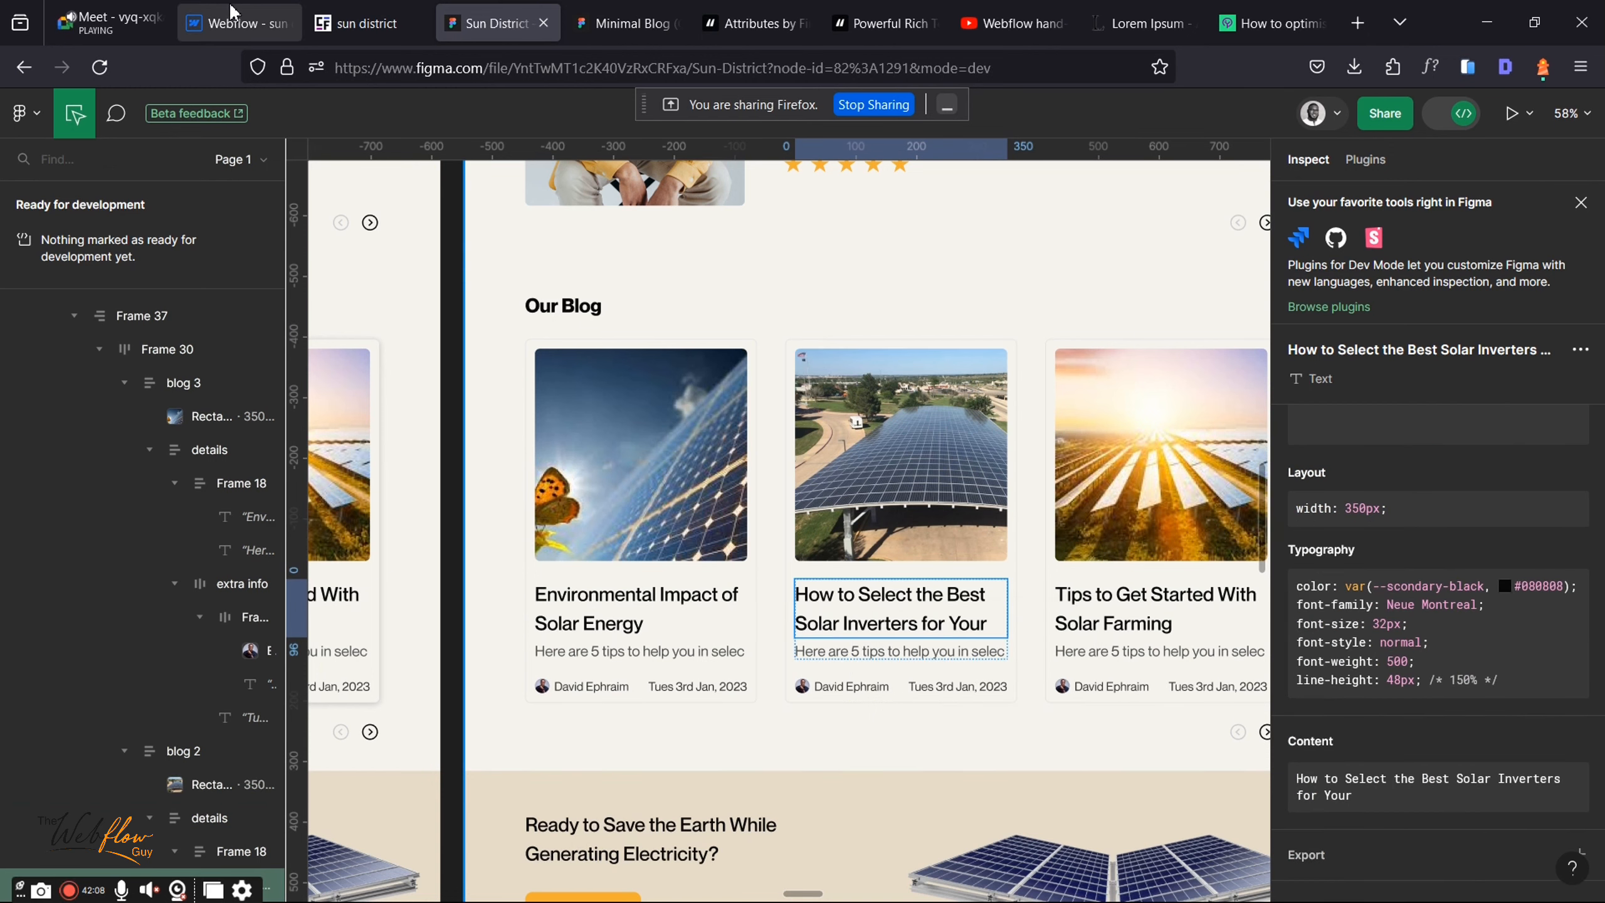
{"action": "left_click", "coordinate": [231, 9]}
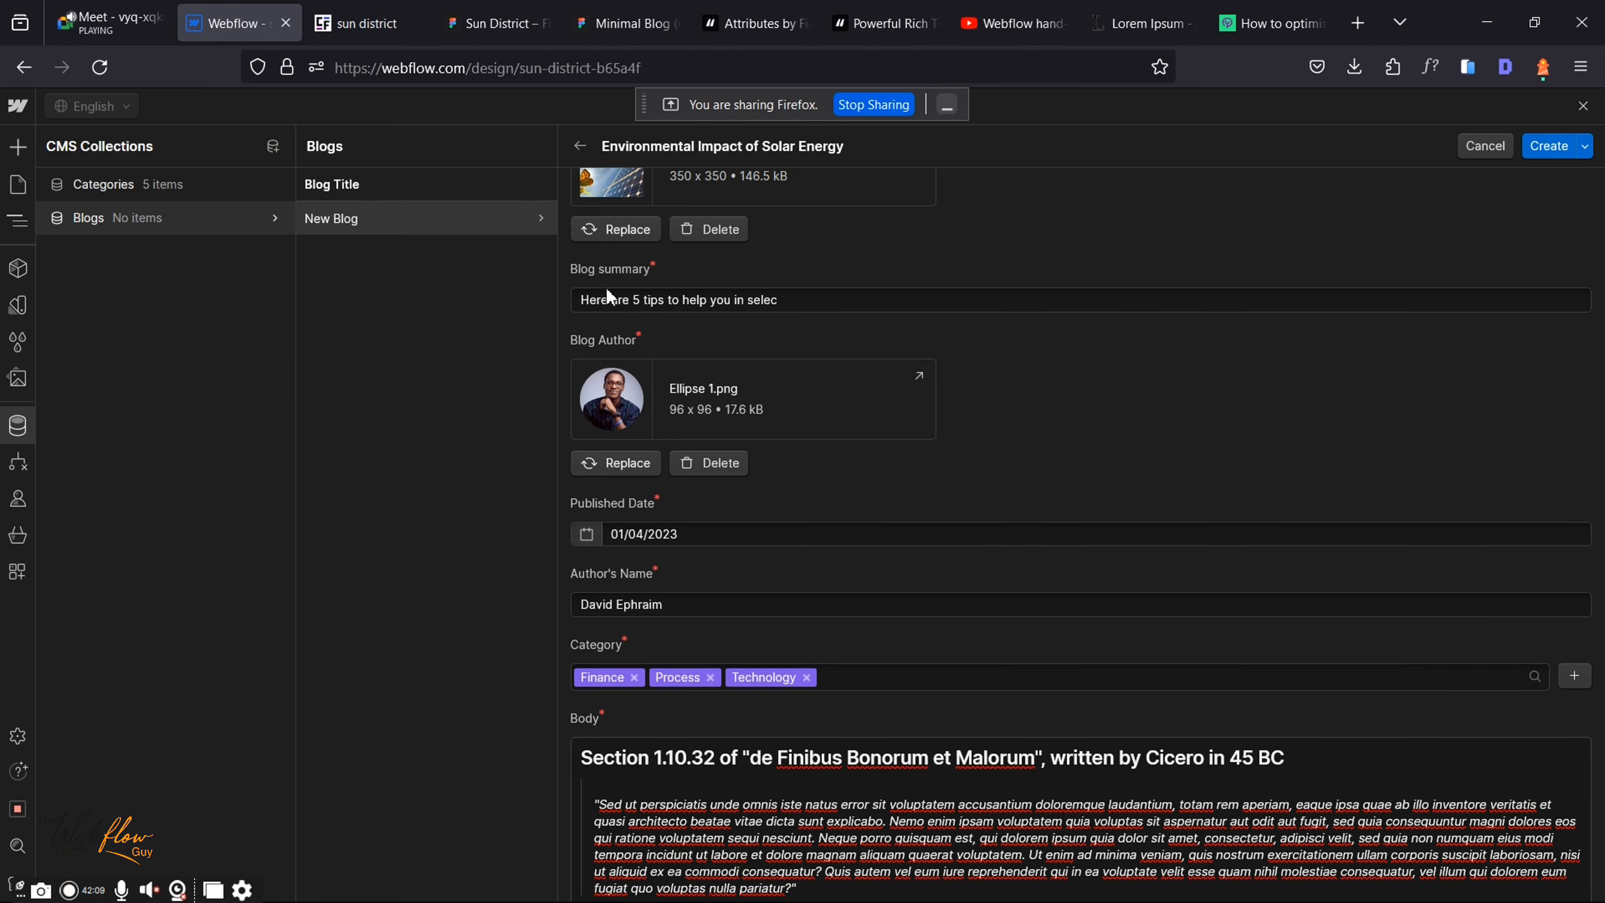
{"action": "left_click", "coordinate": [1540, 146]}
{"action": "left_click", "coordinate": [116, 9]}
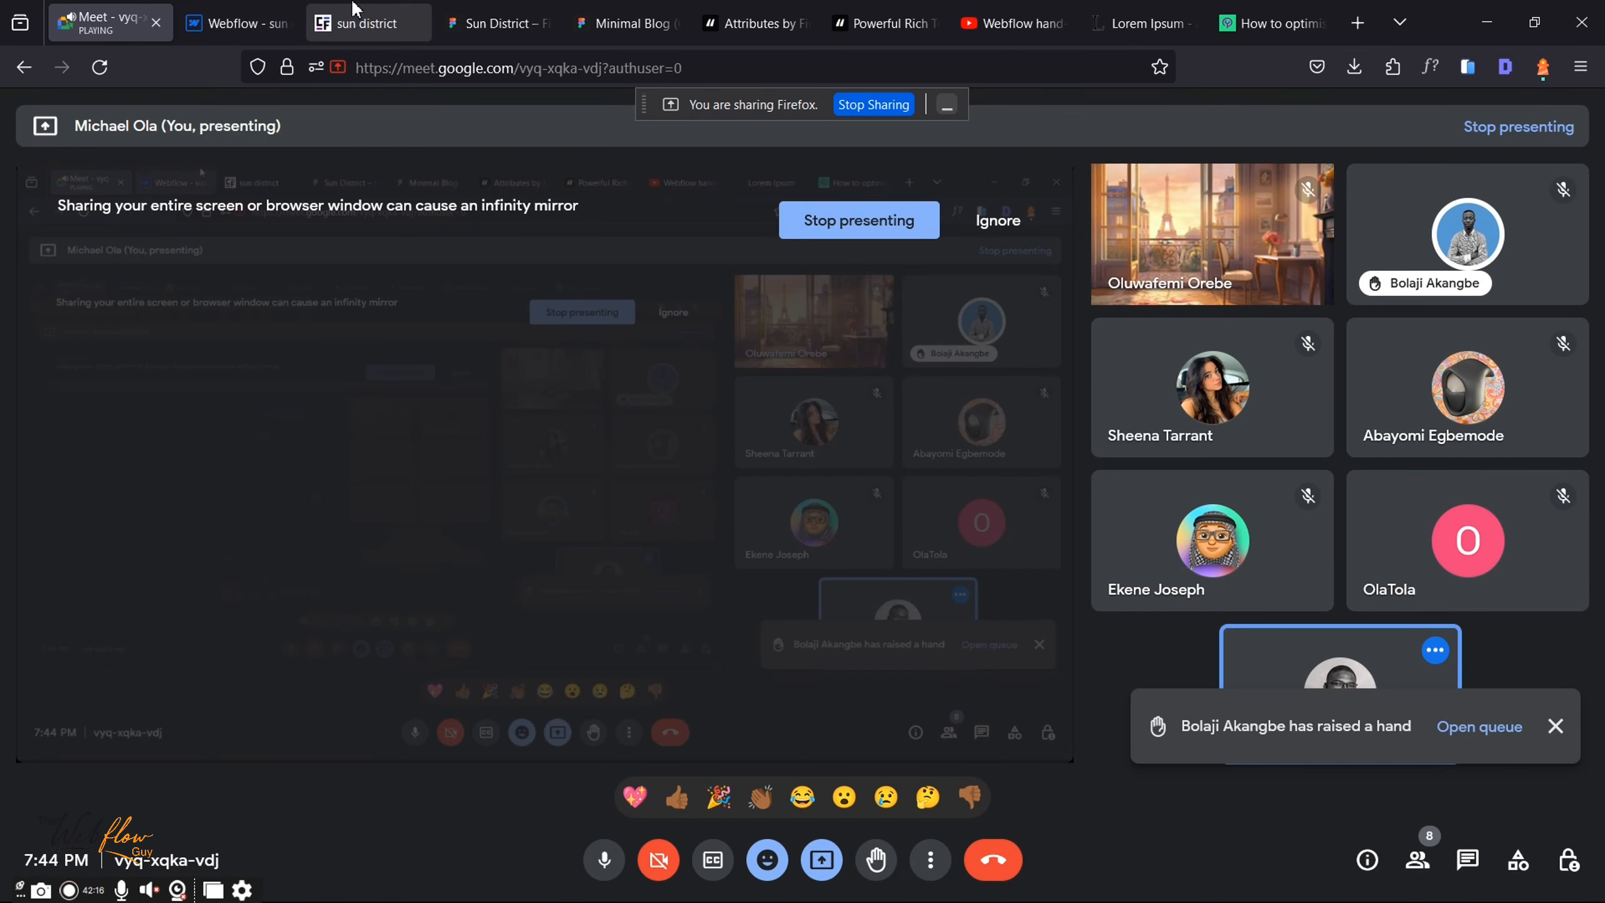
Step: Glance at the Minimal Blog Figma design, then go back to the Webflow Blogs item list
{"action": "left_click", "coordinate": [232, 22]}
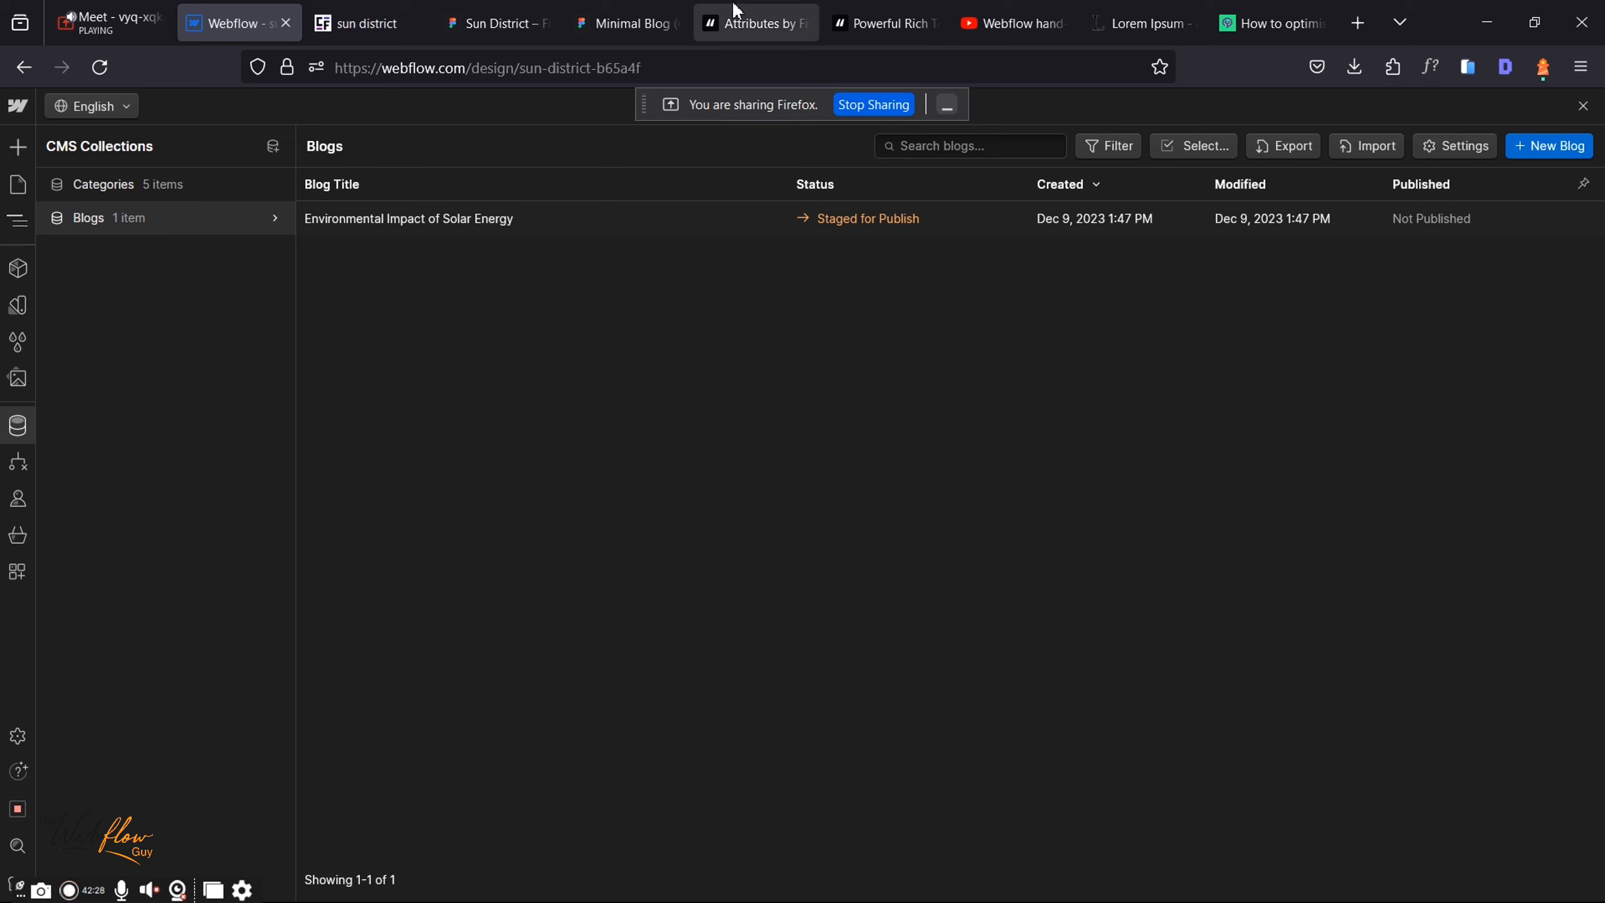
{"action": "left_click", "coordinate": [623, 23]}
{"action": "scroll", "coordinate": [742, 621], "scroll_direction": "down", "scroll_amount": 3}
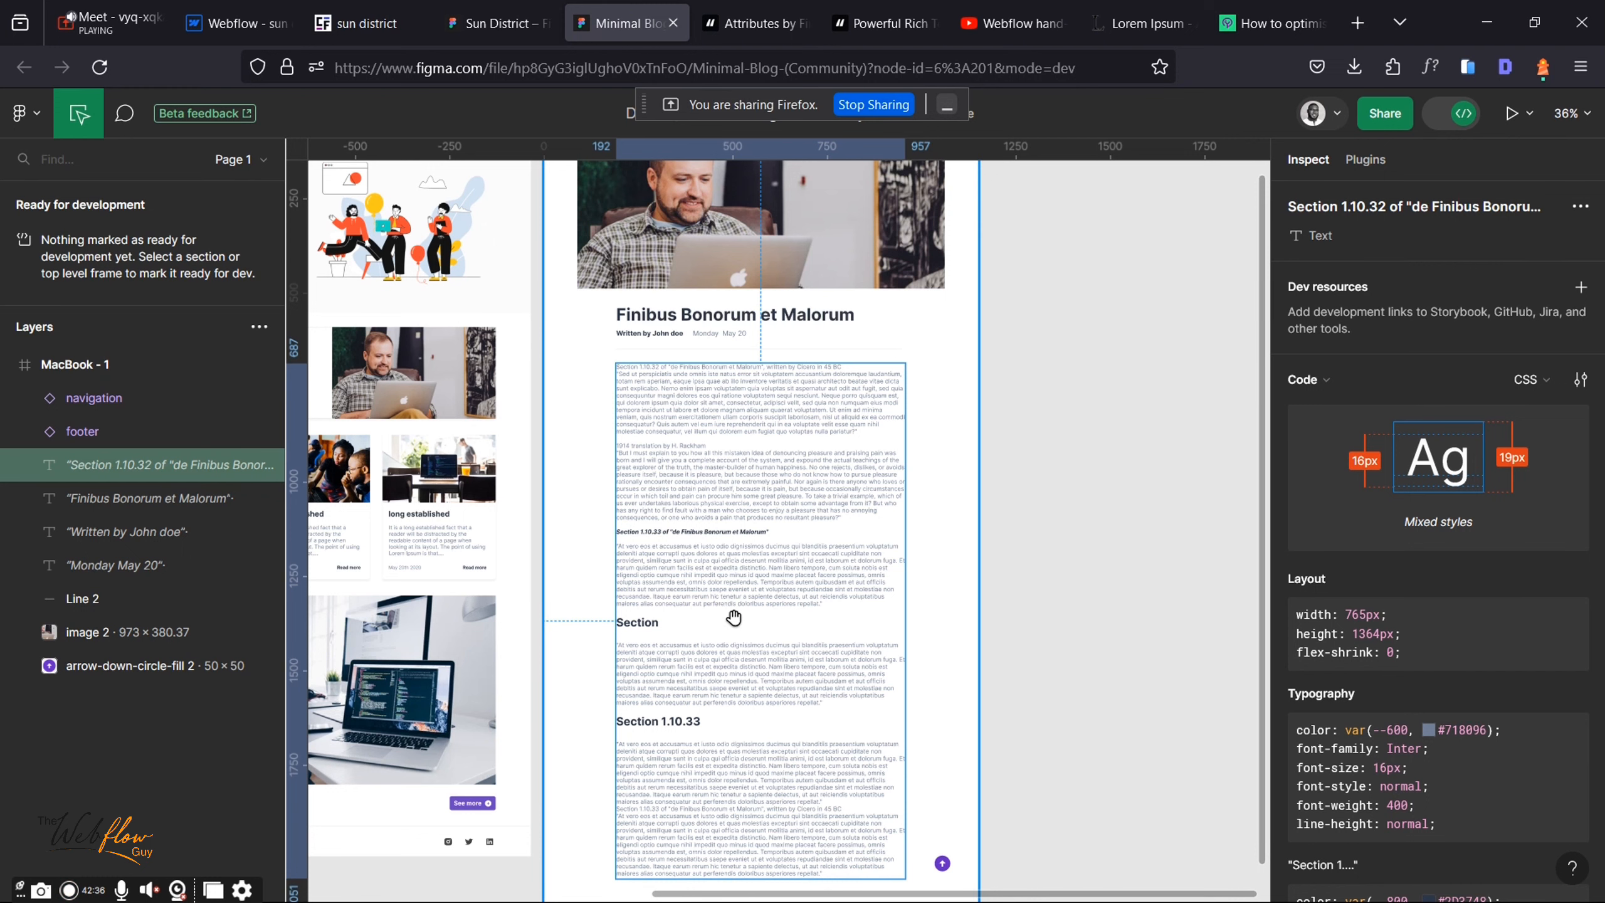
{"action": "left_click", "coordinate": [251, 11]}
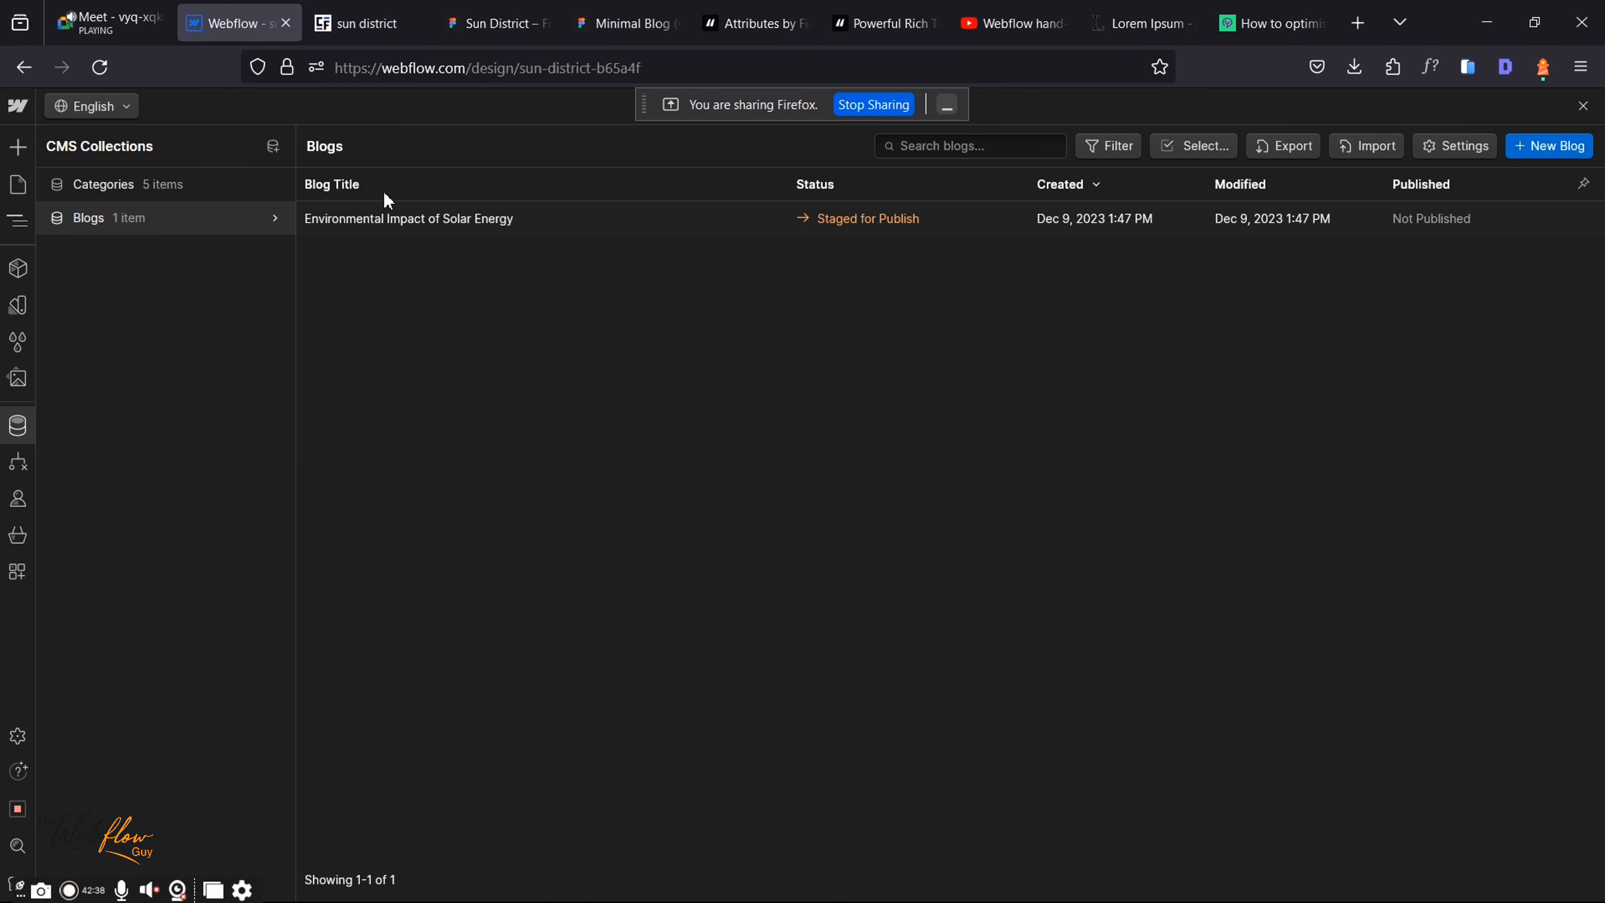
Step: Add an image field labelled 'Header image' to the Blogs collection settings
{"action": "left_click", "coordinate": [1450, 147]}
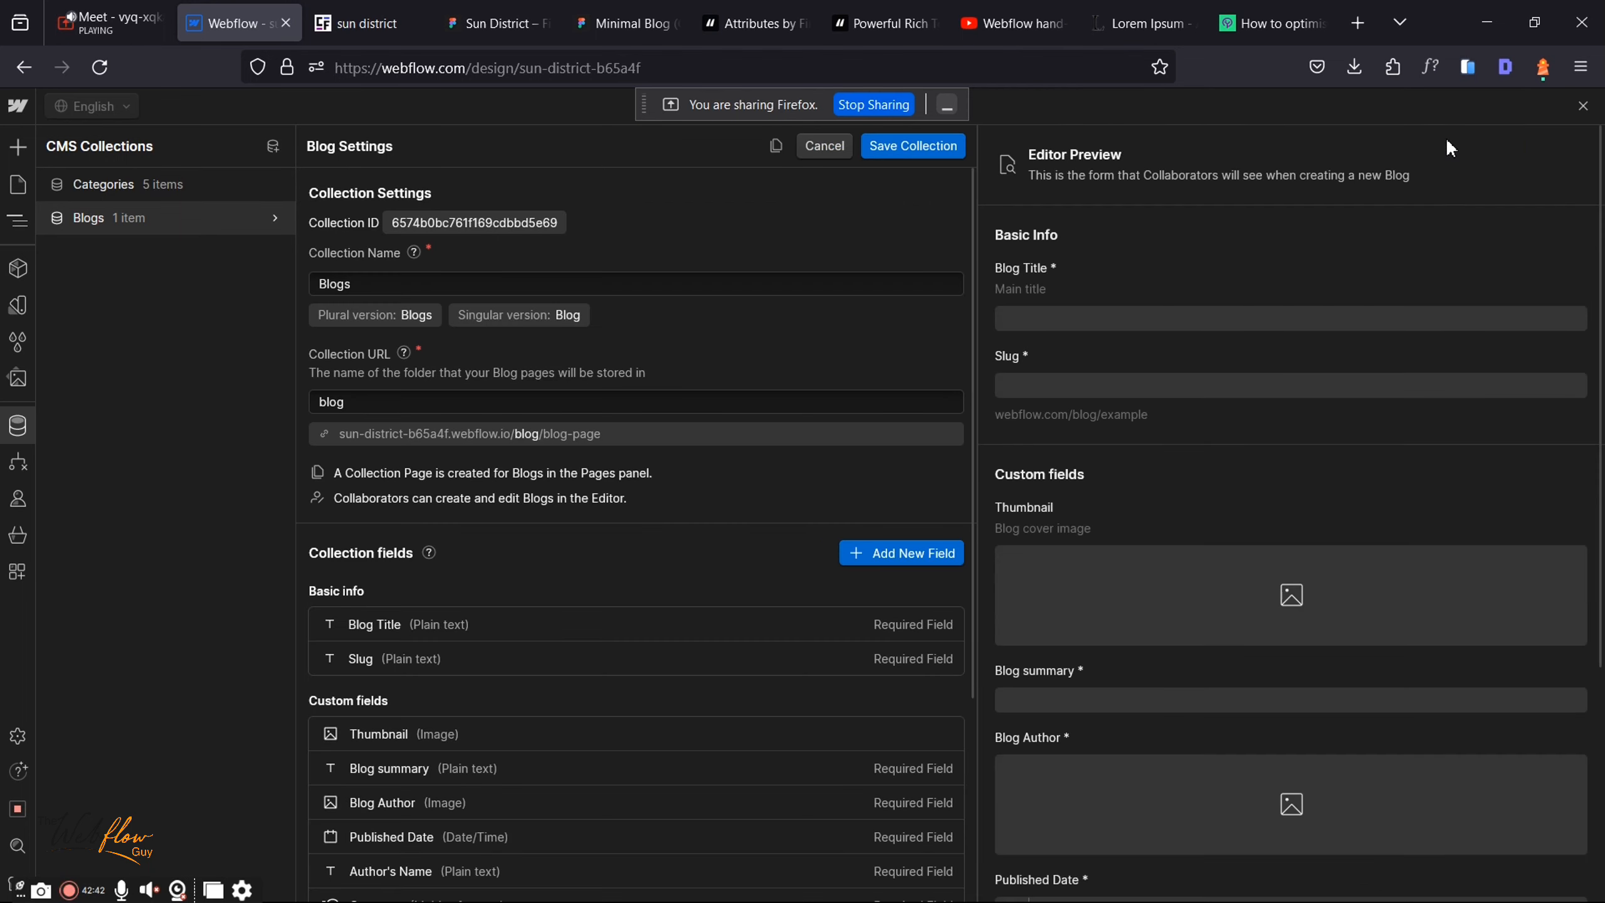
{"action": "left_click", "coordinate": [906, 554]}
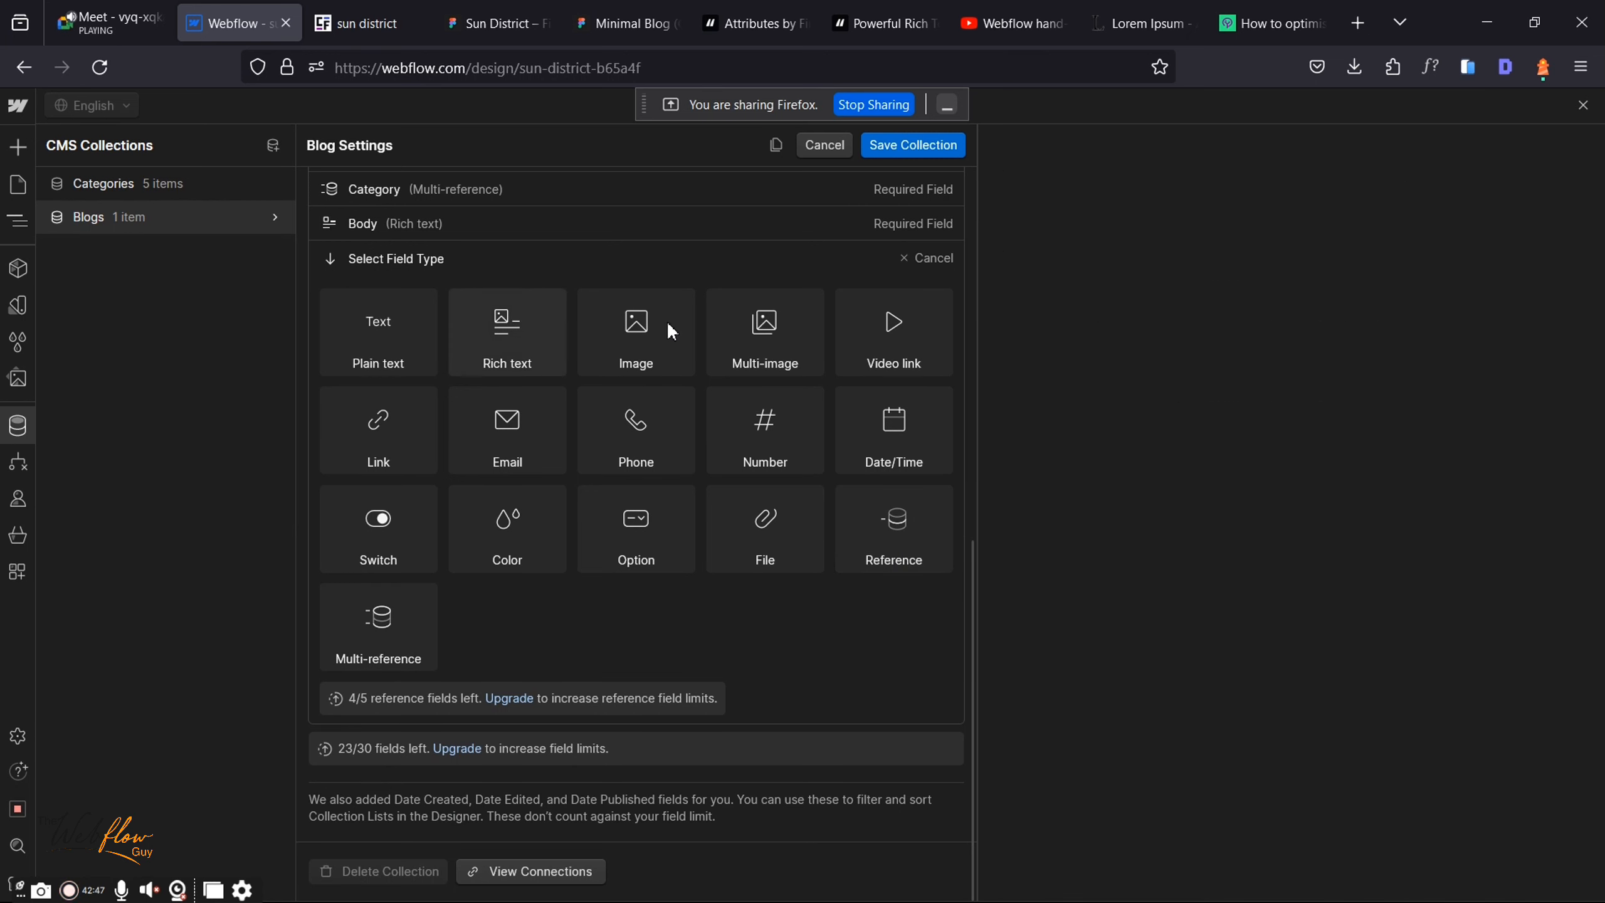
{"action": "left_click", "coordinate": [645, 323]}
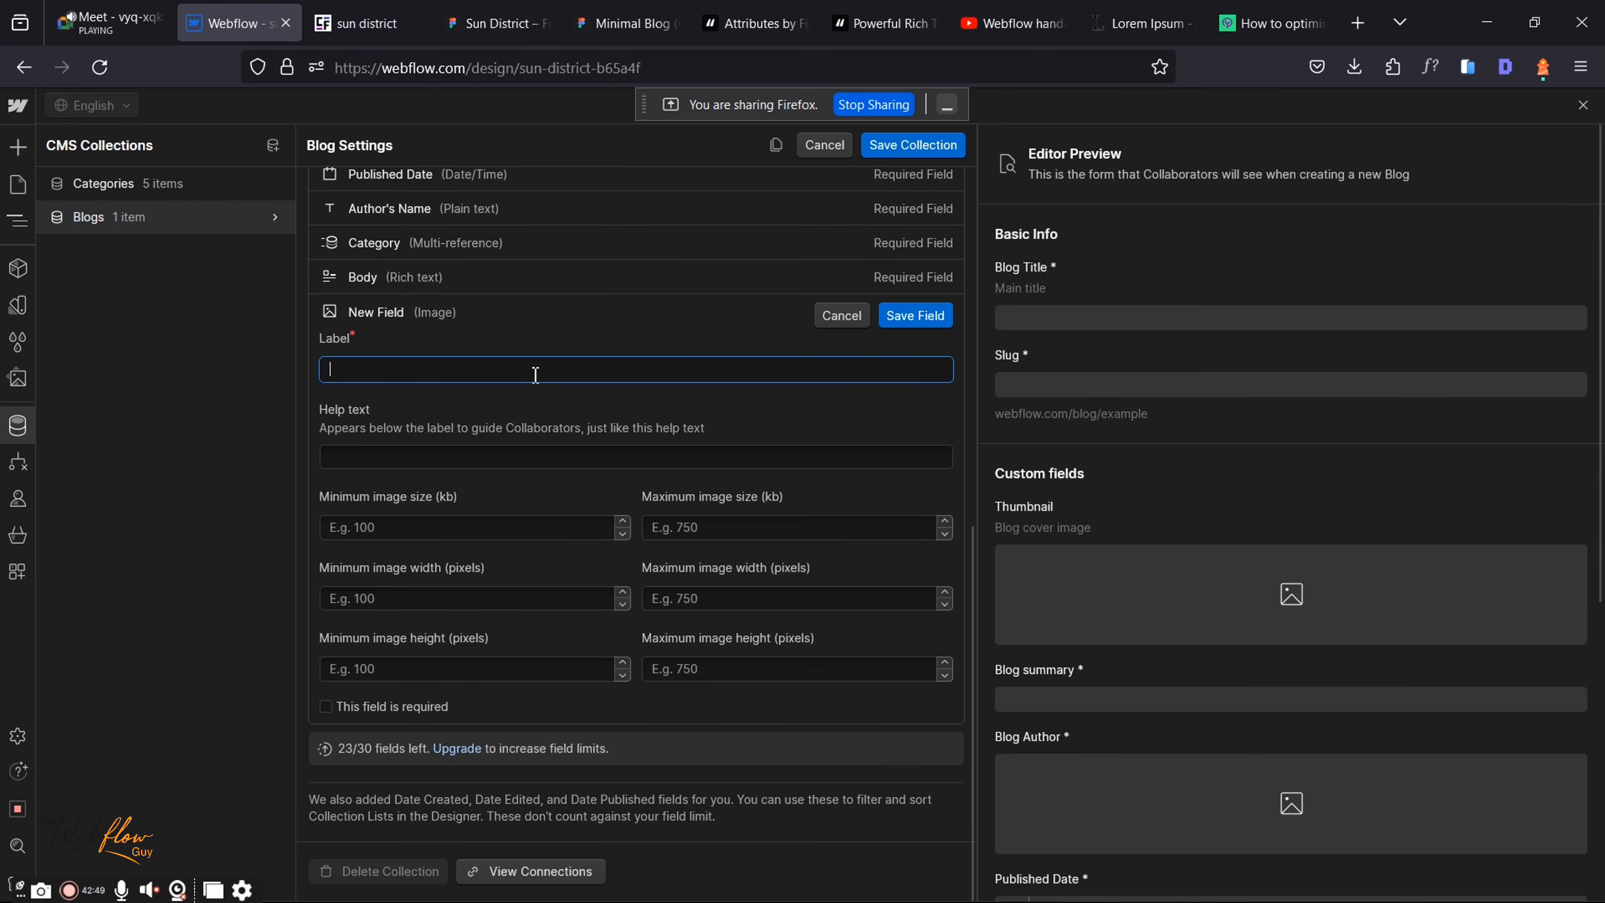
{"action": "type", "text": "Blog"}
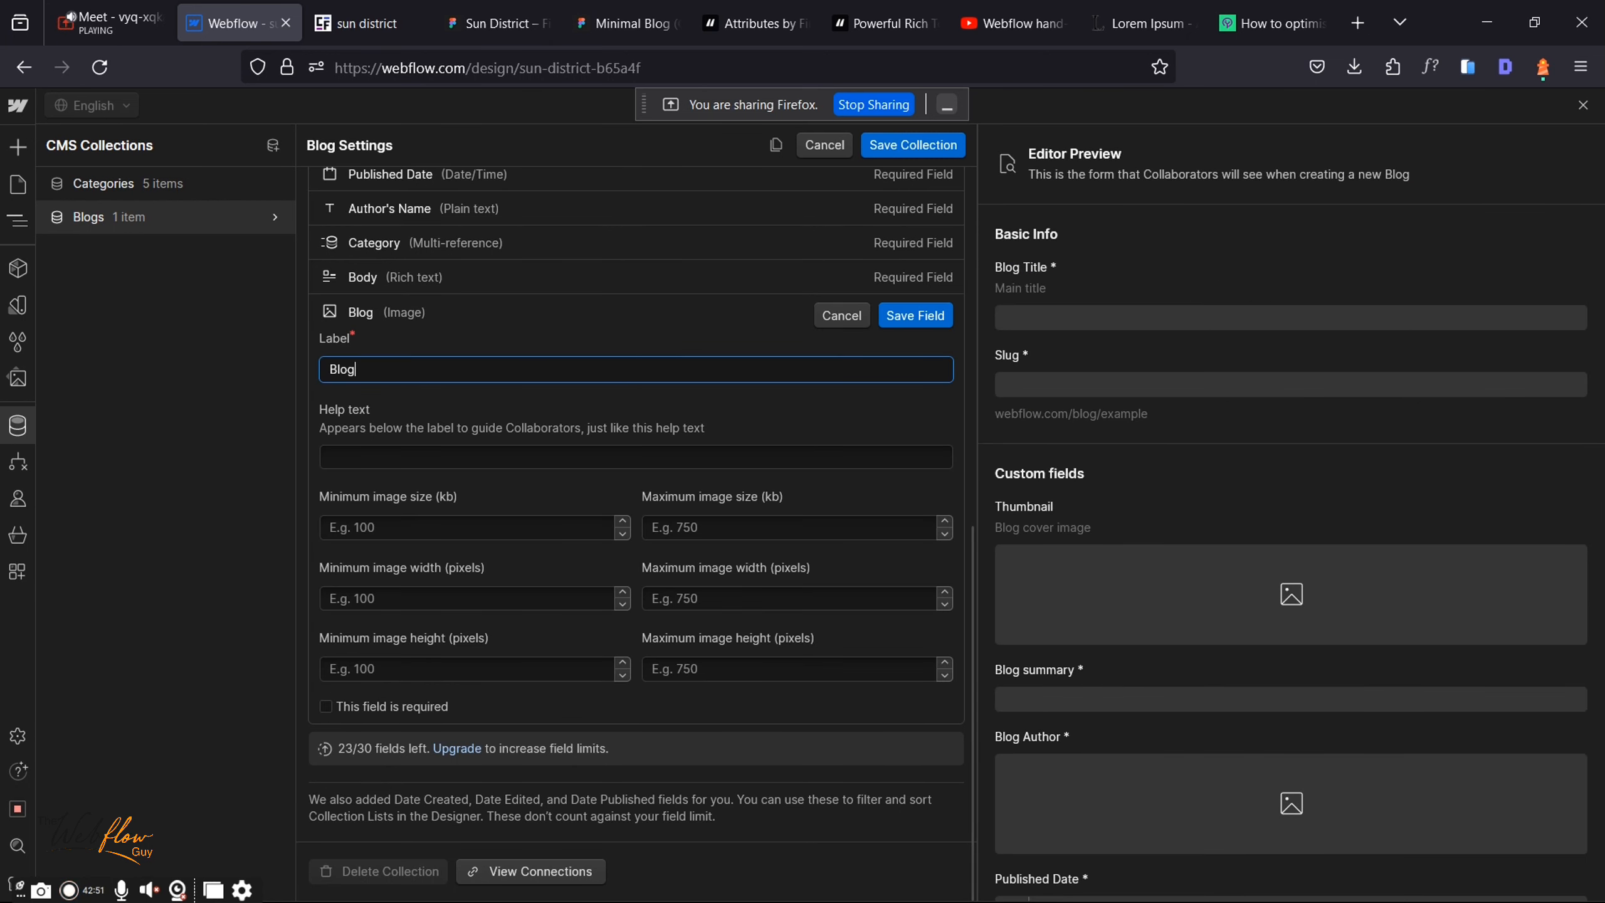
{"action": "key", "text": "ctrl+a"}
{"action": "type", "text": "Hea"}
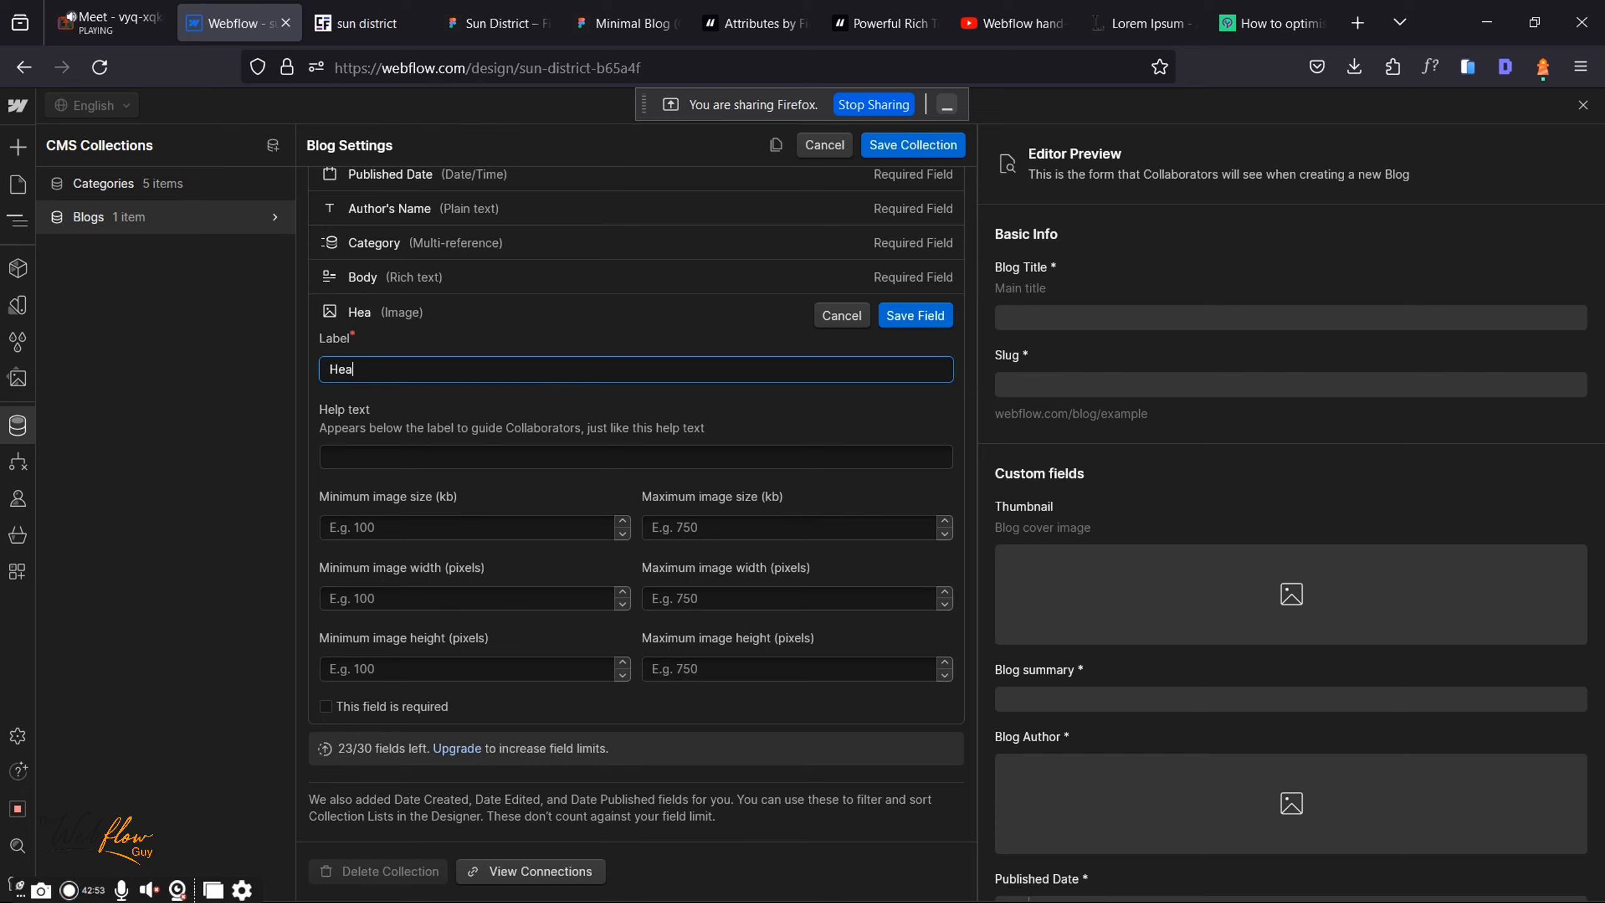
{"action": "type", "text": "der image"}
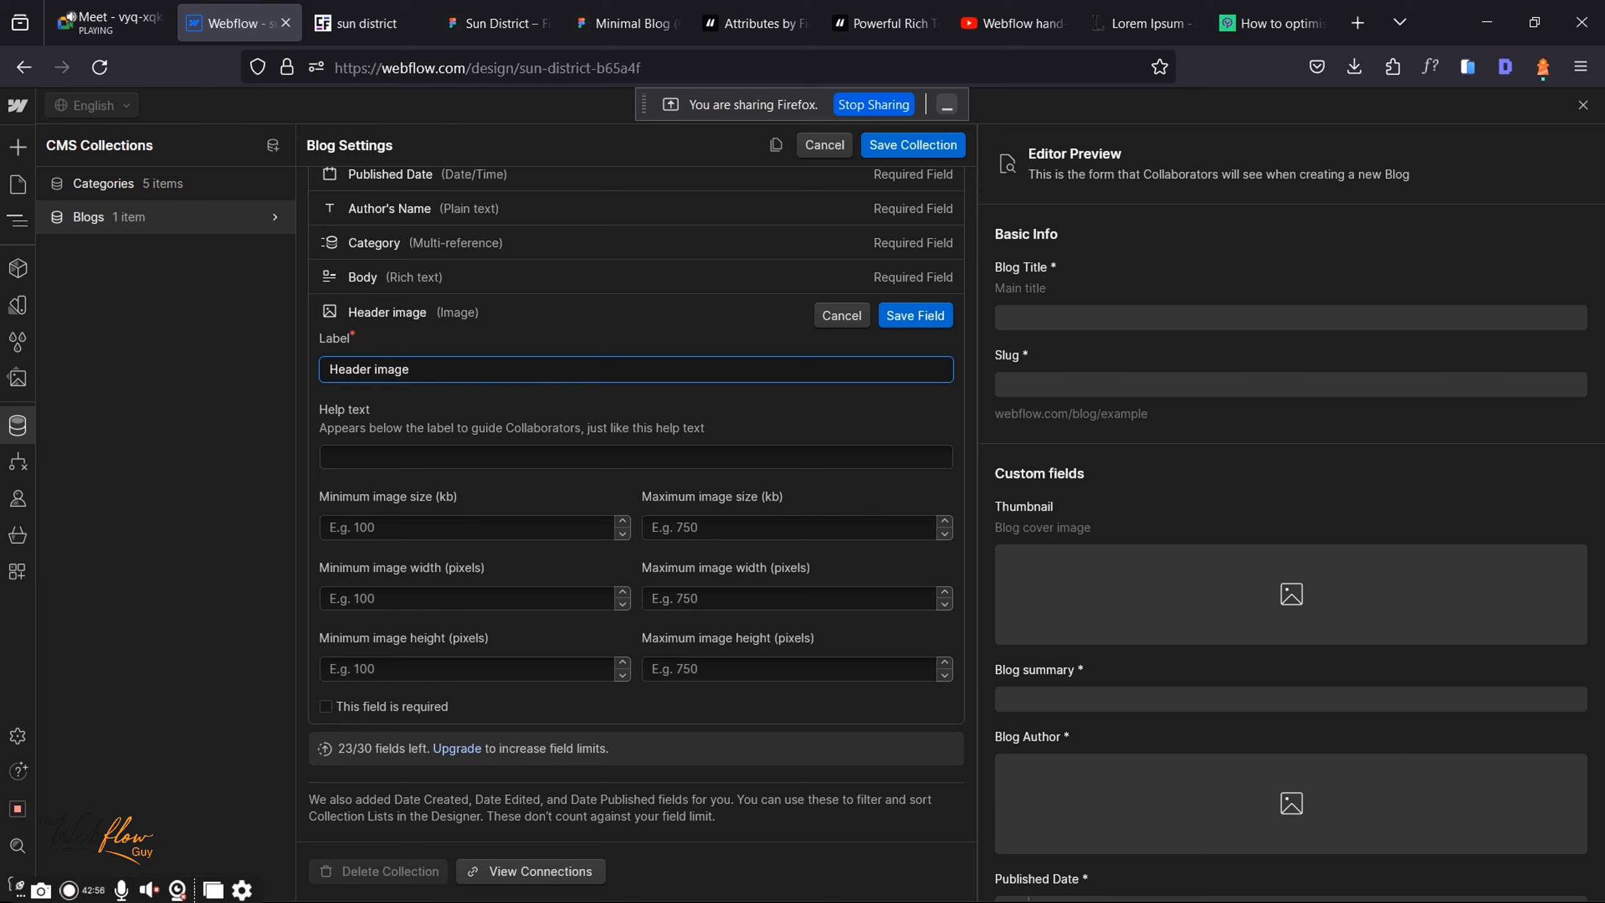
{"action": "left_click", "coordinate": [918, 316]}
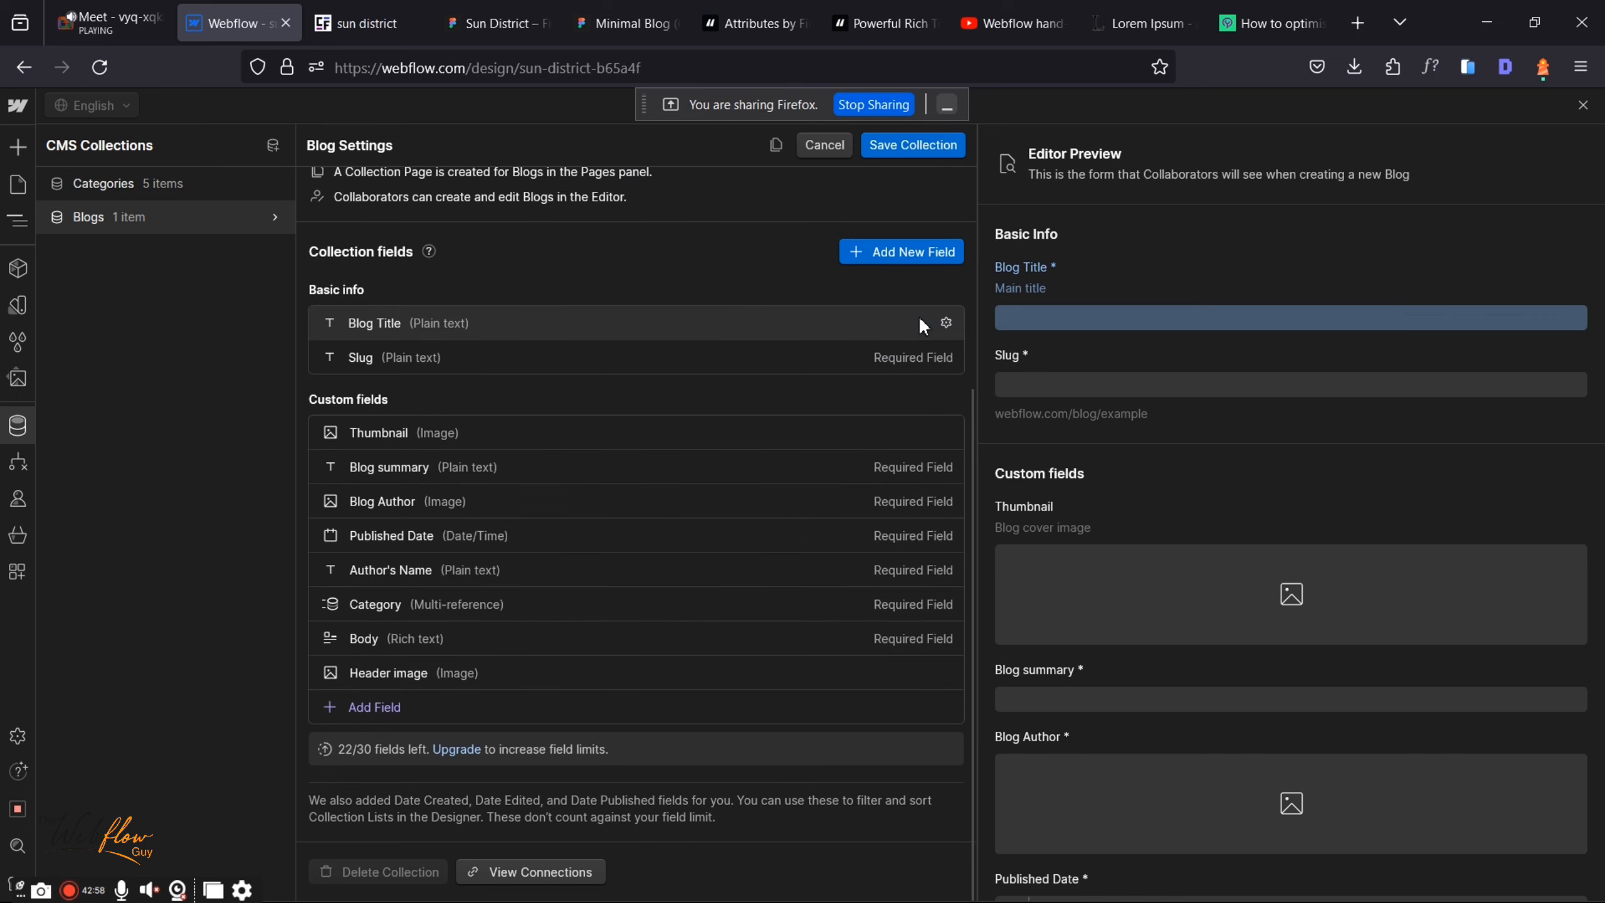
Step: Inspect the export options of the blog header image in the Minimal Blog Figma design
{"action": "left_click", "coordinate": [622, 9]}
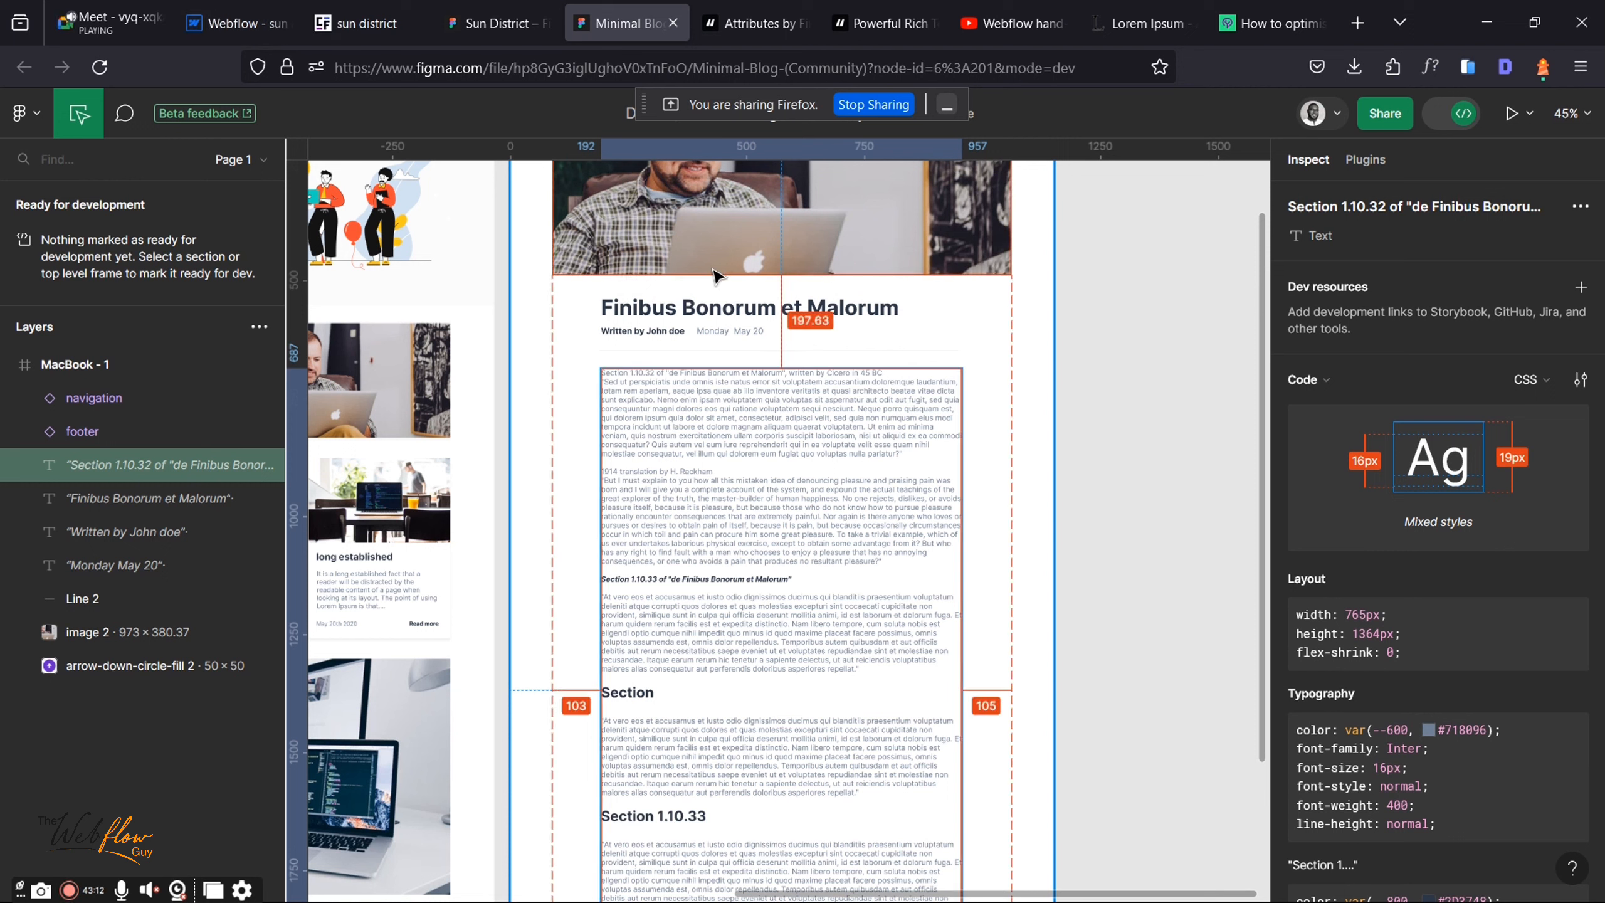
{"action": "left_click", "coordinate": [847, 269]}
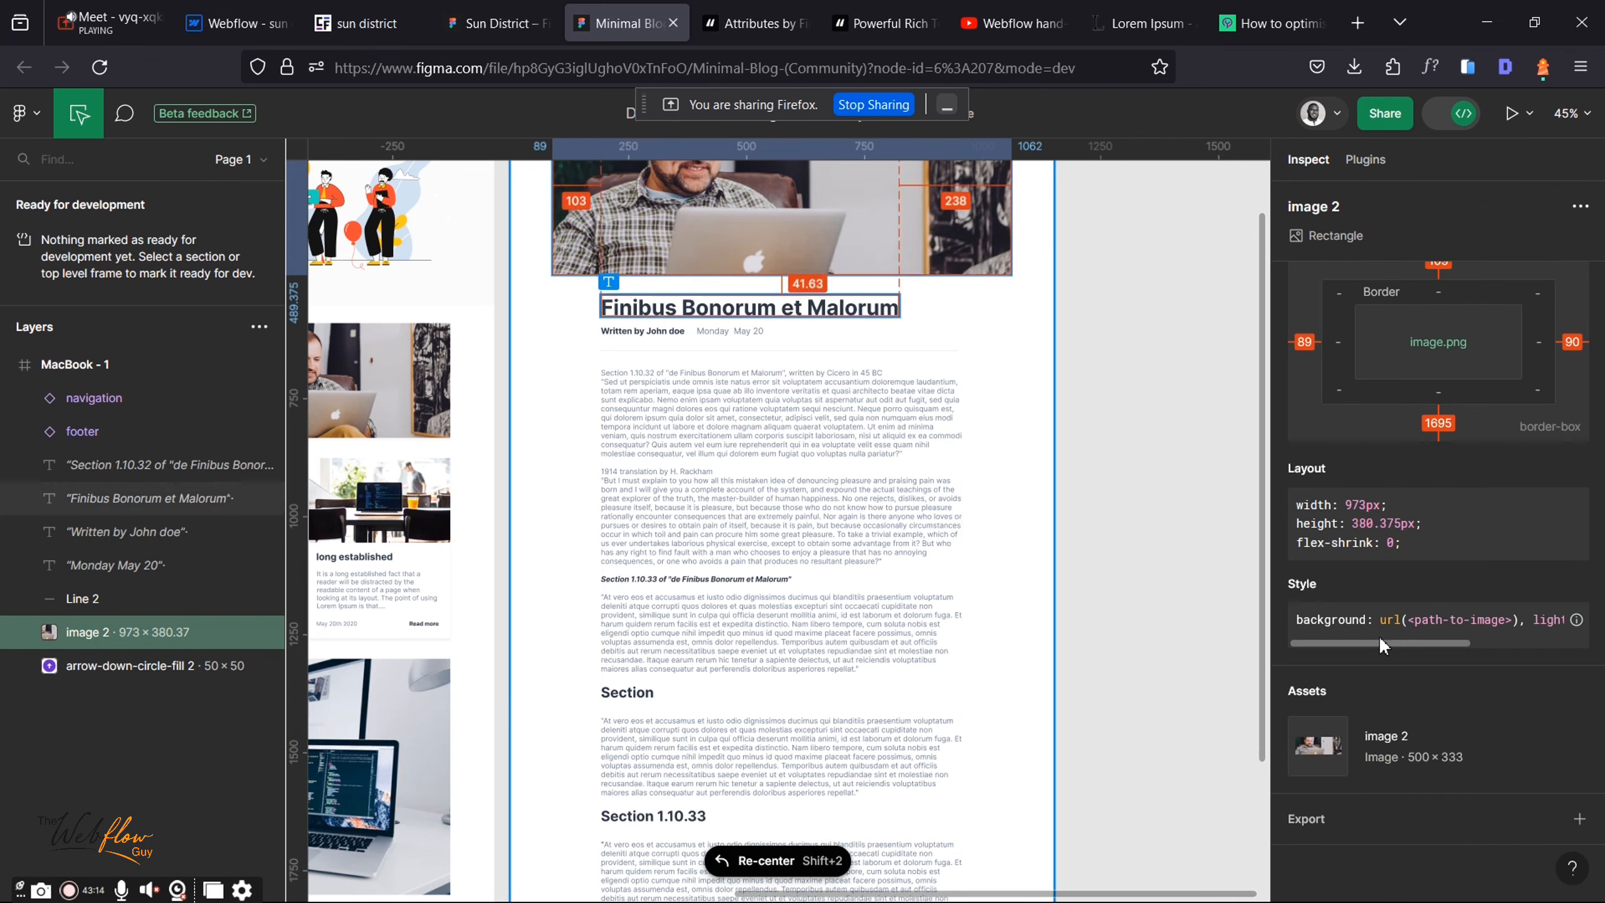
{"action": "left_click", "coordinate": [1417, 838]}
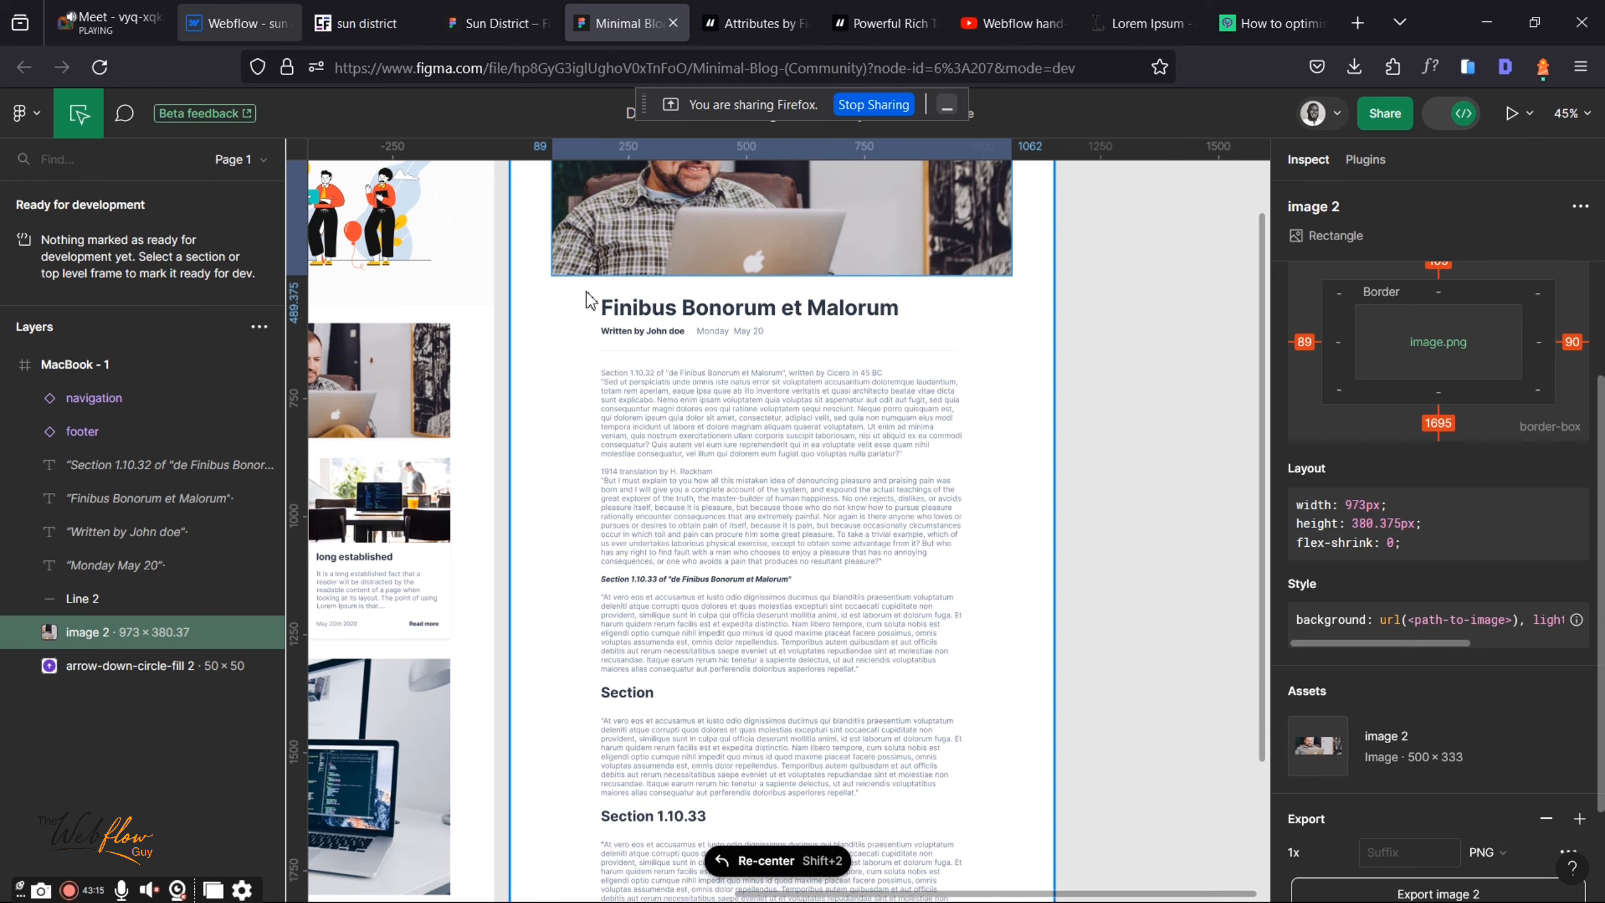
{"action": "key", "text": "ctrl+Tab"}
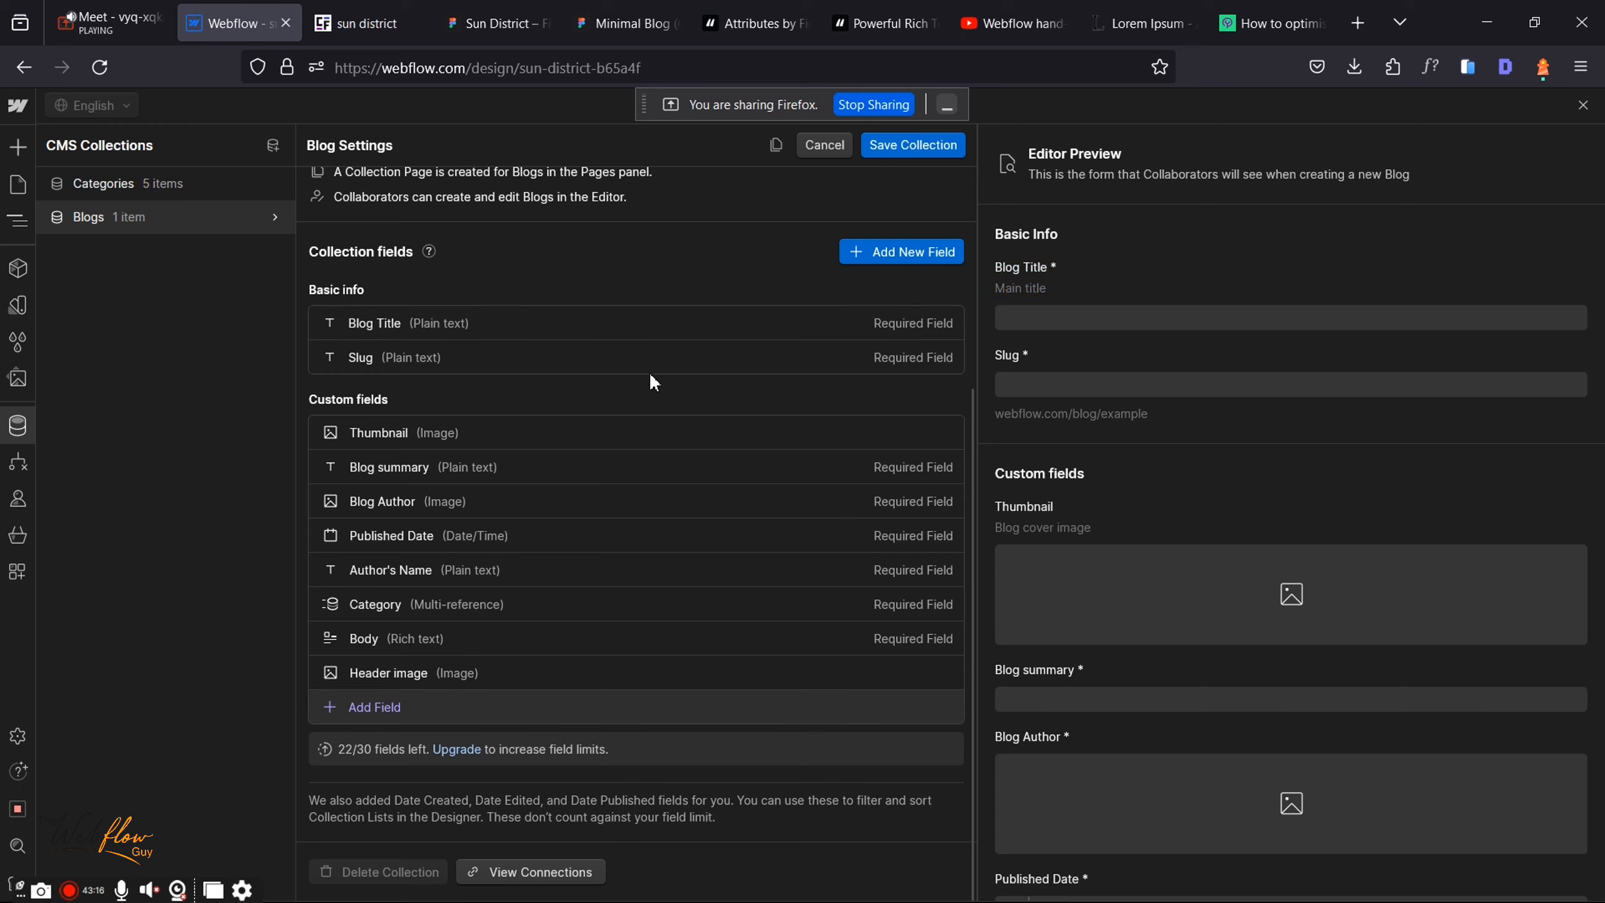
{"action": "key", "text": "ctrl+Tab"}
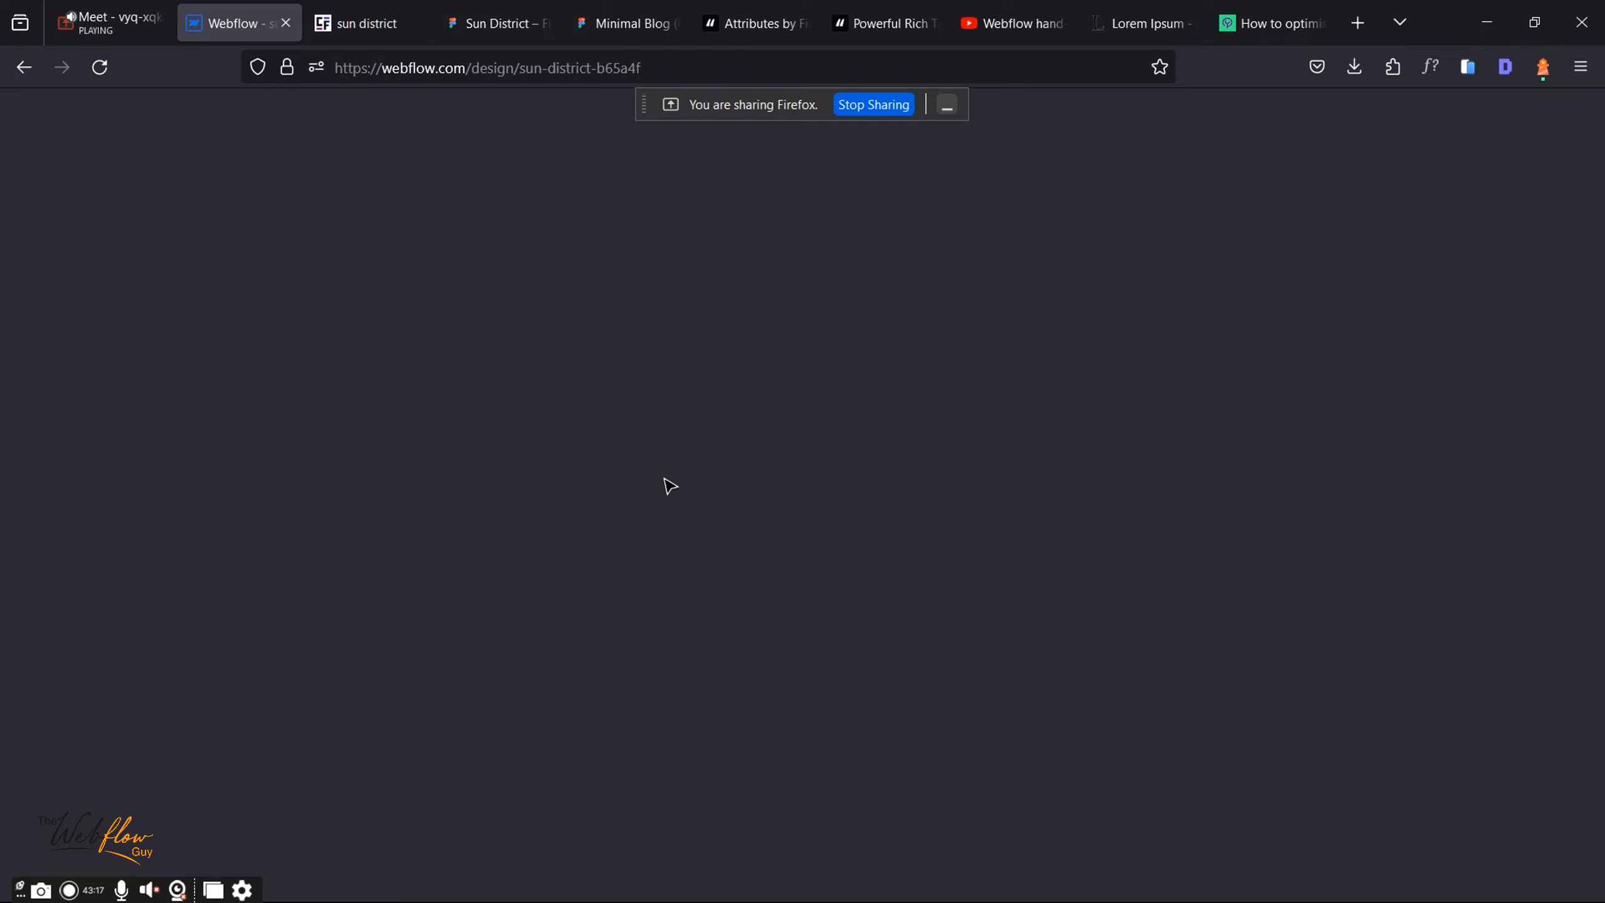
Step: Delete the Header image field and save the Blogs collection settings
{"action": "key", "text": "ctrl+Tab"}
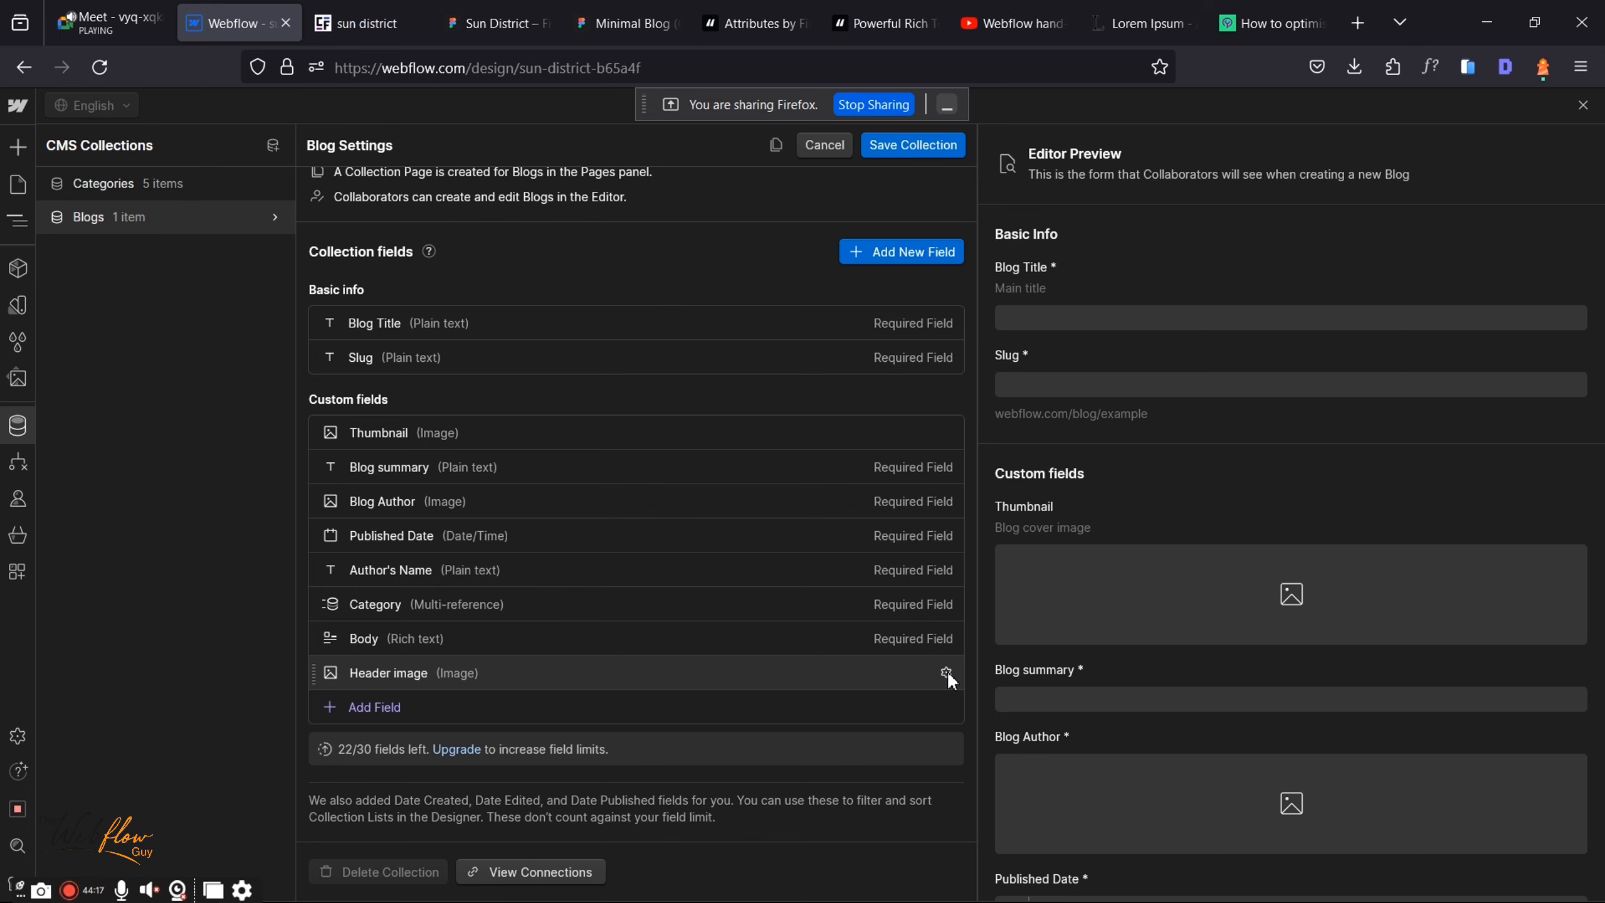
{"action": "left_click", "coordinate": [947, 672]}
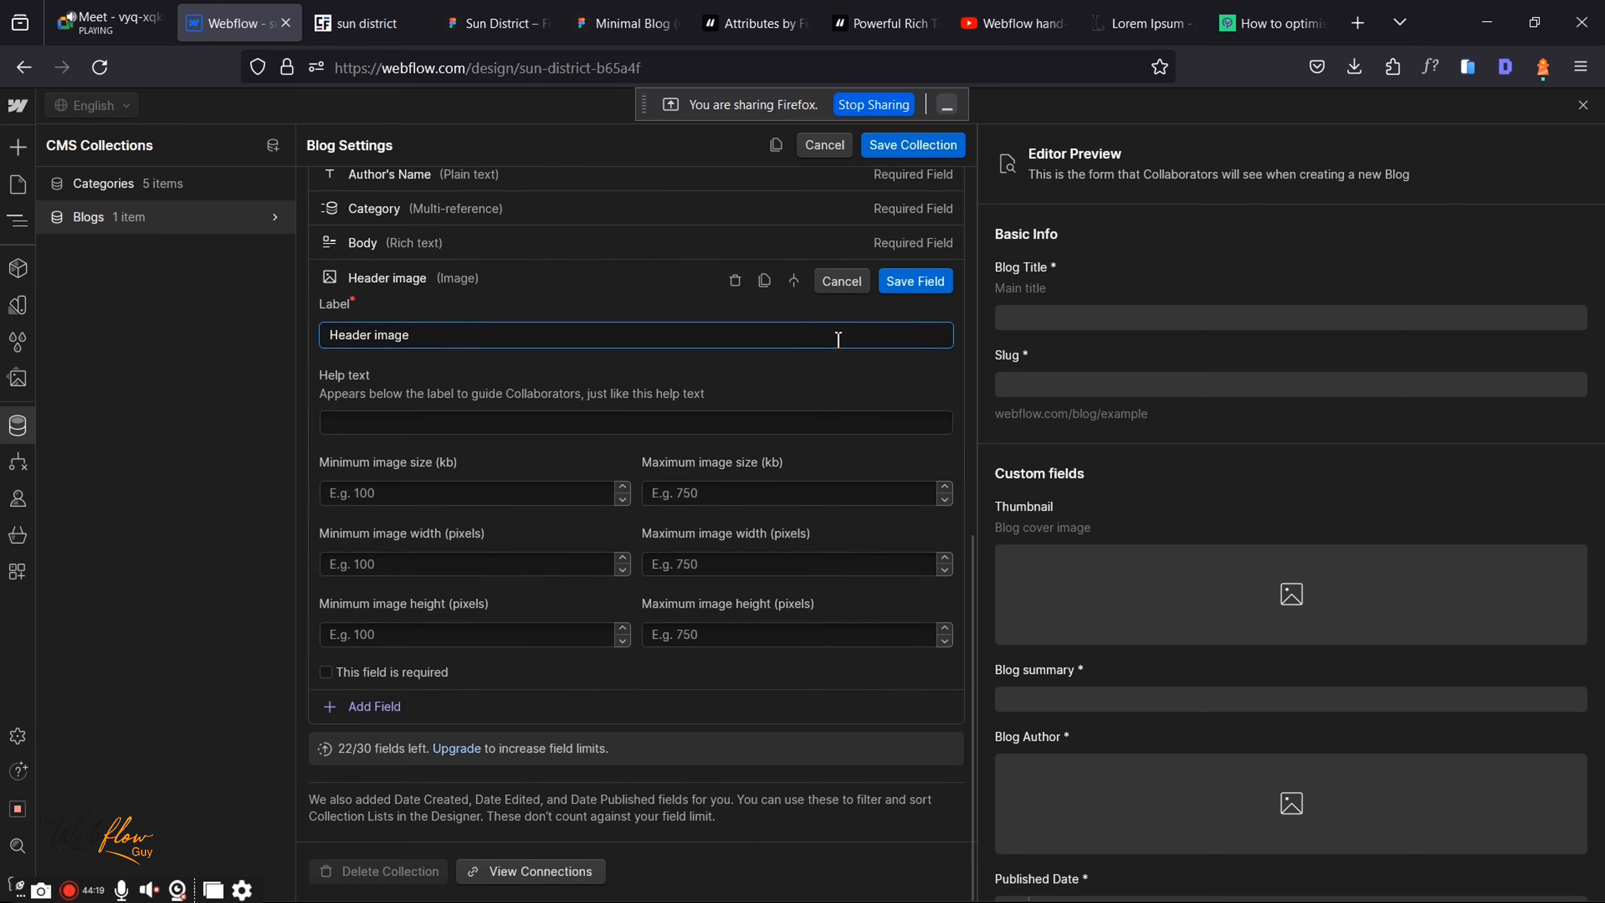
{"action": "left_click", "coordinate": [734, 281]}
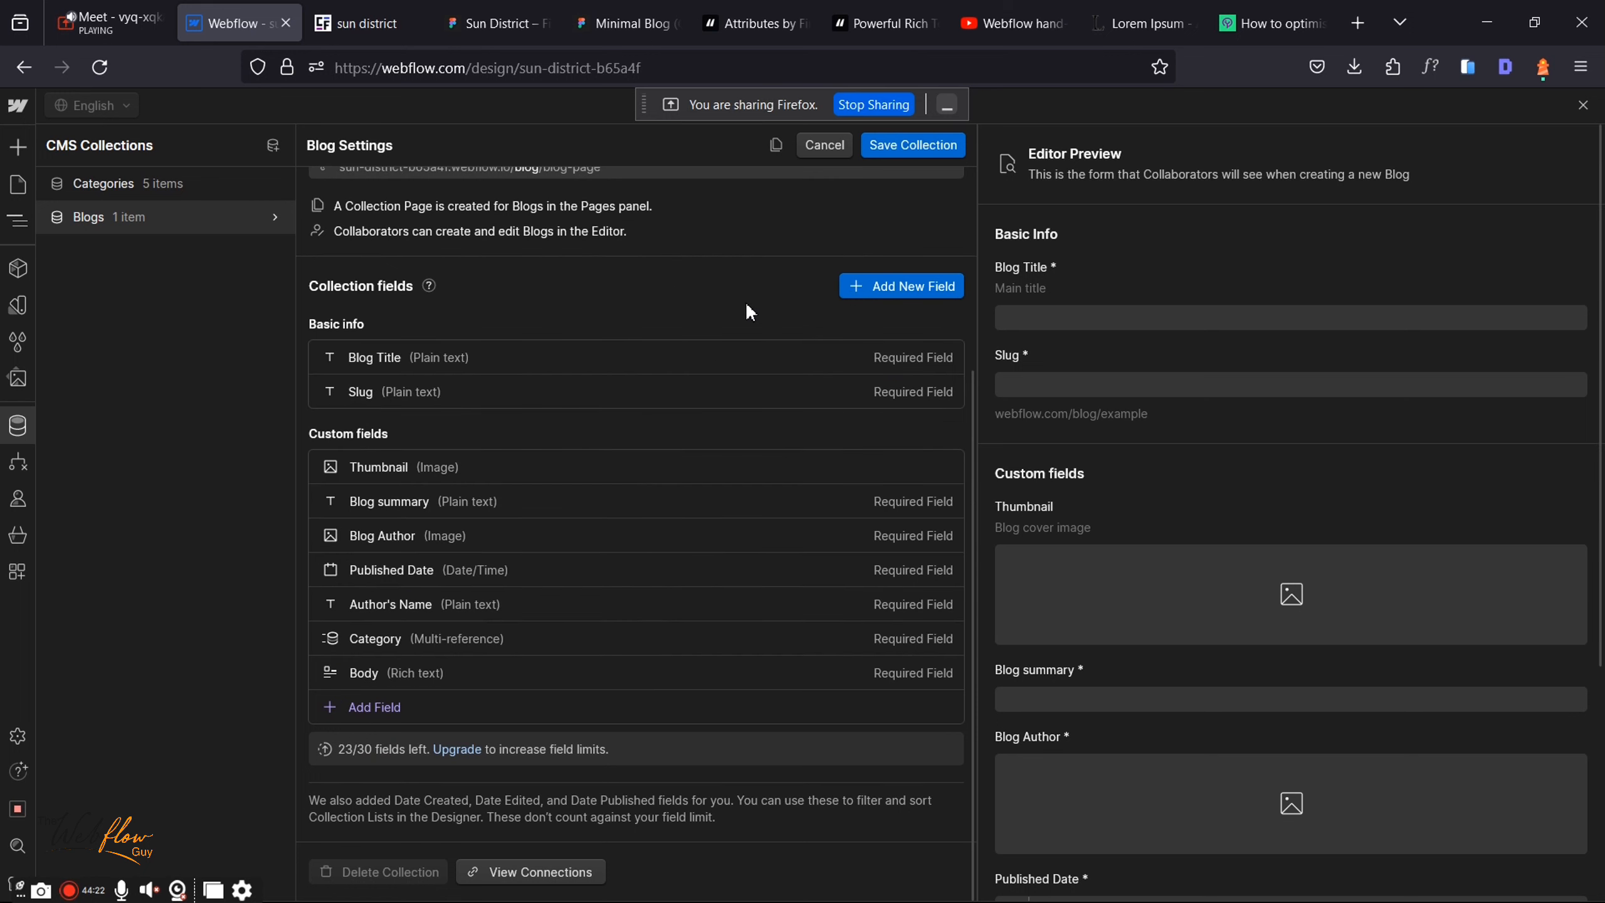
{"action": "left_click", "coordinate": [890, 144]}
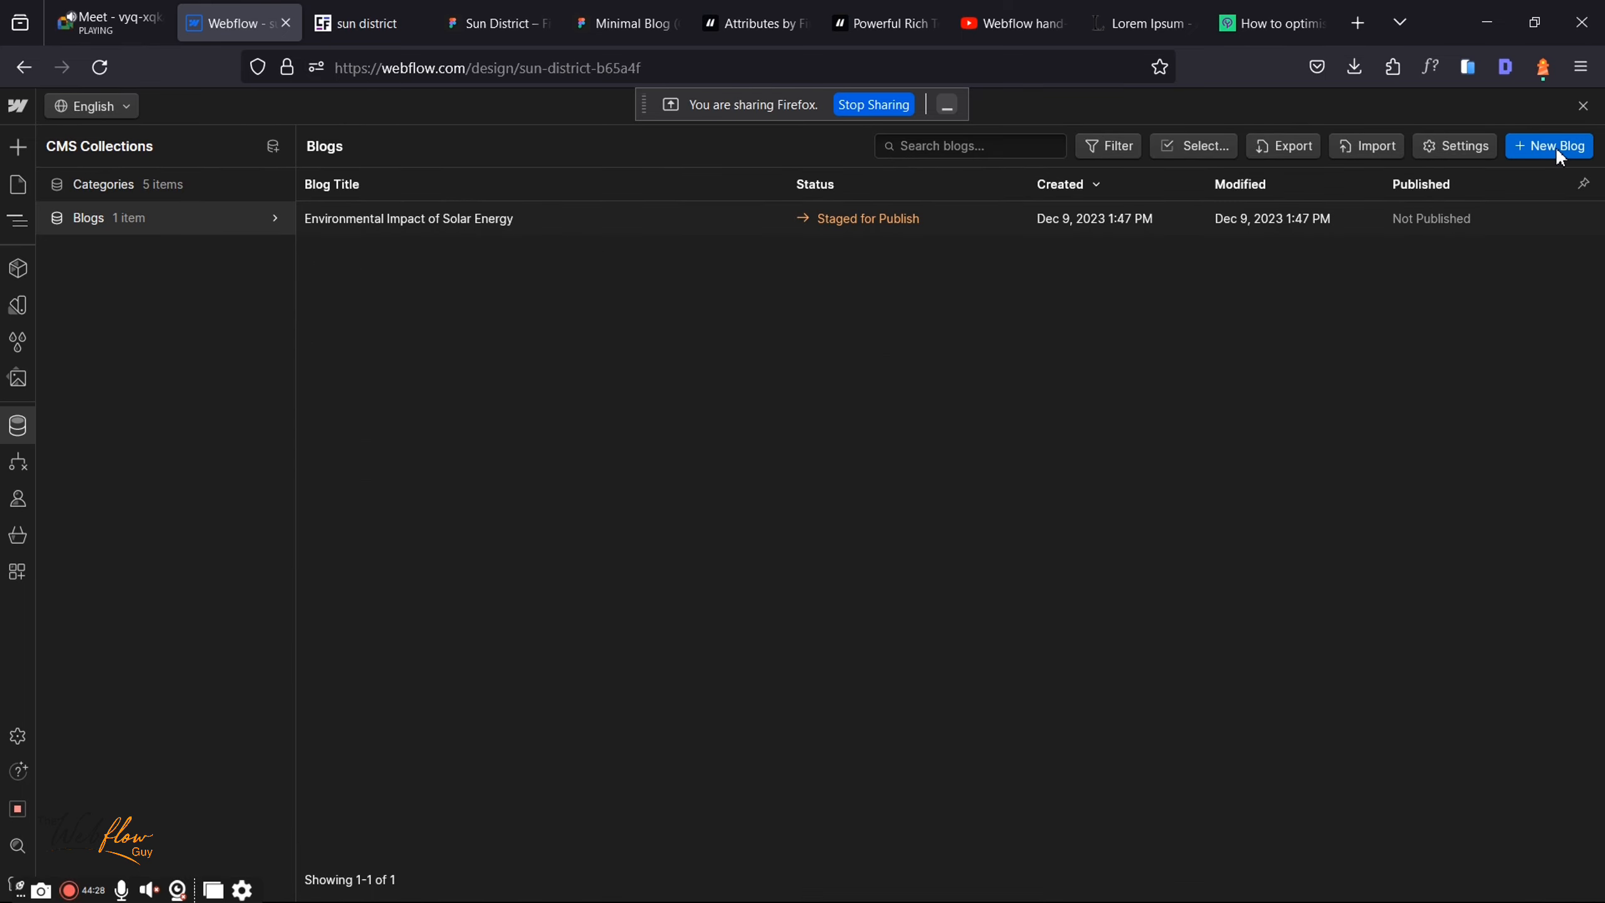
Step: Start a new post titled 'How to Select the Best Solar Inverters for Your', copied from Figma
{"action": "left_click", "coordinate": [480, 20]}
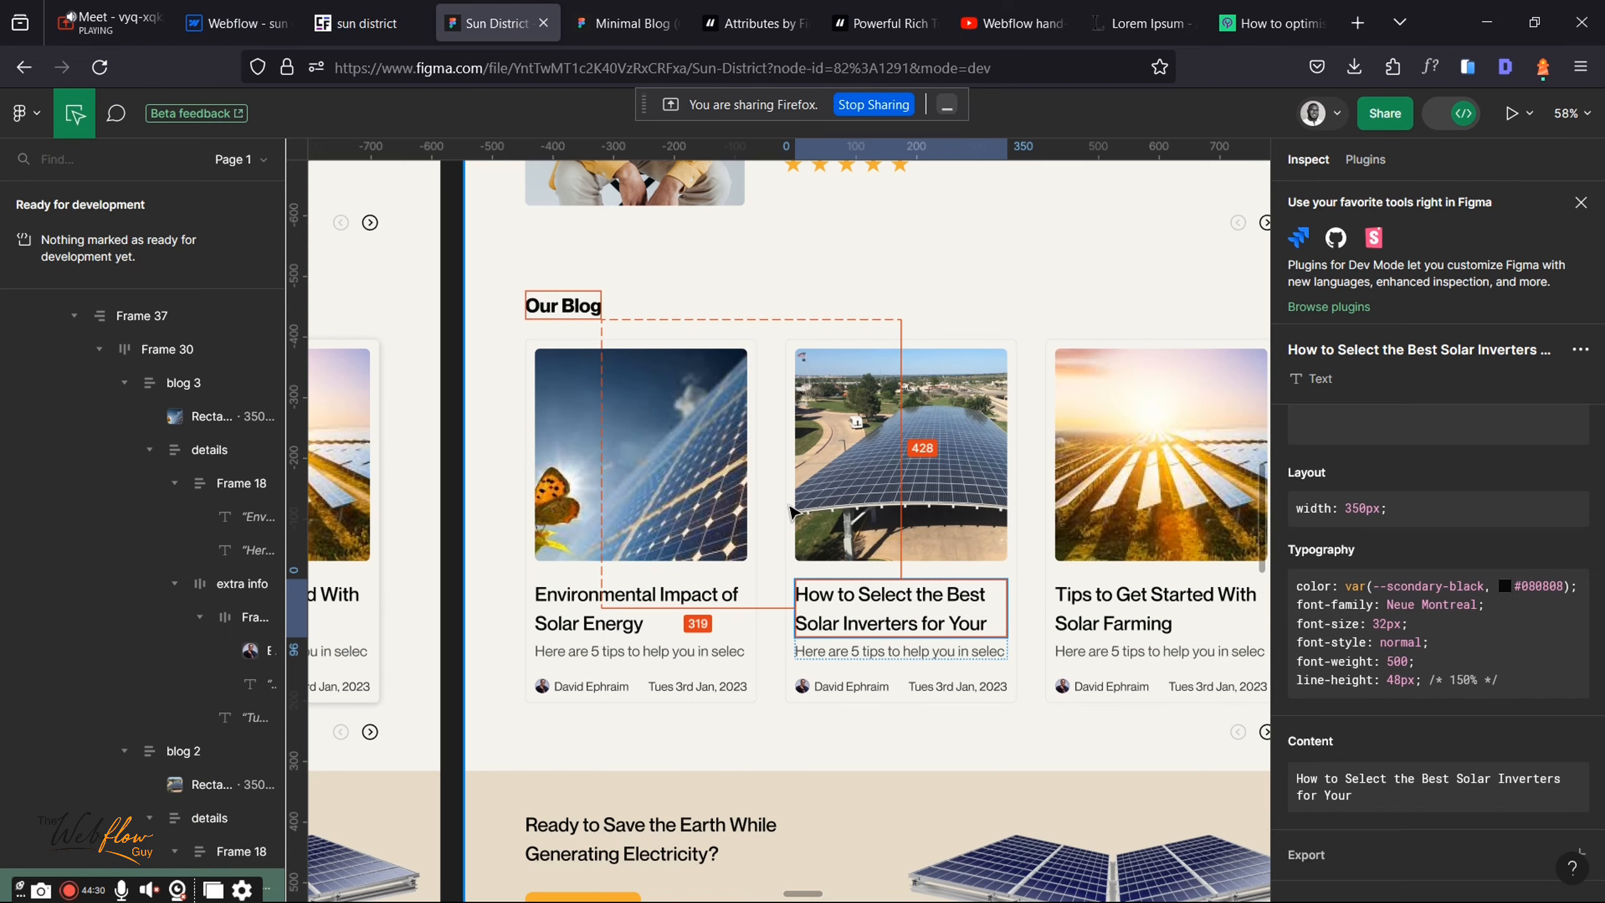
{"action": "right_click", "coordinate": [891, 616]}
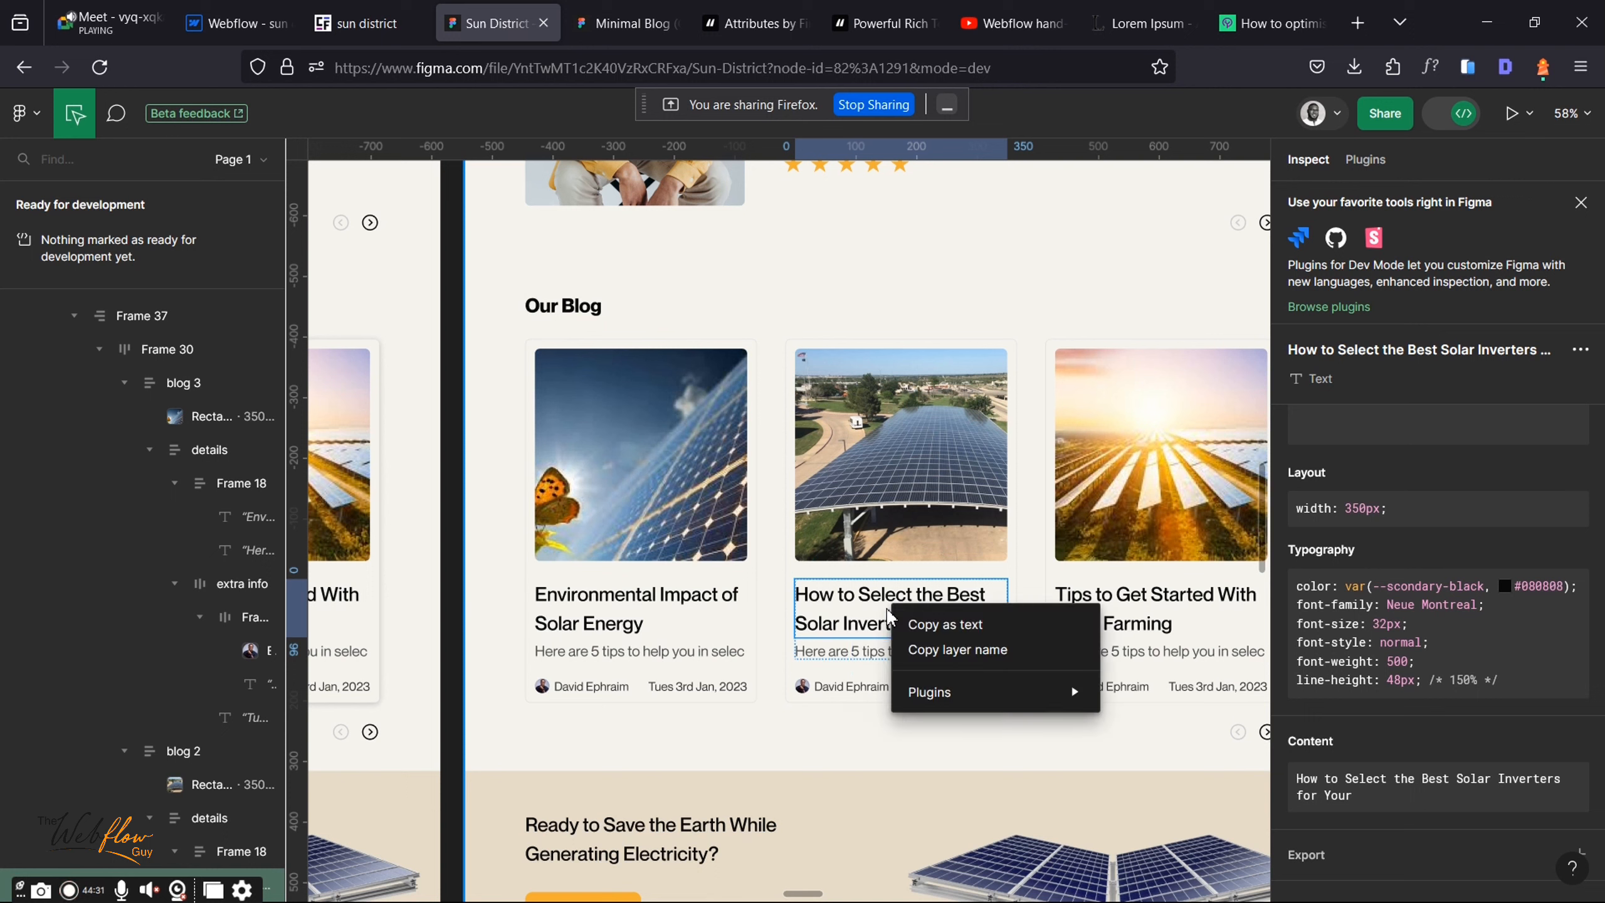
{"action": "left_click", "coordinate": [948, 621]}
{"action": "left_click", "coordinate": [234, 23]}
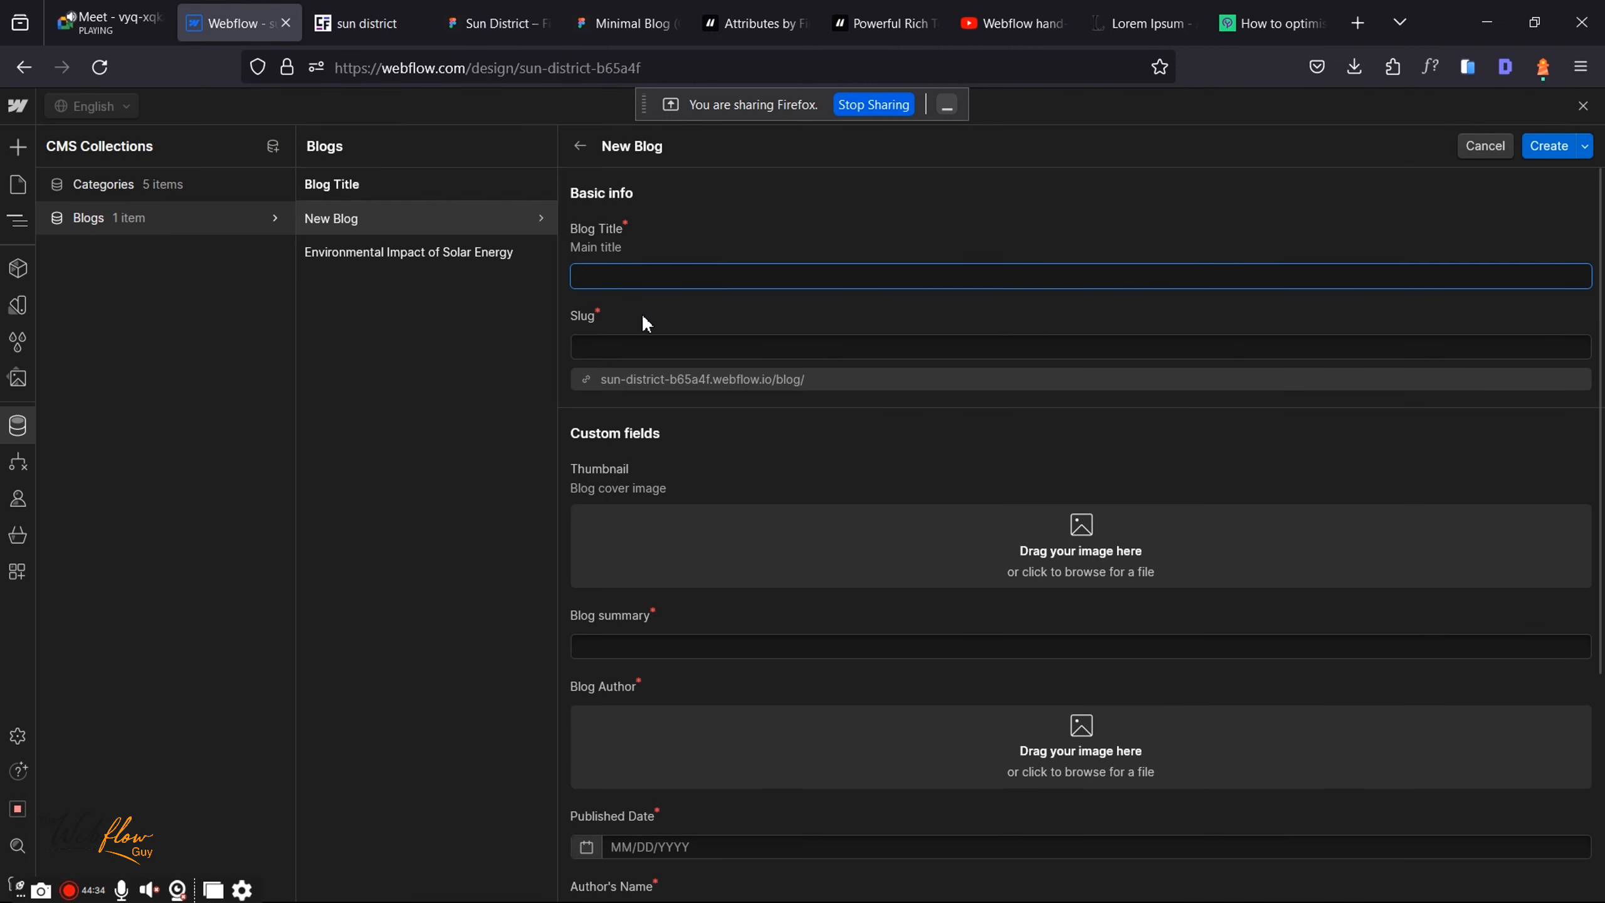
{"action": "key", "text": "ctrl+v"}
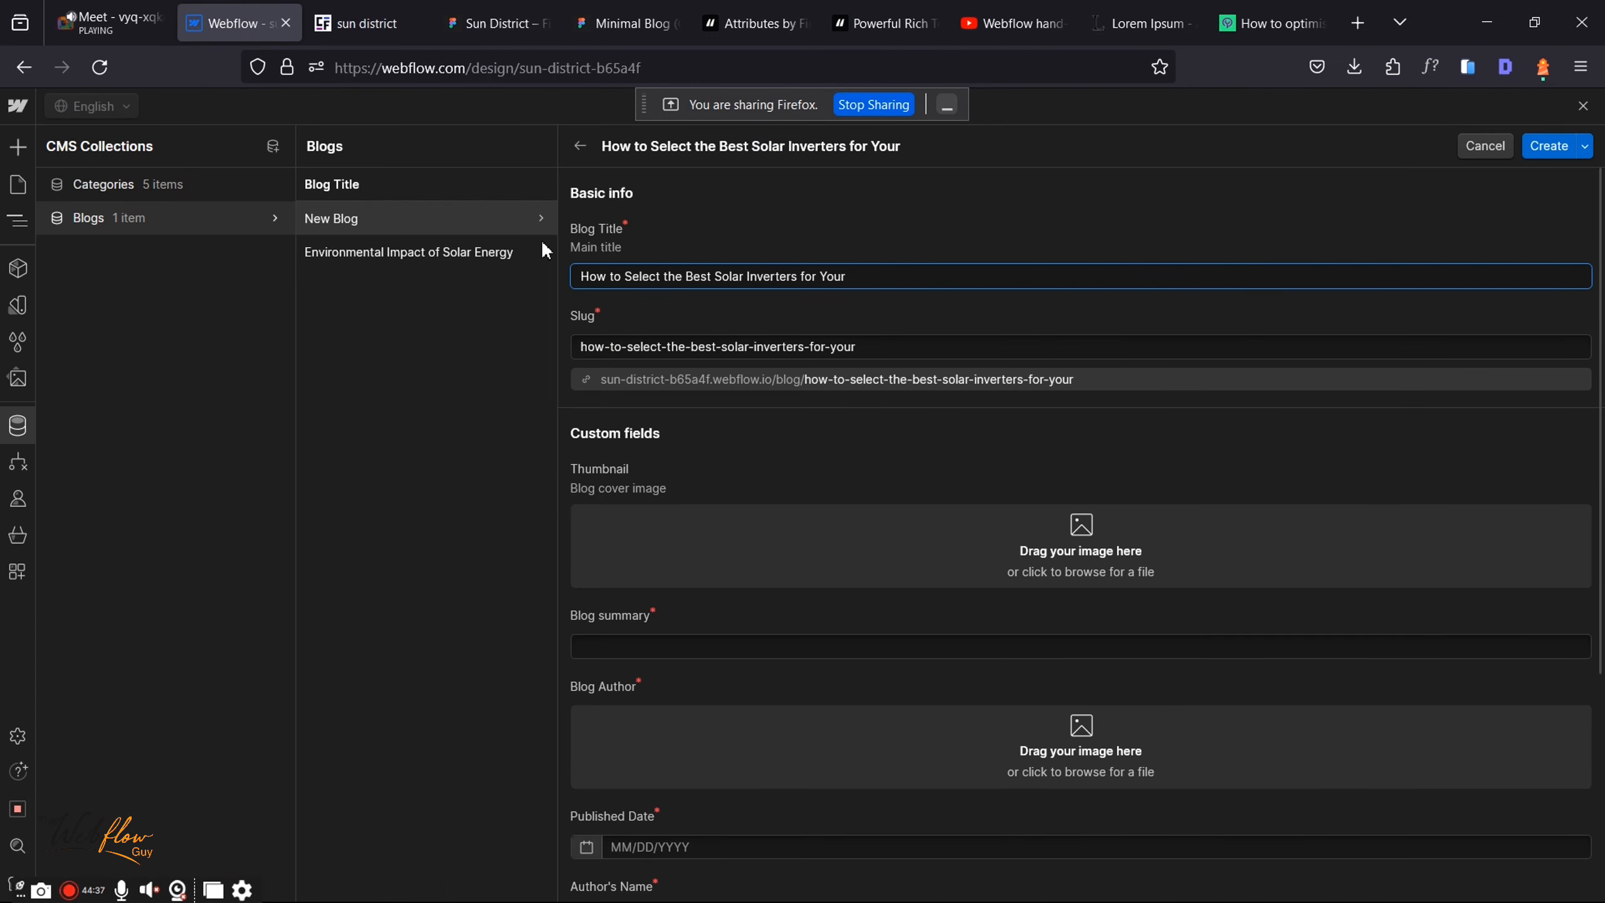
Step: Copy the second post's five-tips summary from Figma into the Blog summary field
{"action": "left_click", "coordinate": [510, 8]}
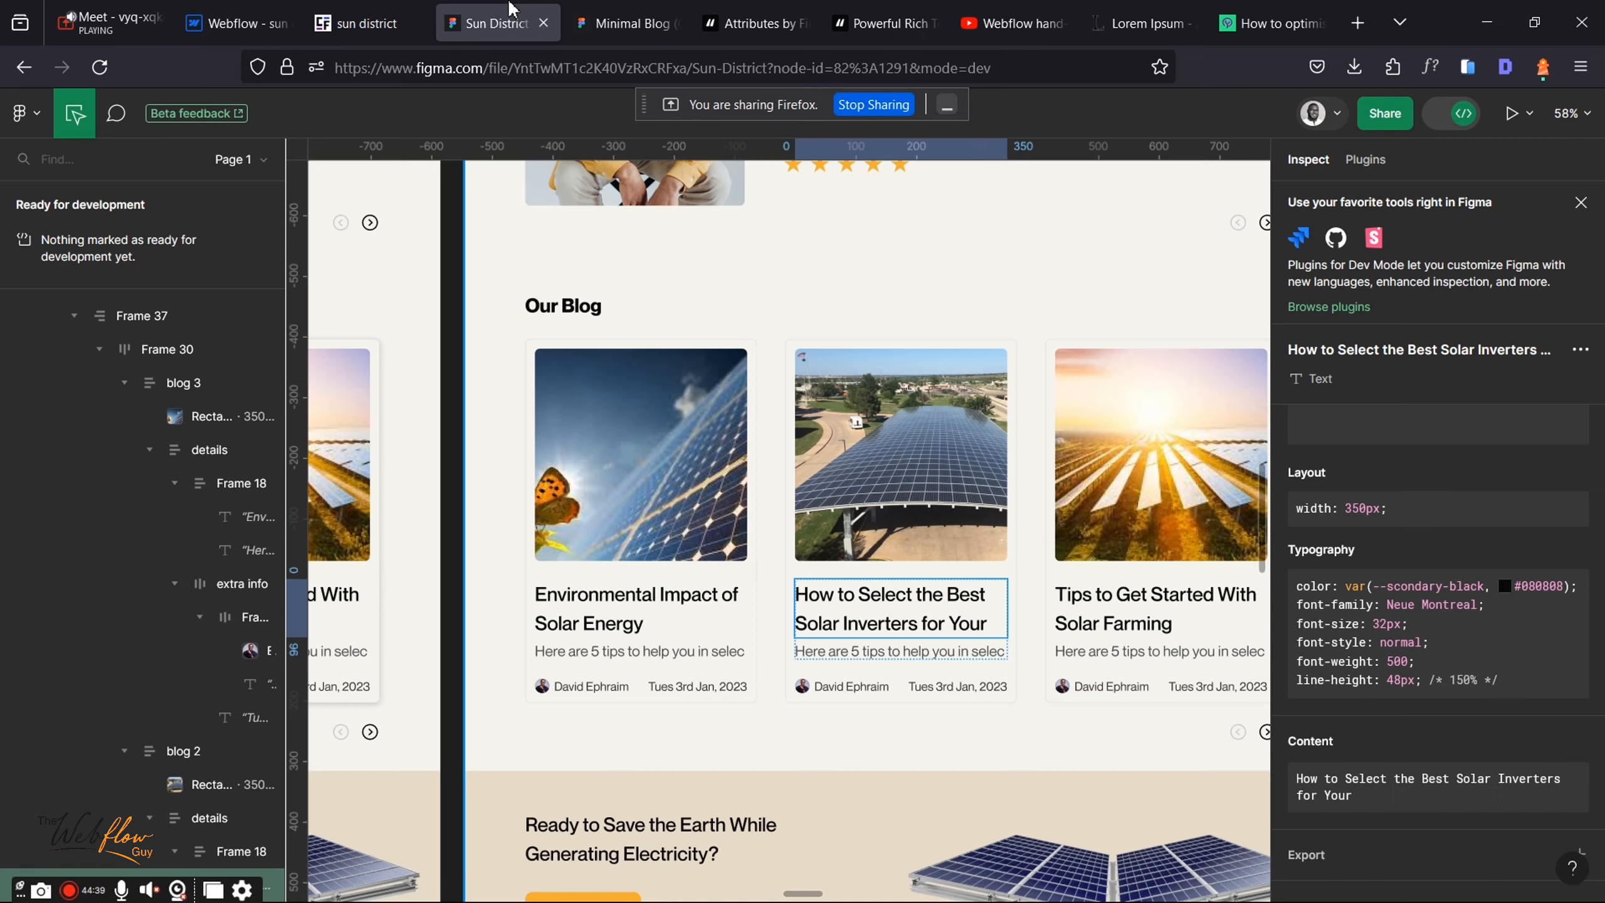
{"action": "left_click", "coordinate": [847, 658]}
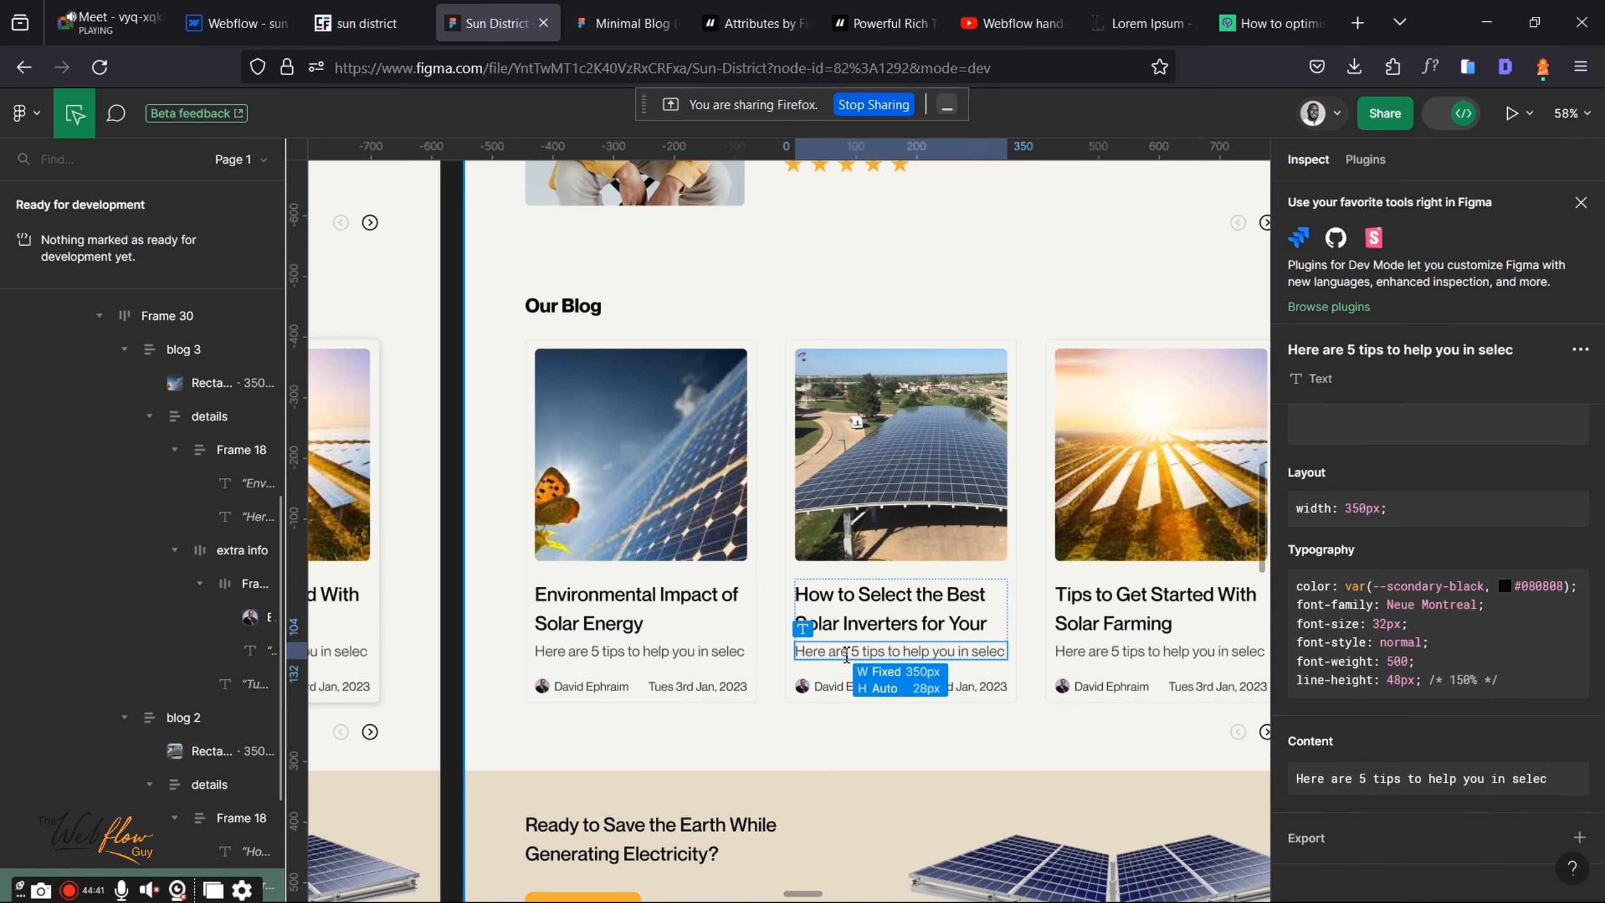
{"action": "right_click", "coordinate": [847, 652]}
{"action": "left_click", "coordinate": [936, 670]}
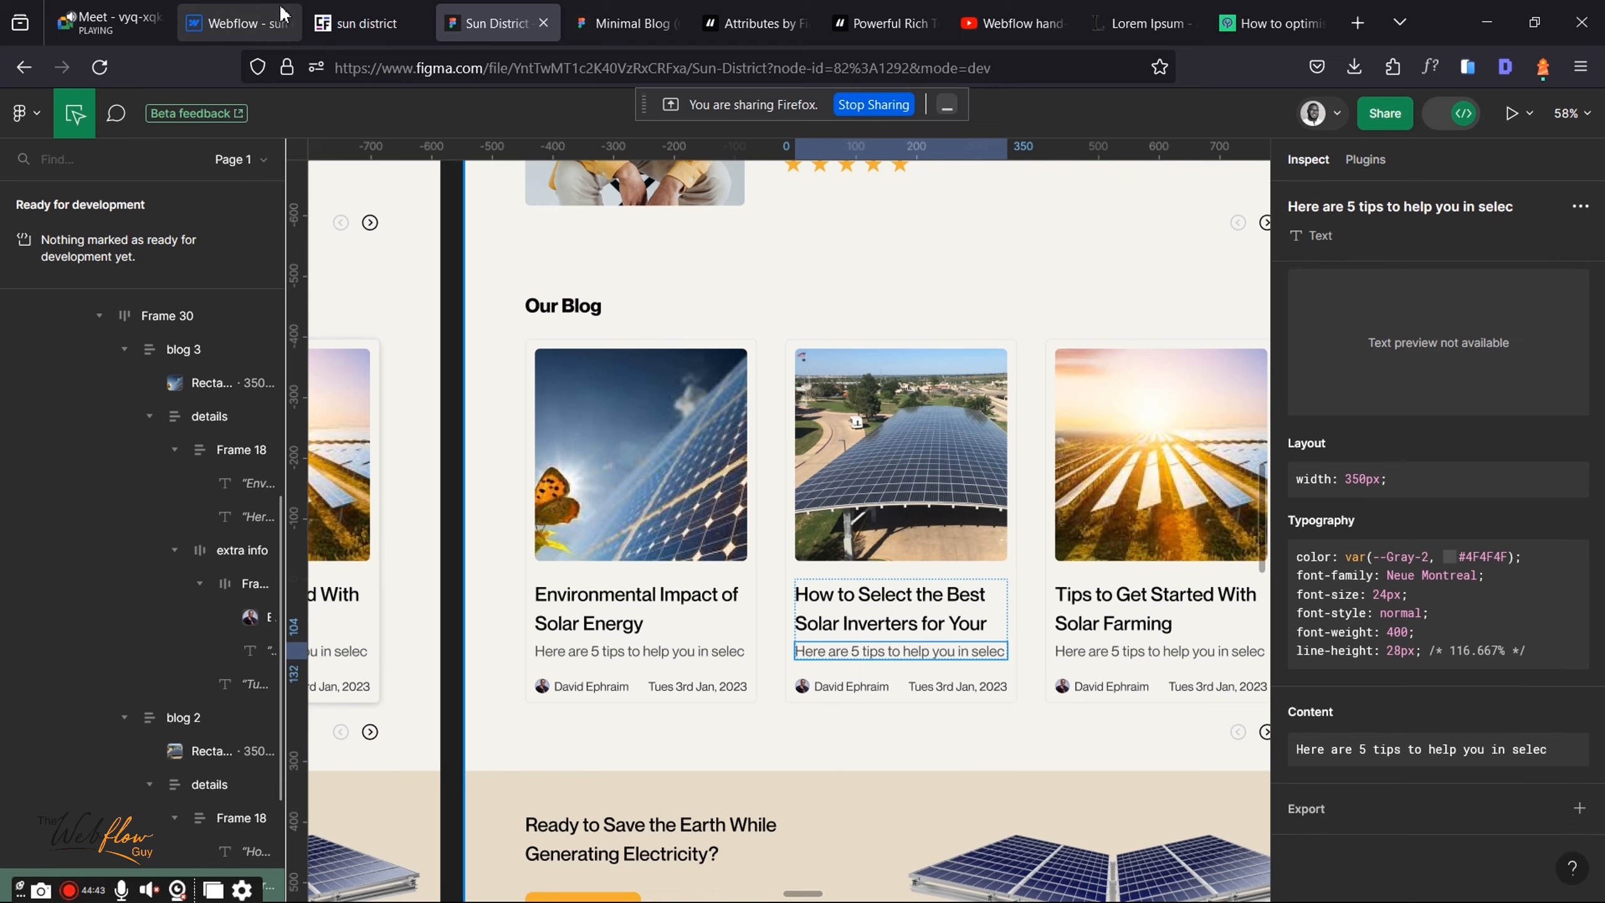
{"action": "left_click", "coordinate": [252, 19]}
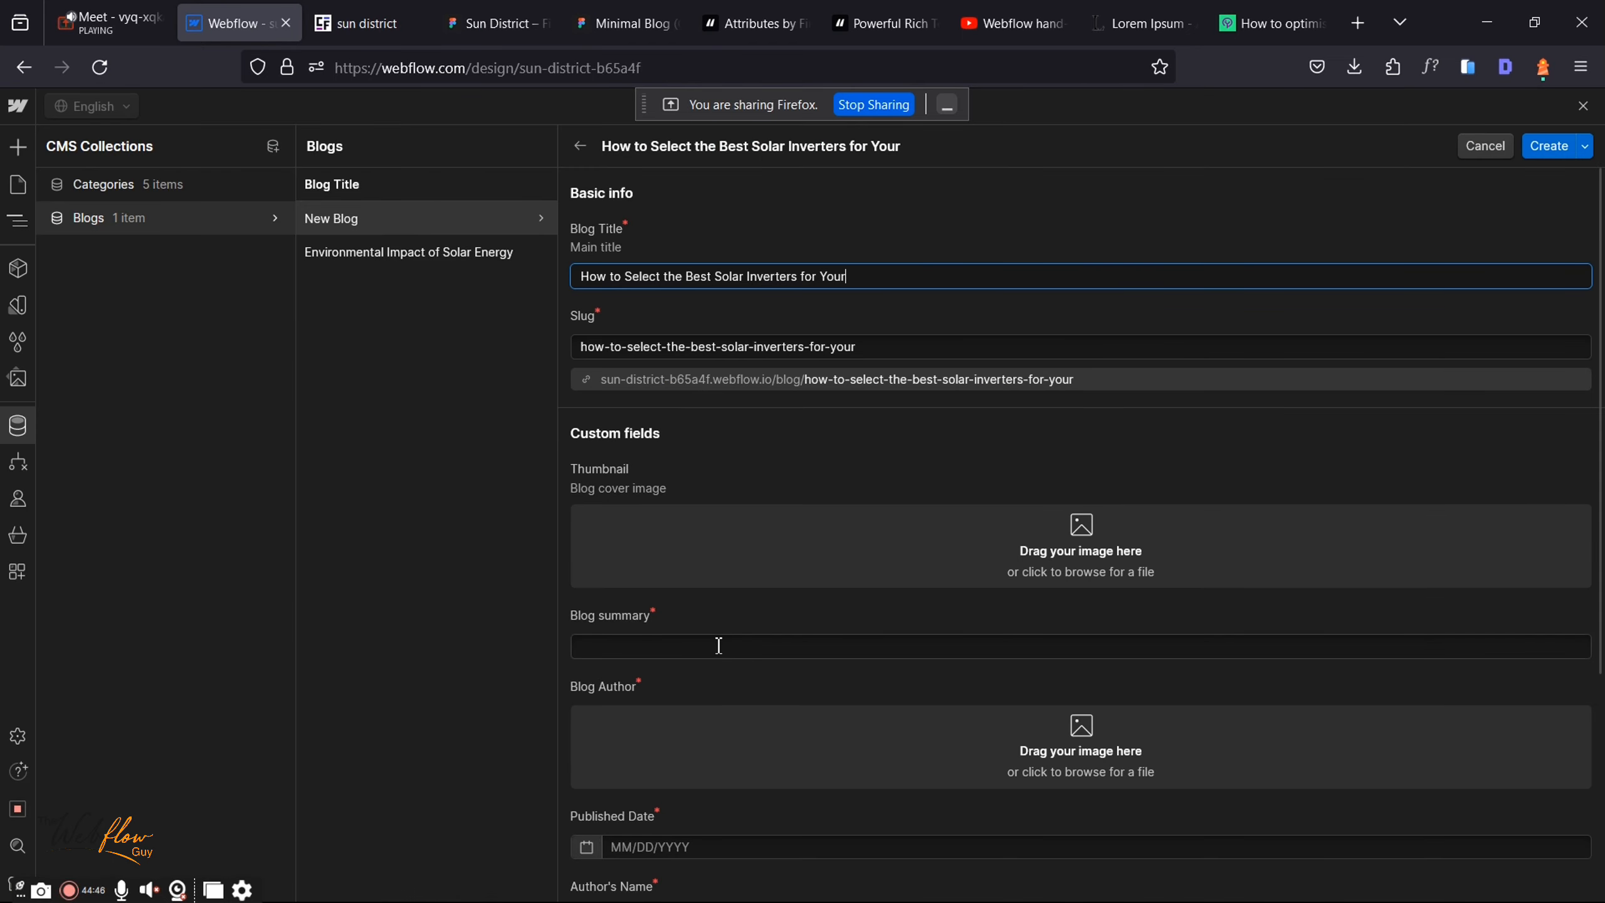
{"action": "left_click", "coordinate": [684, 646]}
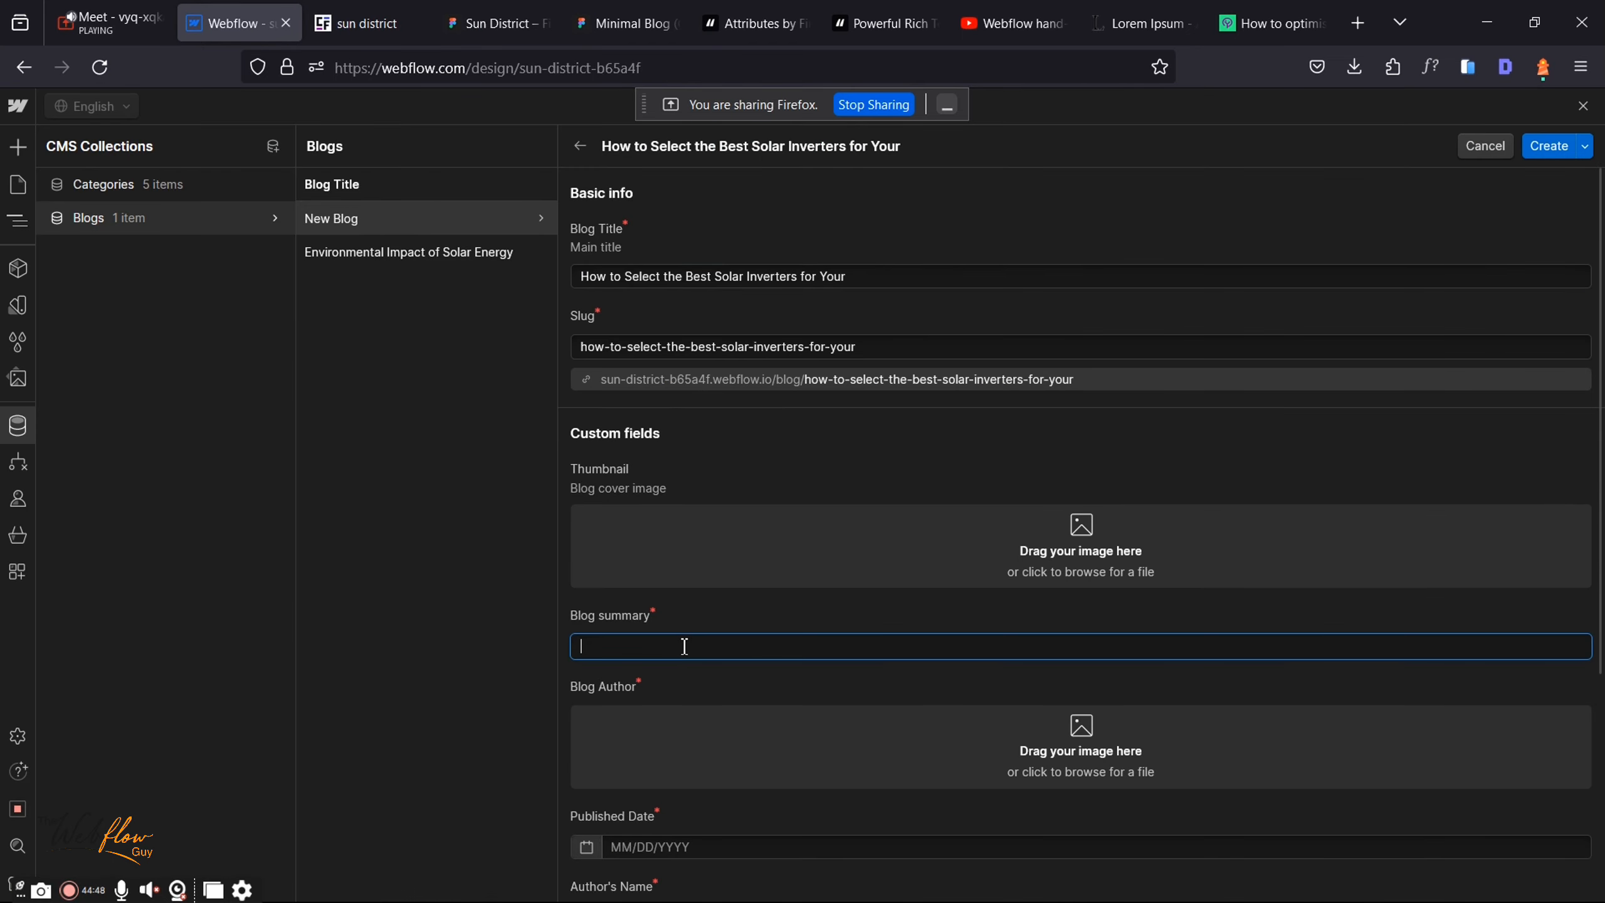
{"action": "key", "text": "ctrl+v"}
Step: Look at the second post's solar panel image in Figma, then start and cancel a thumbnail upload
{"action": "left_click", "coordinate": [497, 22]}
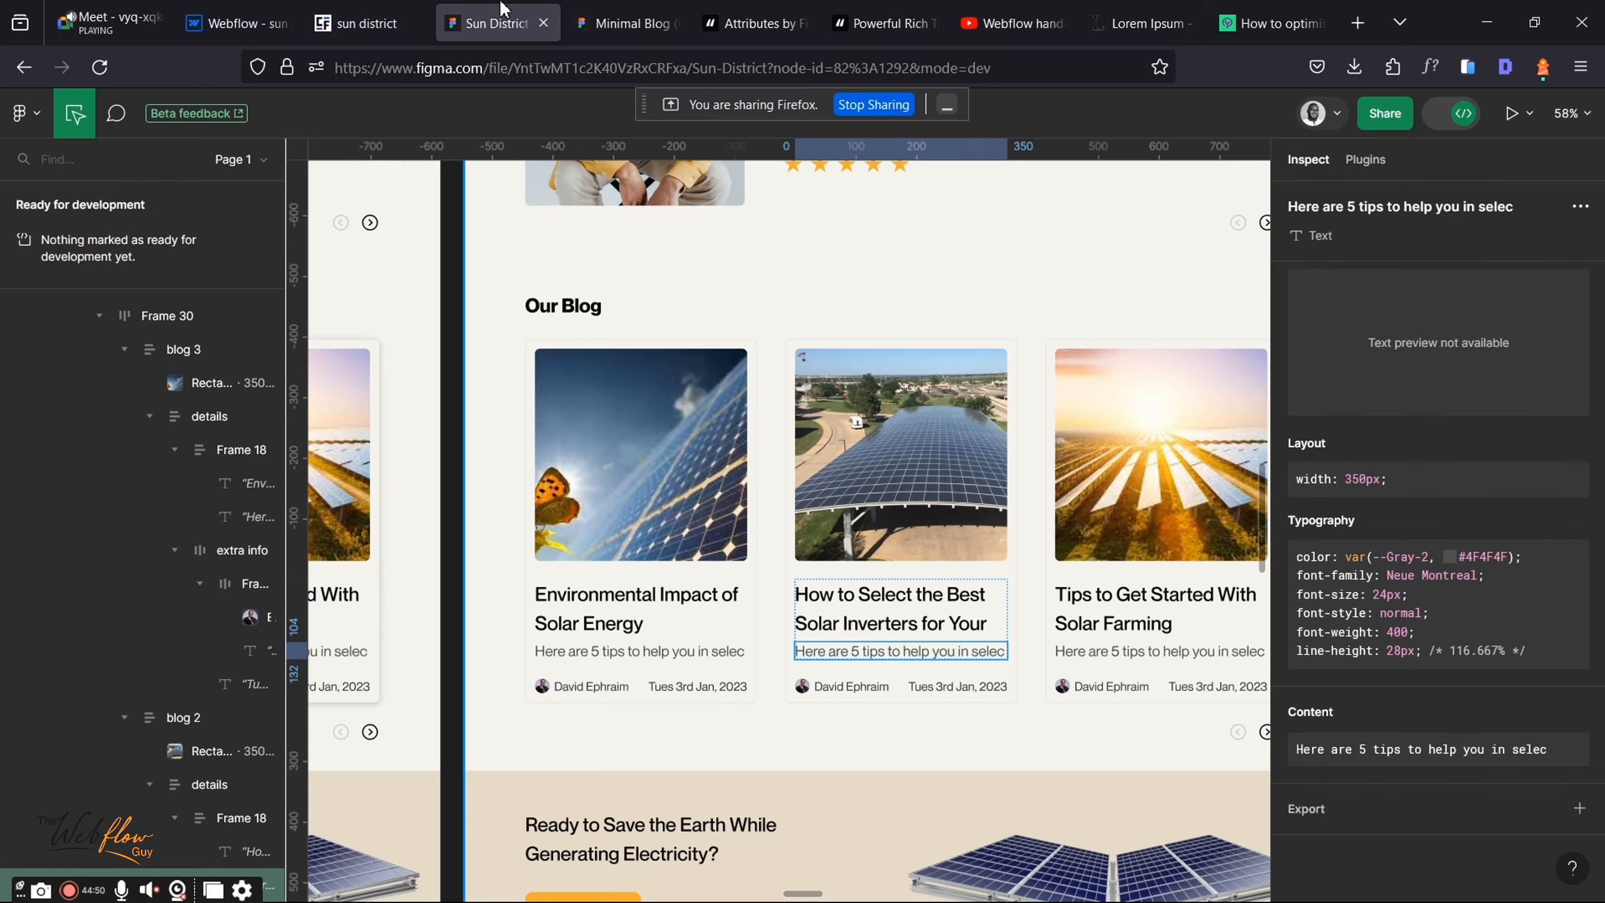
{"action": "left_click", "coordinate": [929, 477]}
{"action": "scroll", "coordinate": [1426, 722], "scroll_direction": "down", "scroll_amount": 3}
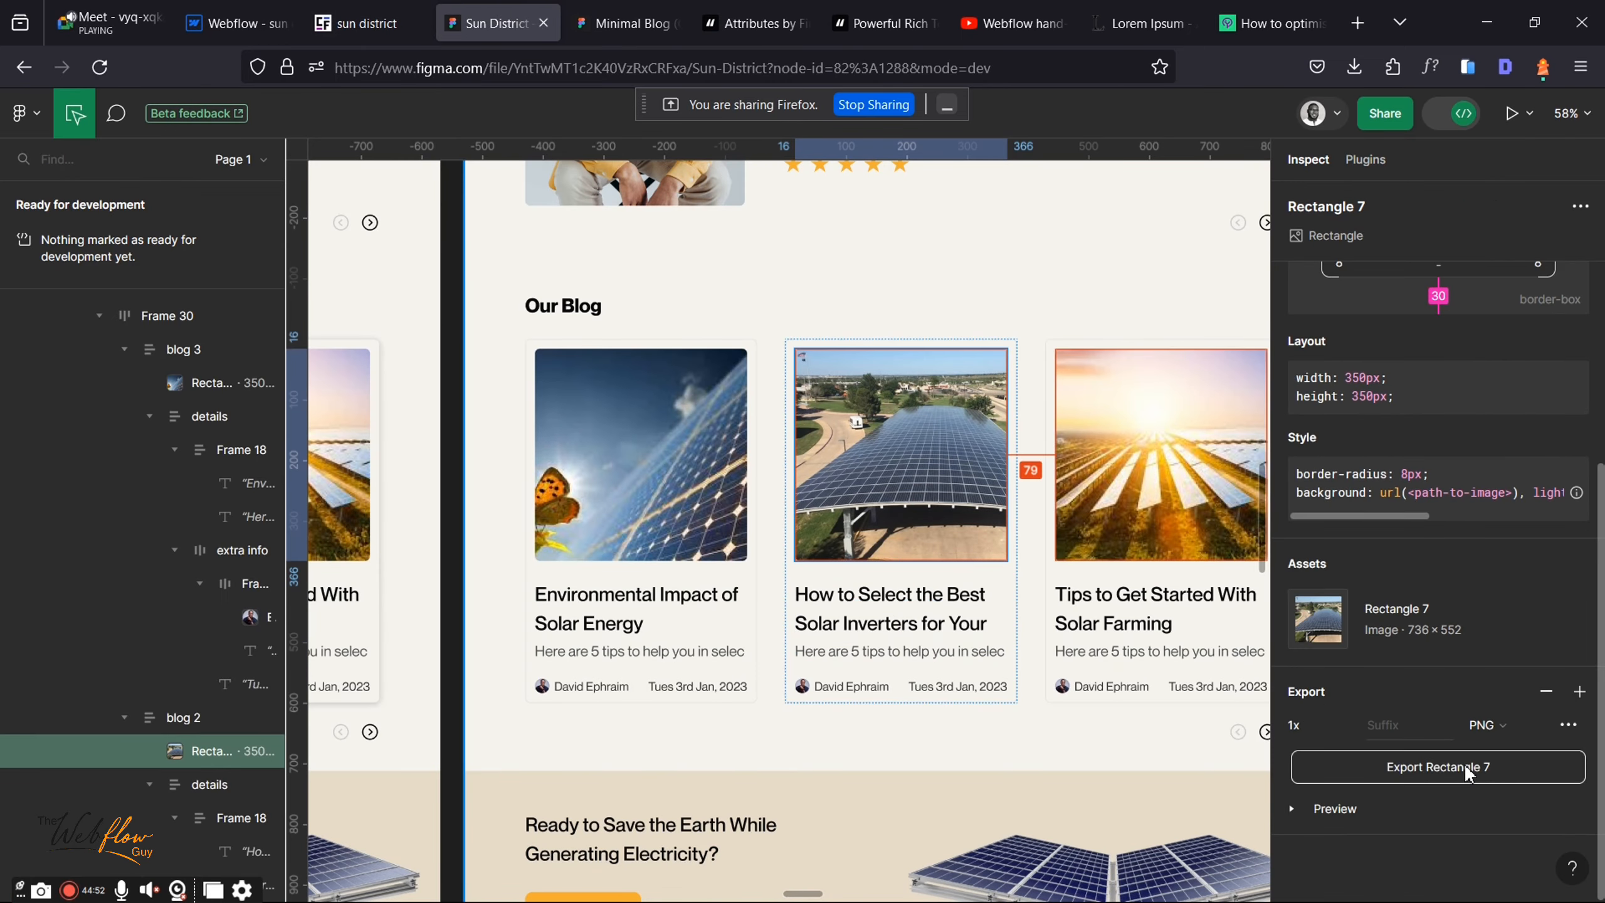
{"action": "left_click", "coordinate": [256, 19]}
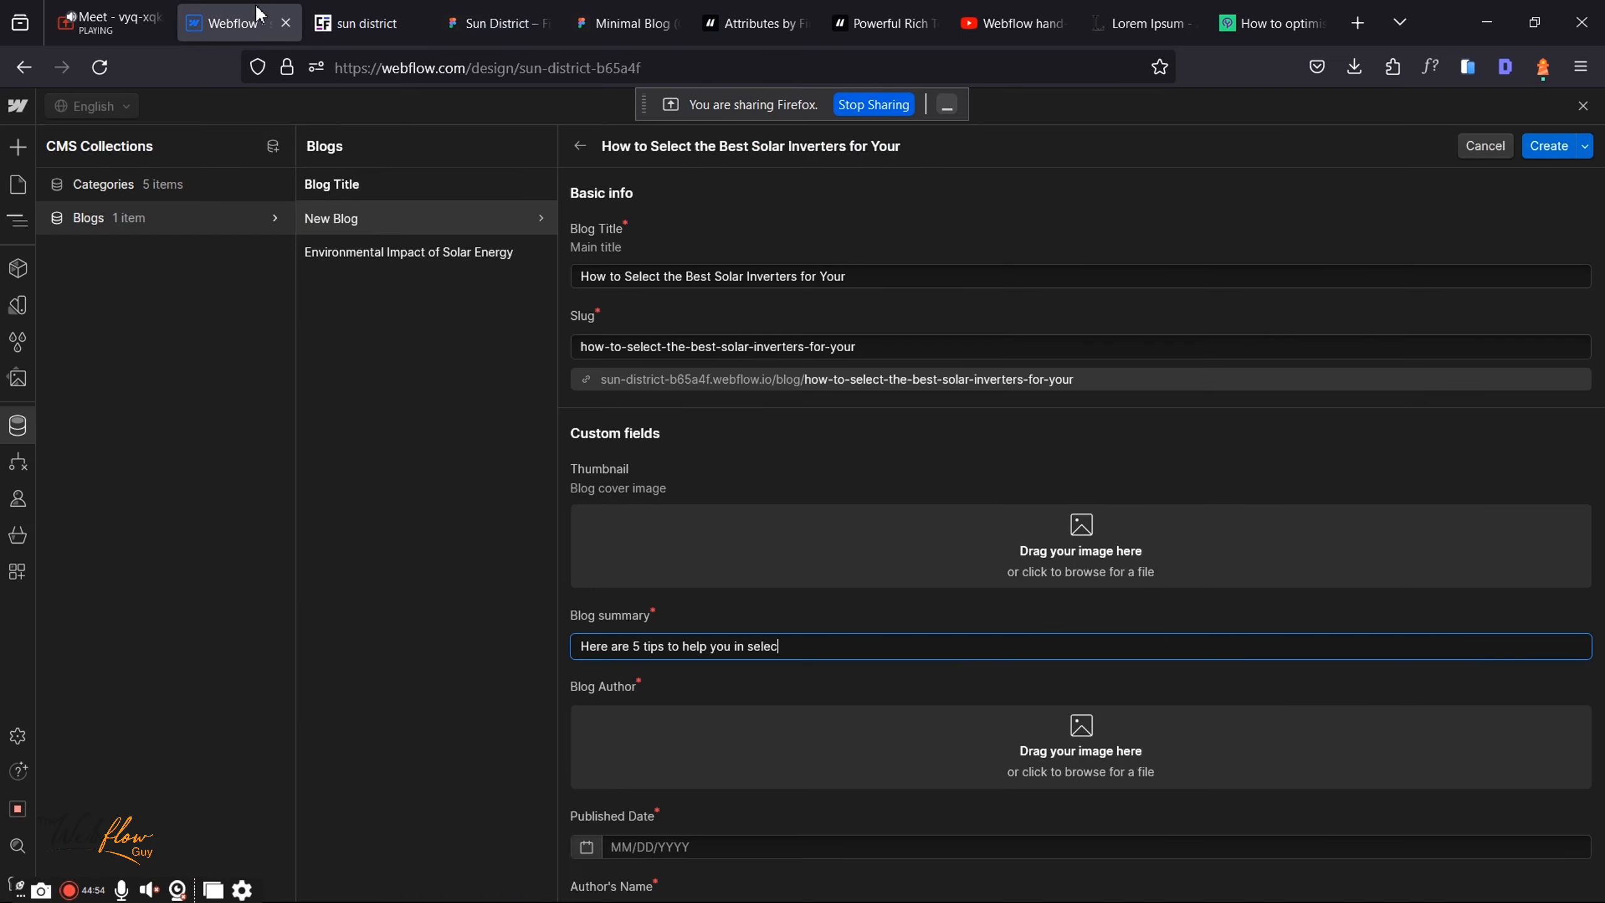
{"action": "left_click", "coordinate": [839, 523]}
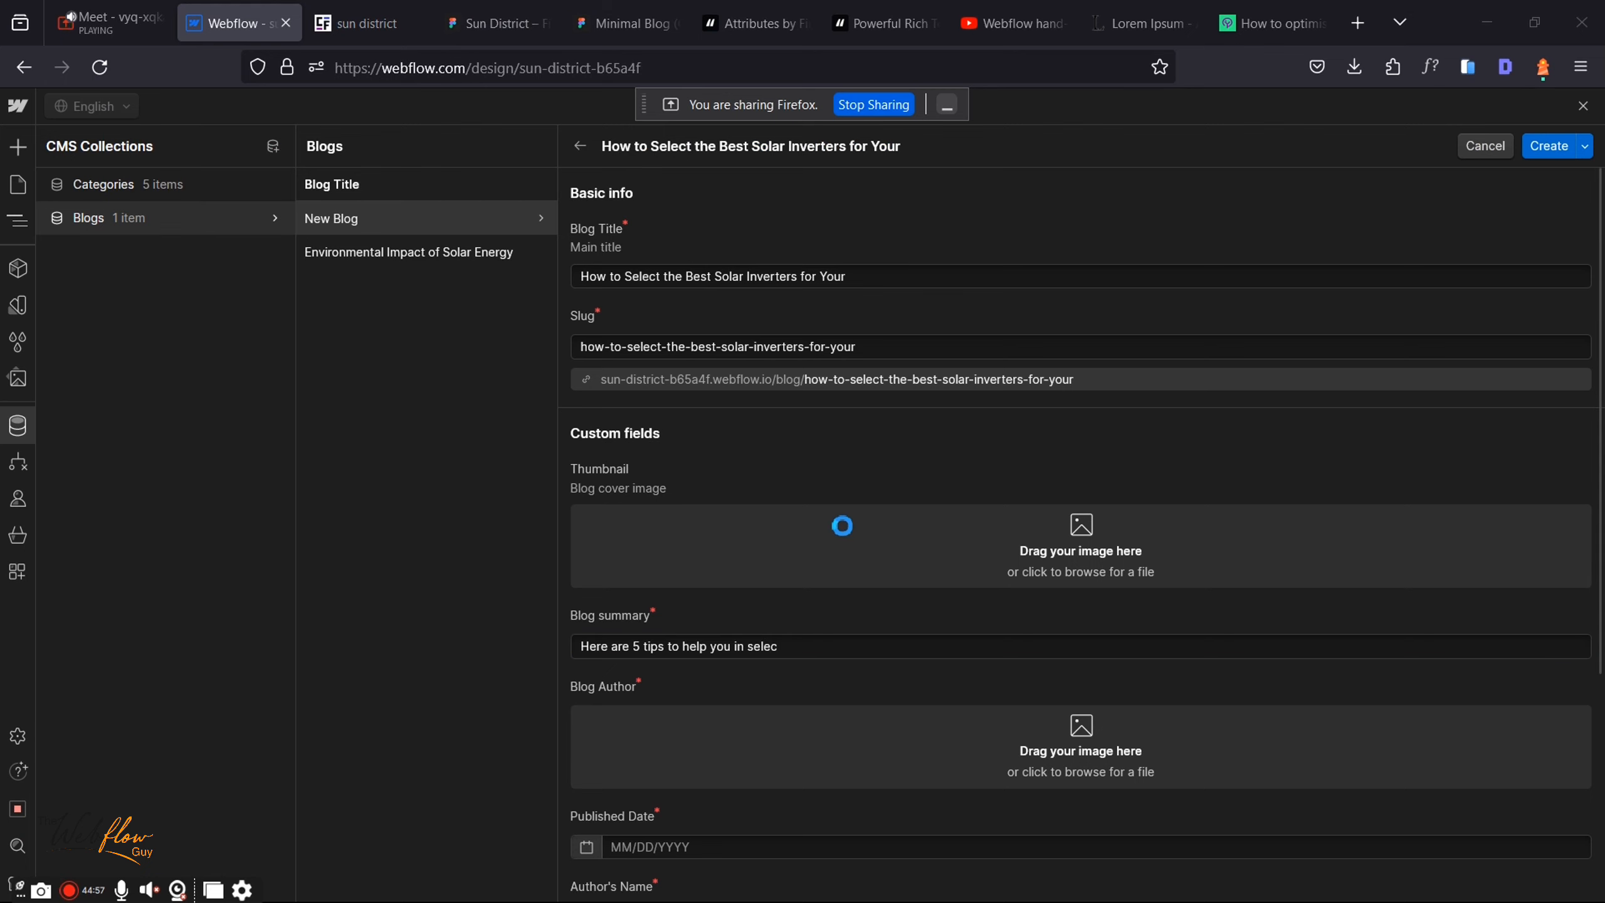
{"action": "left_click", "coordinate": [777, 16]}
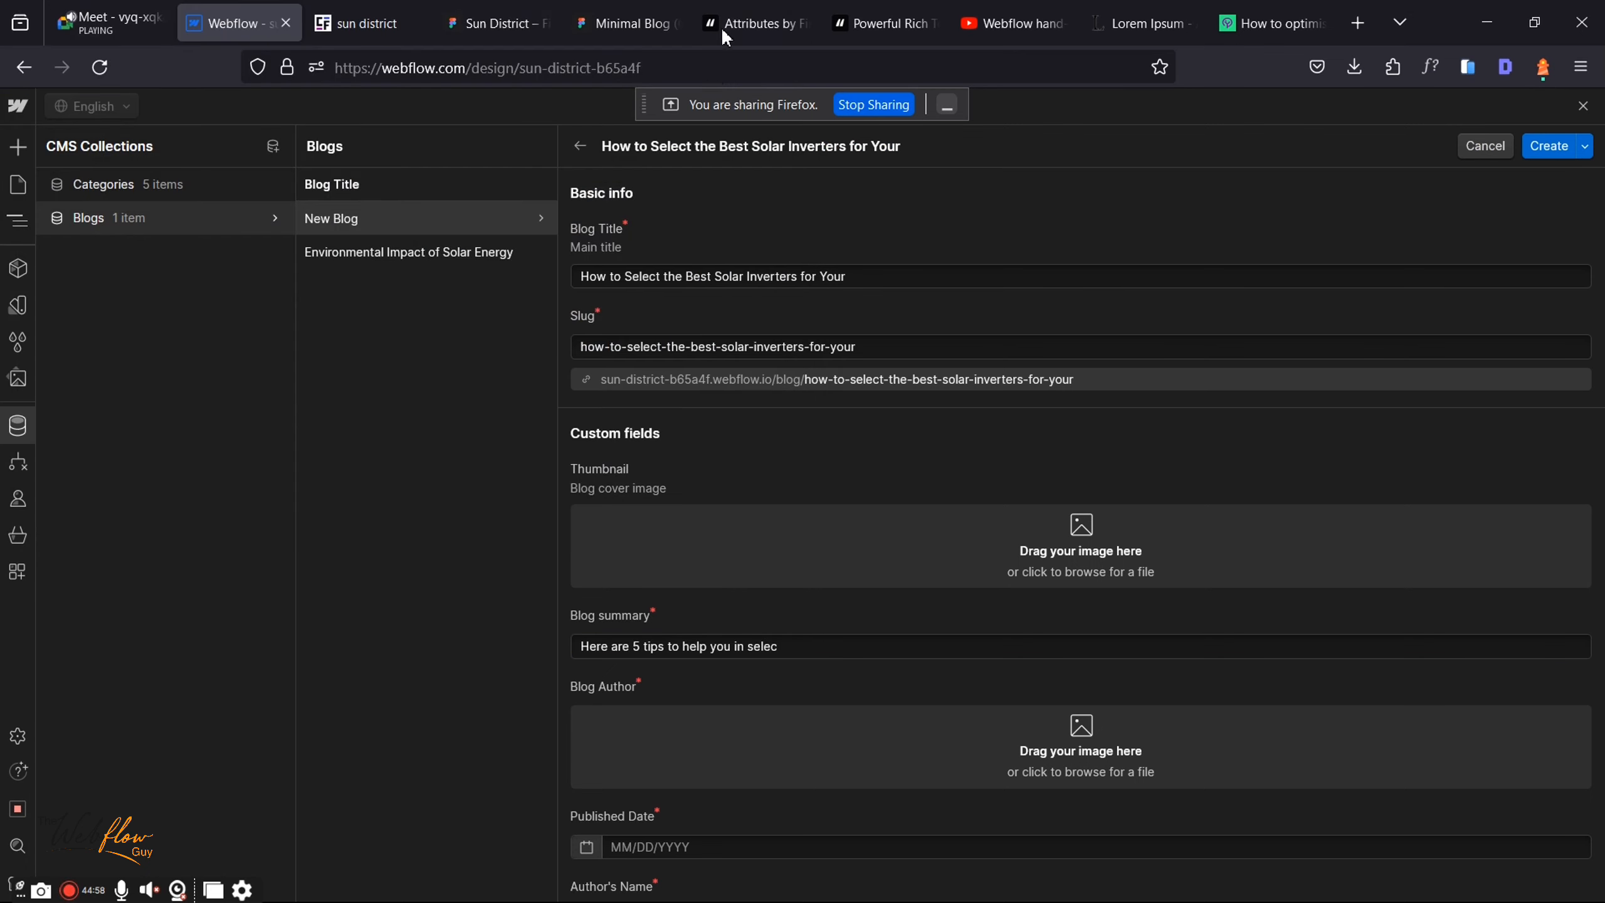
Step: Open the sharing options for the Minimal Blog Figma file
{"action": "left_click", "coordinate": [623, 22]}
{"action": "left_click", "coordinate": [644, 71]}
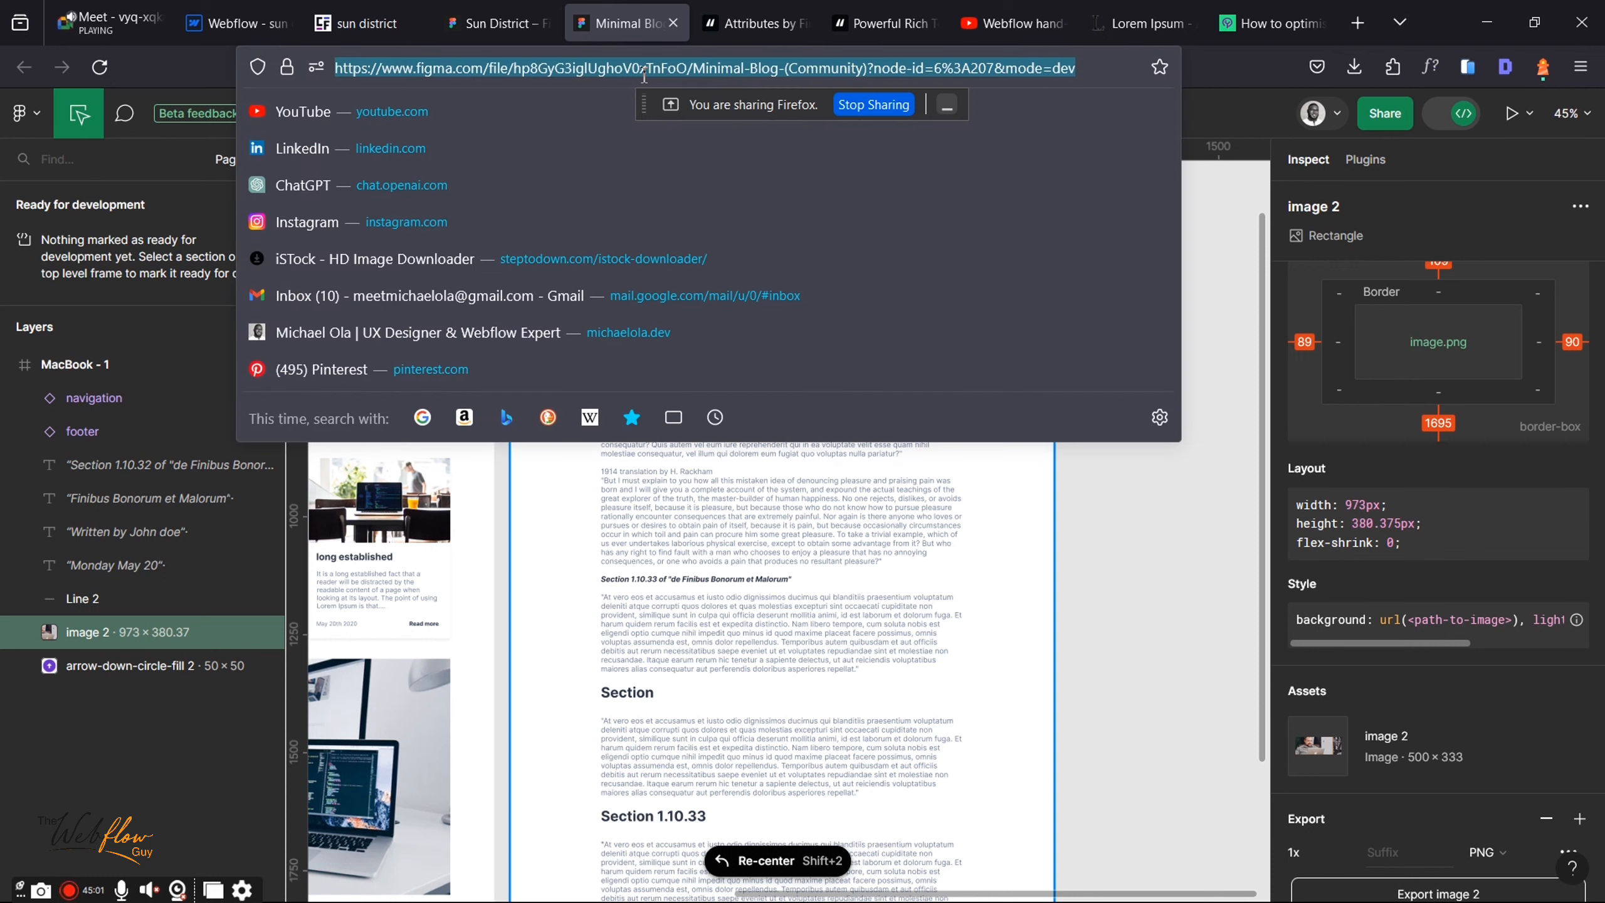
{"action": "left_click", "coordinate": [1396, 121]}
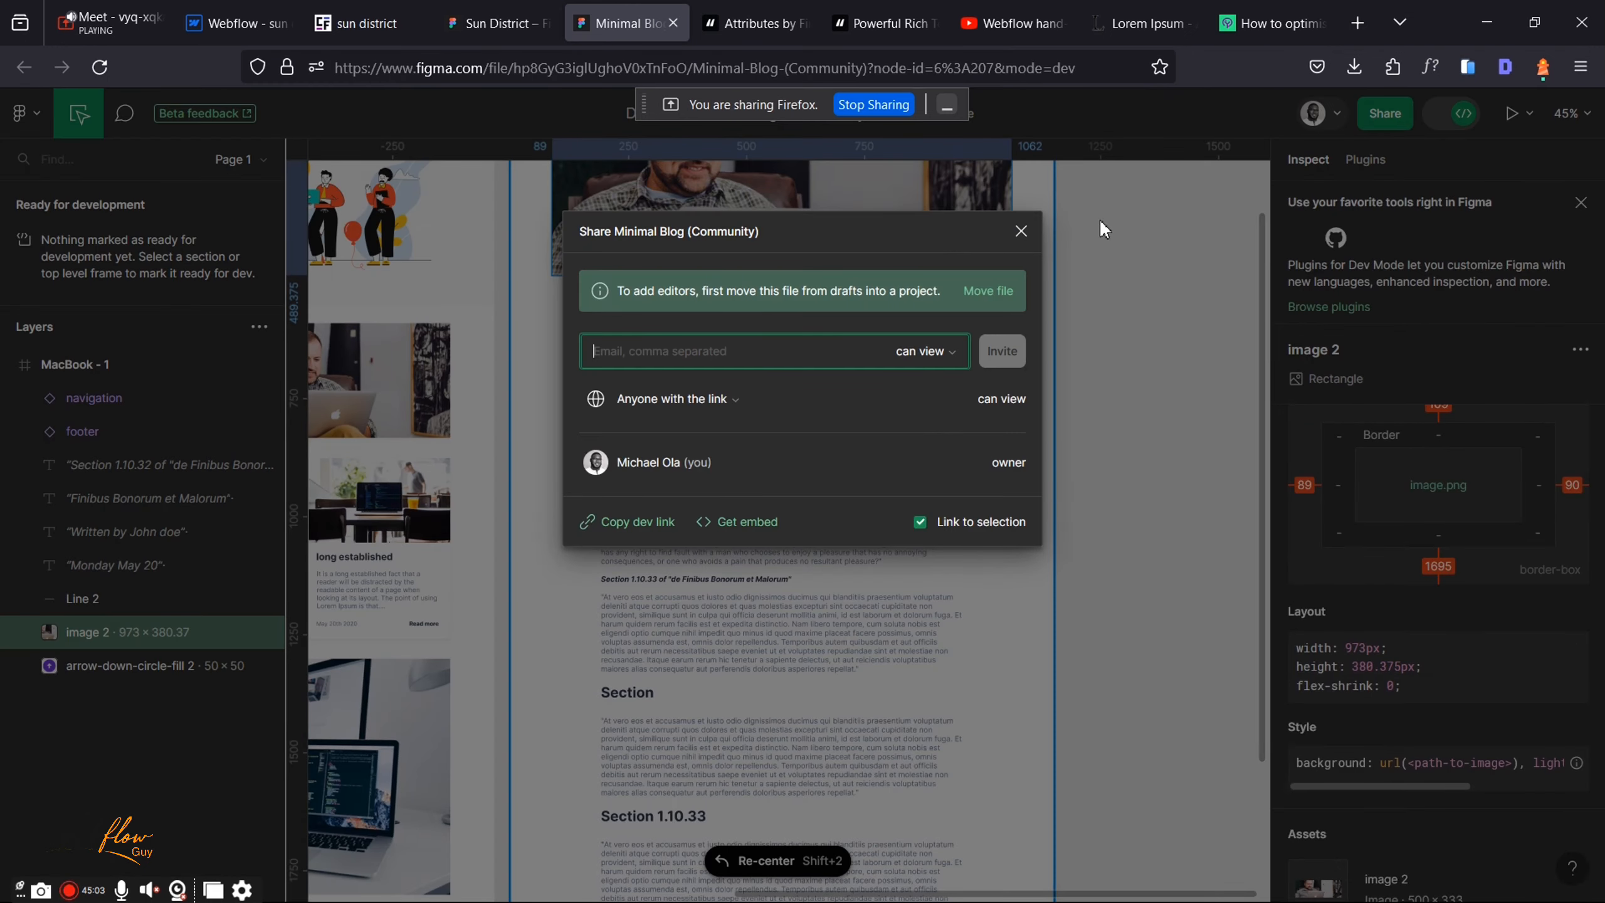
Step: Set the invite permission to can edit, copy the dev link, and switch to design mode
{"action": "left_click", "coordinate": [953, 351]}
{"action": "left_click", "coordinate": [917, 326]}
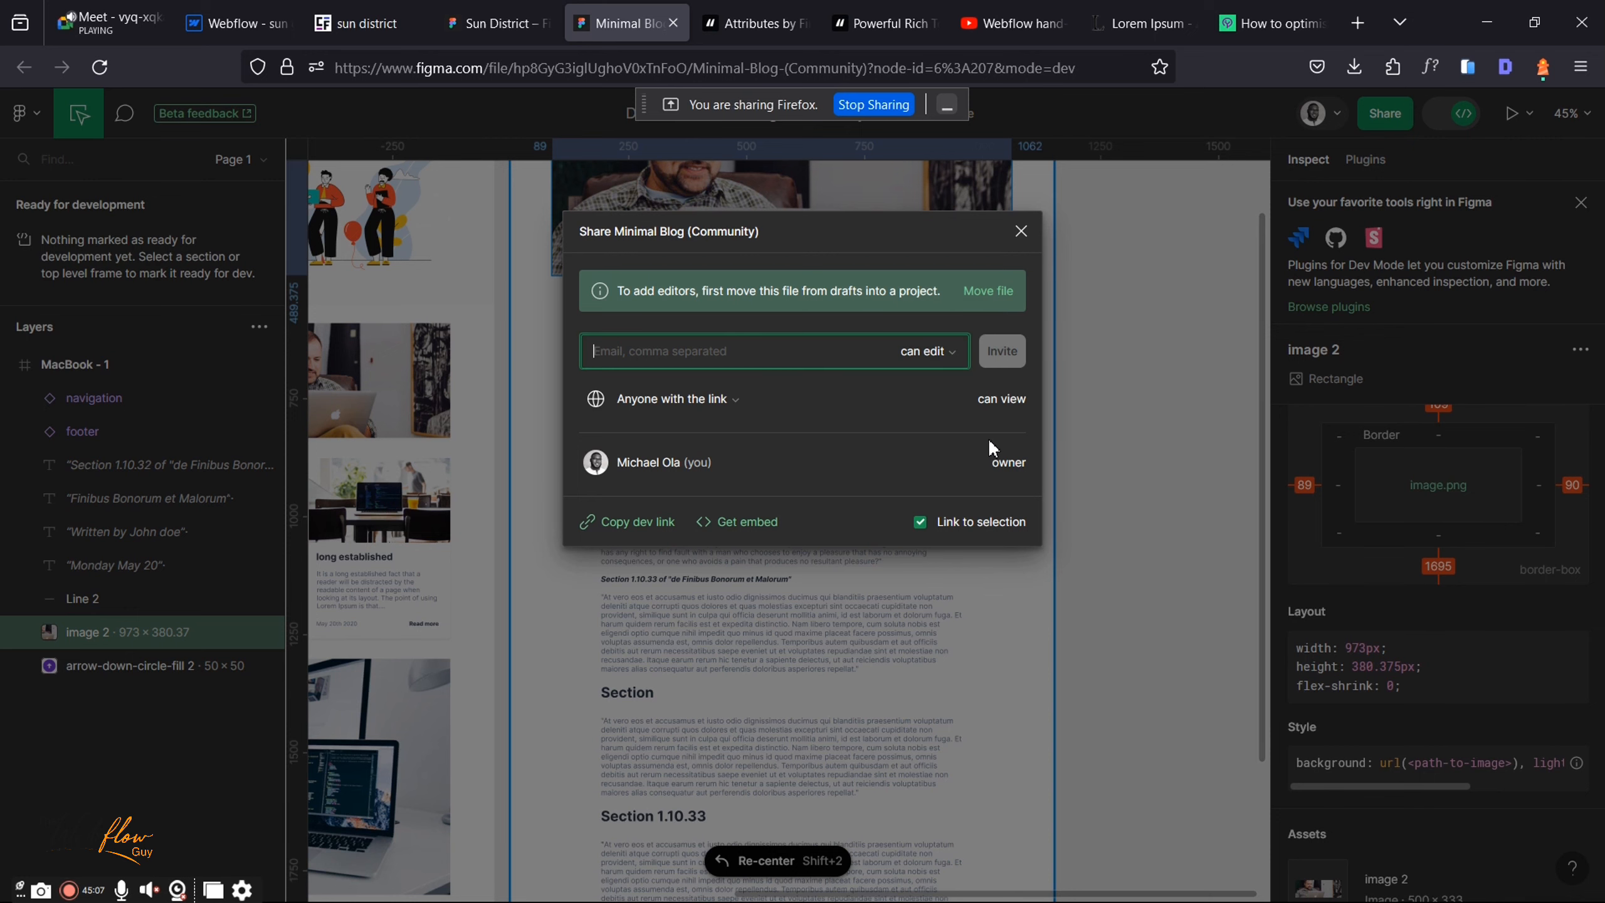
{"action": "left_click", "coordinate": [656, 521]}
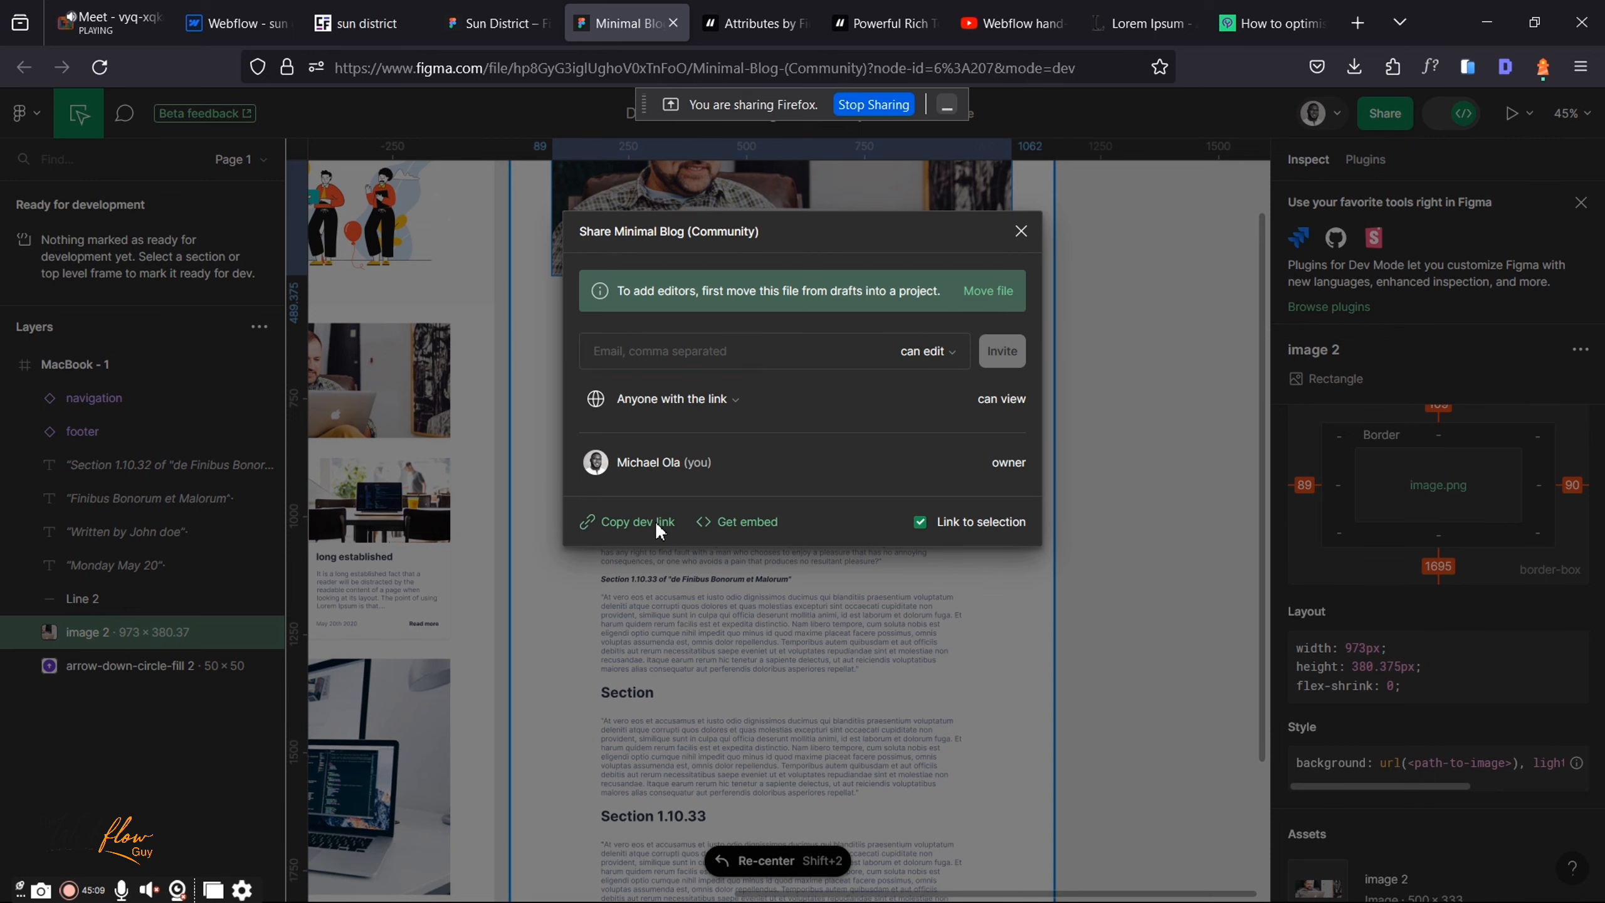
{"action": "left_click", "coordinate": [1020, 233]}
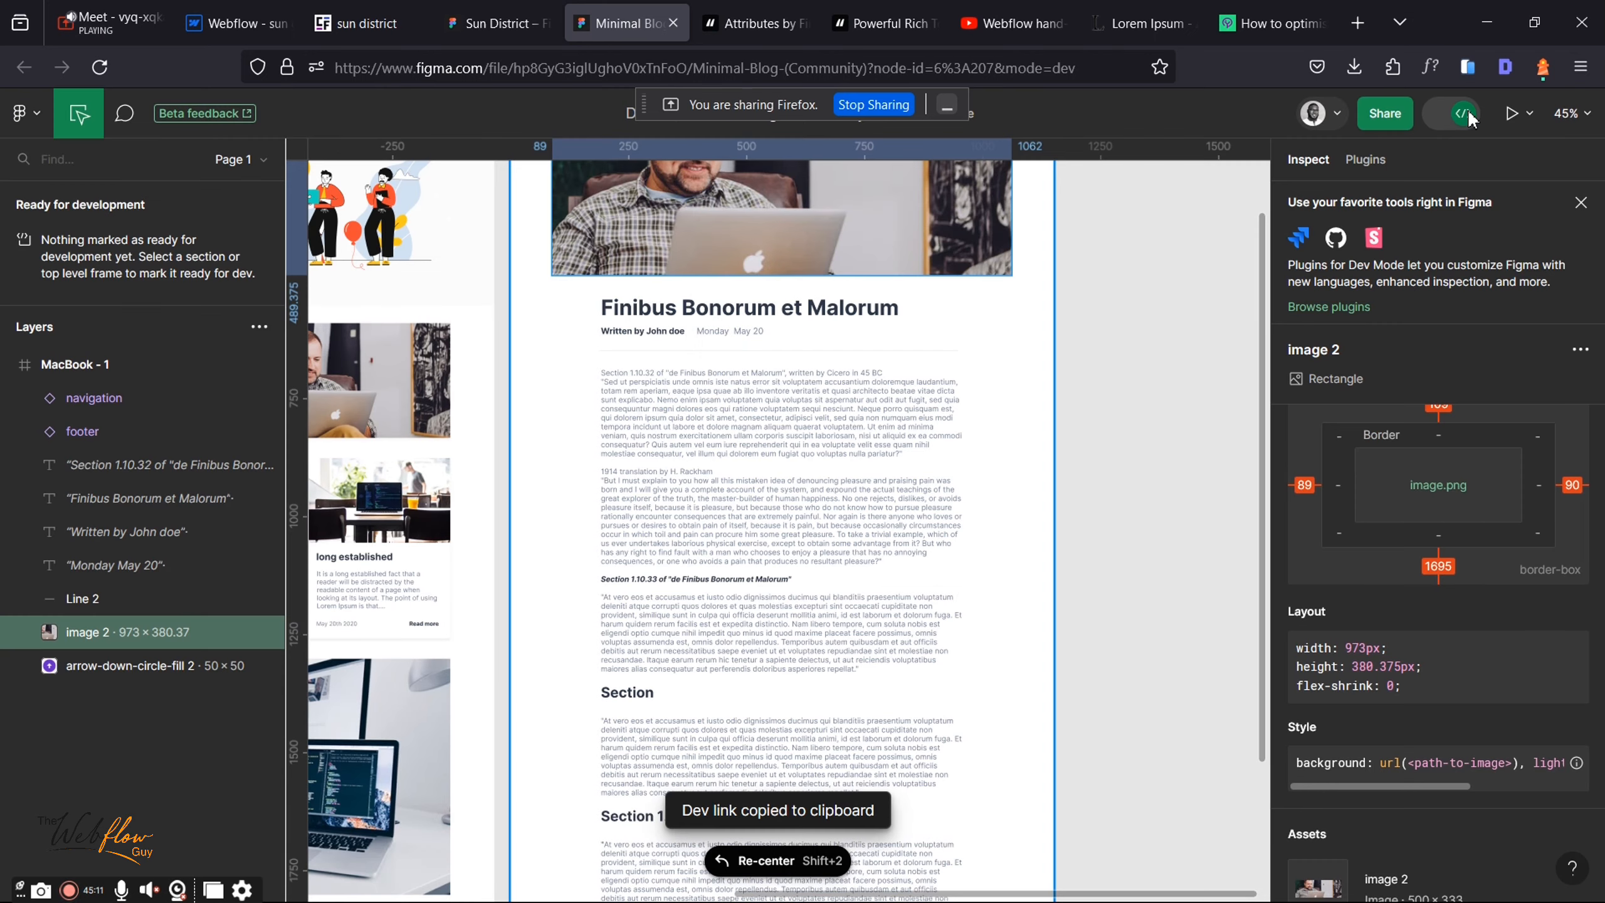
{"action": "left_click", "coordinate": [1467, 117]}
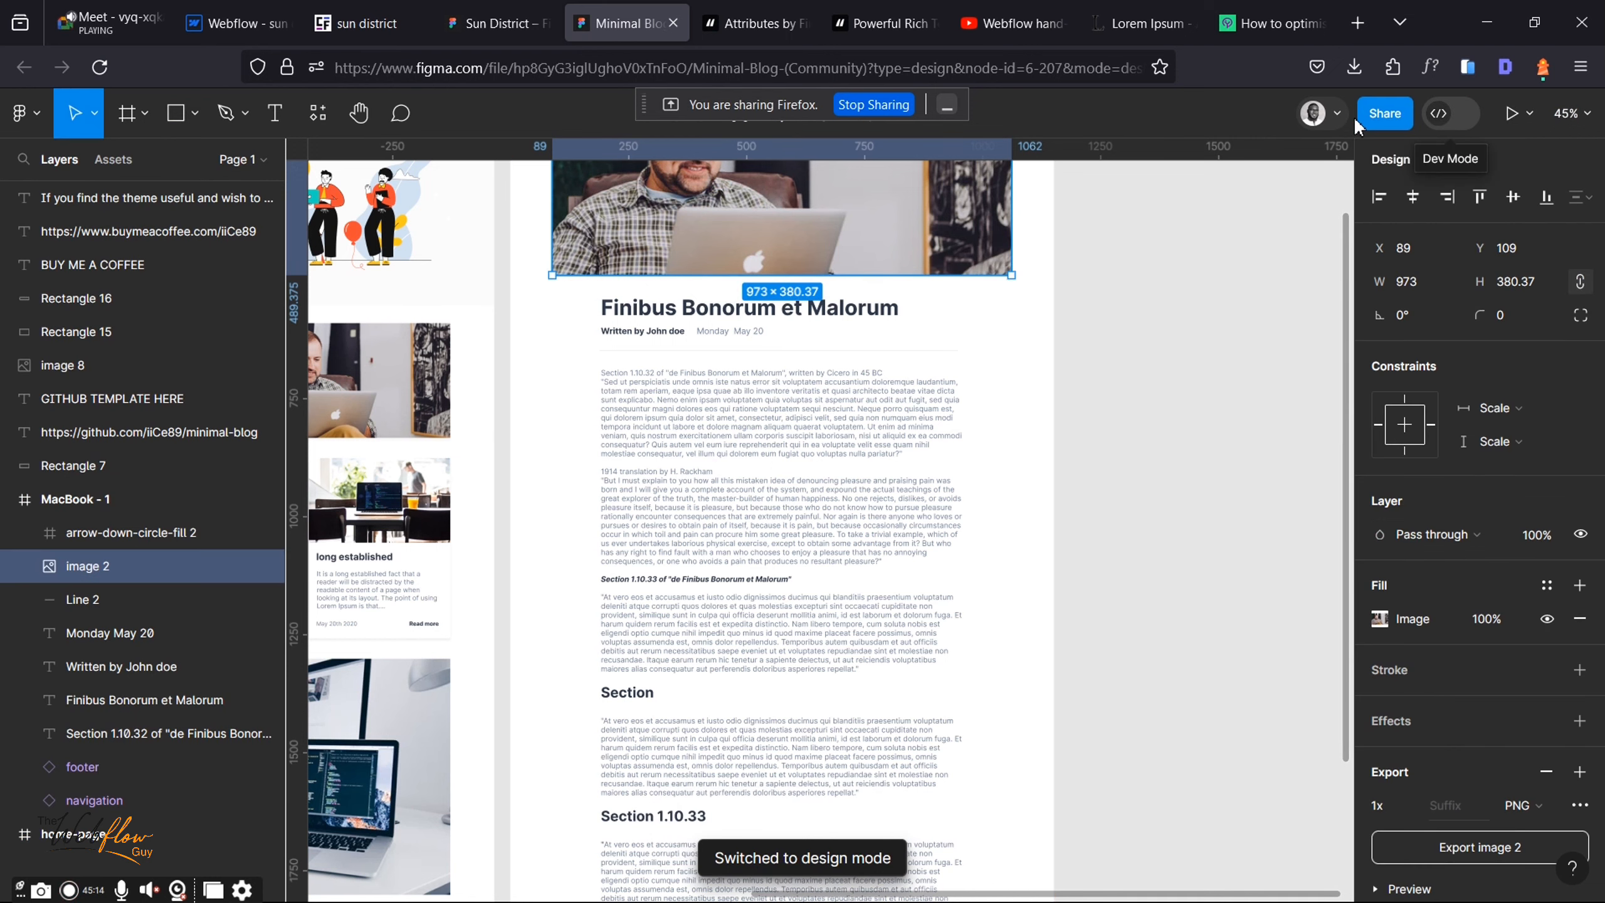
Step: Give link recipients edit access and copy the Minimal Blog design's share link
{"action": "left_click", "coordinate": [1384, 116]}
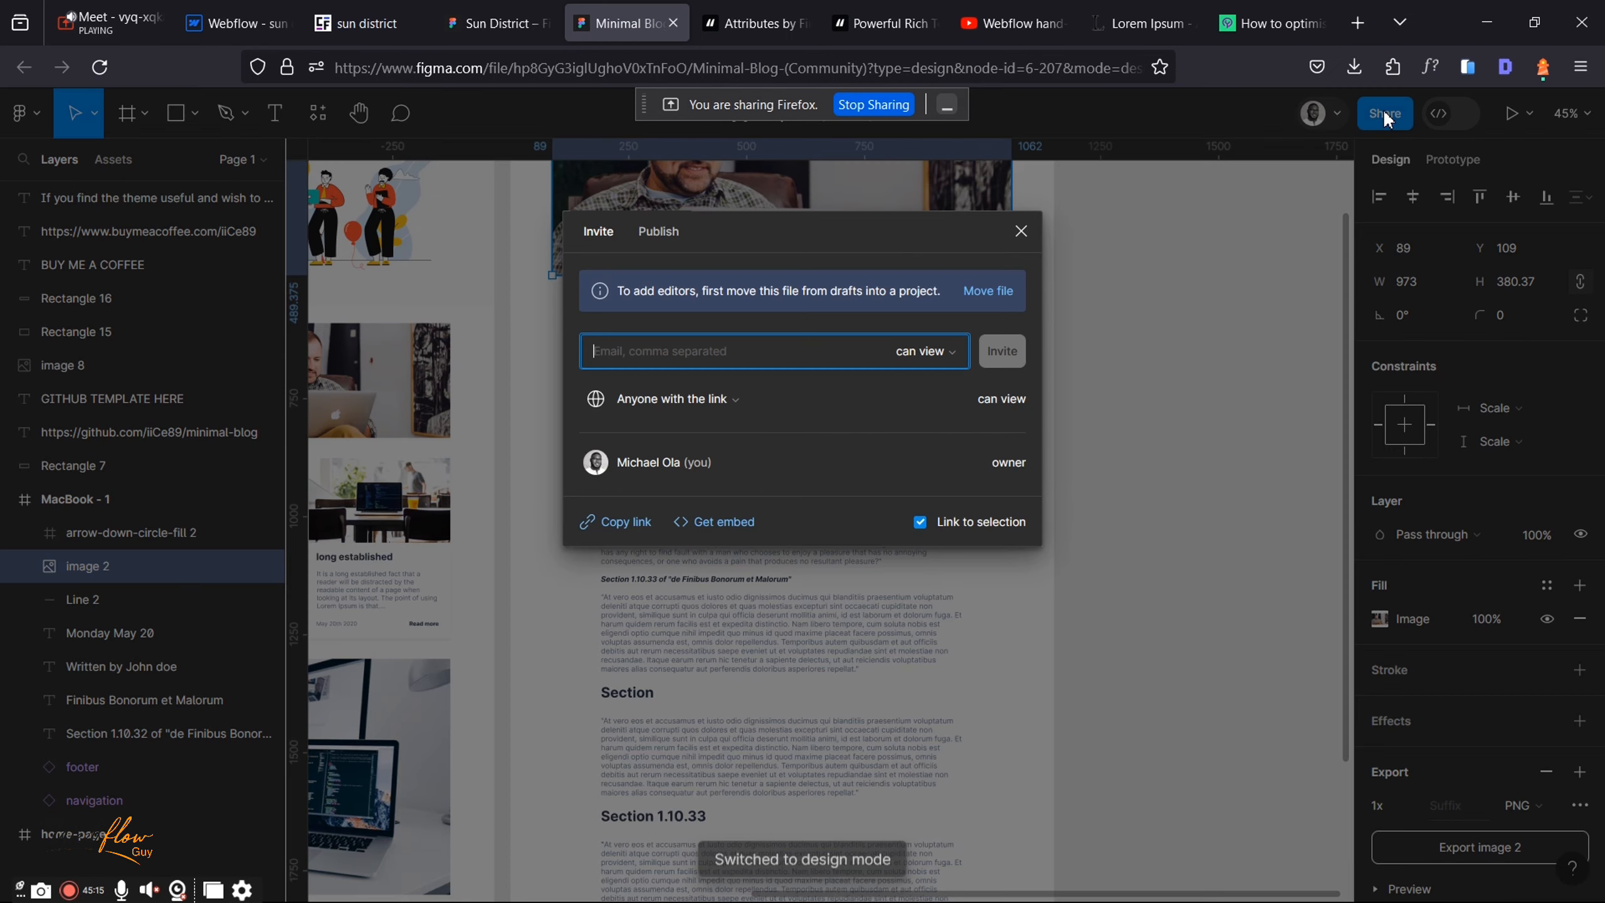
{"action": "left_click", "coordinate": [924, 351]}
{"action": "left_click", "coordinate": [905, 327]}
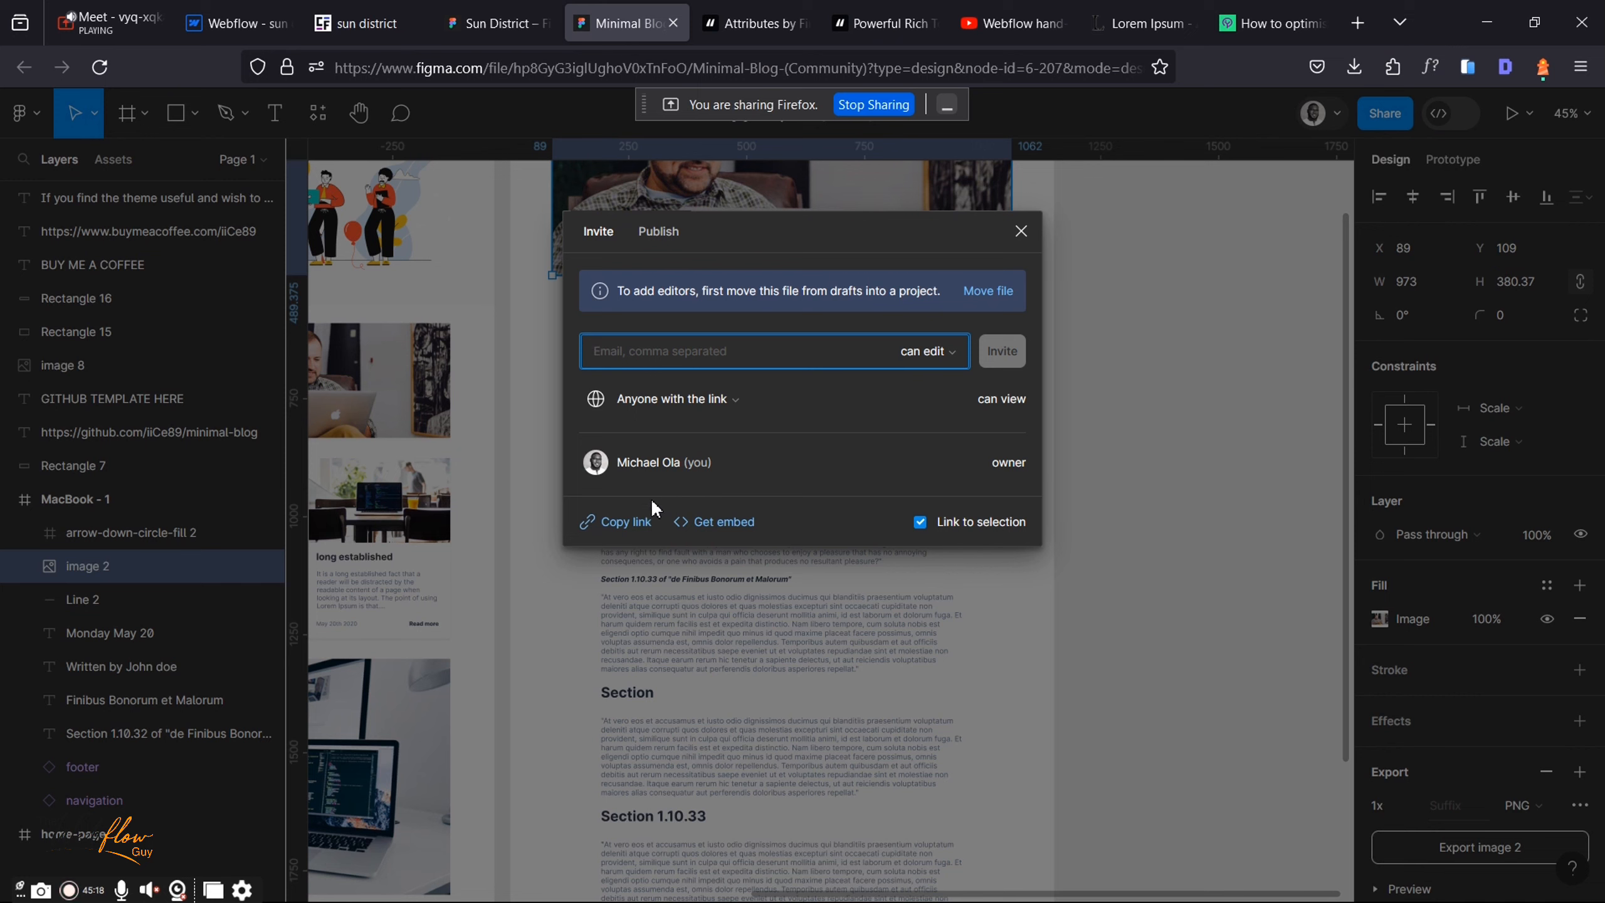
{"action": "left_click", "coordinate": [637, 522]}
{"action": "left_click", "coordinate": [101, 22]}
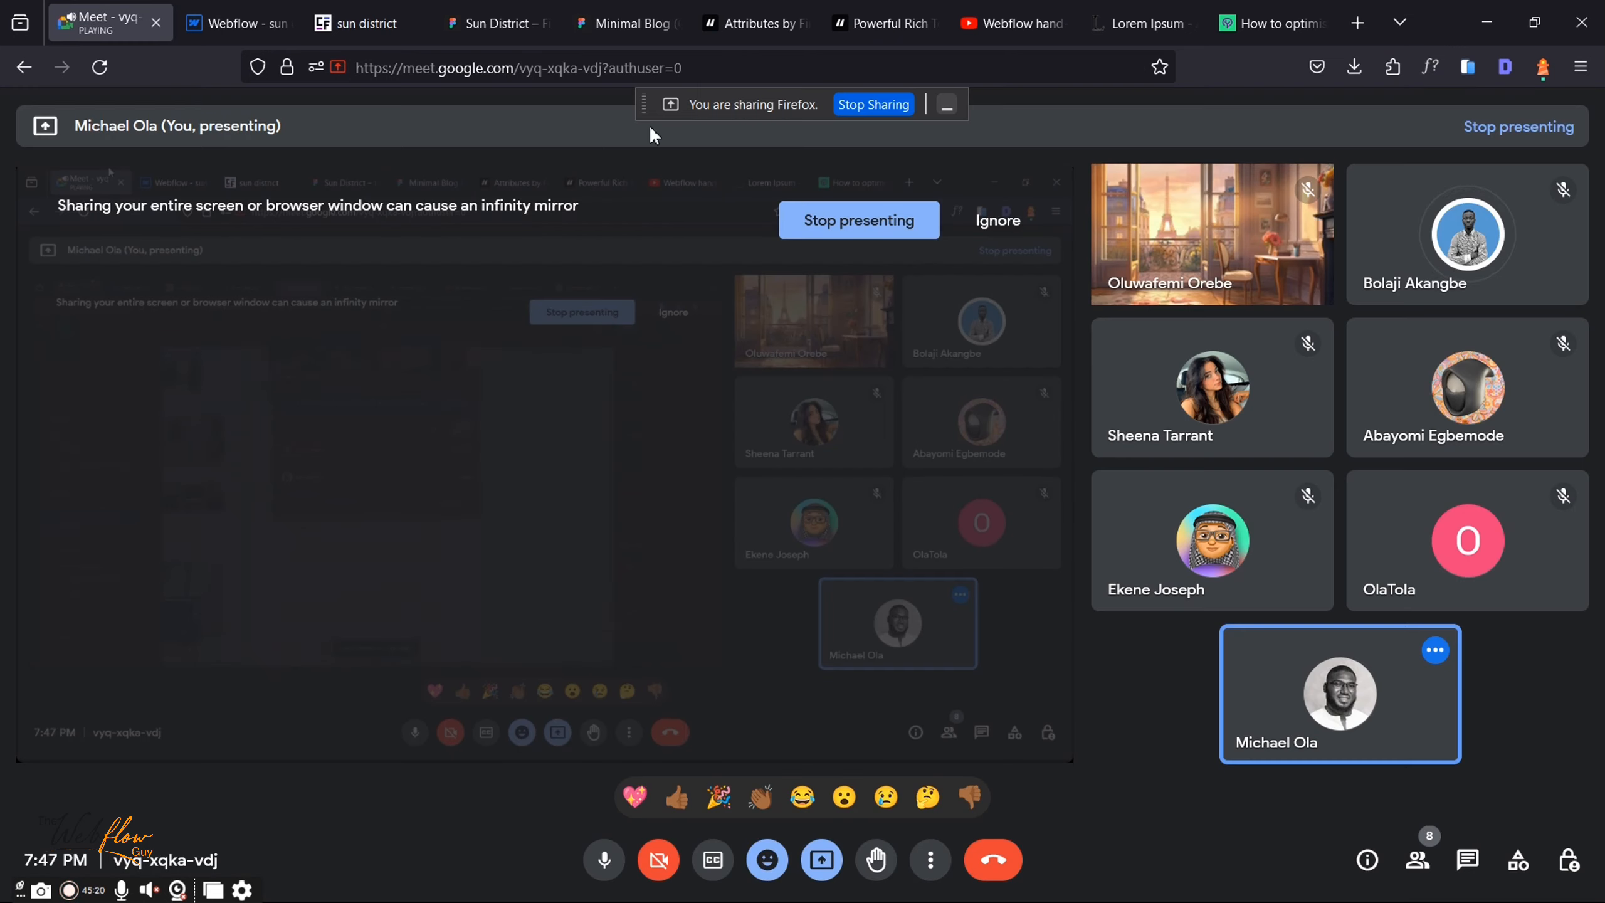
Step: Paste the copied Figma Minimal Blog link into the Meet in-call chat and send it
{"action": "left_click", "coordinate": [1471, 860]}
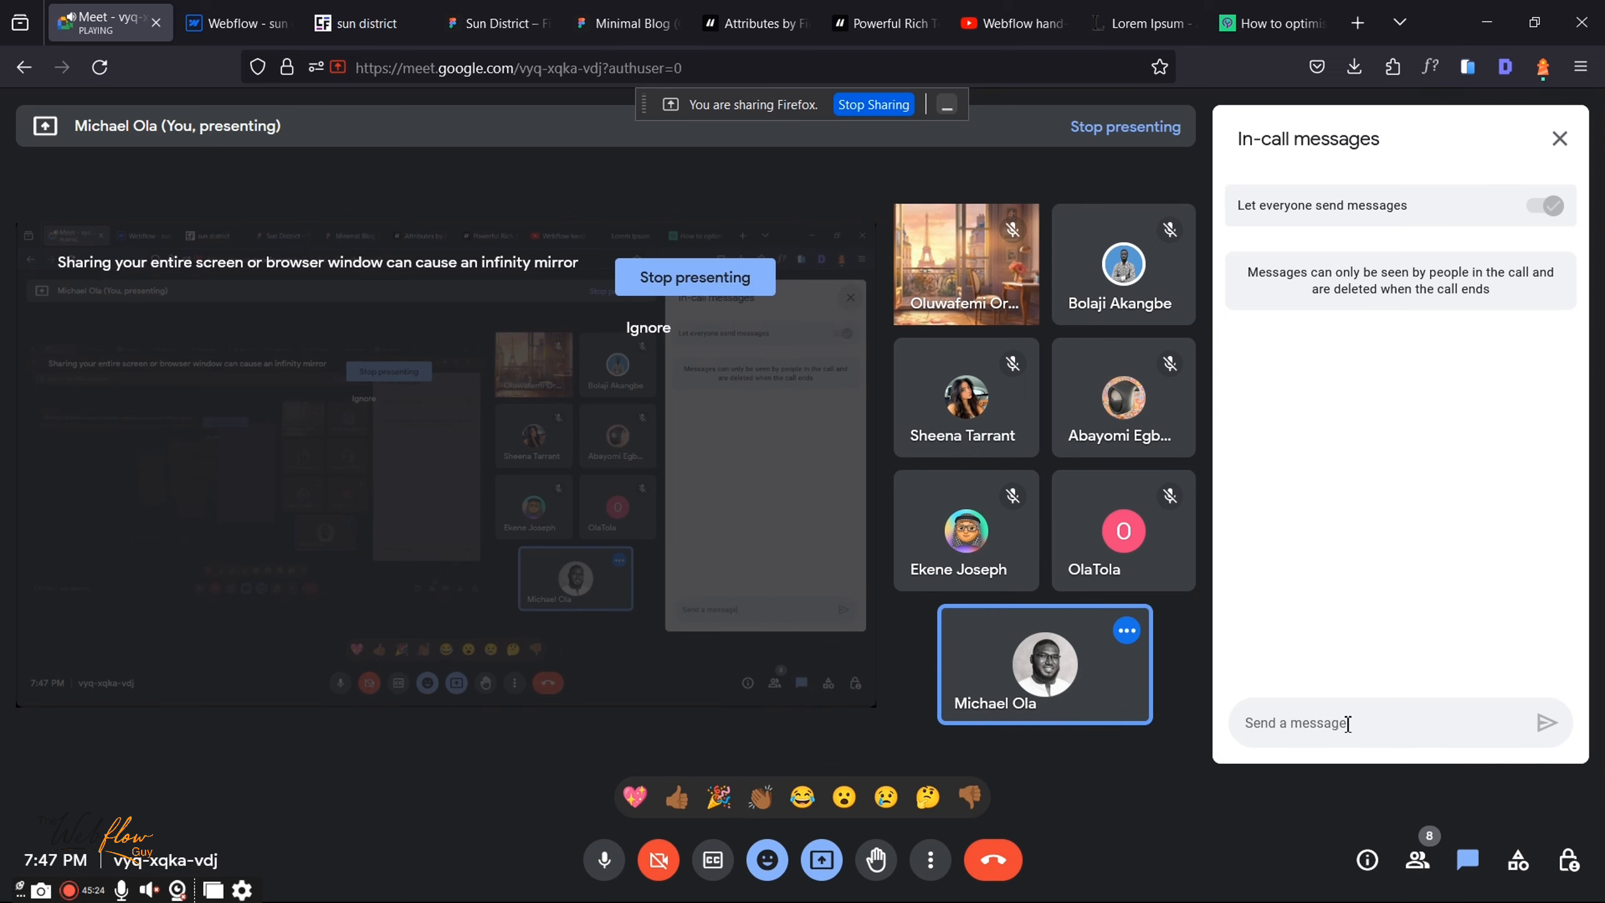
{"action": "key", "text": "Escape"}
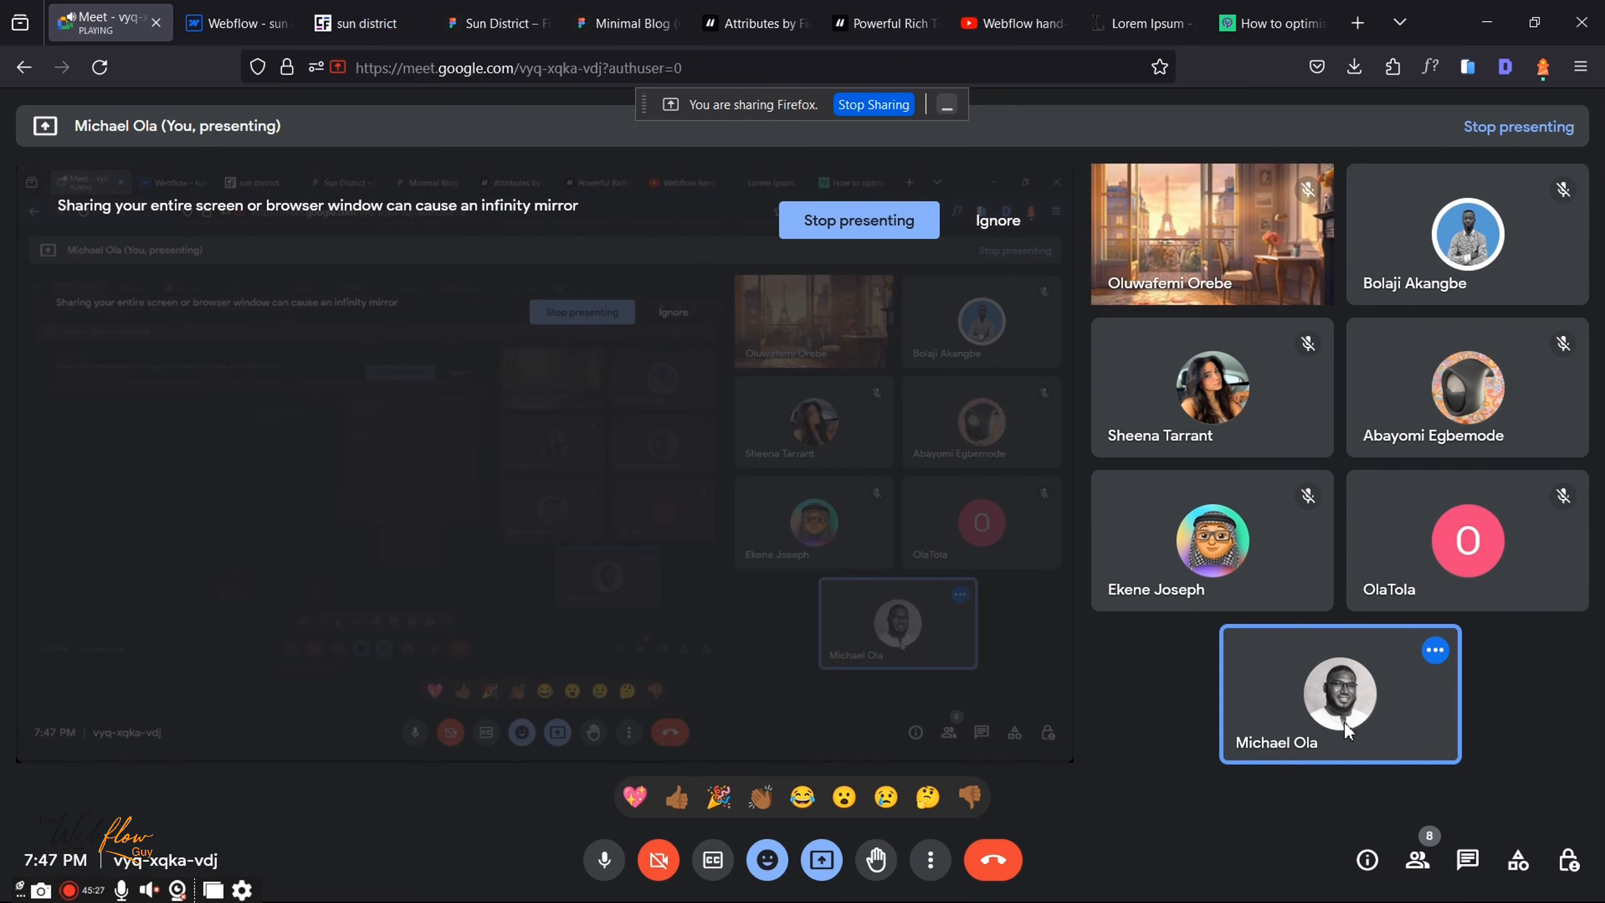
{"action": "left_click", "coordinate": [1468, 855]}
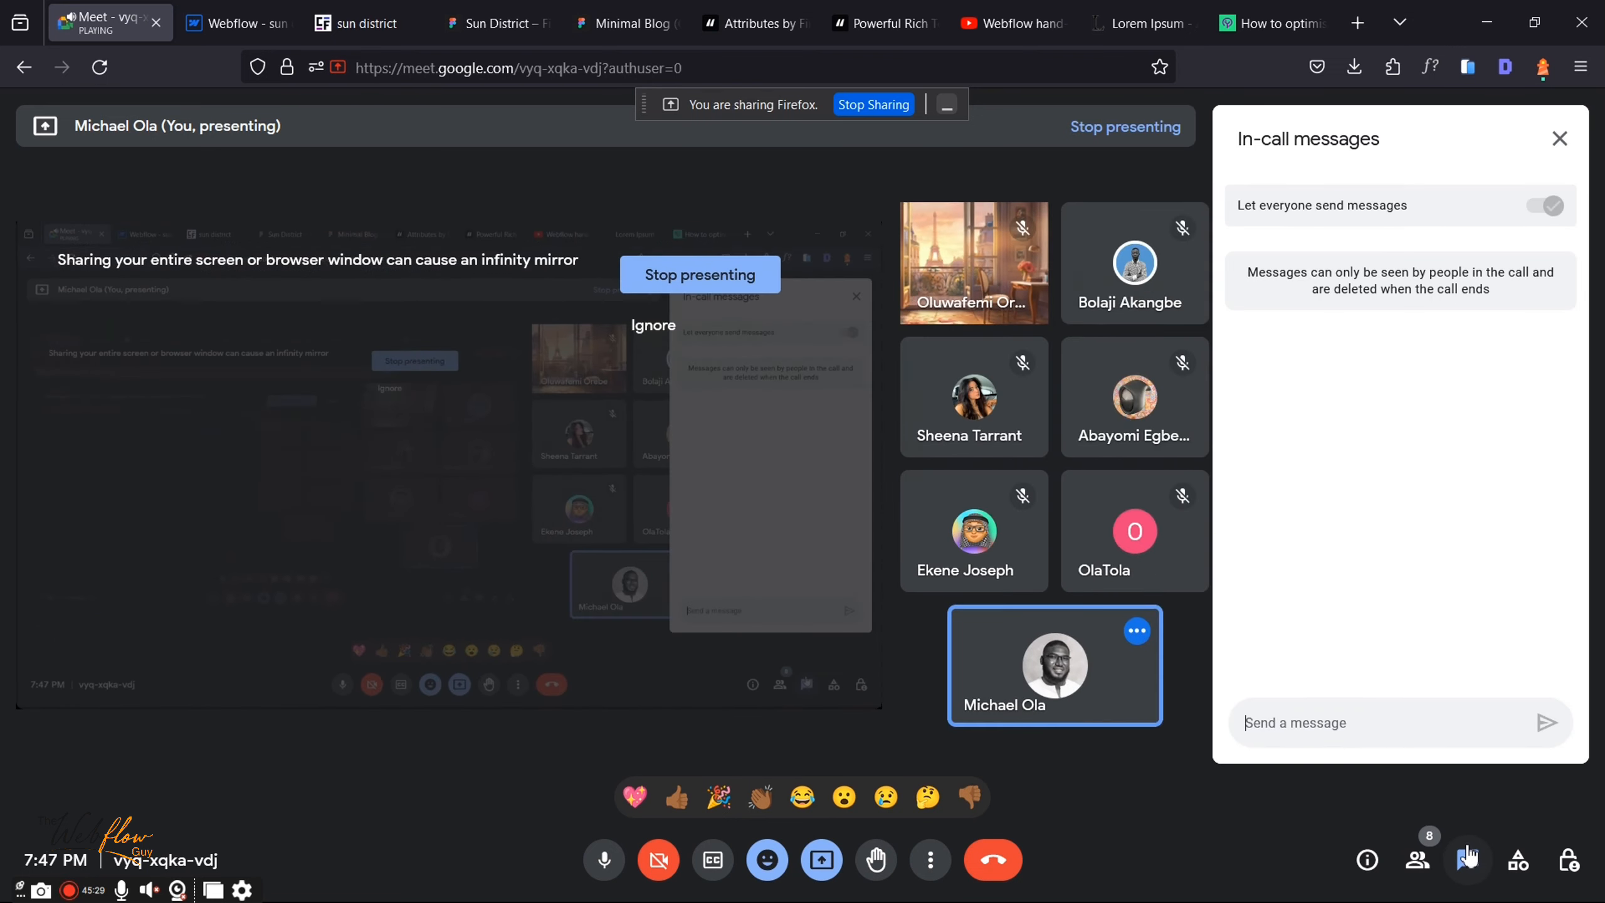
{"action": "key", "text": "ctrl+v"}
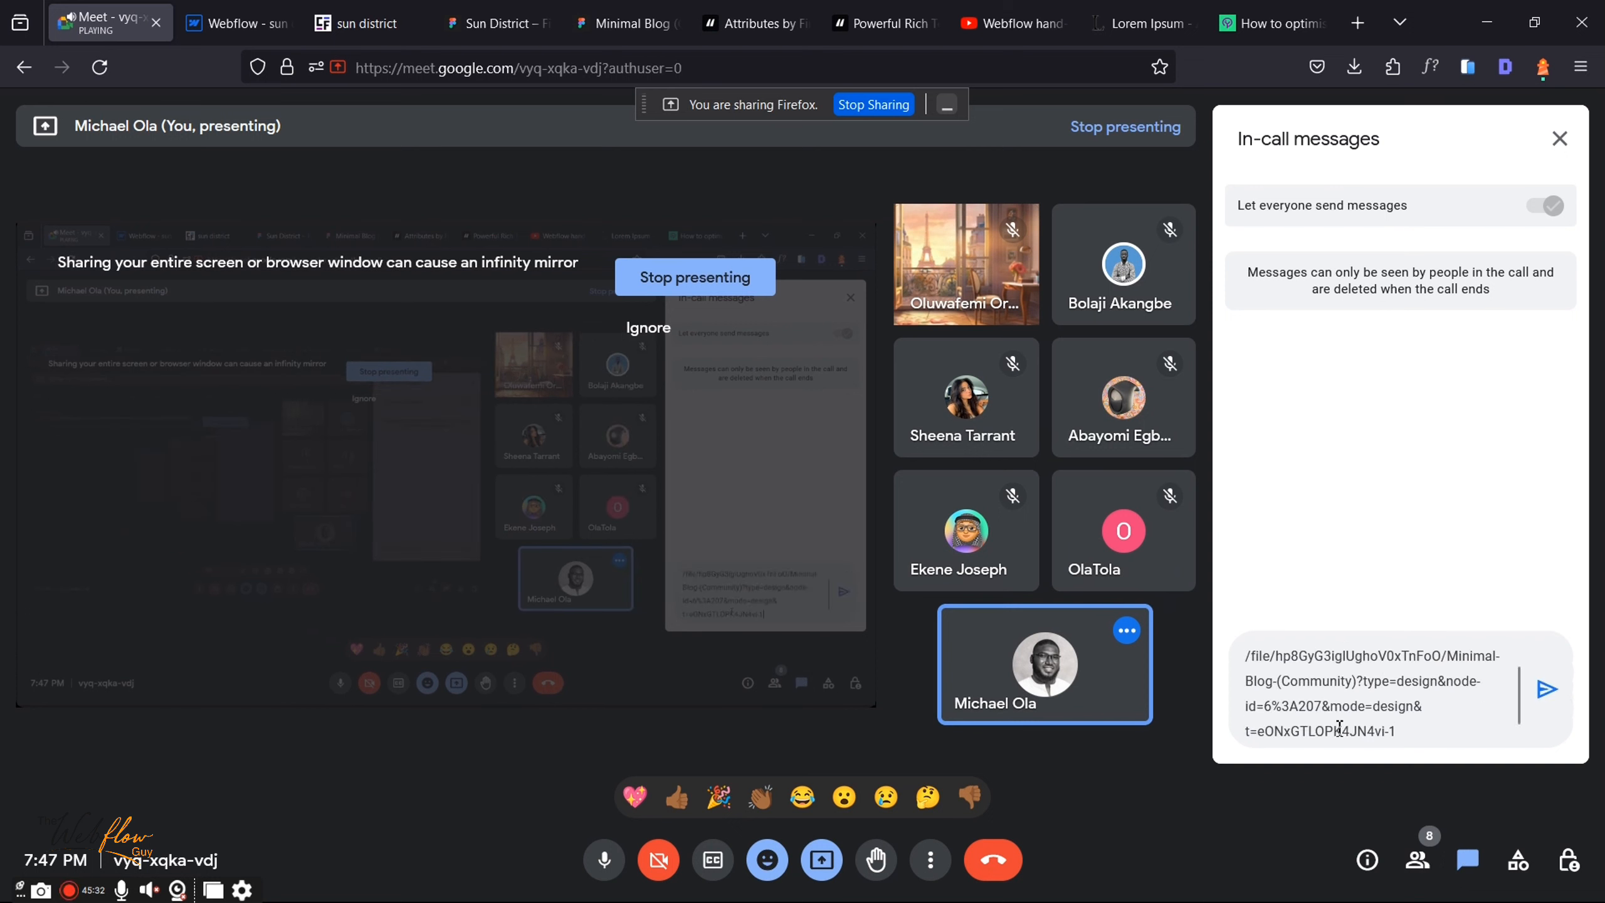
{"action": "left_click", "coordinate": [1545, 689]}
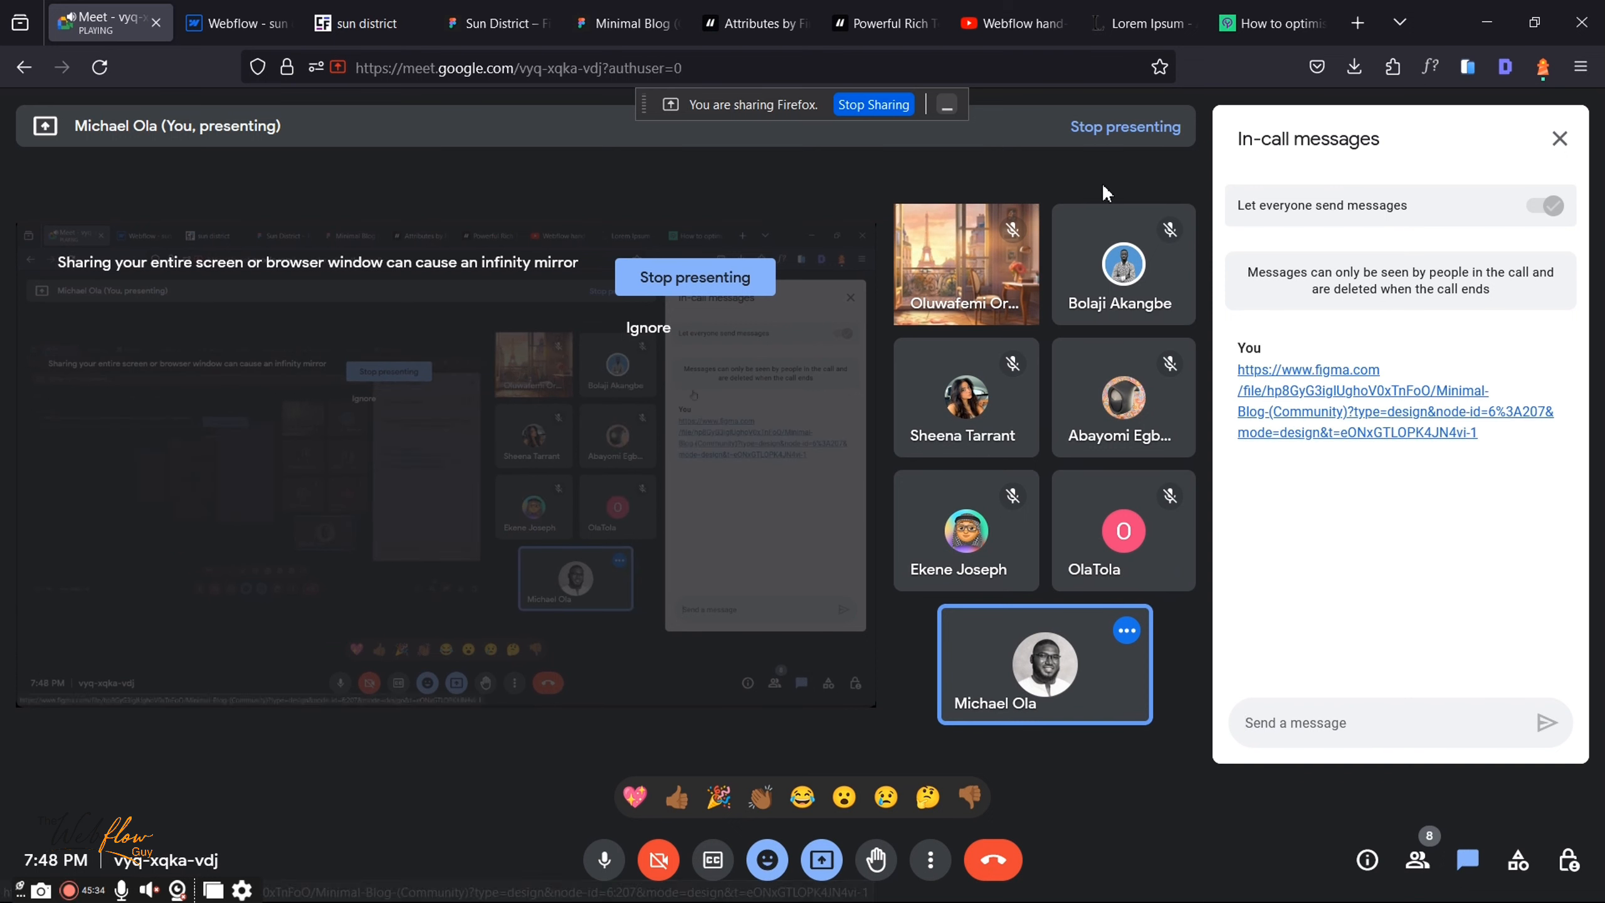
{"action": "left_click", "coordinate": [1559, 139]}
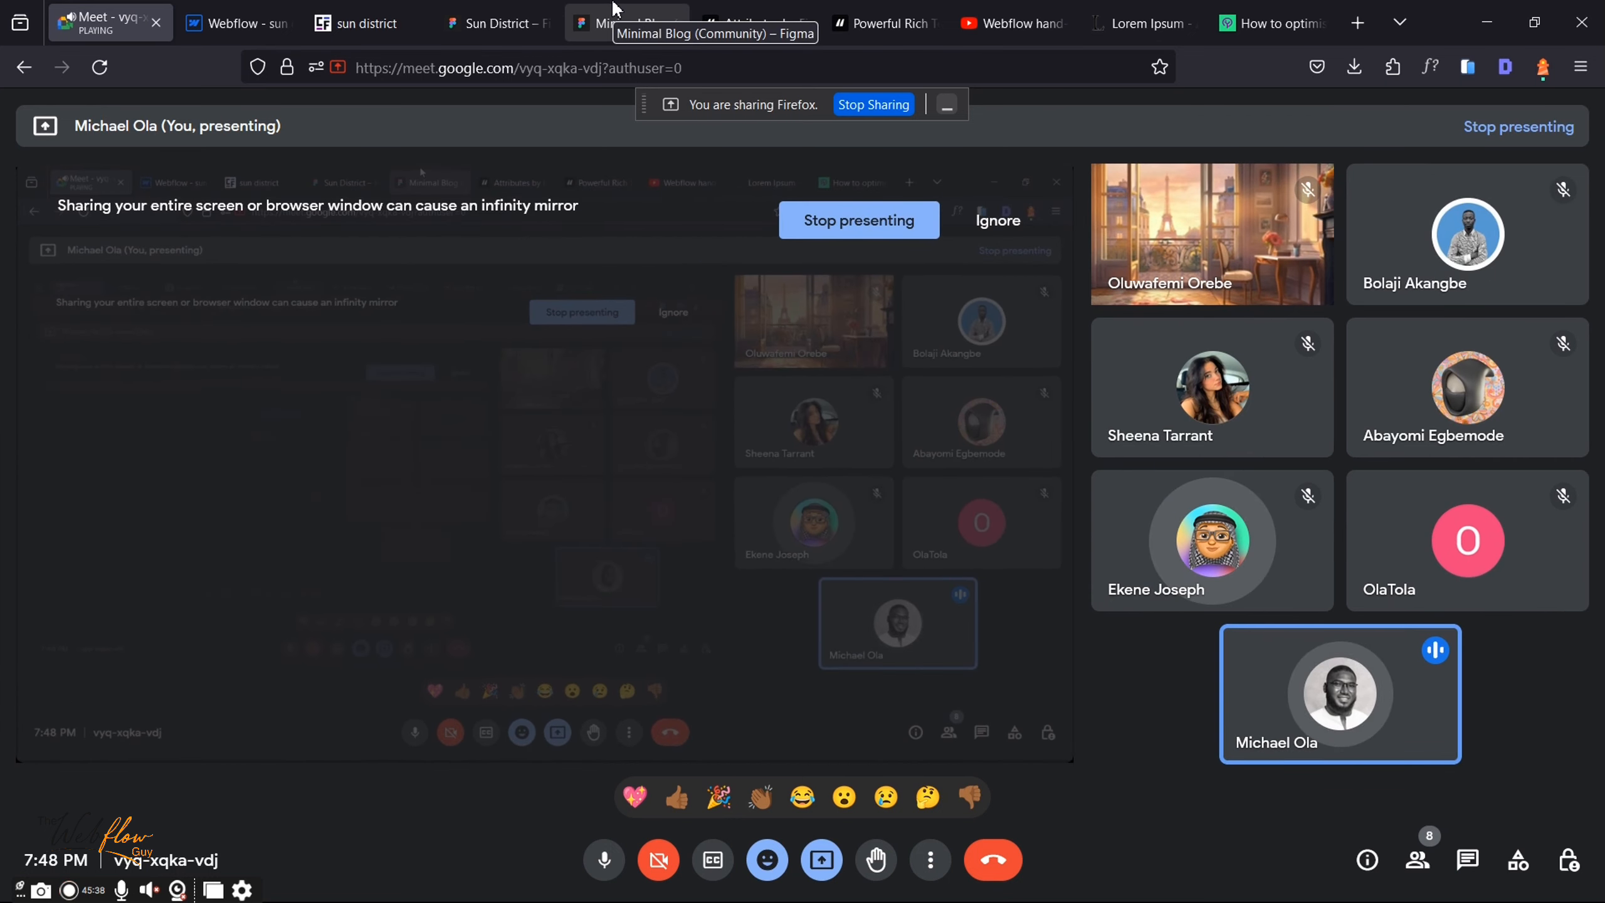
Step: Set Rectangle 7(1) as the new post's cover image
{"action": "left_click", "coordinate": [632, 18]}
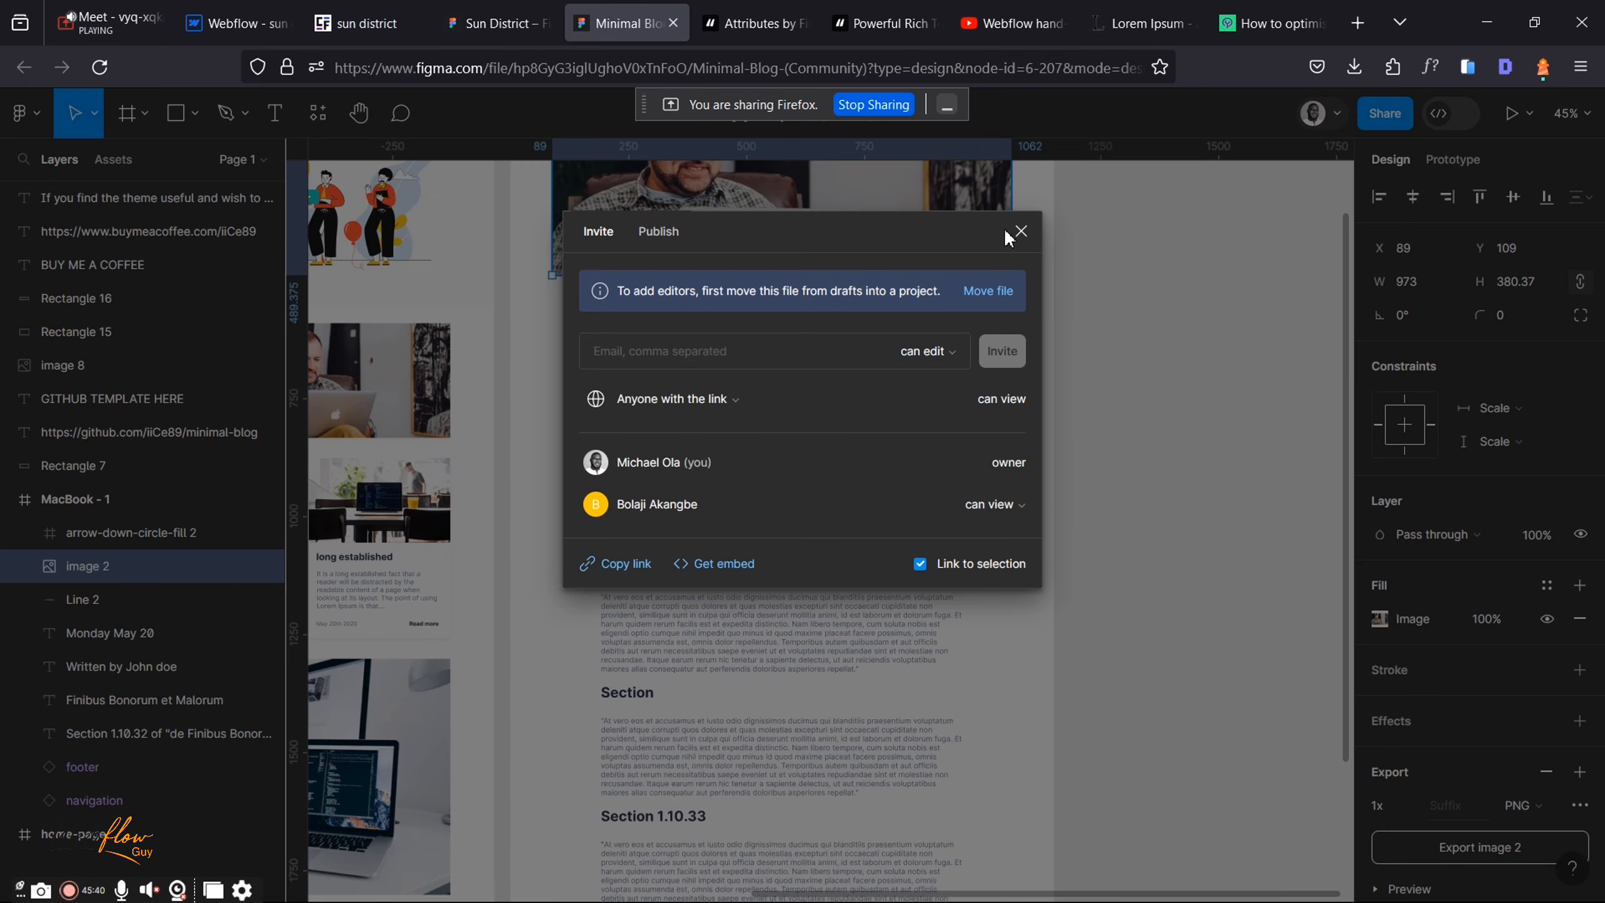
{"action": "left_click", "coordinate": [240, 22]}
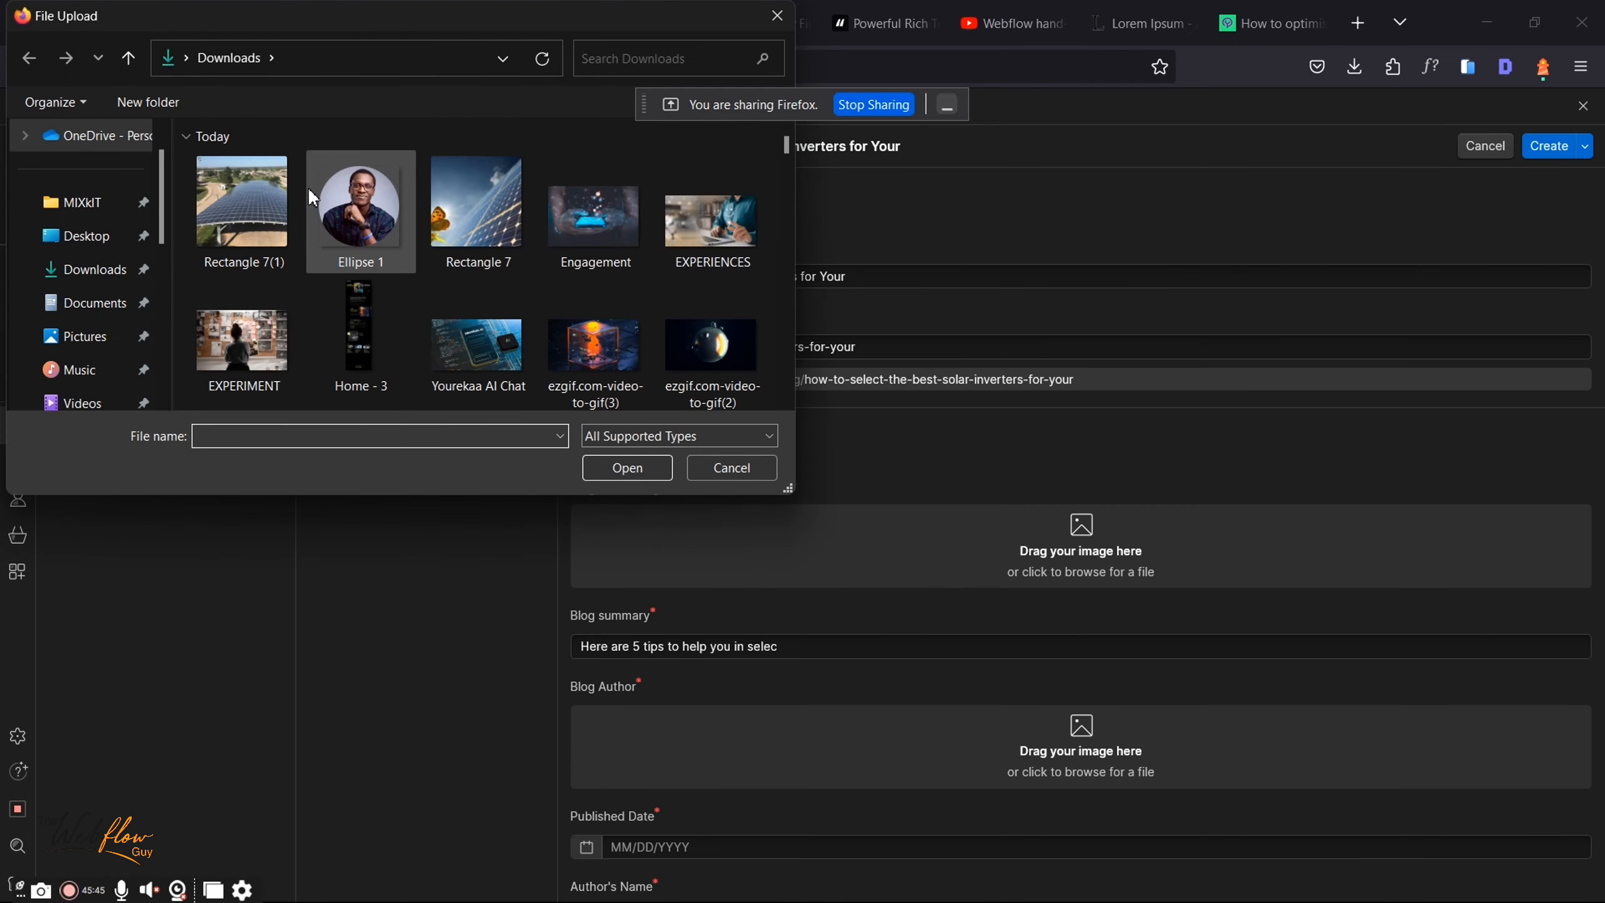
{"action": "double_click", "coordinate": [256, 195]}
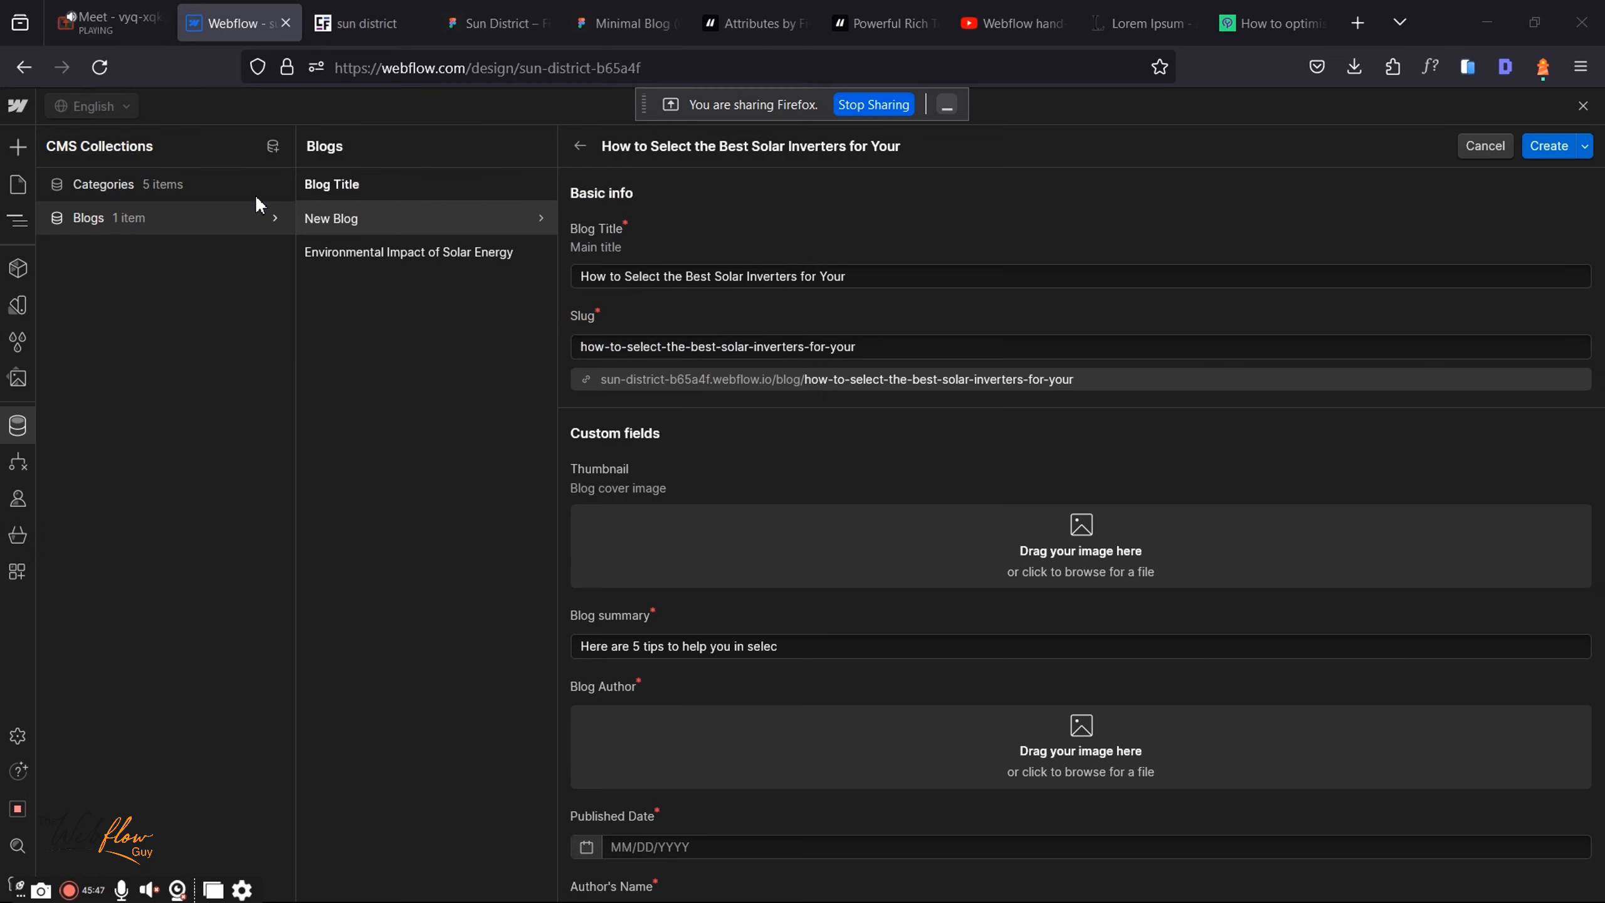
Step: Upload Ellipse 1 as the Blog Author picture
{"action": "left_click", "coordinate": [496, 23]}
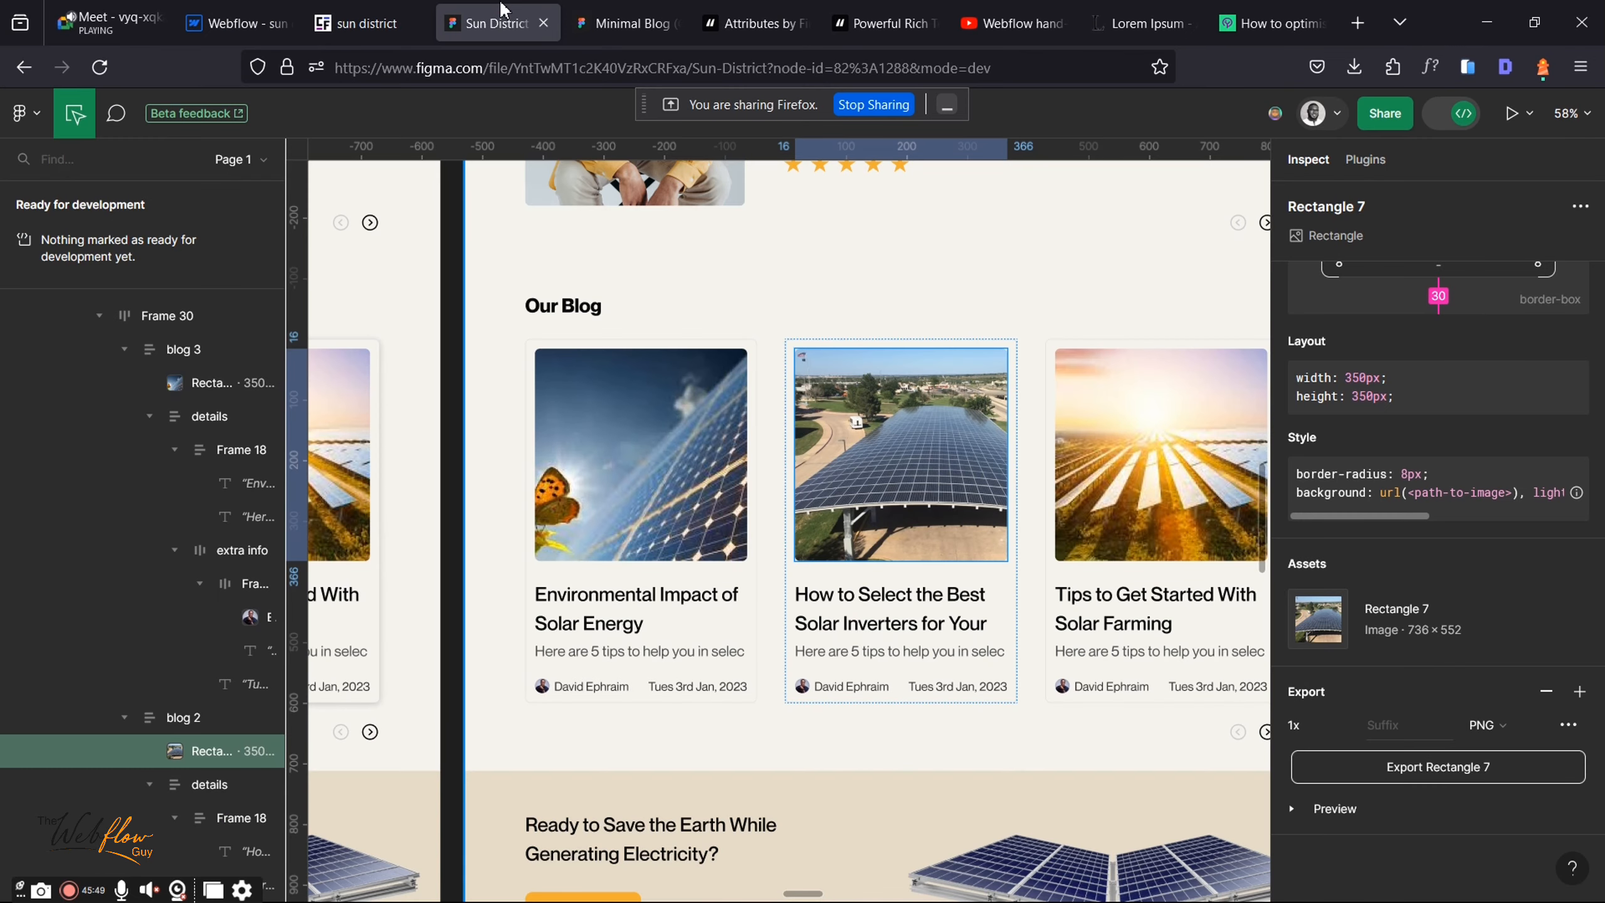
{"action": "left_click", "coordinate": [256, 8]}
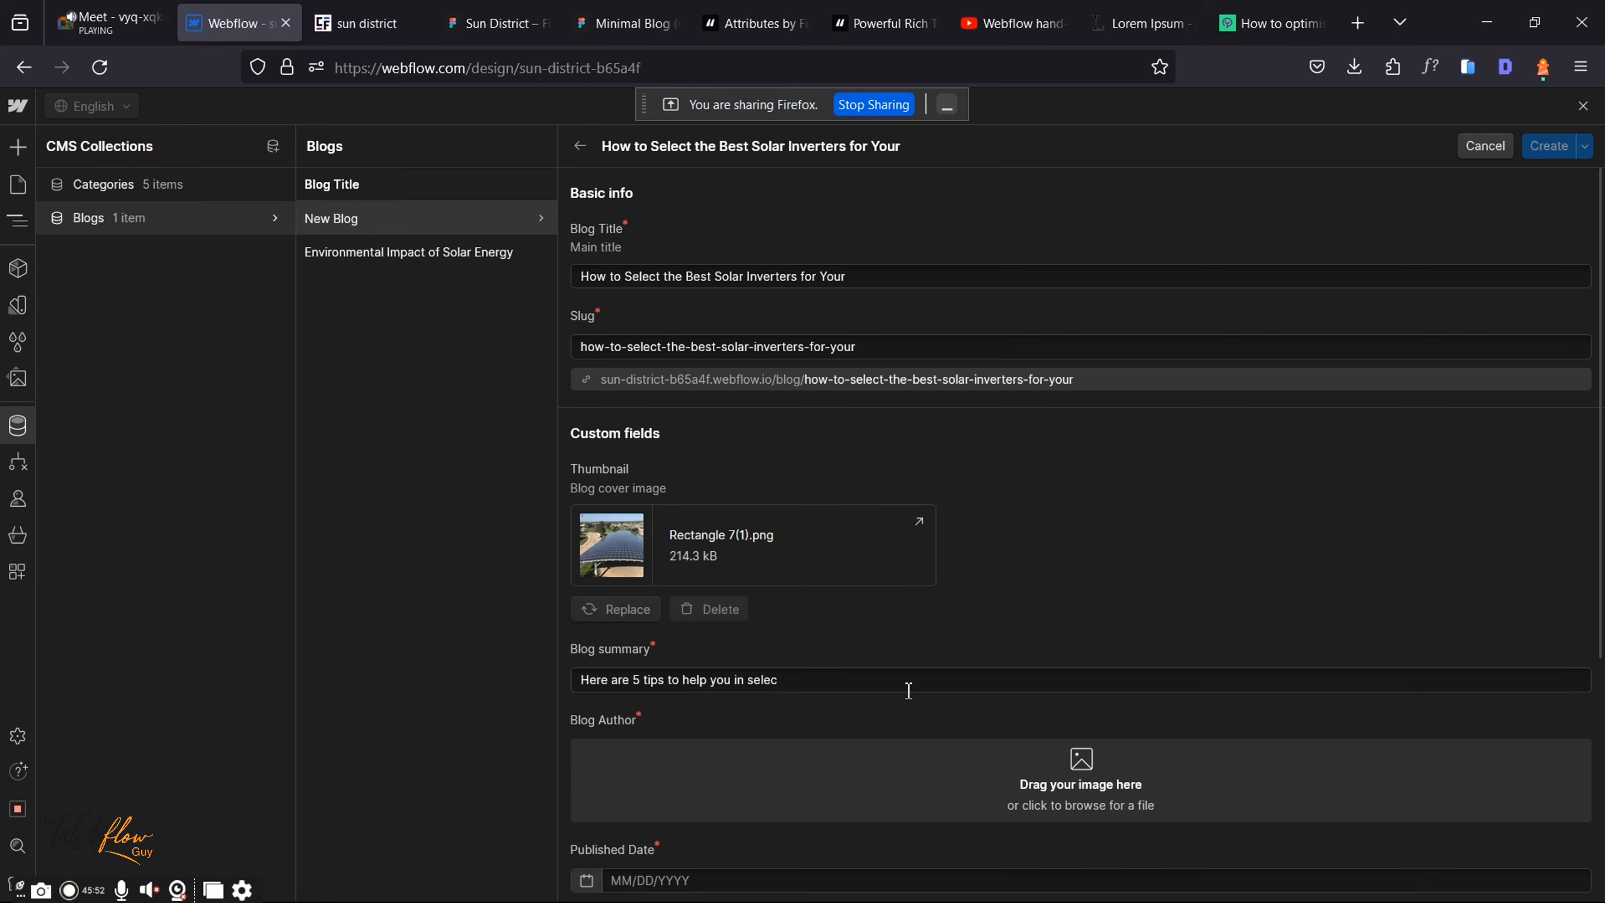
{"action": "scroll", "coordinate": [916, 470], "scroll_direction": "down", "scroll_amount": 5}
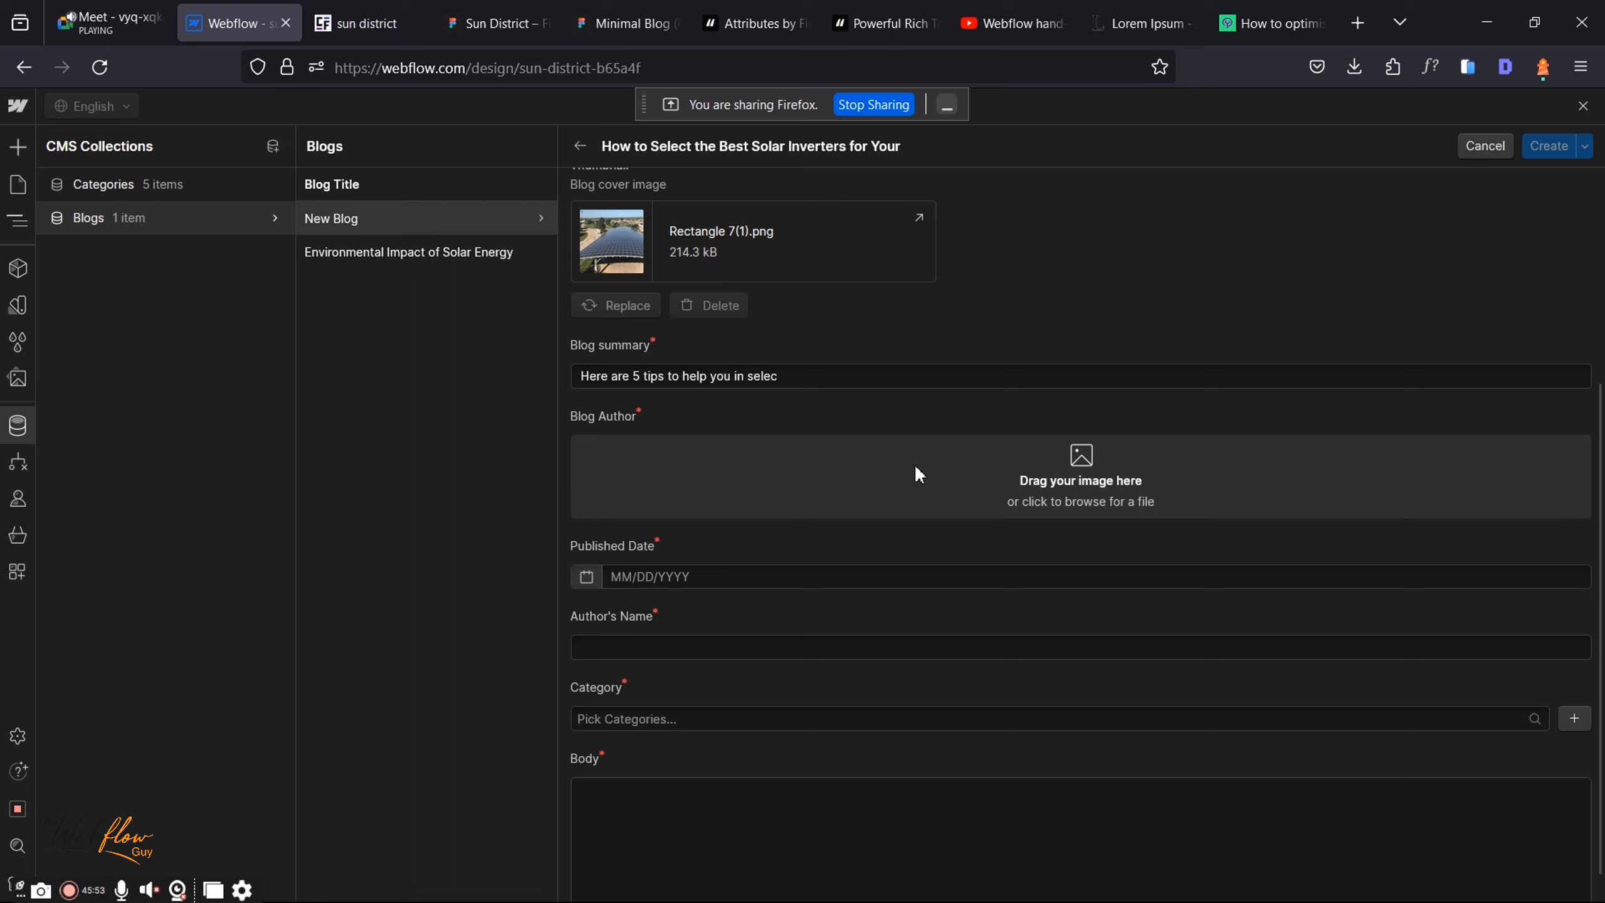
{"action": "left_click", "coordinate": [917, 468]}
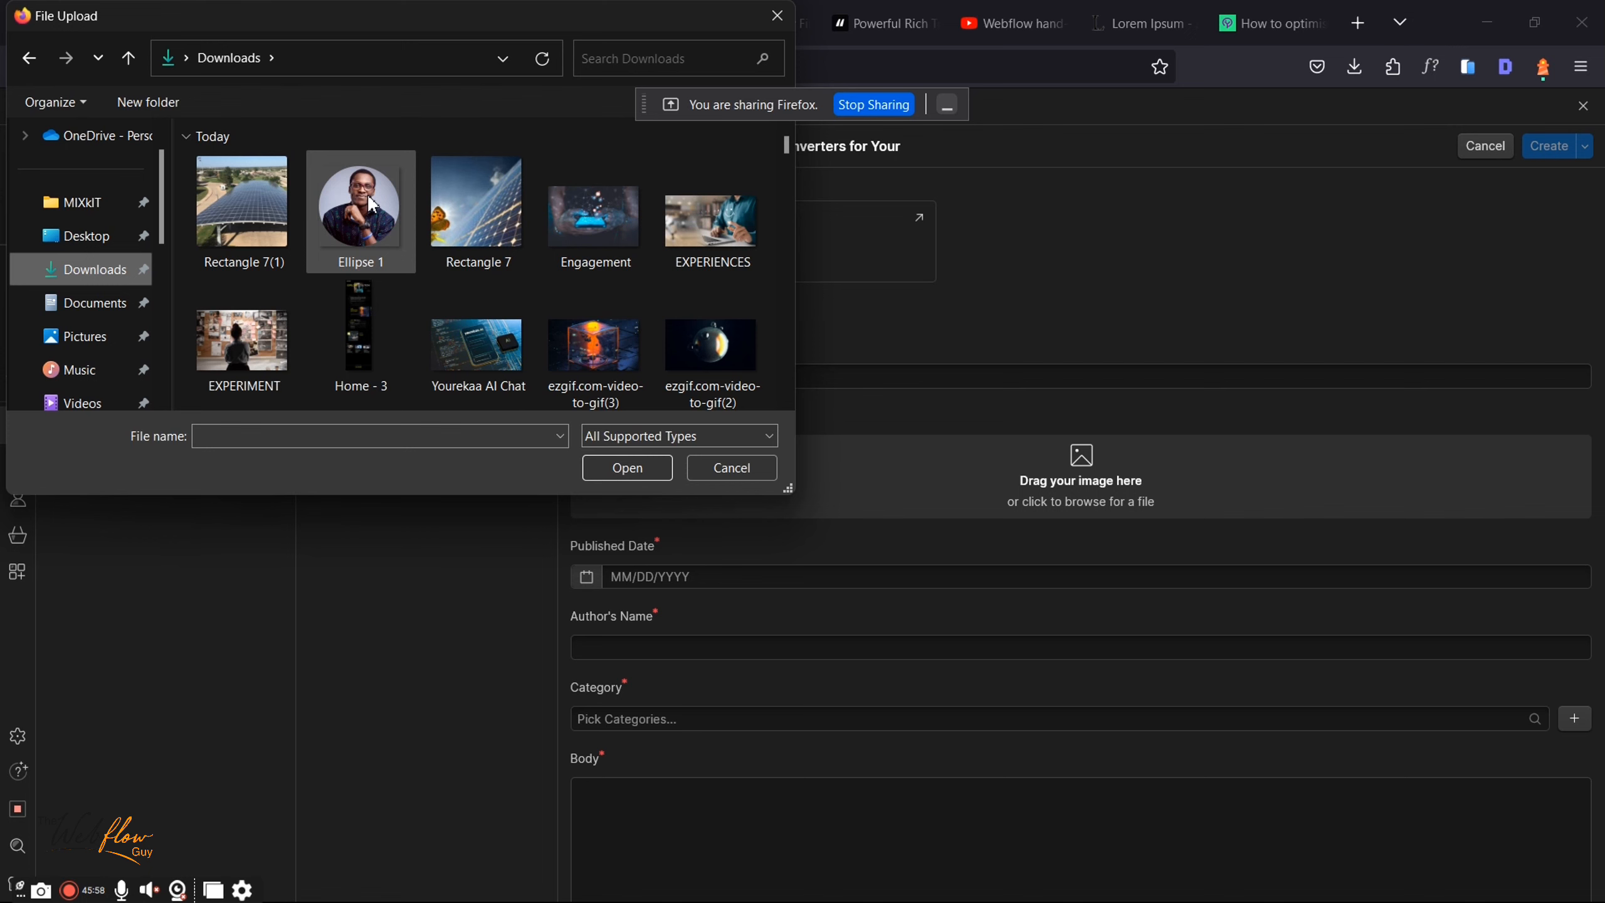
{"action": "double_click", "coordinate": [372, 205]}
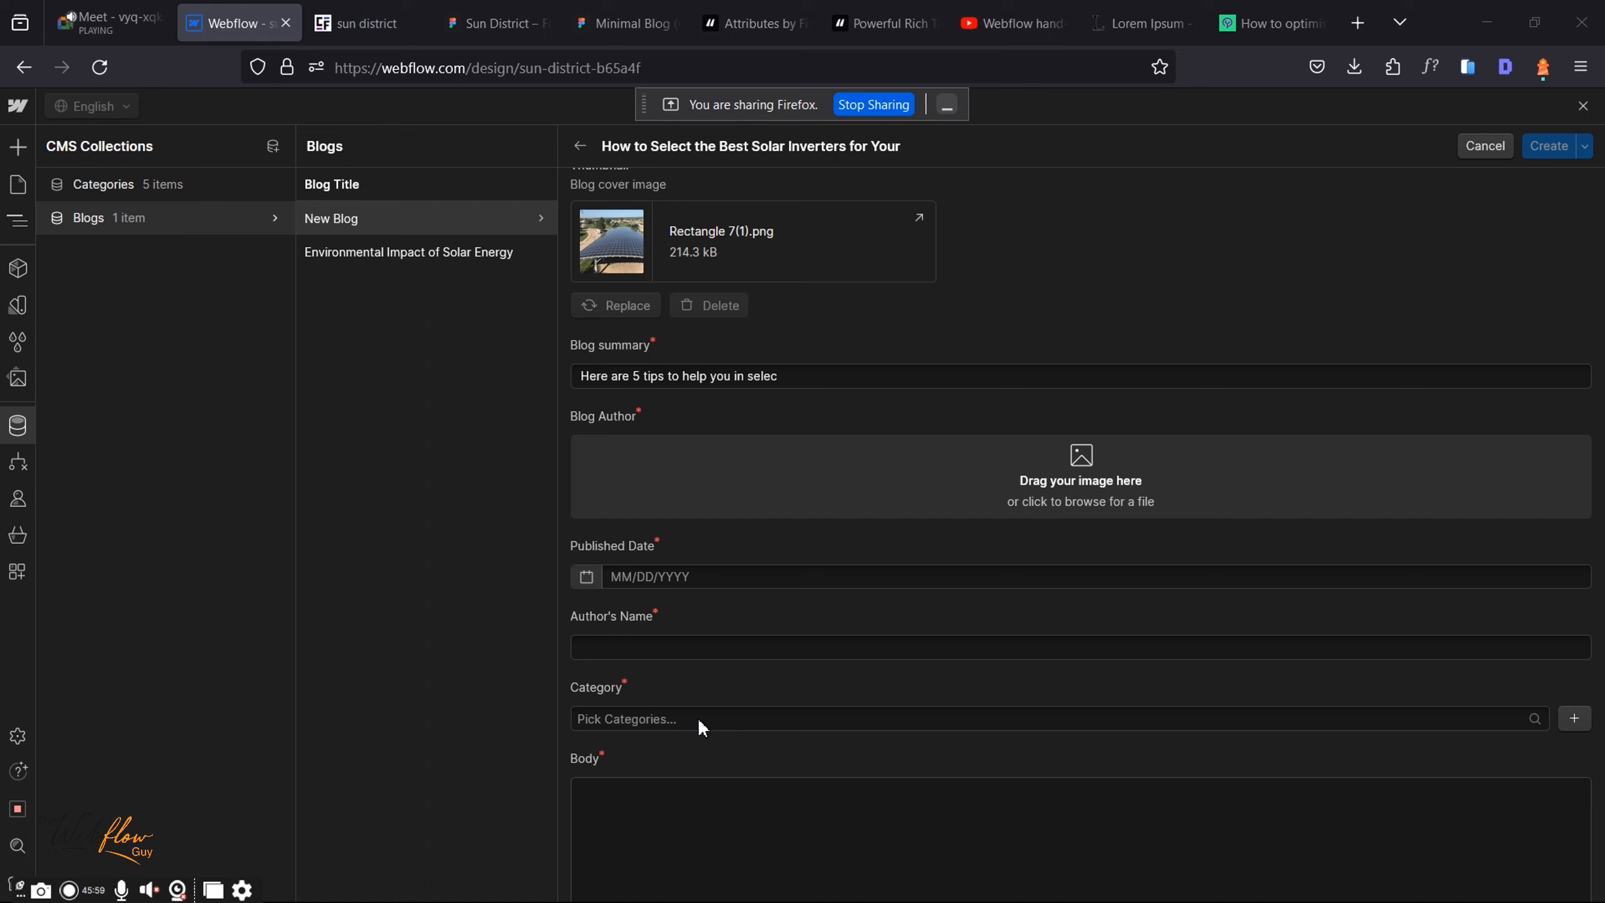
{"action": "left_click", "coordinate": [654, 652]}
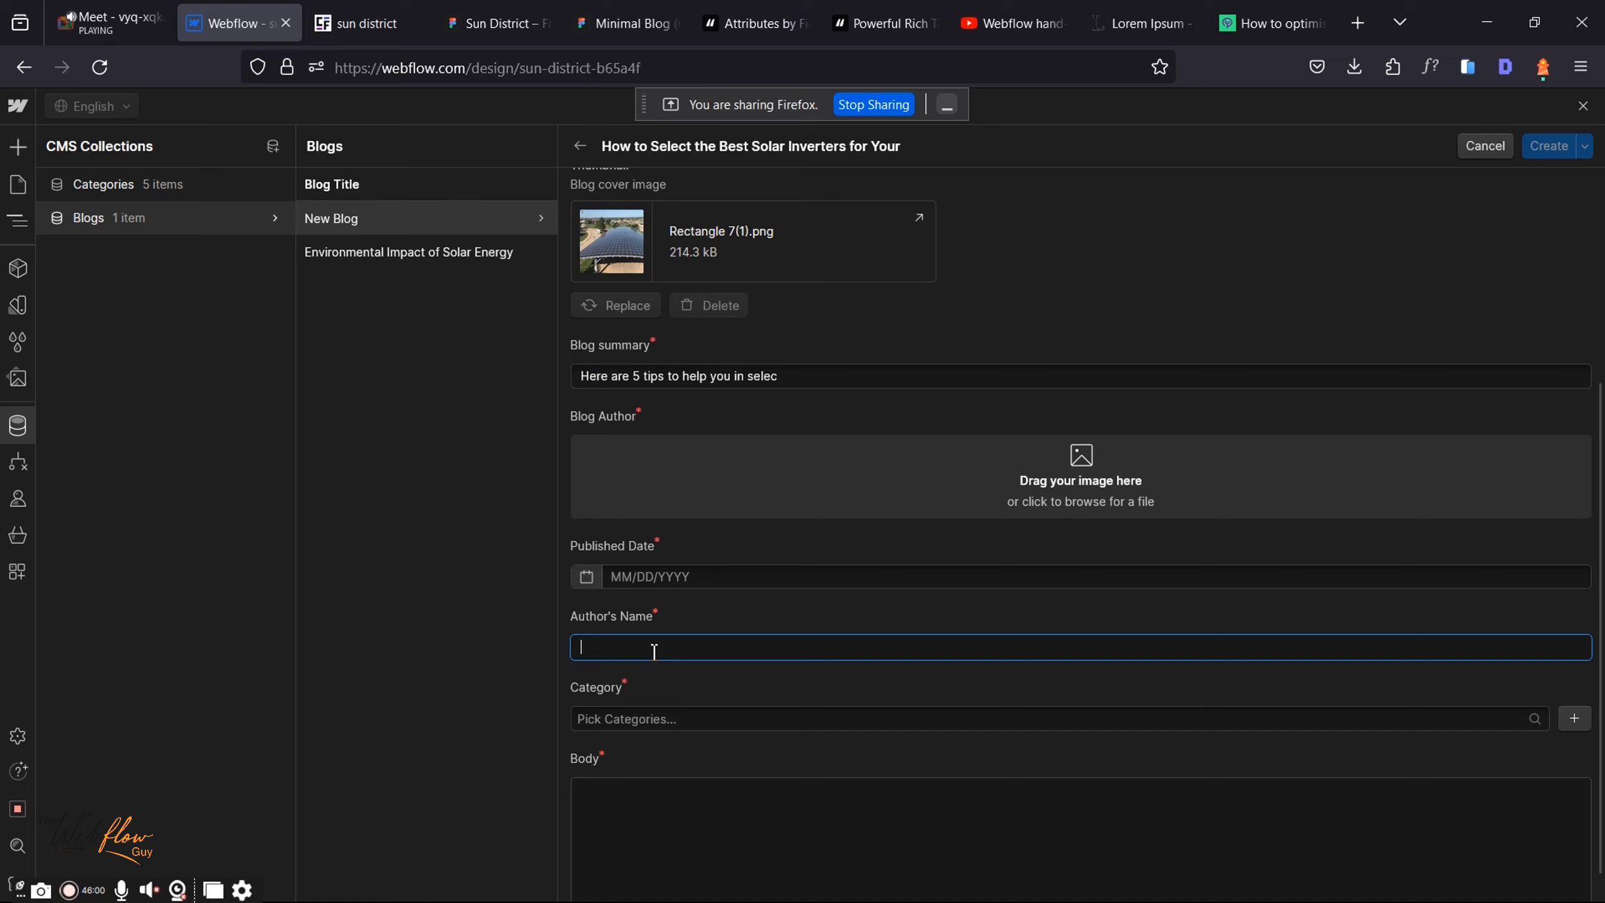
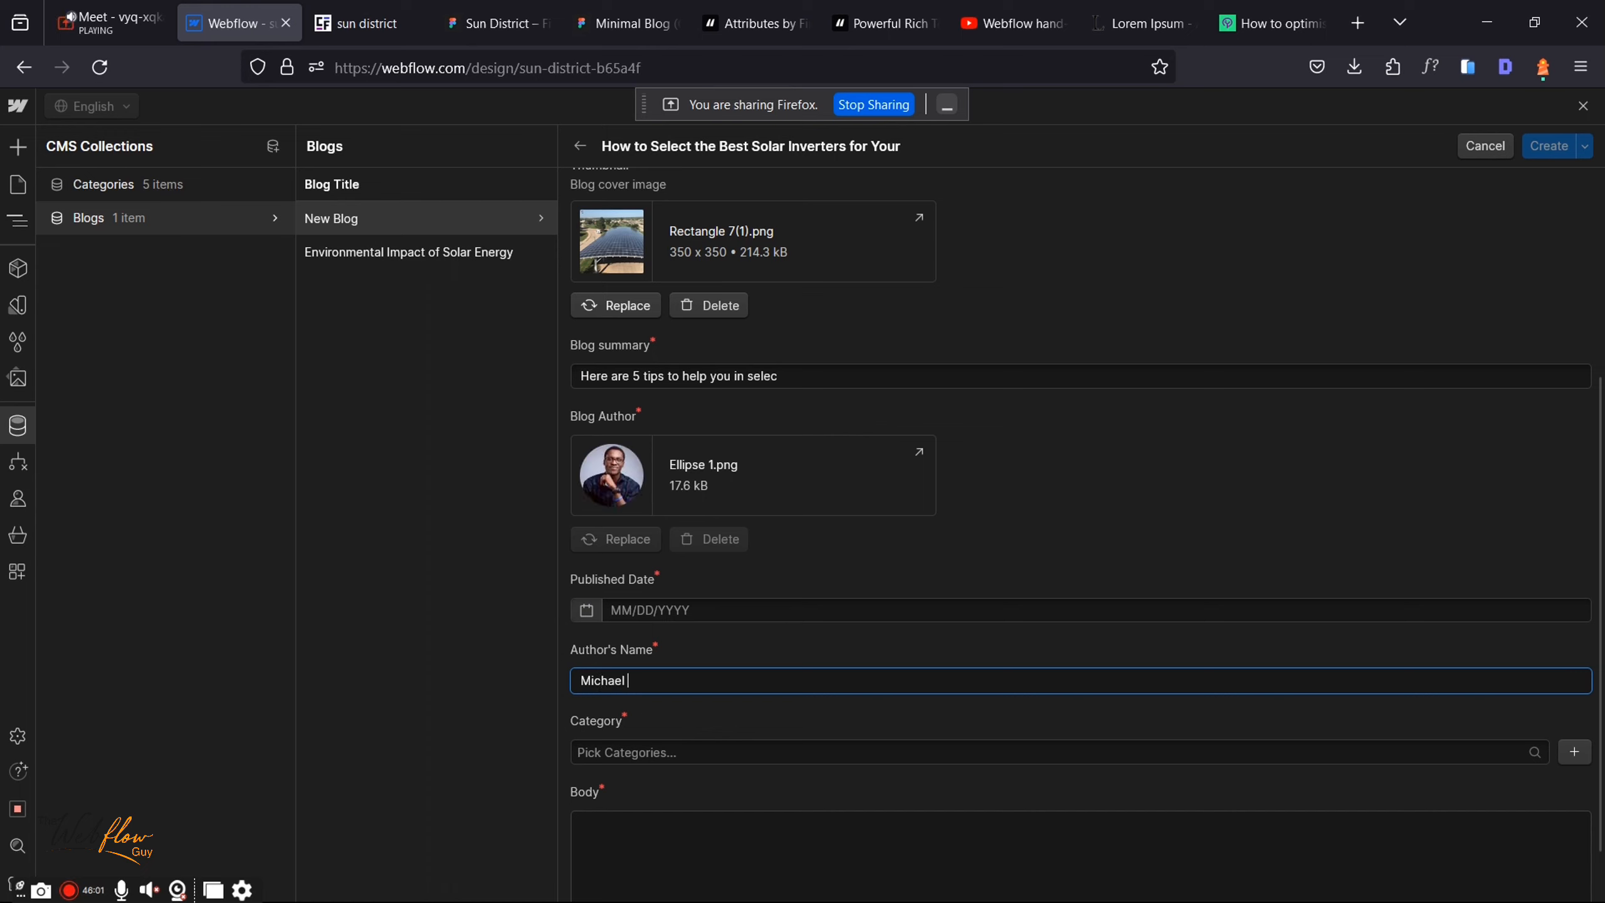
Step: Enter the author's name and set the published date to October 10, 2023
{"action": "left_click", "coordinate": [592, 610]}
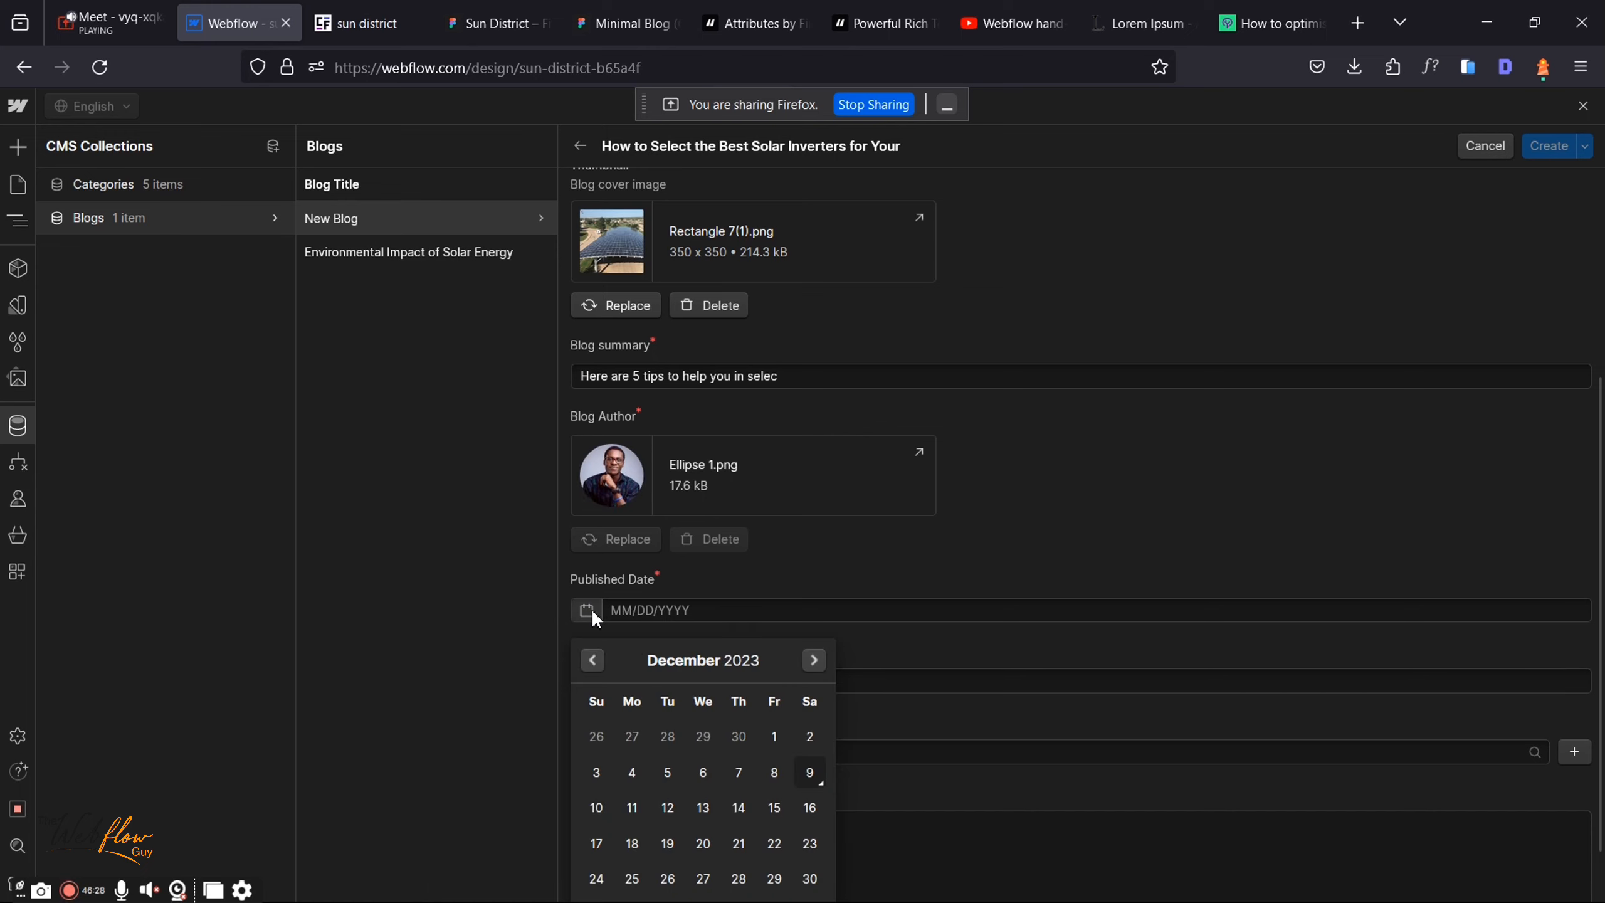
{"action": "left_click", "coordinate": [592, 660]}
{"action": "left_click", "coordinate": [592, 660]}
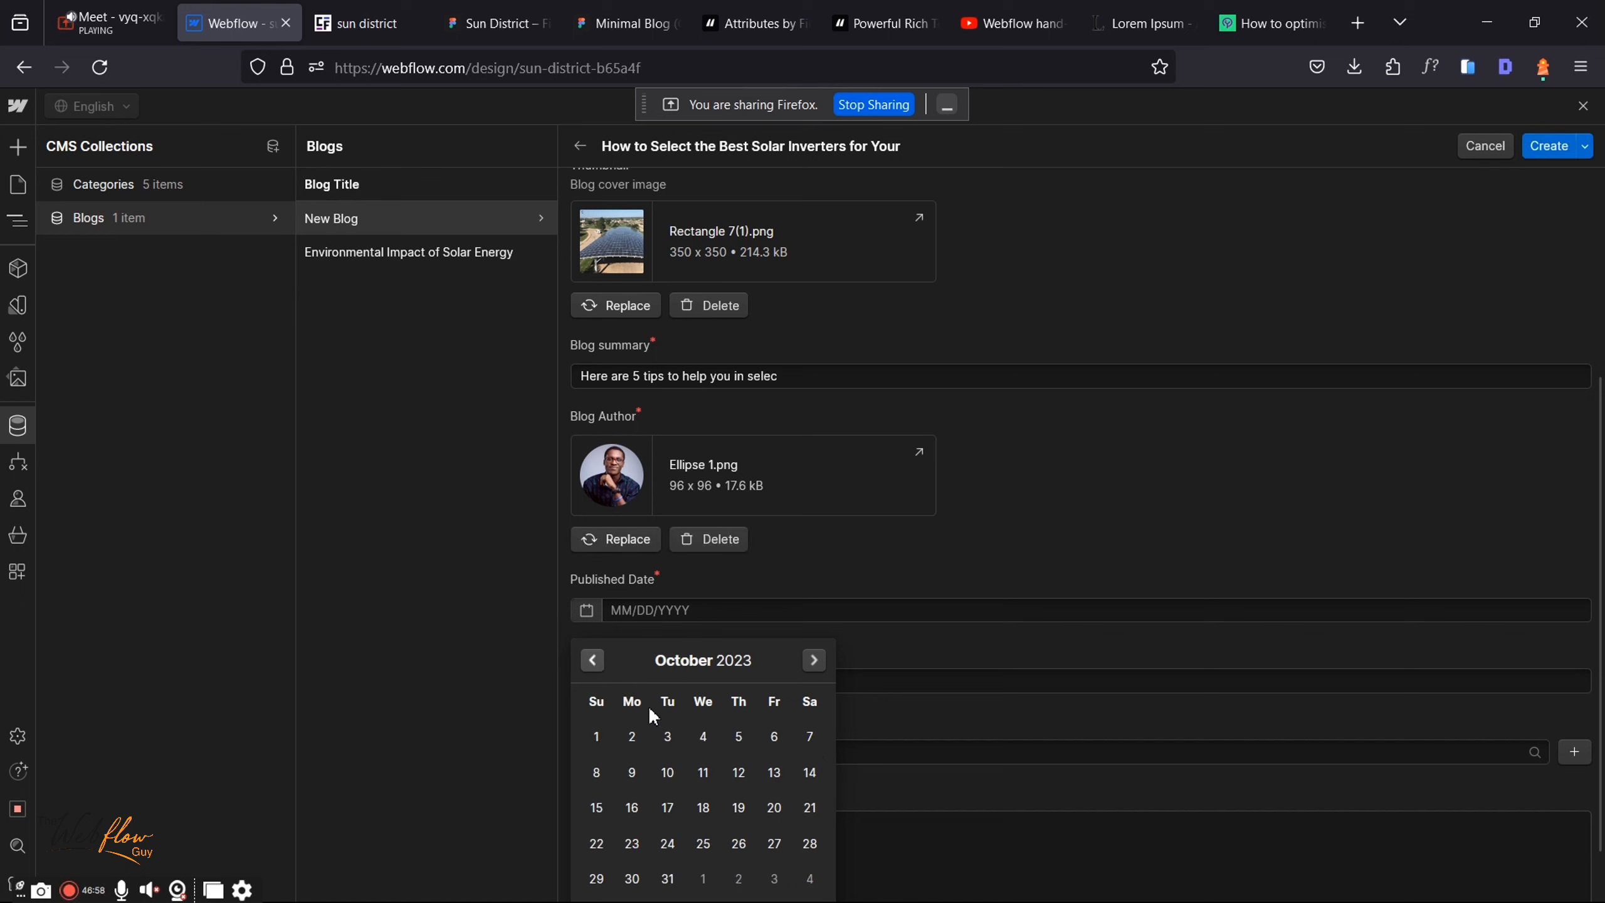
{"action": "left_click", "coordinate": [676, 771]}
Step: Tag the post with the Webflow and Technology categories
{"action": "left_click", "coordinate": [676, 755]}
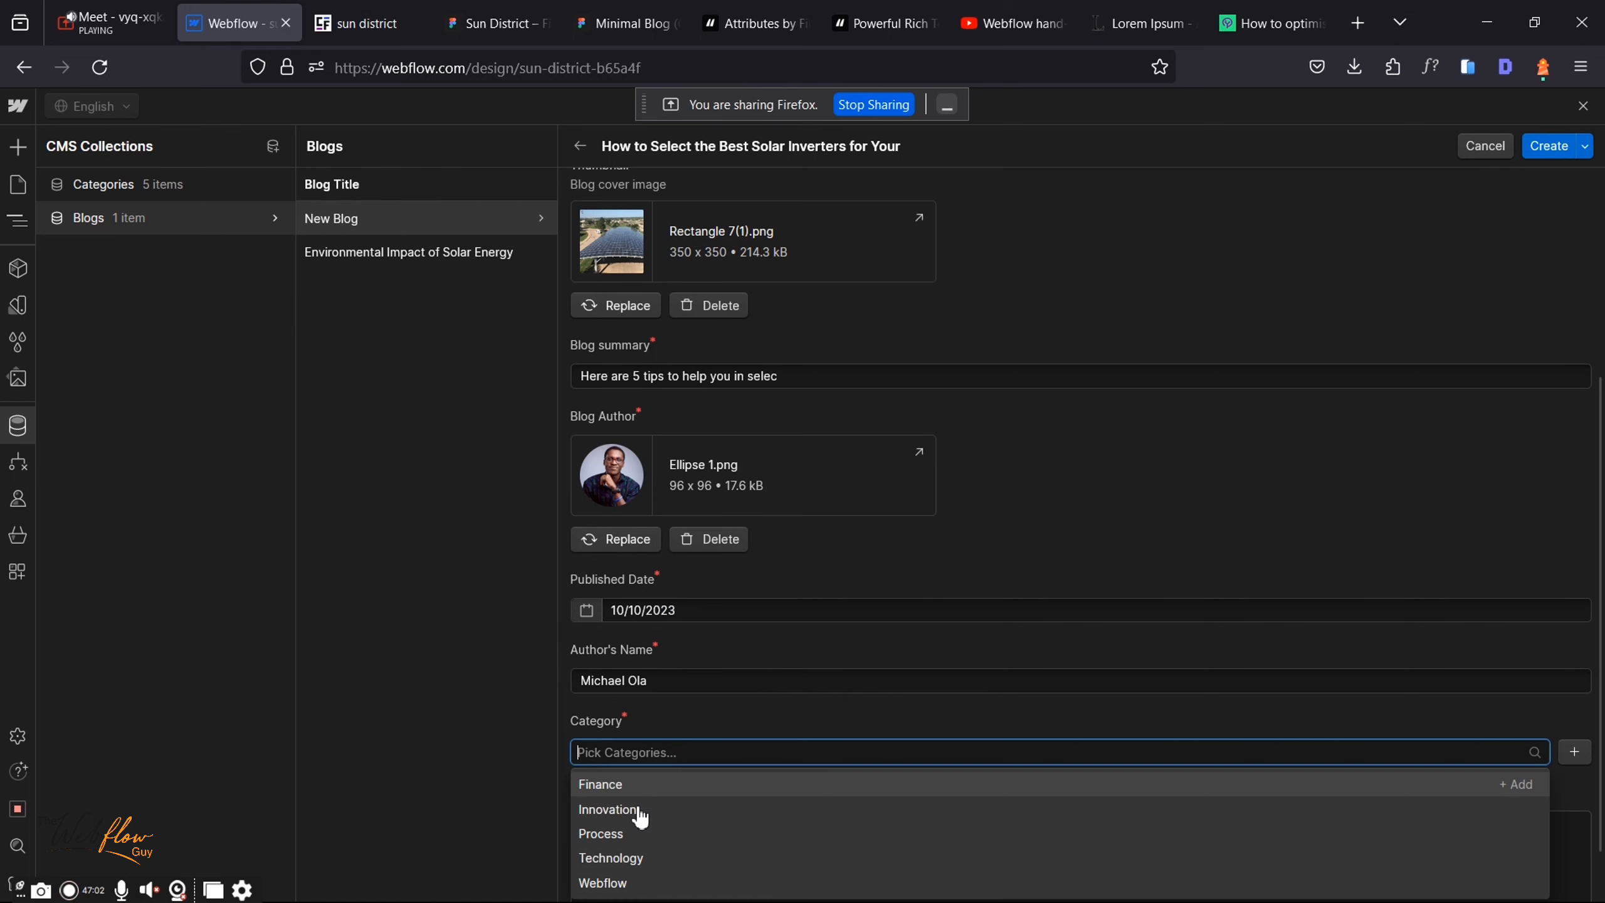
{"action": "left_click", "coordinate": [621, 883]}
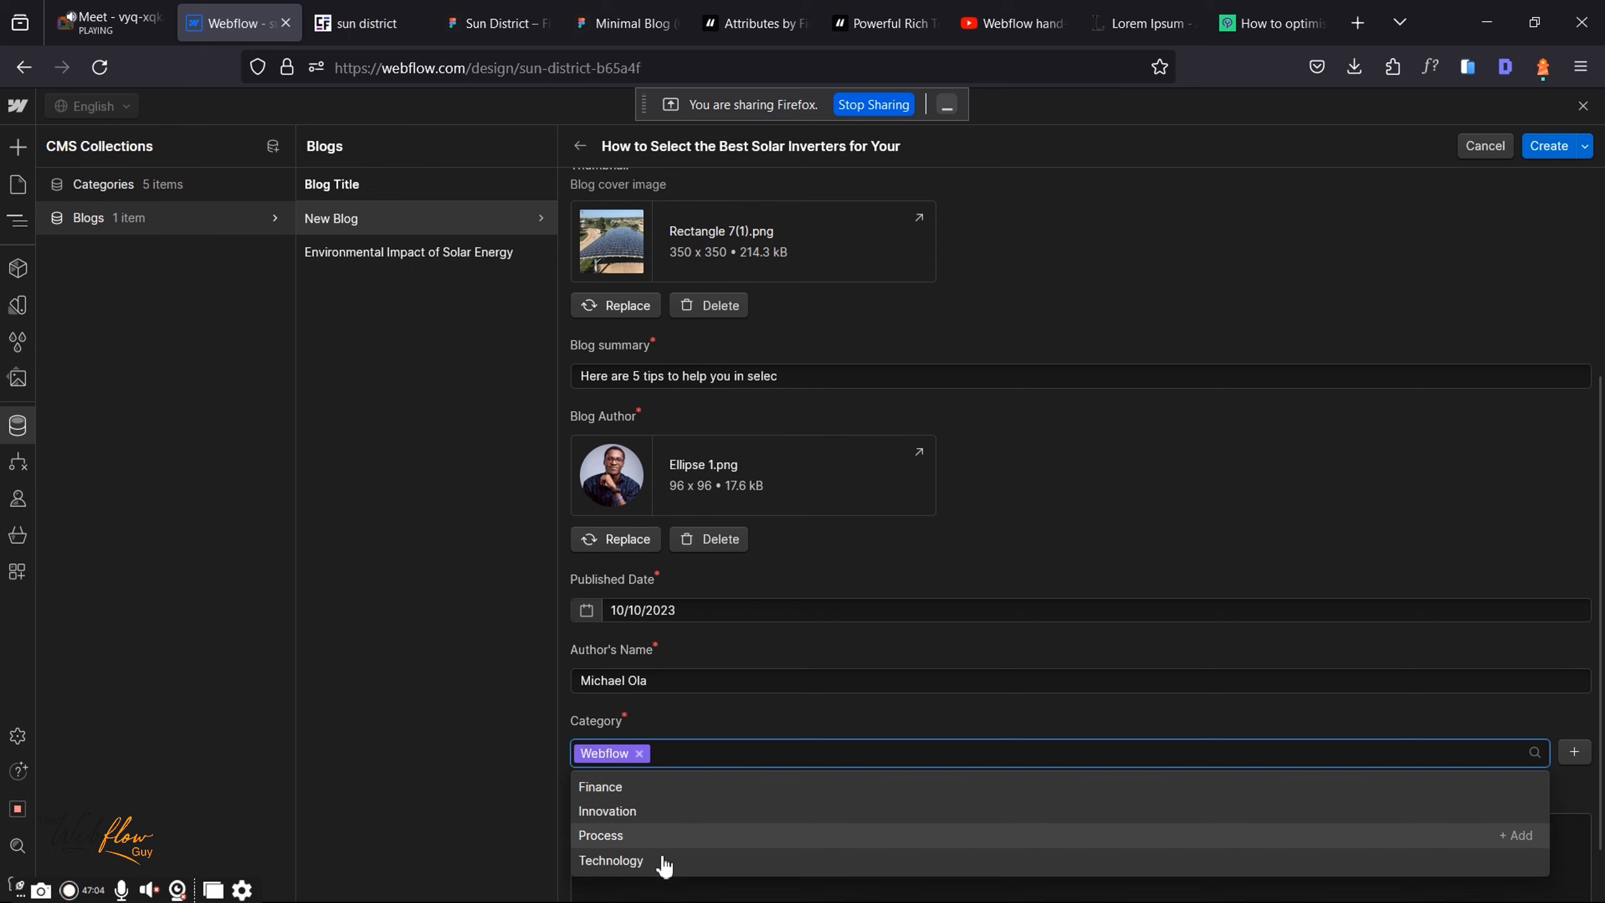
{"action": "left_click", "coordinate": [663, 863]}
{"action": "scroll", "coordinate": [805, 637], "scroll_direction": "down", "scroll_amount": 1}
{"action": "left_click", "coordinate": [683, 832]}
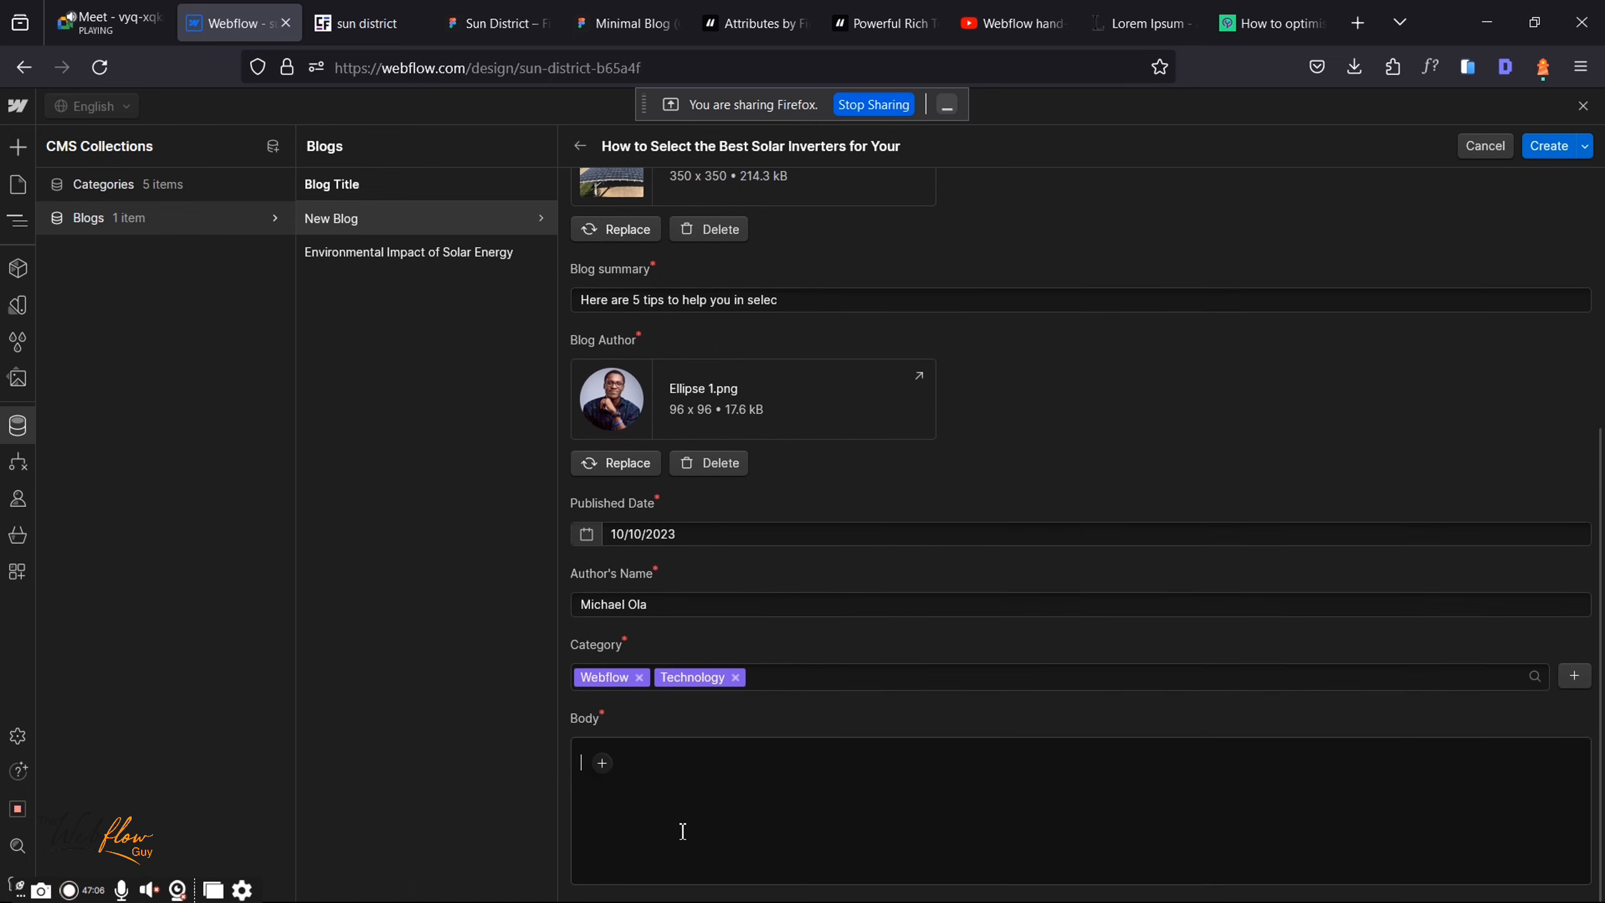
Step: Copy the article body text from the Minimal Blog design and paste it into the post's Body
{"action": "left_click", "coordinate": [622, 9]}
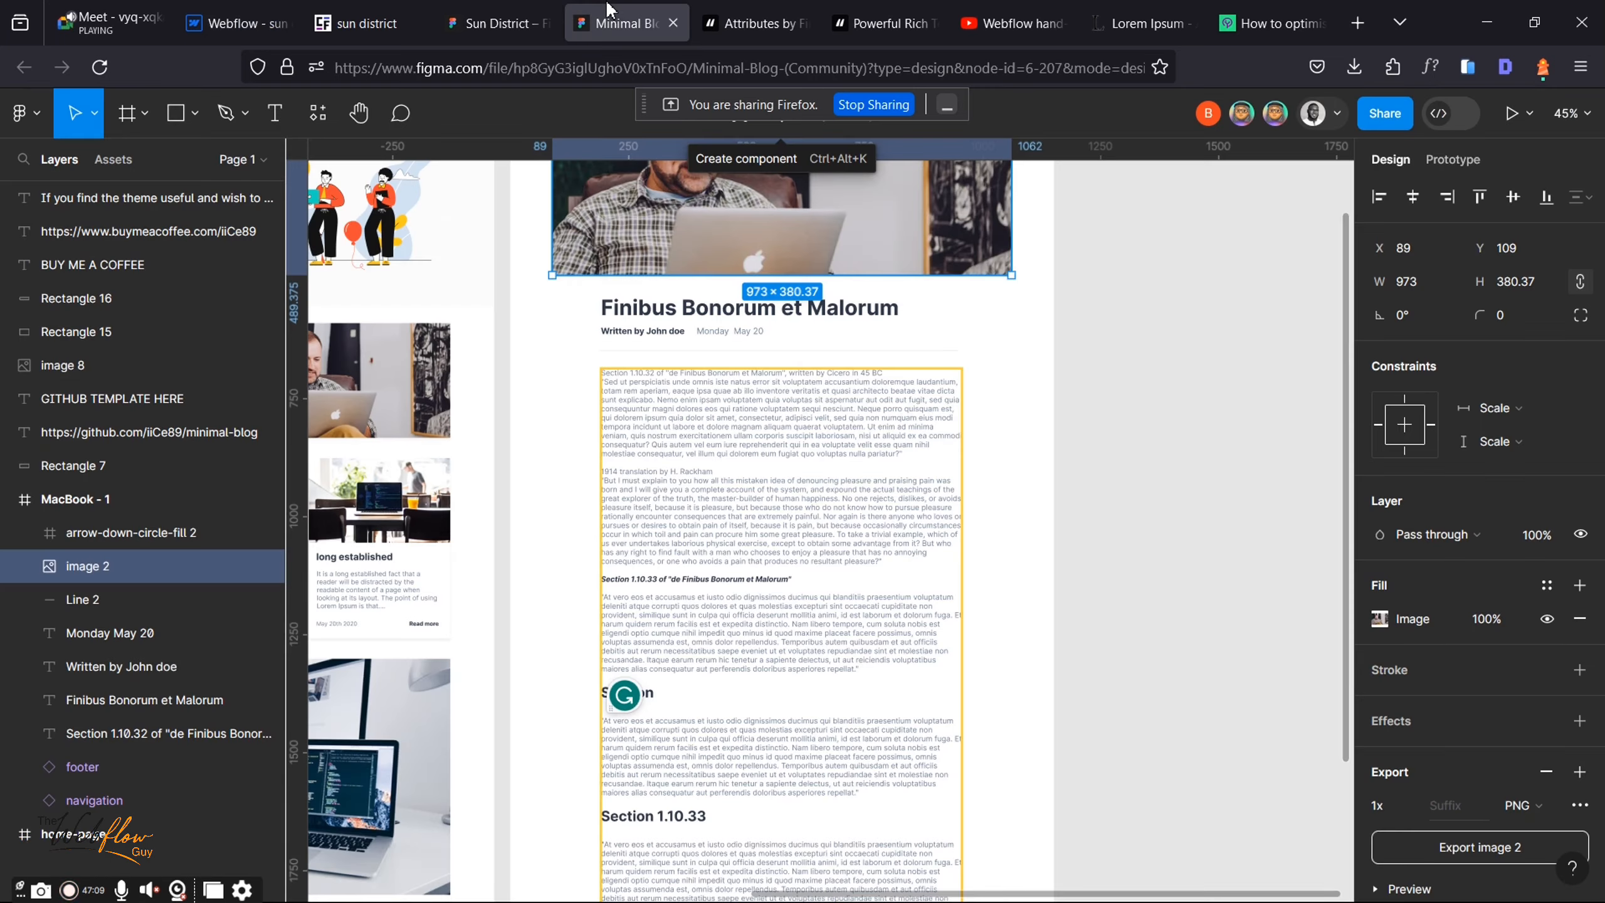
{"action": "right_click", "coordinate": [836, 537]}
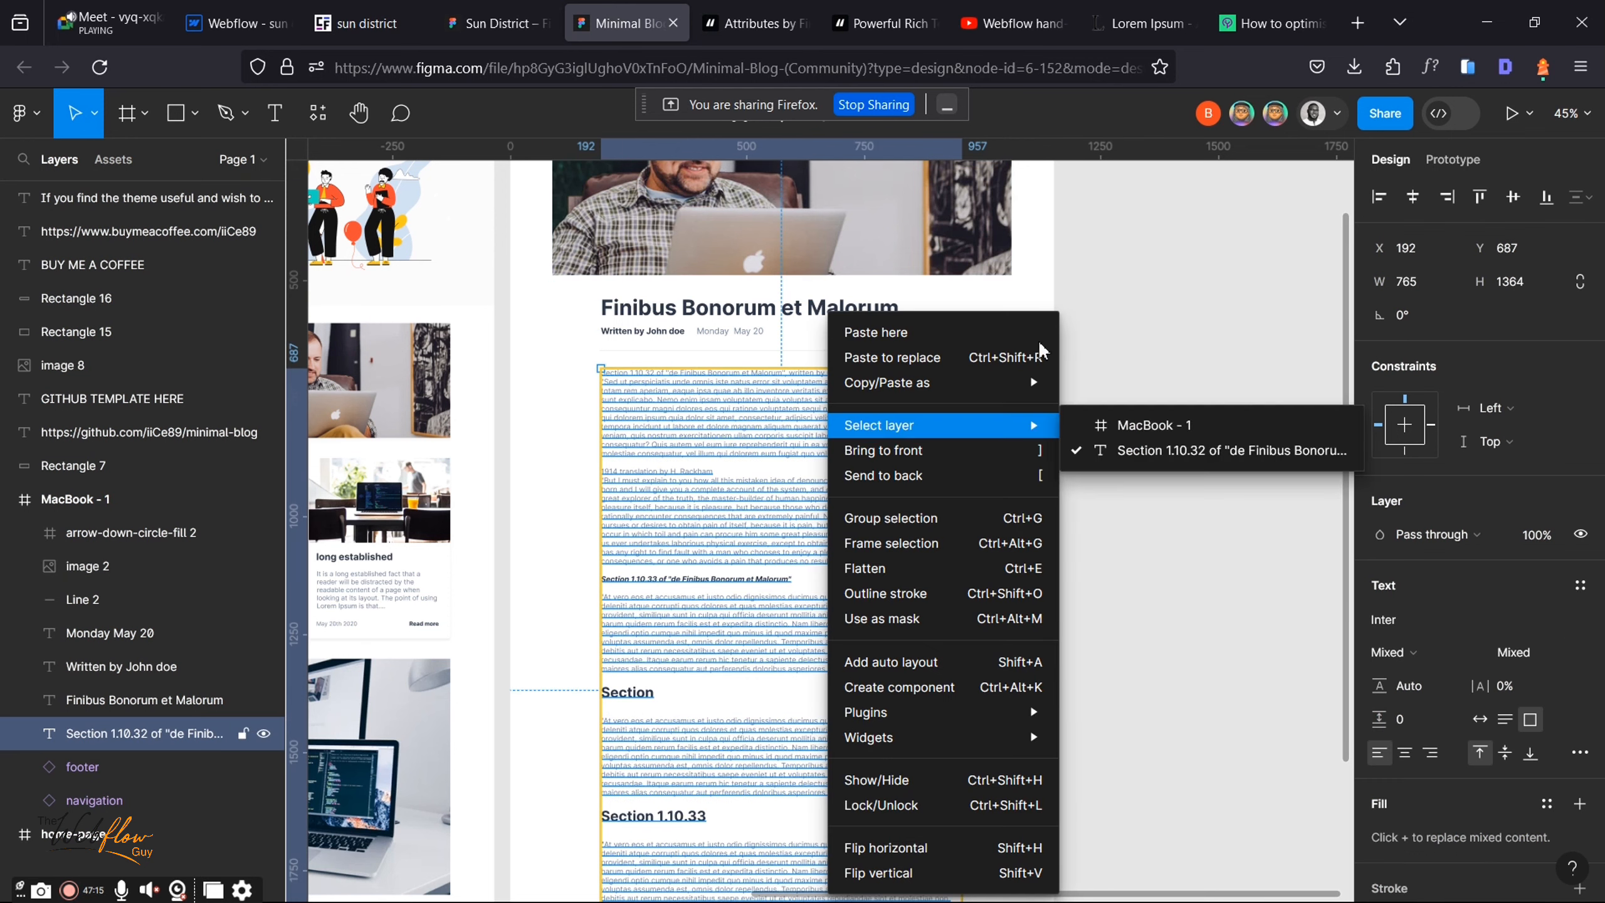
{"action": "mouse_move", "coordinate": [1024, 383]}
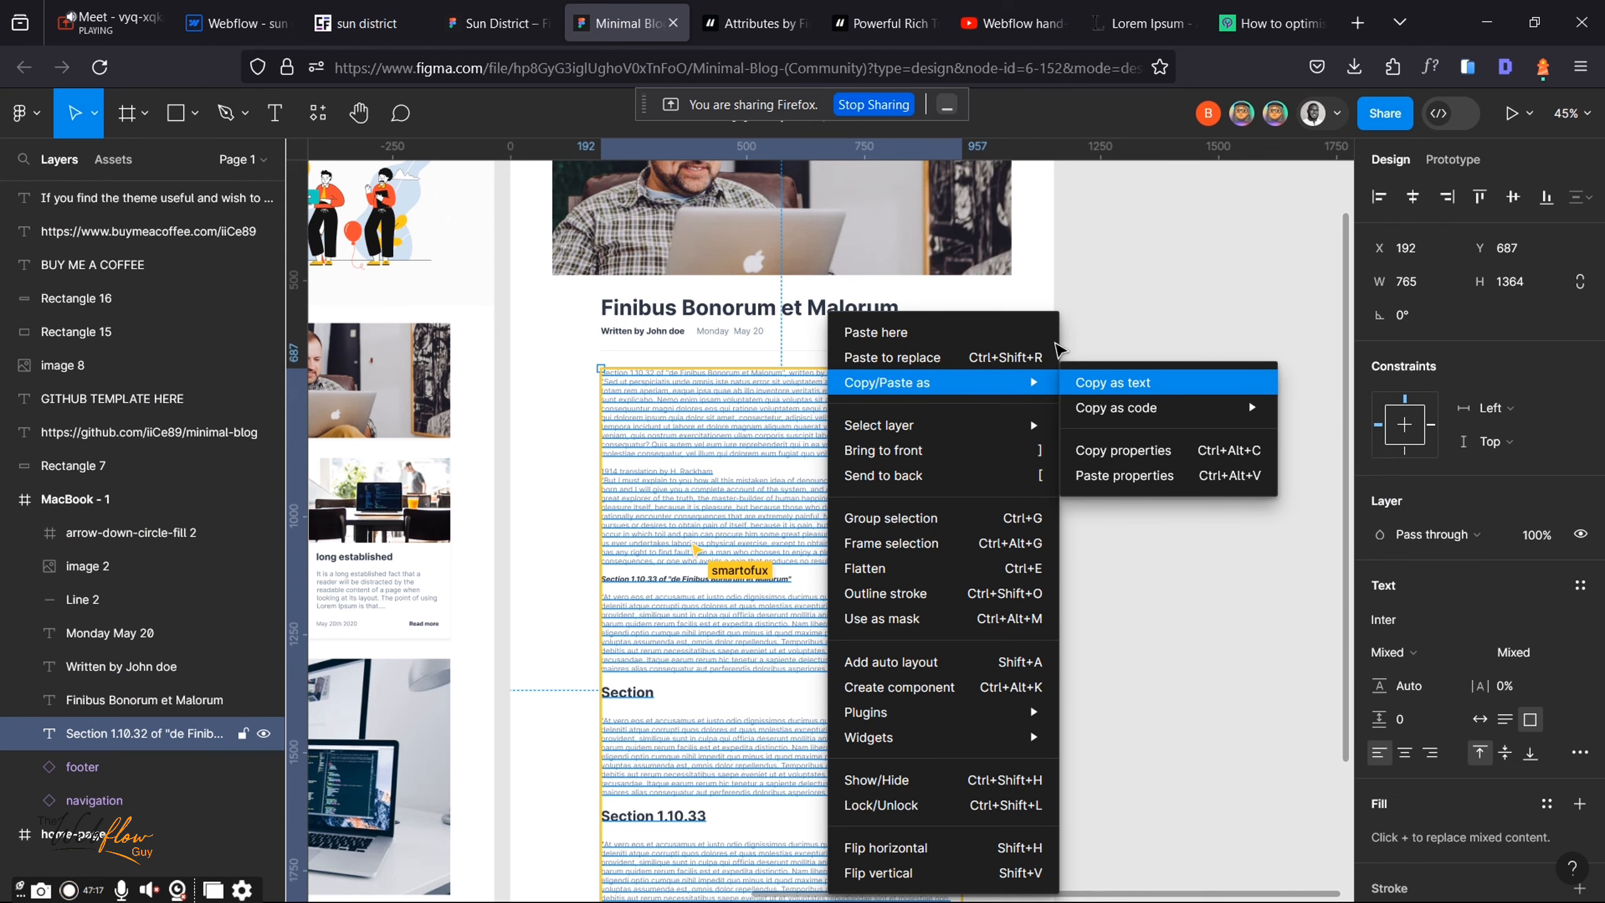
{"action": "left_click", "coordinate": [1113, 382]}
{"action": "left_click", "coordinate": [237, 23]}
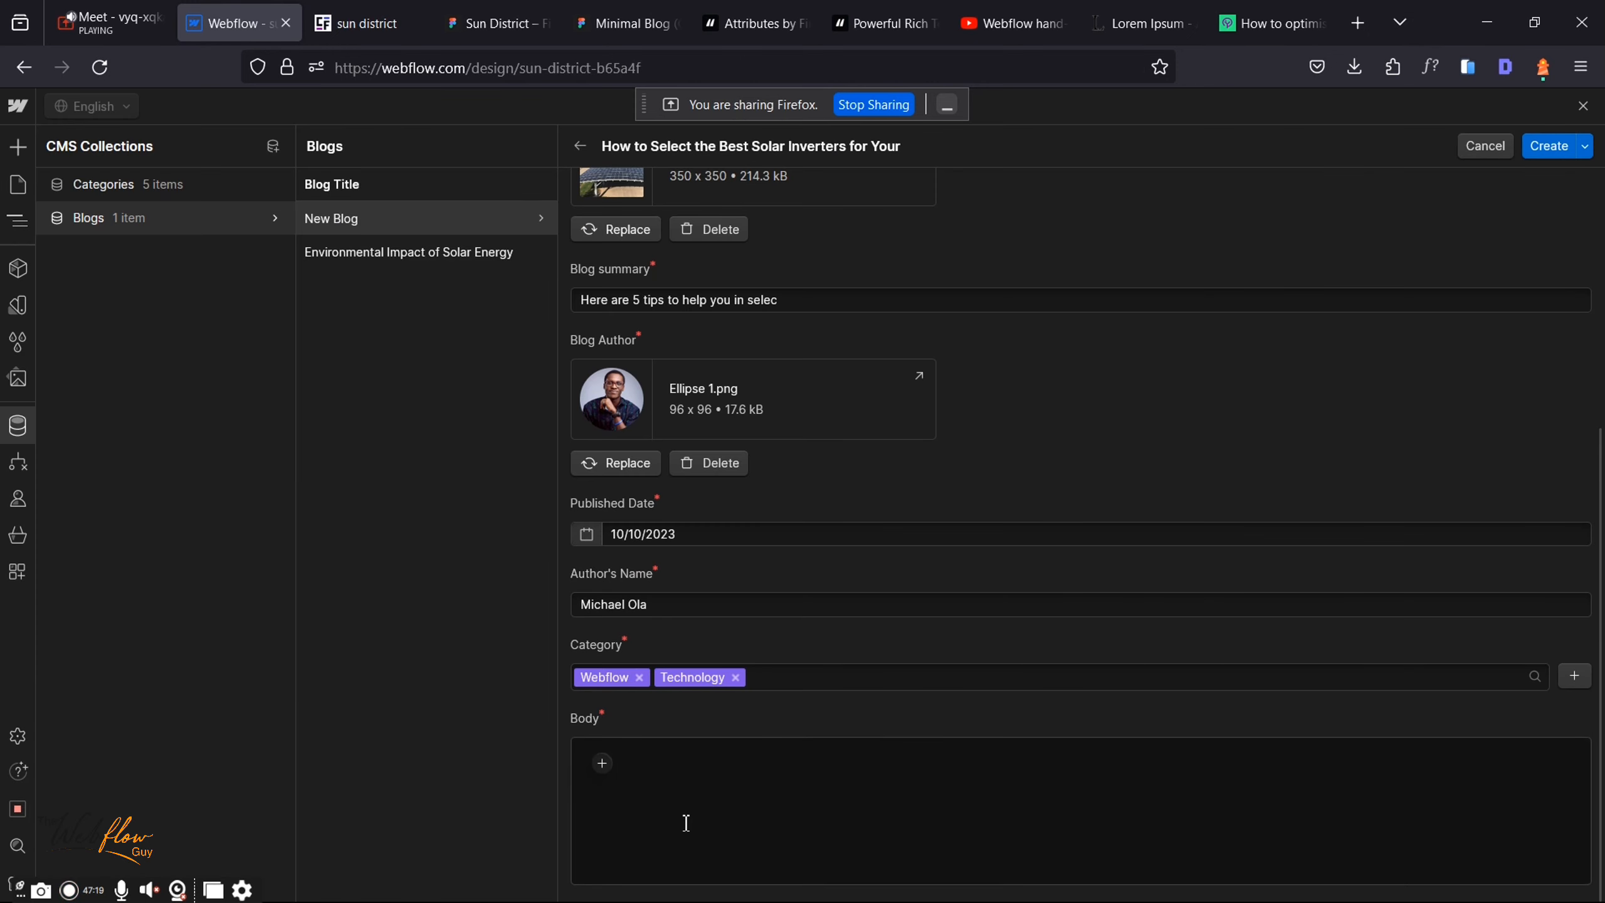
{"action": "key", "text": "ctrl+v"}
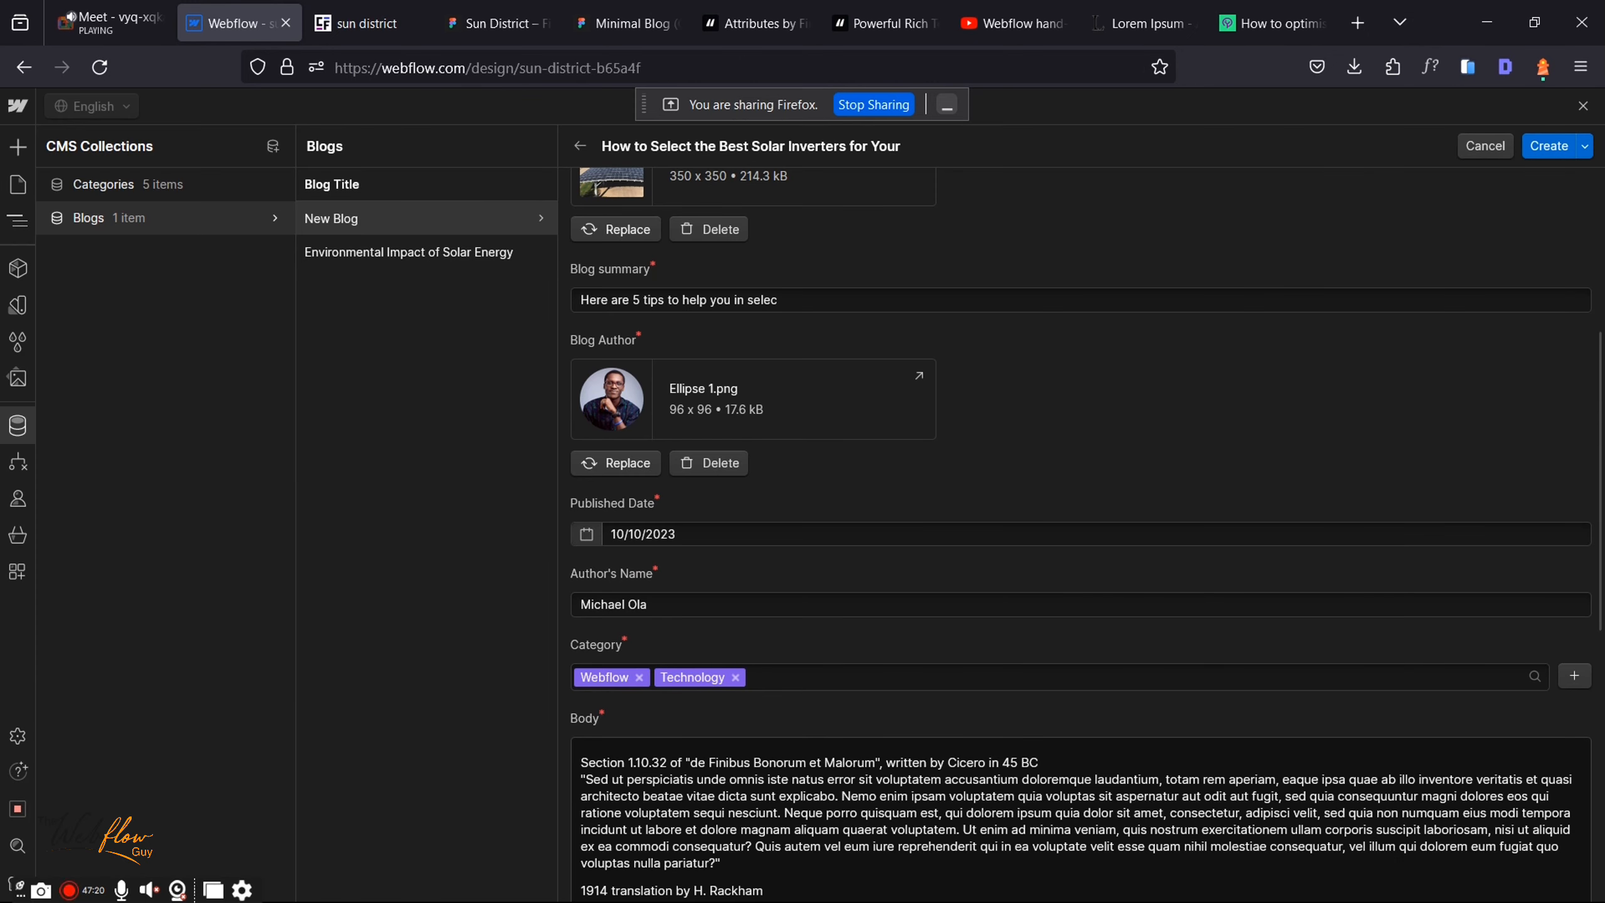
Step: Make the Section 1.10.32 and 1.10.33 lines H3 headings and create the solar inverters post
{"action": "left_click", "coordinate": [1066, 758]}
{"action": "key", "text": "Return"}
{"action": "left_click_drag", "start_coordinate": [1063, 763], "coordinate": [506, 751]}
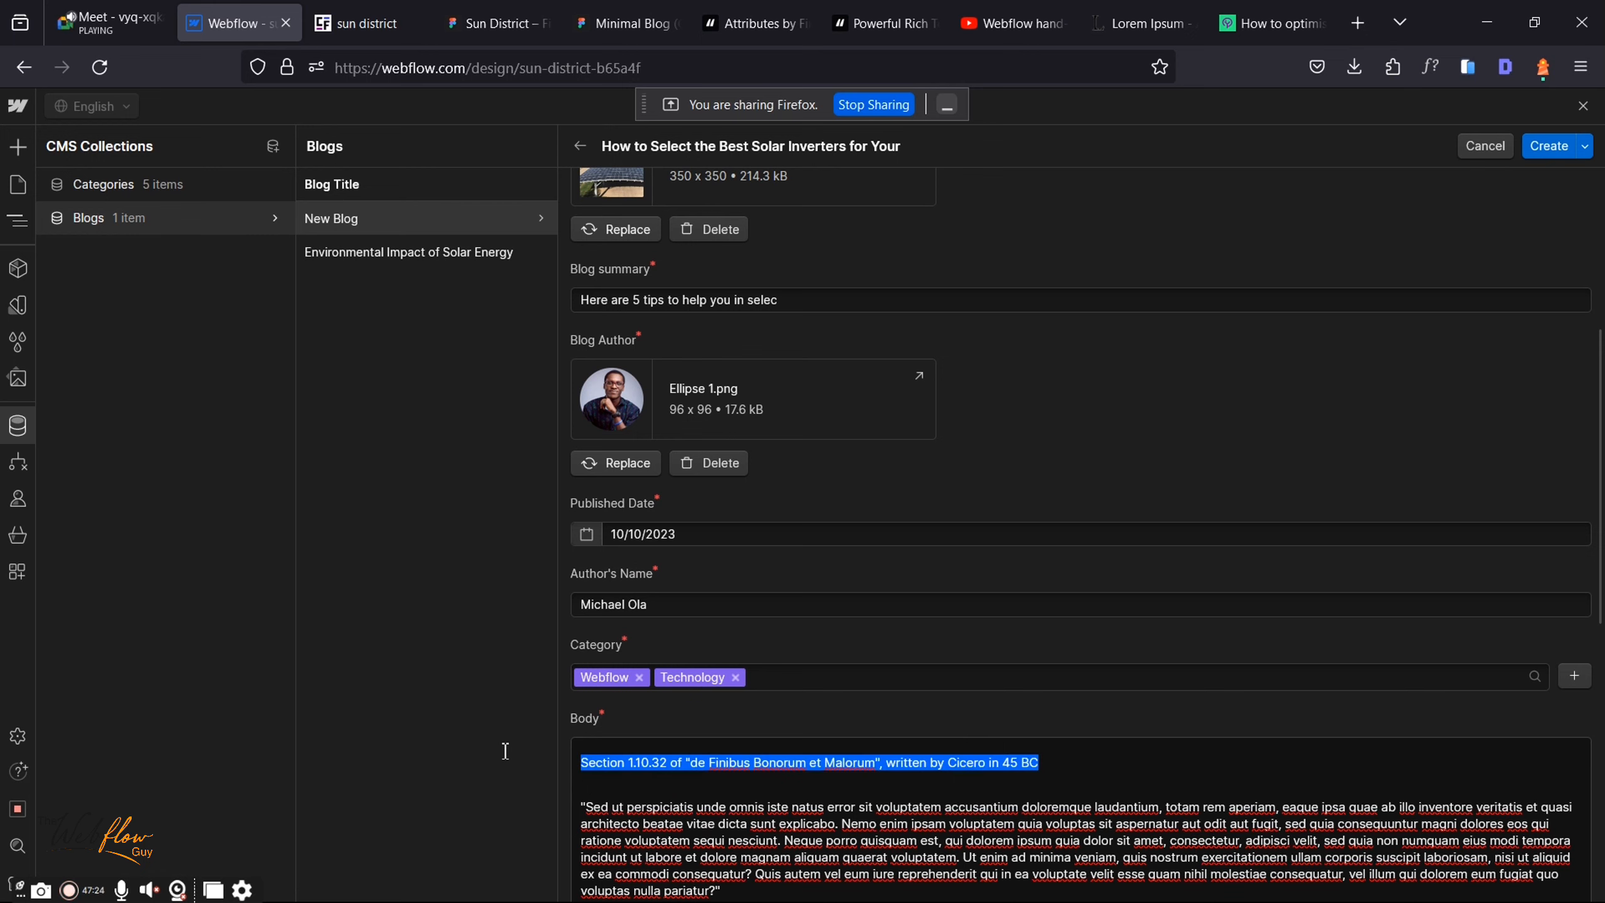
{"action": "left_click", "coordinate": [872, 730]}
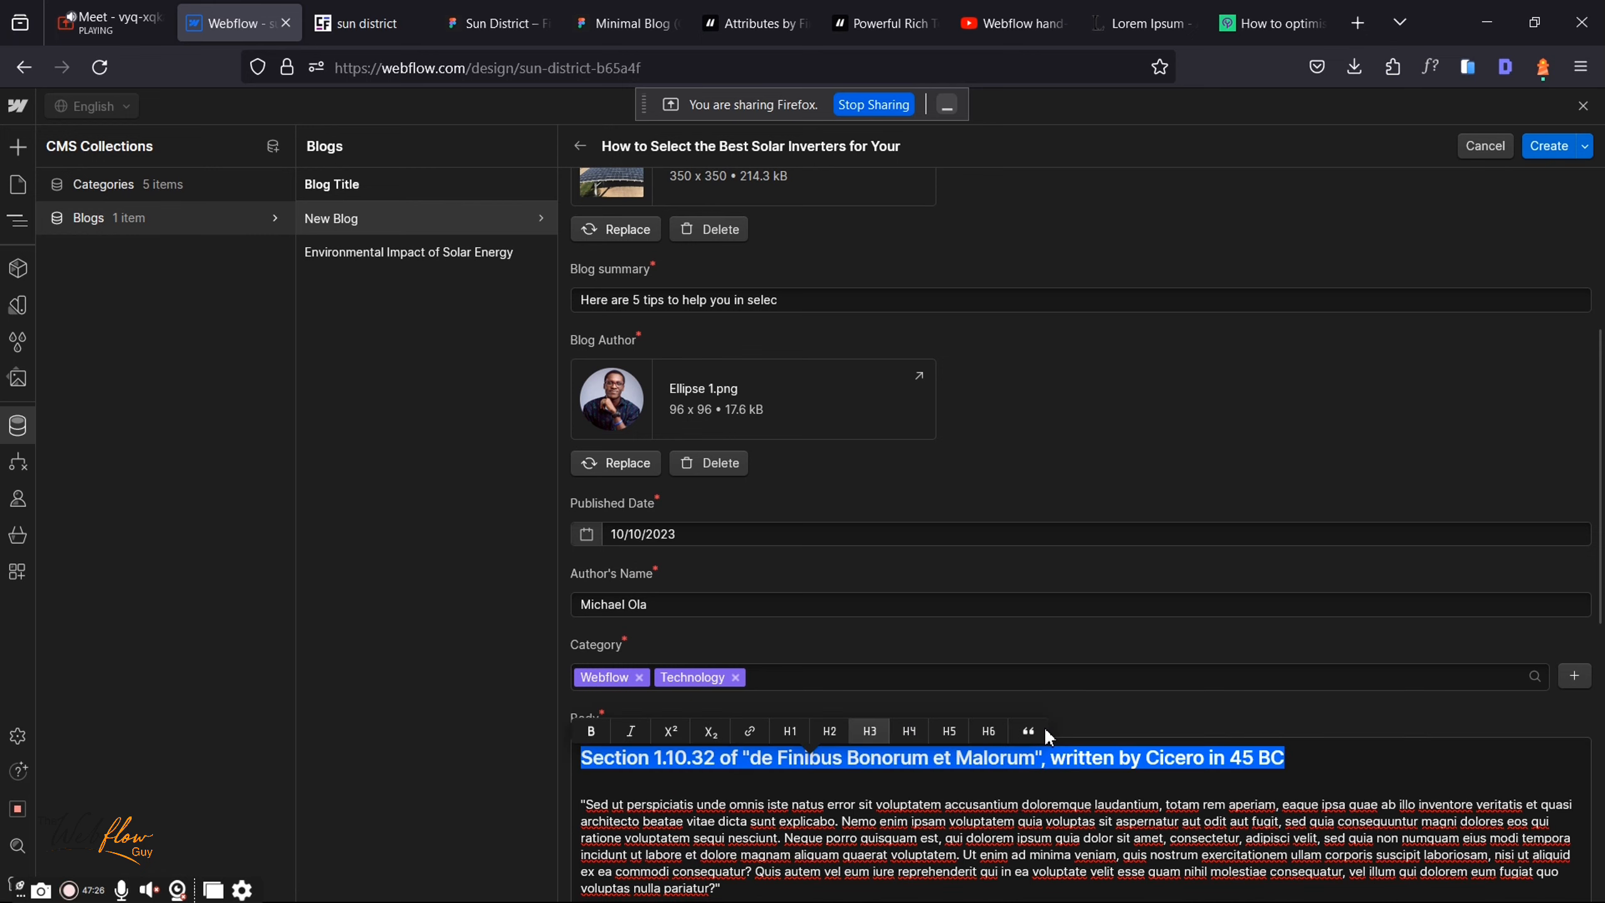
{"action": "scroll", "coordinate": [1043, 727], "scroll_direction": "down", "scroll_amount": 7}
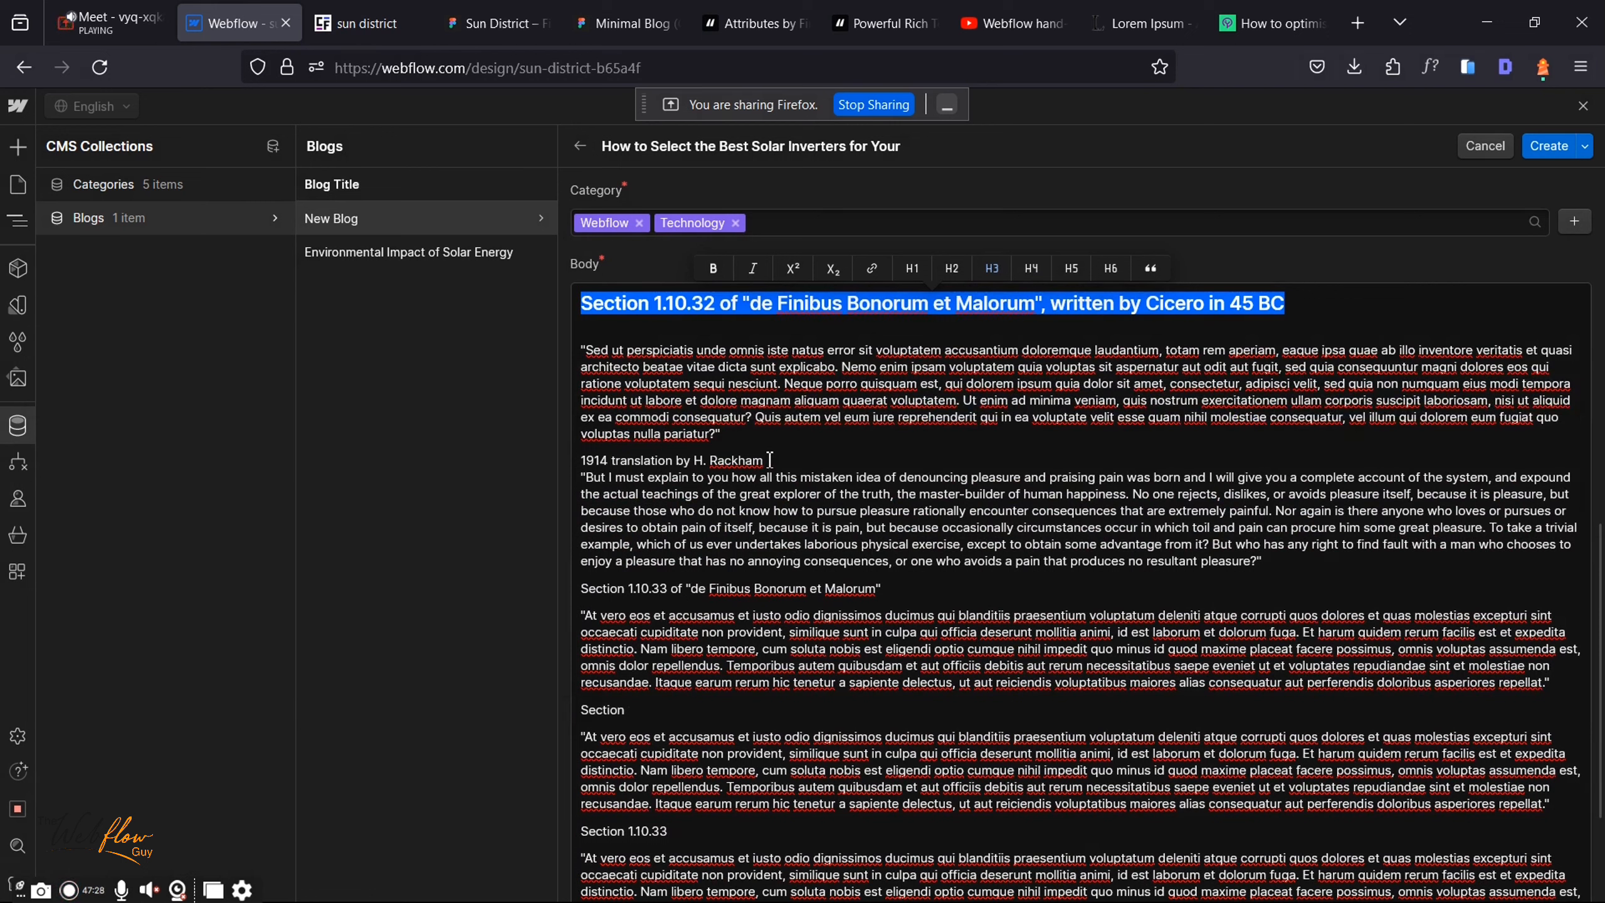
{"action": "left_click", "coordinate": [760, 453]}
{"action": "left_click_drag", "start_coordinate": [908, 598], "coordinate": [550, 592]}
{"action": "left_click", "coordinate": [857, 556]}
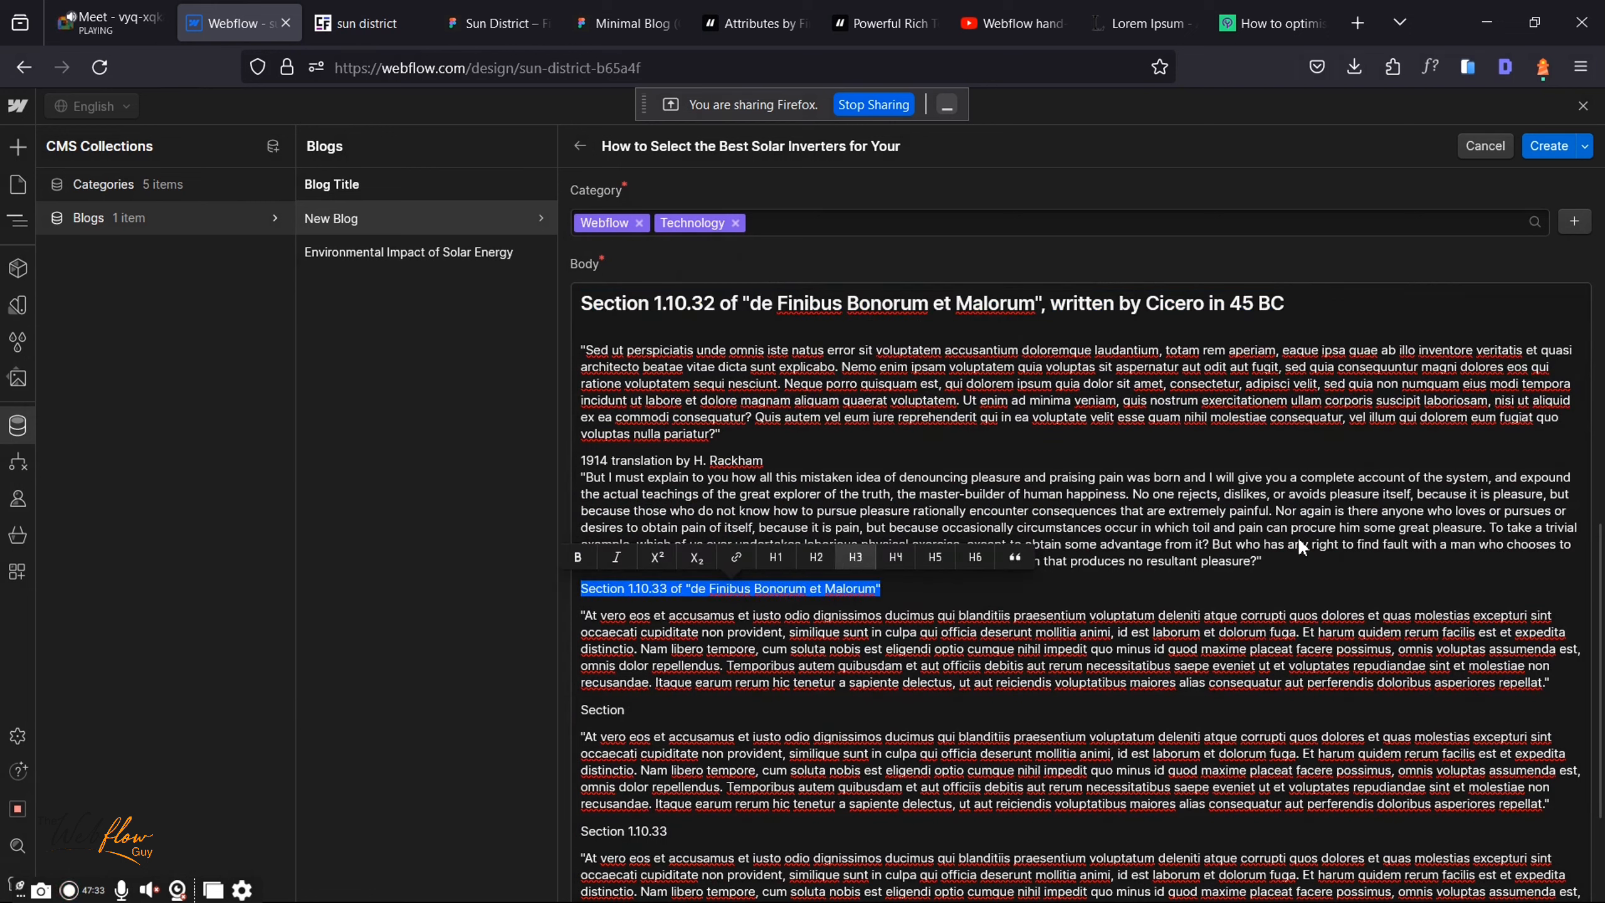
{"action": "left_click", "coordinate": [1283, 561]}
{"action": "key", "text": "Return"}
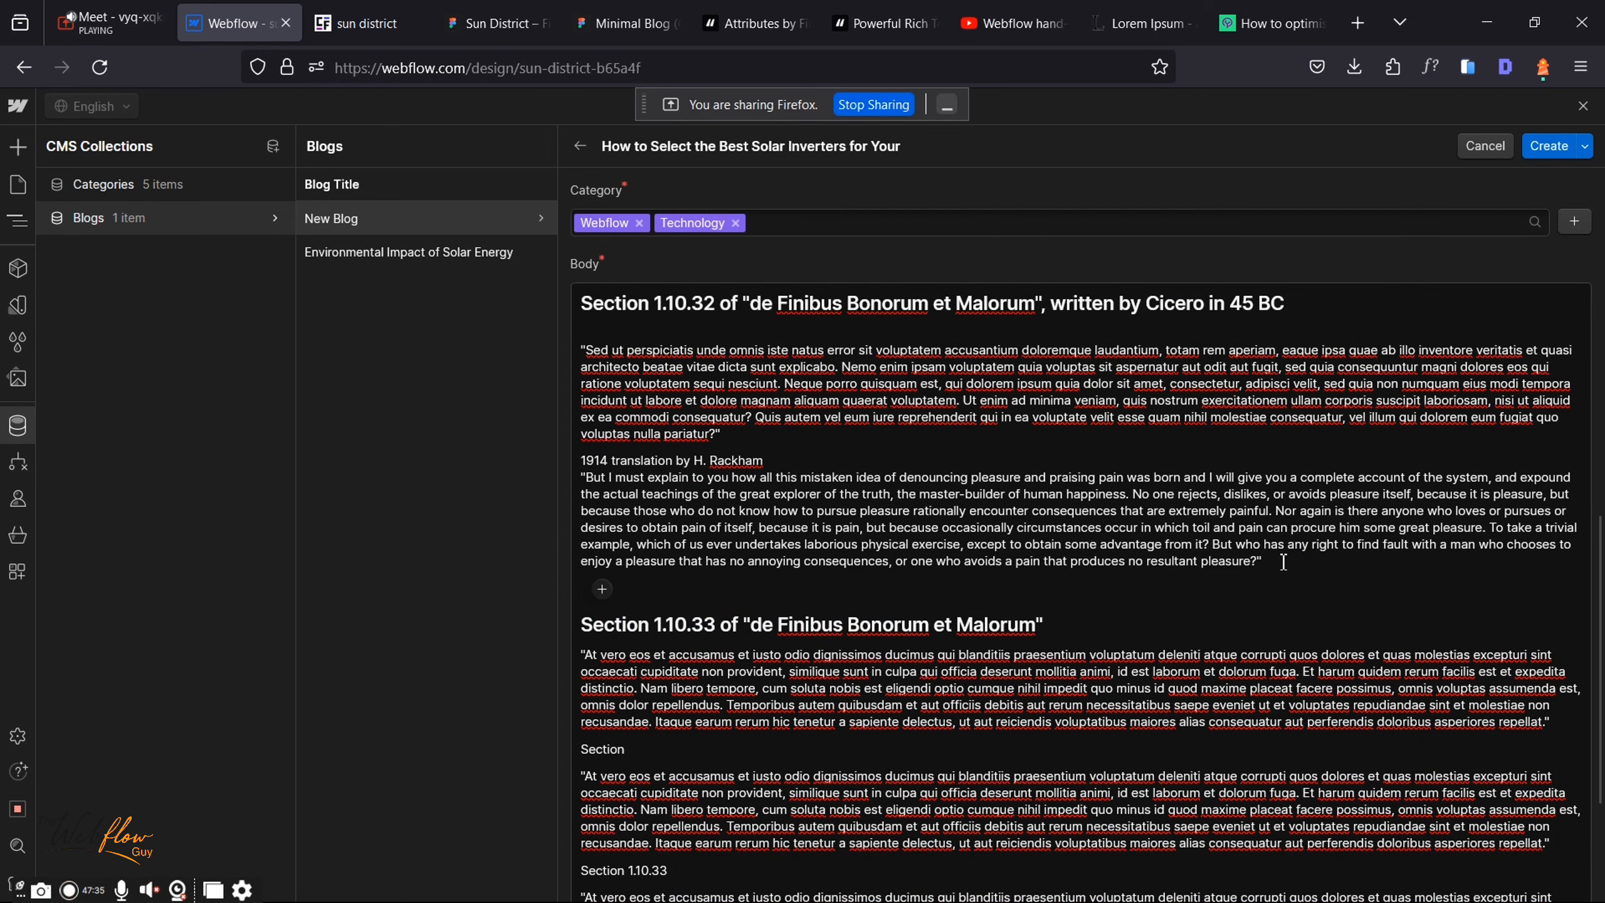
{"action": "left_click", "coordinate": [1542, 153]}
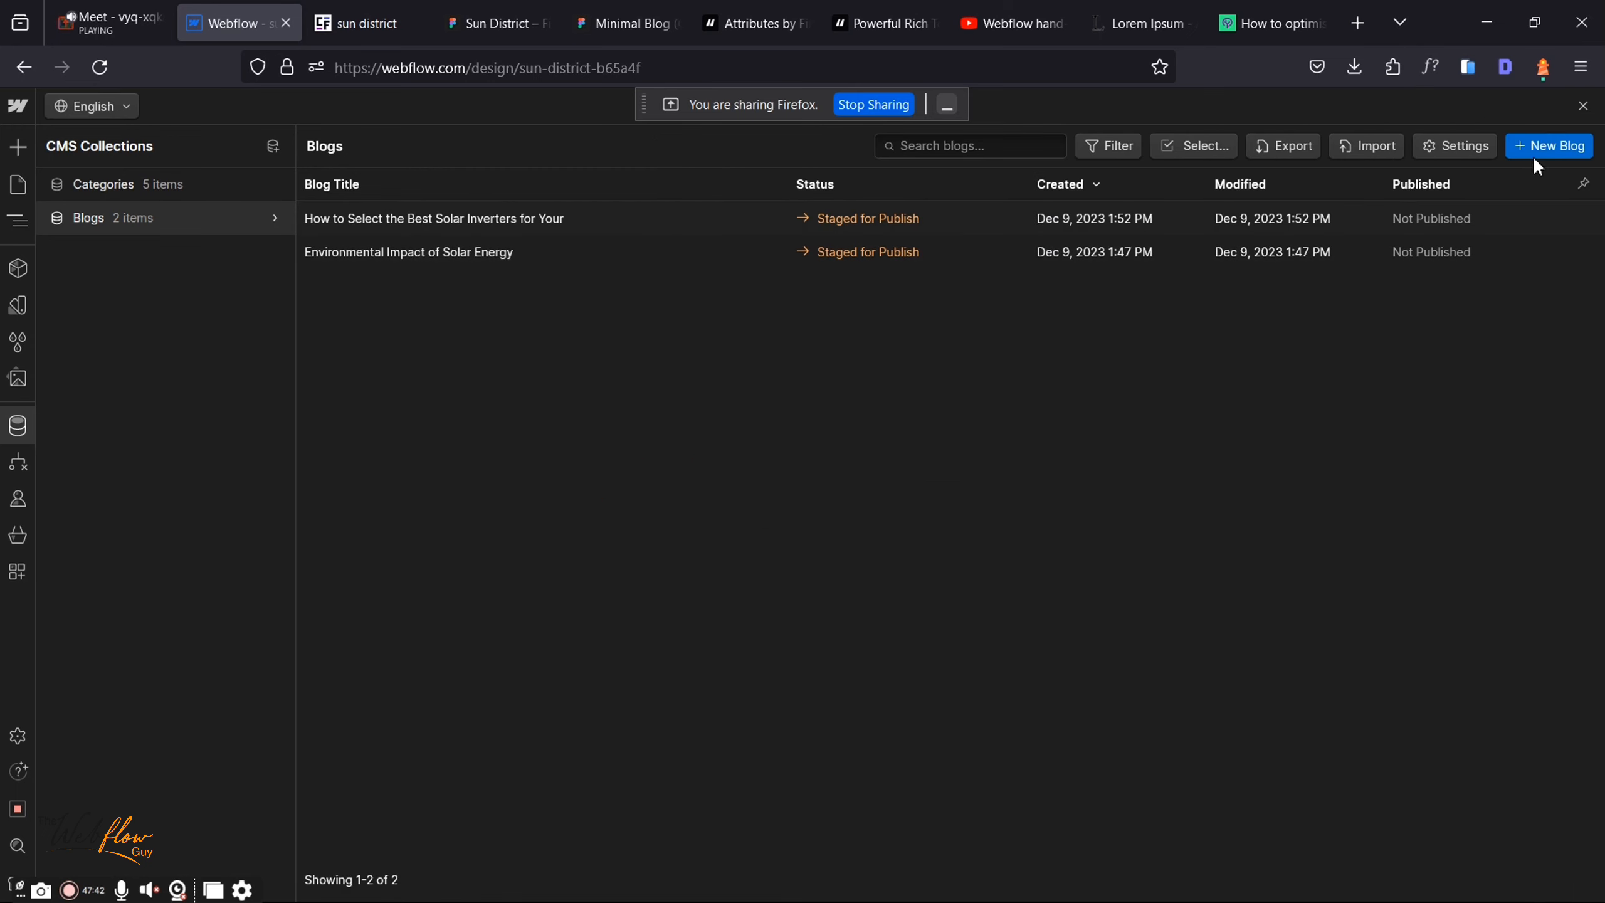
Step: Copy the Sun District card title and paste 'Tips to Get Started With Solar Farming' into Blog Title
{"action": "left_click", "coordinate": [446, 9]}
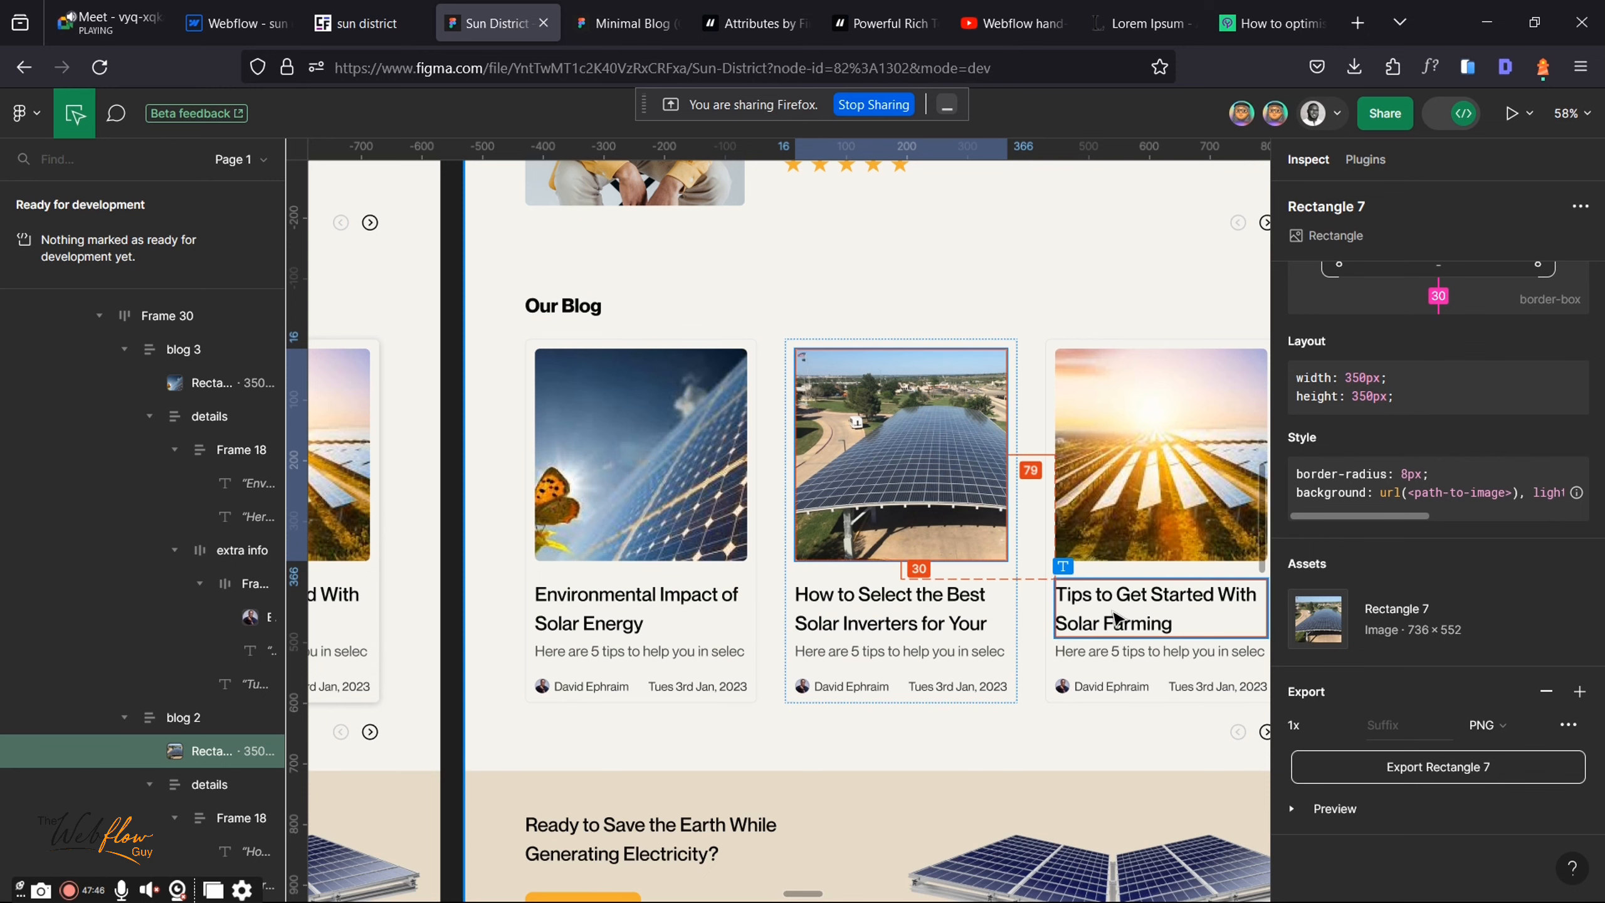
{"action": "left_click", "coordinate": [1130, 616]}
{"action": "right_click", "coordinate": [1139, 611]}
{"action": "left_click", "coordinate": [1176, 625]}
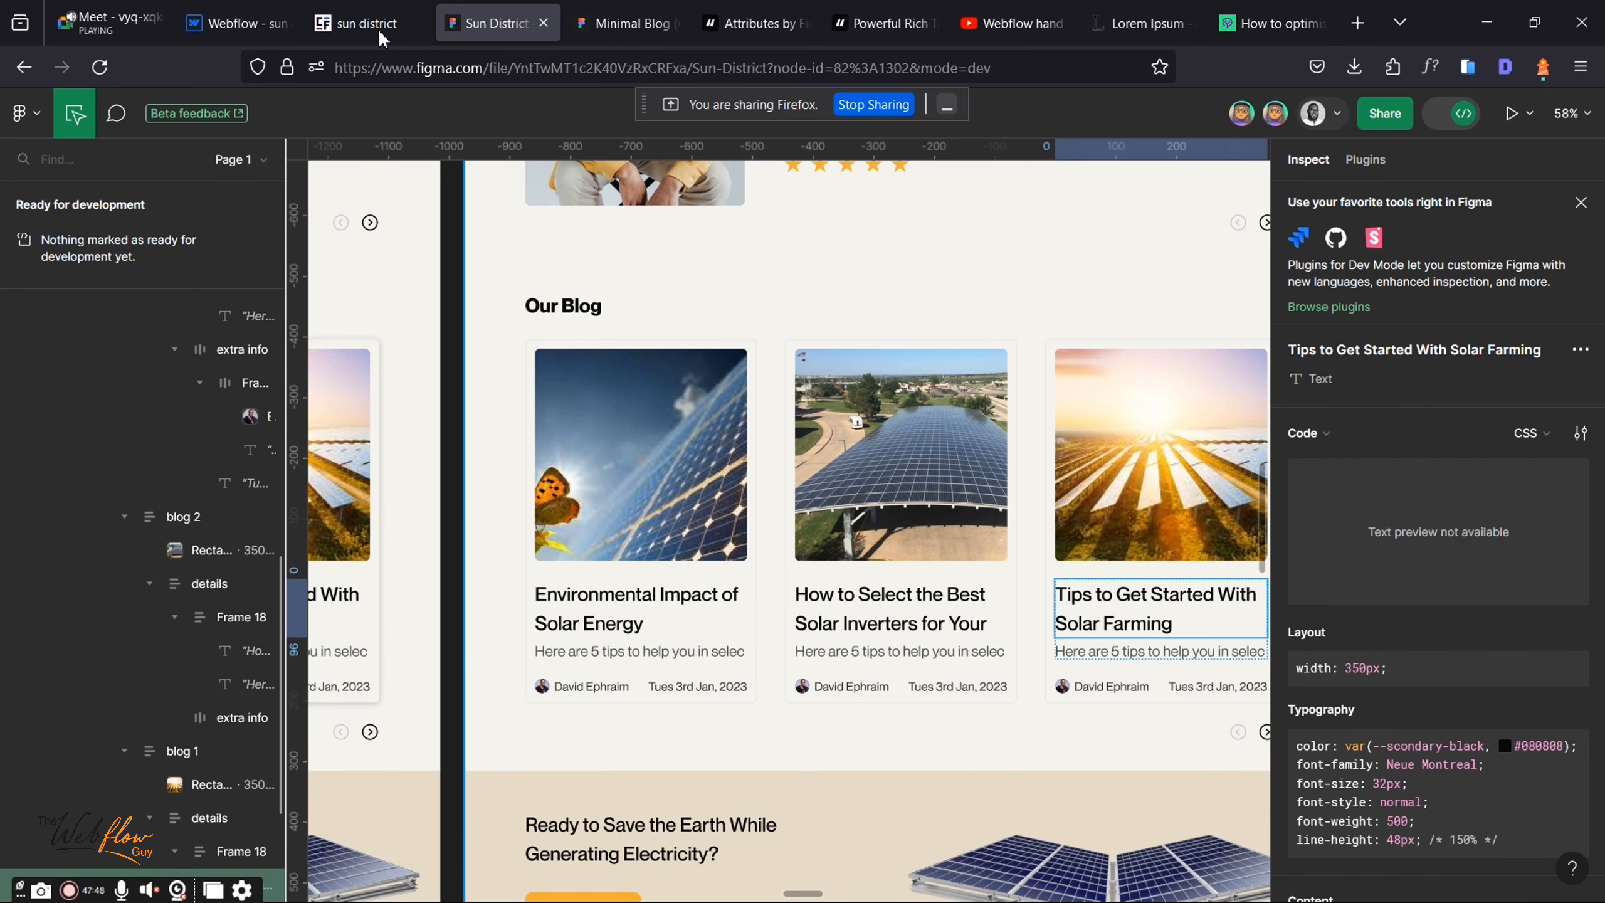
{"action": "left_click", "coordinate": [234, 23]}
{"action": "key", "text": "ctrl+v"}
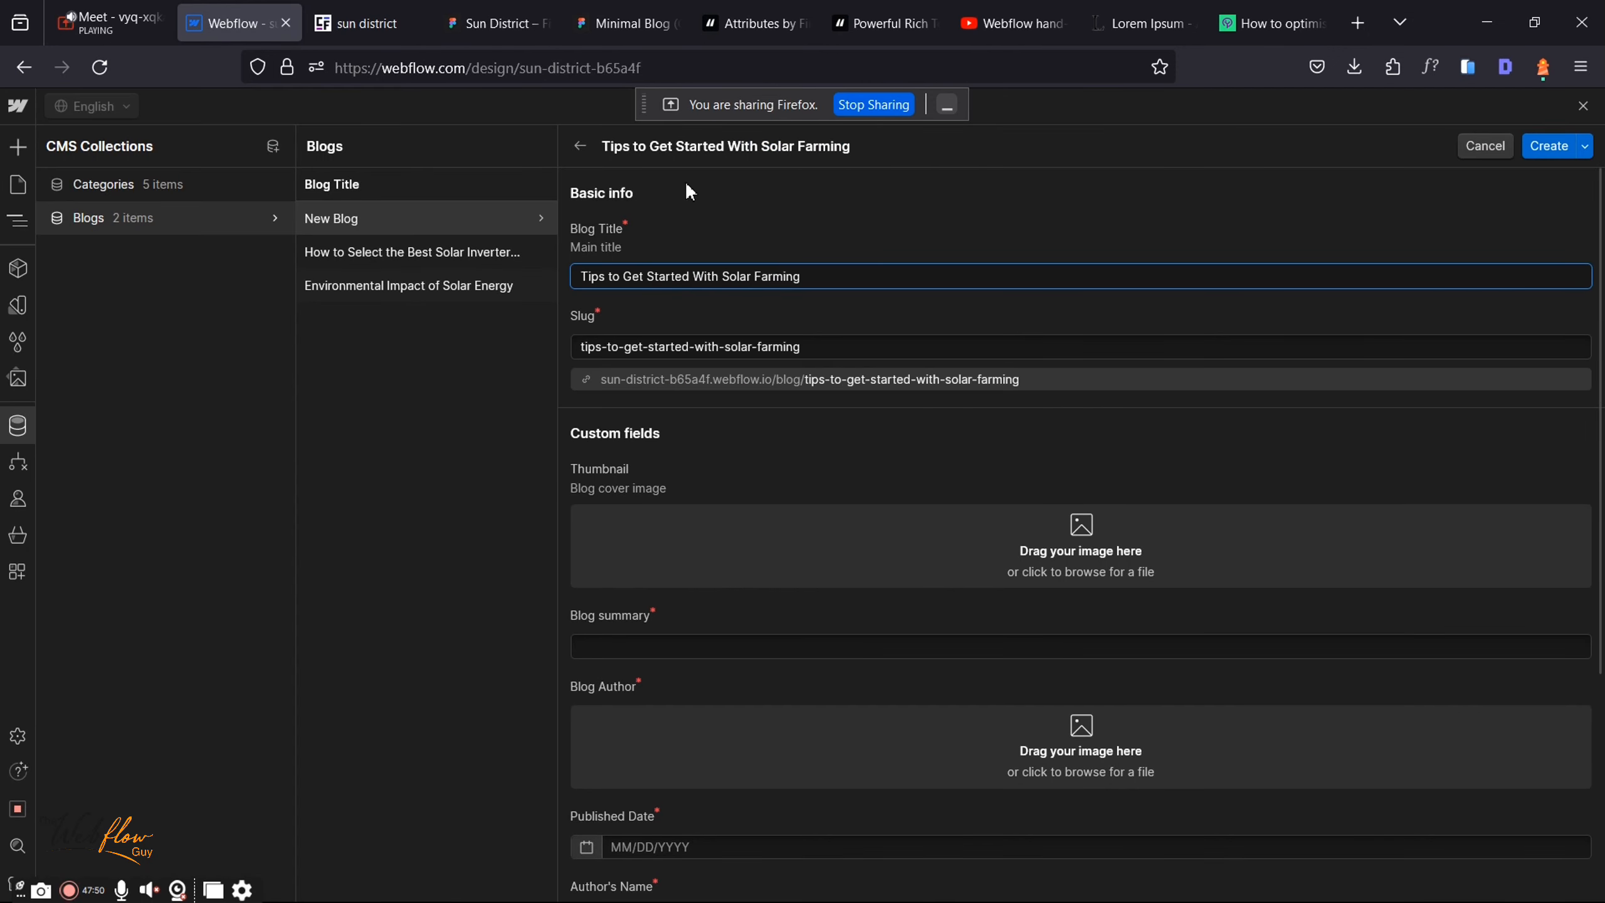
Step: Export the Solar Farming card image from Figma as a PNG
{"action": "left_click", "coordinate": [498, 23]}
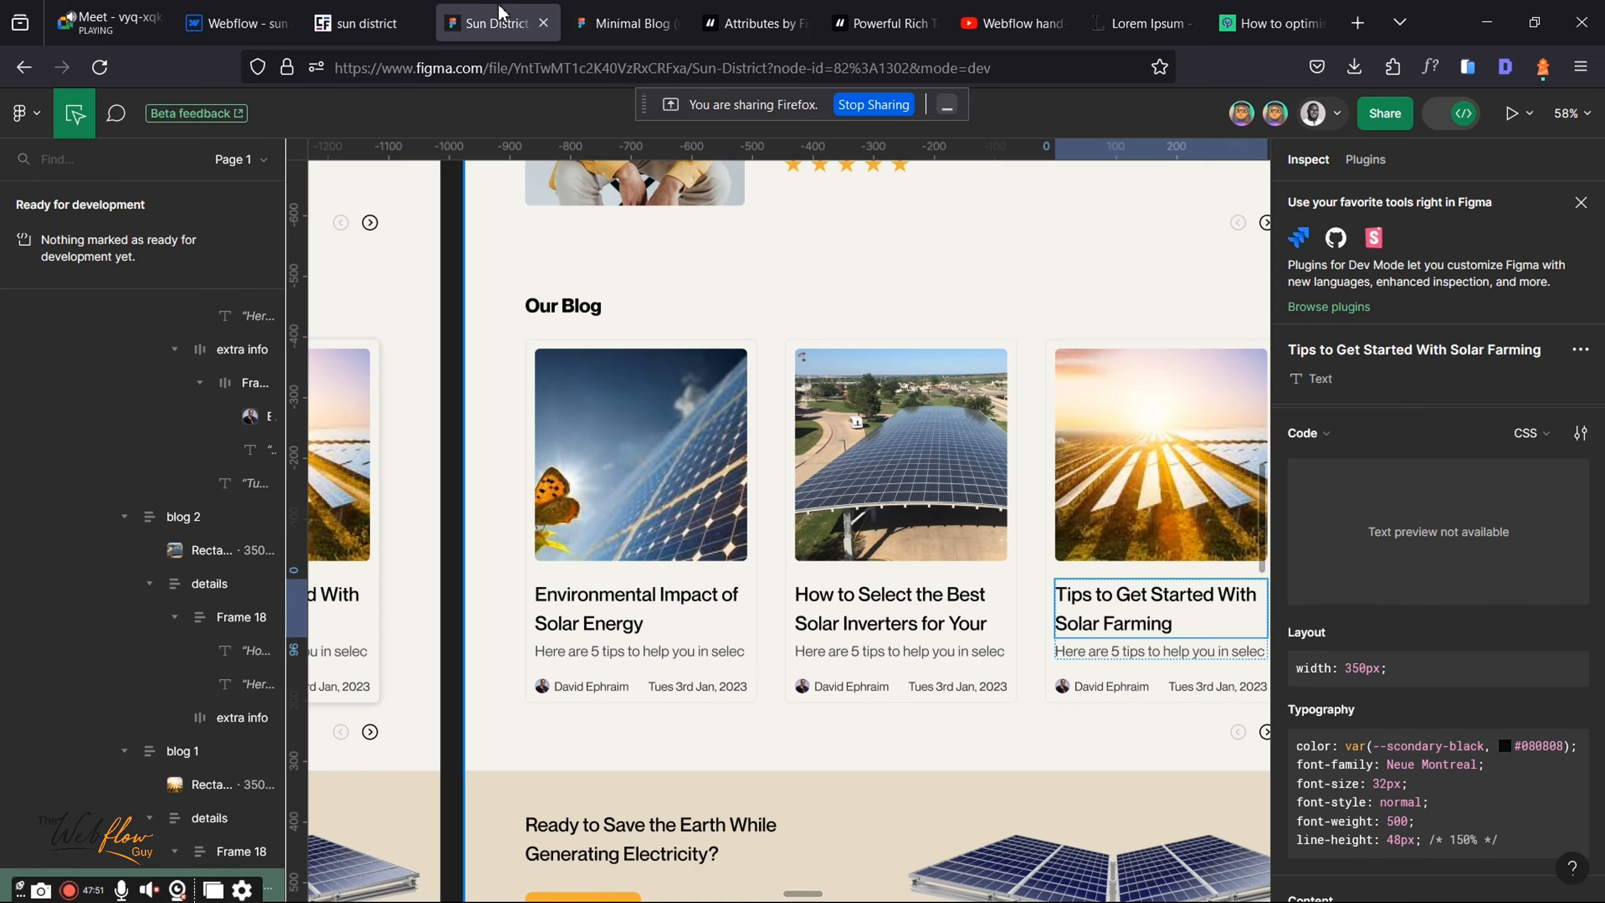
{"action": "left_click", "coordinate": [1116, 512]}
{"action": "scroll", "coordinate": [1573, 746], "scroll_direction": "down", "scroll_amount": 3}
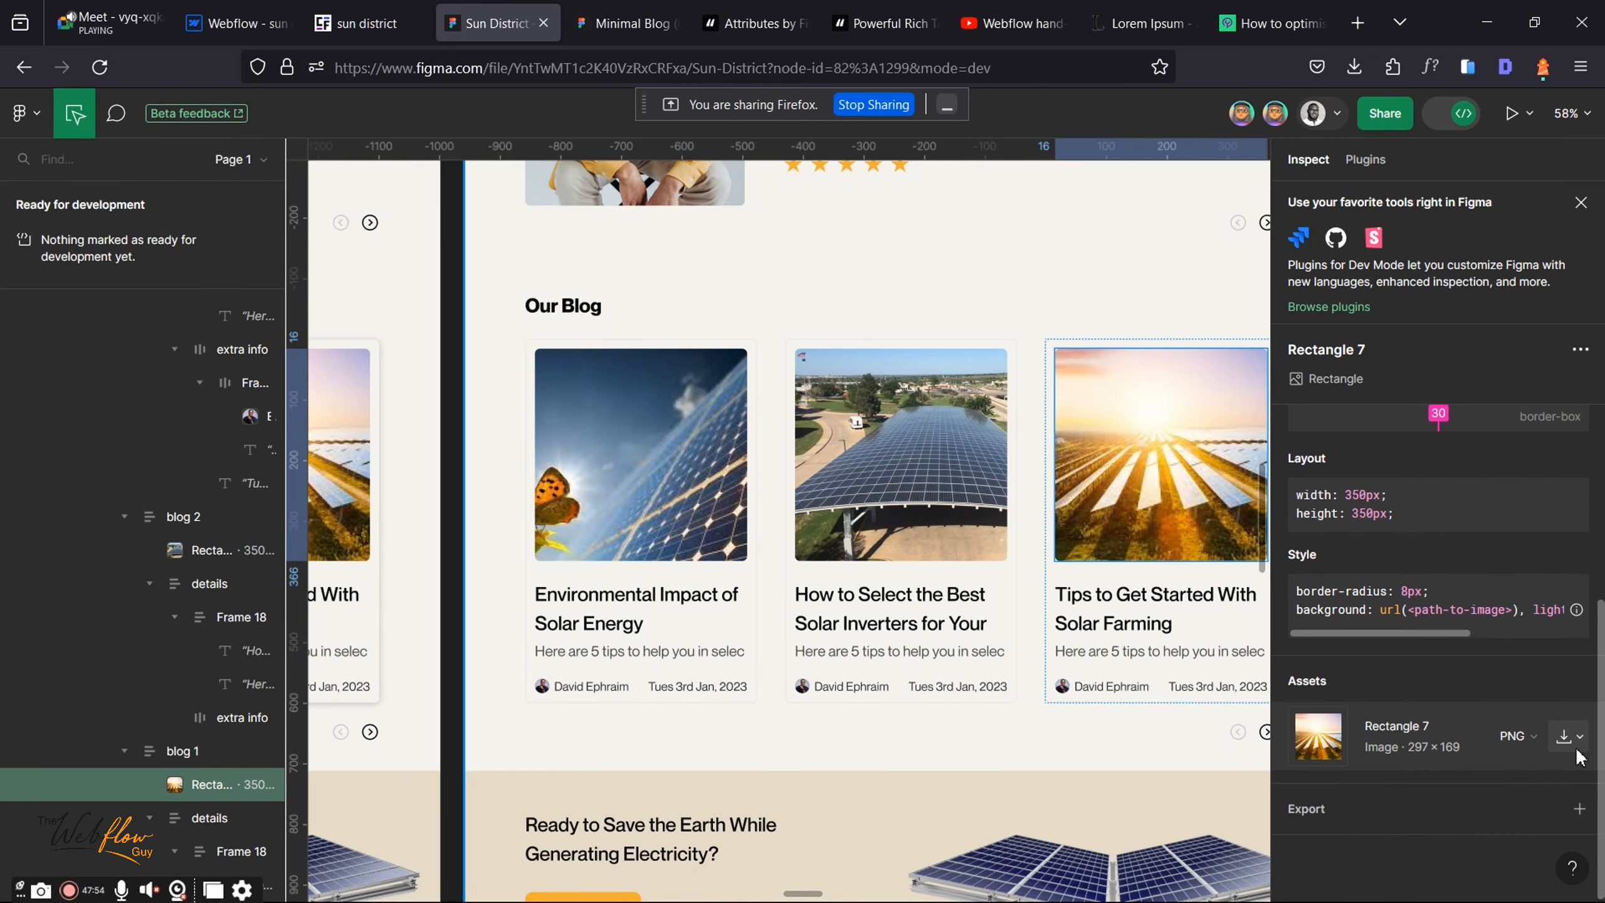
{"action": "left_click", "coordinate": [1579, 809]}
{"action": "scroll", "coordinate": [1455, 768], "scroll_direction": "down", "scroll_amount": 2}
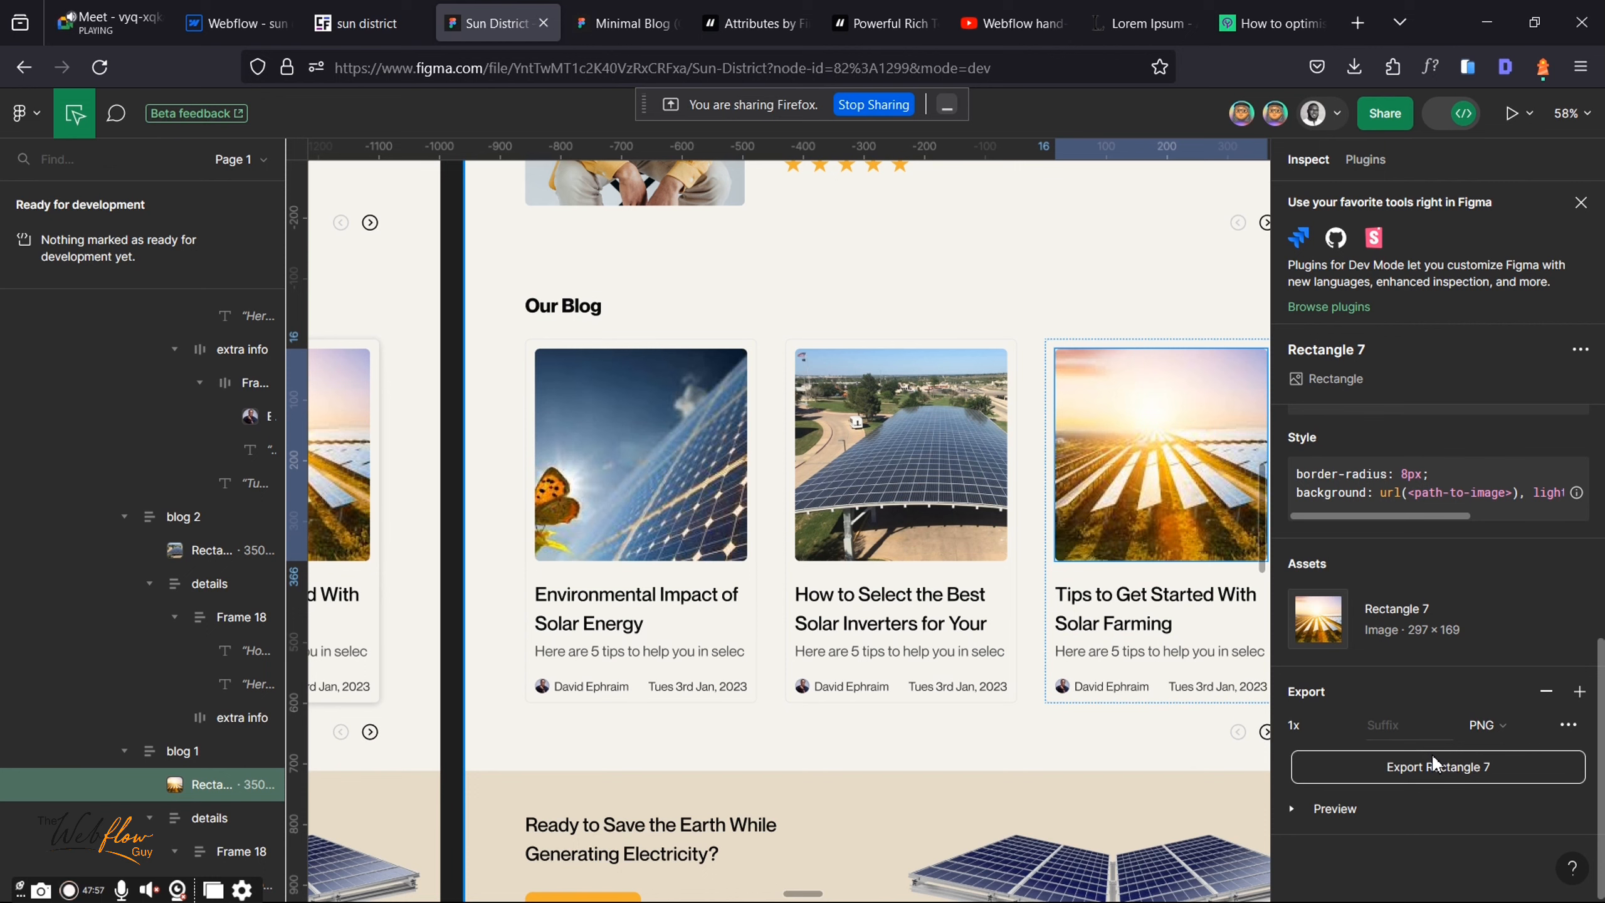
{"action": "left_click", "coordinate": [1433, 761]}
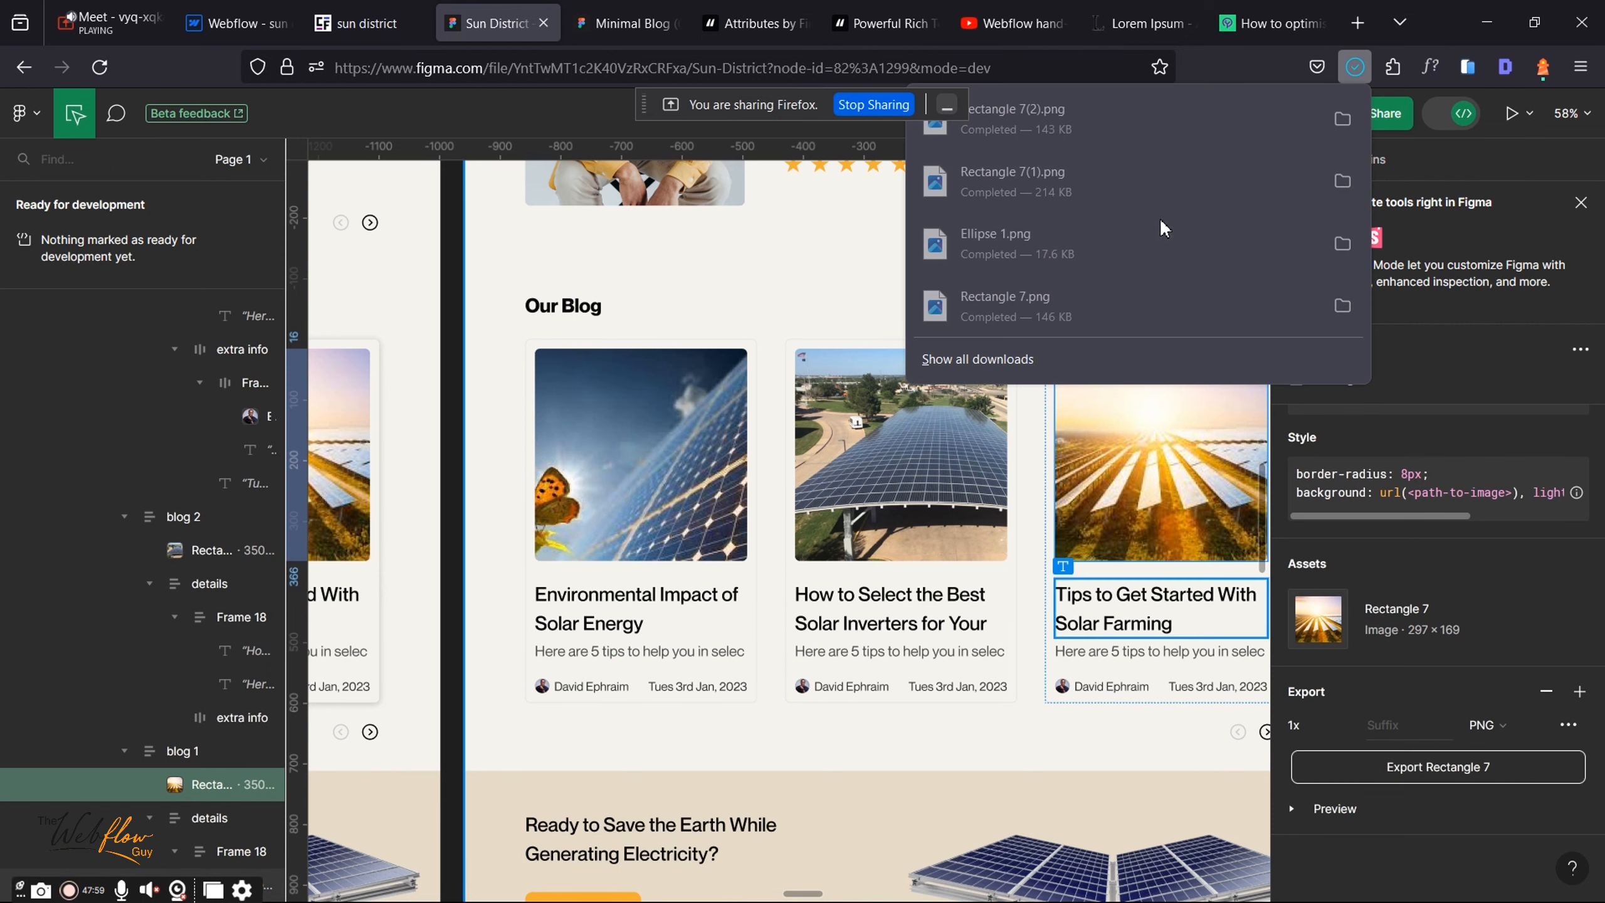
{"action": "left_click", "coordinate": [234, 23]}
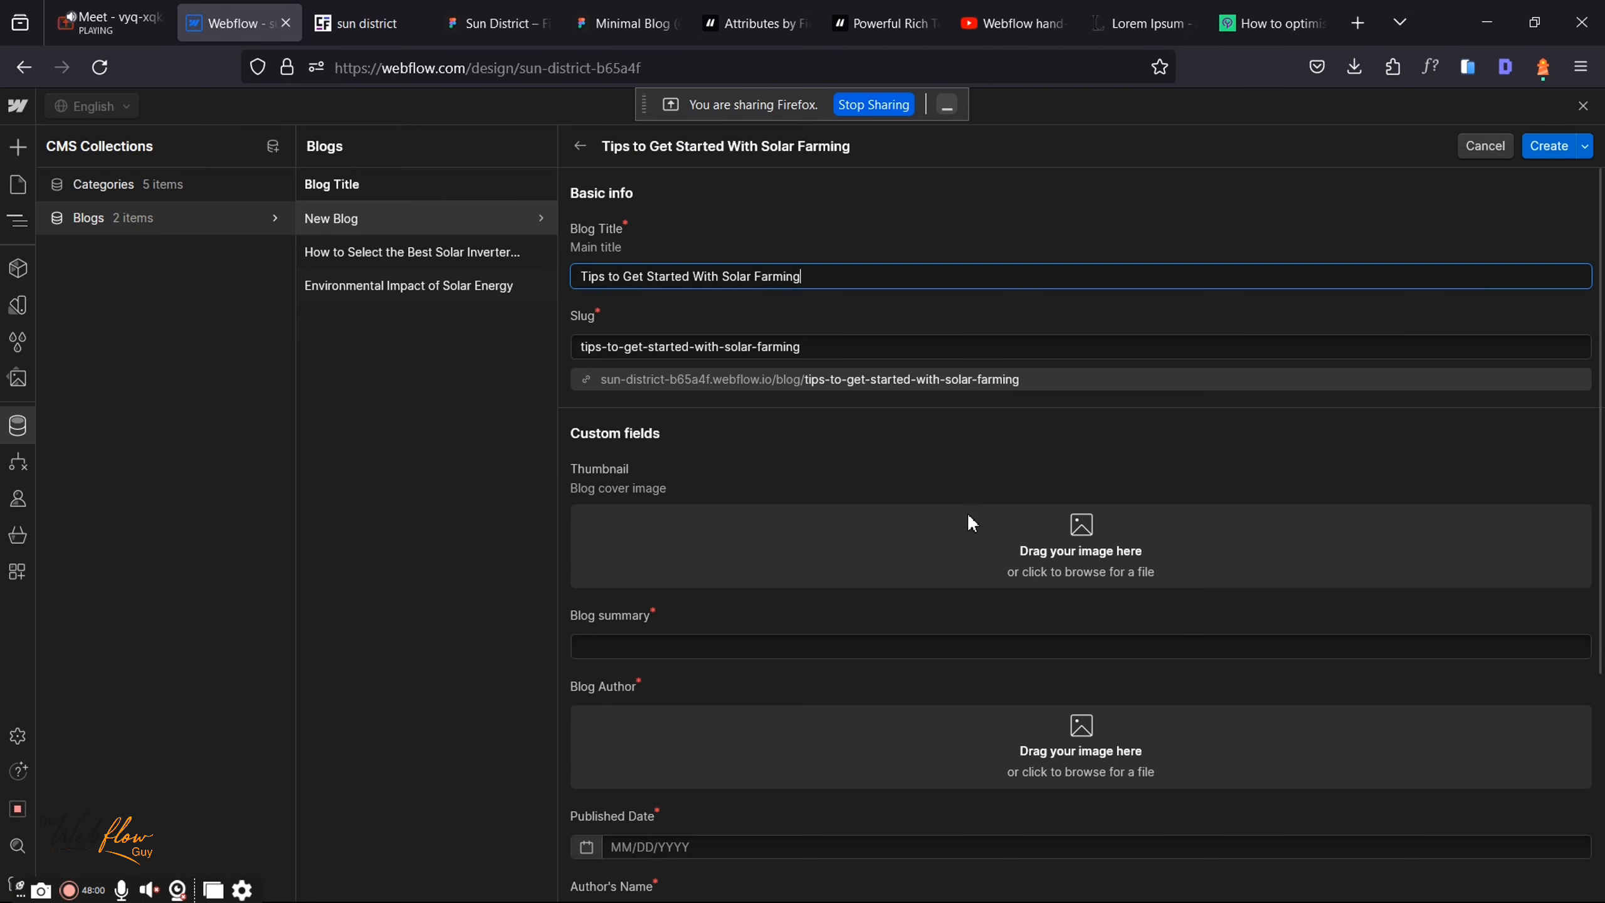
Step: Upload Rectangle 7(2).png as the post's Thumbnail
{"action": "left_click", "coordinate": [951, 564]}
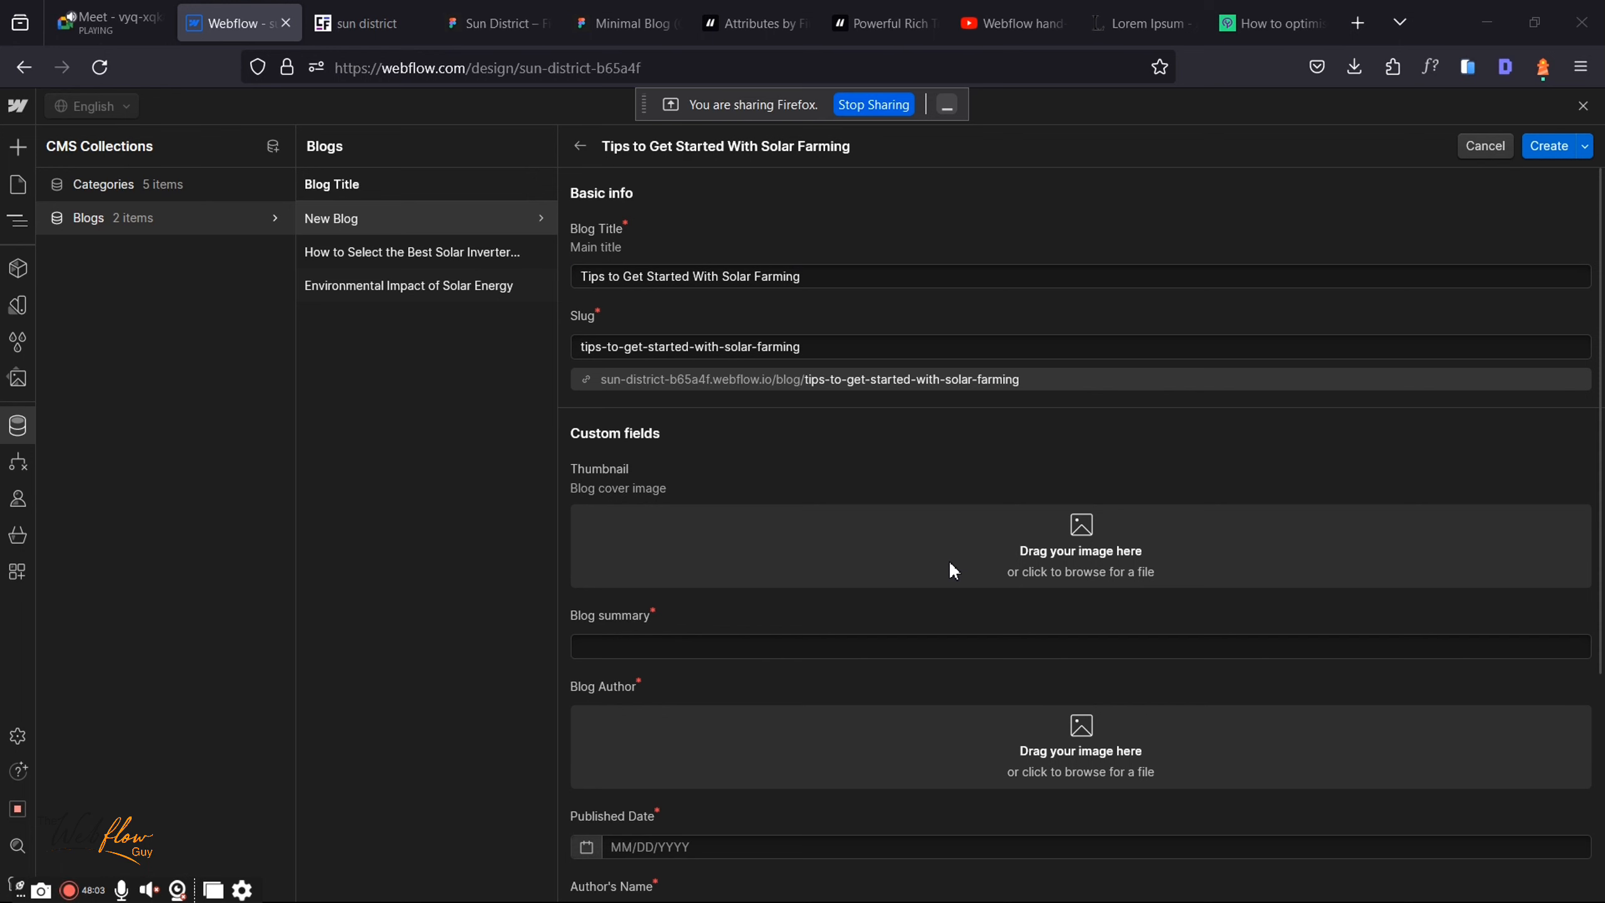
{"action": "left_click", "coordinate": [240, 209]}
{"action": "left_click", "coordinate": [627, 468]}
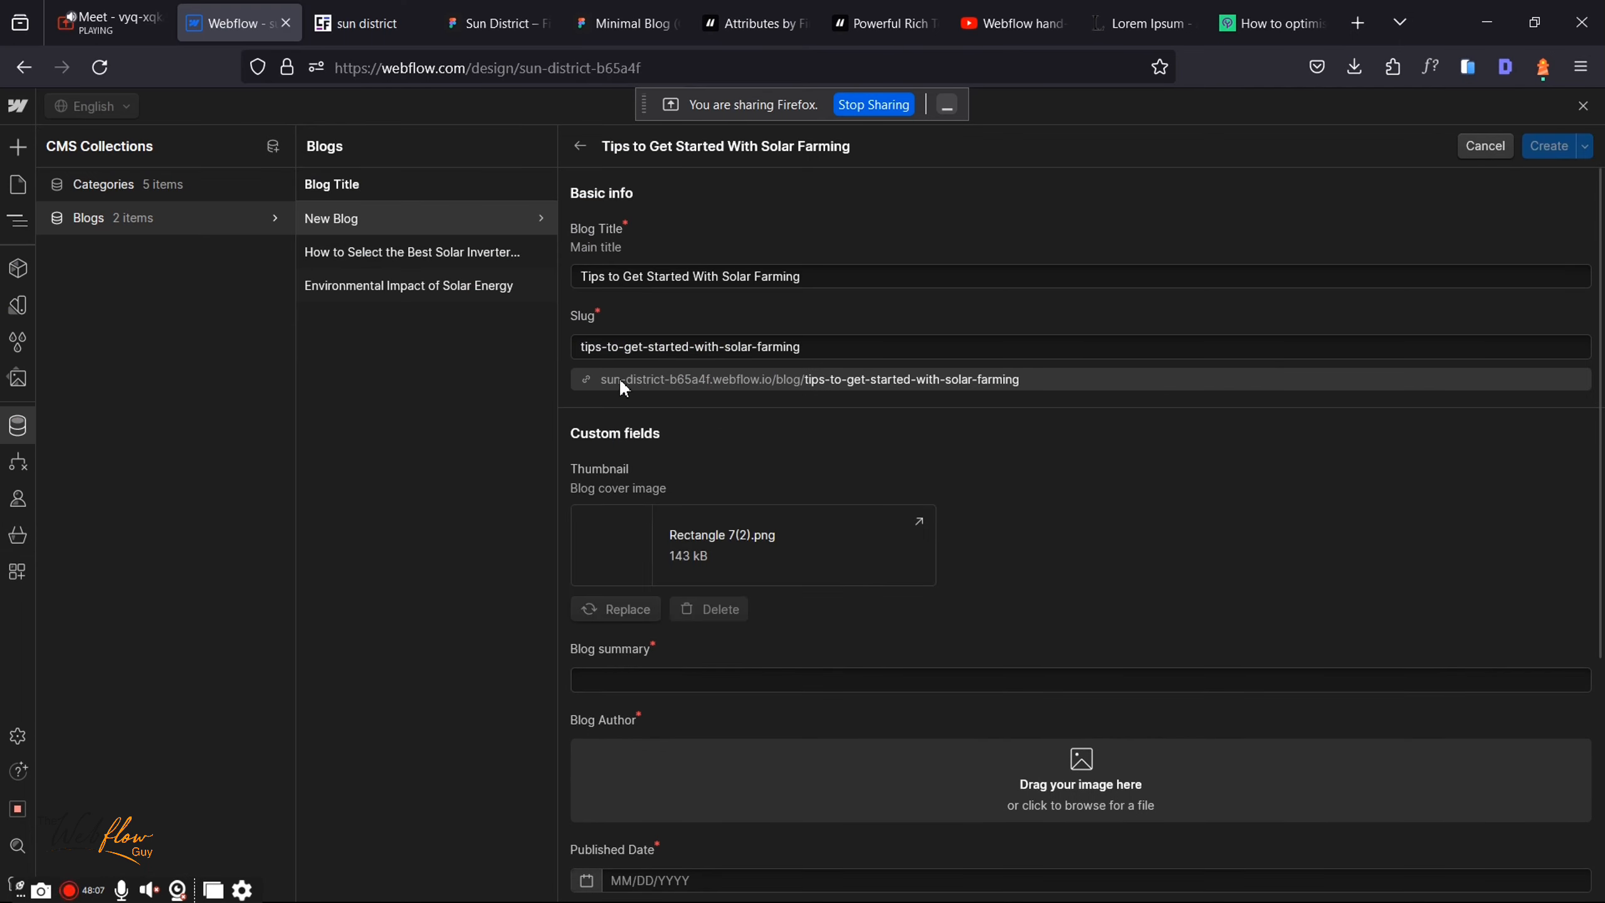
Step: Copy the middle card's five-tips summary from Figma and paste it into Blog summary
{"action": "left_click", "coordinate": [733, 679]}
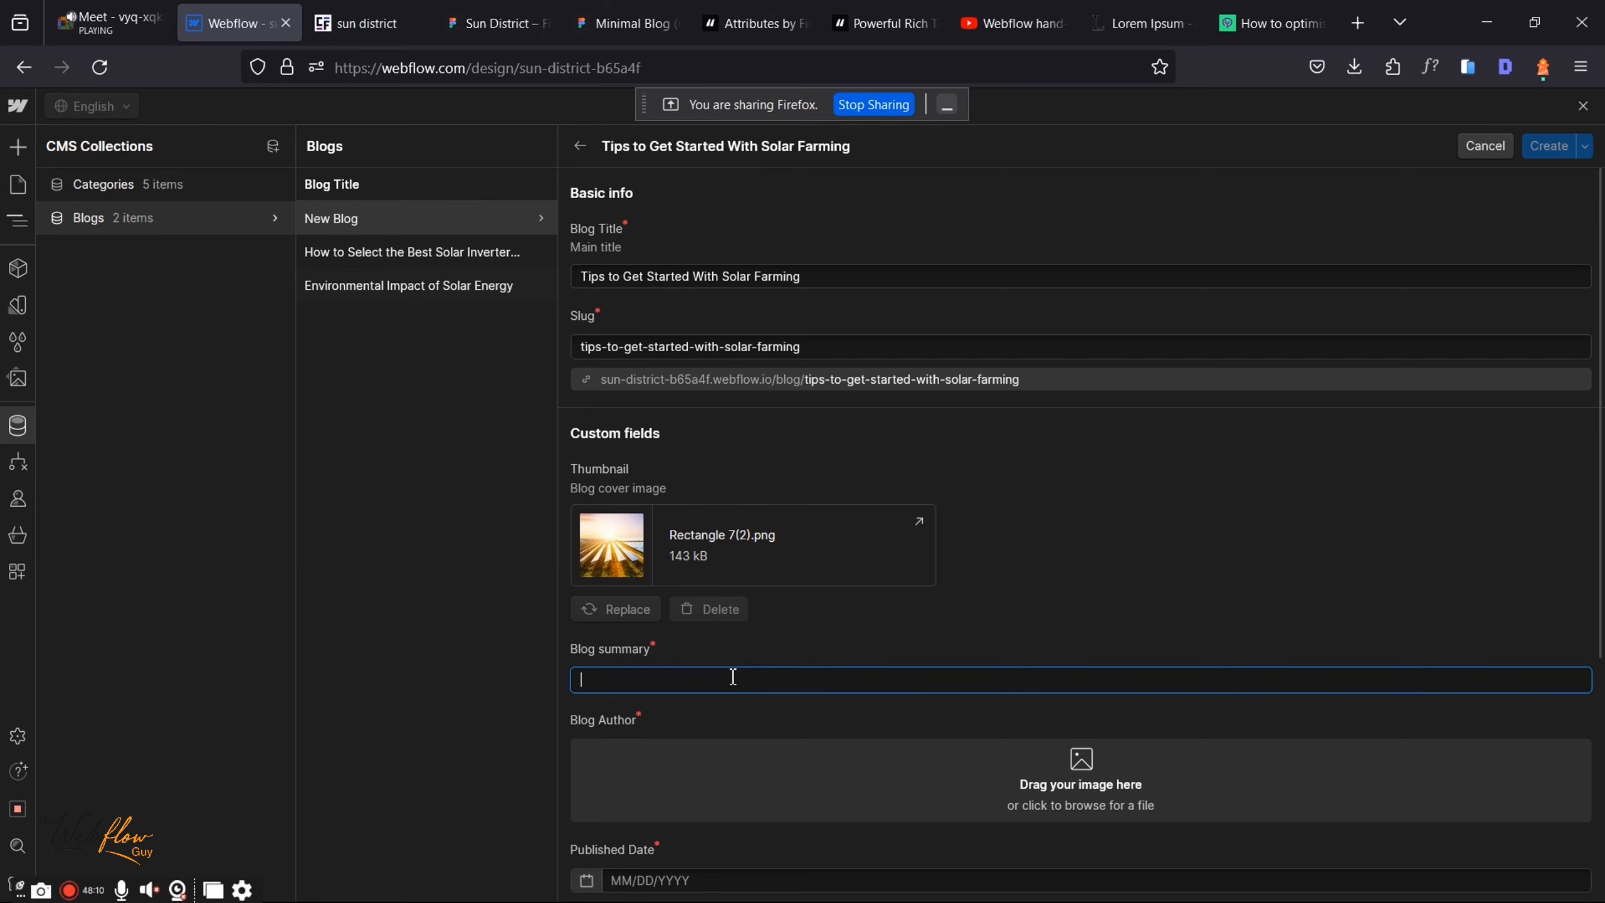
{"action": "left_click", "coordinate": [496, 22]}
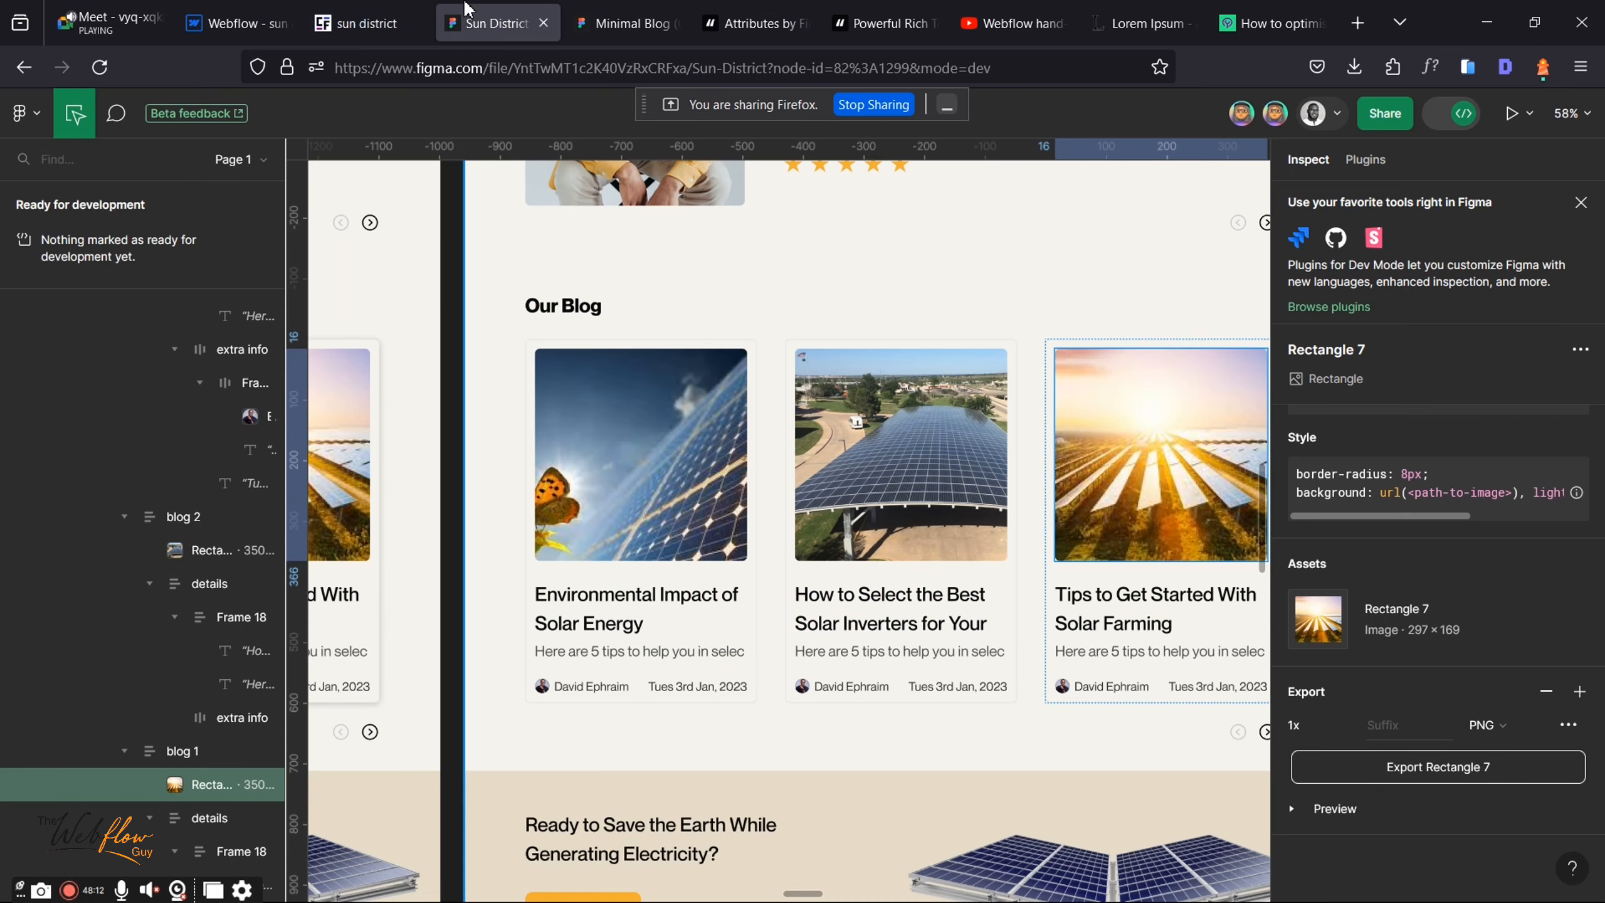
{"action": "right_click", "coordinate": [885, 652]}
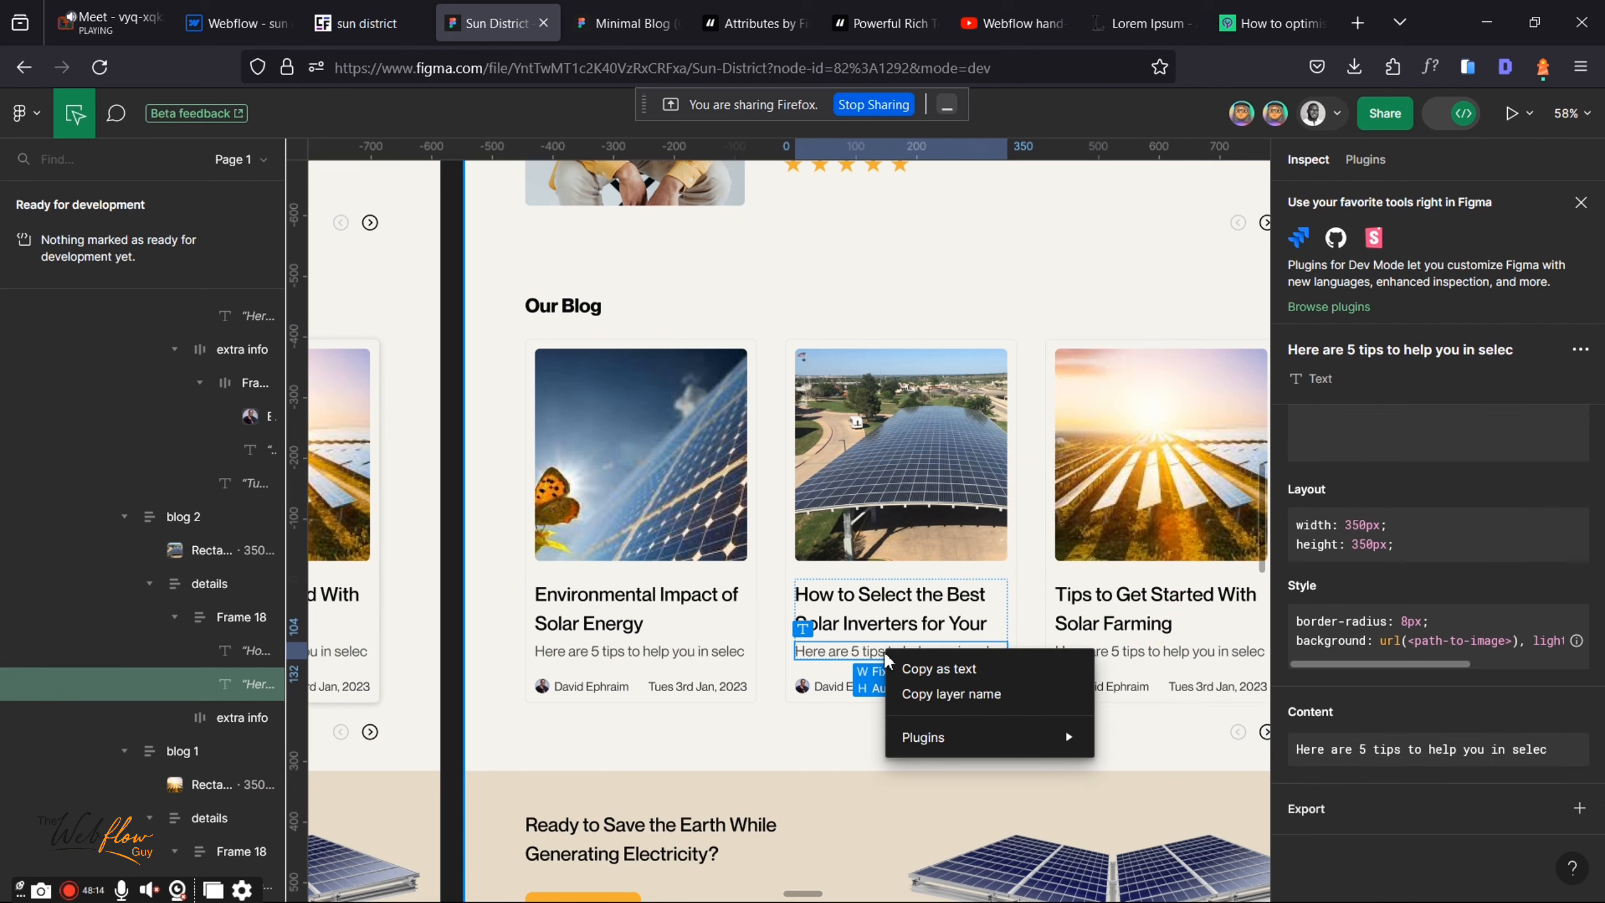
{"action": "left_click", "coordinate": [939, 669]}
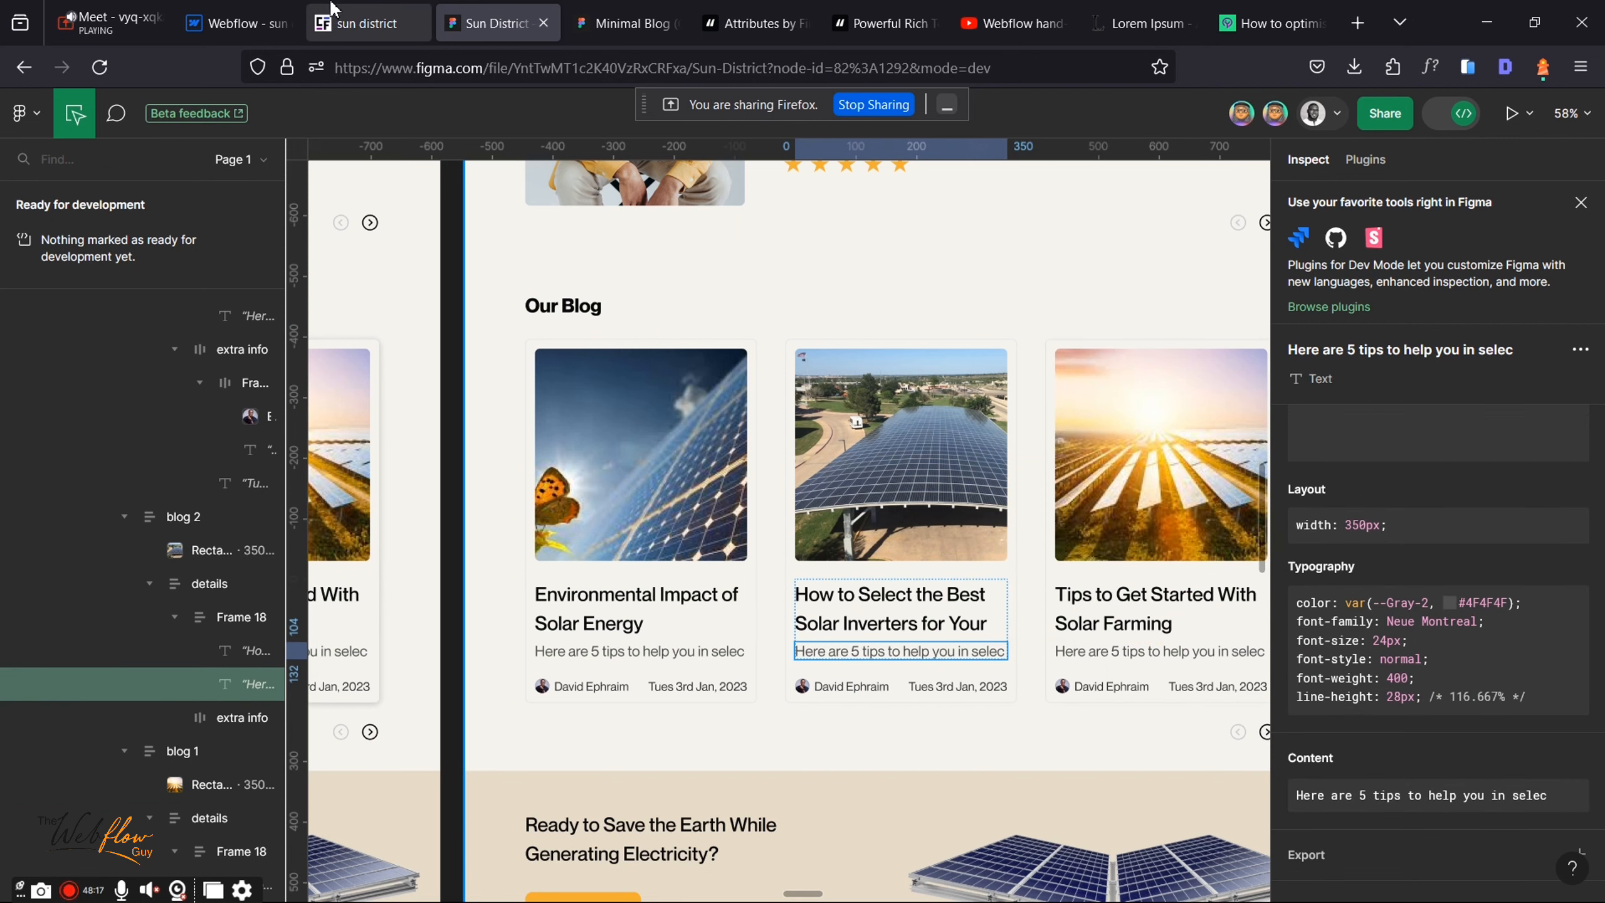
{"action": "left_click", "coordinate": [349, 10]}
{"action": "left_click", "coordinate": [234, 22]}
{"action": "key", "text": "ctrl+v"}
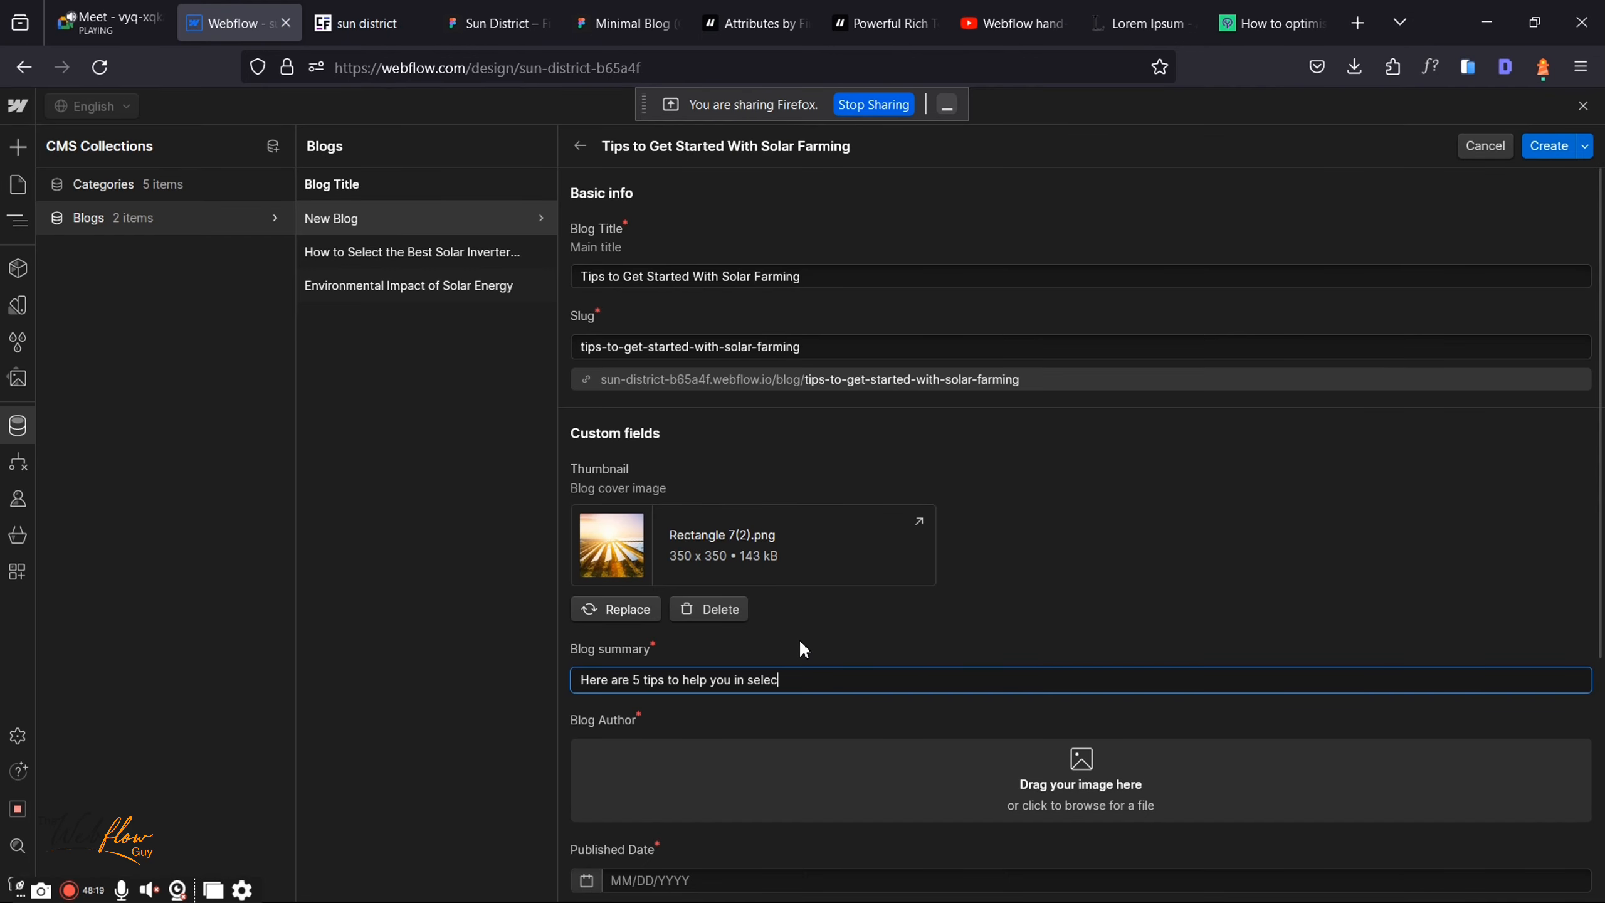
{"action": "scroll", "coordinate": [961, 769], "scroll_direction": "down", "scroll_amount": 5}
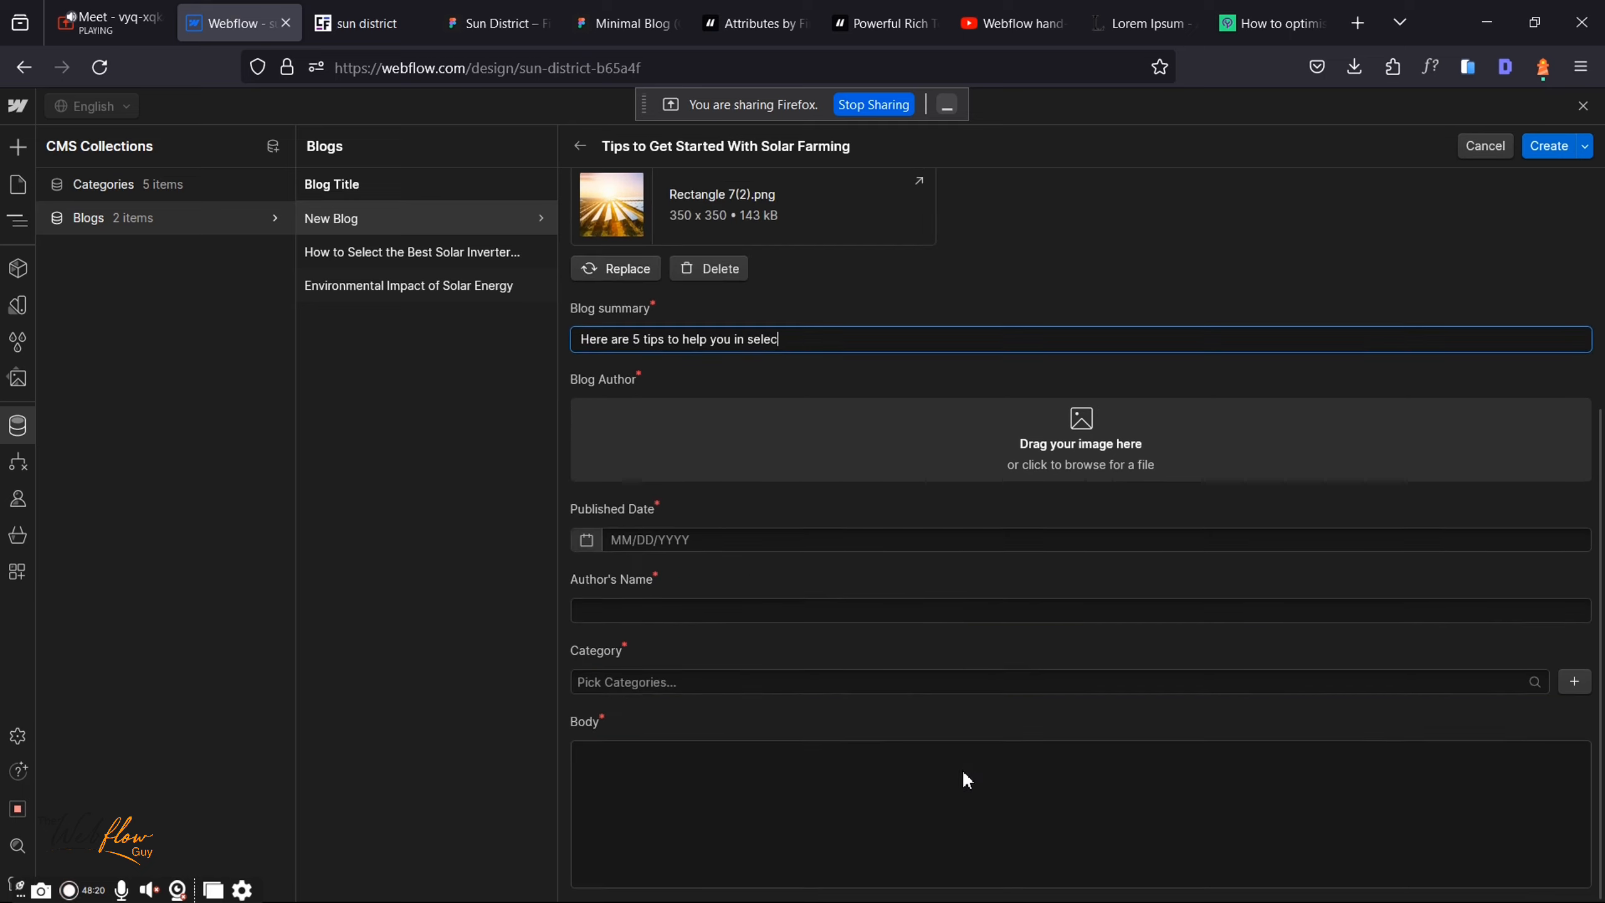
Step: Upload Ellipse 1.png as the Blog Author image
{"action": "left_click", "coordinate": [1031, 424]}
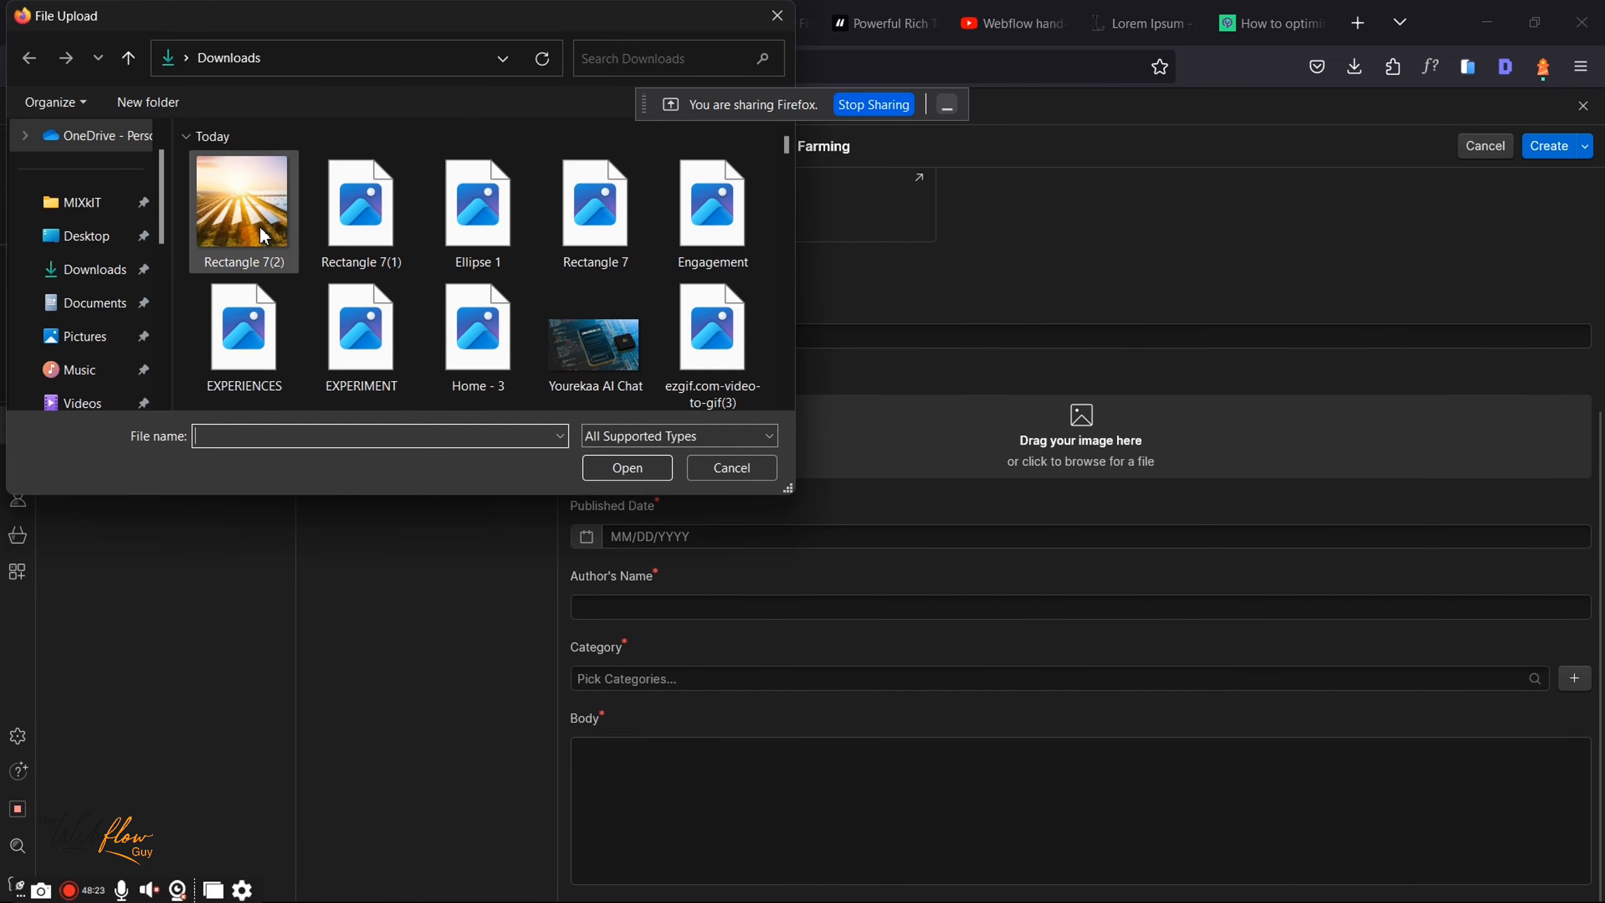
{"action": "left_click", "coordinate": [475, 209]}
{"action": "left_click", "coordinate": [657, 467]}
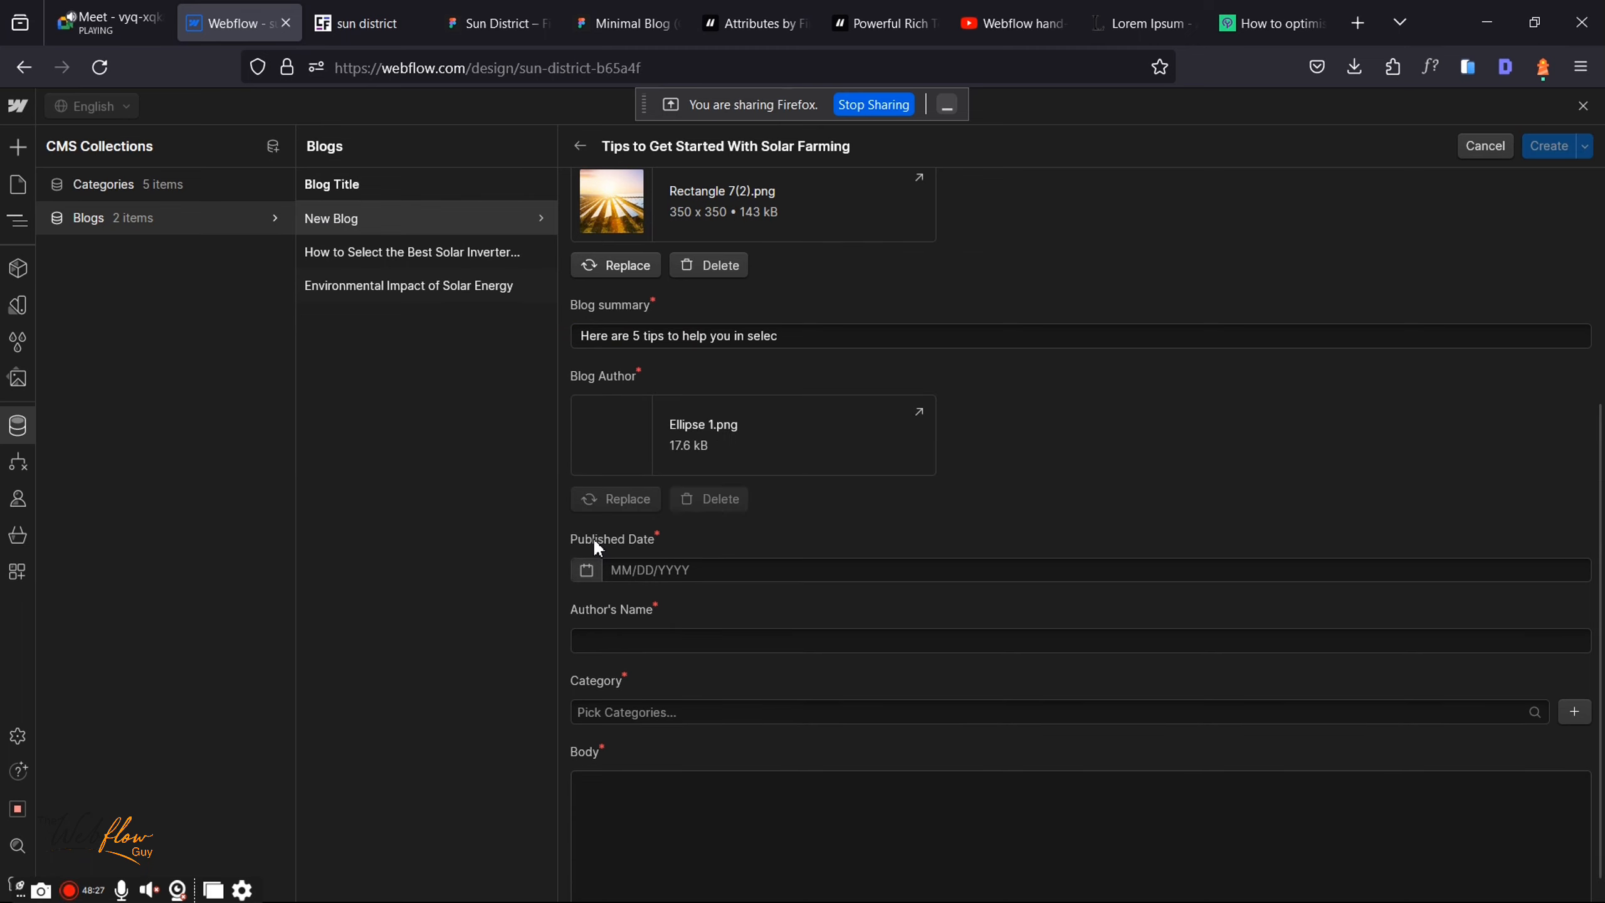
Step: Set Published Date to 12/13/2023 and enter the author's name
{"action": "left_click", "coordinate": [587, 569]}
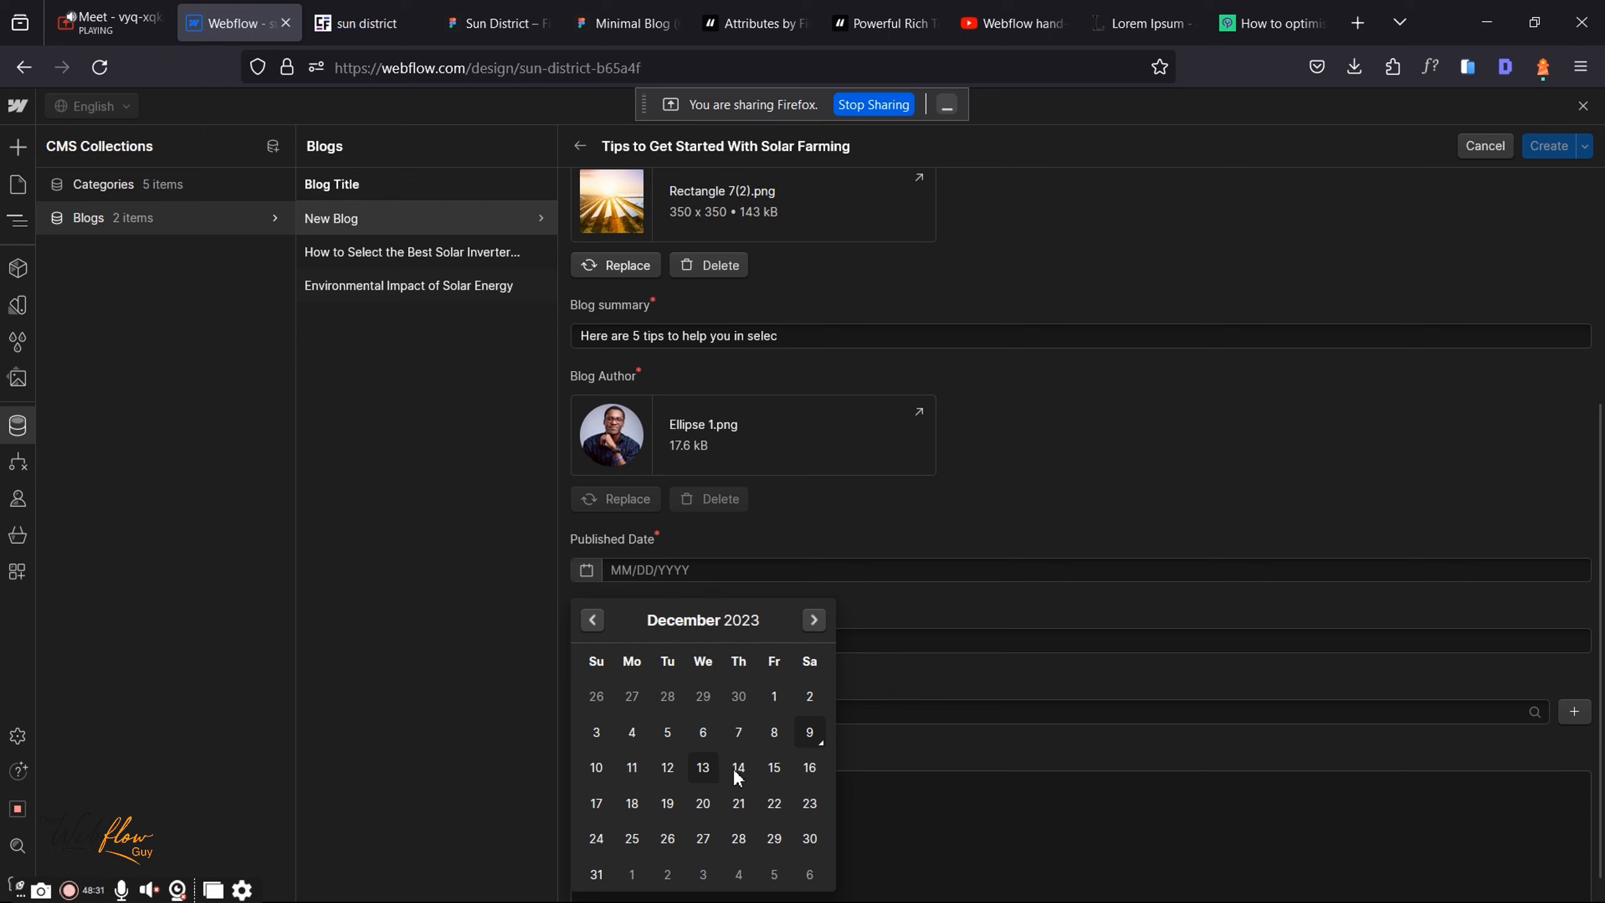
{"action": "left_click", "coordinate": [919, 629]}
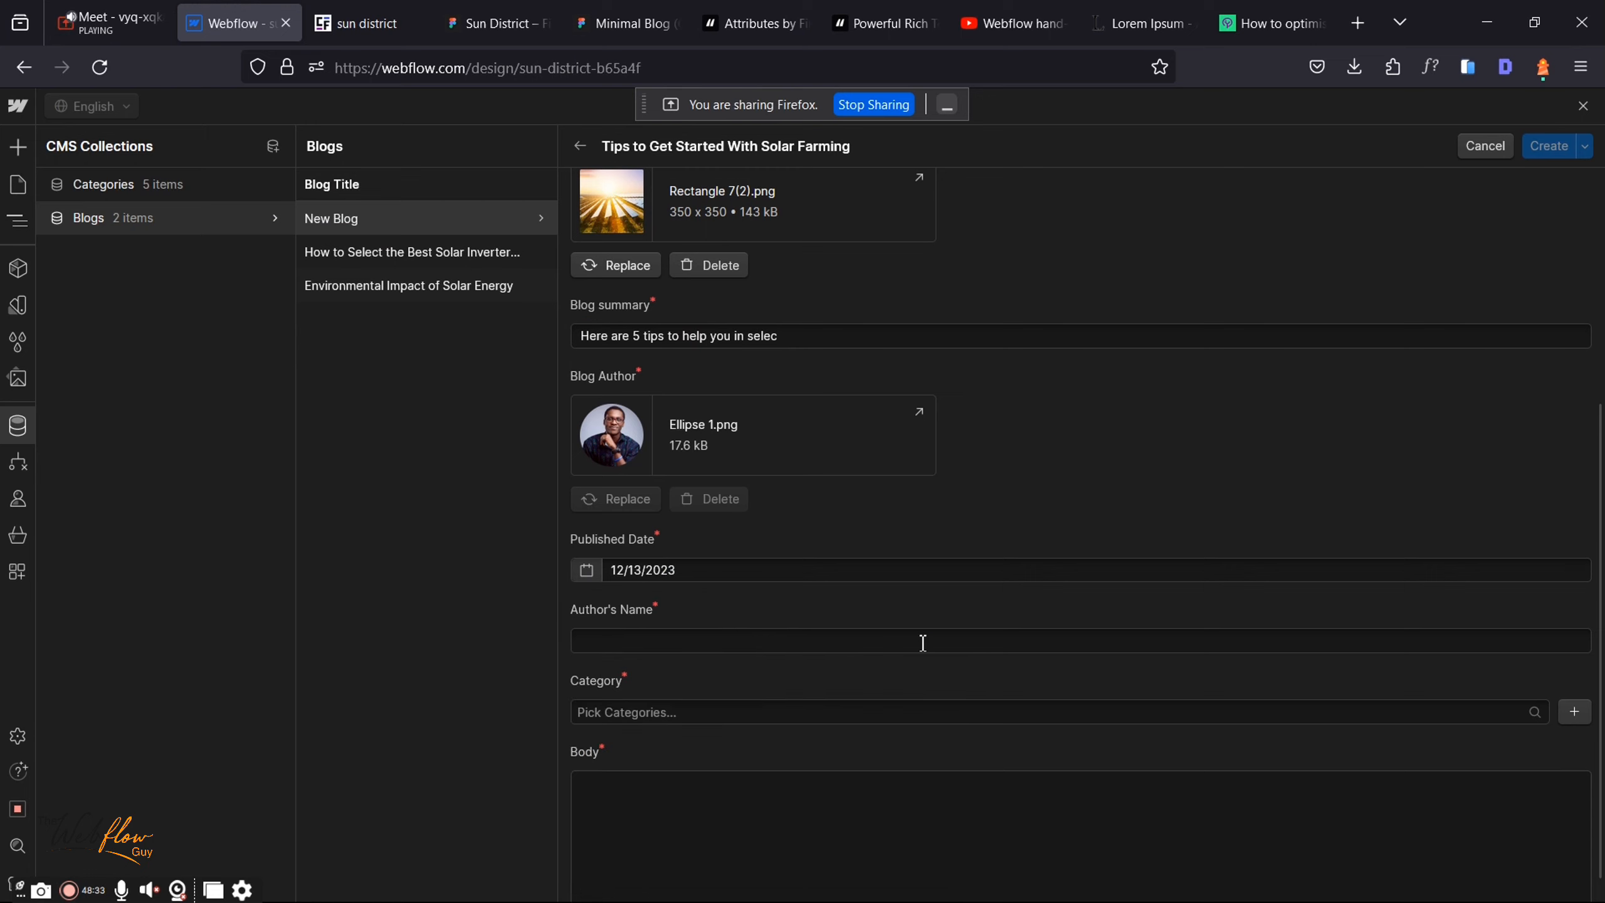
{"action": "left_click", "coordinate": [921, 642]}
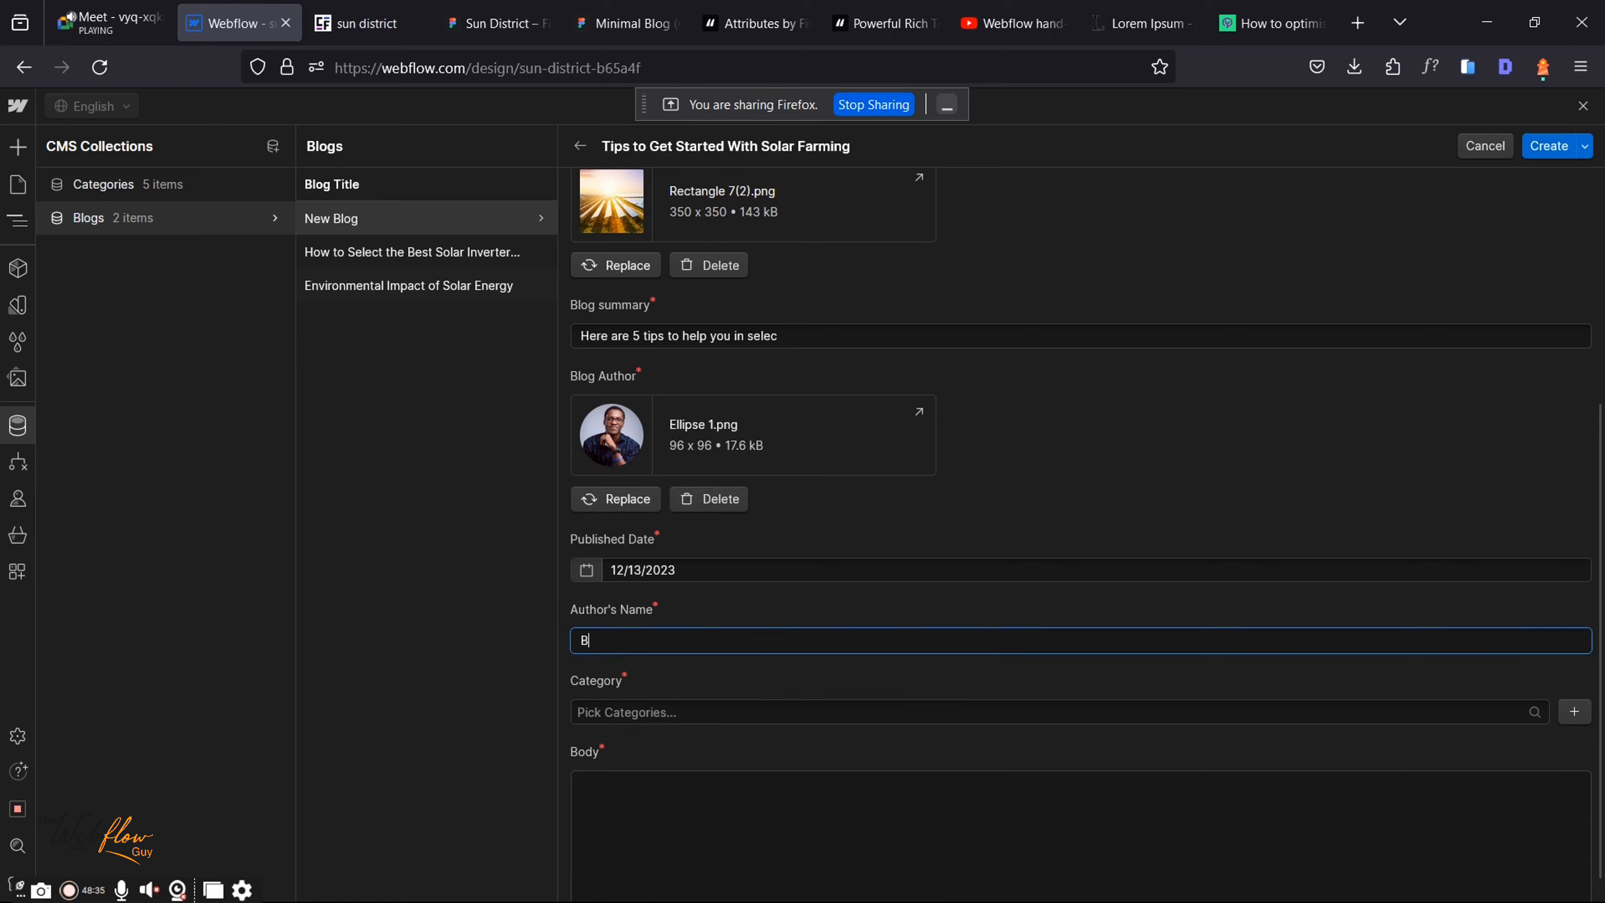
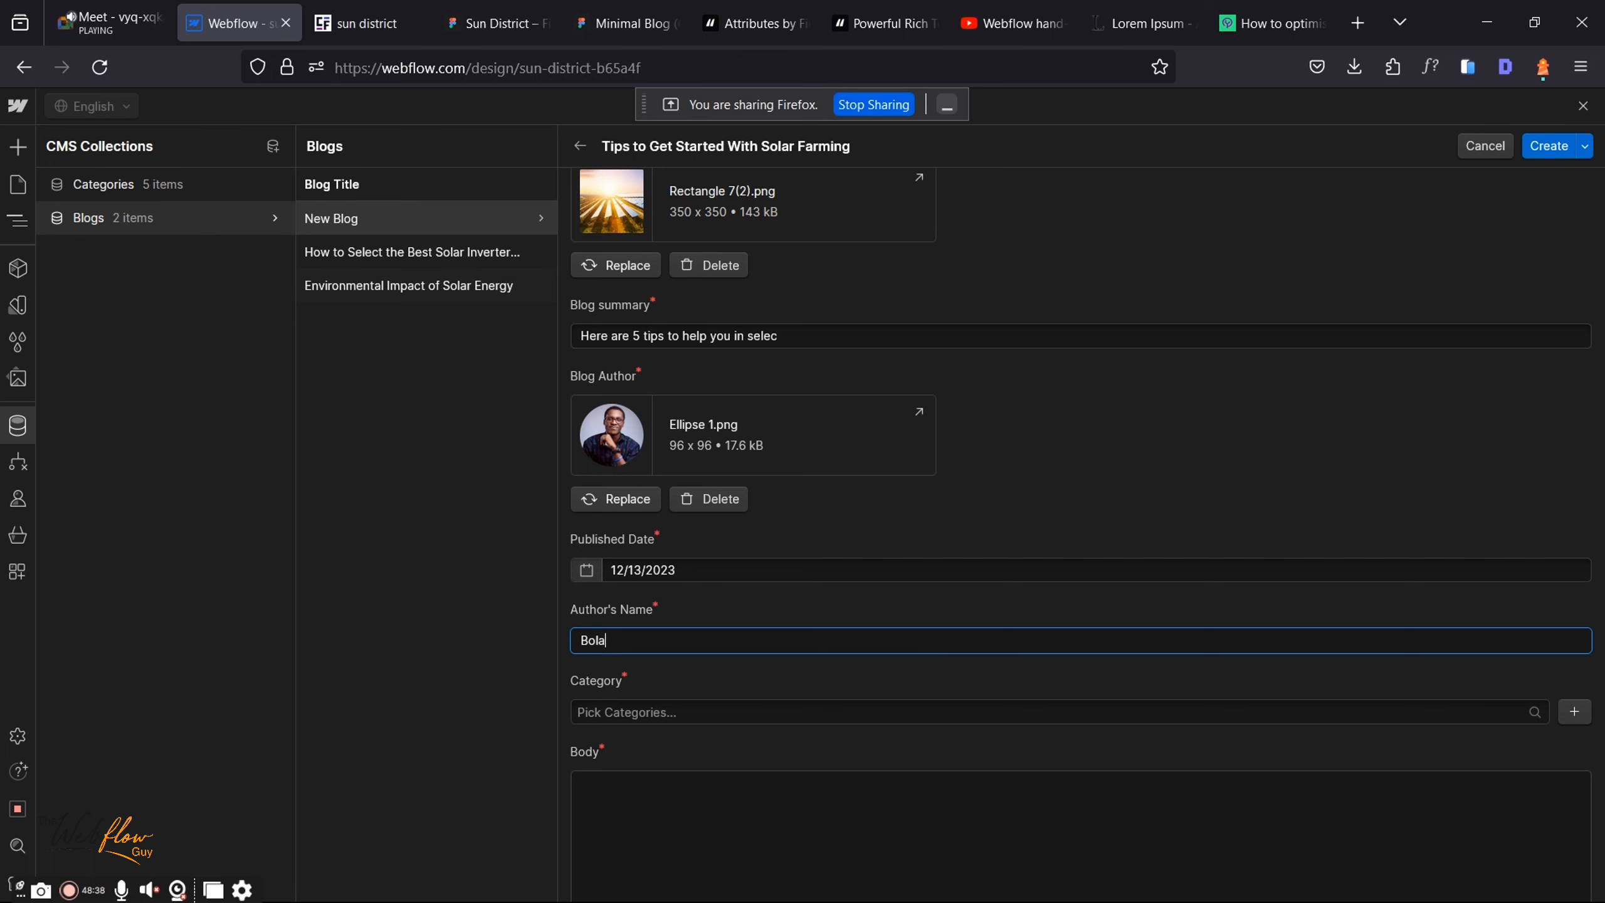
{"action": "left_click", "coordinate": [144, 11]}
{"action": "left_click", "coordinate": [234, 23]}
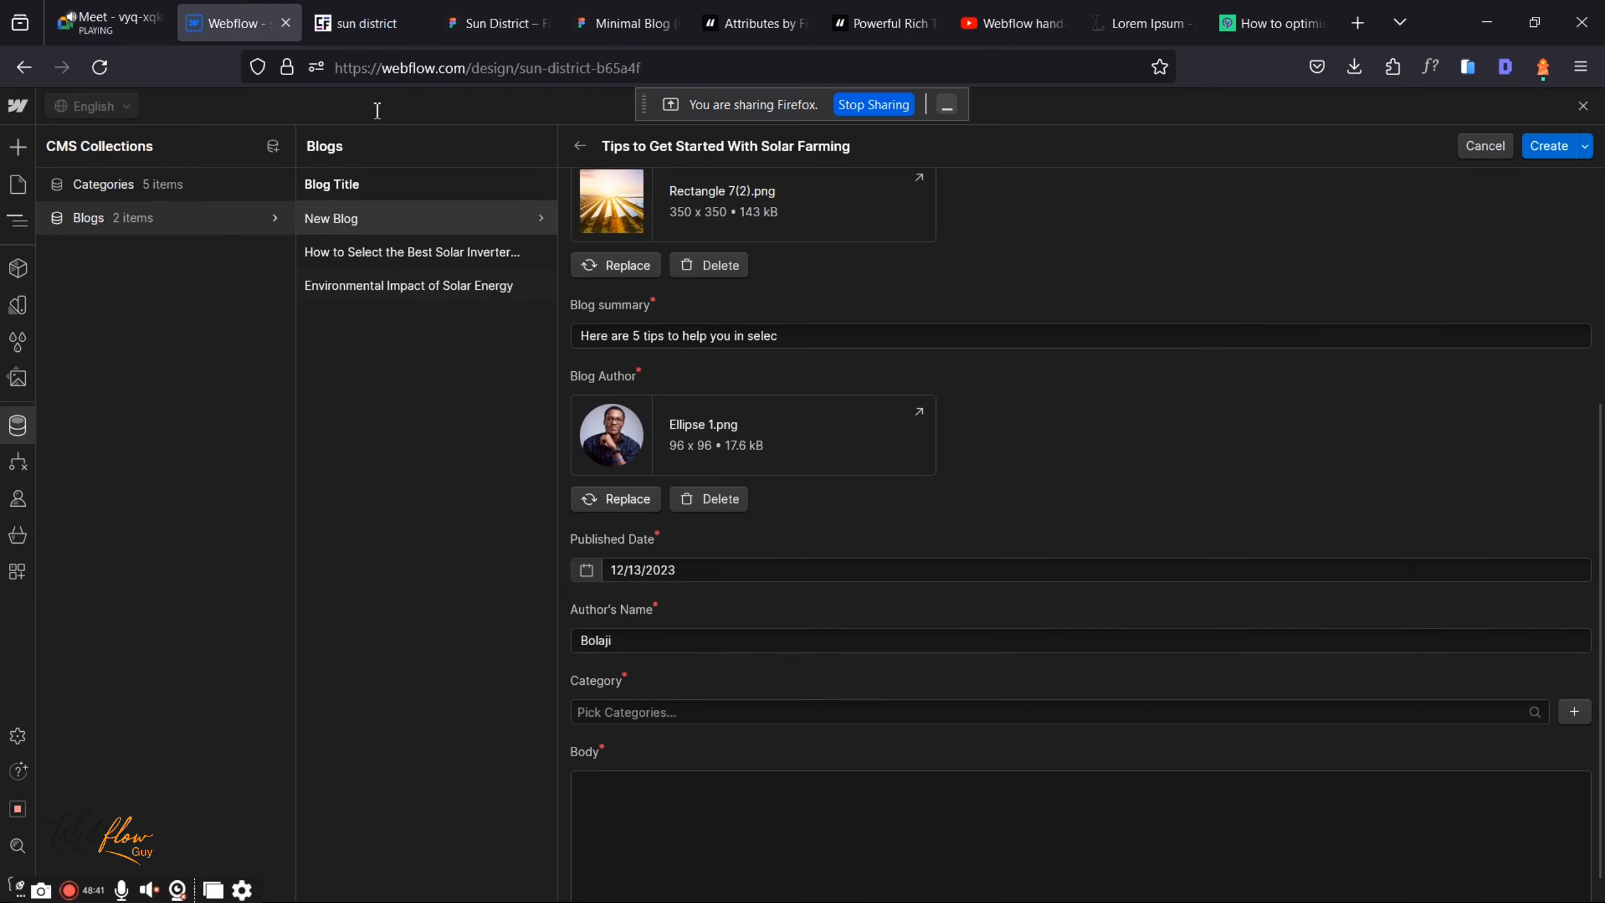
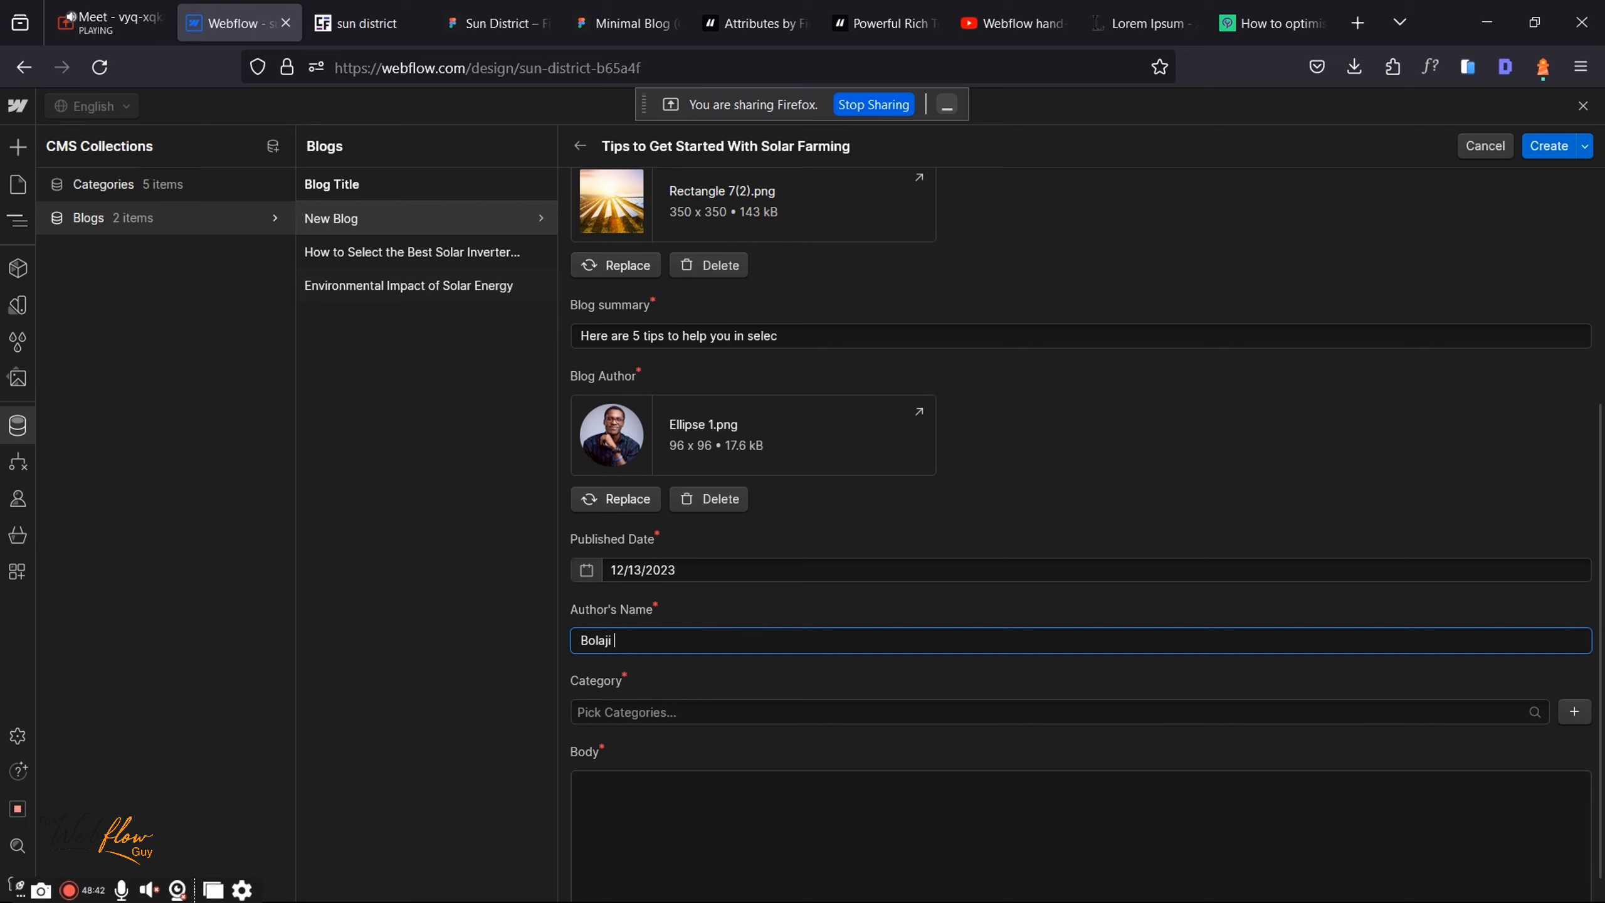
{"action": "left_click", "coordinate": [1036, 722]}
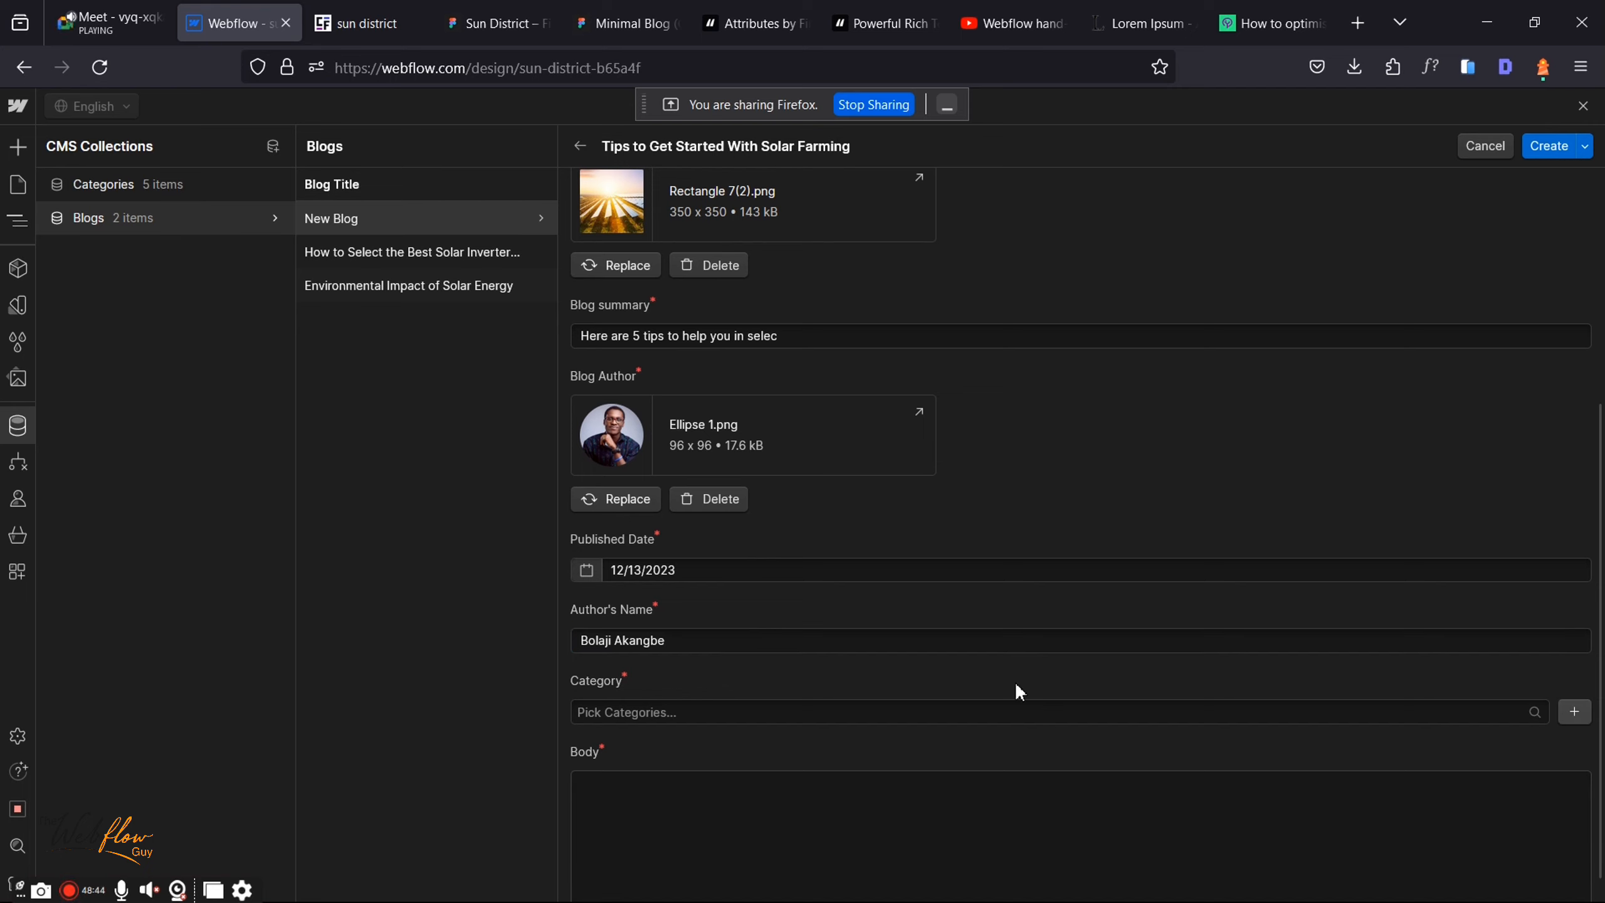
{"action": "left_click", "coordinate": [1575, 712]}
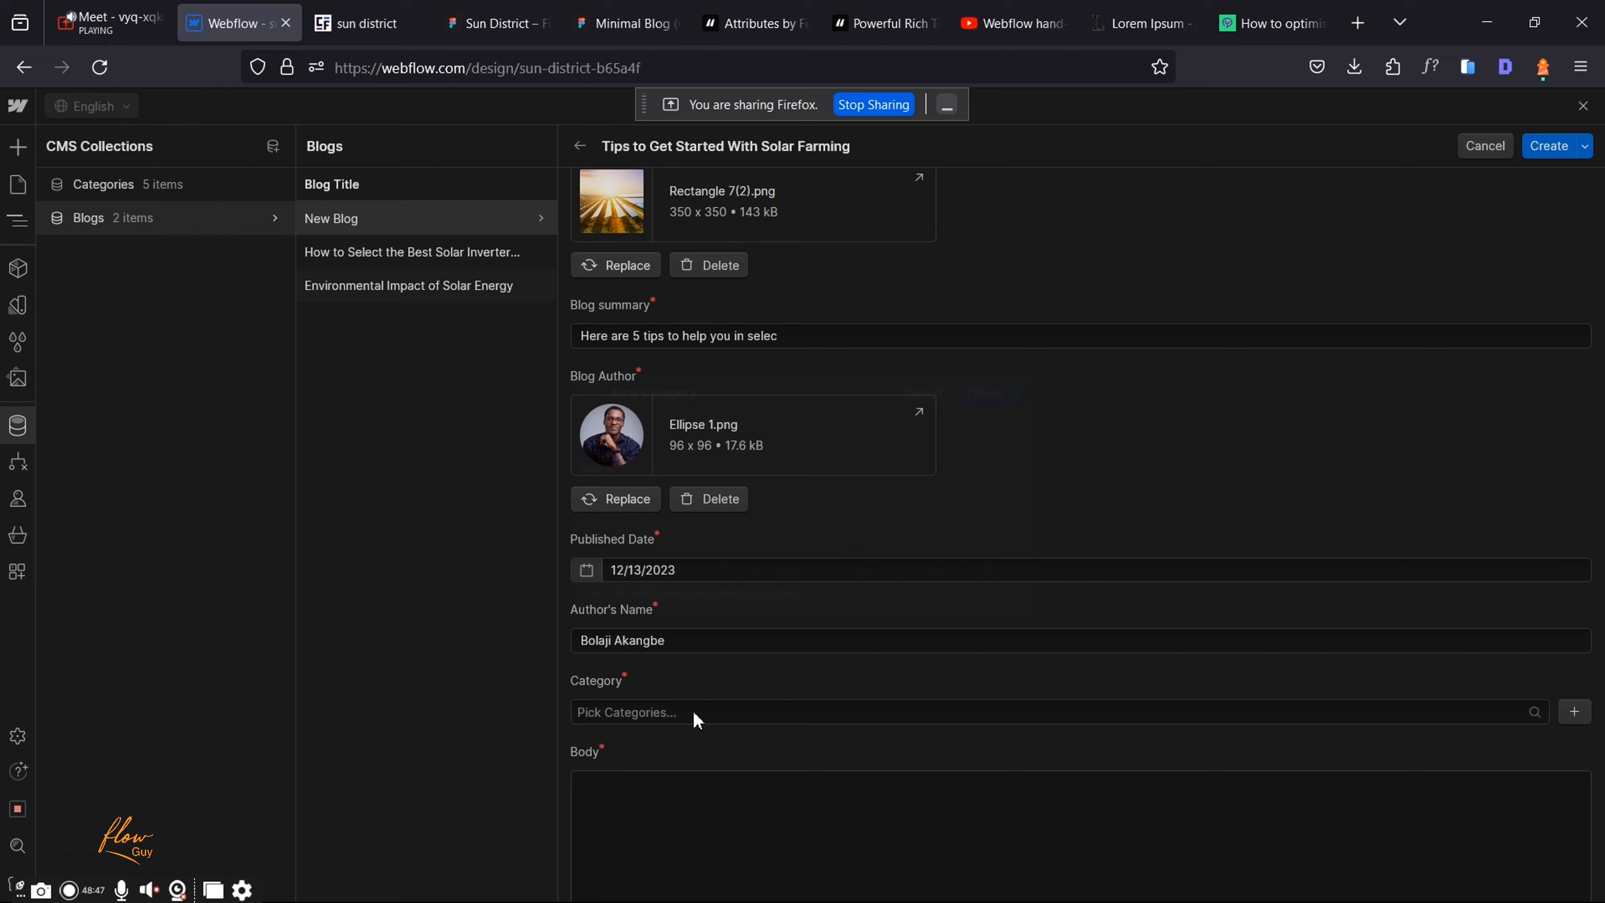
Step: Keep editing the unsaved blog item and cancel the New Category dialog
{"action": "key", "text": "Escape"}
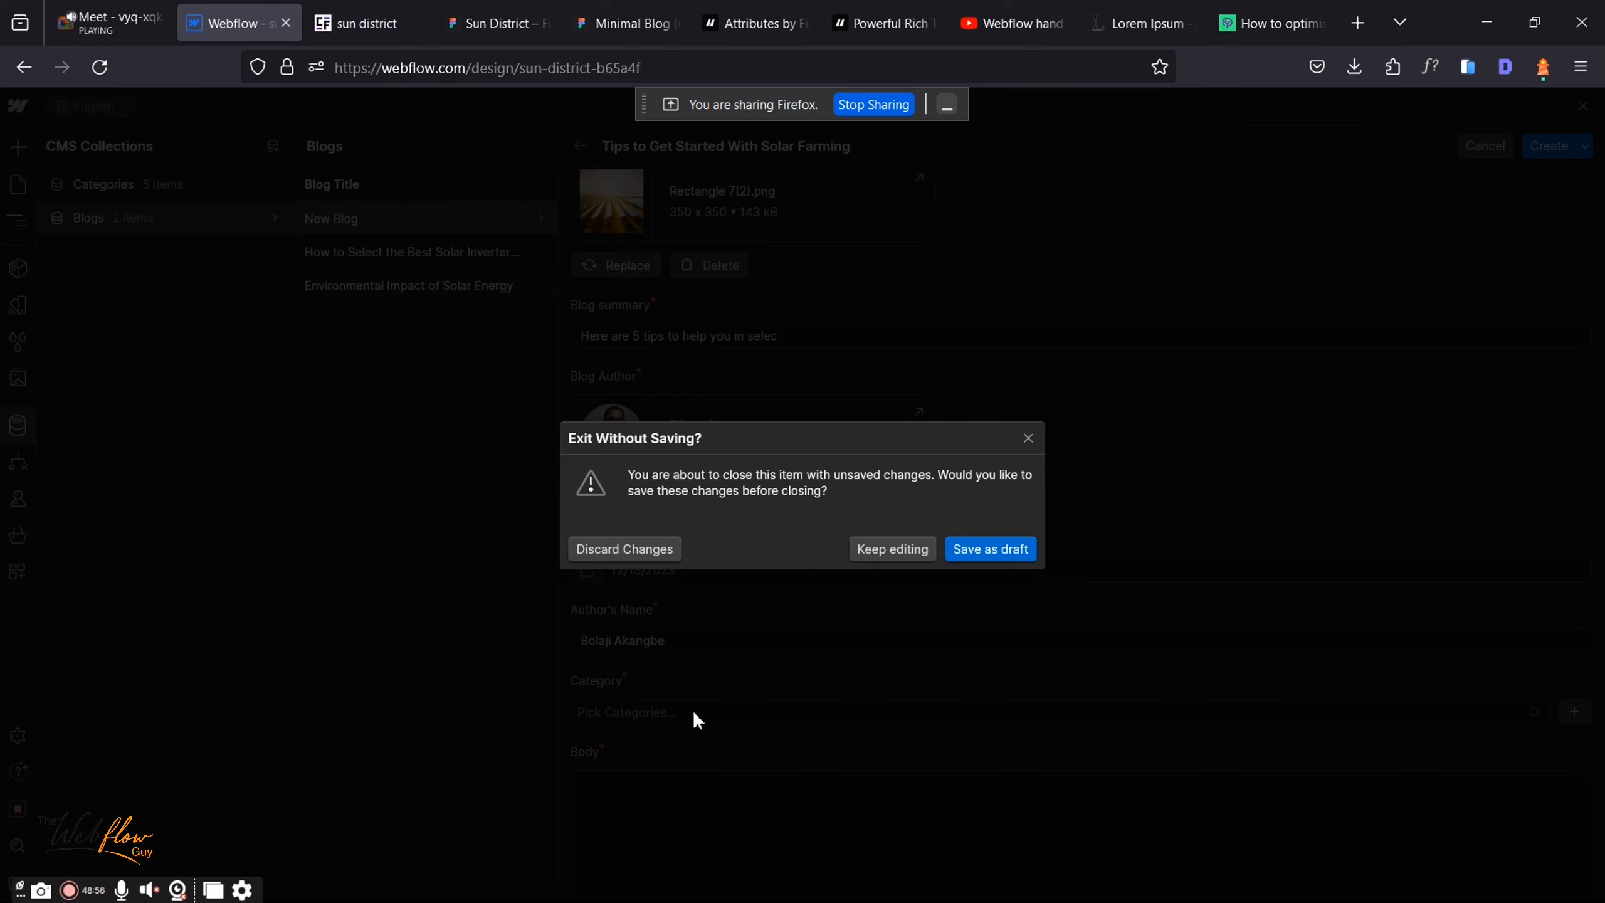
{"action": "left_click", "coordinate": [909, 549]}
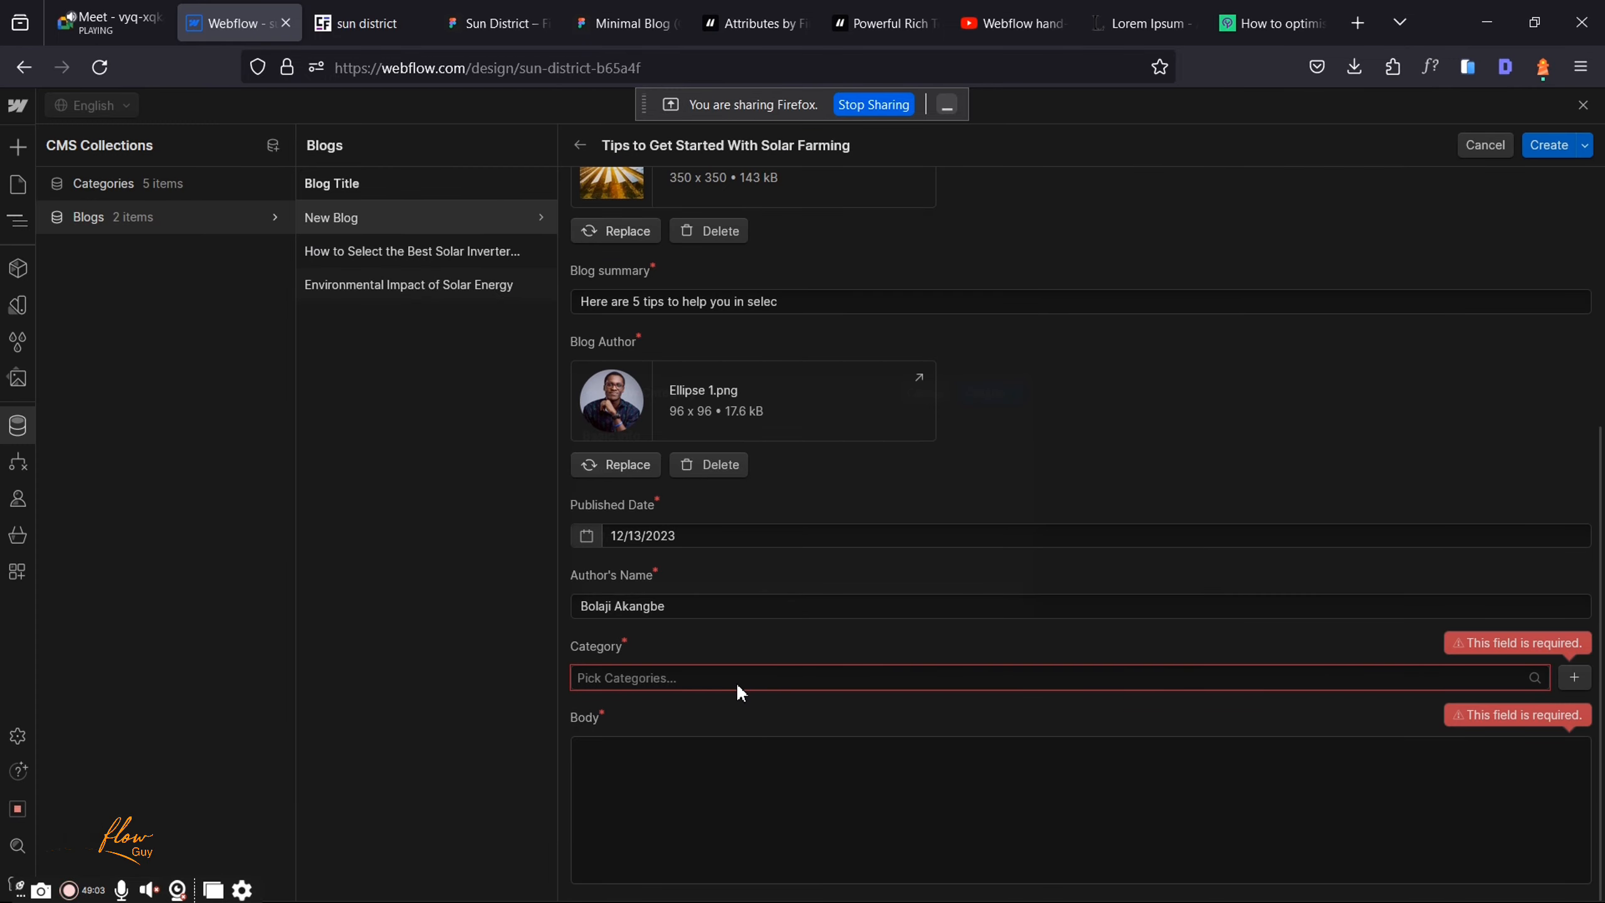
{"action": "key", "text": "Escape"}
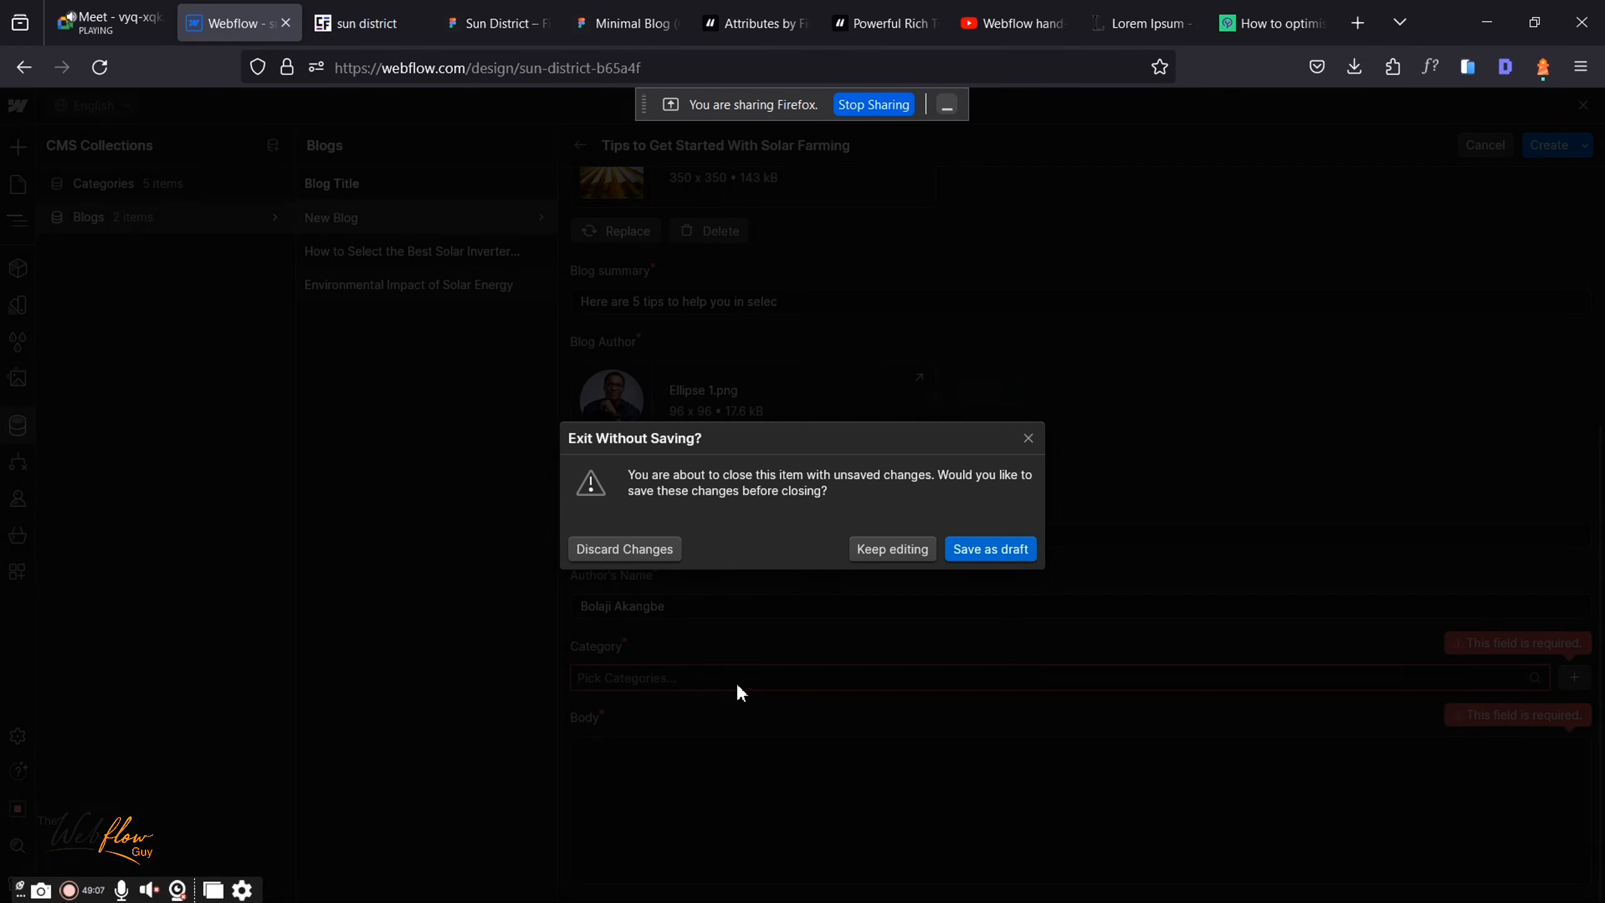
{"action": "left_click", "coordinate": [906, 549]}
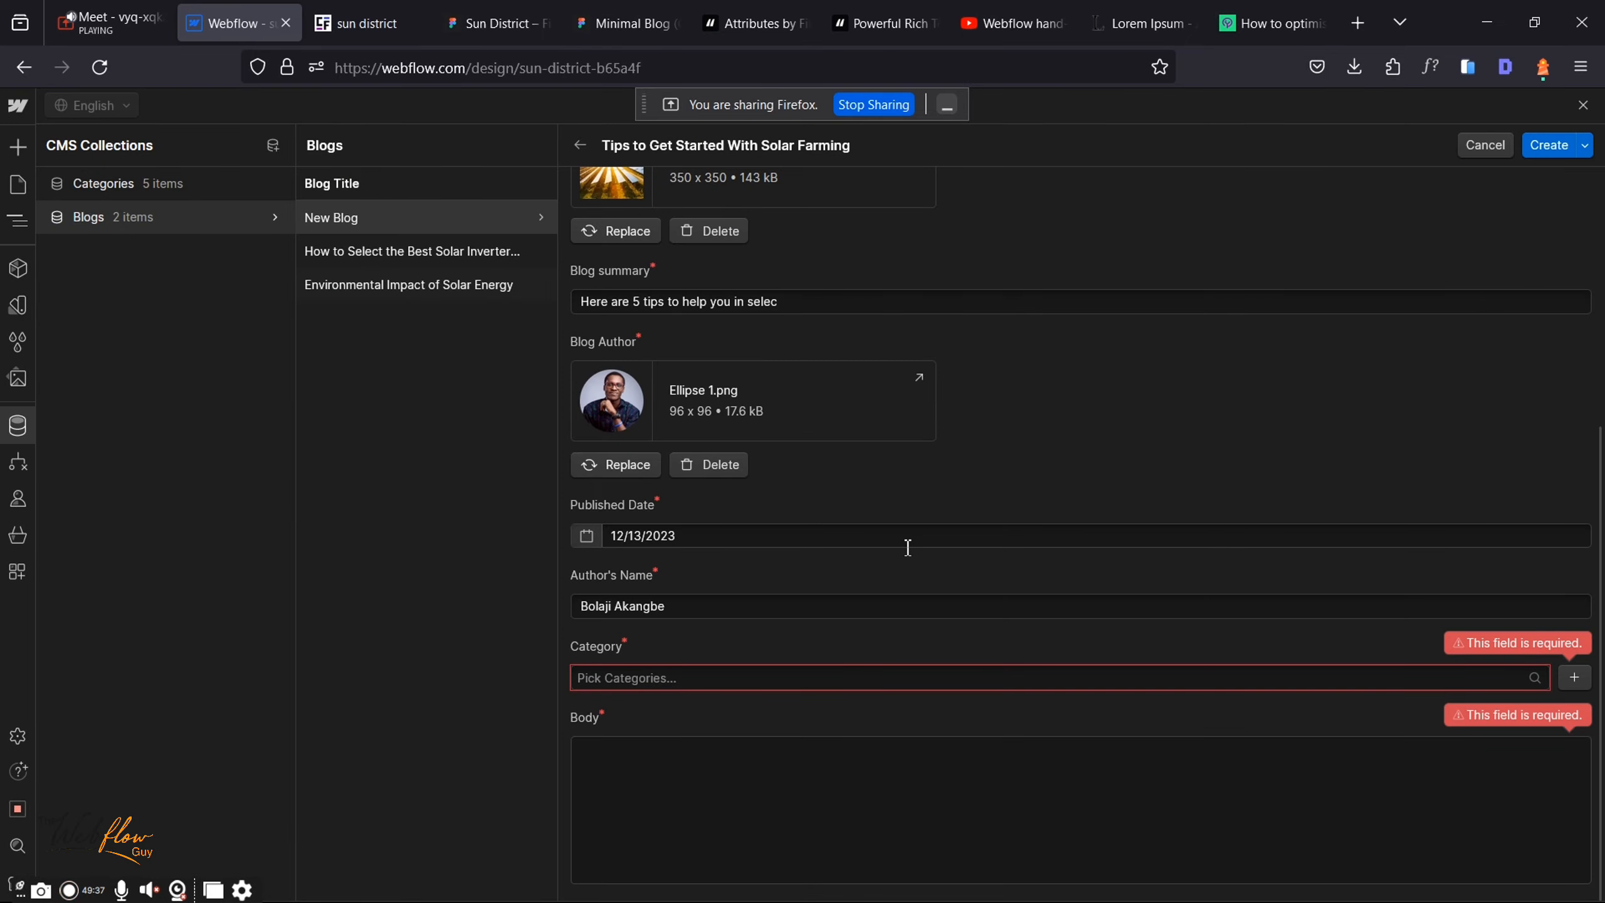
{"action": "left_click", "coordinate": [1575, 677]}
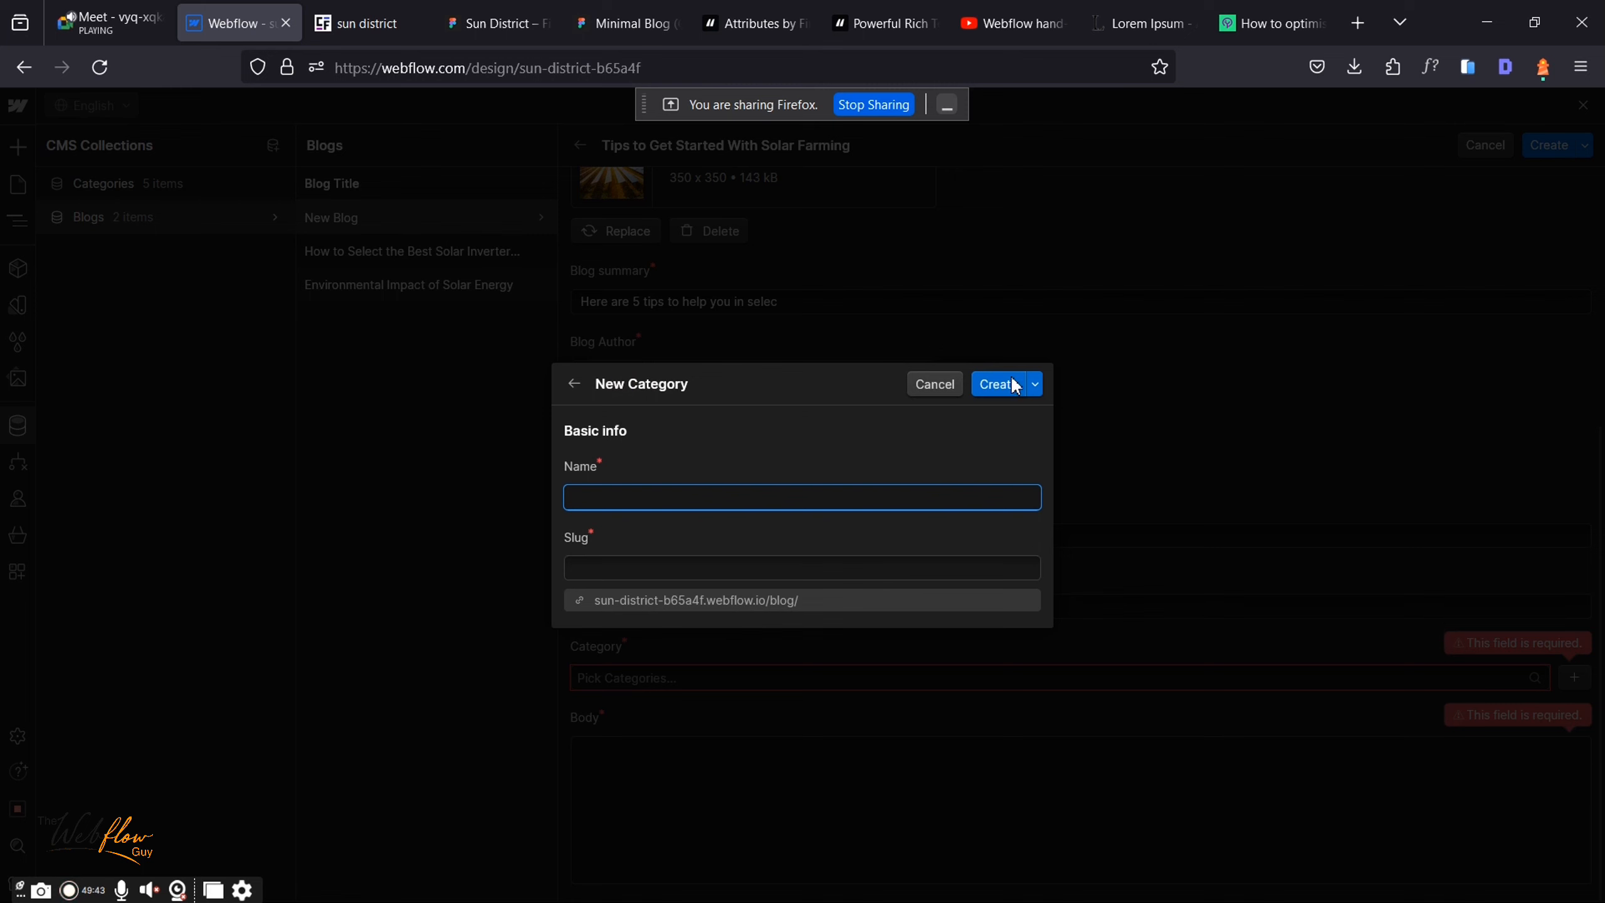
{"action": "left_click", "coordinate": [939, 385]}
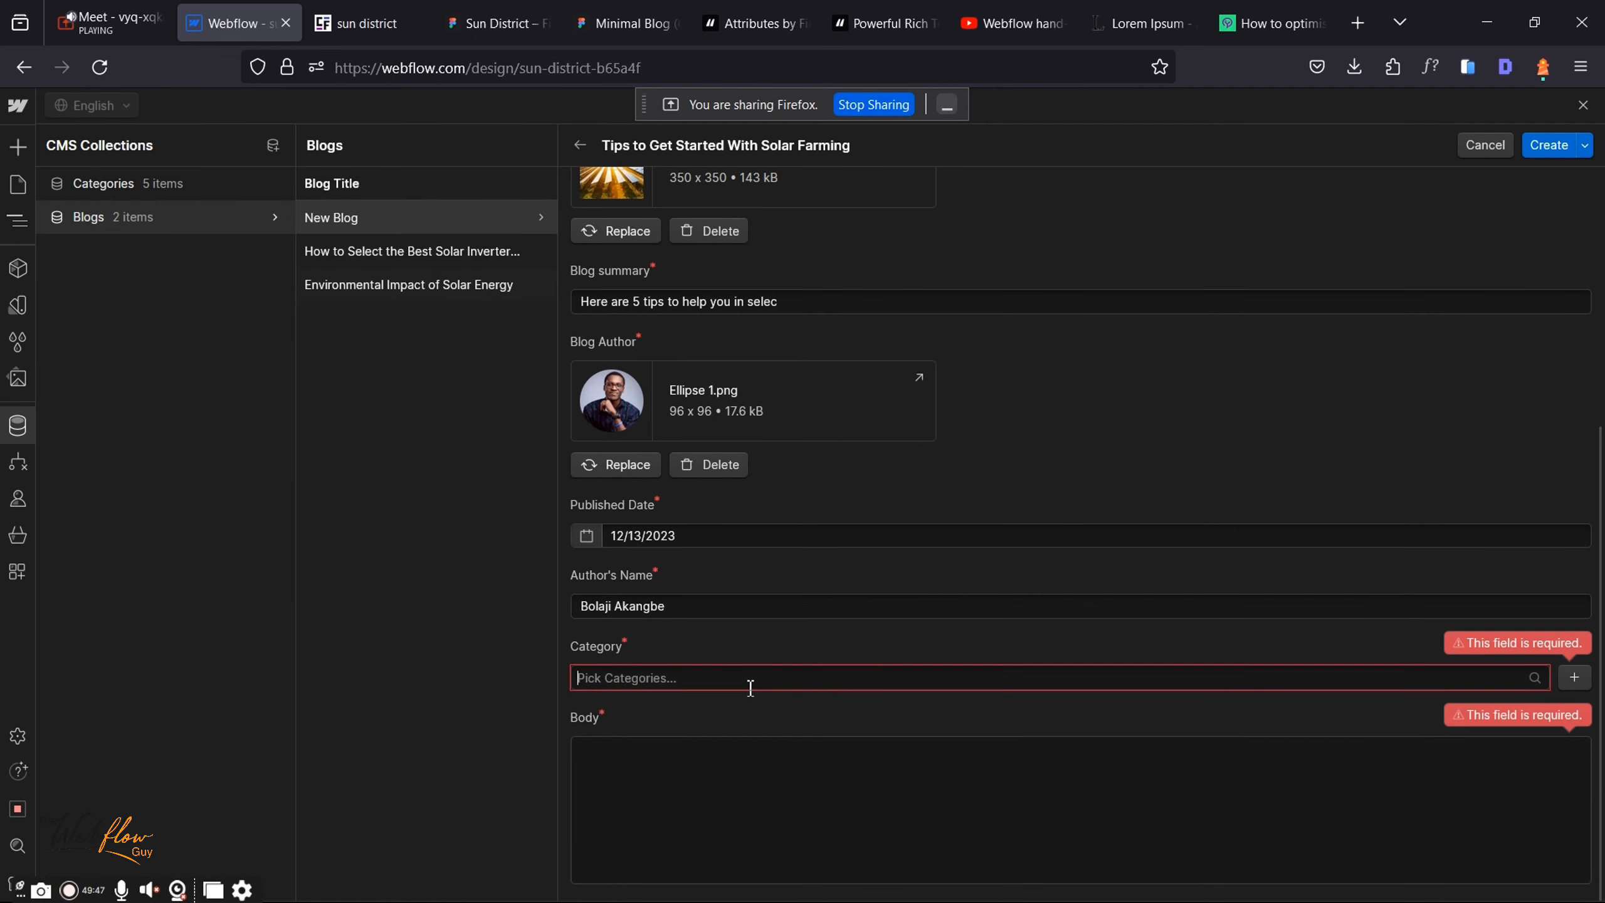
Step: Tag the post with Process, Finance and Webflow, then bring the Google Meet call forward
{"action": "left_click", "coordinate": [751, 683]}
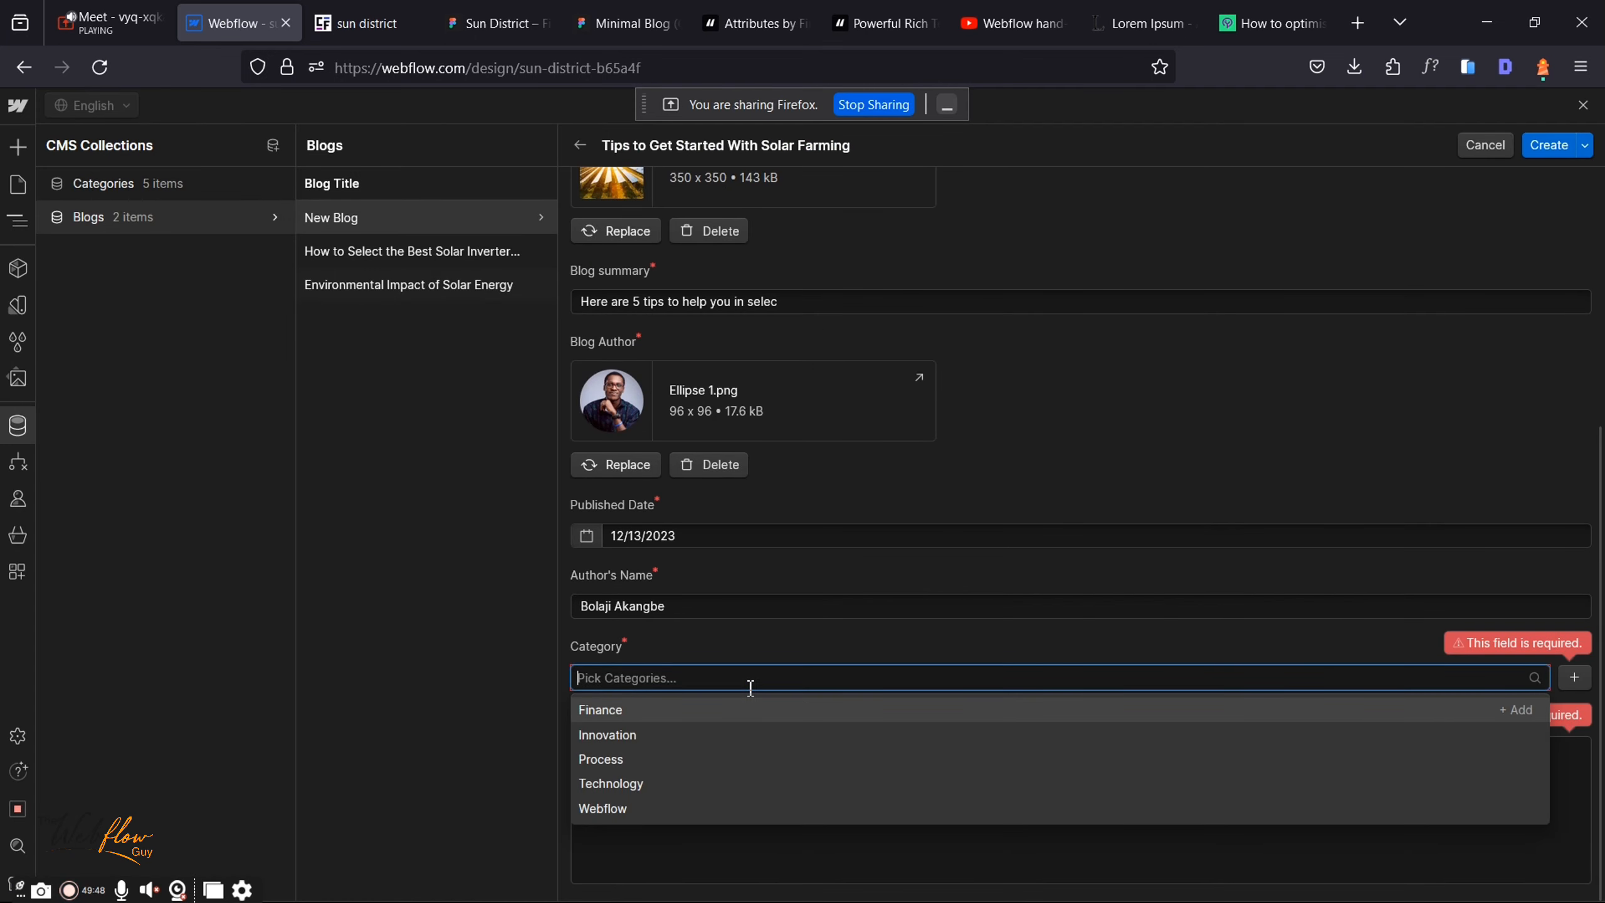
{"action": "left_click", "coordinate": [609, 761]}
{"action": "left_click", "coordinate": [613, 718]}
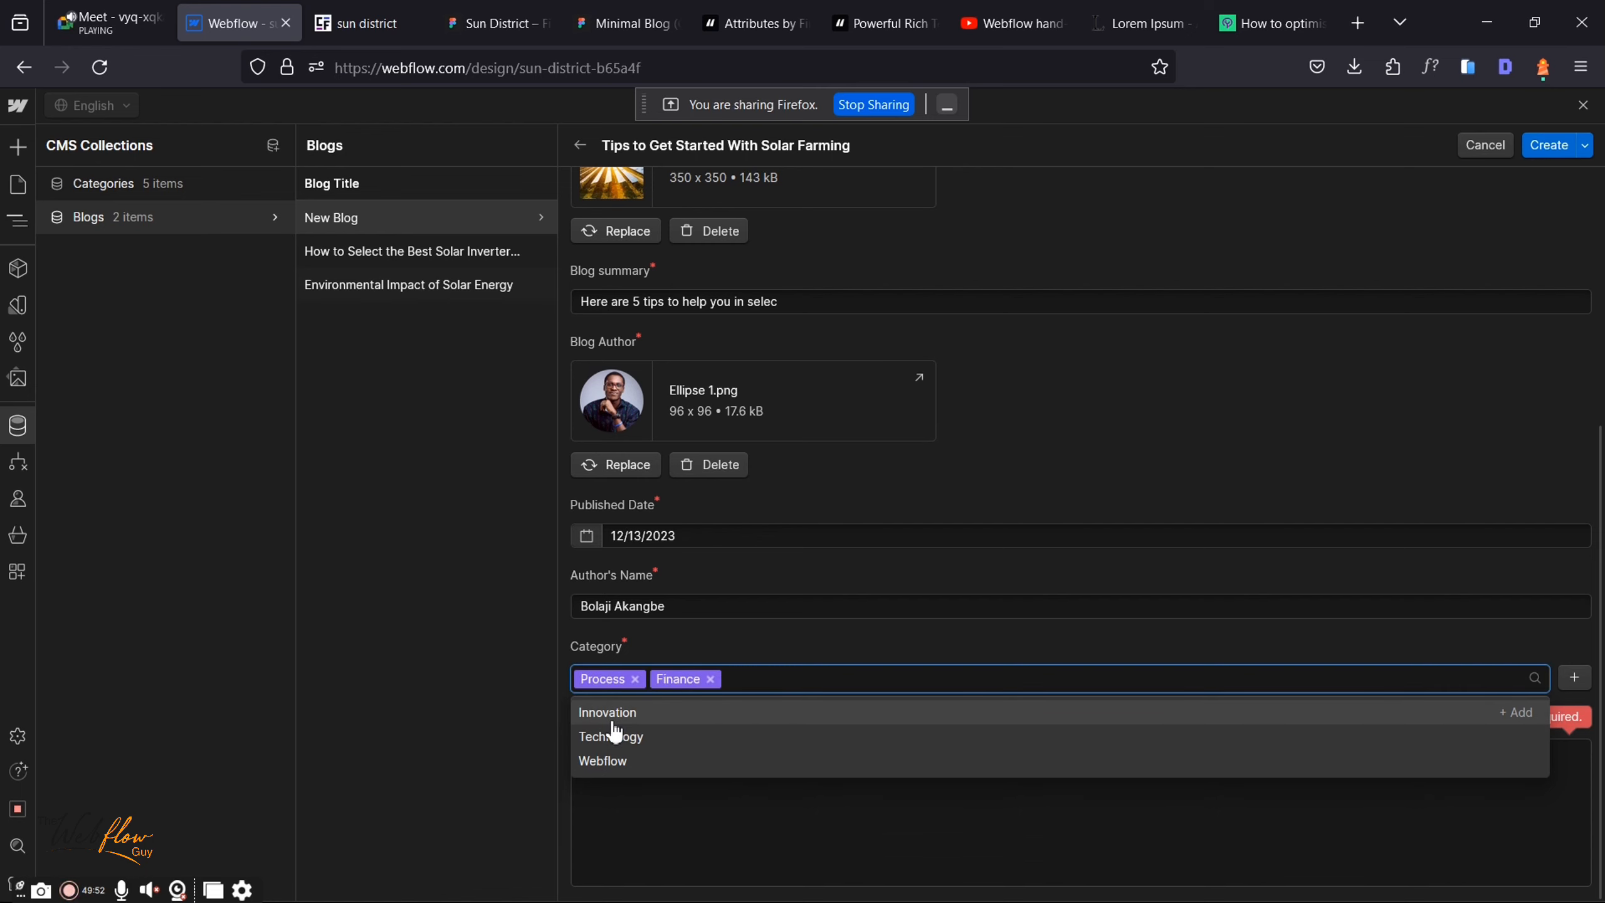
{"action": "left_click", "coordinate": [644, 762]}
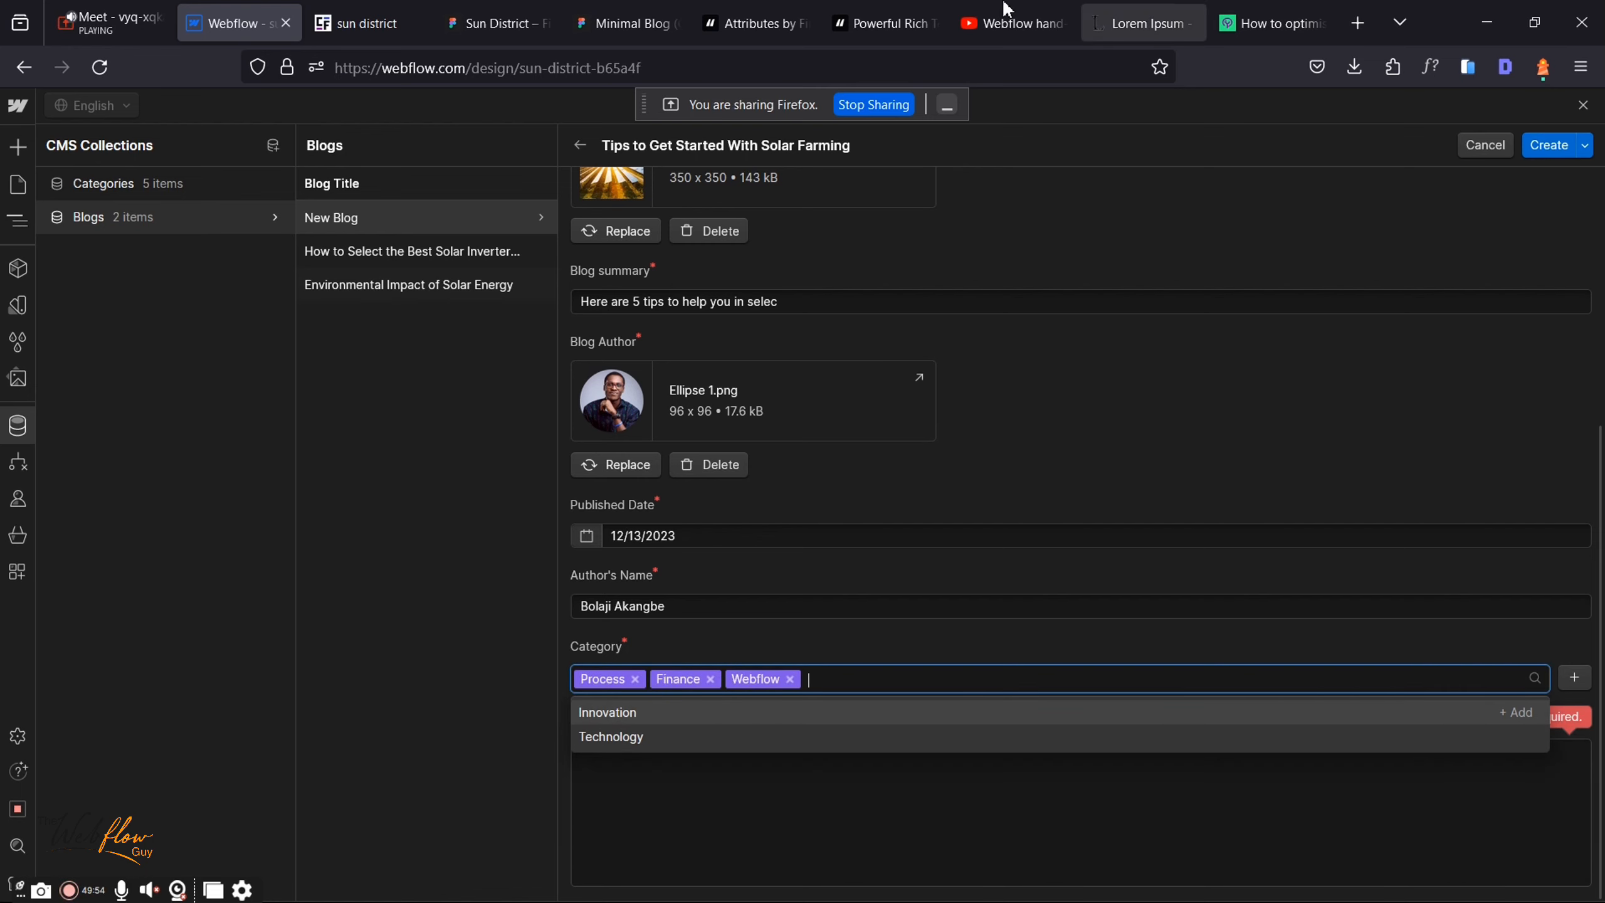
{"action": "left_click", "coordinate": [139, 9]}
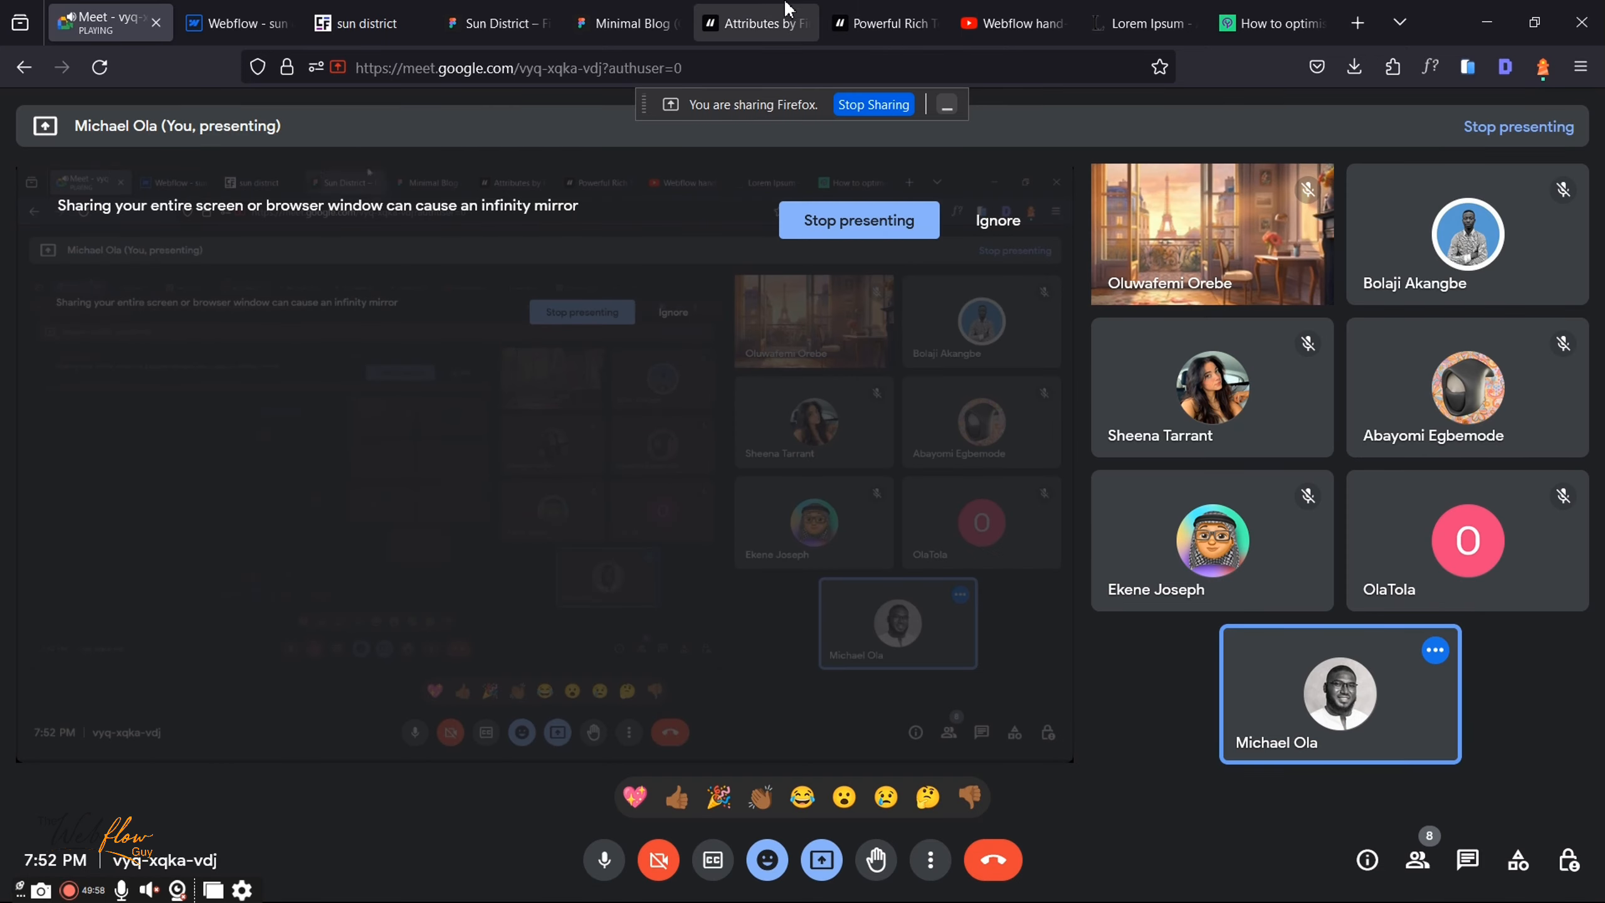
Step: Copy the Minimal Blog article text layer as plain text and go back to the Webflow form
{"action": "left_click", "coordinate": [663, 10]}
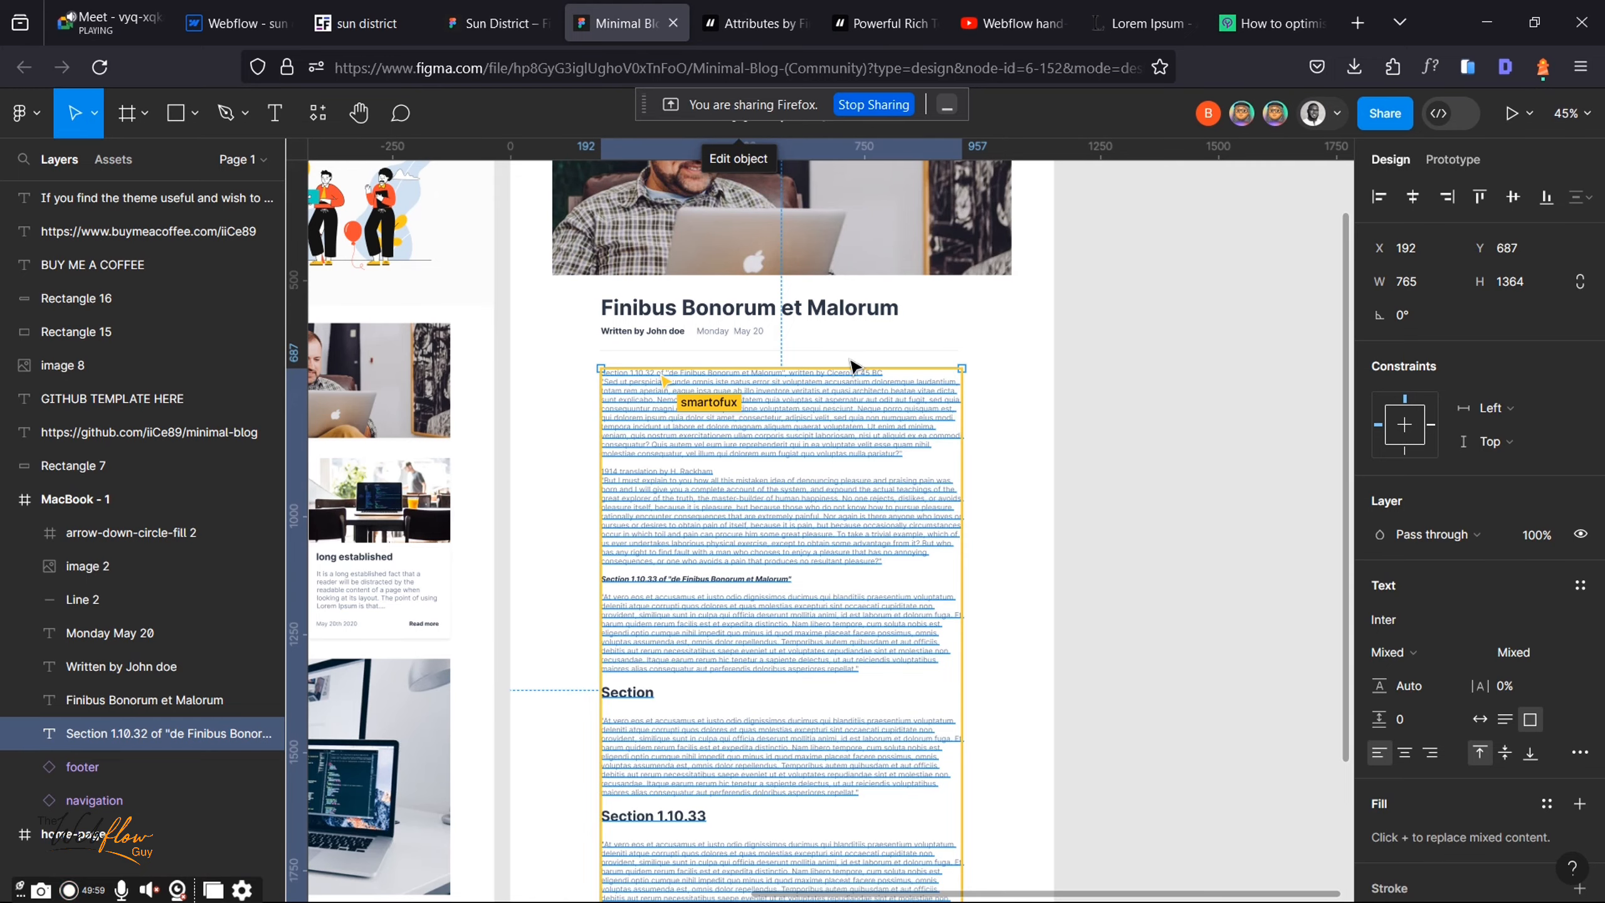
{"action": "right_click", "coordinate": [821, 419]}
{"action": "mouse_move", "coordinate": [972, 411]}
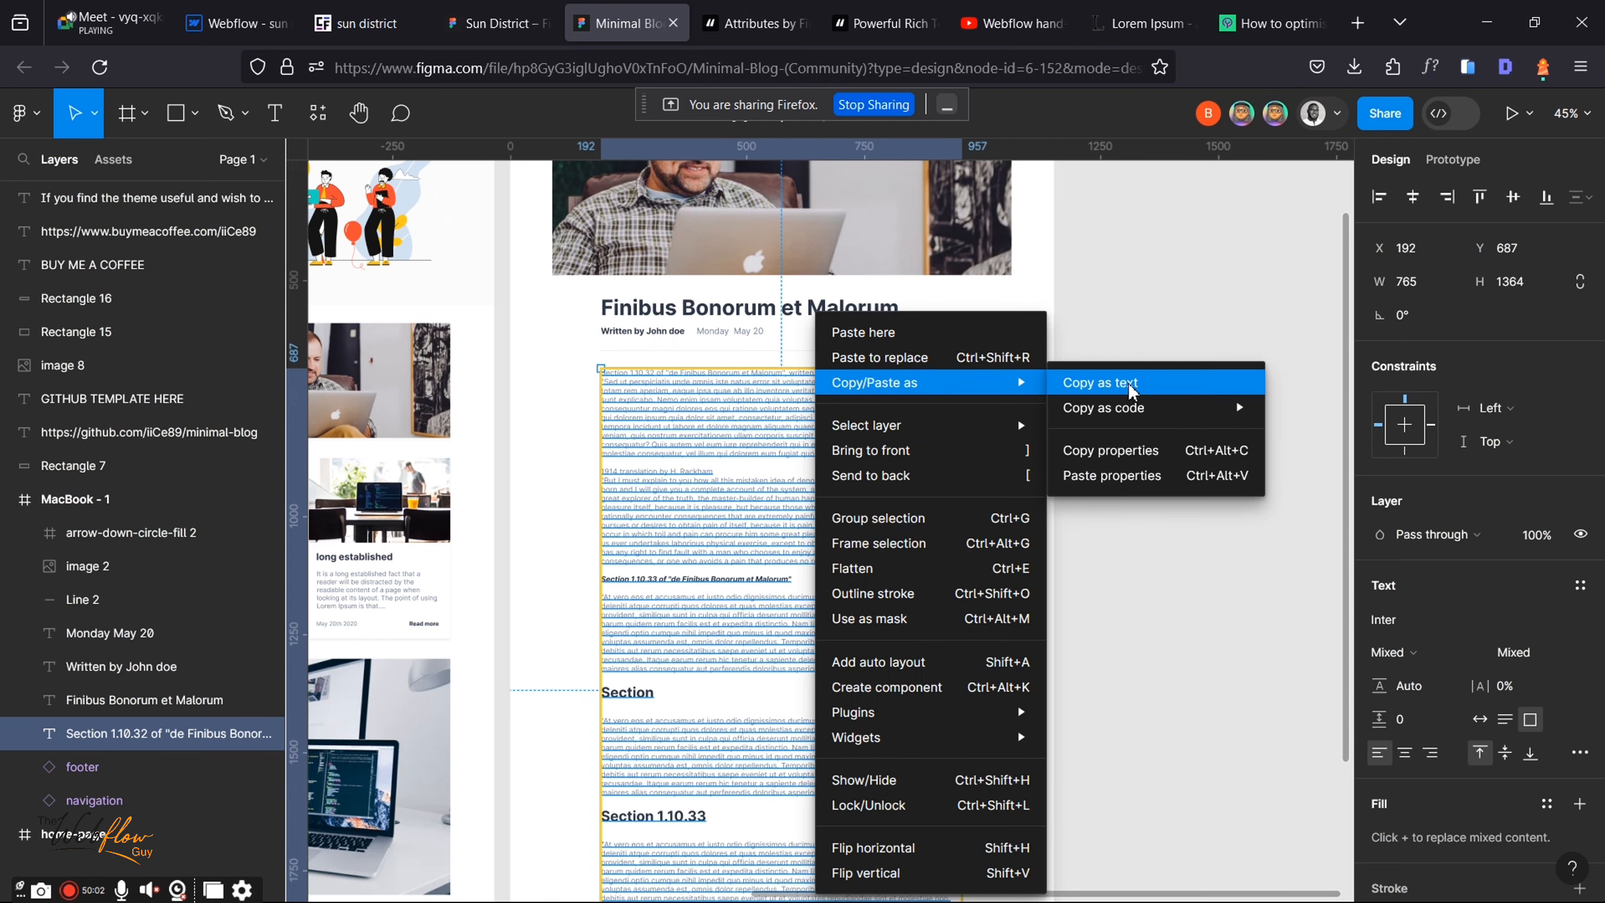
{"action": "left_click", "coordinate": [1131, 386]}
{"action": "left_click", "coordinate": [192, 8]}
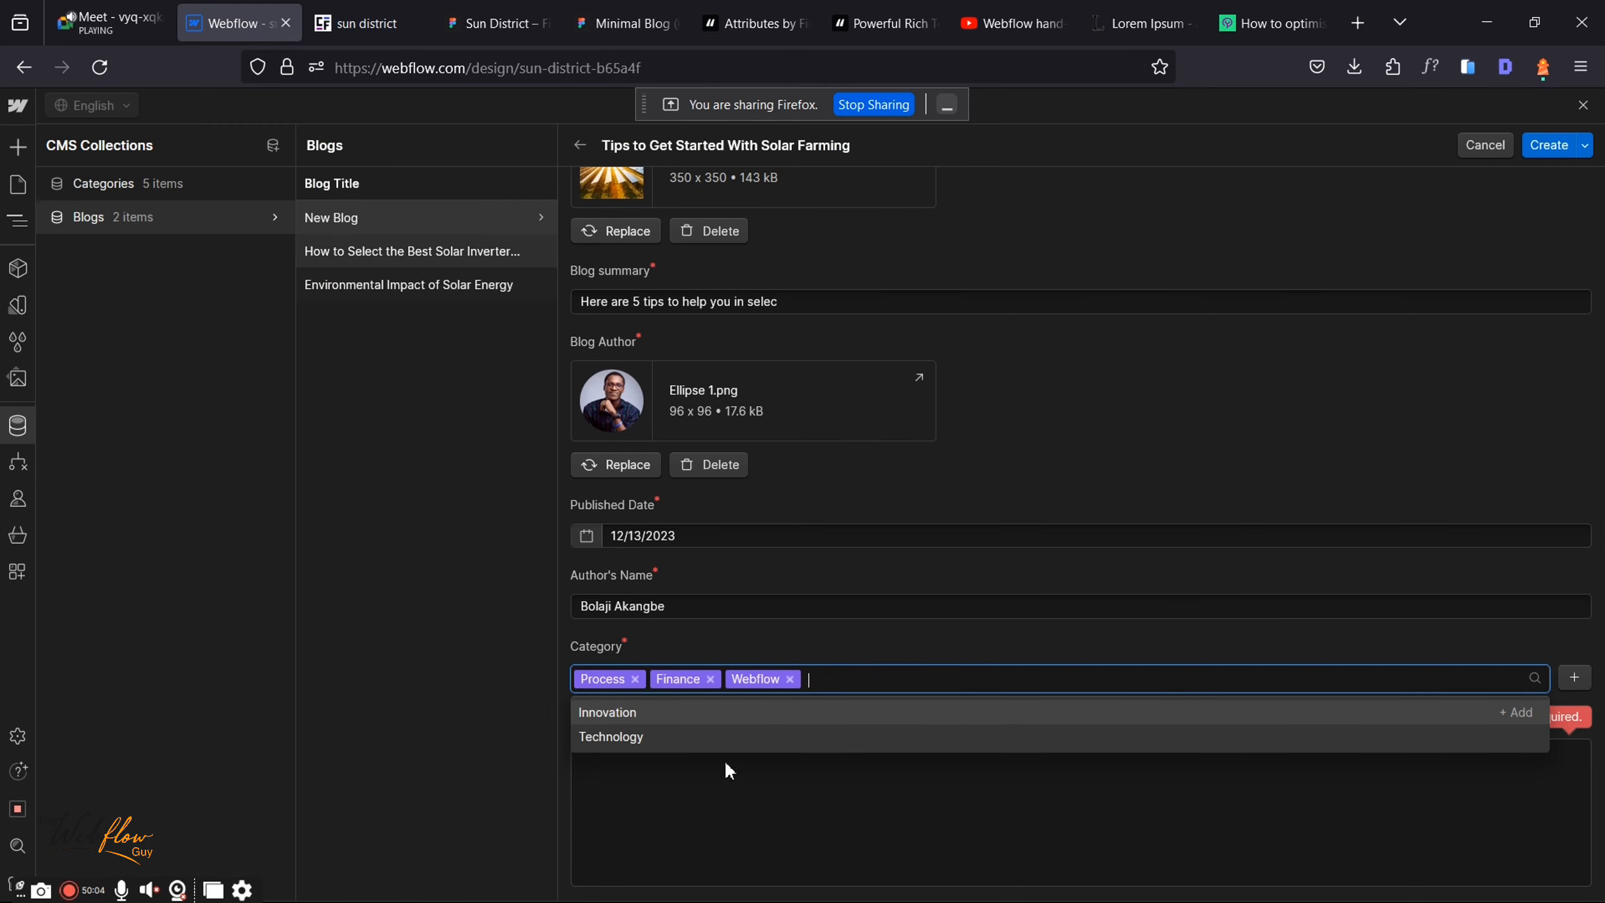
Step: Paste the Lorem Ipsum article into Body, make its first line H3, and create the Solar Farming post
{"action": "left_click", "coordinate": [698, 806]}
{"action": "left_click", "coordinate": [698, 807]}
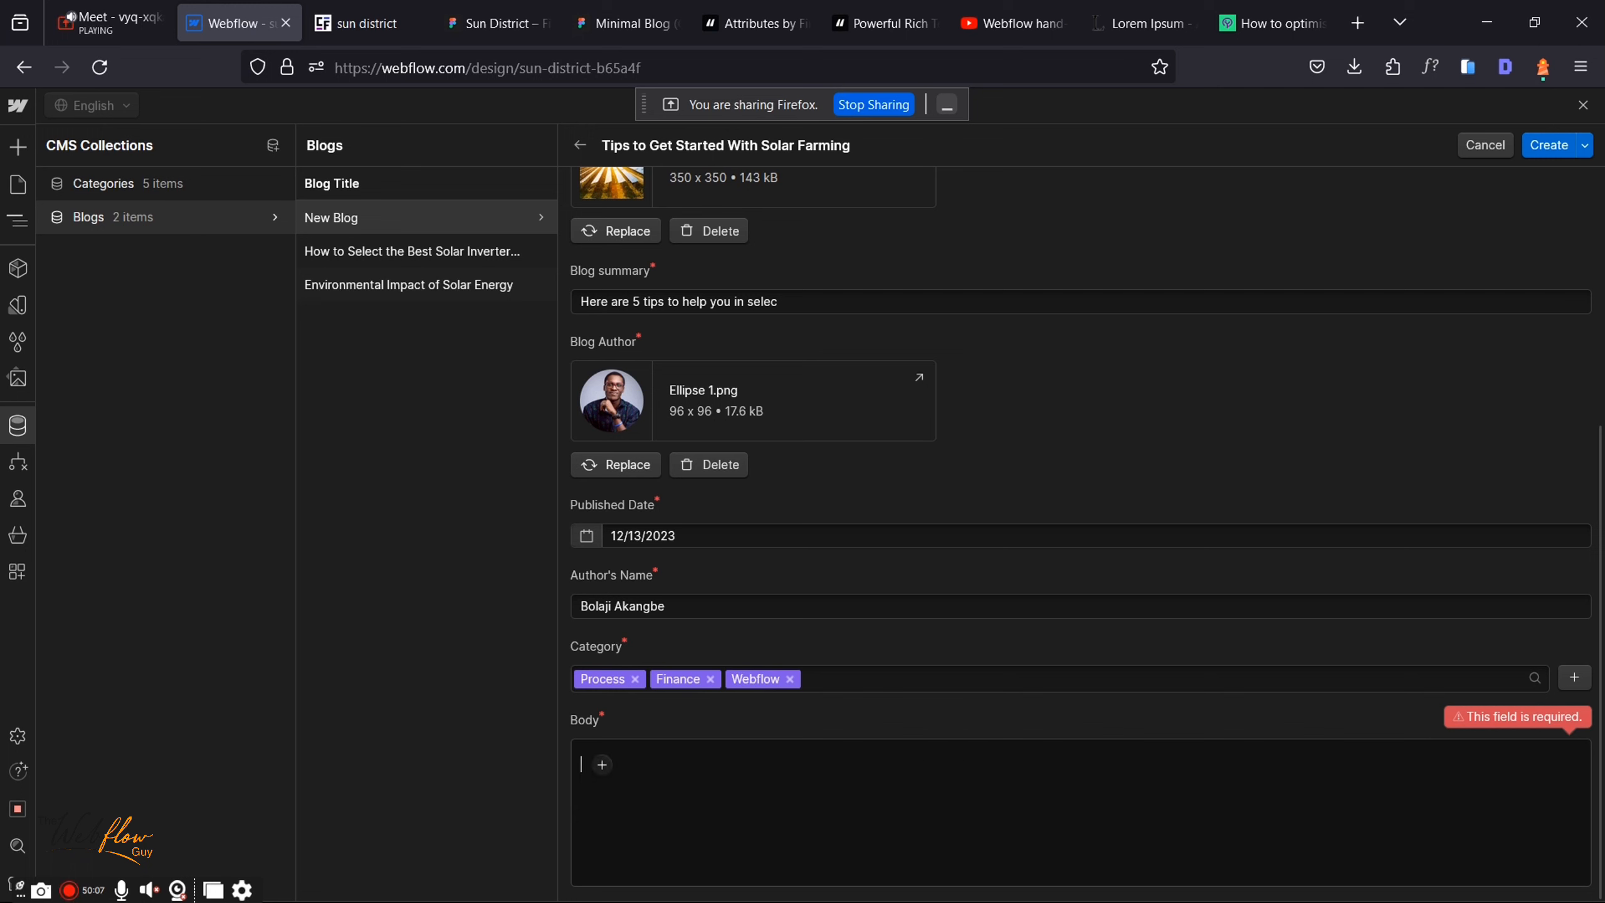
{"action": "key", "text": "ctrl+v"}
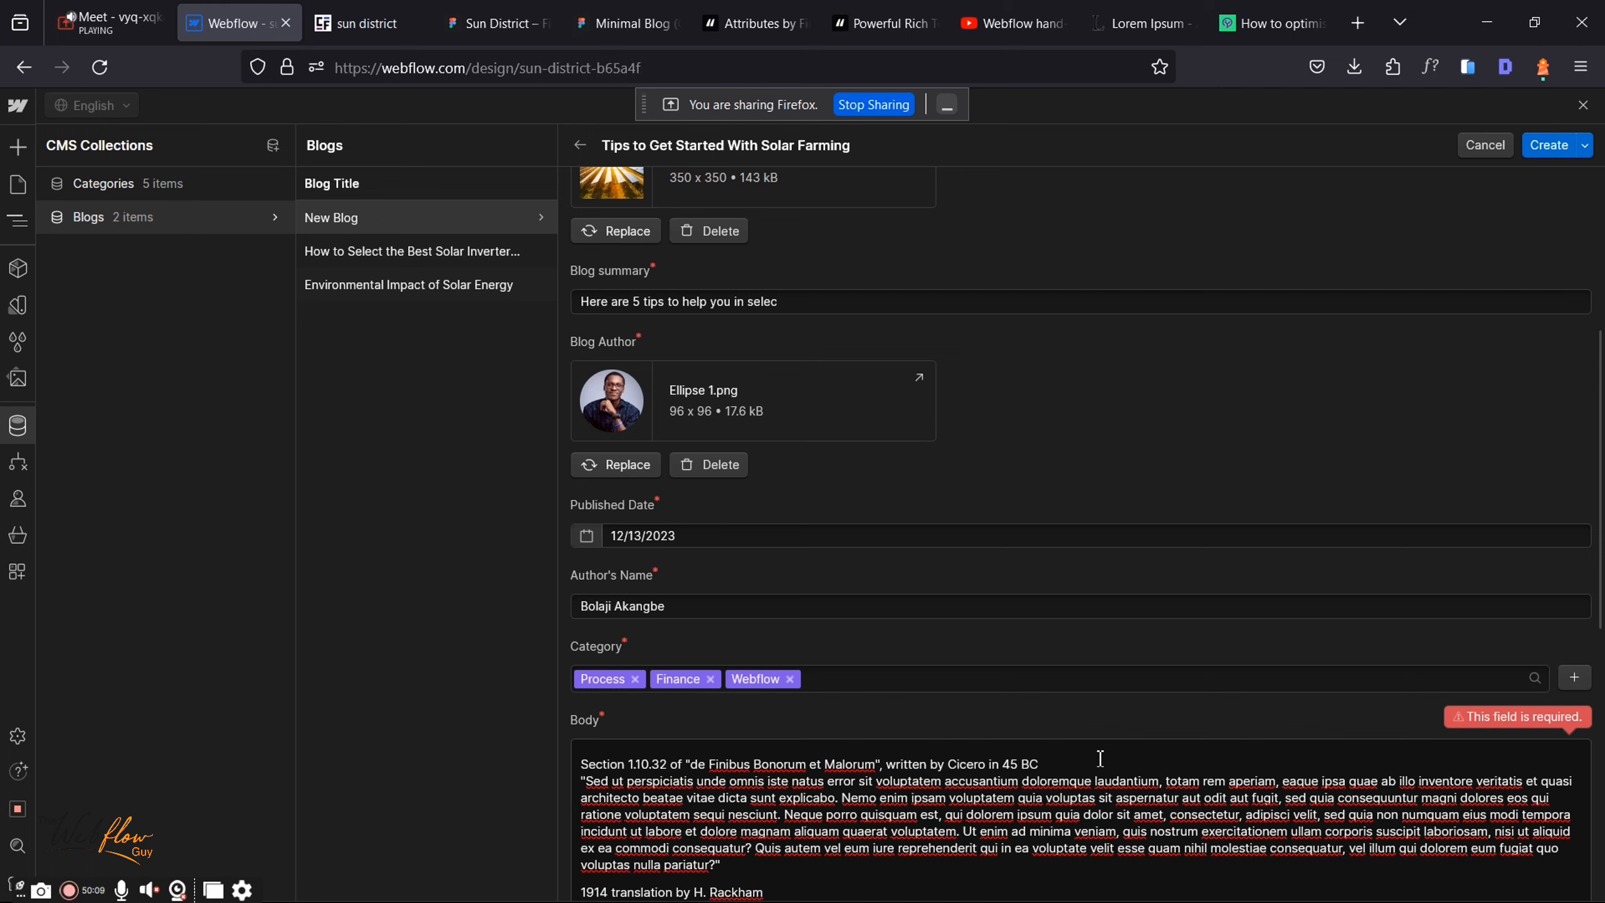
{"action": "left_click", "coordinate": [1100, 764]}
{"action": "key", "text": "Return"}
{"action": "left_click_drag", "start_coordinate": [1081, 761], "coordinate": [414, 743]}
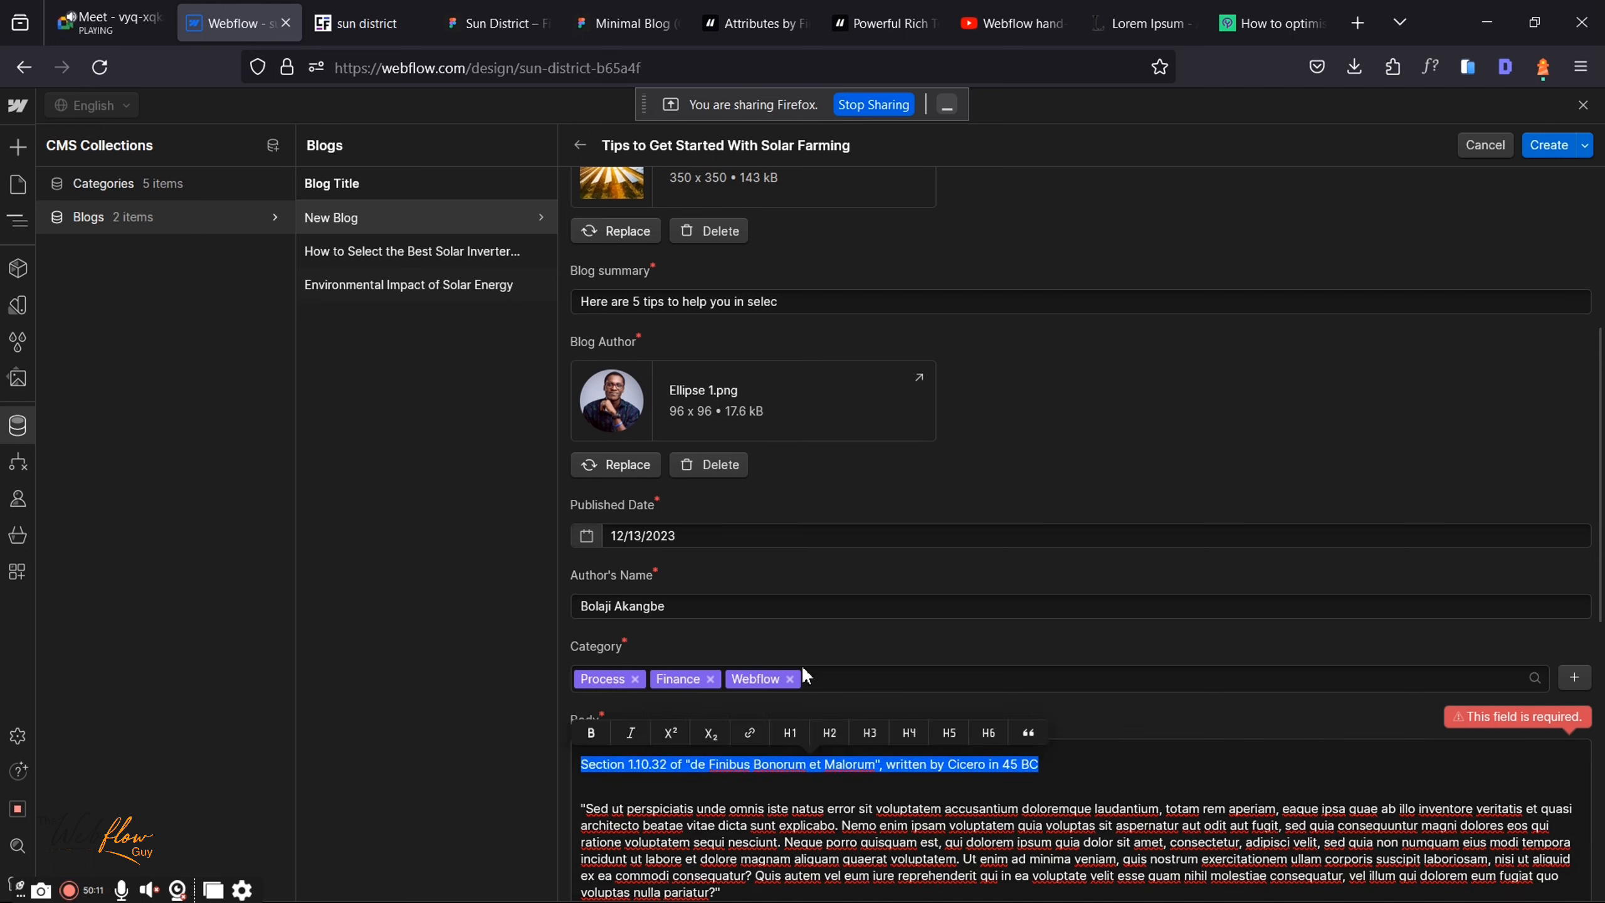
{"action": "left_click", "coordinate": [871, 733]}
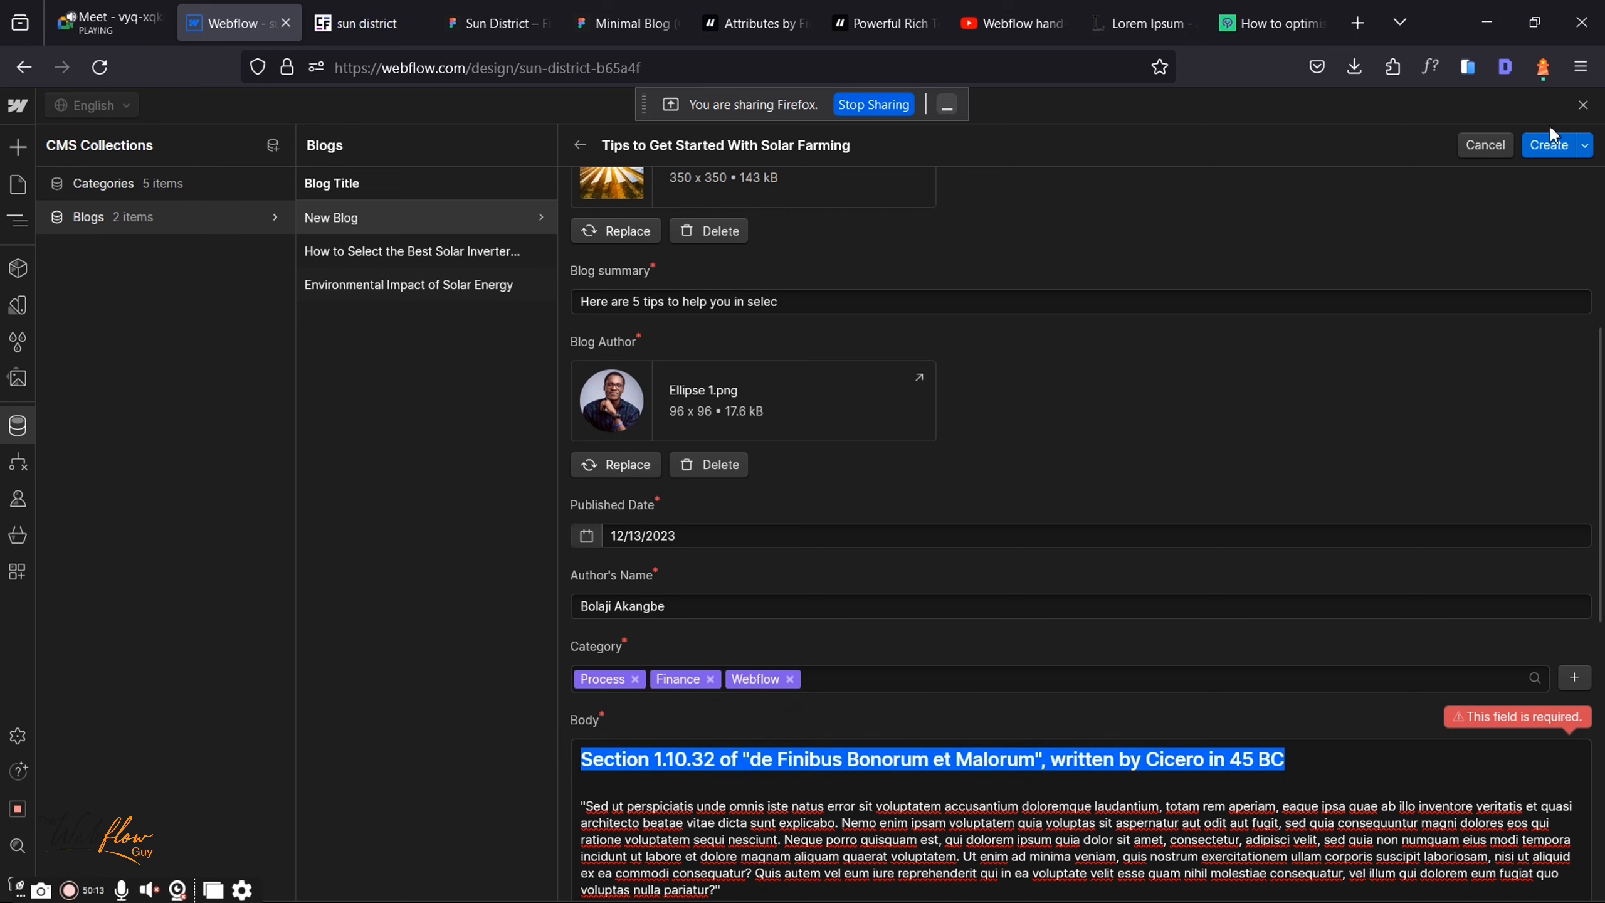
{"action": "left_click", "coordinate": [1543, 148]}
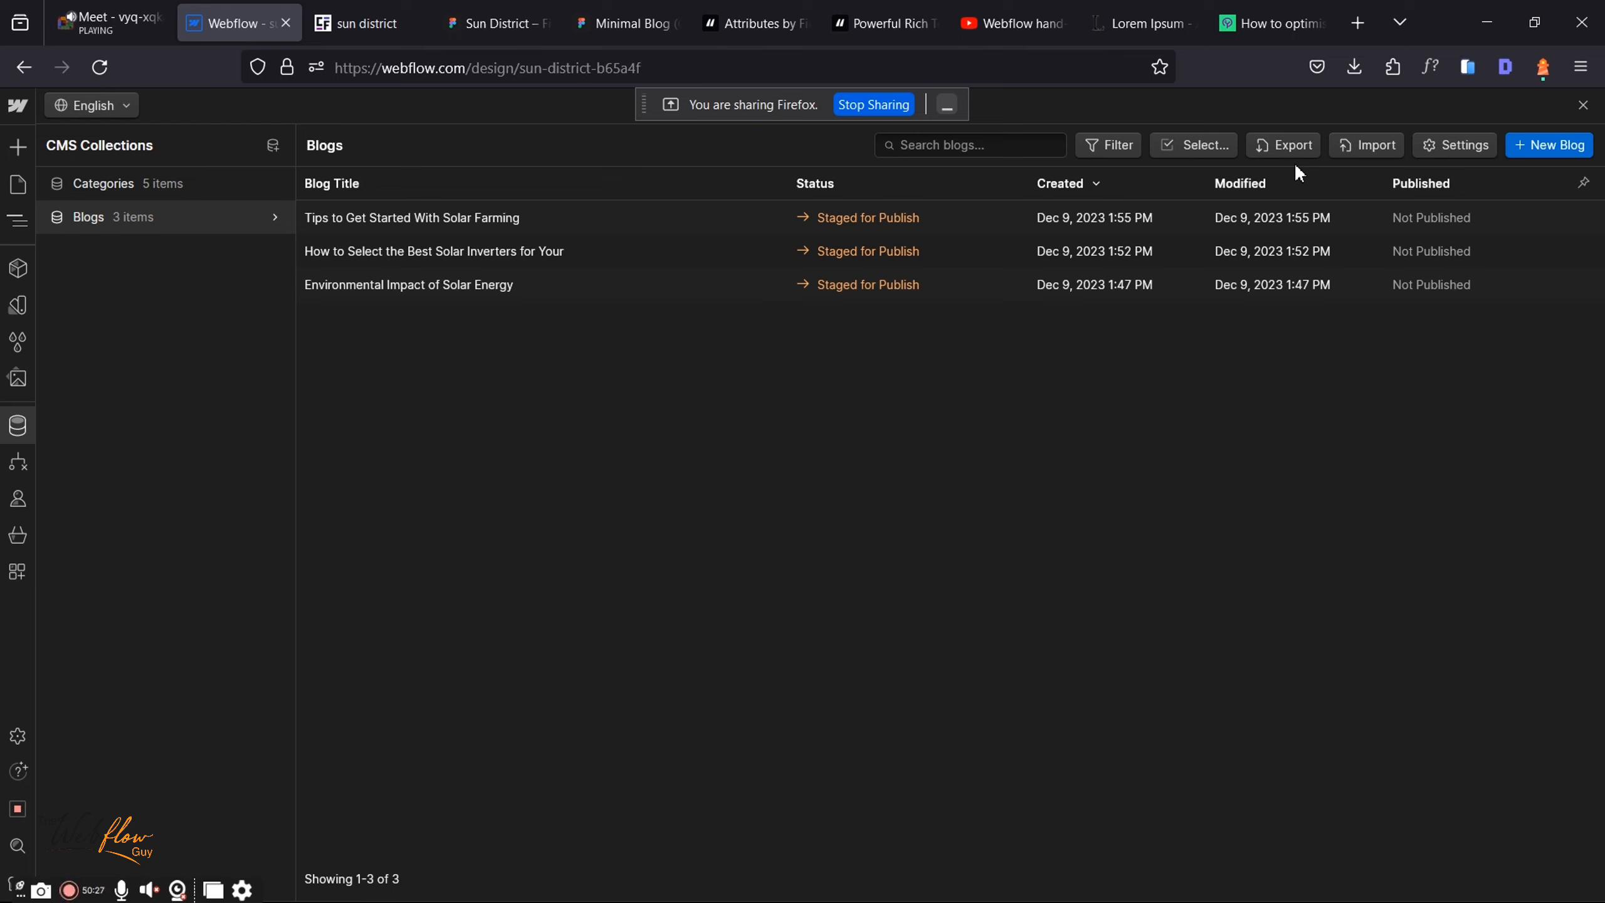
Step: Open the Pages panel listing Categories Template and Blogs Template
{"action": "left_click", "coordinate": [22, 181]}
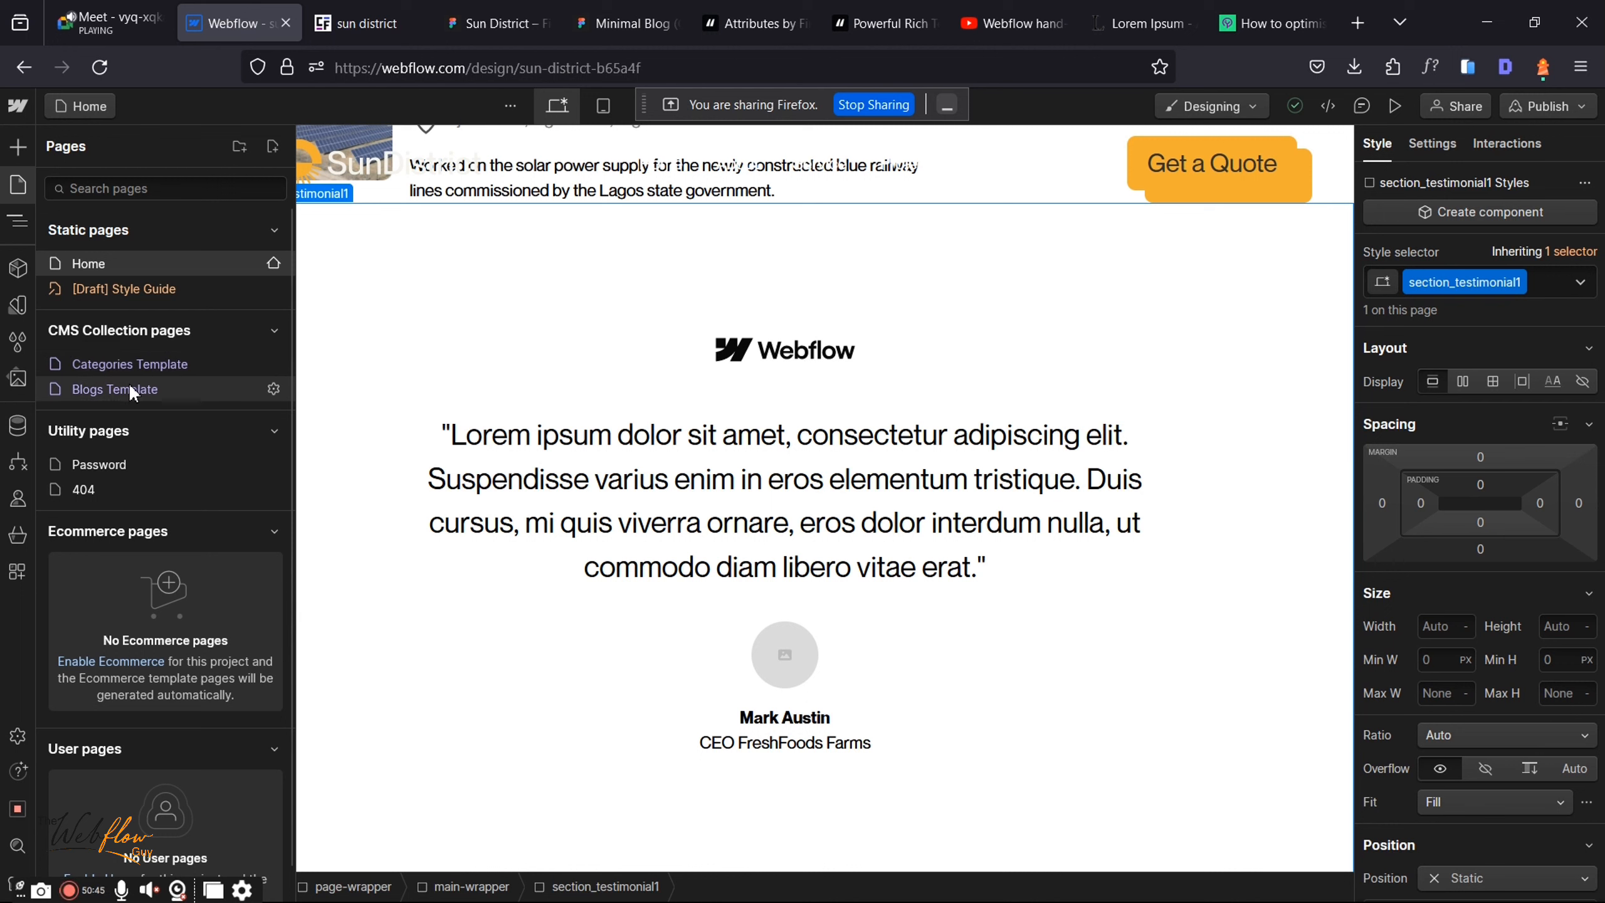
Step: Turn off 'Publish this Collection Template page' in the Categories Template settings
{"action": "left_click", "coordinate": [271, 367]}
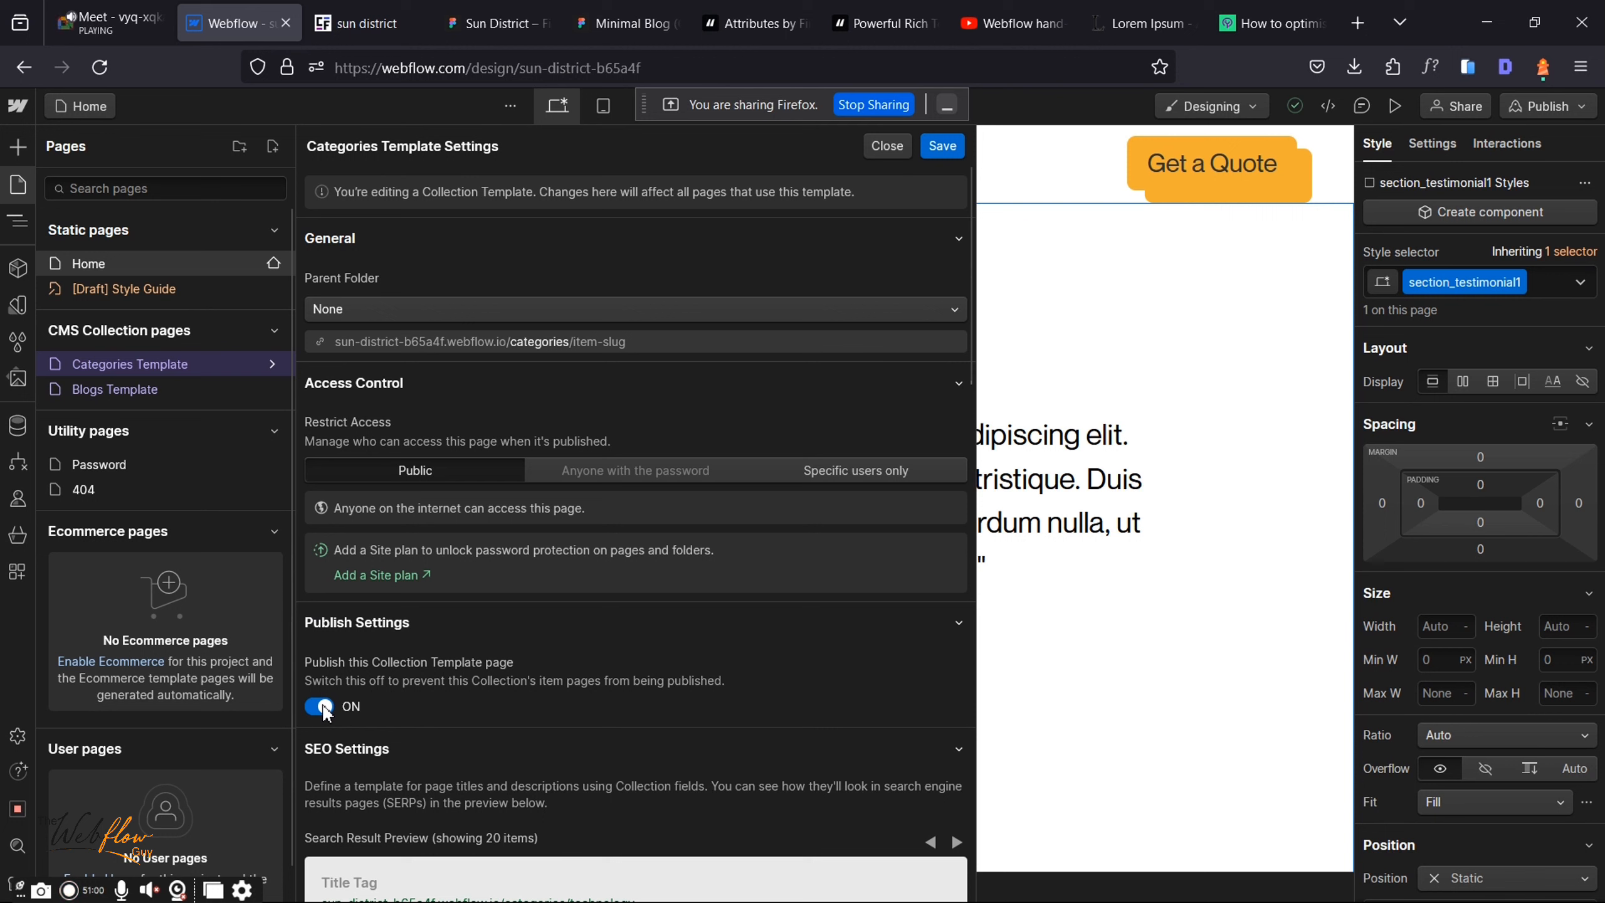
{"action": "left_click", "coordinate": [320, 706]}
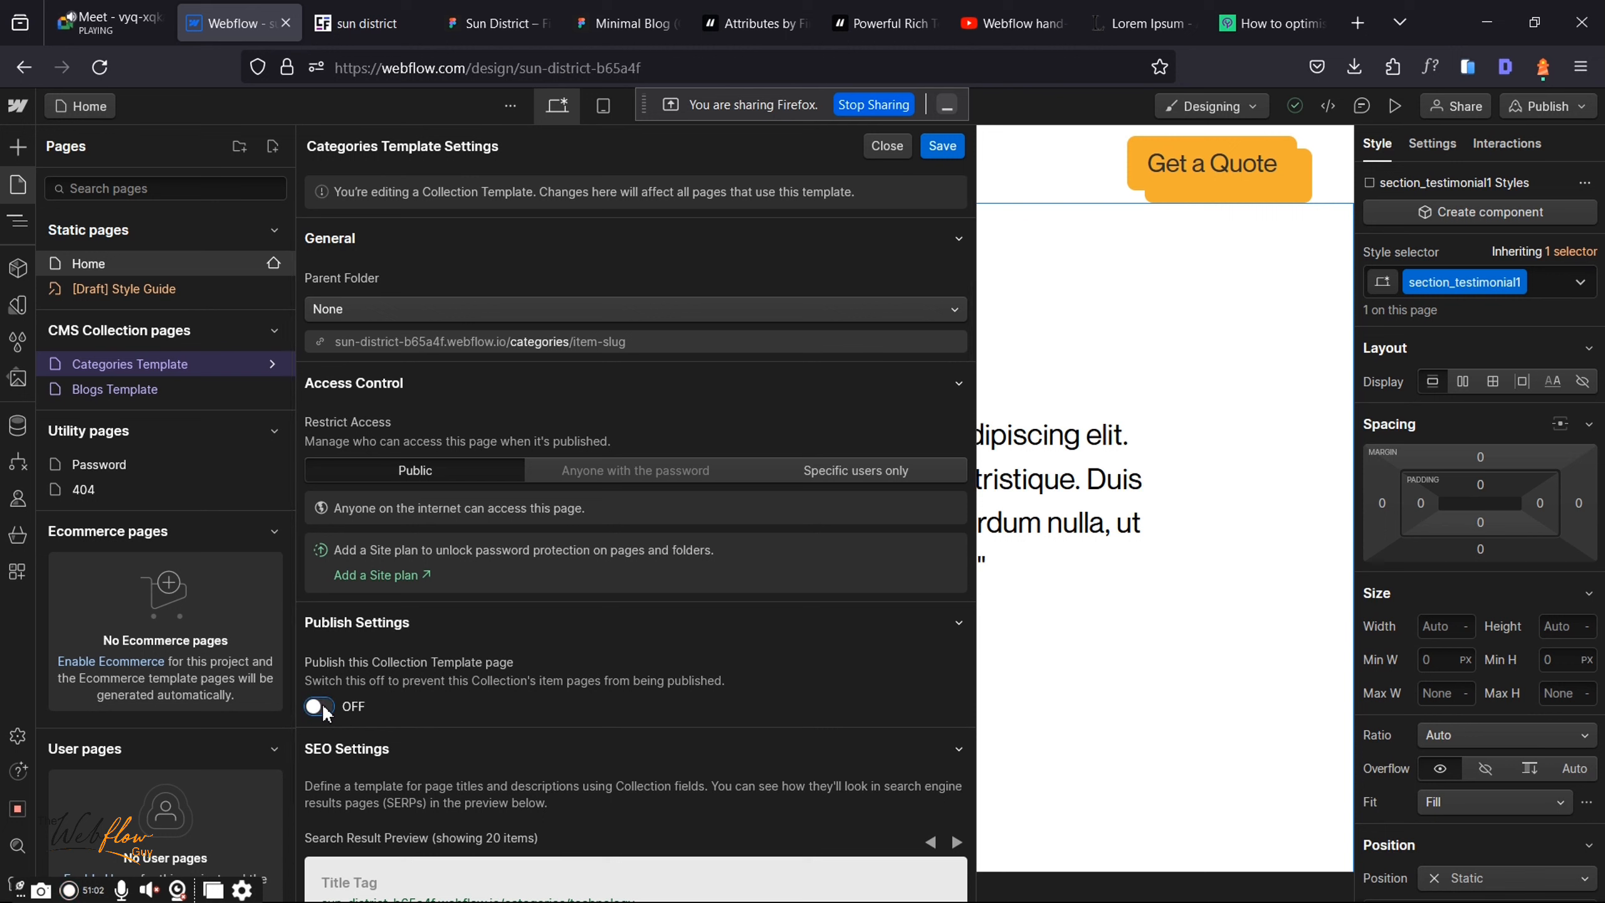
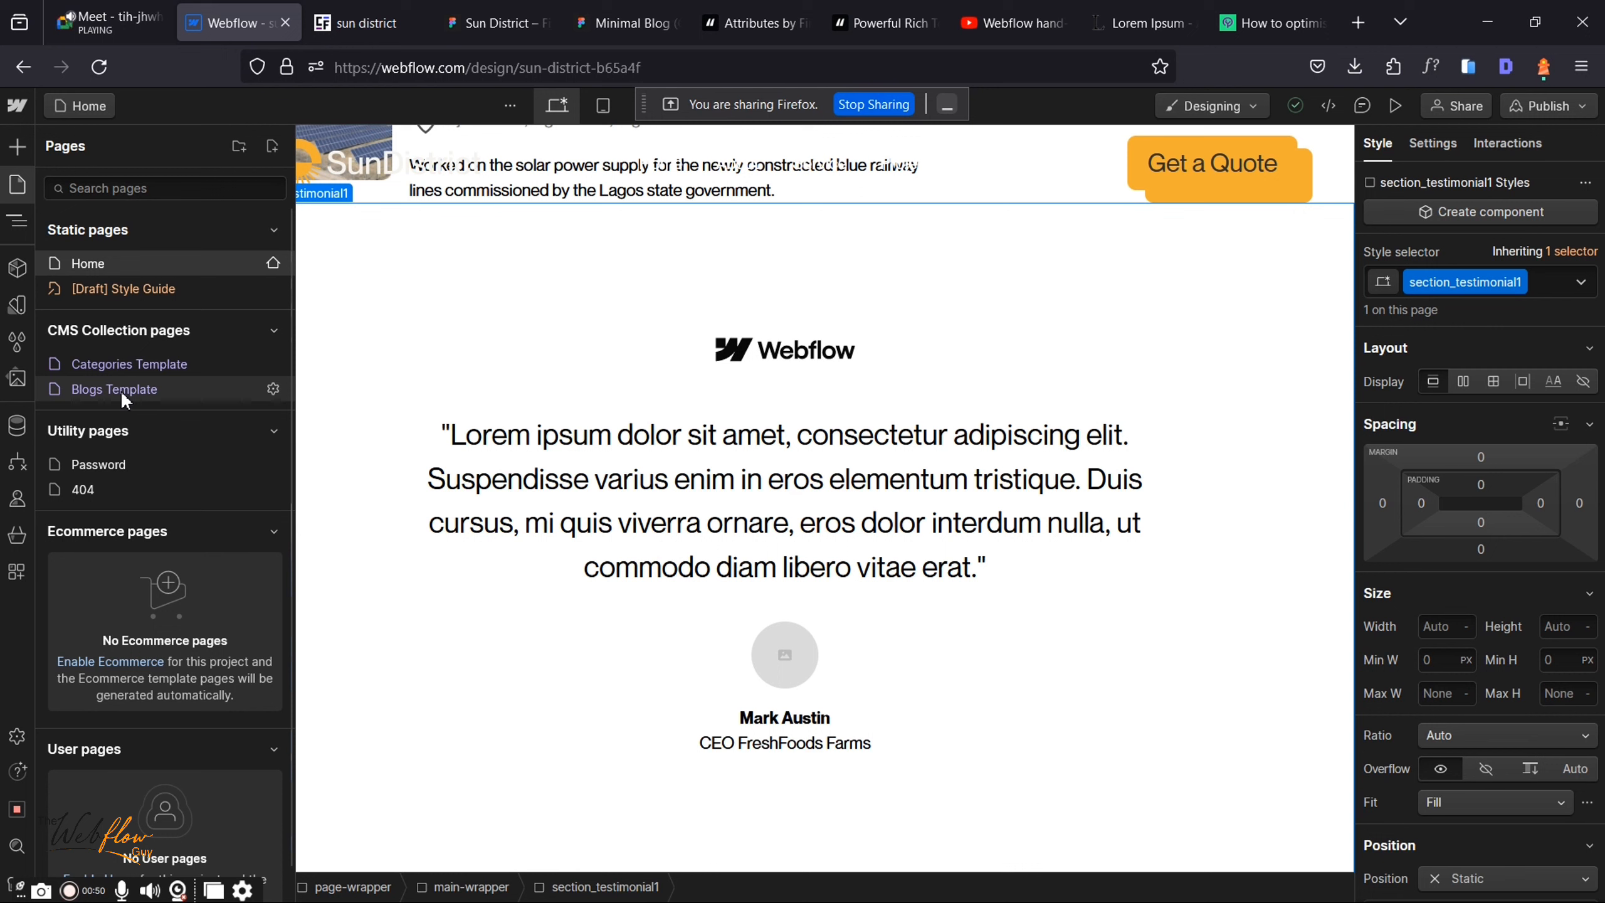
Step: Open the empty Blogs Template page, check its blog item list, and reopen the Pages panel
{"action": "left_click", "coordinate": [163, 394]}
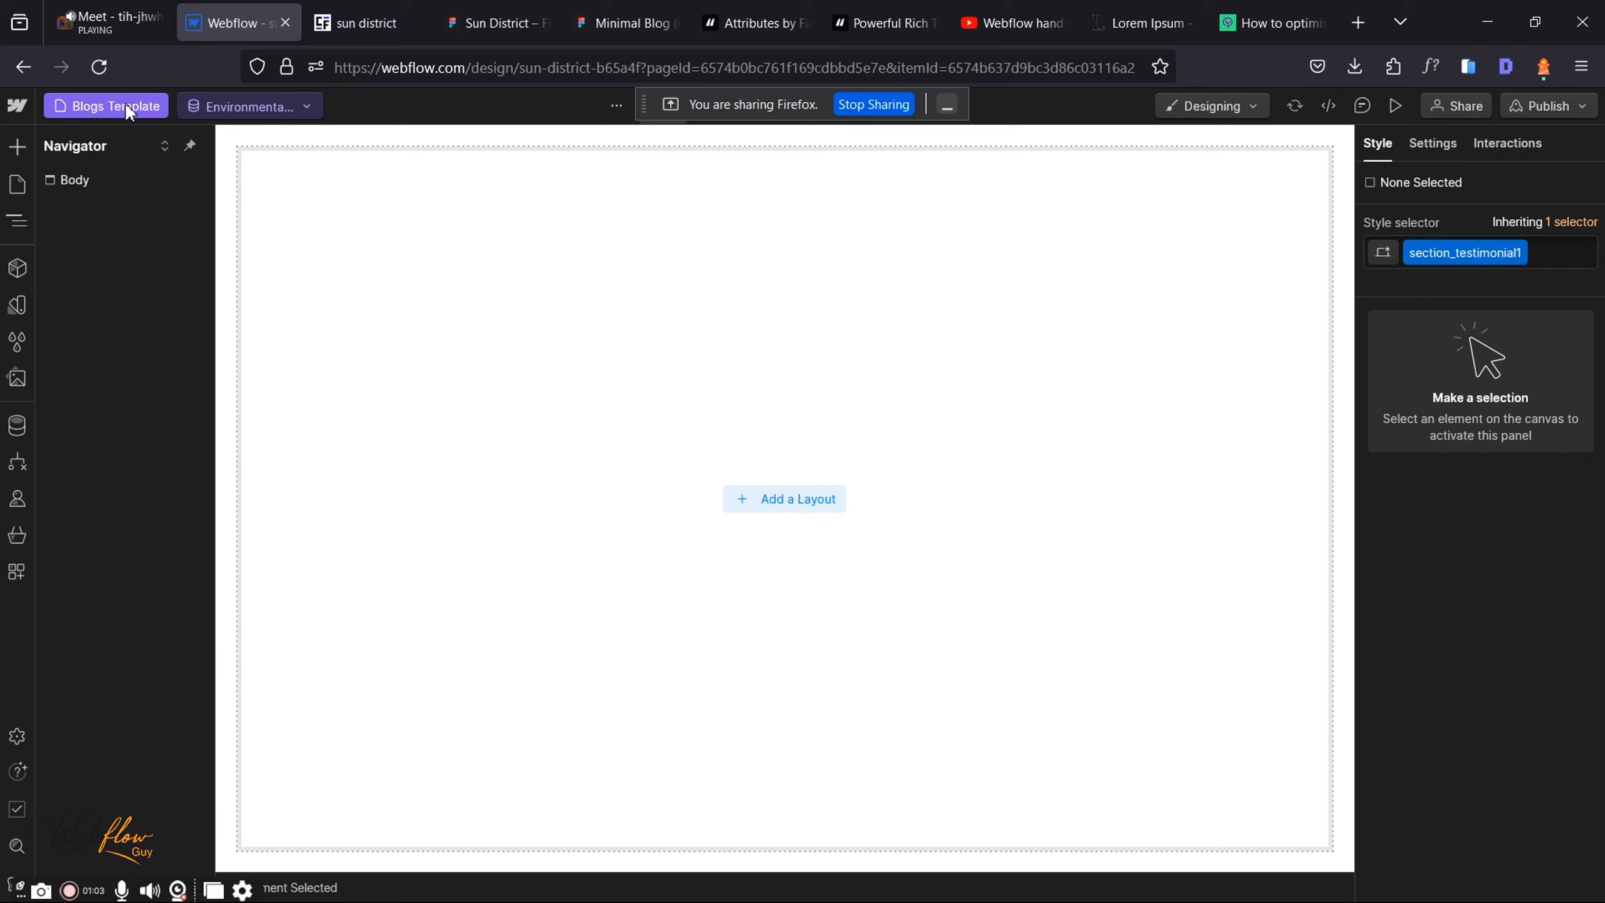
{"action": "left_click", "coordinate": [240, 106]}
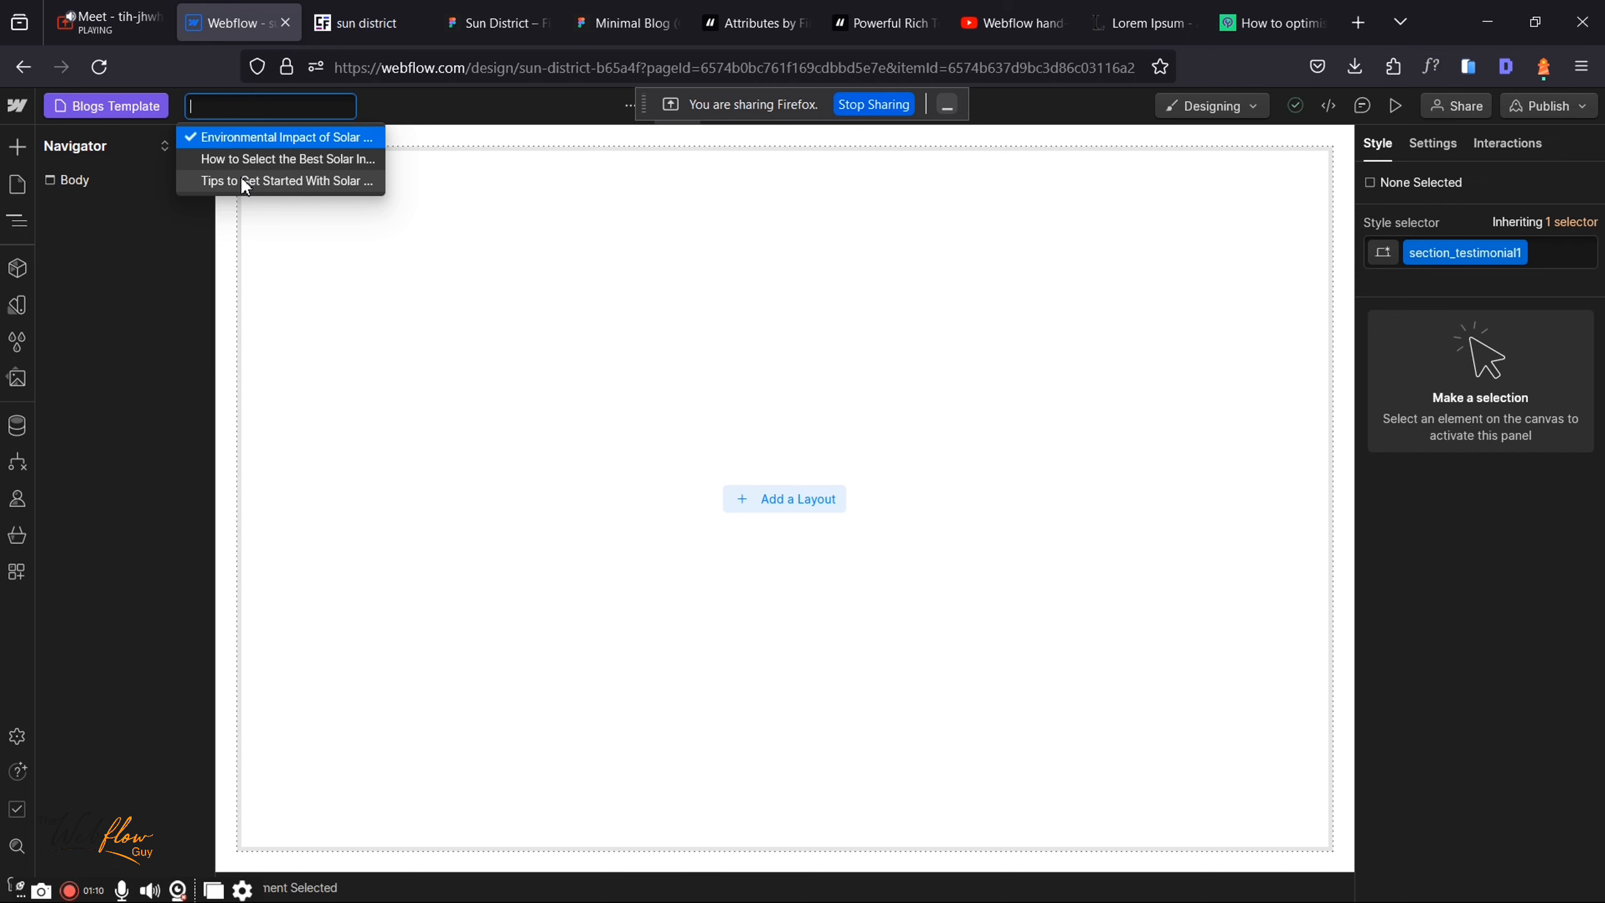
{"action": "left_click", "coordinate": [107, 23]}
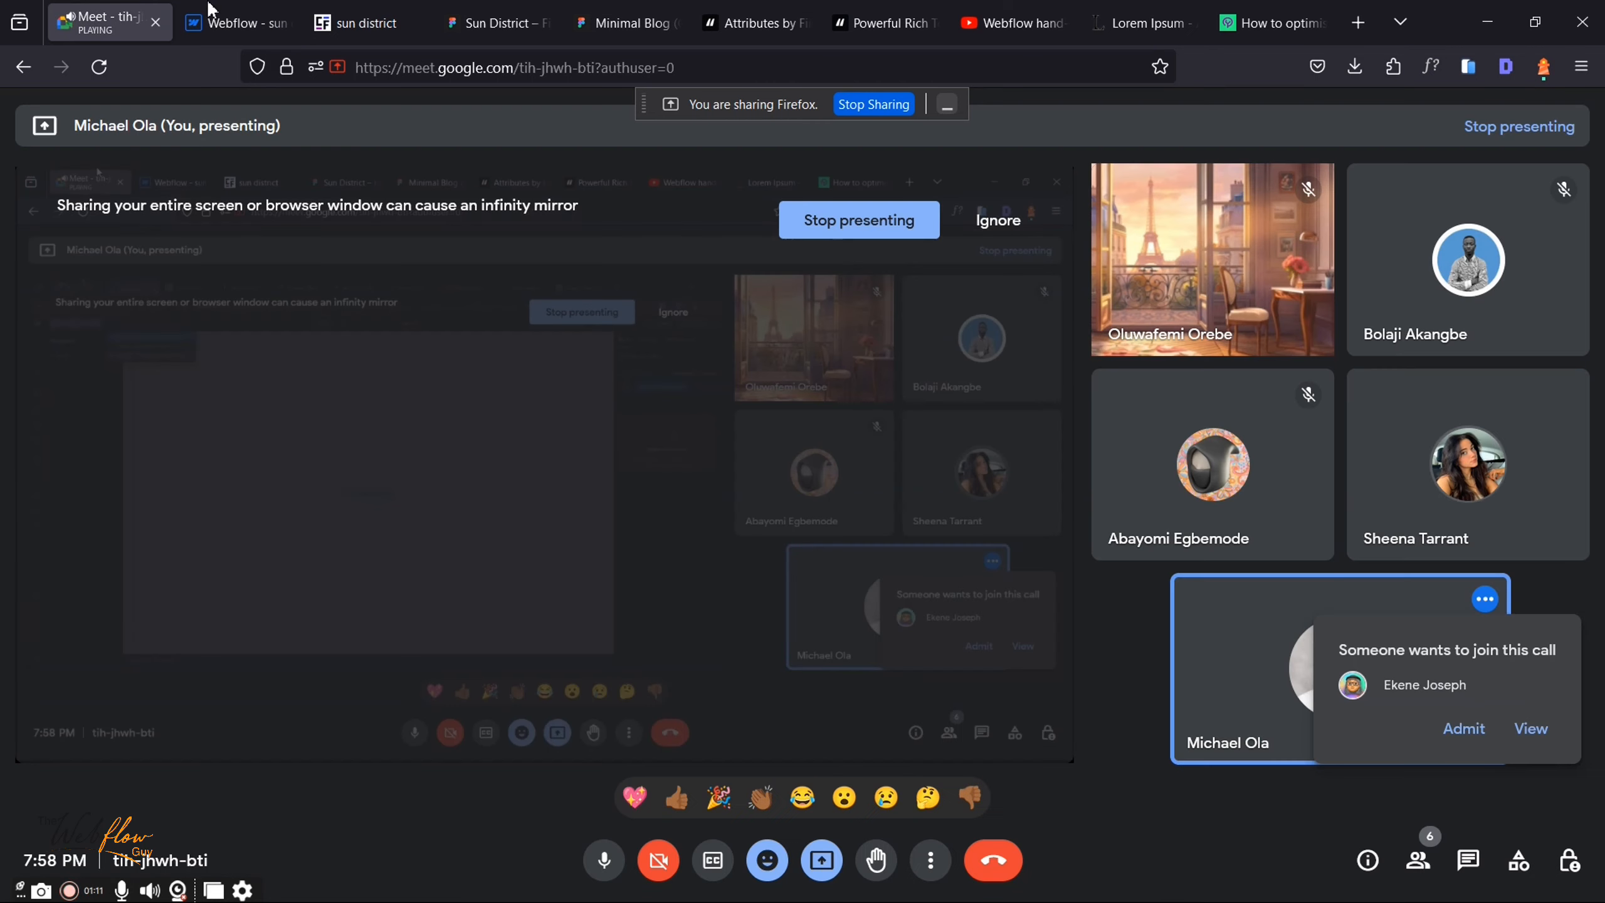
{"action": "left_click", "coordinate": [1463, 728]}
{"action": "left_click", "coordinate": [234, 23]}
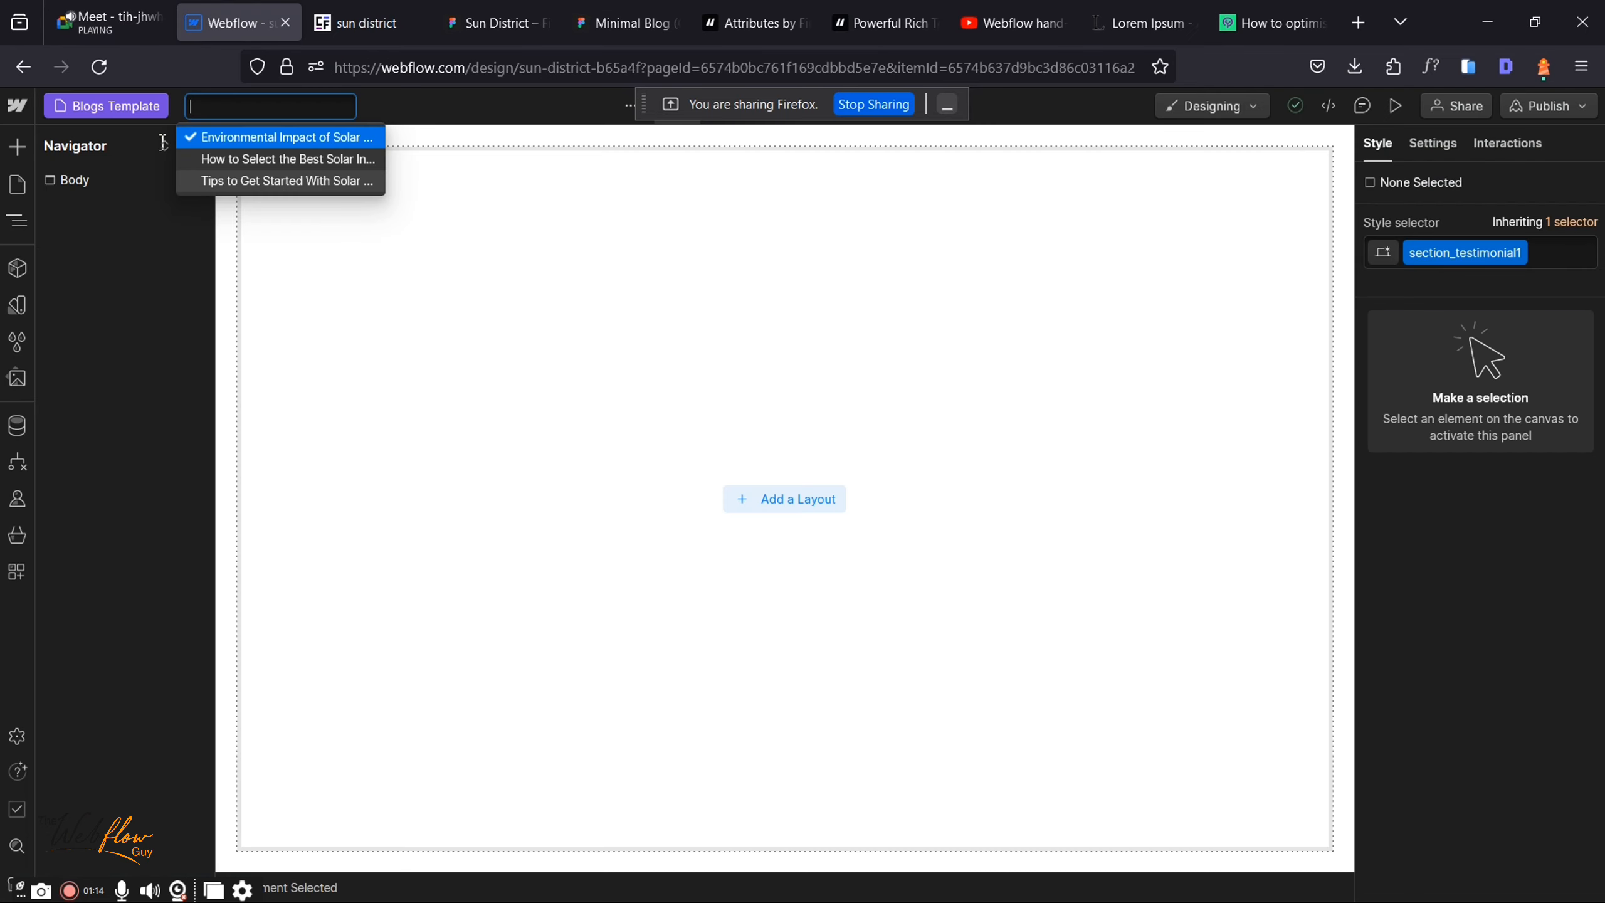
{"action": "left_click", "coordinate": [17, 190]}
{"action": "left_click", "coordinate": [18, 190]}
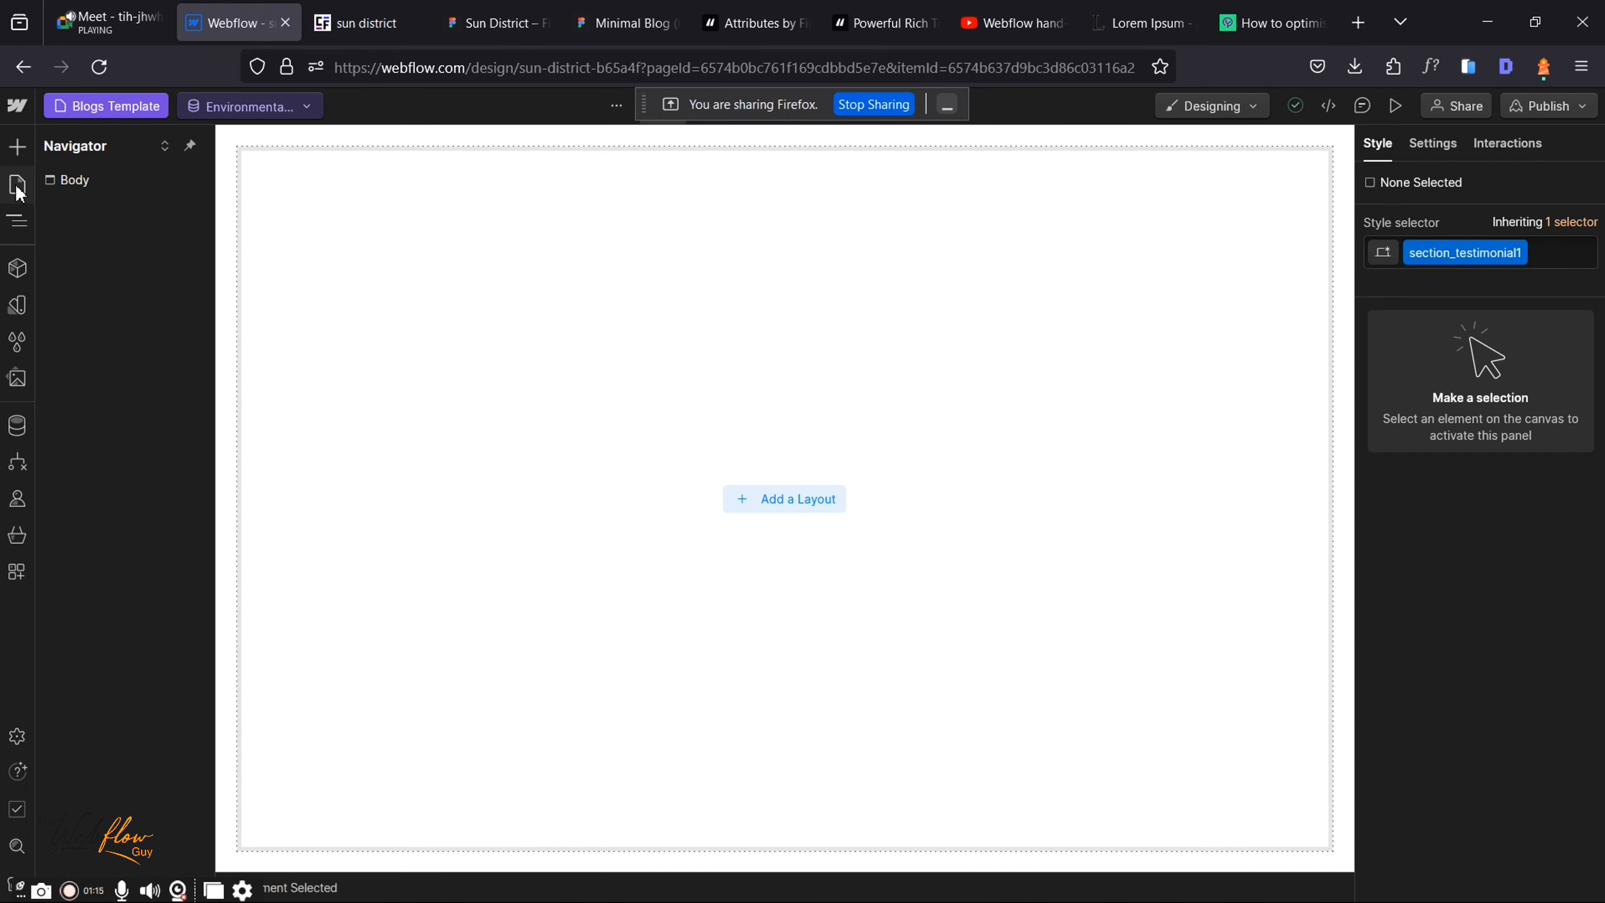
{"action": "left_click", "coordinate": [18, 190]}
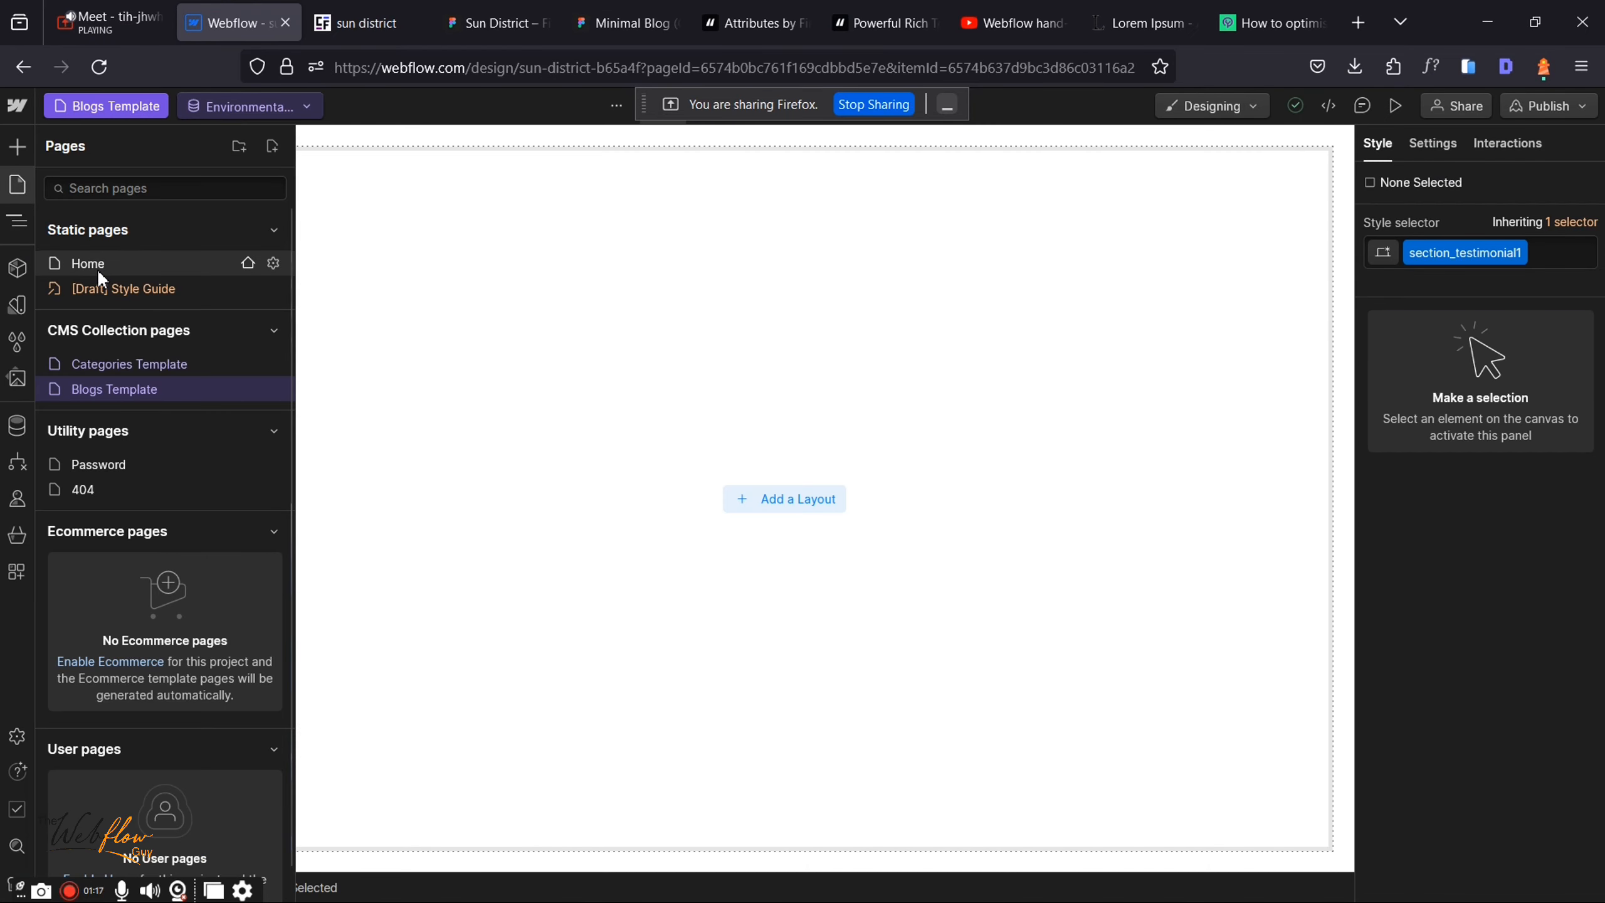
Step: Compare the Home page with the Blogs Template, then return to the Home page
{"action": "left_click", "coordinate": [97, 268]}
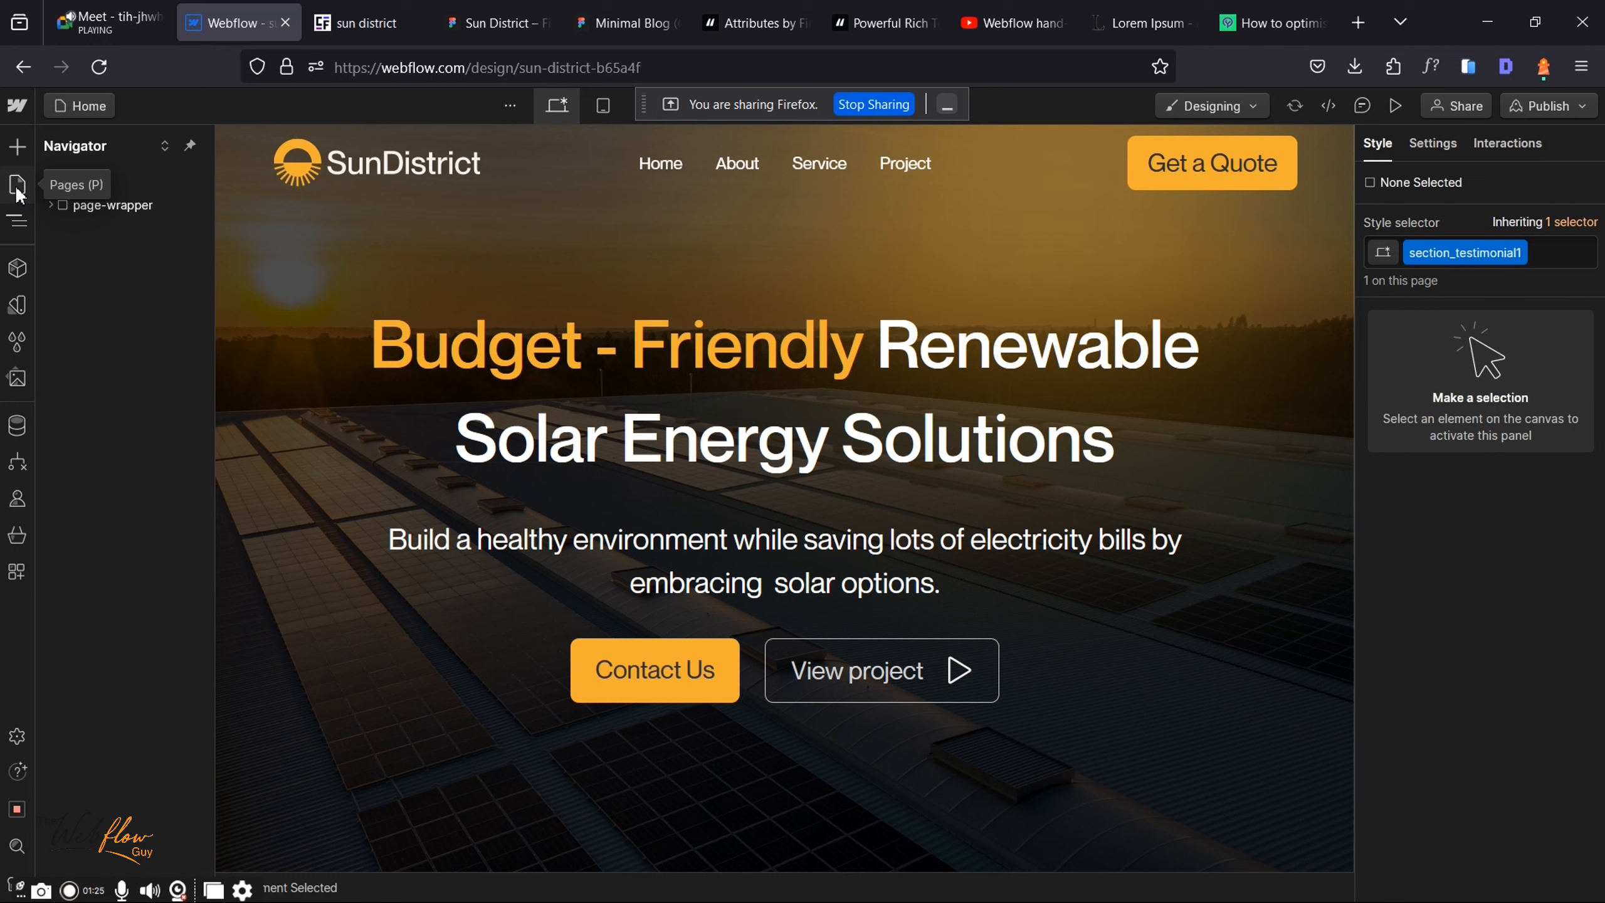
{"action": "left_click", "coordinate": [18, 186]}
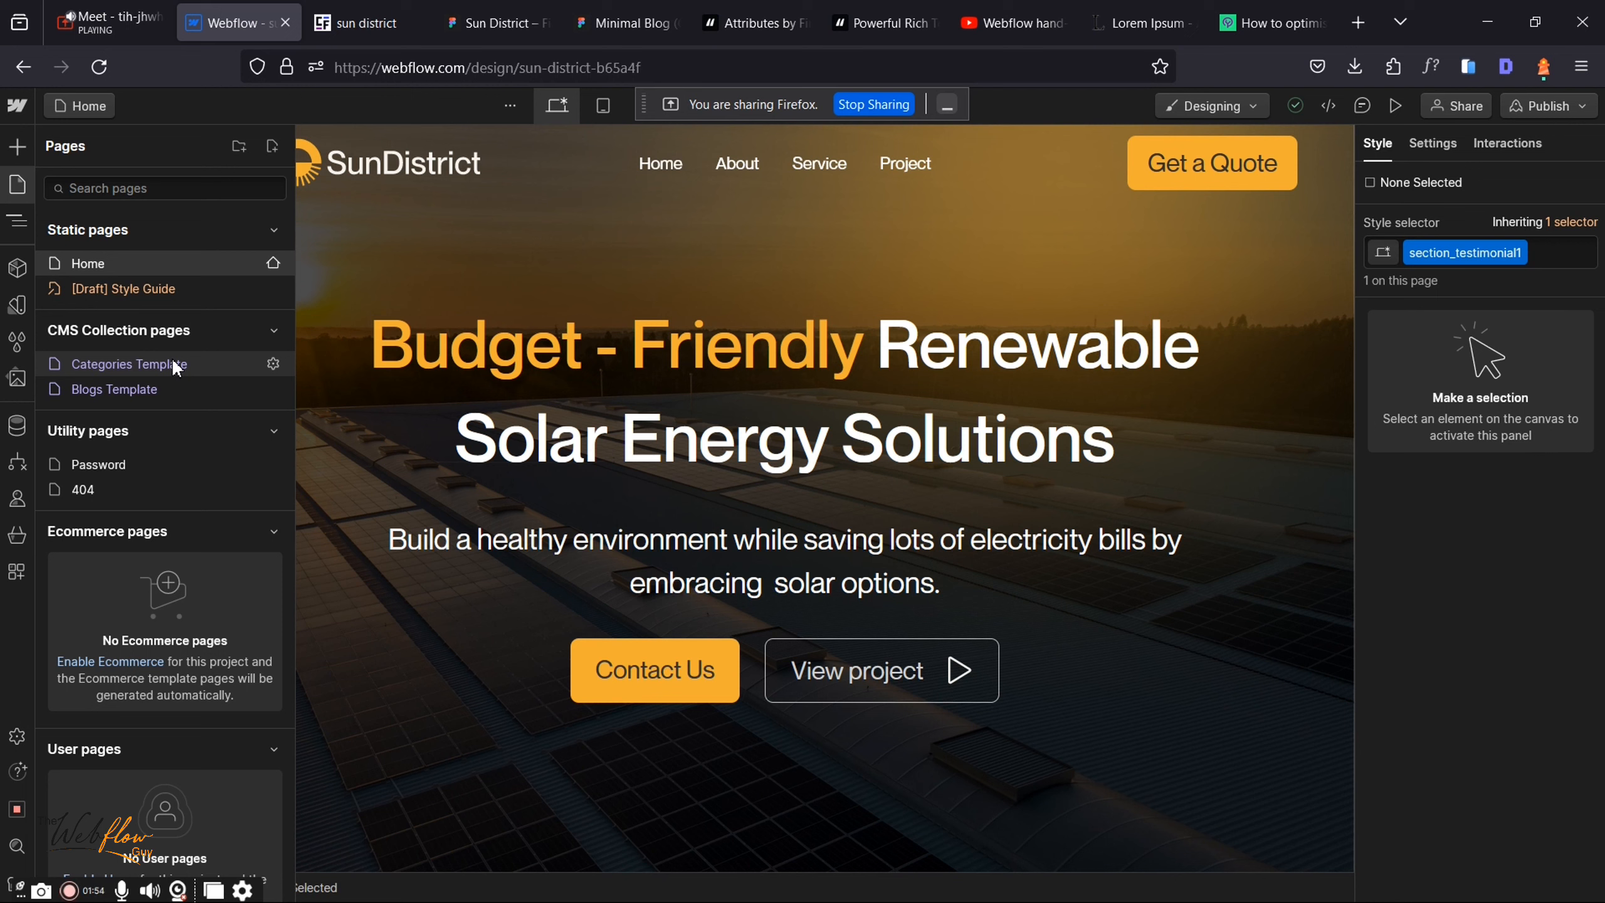
{"action": "left_click", "coordinate": [146, 395]}
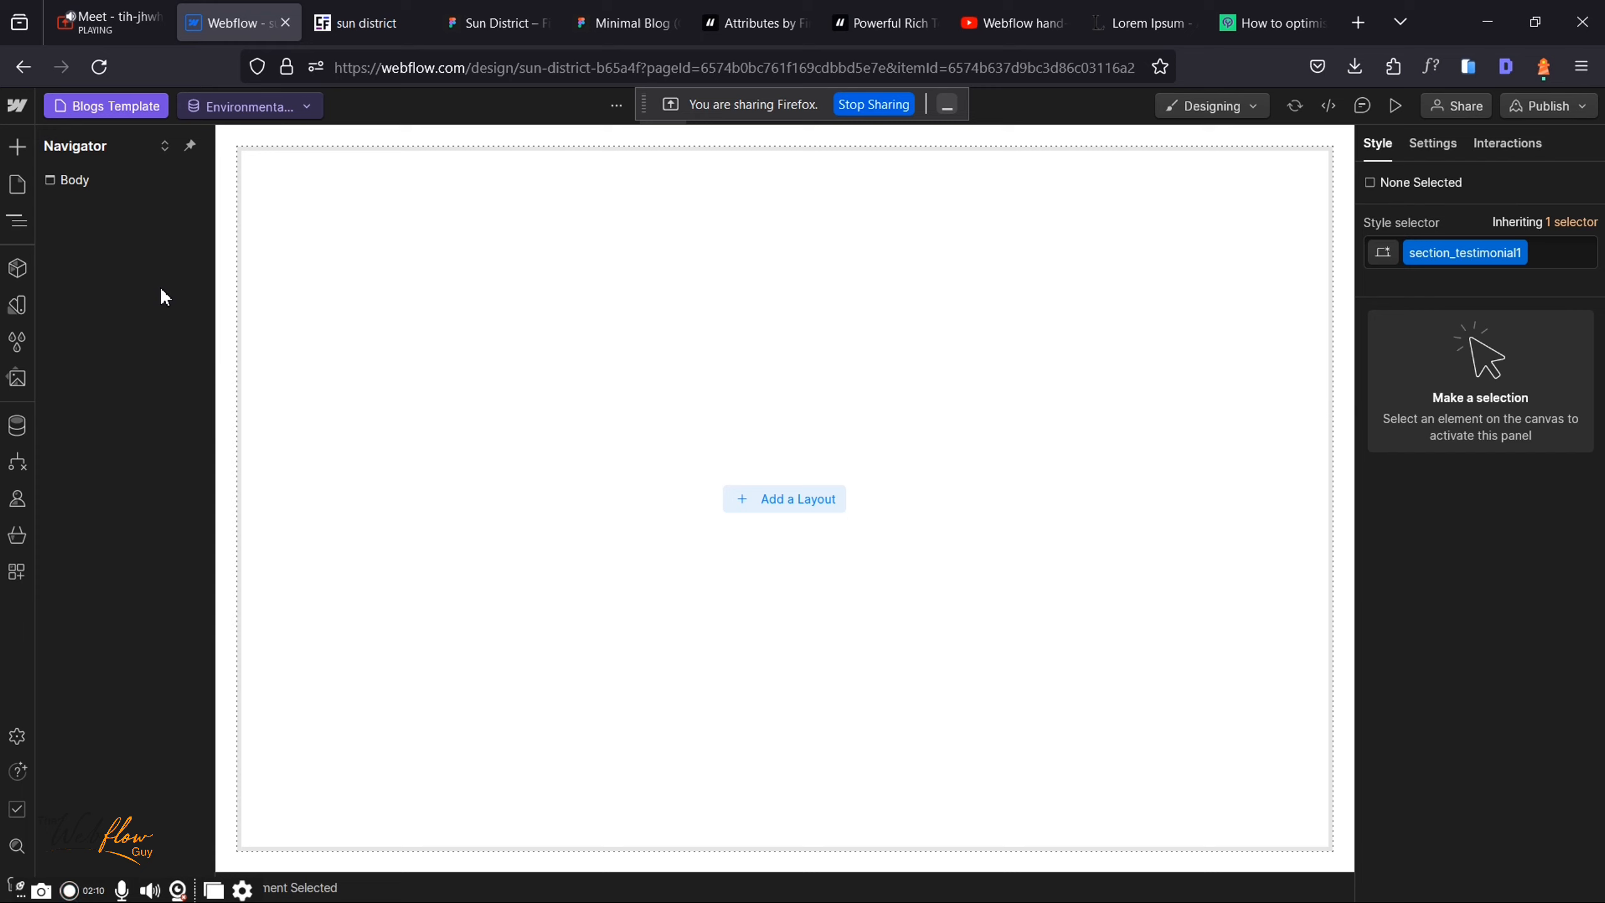
{"action": "left_click", "coordinate": [20, 193]}
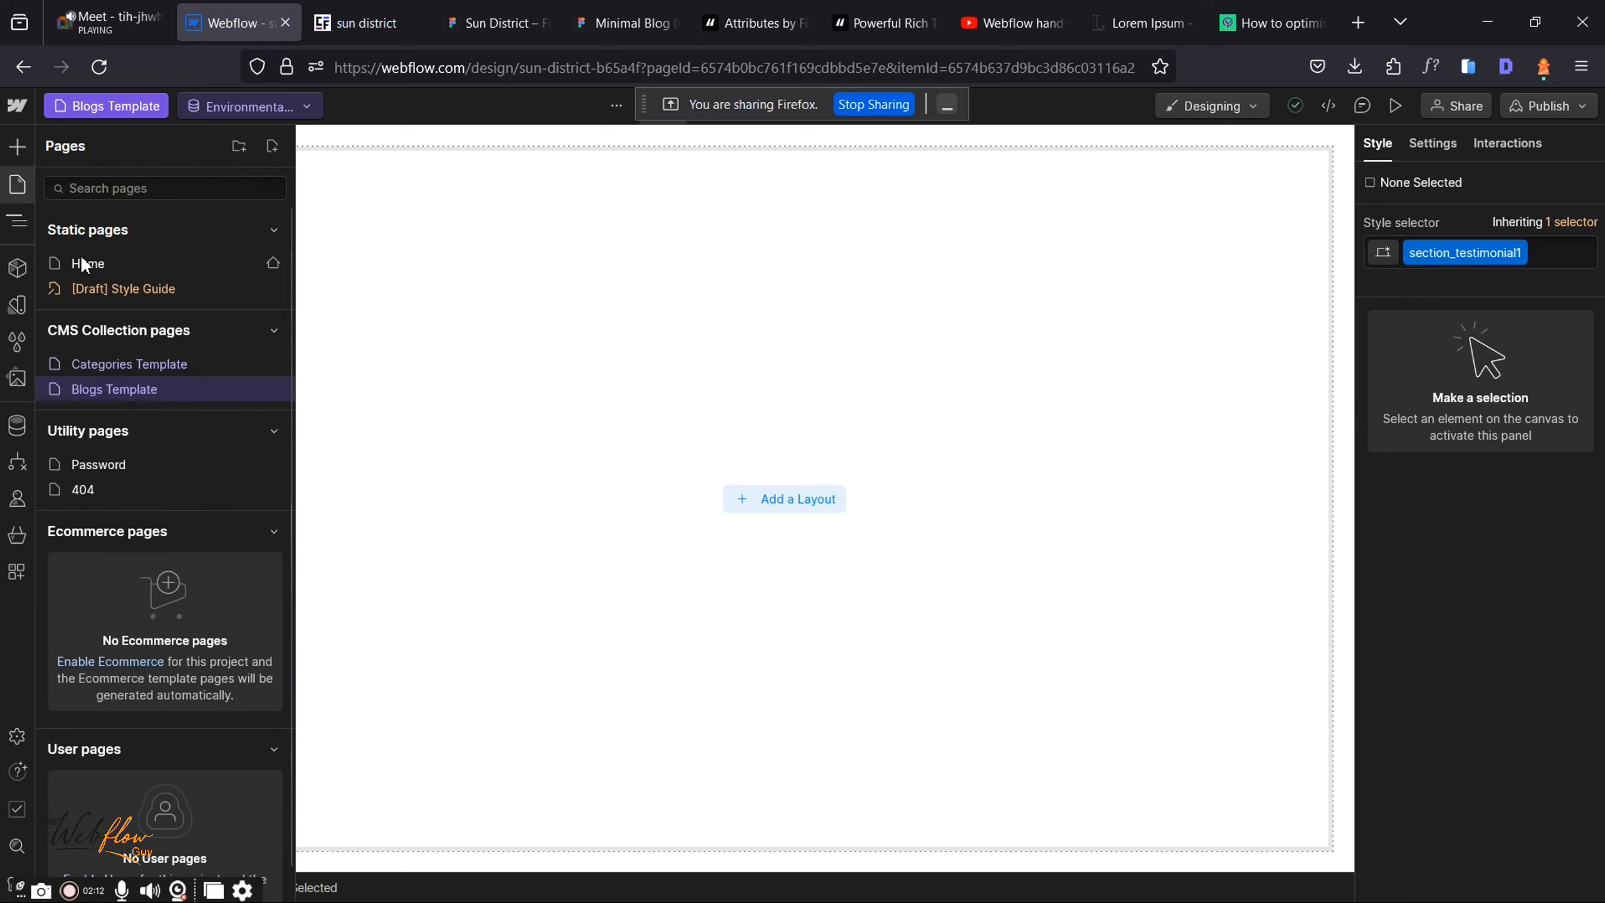
{"action": "left_click", "coordinate": [100, 265]}
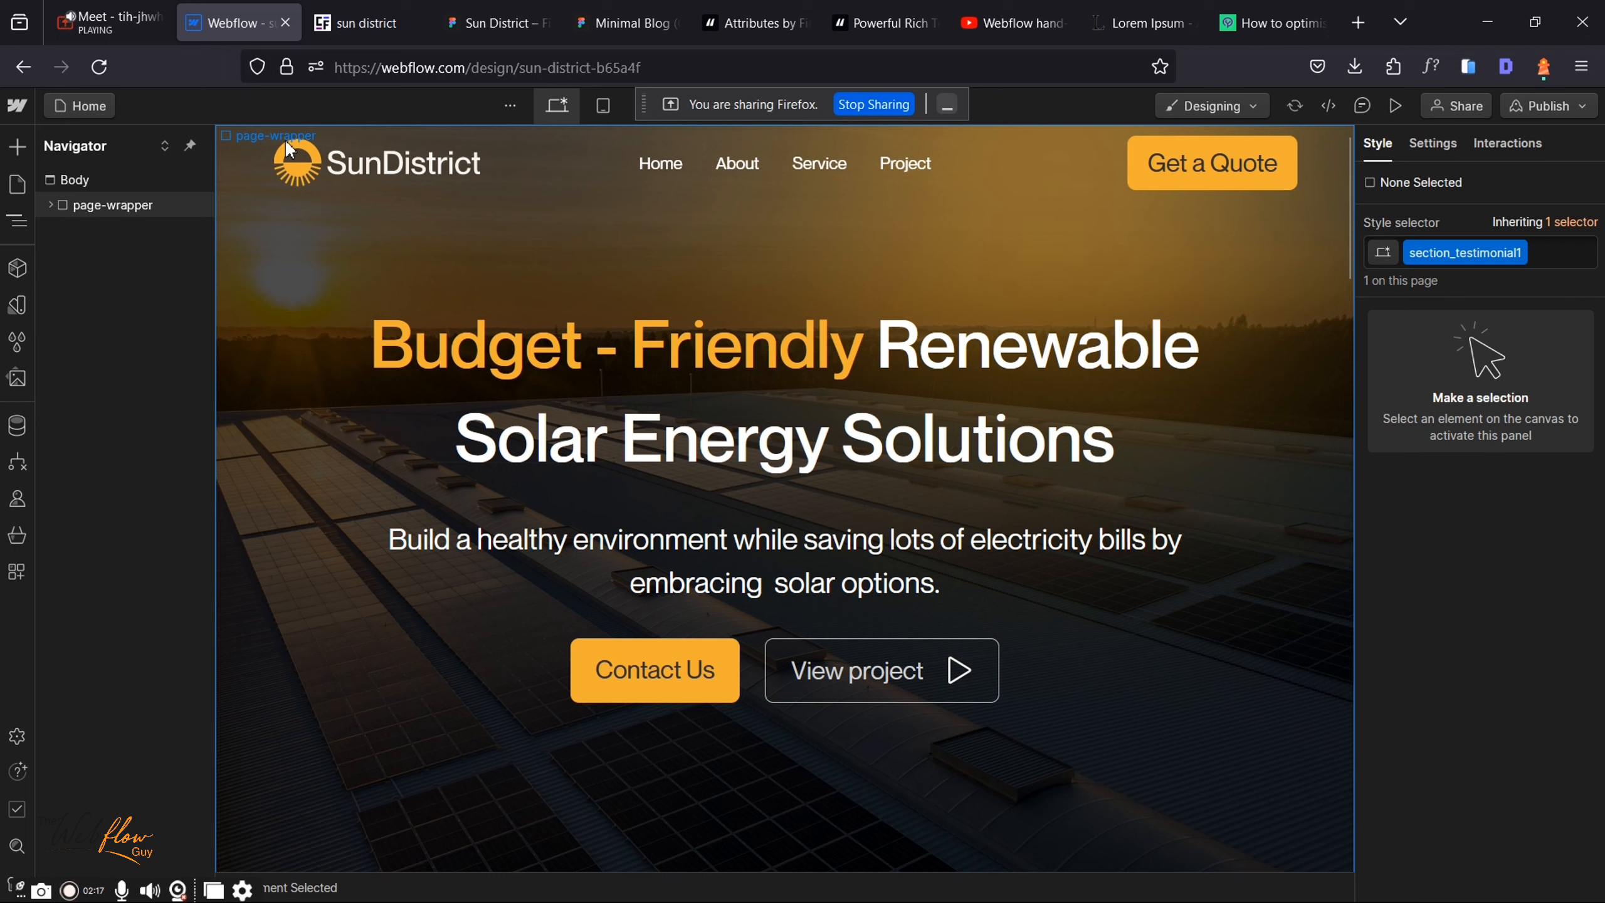
Step: Copy the Home page's page-wrapper element from the Navigator
{"action": "left_click", "coordinate": [170, 203]}
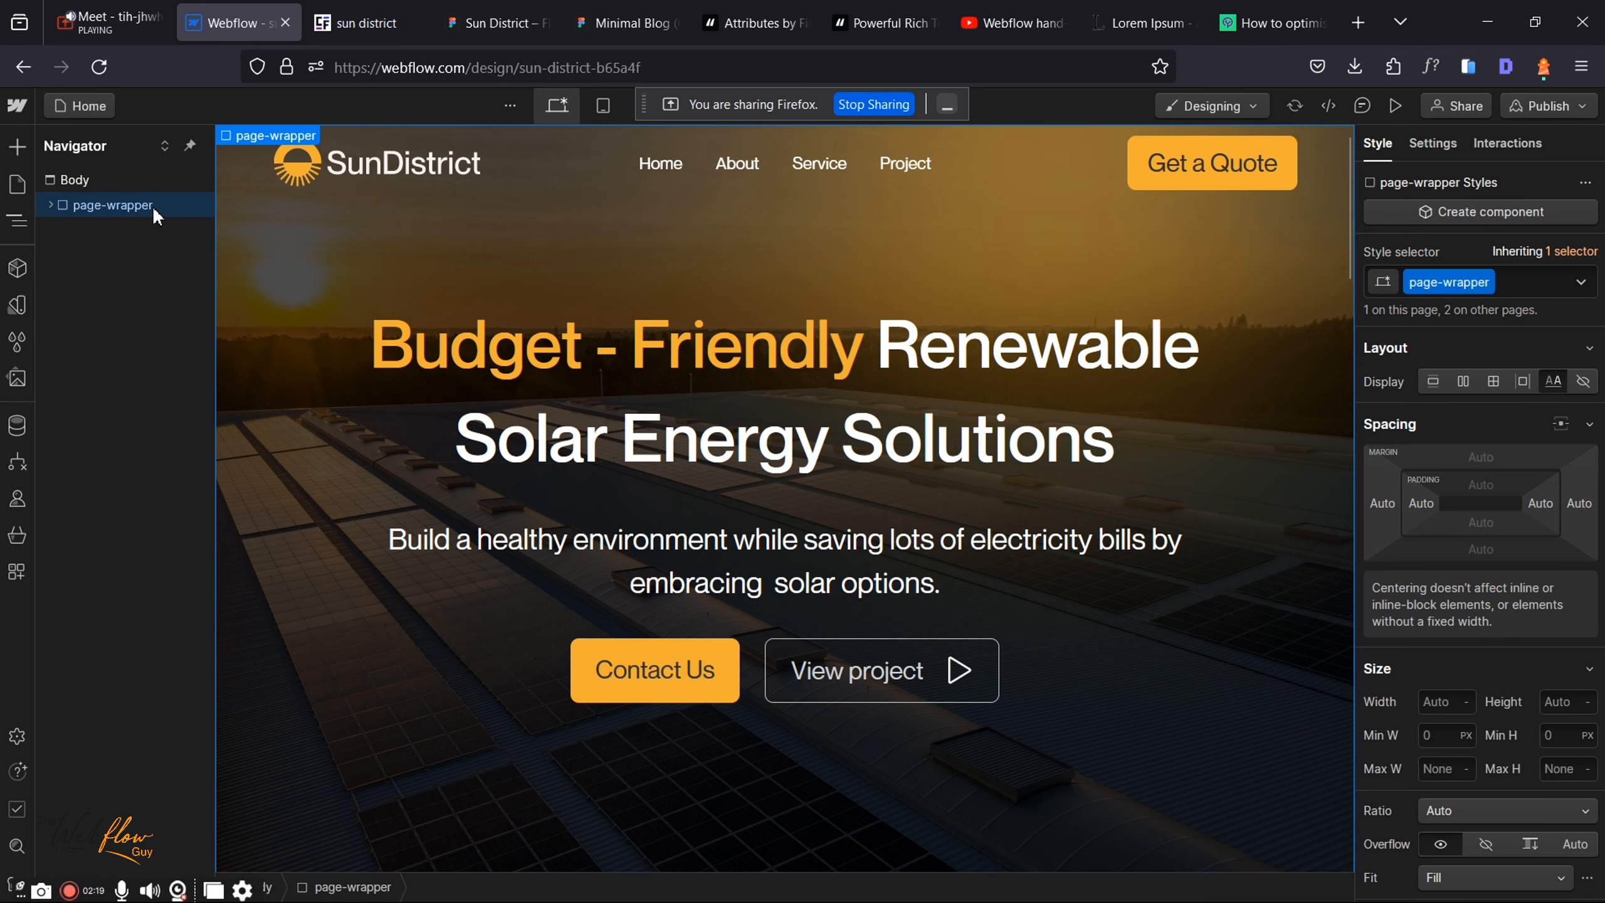
{"action": "right_click", "coordinate": [265, 145]}
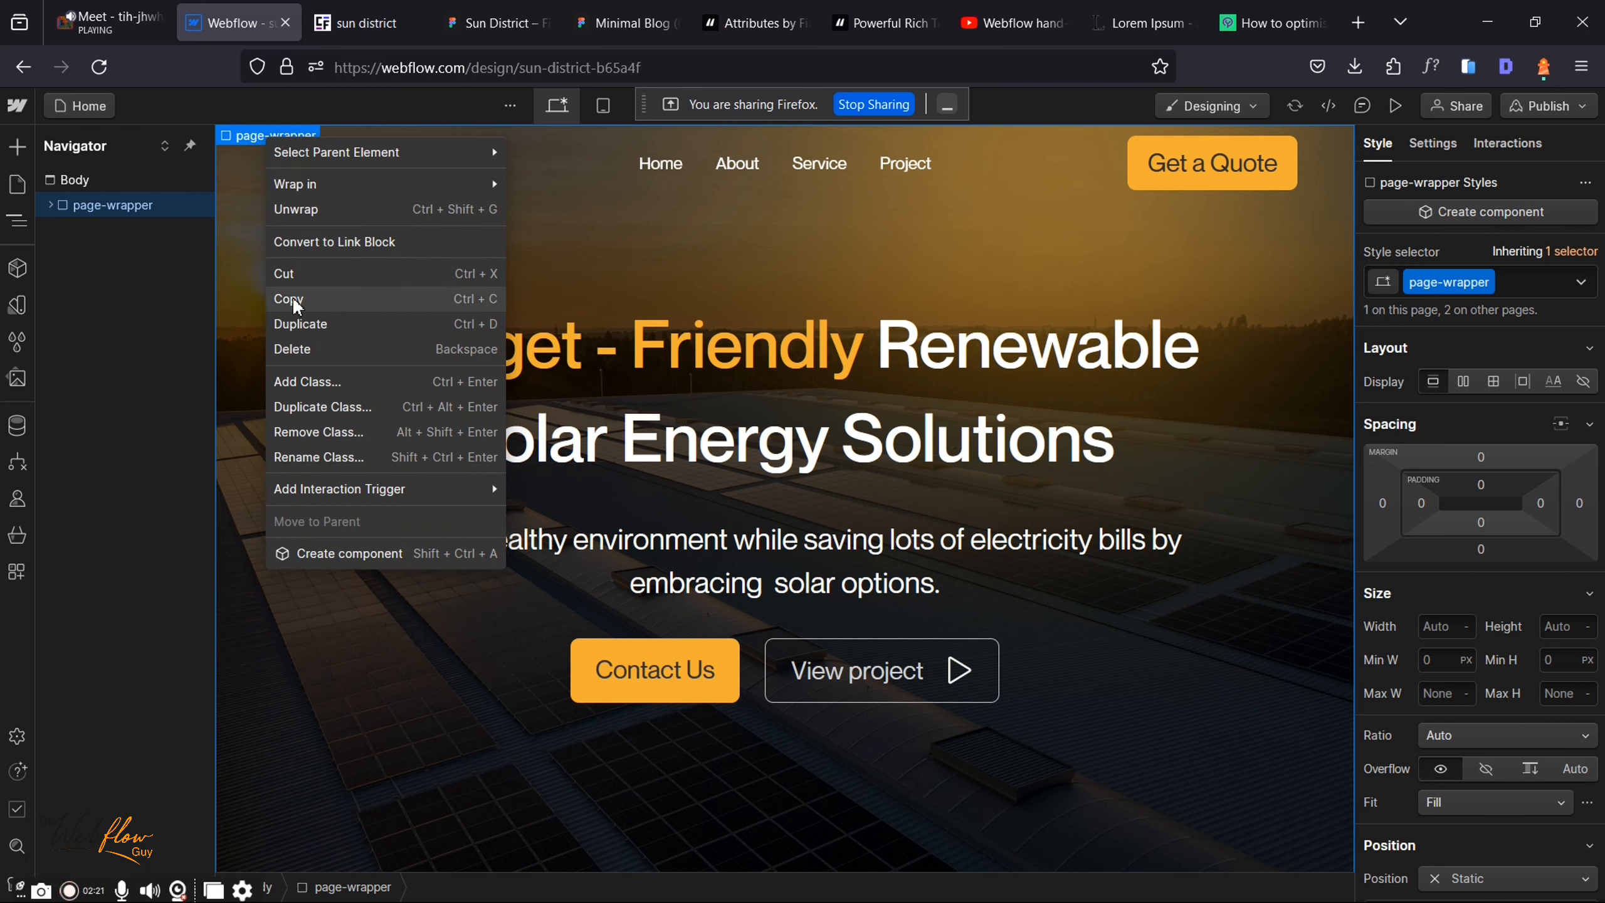
{"action": "left_click", "coordinate": [17, 184]}
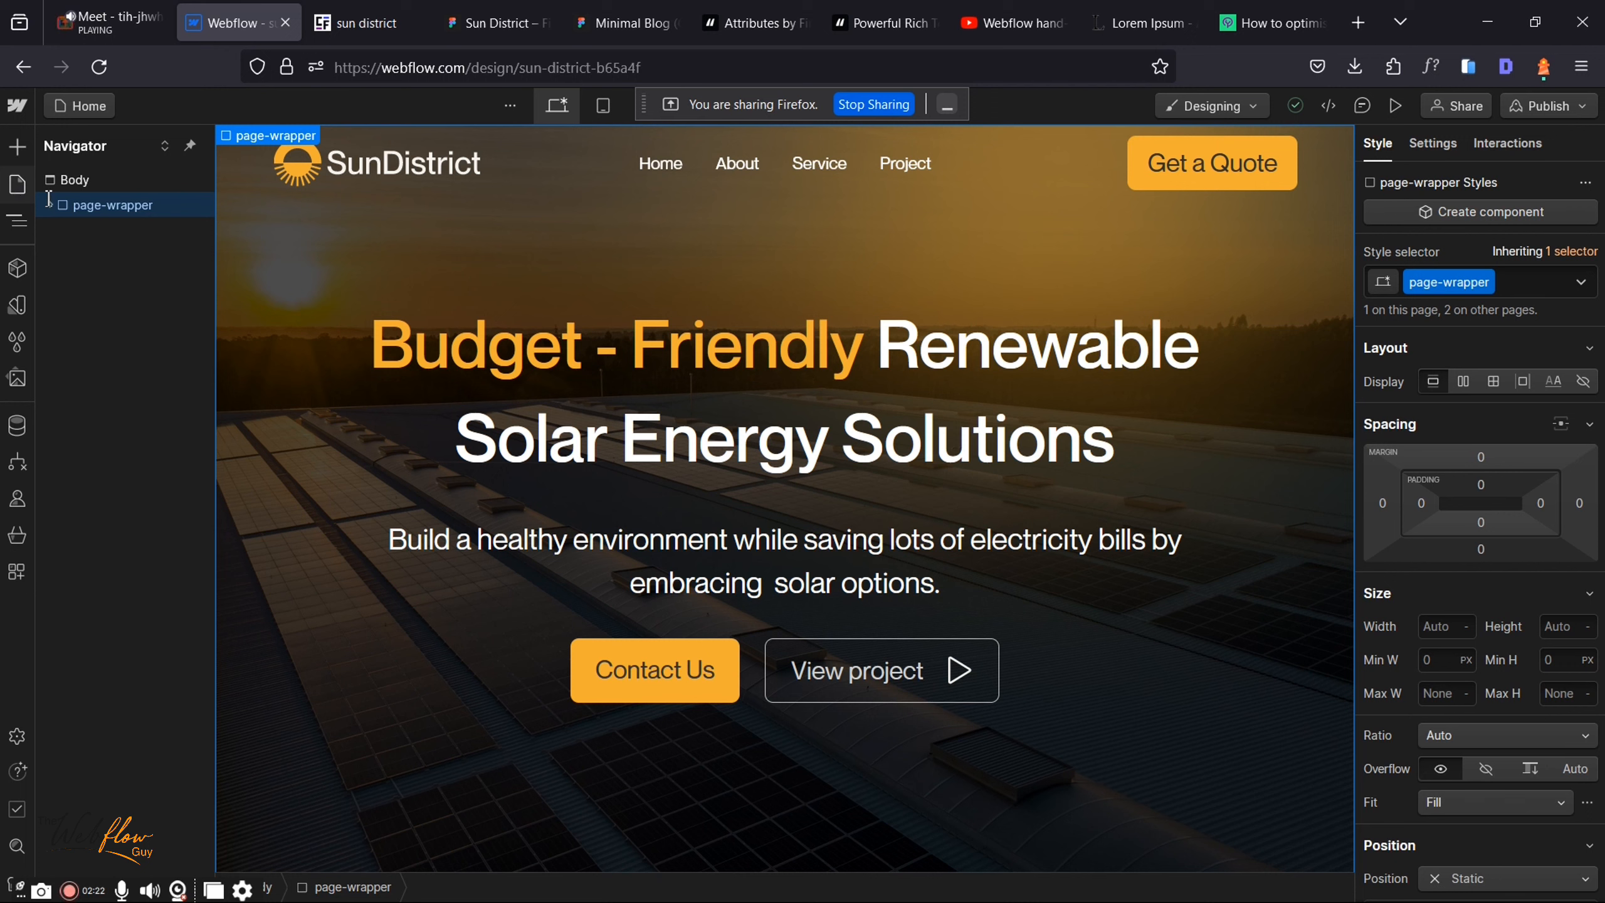
{"action": "key", "text": "p"}
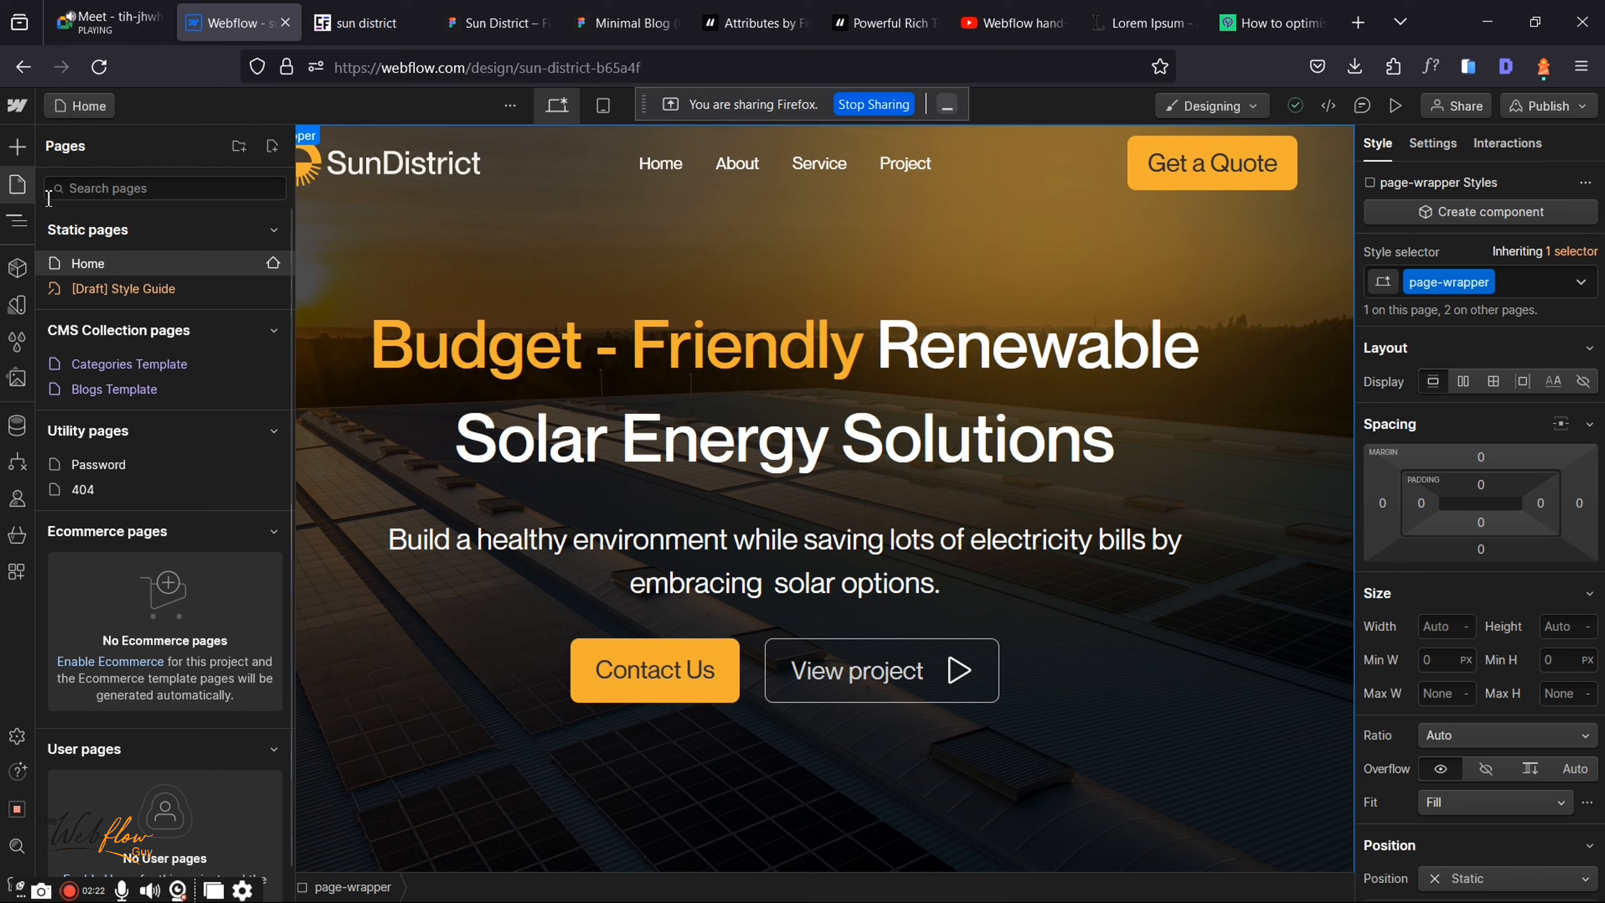
Step: Paste the copied page-wrapper into the Blogs Template's empty Body
{"action": "left_click", "coordinate": [110, 390]}
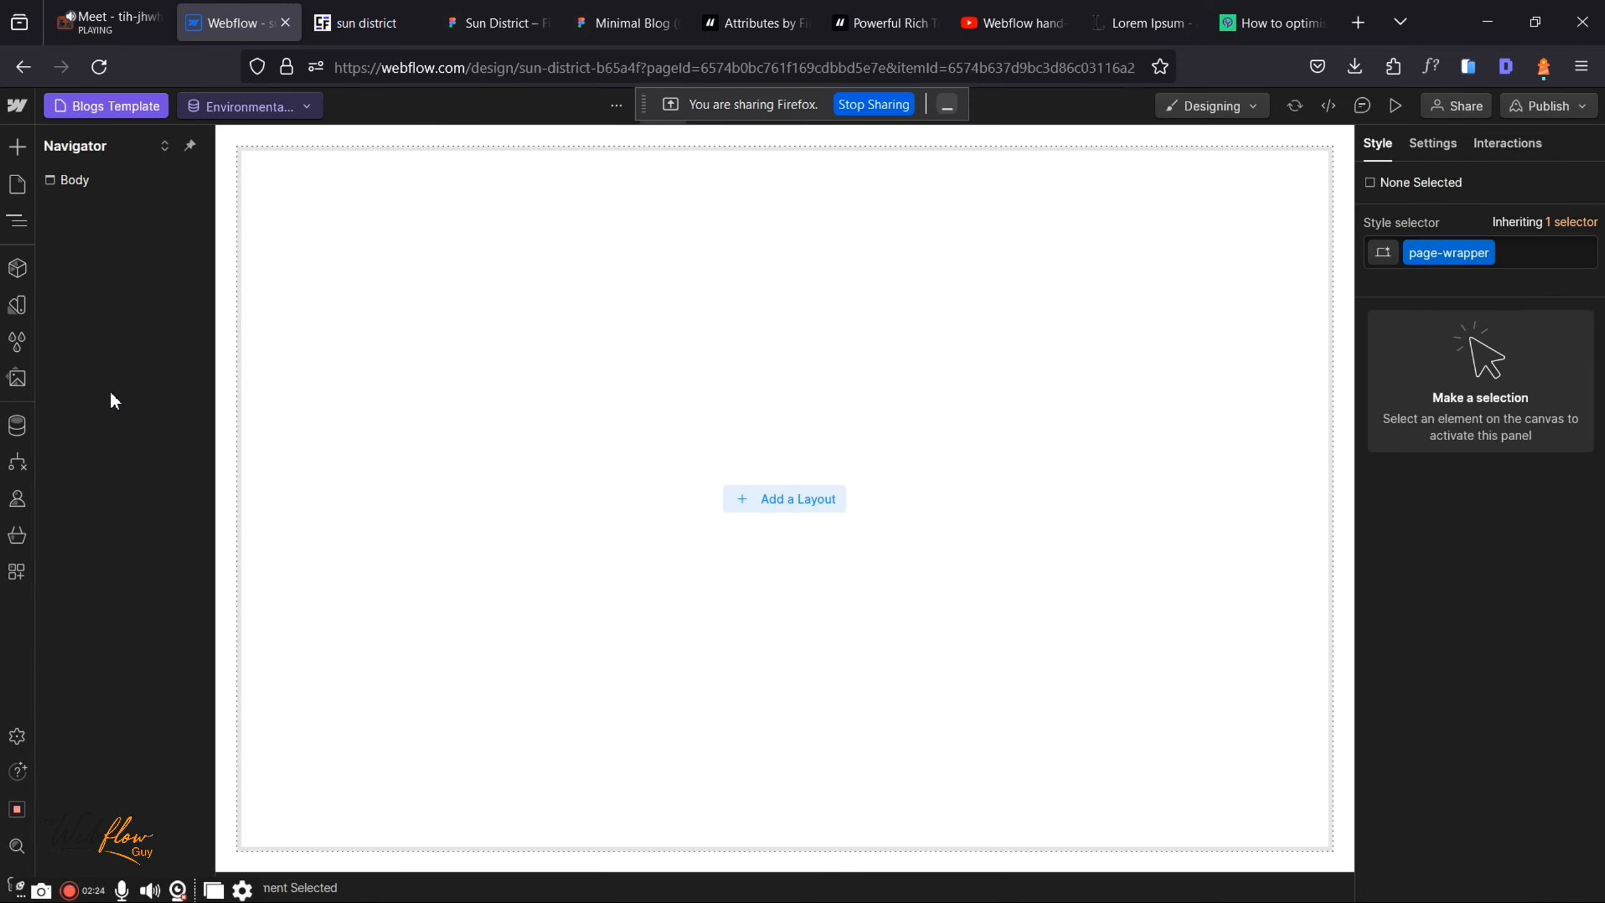
{"action": "left_click", "coordinate": [74, 183]}
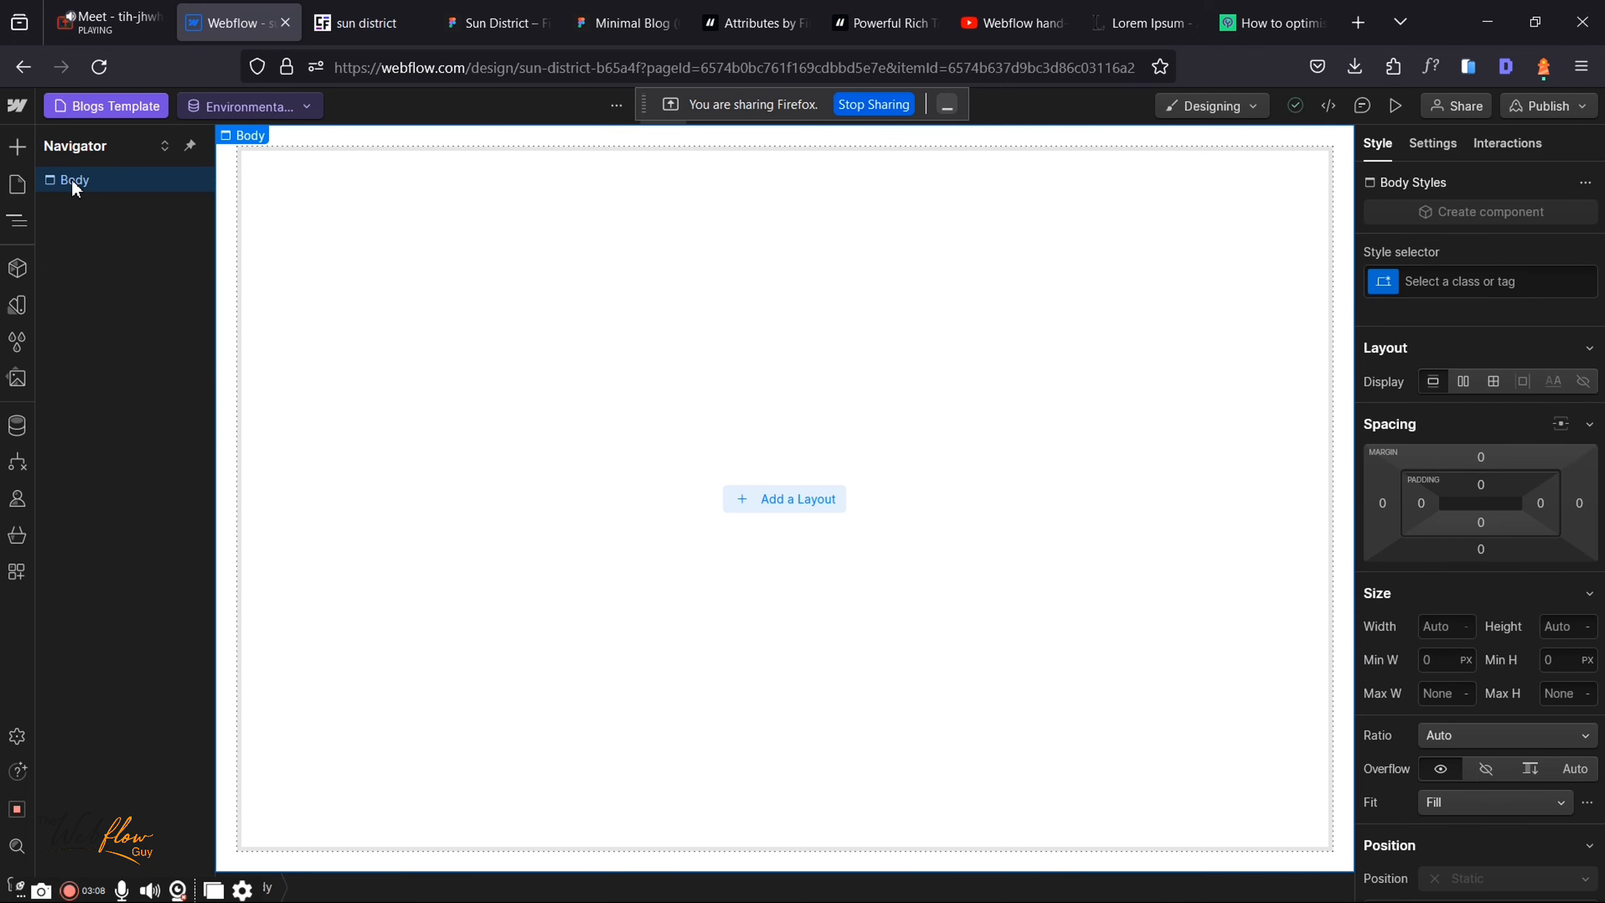
{"action": "key", "text": "ctrl+v"}
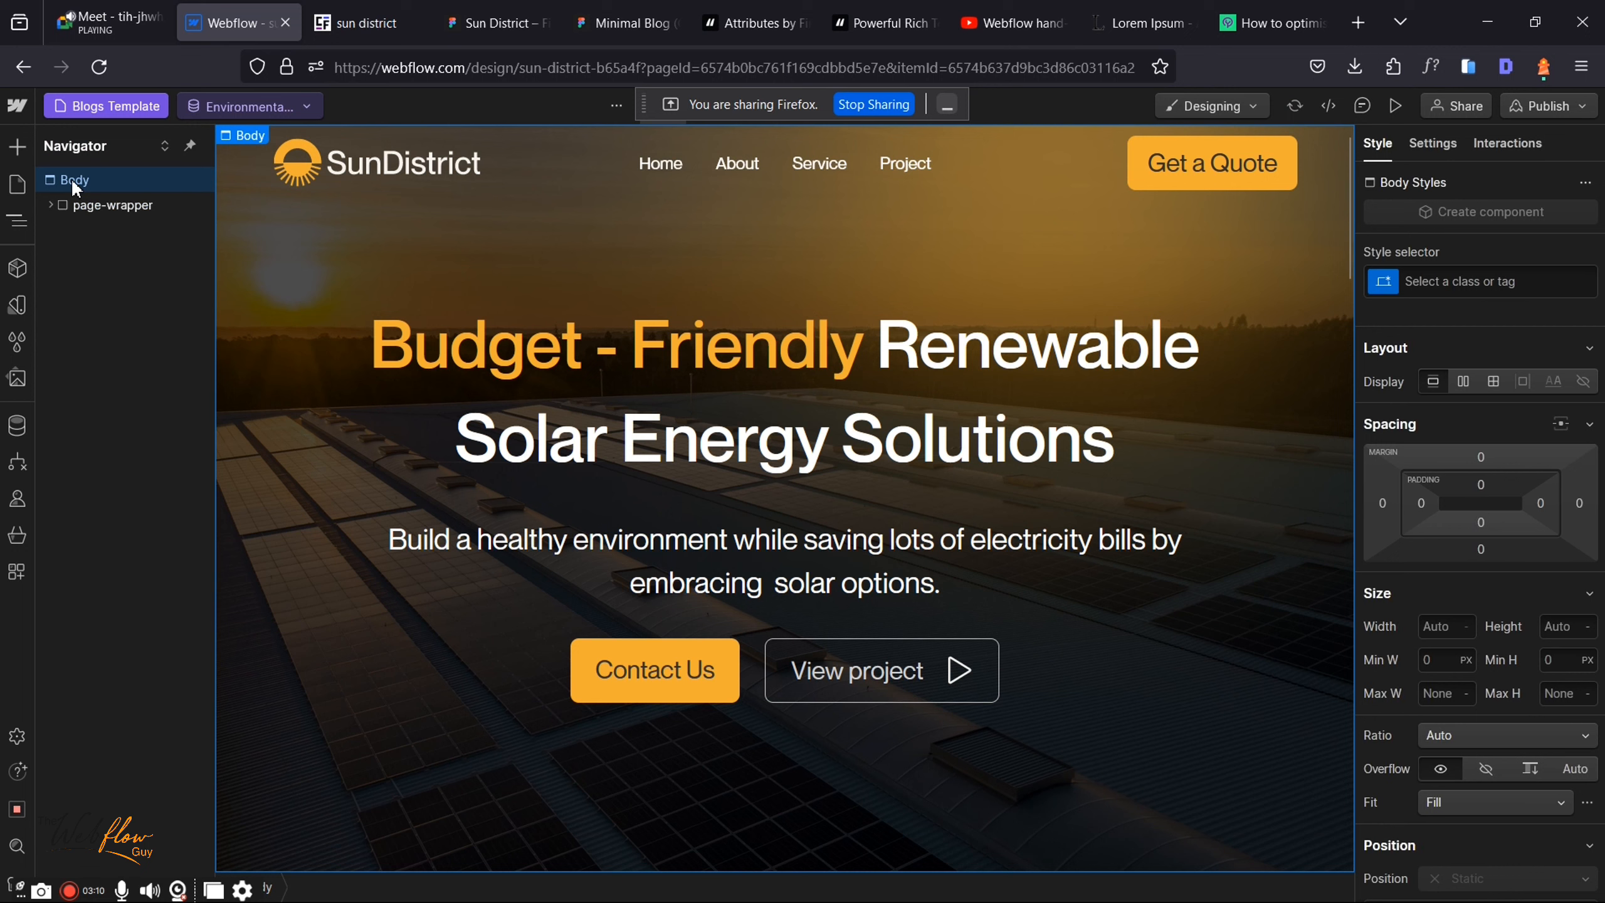
Step: Delete the hero, what-we-offer, who-we-are, projects and testimonial sections from main-wrapper
{"action": "left_click", "coordinate": [51, 203]}
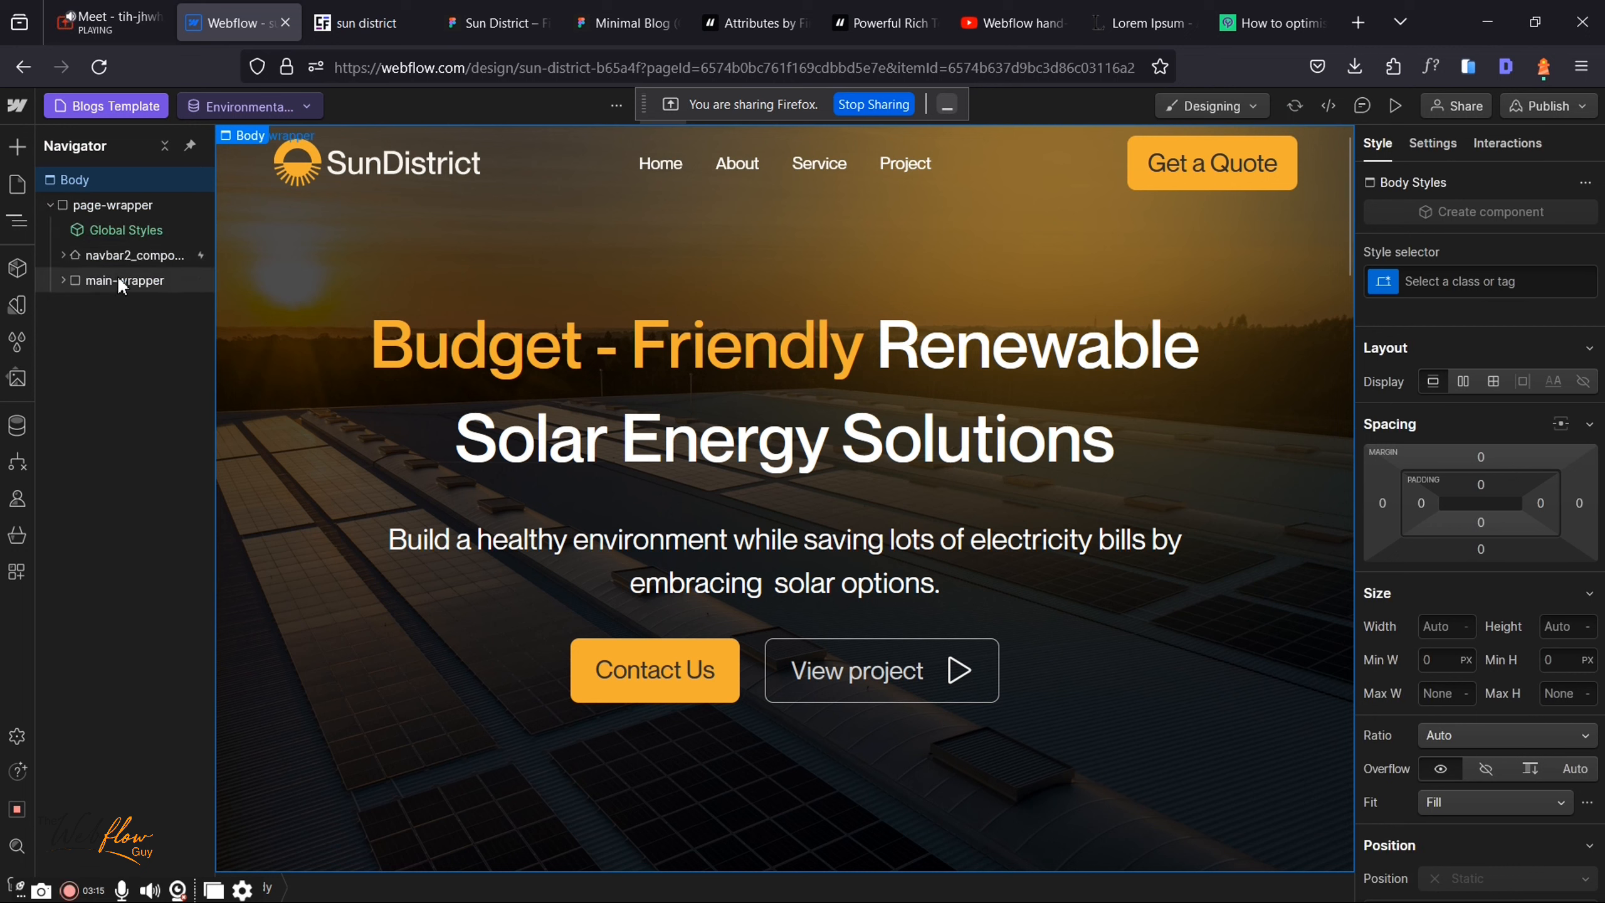
{"action": "left_click", "coordinate": [63, 280]}
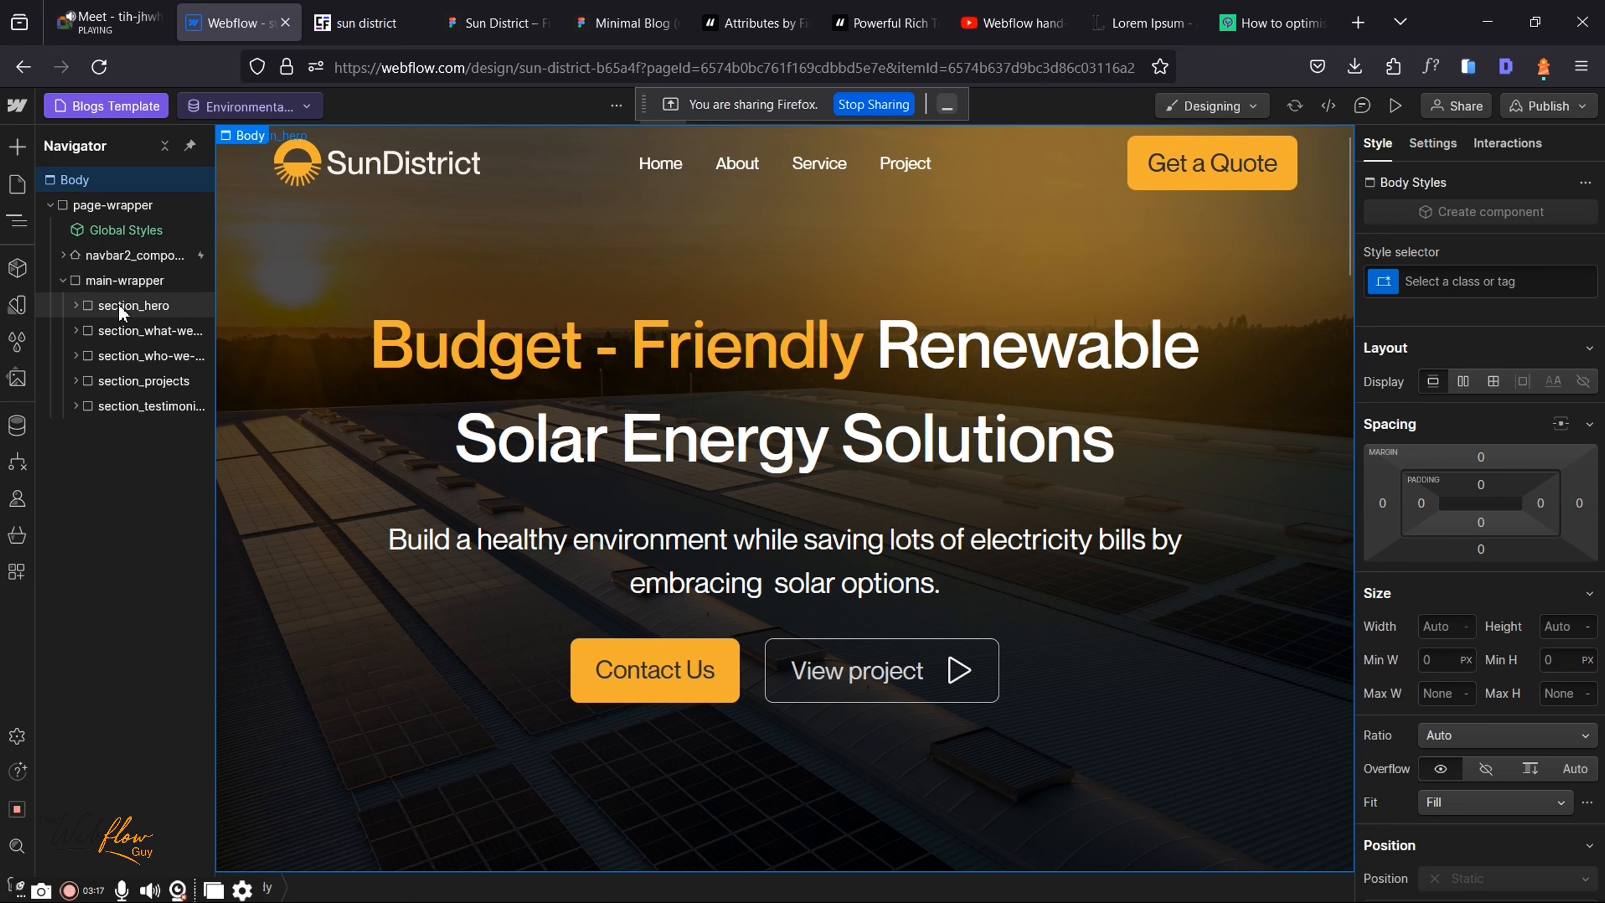
{"action": "left_click", "coordinate": [118, 305]}
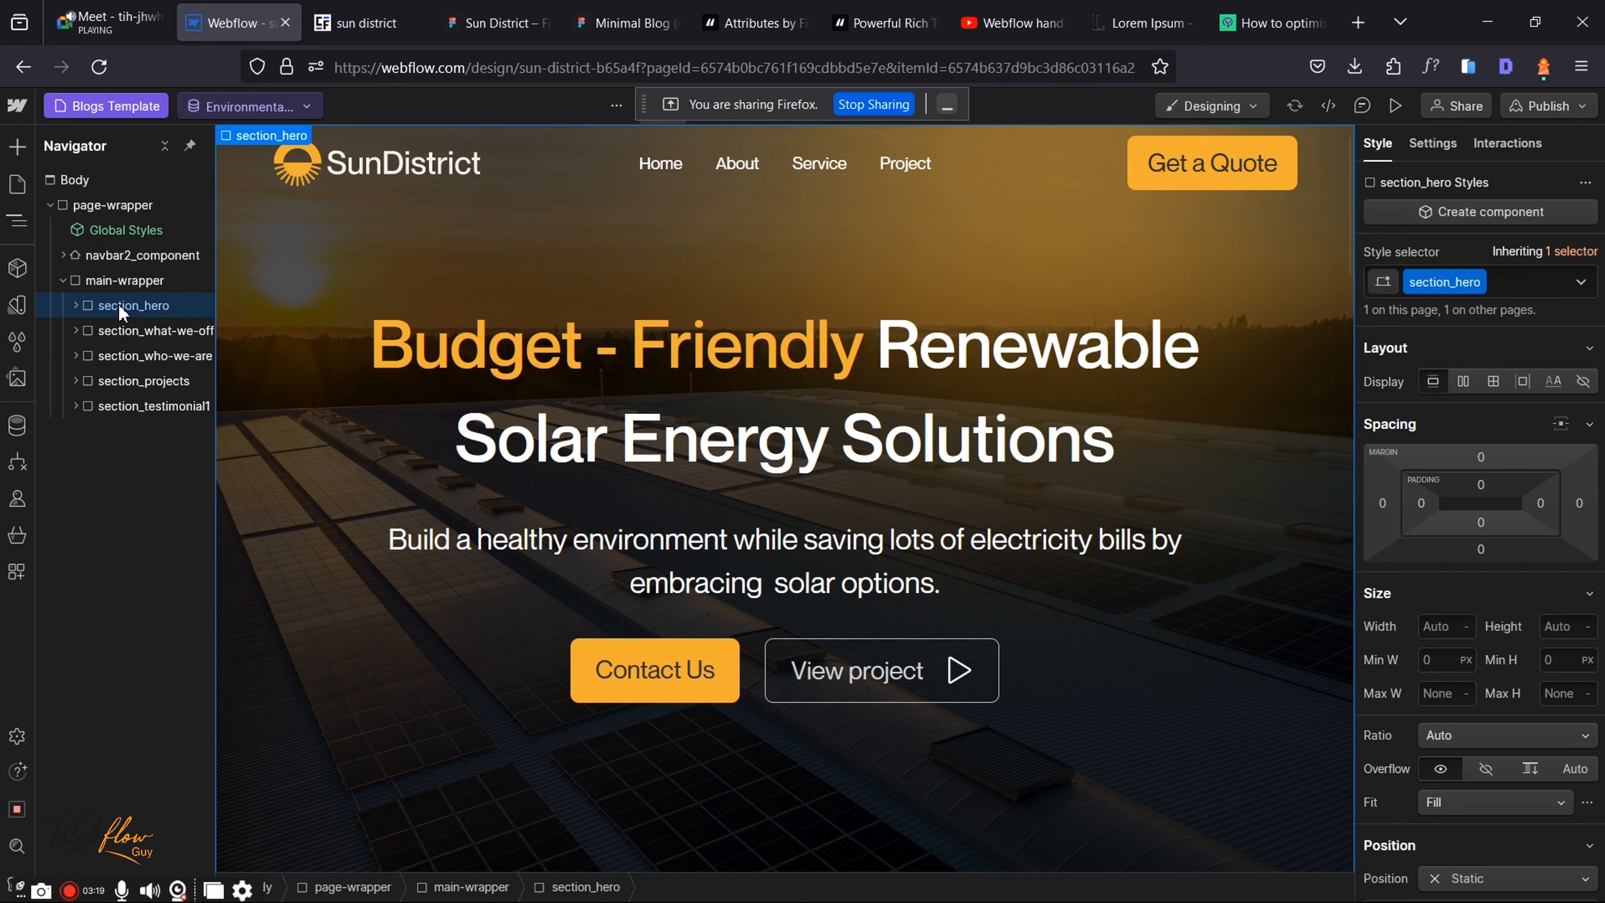
{"action": "key", "text": "Delete"}
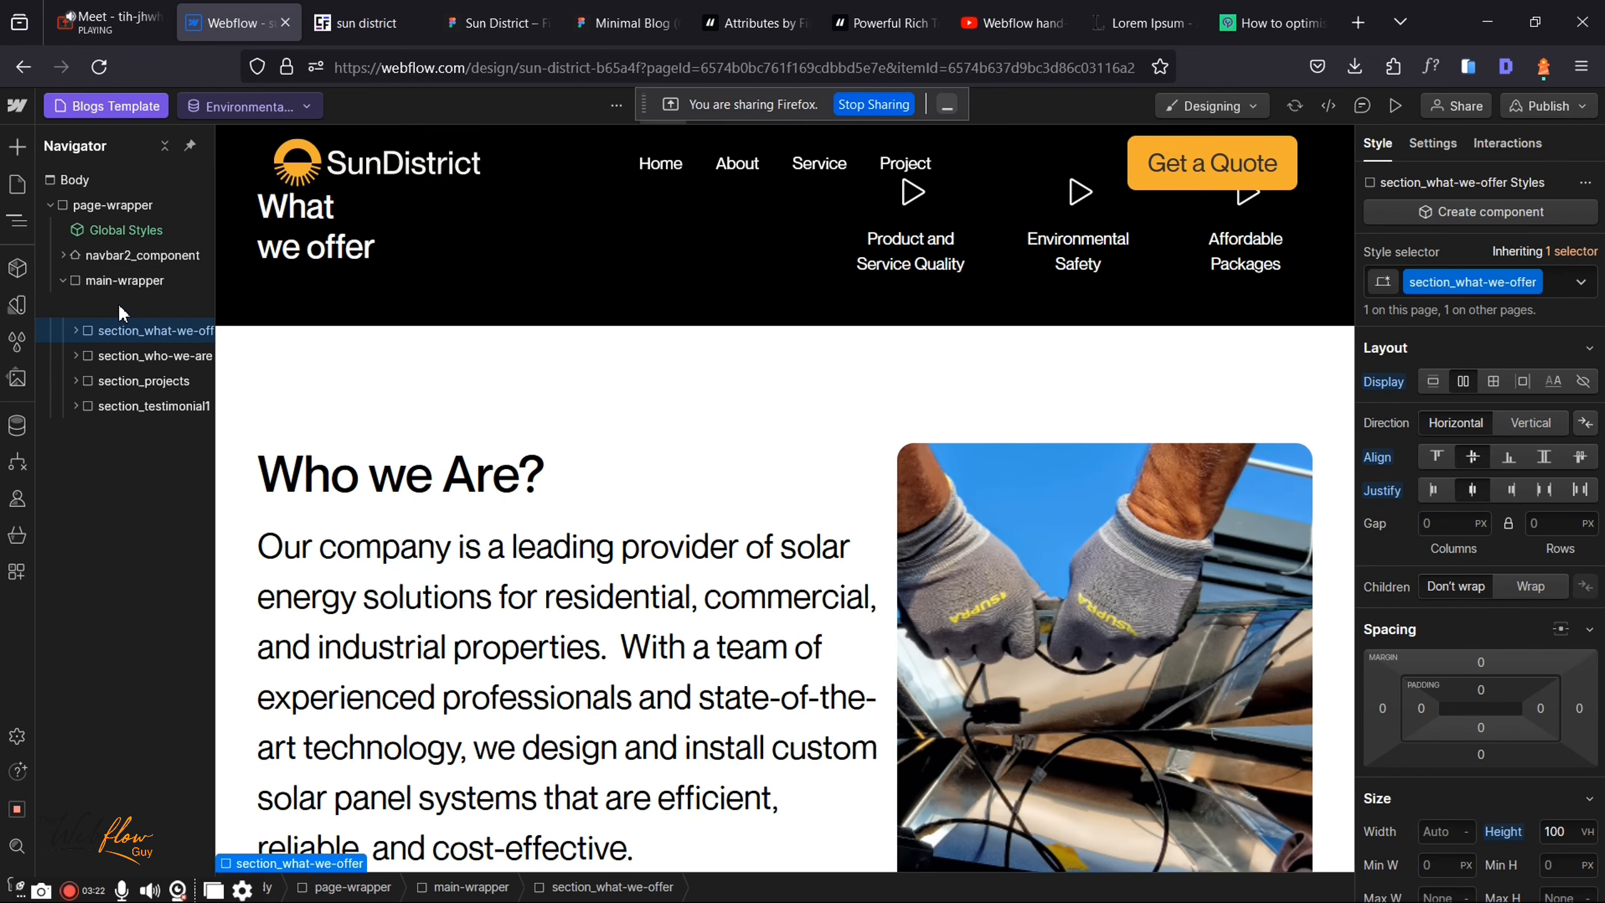
{"action": "key", "text": "Delete"}
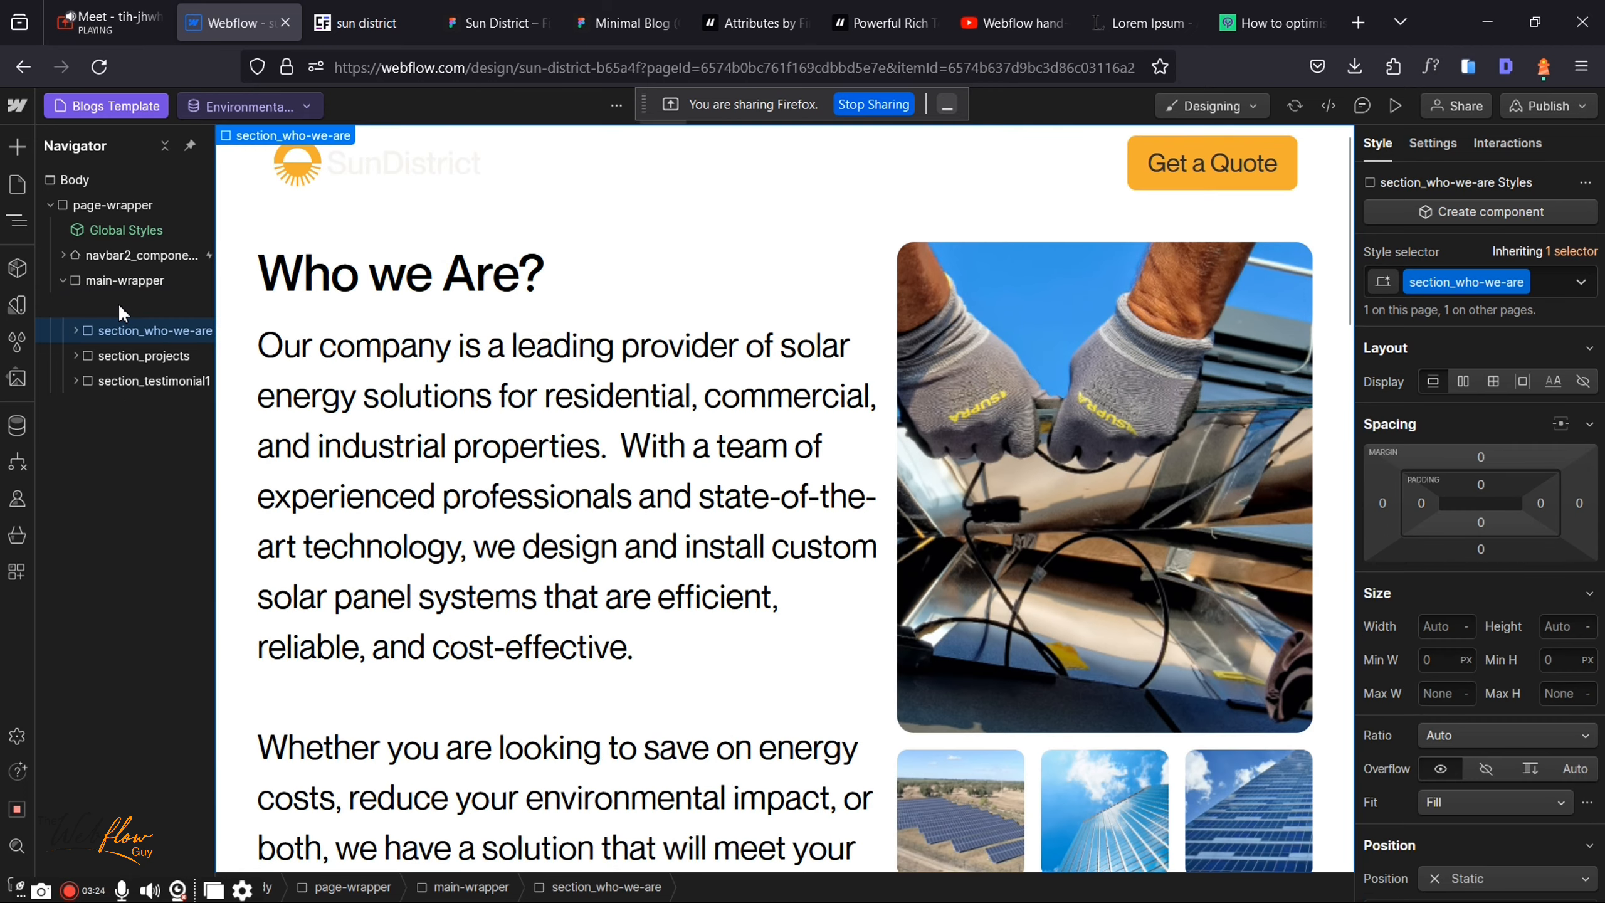
{"action": "key", "text": "Delete"}
{"action": "key", "text": "Delete"}
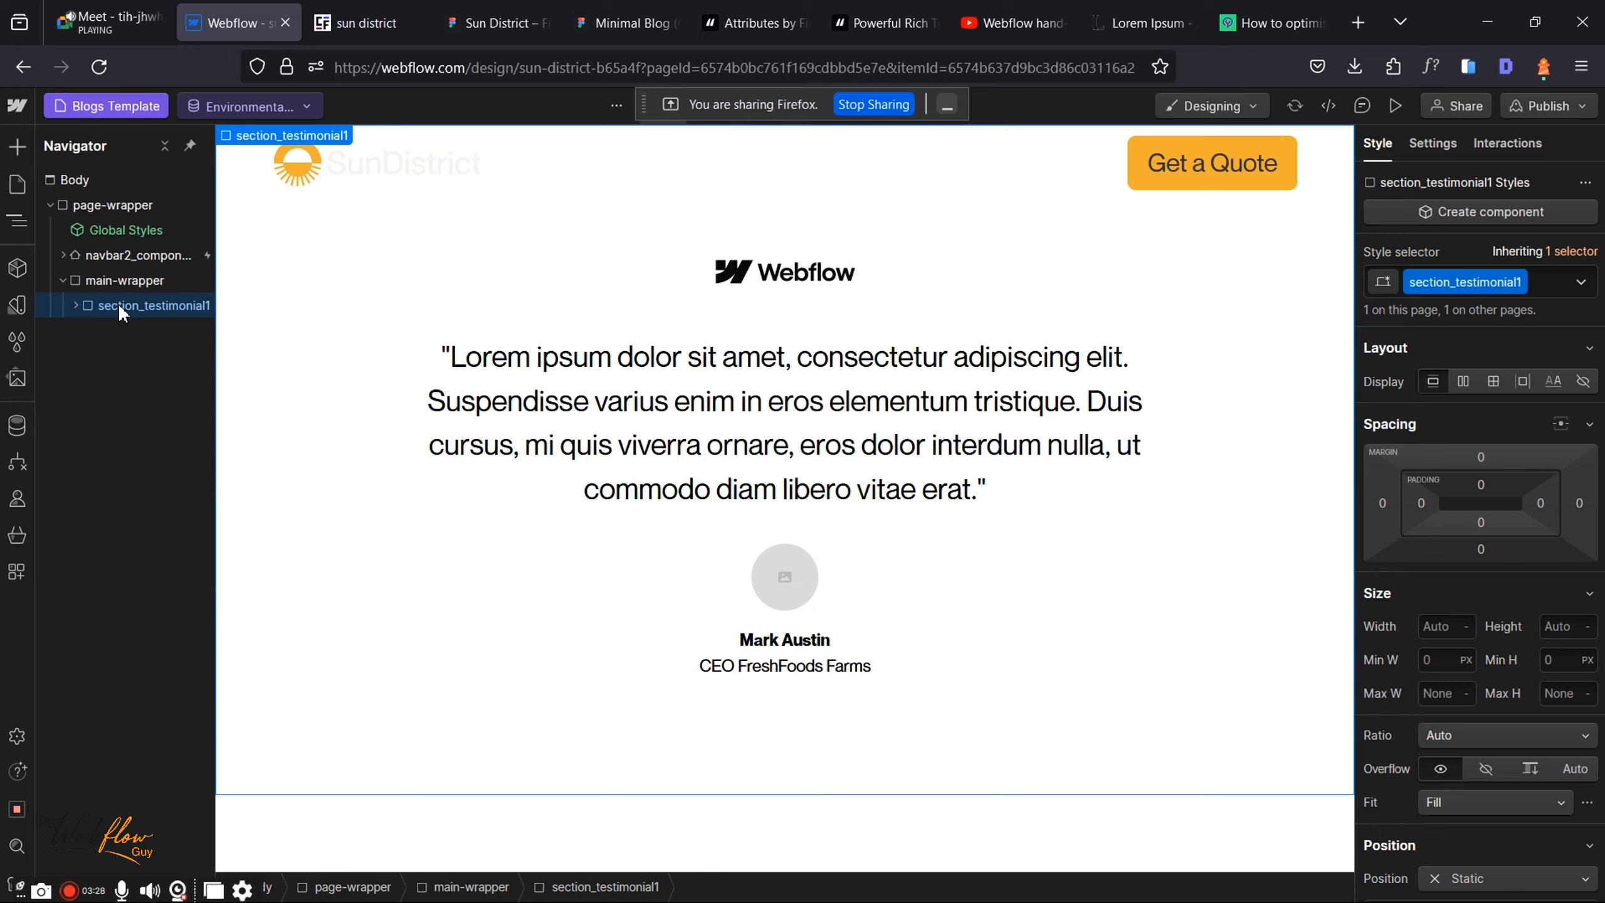
{"action": "key", "text": "Delete"}
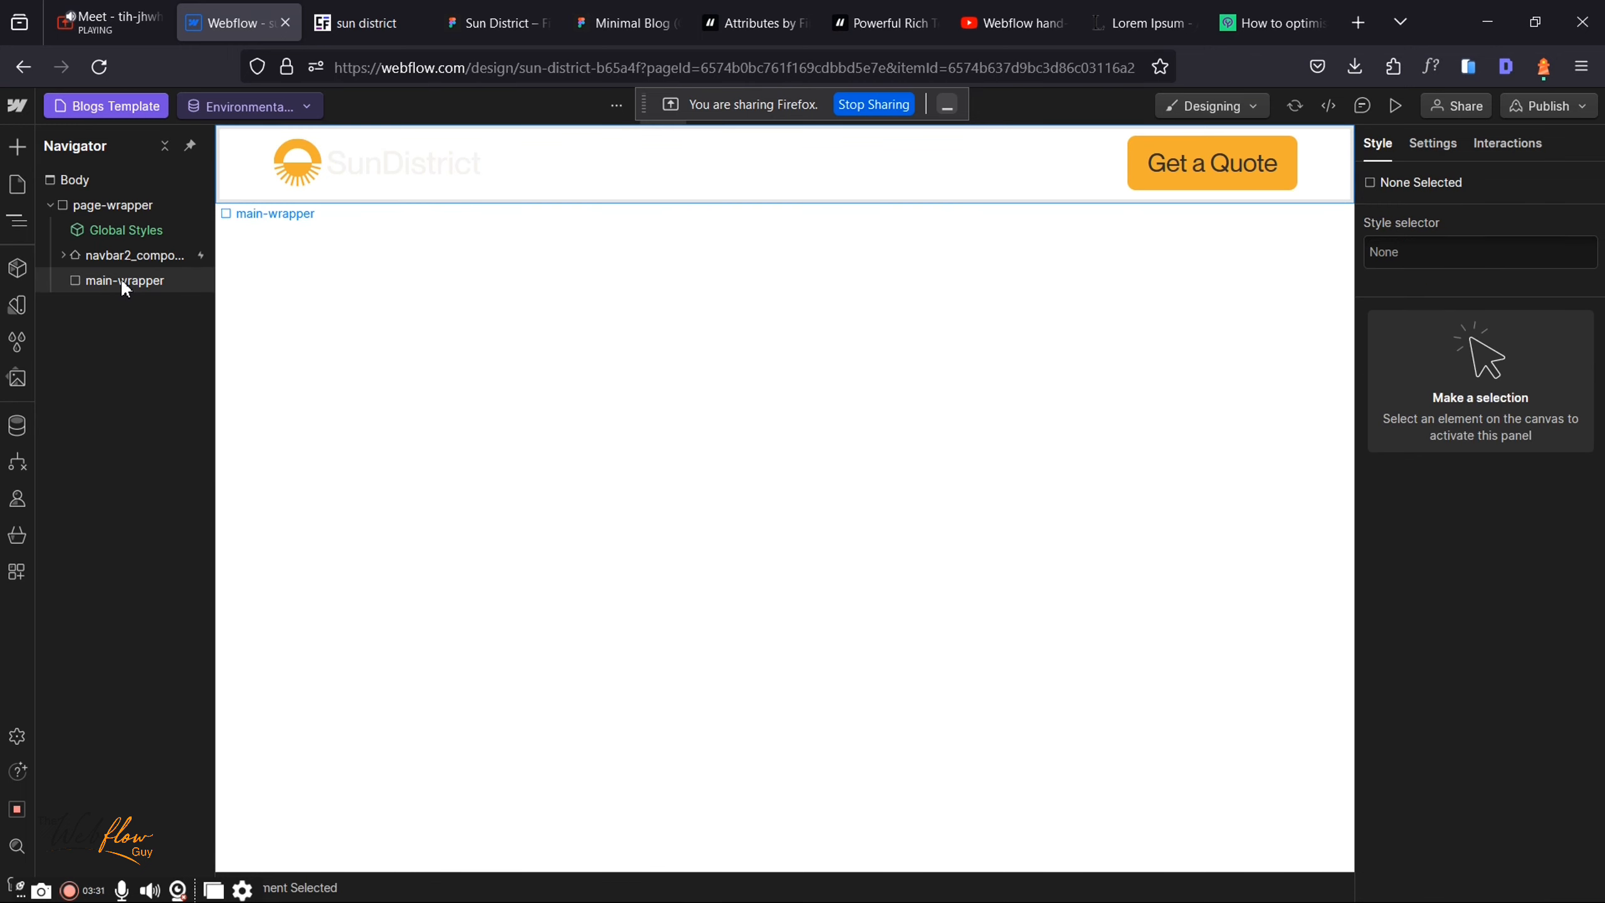
Step: Insert a Div Block in main-wrapper and give it the new class section_blogs
{"action": "left_click", "coordinate": [123, 283]}
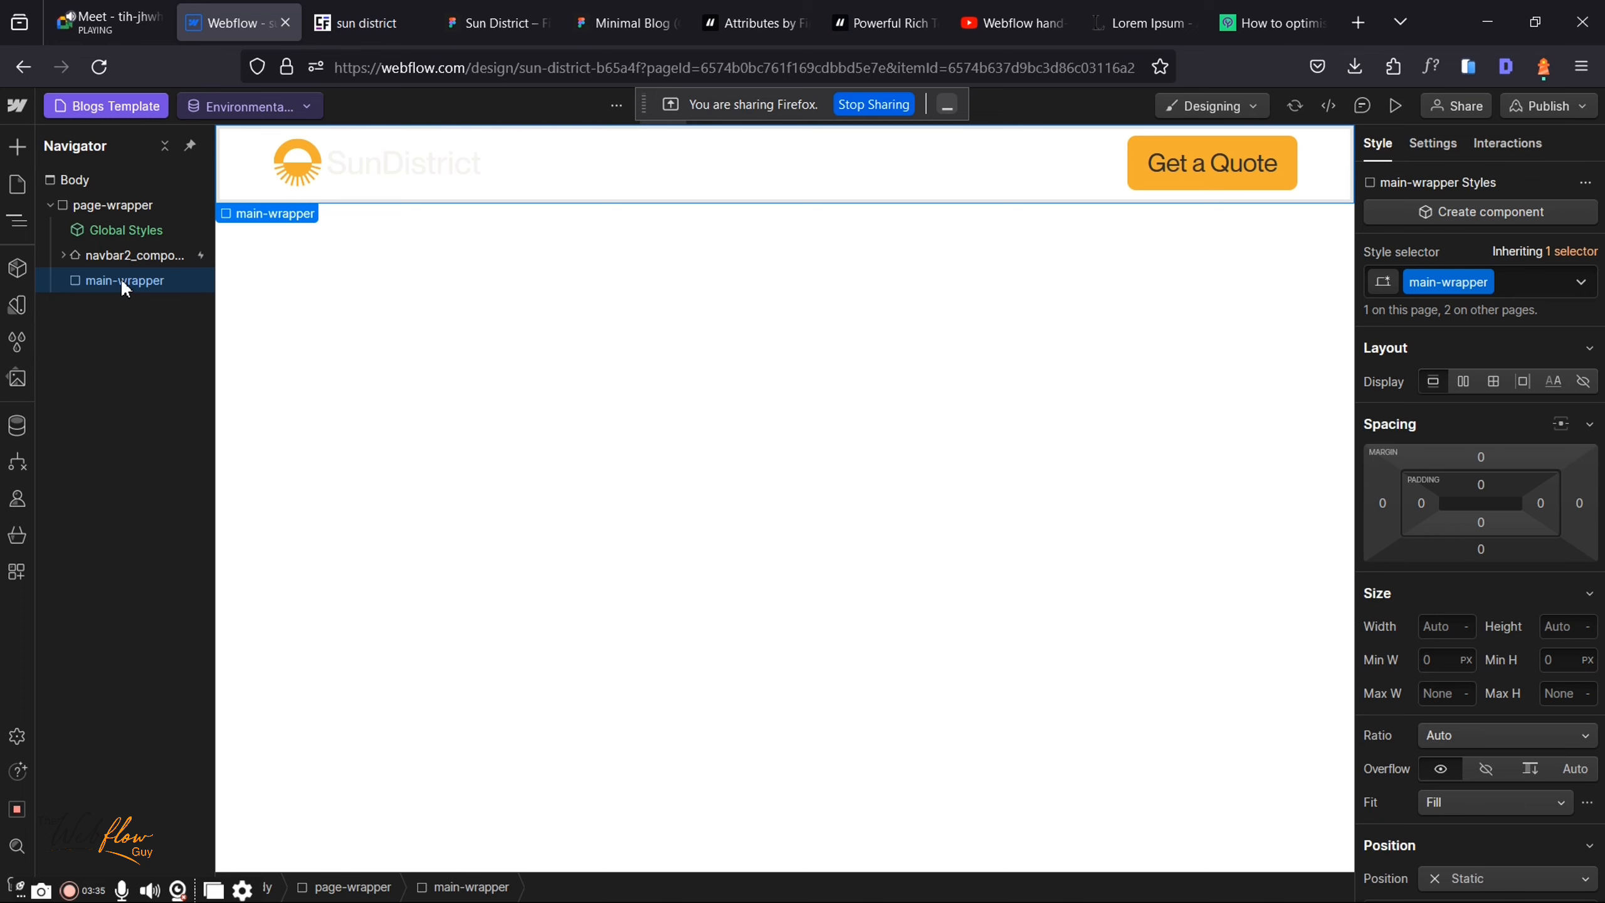
{"action": "key", "text": "ctrl+k"}
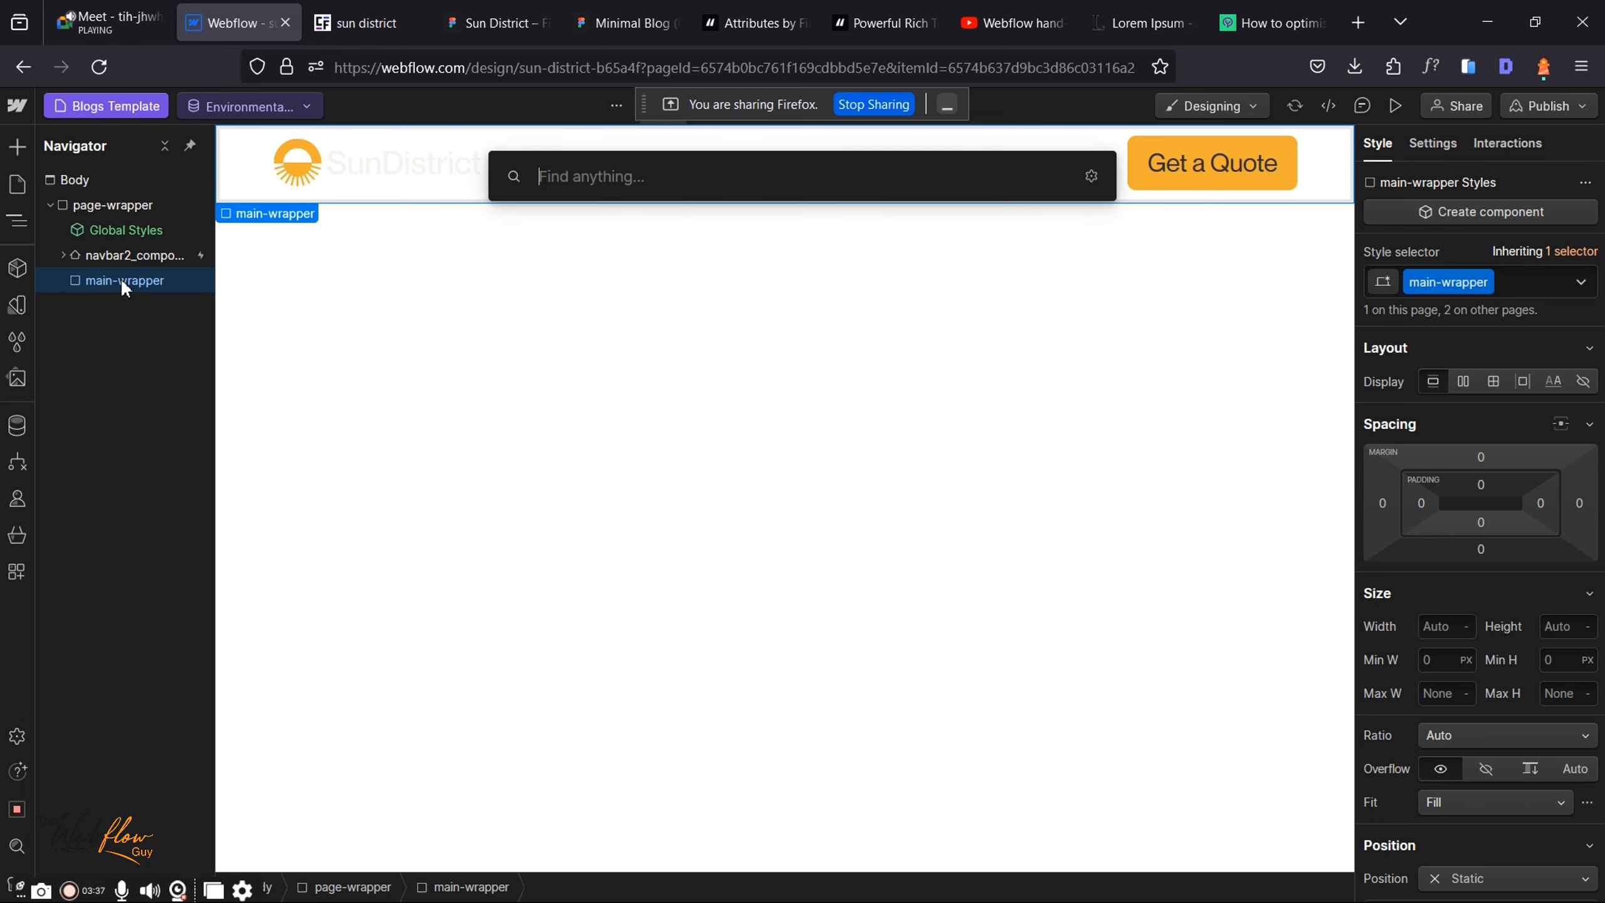
{"action": "type", "text": "di"}
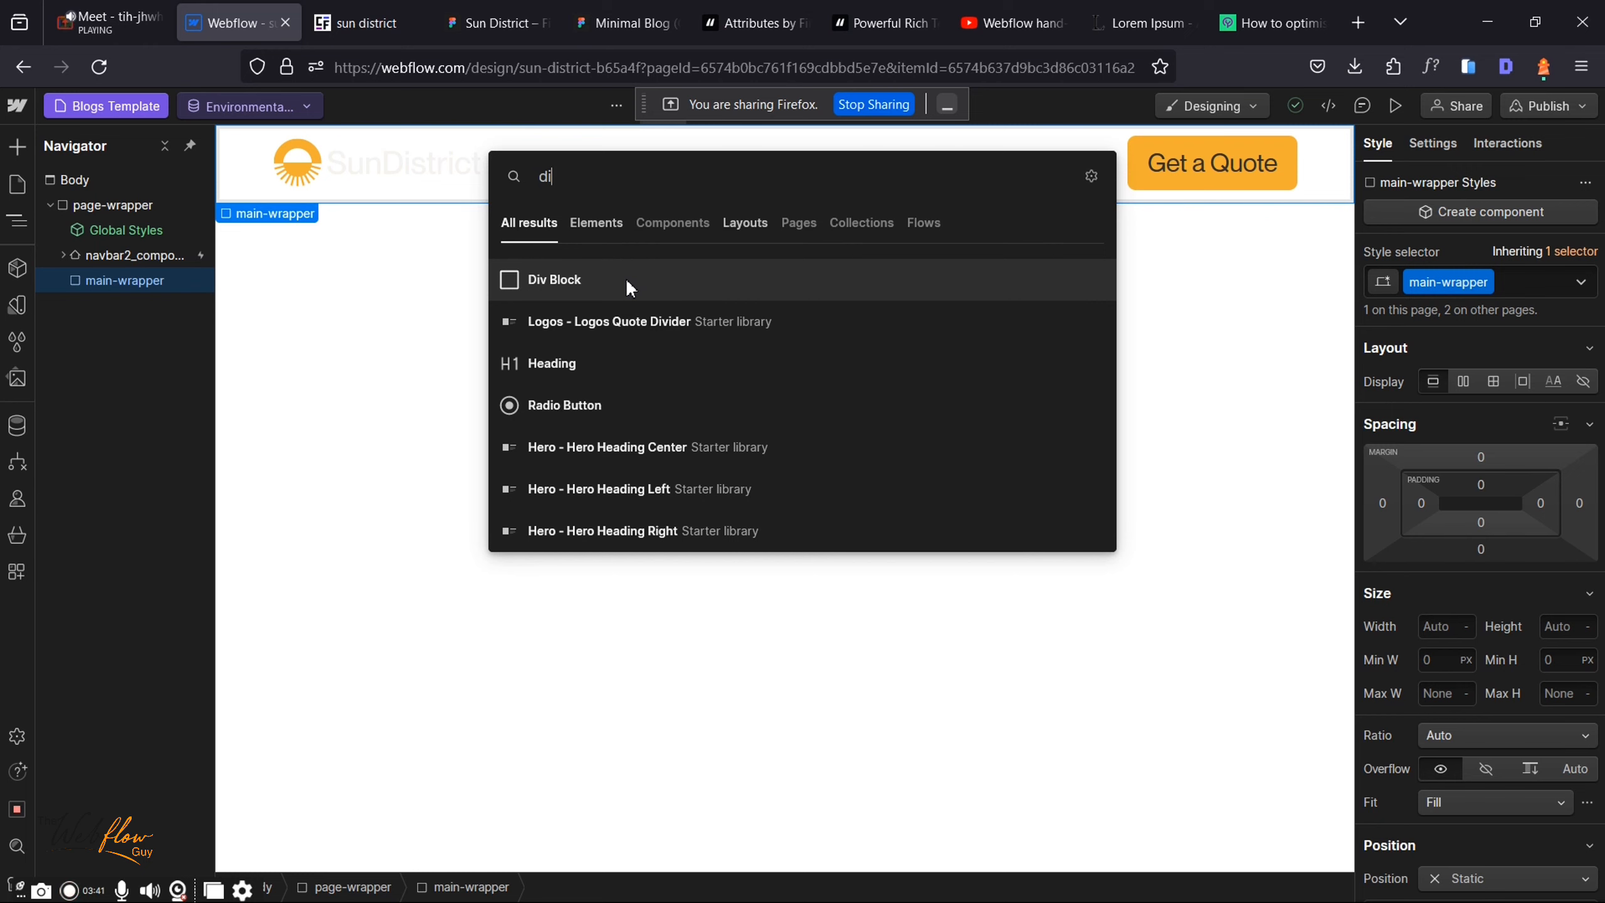
{"action": "left_click", "coordinate": [625, 279]}
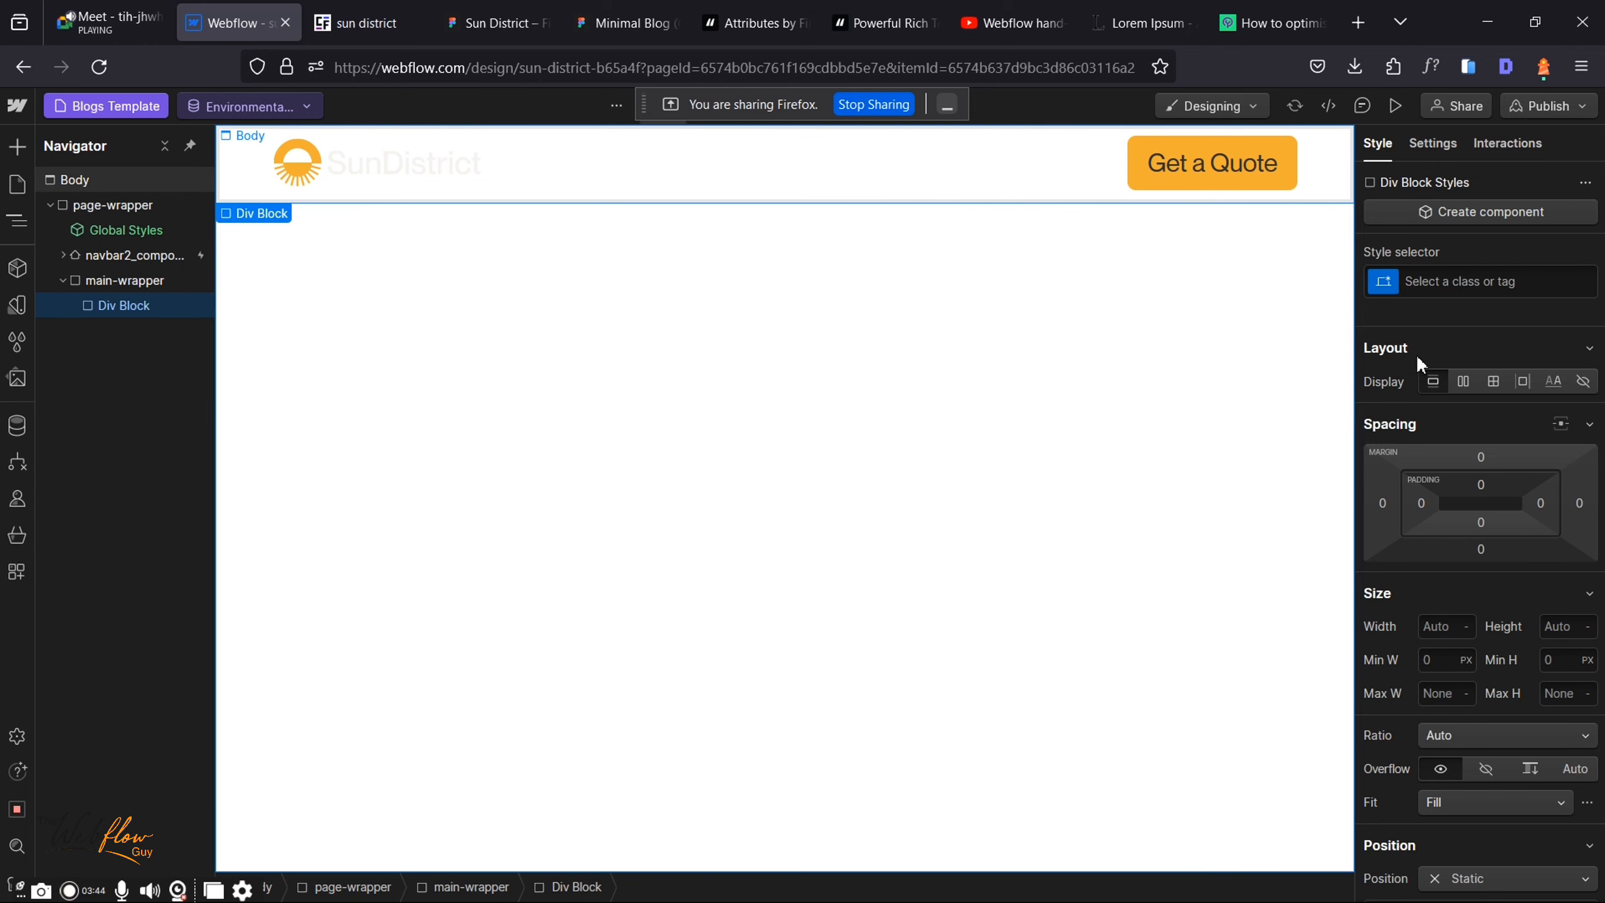
{"action": "left_click", "coordinate": [1483, 282]}
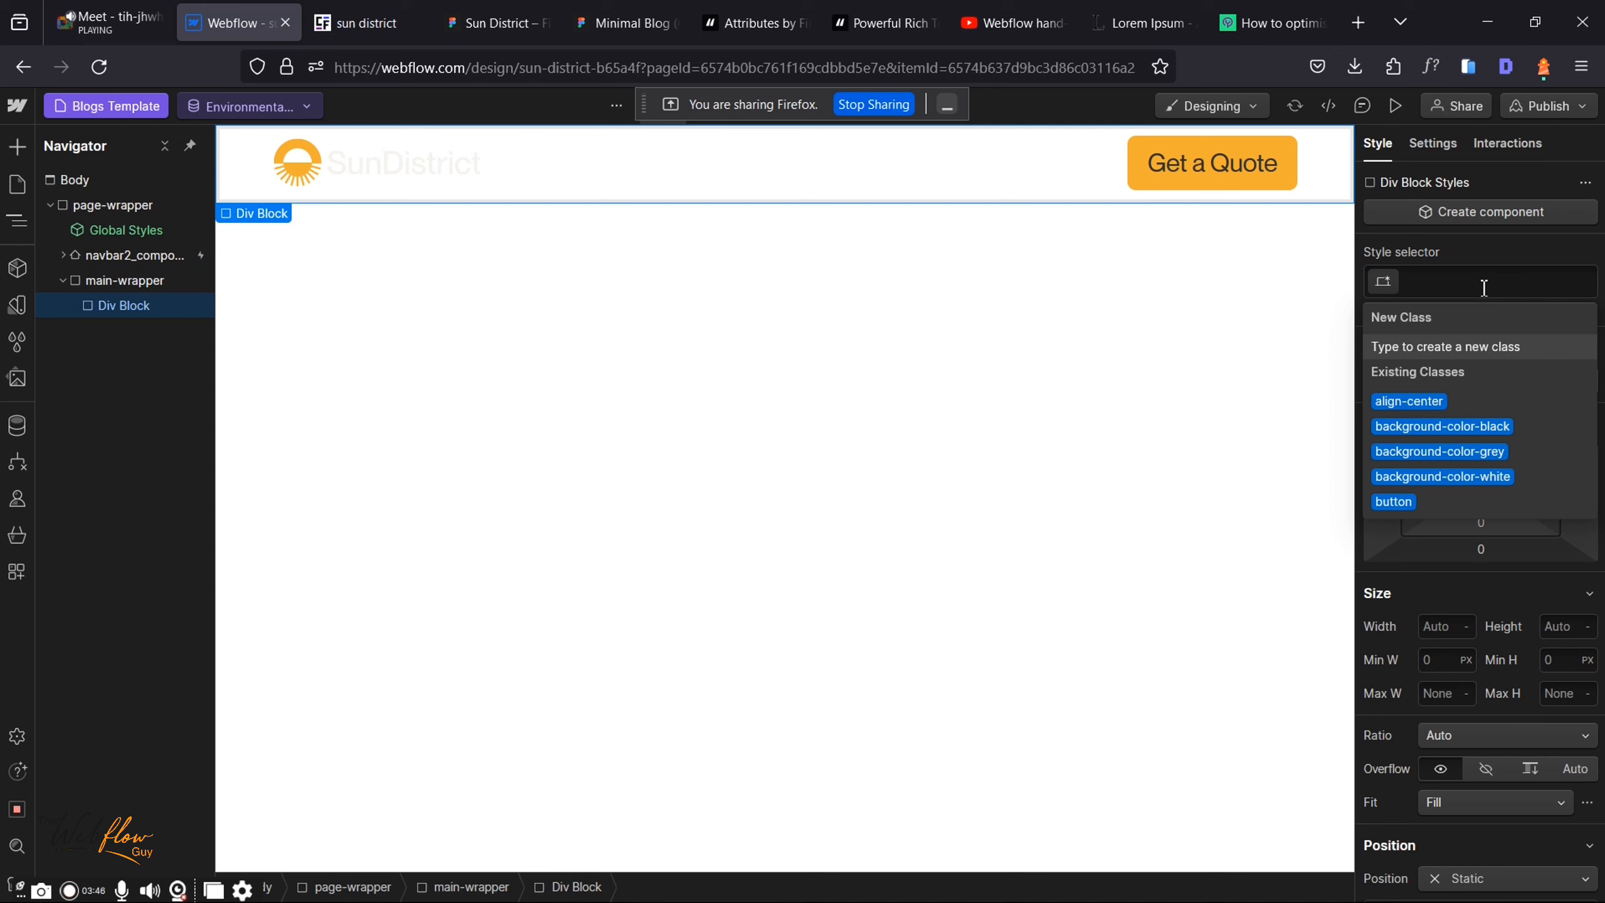
{"action": "type", "text": "section"}
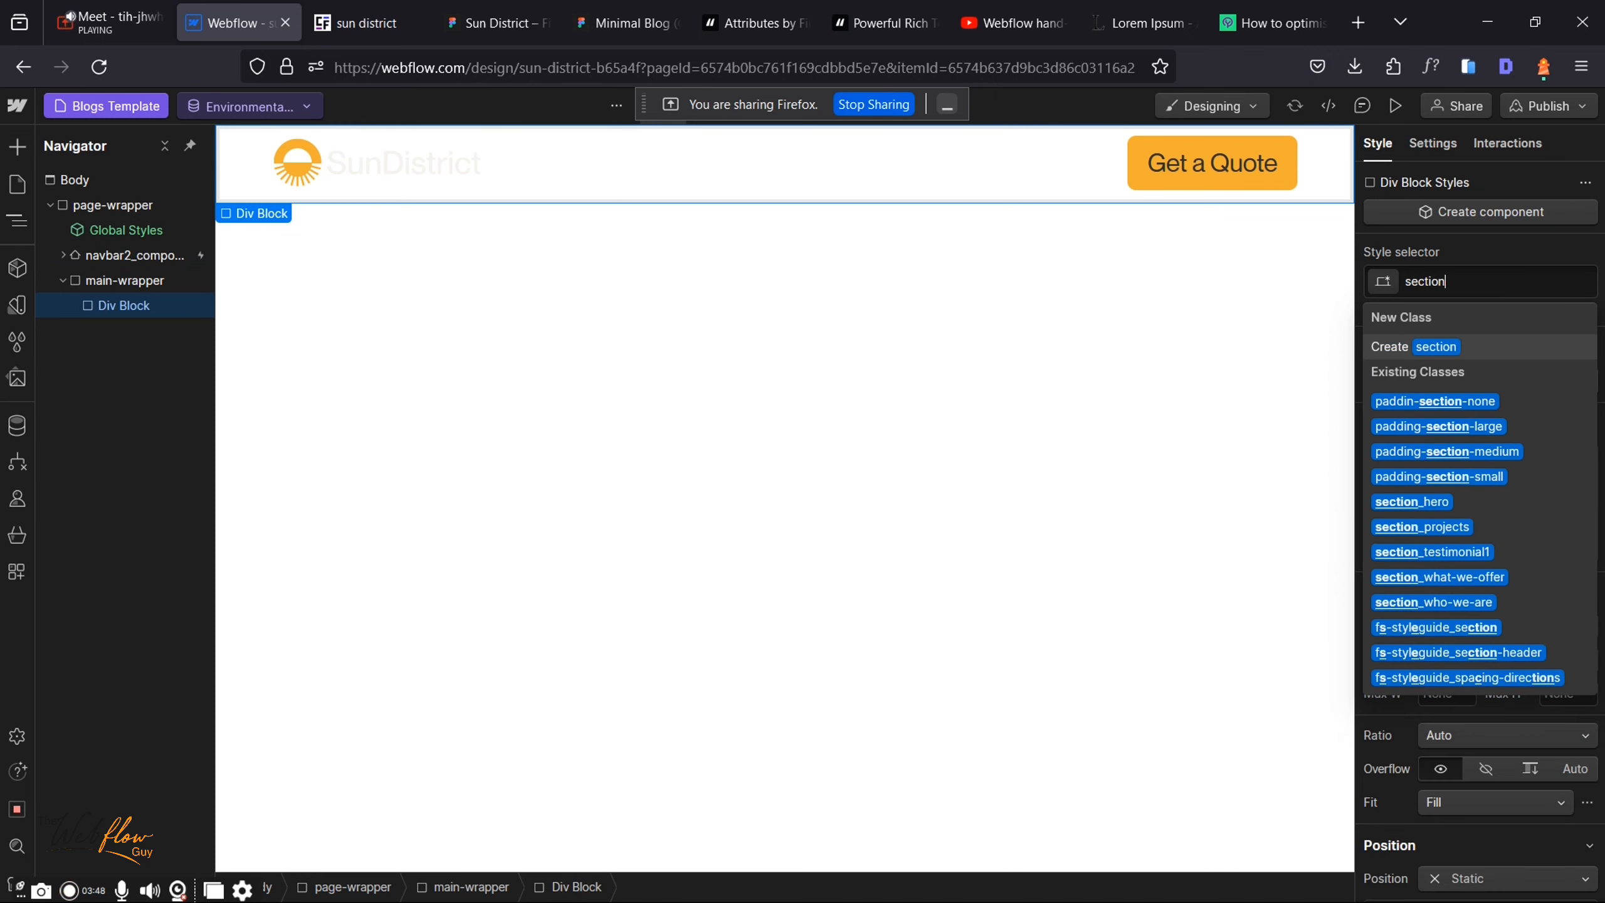
{"action": "type", "text": "_blogs"}
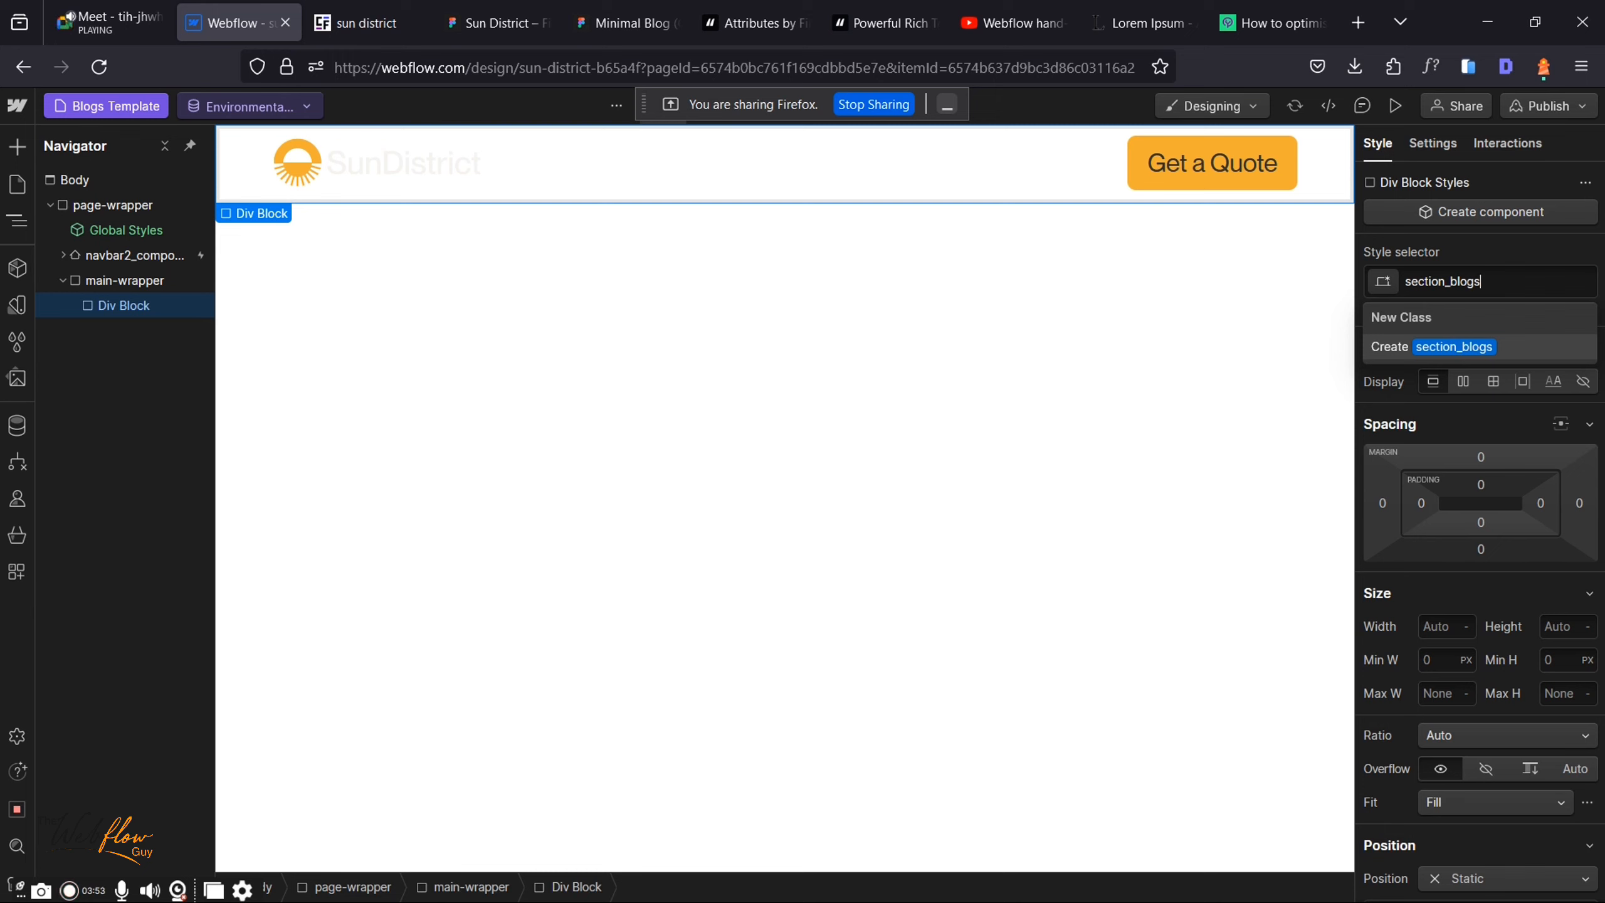
{"action": "key", "text": "Return"}
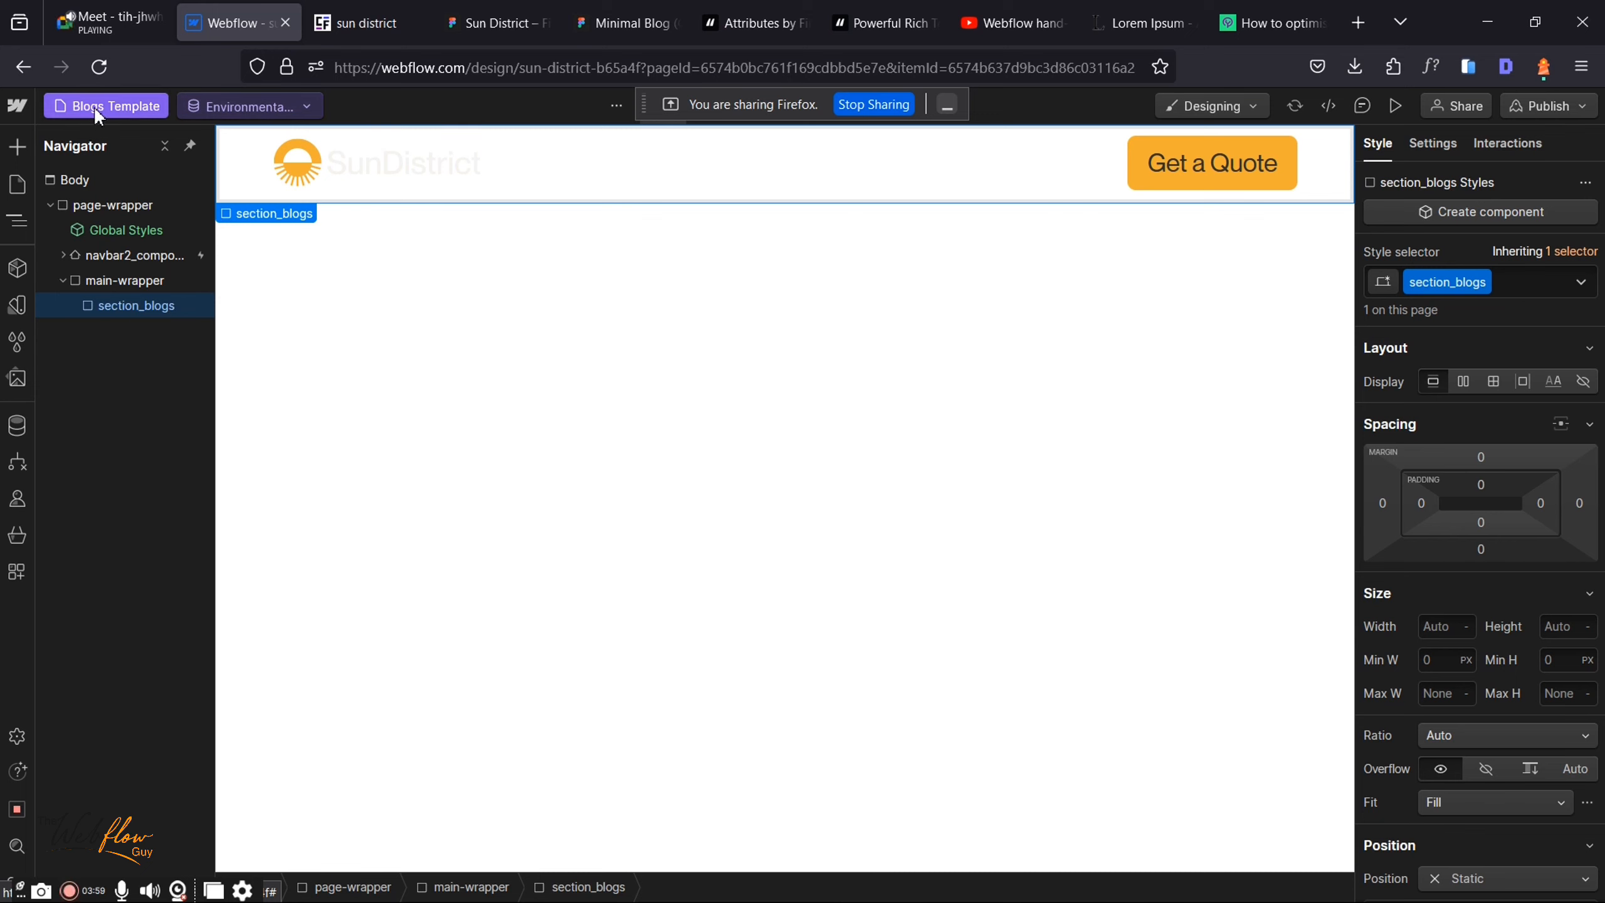
Step: Preview the template with the second blog post, then with 'Tips to Get Started With Solar…'
{"action": "left_click", "coordinate": [242, 101]}
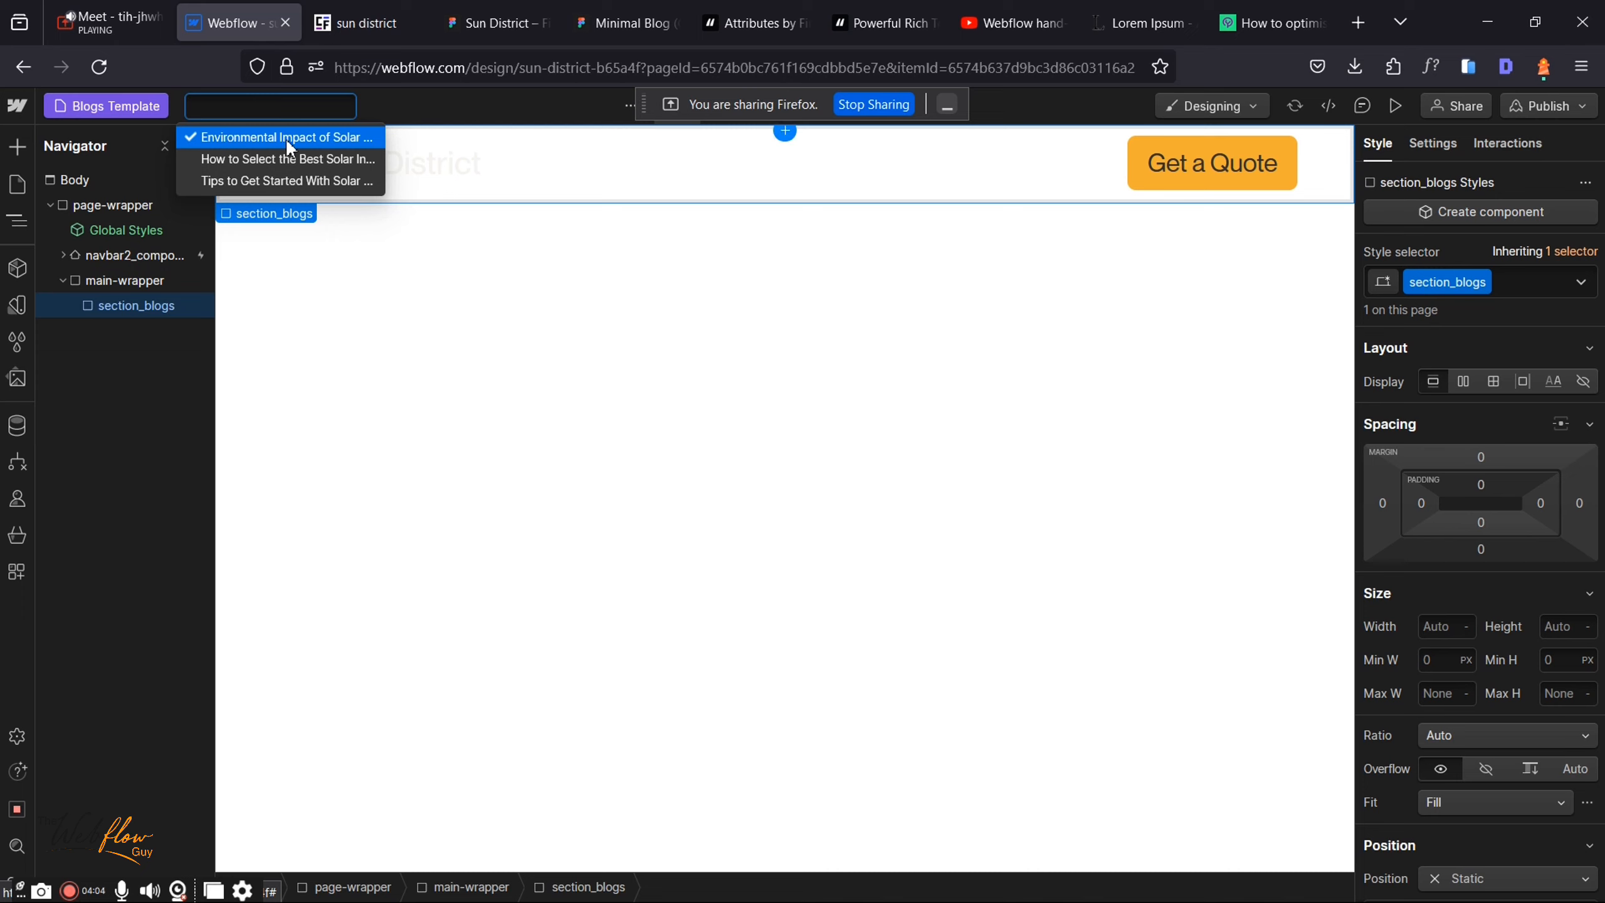
{"action": "left_click", "coordinate": [250, 158]}
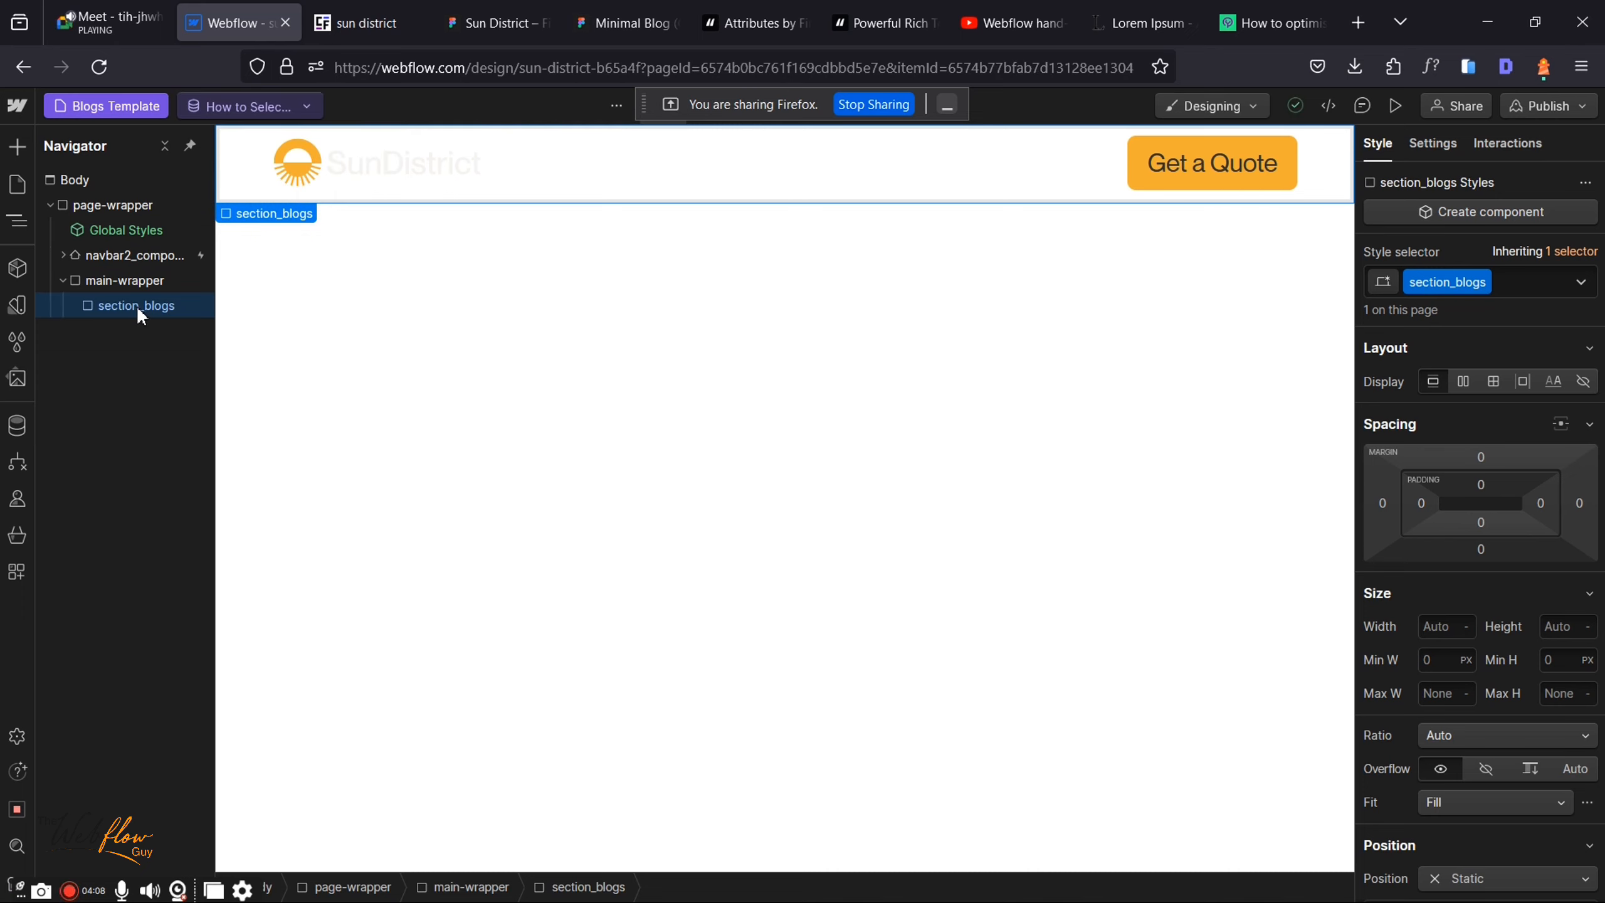
{"action": "left_click", "coordinate": [260, 105]}
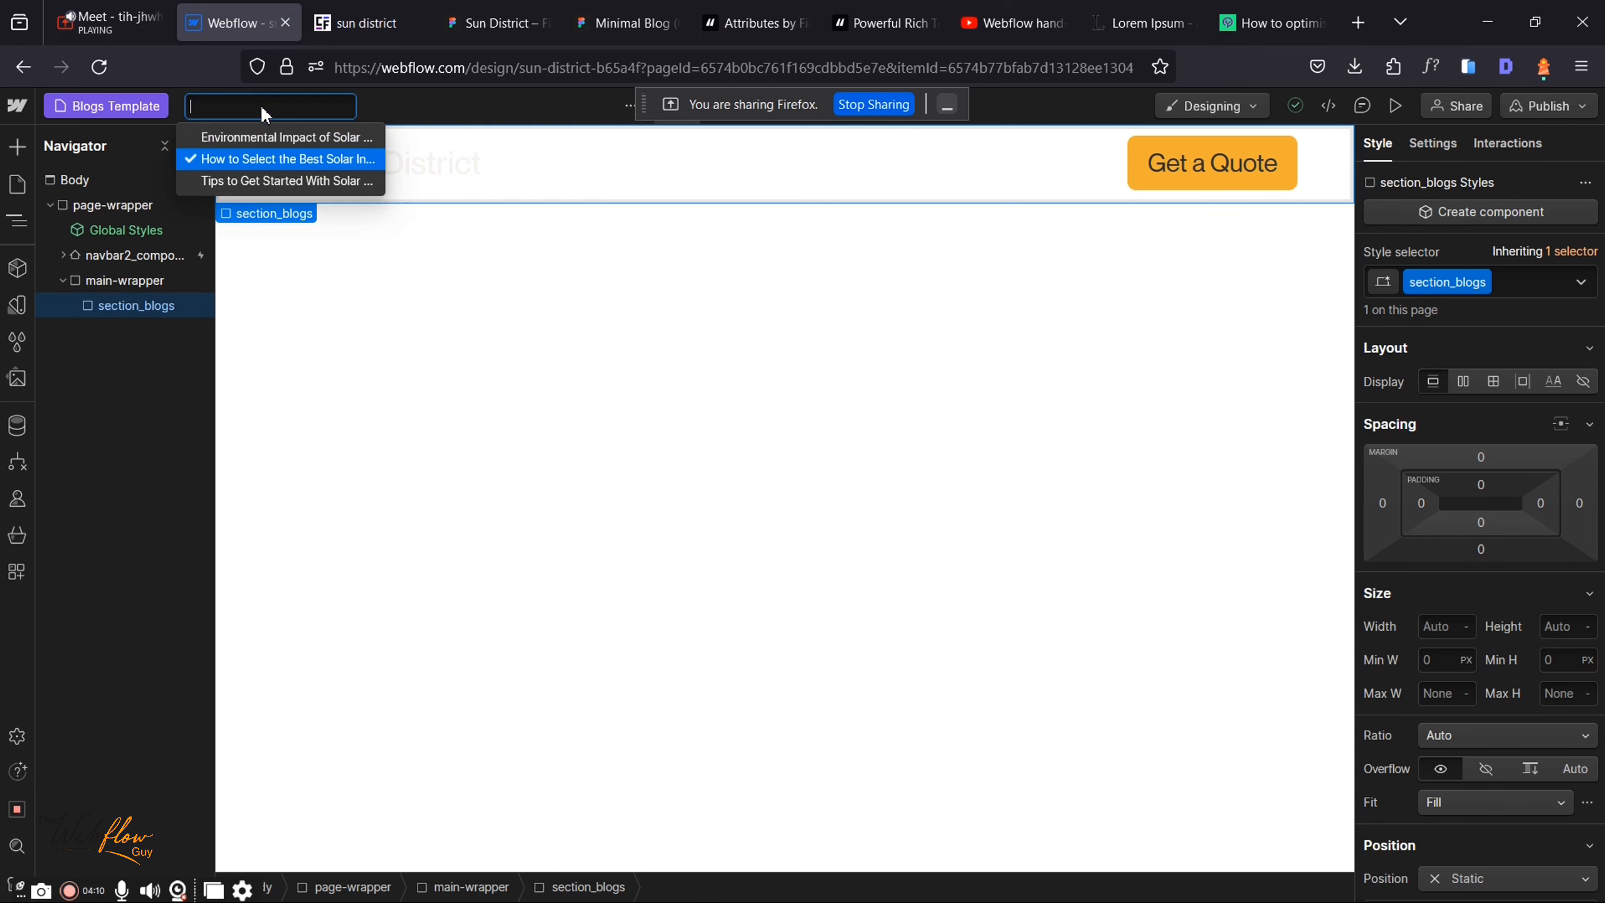
{"action": "left_click", "coordinate": [263, 185]}
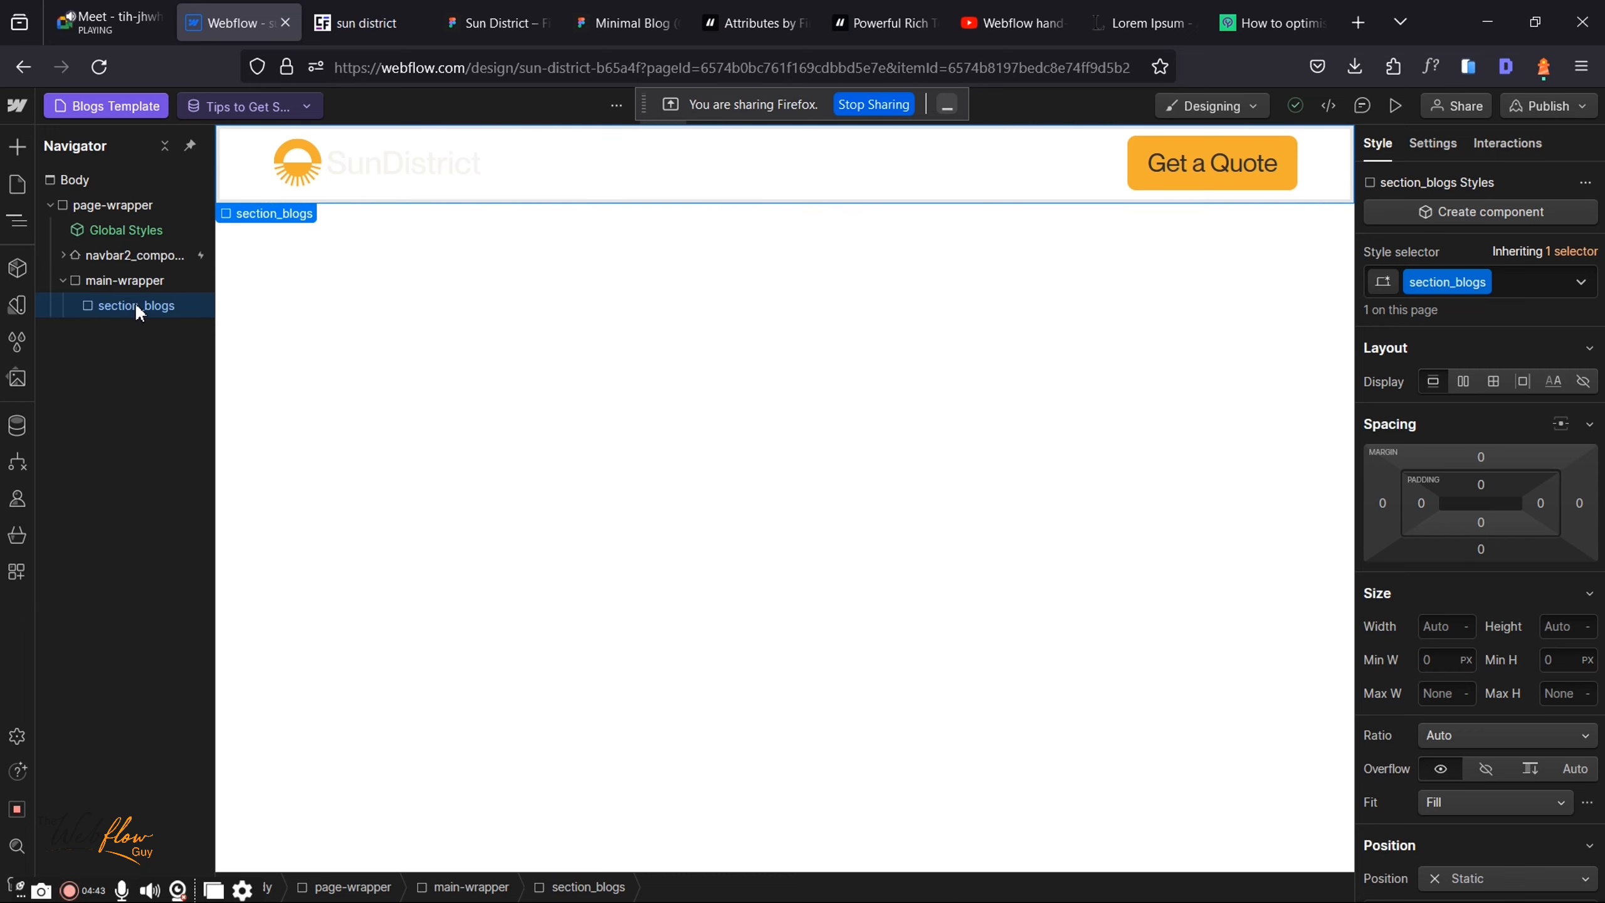
Step: Add a Div Block inside section_blogs and apply the existing padding-global class
{"action": "key", "text": "ctrl+k"}
{"action": "type", "text": "d"}
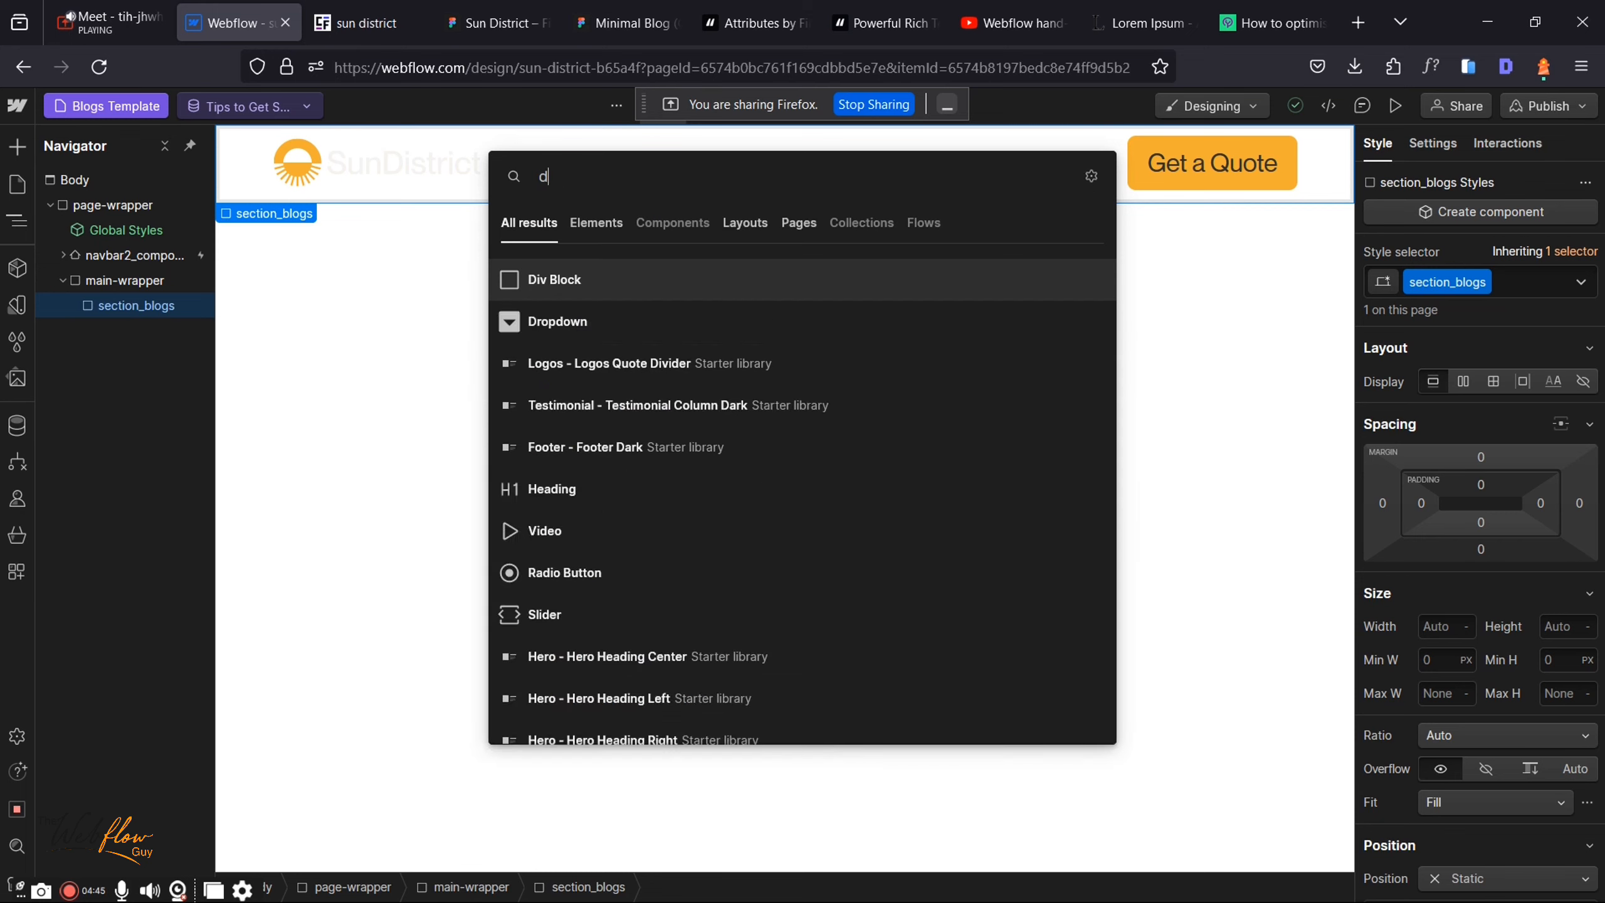
{"action": "type", "text": "iv"}
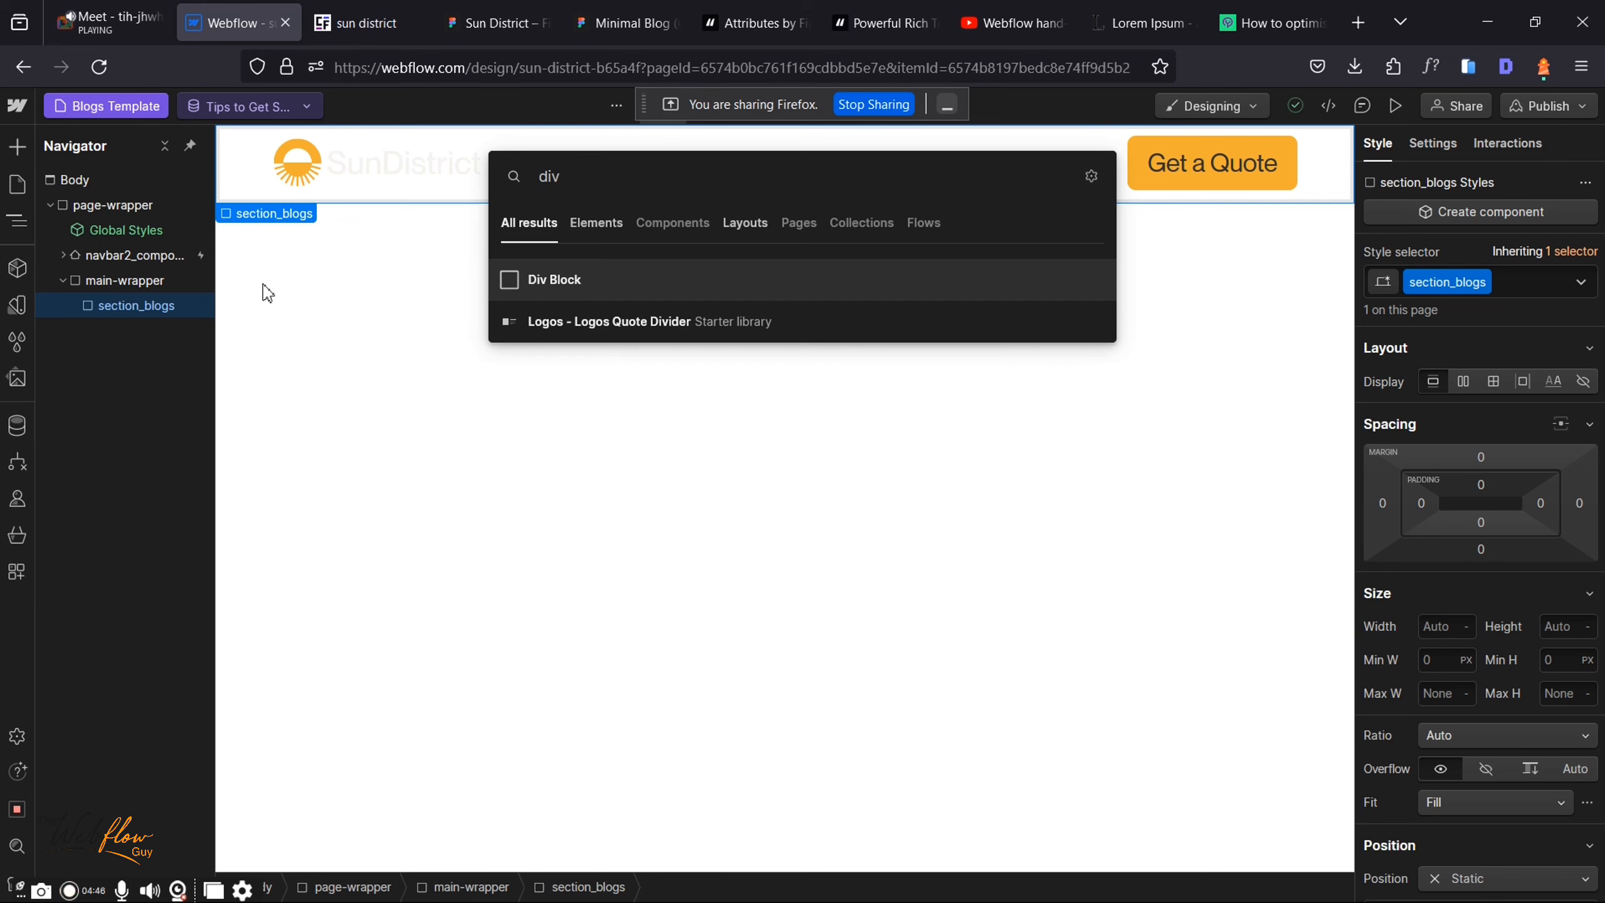
{"action": "left_click", "coordinate": [604, 279]}
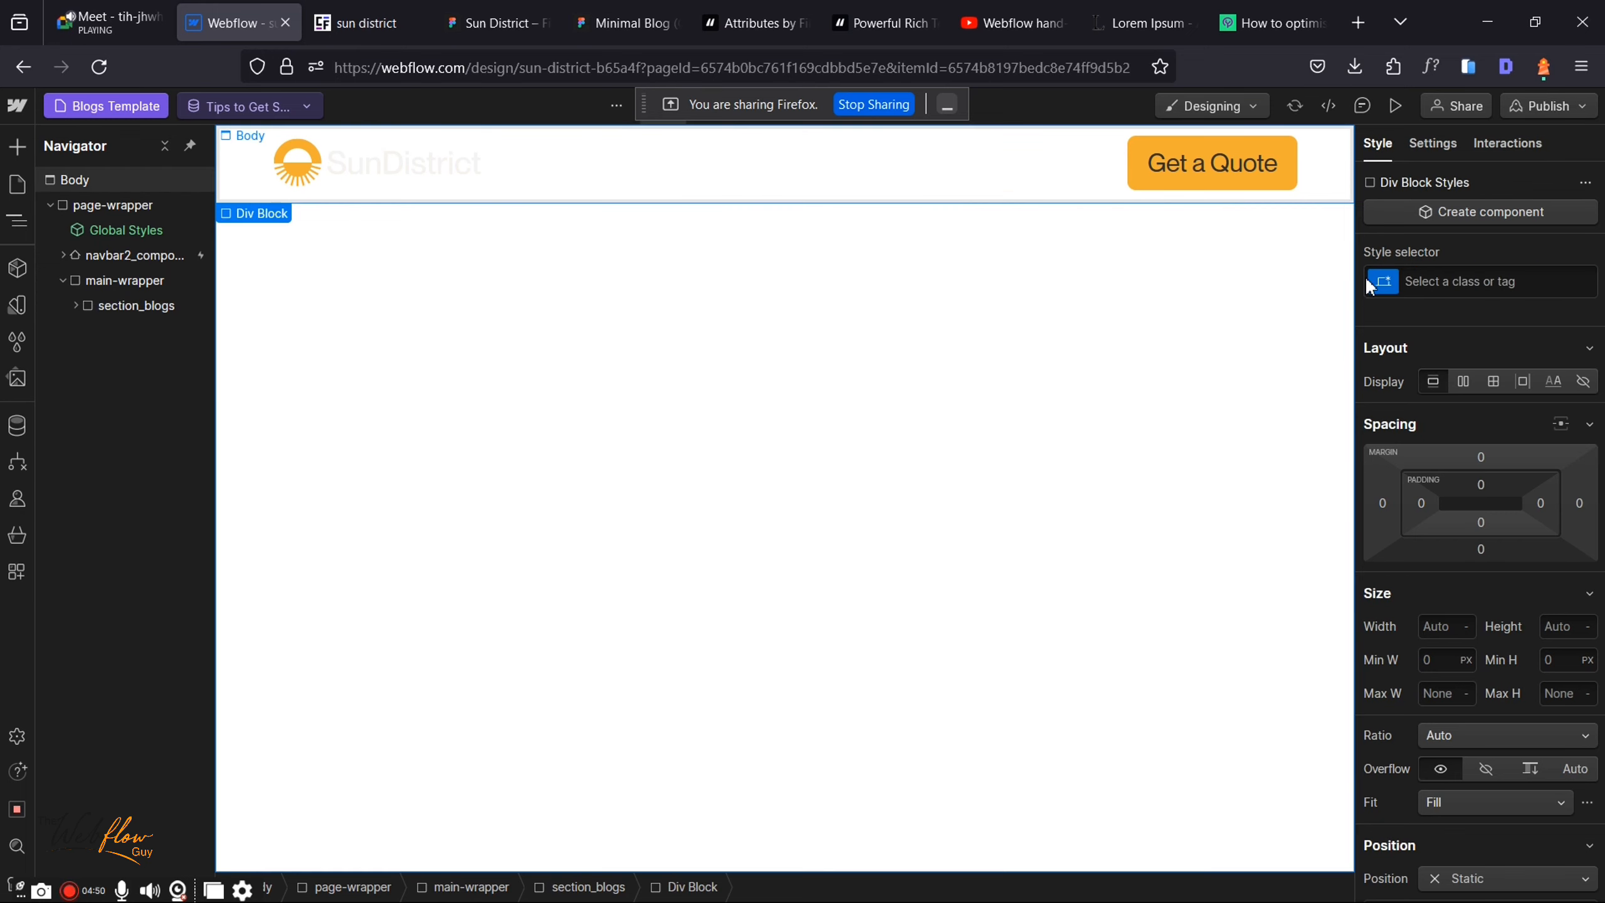
{"action": "left_click", "coordinate": [1528, 290]}
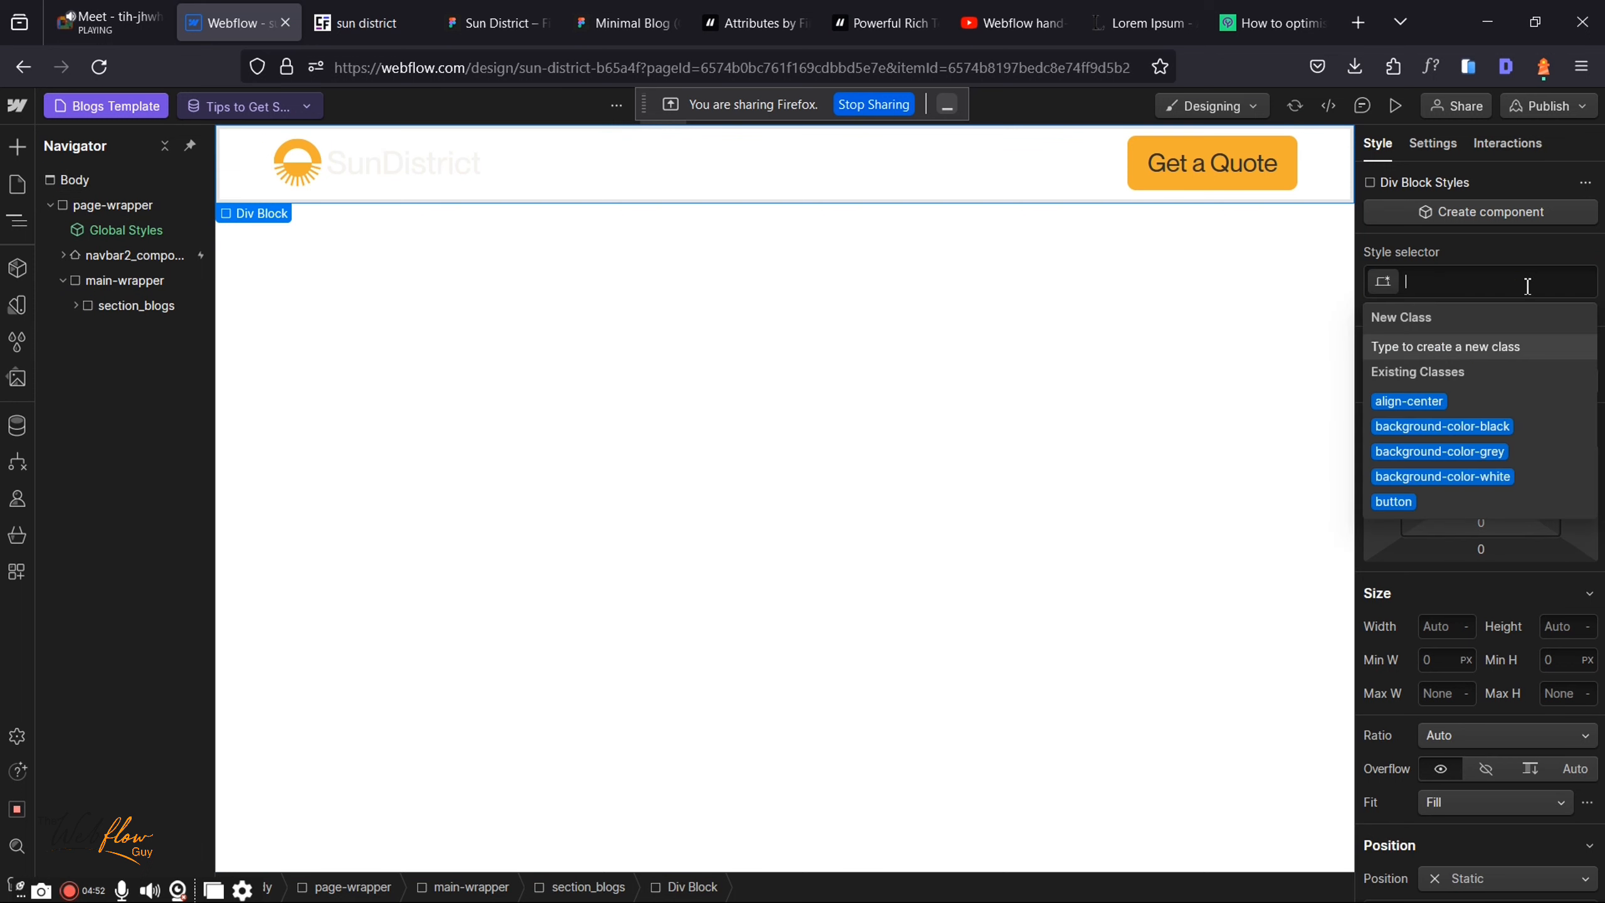
{"action": "type", "text": "padding"}
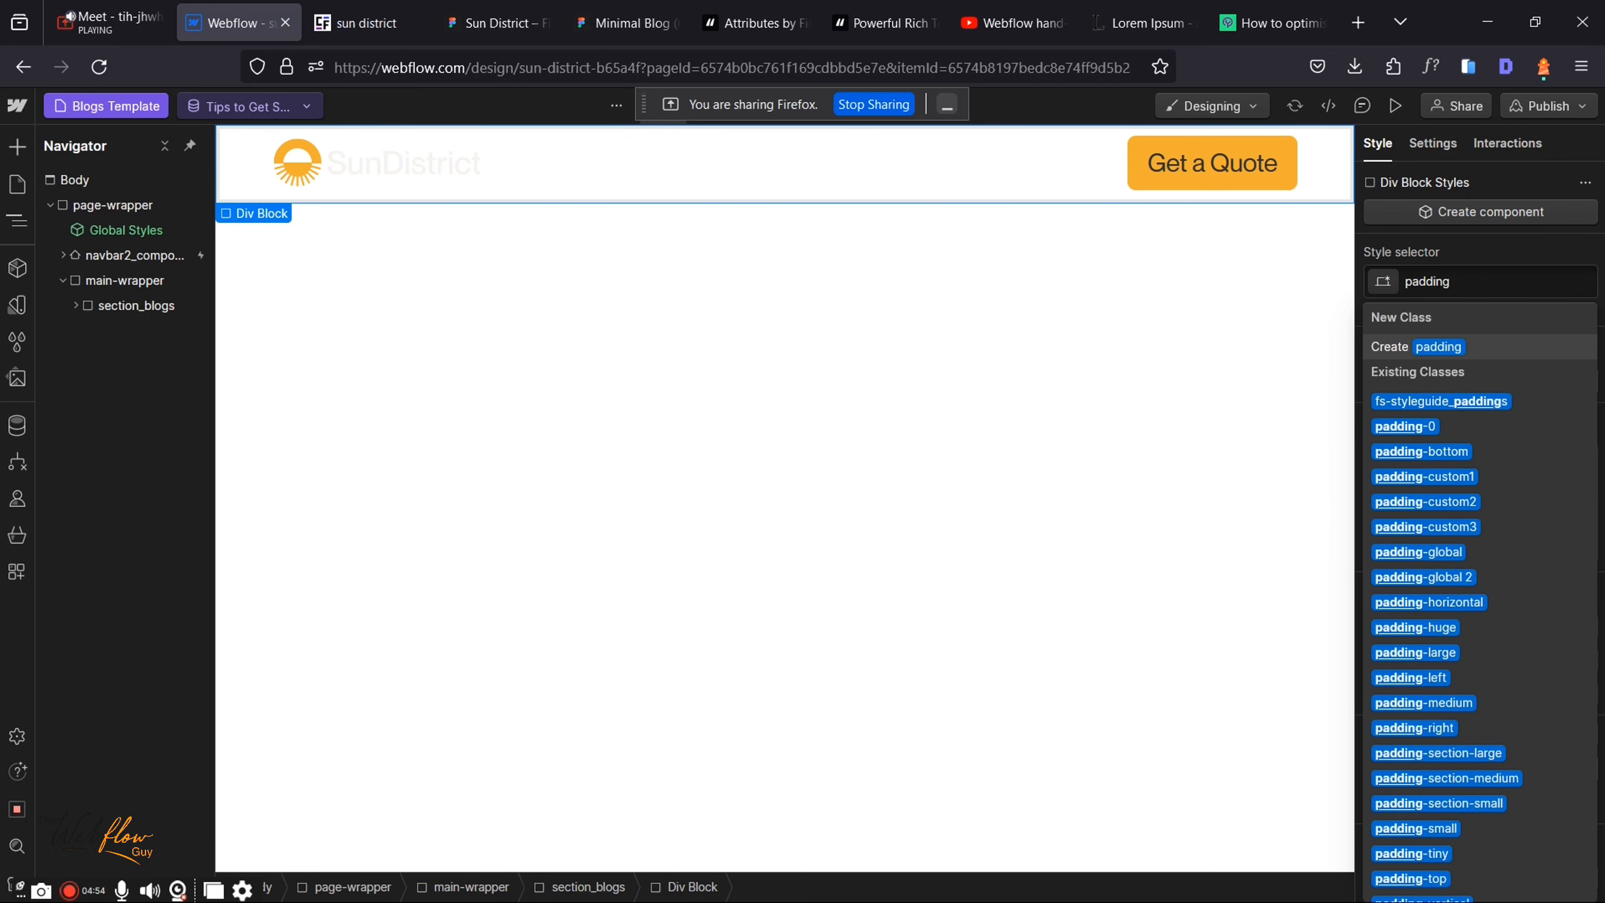
{"action": "left_click", "coordinate": [1410, 551]}
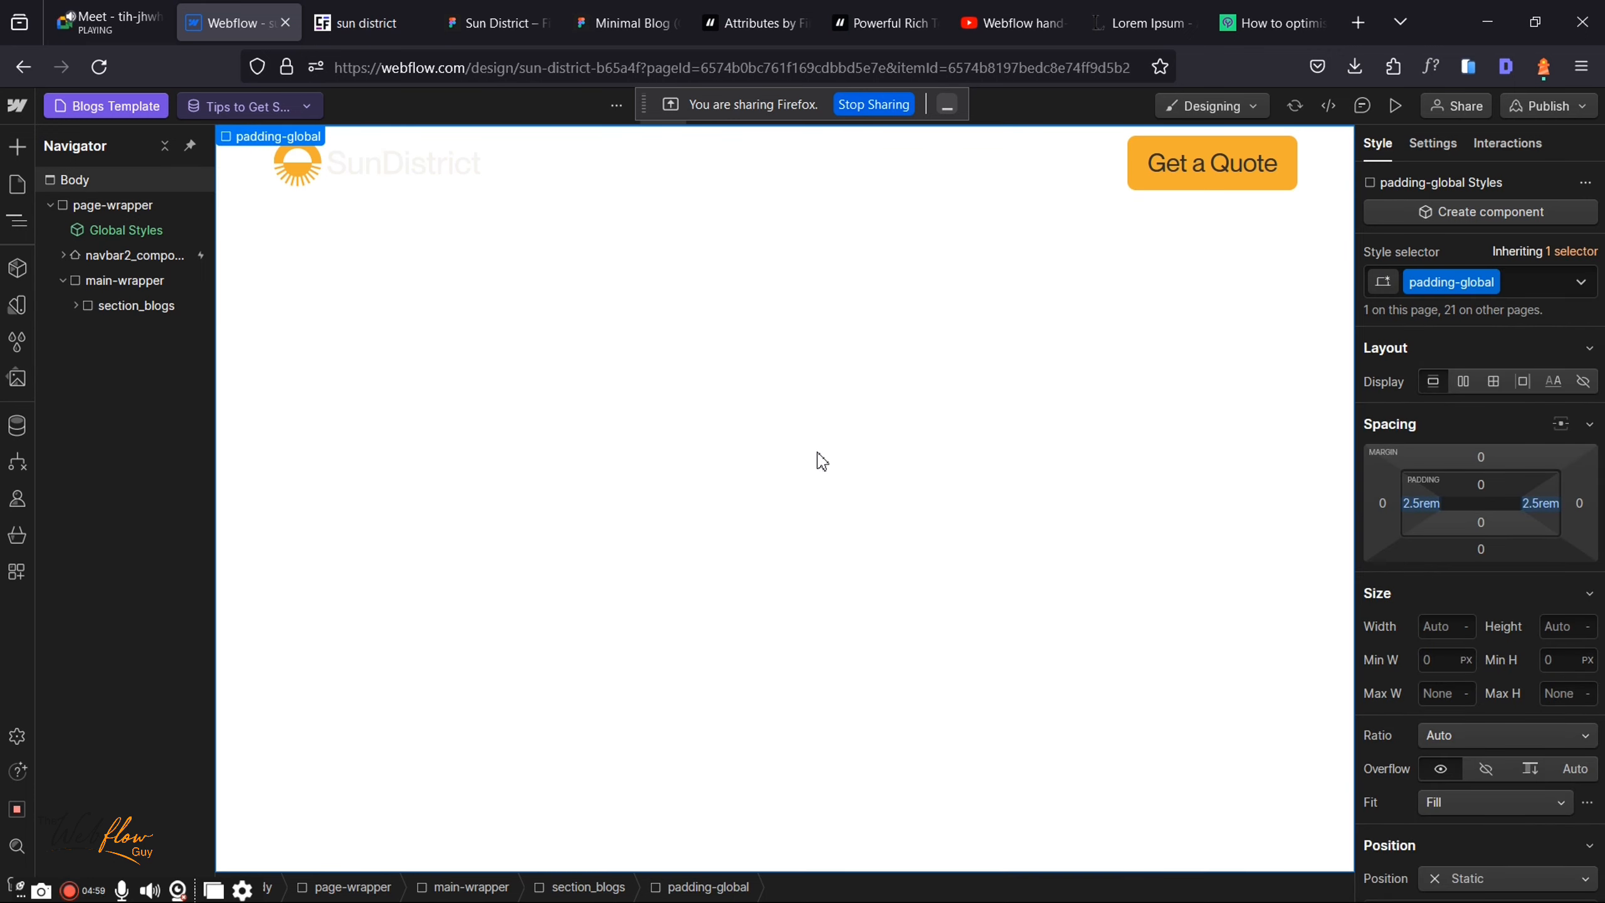
Step: Add another unclassed Div Block inside padding-global
{"action": "key", "text": "ctrl+k"}
{"action": "type", "text": "div"}
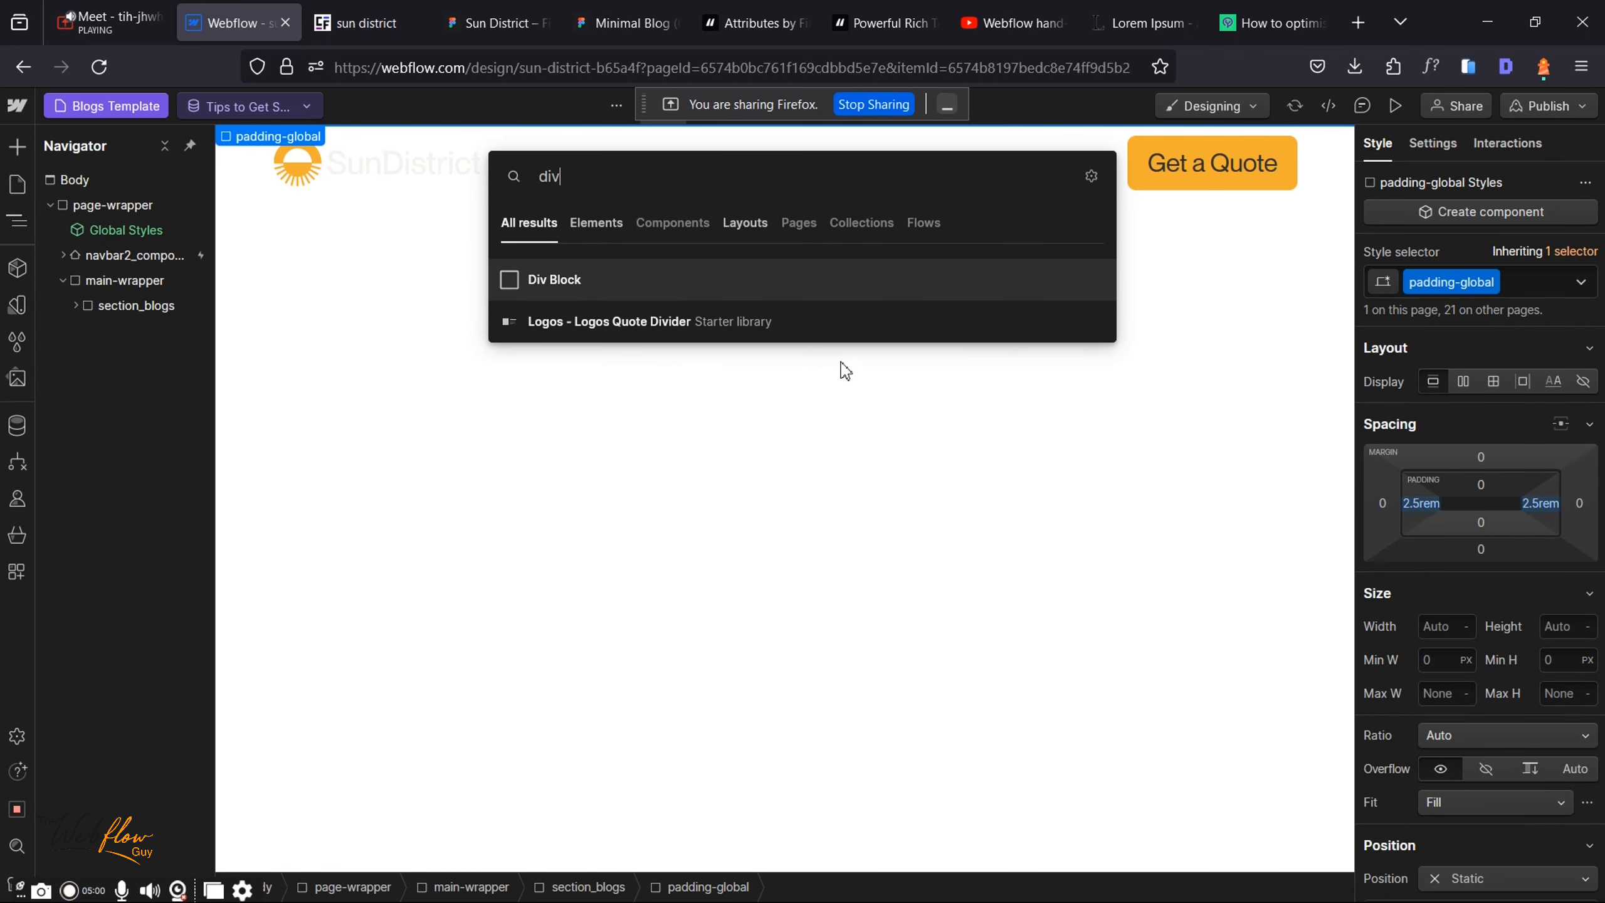
{"action": "left_click", "coordinate": [658, 282]}
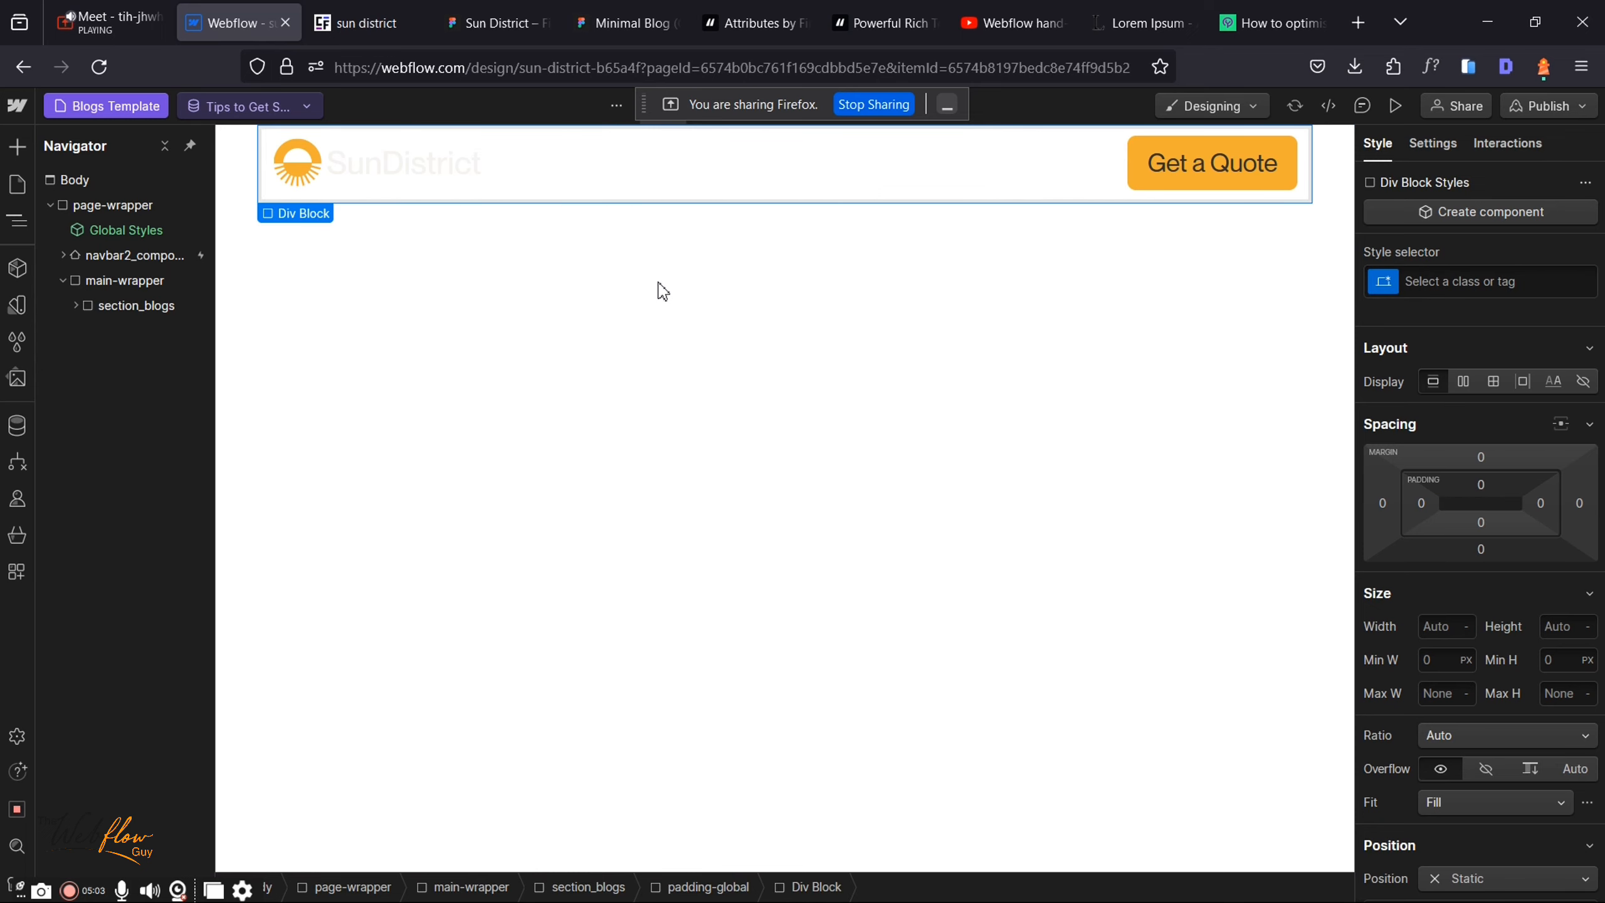
Step: Leave the new inner div unclassed and open the Home page in the Designer
{"action": "key", "text": "p"}
{"action": "key", "text": "a"}
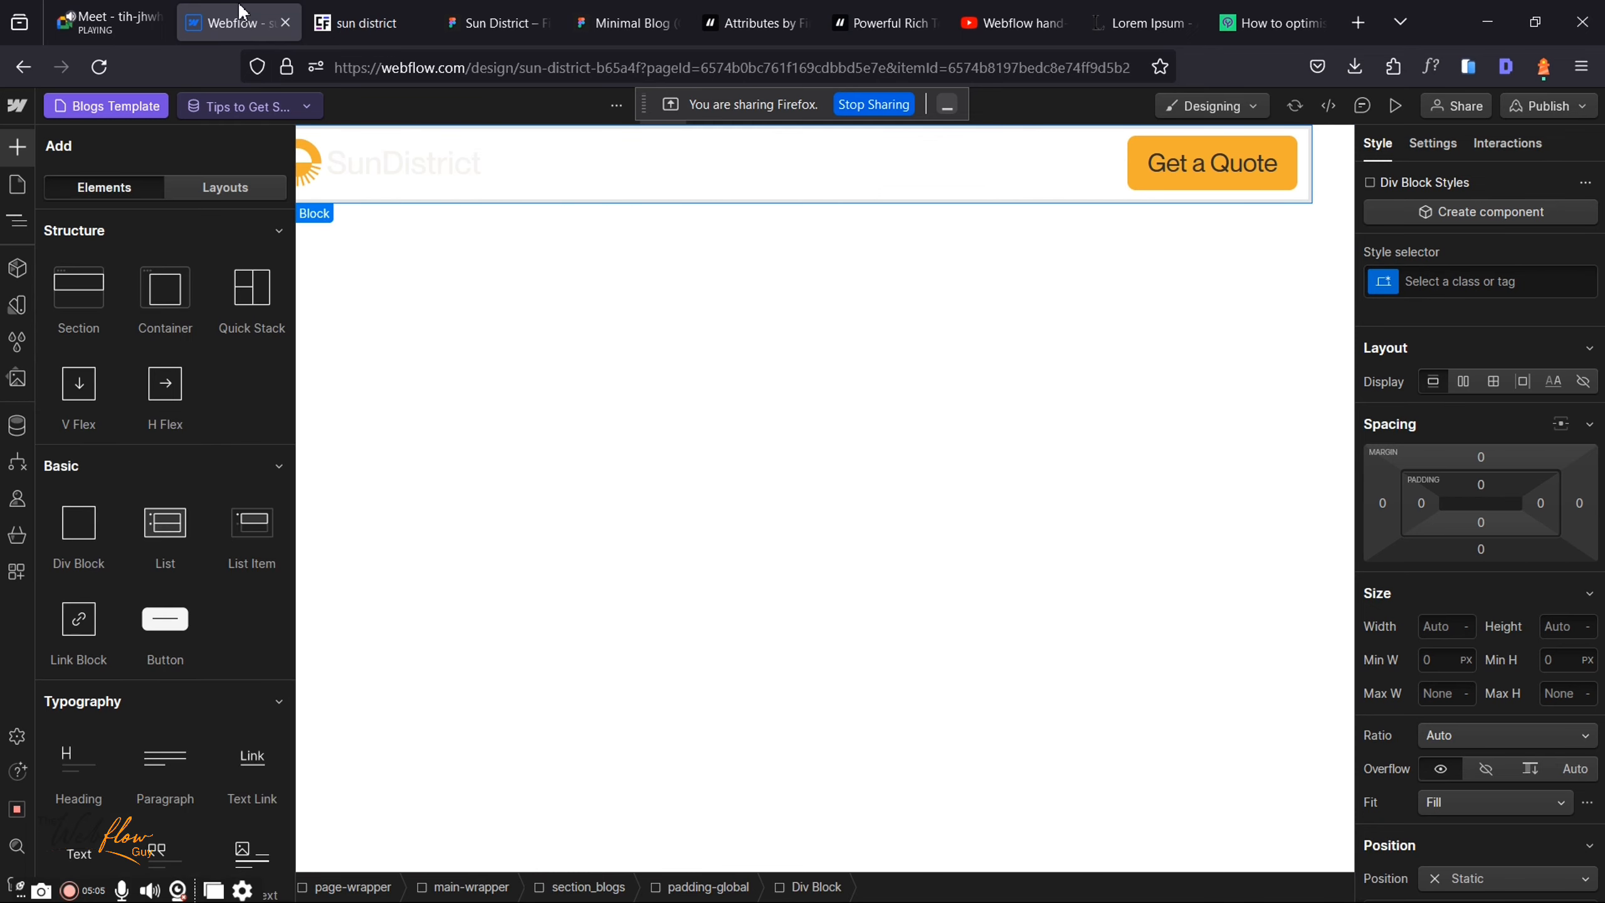
{"action": "left_click", "coordinate": [107, 22]}
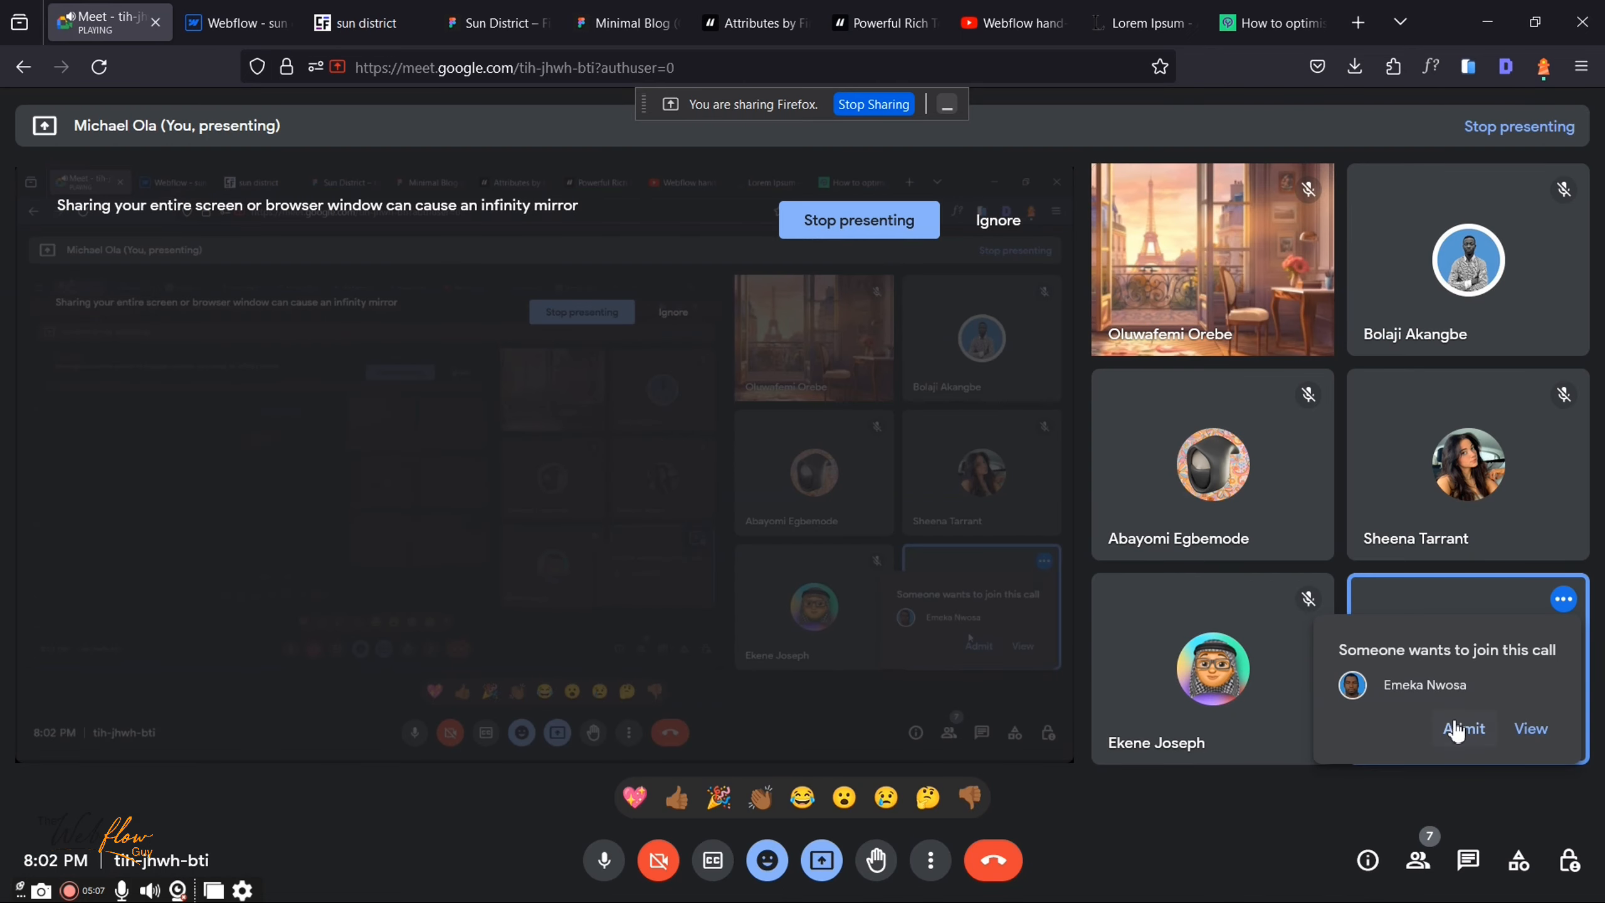
{"action": "left_click", "coordinate": [237, 23]}
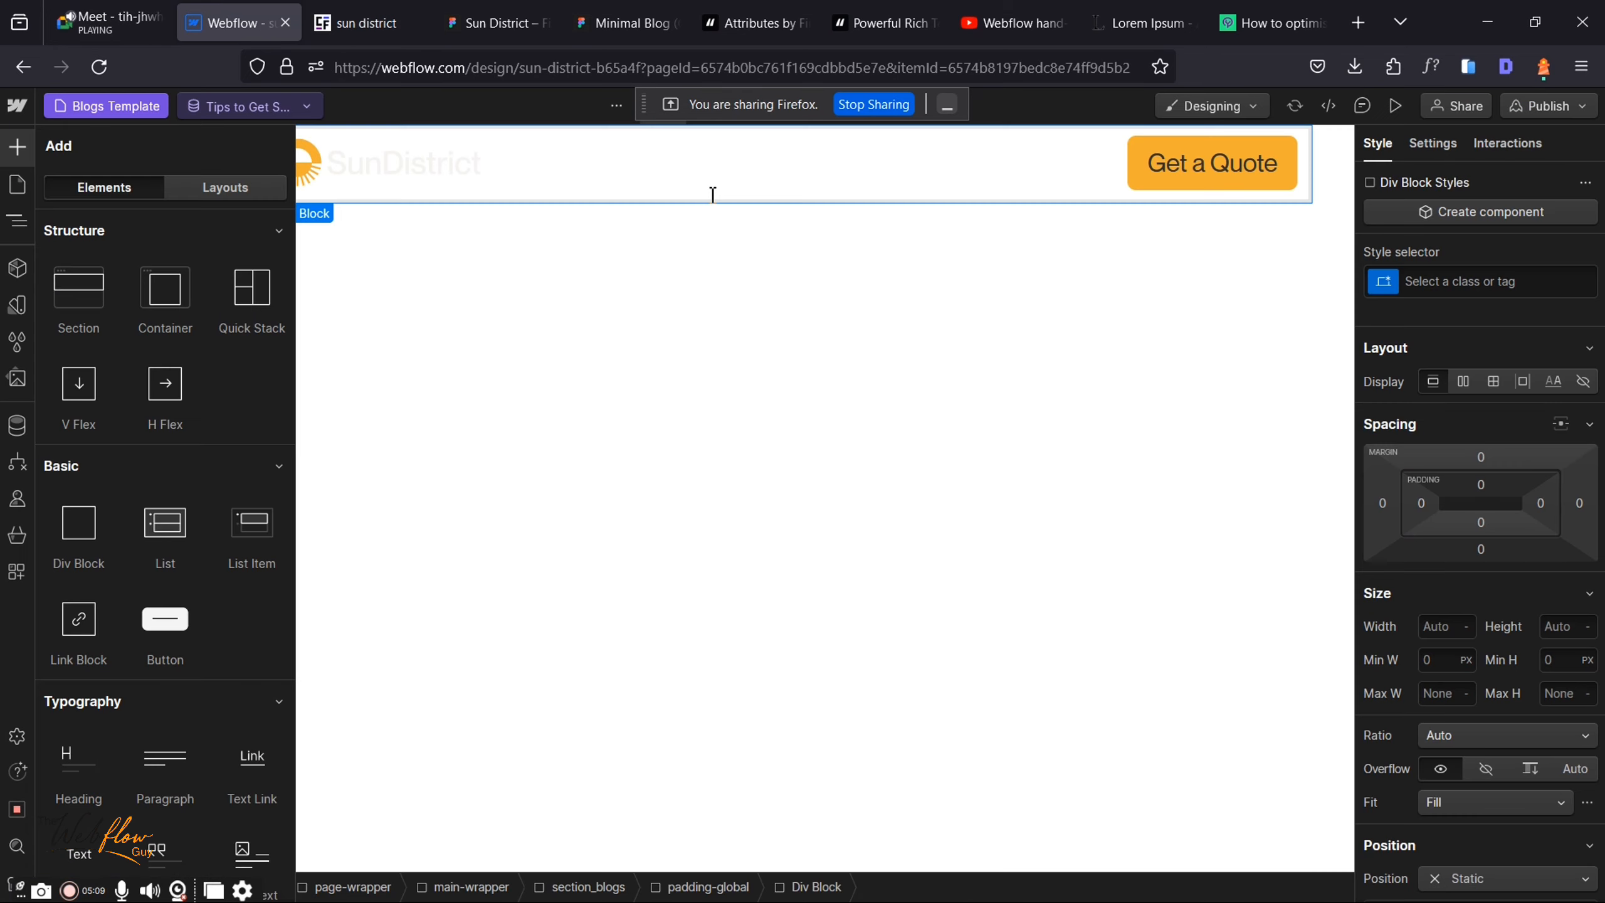
{"action": "left_click", "coordinate": [1444, 290]}
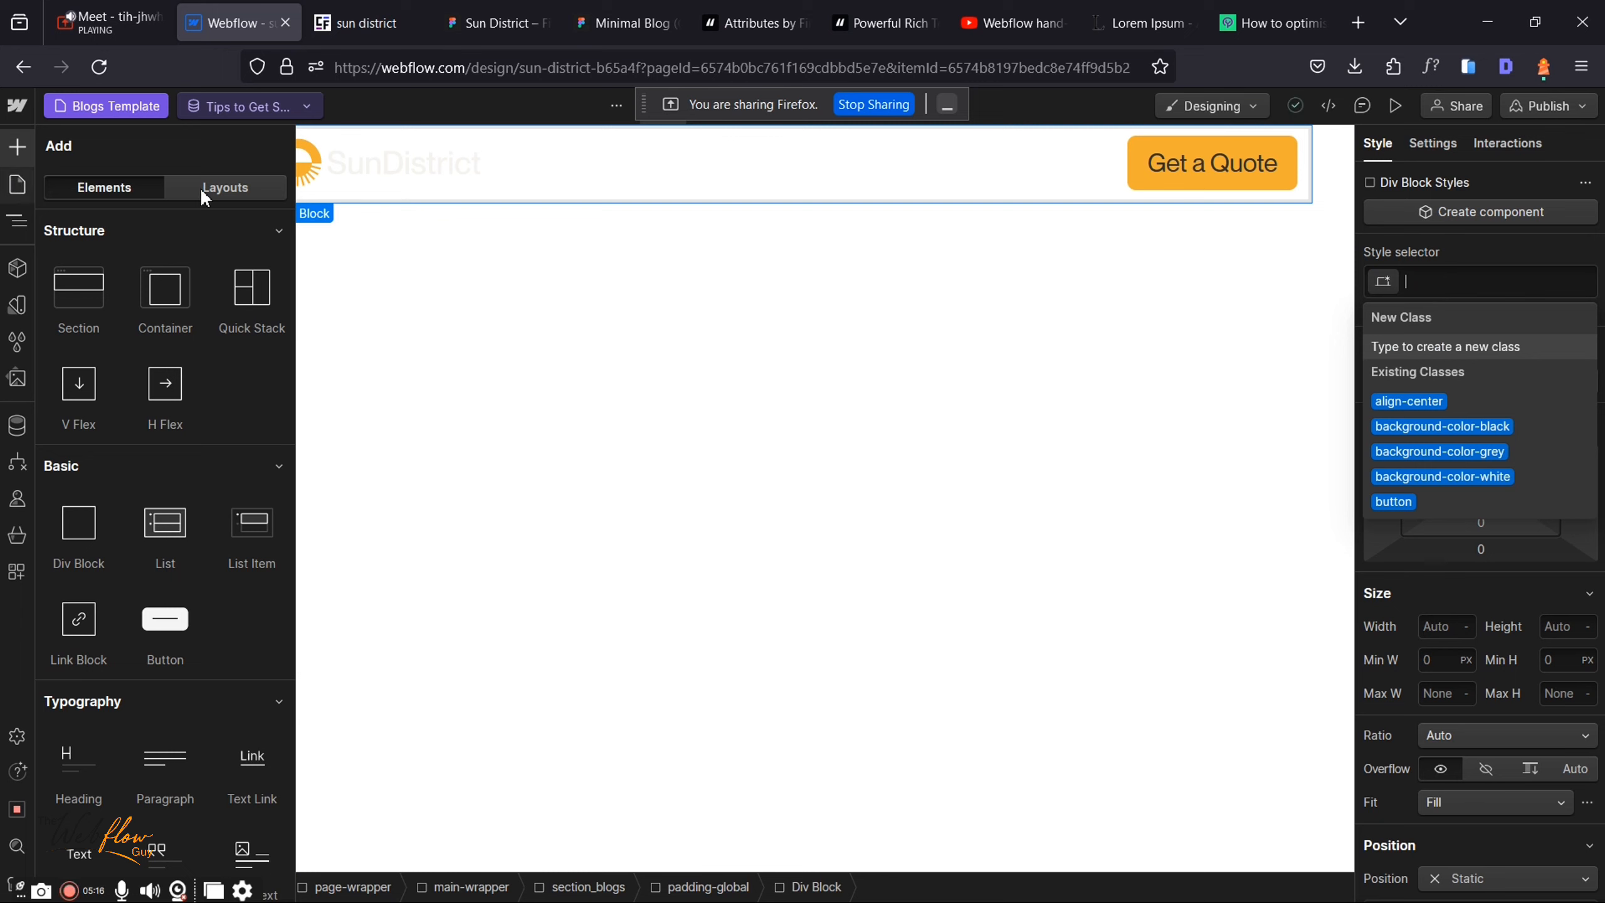
{"action": "left_click", "coordinate": [19, 190]}
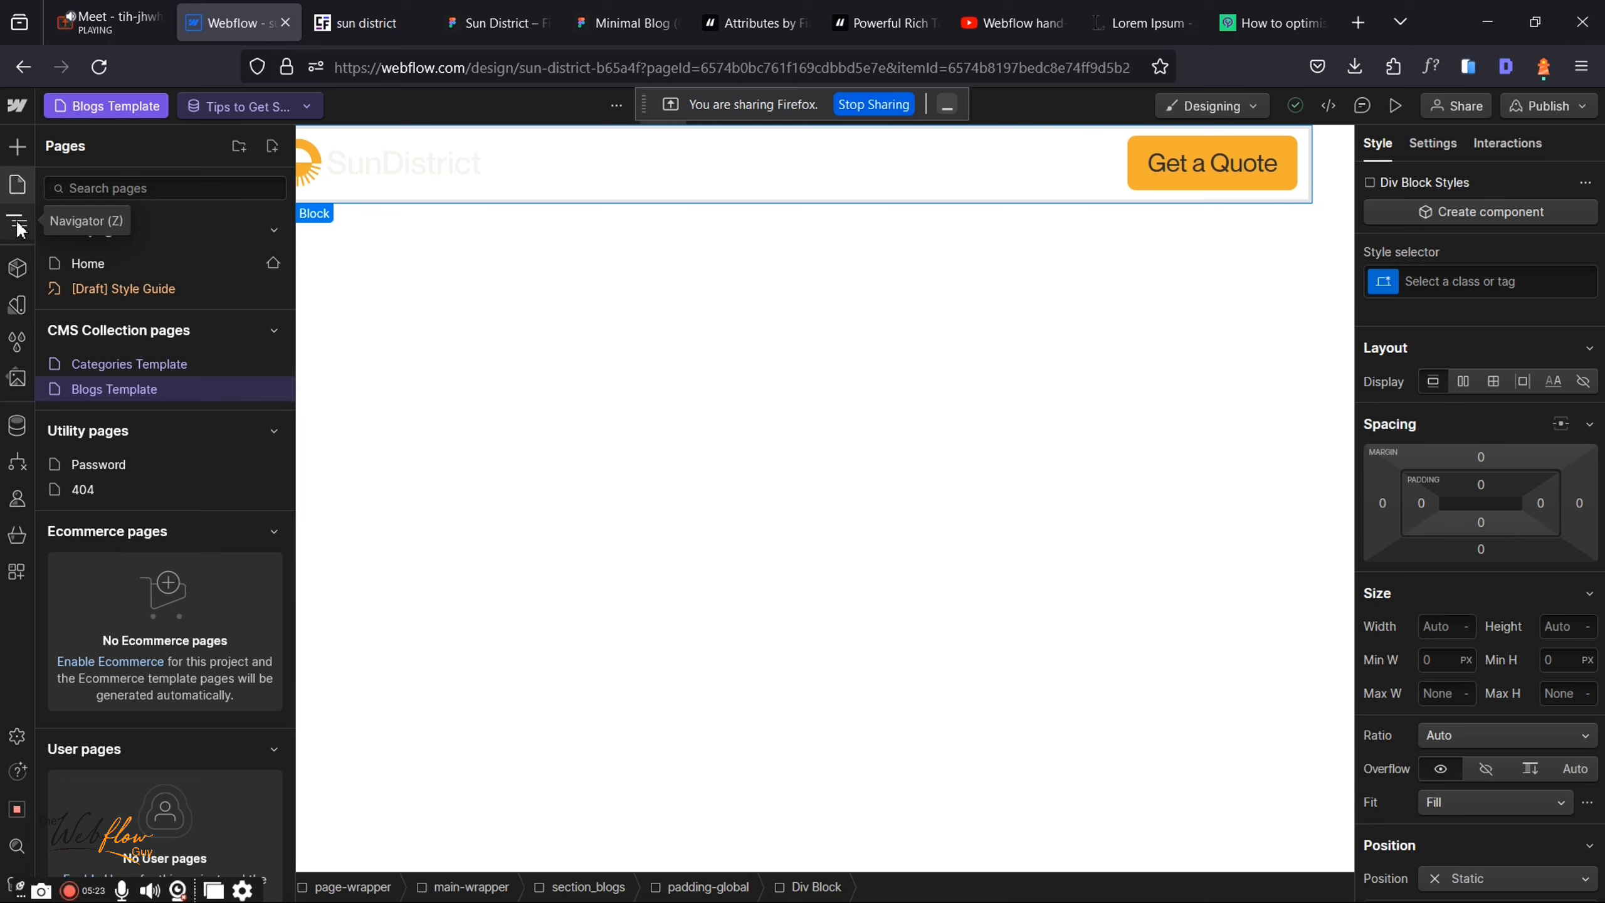
{"action": "left_click", "coordinate": [133, 261]}
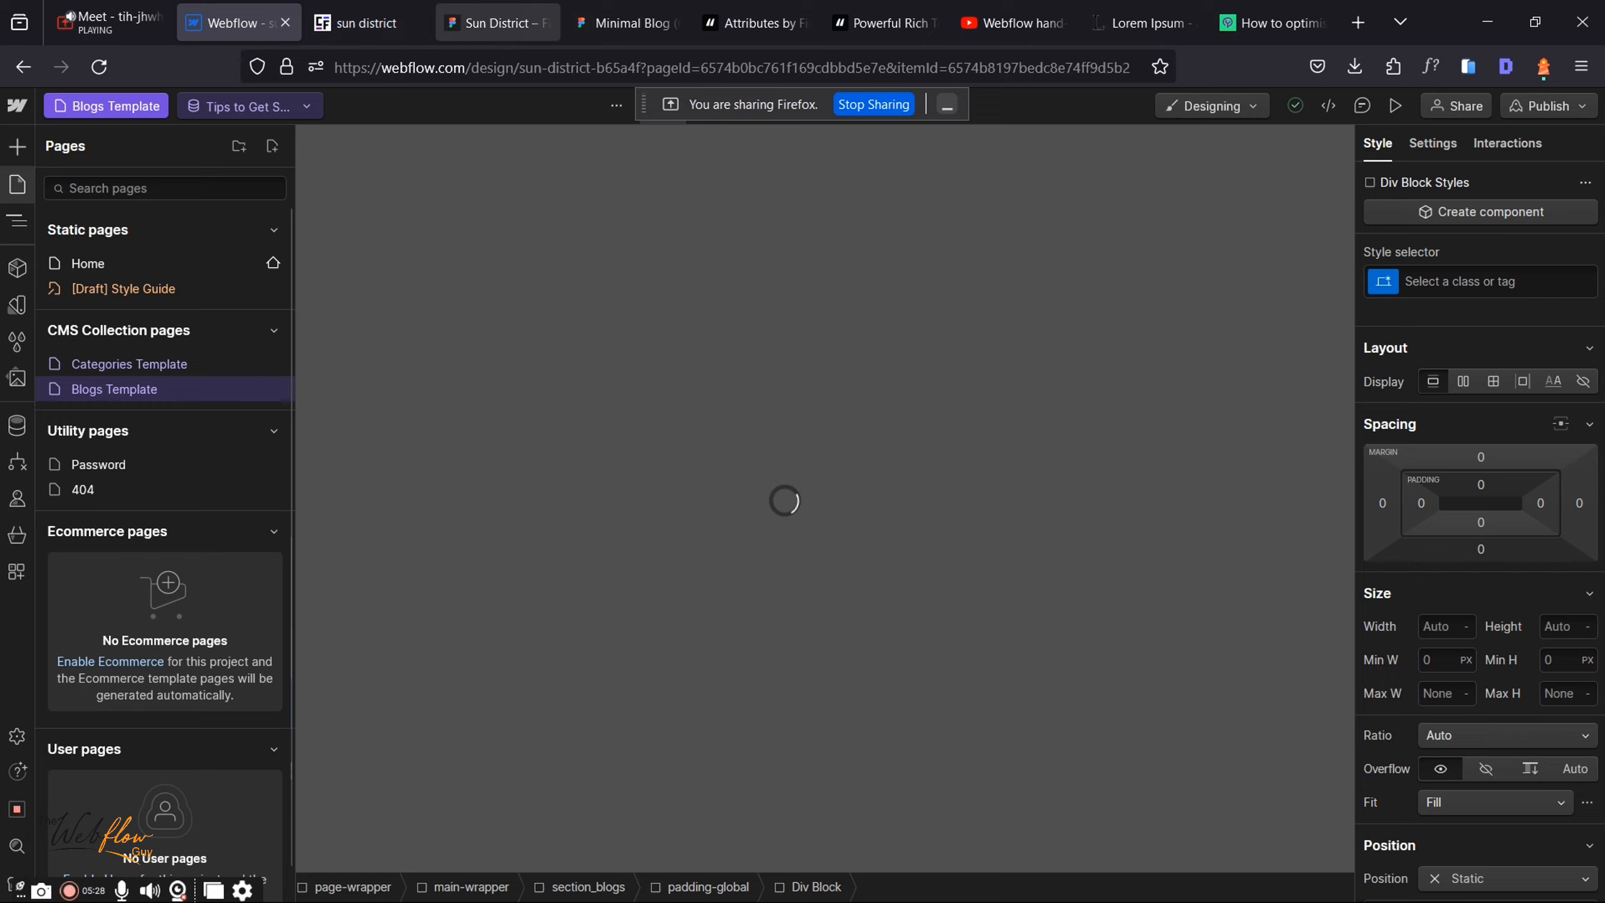
{"action": "left_click", "coordinate": [495, 23]}
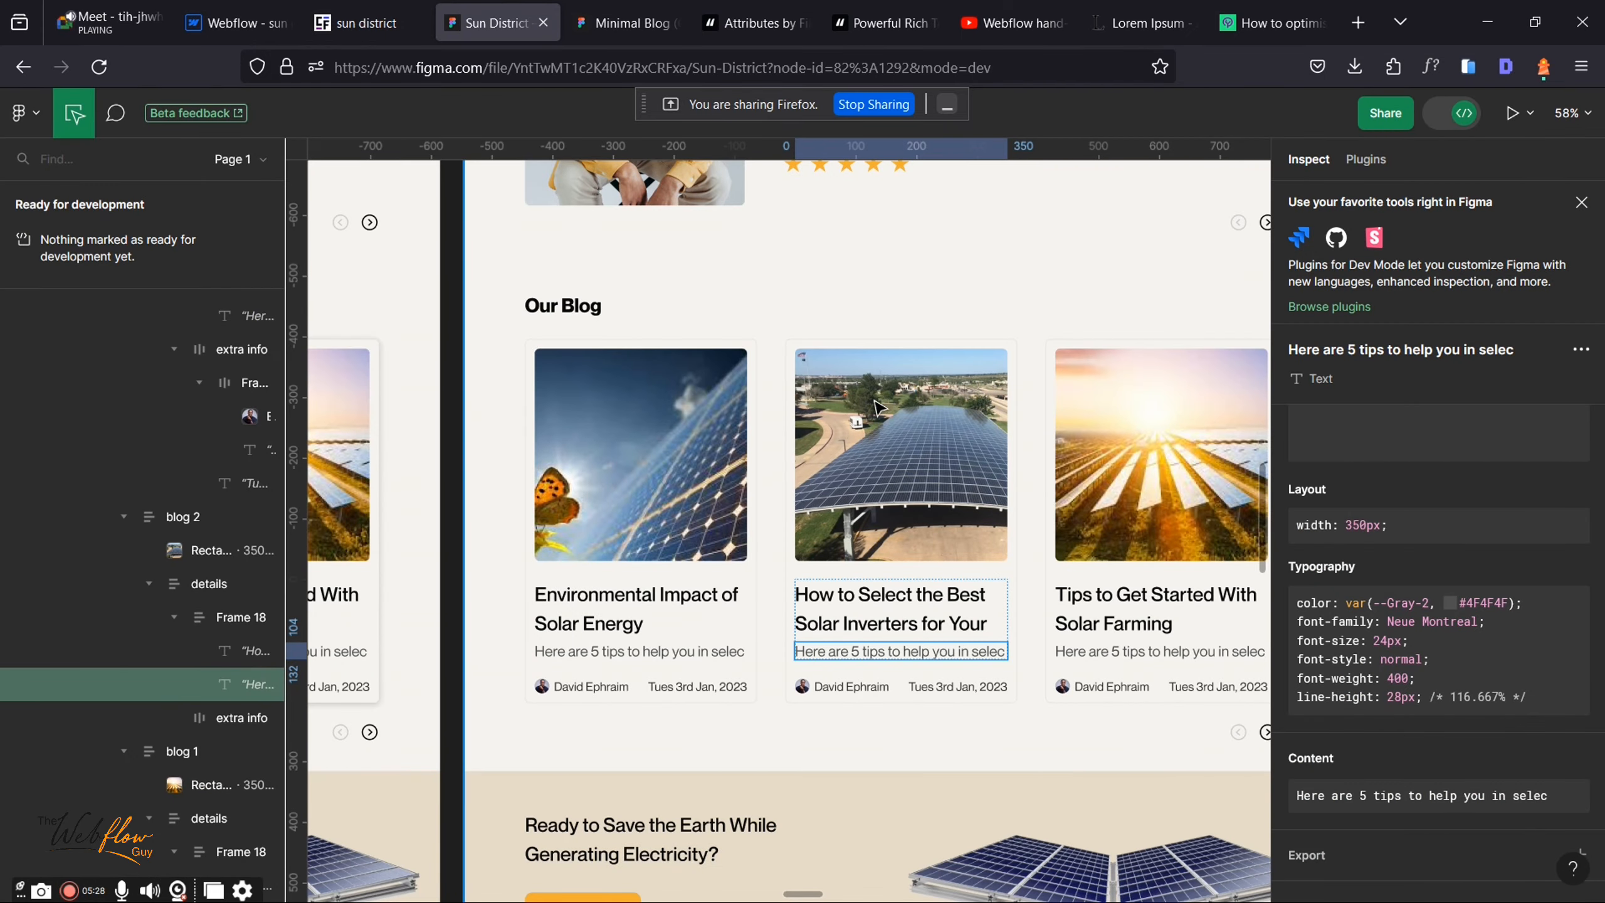
{"action": "key", "text": "alt"}
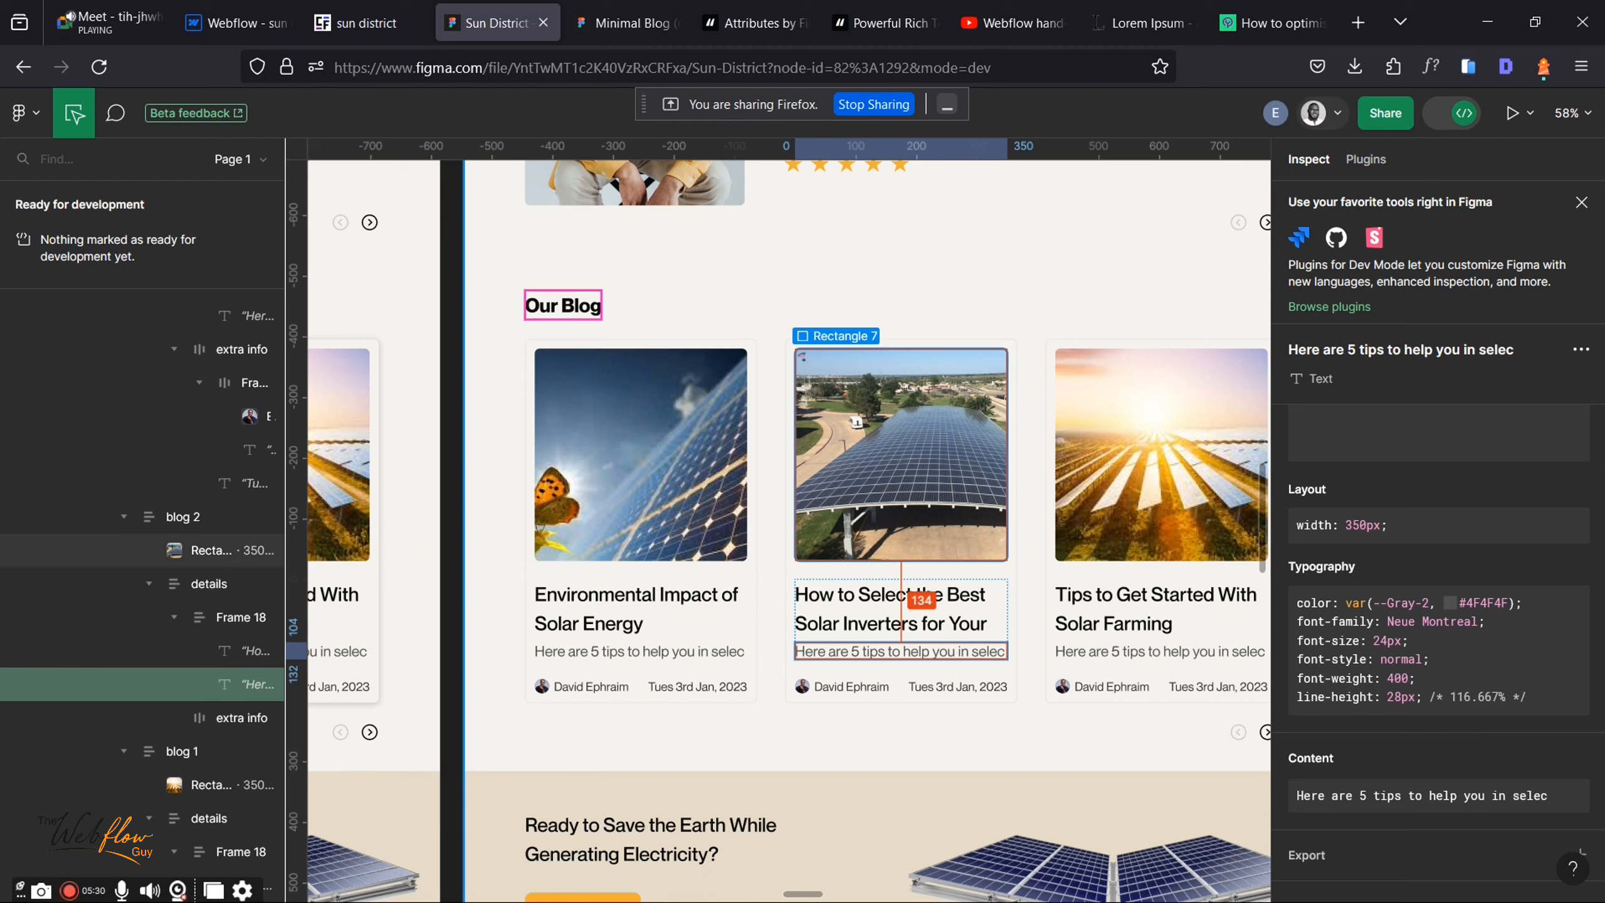
{"action": "left_click", "coordinate": [632, 14]}
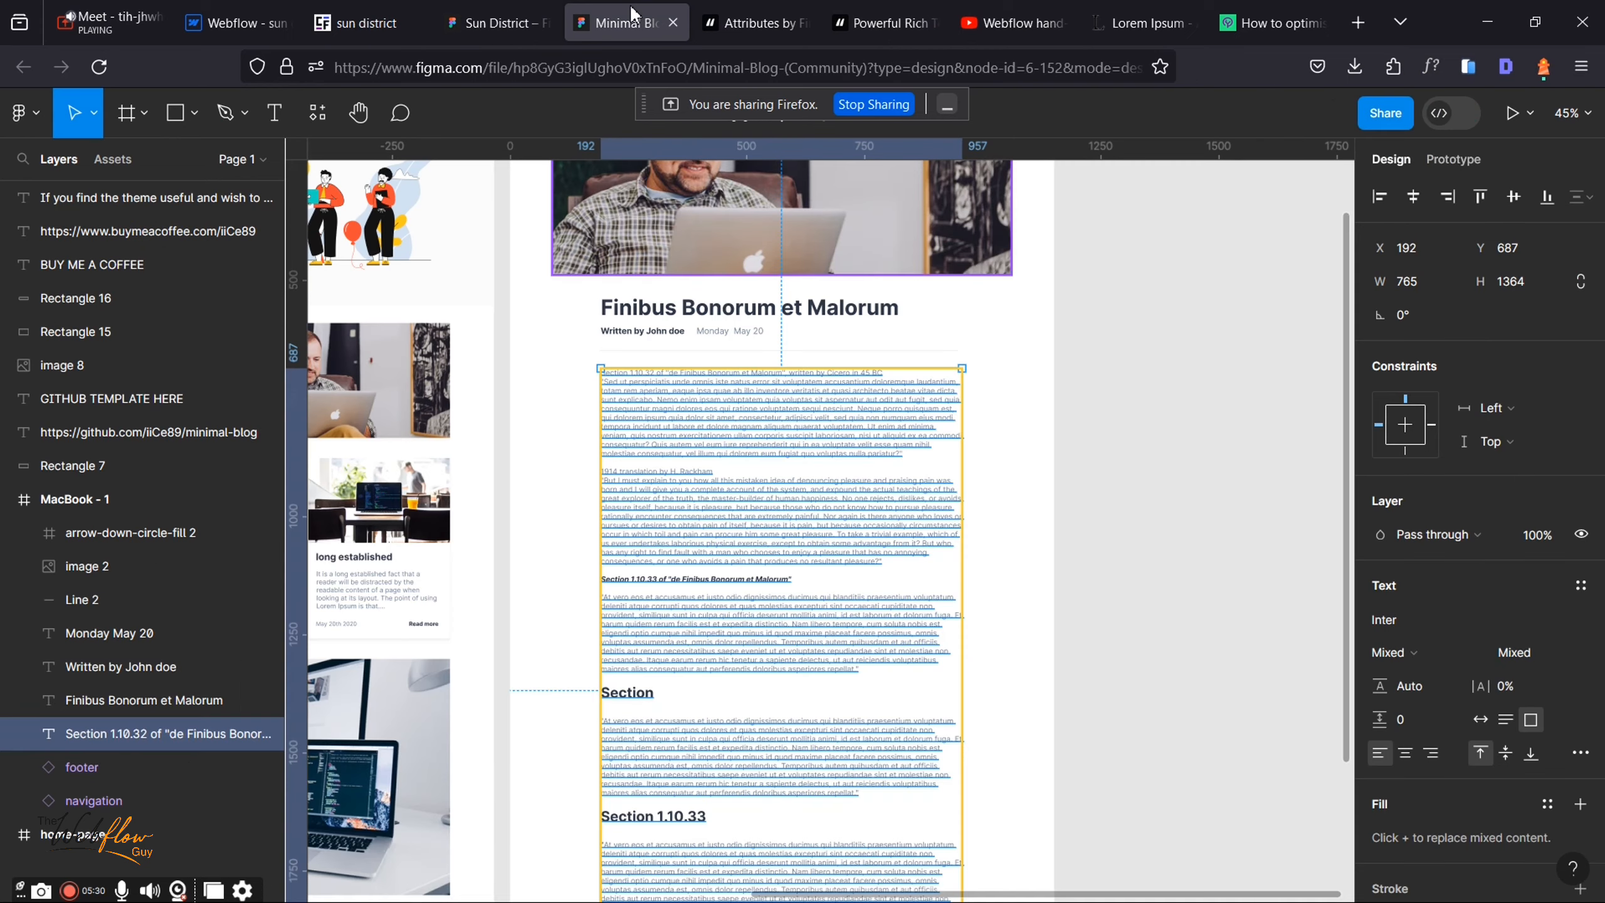
{"action": "left_click", "coordinate": [494, 19]}
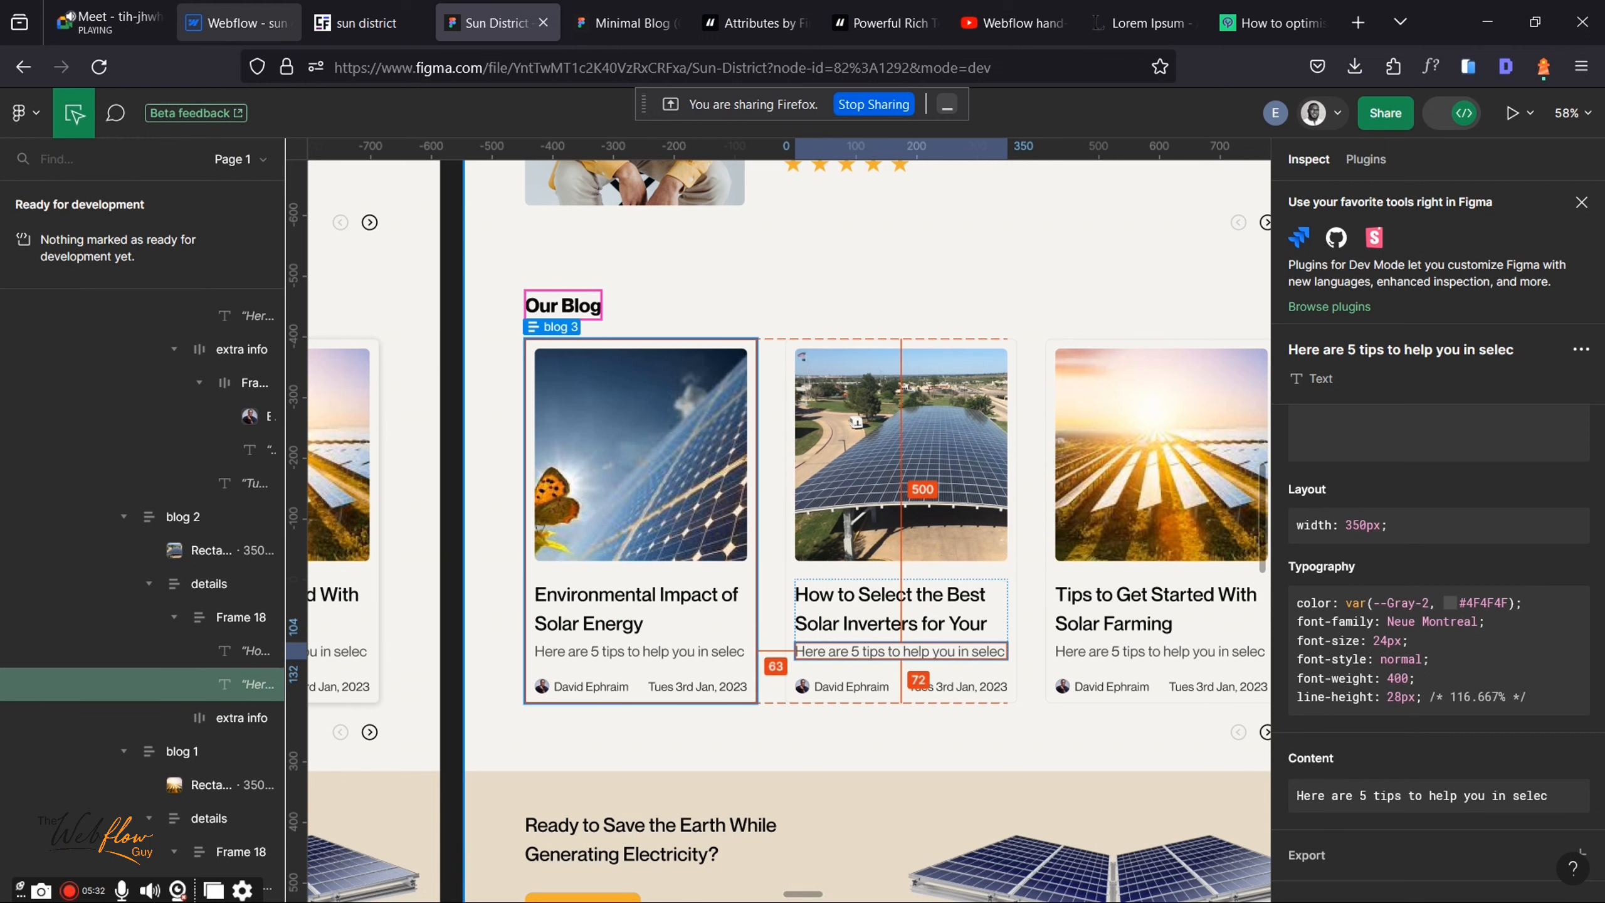
{"action": "left_click", "coordinate": [240, 22]}
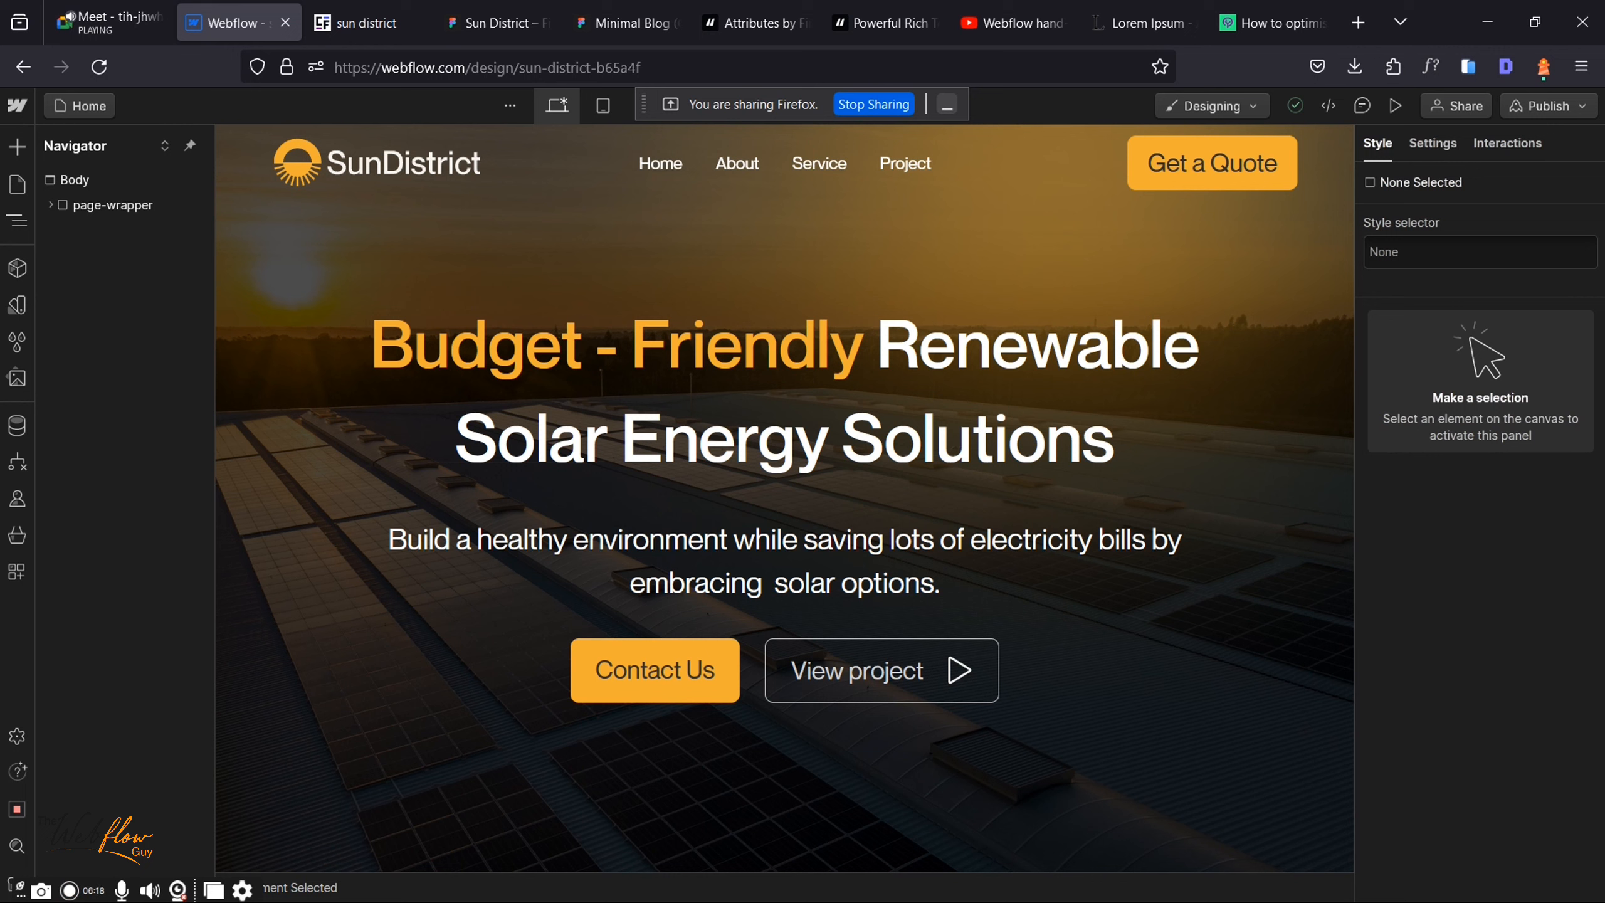
Step: Go to the Webflow dashboard and browse the workspace list and Manage Workspaces page
{"action": "left_click", "coordinate": [17, 105]}
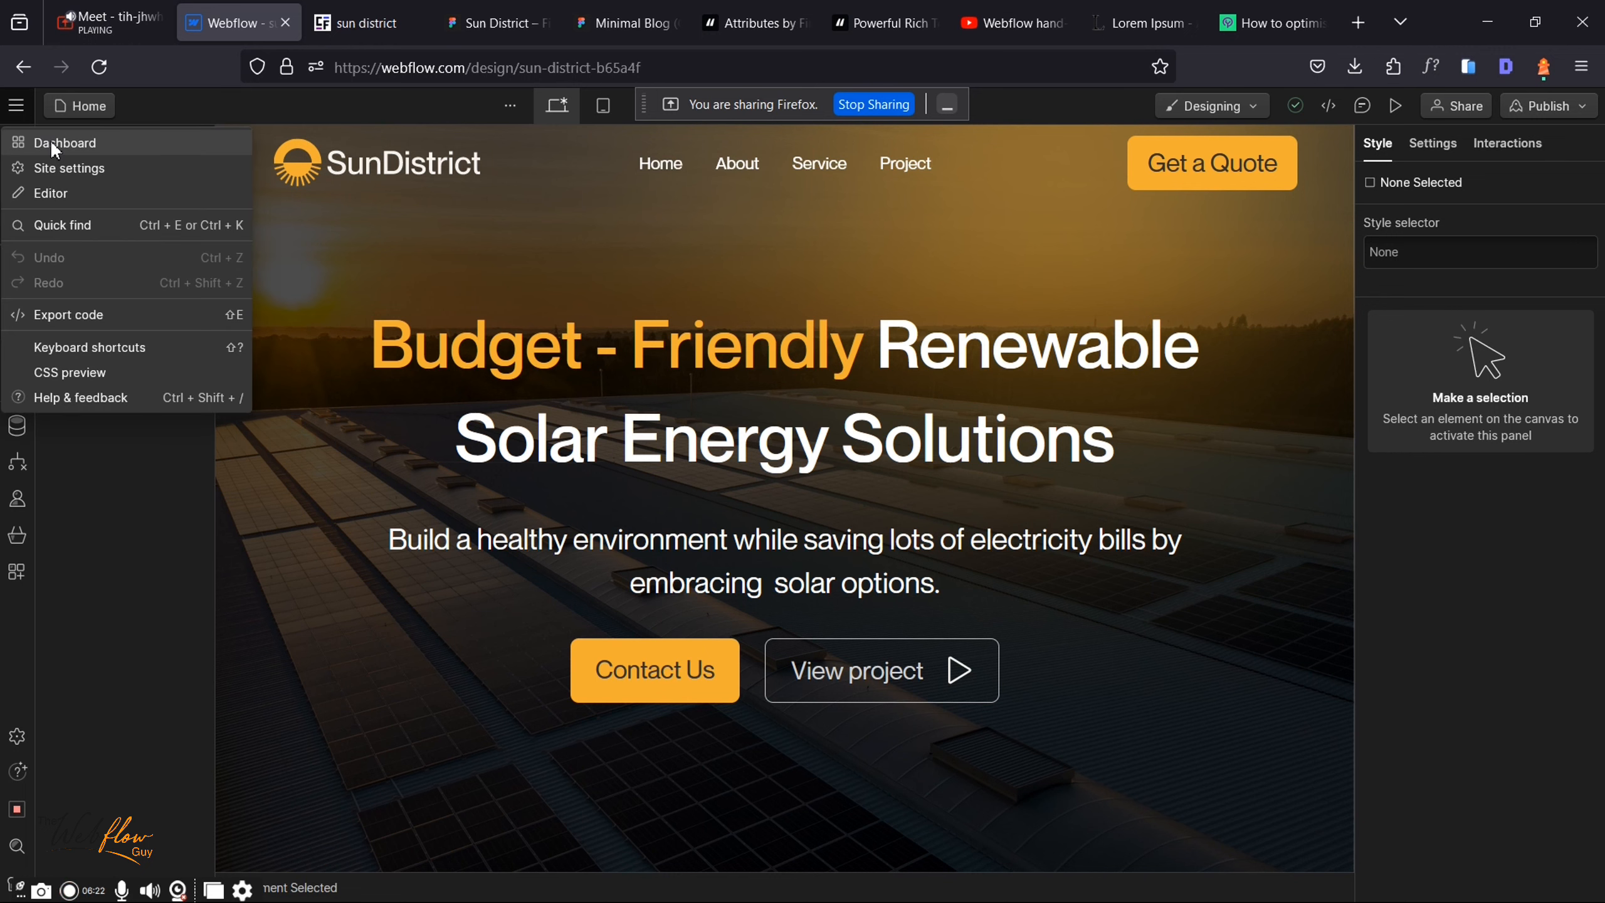
{"action": "left_click", "coordinate": [51, 140]}
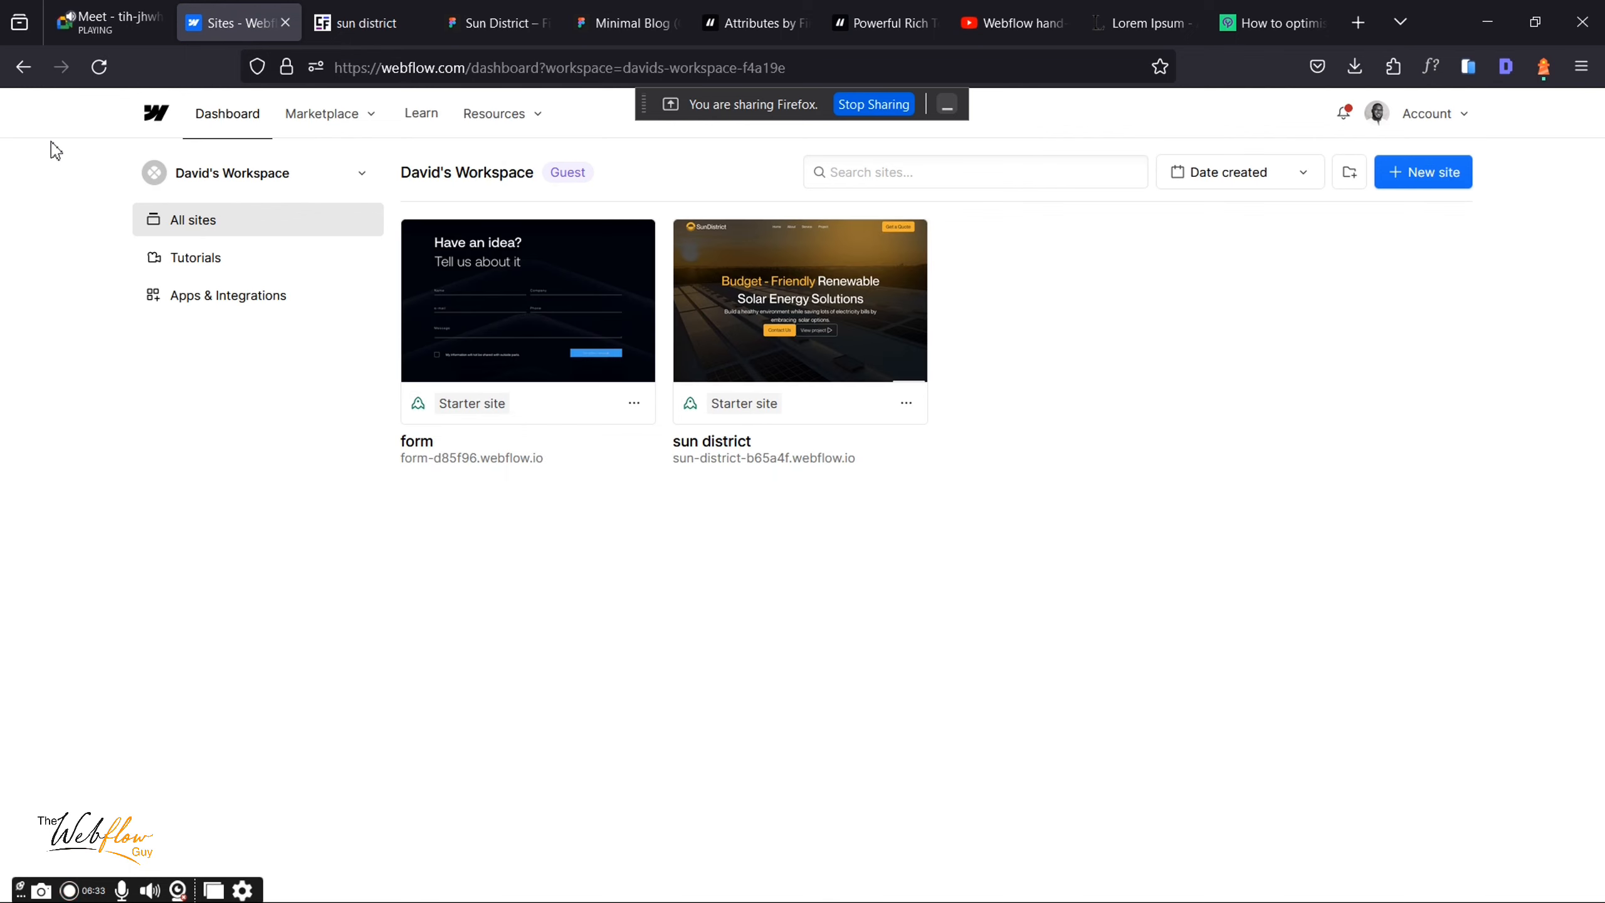
{"action": "left_click", "coordinate": [287, 182]}
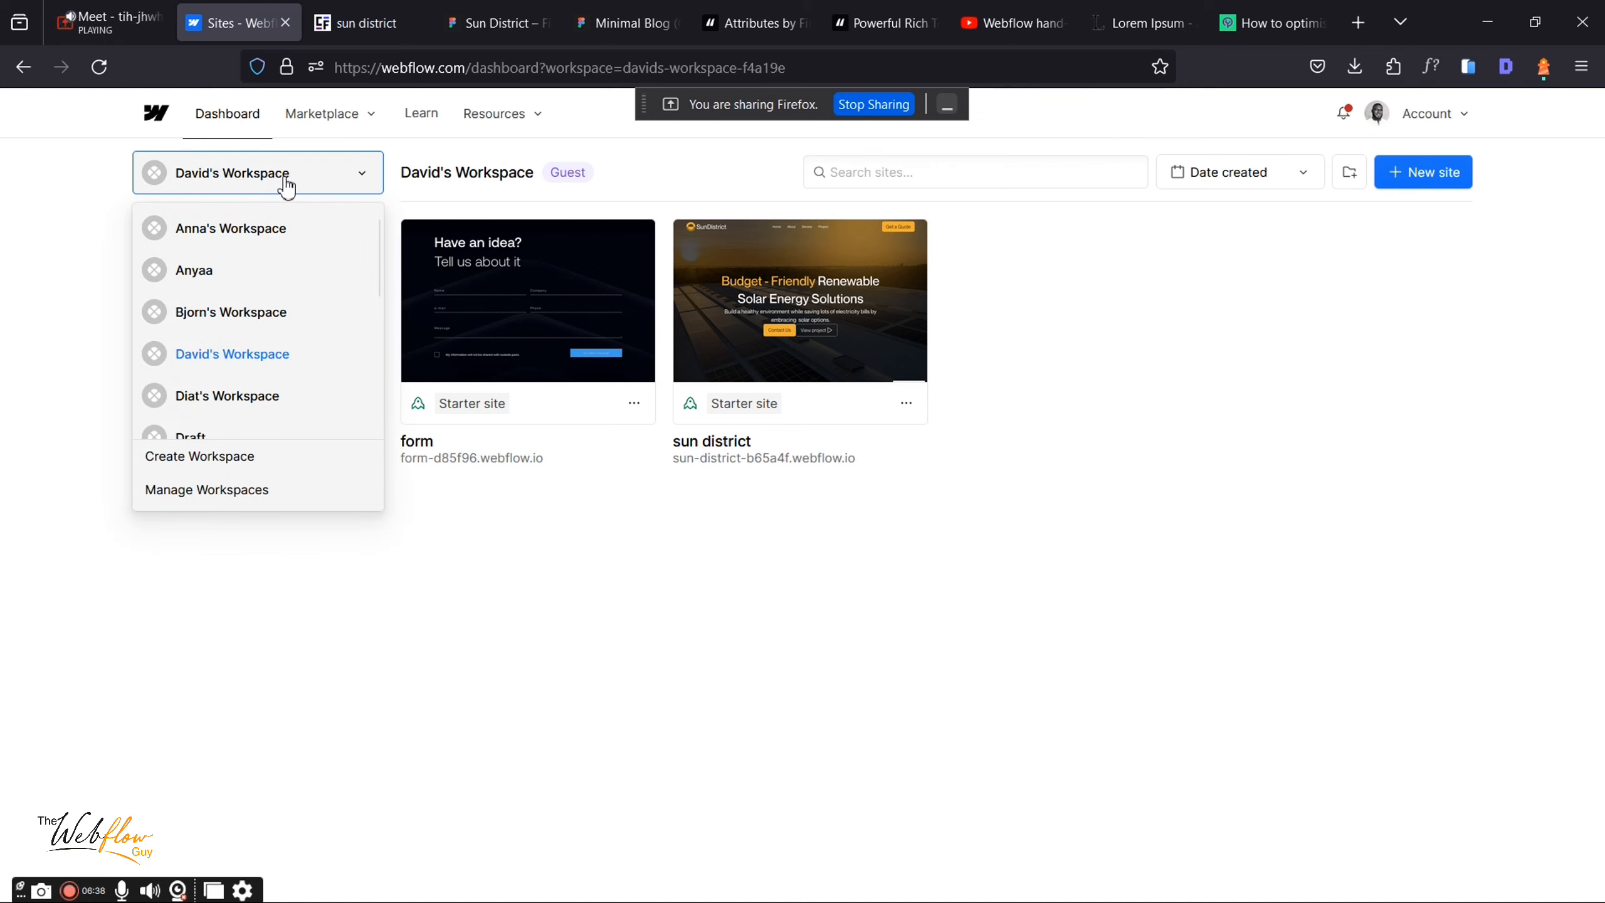
{"action": "left_click", "coordinate": [485, 597]}
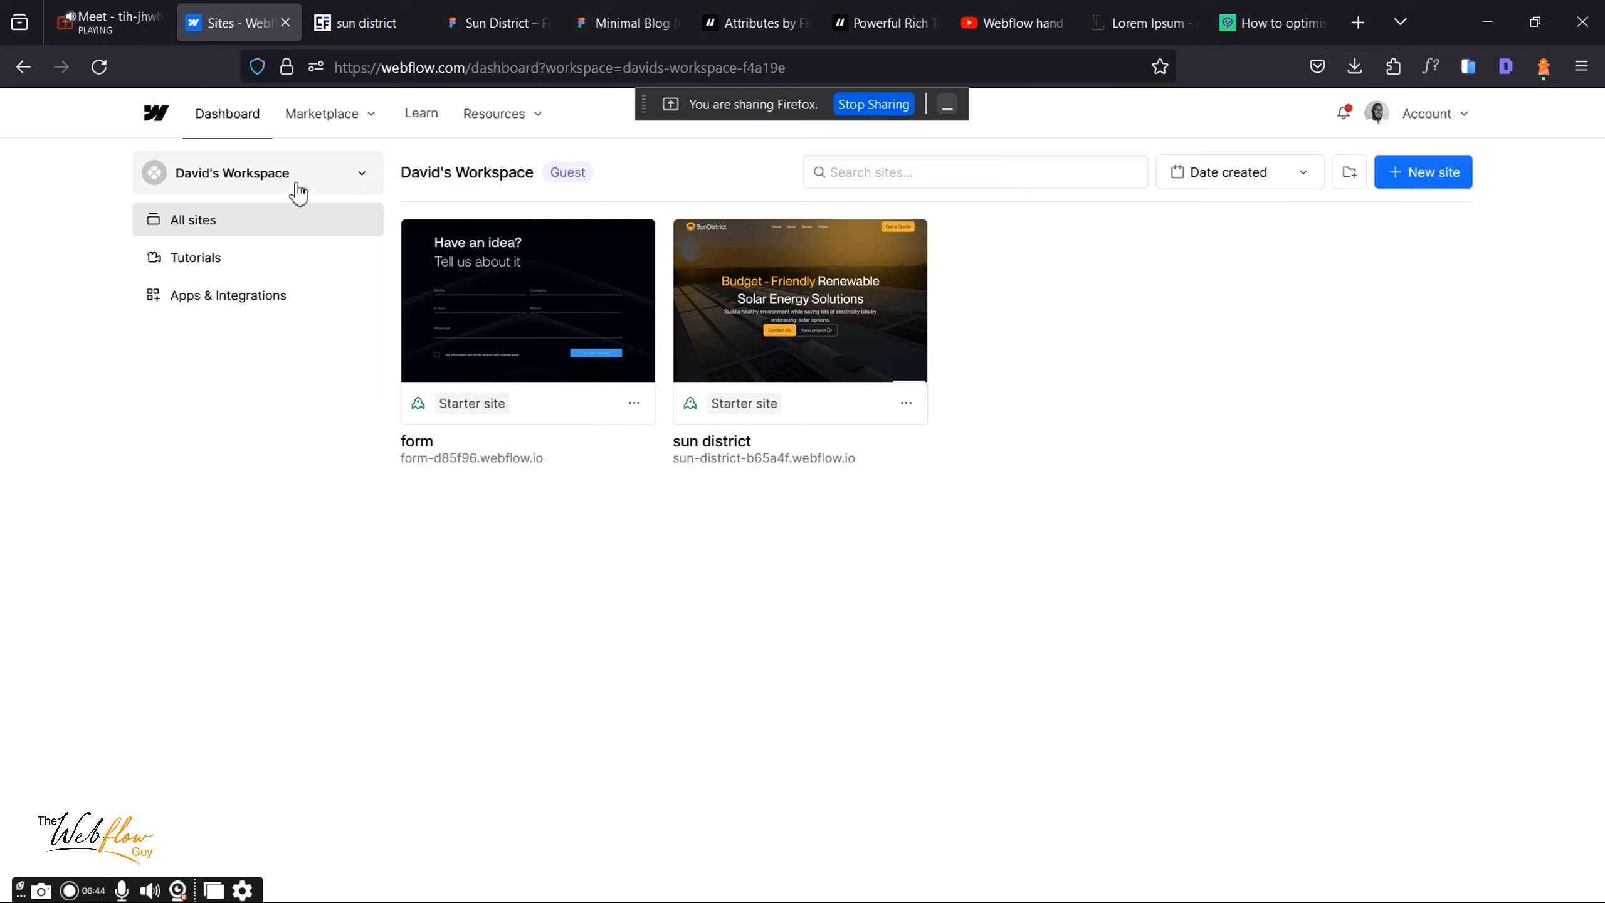
{"action": "left_click", "coordinate": [342, 175]}
{"action": "left_click", "coordinate": [342, 176]}
{"action": "left_click", "coordinate": [341, 176]}
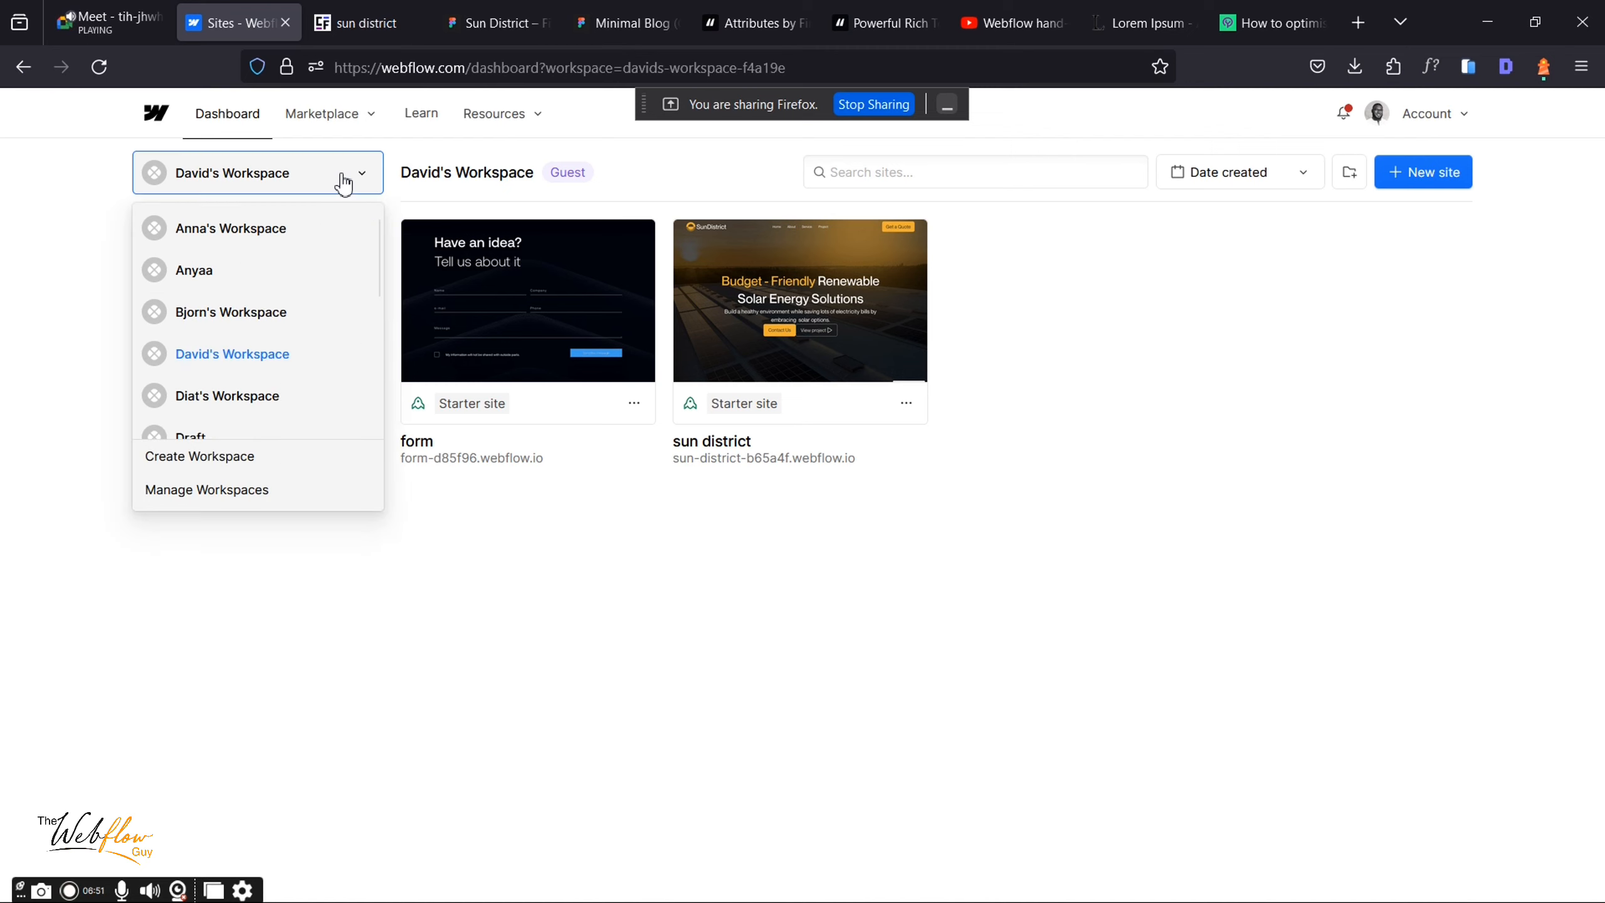
{"action": "left_click", "coordinate": [205, 490]}
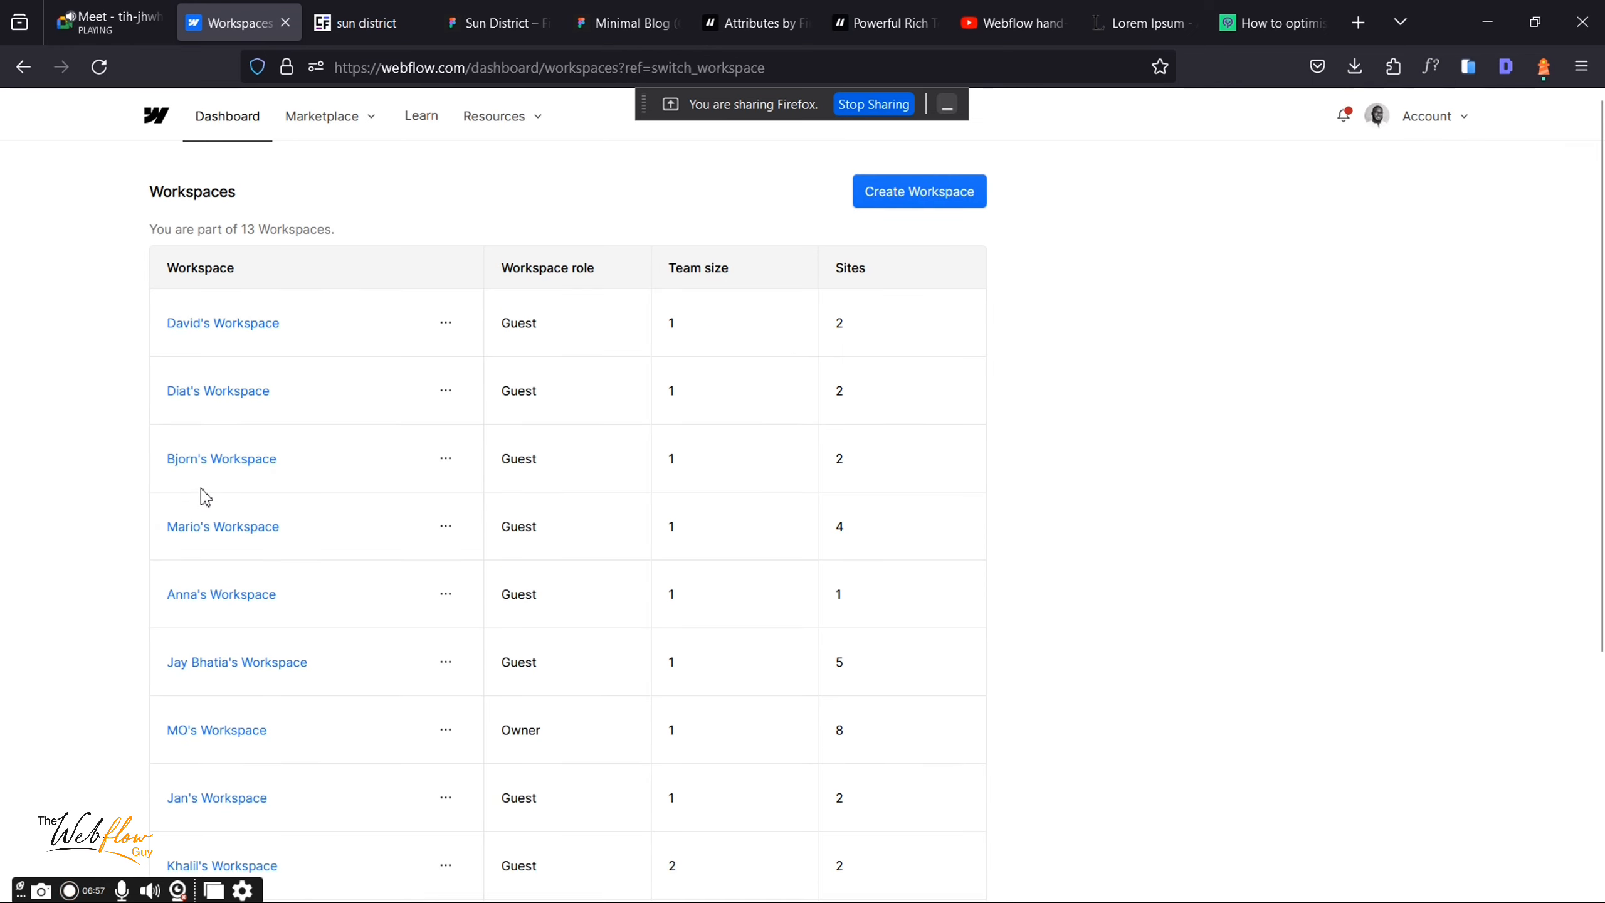
{"action": "scroll", "coordinate": [205, 498], "scroll_direction": "down", "scroll_amount": 5}
{"action": "scroll", "coordinate": [205, 497], "scroll_direction": "up", "scroll_amount": 5}
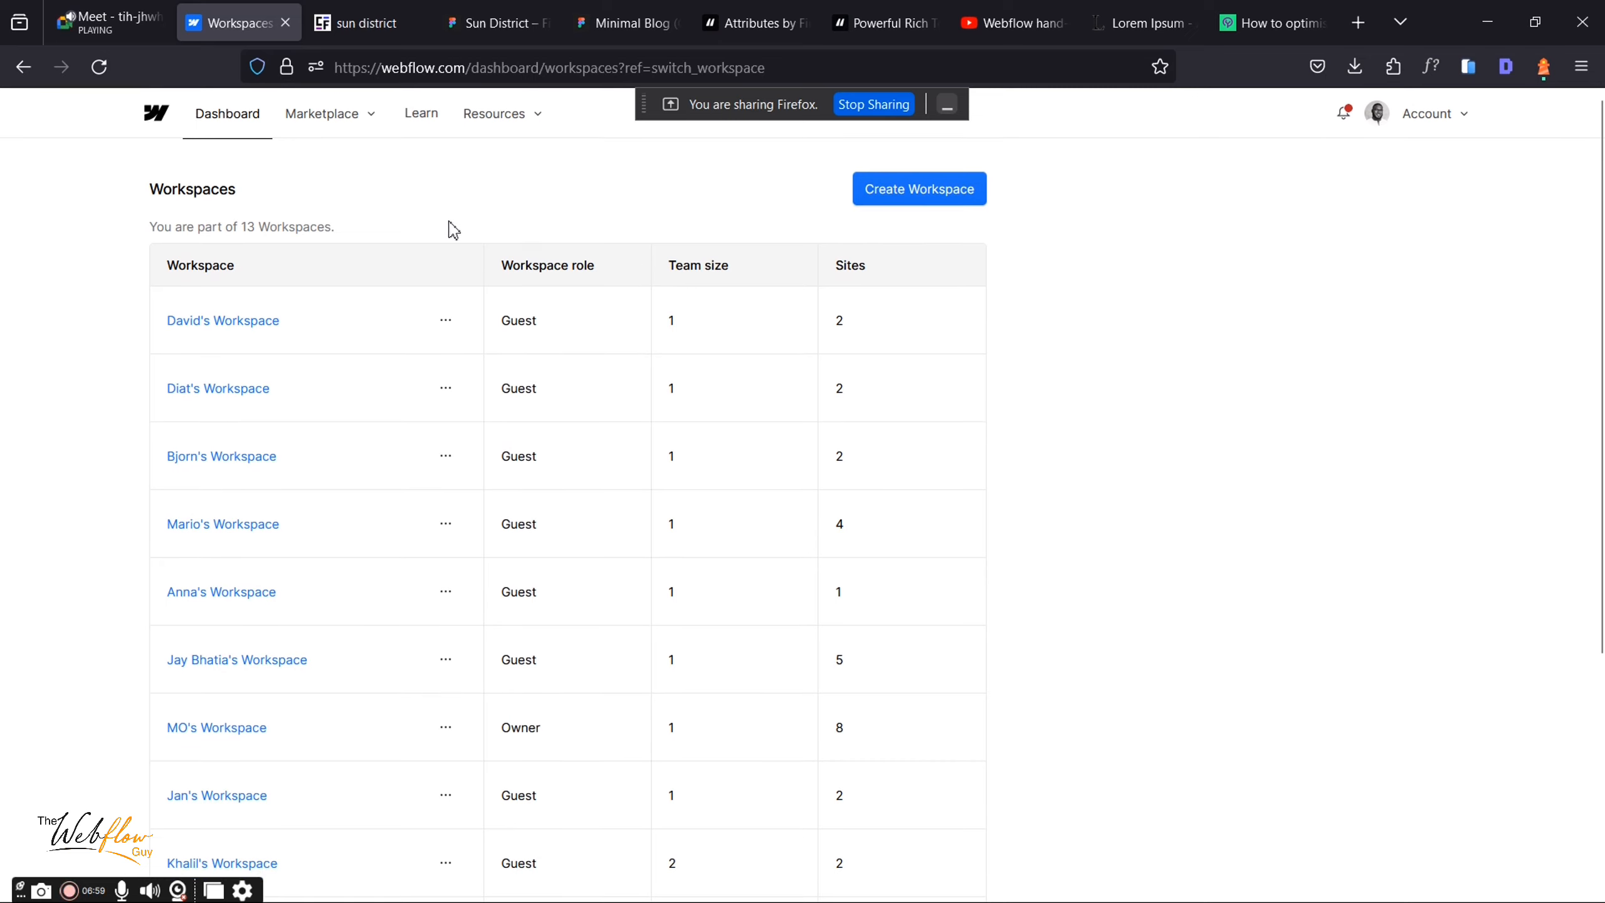
{"action": "left_click", "coordinate": [214, 123]}
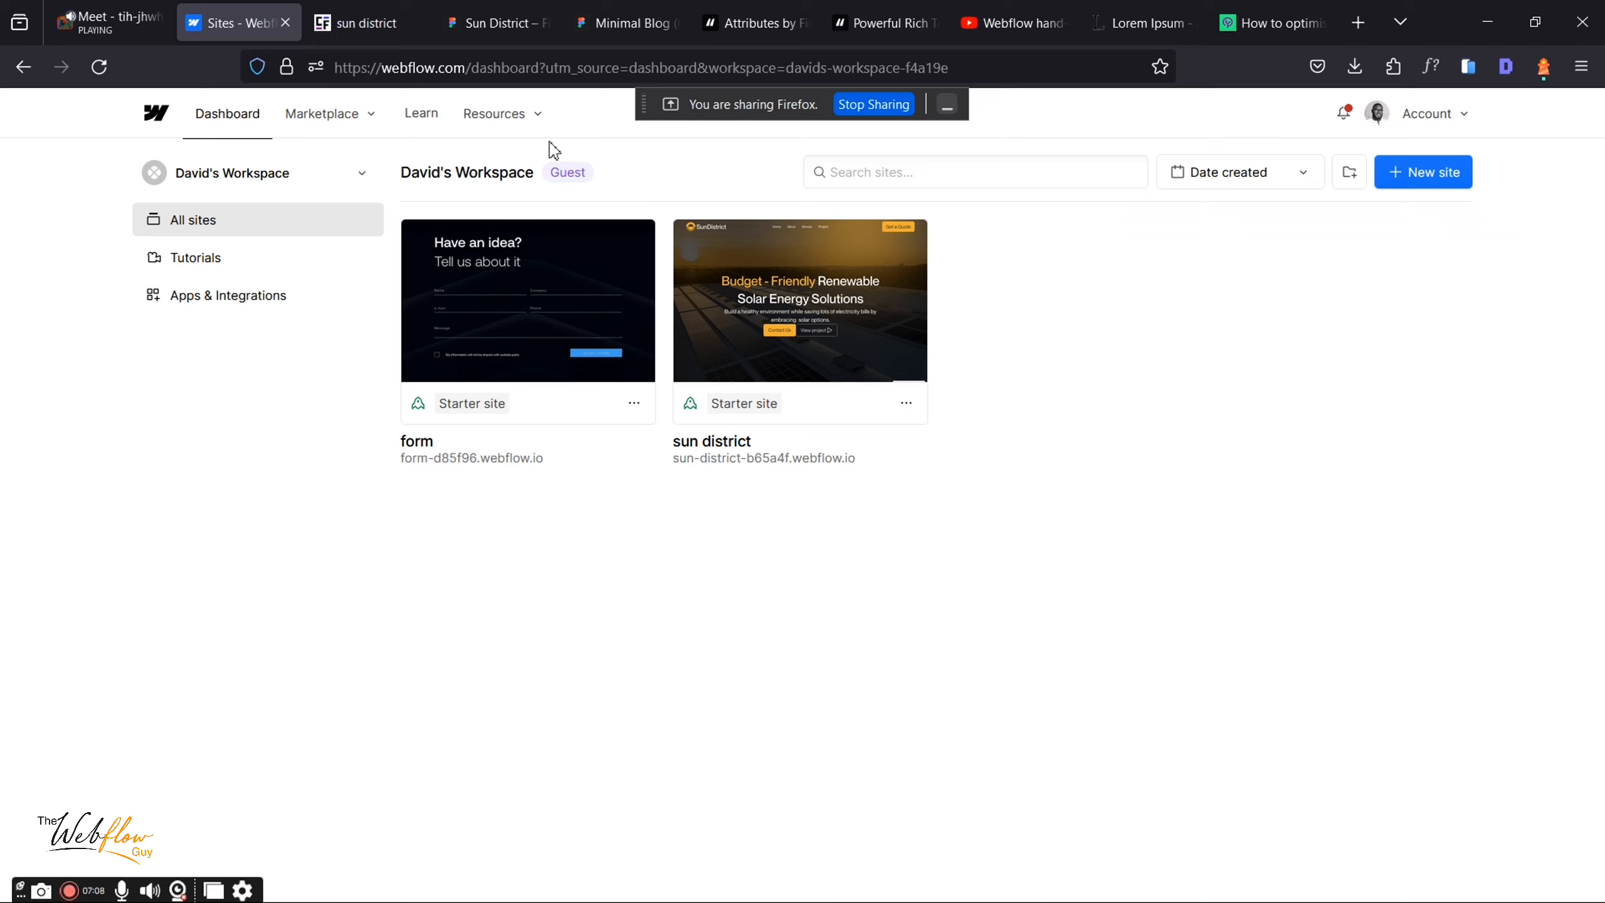
Step: Check the account menu's workspaces and settings, then open the form site's General settings
{"action": "left_click", "coordinate": [1460, 117]}
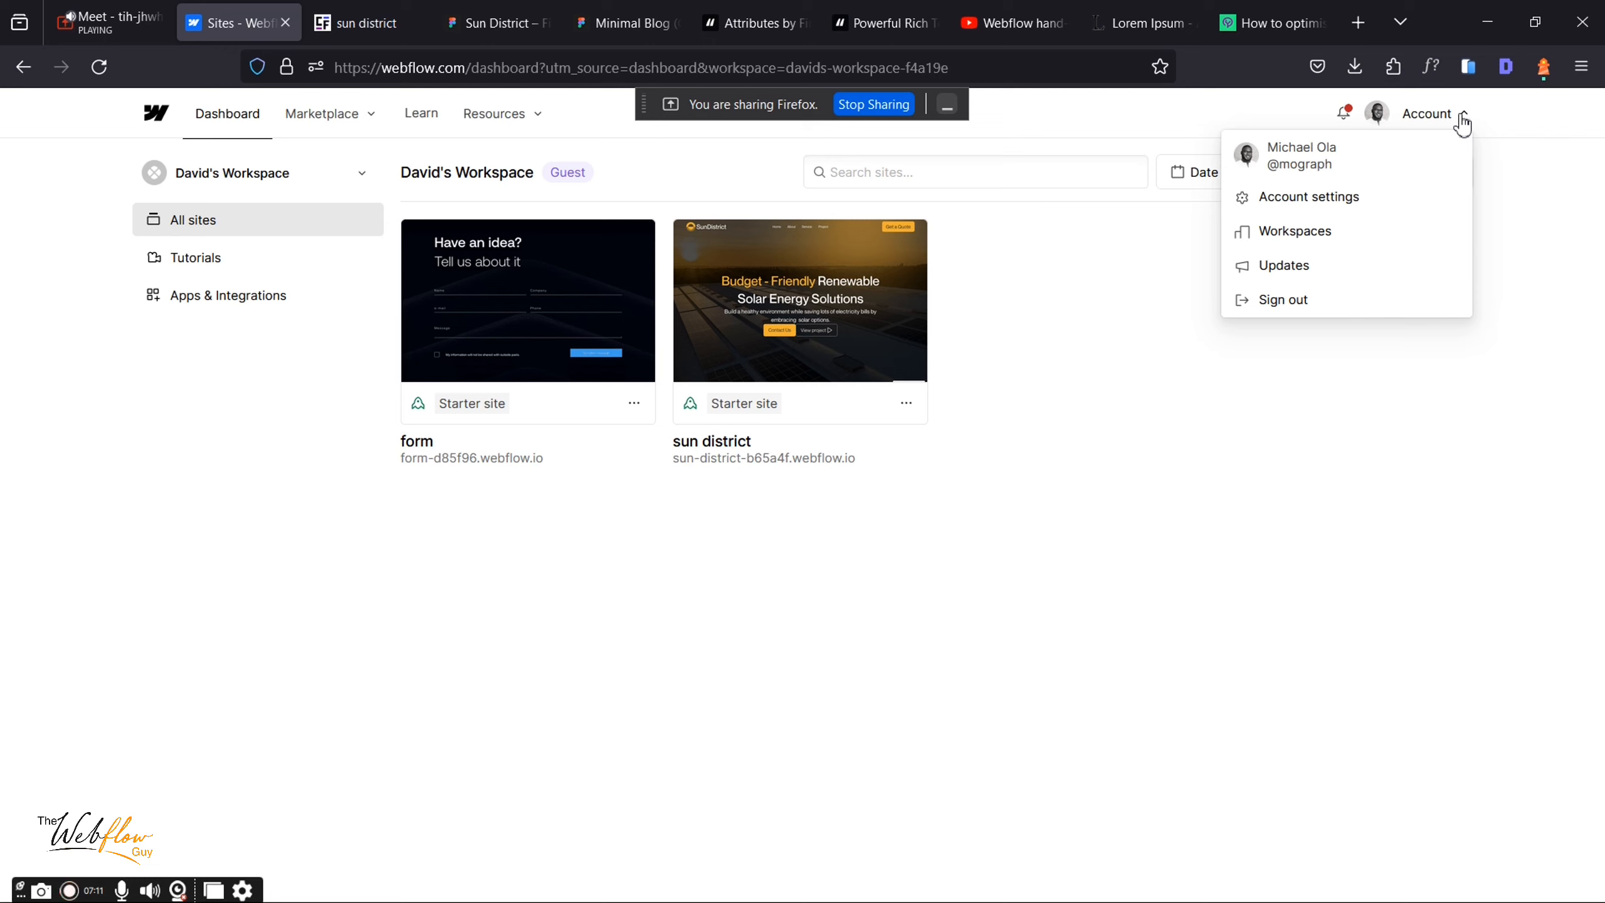
{"action": "left_click", "coordinate": [1289, 240]}
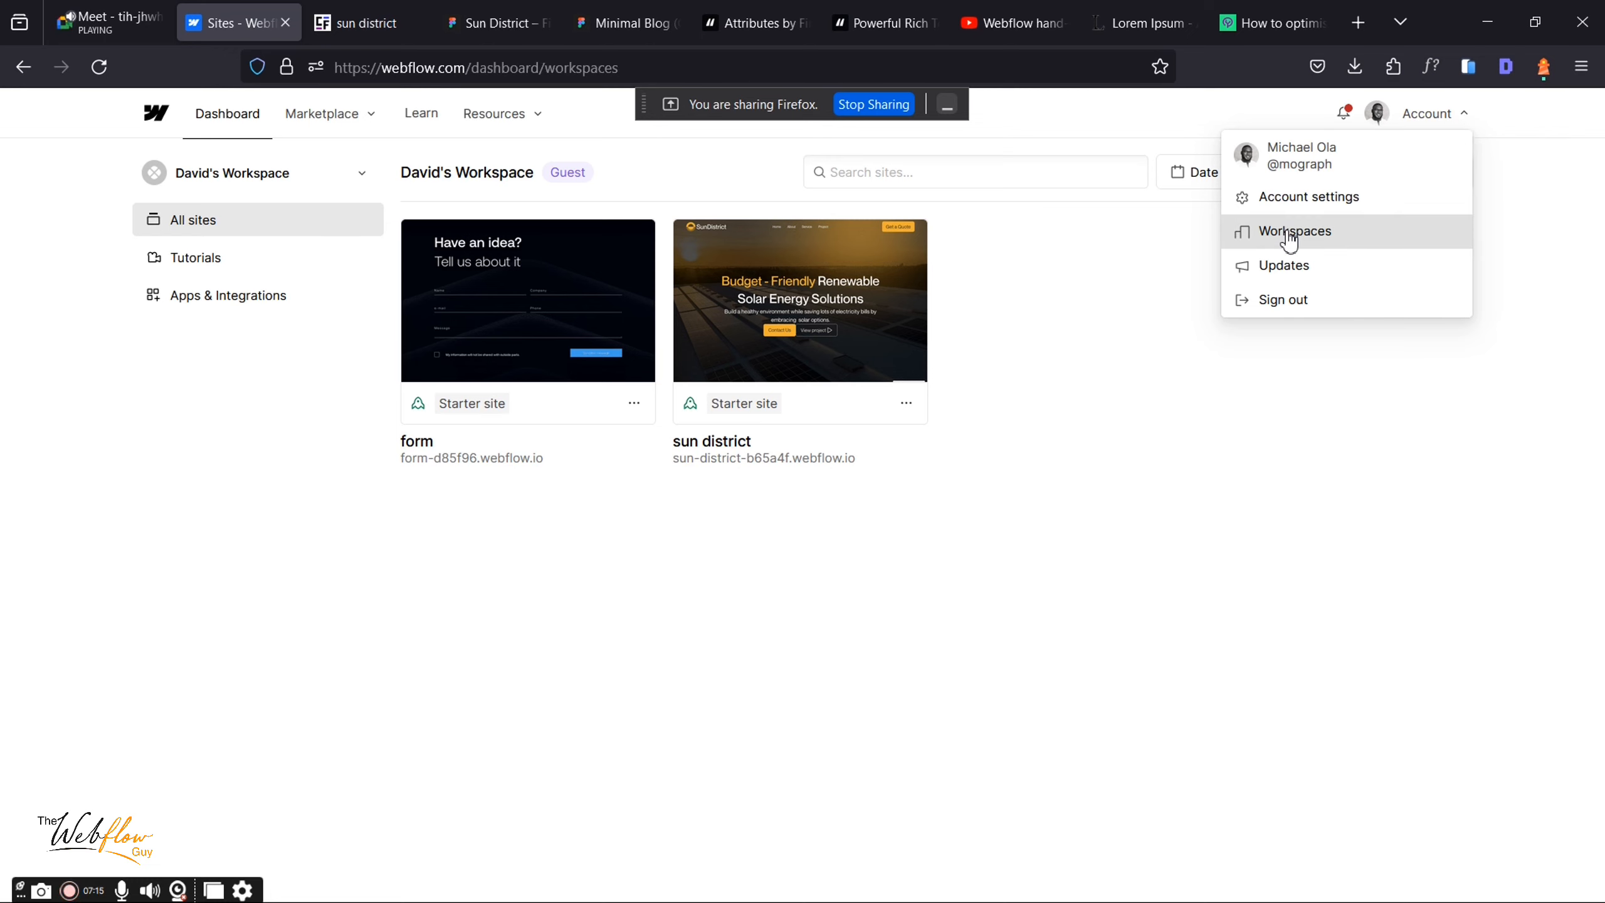
{"action": "left_click", "coordinate": [1318, 201]}
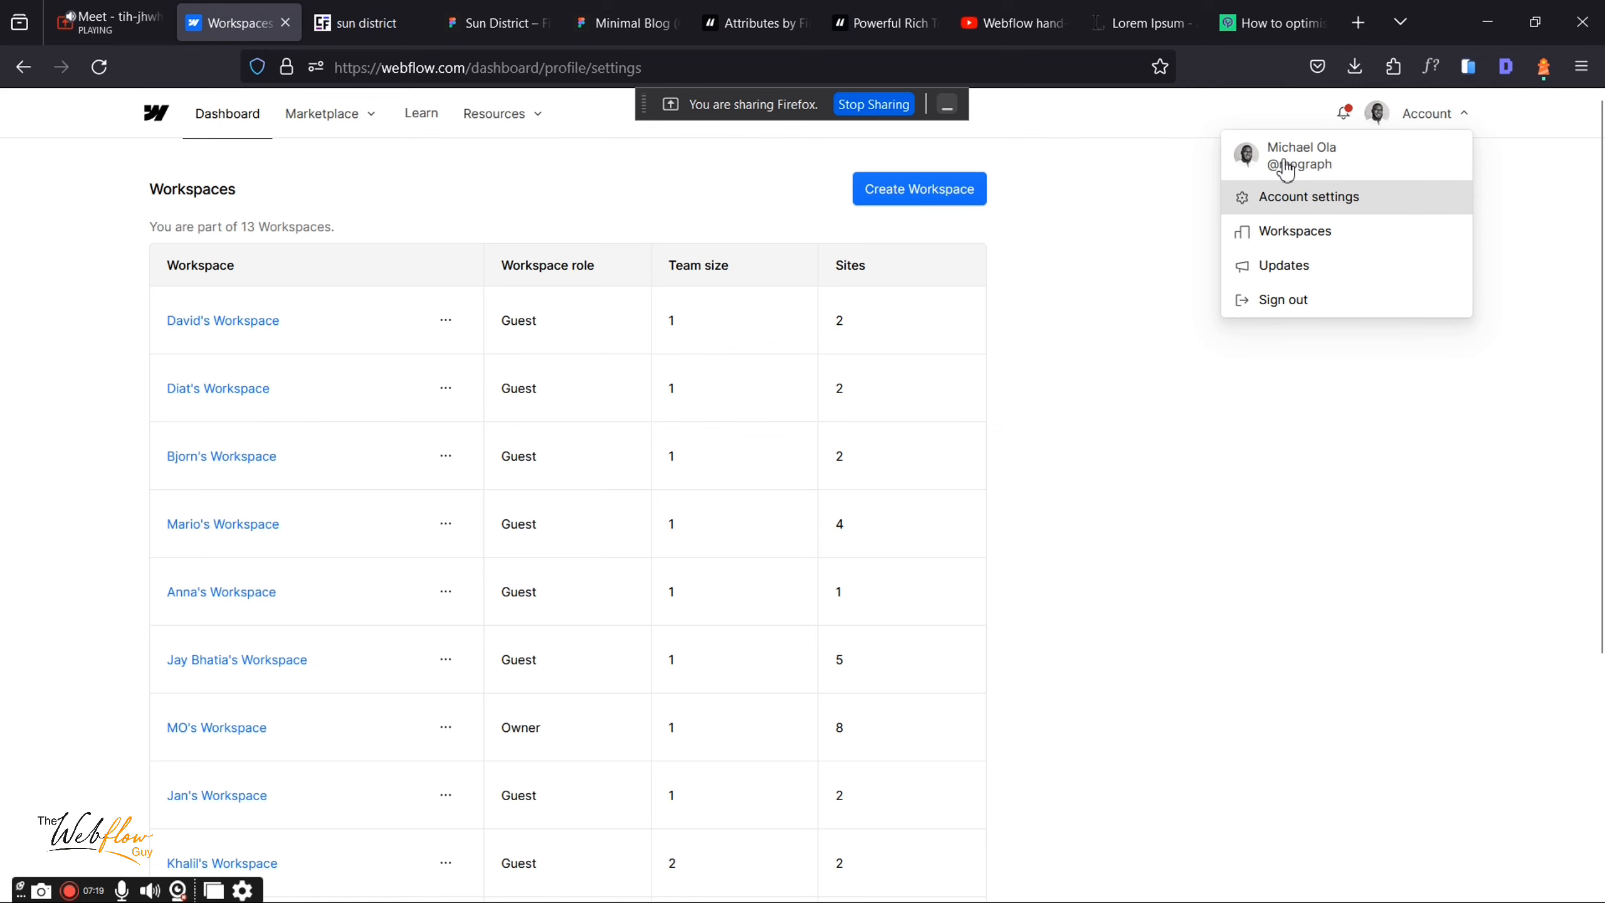
{"action": "left_click", "coordinate": [241, 128]}
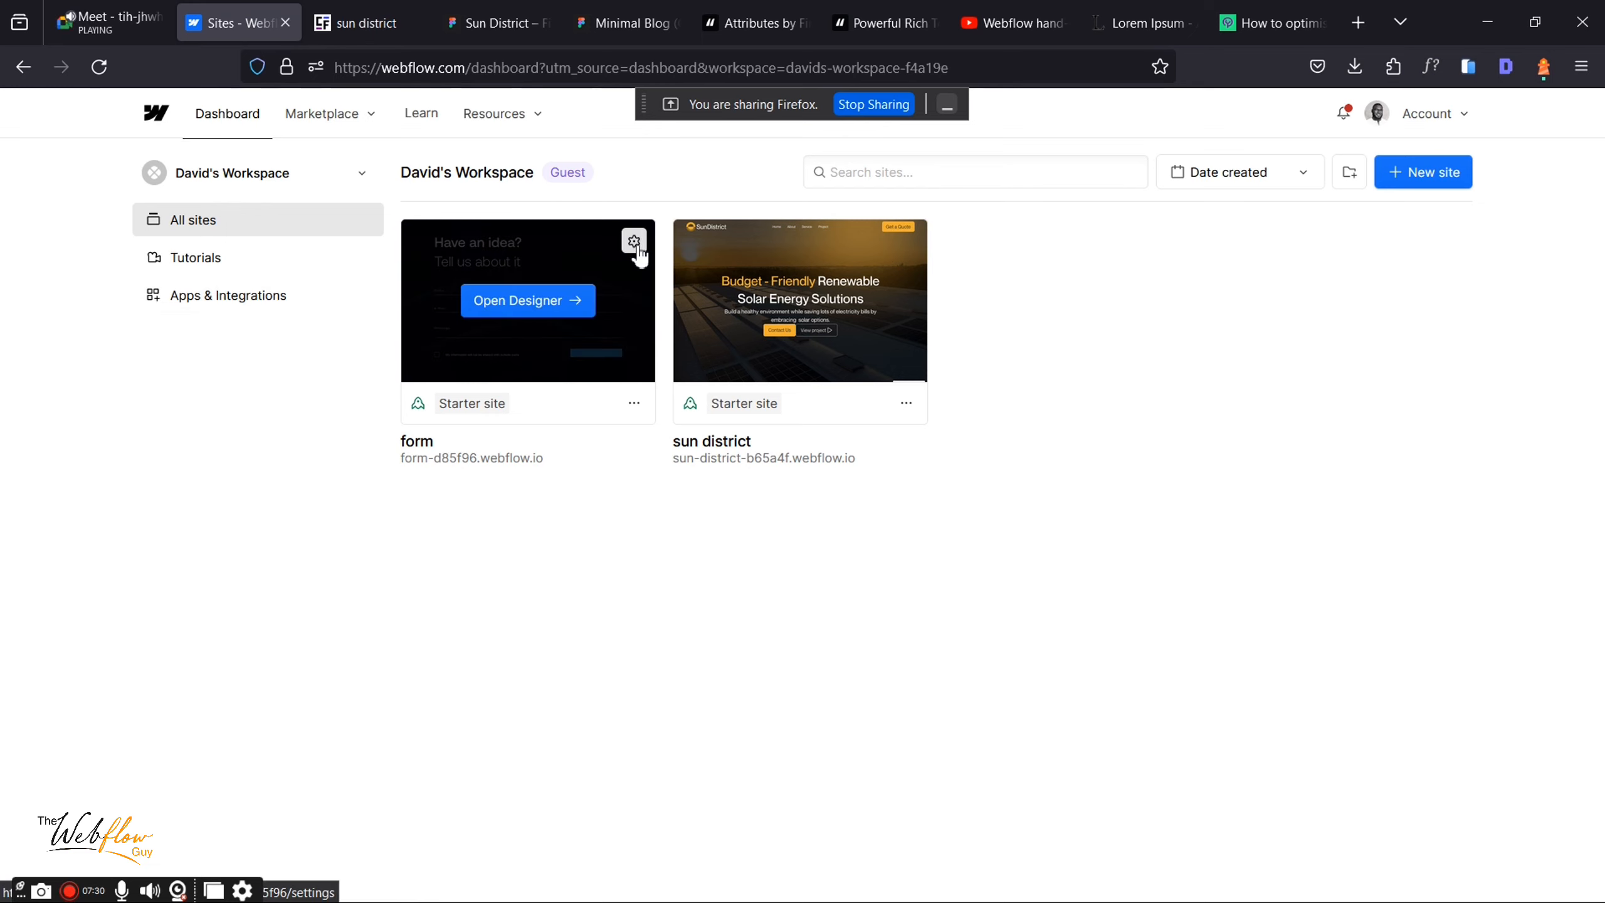
{"action": "left_click", "coordinate": [635, 247]}
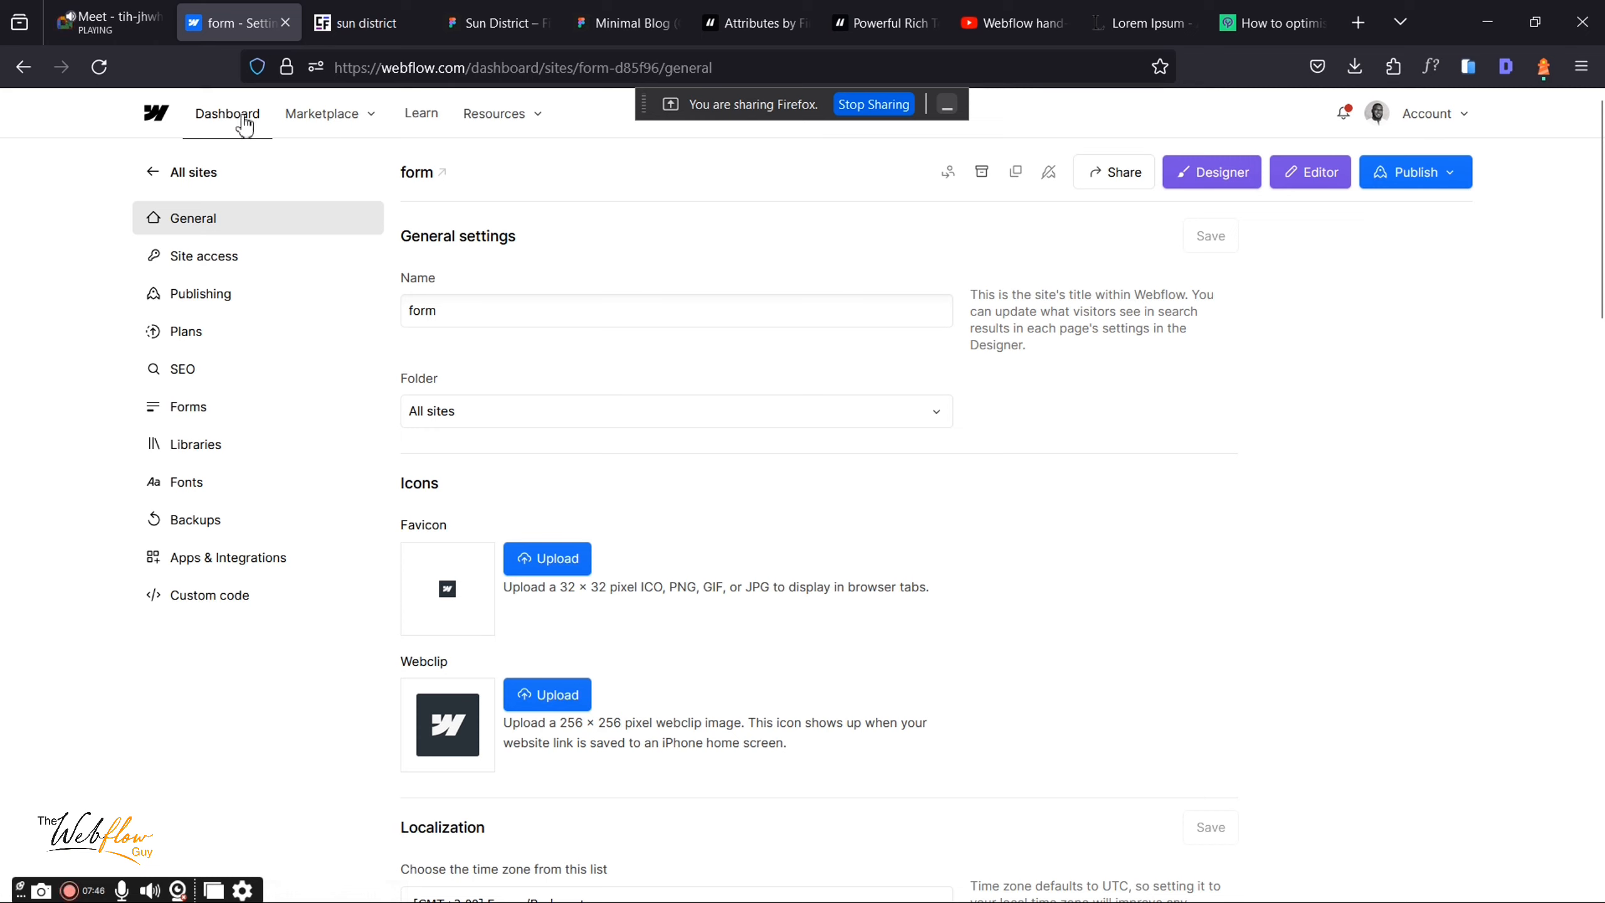
Step: Return to the dashboard and pick your owned freelancer workspace from the workspace switcher
{"action": "left_click", "coordinate": [215, 173]}
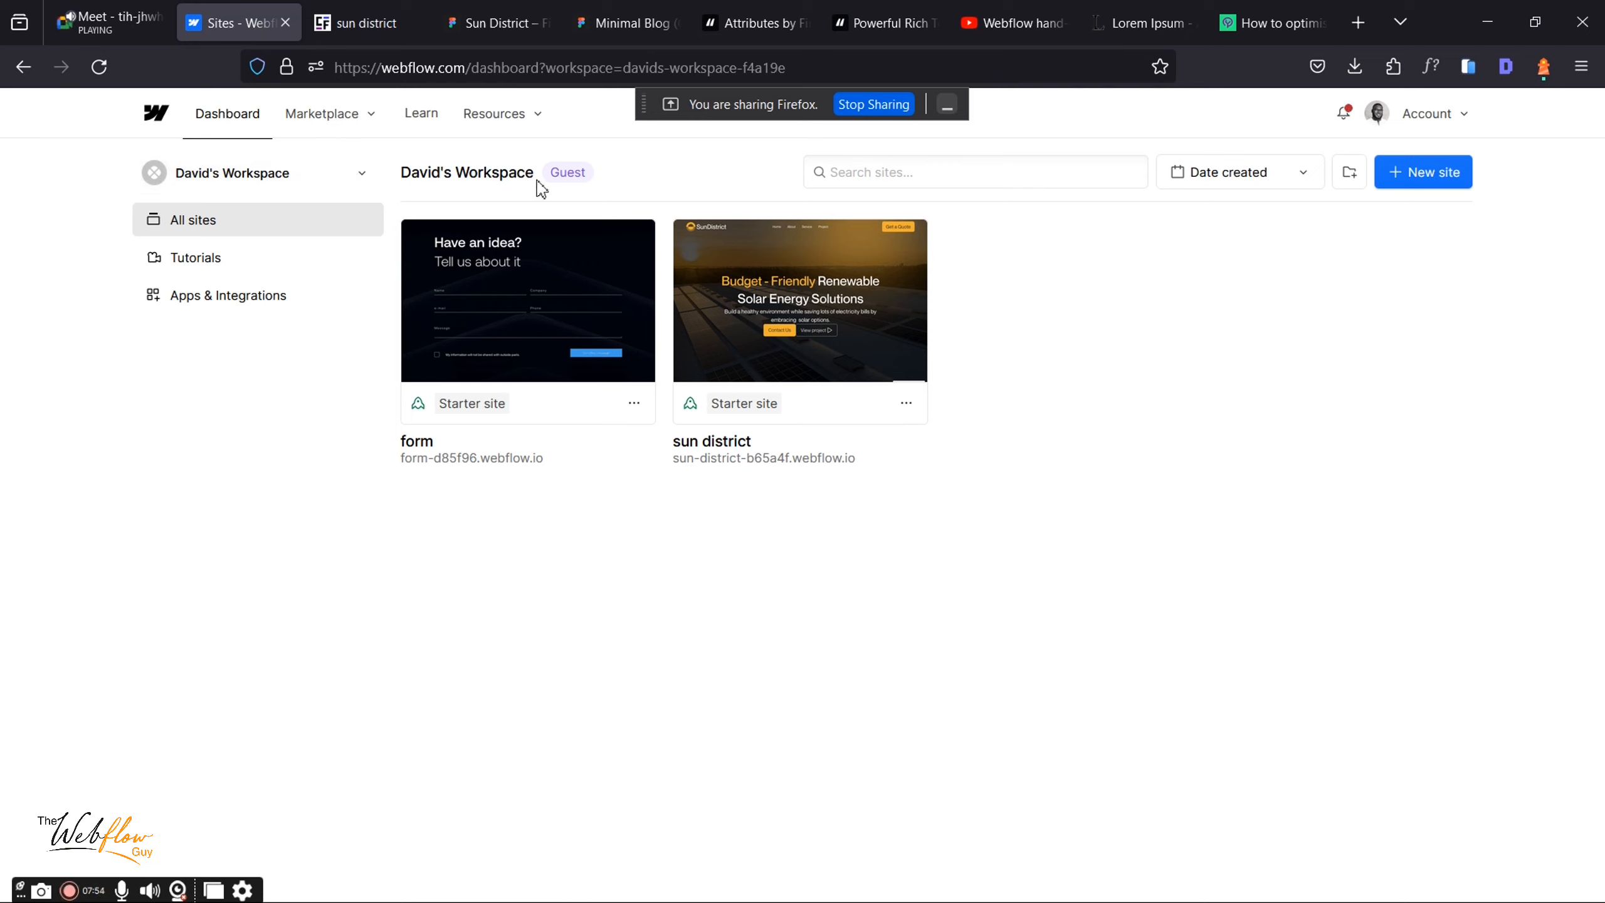
{"action": "mouse_move", "coordinate": [551, 169]}
{"action": "left_click", "coordinate": [348, 184]}
{"action": "scroll", "coordinate": [252, 417], "scroll_direction": "down", "scroll_amount": 5}
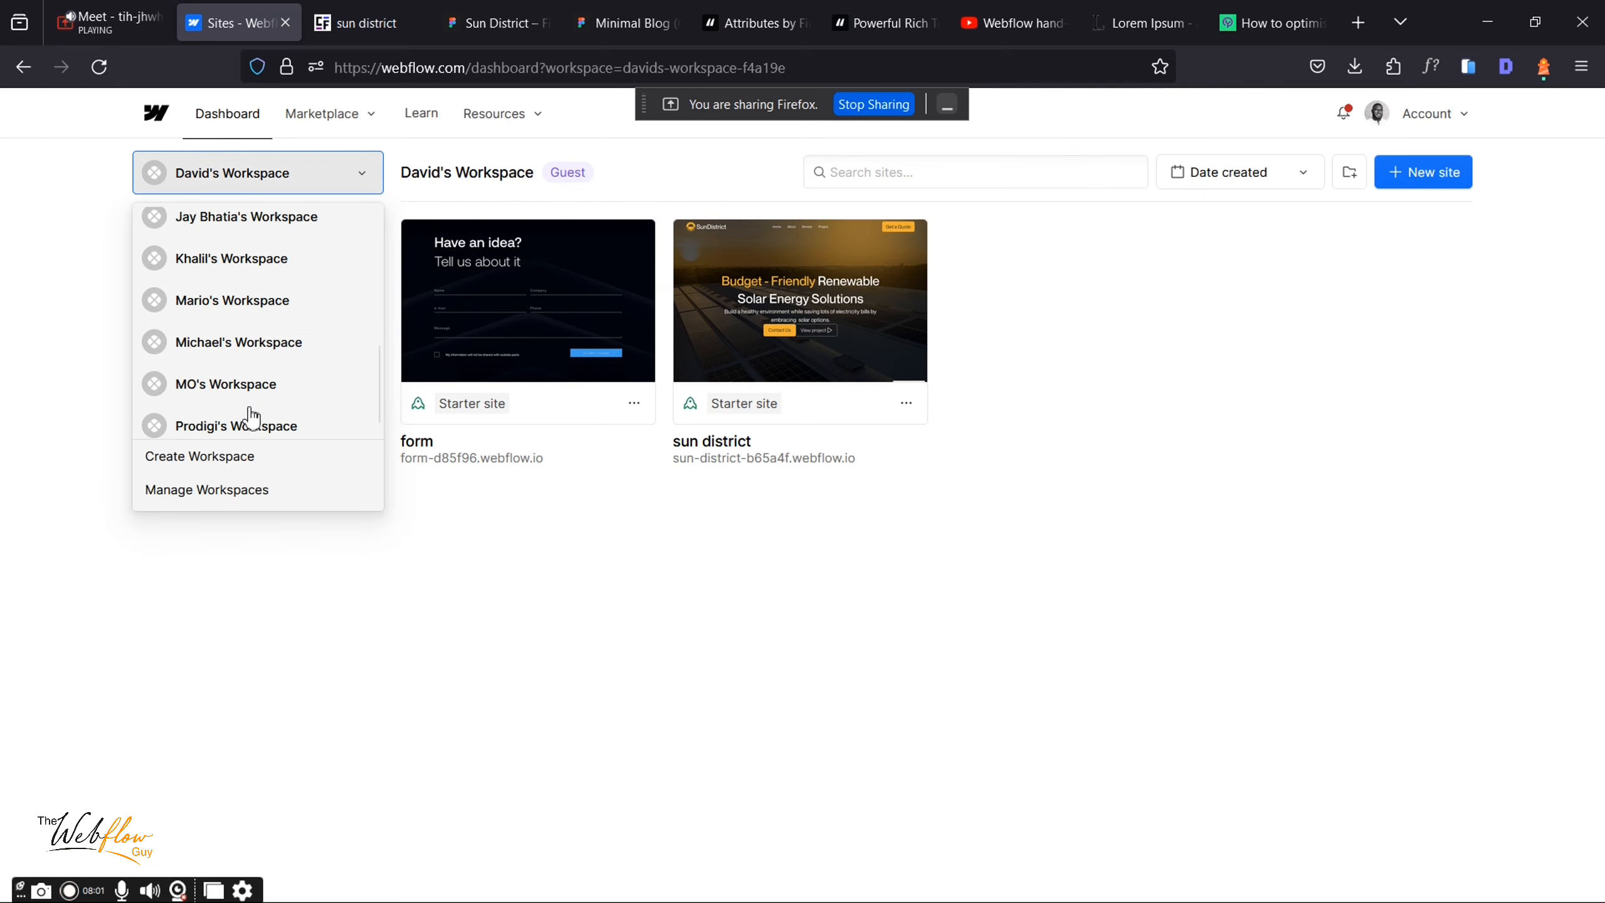
{"action": "left_click", "coordinate": [231, 385]}
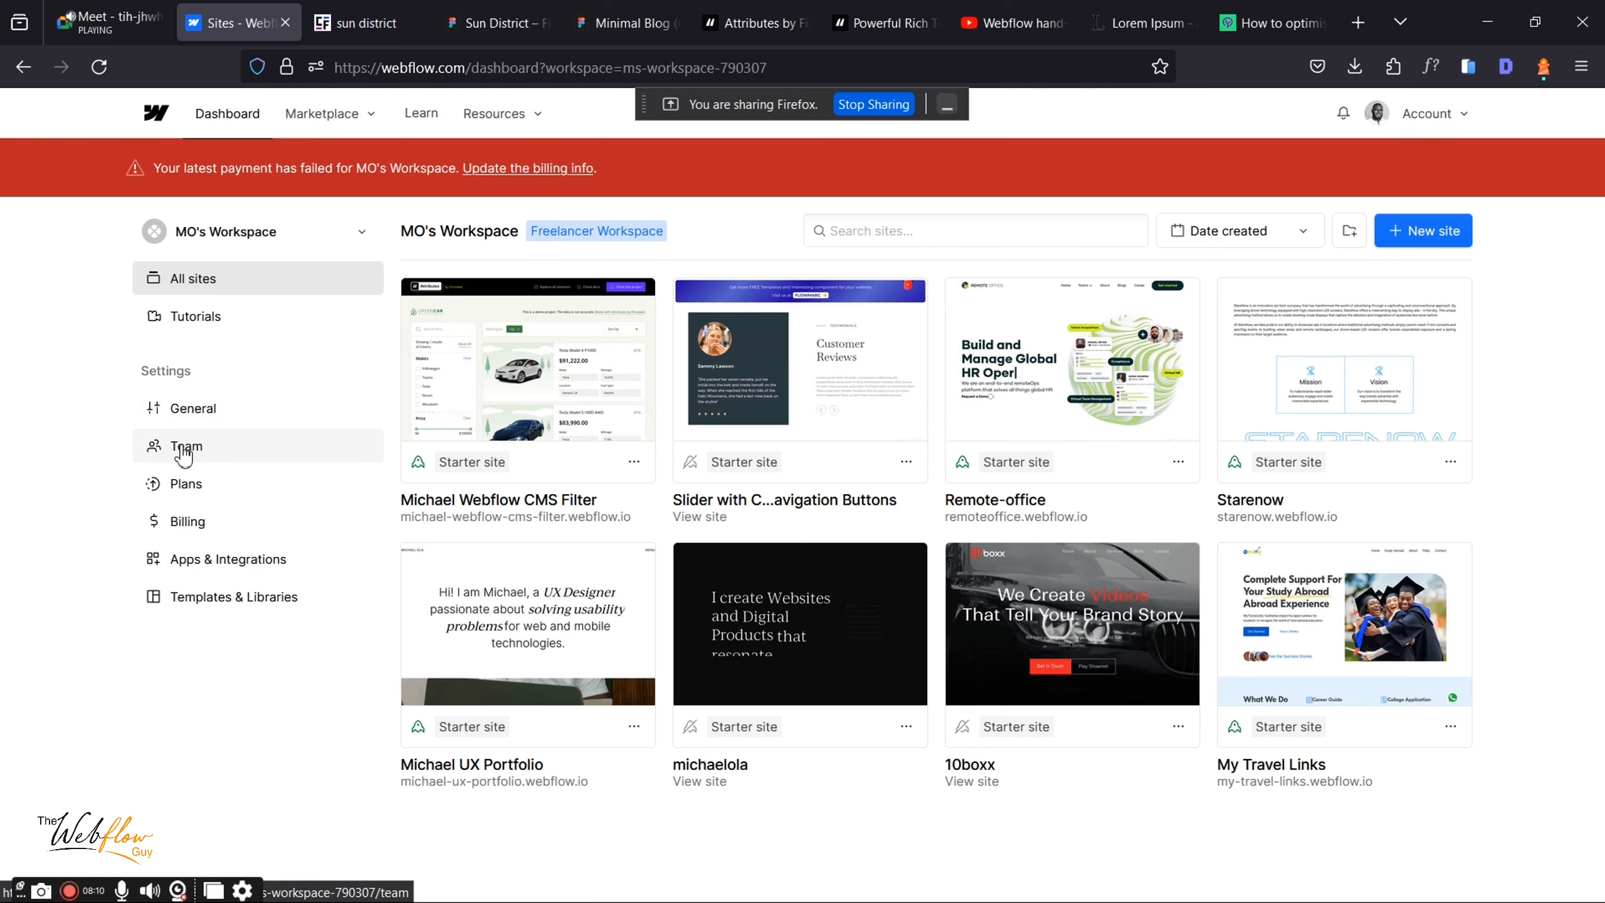
Step: Review the workspace's Team settings and guest invite roles, then open the workspace switcher
{"action": "left_click", "coordinate": [183, 449]}
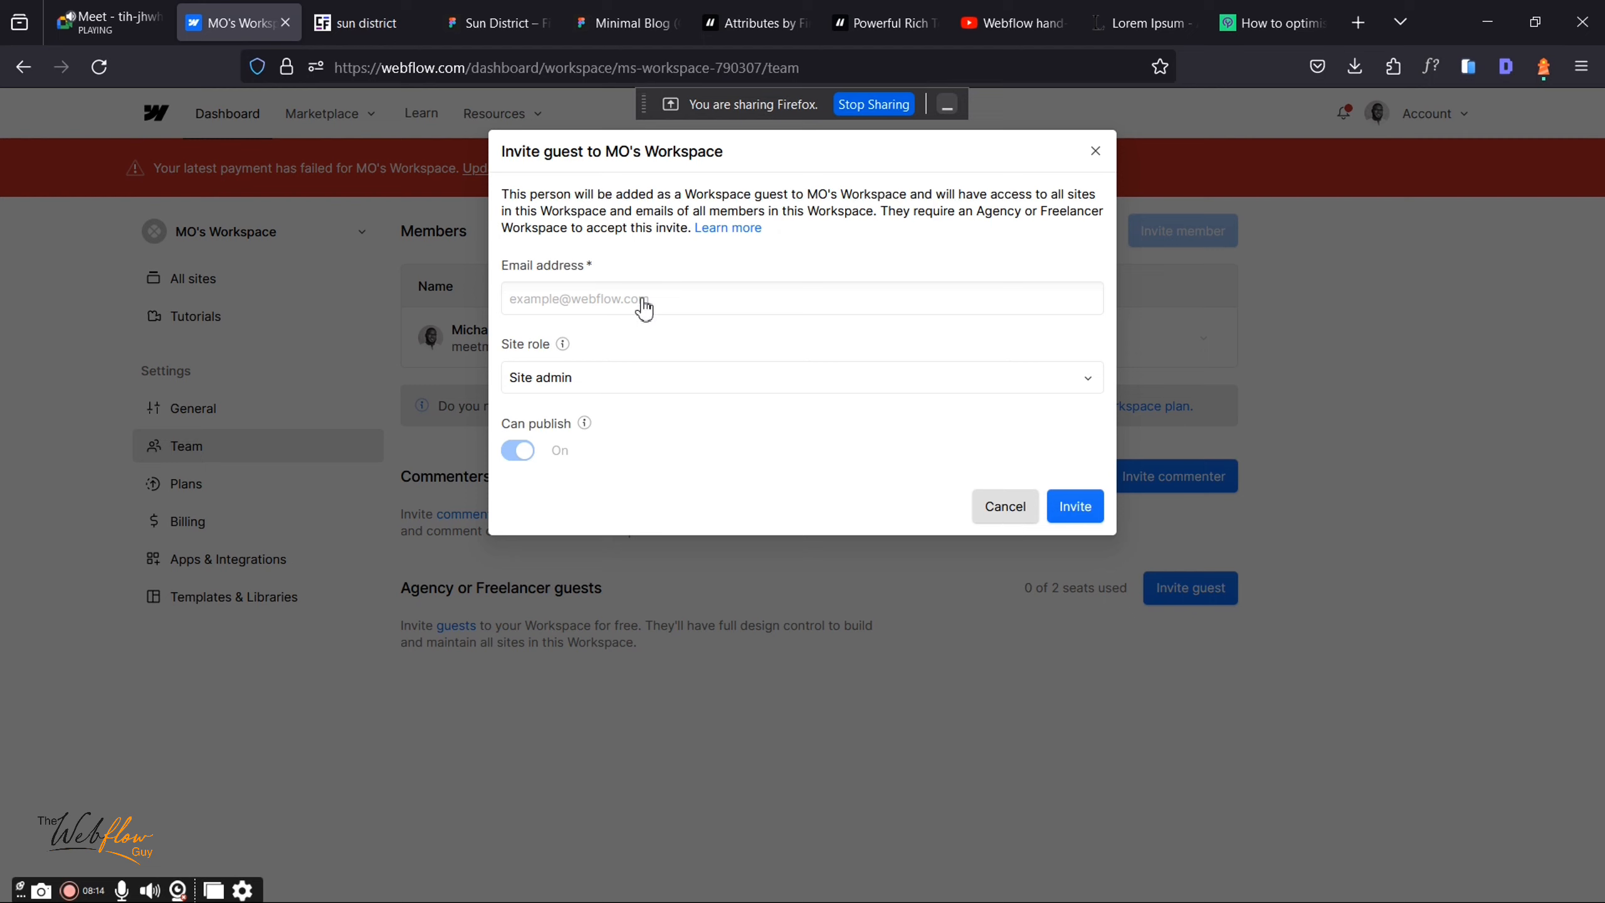
{"action": "left_click", "coordinate": [632, 393]}
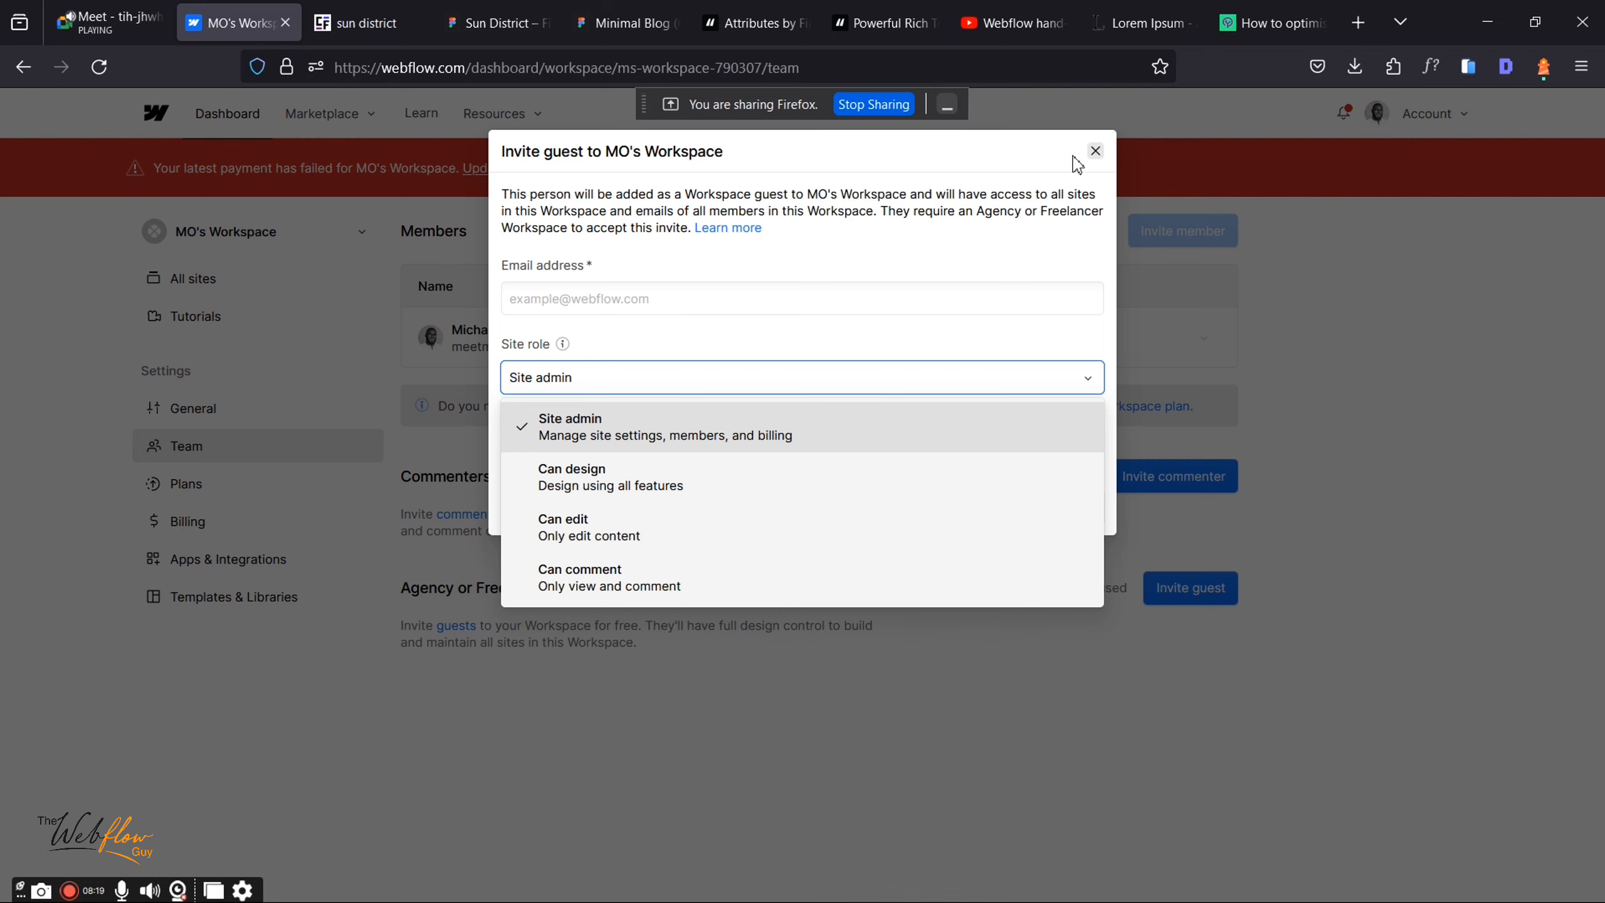
{"action": "left_click", "coordinate": [1095, 150]}
{"action": "left_click", "coordinate": [225, 239]}
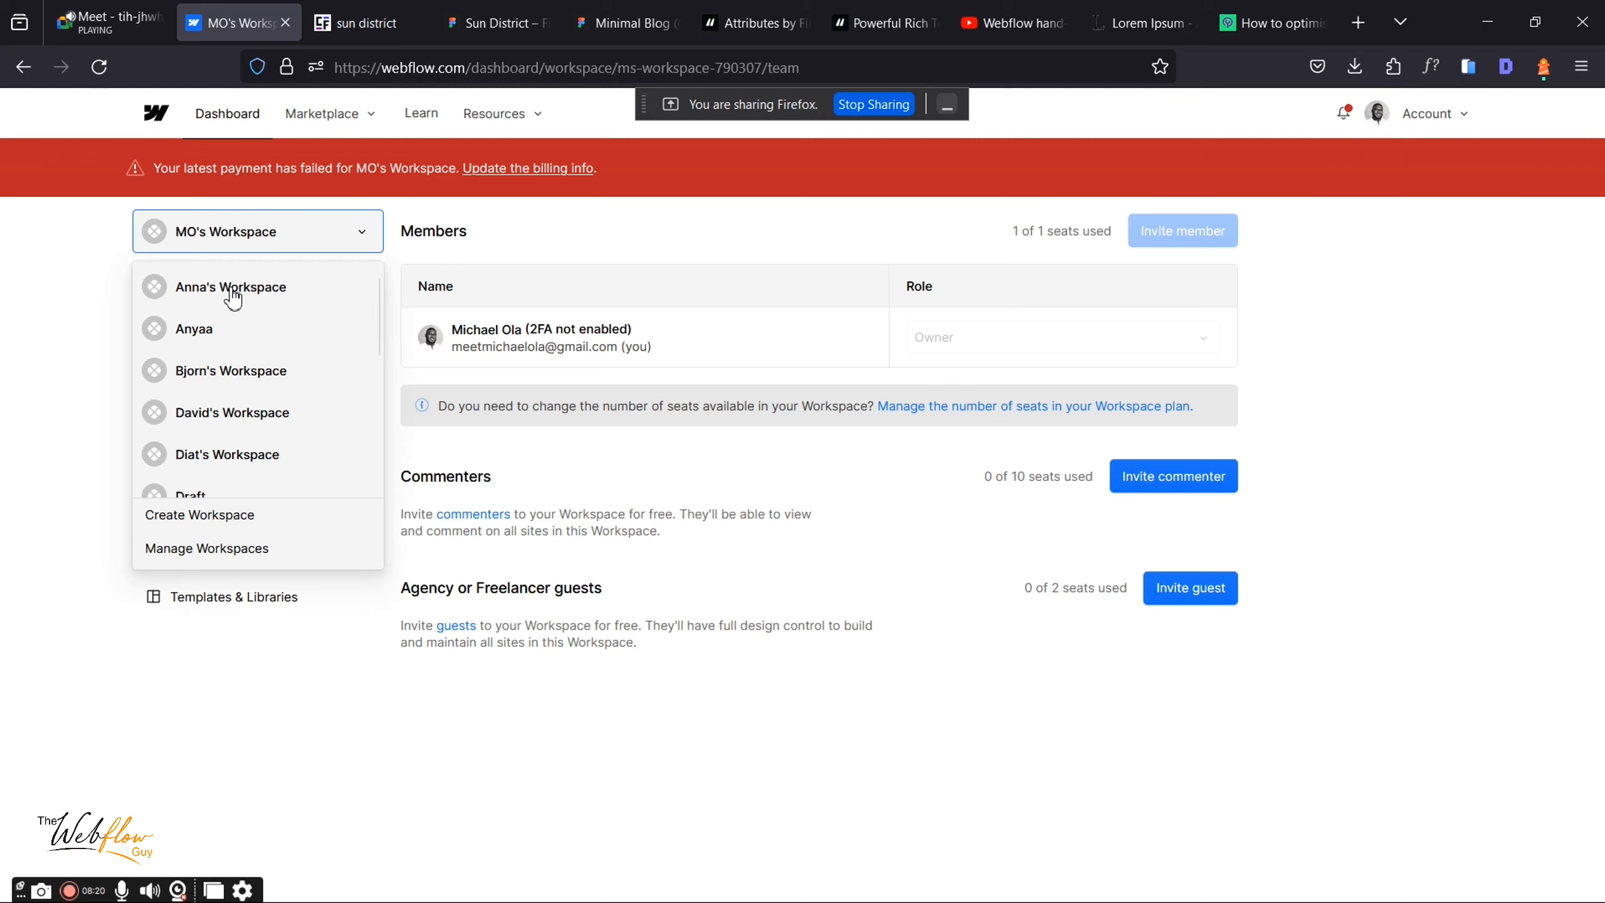
Step: Open the sun district site in the Designer from the guest workspace, then view the Sun District Figma design
{"action": "left_click", "coordinate": [223, 425]}
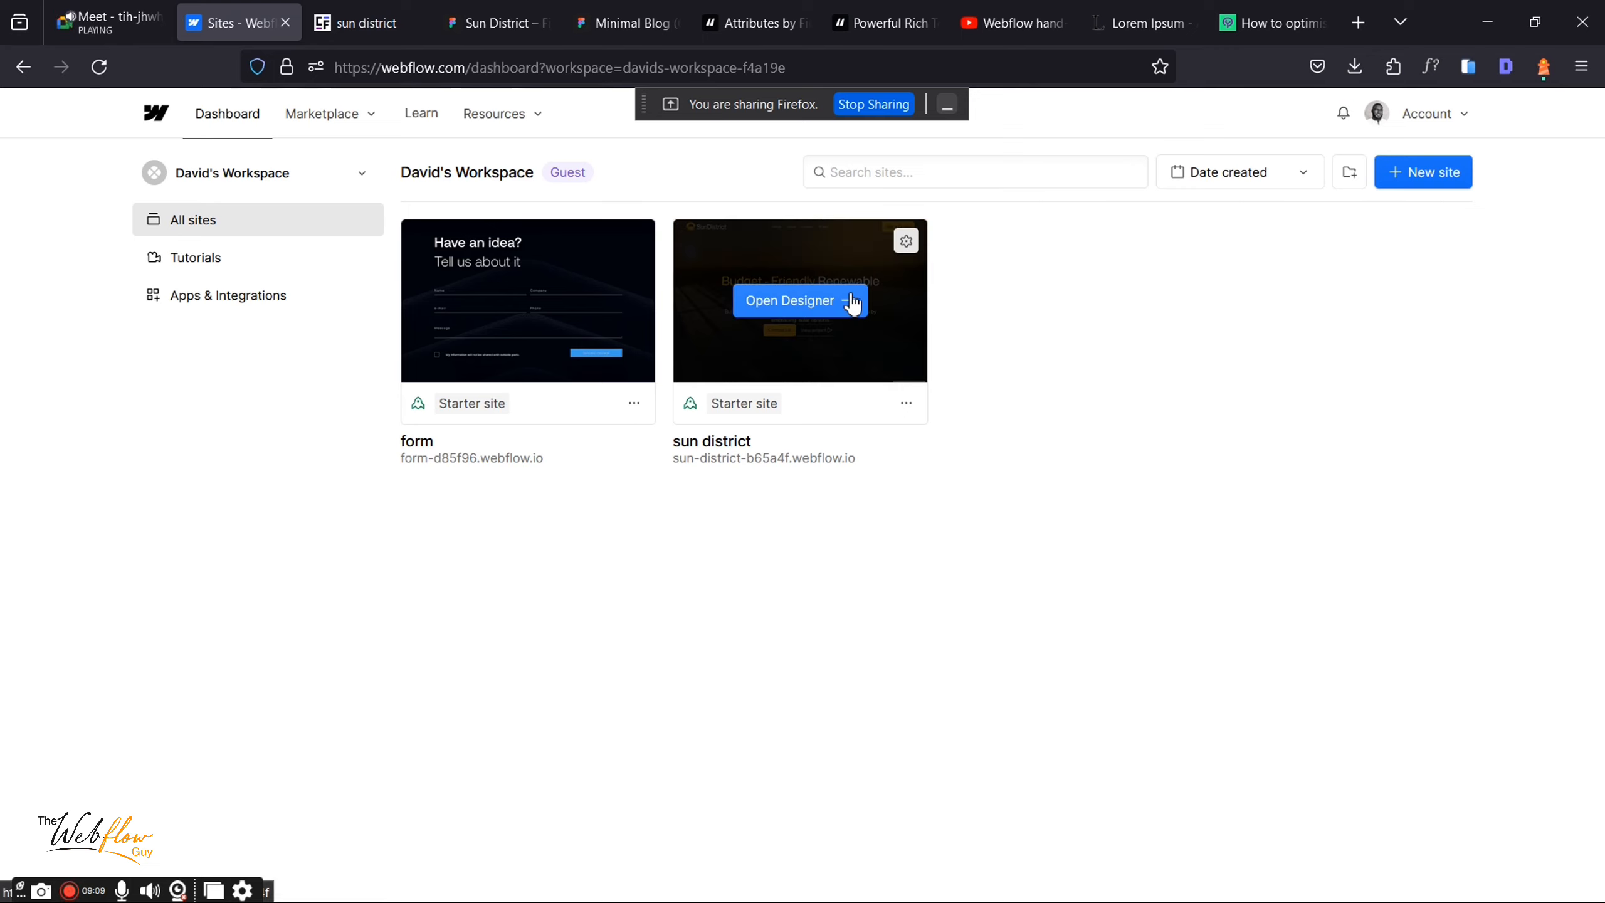
{"action": "left_click", "coordinate": [828, 306]}
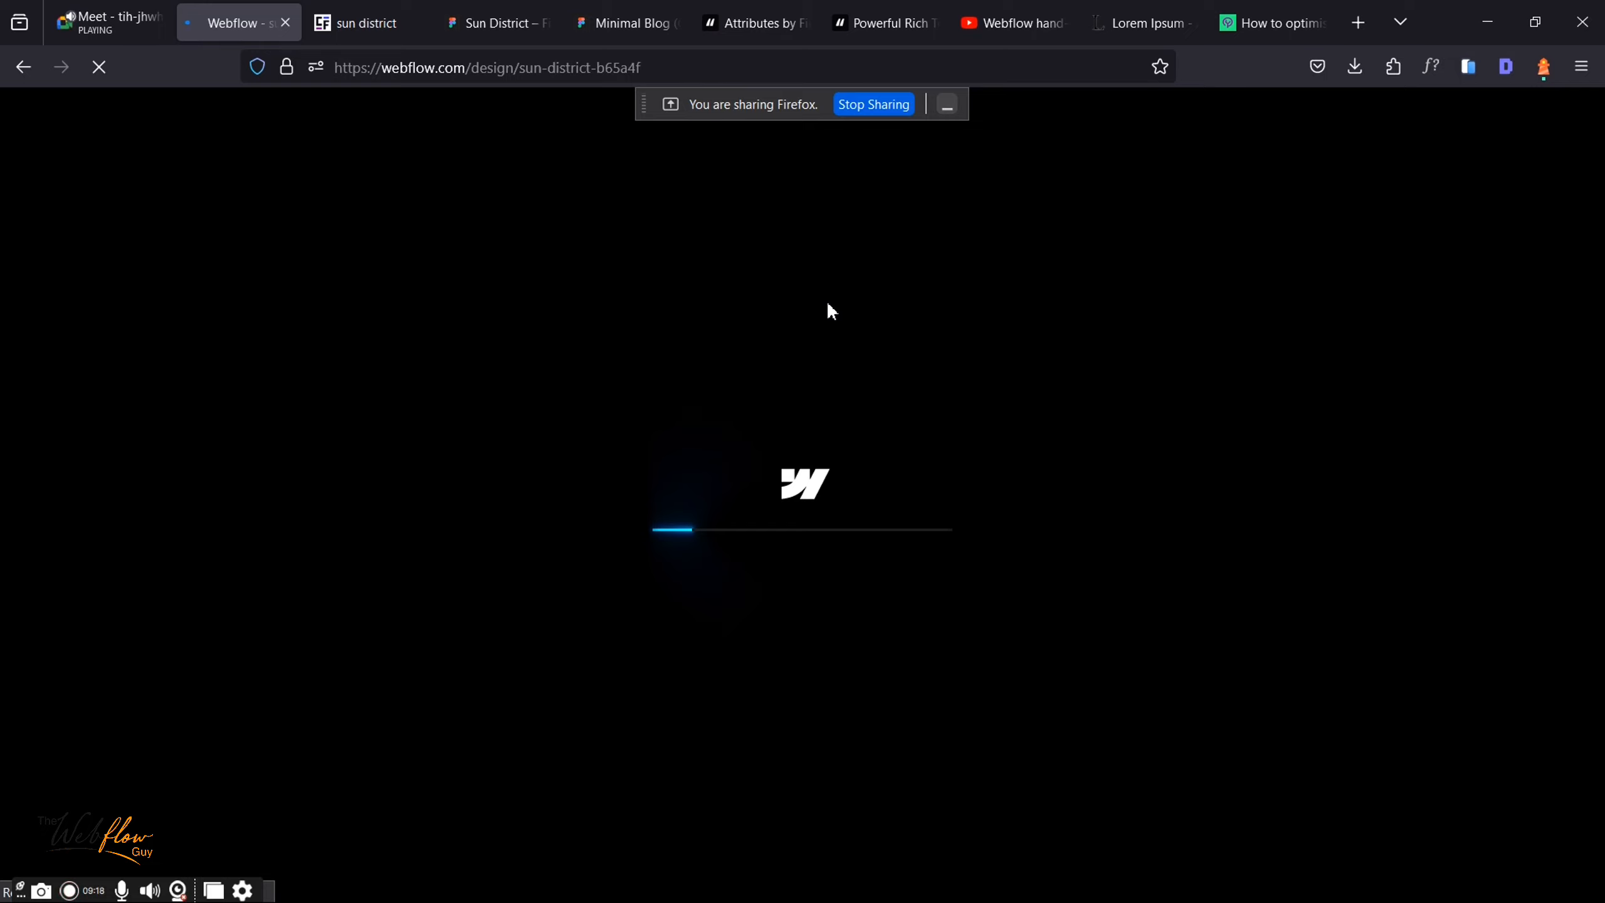
{"action": "left_click", "coordinate": [496, 23]}
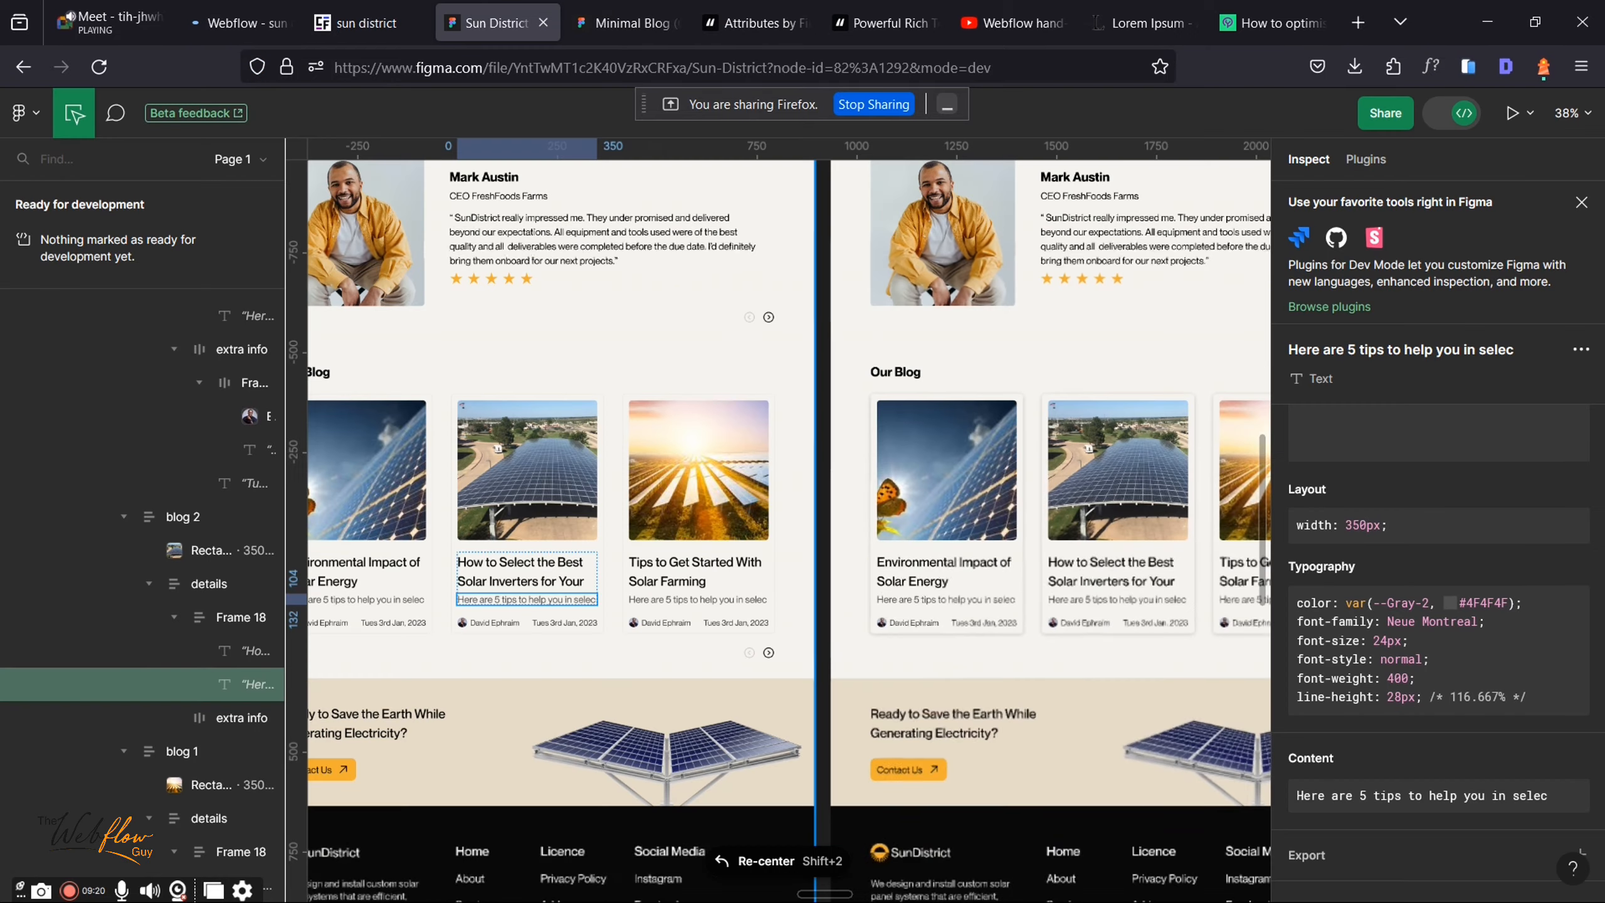
Step: Pan the Figma canvas to the Our Blog cards, then return to the Webflow Designer
{"action": "left_click_drag", "start_coordinate": [488, 643], "coordinate": [659, 574]}
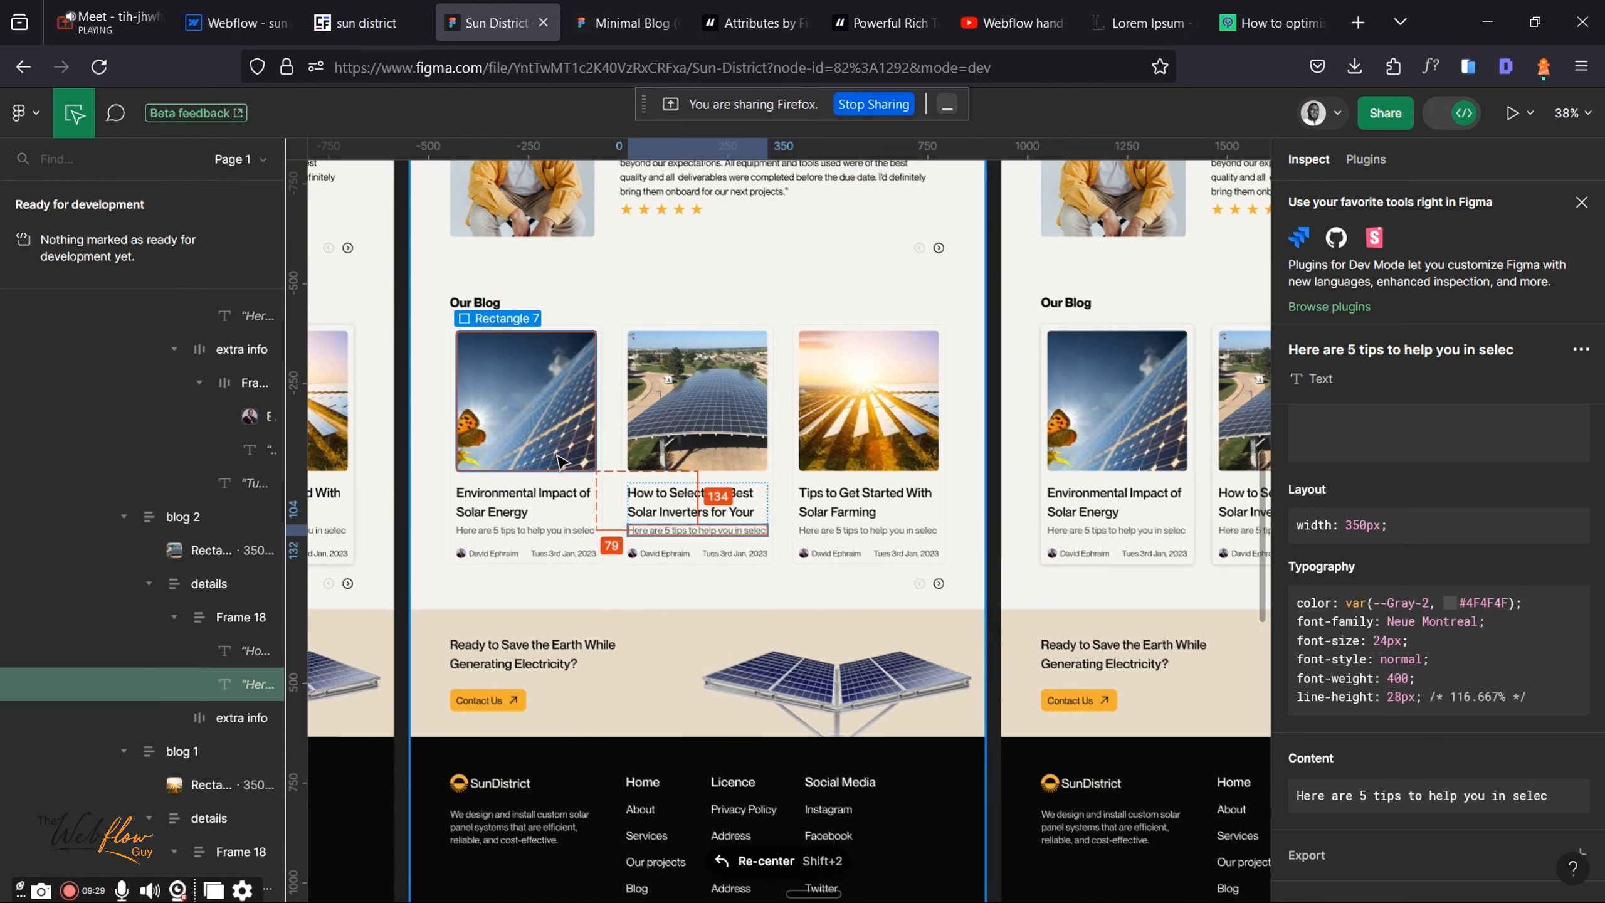
{"action": "left_click", "coordinate": [271, 23]}
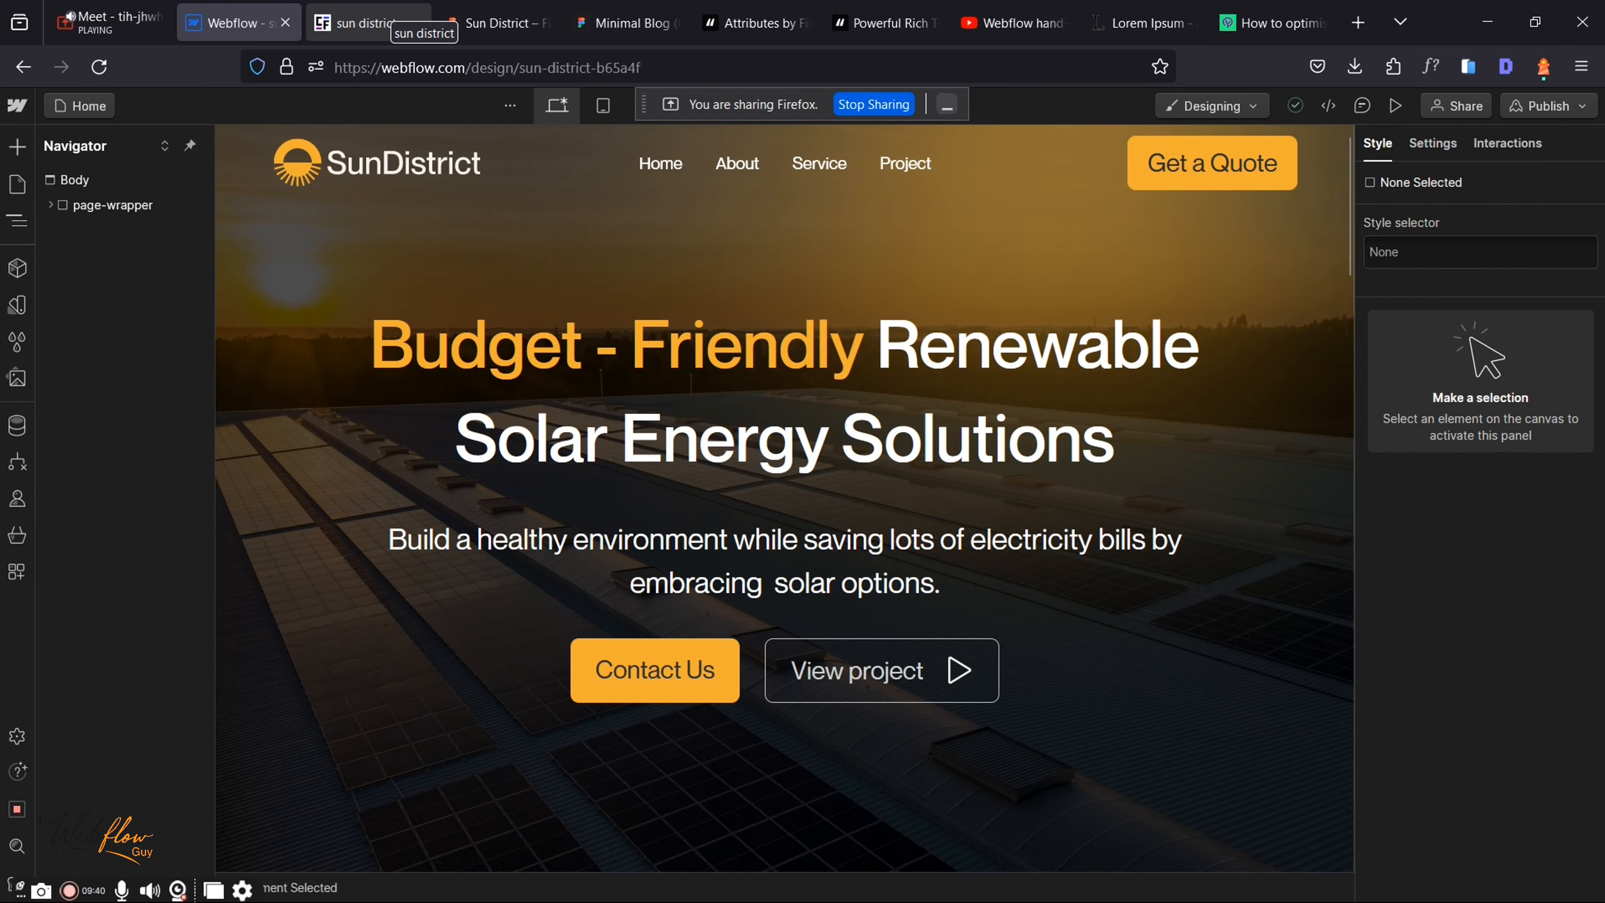
Step: Insert a Div Block into main-wrapper, after section_testimonial1
{"action": "left_click", "coordinate": [51, 207]}
{"action": "left_click", "coordinate": [61, 281]}
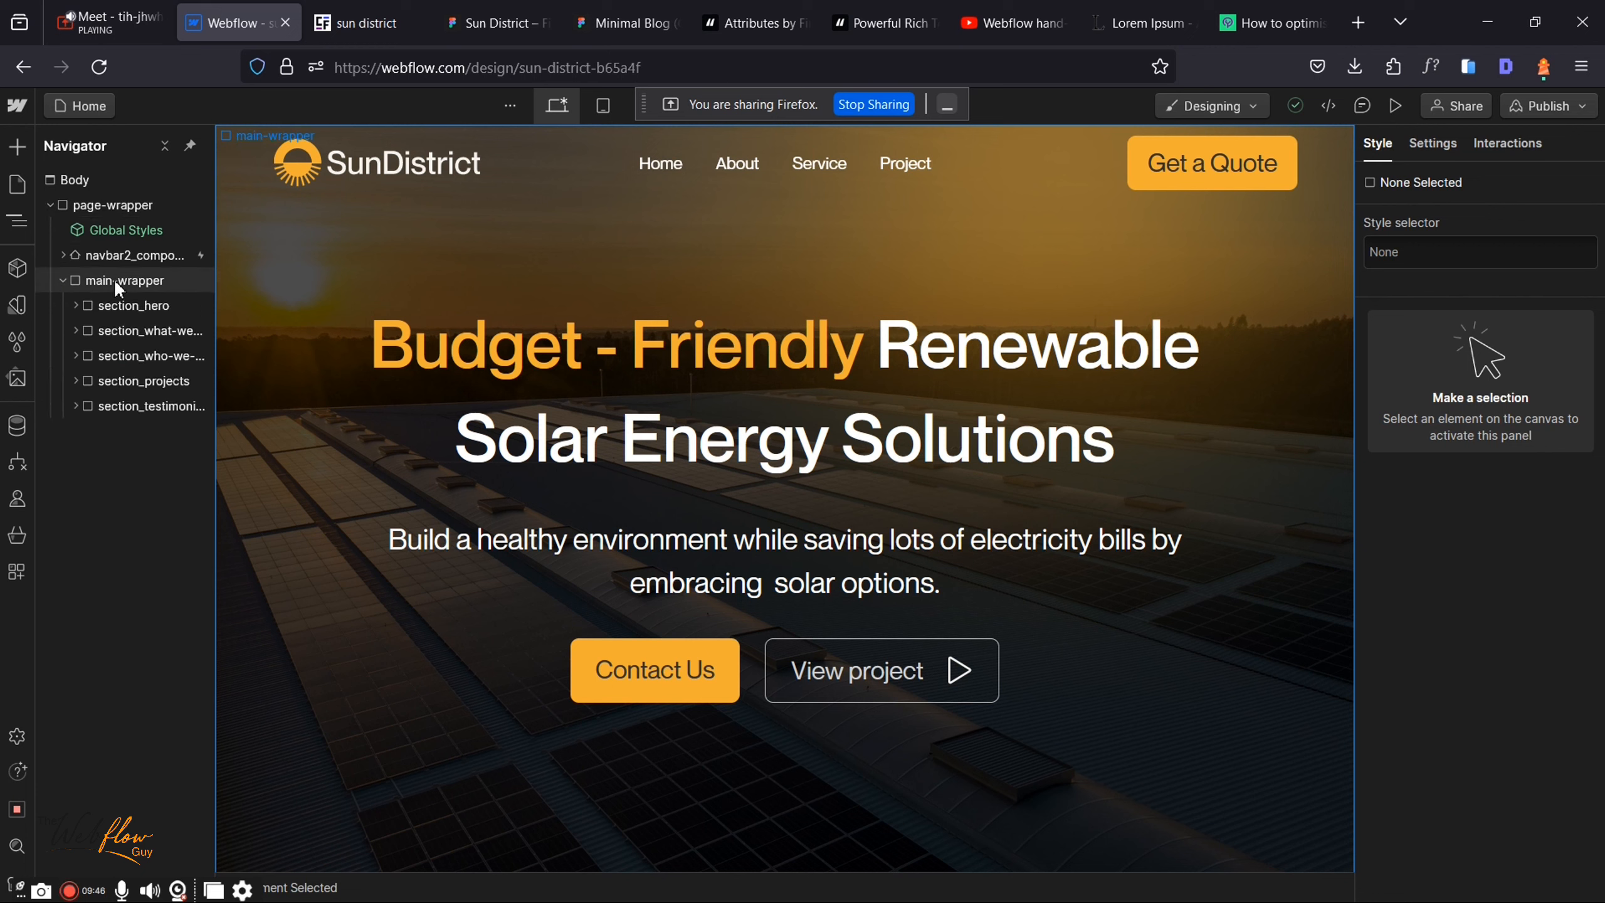
{"action": "left_click", "coordinate": [113, 278]}
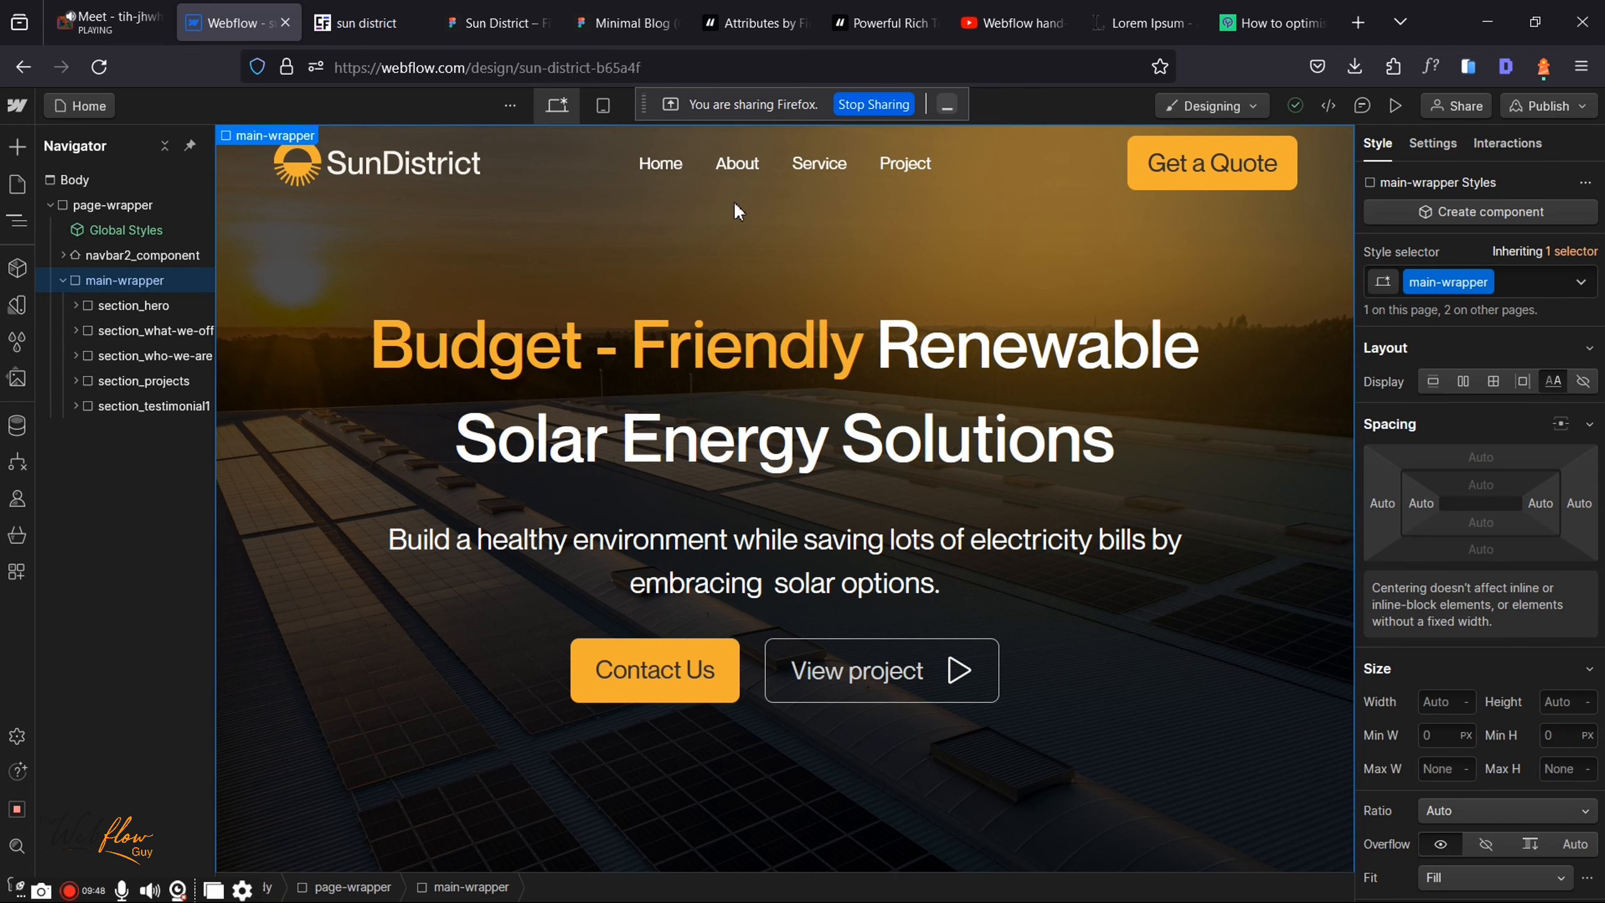
{"action": "key", "text": "ctrl+k"}
{"action": "type", "text": "div"}
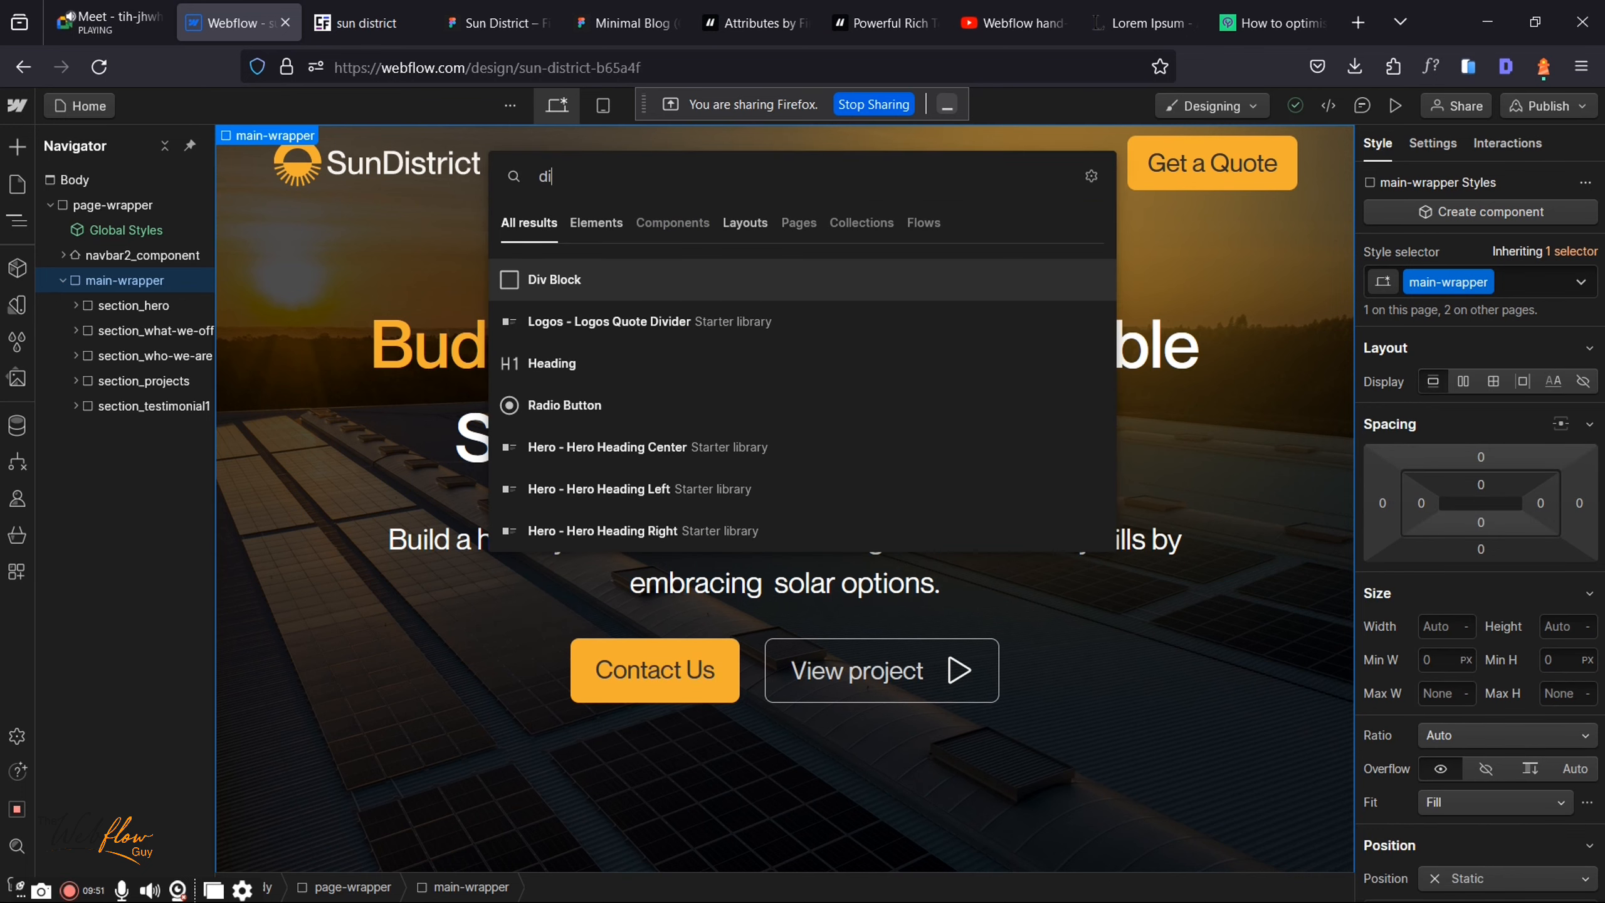
{"action": "left_click", "coordinate": [568, 272]}
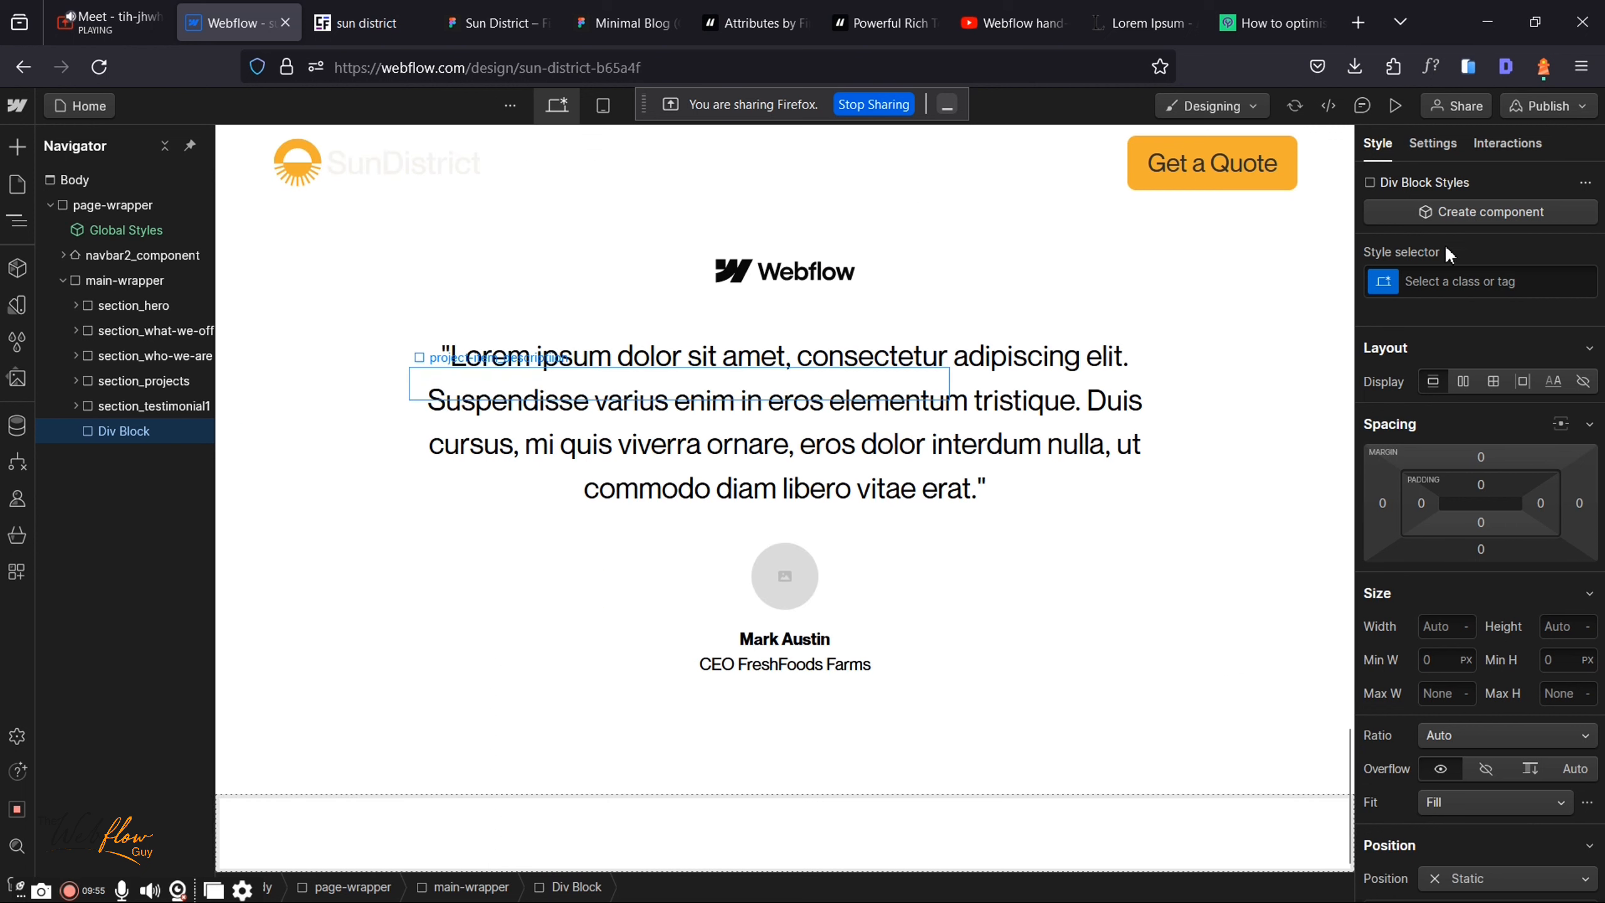
Step: Give the new div the existing section_blogs class
{"action": "left_click", "coordinate": [1424, 280]}
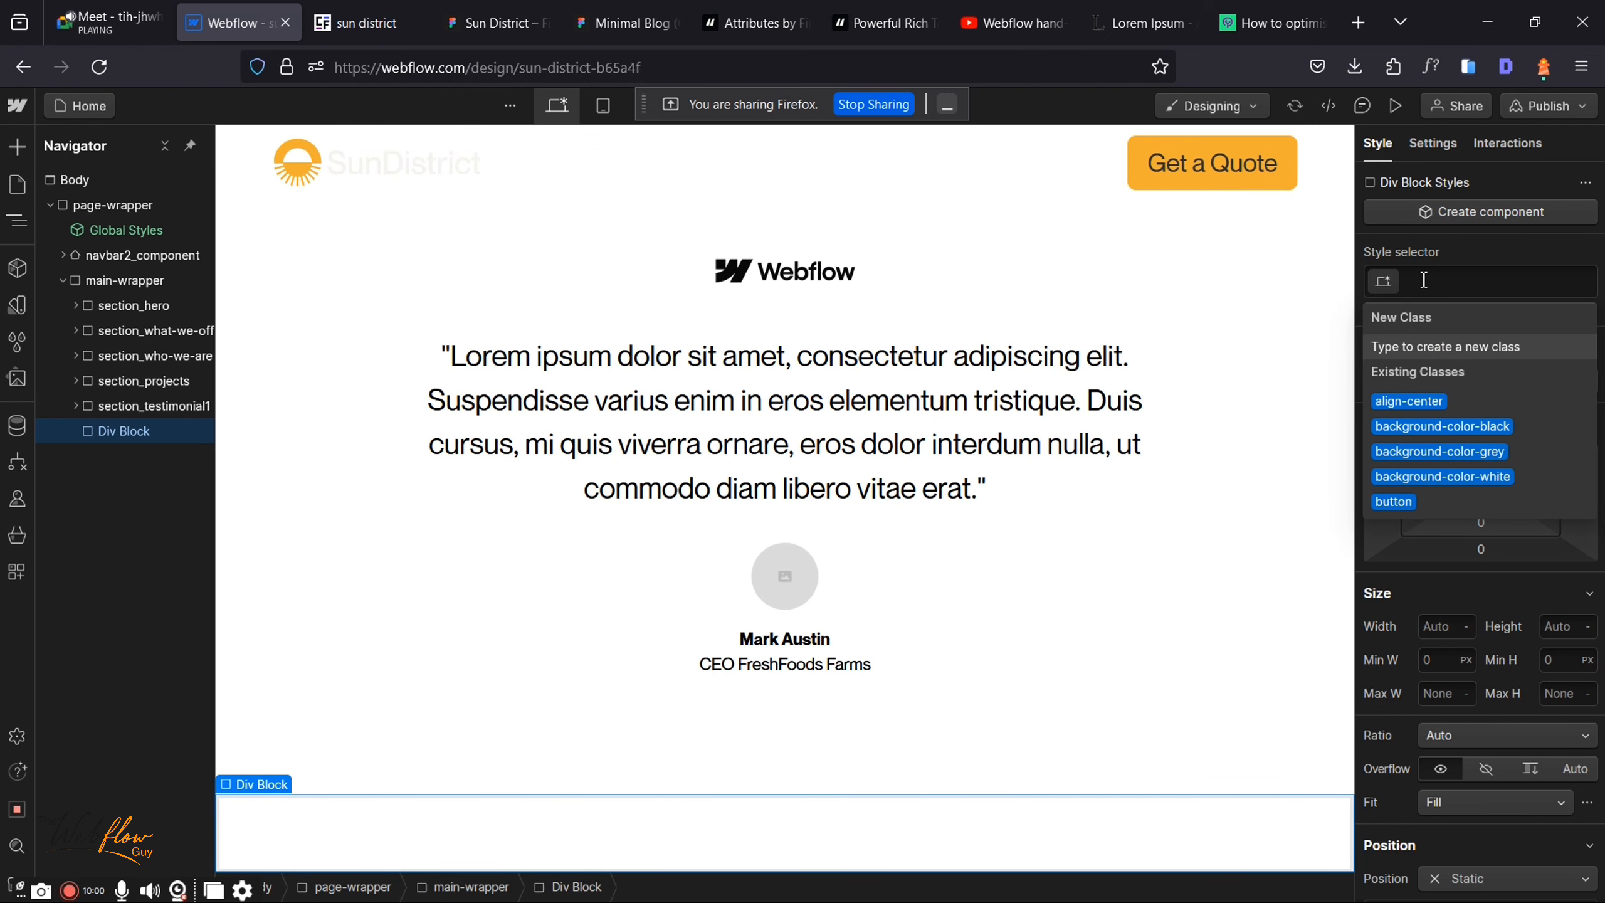
{"action": "type", "text": "se"}
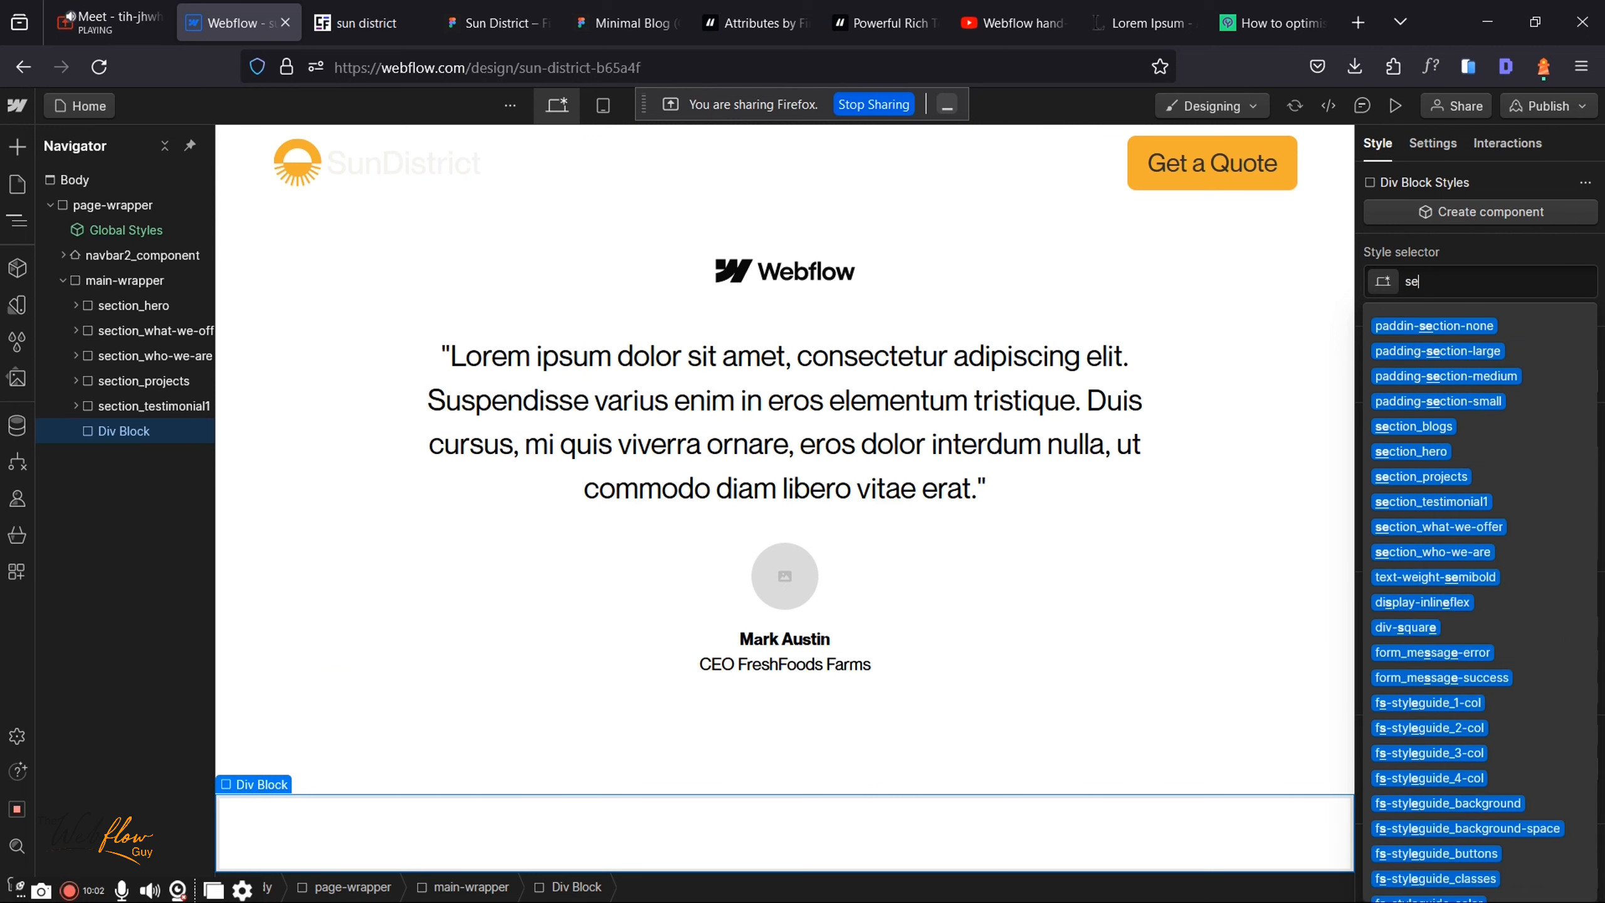
{"action": "type", "text": "ction_"}
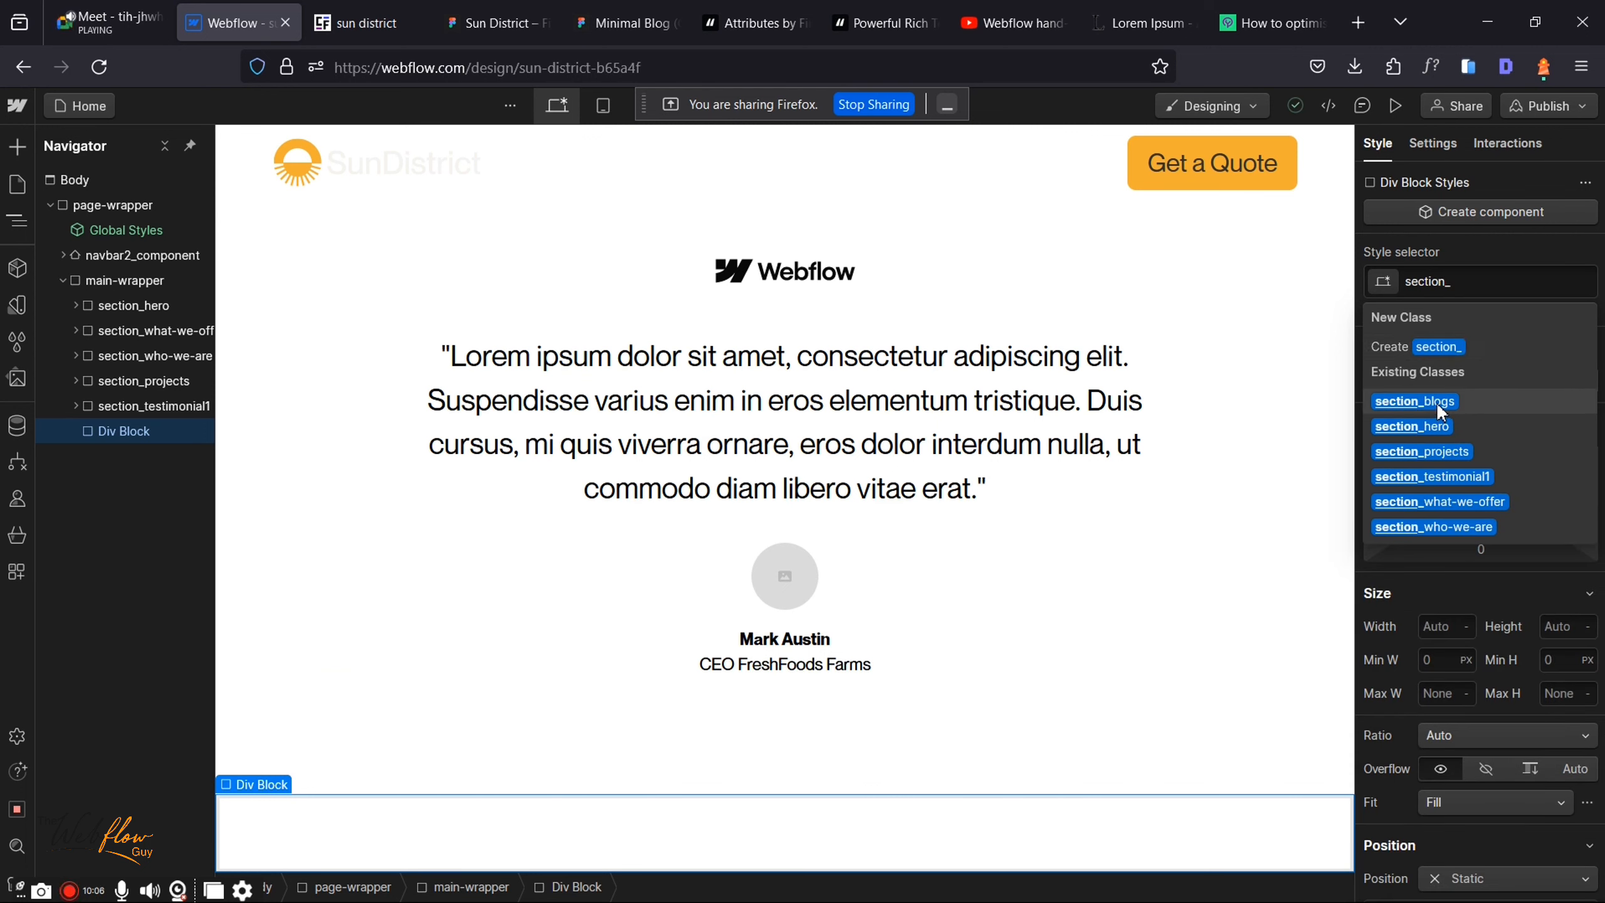
{"action": "left_click", "coordinate": [1438, 405]}
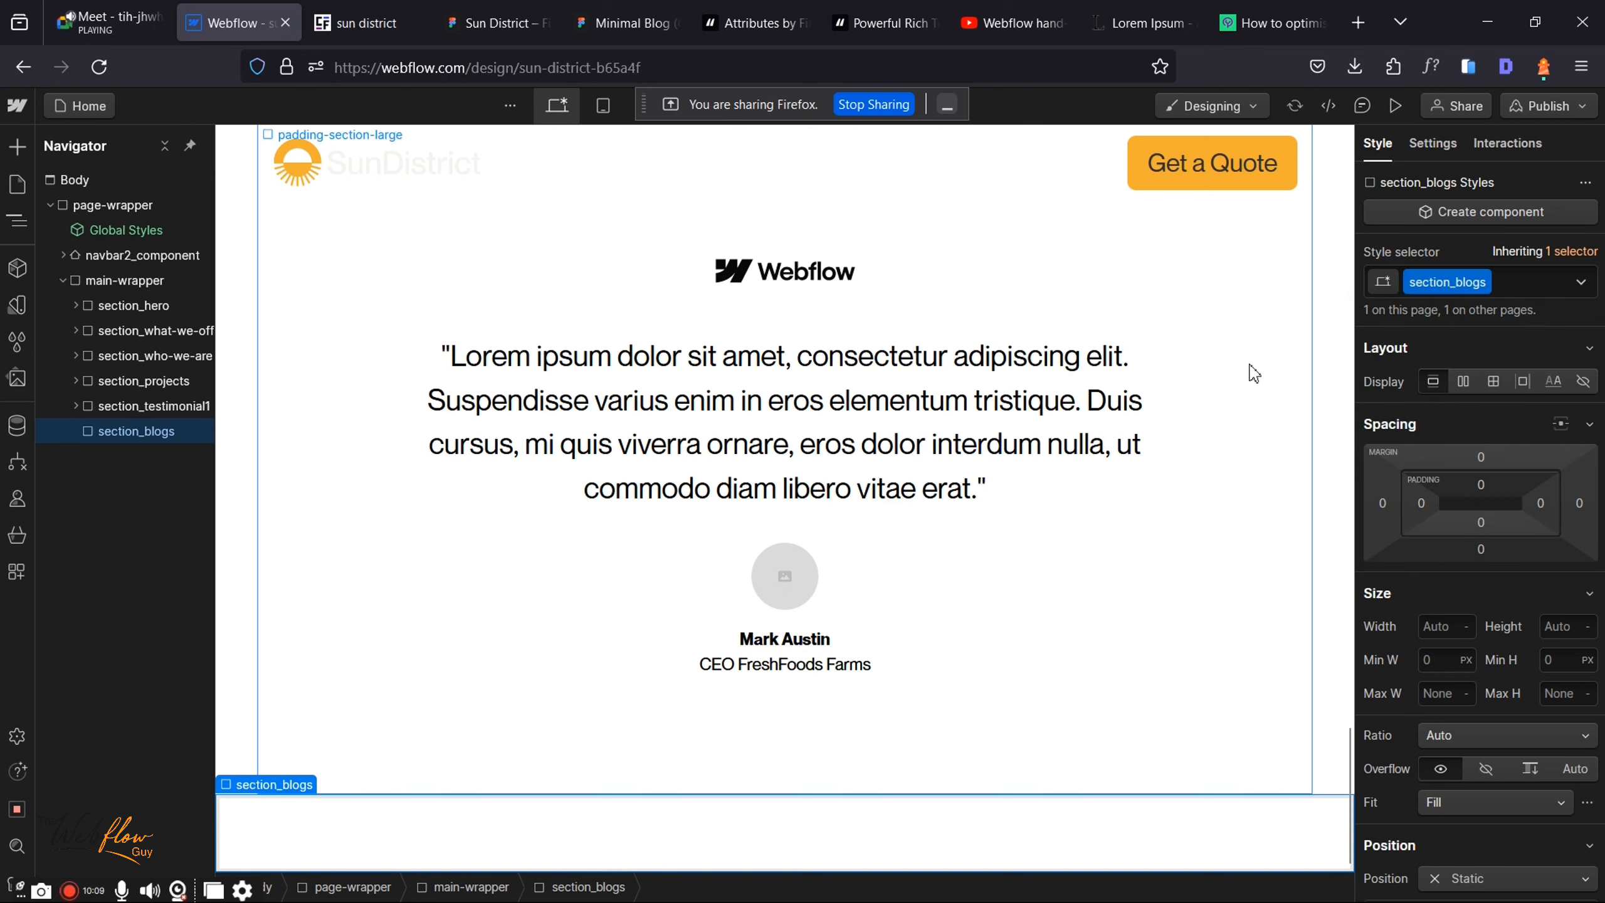
Step: Add a Div Block inside section_blogs with the padding-global class
{"action": "key", "text": "ctrl+k"}
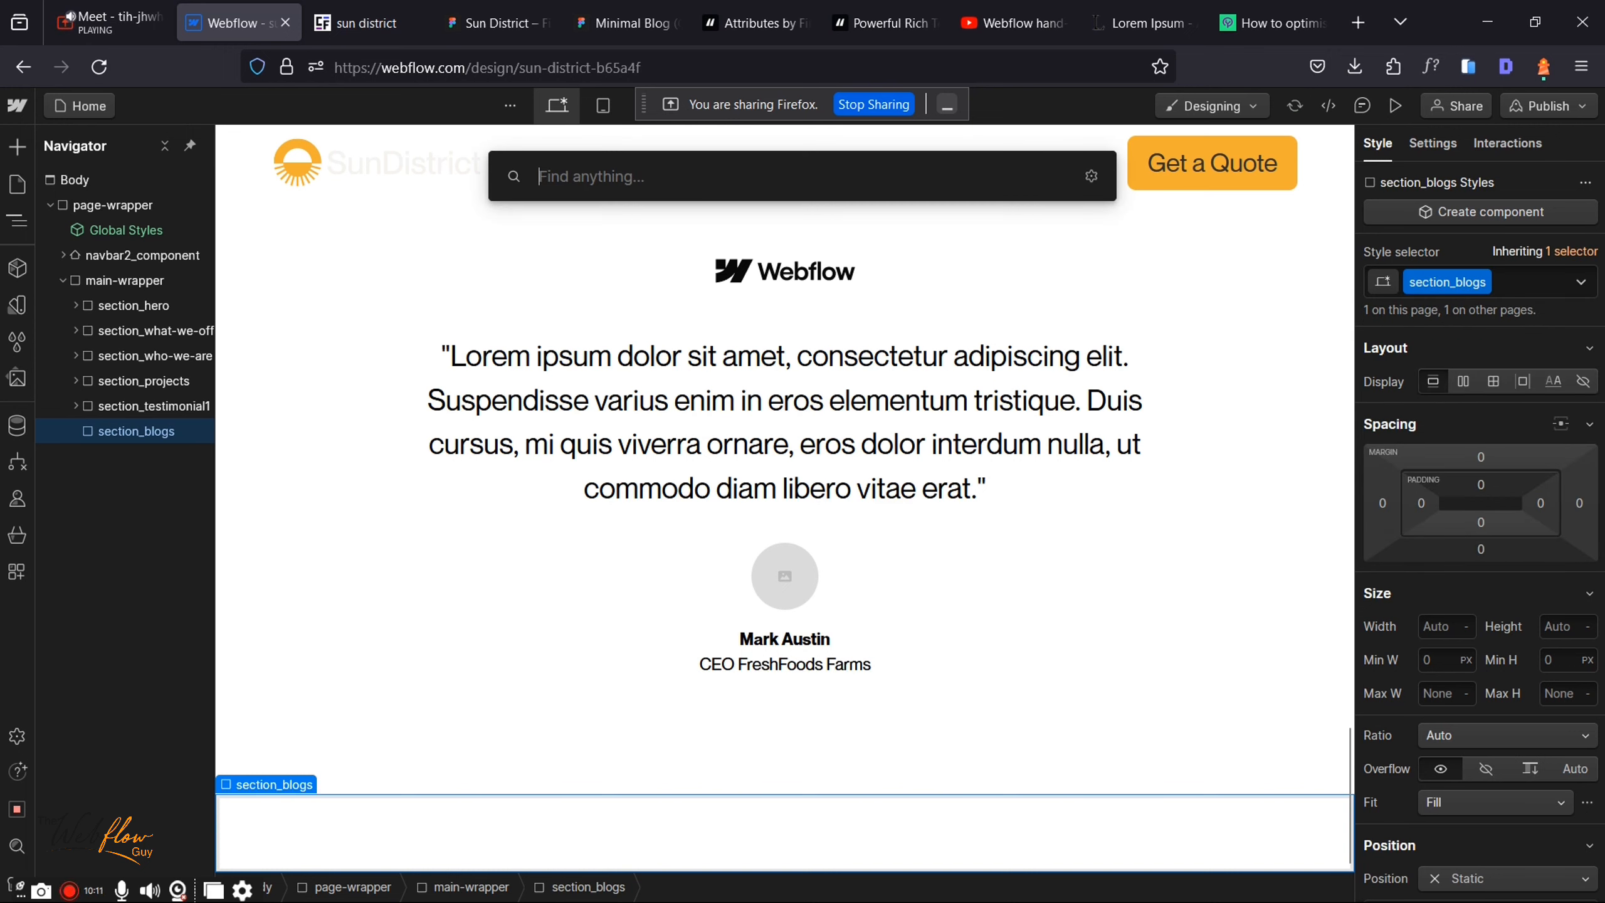
{"action": "type", "text": "div"}
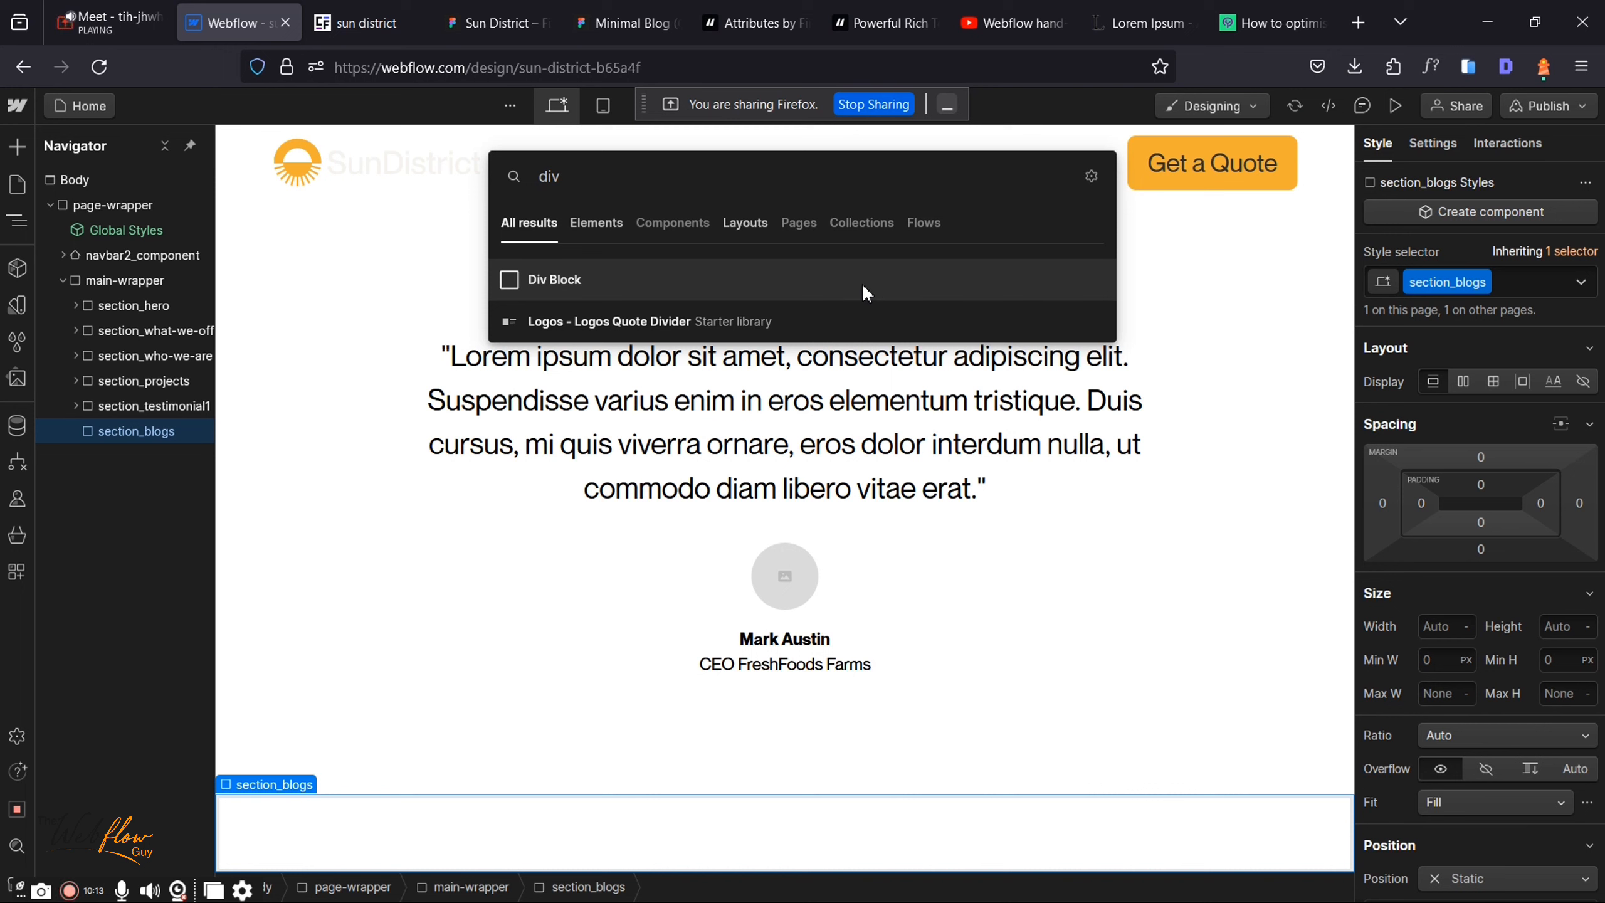
{"action": "key", "text": "Return"}
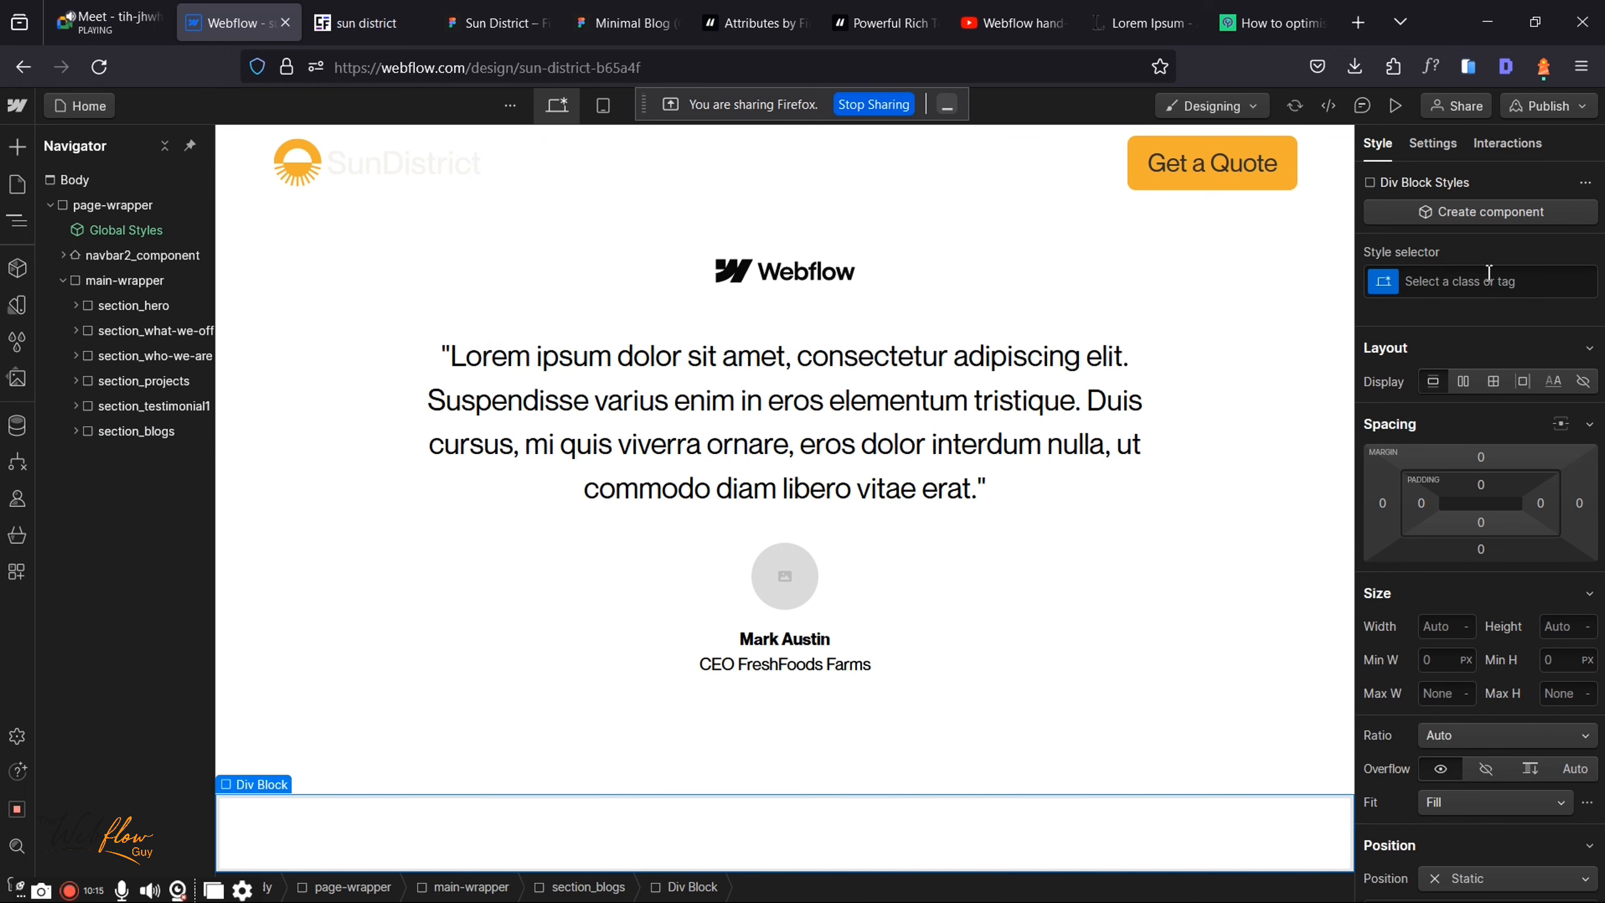
{"action": "left_click", "coordinate": [1489, 278]}
{"action": "type", "text": "padding-g"}
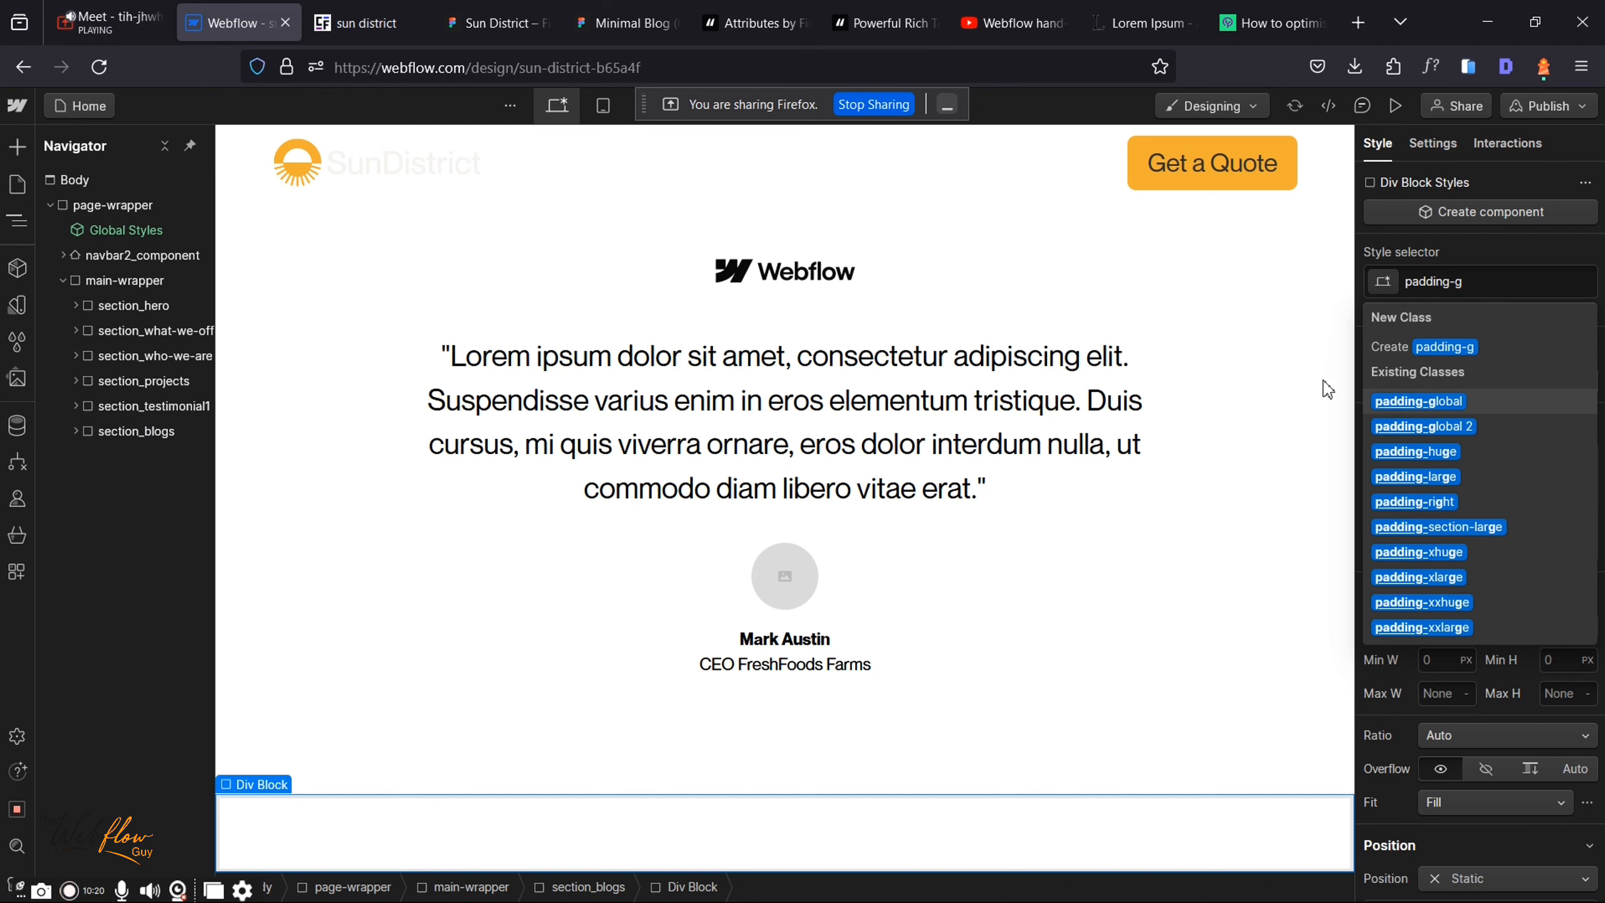
{"action": "key", "text": "Return"}
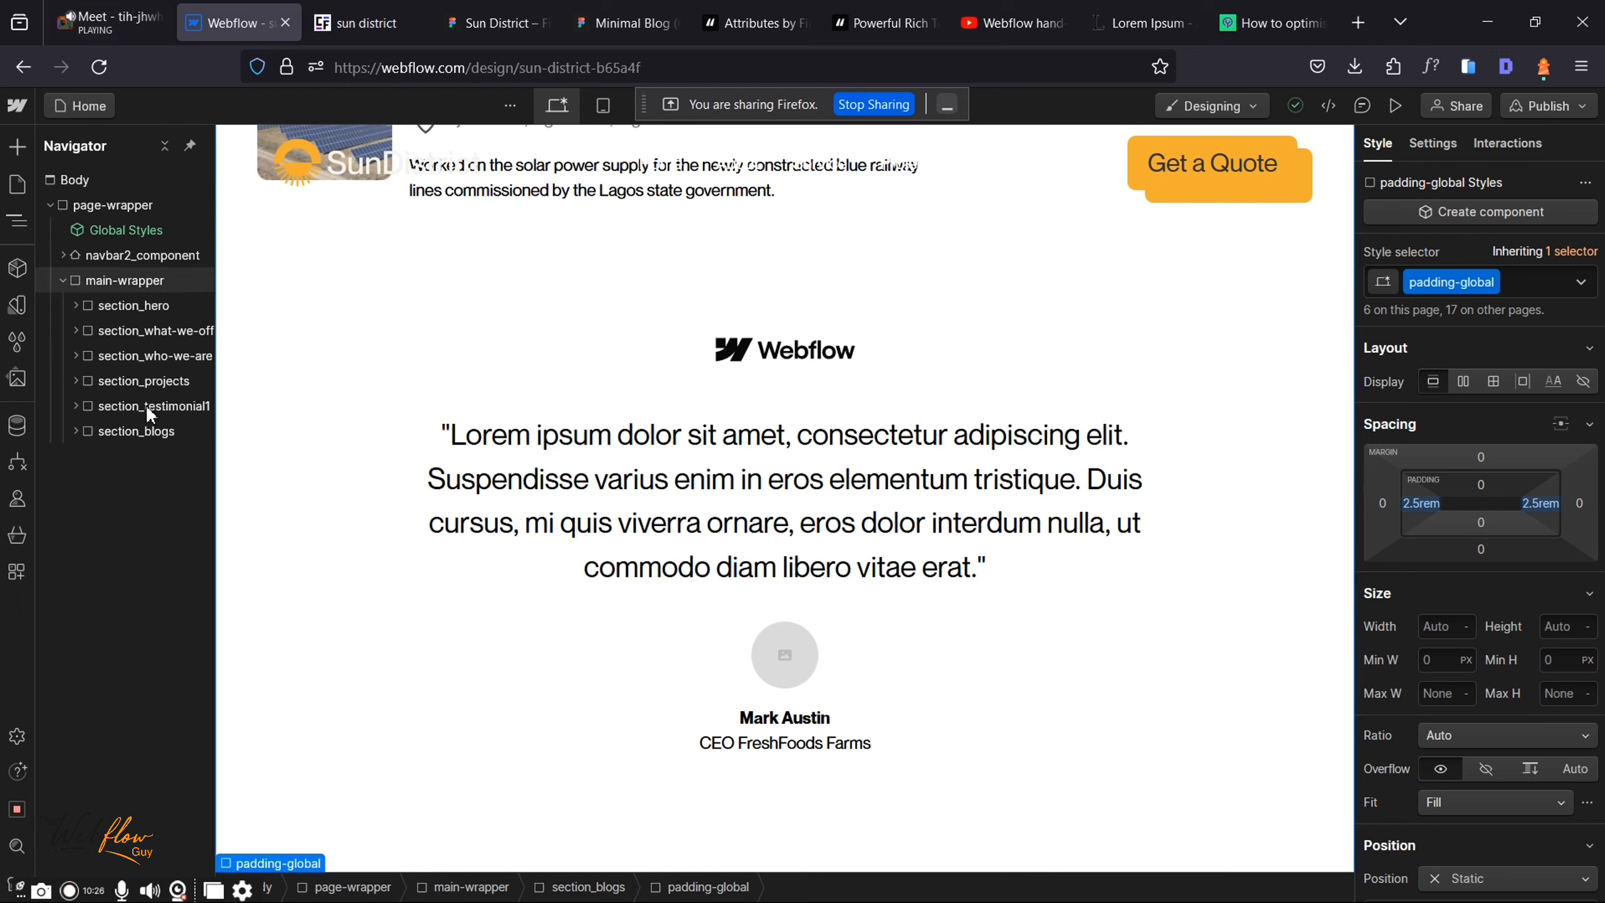
Step: Change section_blogs' HTML tag from Div to Section
{"action": "left_click", "coordinate": [135, 432]}
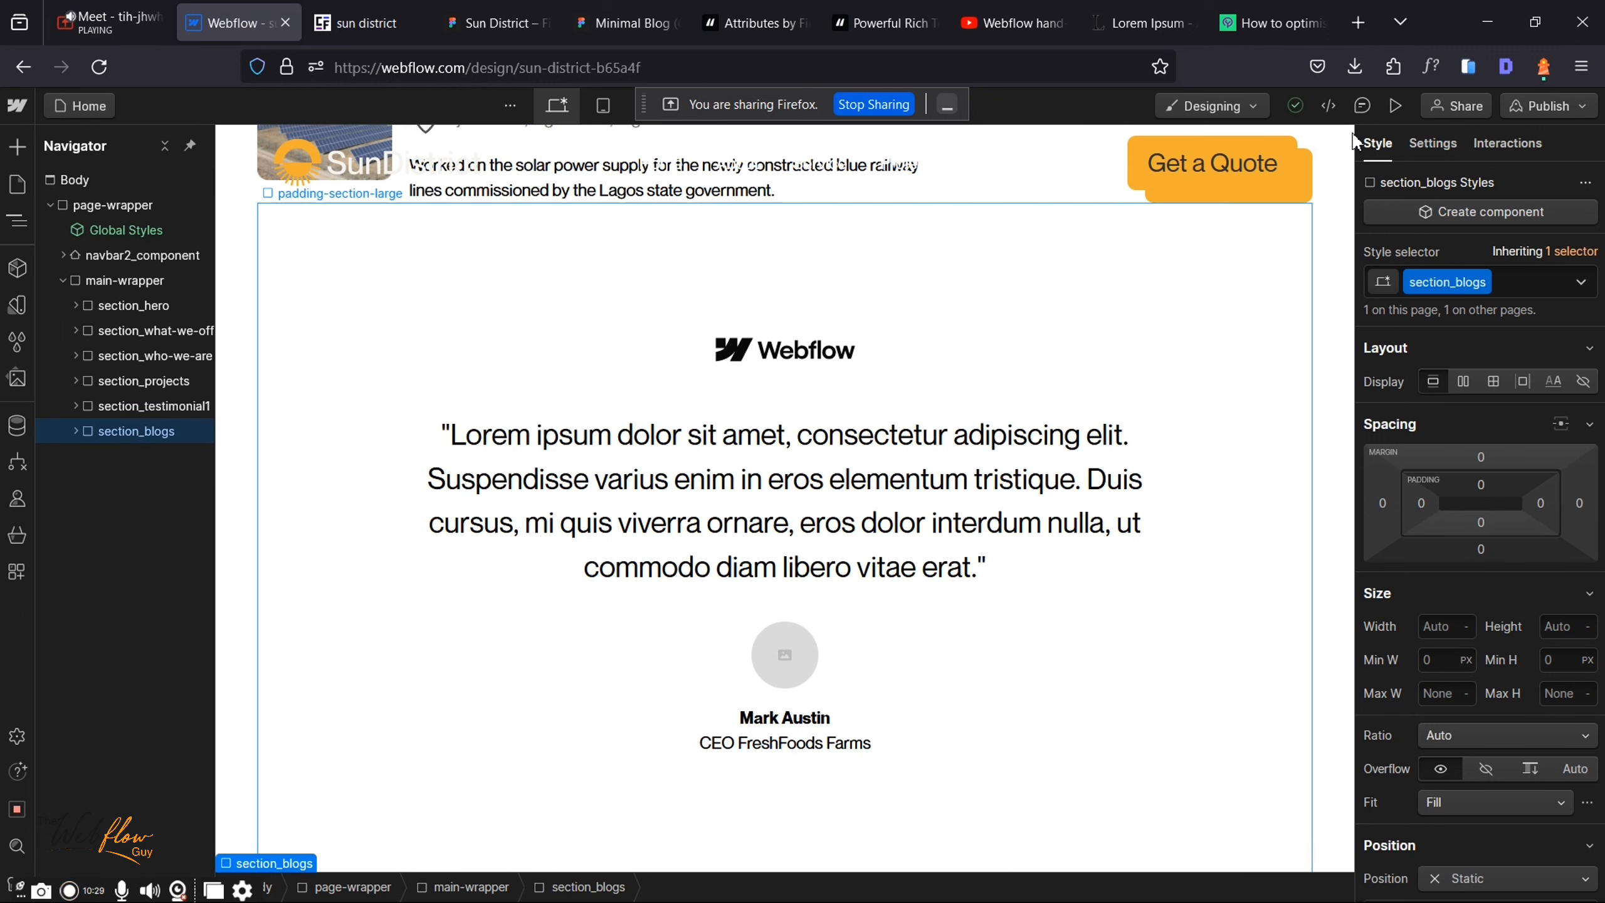
{"action": "left_click", "coordinate": [1436, 145]}
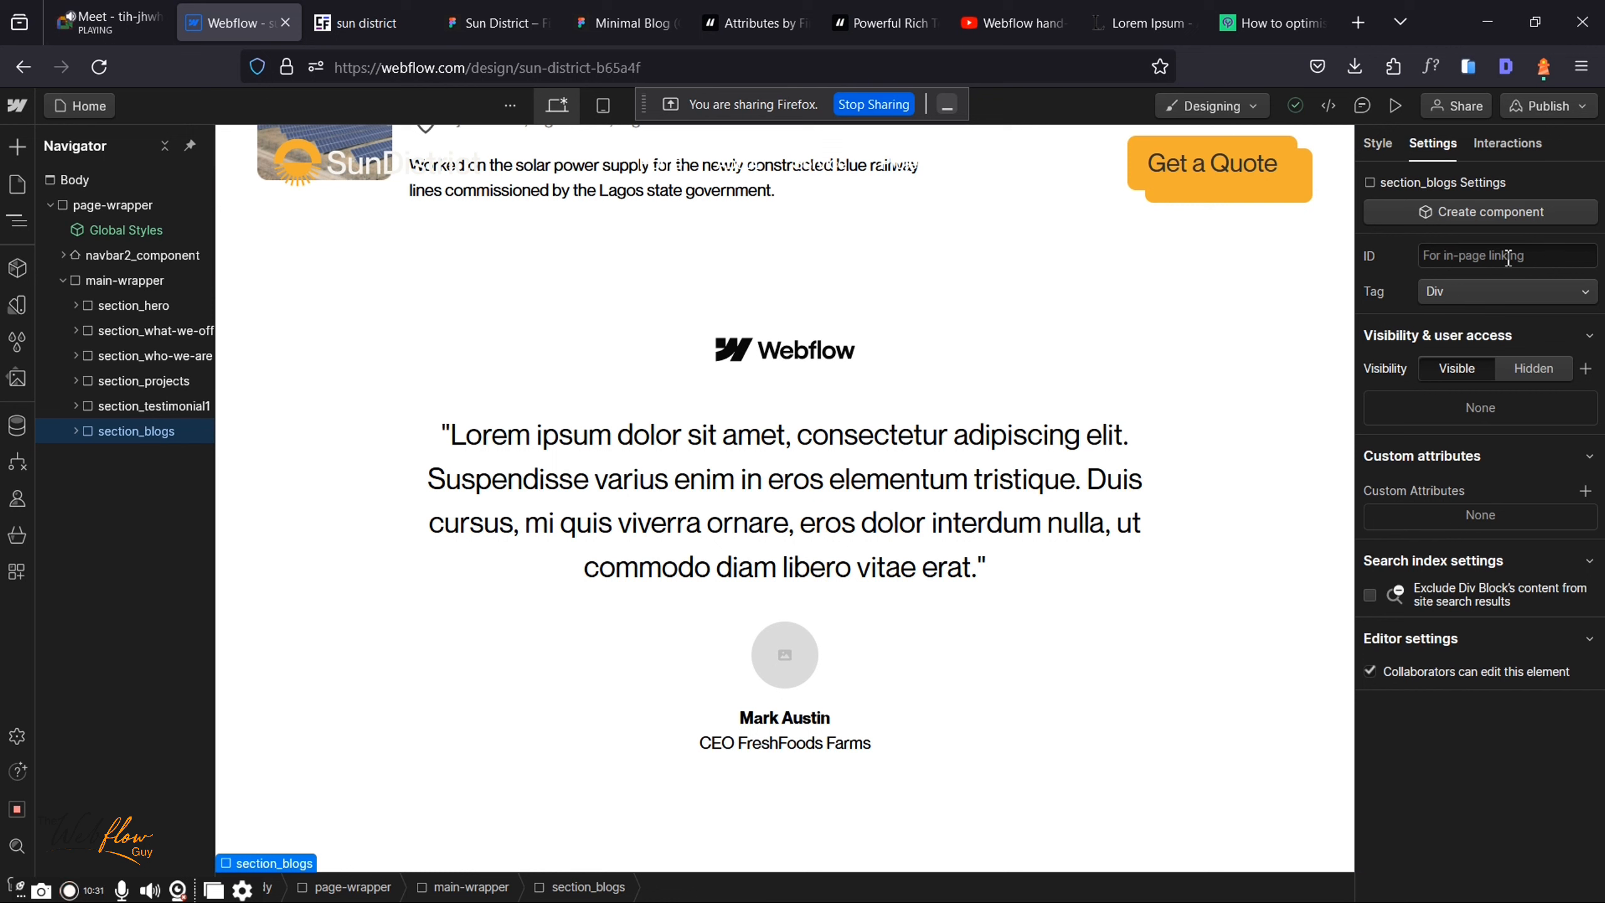
{"action": "left_click", "coordinate": [1479, 291]}
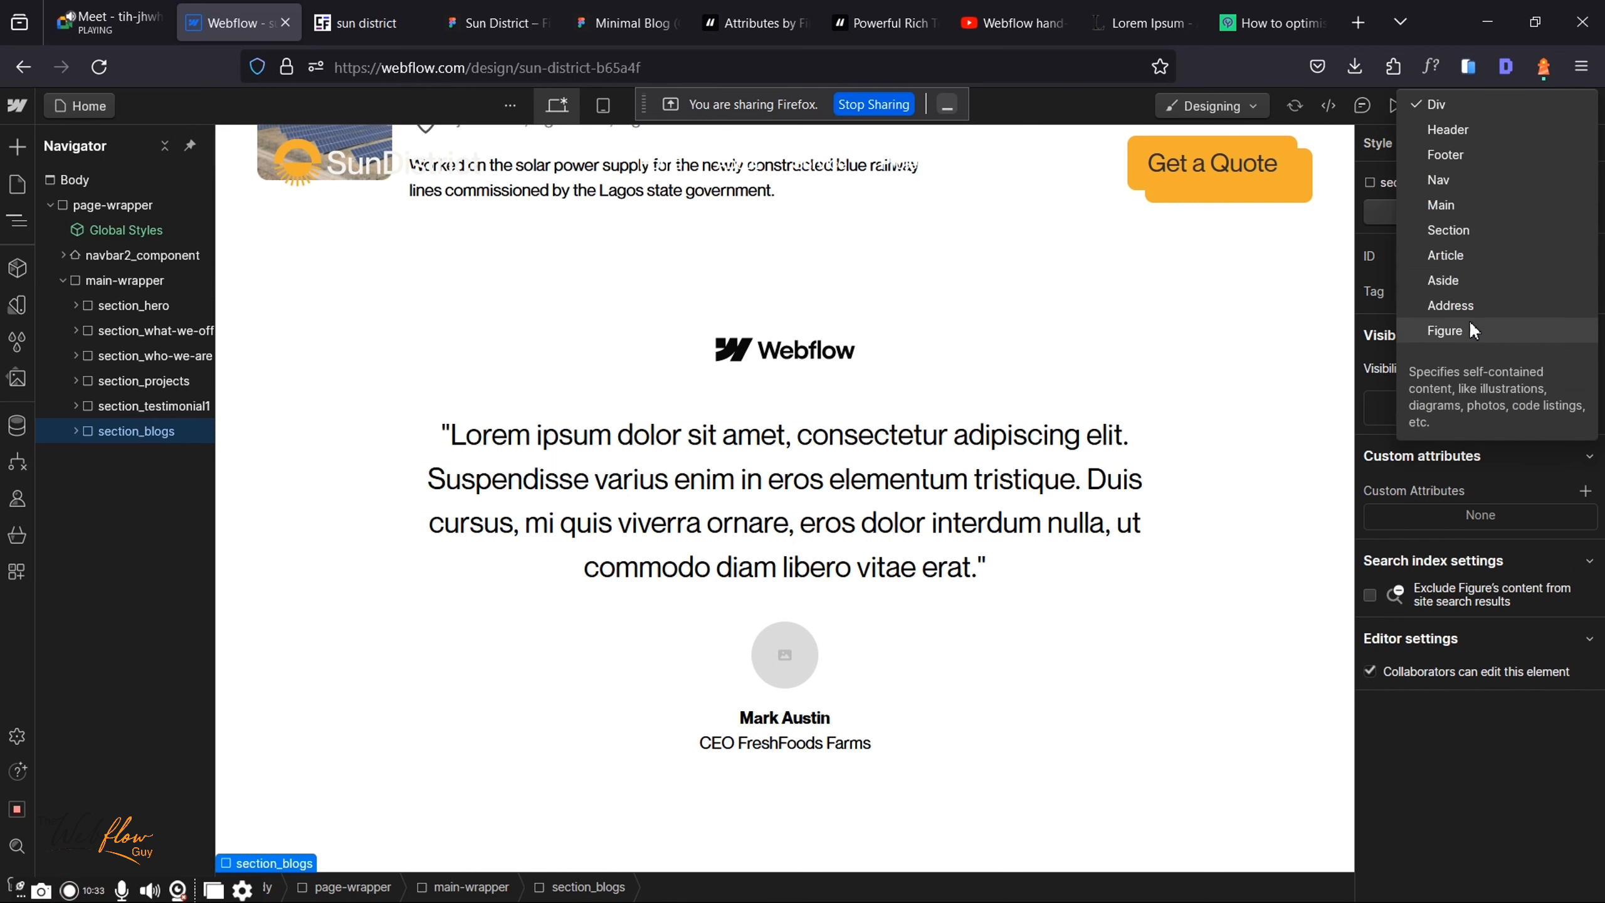
{"action": "left_click", "coordinate": [1452, 234]}
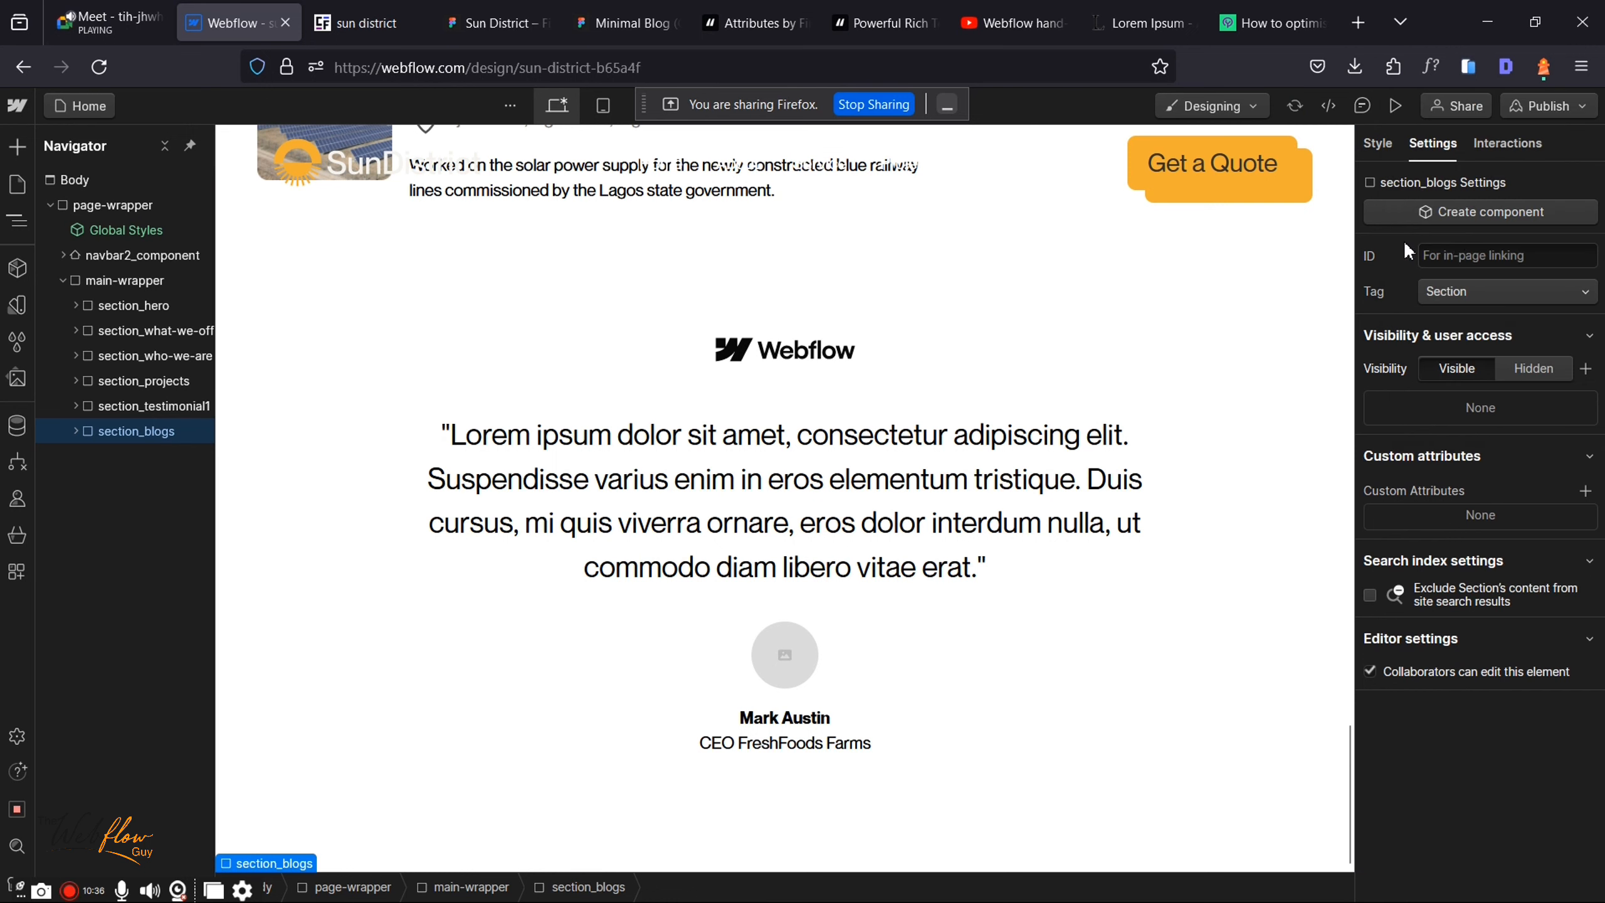
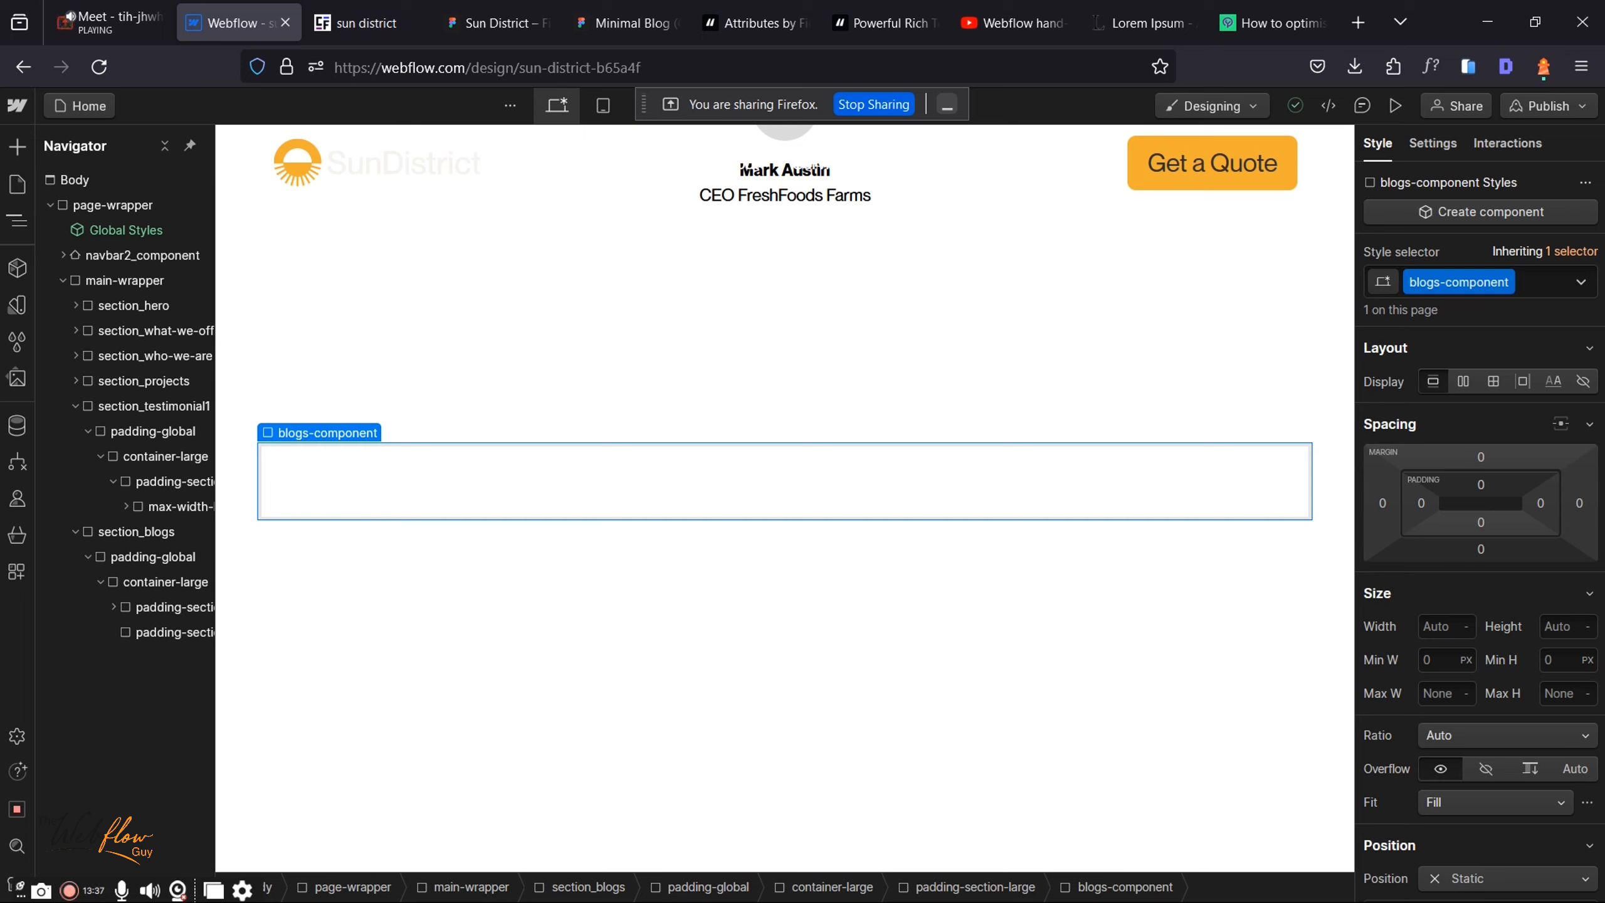
Step: Add a div classed blogs-component inside padding-section-large within container-large
{"action": "mouse_move", "coordinate": [340, 441]}
Step: Insert a Collection List into blogs-component by searching 'coll' in the Ctrl+K quick find
{"action": "key", "text": "ctrl+k"}
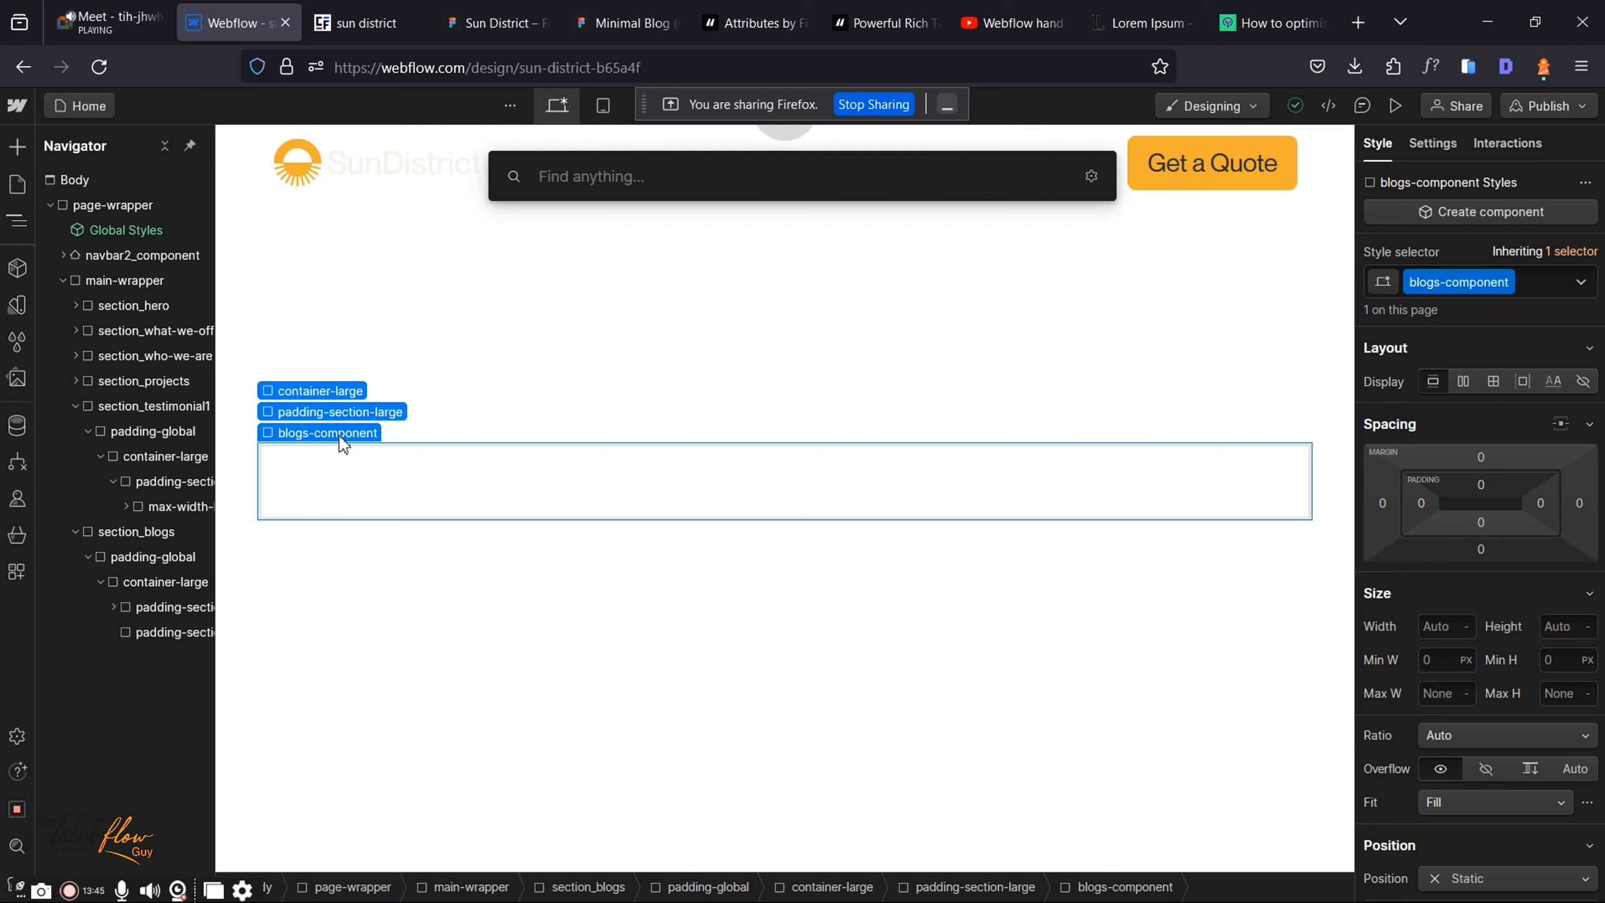
{"action": "key", "text": "Escape"}
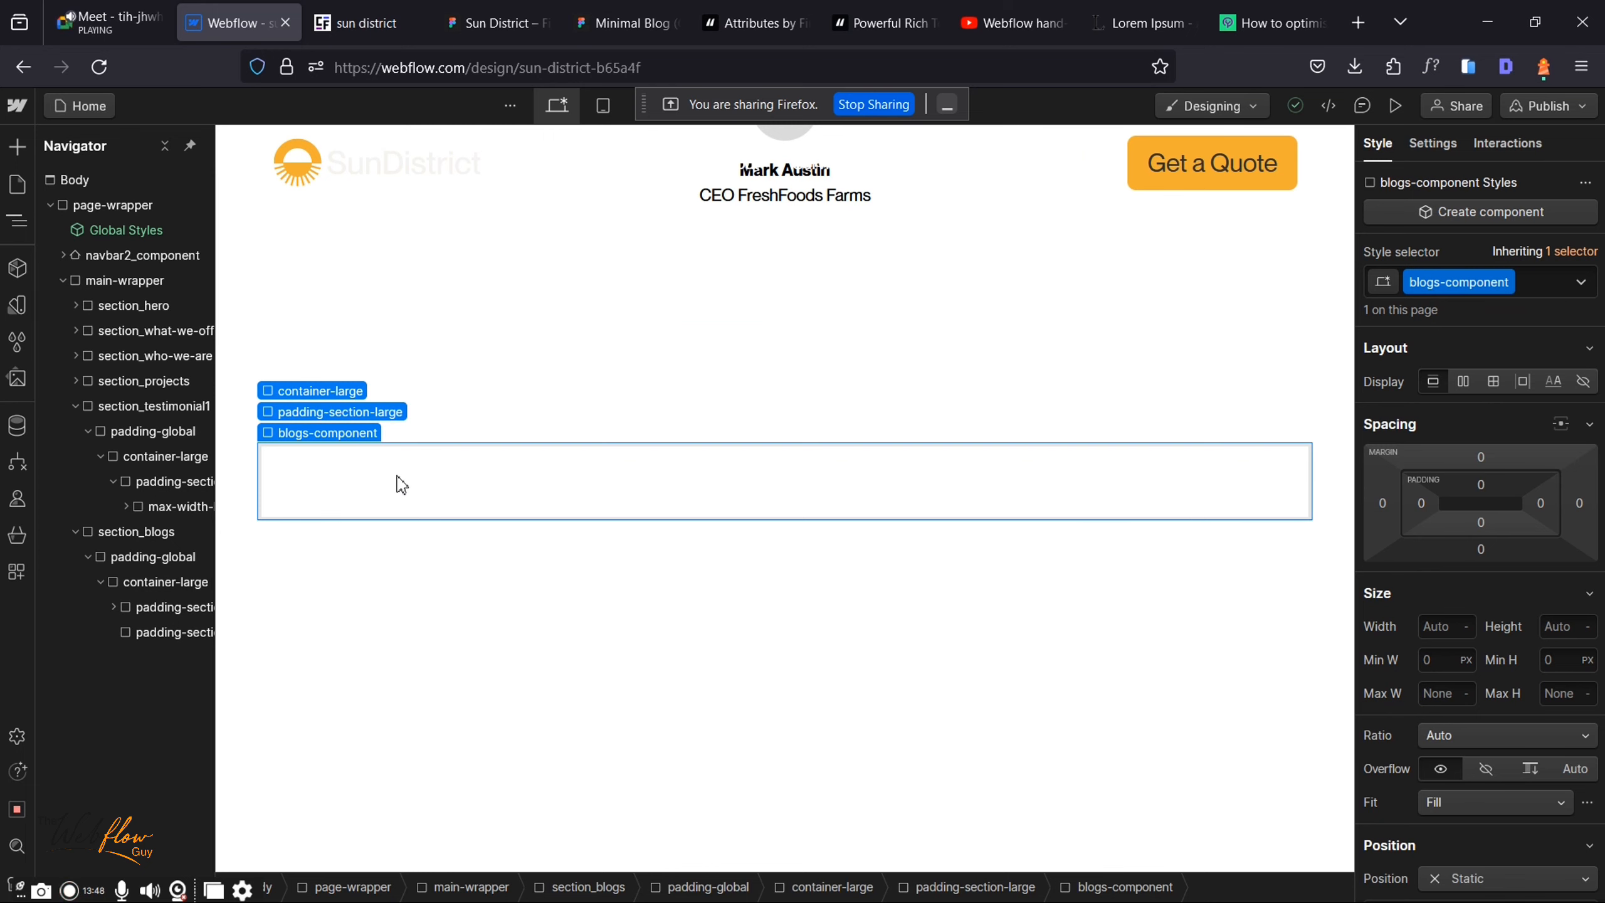
{"action": "key", "text": "ctrl+k"}
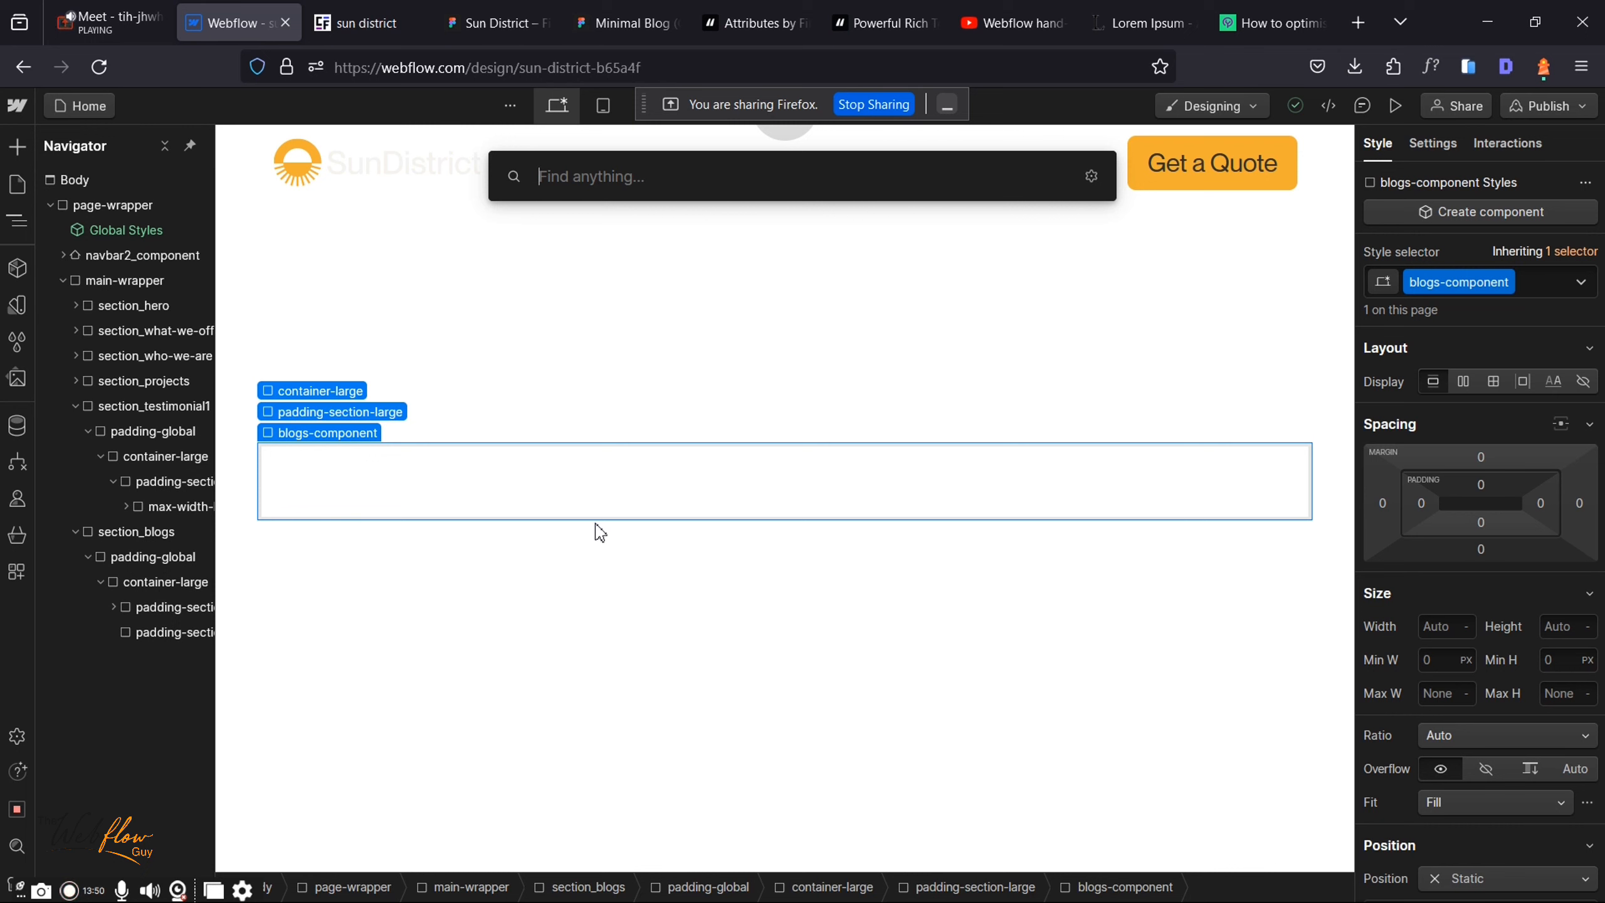
{"action": "type", "text": "coll"}
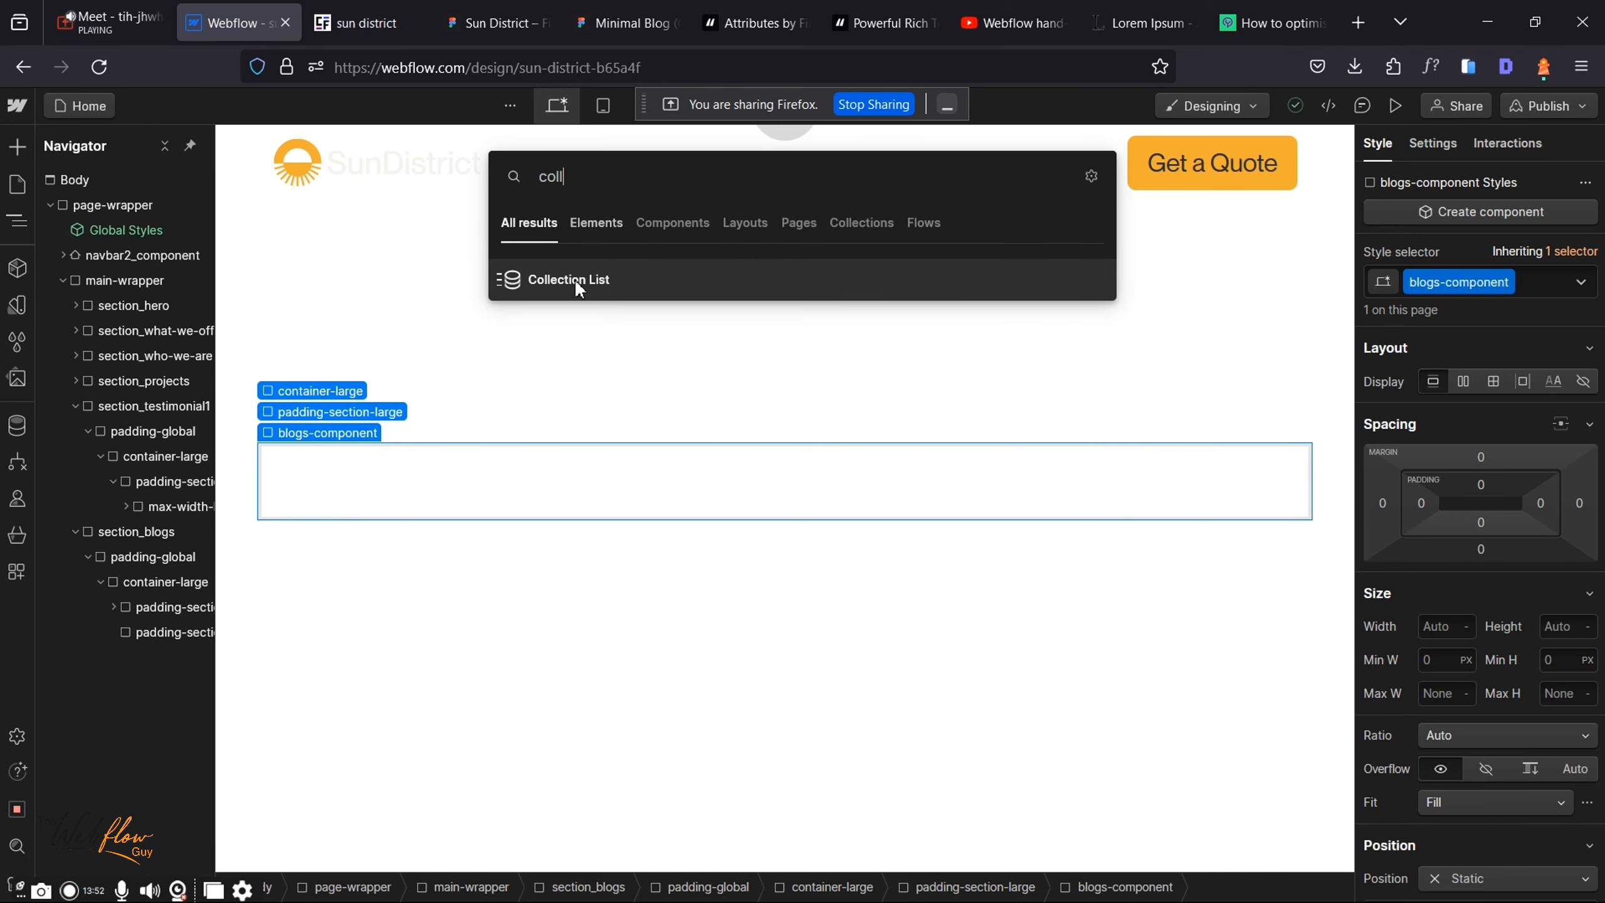
{"action": "left_click", "coordinate": [578, 286]}
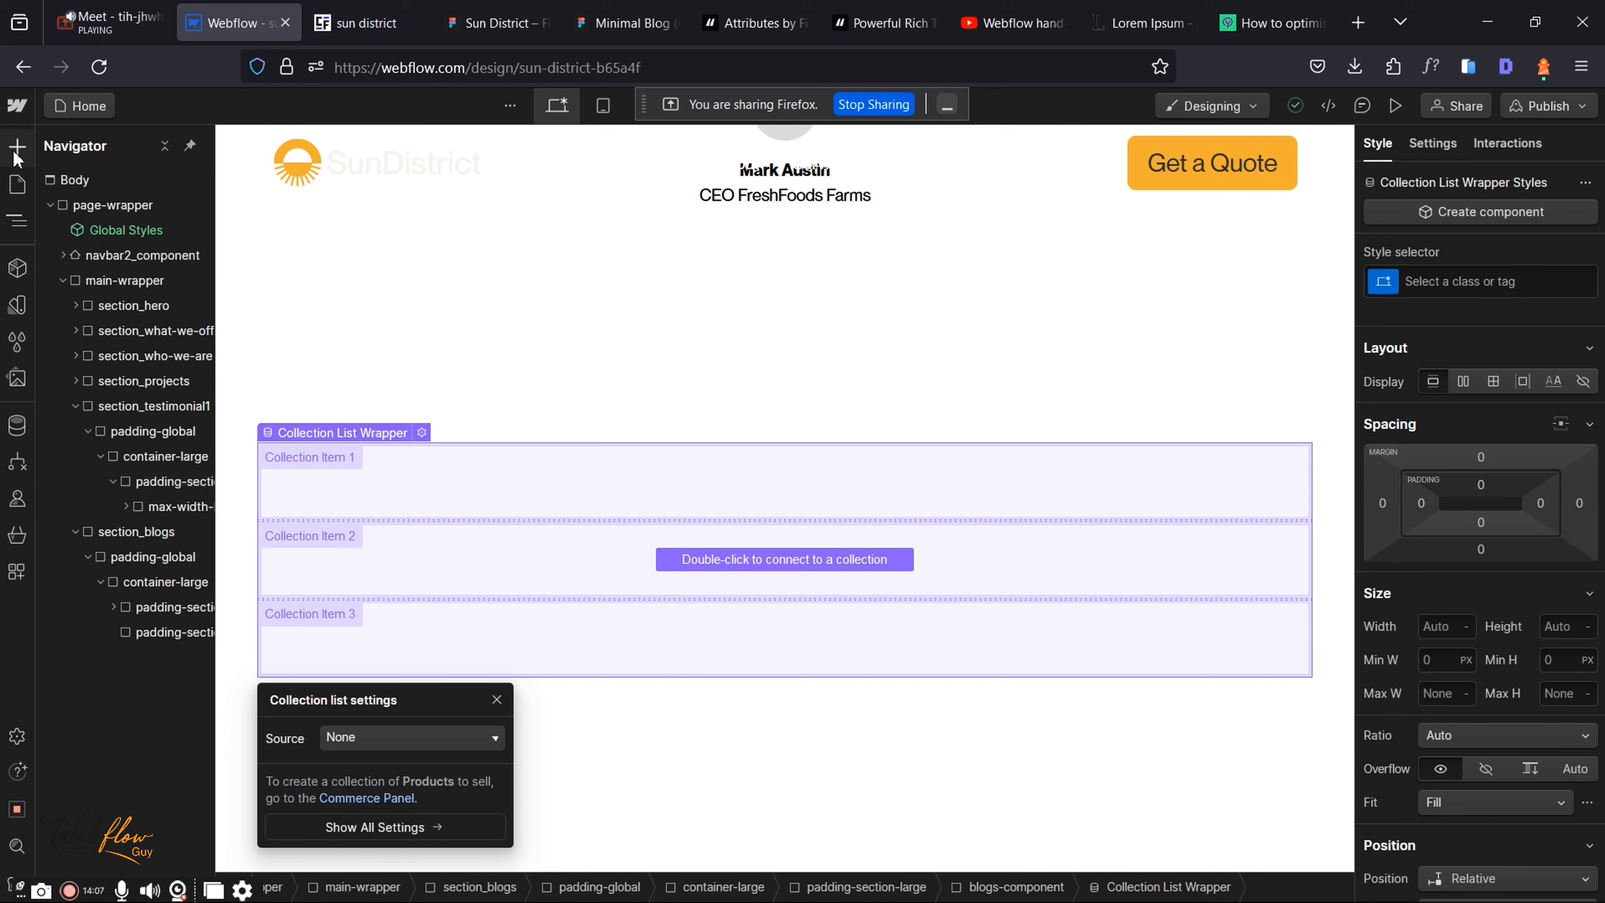
{"action": "left_click", "coordinate": [16, 155]}
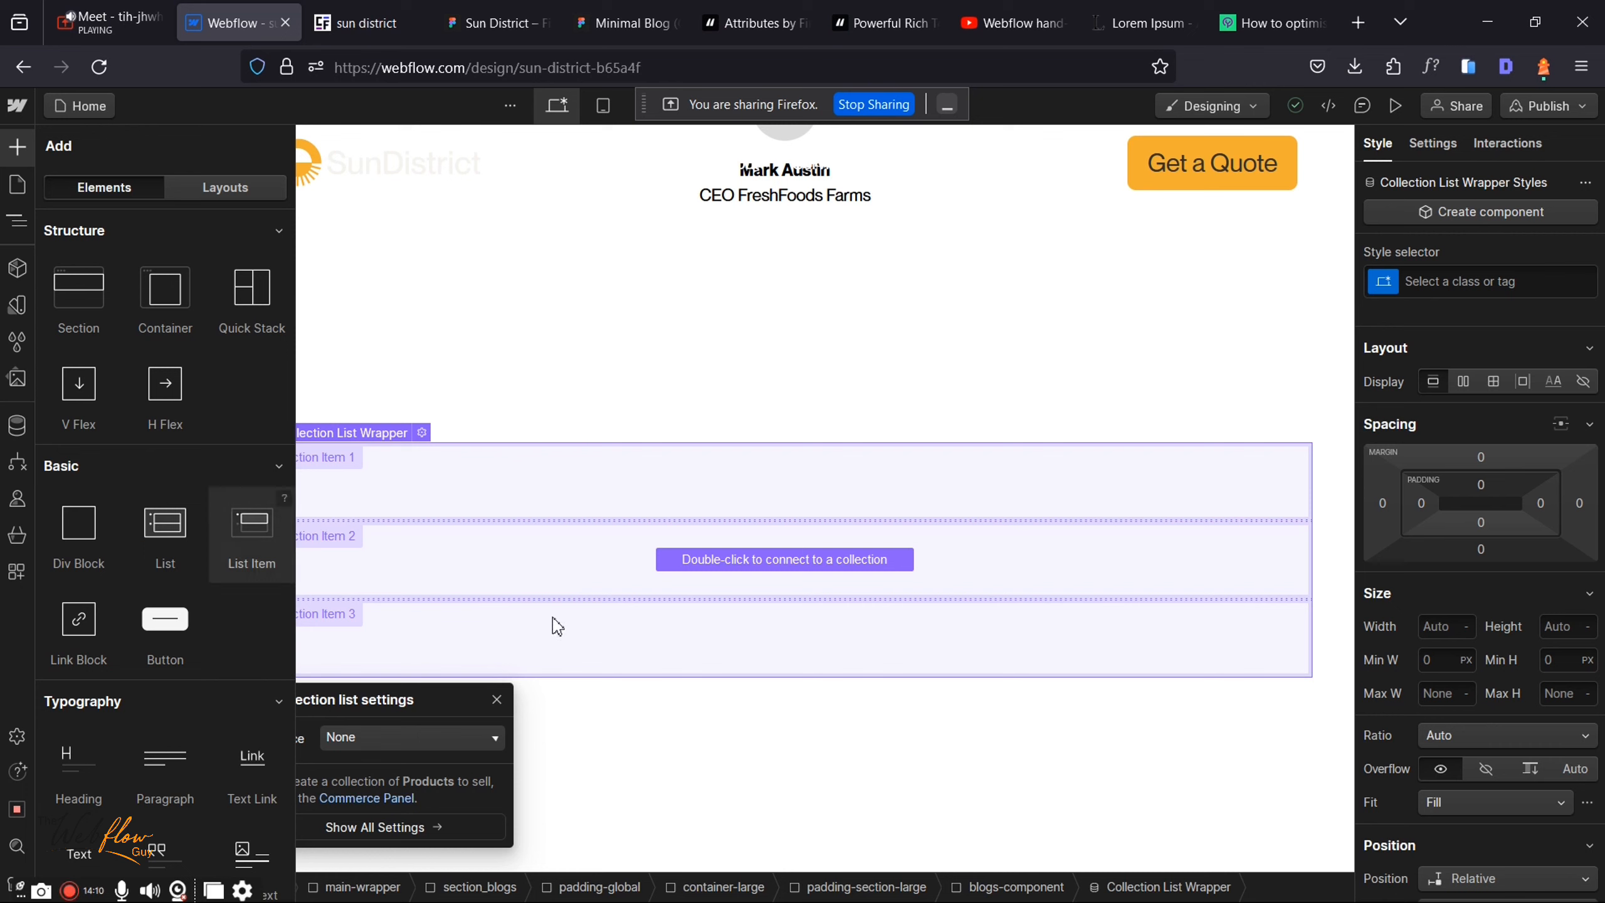
Step: Scroll the Add panel through the CMS and Media elements, then return to the Navigator
{"action": "scroll", "coordinate": [250, 632], "scroll_direction": "down", "scroll_amount": 1}
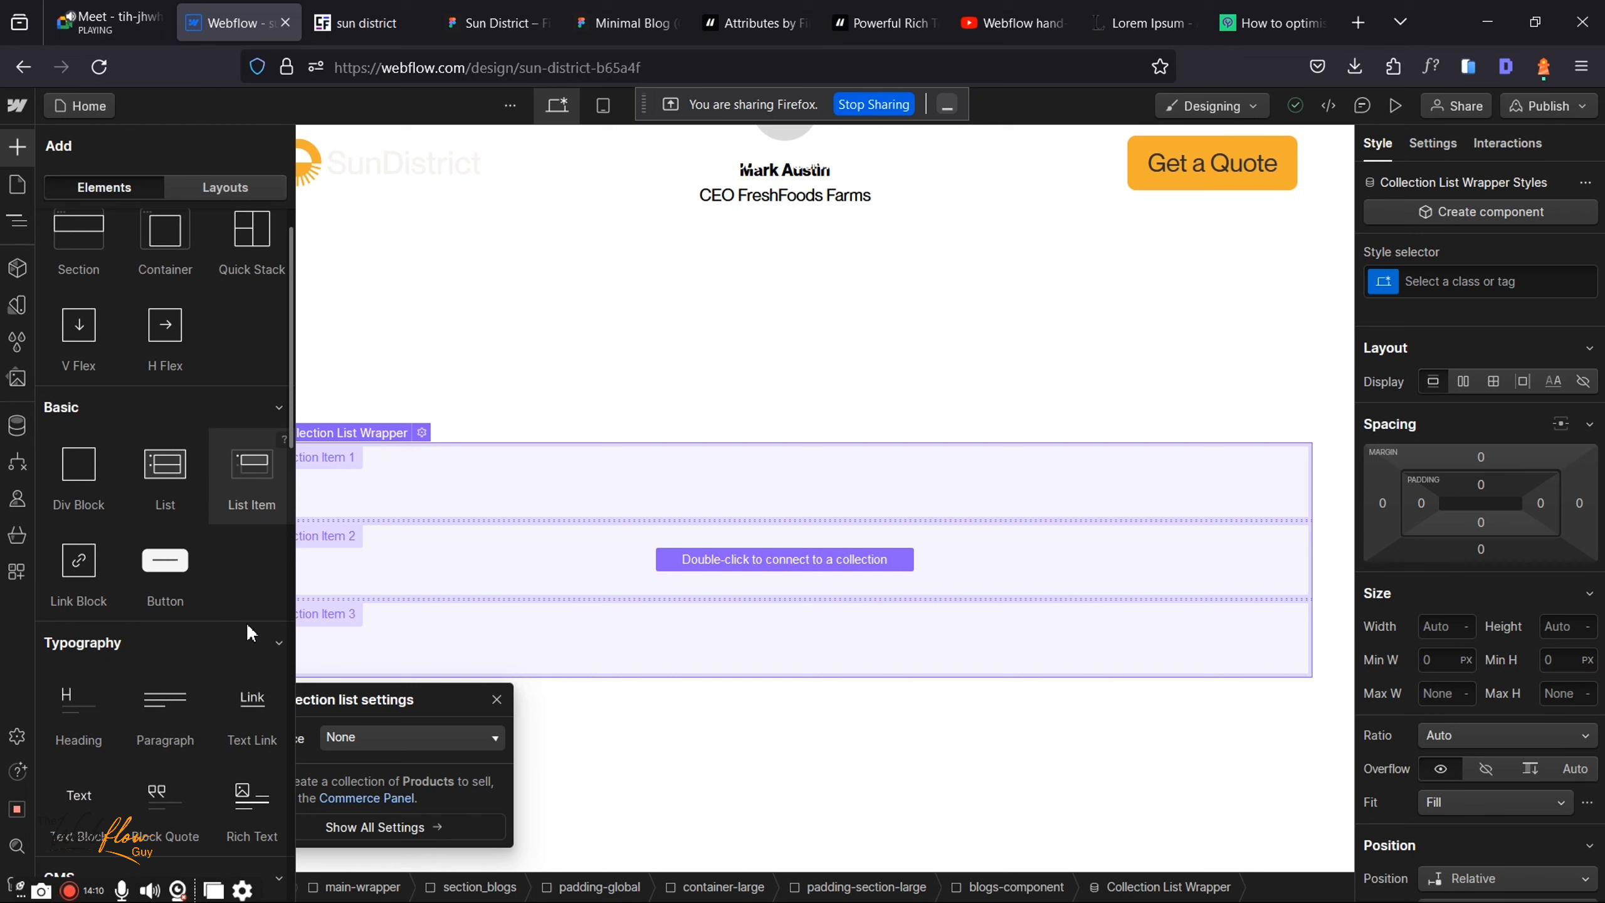
{"action": "scroll", "coordinate": [248, 630], "scroll_direction": "down", "scroll_amount": 2}
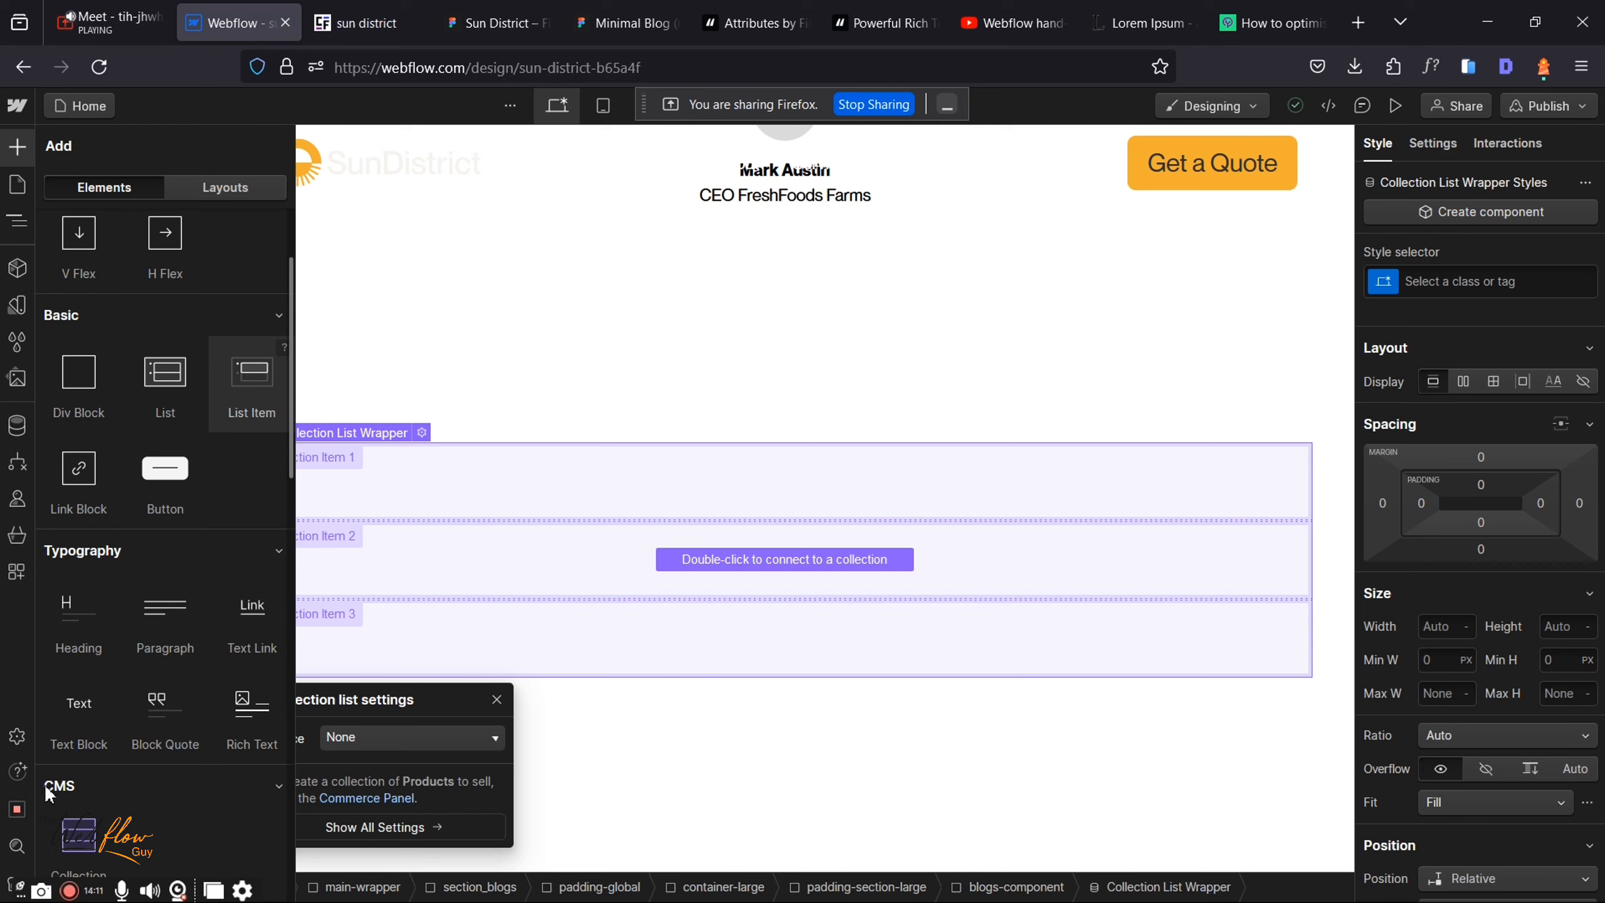
{"action": "scroll", "coordinate": [57, 787], "scroll_direction": "down", "scroll_amount": 1}
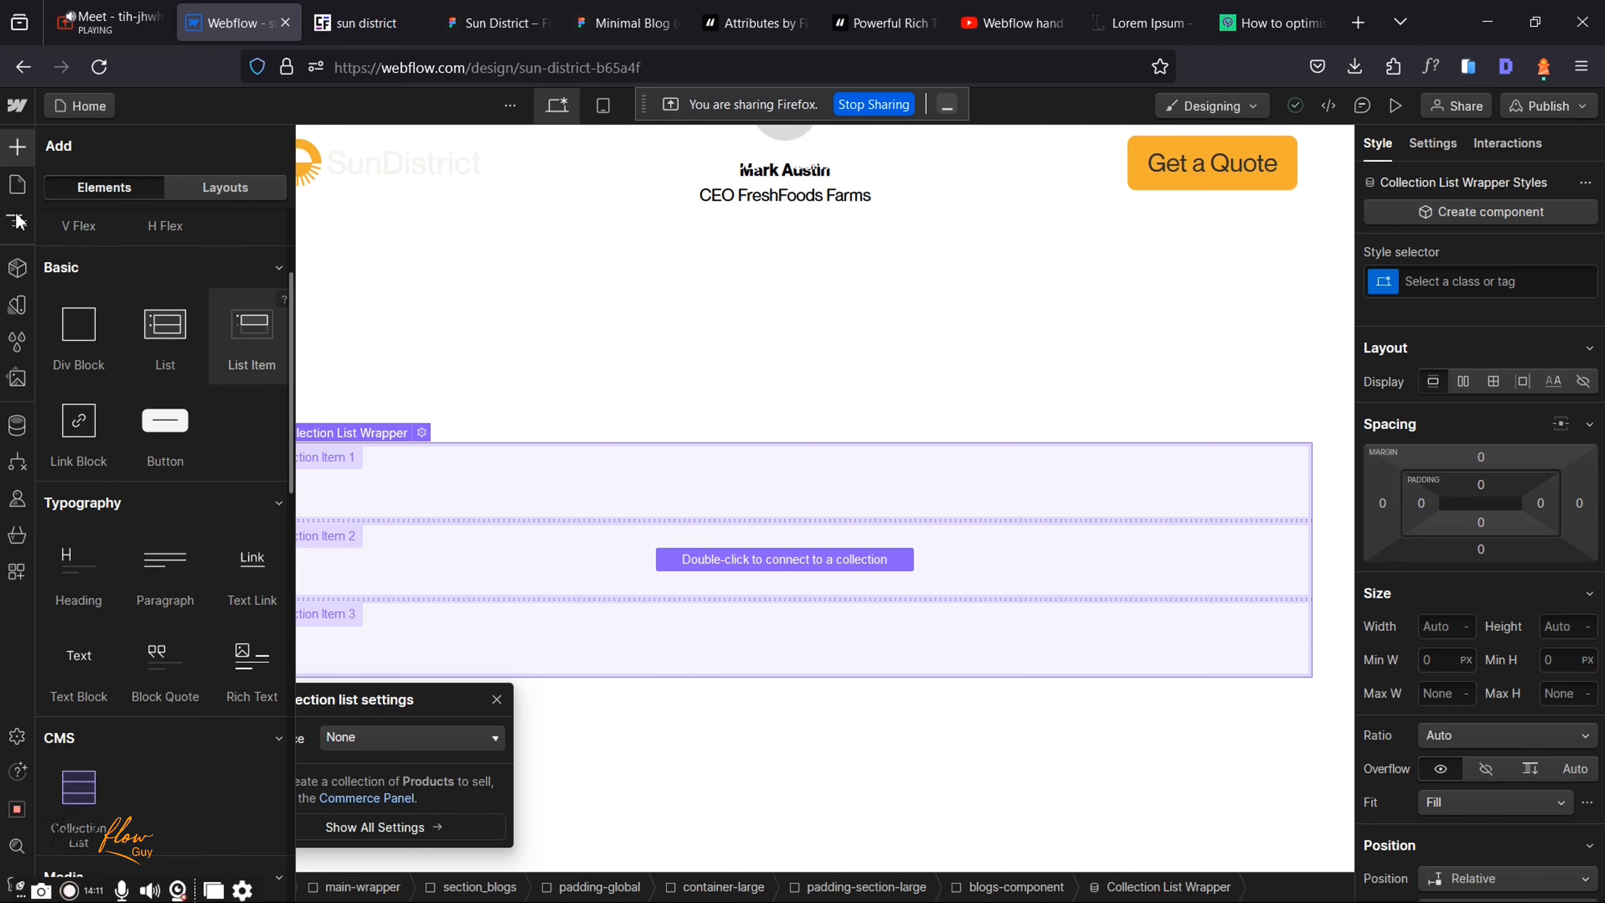
{"action": "scroll", "coordinate": [17, 221], "scroll_direction": "down", "scroll_amount": 1}
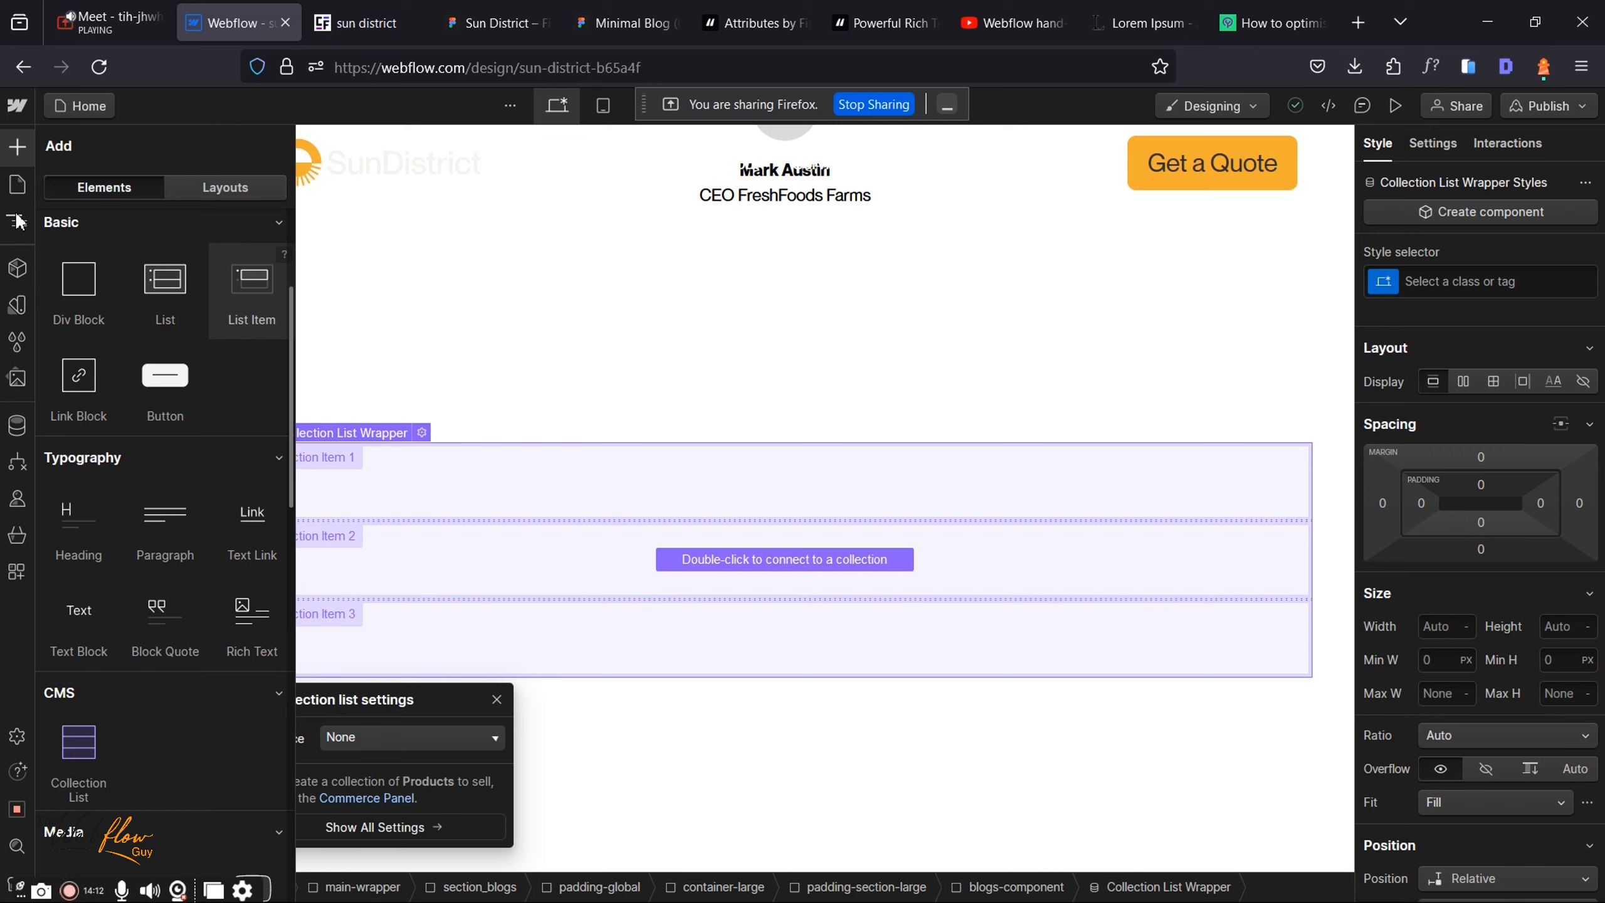
{"action": "scroll", "coordinate": [18, 221], "scroll_direction": "down", "scroll_amount": 1}
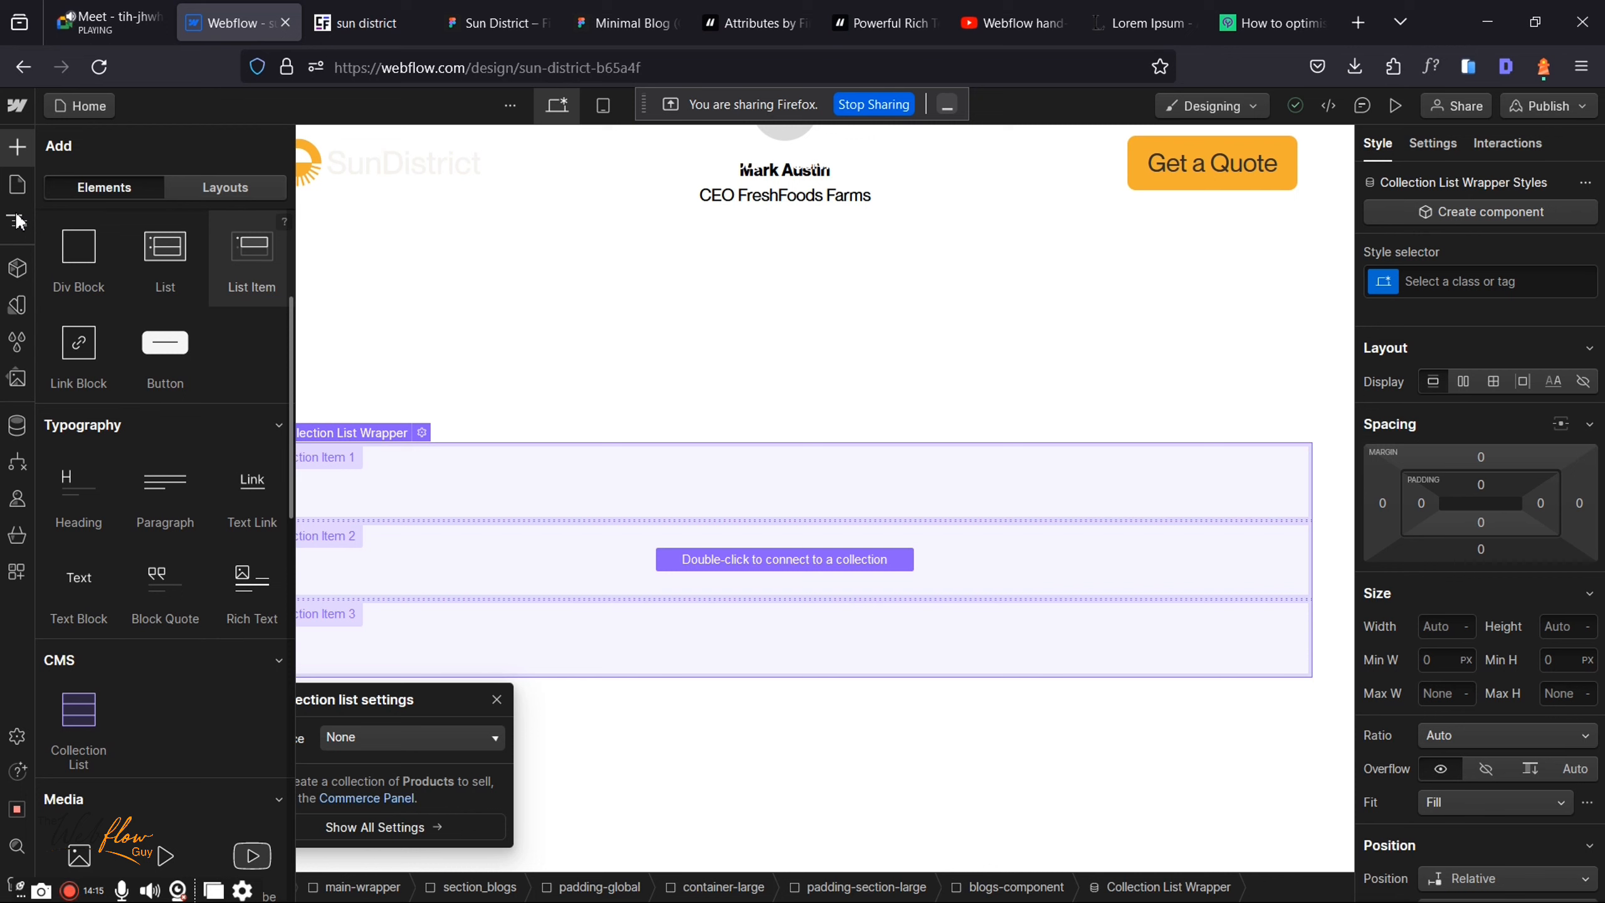
{"action": "scroll", "coordinate": [250, 259], "scroll_direction": "down", "scroll_amount": 2}
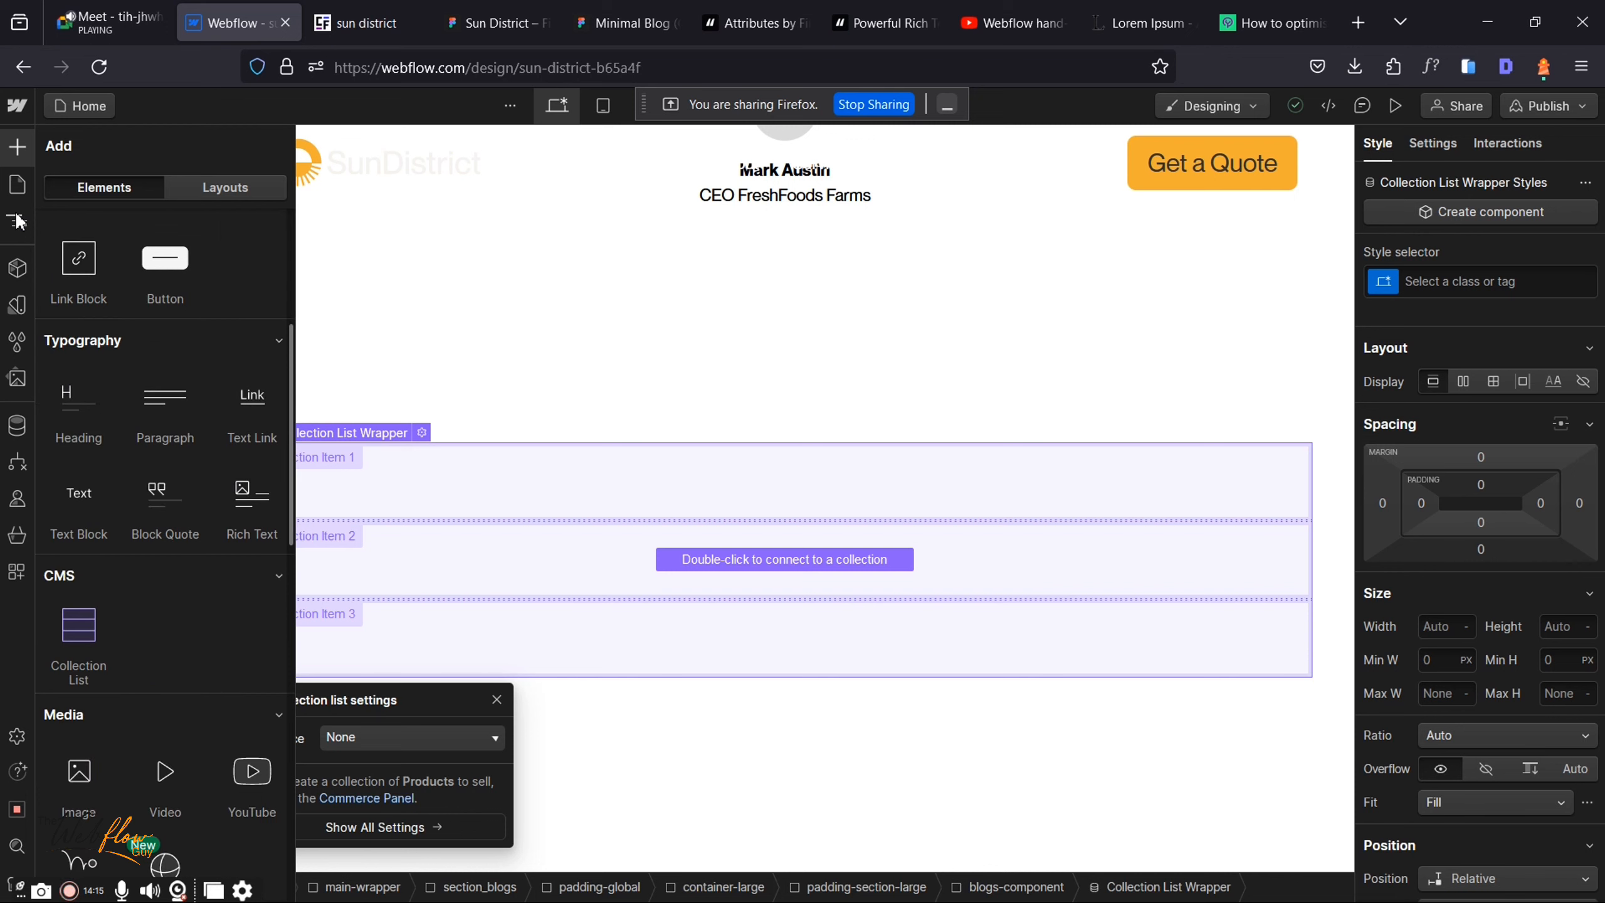
{"action": "scroll", "coordinate": [164, 506], "scroll_direction": "down", "scroll_amount": 3}
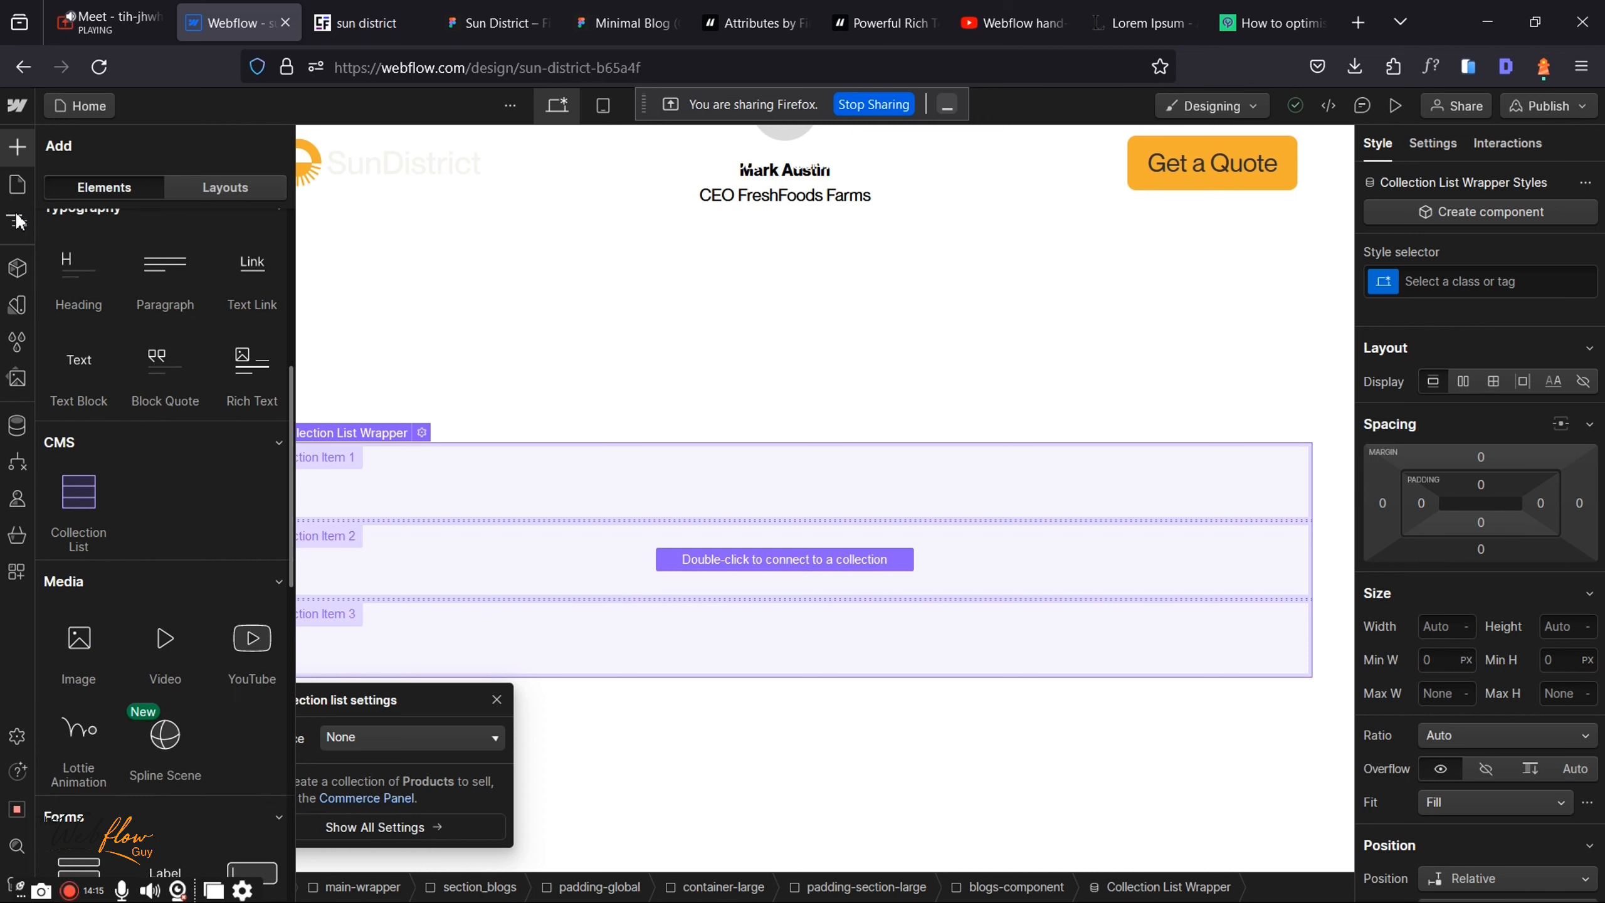
{"action": "scroll", "coordinate": [165, 505], "scroll_direction": "down", "scroll_amount": 1}
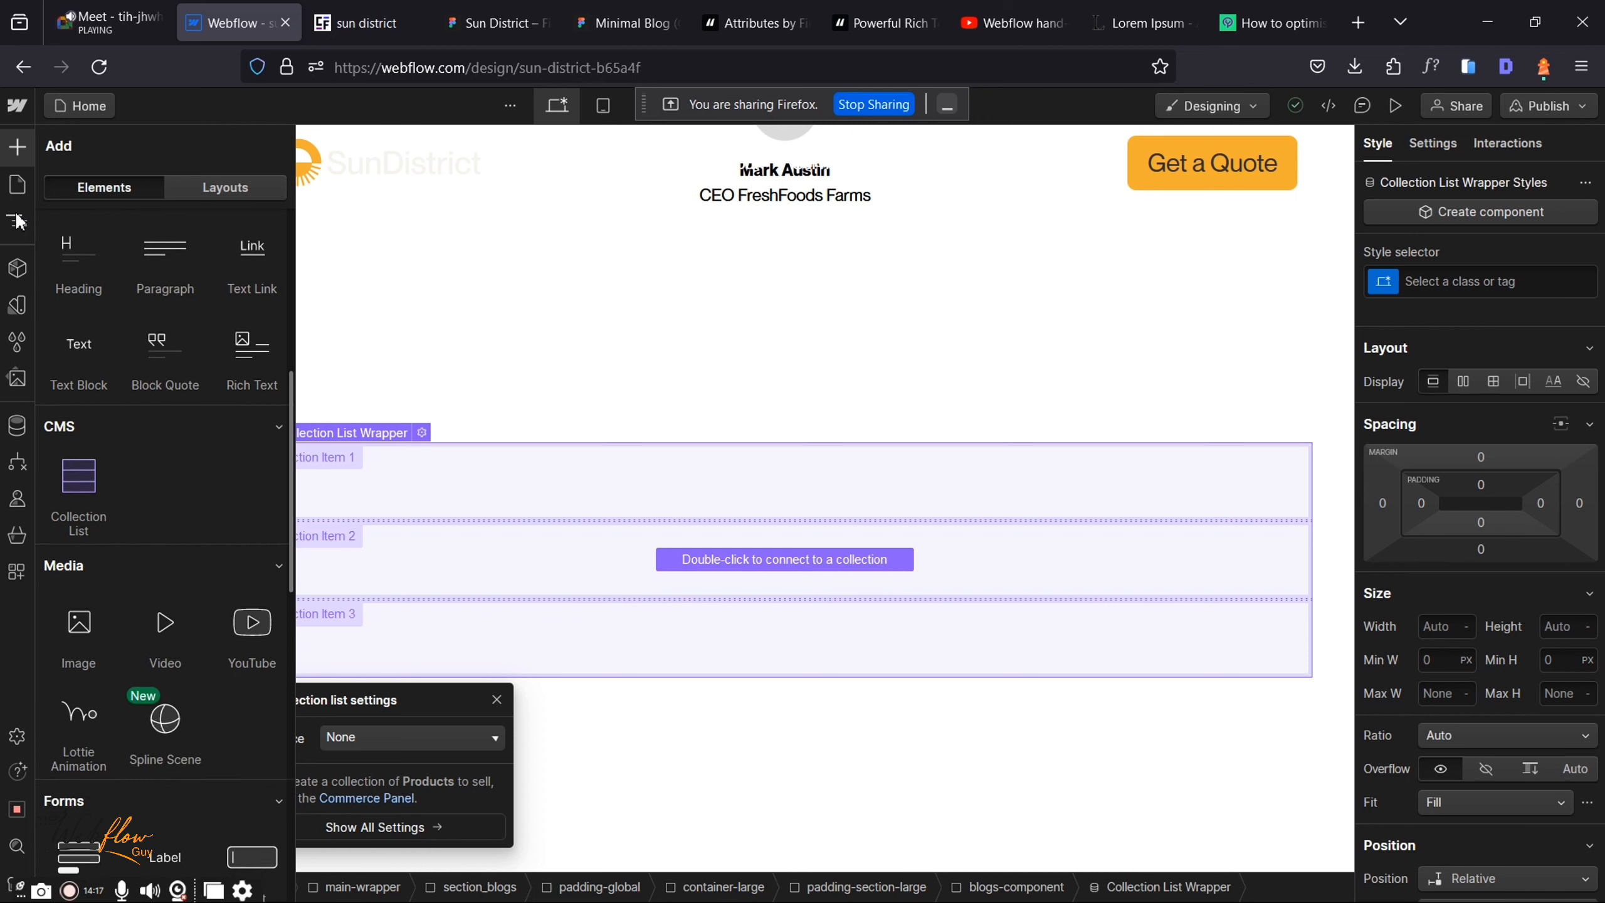
{"action": "left_click", "coordinate": [18, 221]}
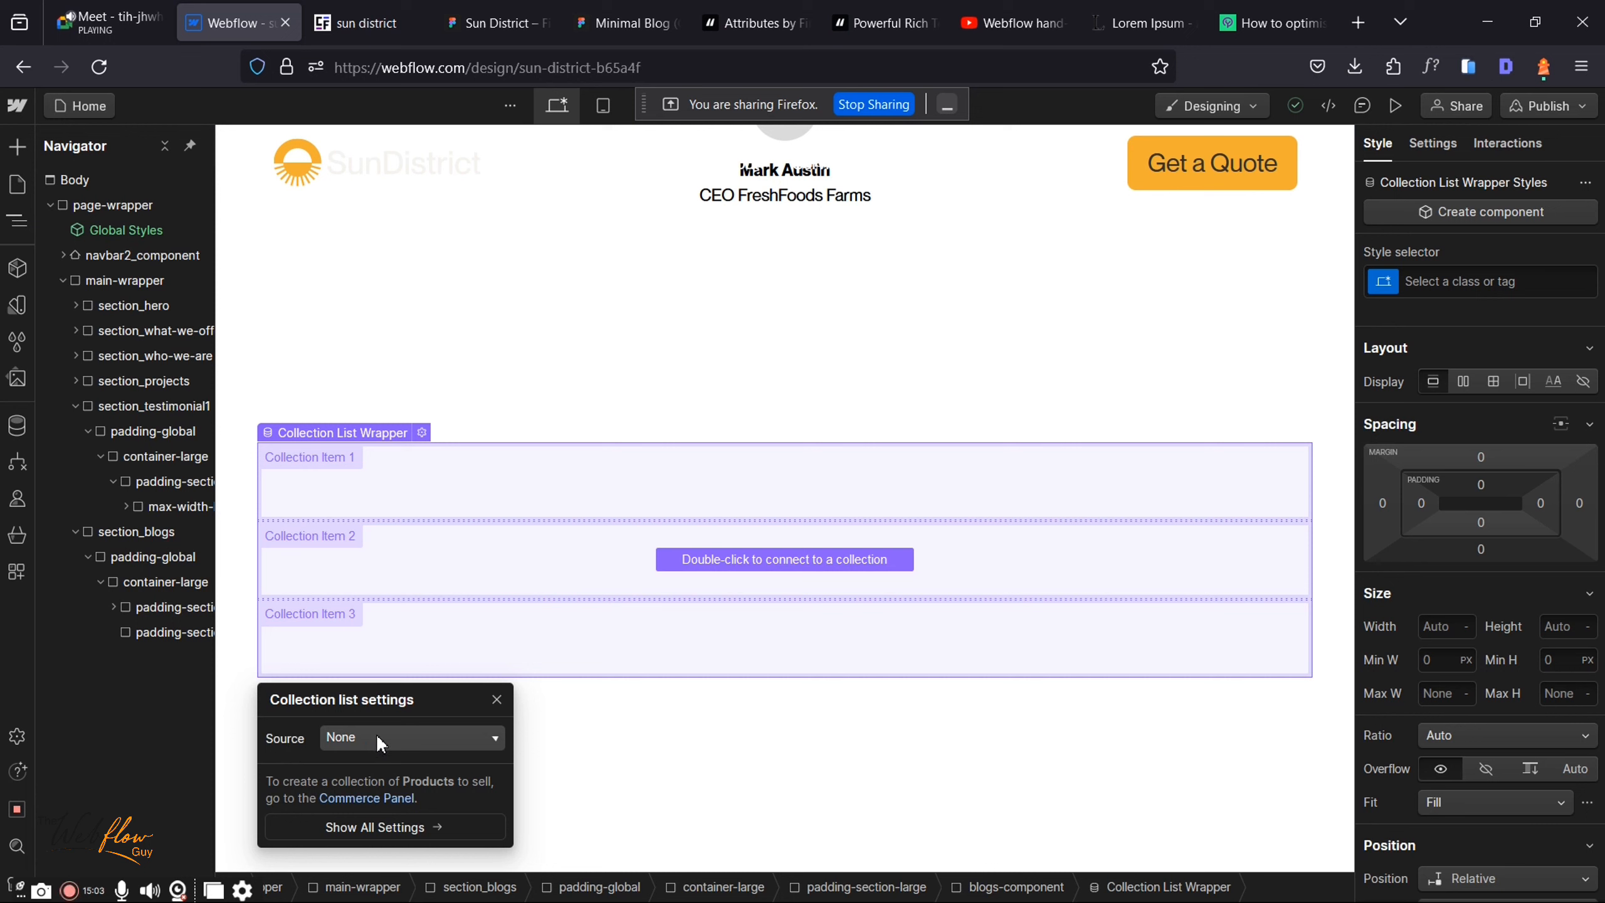
Step: Set the Collection List's source to the Blogs collection
{"action": "left_click", "coordinate": [377, 737]}
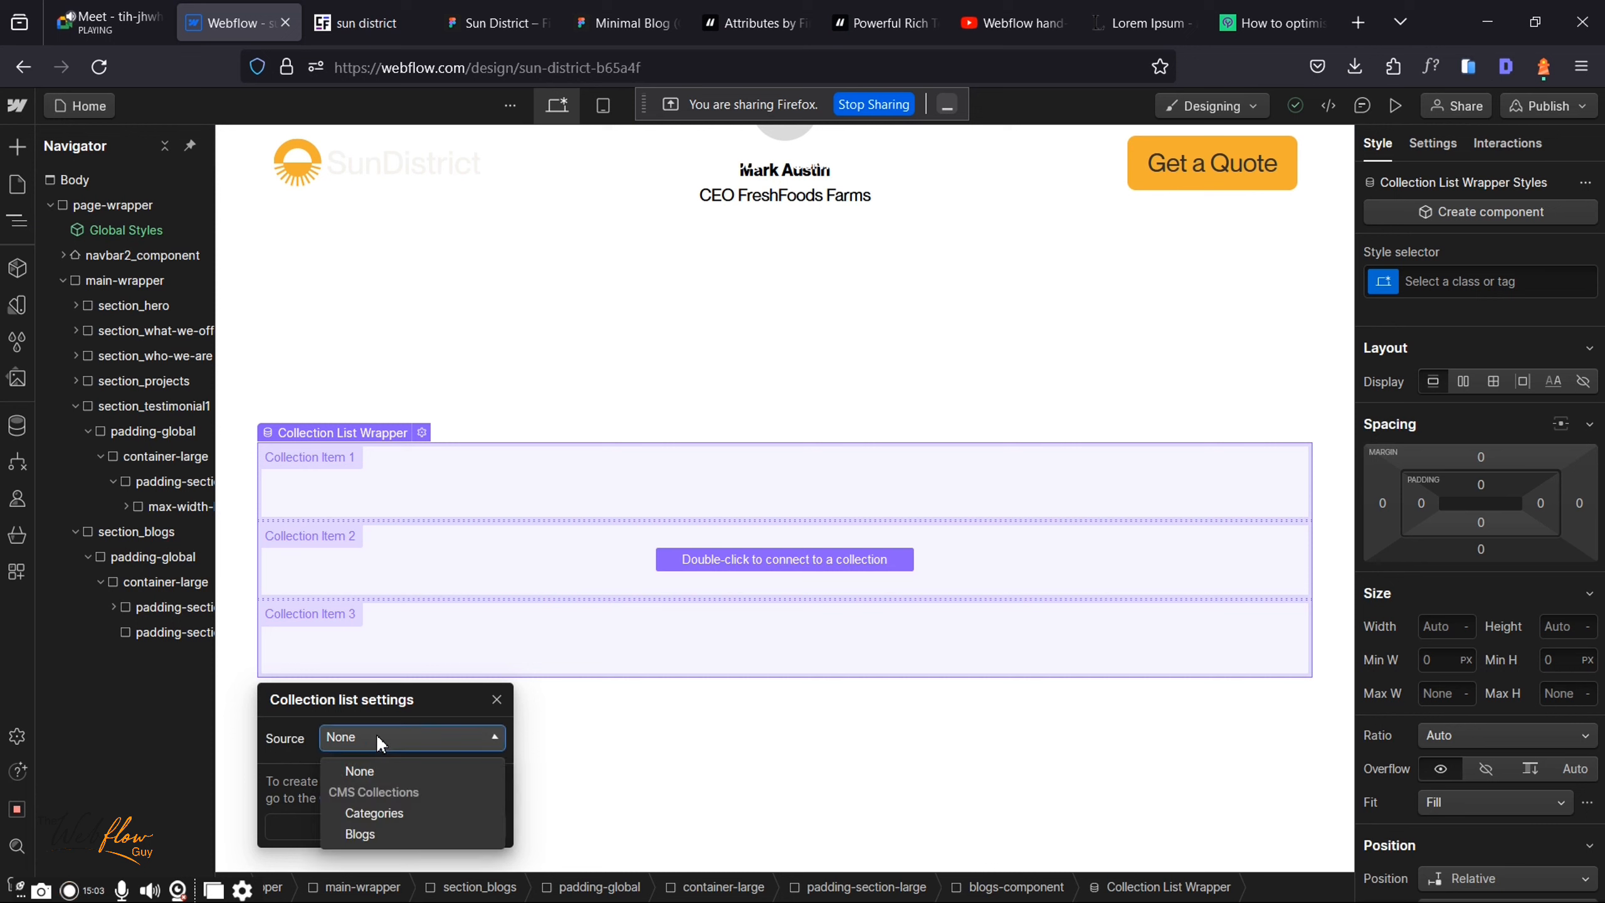
{"action": "left_click", "coordinate": [366, 833]}
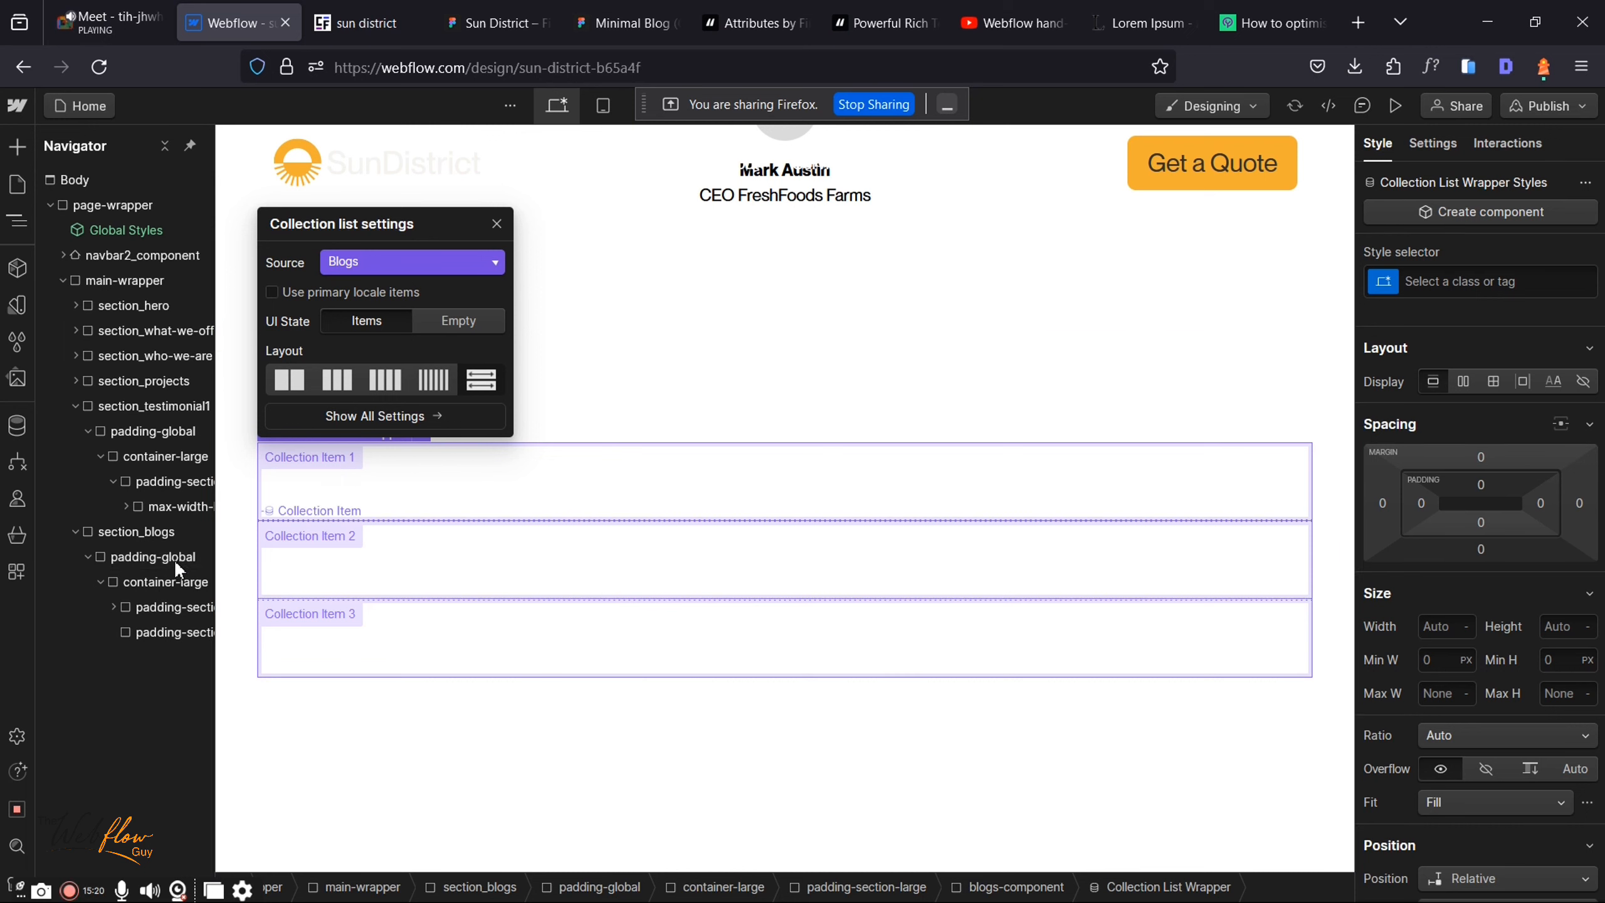
{"action": "left_click", "coordinate": [360, 503]}
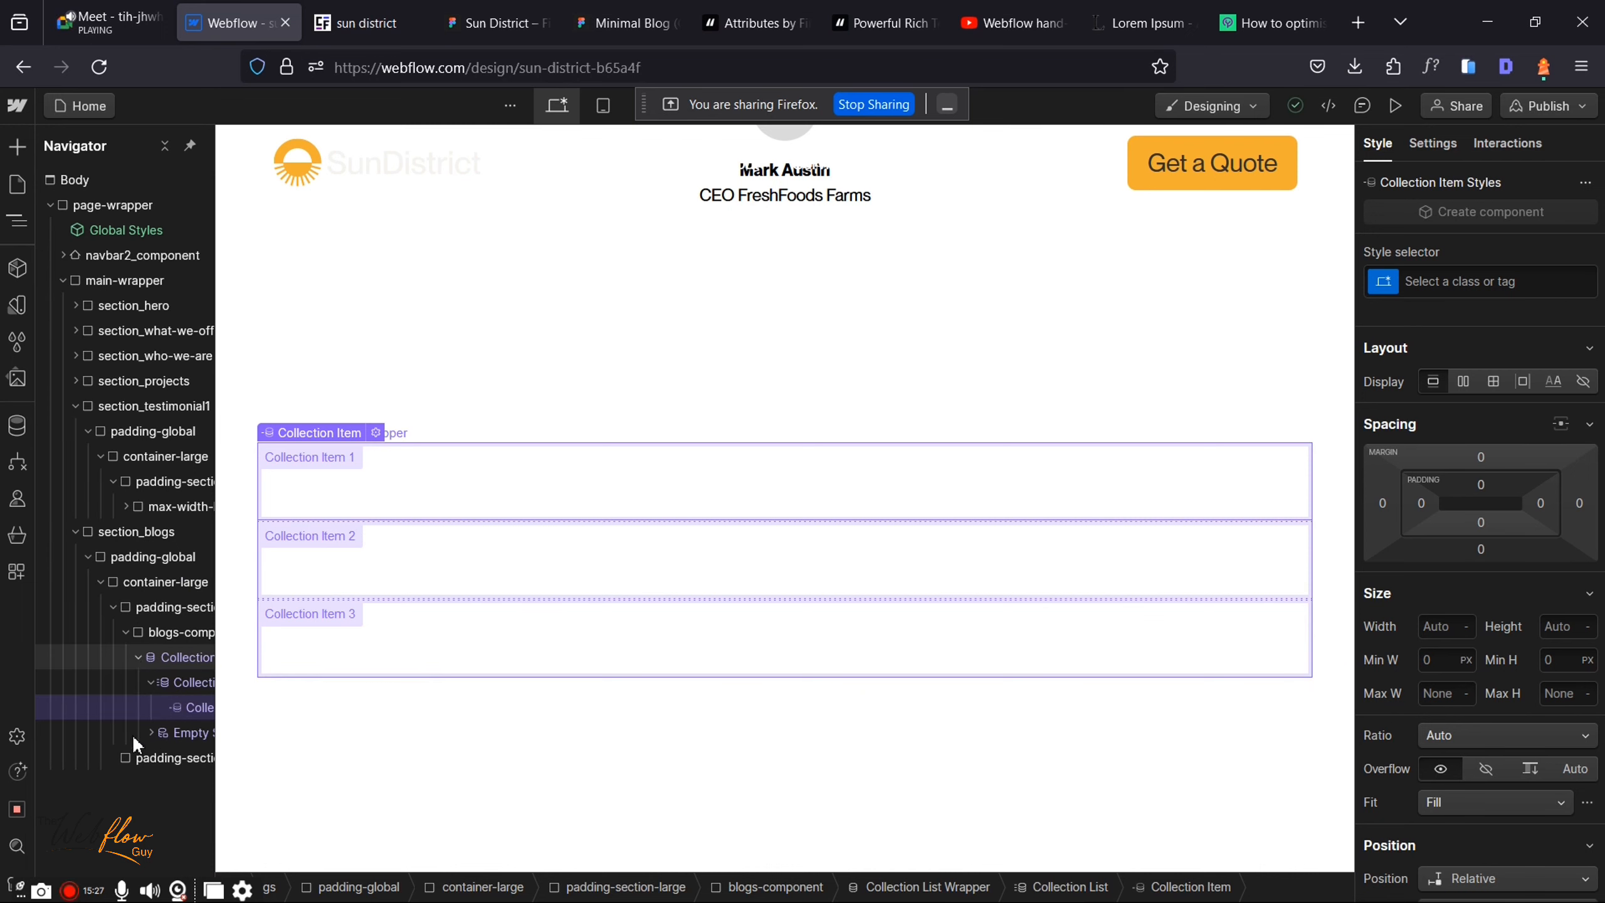
Step: Move blogs-component into the second padding-section-large in the Navigator
{"action": "left_click", "coordinate": [125, 631]}
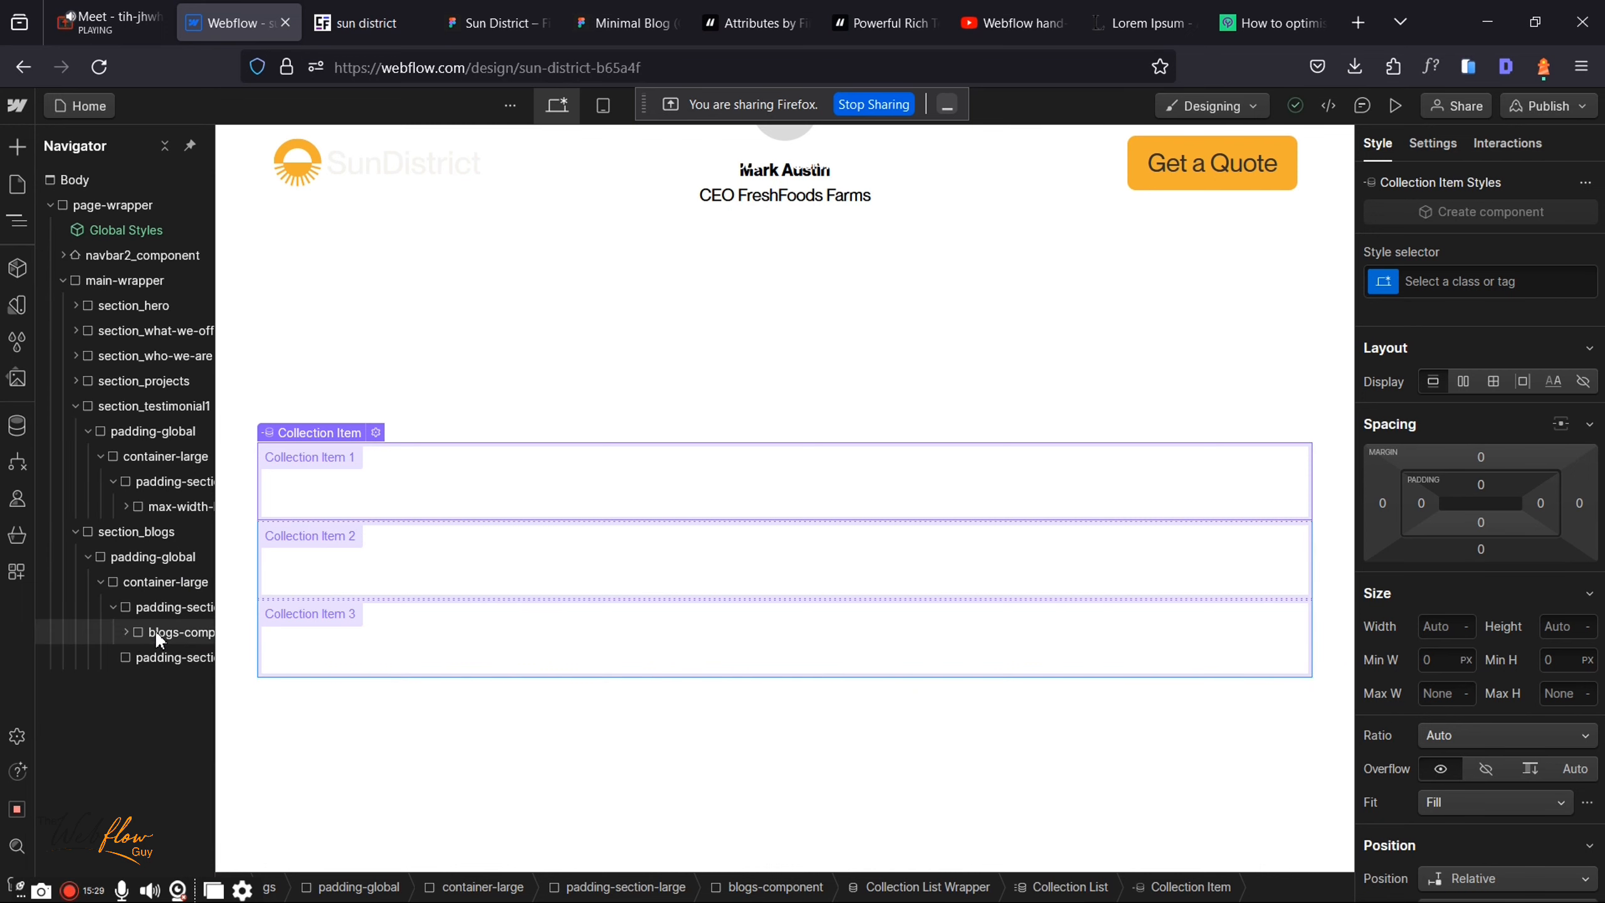
{"action": "left_click", "coordinate": [158, 640]}
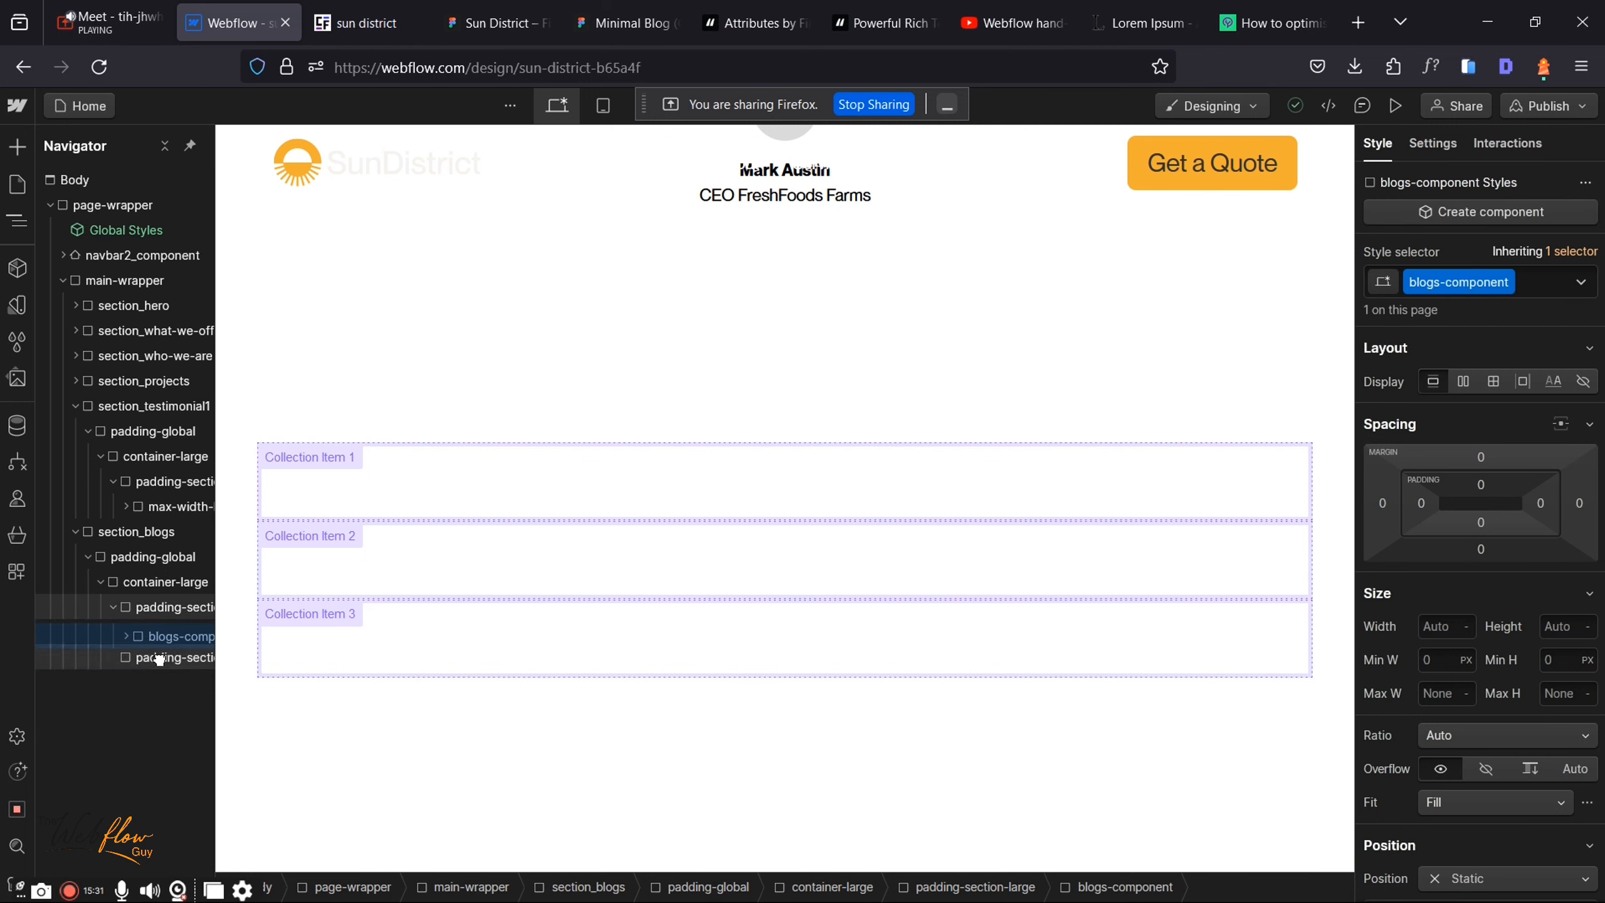
{"action": "left_click_drag", "start_coordinate": [160, 660], "coordinate": [158, 658]}
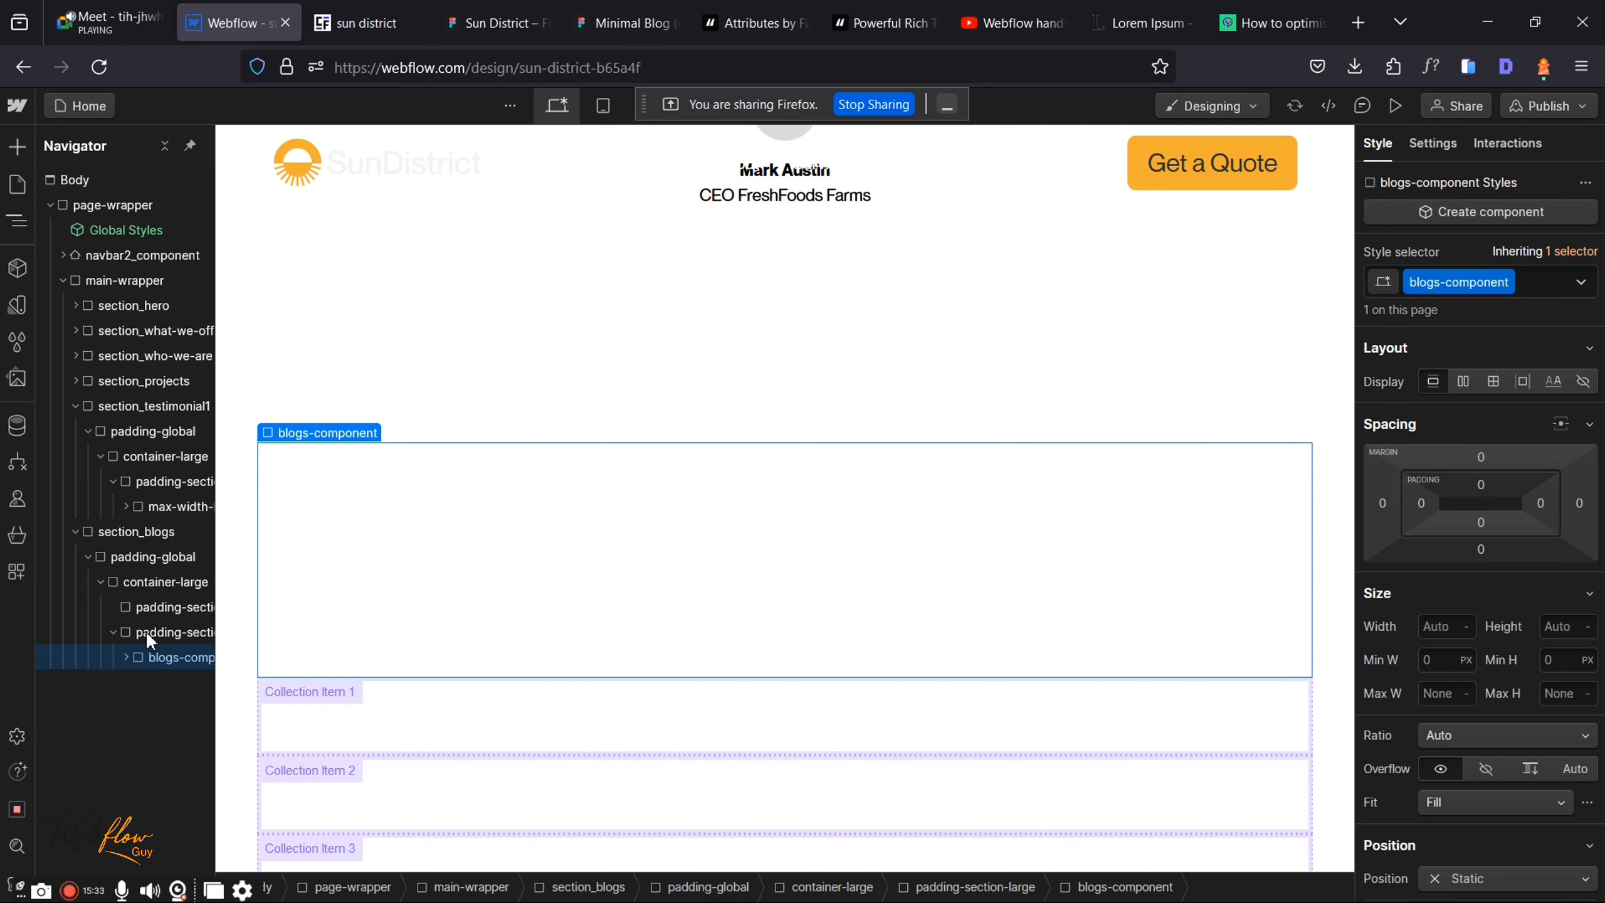
{"action": "scroll", "coordinate": [162, 609], "scroll_direction": "right", "scroll_amount": 1}
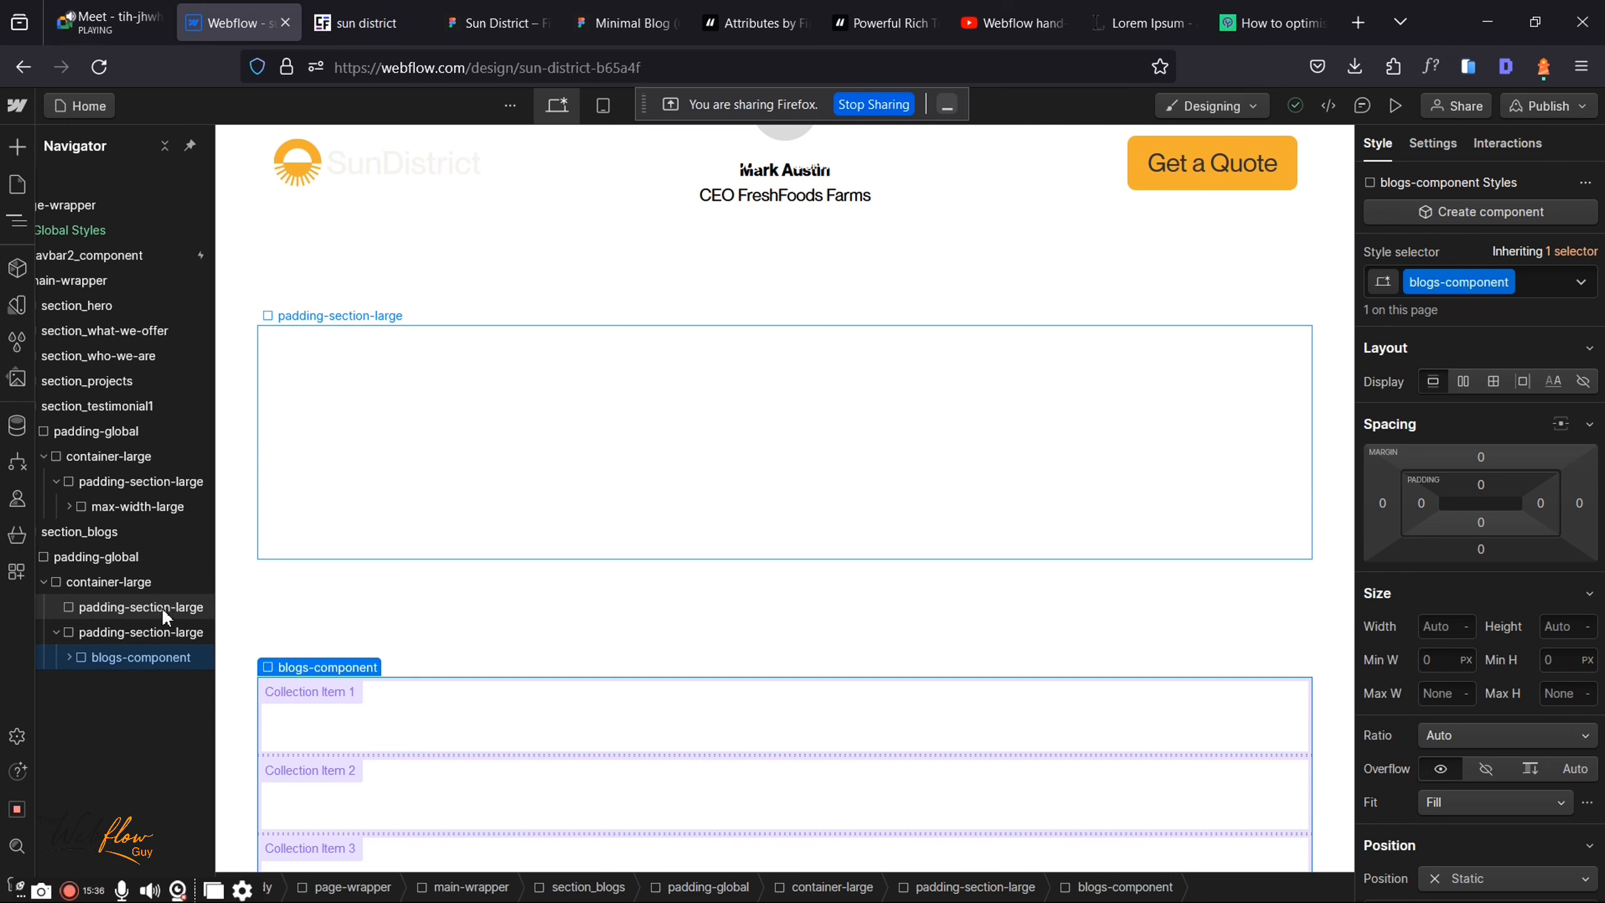
Step: Delete the leftover empty padding-section-large block
{"action": "left_click", "coordinate": [143, 616]}
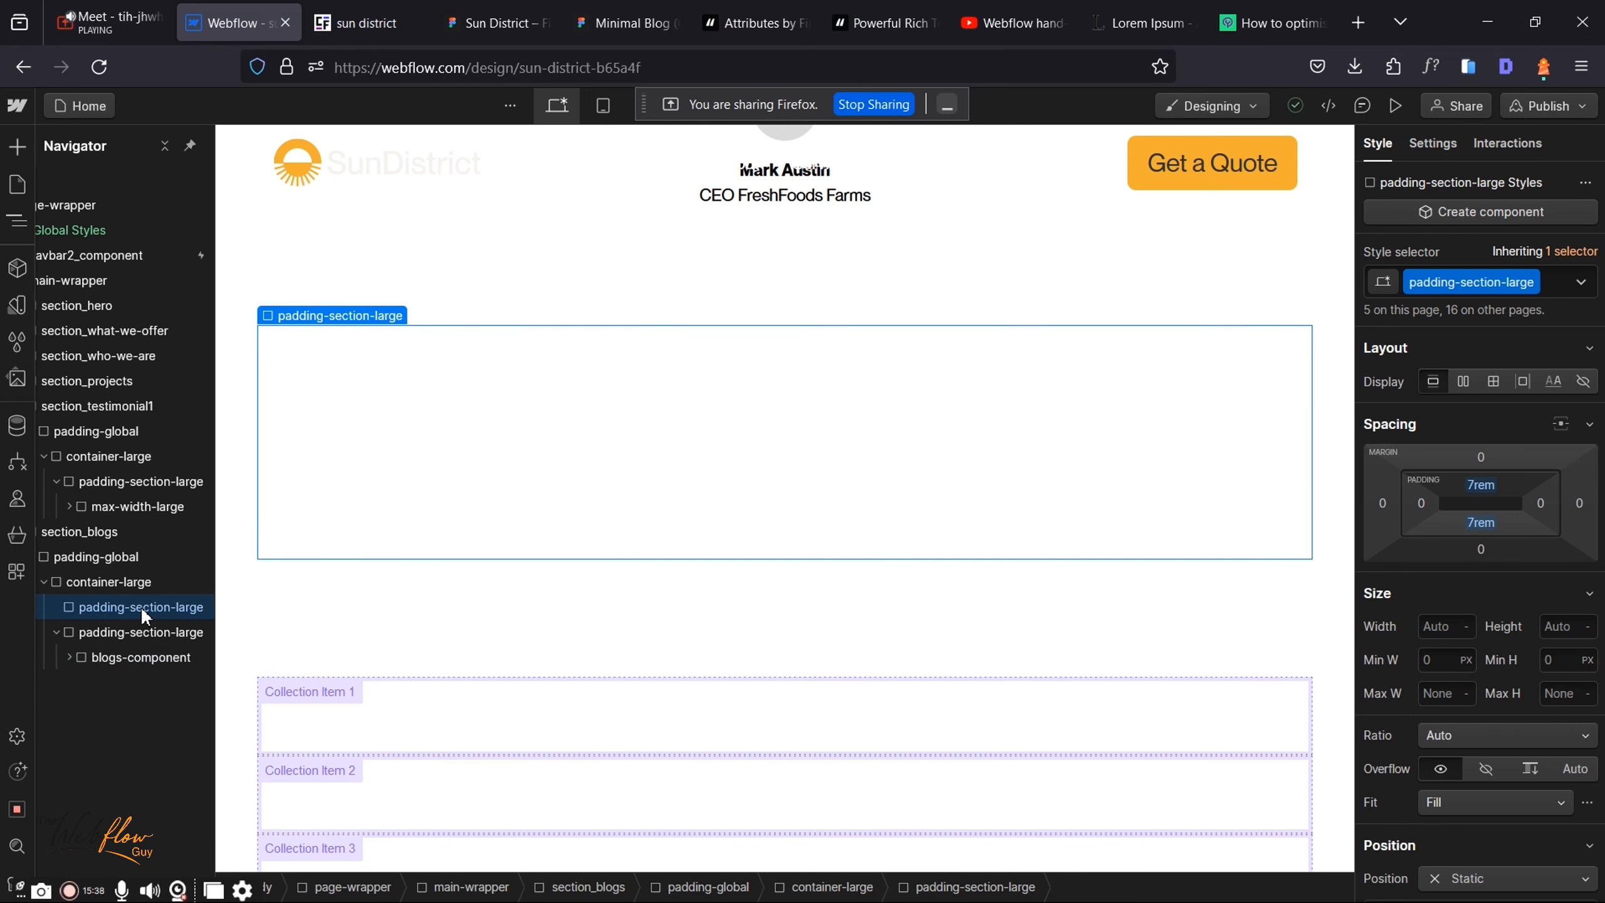
{"action": "key", "text": "Delete"}
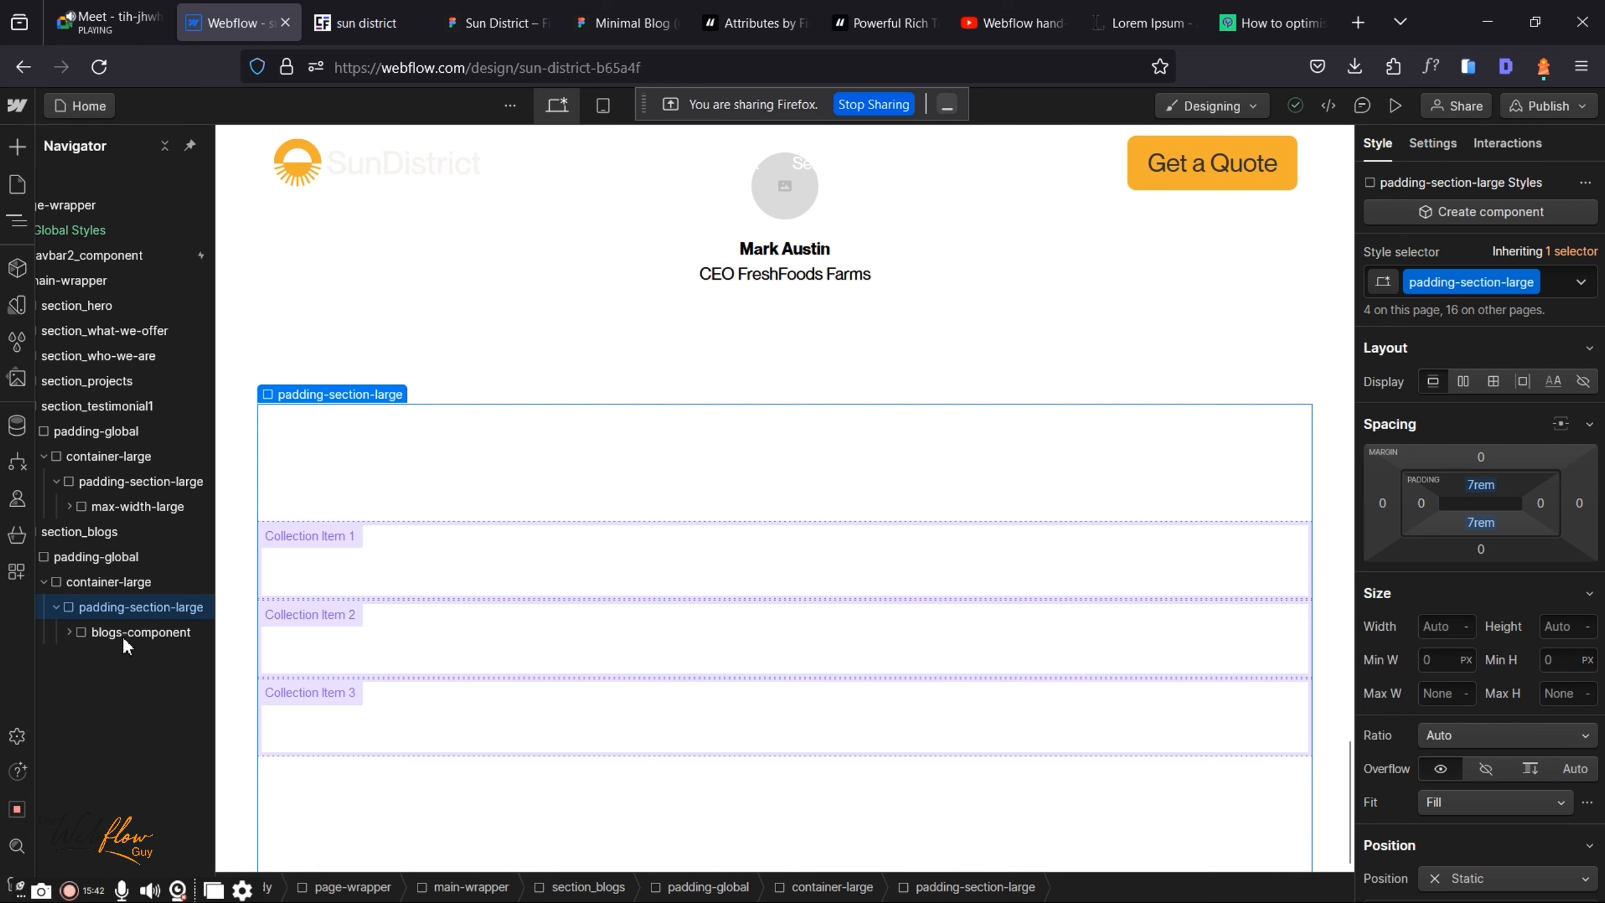
{"action": "left_click", "coordinate": [69, 632]}
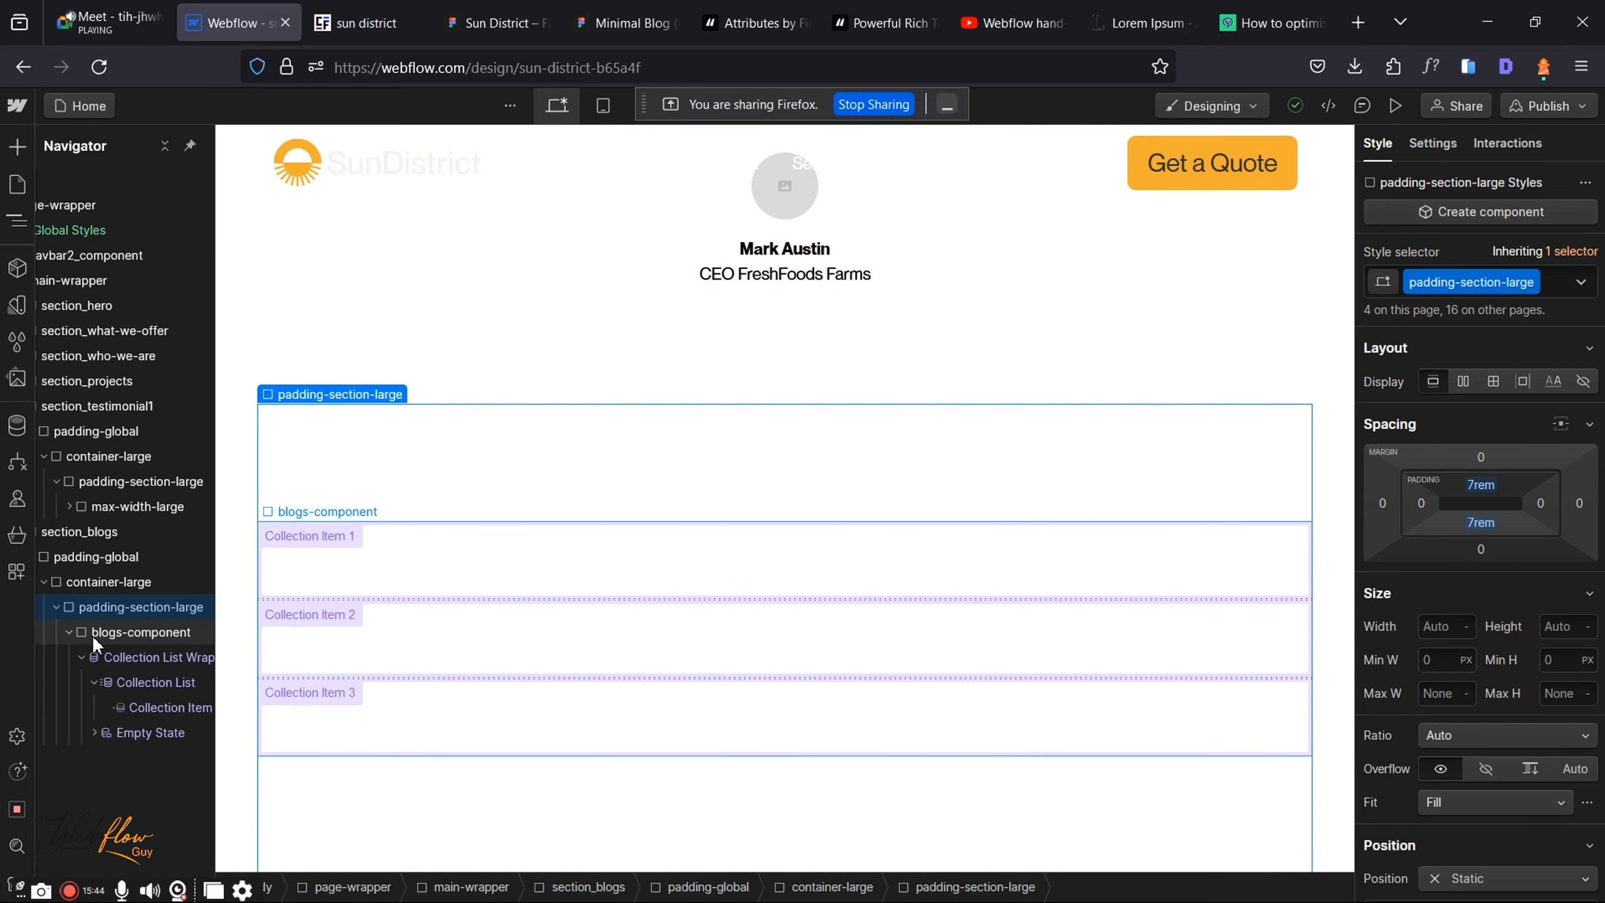
{"action": "left_click", "coordinate": [162, 662]}
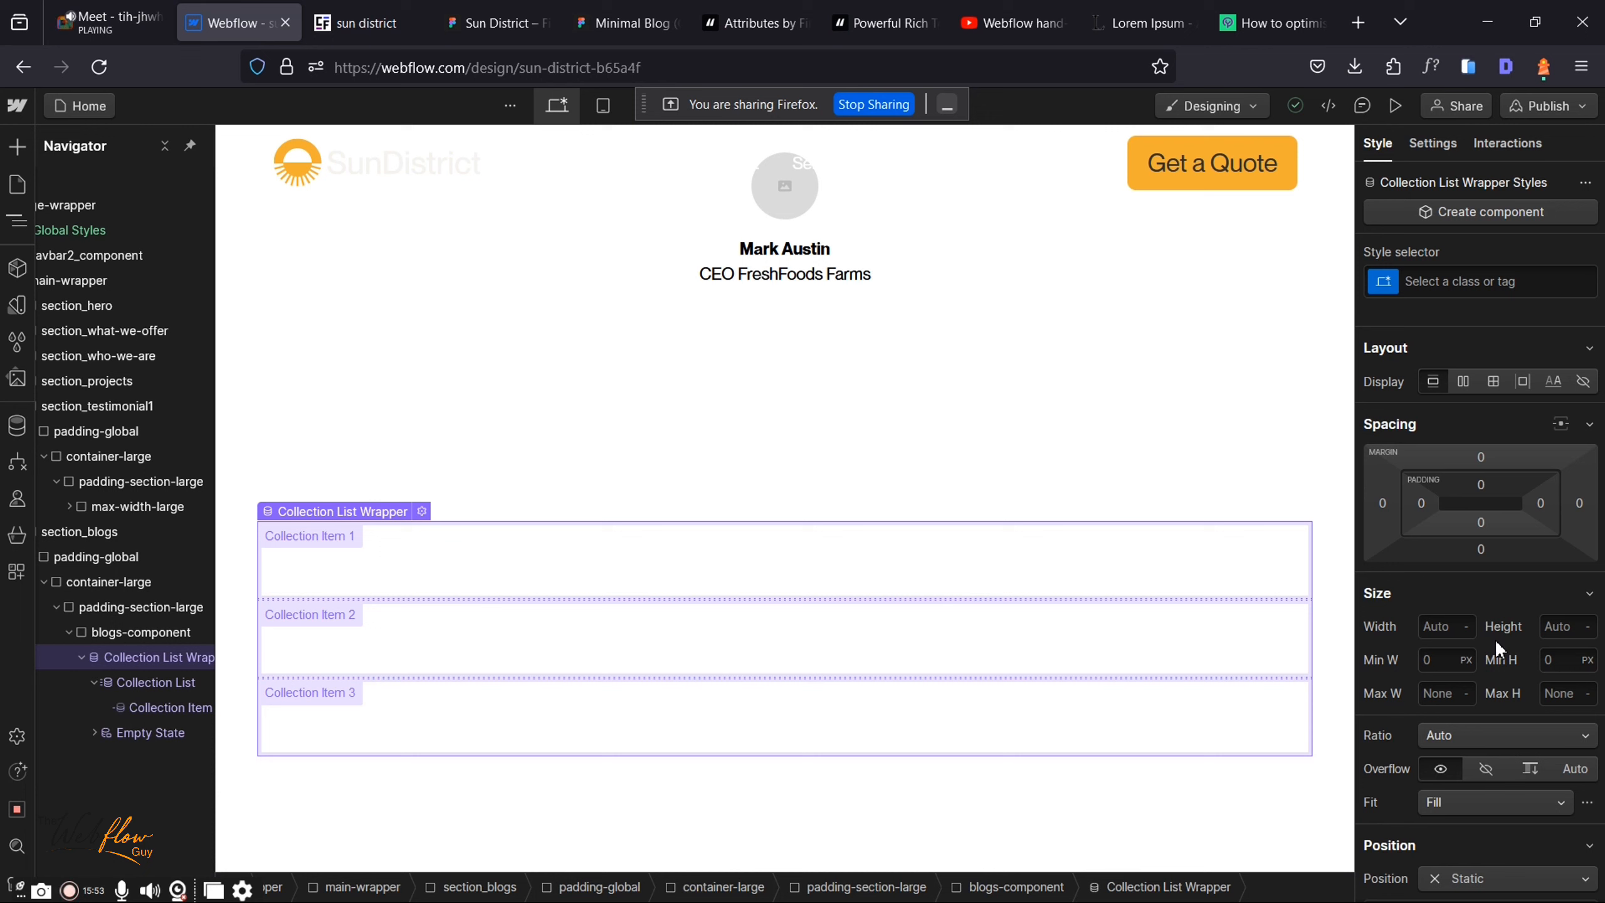
Step: Create and apply the class blog-list-wrapper on the Collection List Wrapper
{"action": "left_click", "coordinate": [1445, 283]}
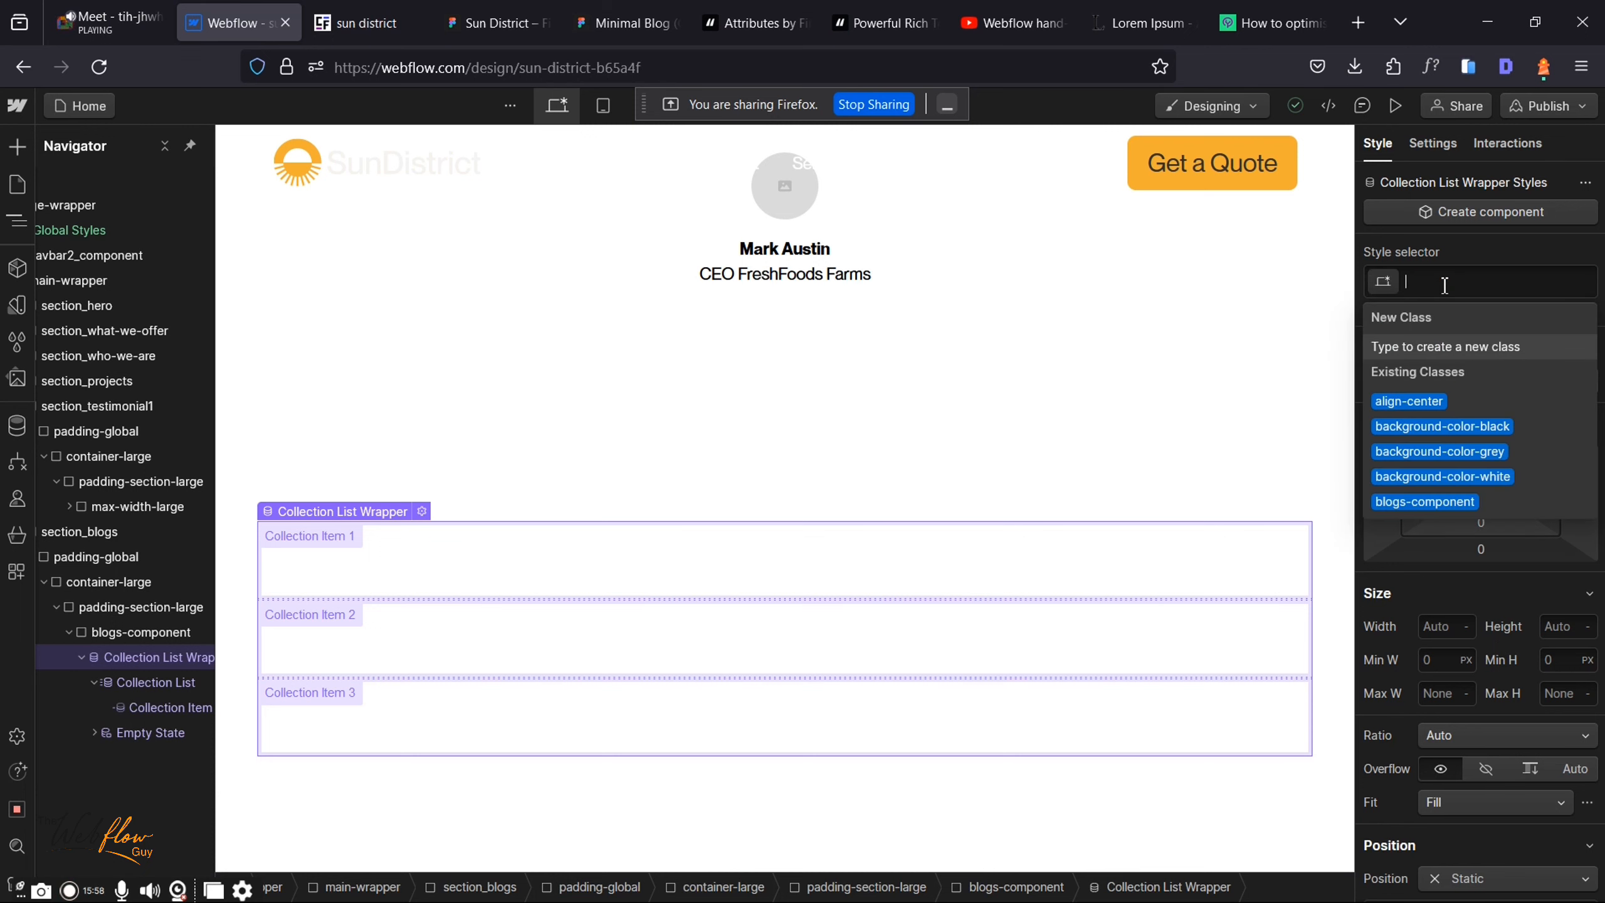
{"action": "type", "text": "blog-"}
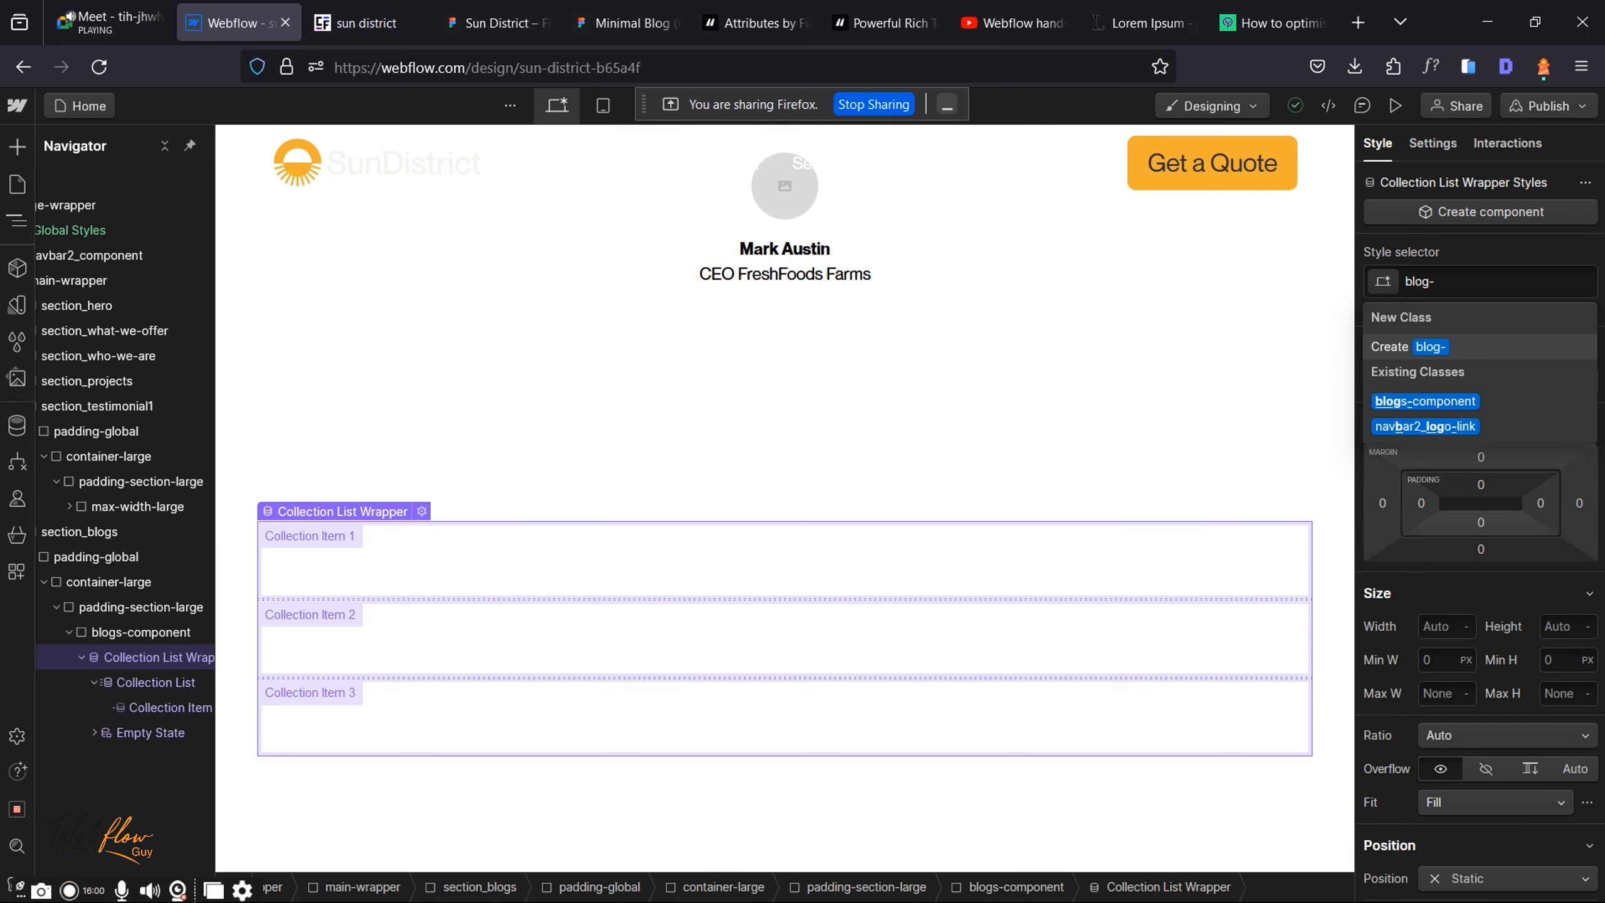
{"action": "type", "text": "list-wrapper"}
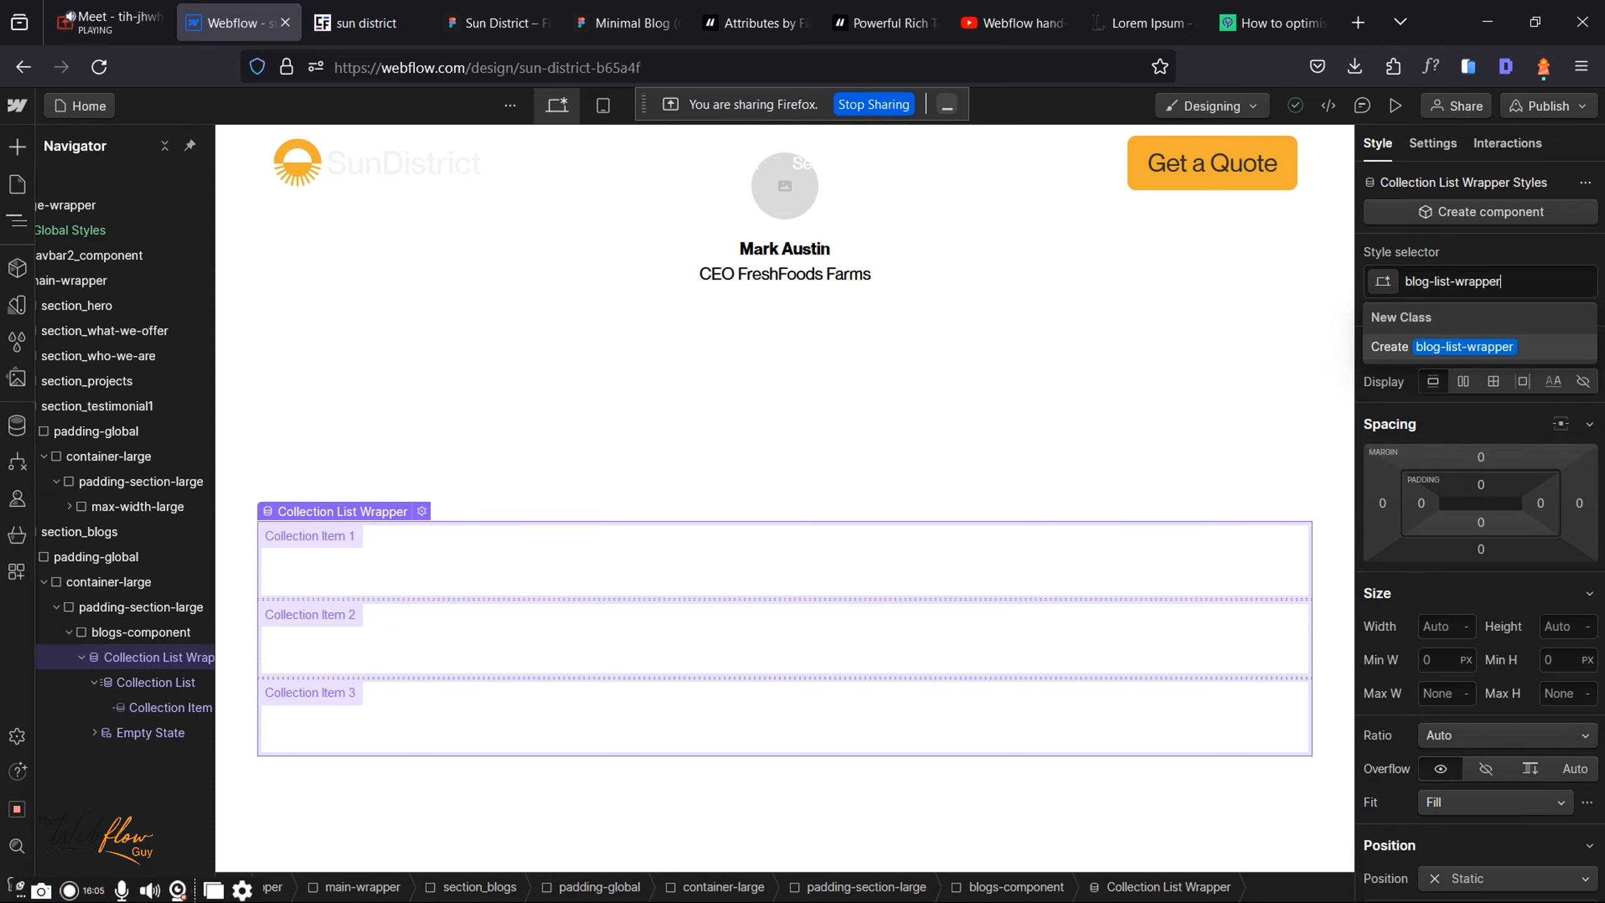
{"action": "key", "text": "Return"}
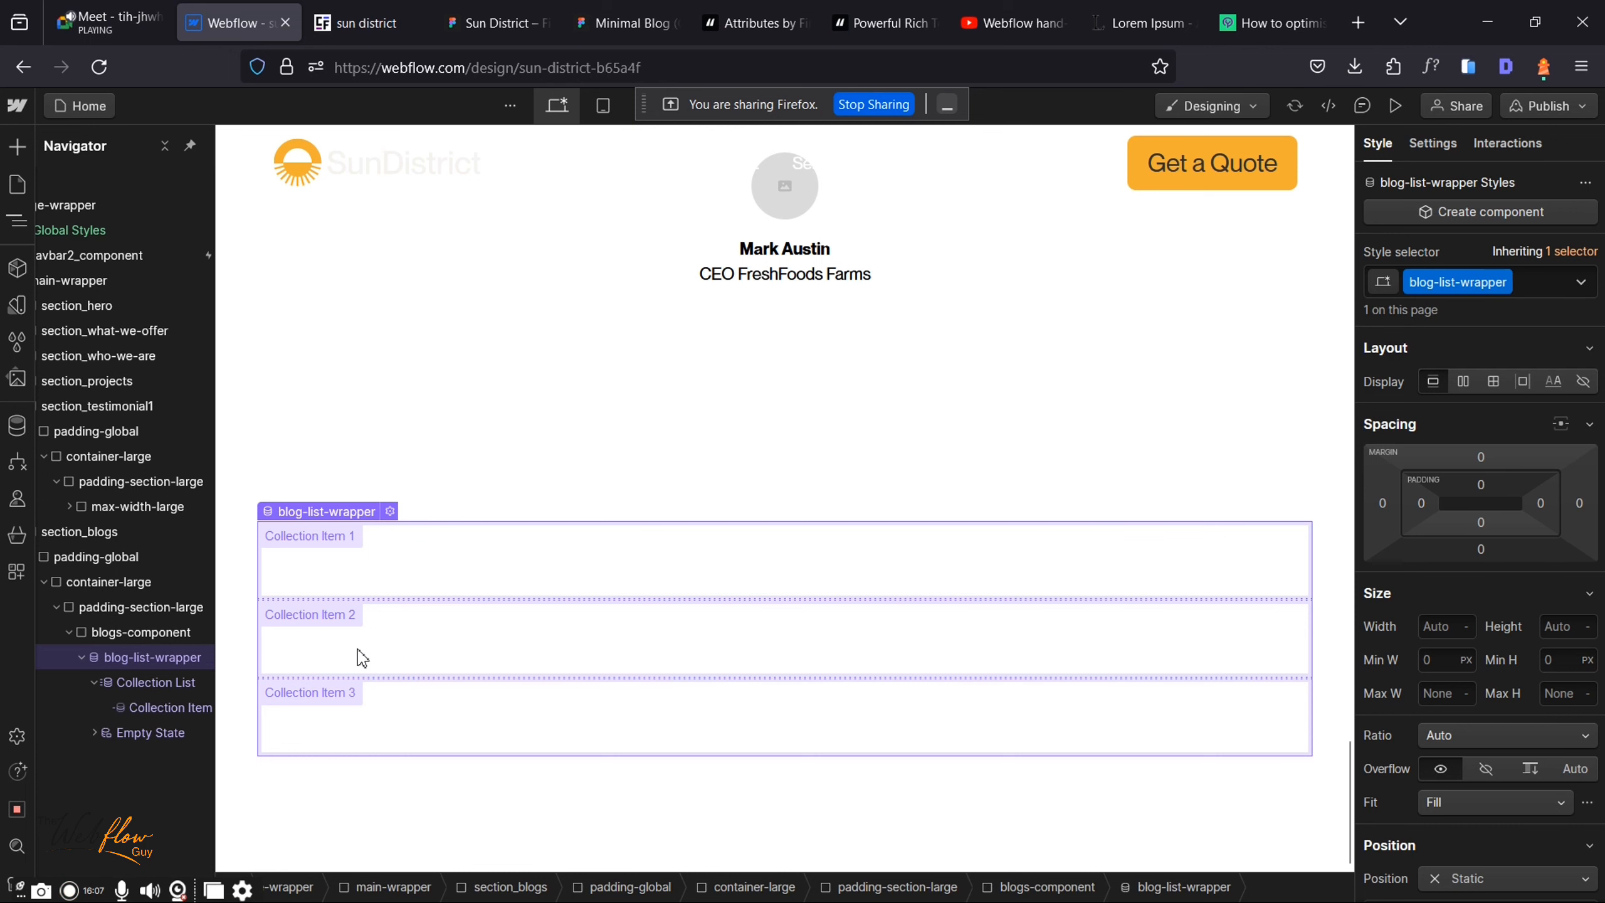
Step: Give the Collection List the new class blog-list
{"action": "left_click", "coordinate": [172, 682]}
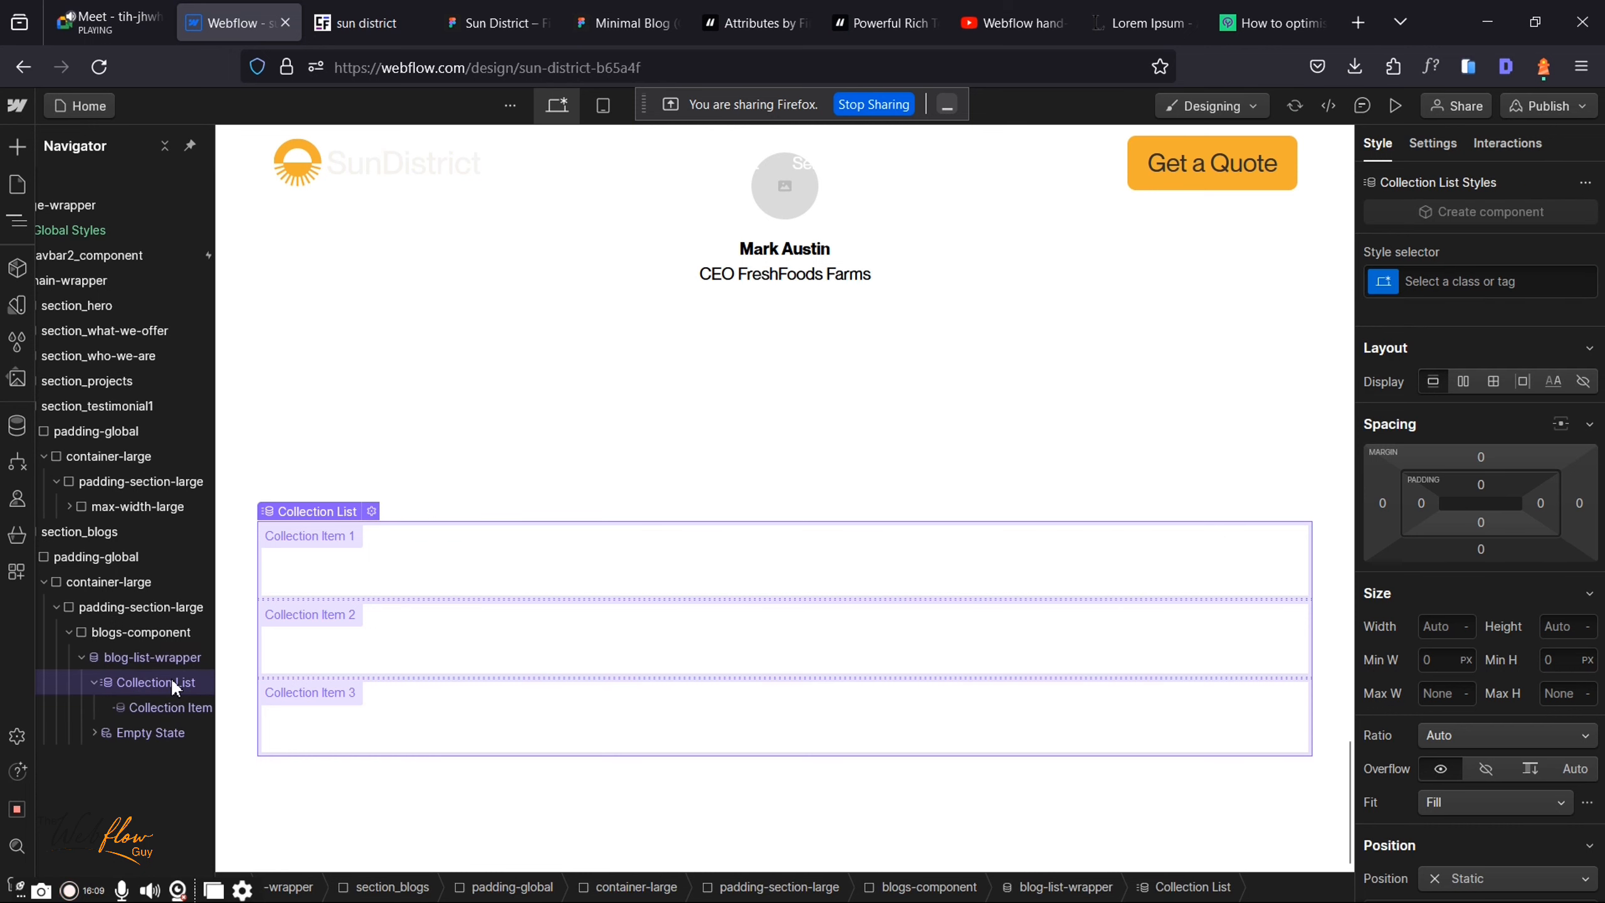
{"action": "left_click", "coordinate": [1440, 290]}
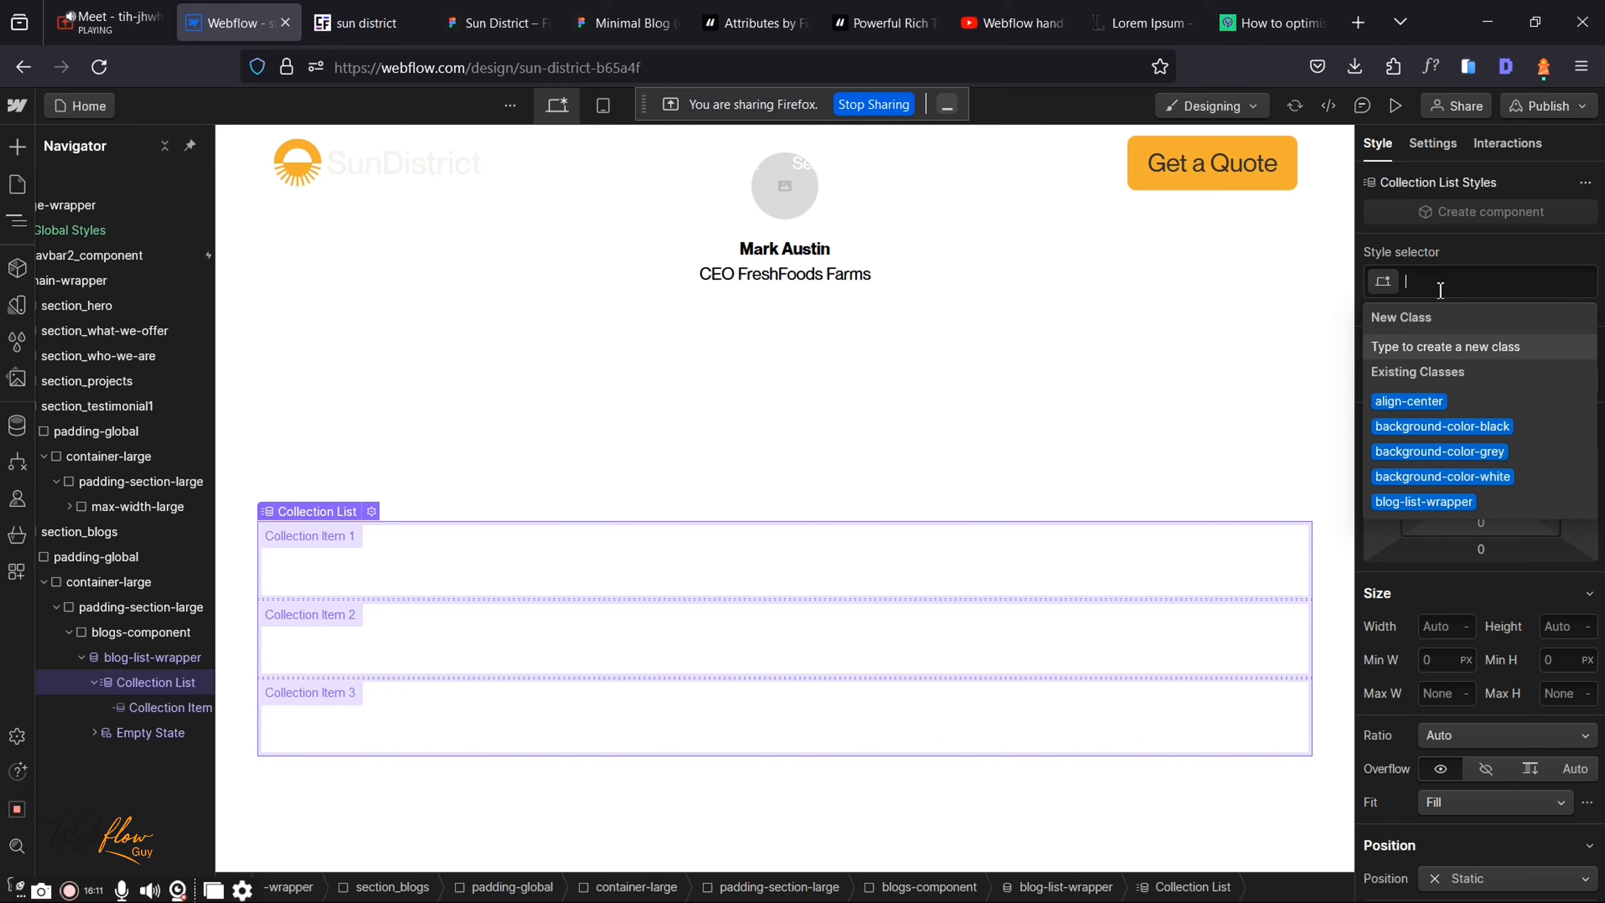
{"action": "type", "text": "blog-list"}
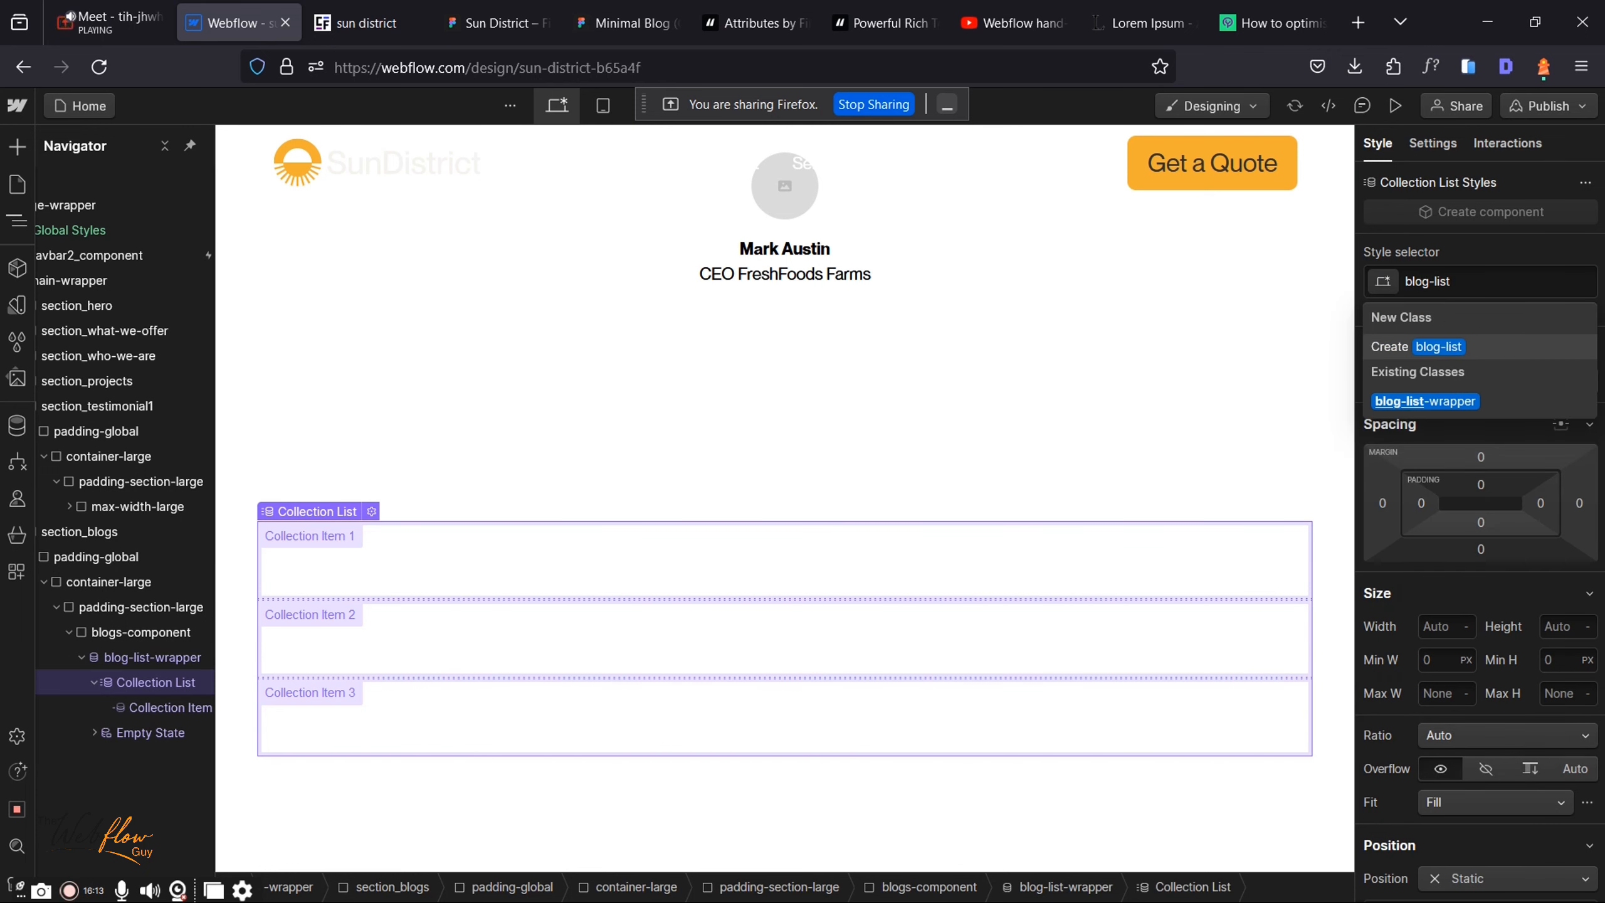
{"action": "key", "text": "Return"}
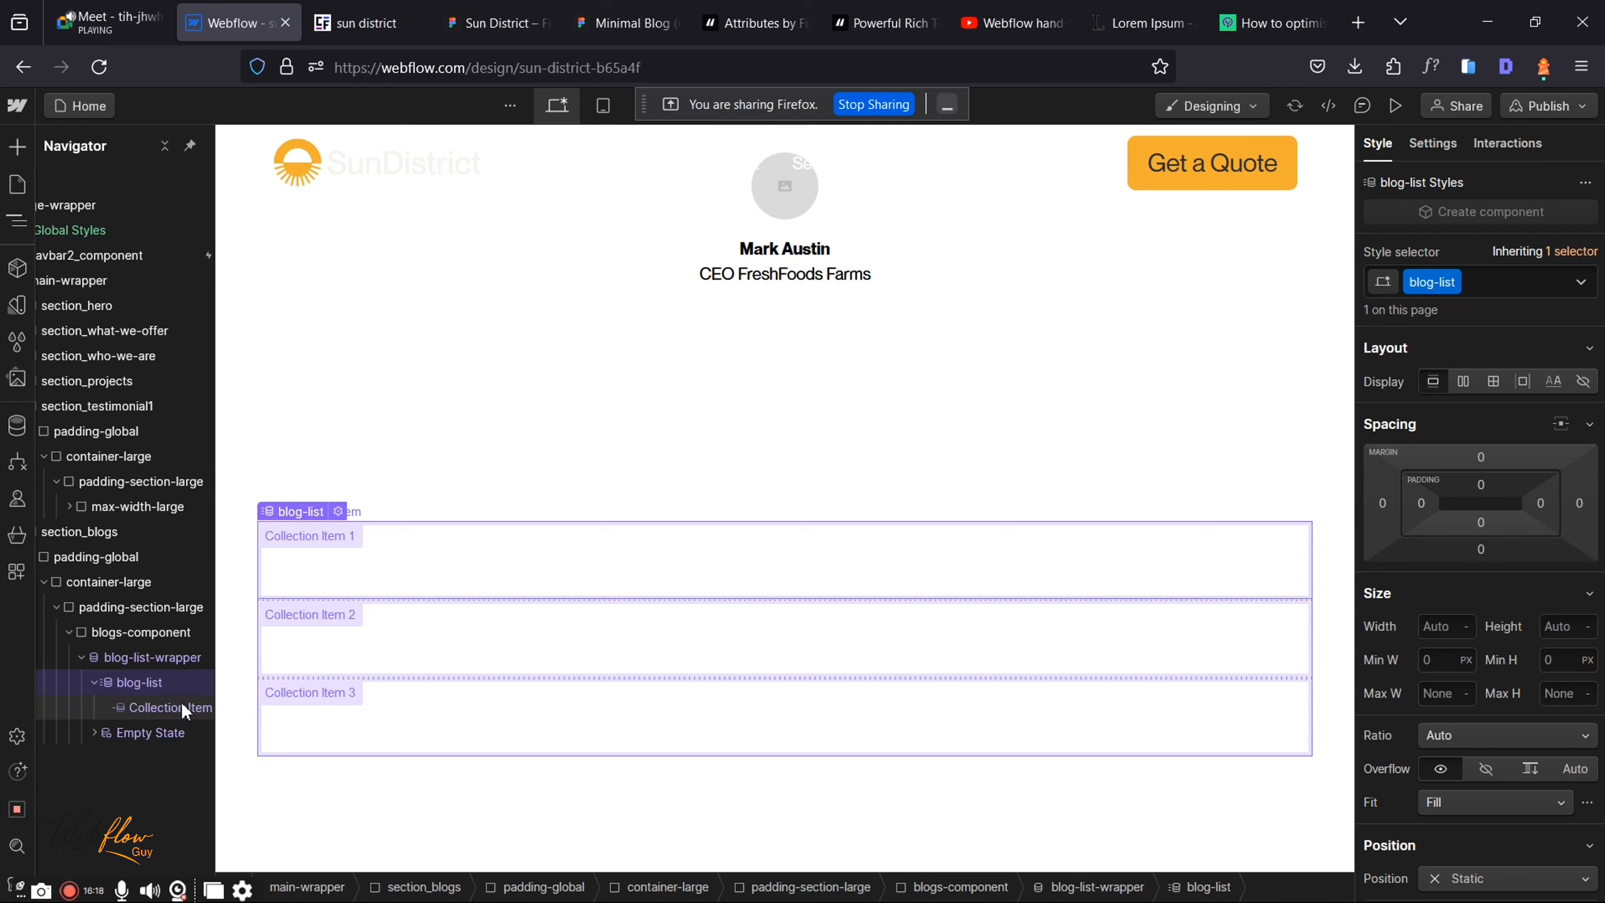
Step: Give the Collection Item the new class blog-item
{"action": "left_click", "coordinate": [678, 599]}
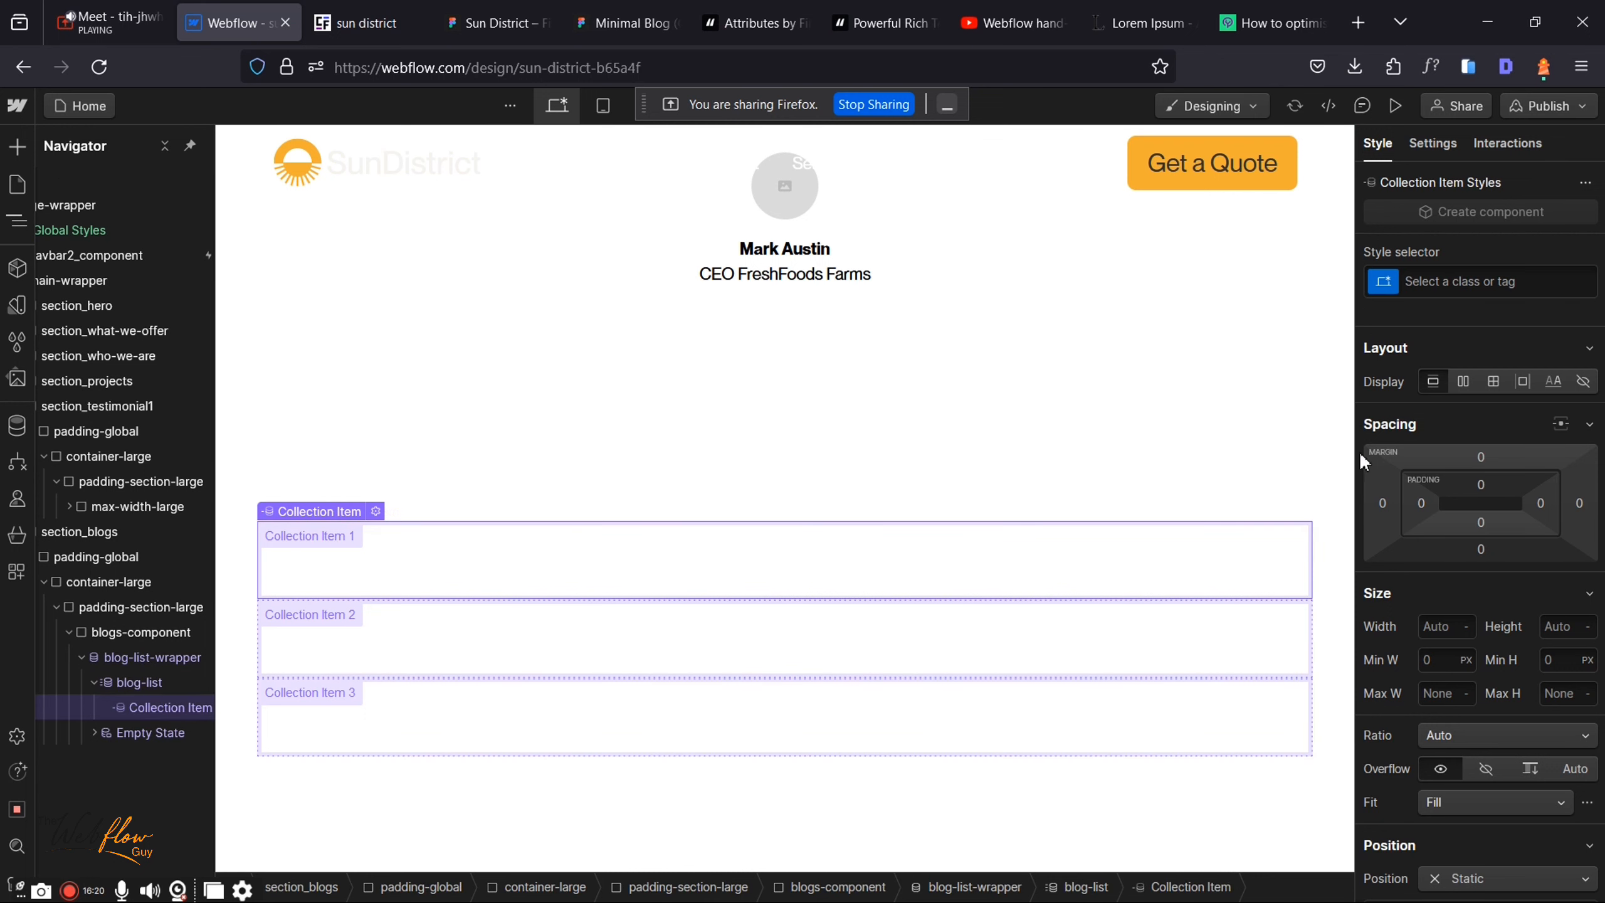
{"action": "left_click", "coordinate": [1487, 298]}
{"action": "type", "text": "blog"}
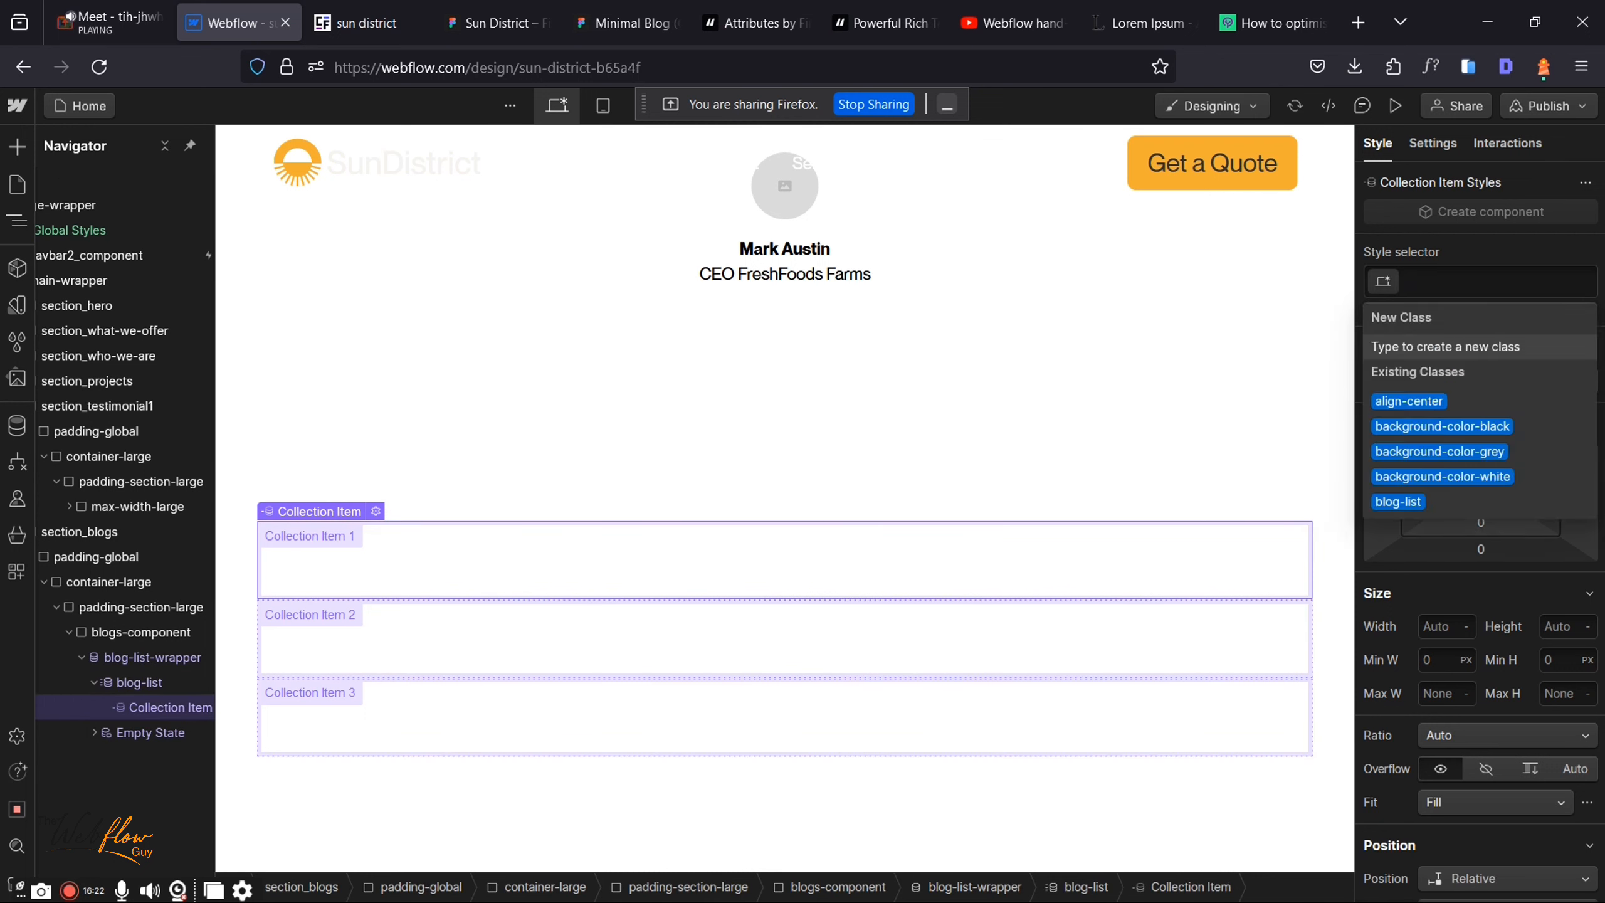
{"action": "type", "text": "-i"}
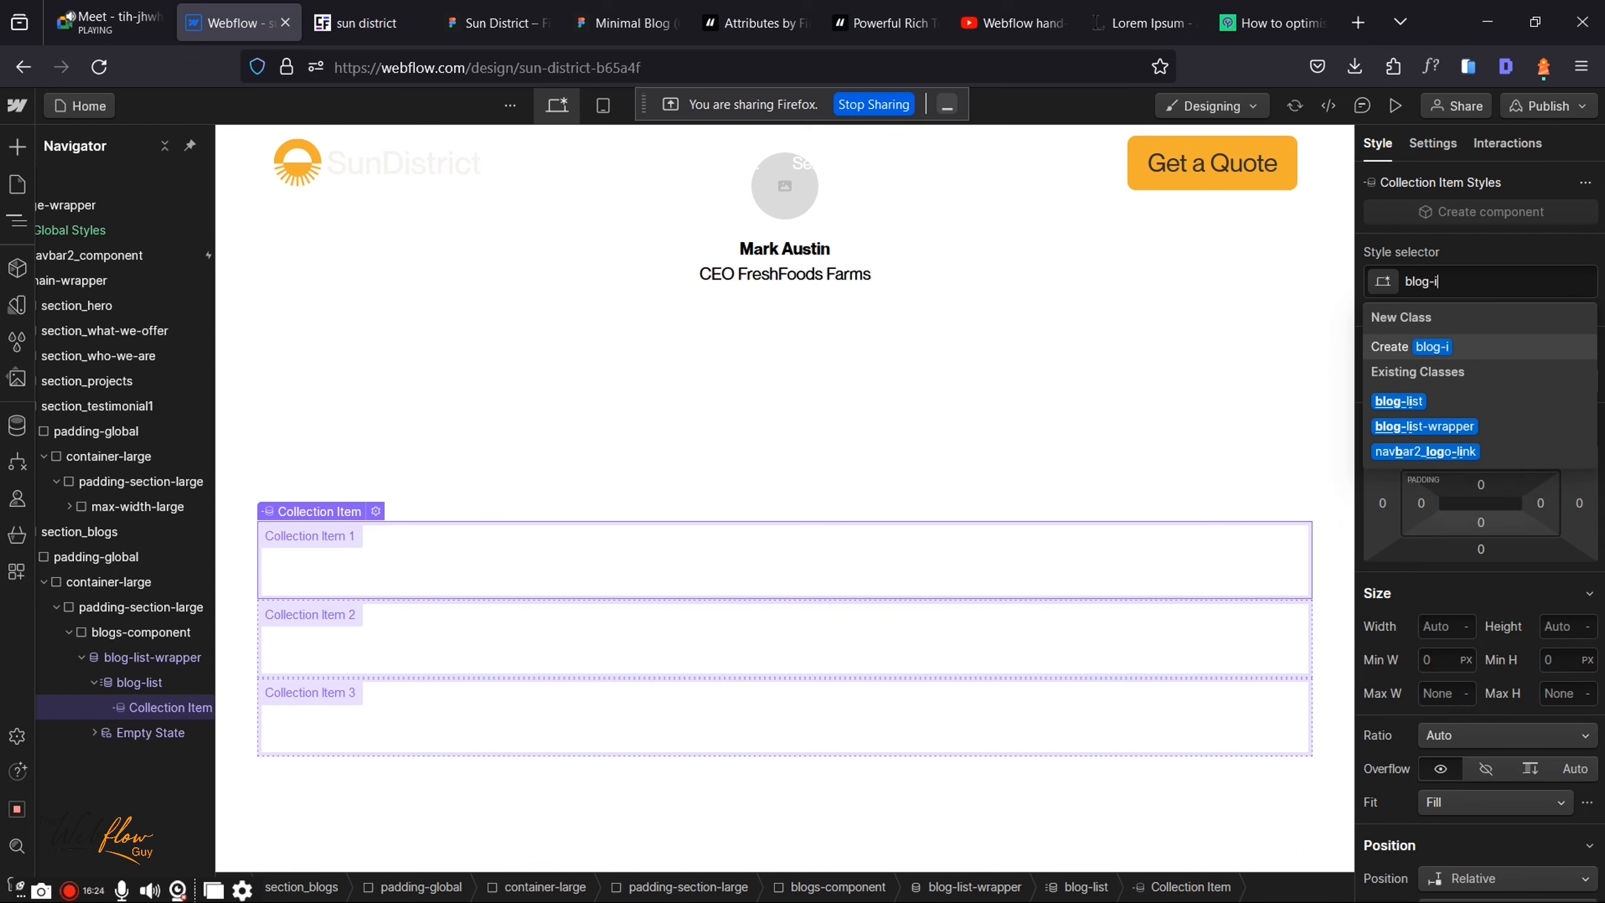
{"action": "type", "text": "tem"}
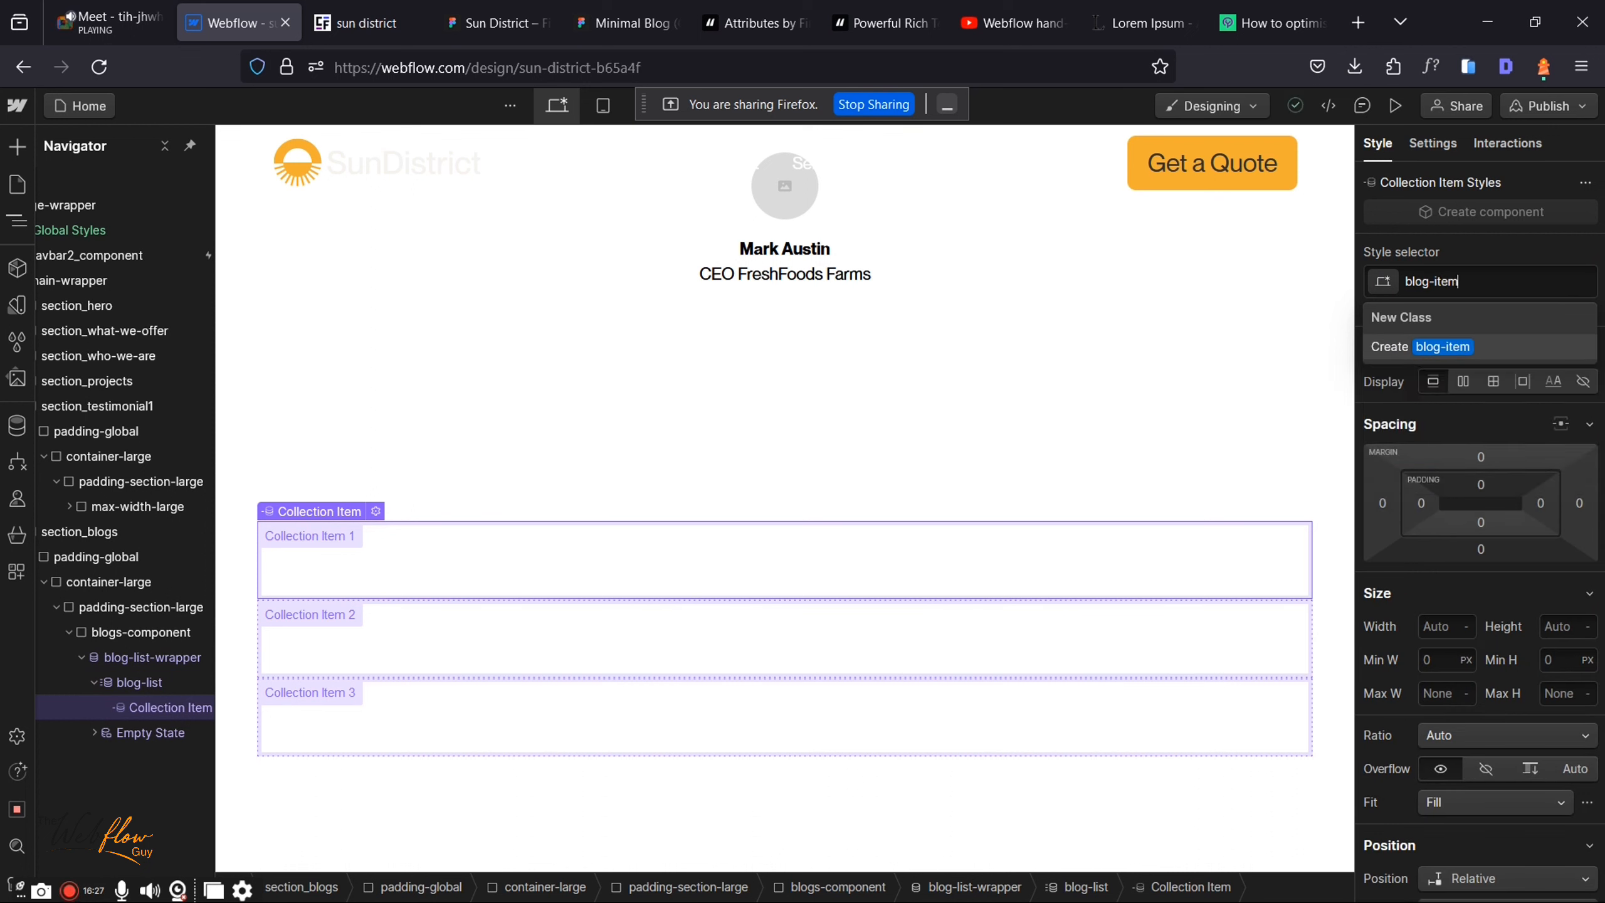
{"action": "key", "text": "Return"}
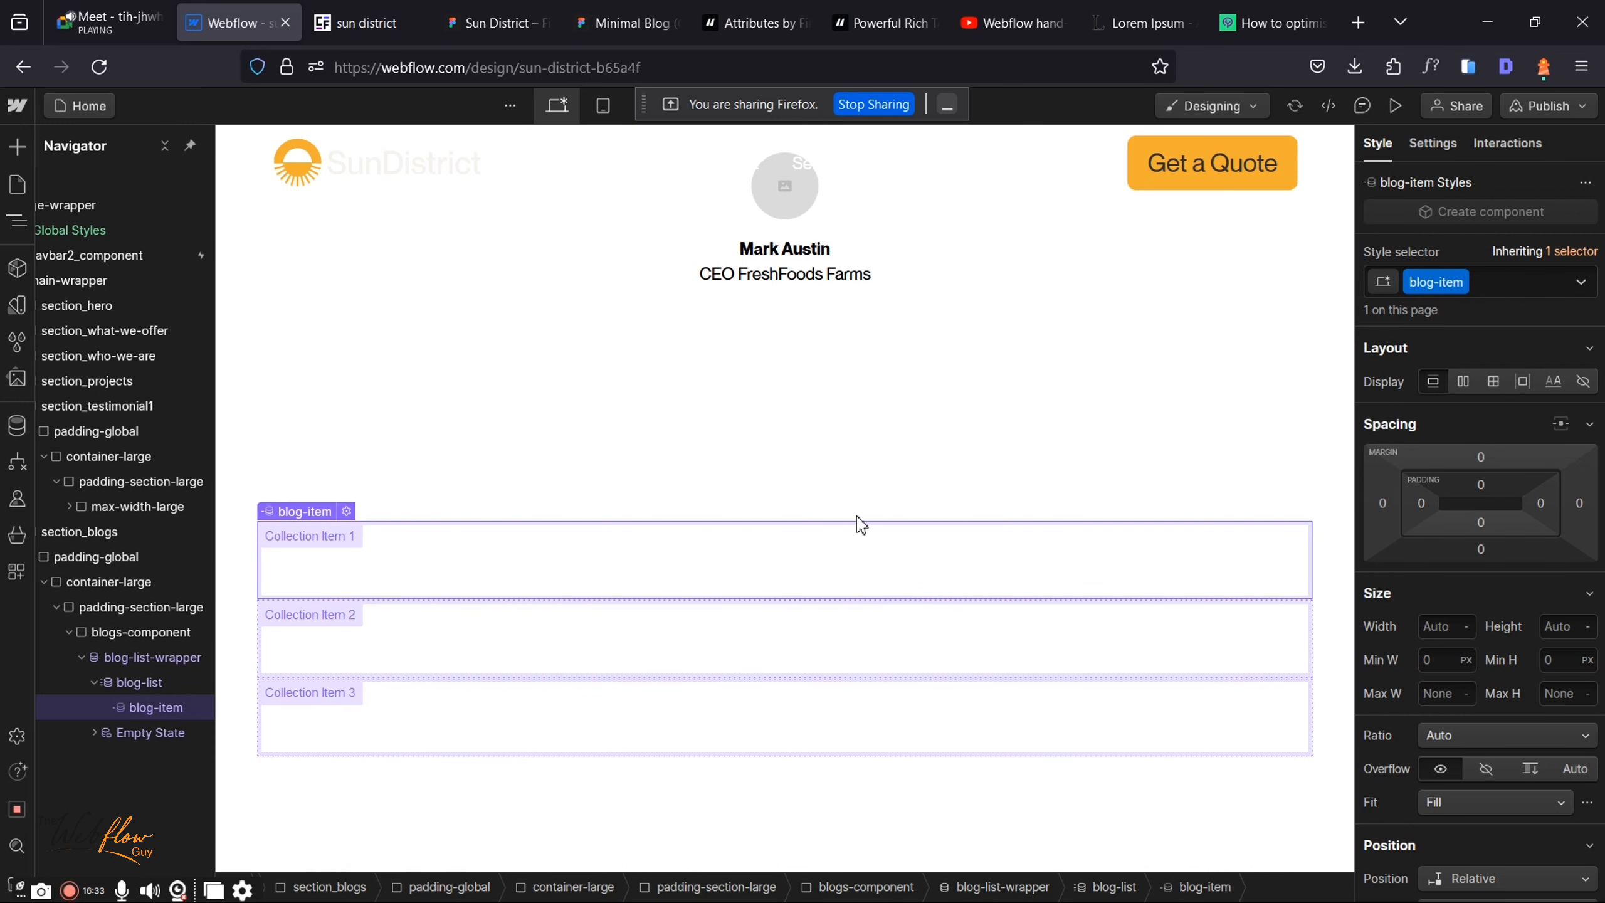
{"action": "left_click", "coordinate": [503, 24]}
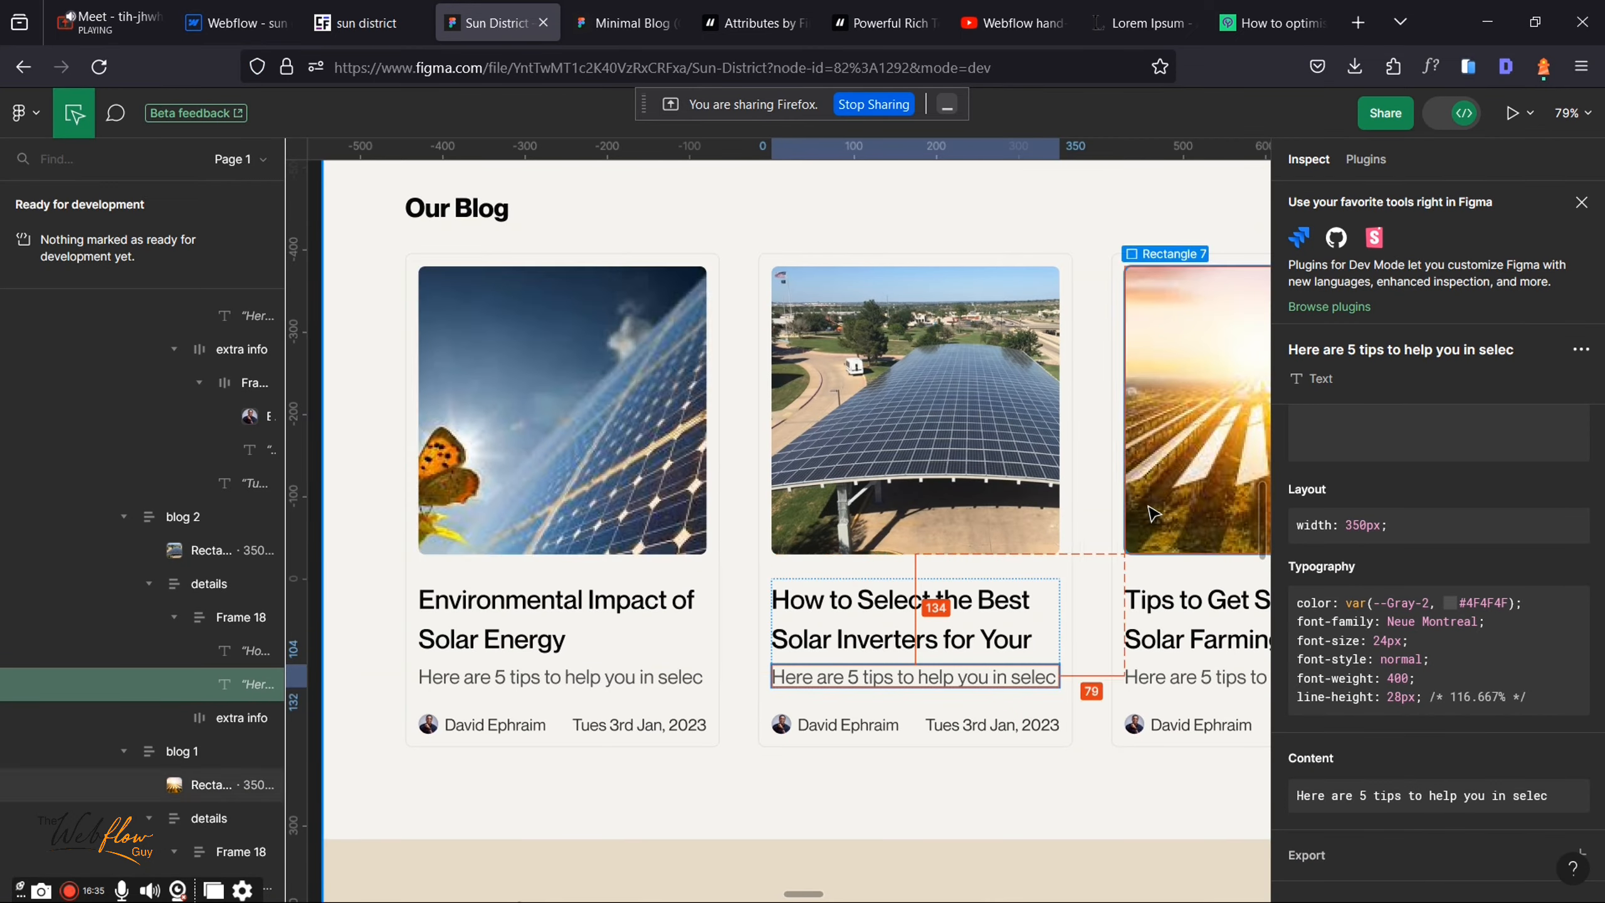
{"action": "scroll", "coordinate": [886, 500], "scroll_direction": "down", "scroll_amount": 5}
{"action": "scroll", "coordinate": [1028, 542], "scroll_direction": "right", "scroll_amount": 3}
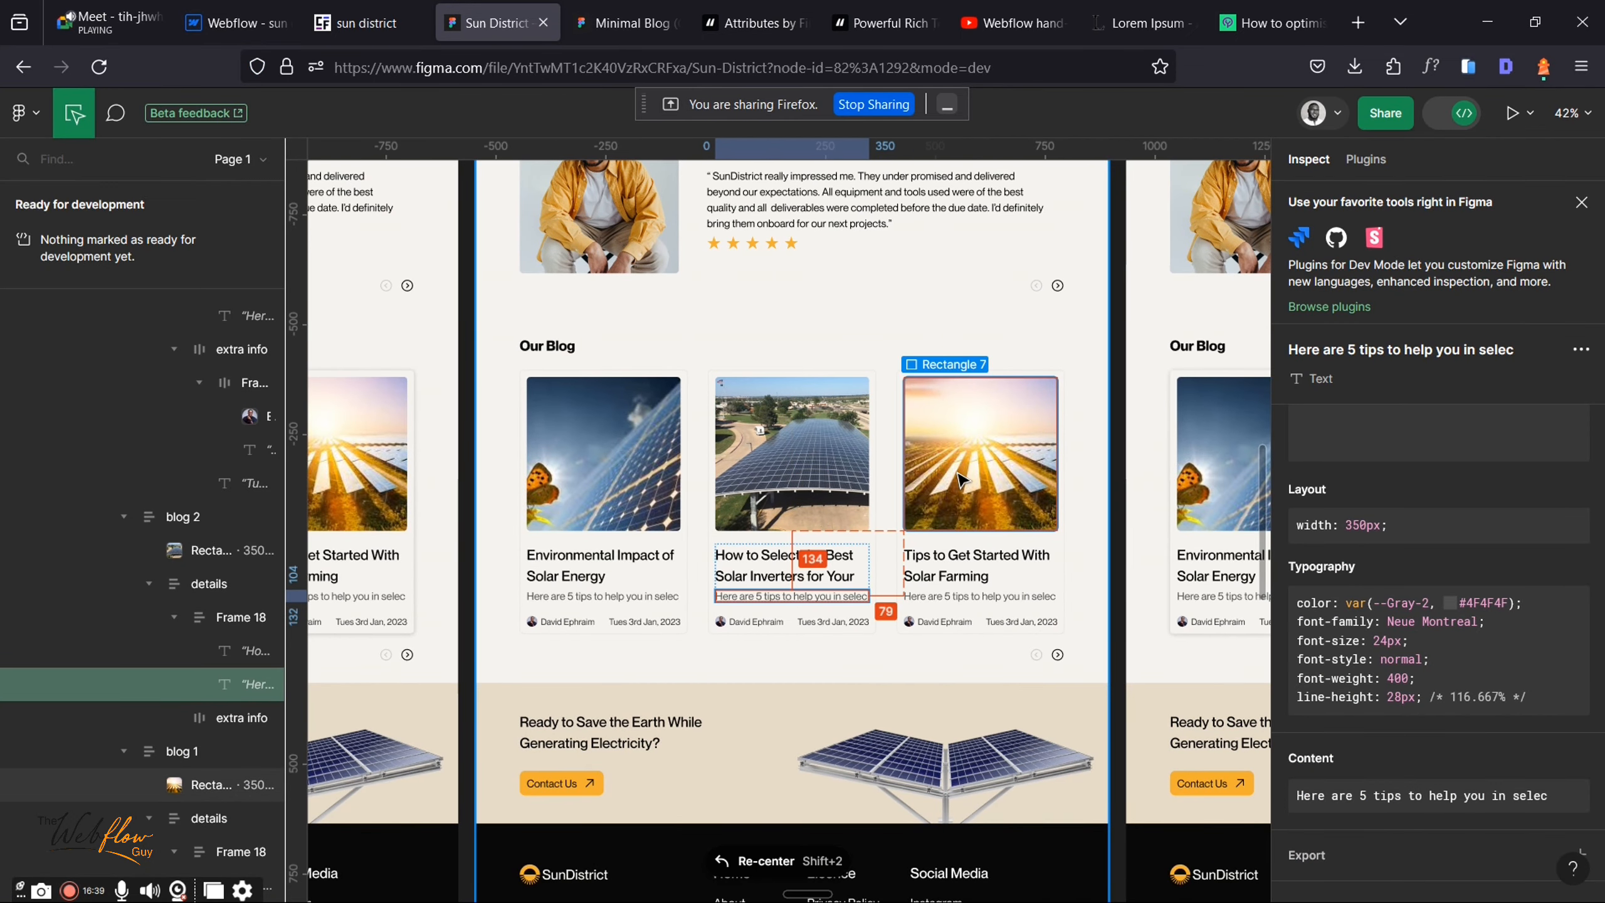
{"action": "left_click", "coordinate": [234, 23]}
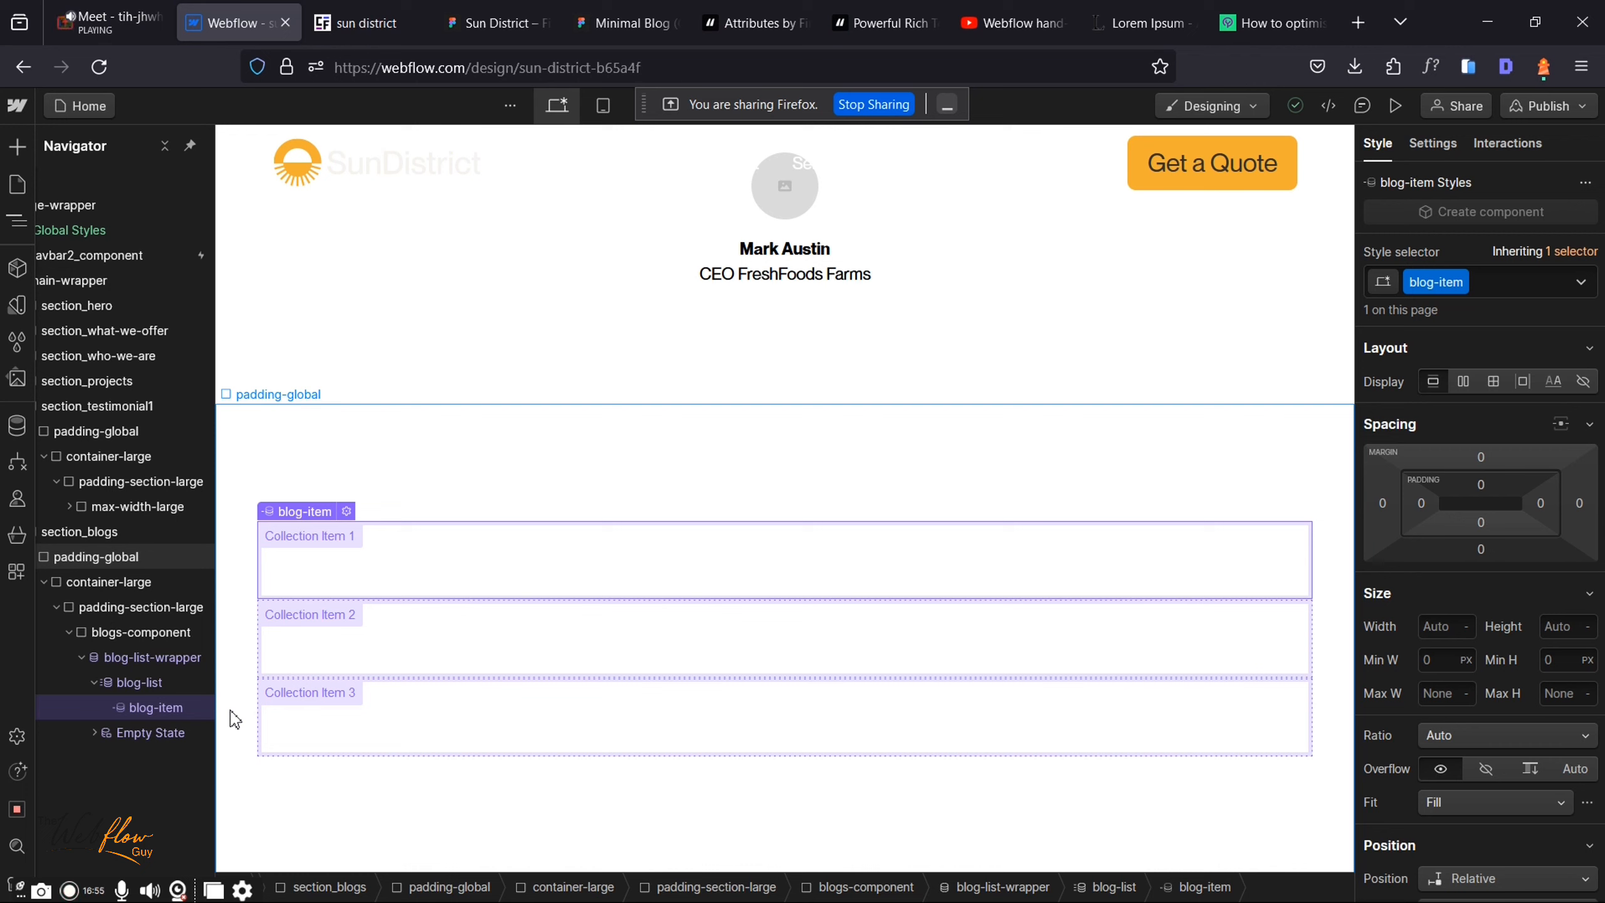
Step: Insert an unlinked Image element into blog-item via quick search 'imag', browsing the site assets
{"action": "key", "text": "ctrl+k"}
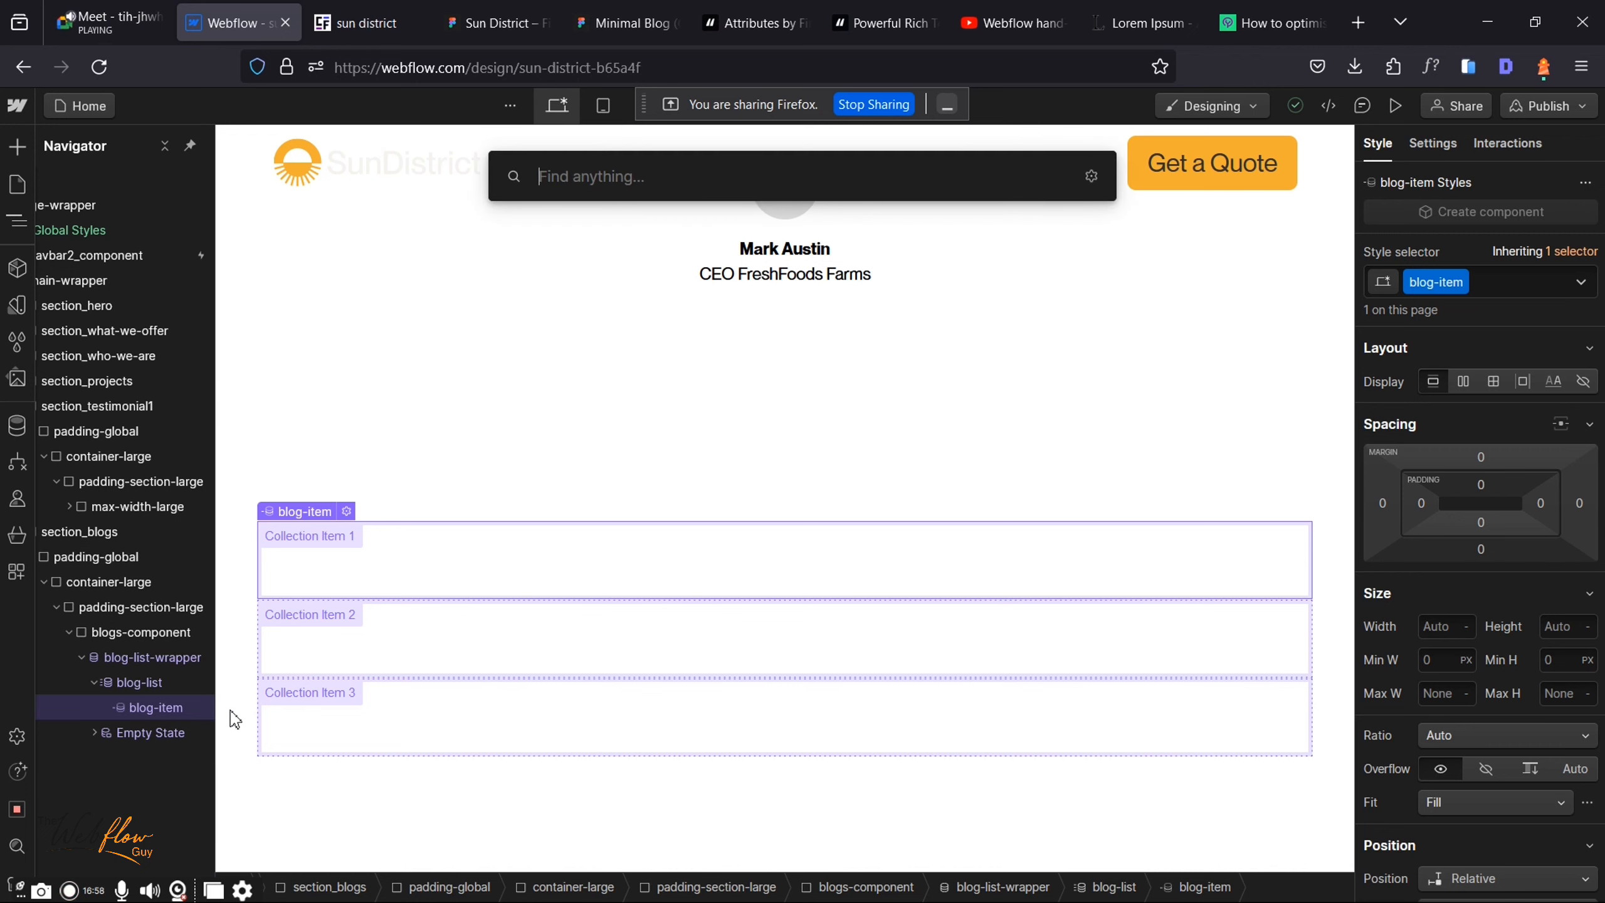
{"action": "type", "text": "ima"}
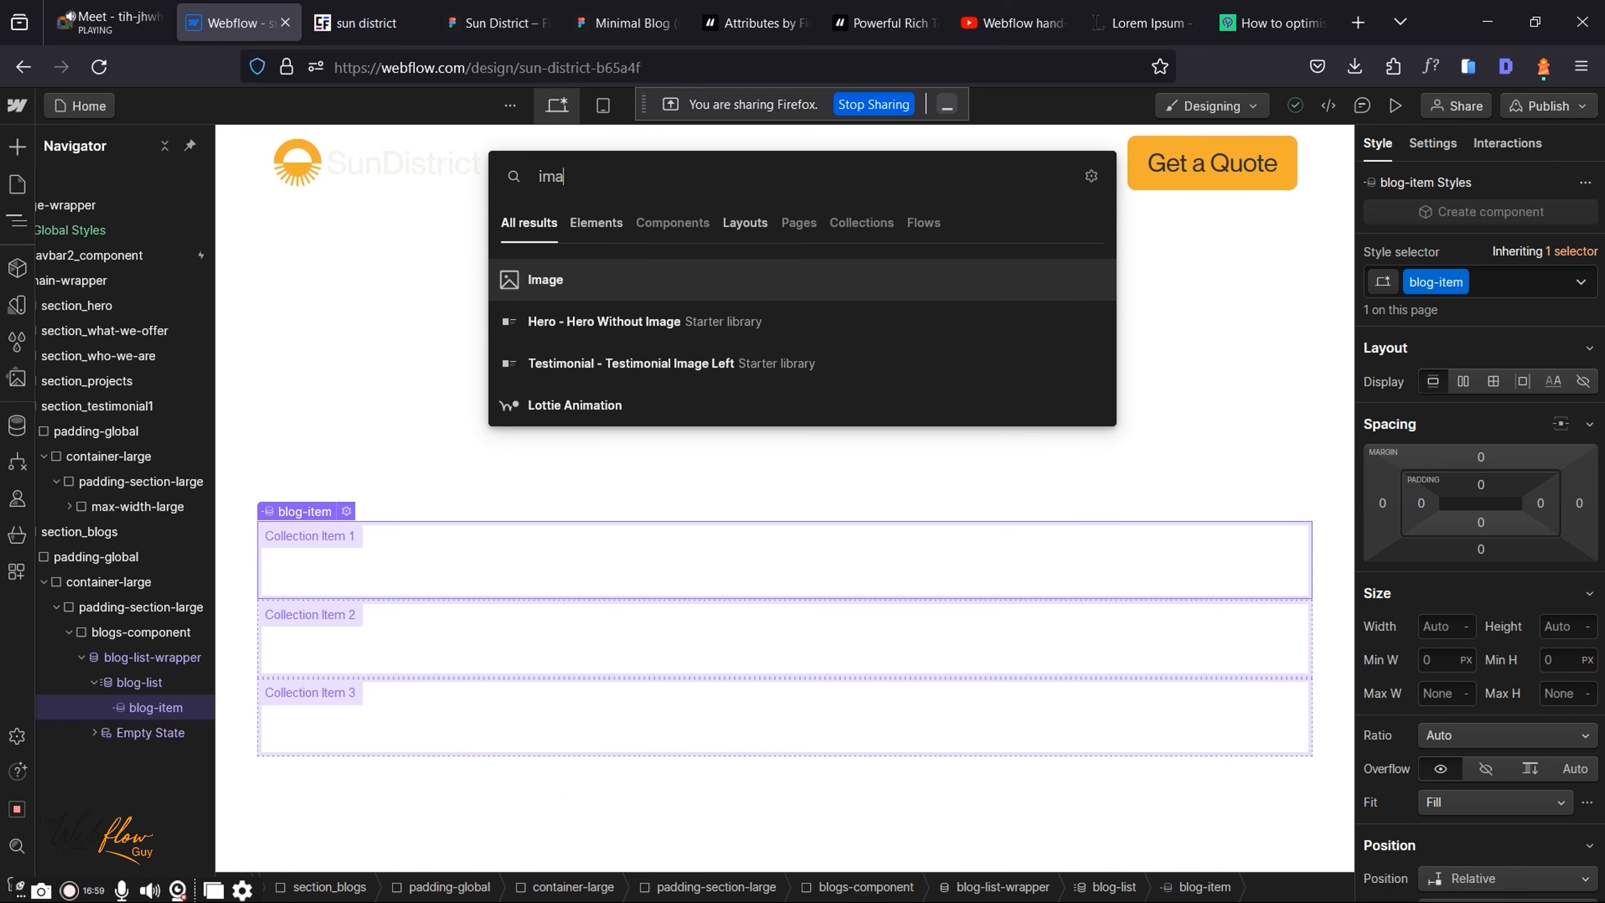
{"action": "type", "text": "g"}
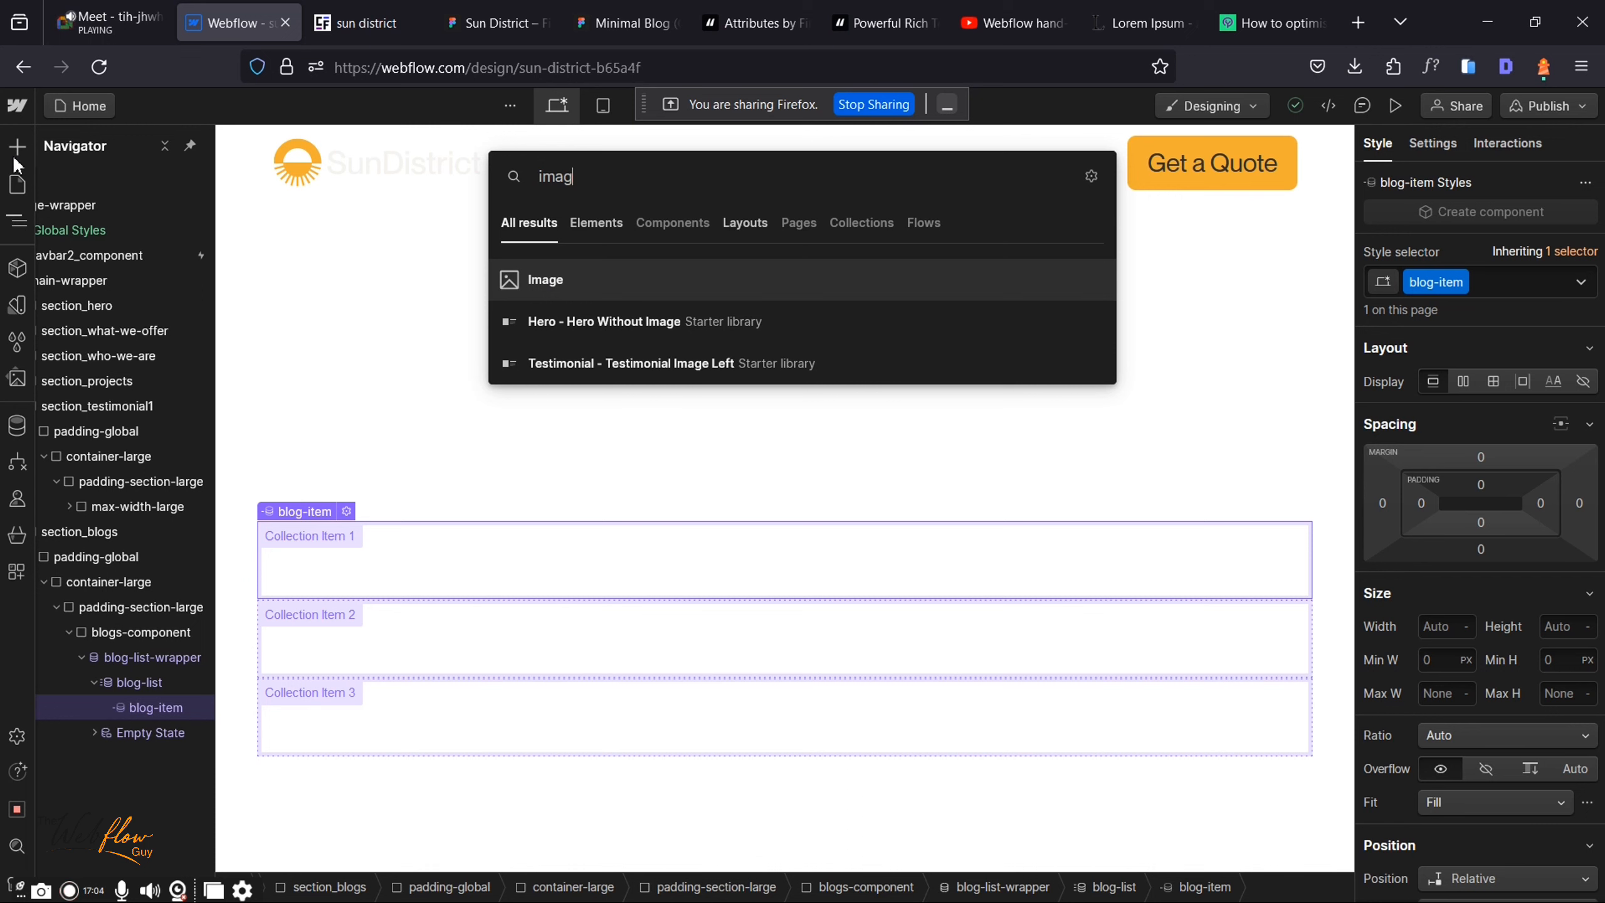
{"action": "left_click", "coordinate": [577, 286]}
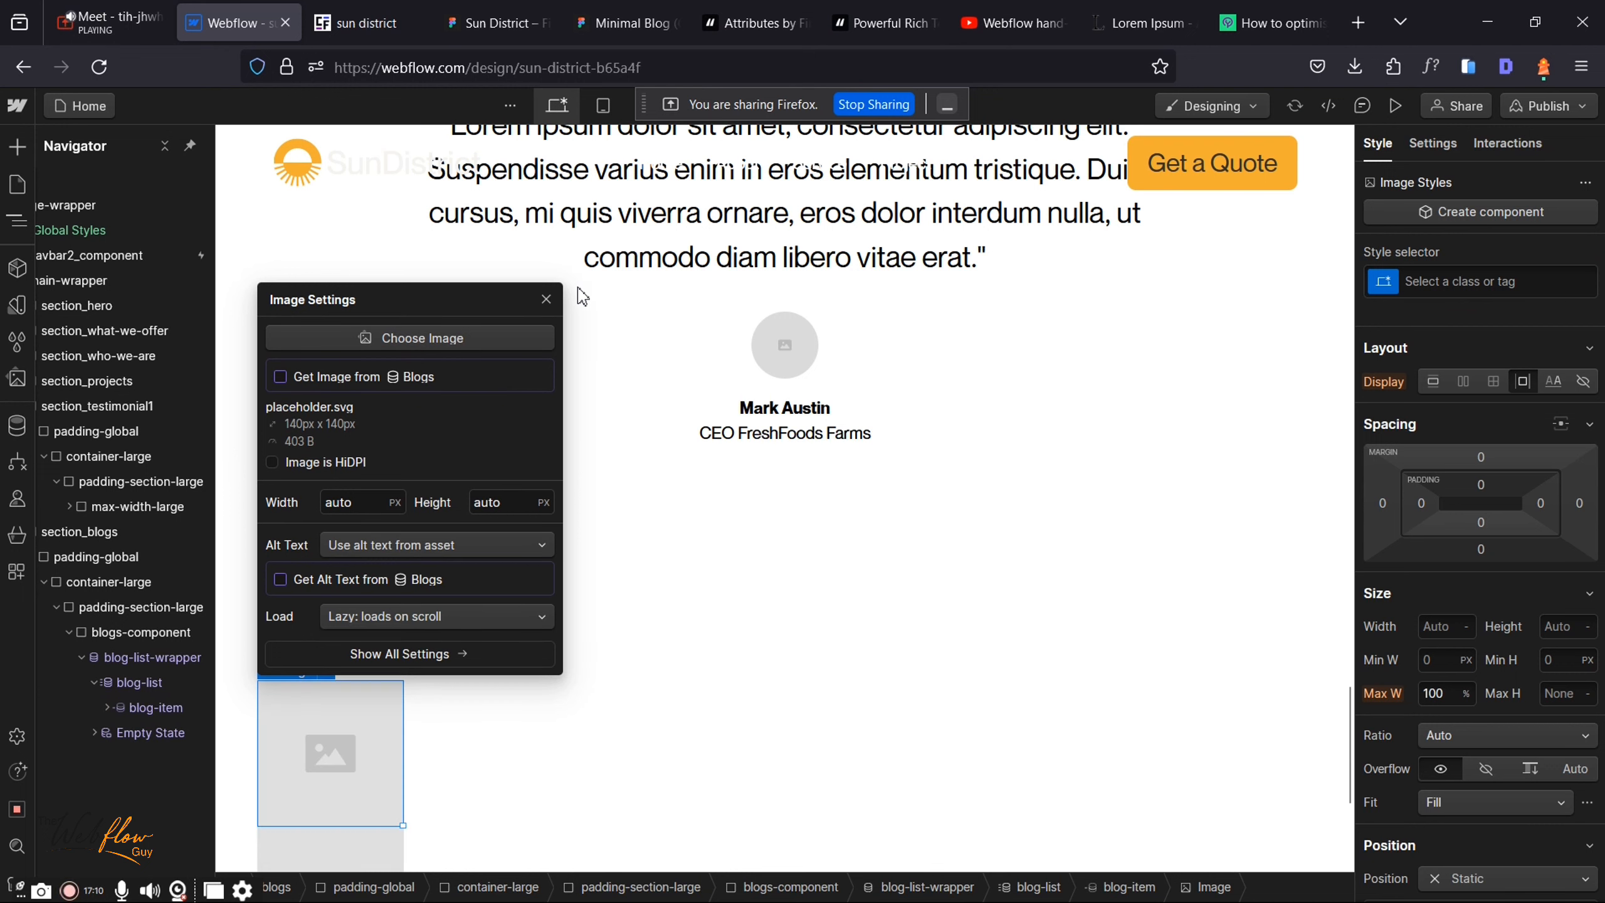
{"action": "left_click", "coordinate": [295, 376]}
{"action": "left_click", "coordinate": [360, 336]}
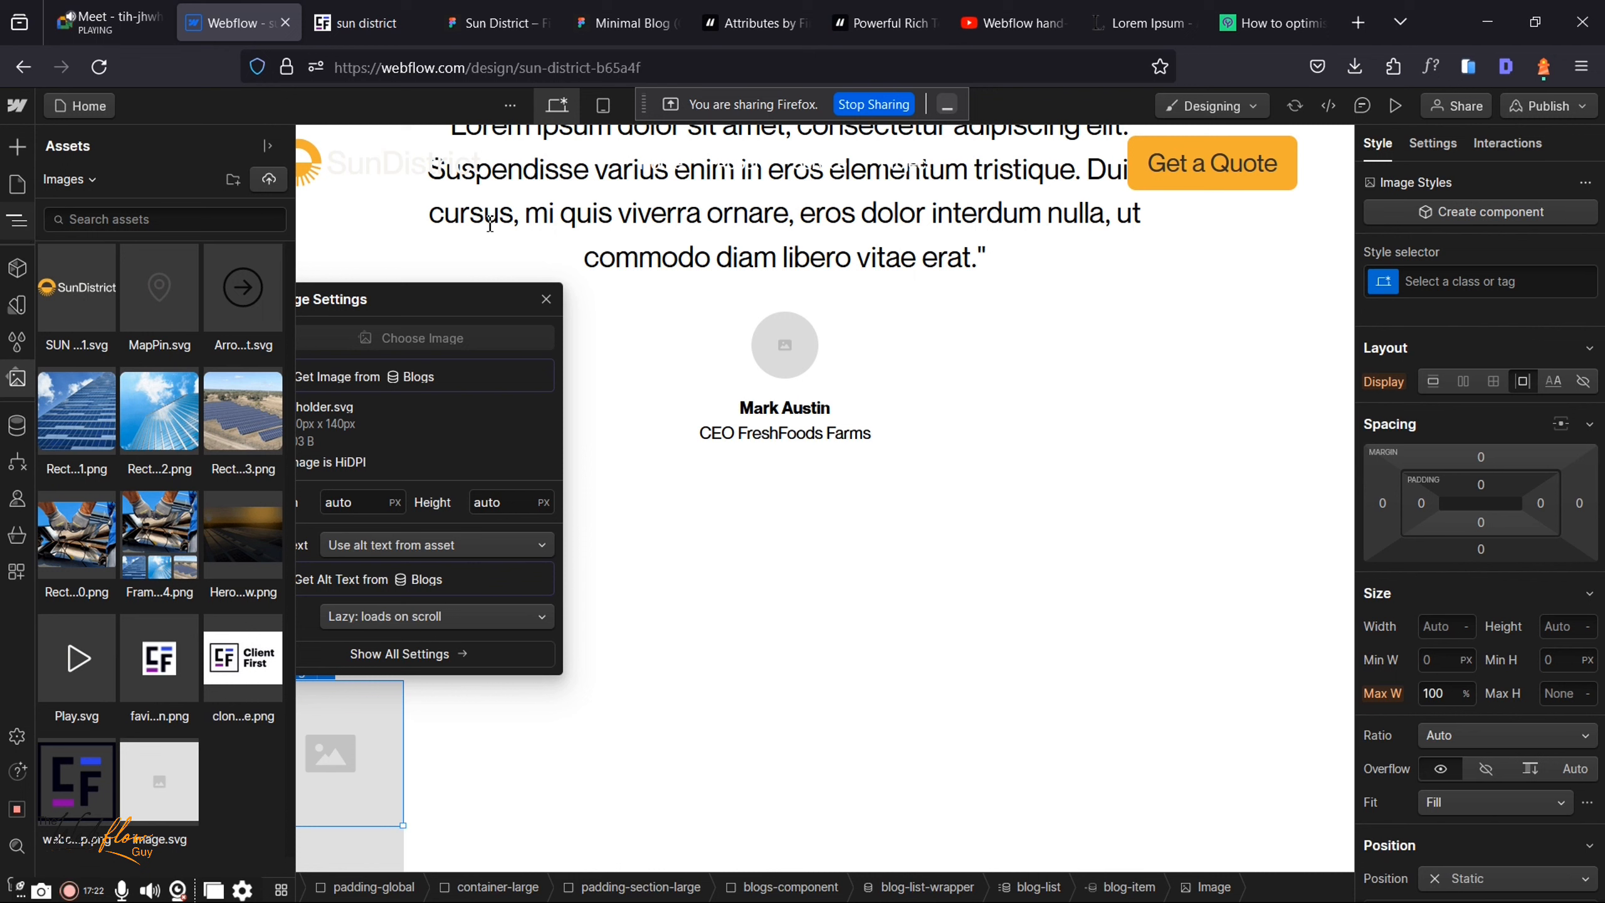
{"action": "key", "text": "z"}
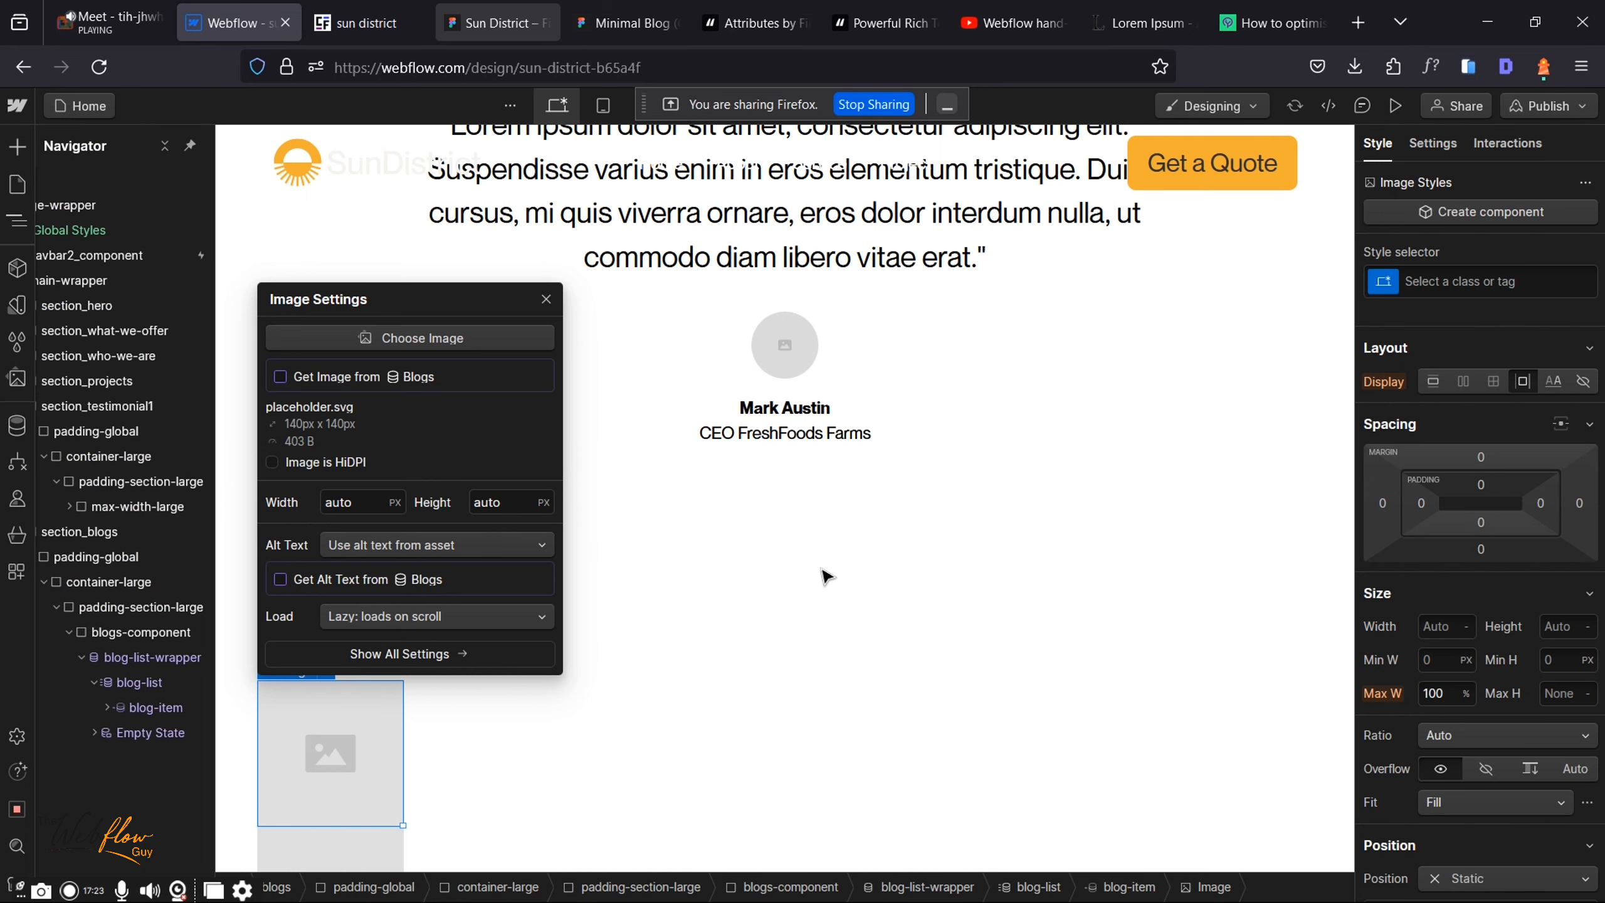
{"action": "left_click", "coordinate": [498, 23]}
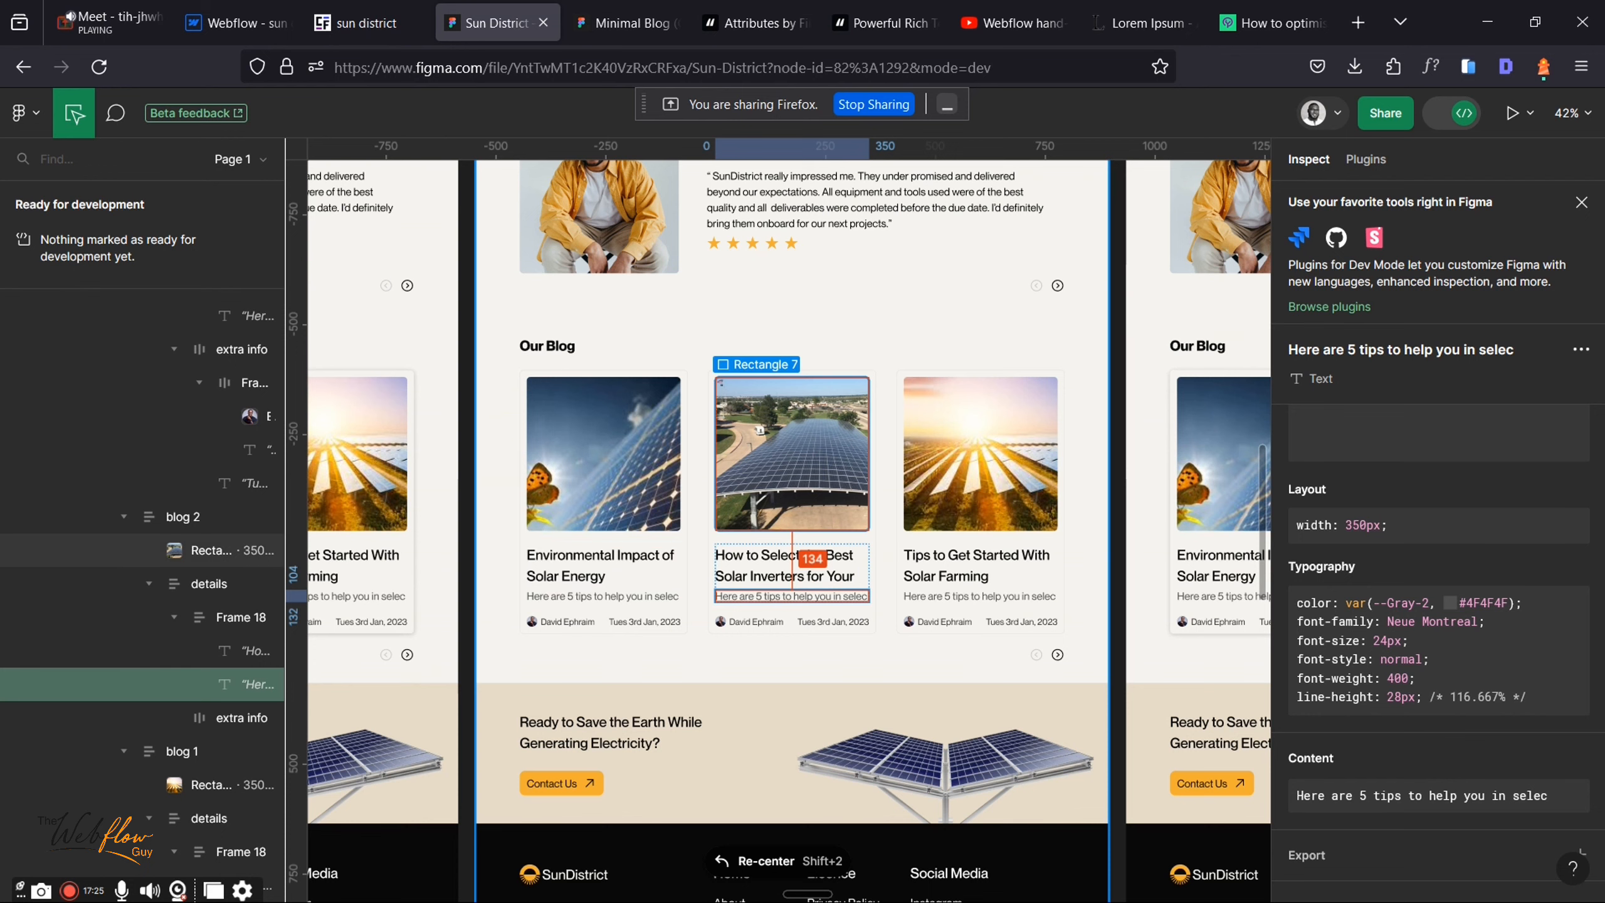
{"action": "left_click", "coordinate": [245, 21]}
{"action": "left_click", "coordinate": [282, 377]}
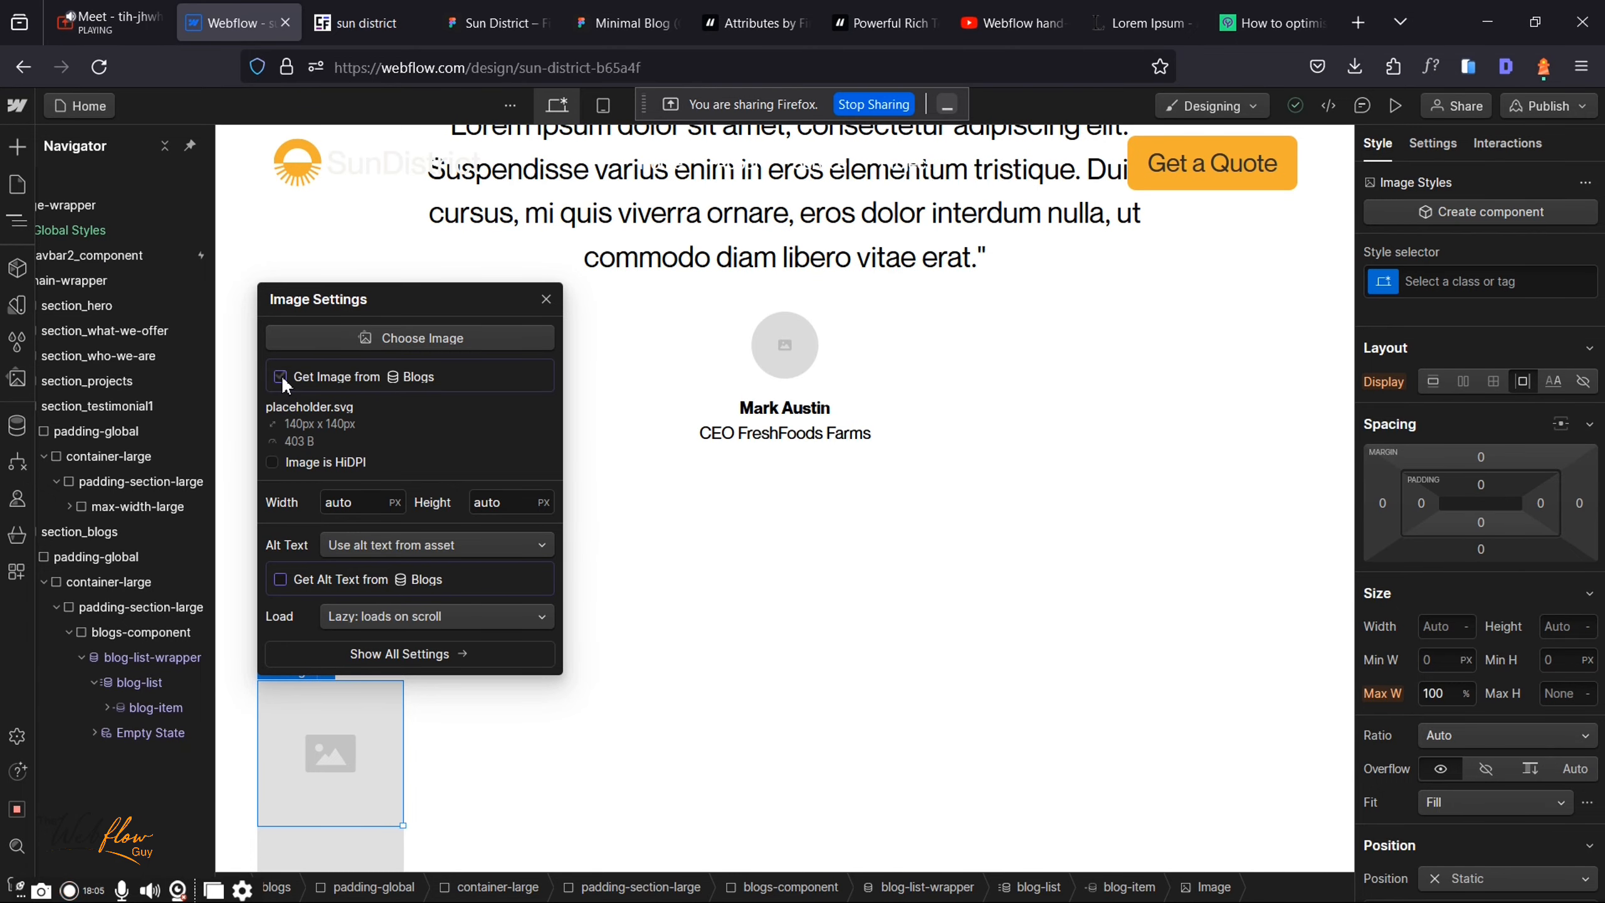
Step: Bind the blog-item image to the Blogs collection's Thumbnail field
{"action": "left_click", "coordinate": [280, 376]}
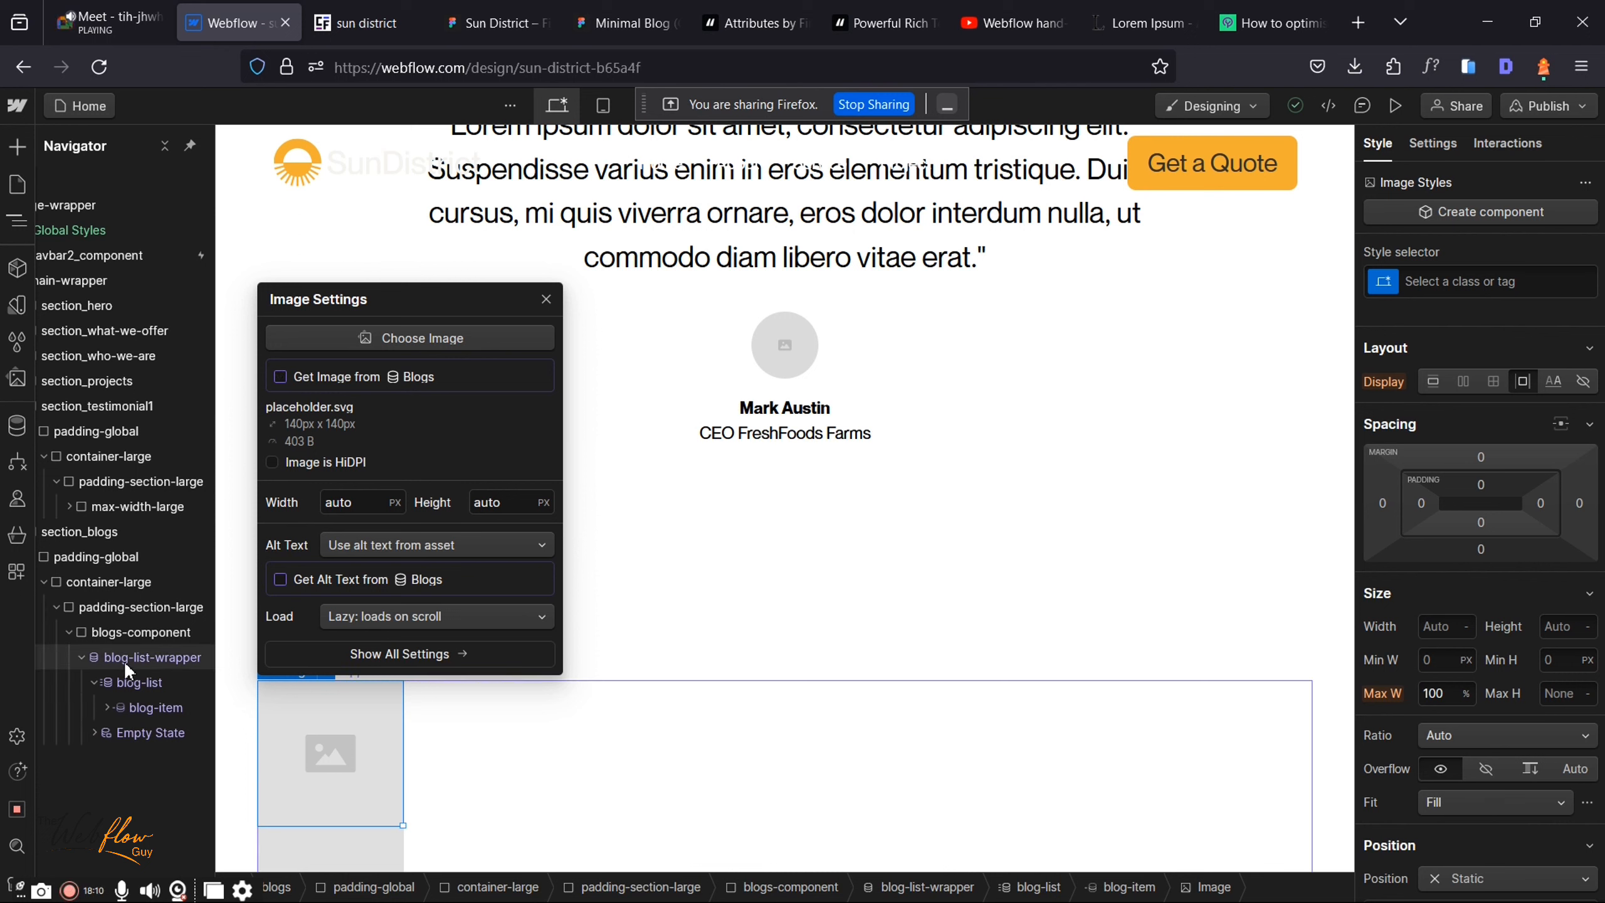
{"action": "left_click", "coordinate": [281, 377]}
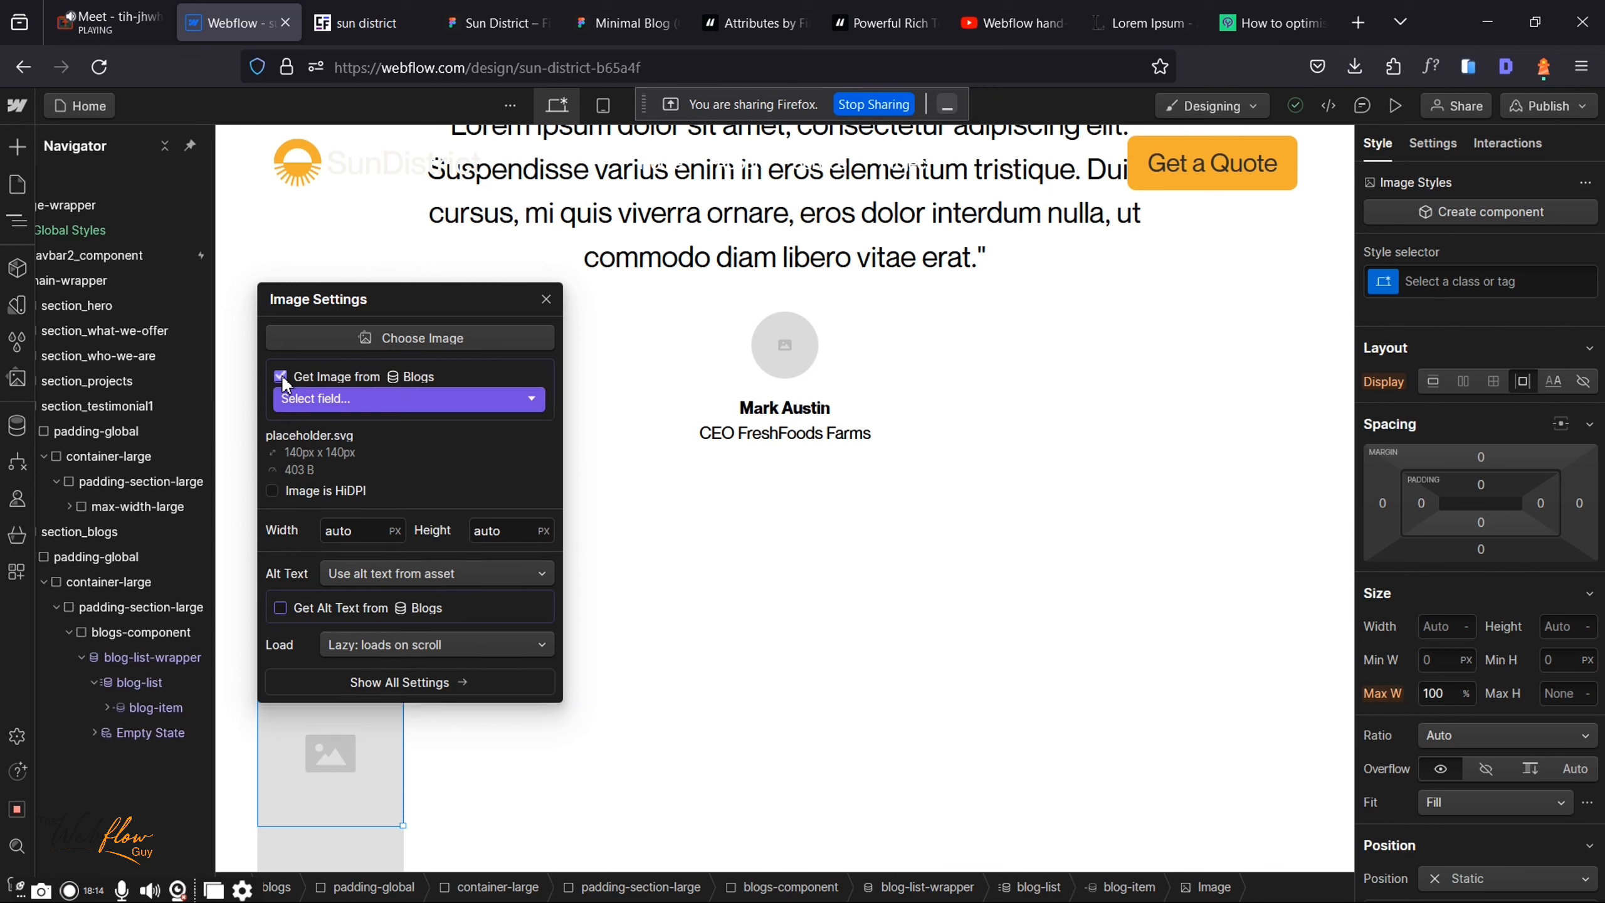
{"action": "left_click", "coordinate": [339, 399]}
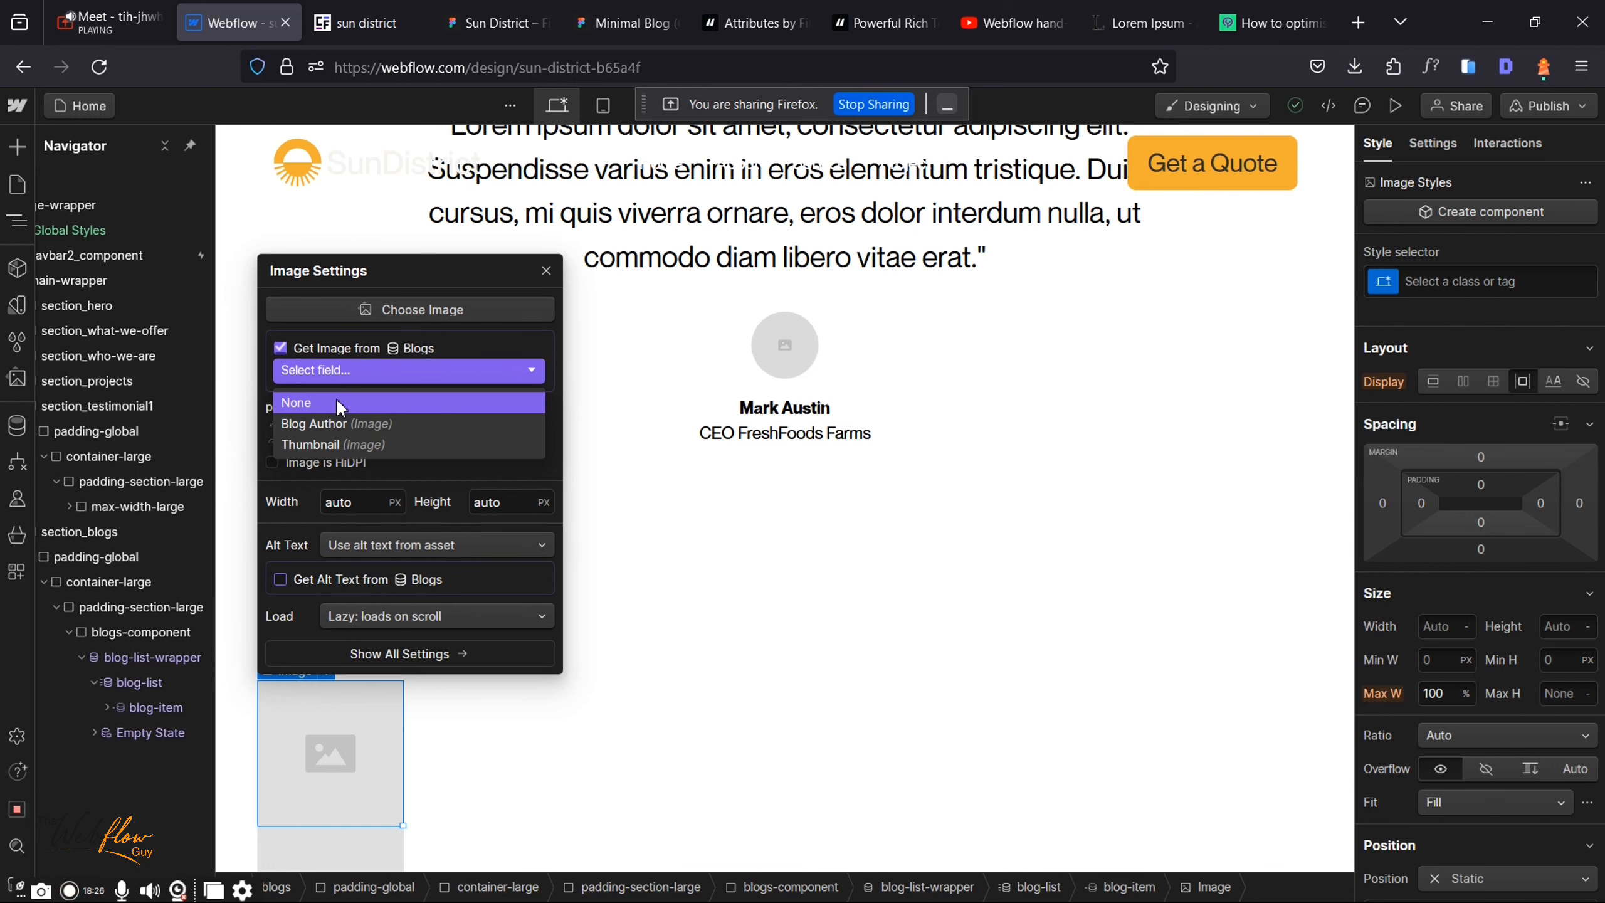
{"action": "left_click", "coordinate": [317, 445]}
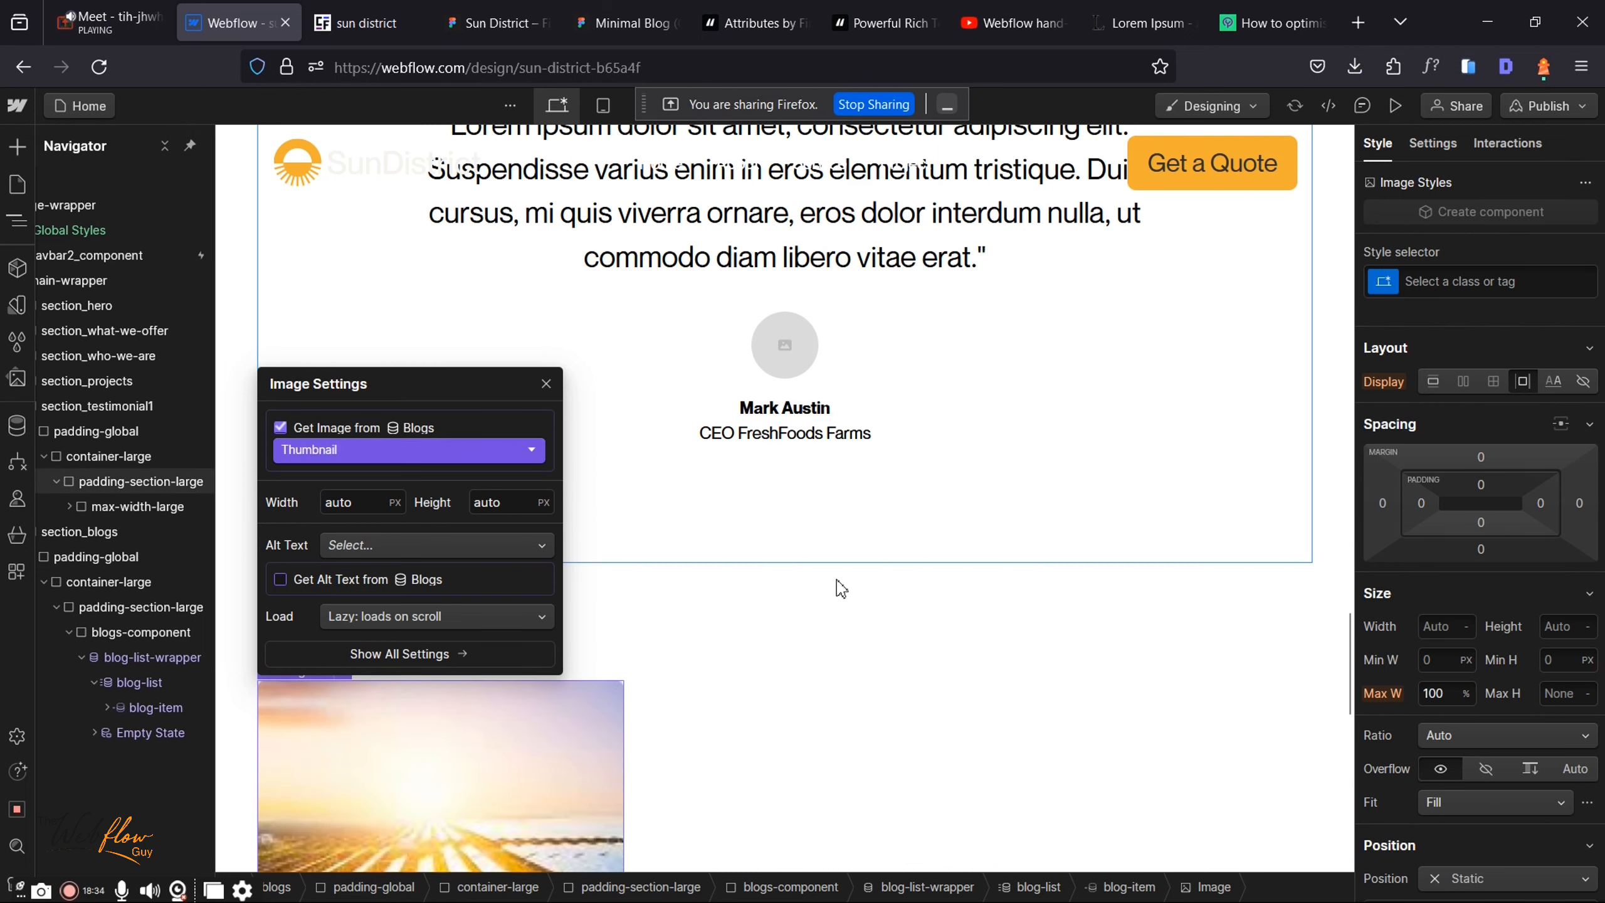
{"action": "scroll", "coordinate": [840, 588], "scroll_direction": "down", "scroll_amount": 8}
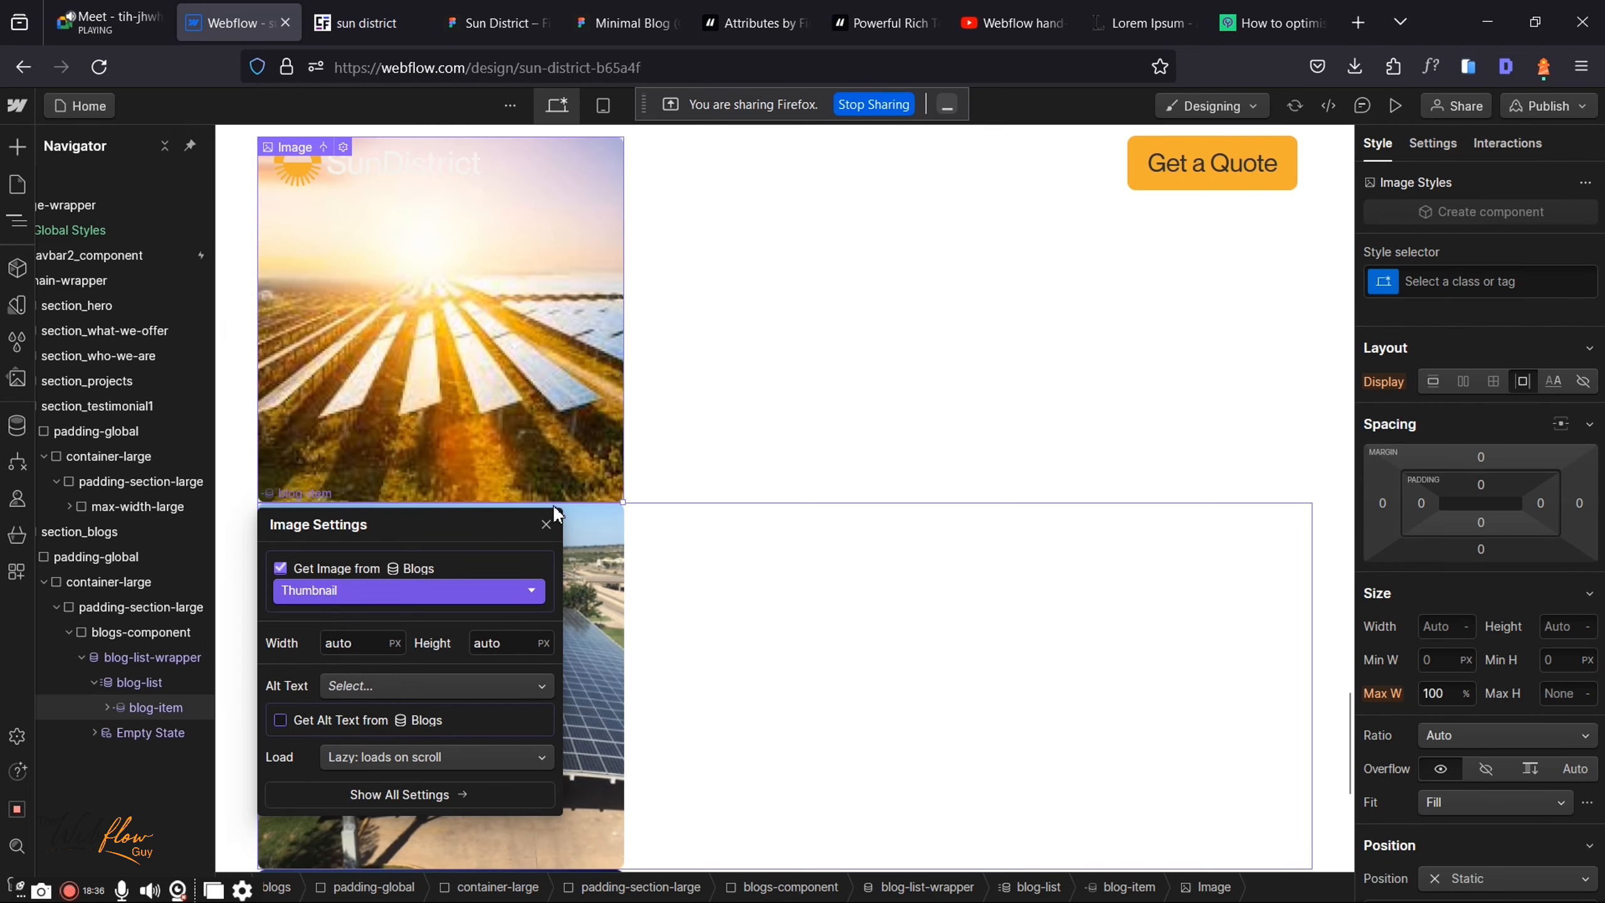
{"action": "left_click", "coordinate": [547, 522]}
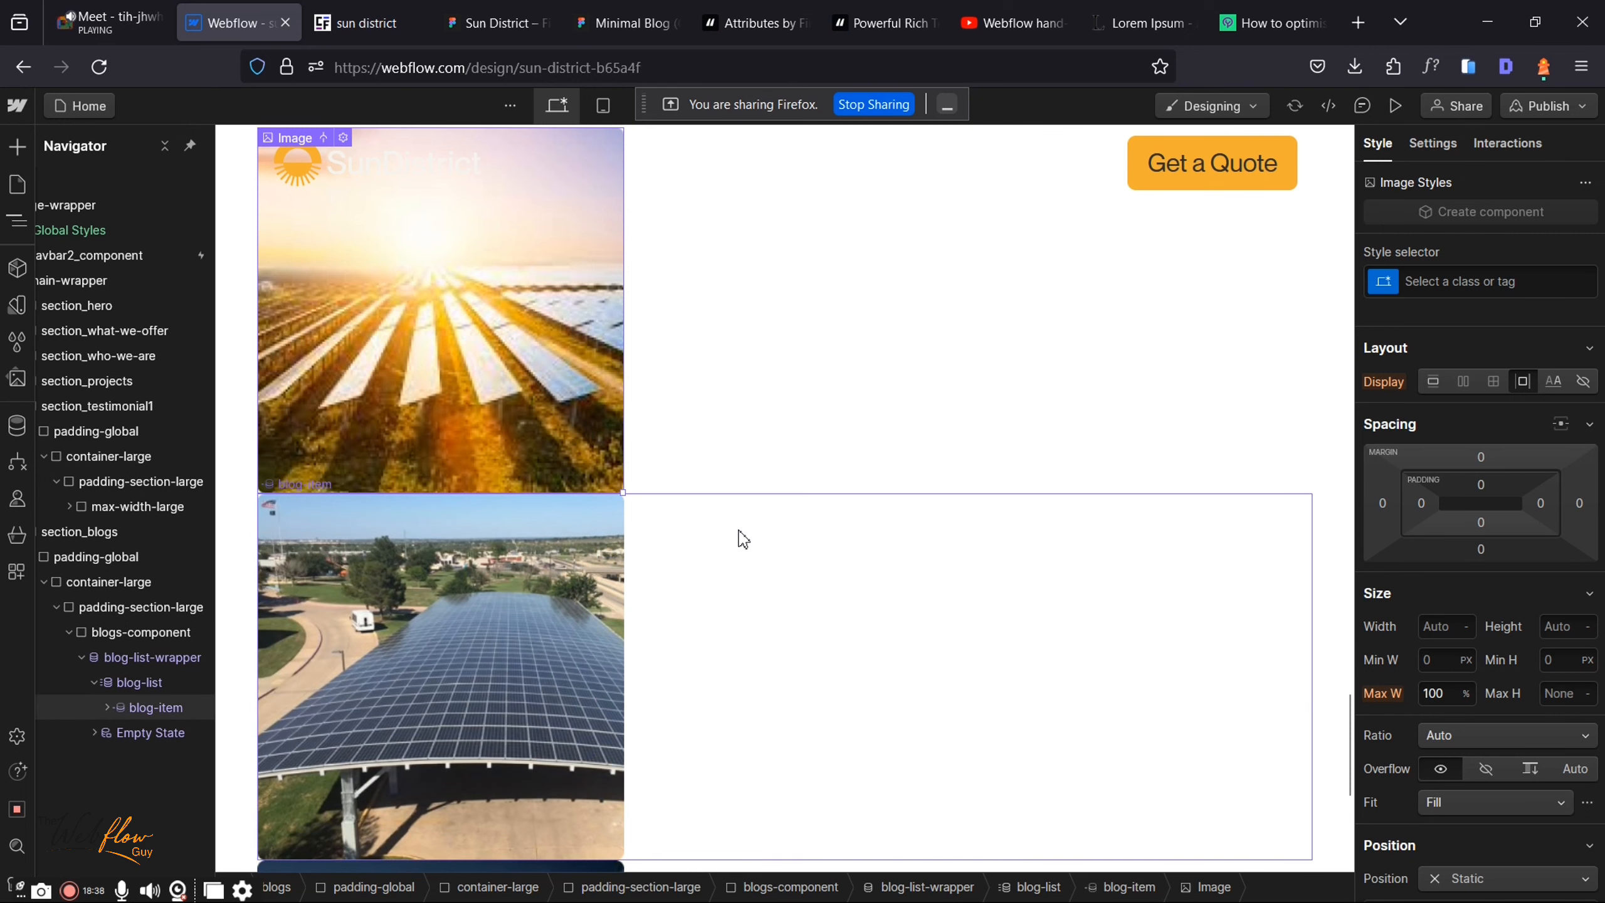
{"action": "scroll", "coordinate": [743, 539], "scroll_direction": "down", "scroll_amount": 7}
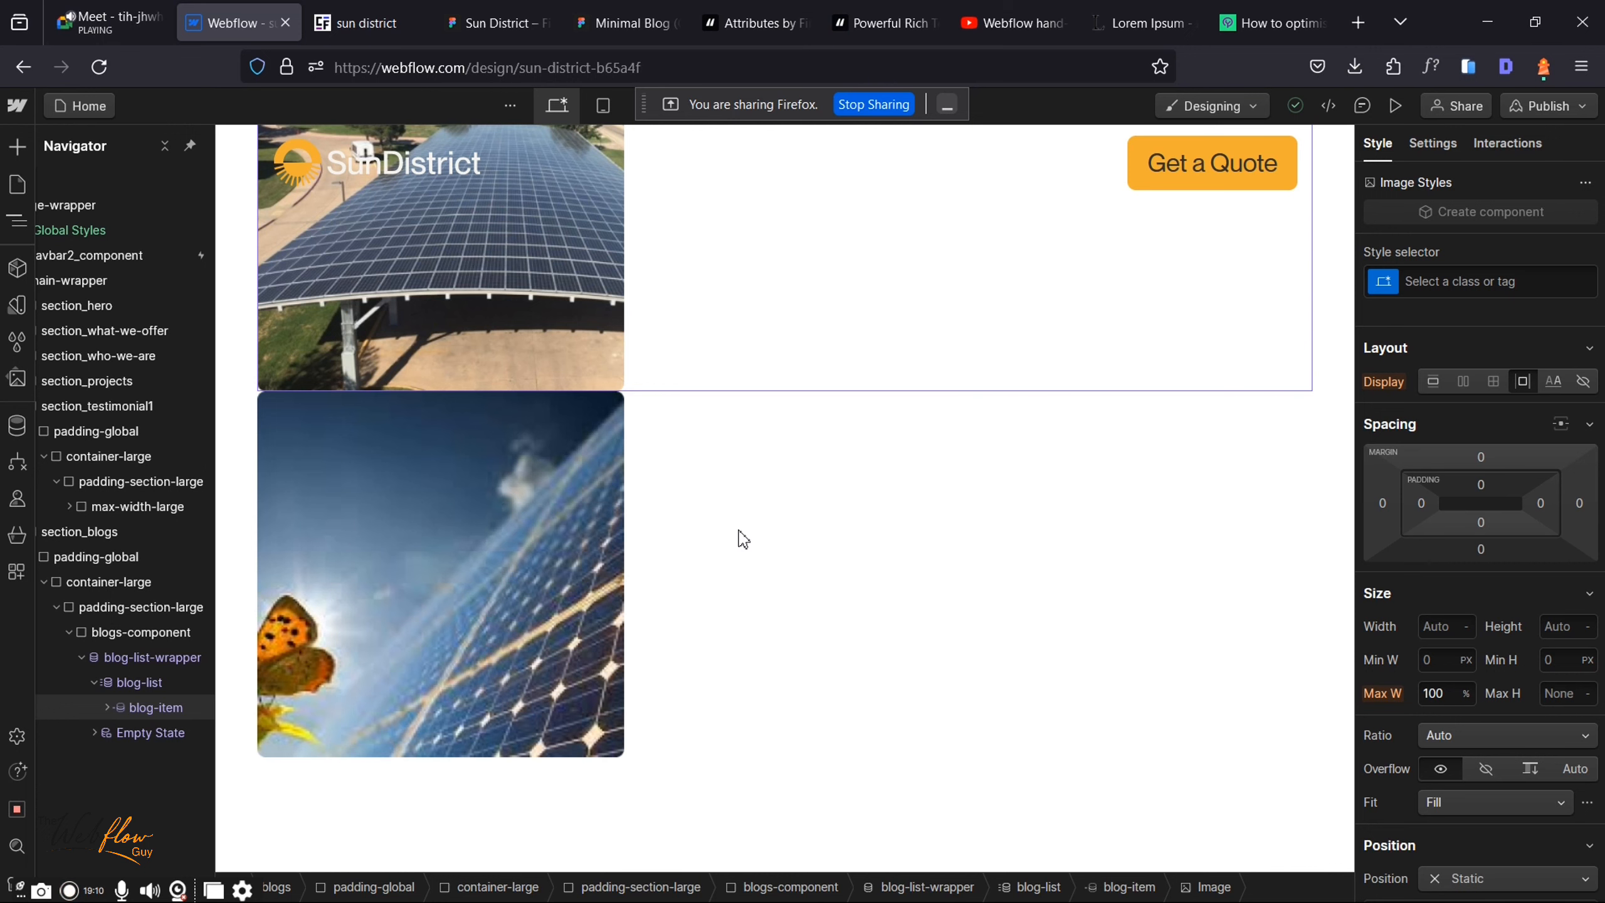
{"action": "scroll", "coordinate": [451, 518], "scroll_direction": "up", "scroll_amount": 2}
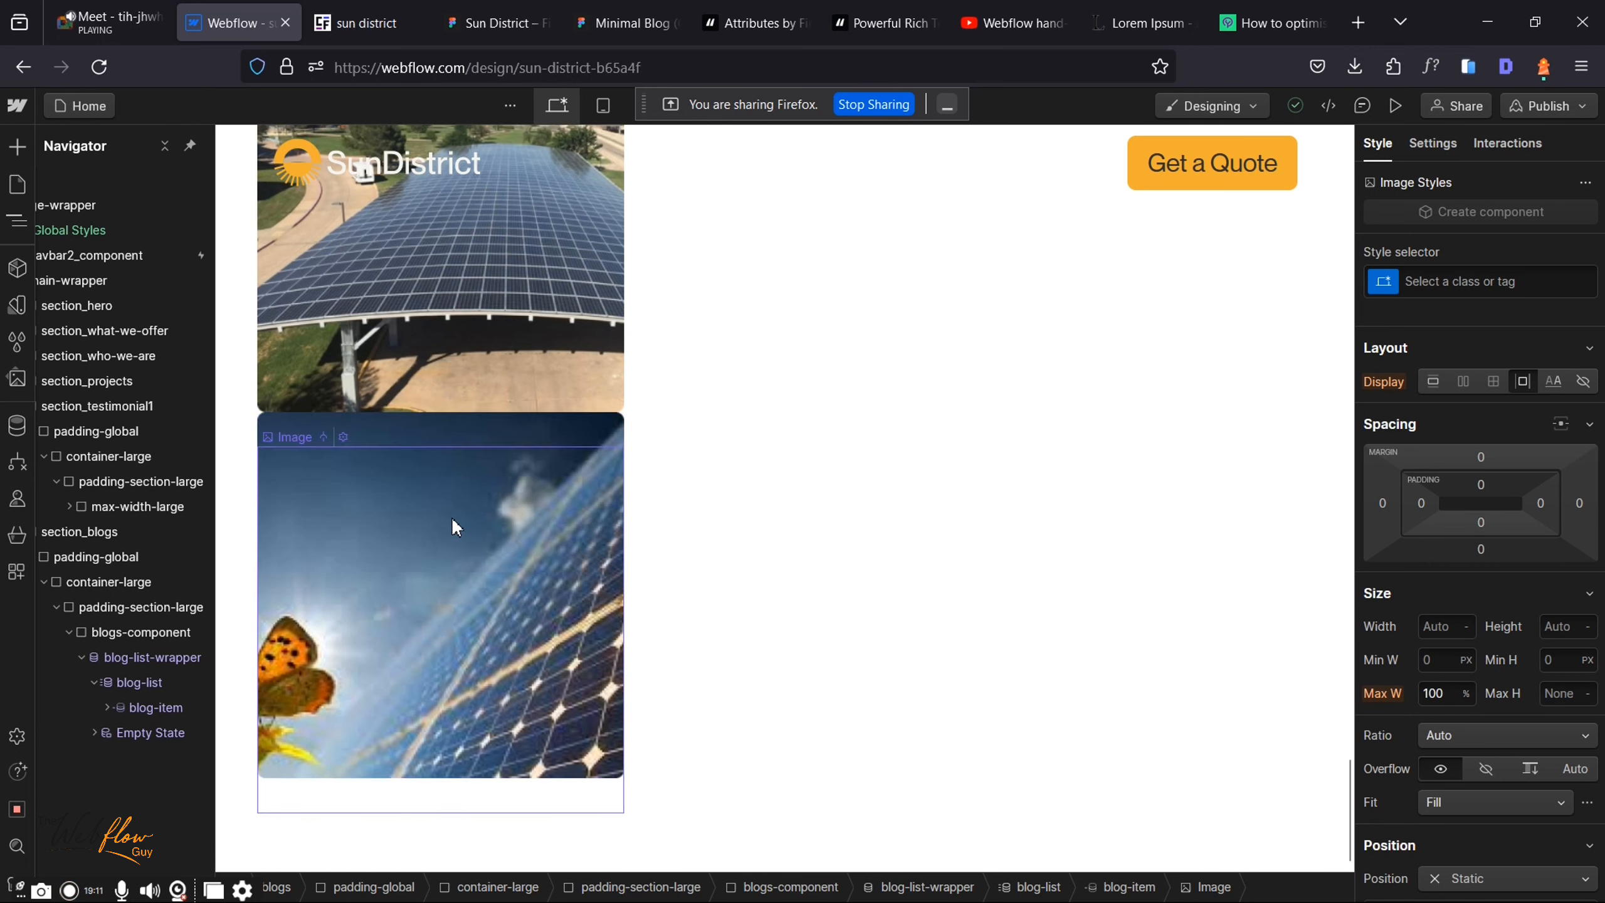
{"action": "left_click", "coordinate": [140, 682]}
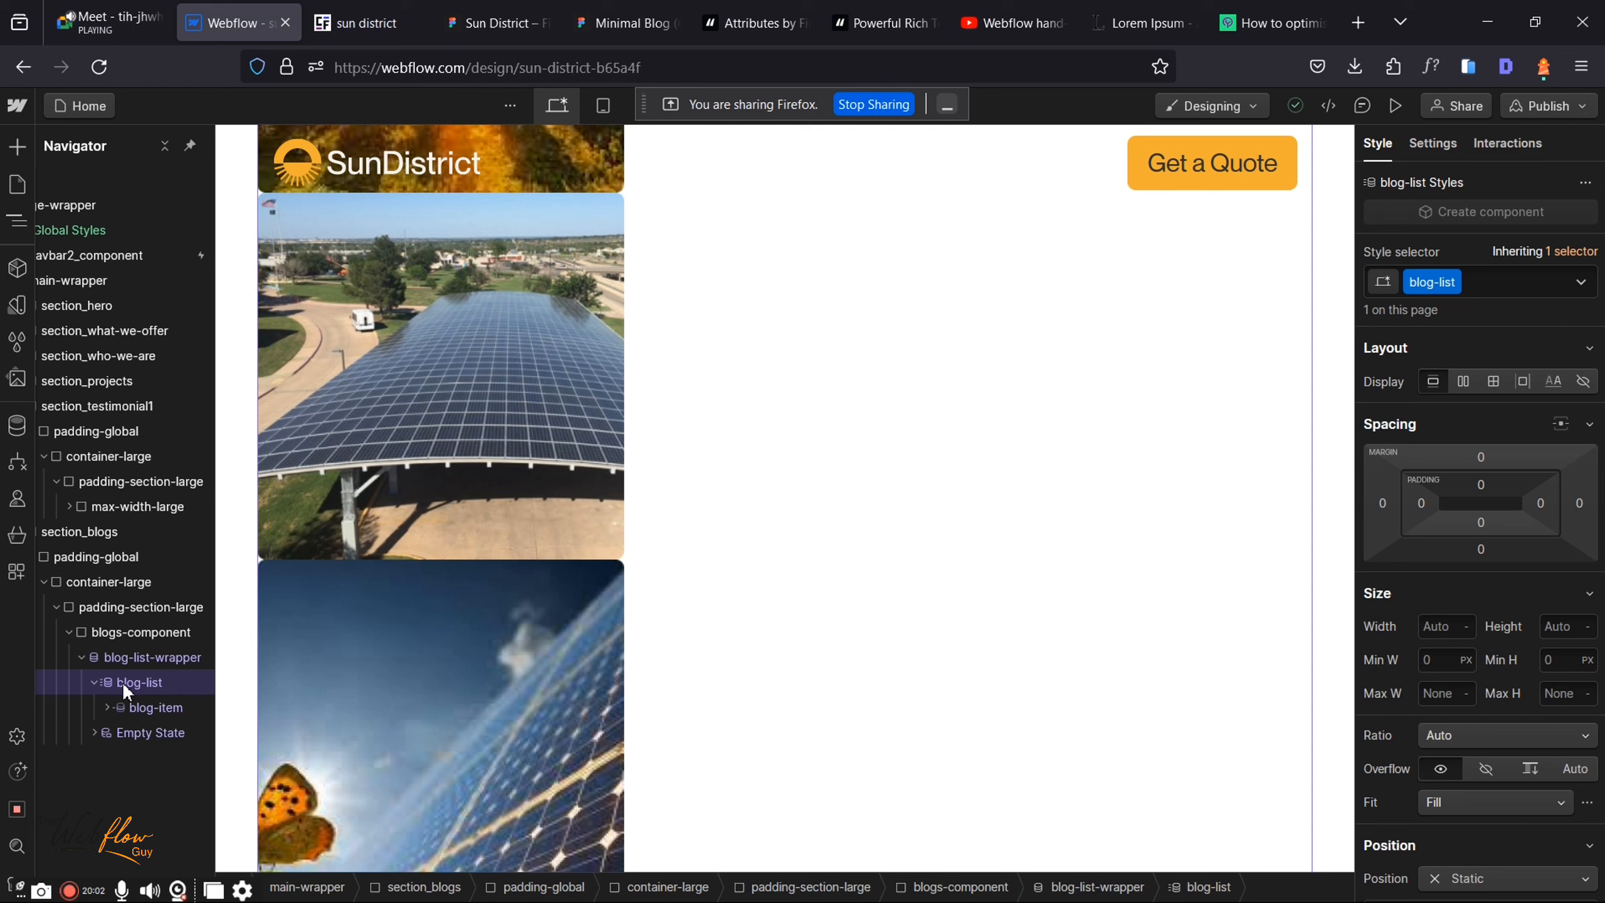
Step: Set blog-list's display to Flex so the three thumbnail cards sit in one row
{"action": "left_click", "coordinate": [1462, 381]}
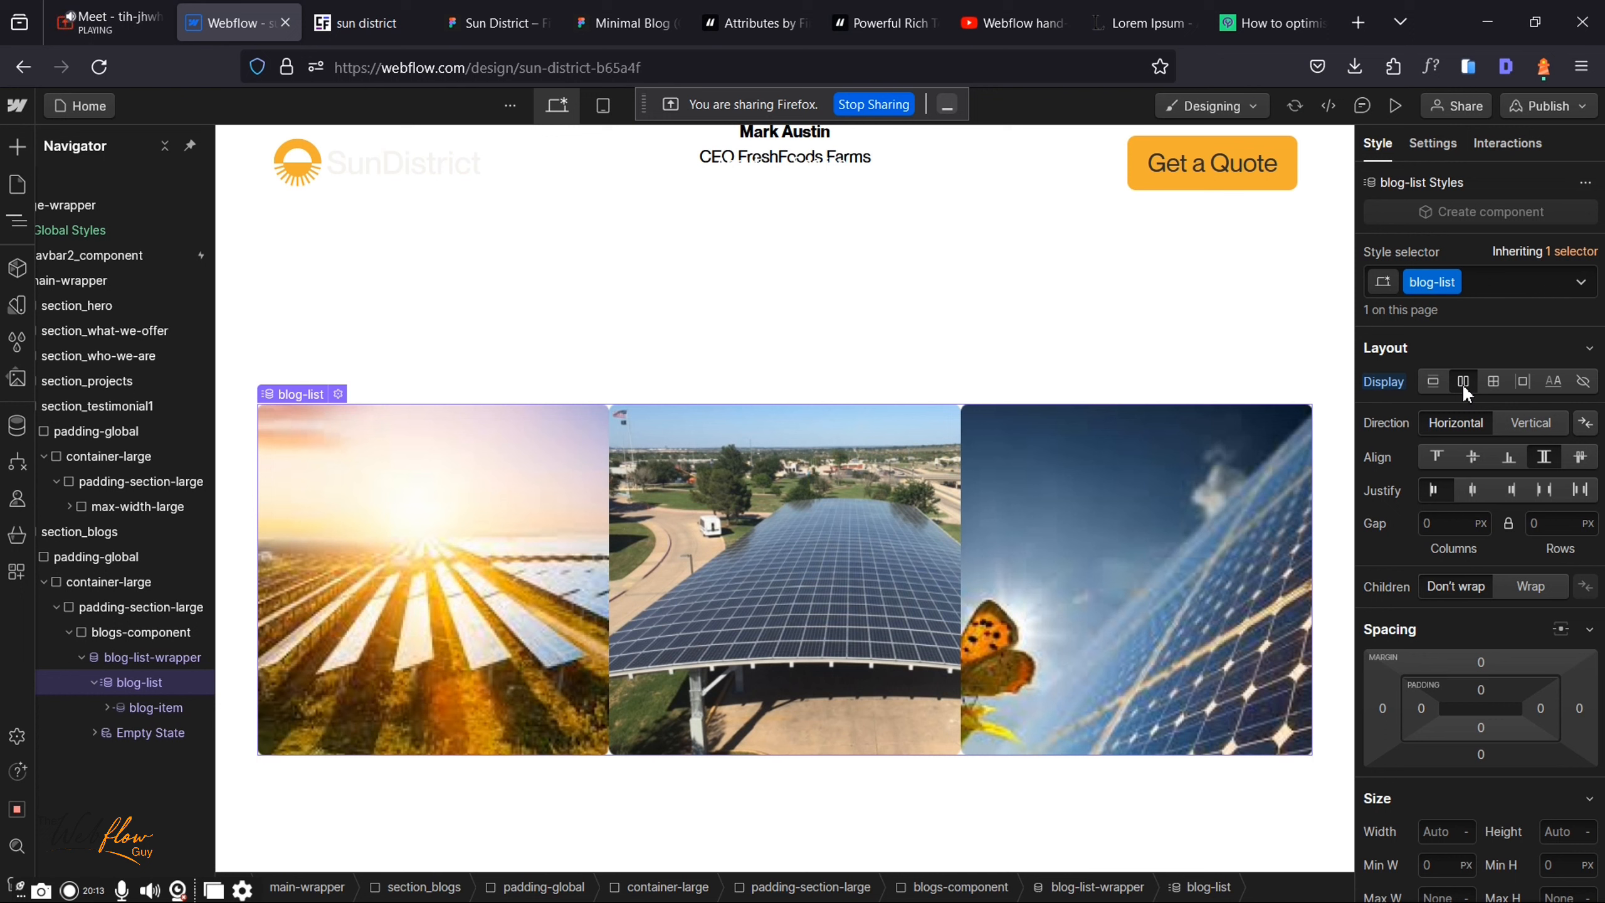
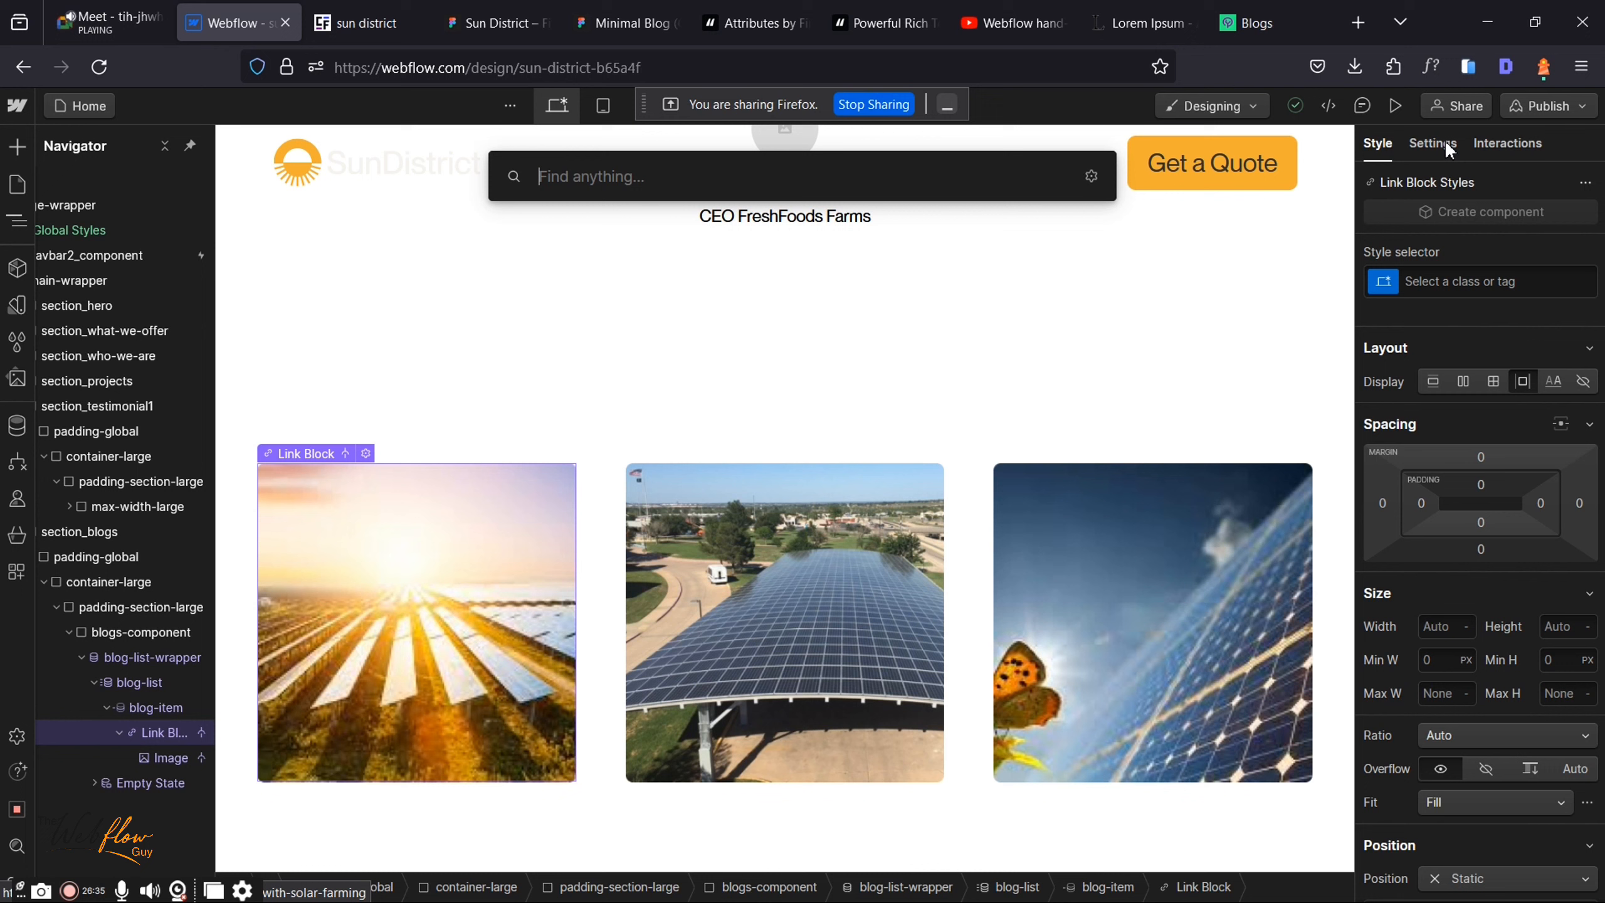
Step: Dismiss the quick search without adding anything, leaving three linked solar panel image cards
{"action": "key", "text": "Escape"}
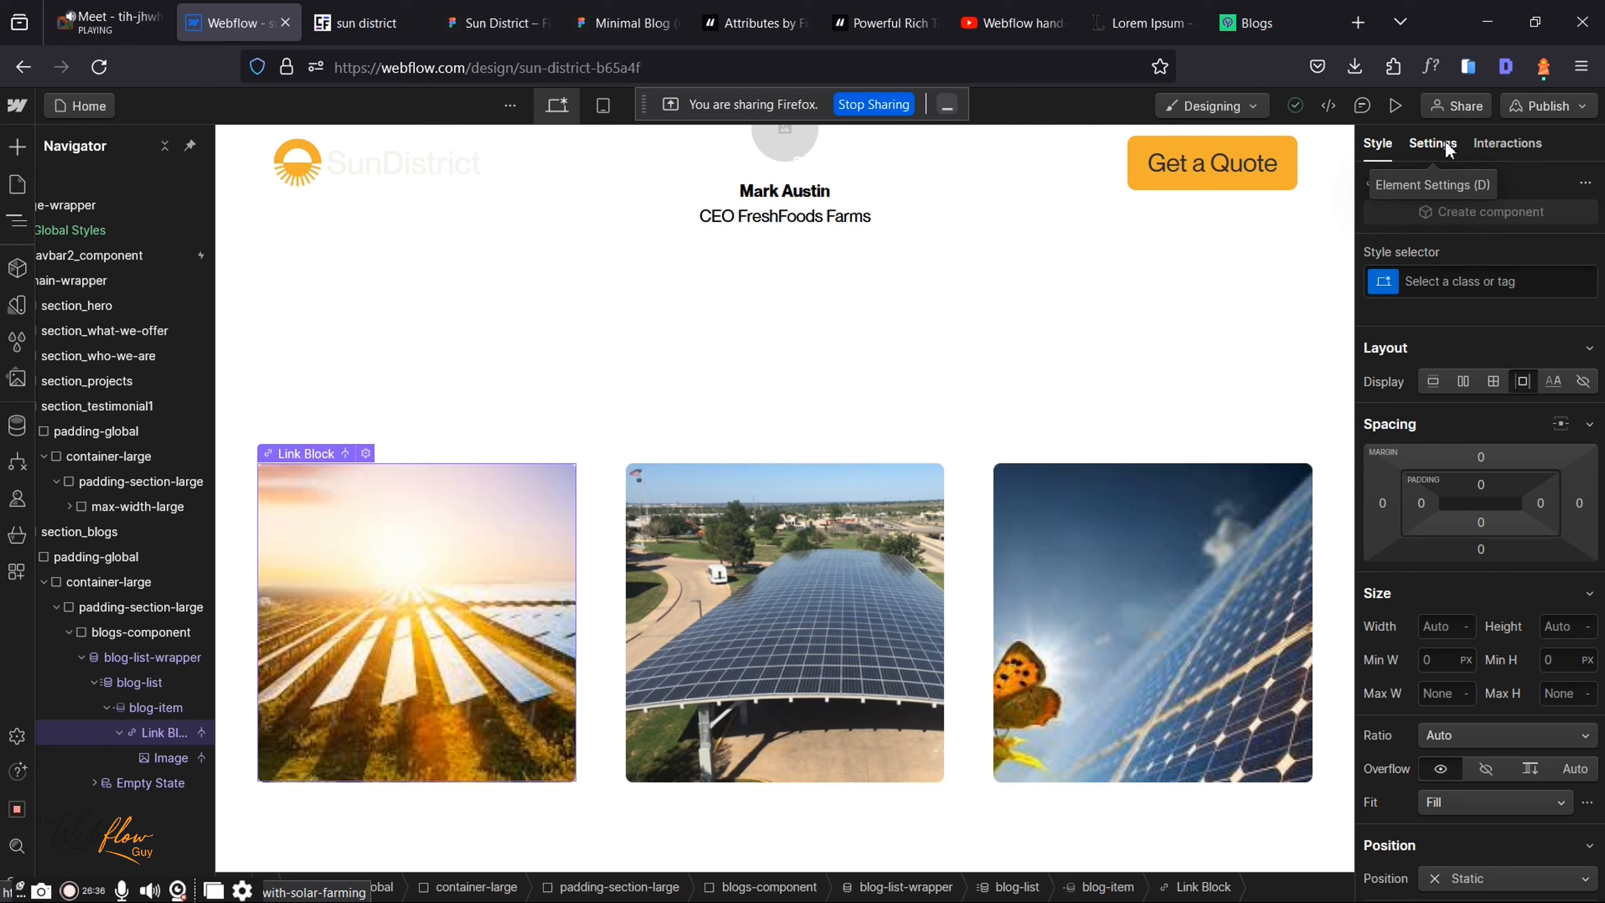
Step: Confirm the card image uses the Thumbnail field and links to Current Blog, then search 'tex'
{"action": "left_click", "coordinate": [1444, 142]}
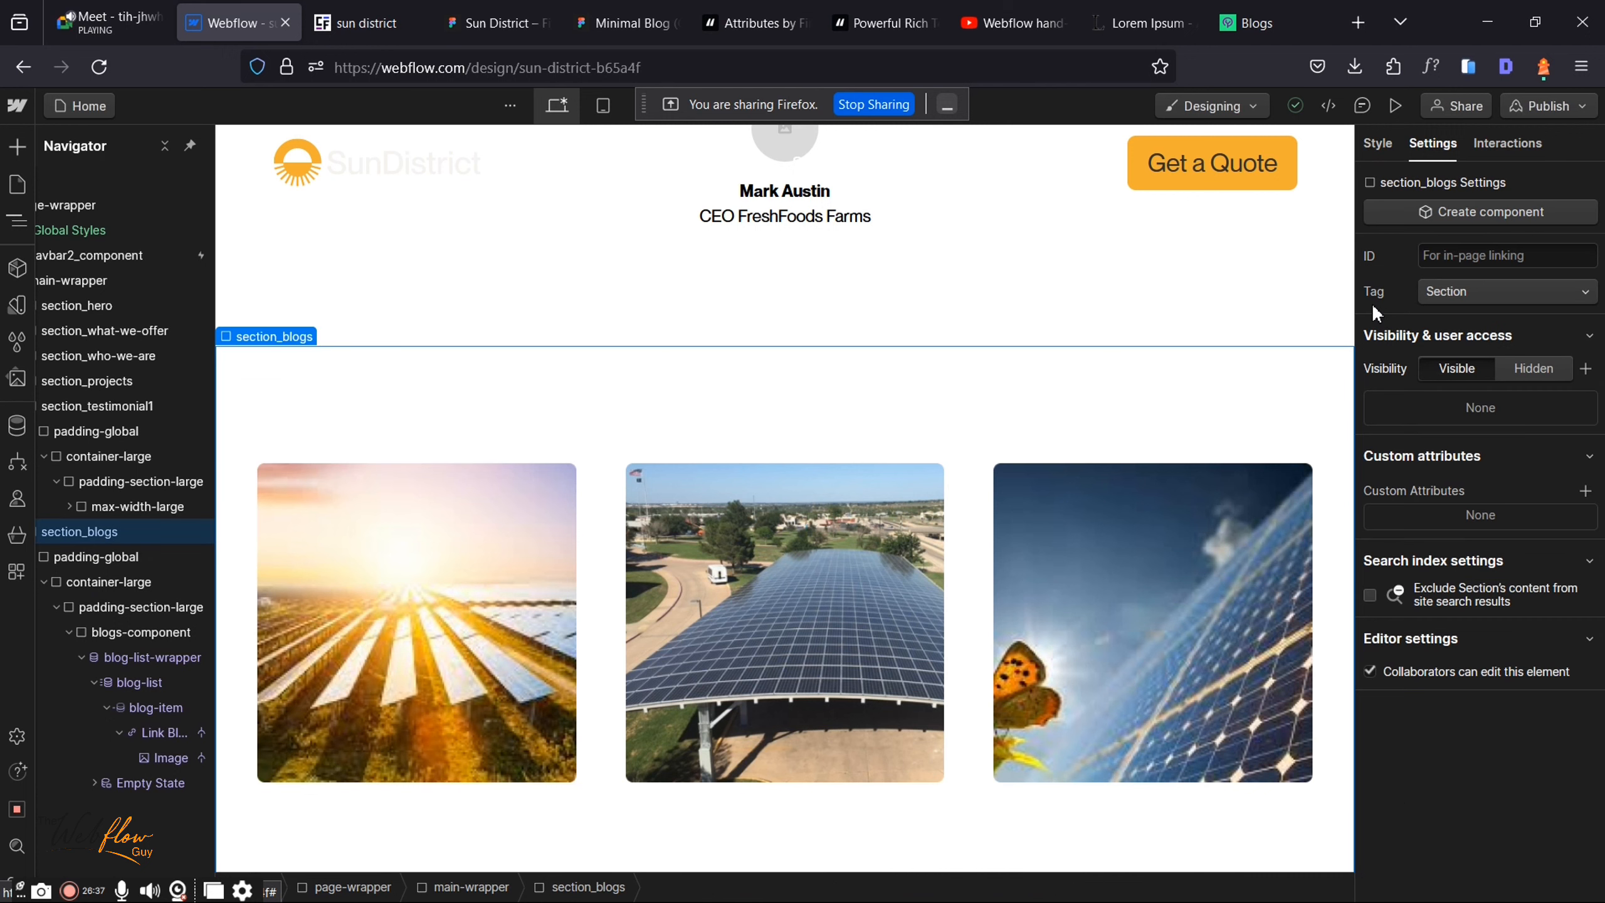
{"action": "scroll", "coordinate": [1078, 401], "scroll_direction": "down", "scroll_amount": 1}
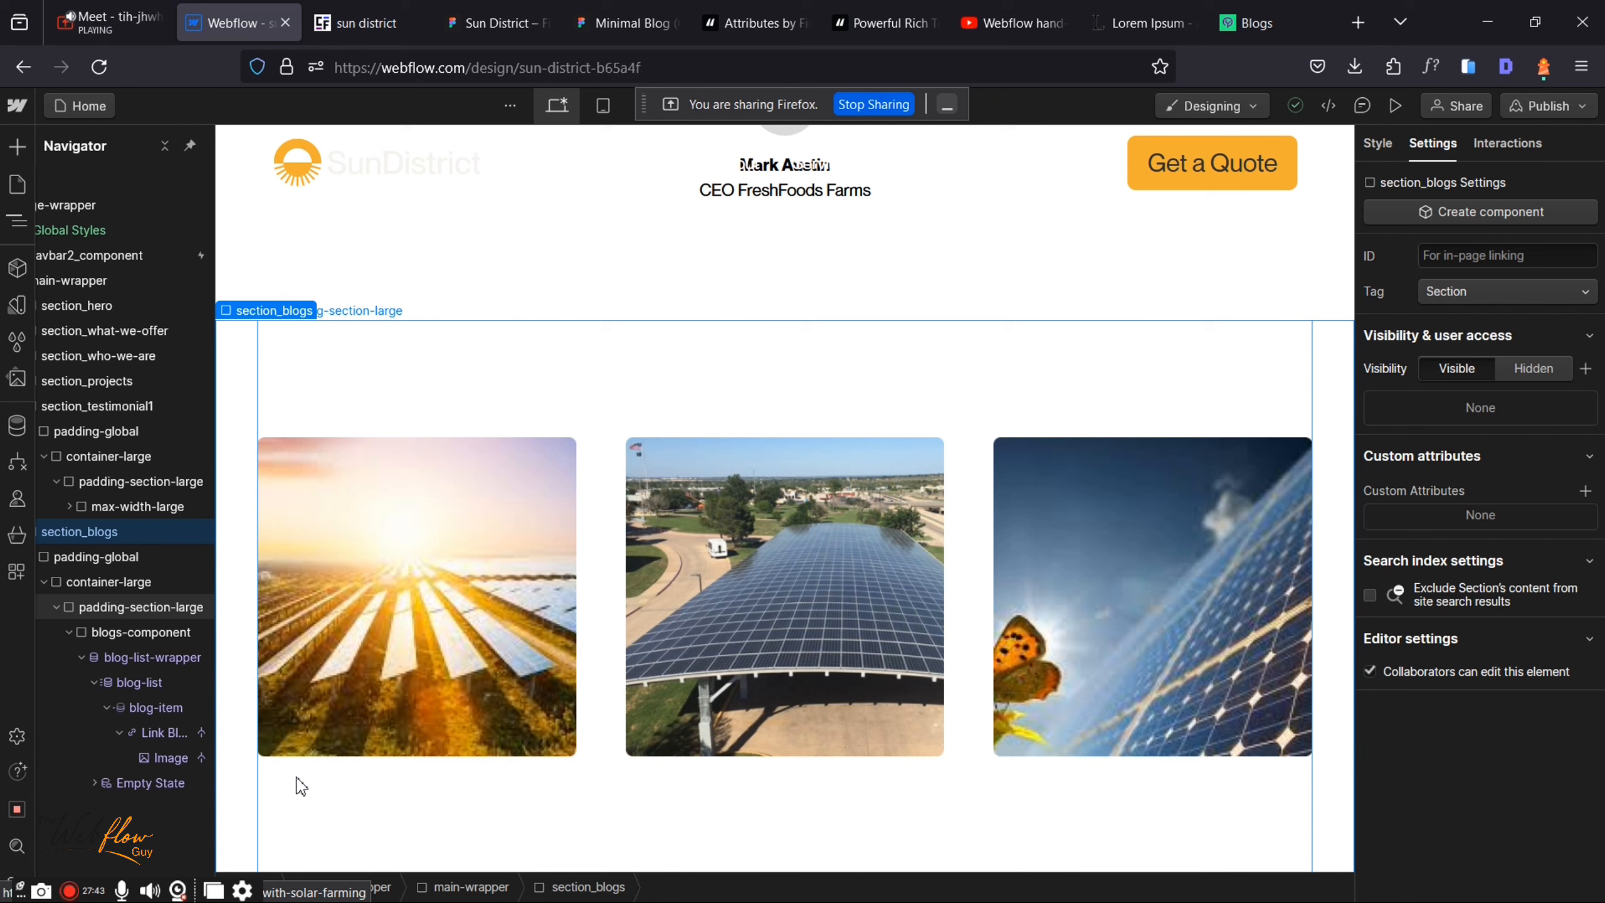
{"action": "left_click", "coordinate": [136, 607]}
{"action": "left_click", "coordinate": [157, 748]}
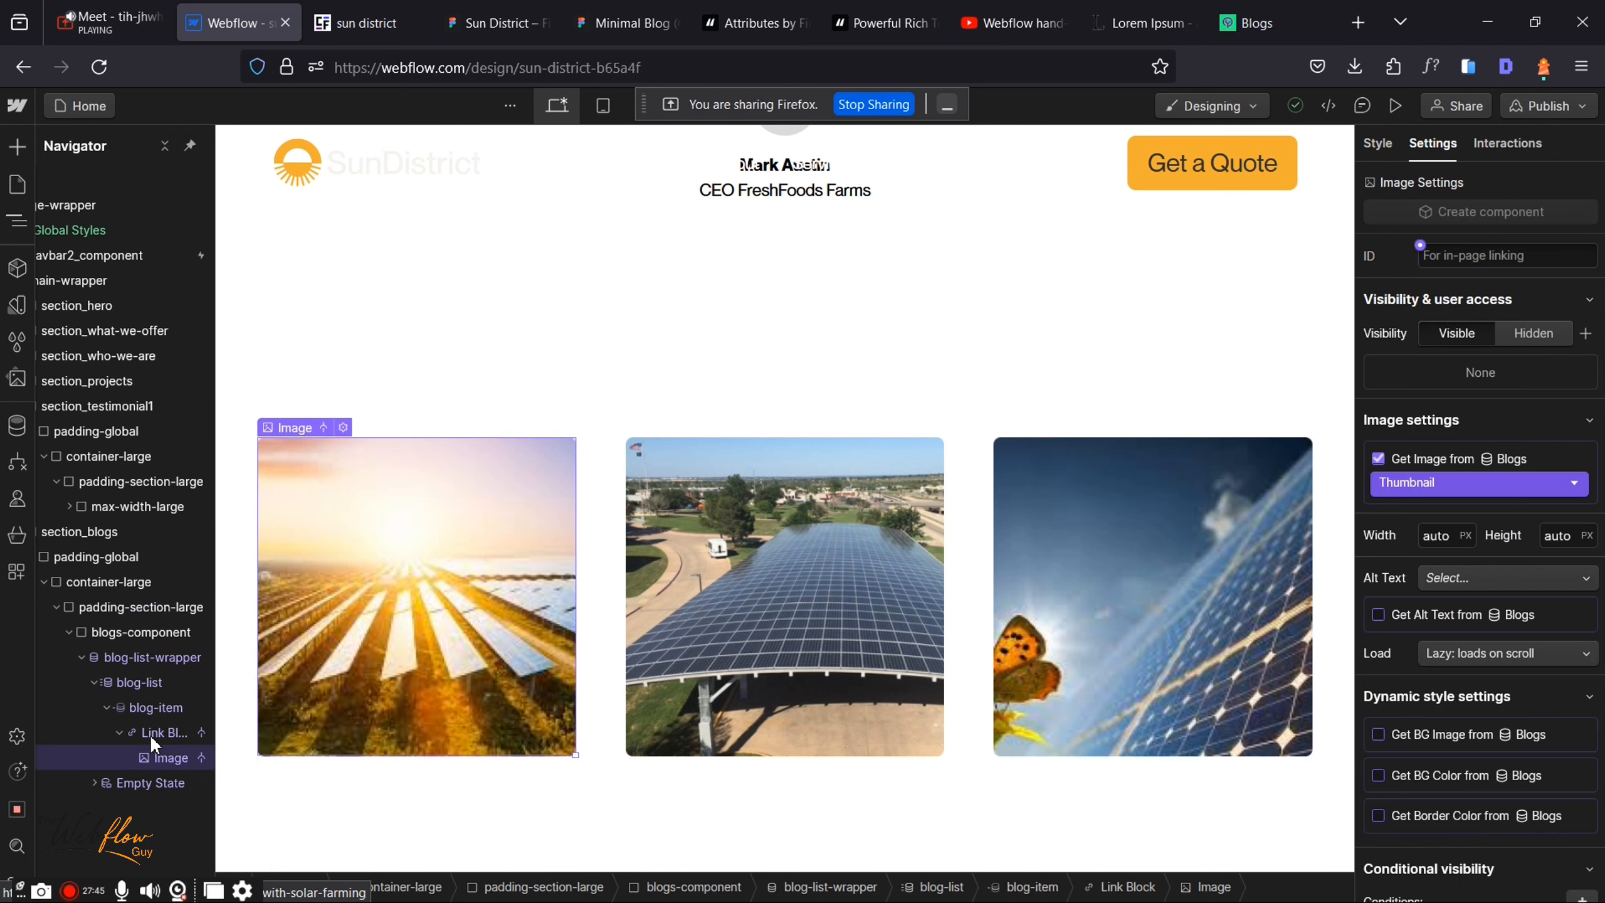
{"action": "left_click", "coordinate": [153, 733]}
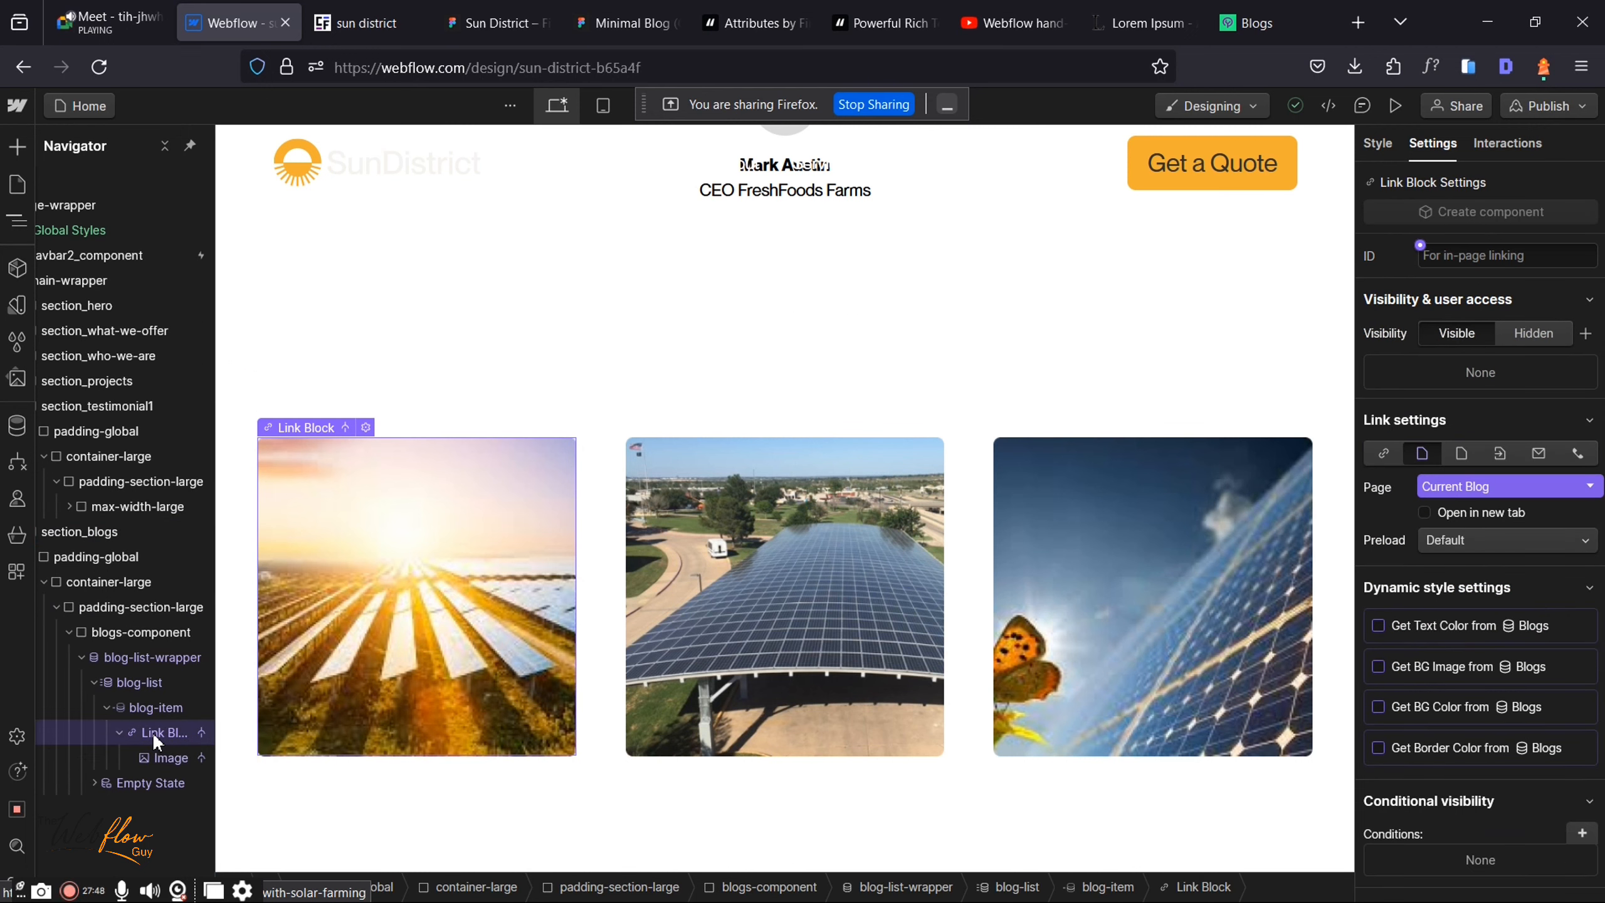
{"action": "key", "text": "ctrl+k"}
{"action": "type", "text": "tex"}
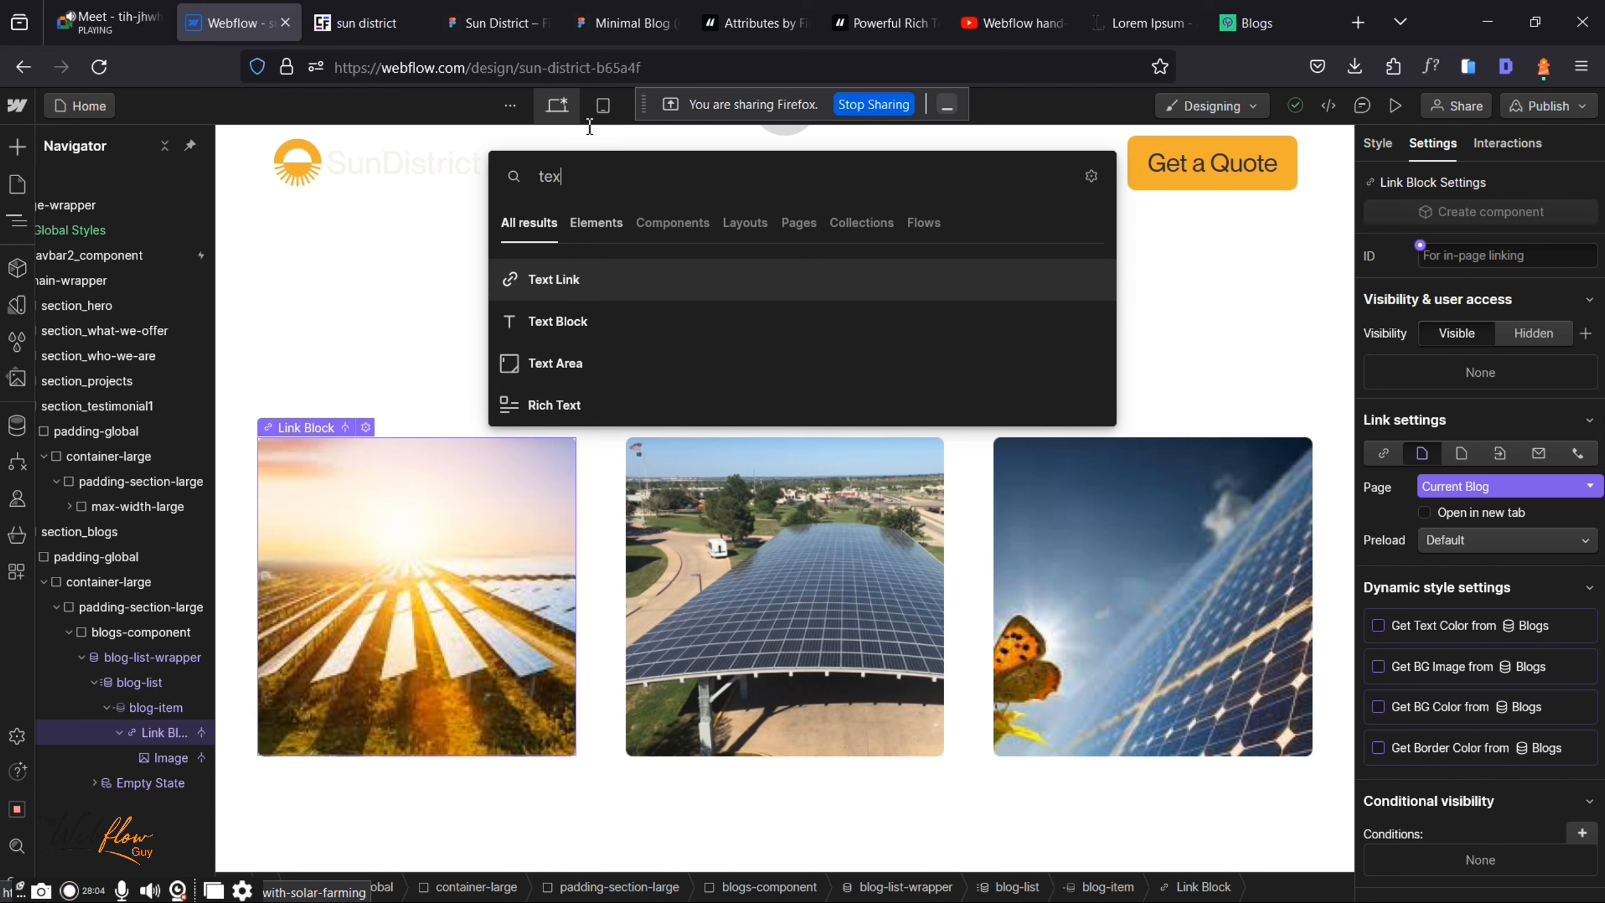
Step: Insert a Text Block into each blog card after checking the Sun District card design
{"action": "left_click", "coordinate": [464, 29]}
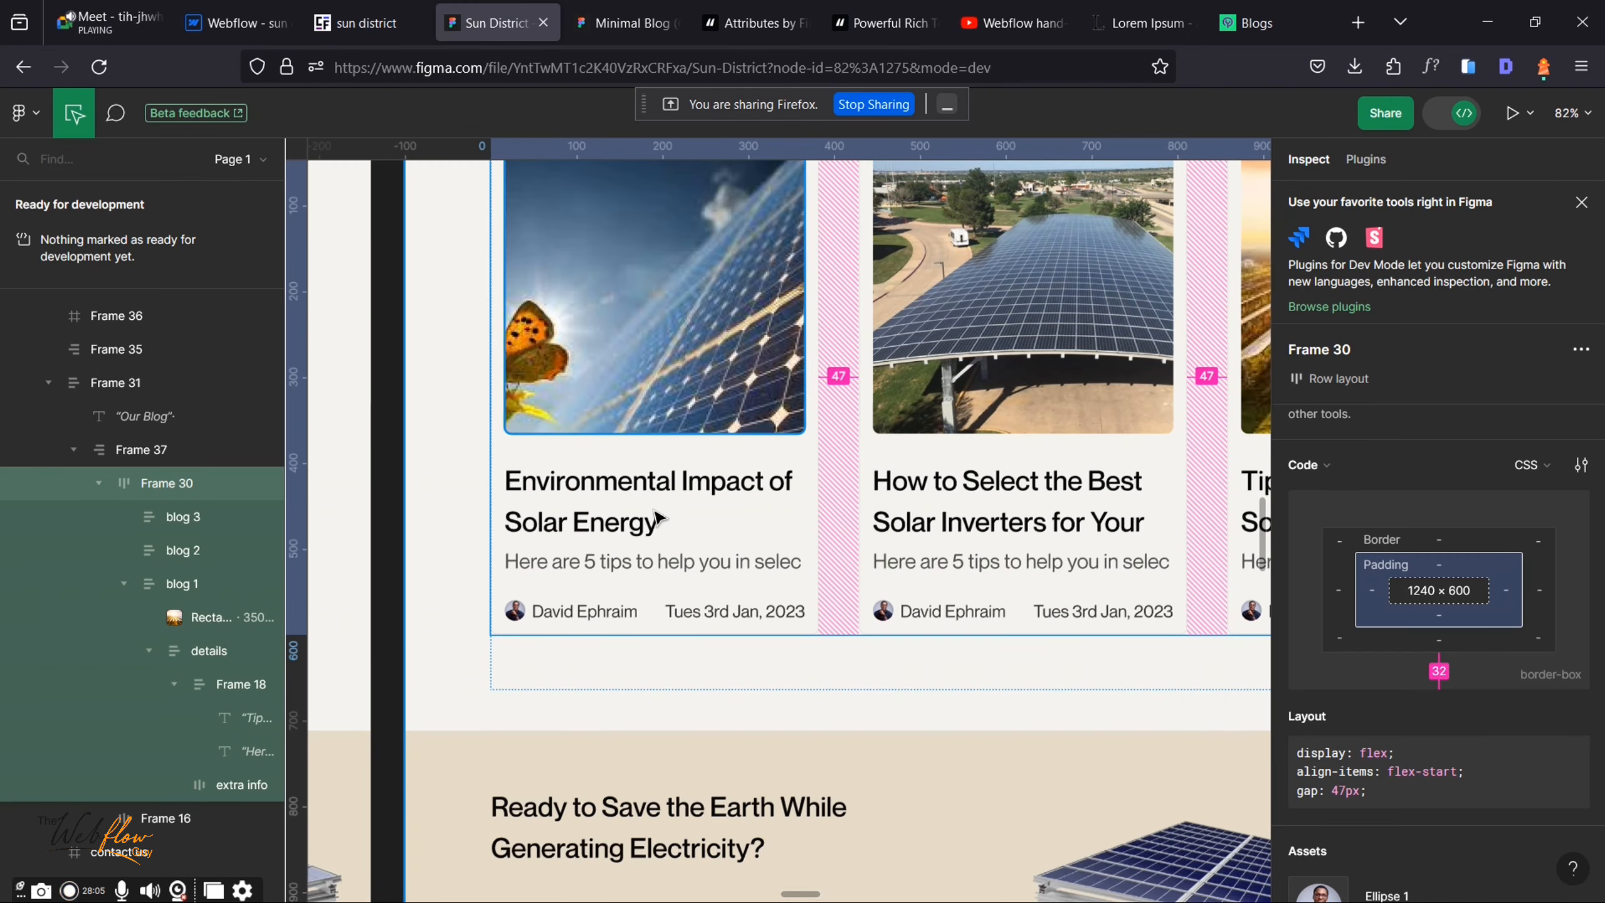
{"action": "left_click", "coordinate": [234, 23]}
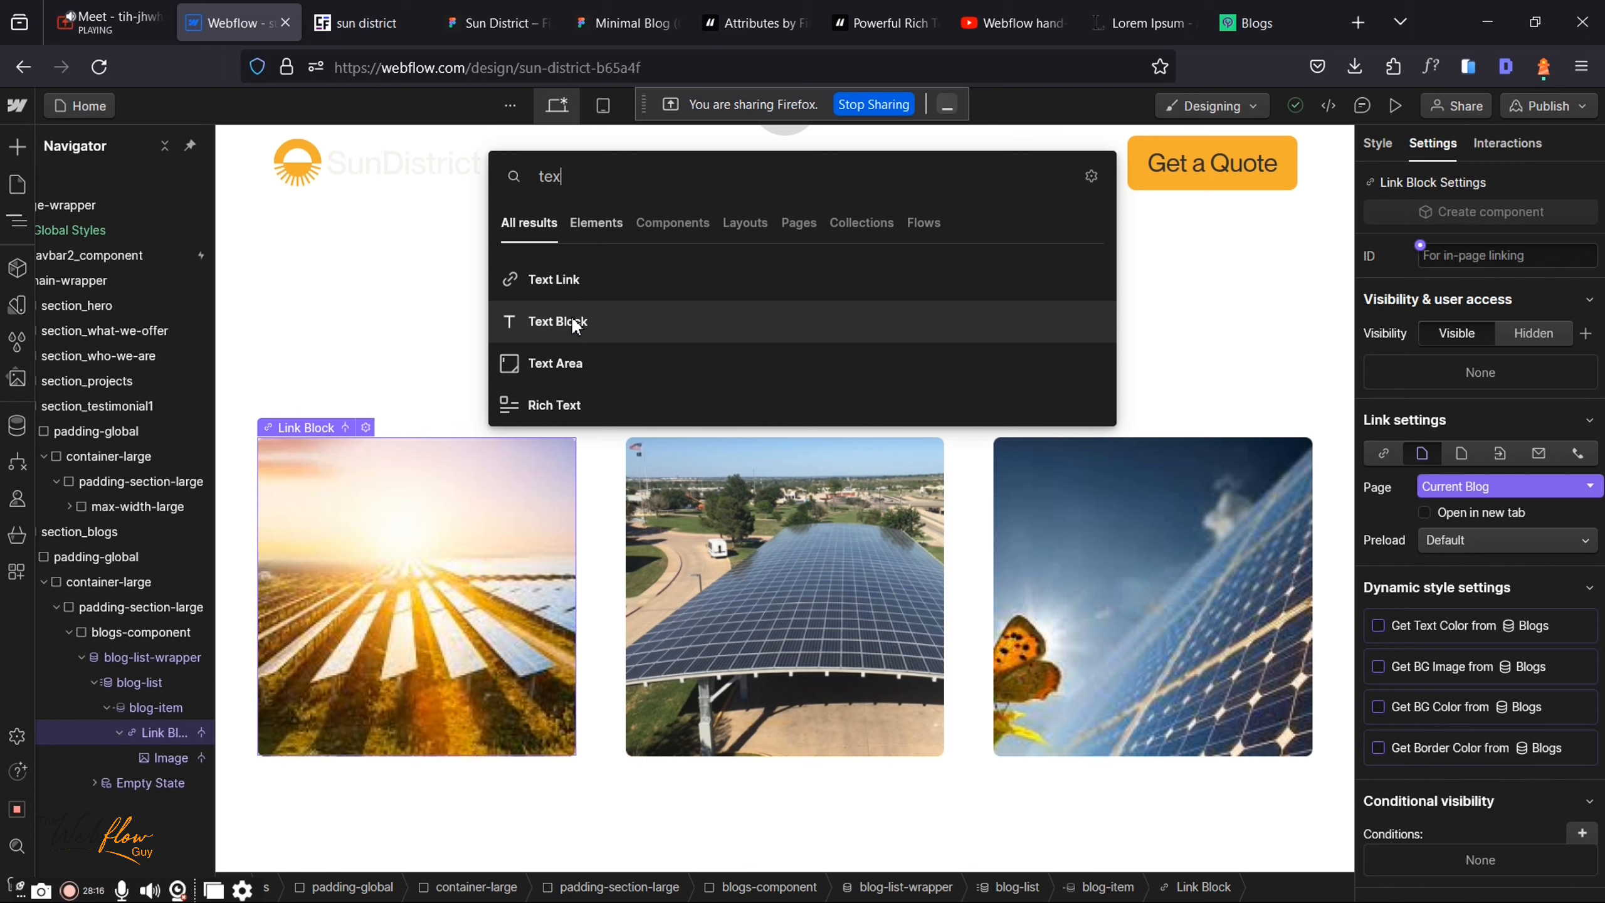
{"action": "left_click", "coordinate": [557, 321]}
Step: Paste 'Environmental Impact of Solar Energy' as the heading in the card's text block
{"action": "double_click", "coordinate": [419, 748]}
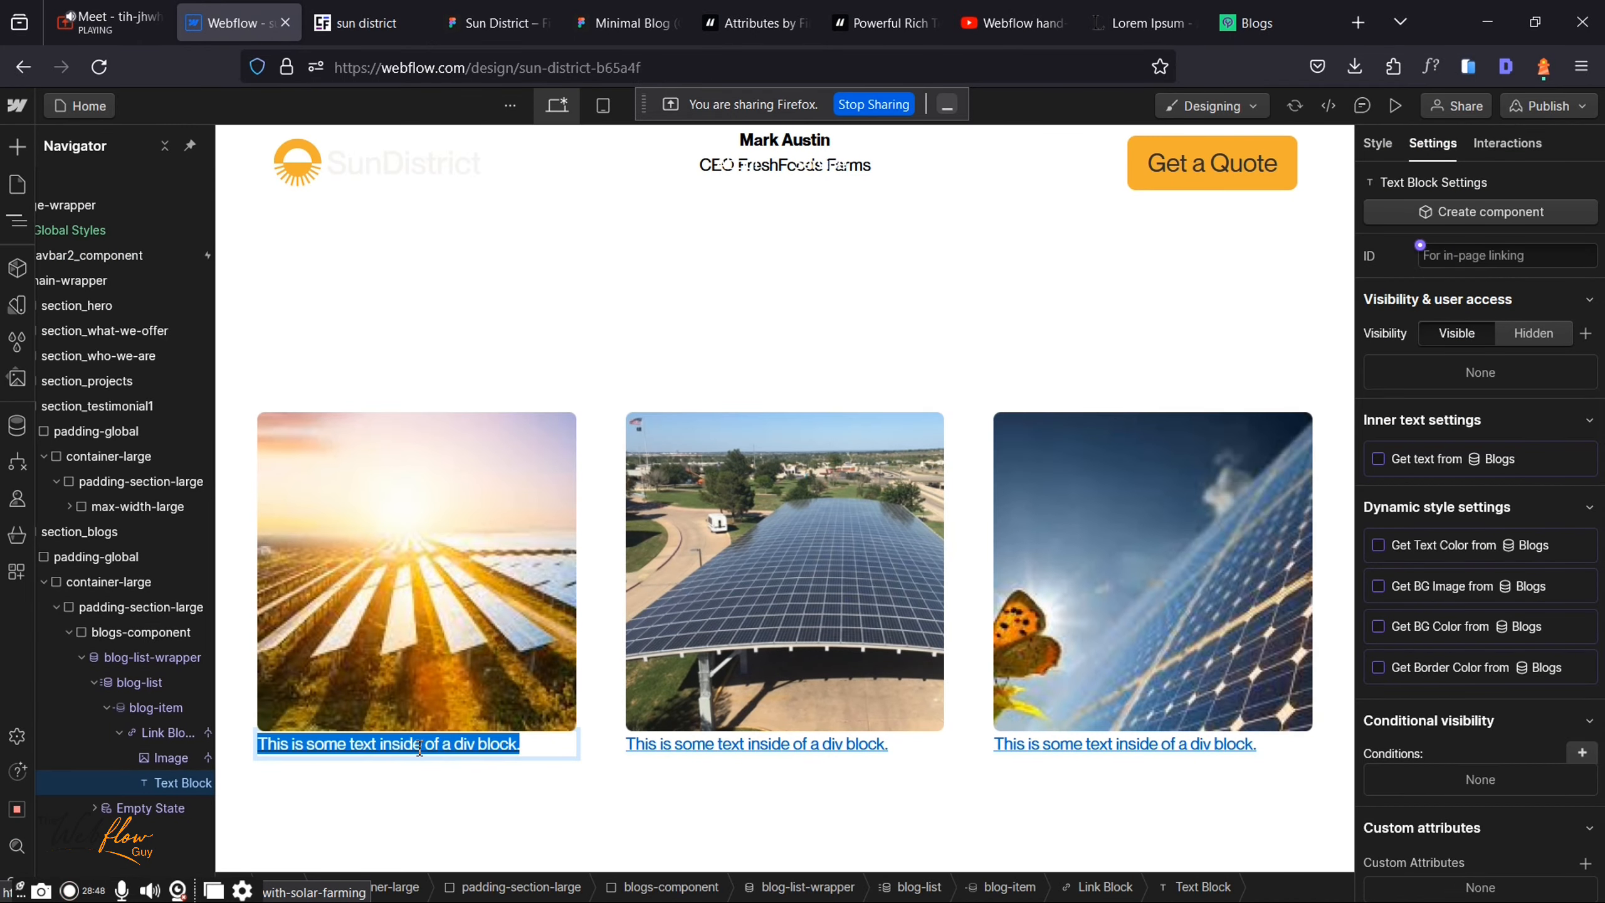
{"action": "type", "text": "Environmental Impact of Solar Energy"}
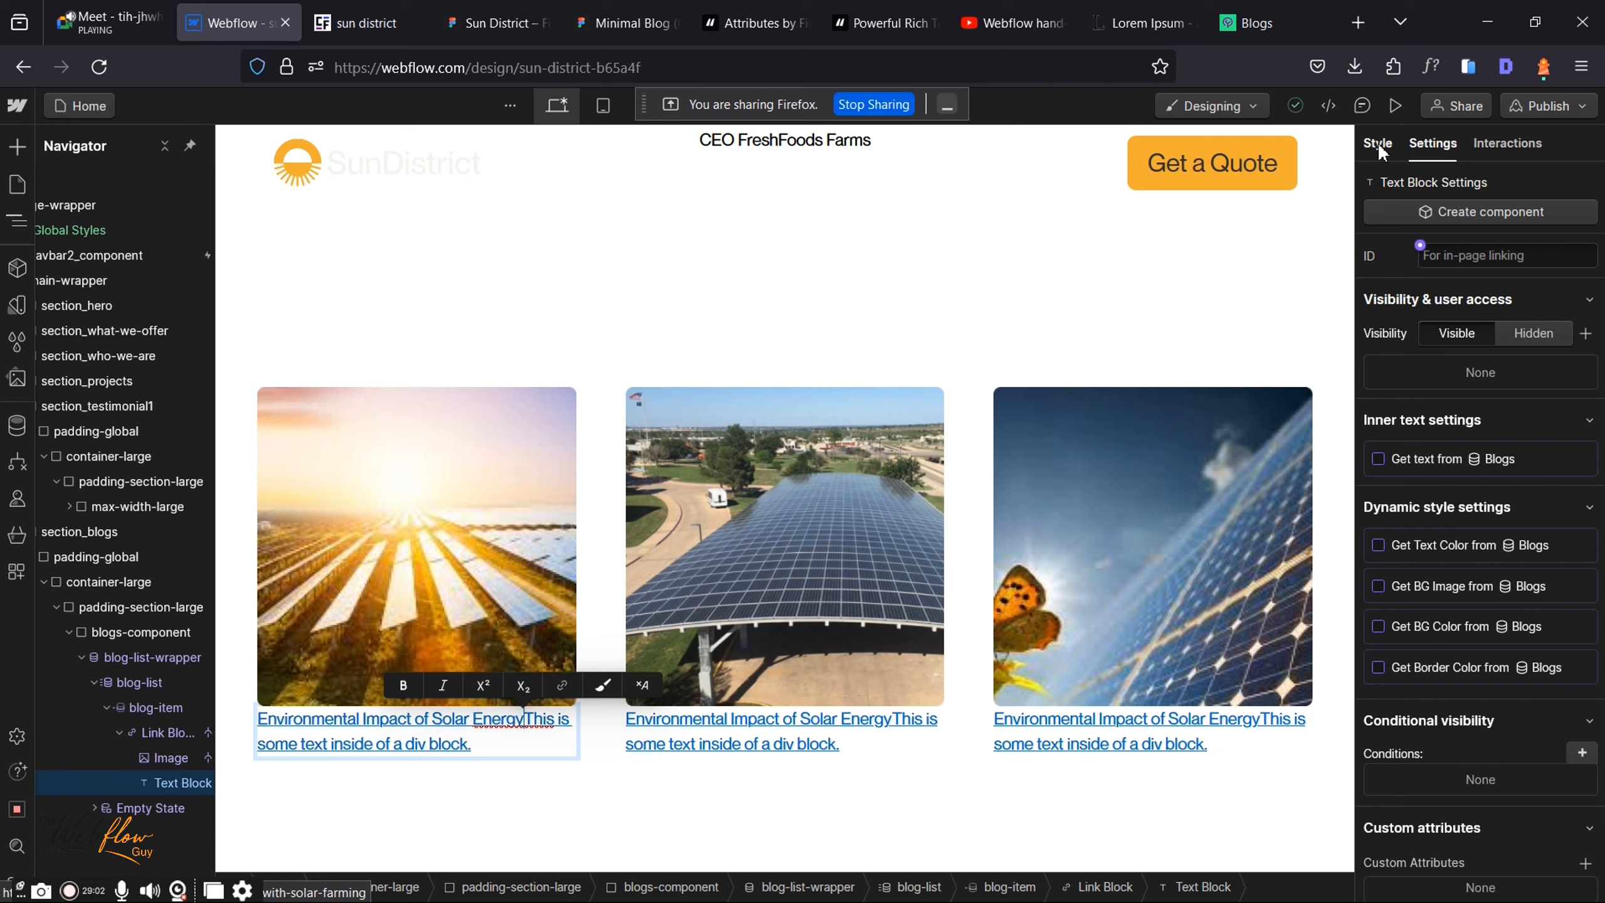
{"action": "key", "text": "Escape"}
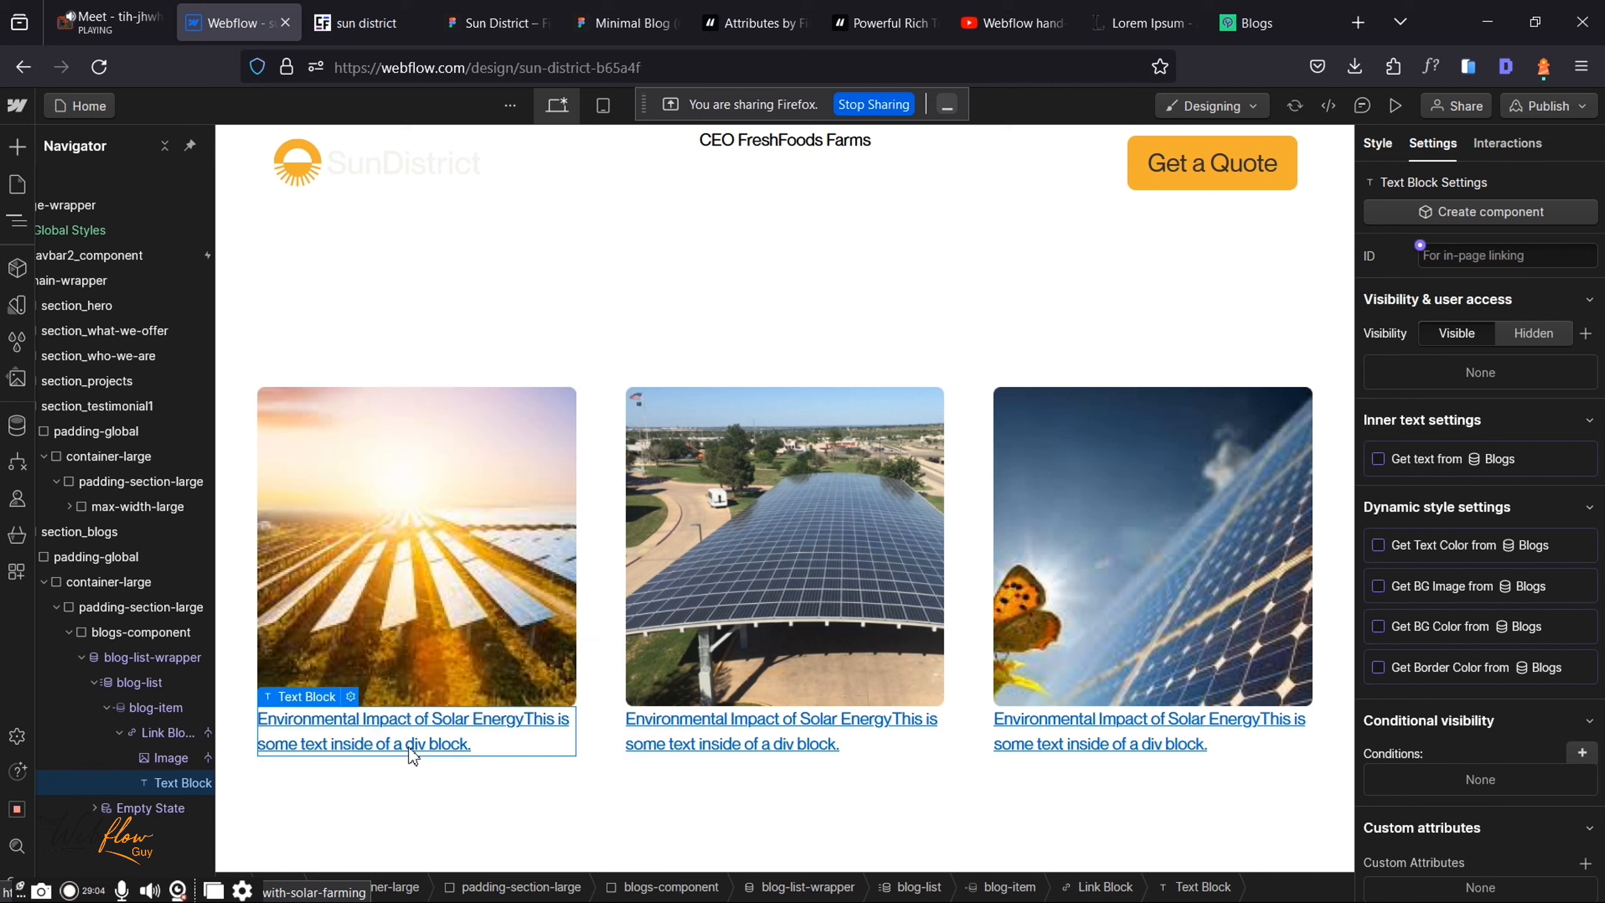
{"action": "key", "text": "s"}
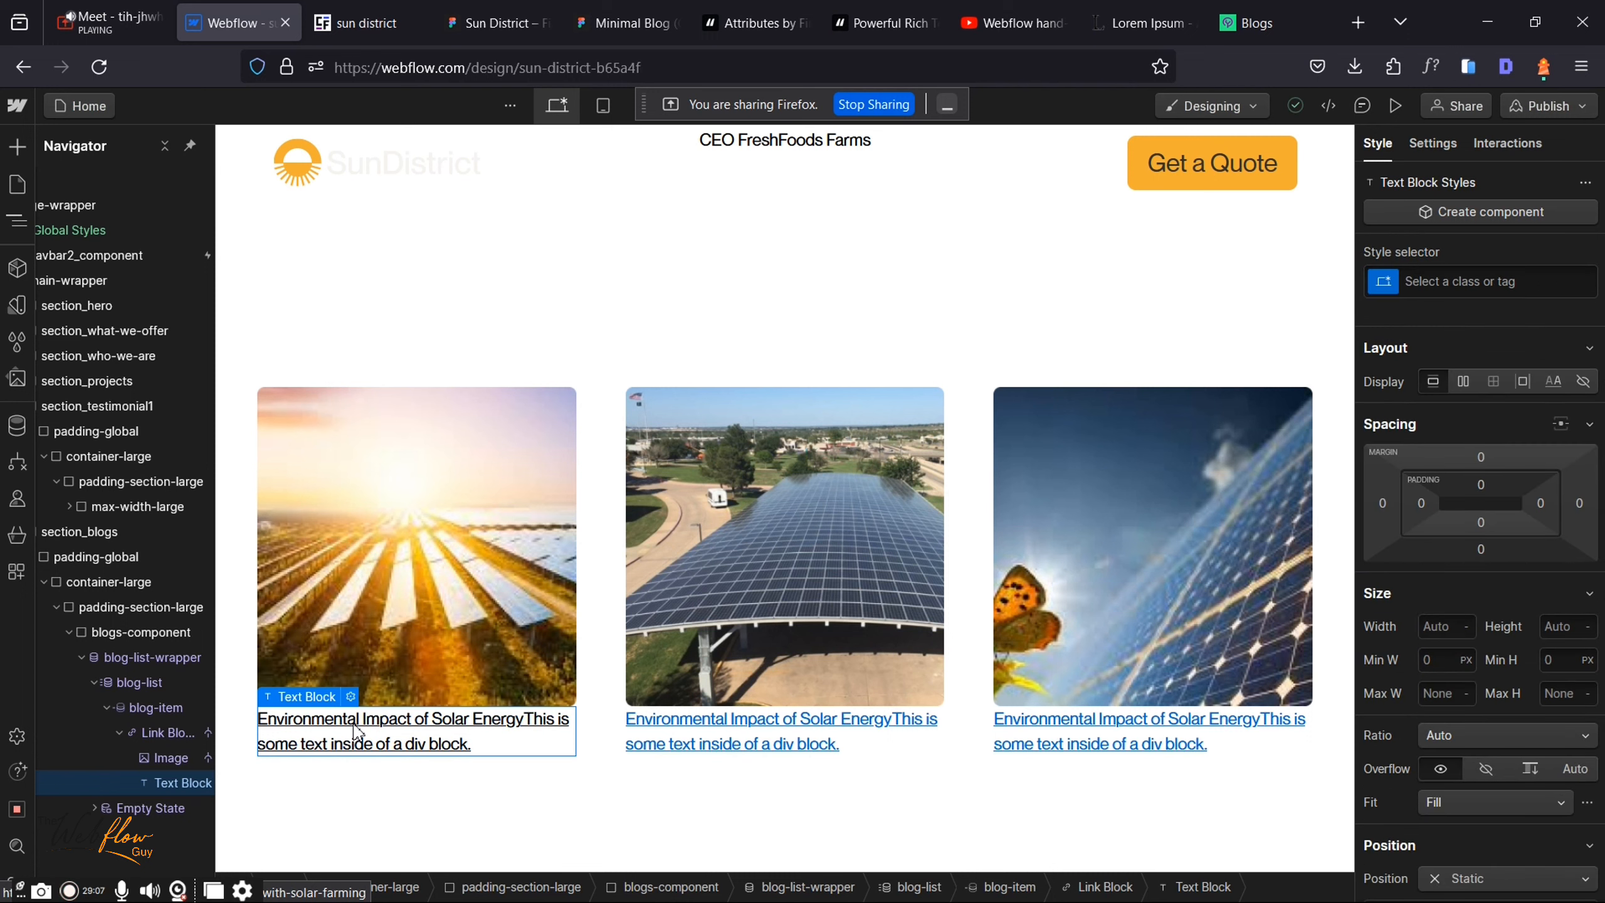
Step: Bind the card text block to the Blogs collection's Blog Title field, referencing the Minimal Blog design
{"action": "left_click", "coordinate": [351, 696]}
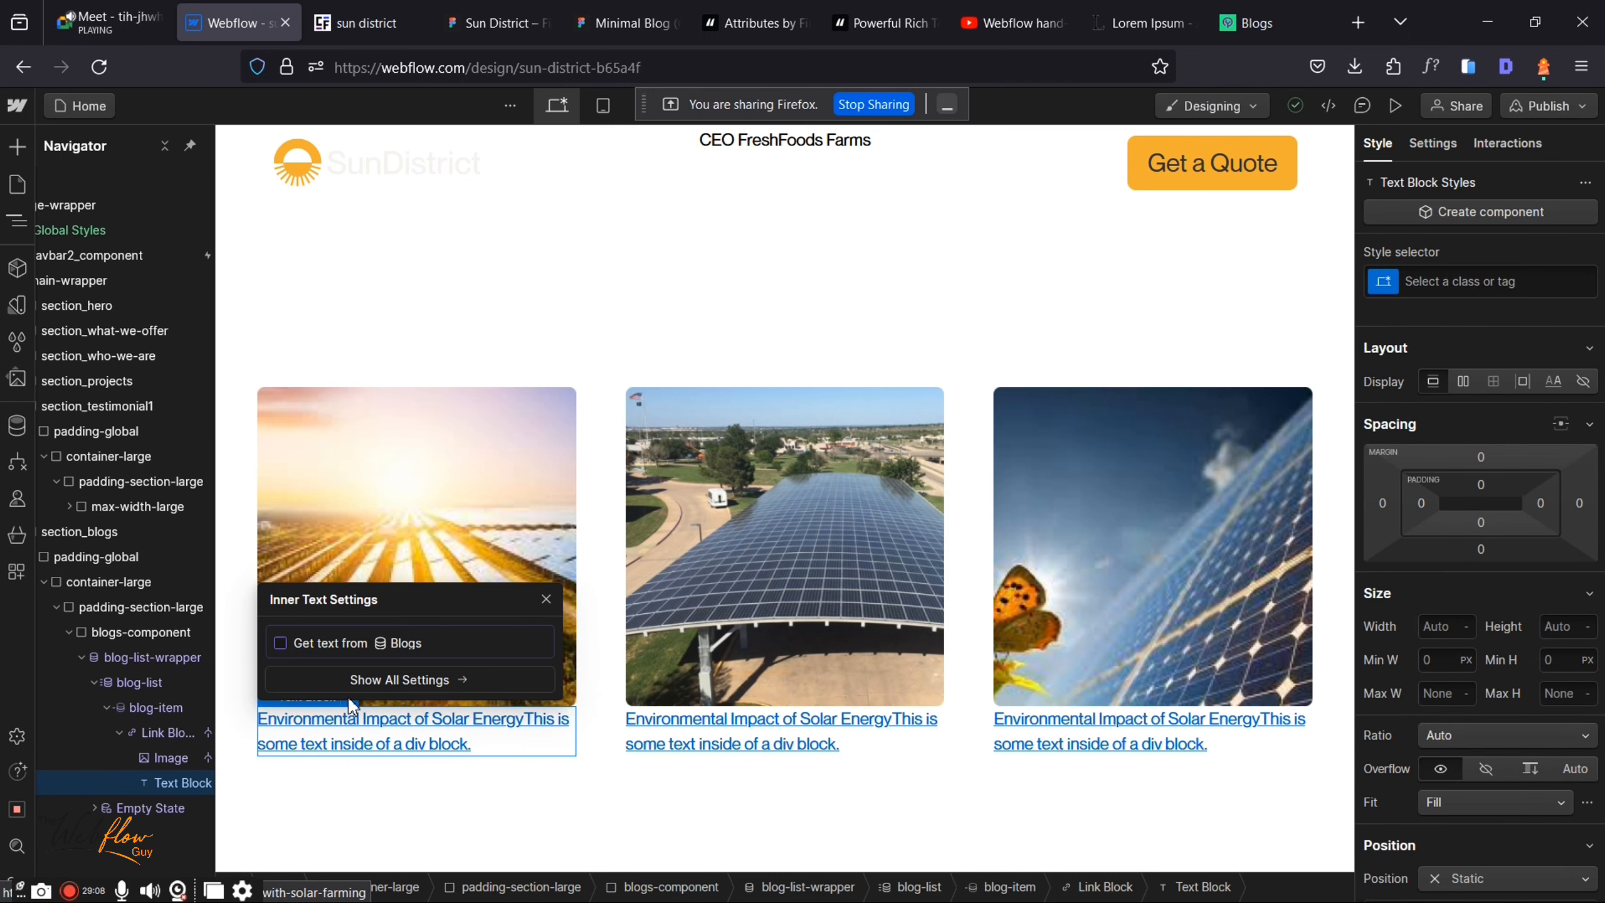
{"action": "left_click", "coordinate": [281, 642]}
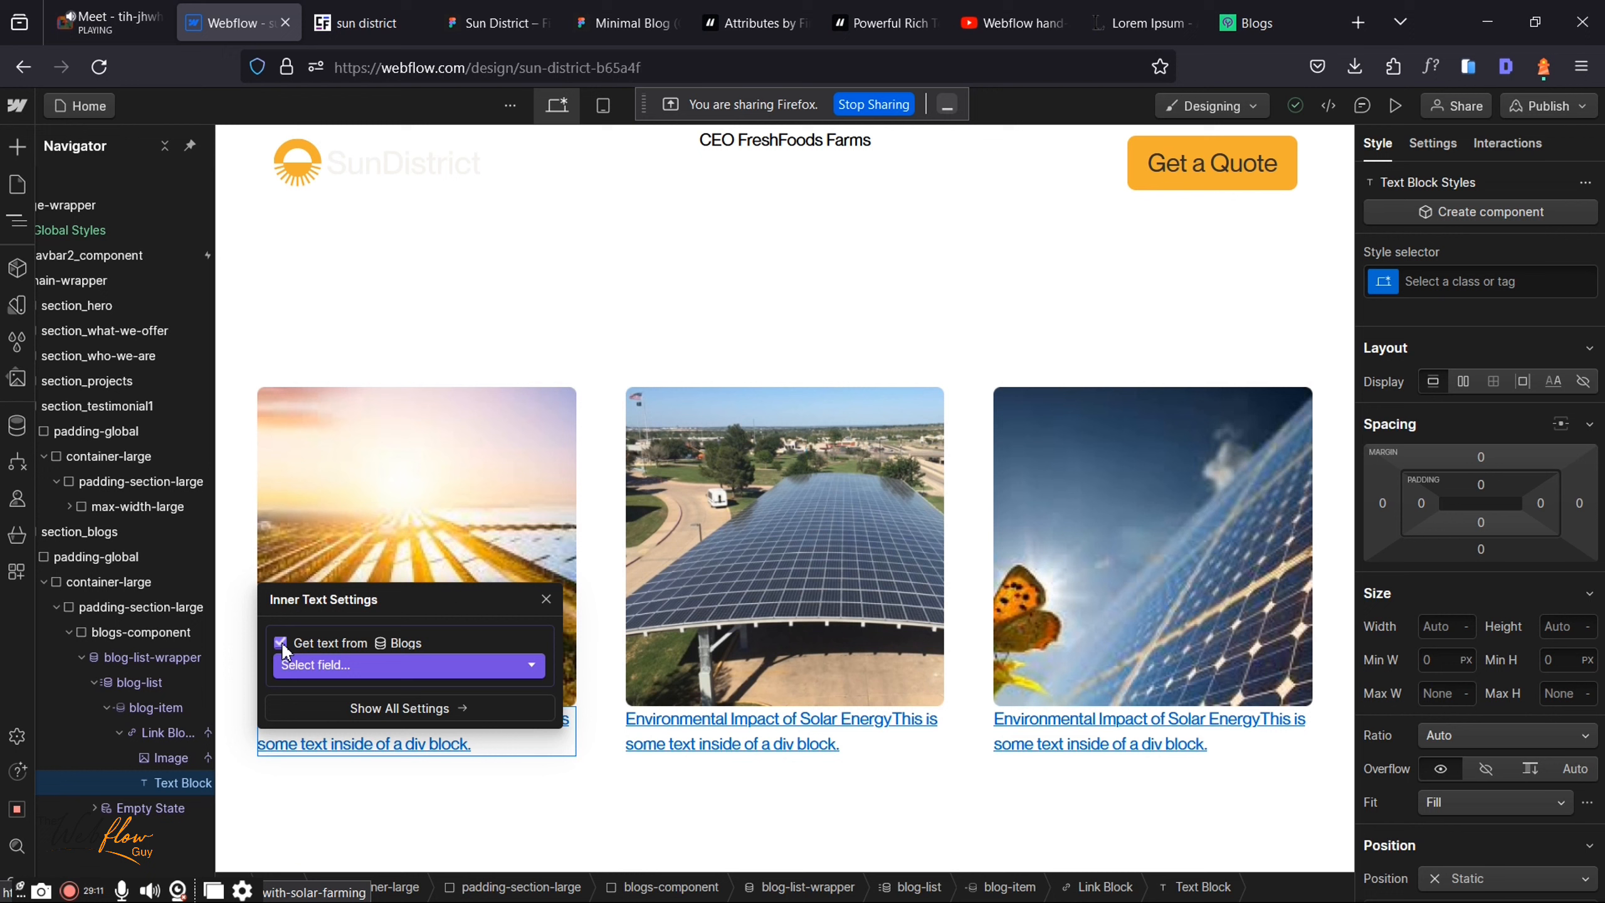
{"action": "left_click", "coordinate": [391, 662]}
{"action": "left_click", "coordinate": [626, 23]}
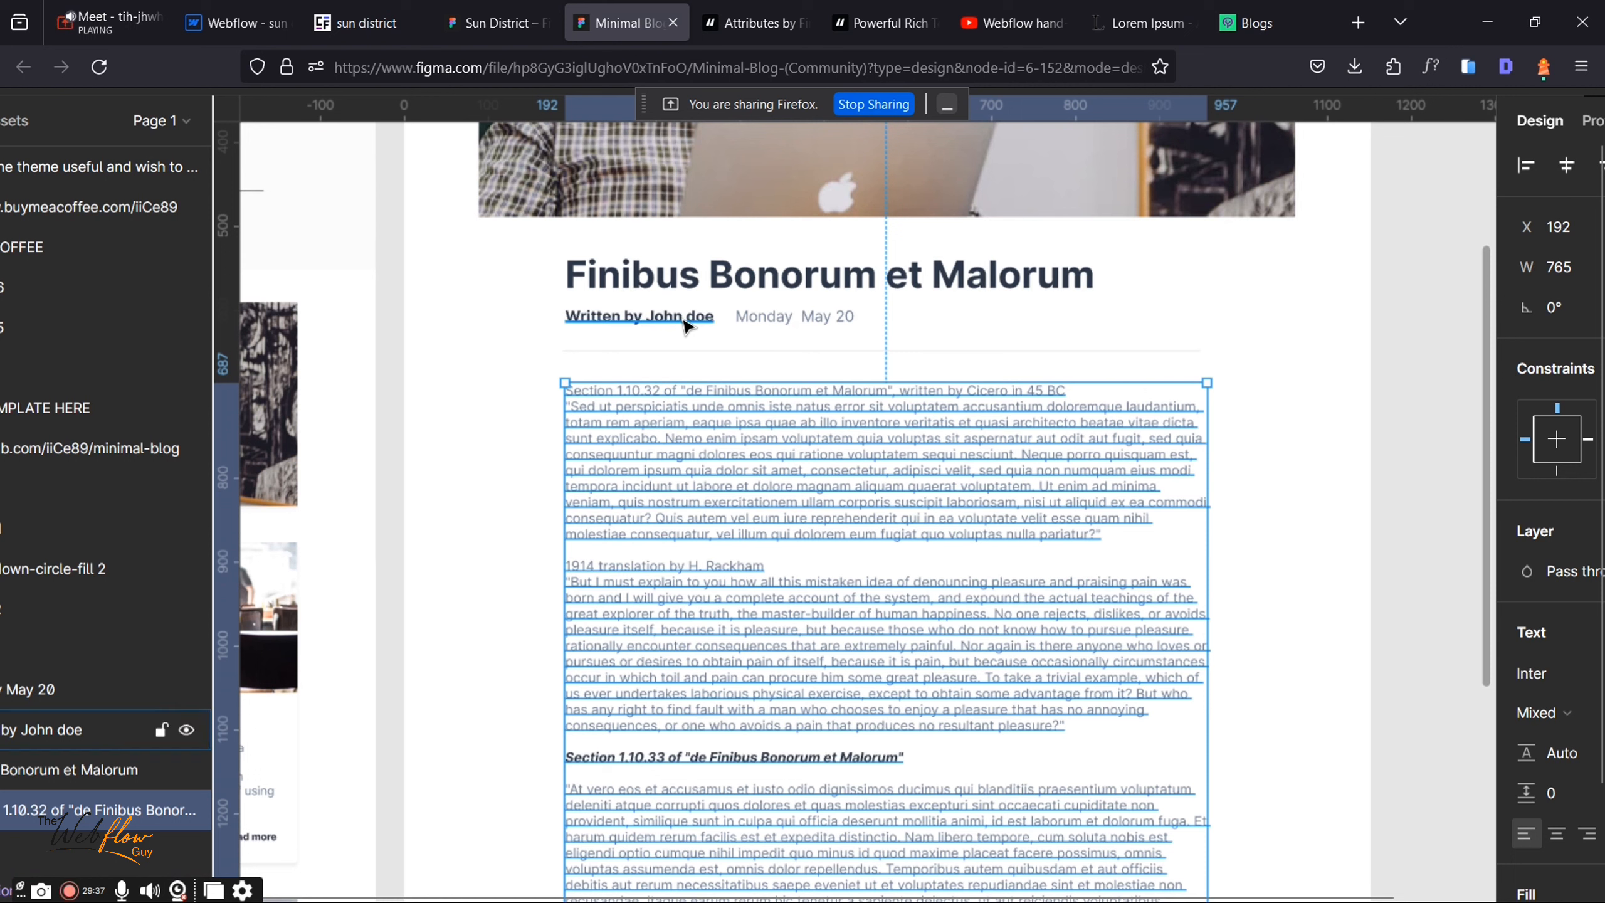
{"action": "left_click", "coordinate": [258, 16]}
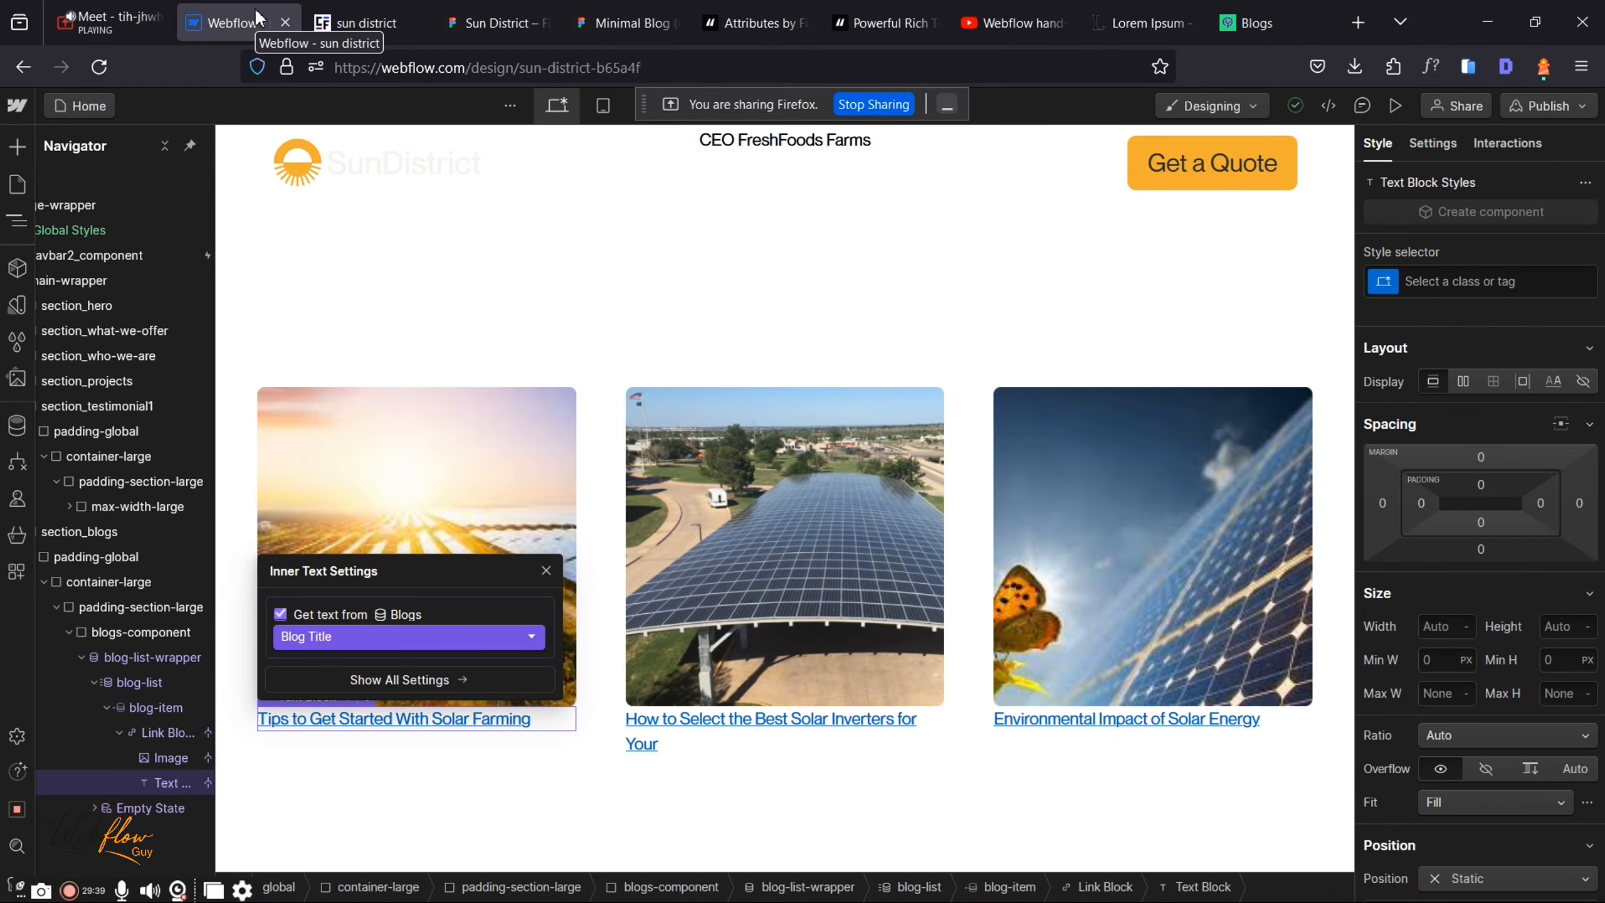
{"action": "left_click", "coordinate": [546, 571]}
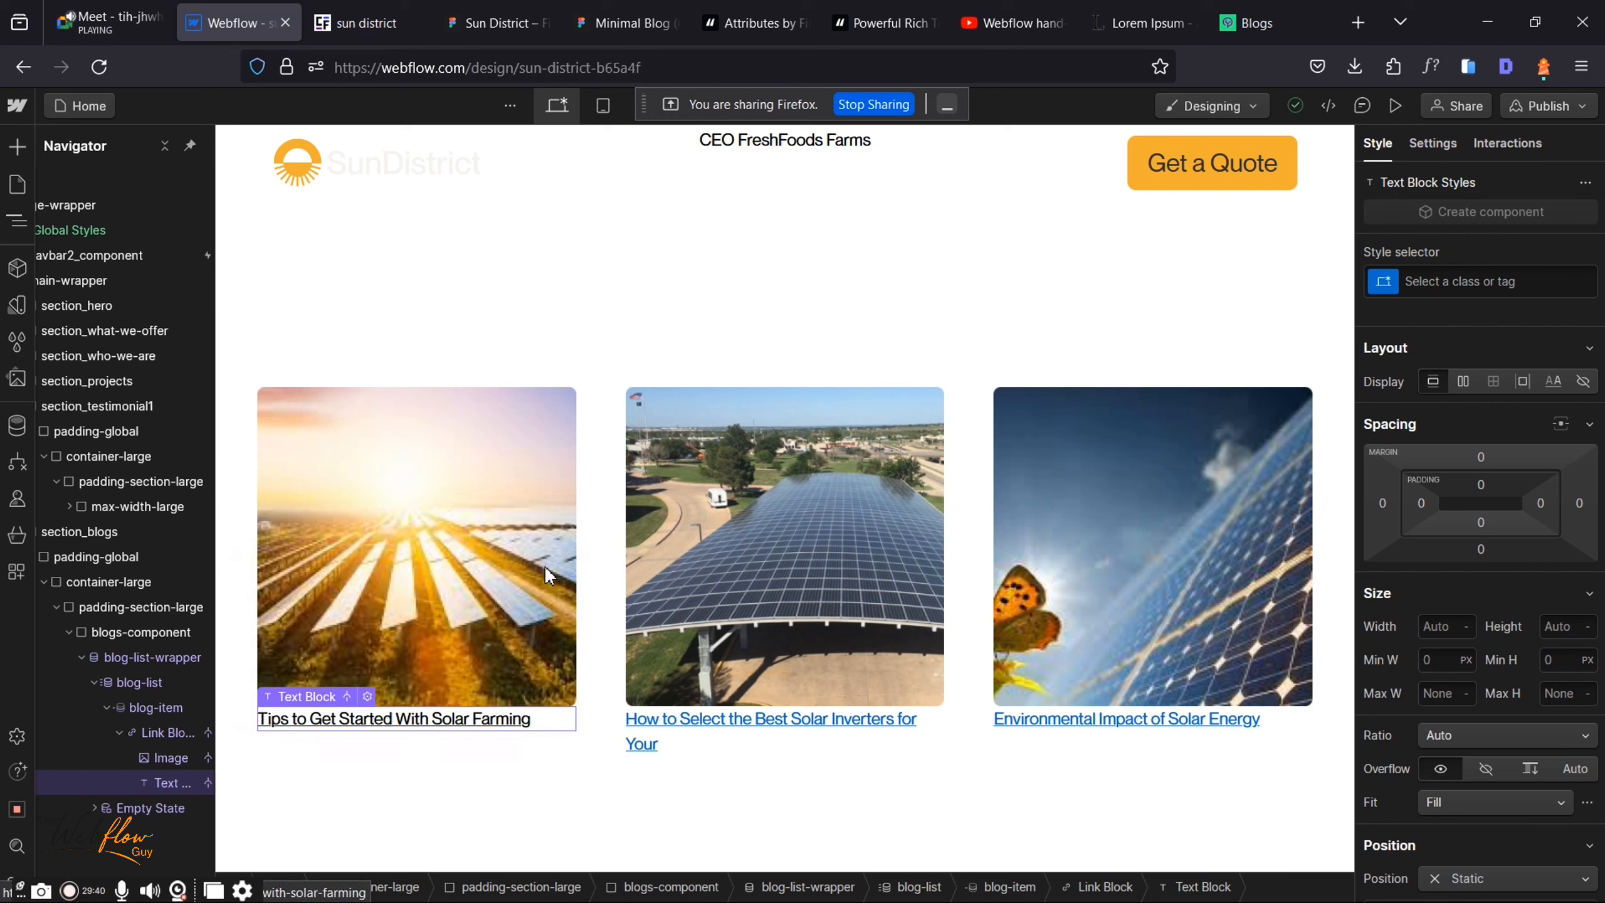
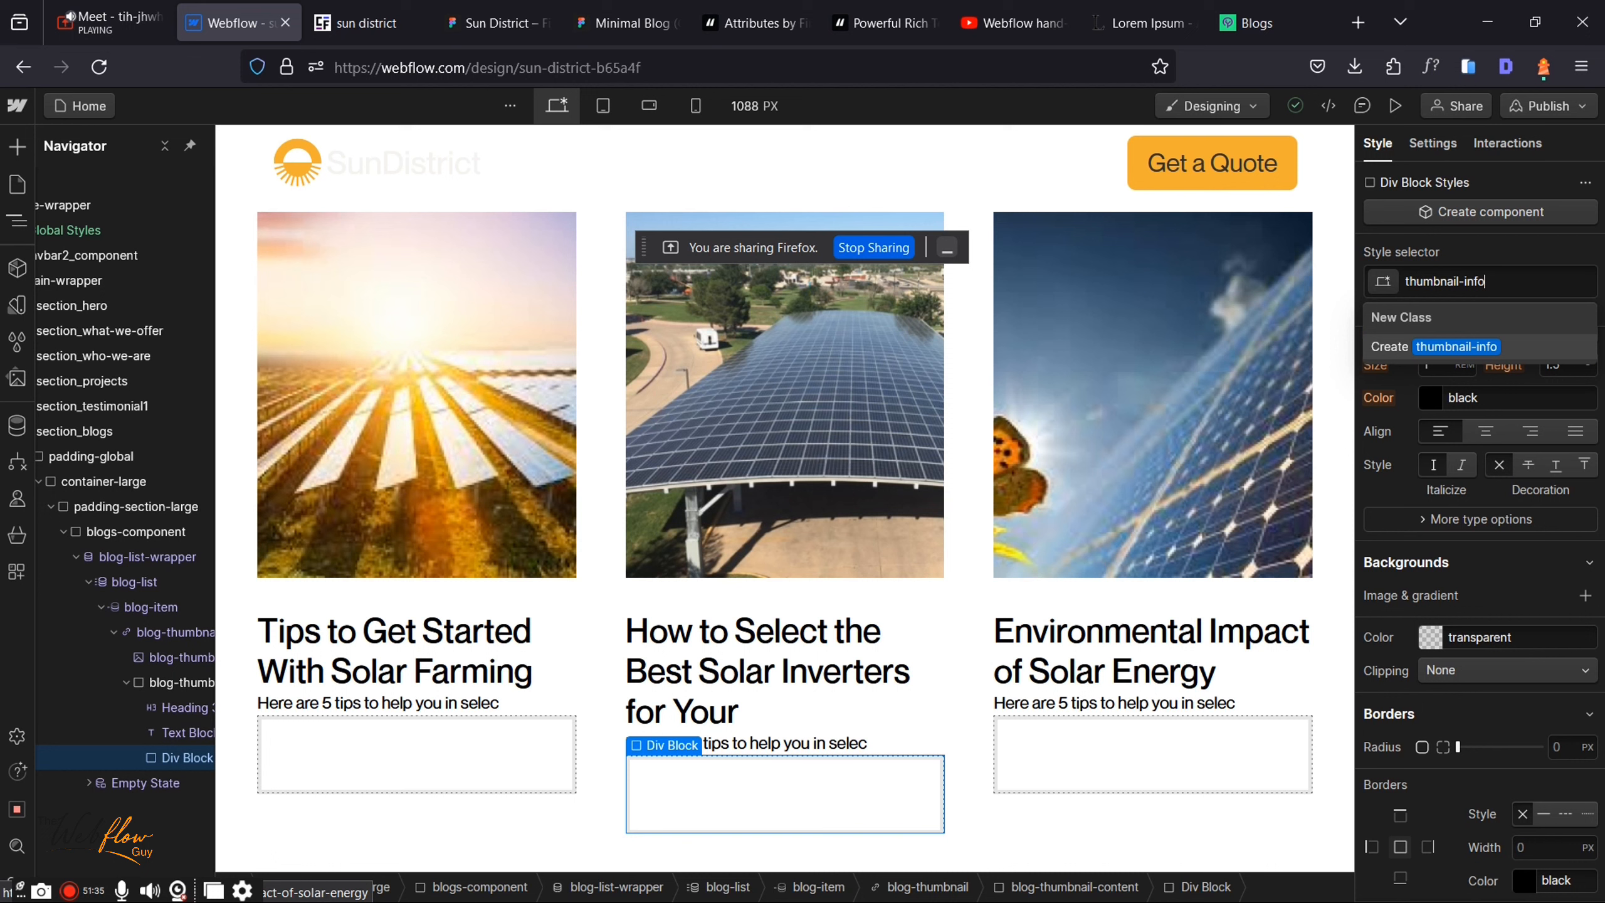
Step: Create the thumbnail-info class and apply it to the new div in each blog card
{"action": "key", "text": "Return"}
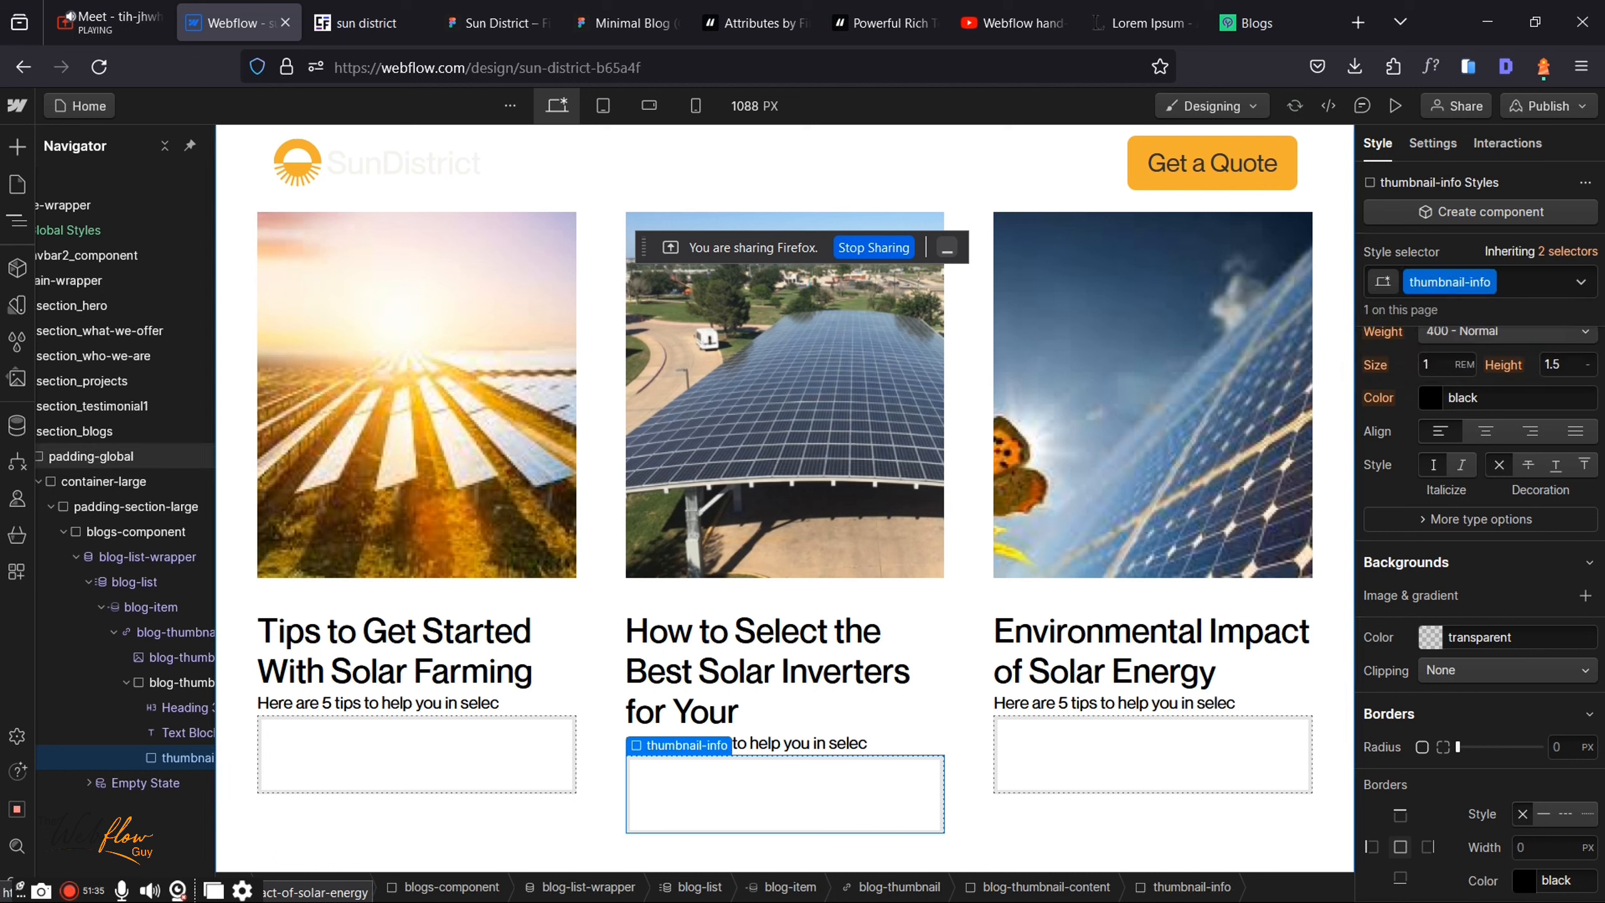
Step: Add a Div Block inside thumbnail-info in the blog card
{"action": "key", "text": "ctrl+k"}
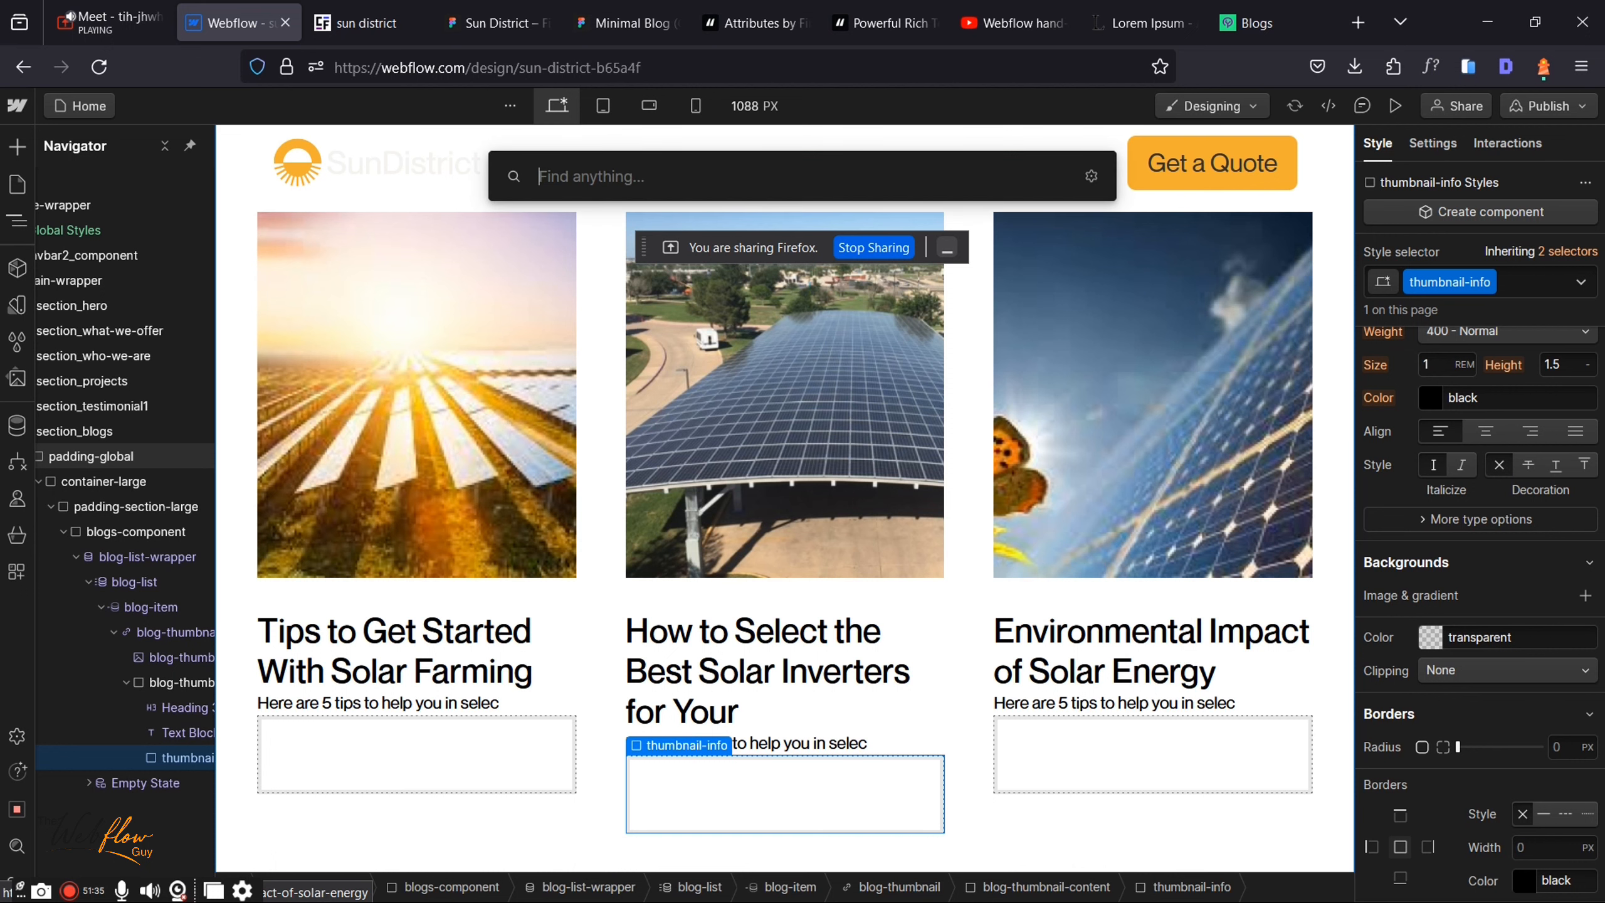
{"action": "type", "text": "d"}
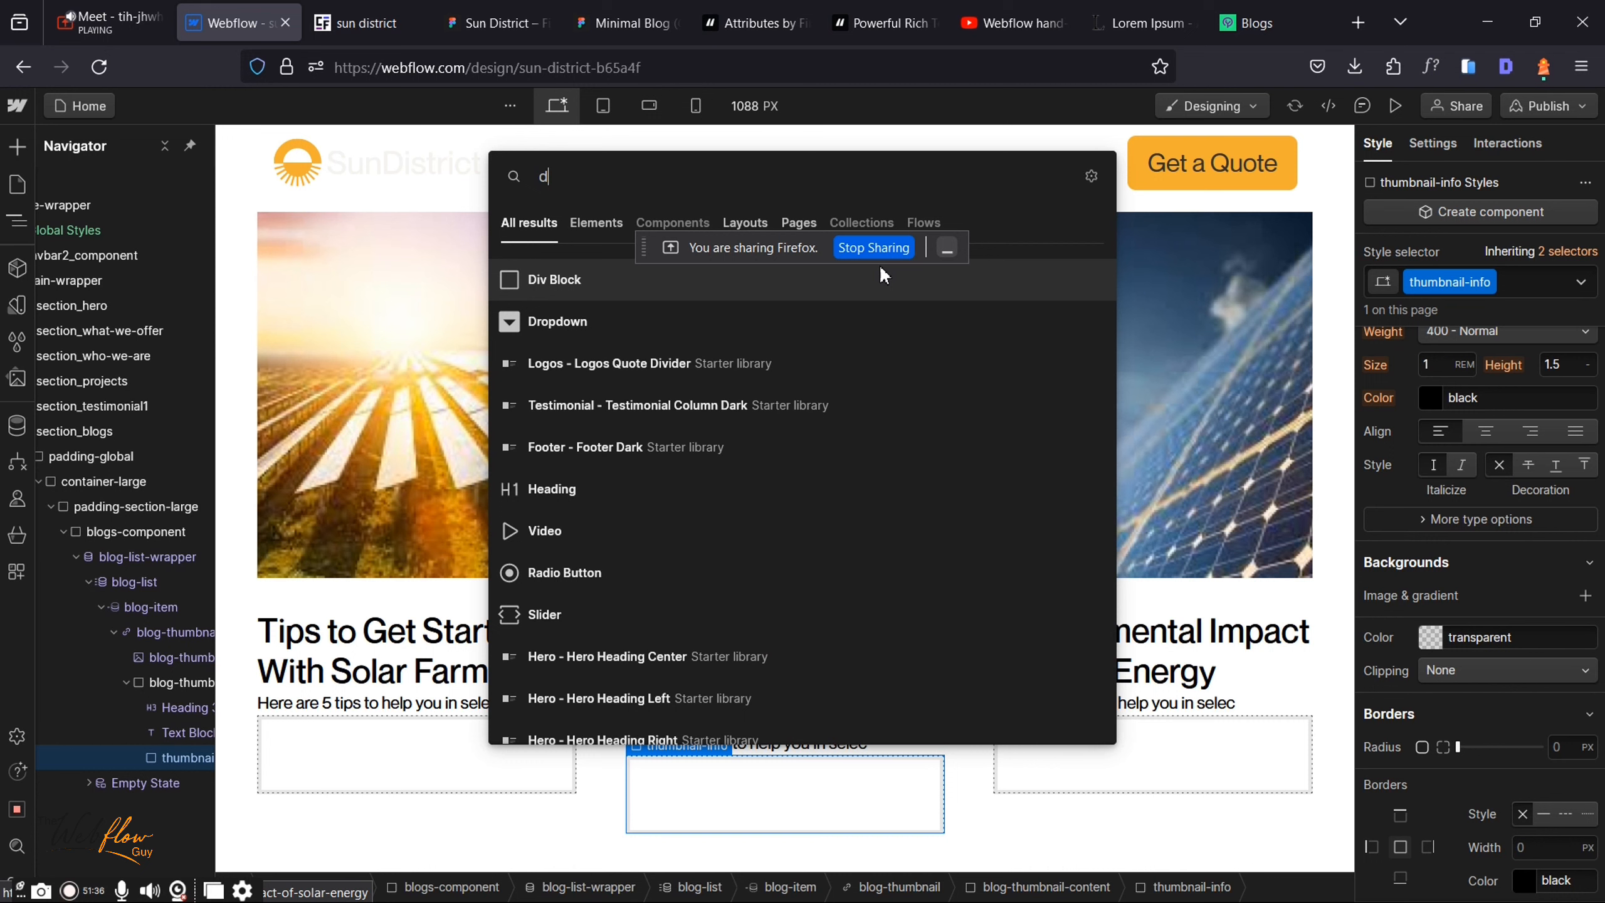
{"action": "type", "text": "iv"}
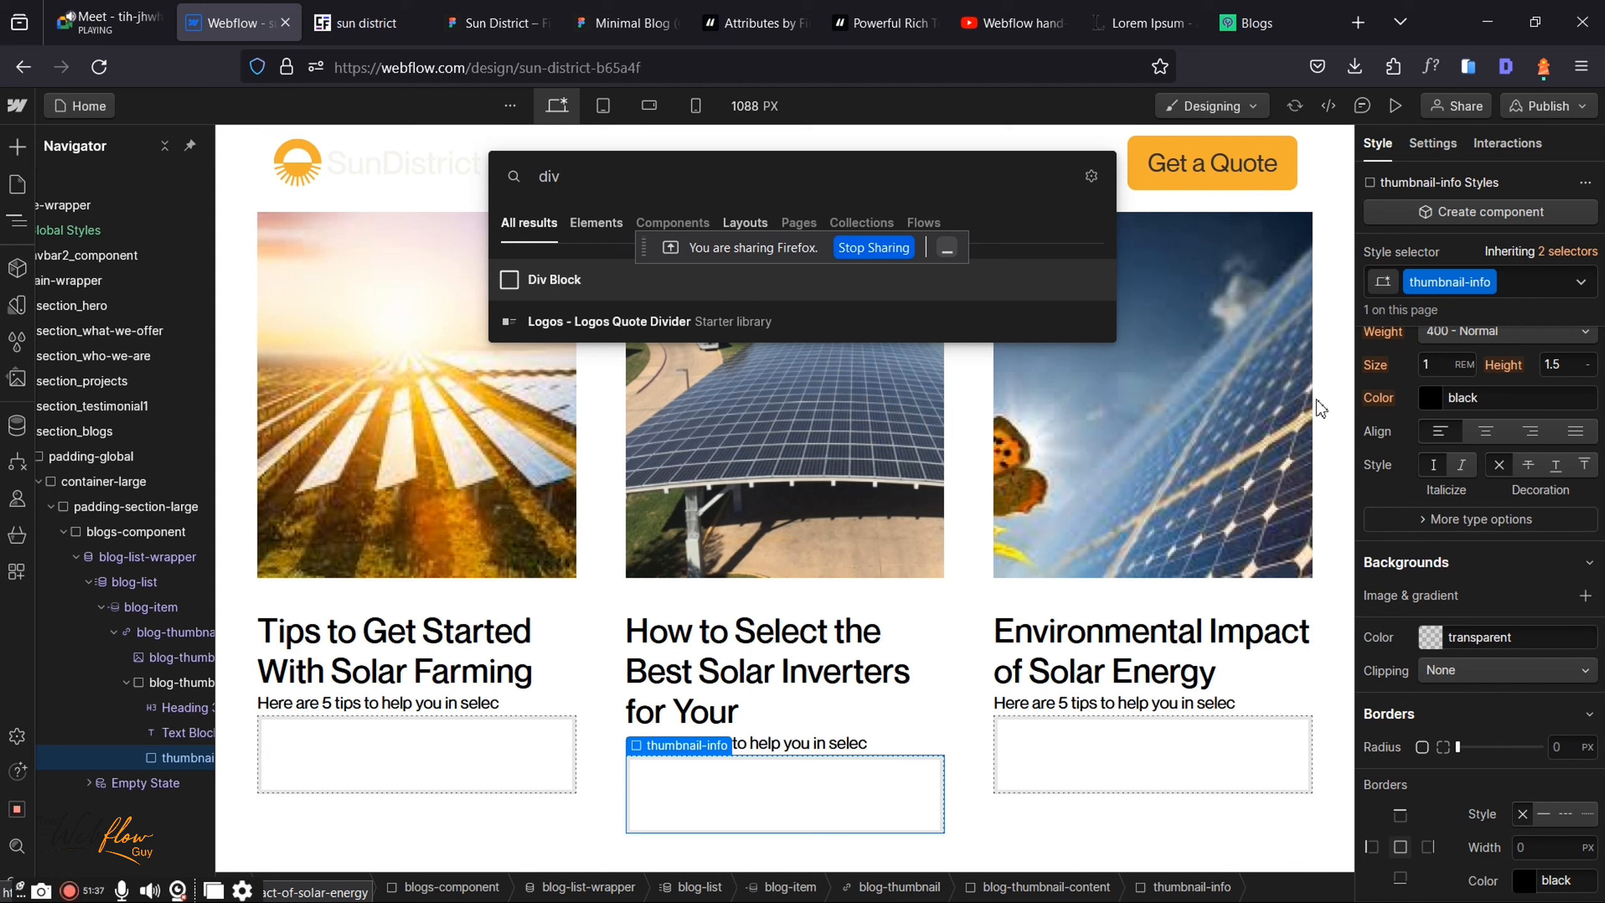
{"action": "key", "text": "Escape"}
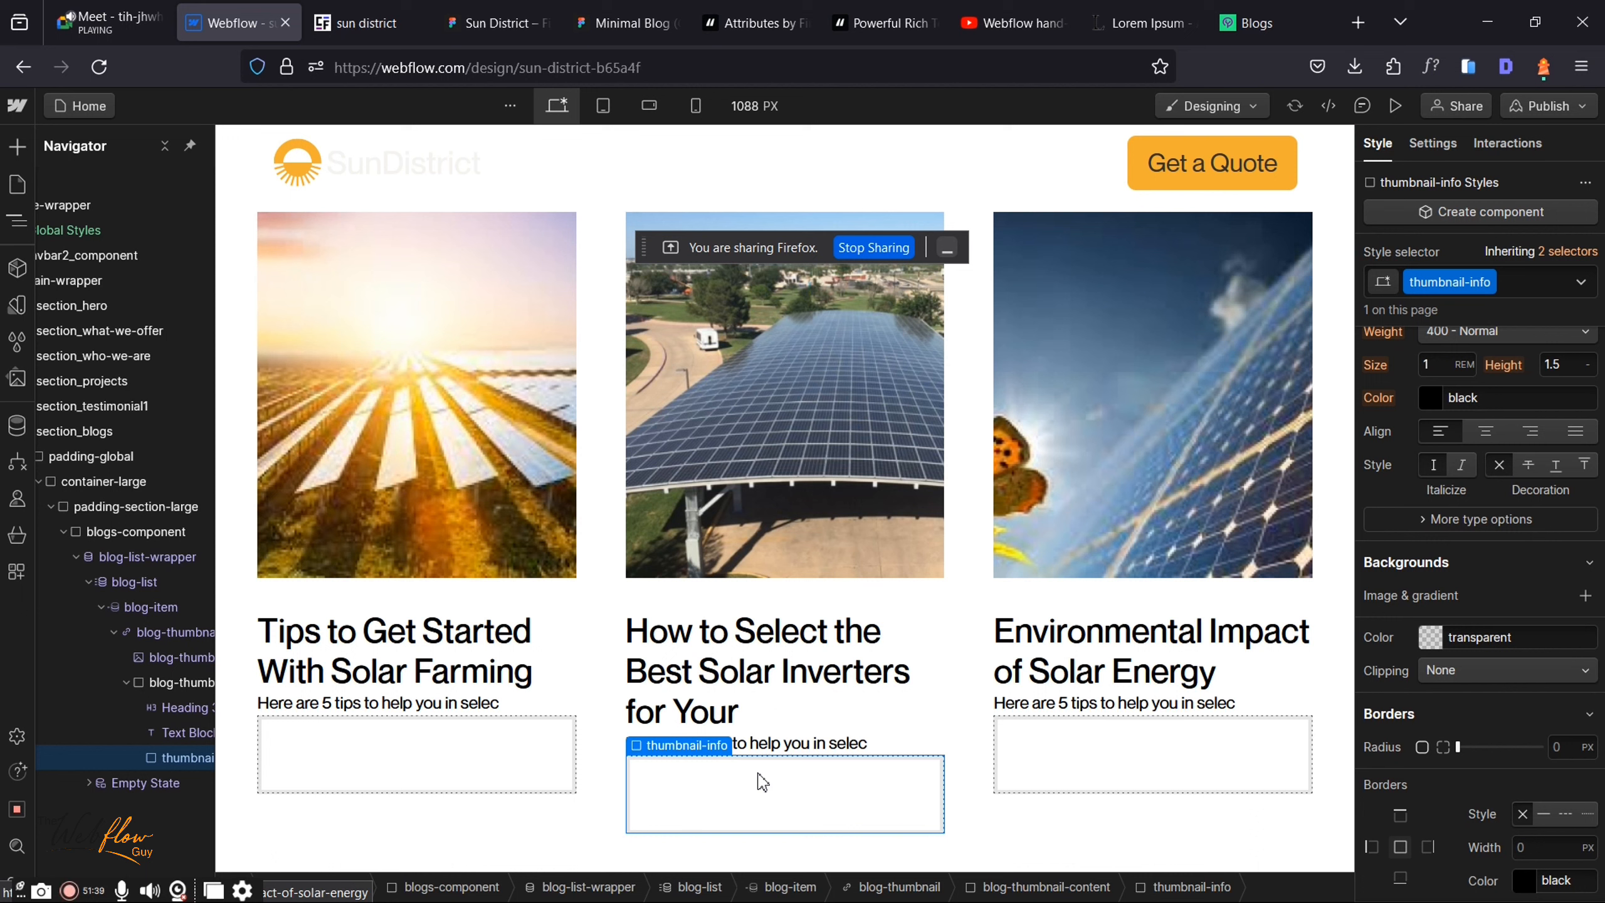
{"action": "key", "text": "ctrl+v"}
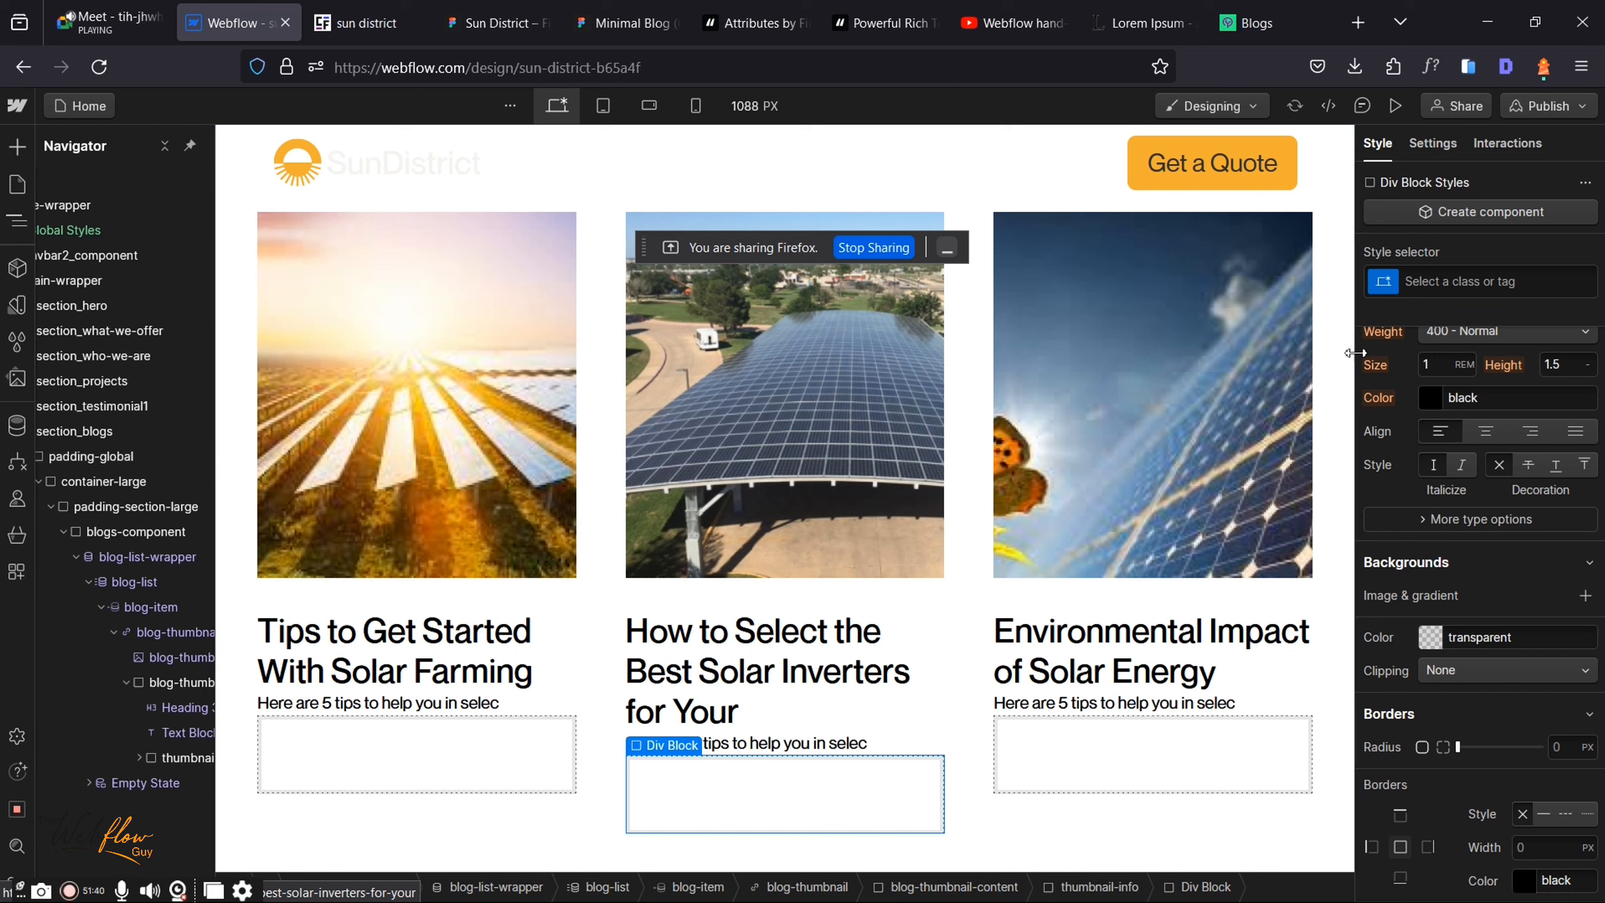
Step: Give the new div a newly created class named blog-author
{"action": "left_click", "coordinate": [1444, 285]}
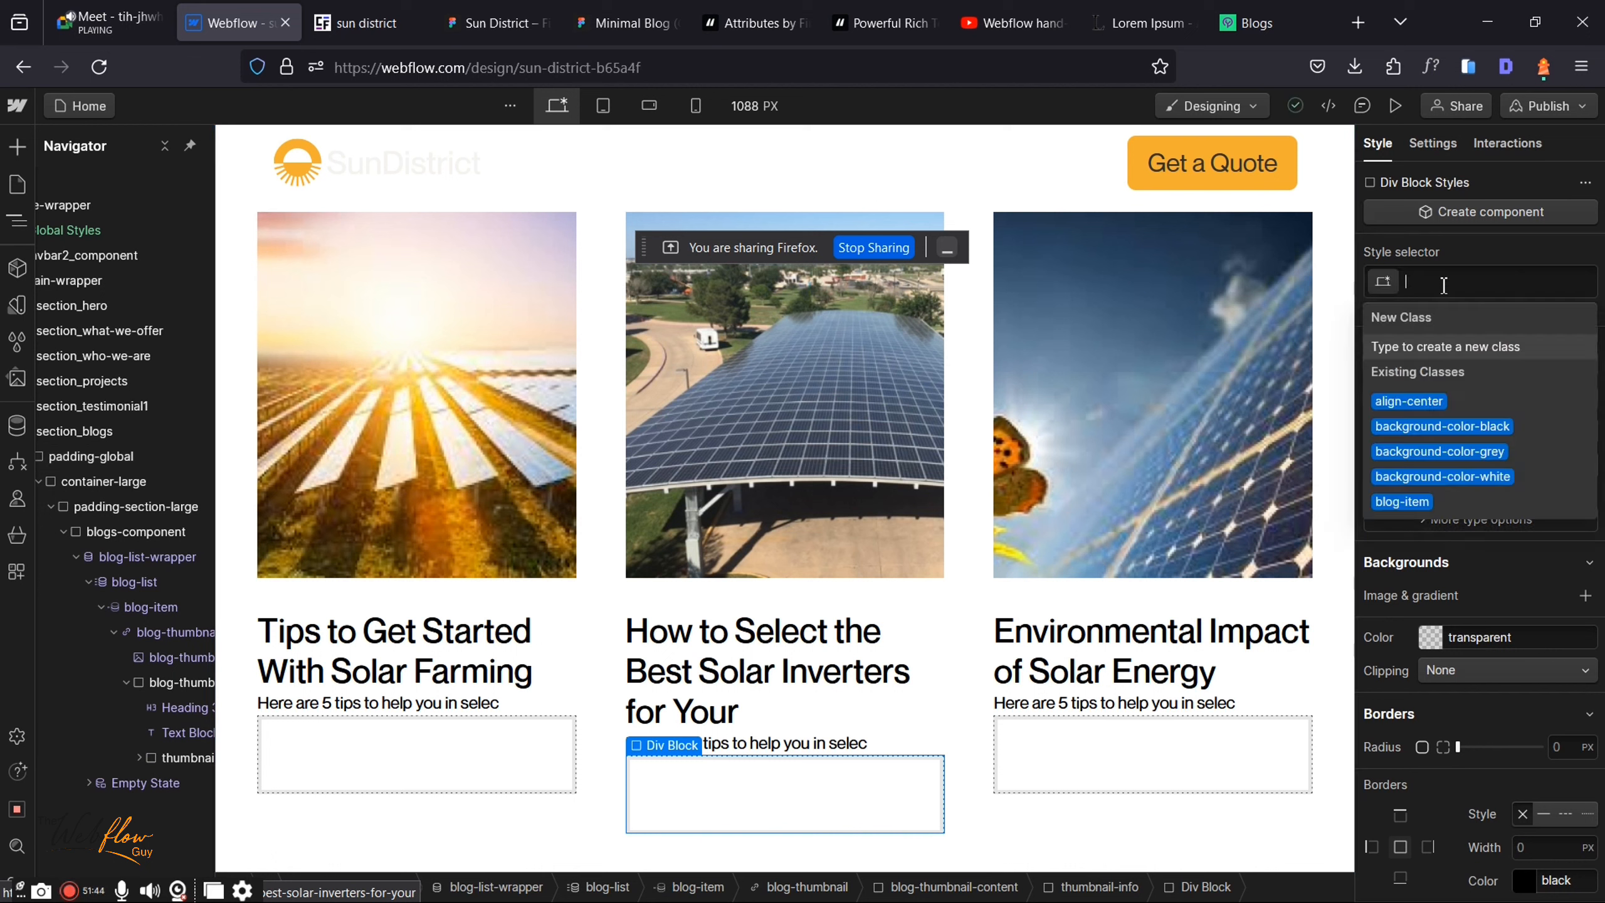
{"action": "type", "text": "blog-au"}
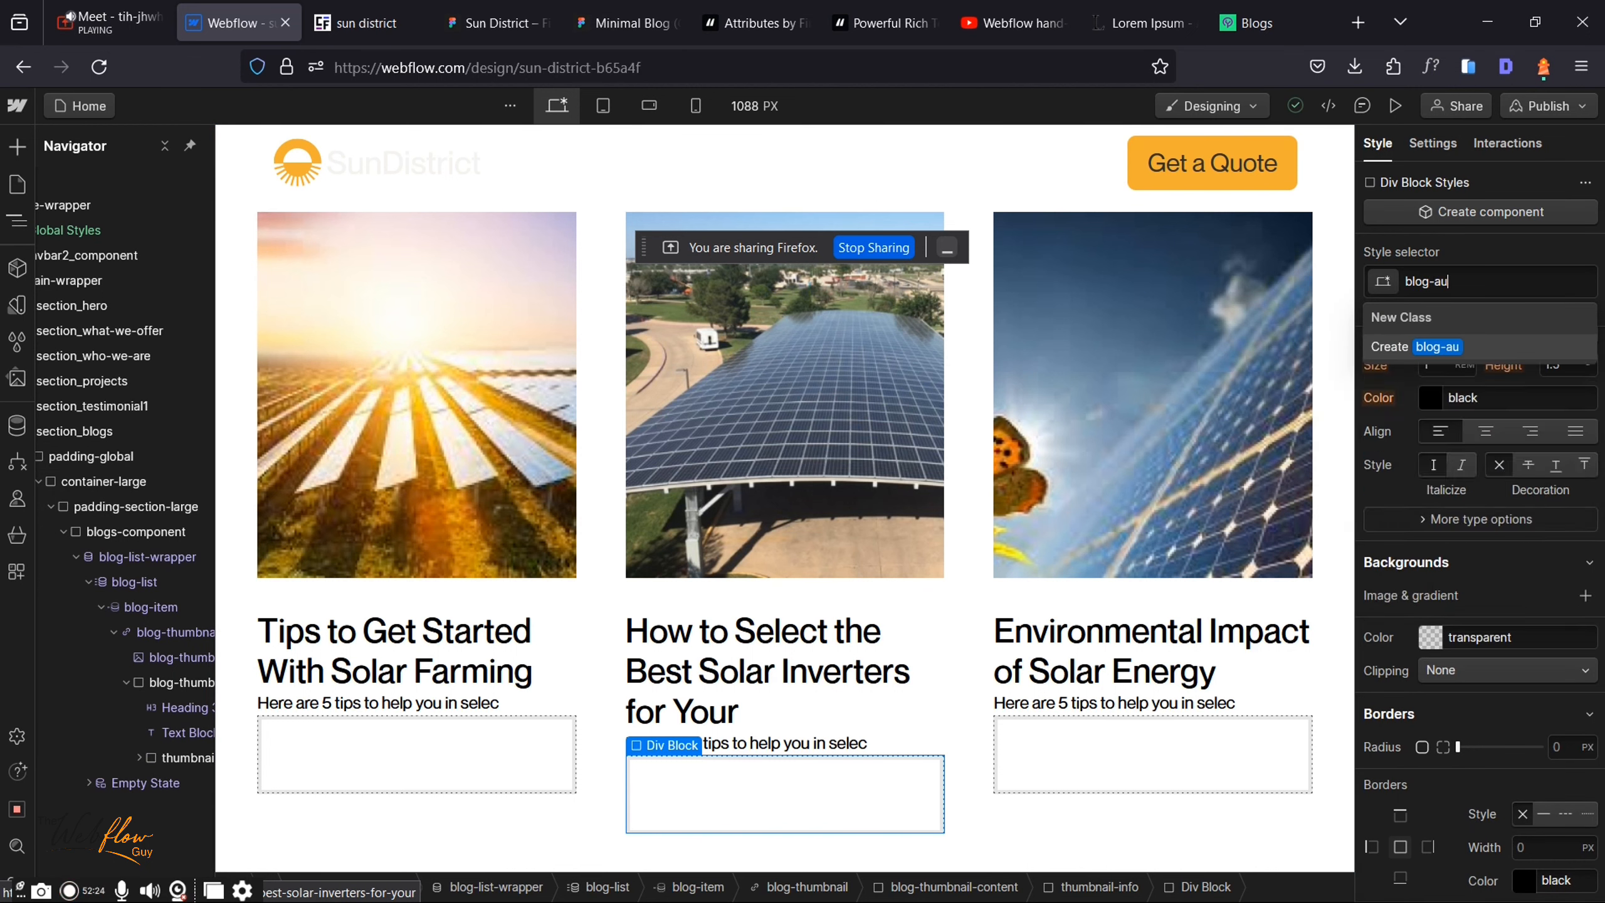
{"action": "type", "text": "thor"}
{"action": "key", "text": "Return"}
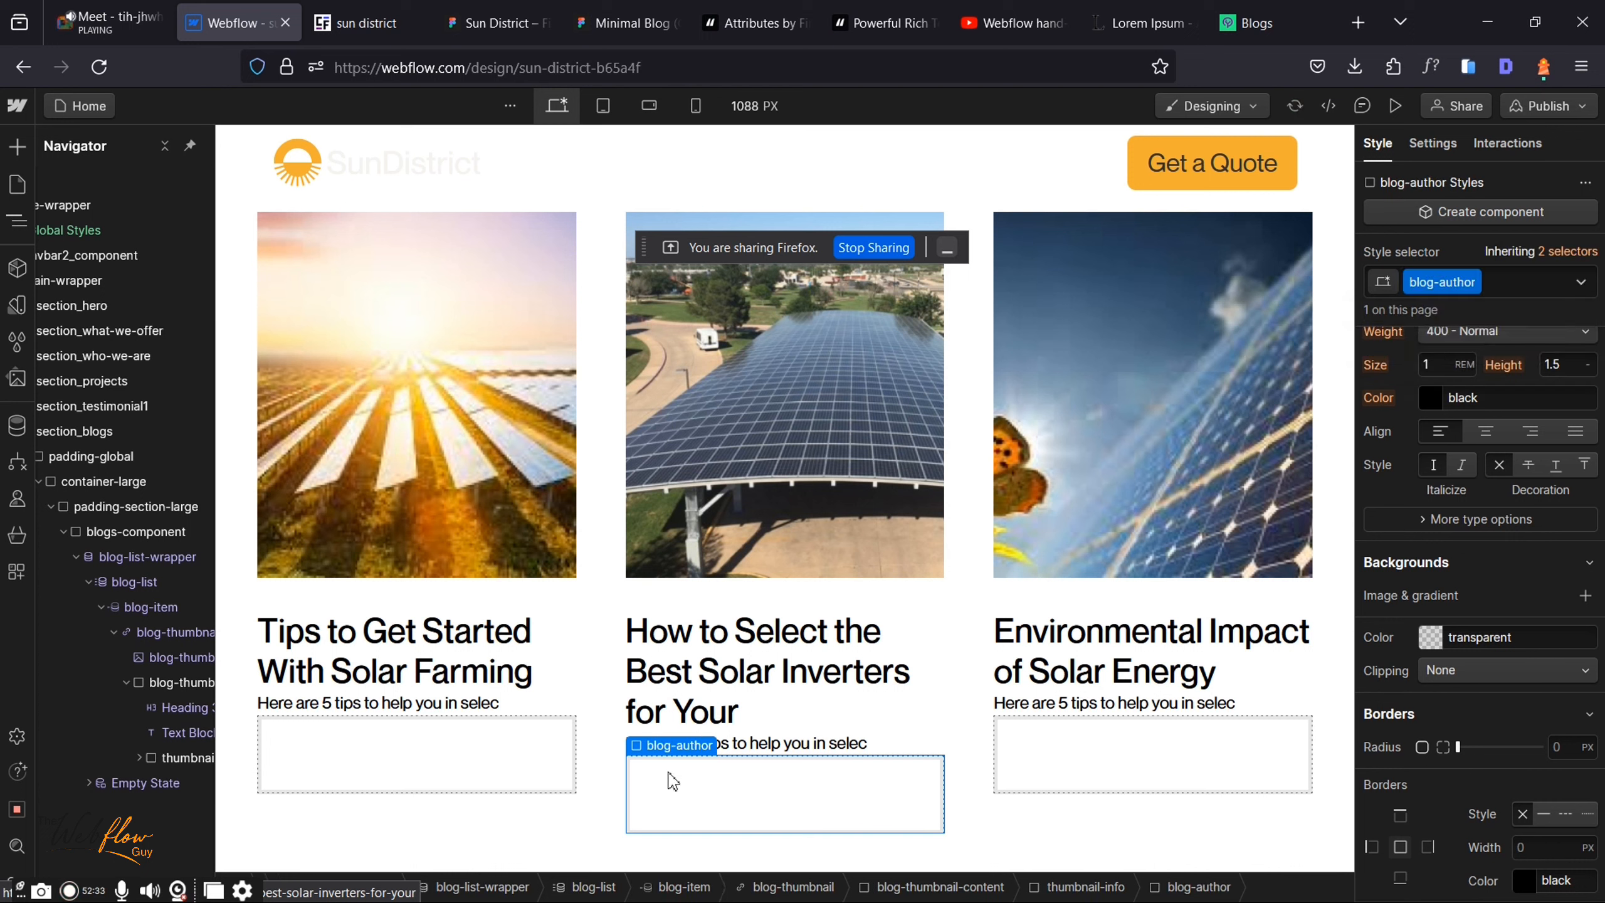
{"action": "key", "text": "ctrl+k"}
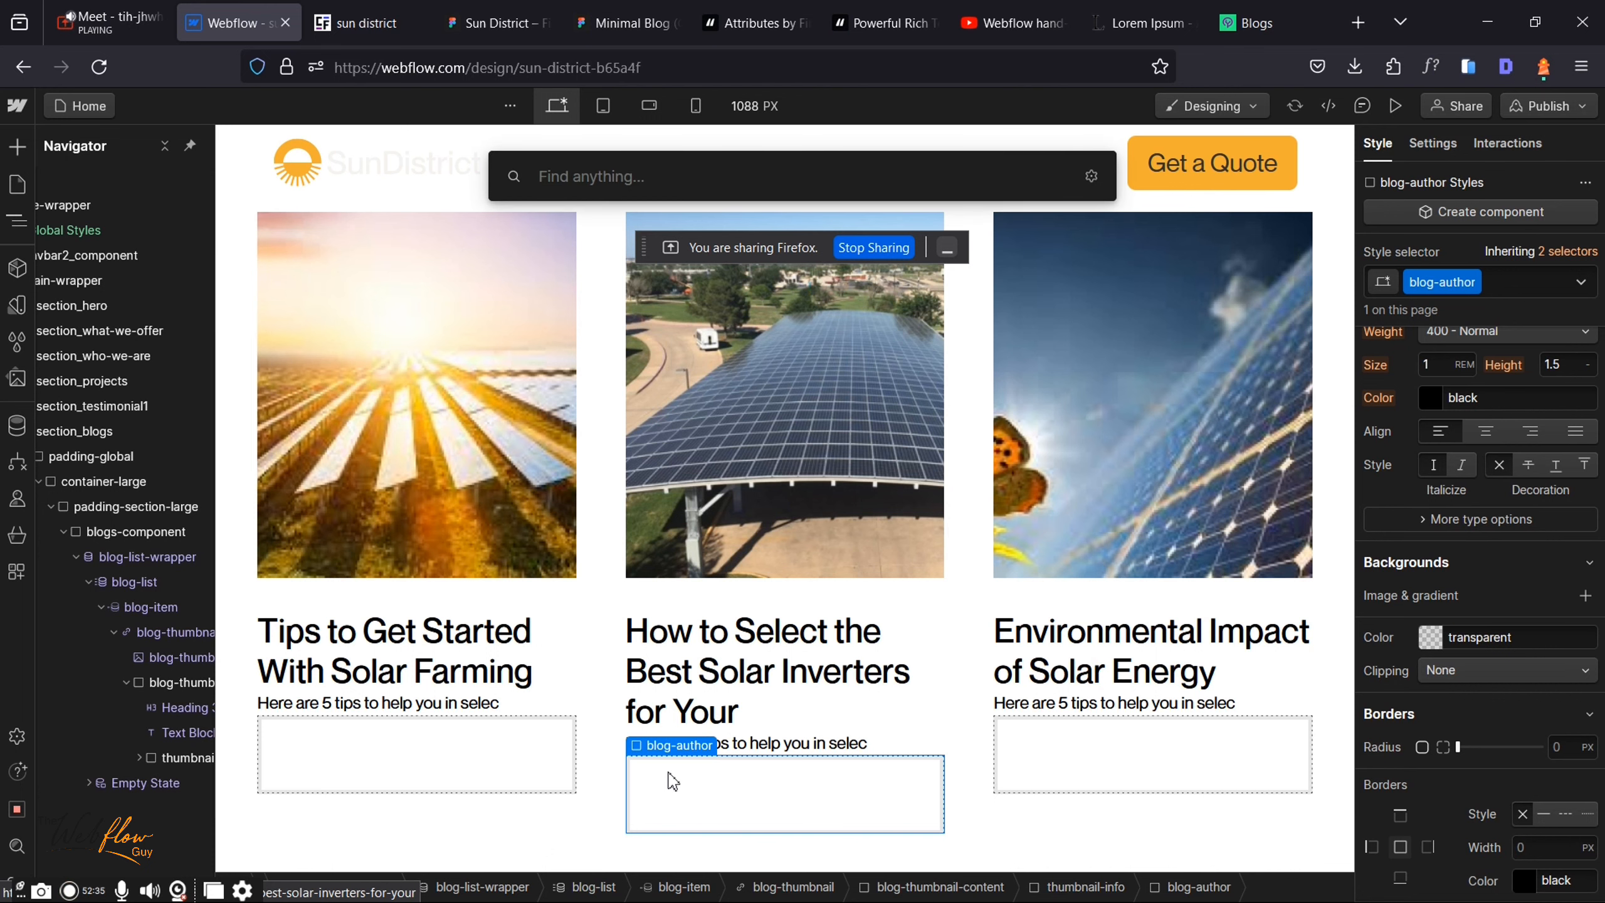
Step: Insert an Image into blog-author bound to the Blogs collection's Blog Author field
{"action": "type", "text": "imag"}
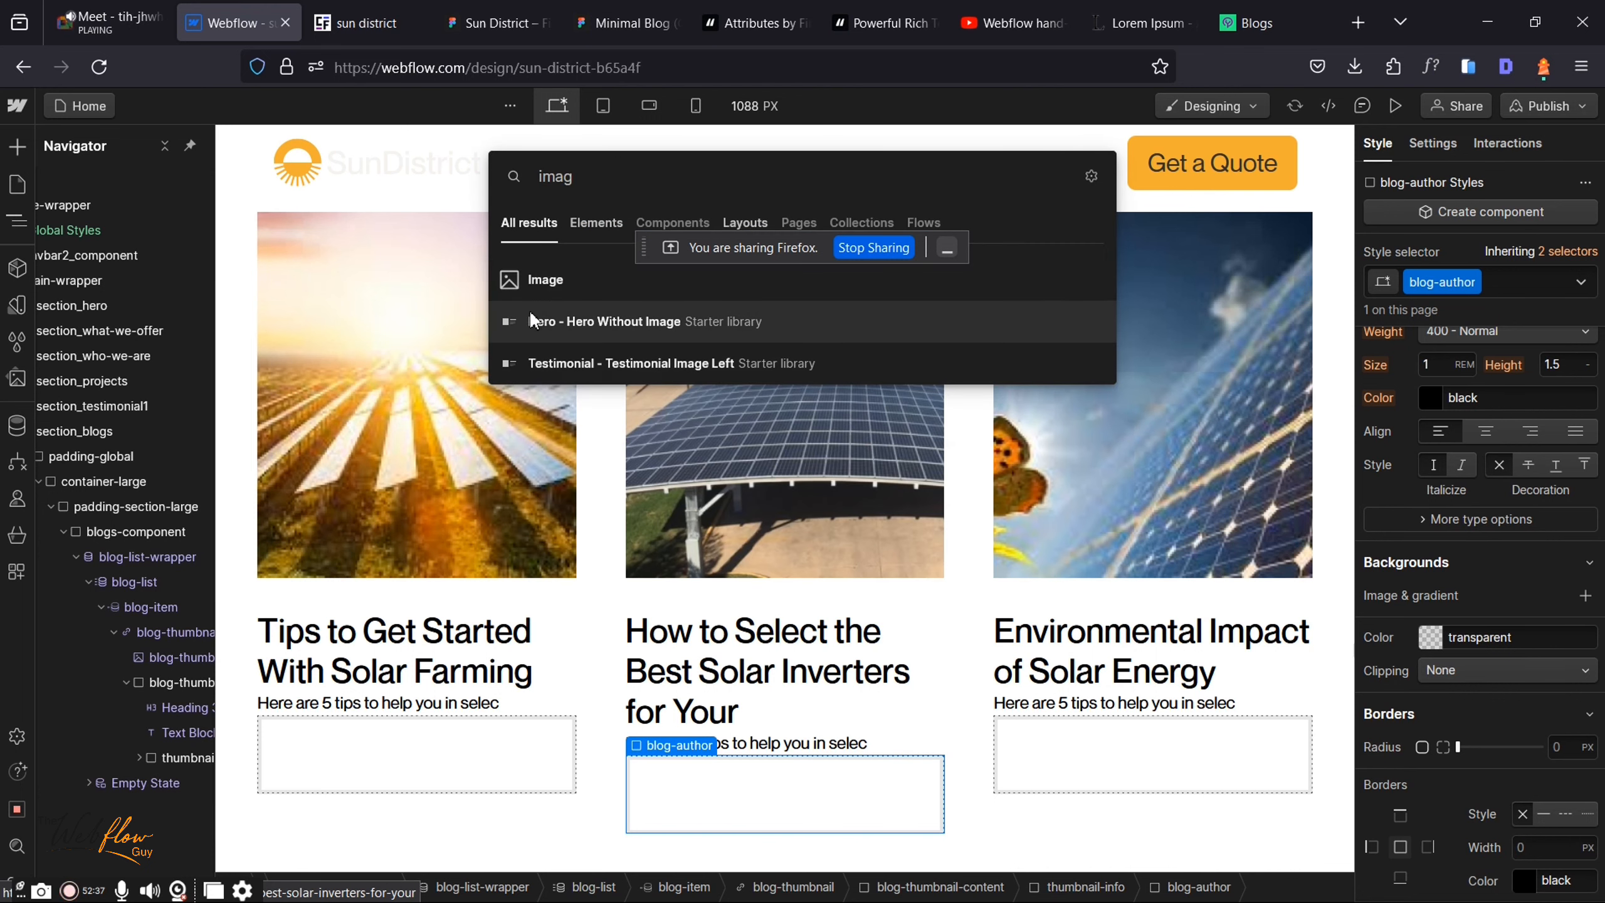
{"action": "key", "text": "Escape"}
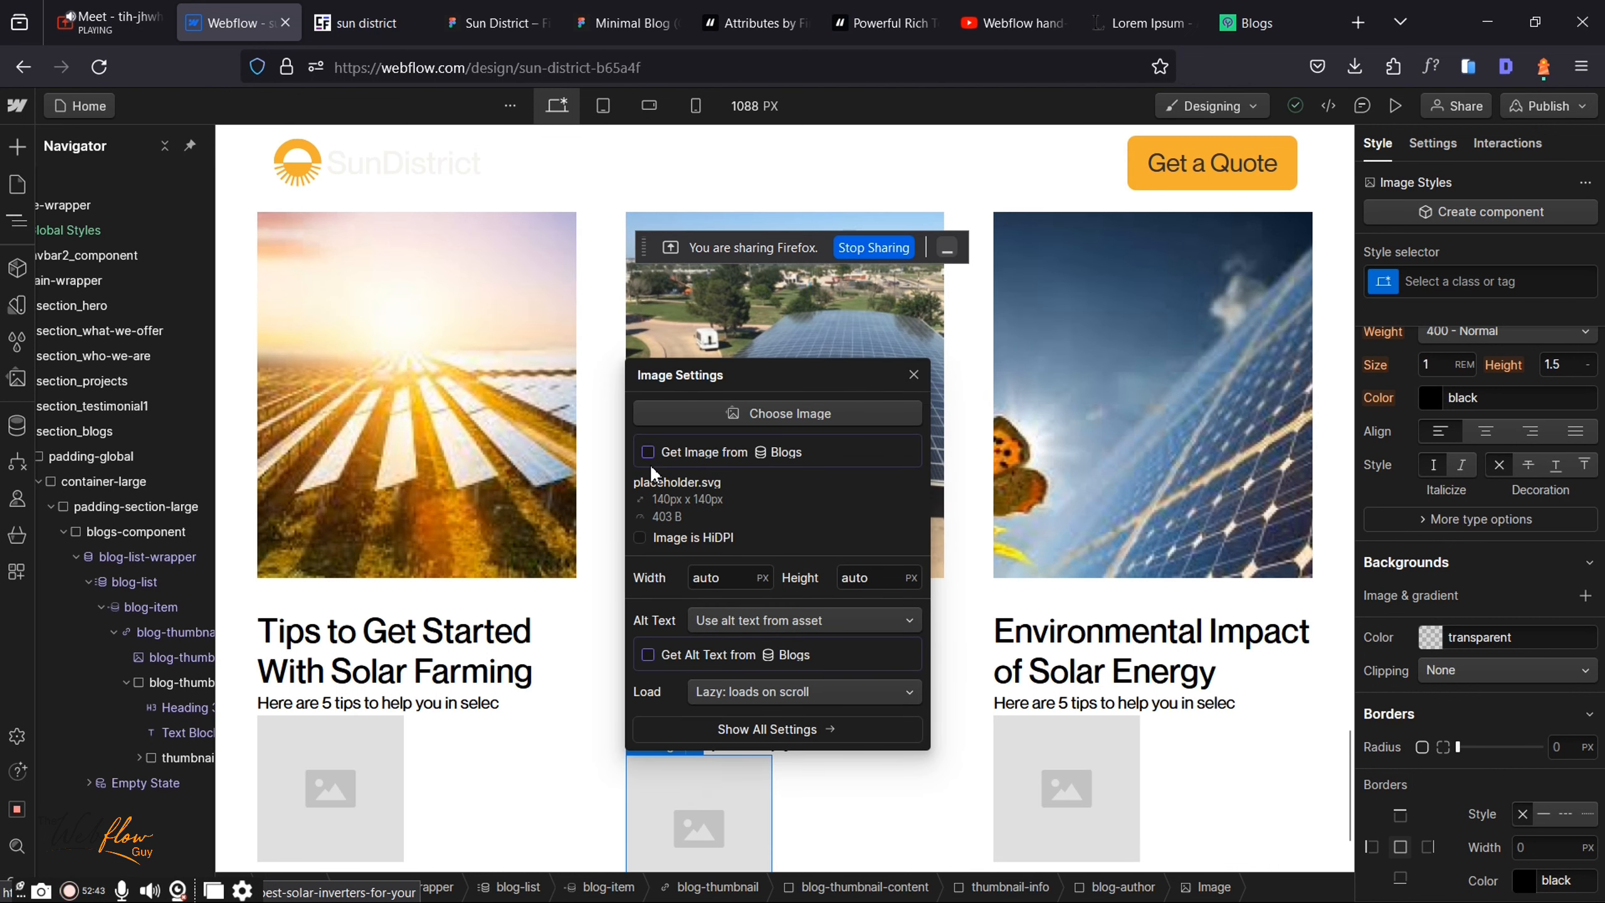
{"action": "left_click", "coordinate": [647, 451]}
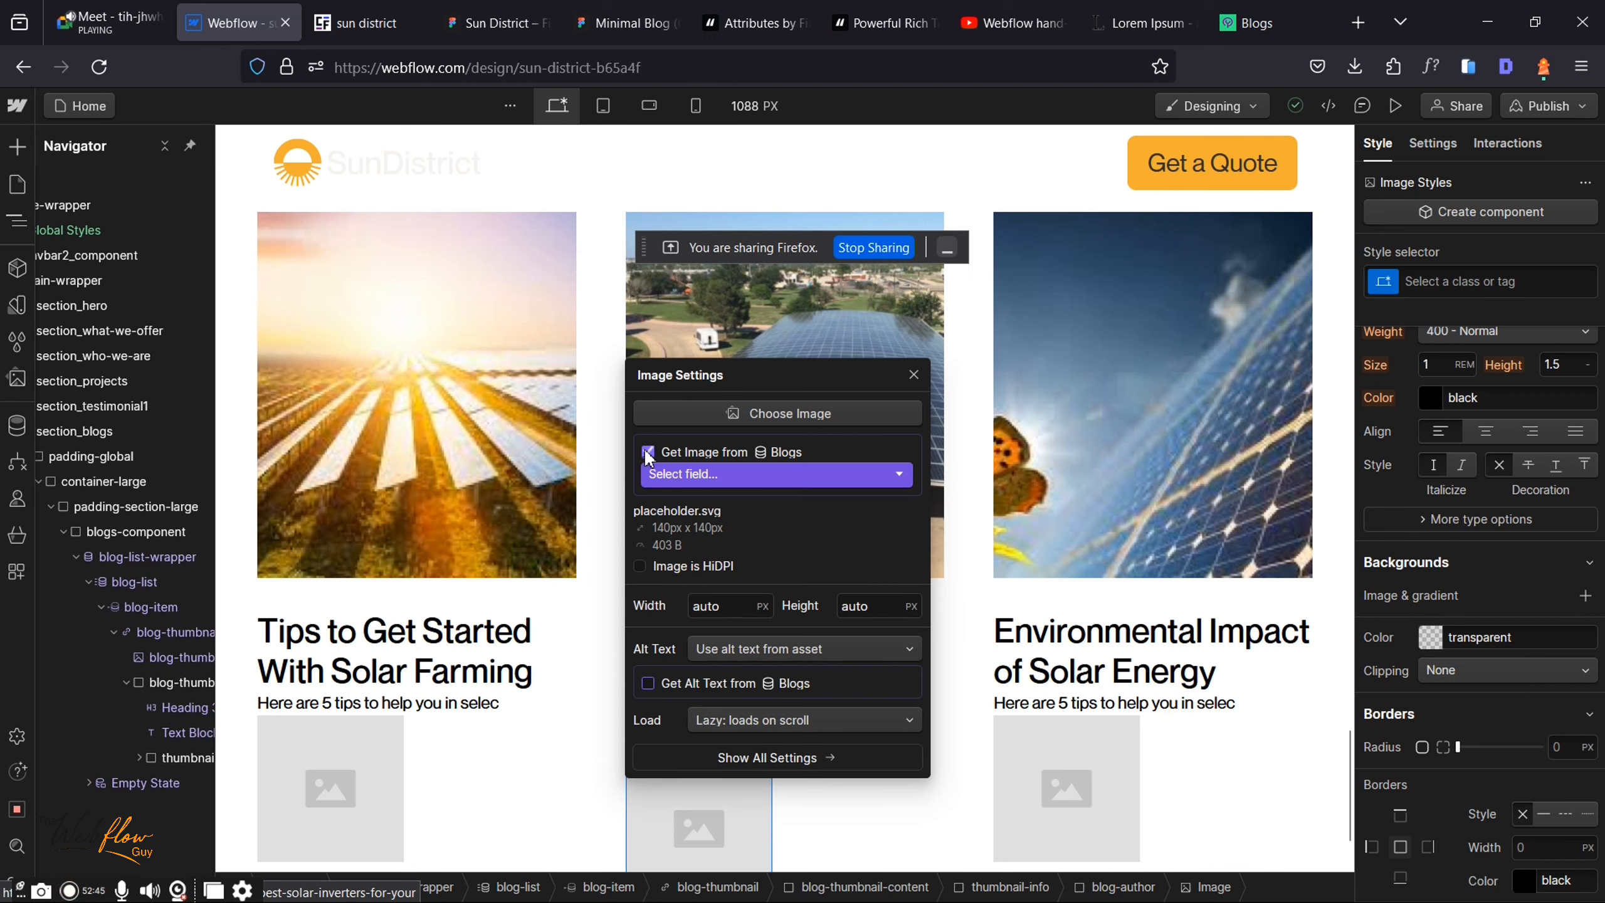
{"action": "left_click", "coordinate": [717, 477]}
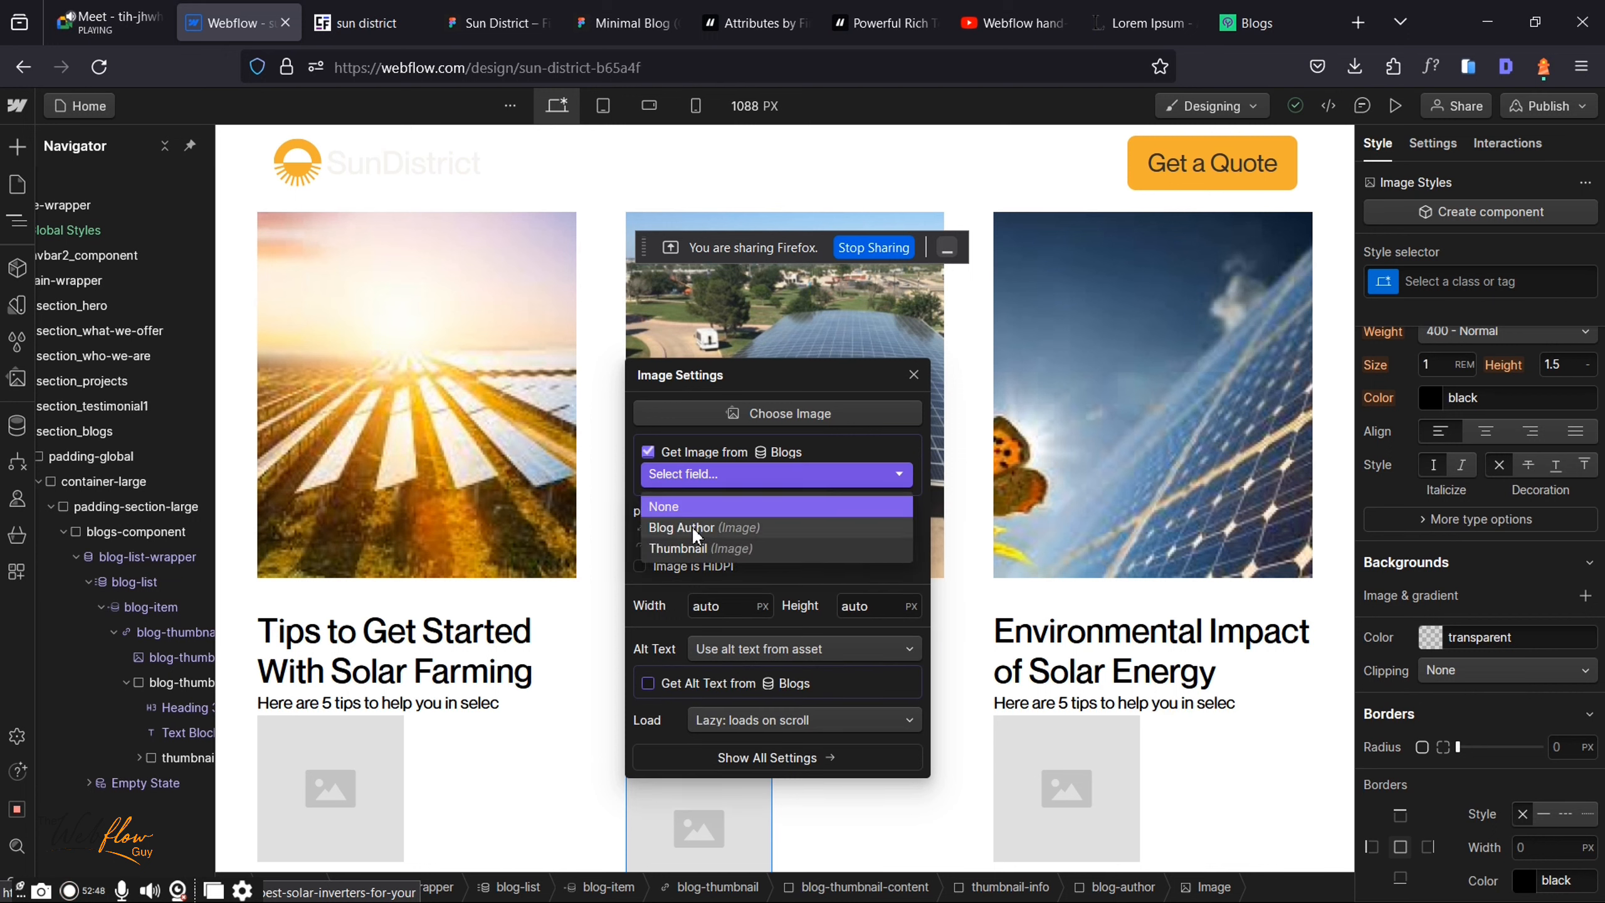
{"action": "left_click", "coordinate": [692, 525]}
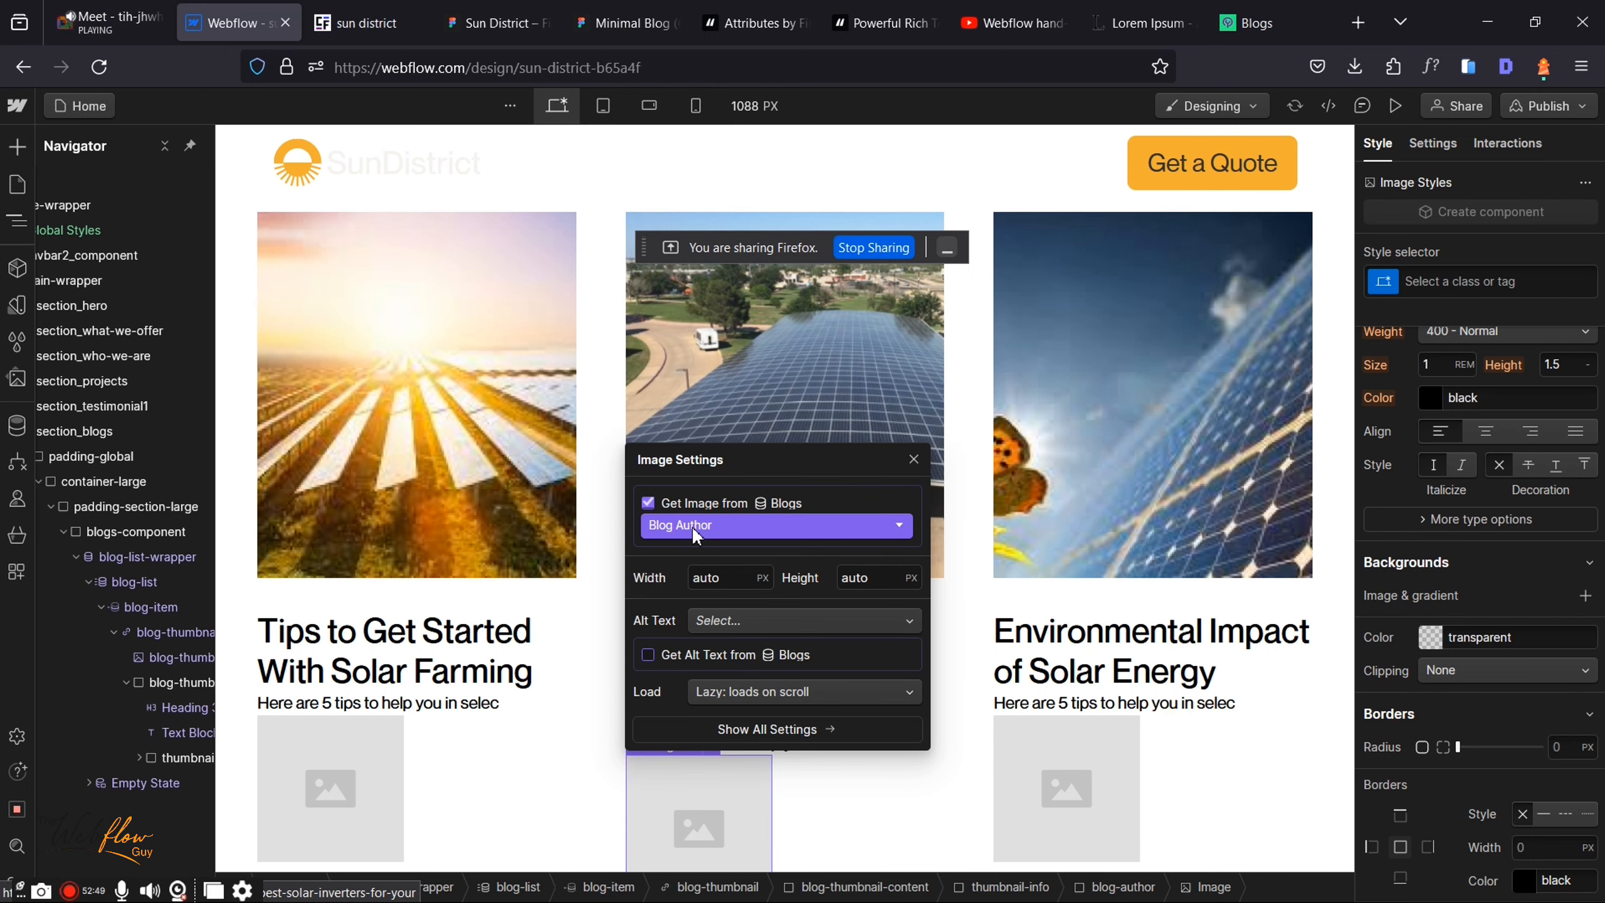
{"action": "left_click", "coordinate": [914, 460]}
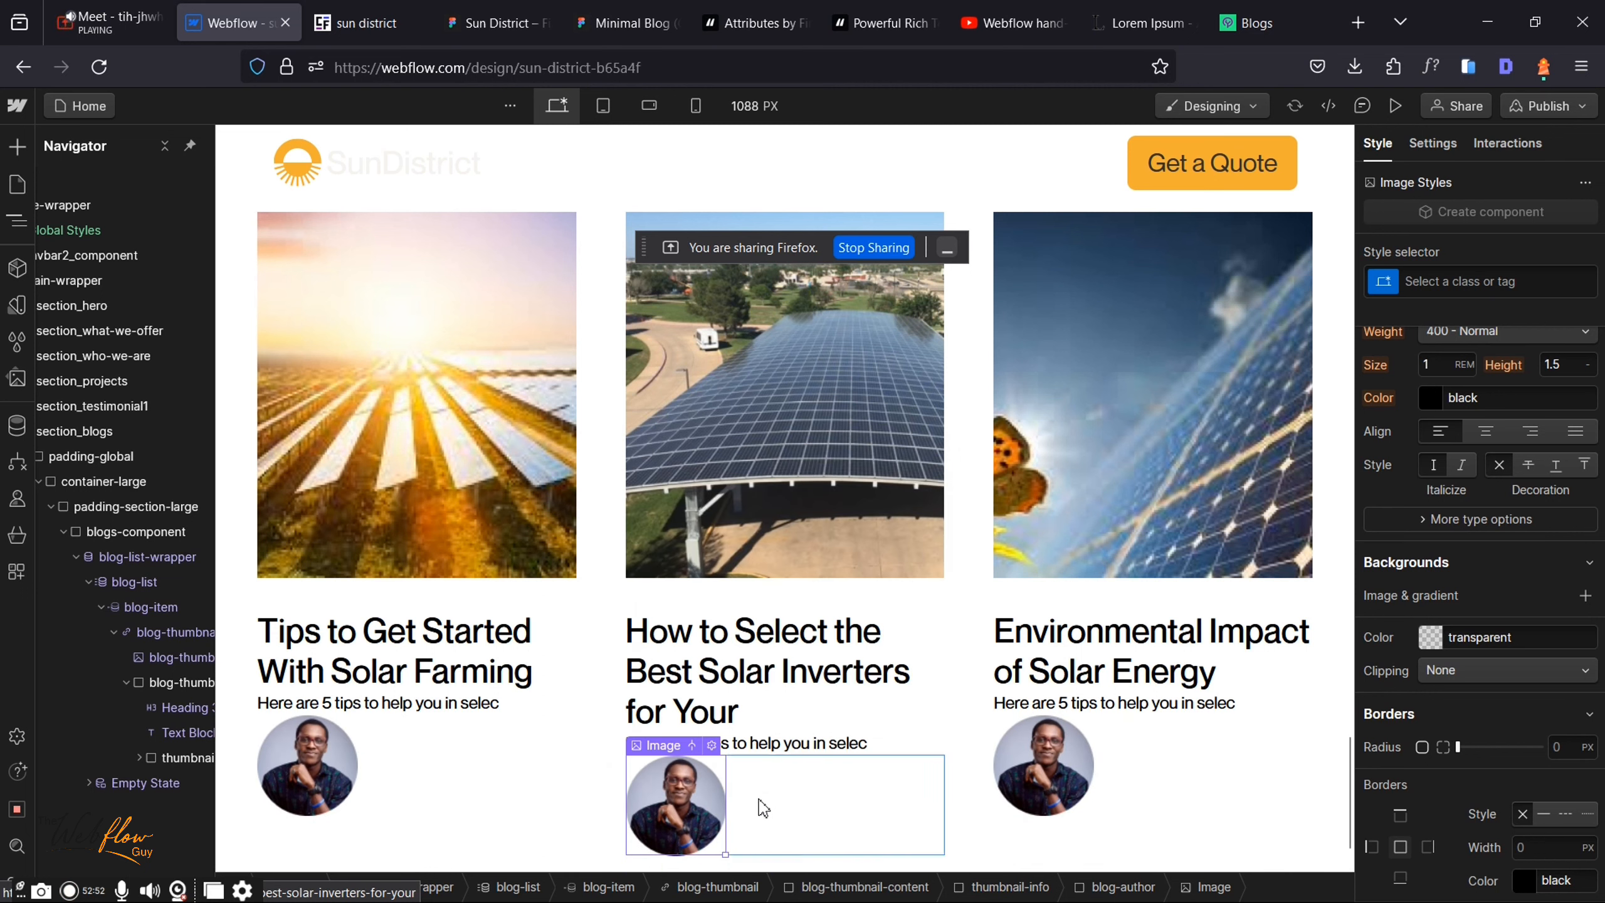
{"action": "left_click", "coordinate": [760, 808]}
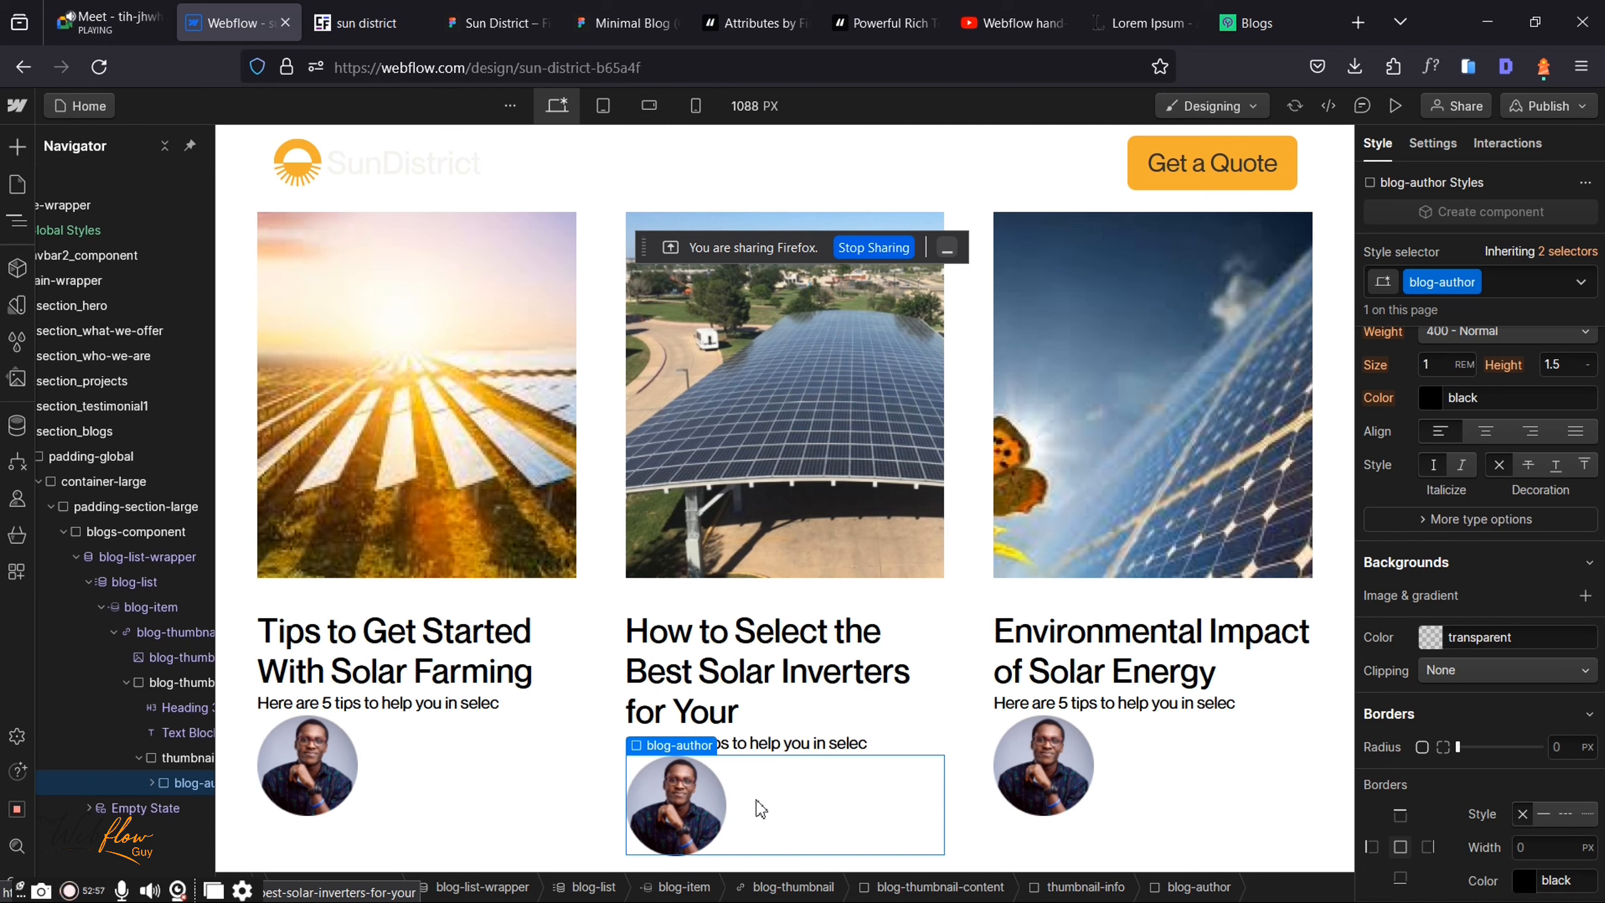
Step: Add a Text Block under the author photo bound to the Blogs Author's Name field
{"action": "key", "text": "ctrl+k"}
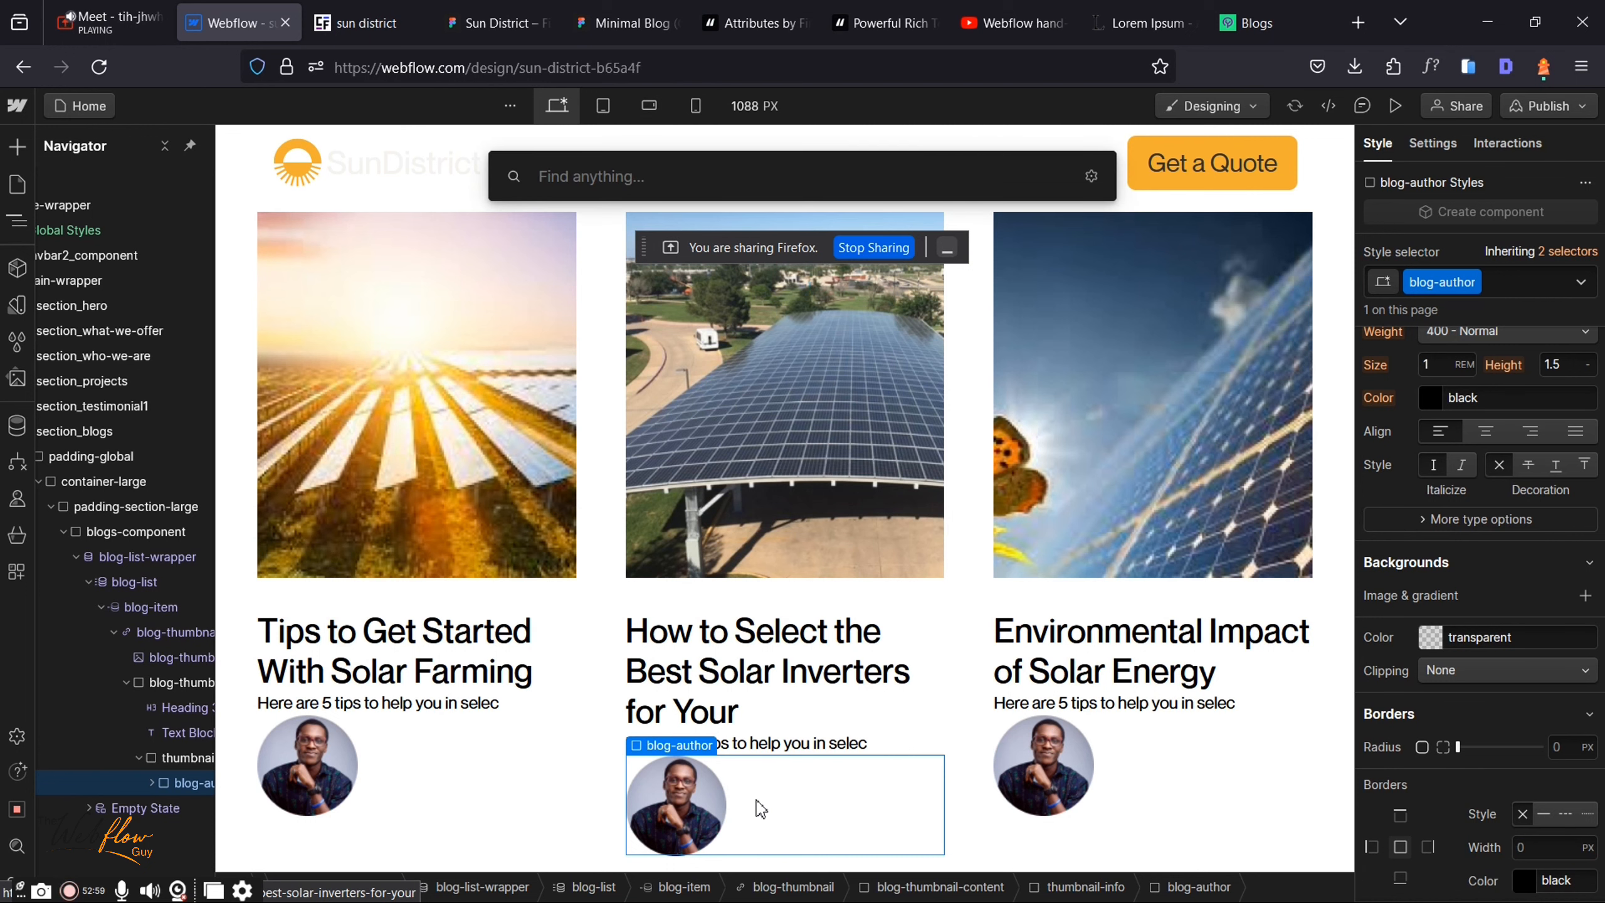
{"action": "type", "text": "te"}
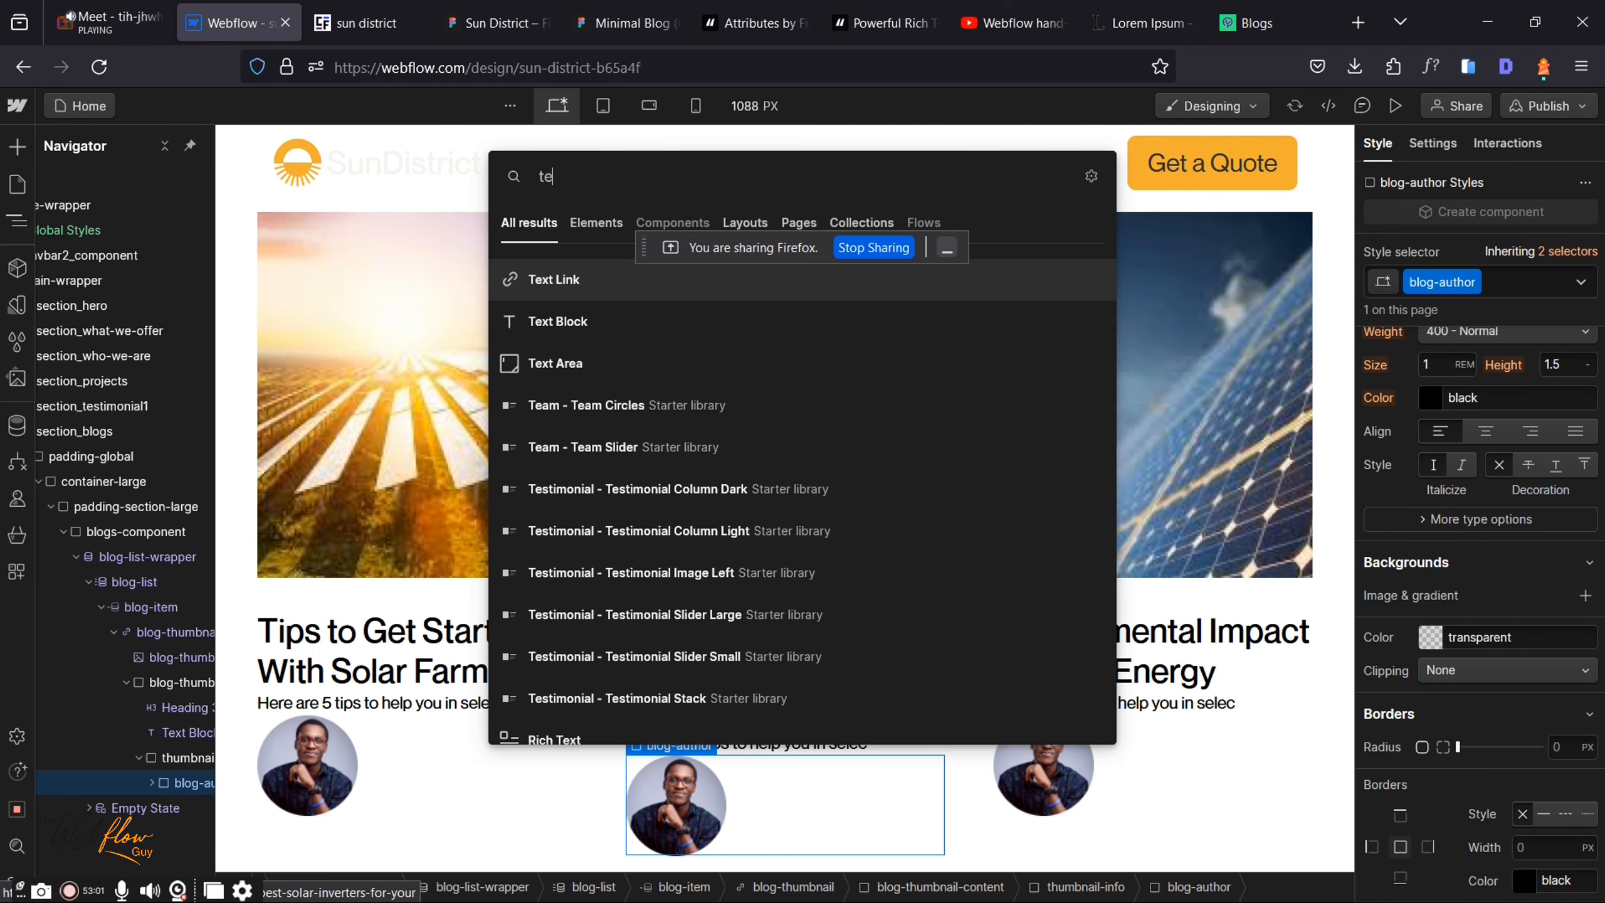
{"action": "type", "text": "xt"}
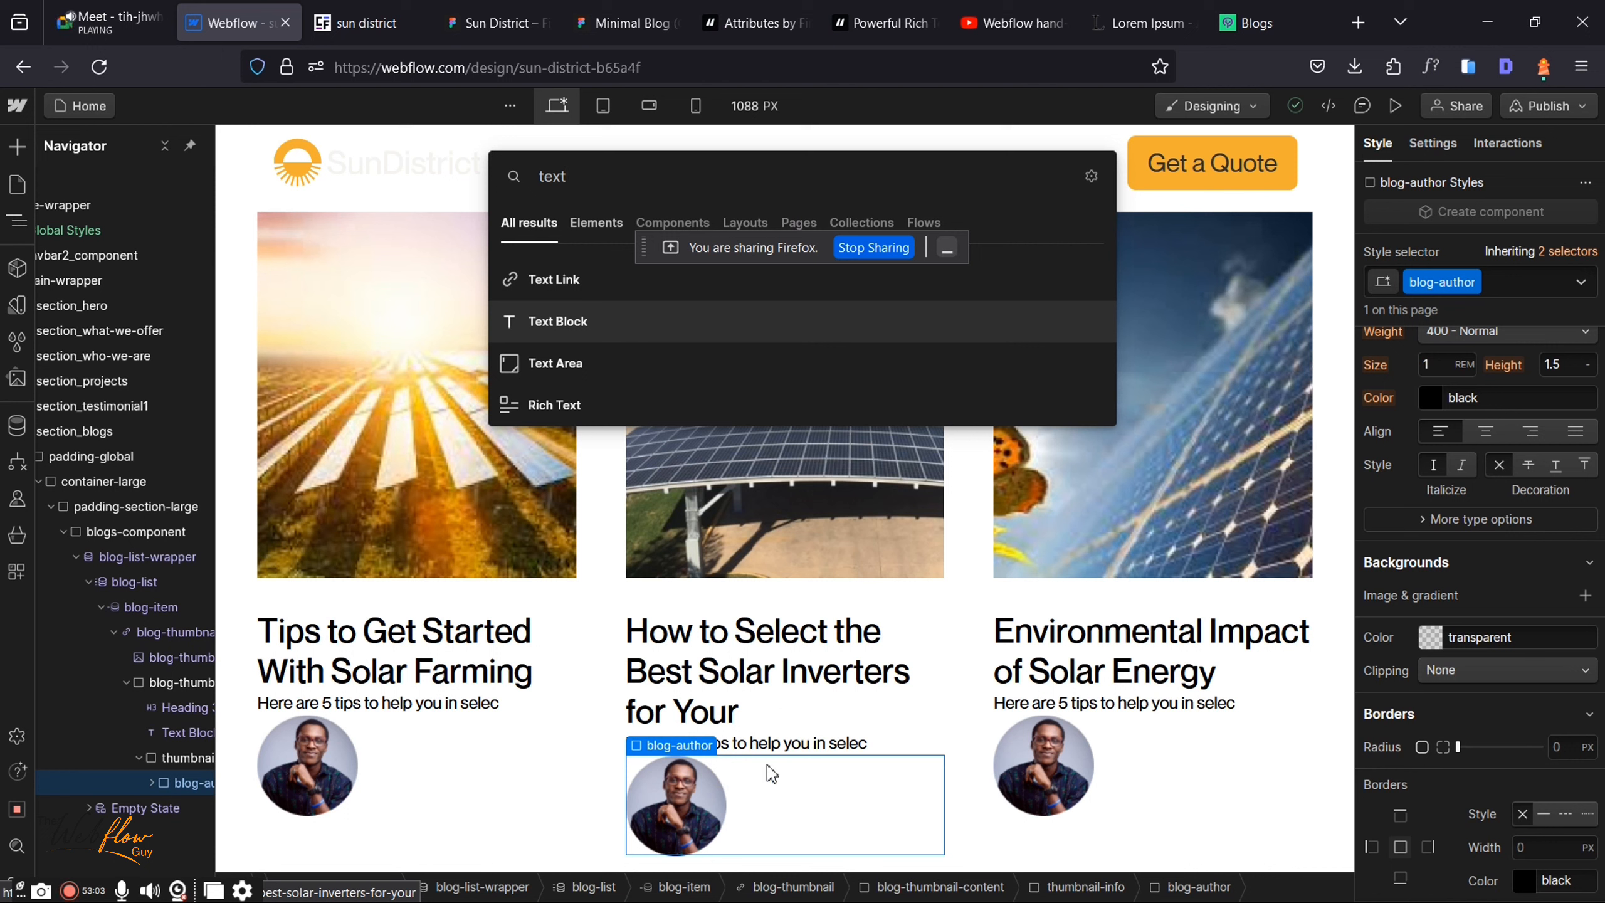
{"action": "key", "text": "Return"}
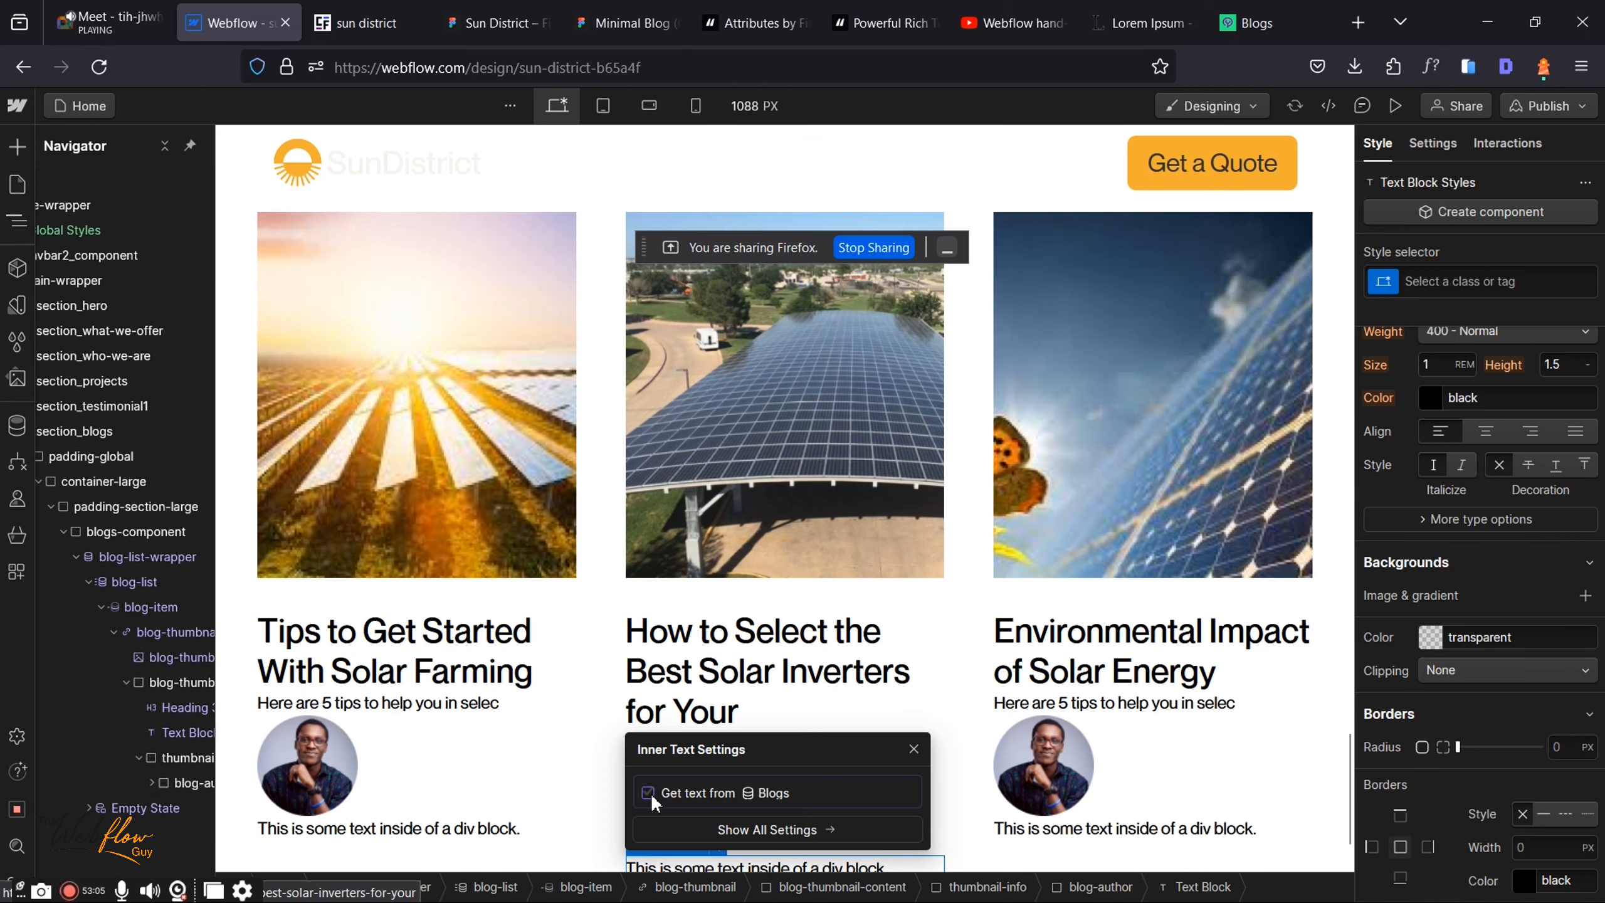
{"action": "left_click", "coordinate": [648, 793]}
{"action": "left_click", "coordinate": [709, 814]}
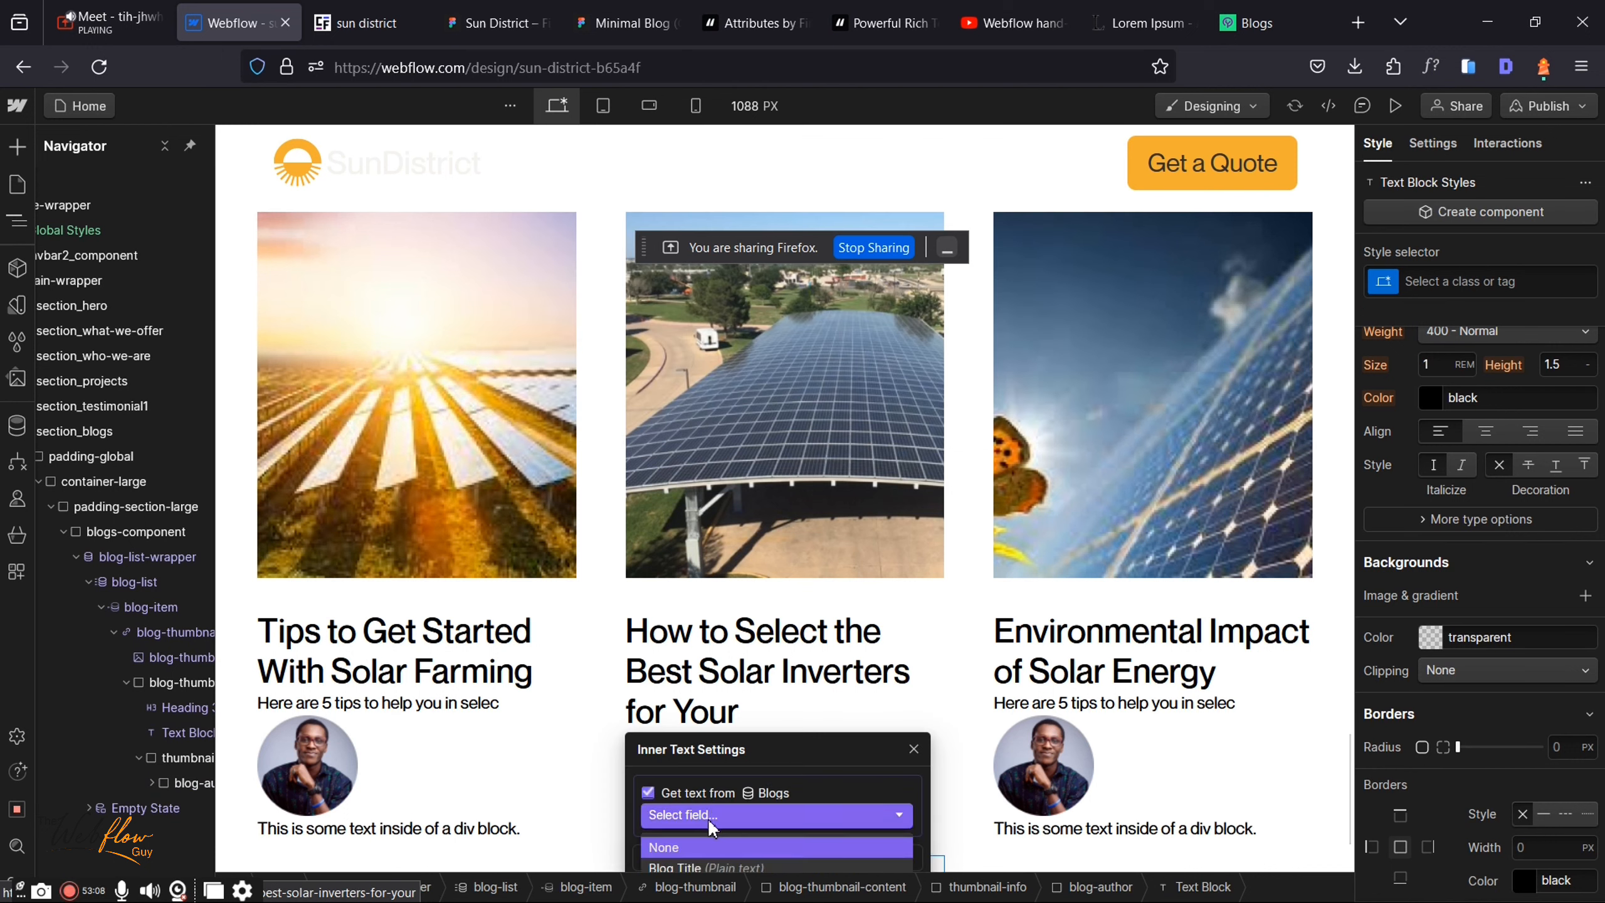
{"action": "scroll", "coordinate": [838, 679], "scroll_direction": "down", "scroll_amount": 2}
{"action": "scroll", "coordinate": [838, 679], "scroll_direction": "up", "scroll_amount": 1}
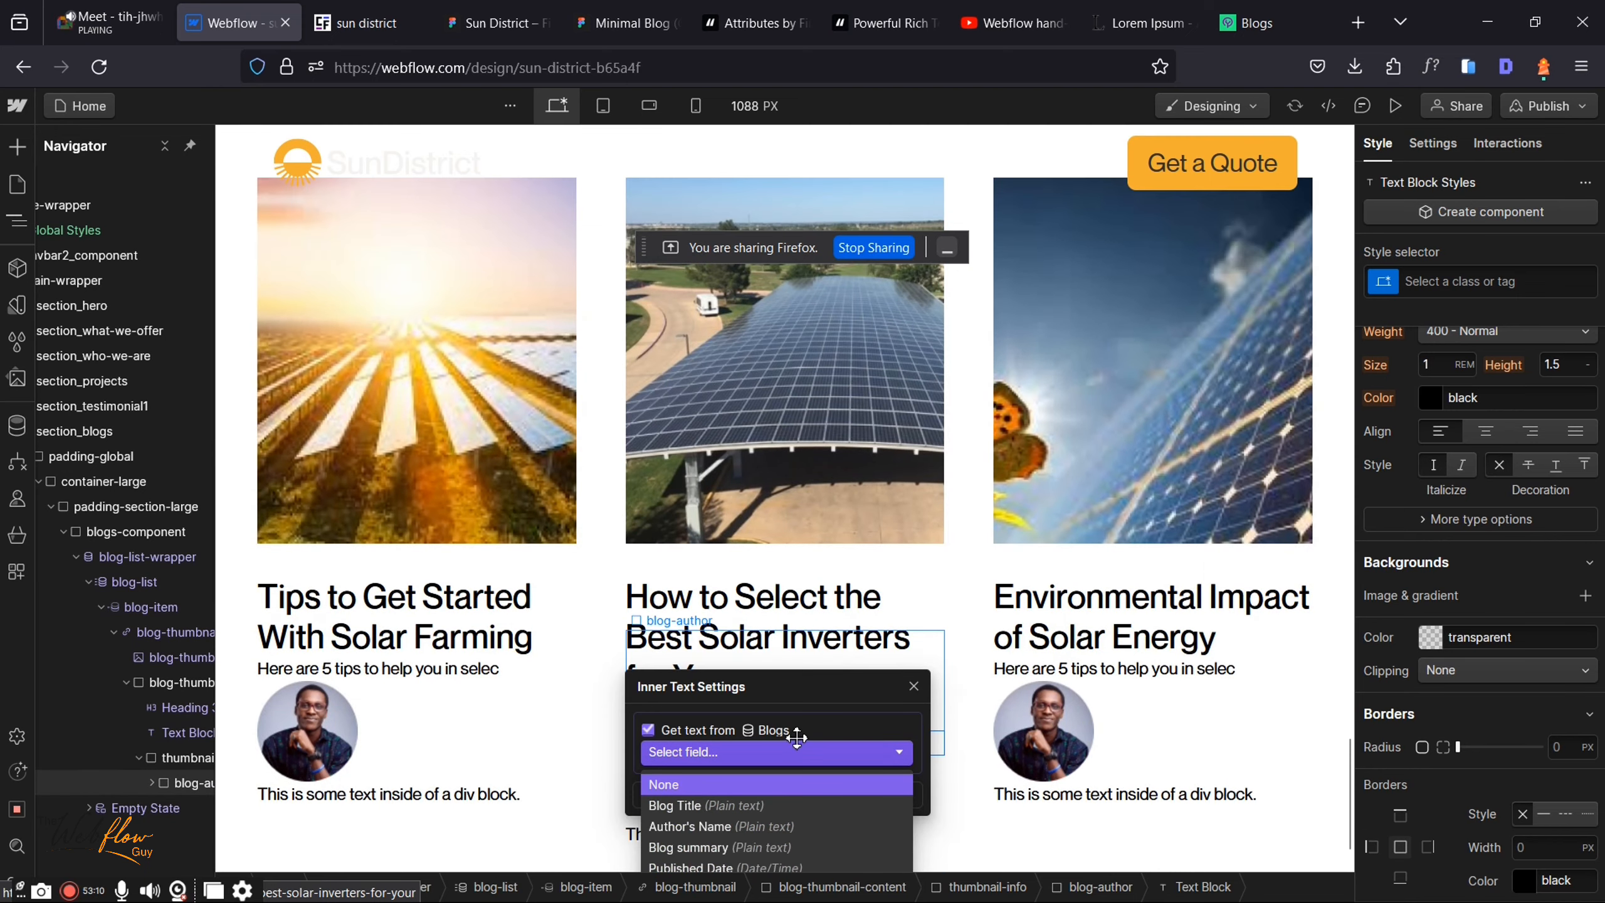
{"action": "left_click", "coordinate": [667, 826]}
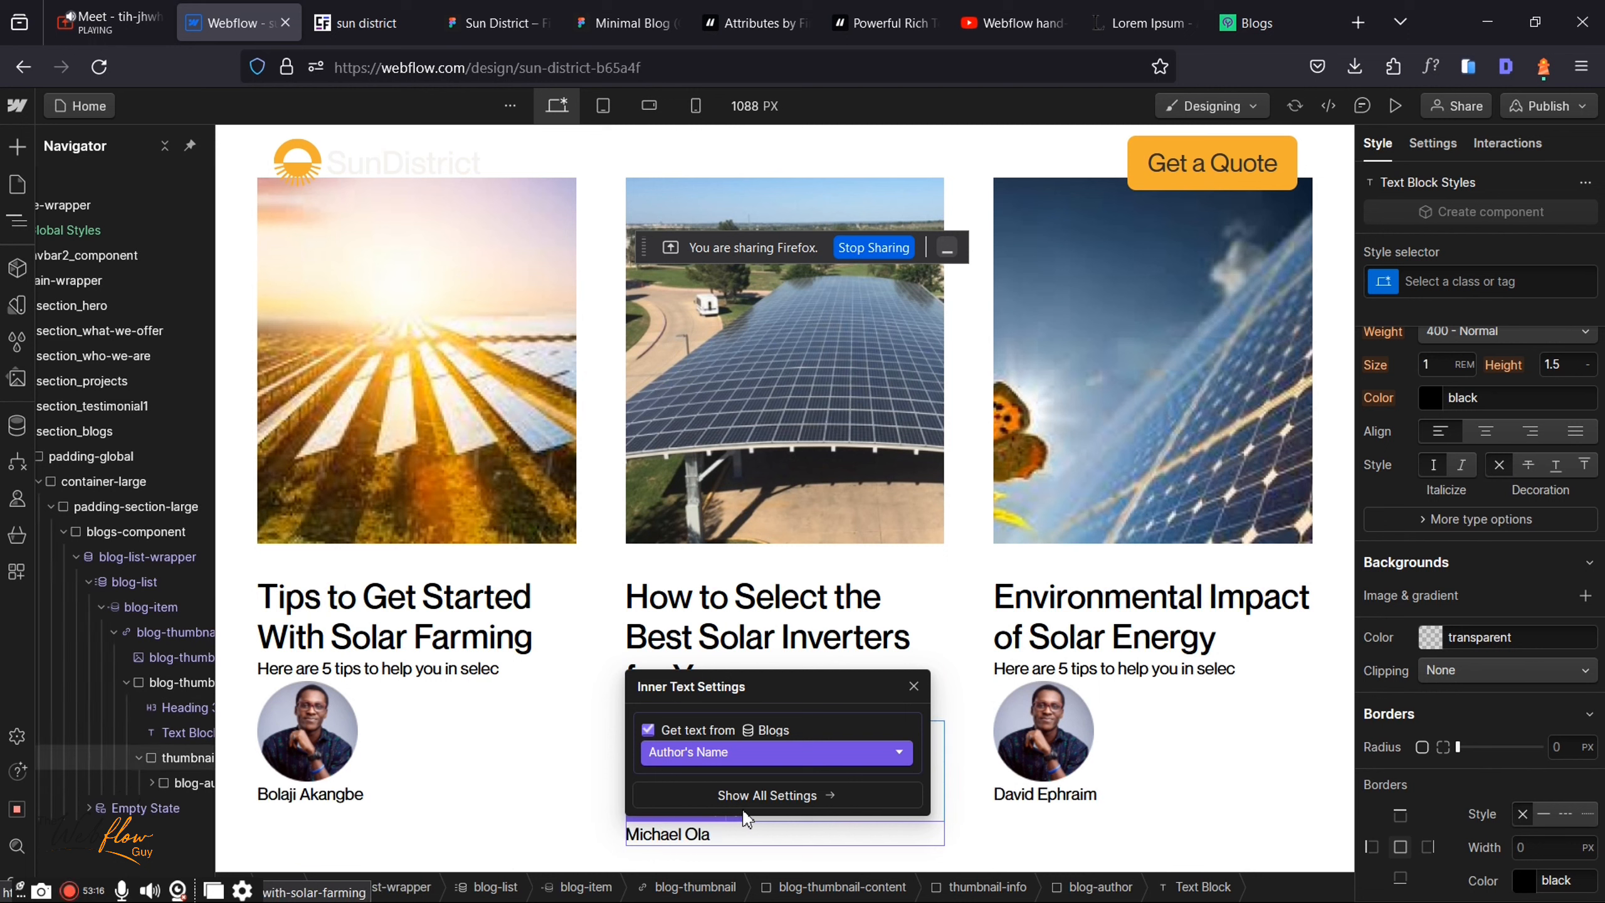
{"action": "left_click", "coordinate": [913, 686]}
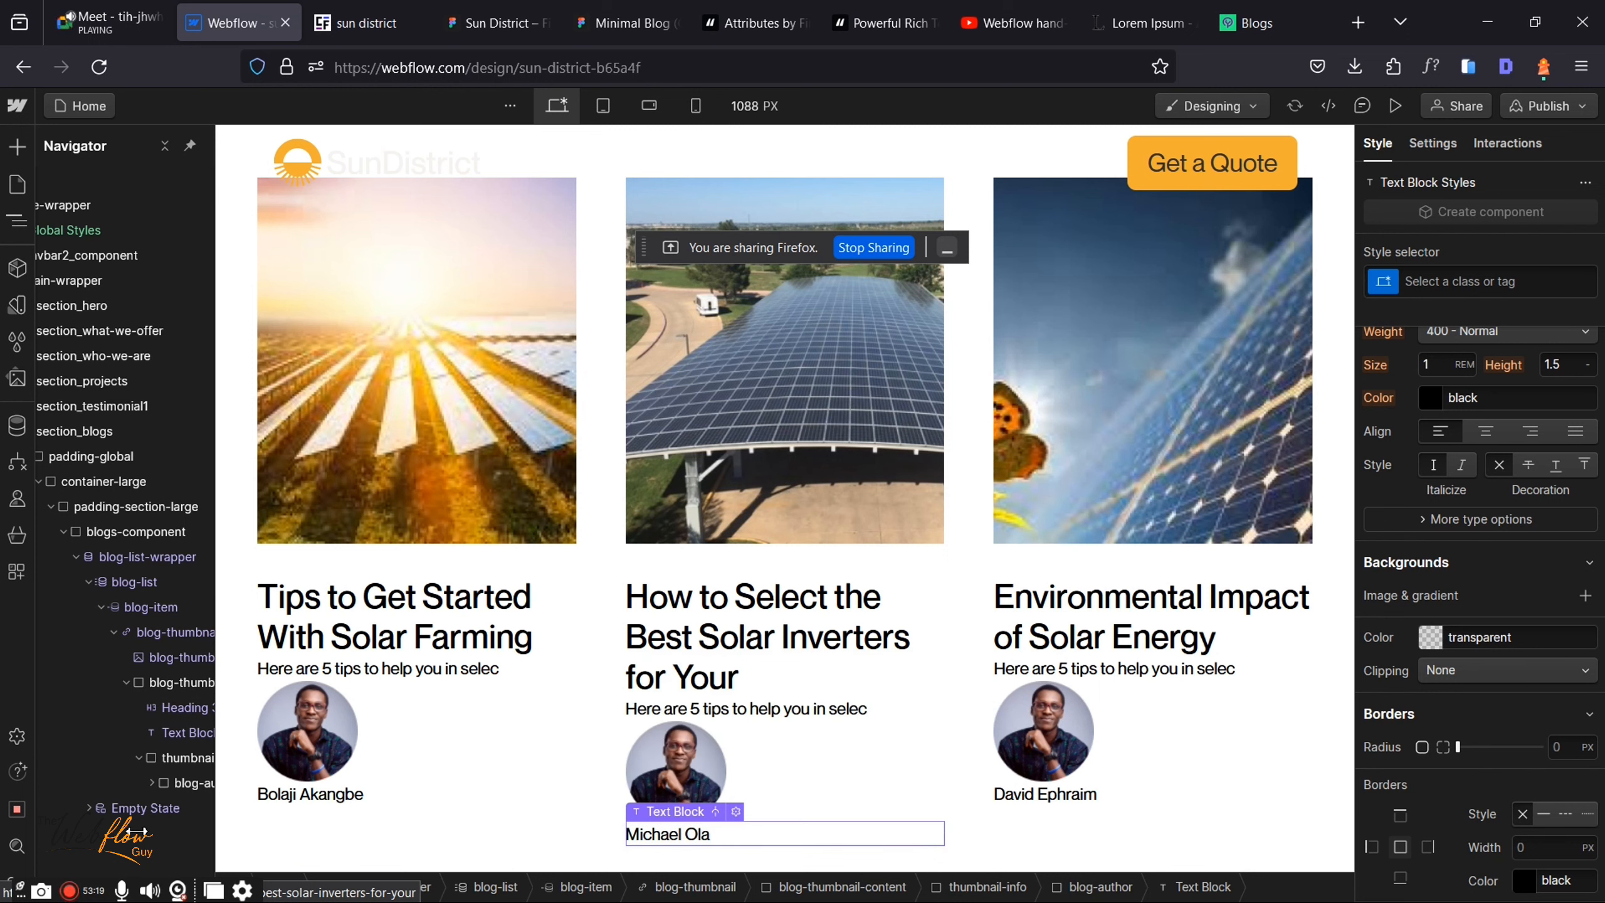
{"action": "left_click", "coordinate": [180, 755]}
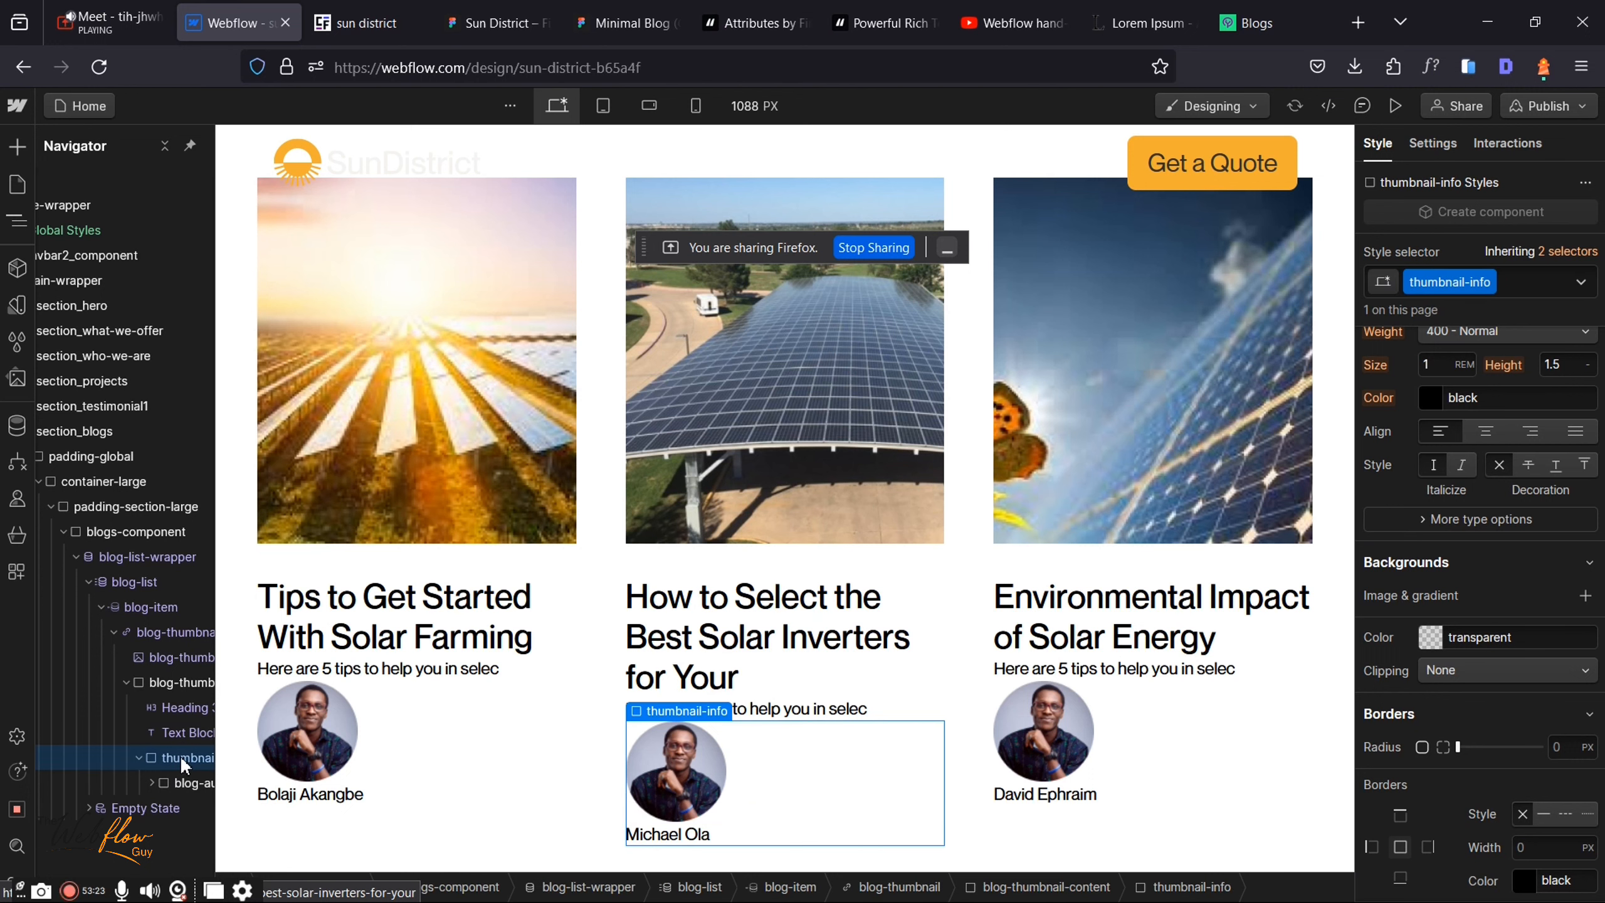
Step: Add a second Text Block to the author area of each blog card
{"action": "key", "text": "ctrl+k"}
{"action": "type", "text": "t"}
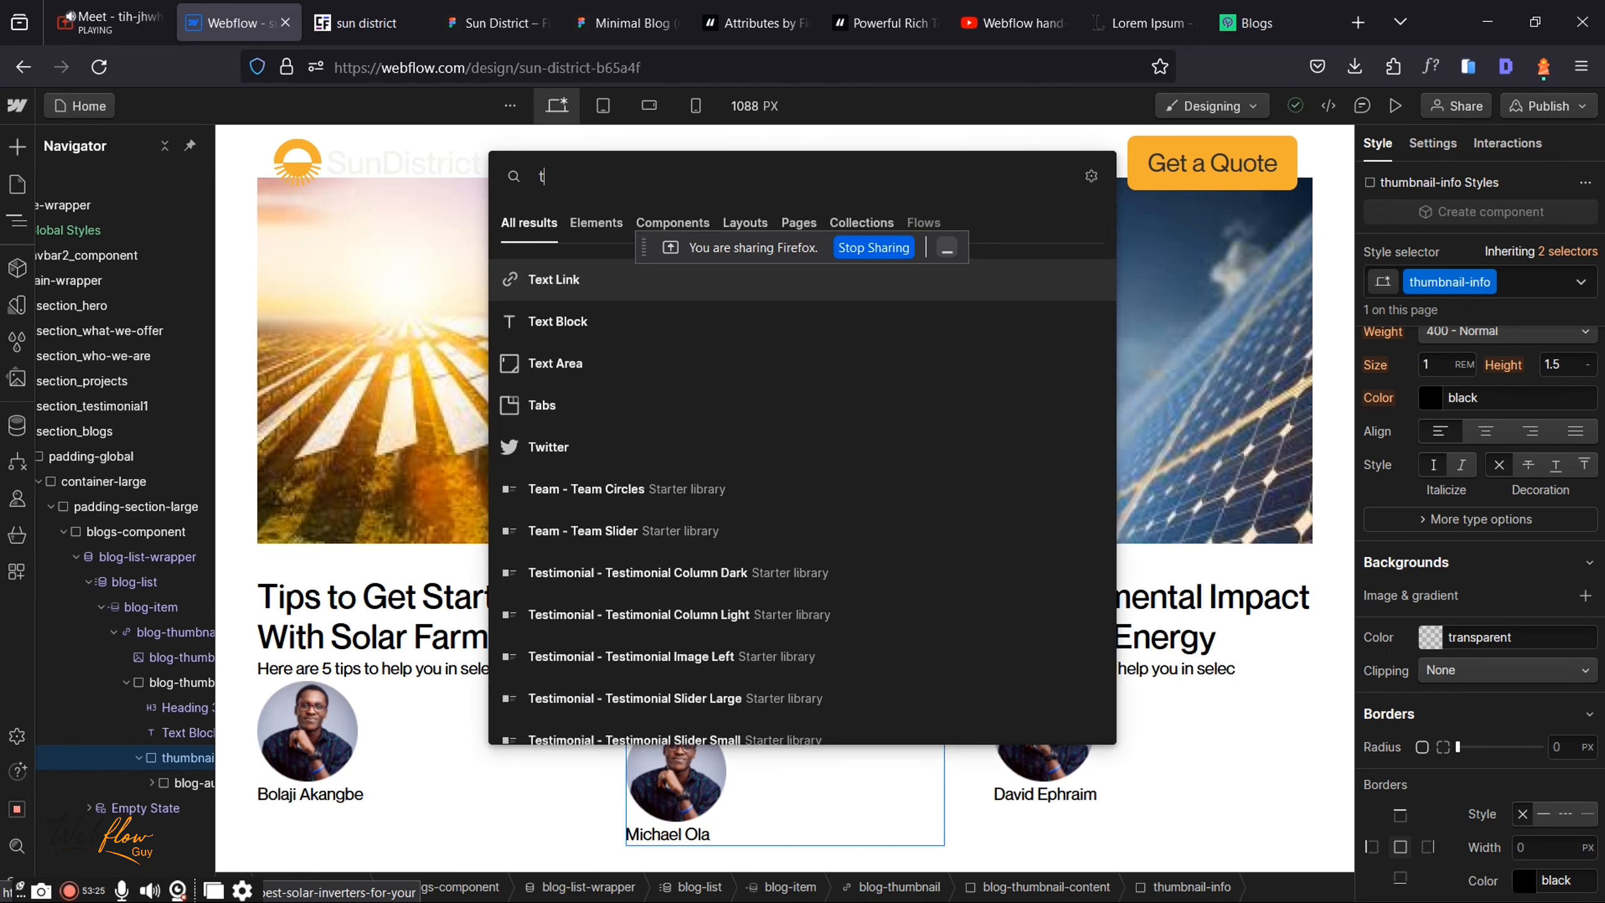
{"action": "key", "text": "BackSpace"}
{"action": "type", "text": "e"}
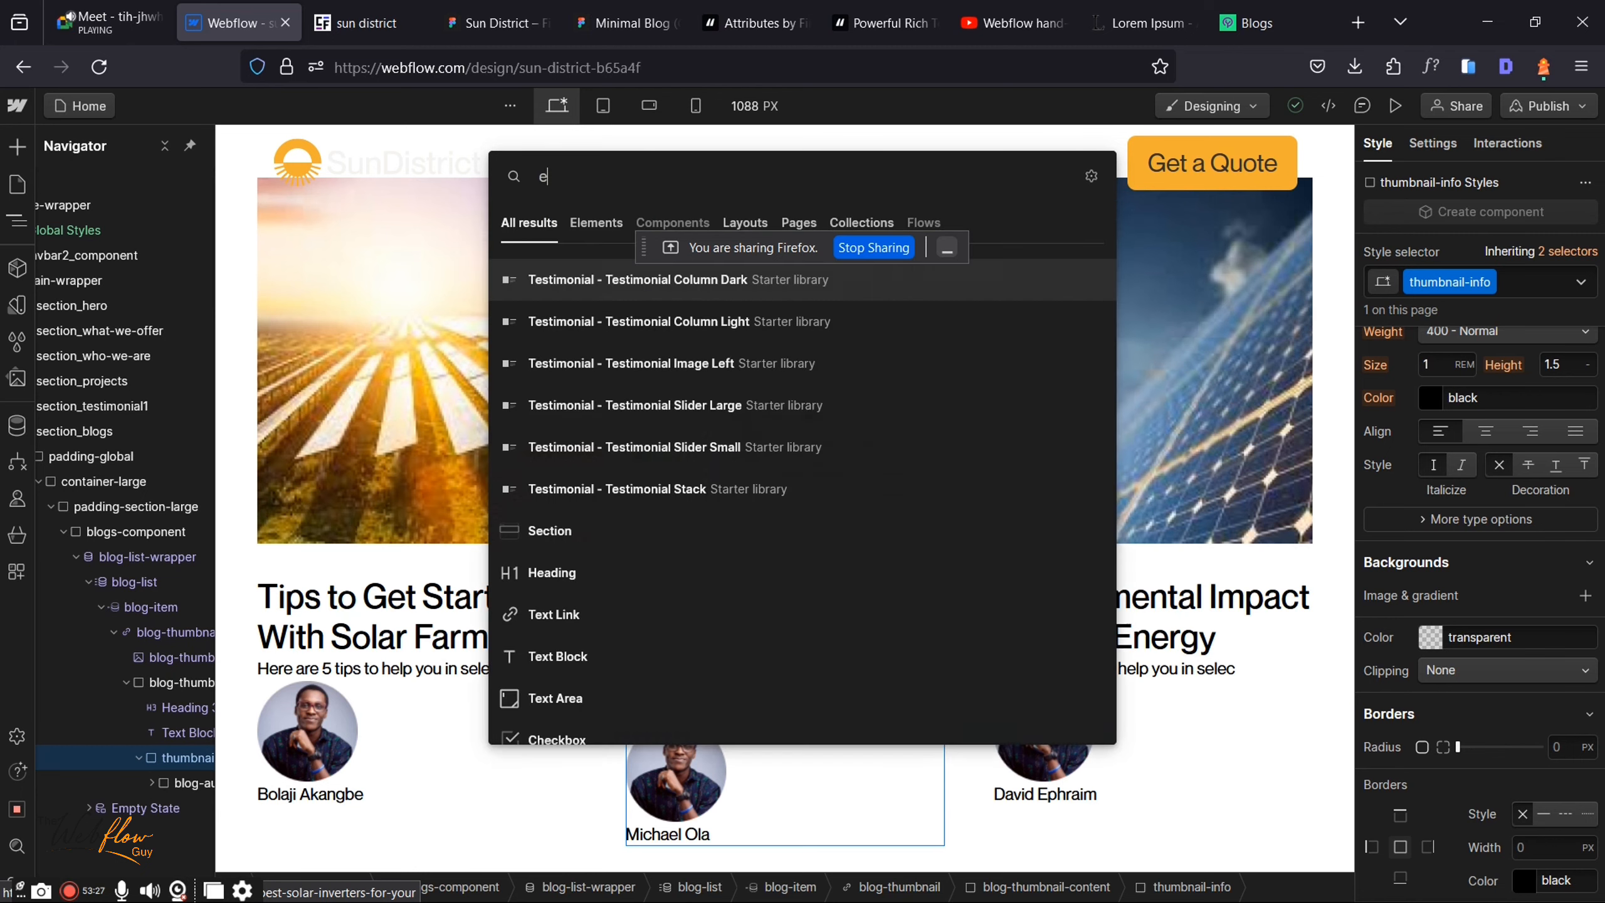
{"action": "key", "text": "BackSpace"}
{"action": "type", "text": "text"}
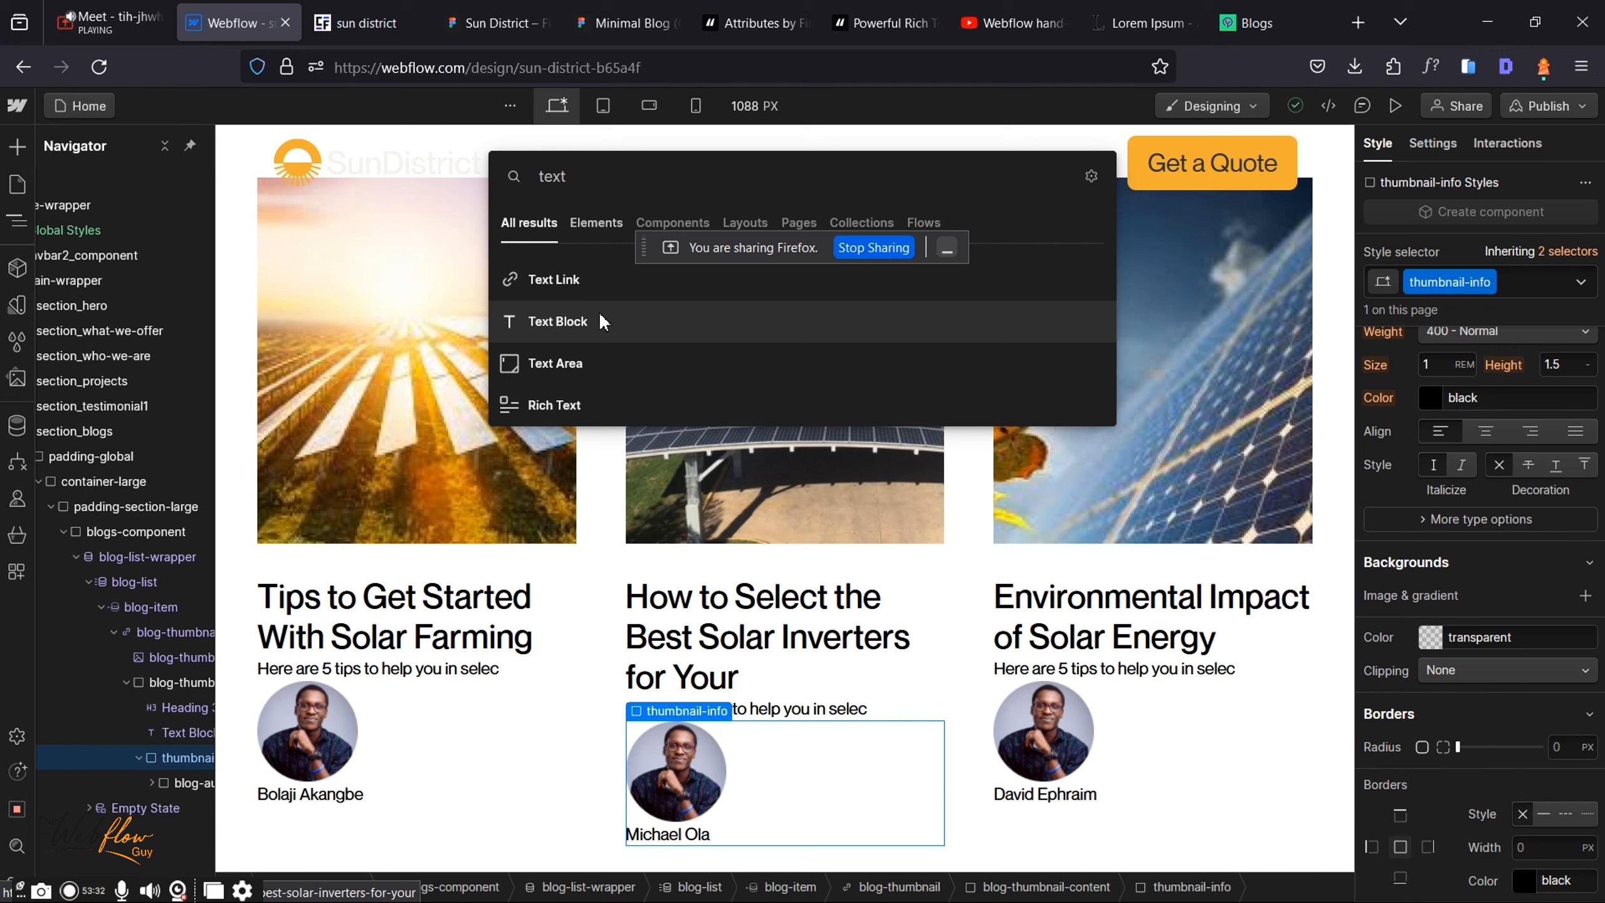
{"action": "key", "text": "Return"}
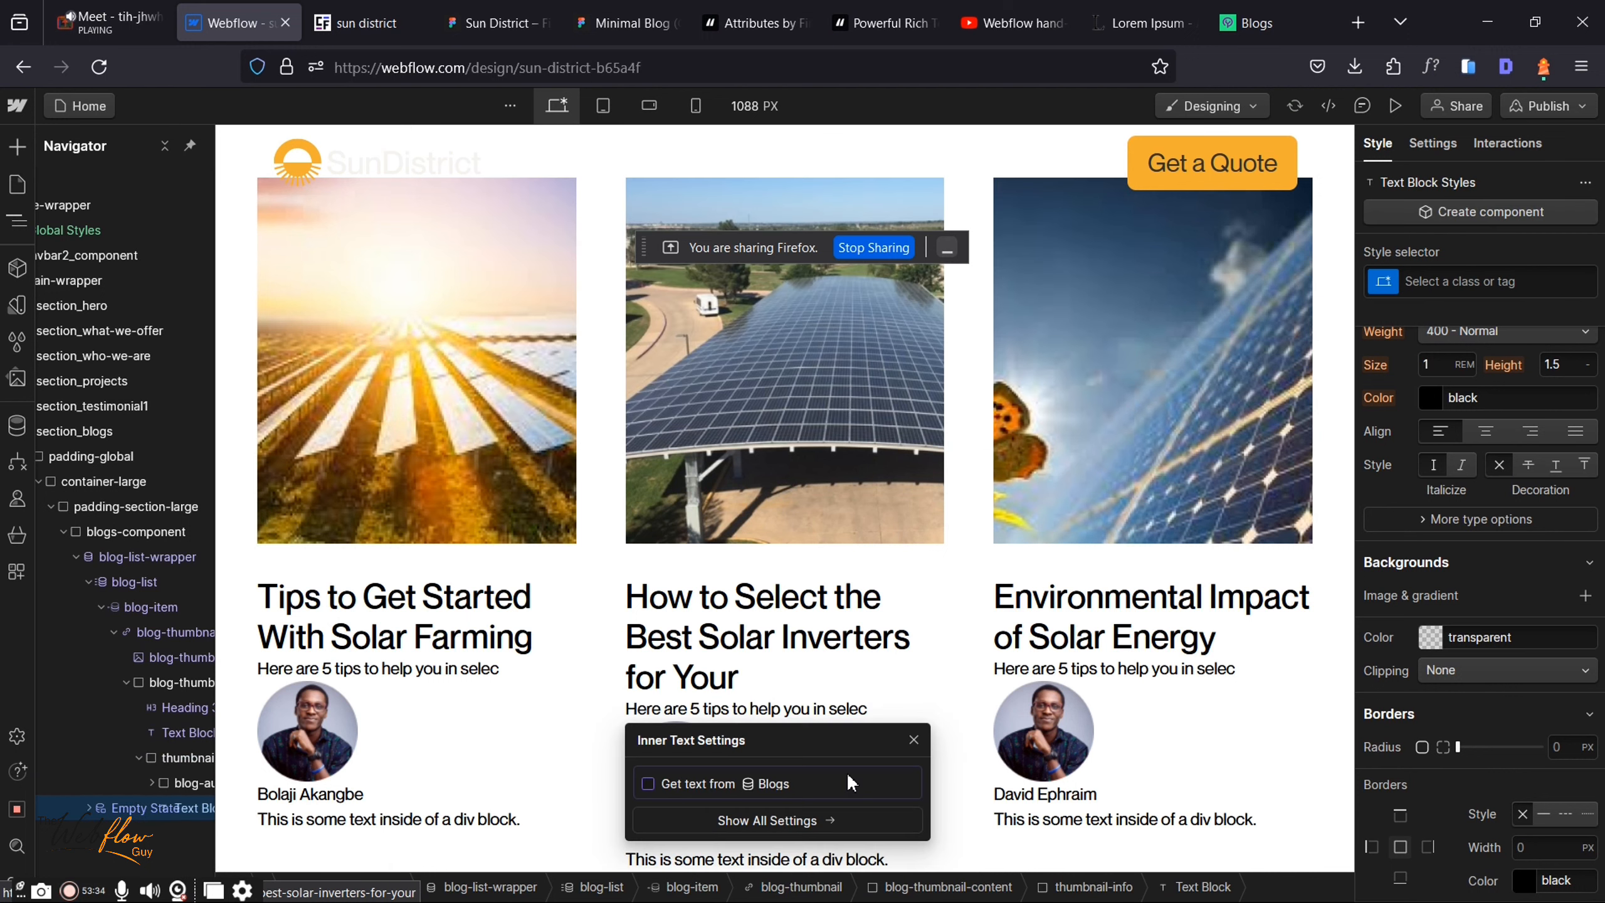
Step: Bind the new text to the Blogs Published Date field, showing dates like December 13, 2023
{"action": "left_click", "coordinate": [652, 779]}
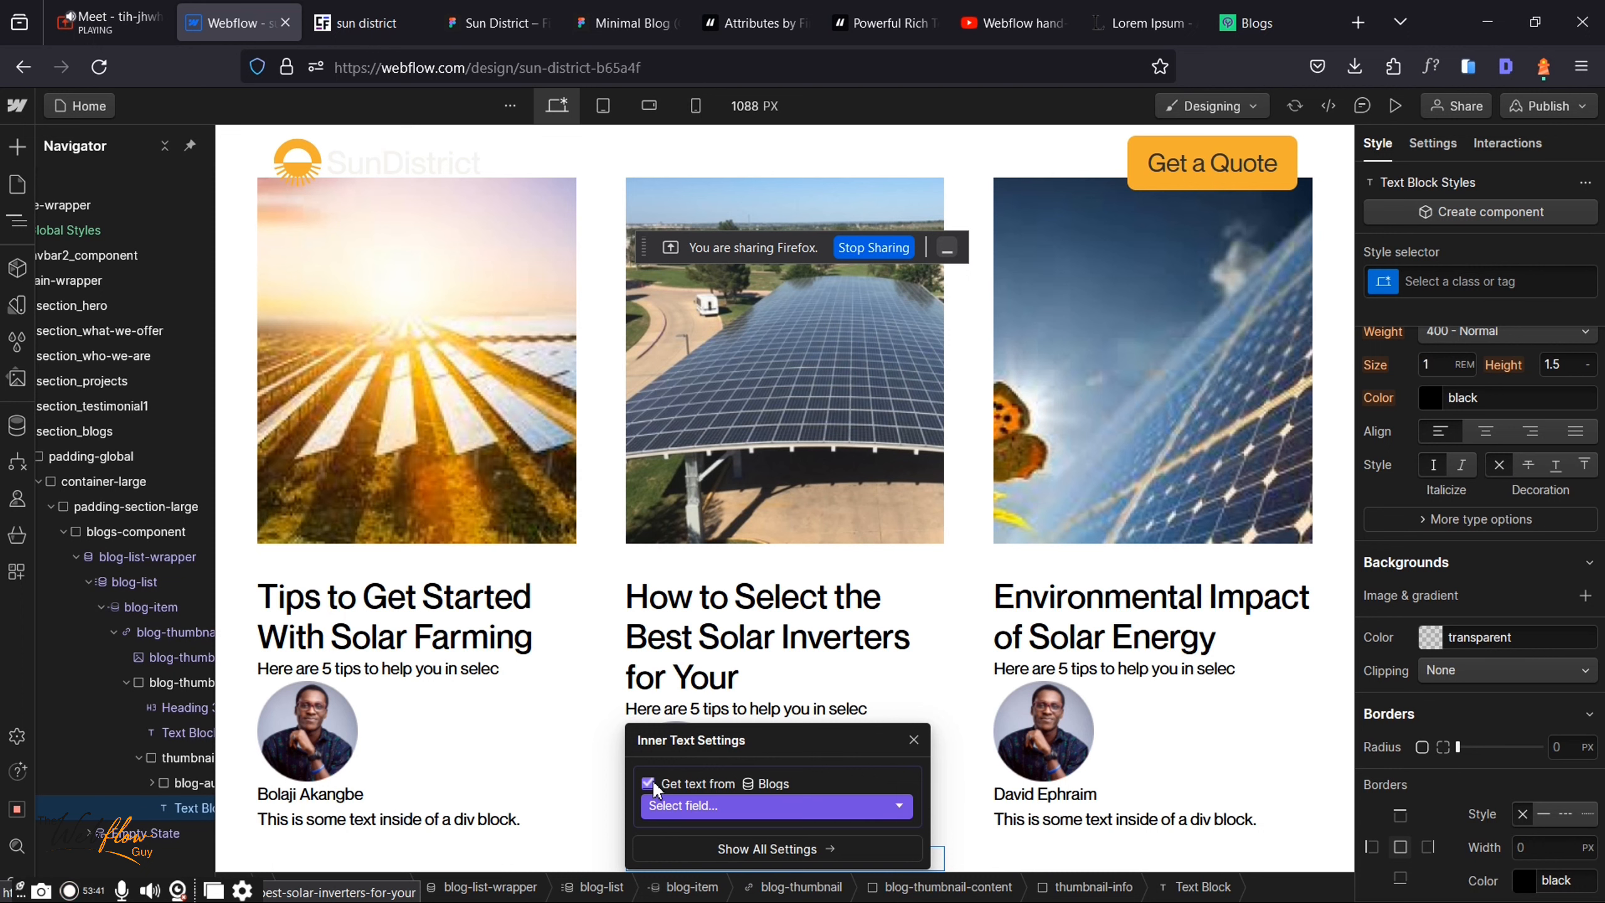
{"action": "scroll", "coordinate": [819, 644], "scroll_direction": "down", "scroll_amount": 1}
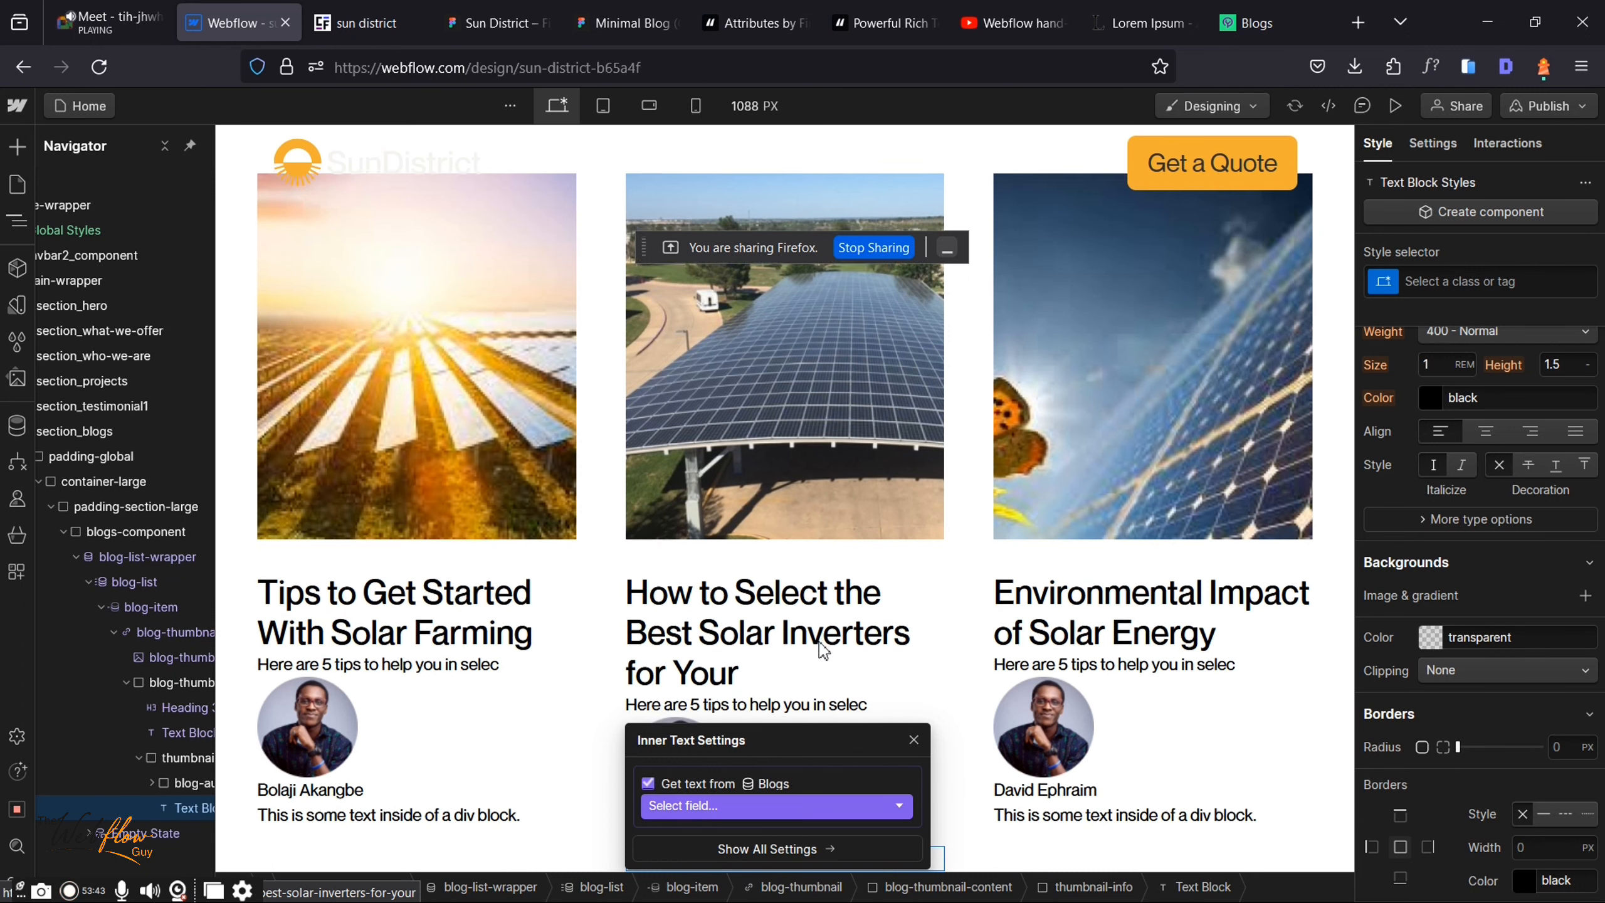
{"action": "scroll", "coordinate": [820, 643], "scroll_direction": "down", "scroll_amount": 2}
{"action": "scroll", "coordinate": [767, 796], "scroll_direction": "up", "scroll_amount": 1}
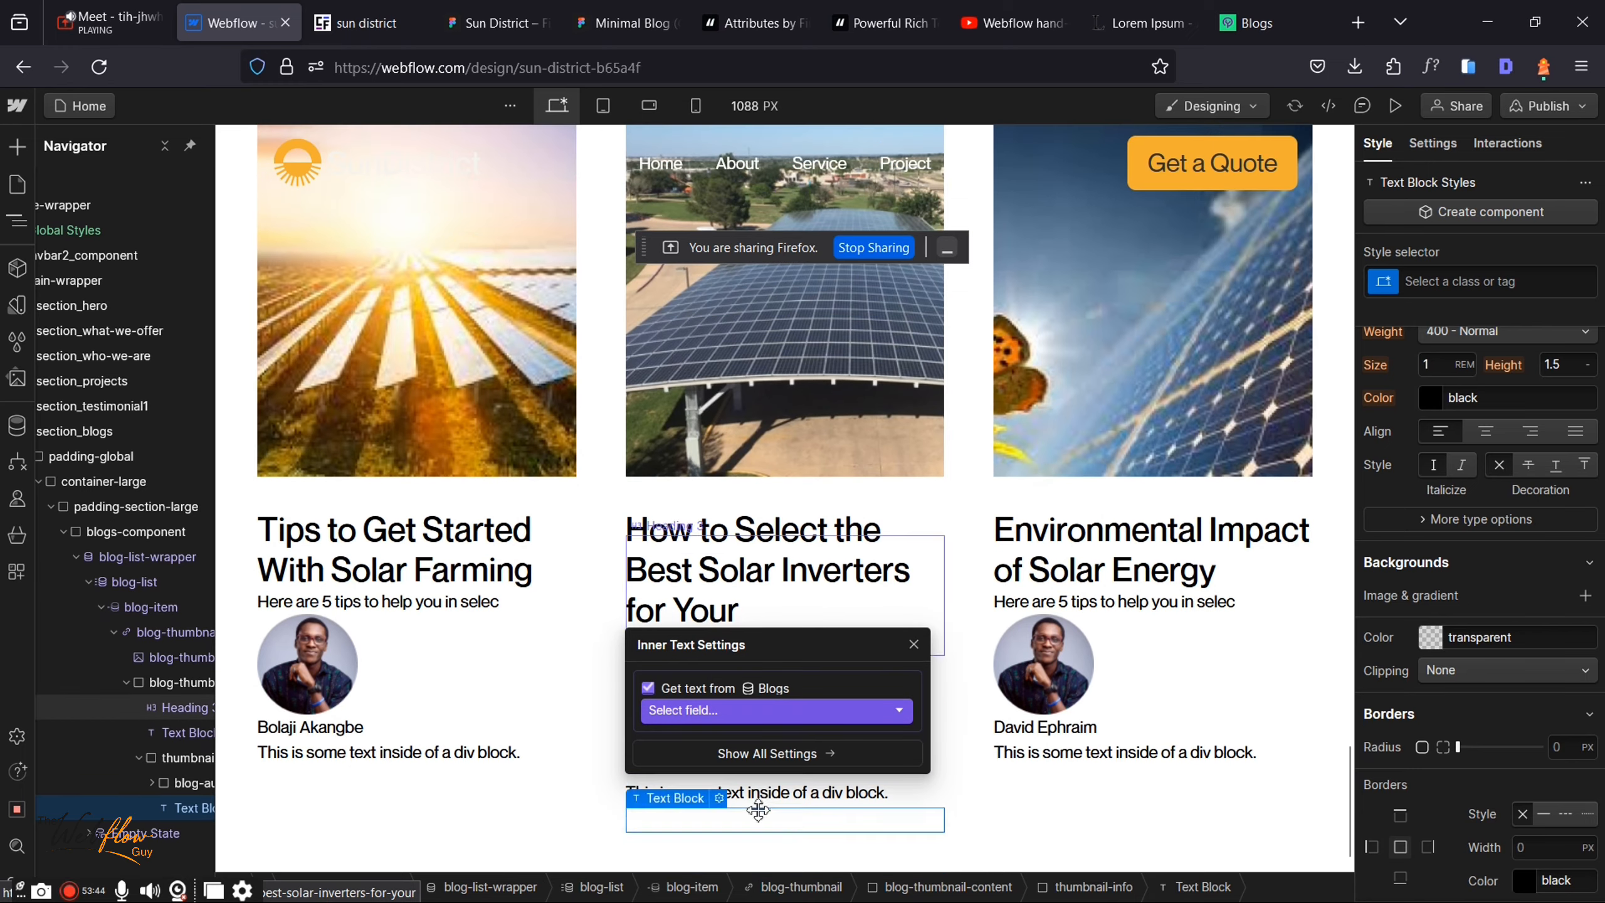
{"action": "left_click", "coordinate": [720, 718]}
{"action": "scroll", "coordinate": [714, 742], "scroll_direction": "down", "scroll_amount": 1}
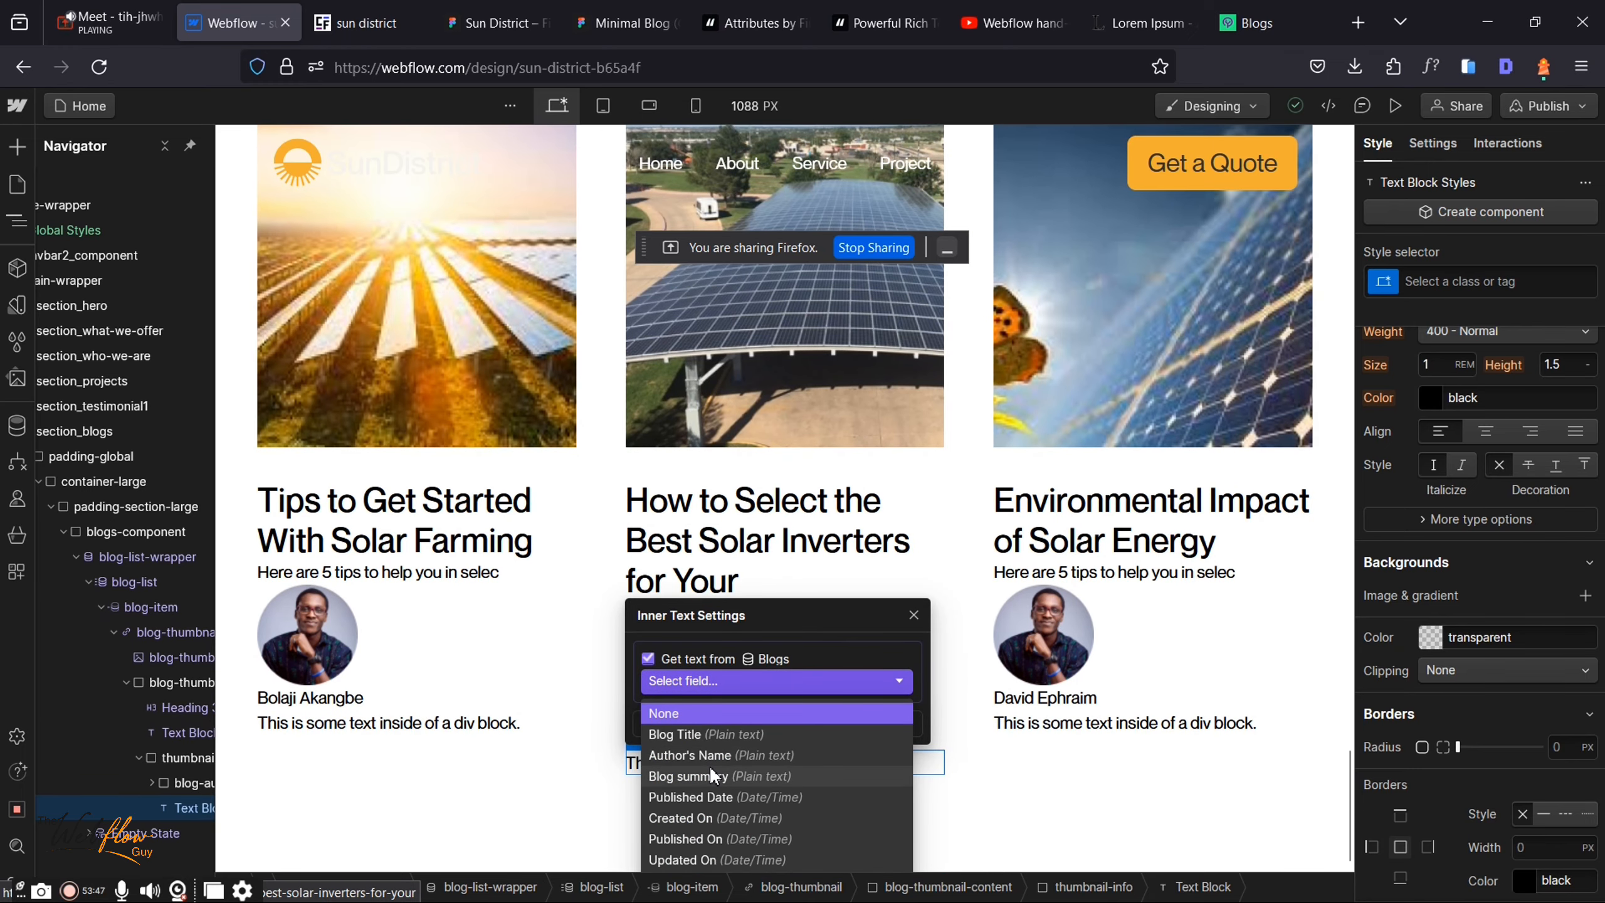
{"action": "left_click", "coordinate": [676, 795]}
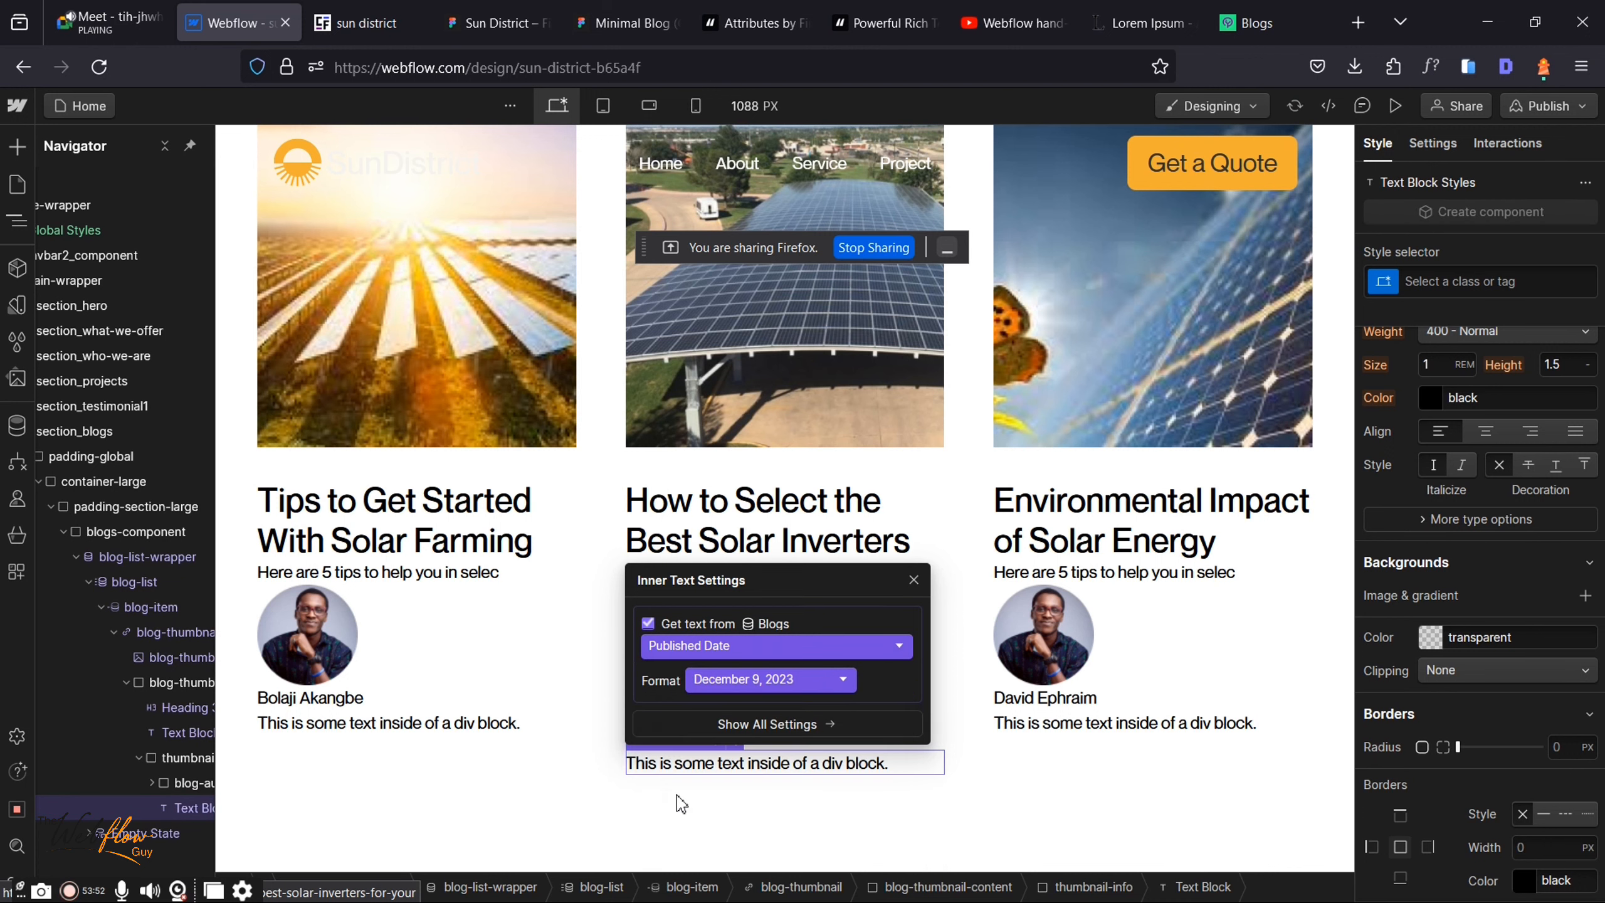
{"action": "left_click", "coordinate": [912, 579]}
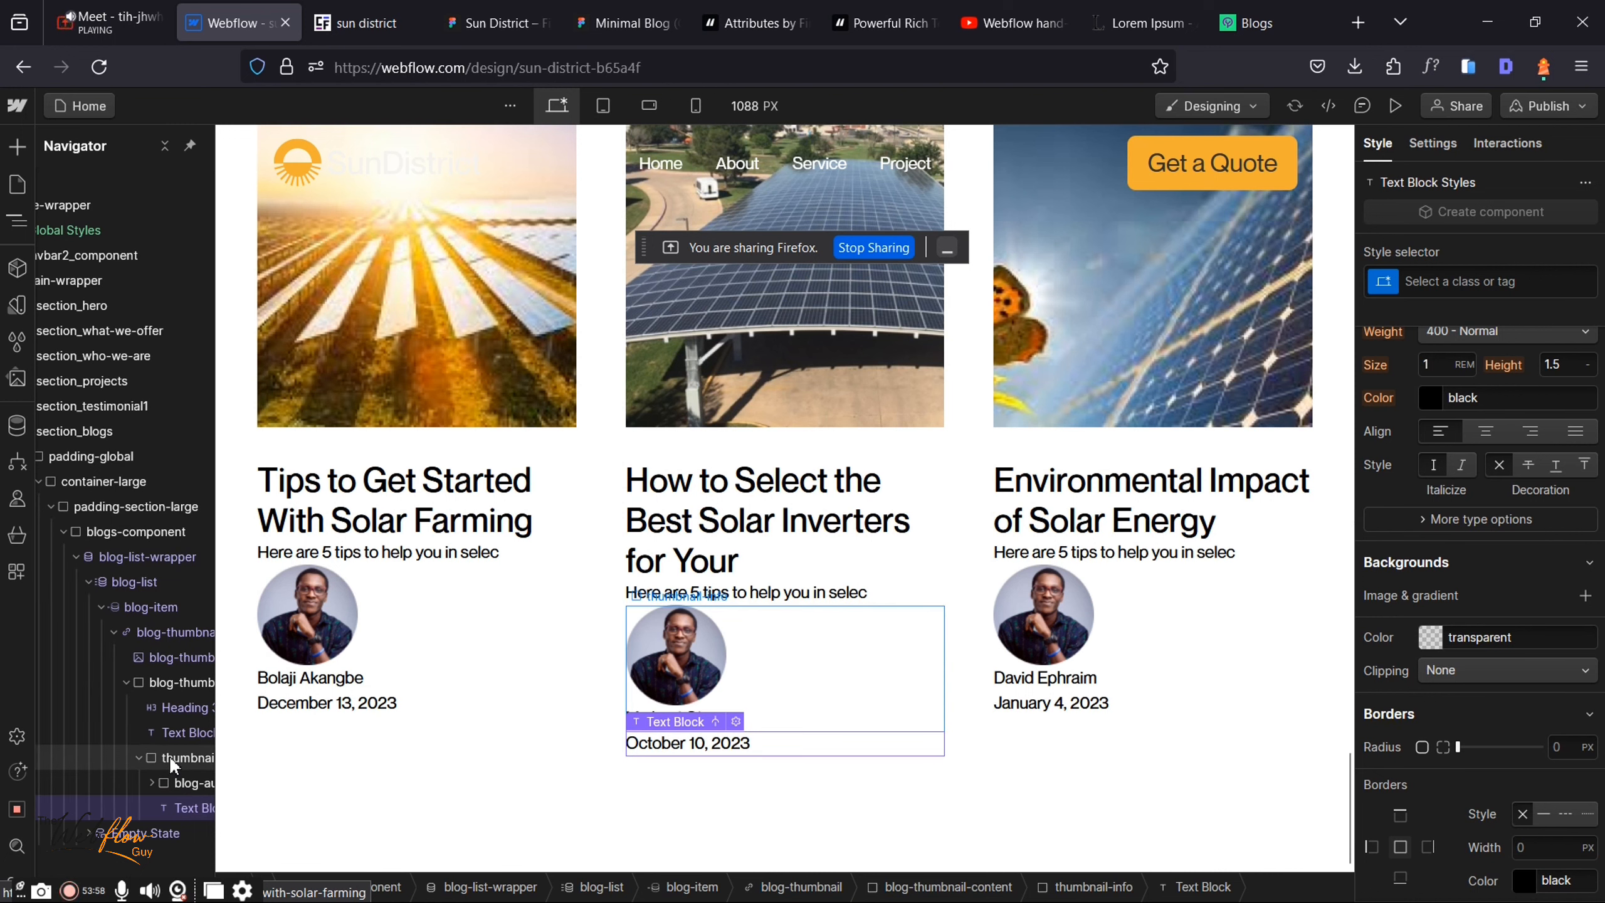
{"action": "left_click", "coordinate": [169, 757]}
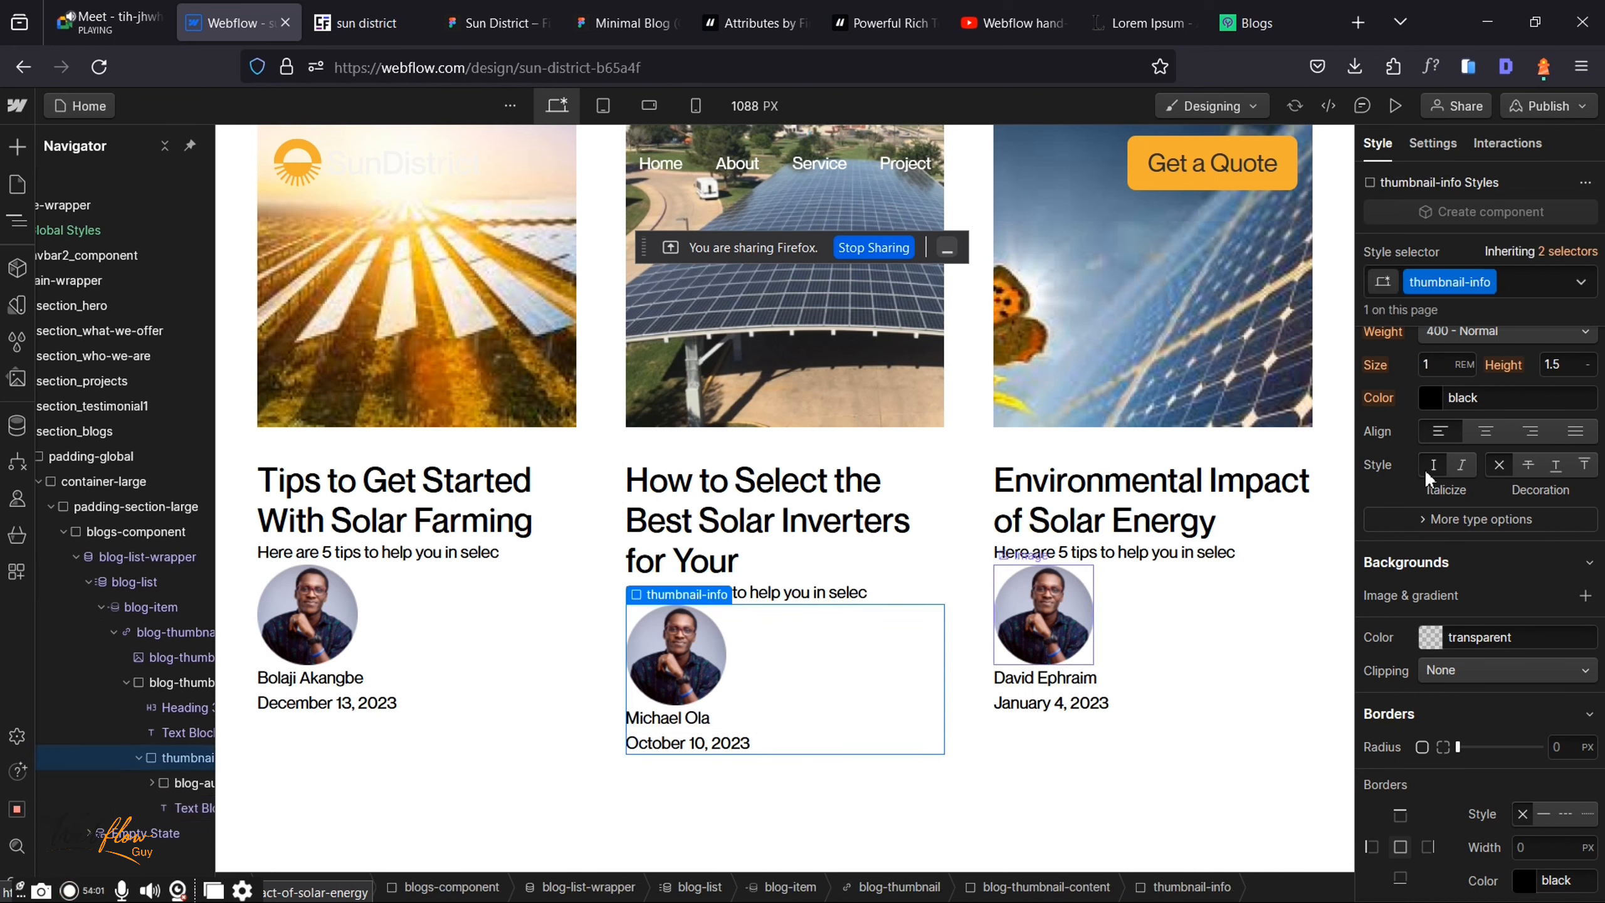
Step: Make thumbnail-info a horizontal flex row justified Space Between
{"action": "scroll", "coordinate": [1460, 569], "scroll_direction": "up", "scroll_amount": 3}
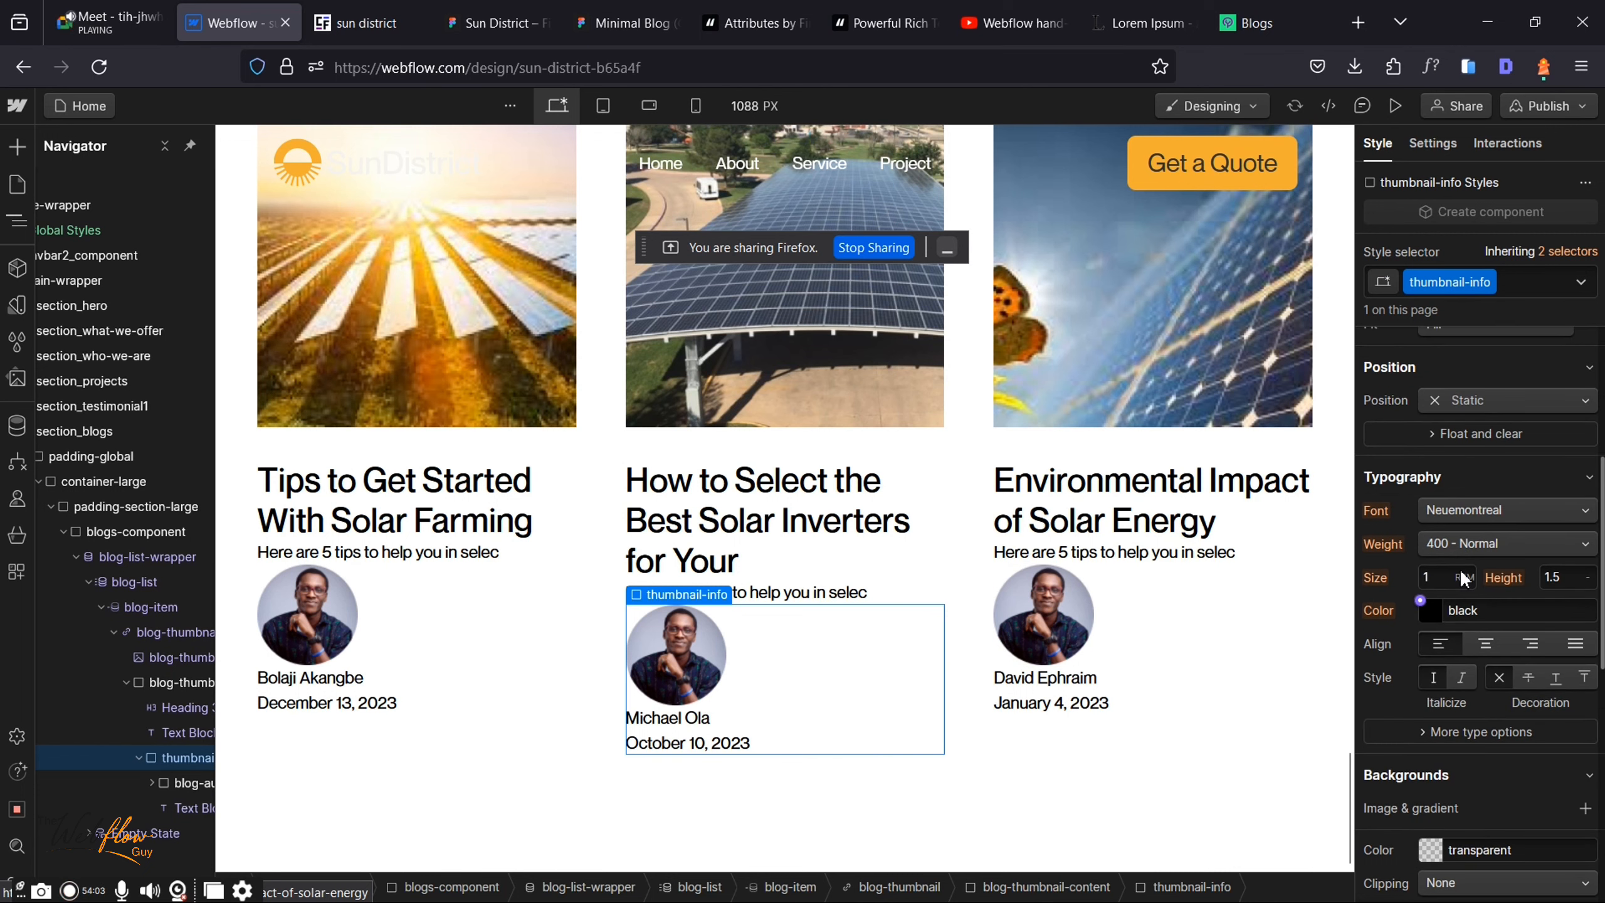
{"action": "scroll", "coordinate": [1460, 572], "scroll_direction": "up", "scroll_amount": 5}
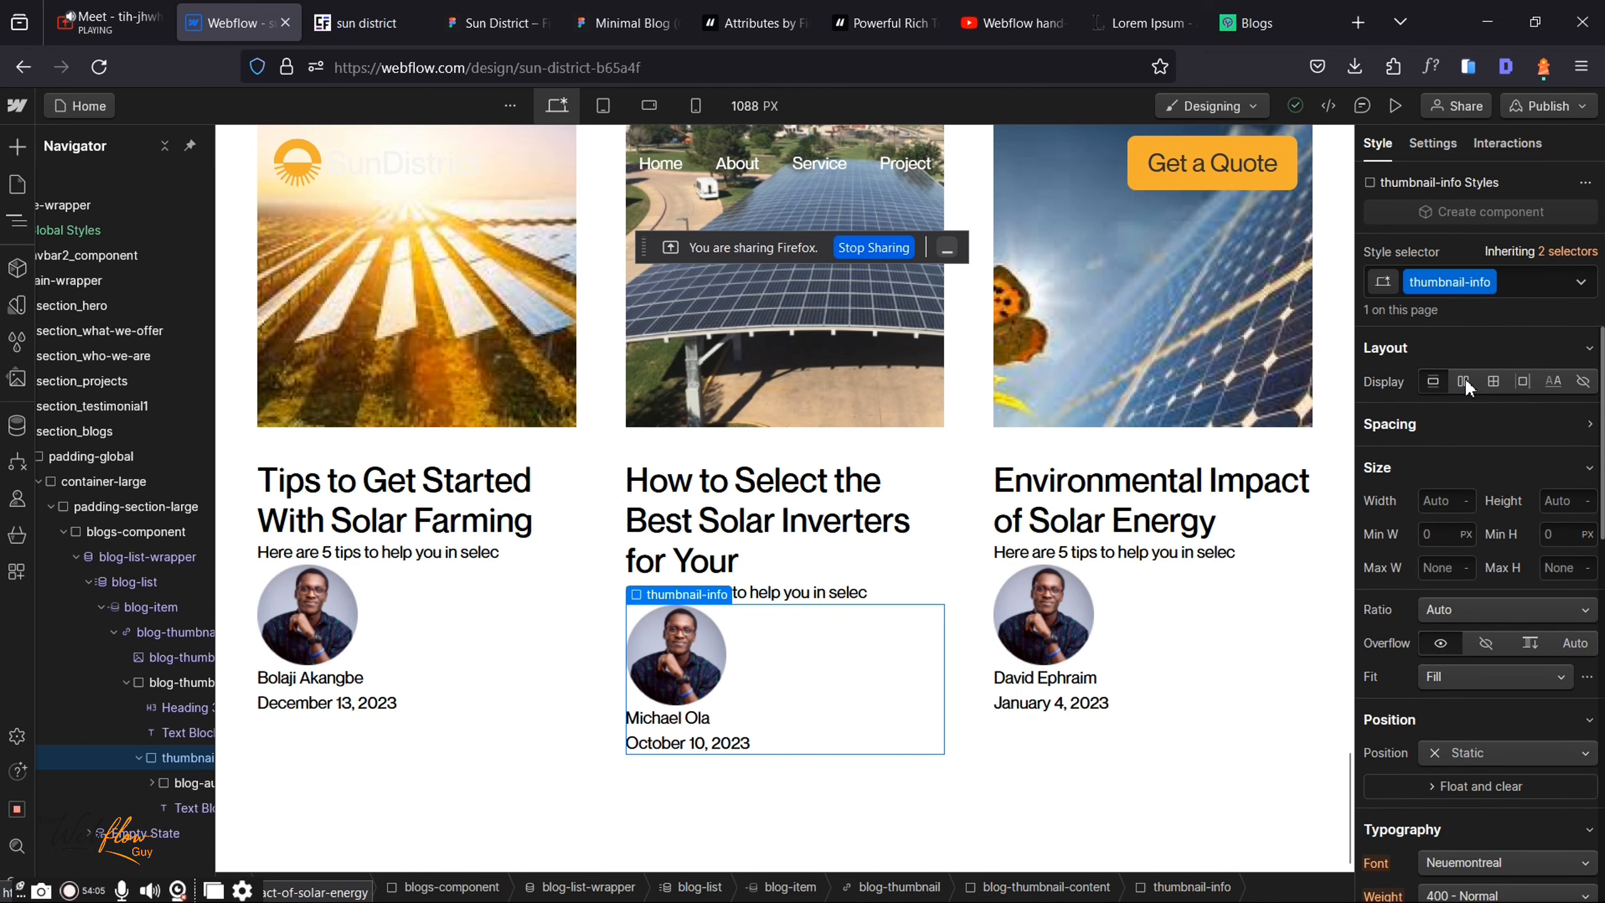
{"action": "left_click", "coordinate": [1463, 381]}
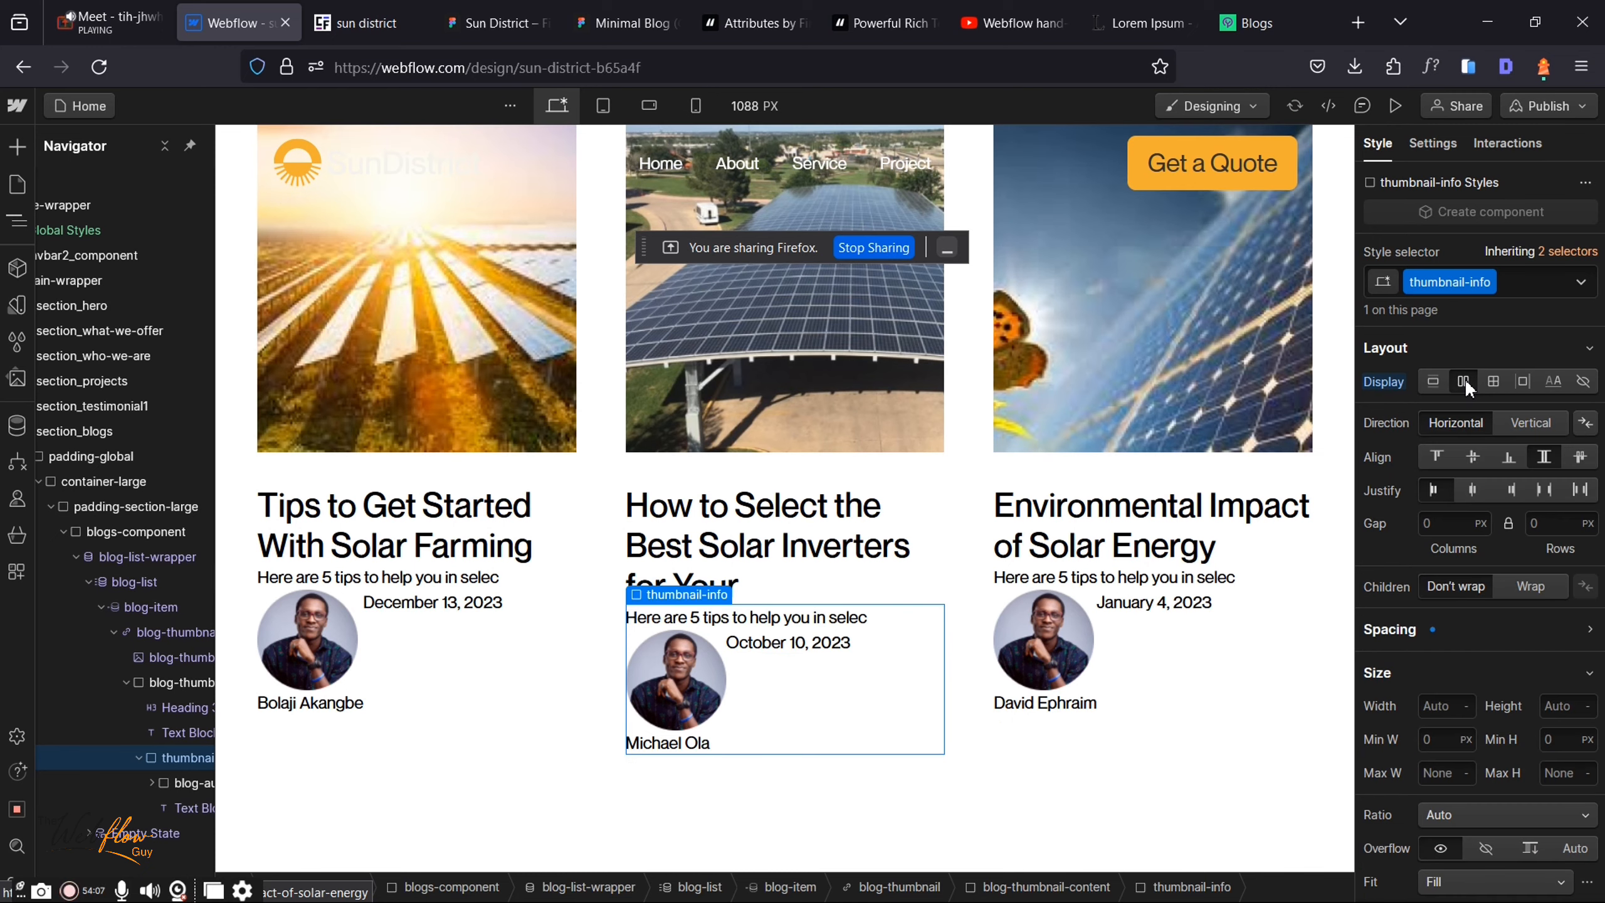
{"action": "left_click", "coordinate": [1536, 484]}
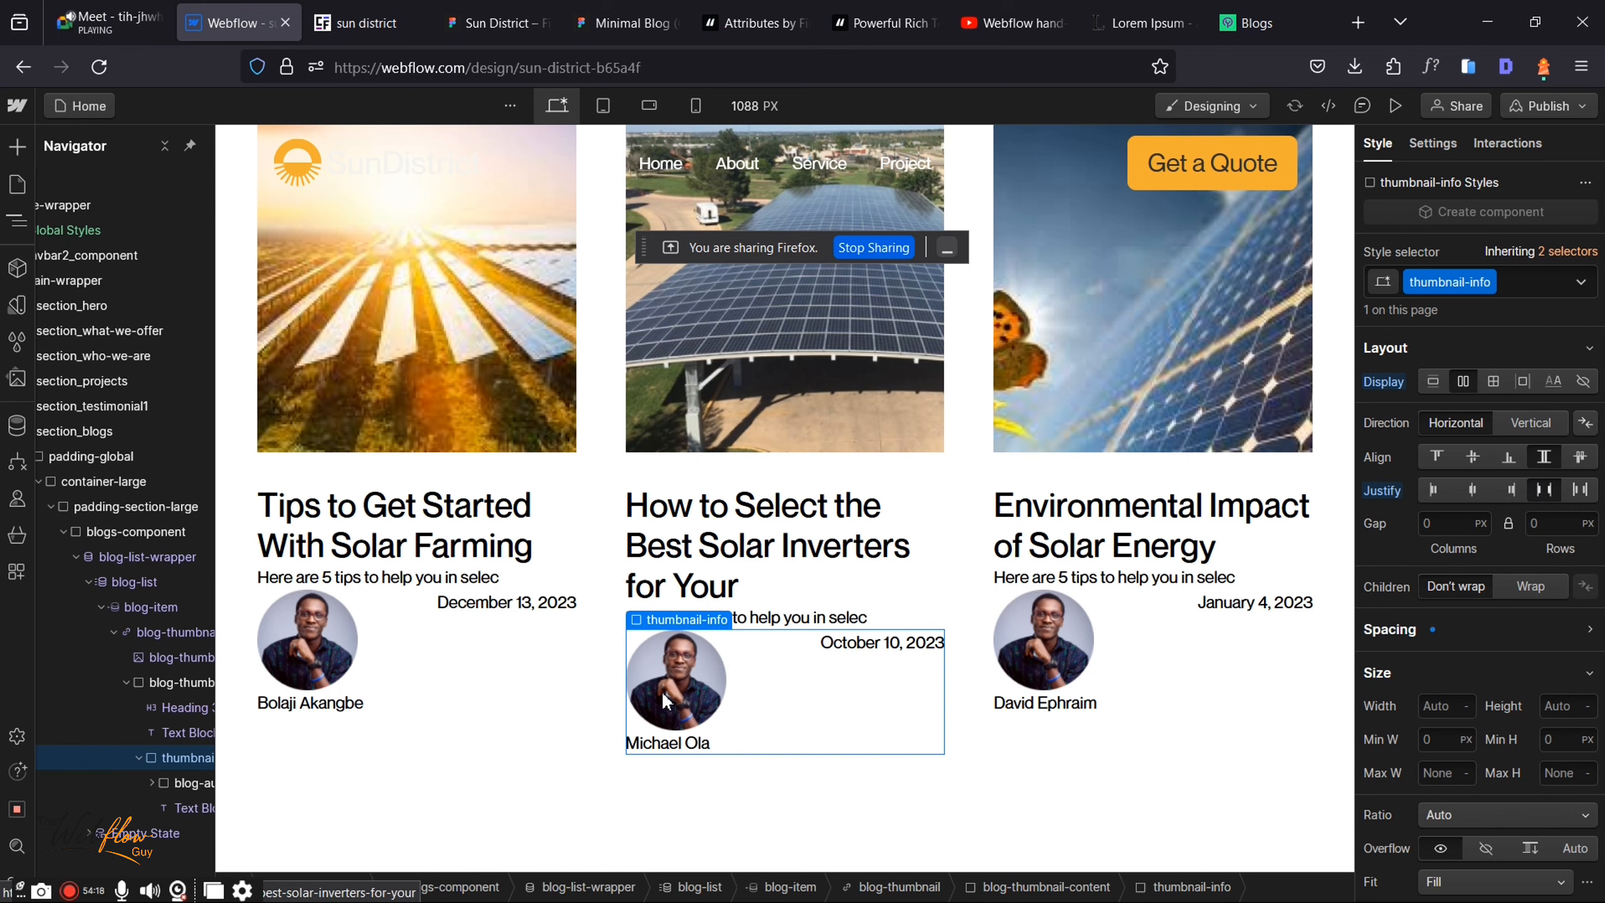
{"action": "left_click", "coordinate": [478, 10]}
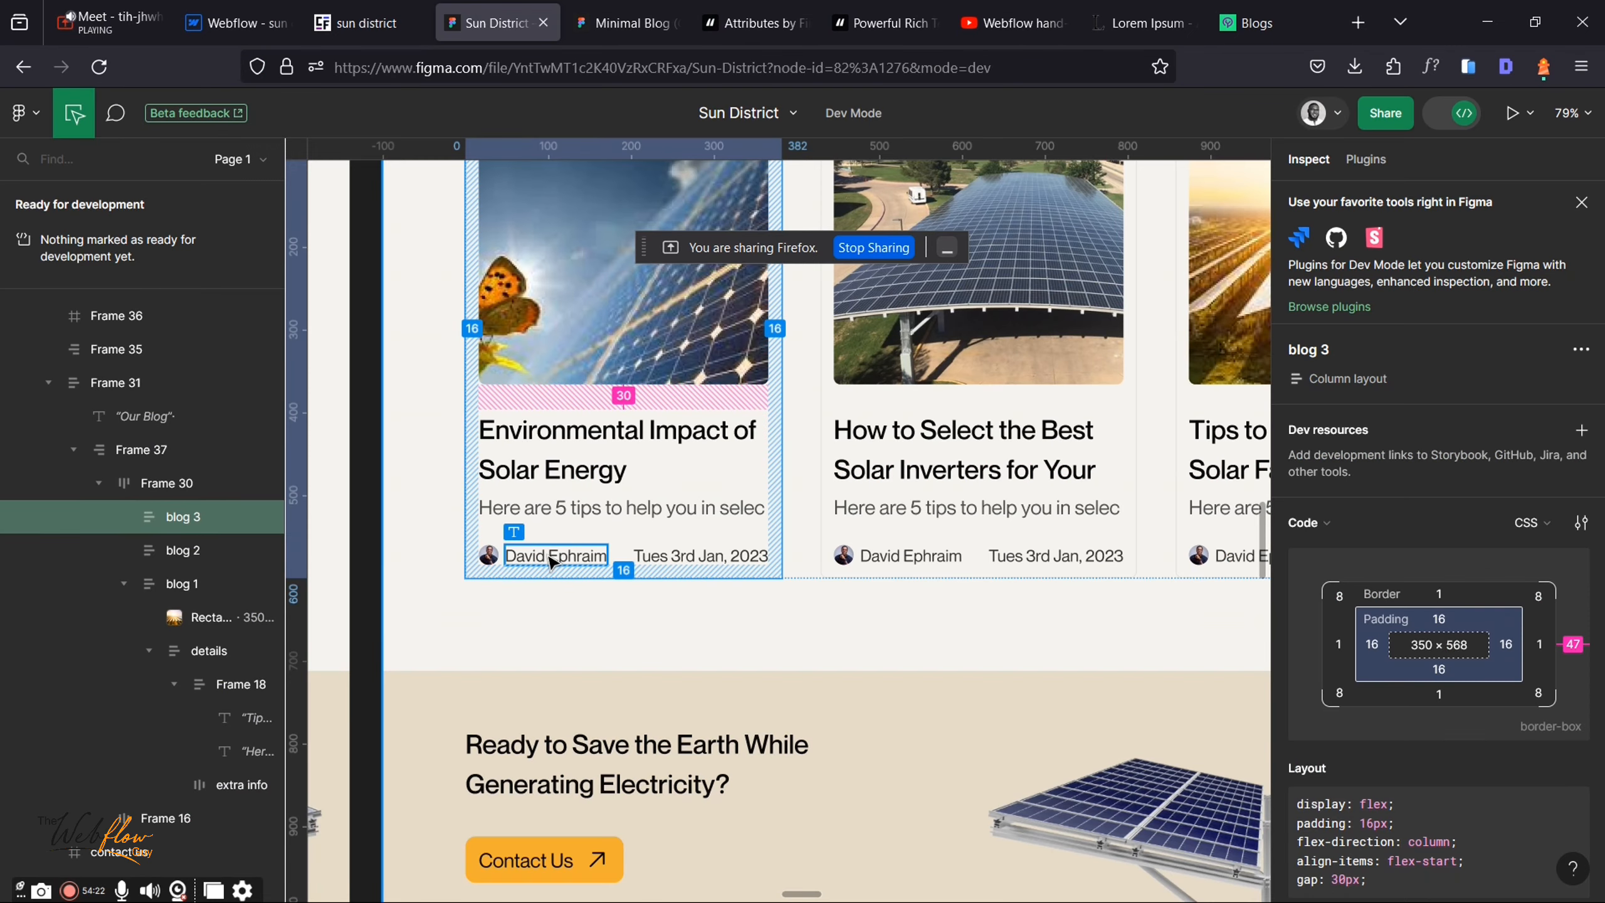
{"action": "left_click", "coordinate": [495, 559]}
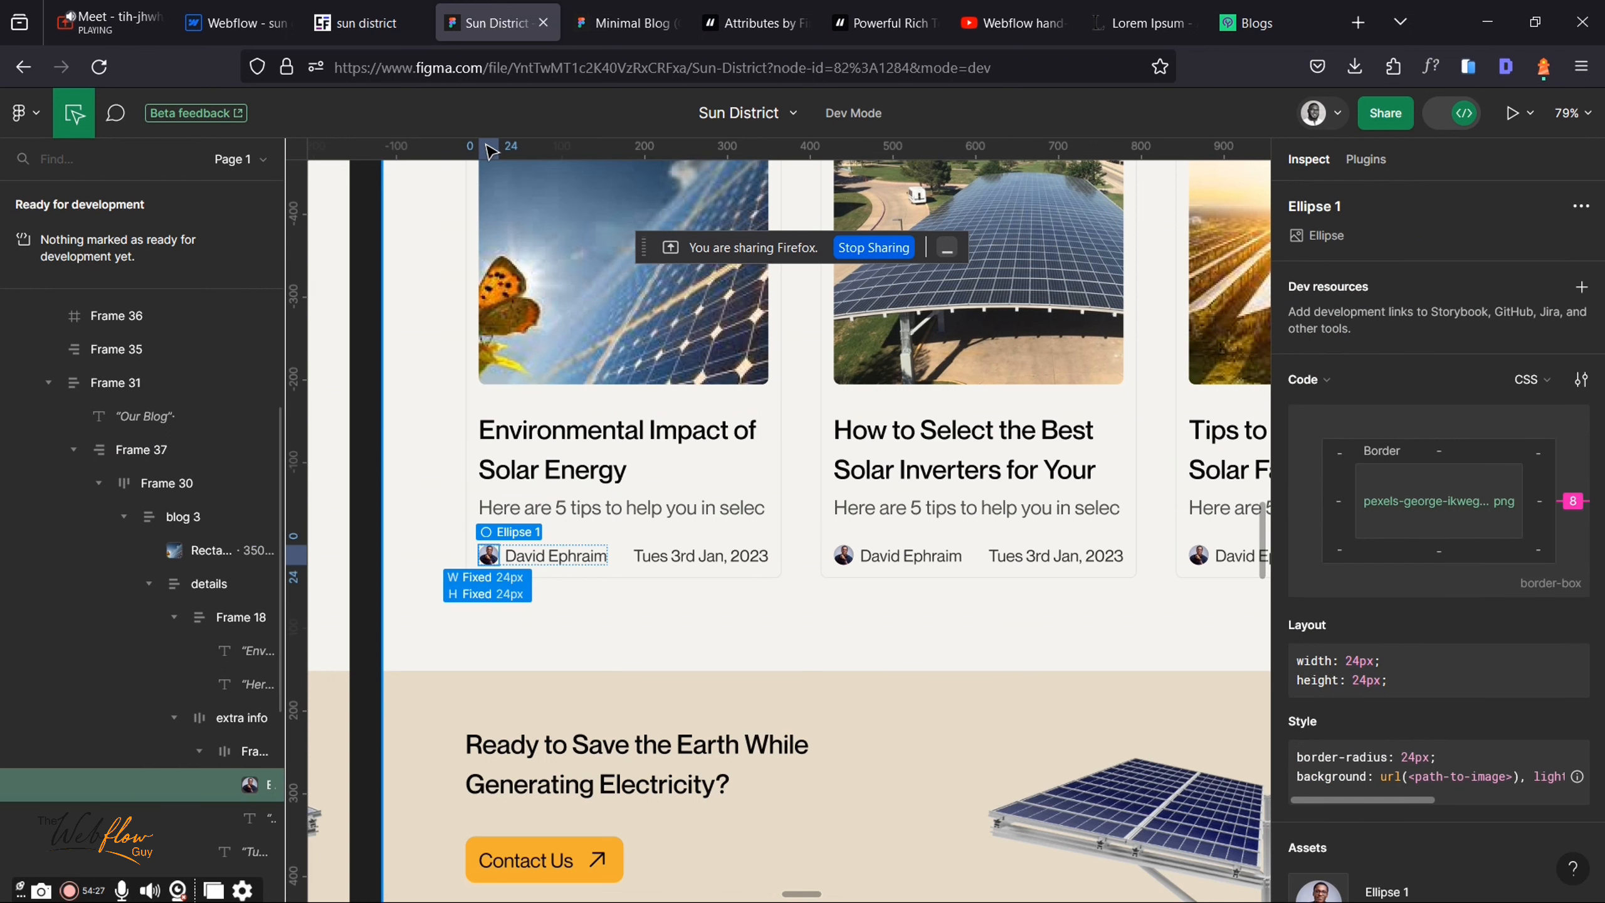
{"action": "left_click", "coordinate": [265, 18]}
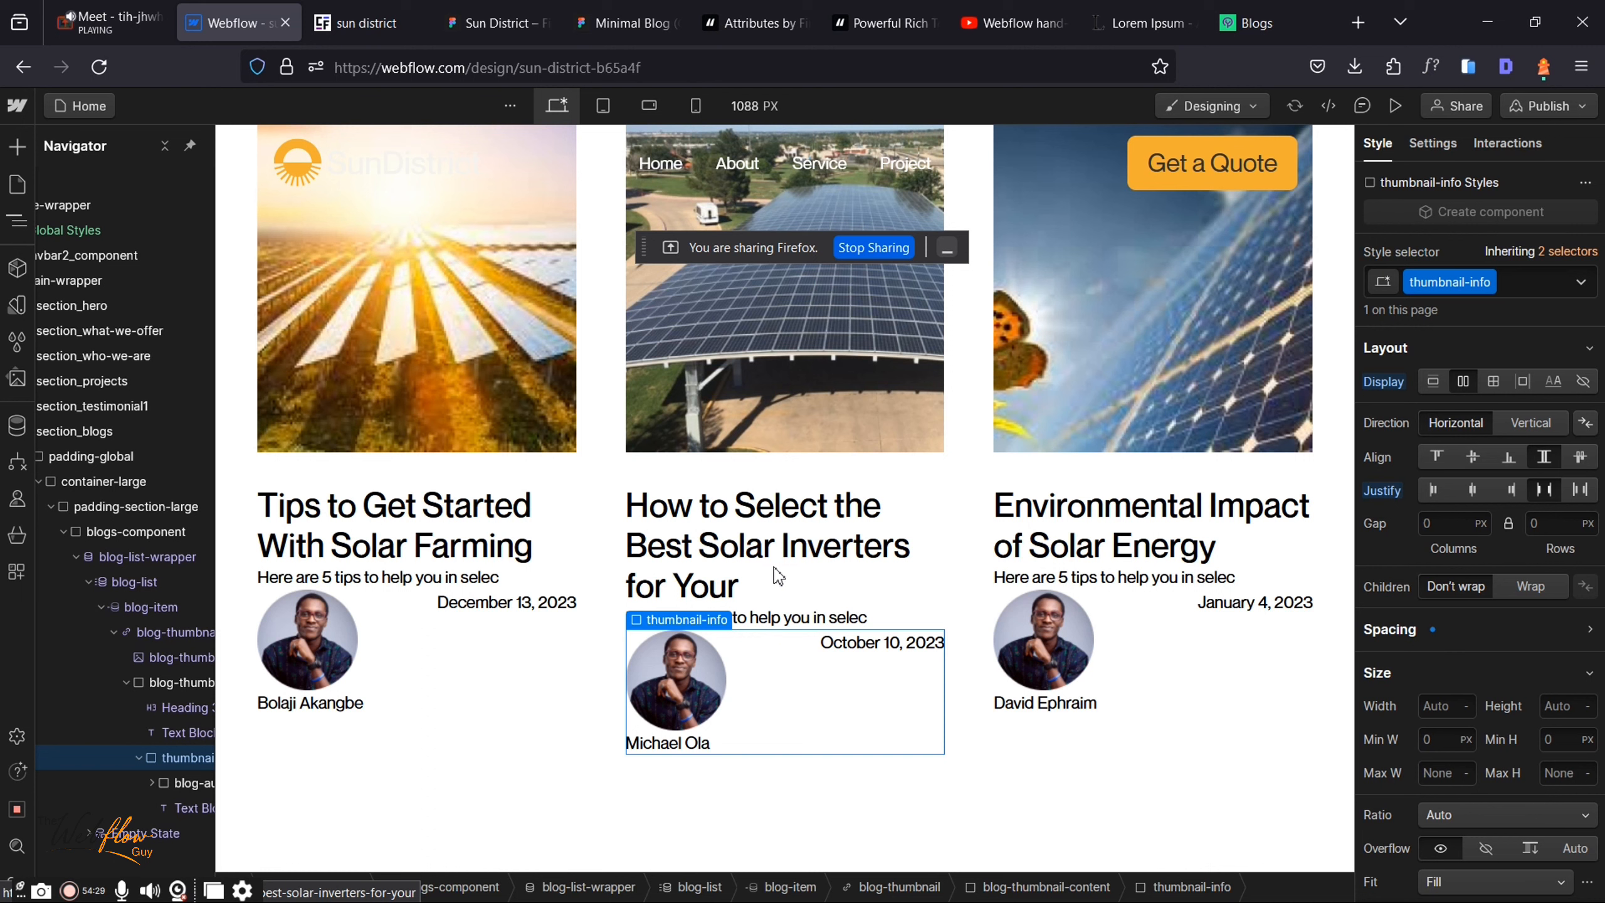
Step: Apply the existing blog-author class to the author photo in the blog cards
{"action": "left_click", "coordinate": [695, 658]}
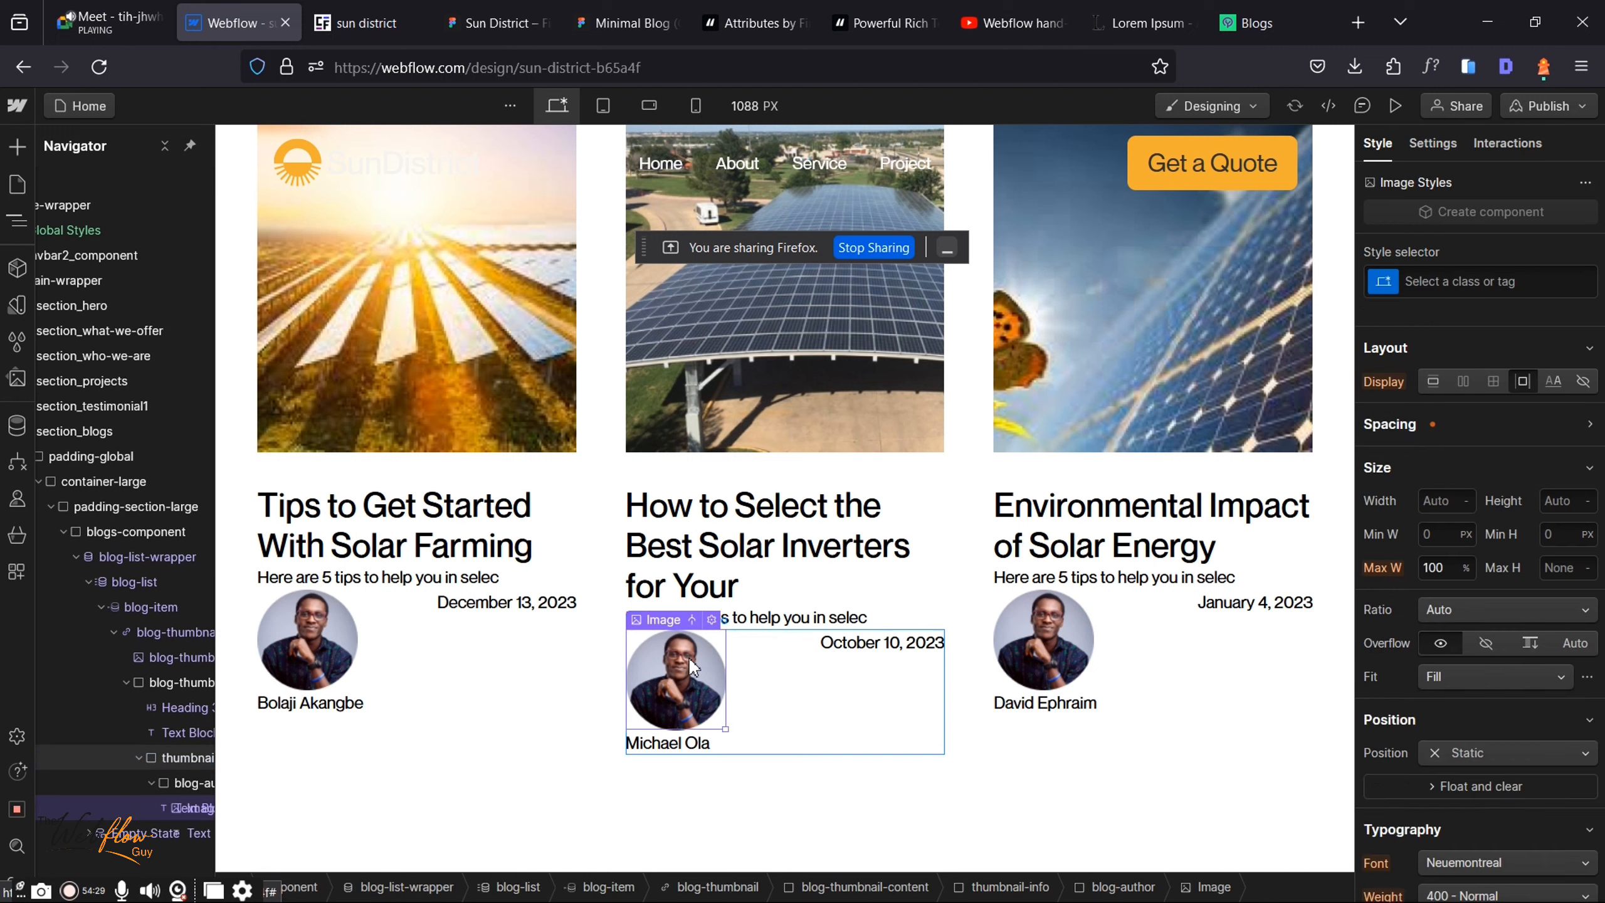
{"action": "left_click", "coordinate": [1458, 280]}
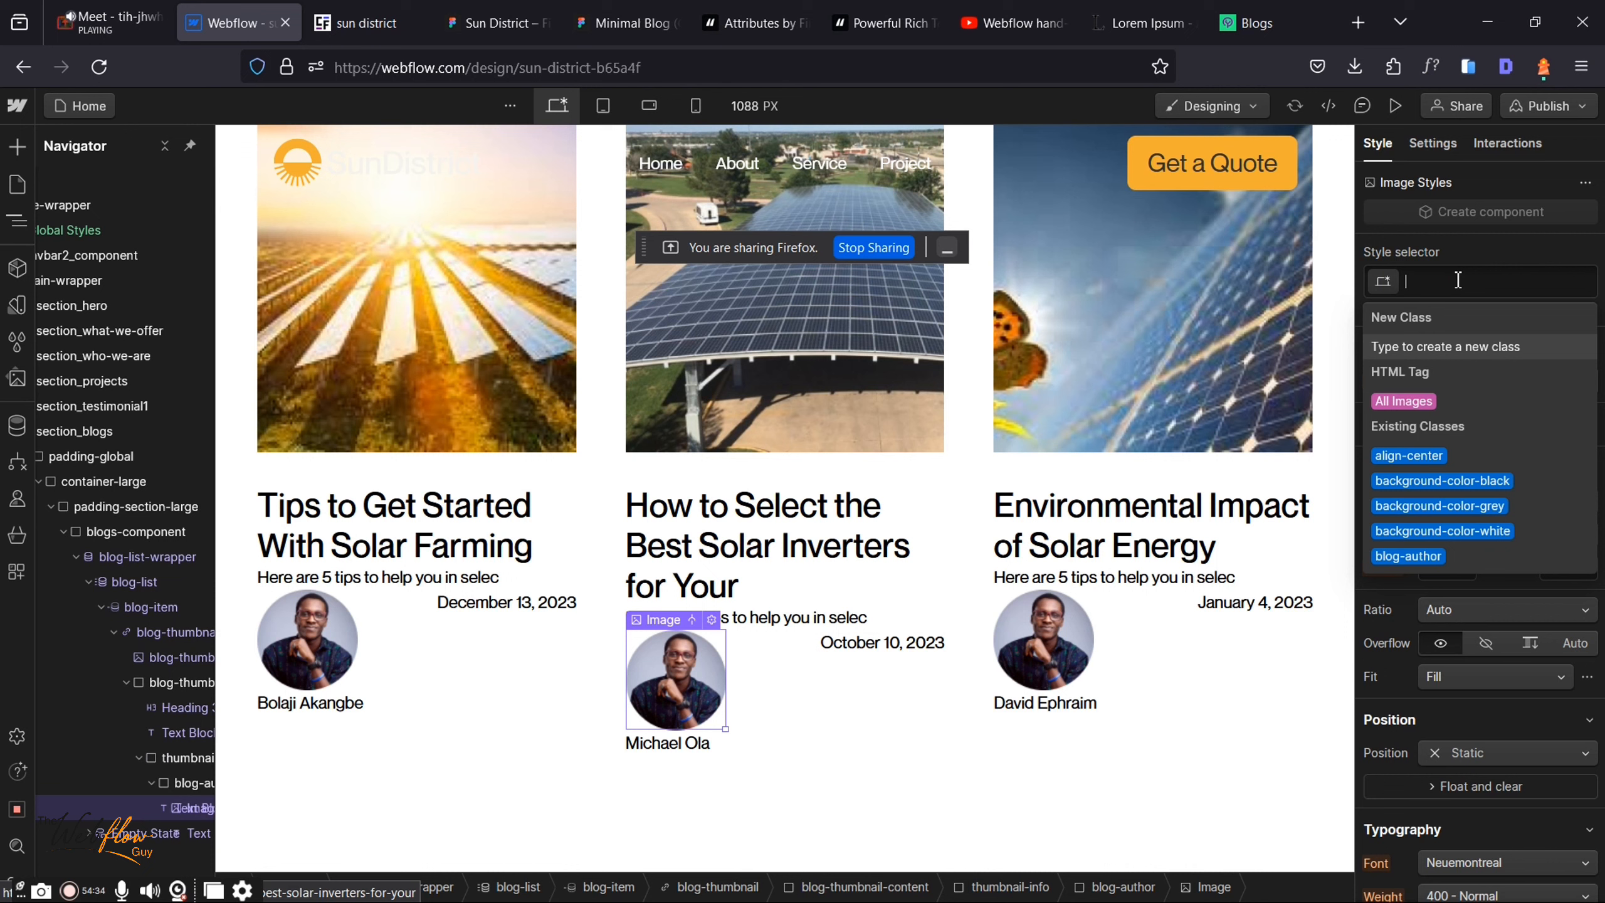
{"action": "type", "text": "b"}
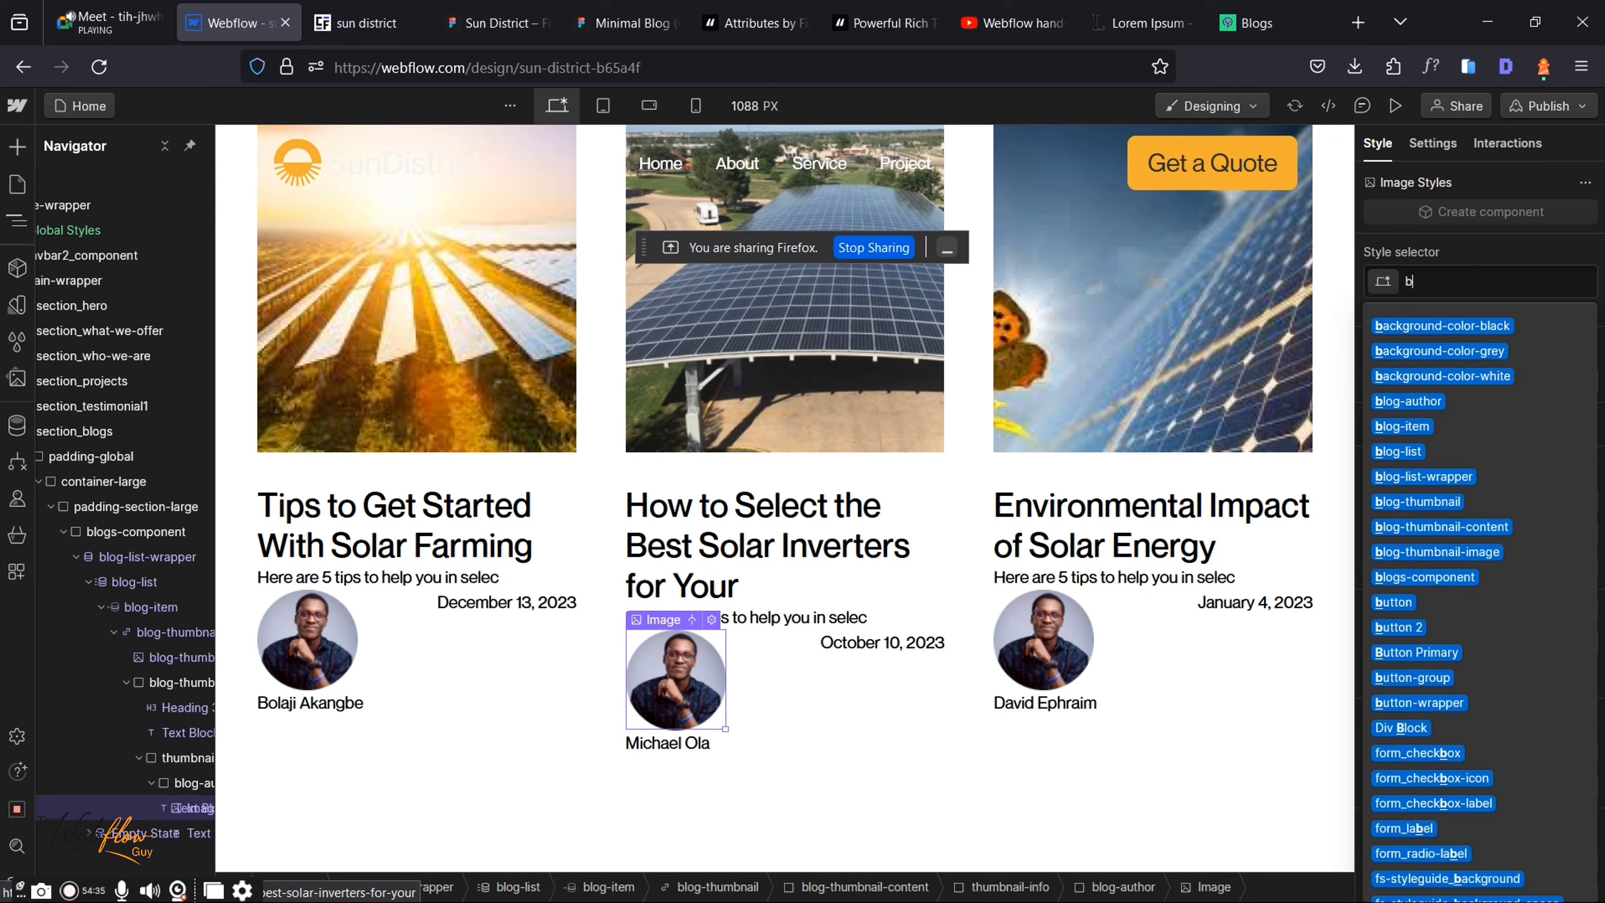
{"action": "type", "text": "log-author"}
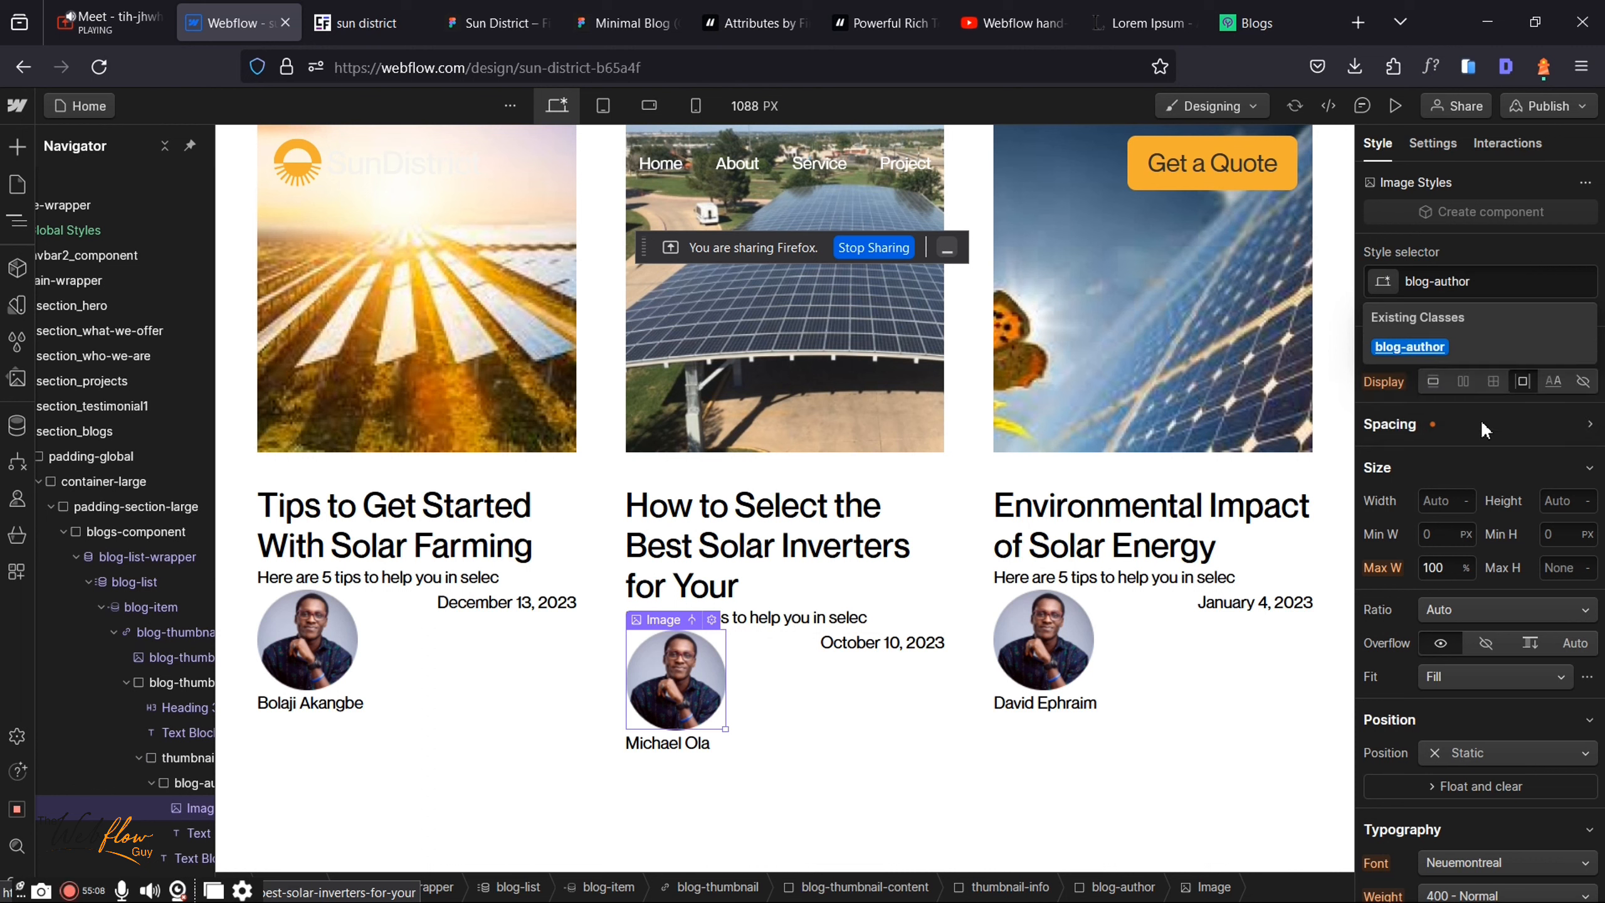
{"action": "left_click", "coordinate": [1414, 348]}
{"action": "scroll", "coordinate": [133, 808], "scroll_direction": "right", "scroll_amount": 2}
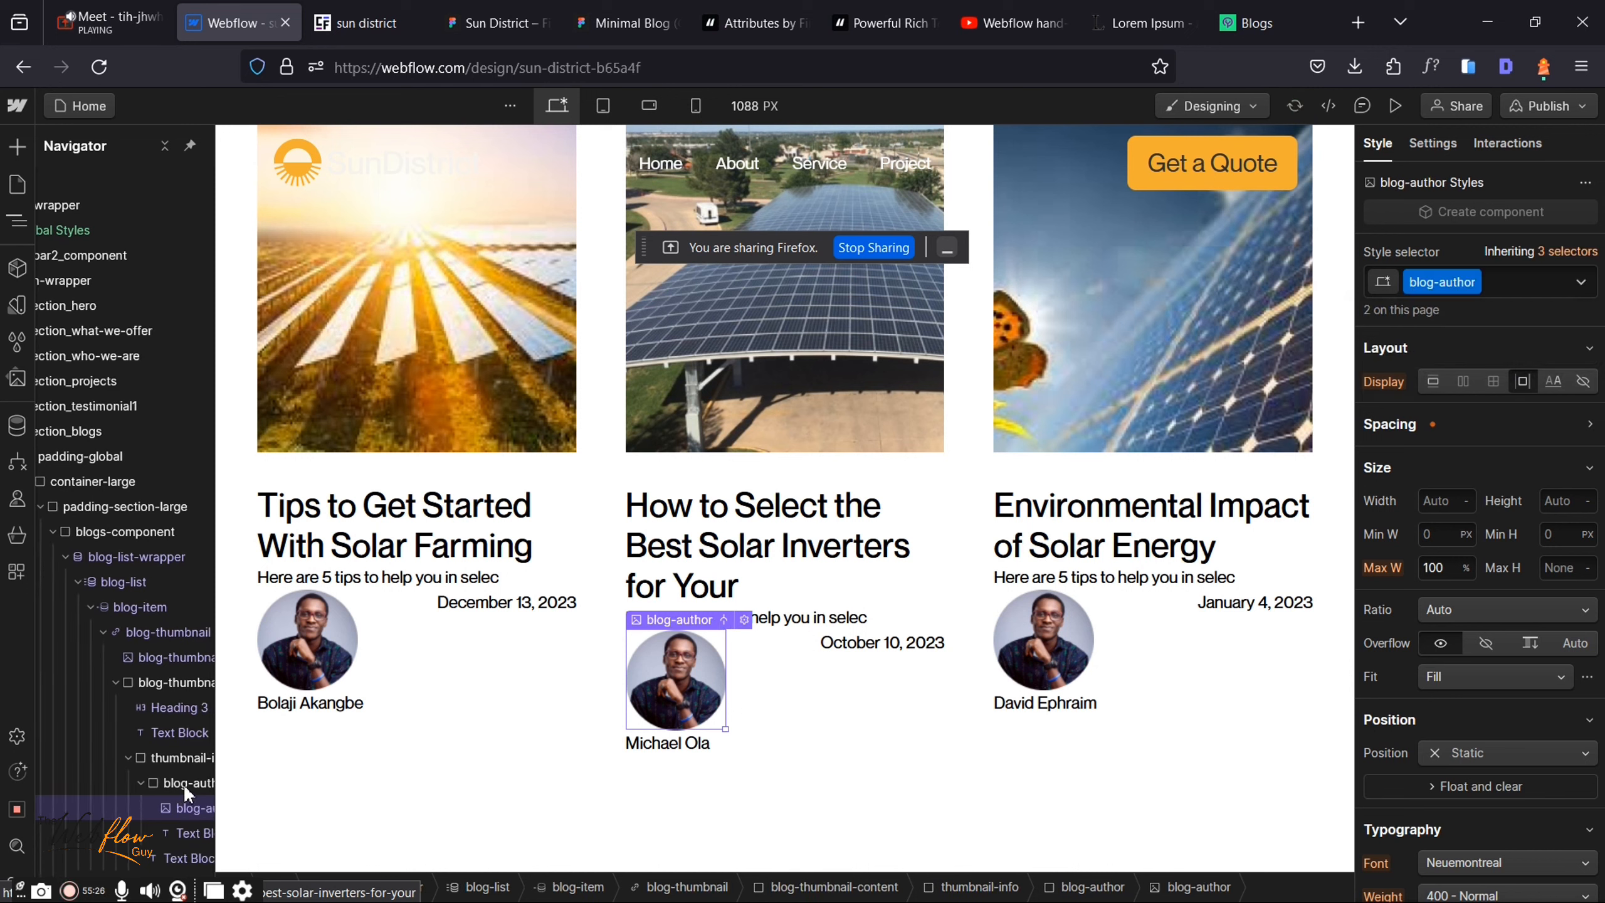
{"action": "scroll", "coordinate": [113, 793], "scroll_direction": "right", "scroll_amount": 4}
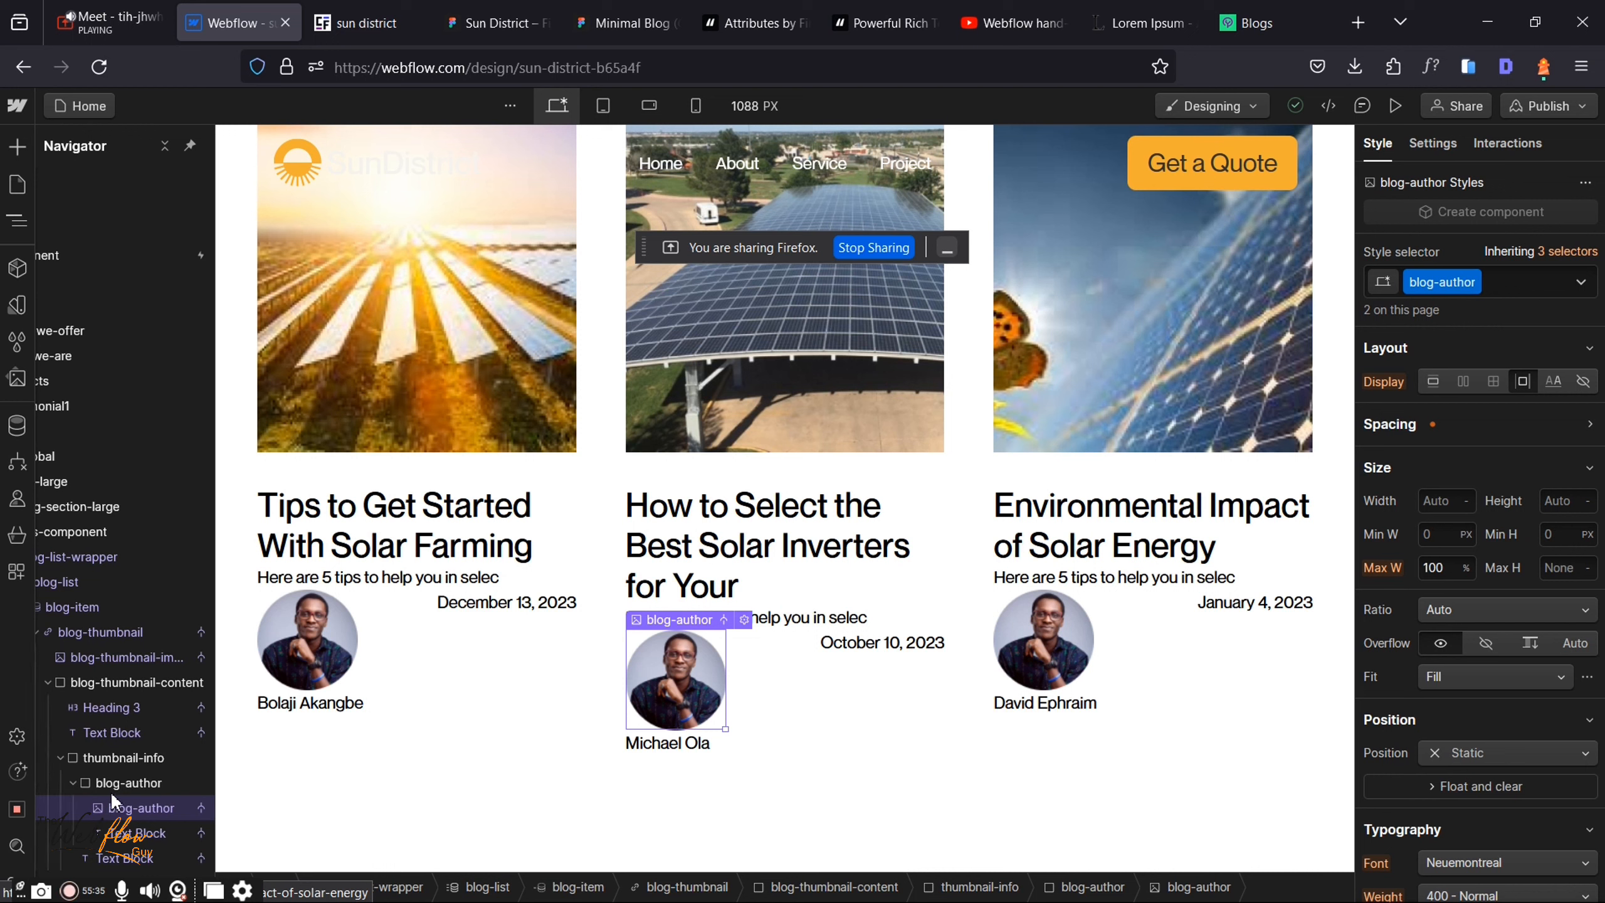
{"action": "left_click", "coordinate": [1473, 282]}
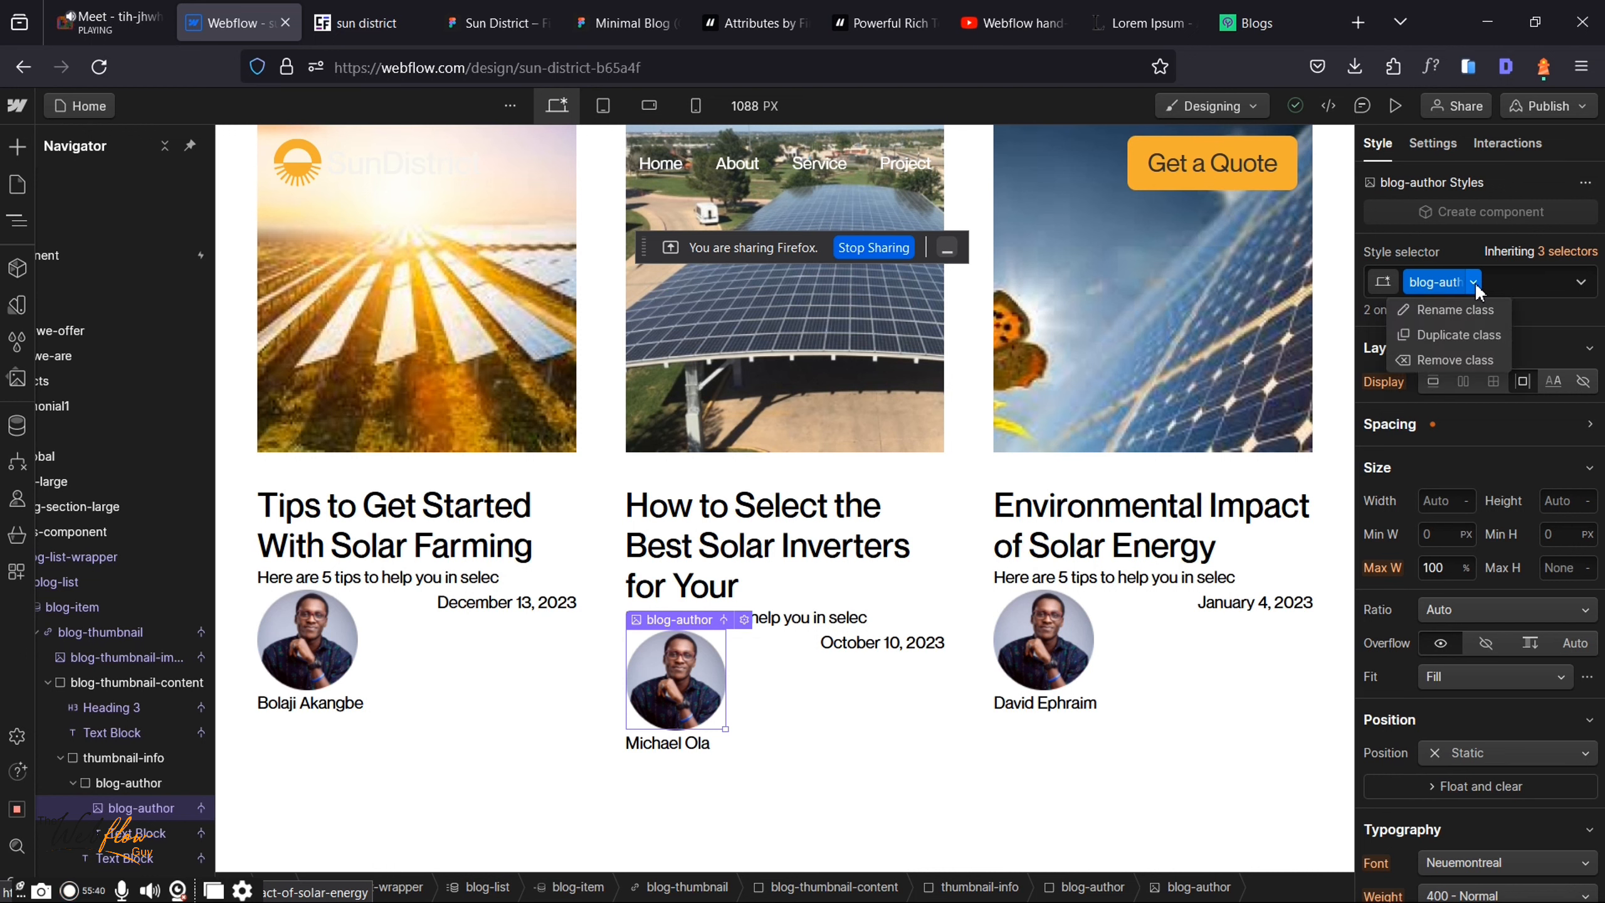
Step: Duplicate the photo's class as a new class named blog-author-image
{"action": "left_click", "coordinate": [1457, 334]}
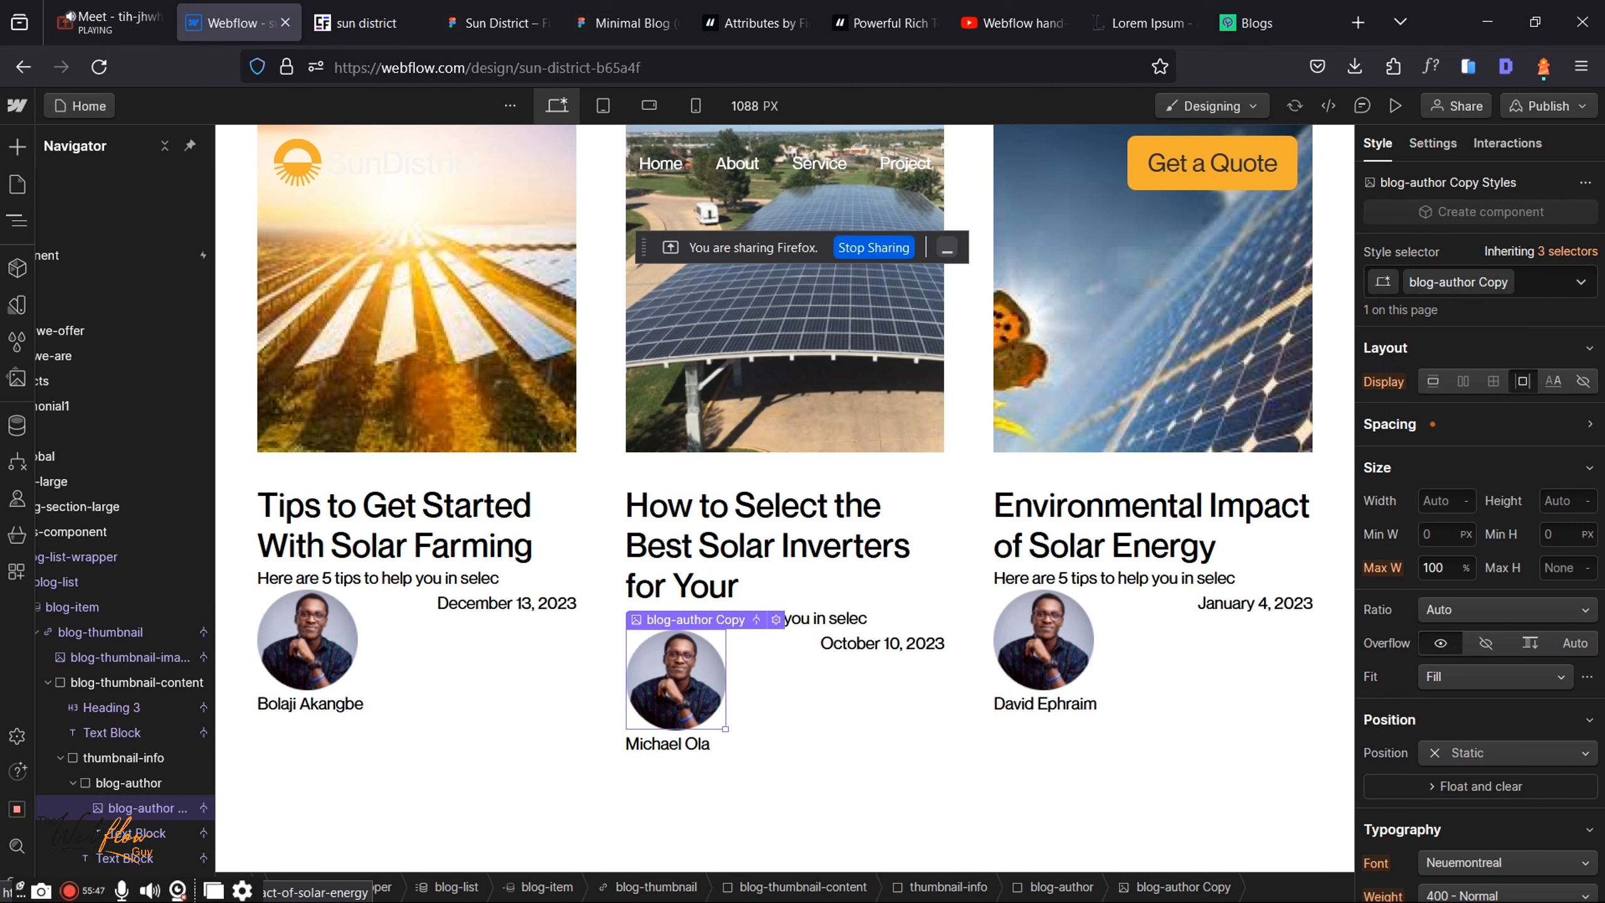
{"action": "key", "text": "BackSpace"}
{"action": "key", "text": "BackSpace"}
{"action": "key", "text": "BackSpace"}
{"action": "key", "text": "BackSpace"}
{"action": "key", "text": "BackSpace"}
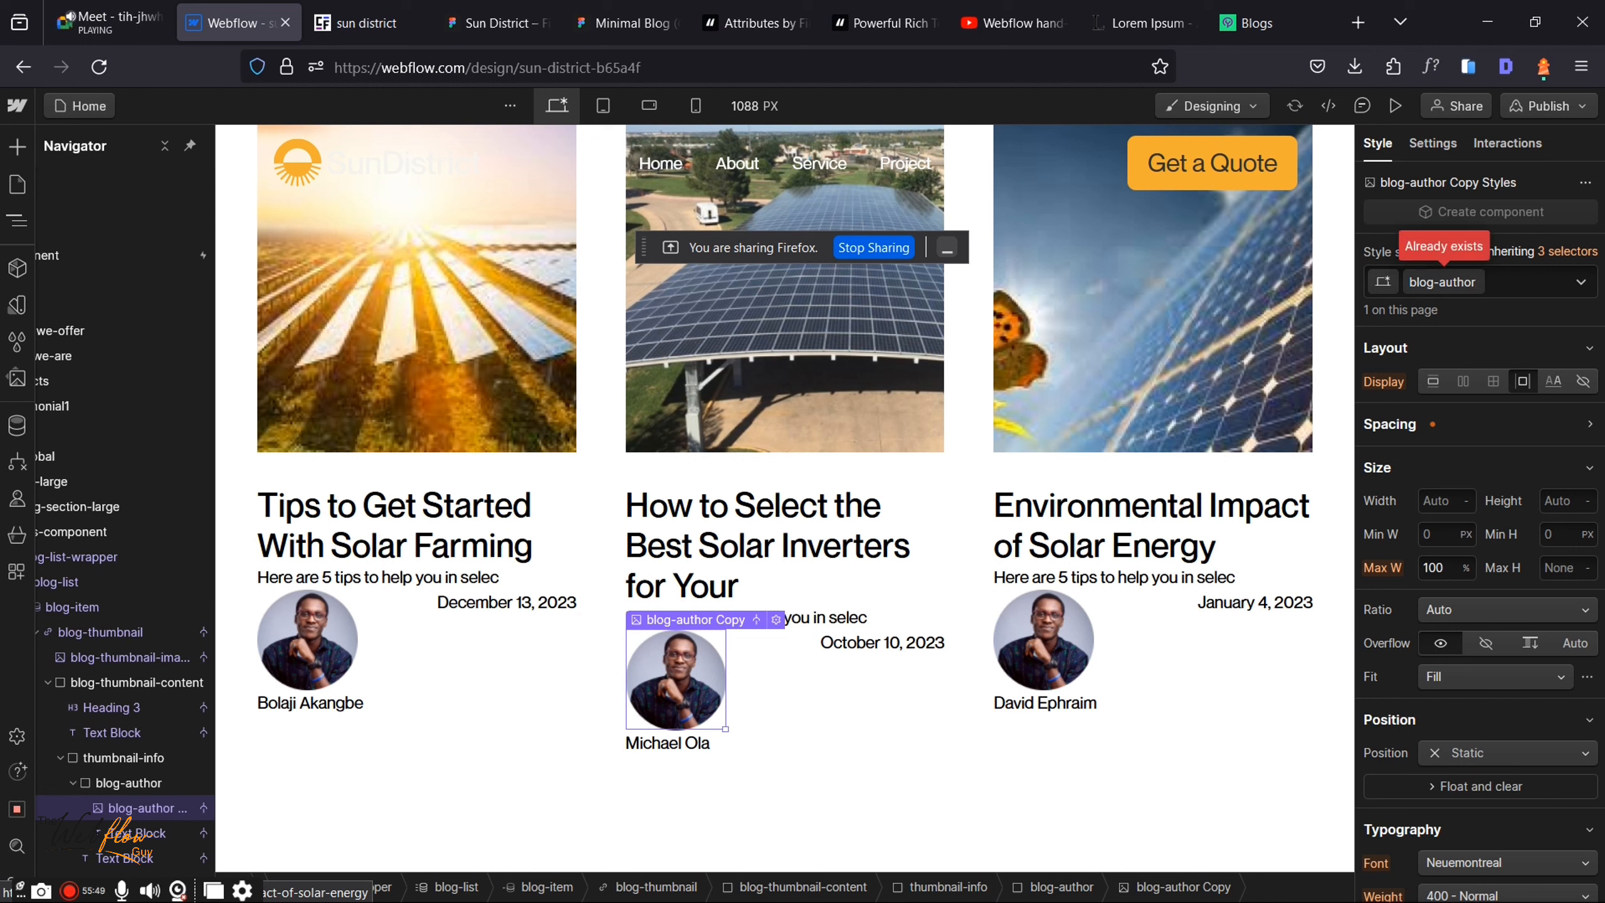
{"action": "key", "text": "BackSpace"}
{"action": "type", "text": "-imag"}
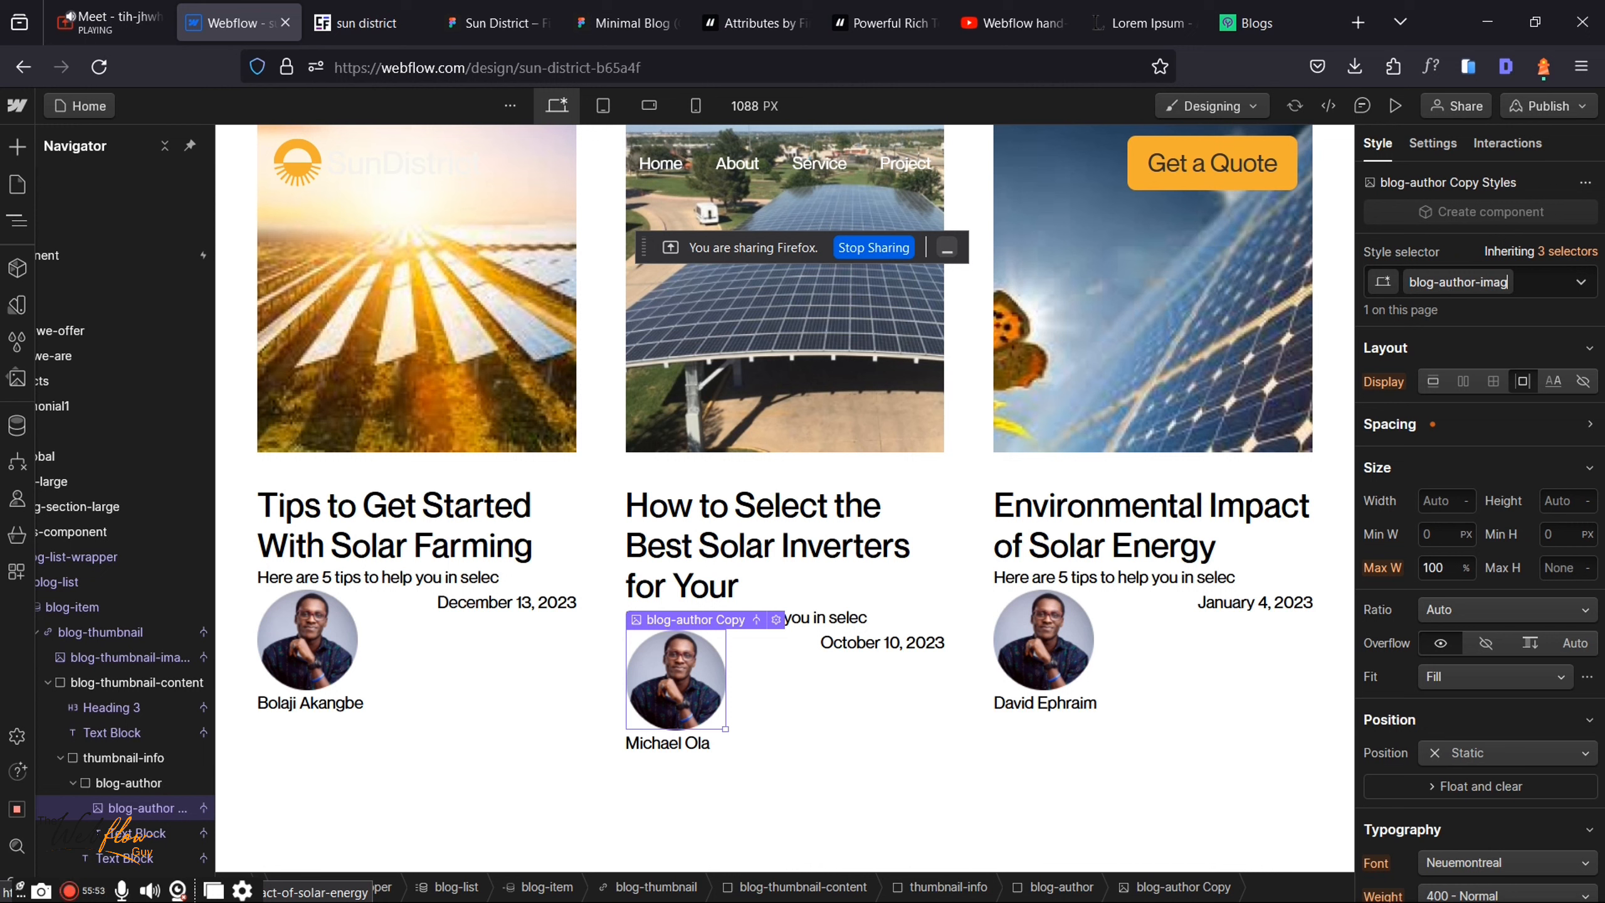
{"action": "type", "text": "e"}
{"action": "key", "text": "Return"}
Step: Set the author photo's width and height to 24/16rem (1.5 rem each)
{"action": "left_click", "coordinate": [1444, 504]}
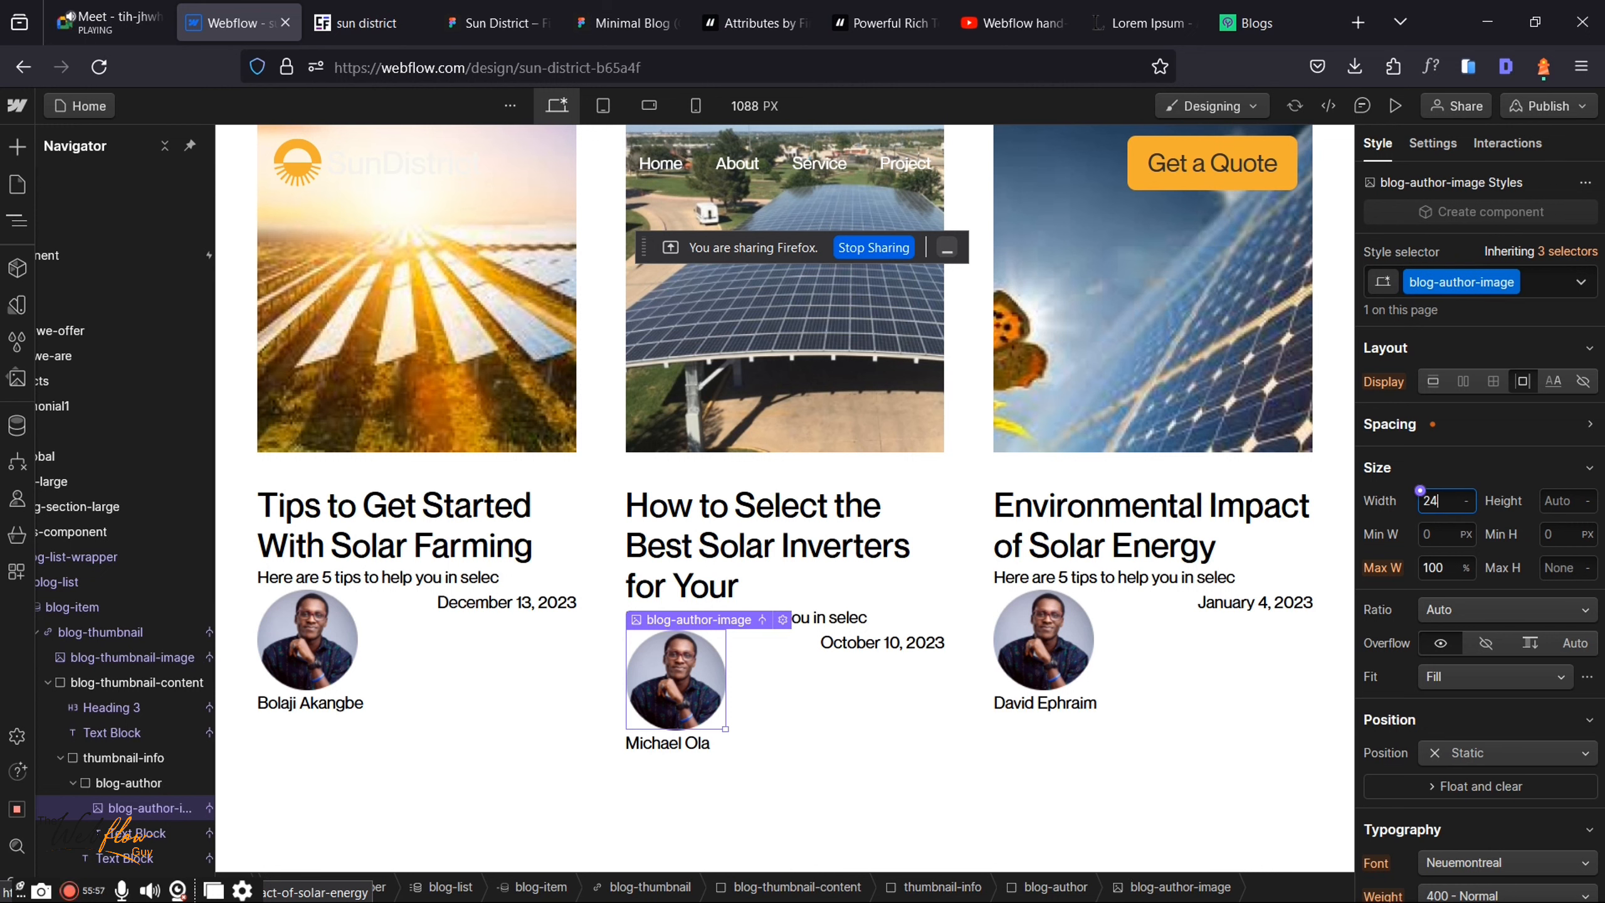
{"action": "type", "text": "24/16rem"}
{"action": "key", "text": "Return"}
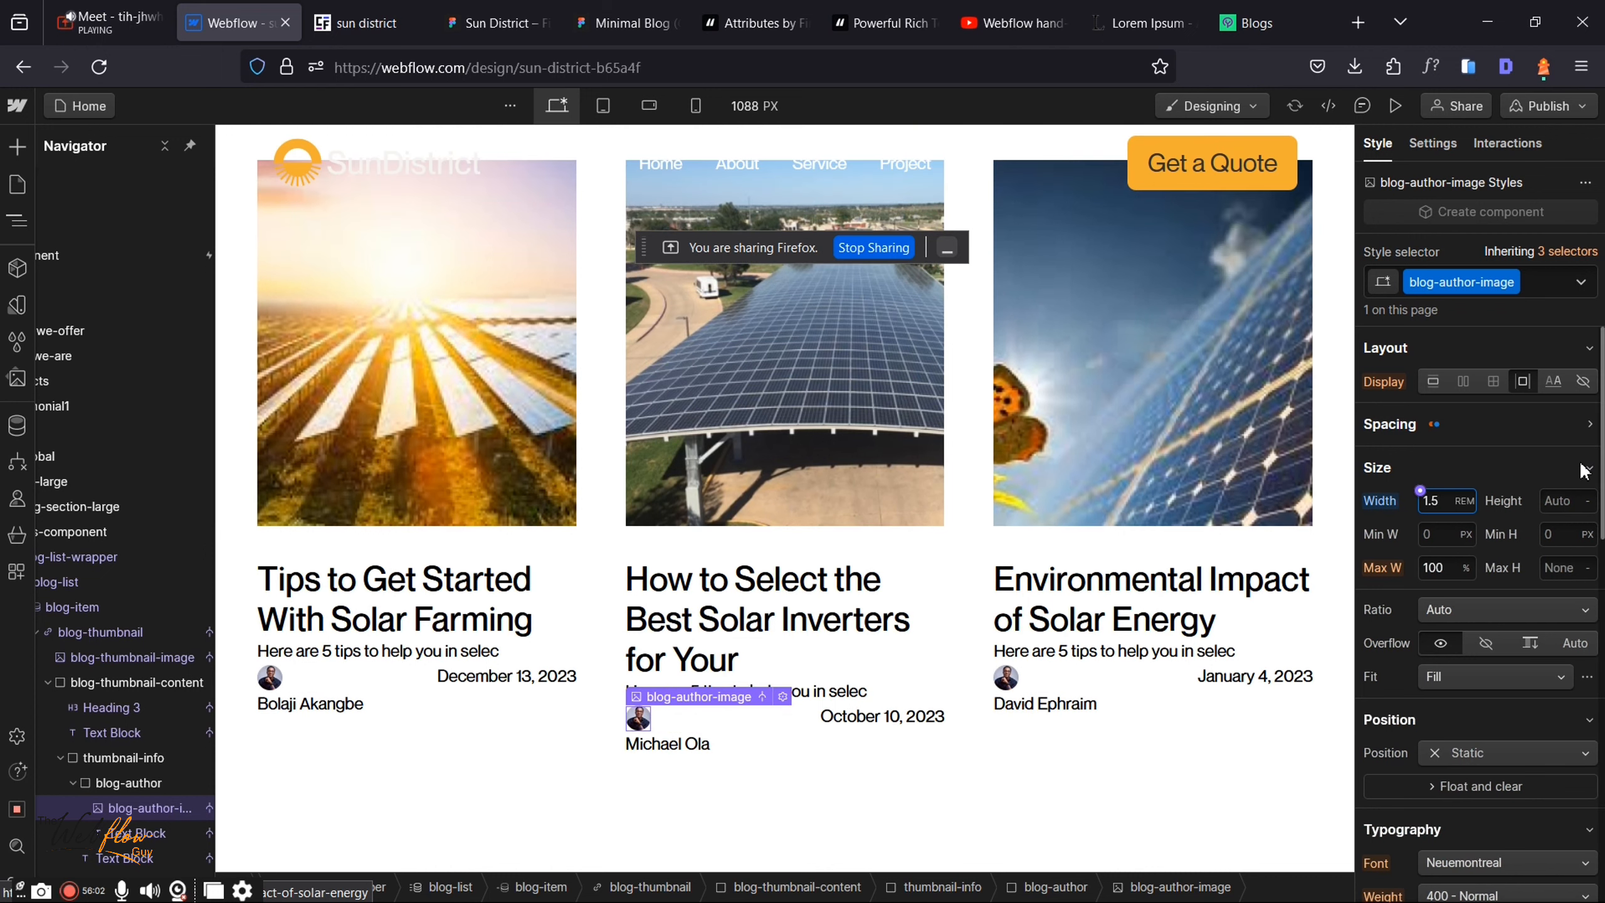
{"action": "left_click", "coordinate": [1561, 501]}
{"action": "type", "text": "24"}
{"action": "type", "text": "/16rem"}
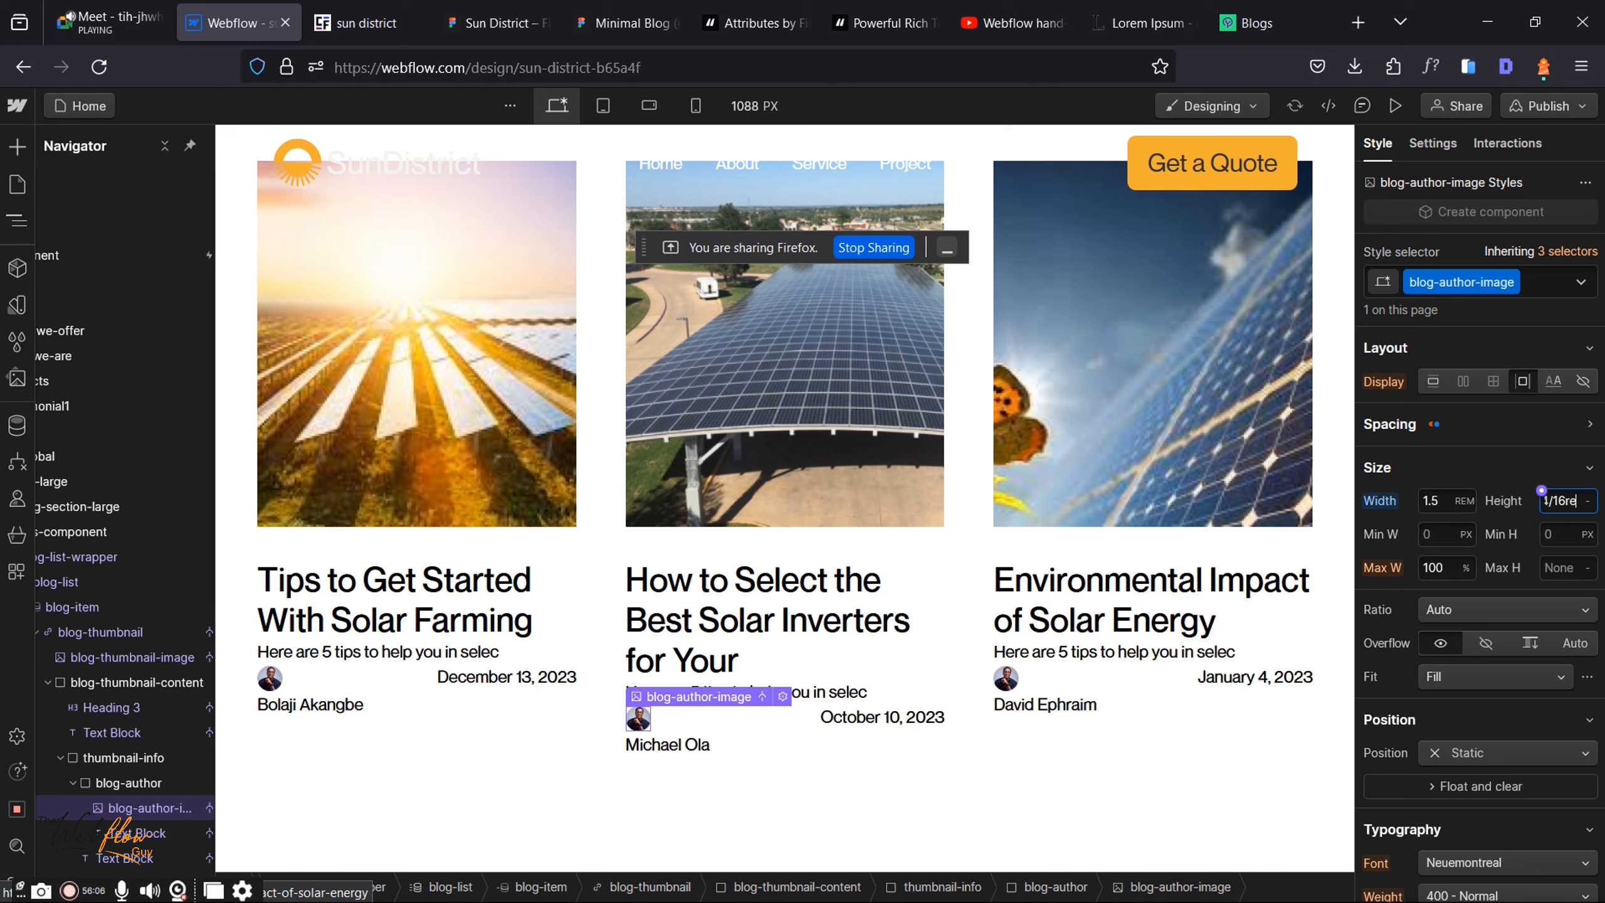
{"action": "key", "text": "Return"}
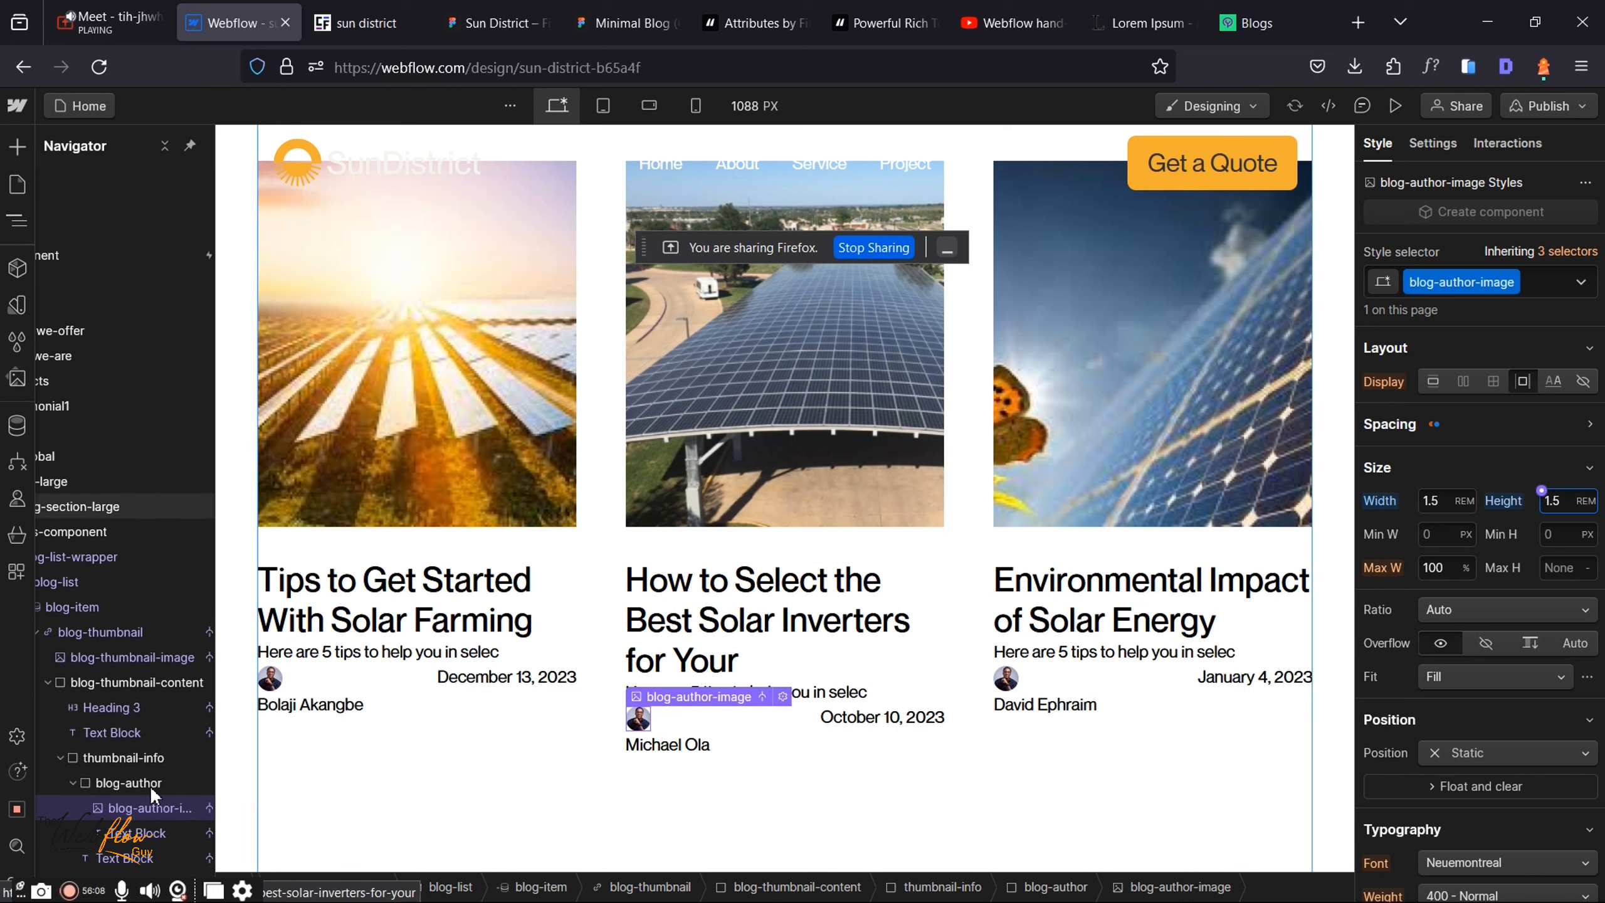
{"action": "left_click", "coordinate": [150, 784]}
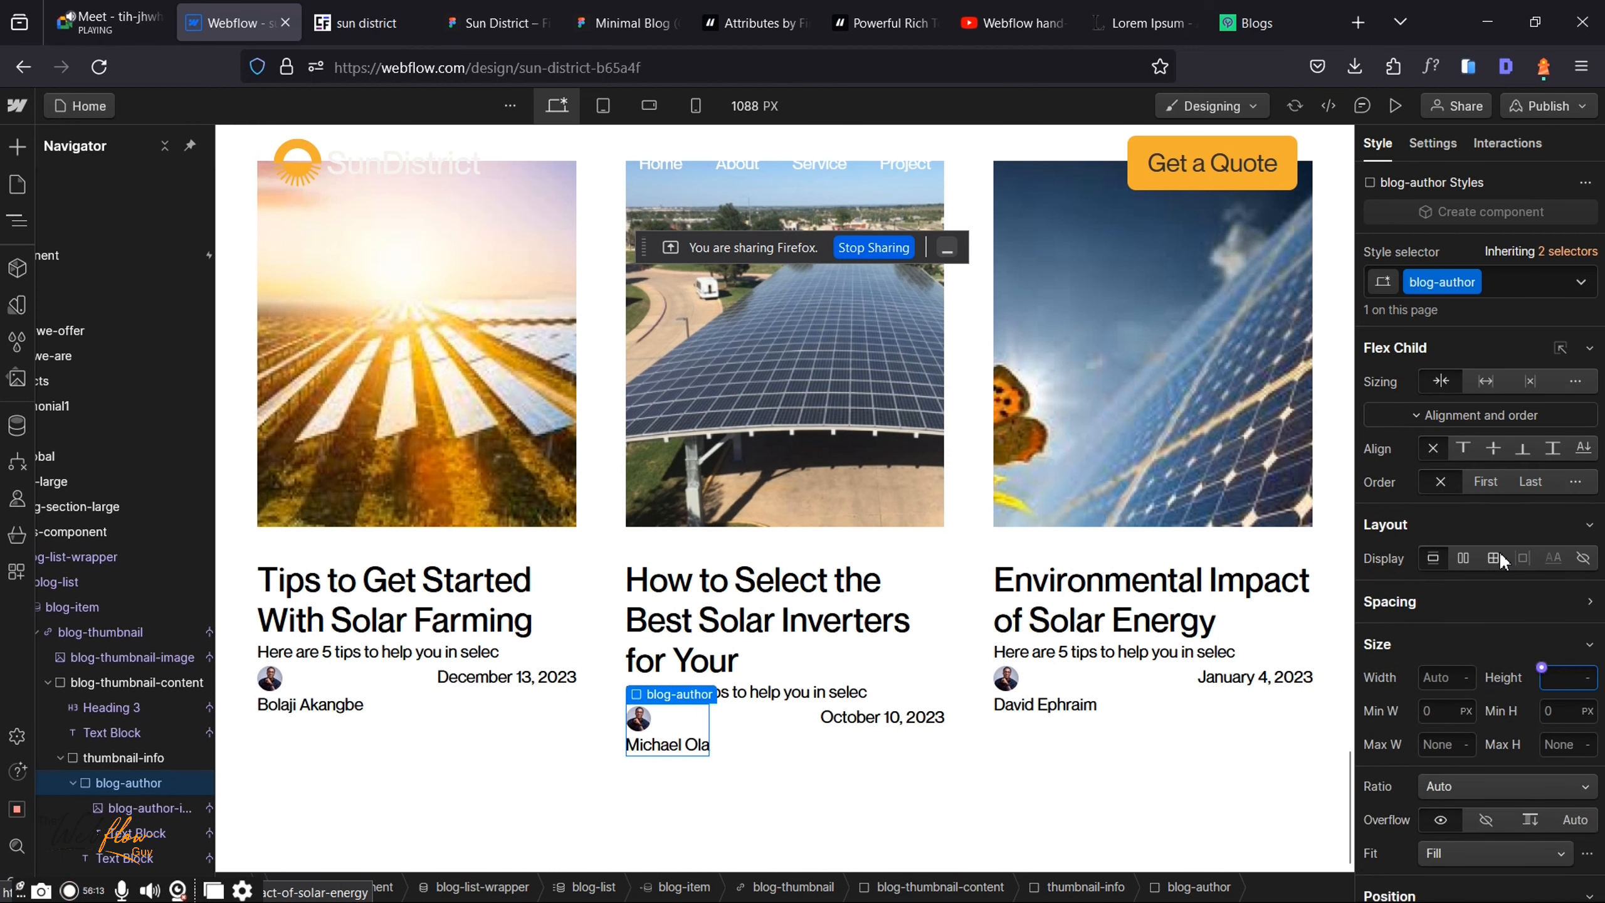
Step: Make blog-author a horizontal flex row and compare against the reference blog page
{"action": "left_click", "coordinate": [1464, 558]}
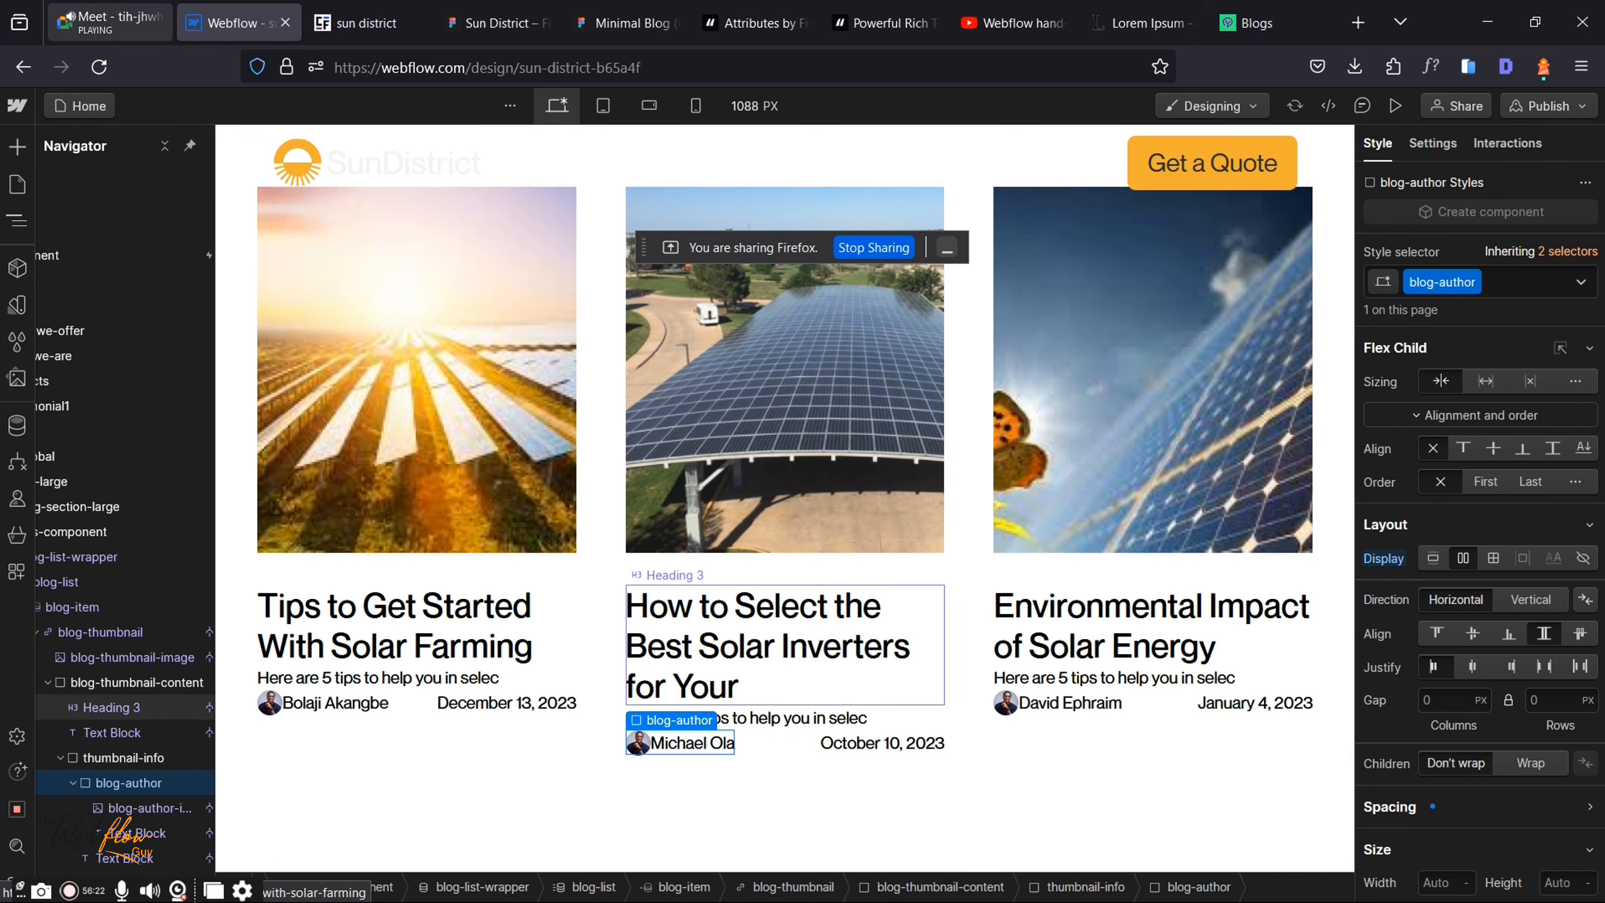
{"action": "left_click", "coordinate": [101, 14]}
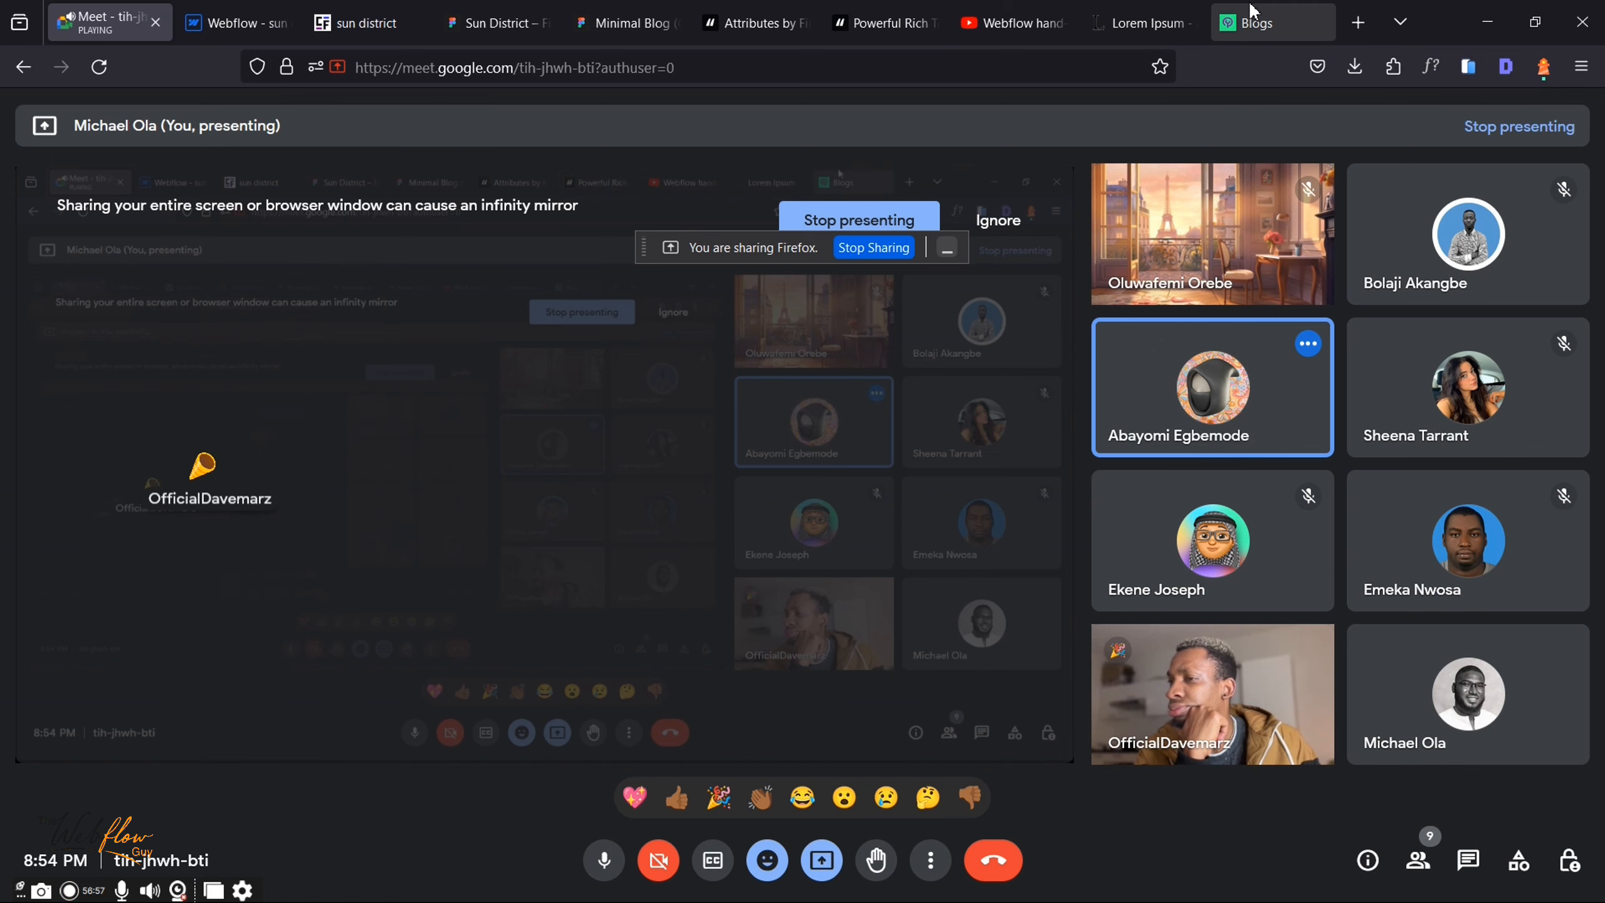
{"action": "left_click", "coordinate": [1256, 23]}
{"action": "scroll", "coordinate": [960, 348], "scroll_direction": "up", "scroll_amount": 5}
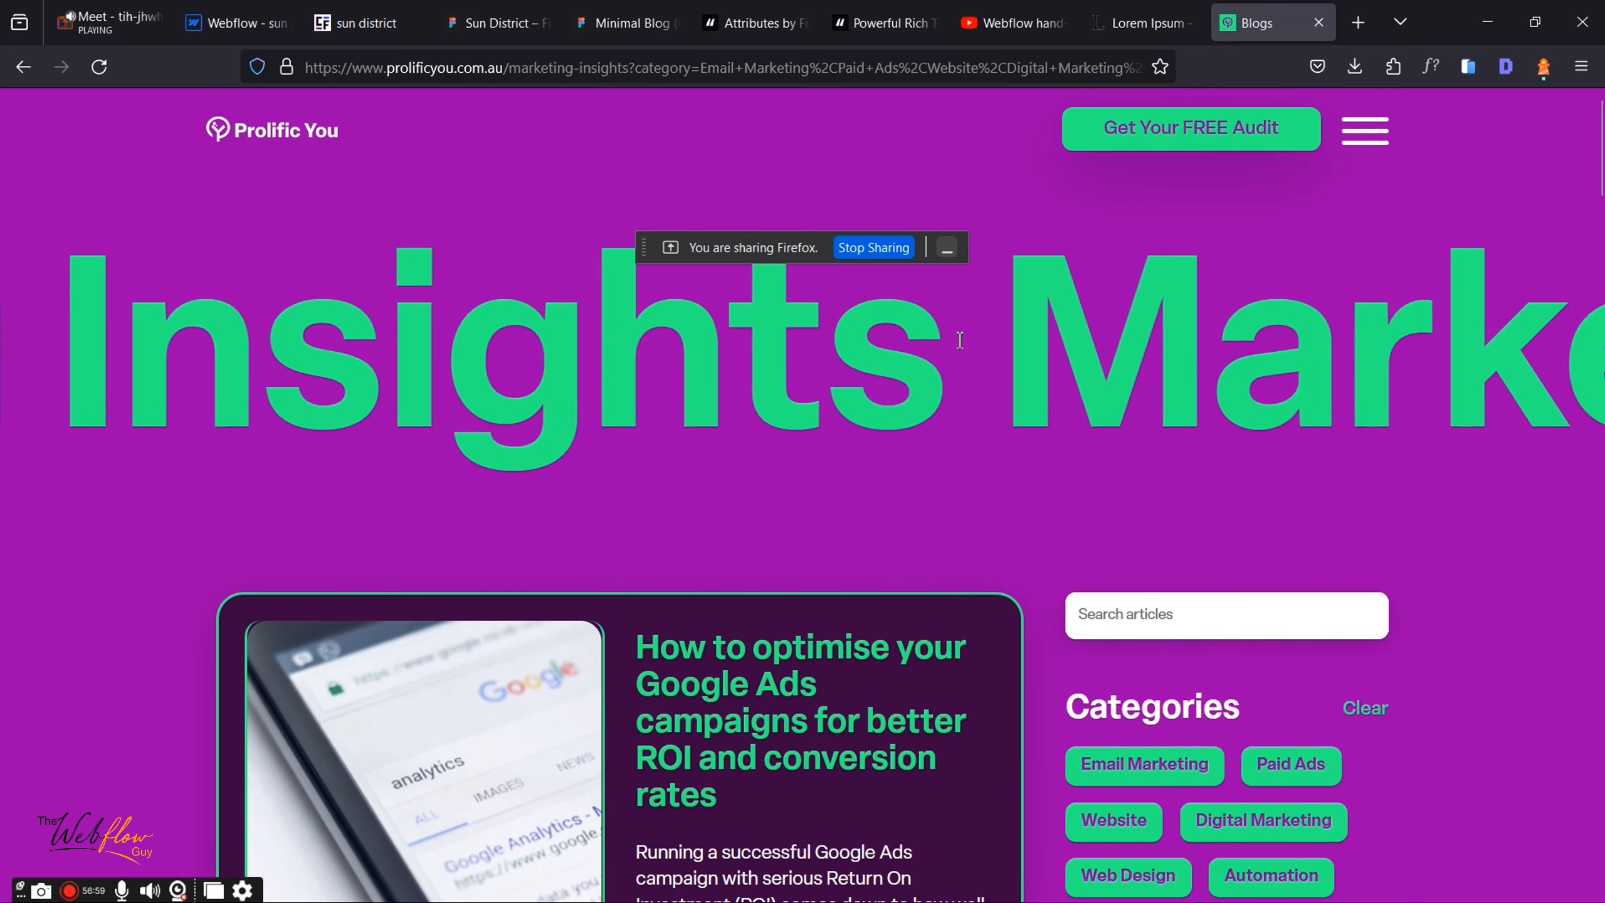
{"action": "left_click", "coordinate": [239, 22]}
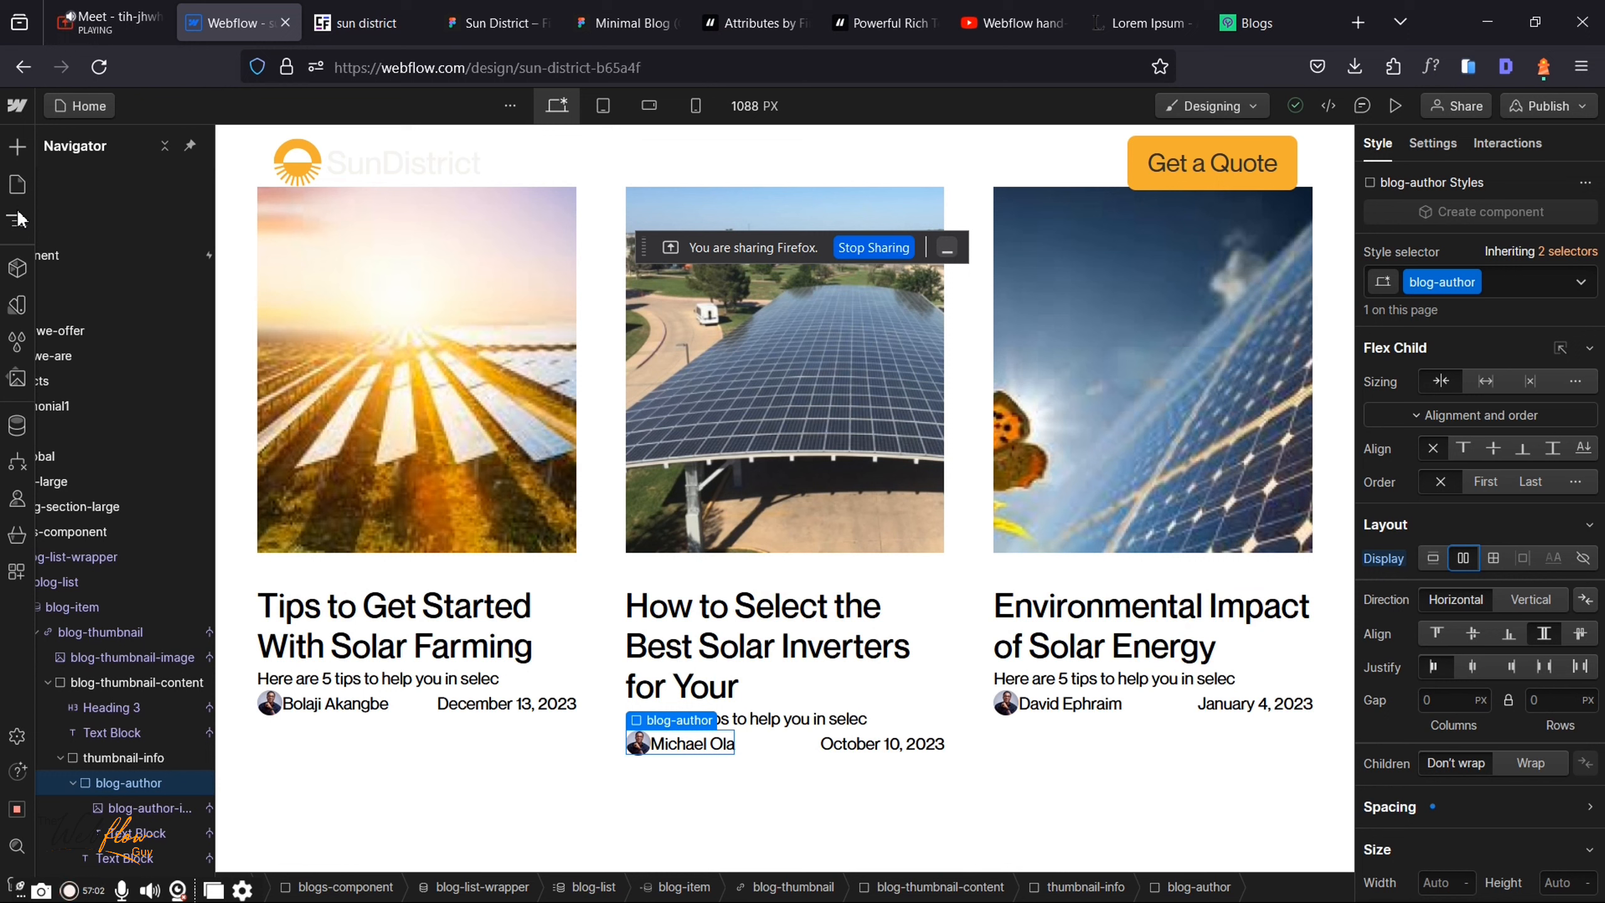
Step: Show the Pages panel listing the site's static, CMS, utility, ecommerce and user pages
{"action": "left_click", "coordinate": [17, 186]}
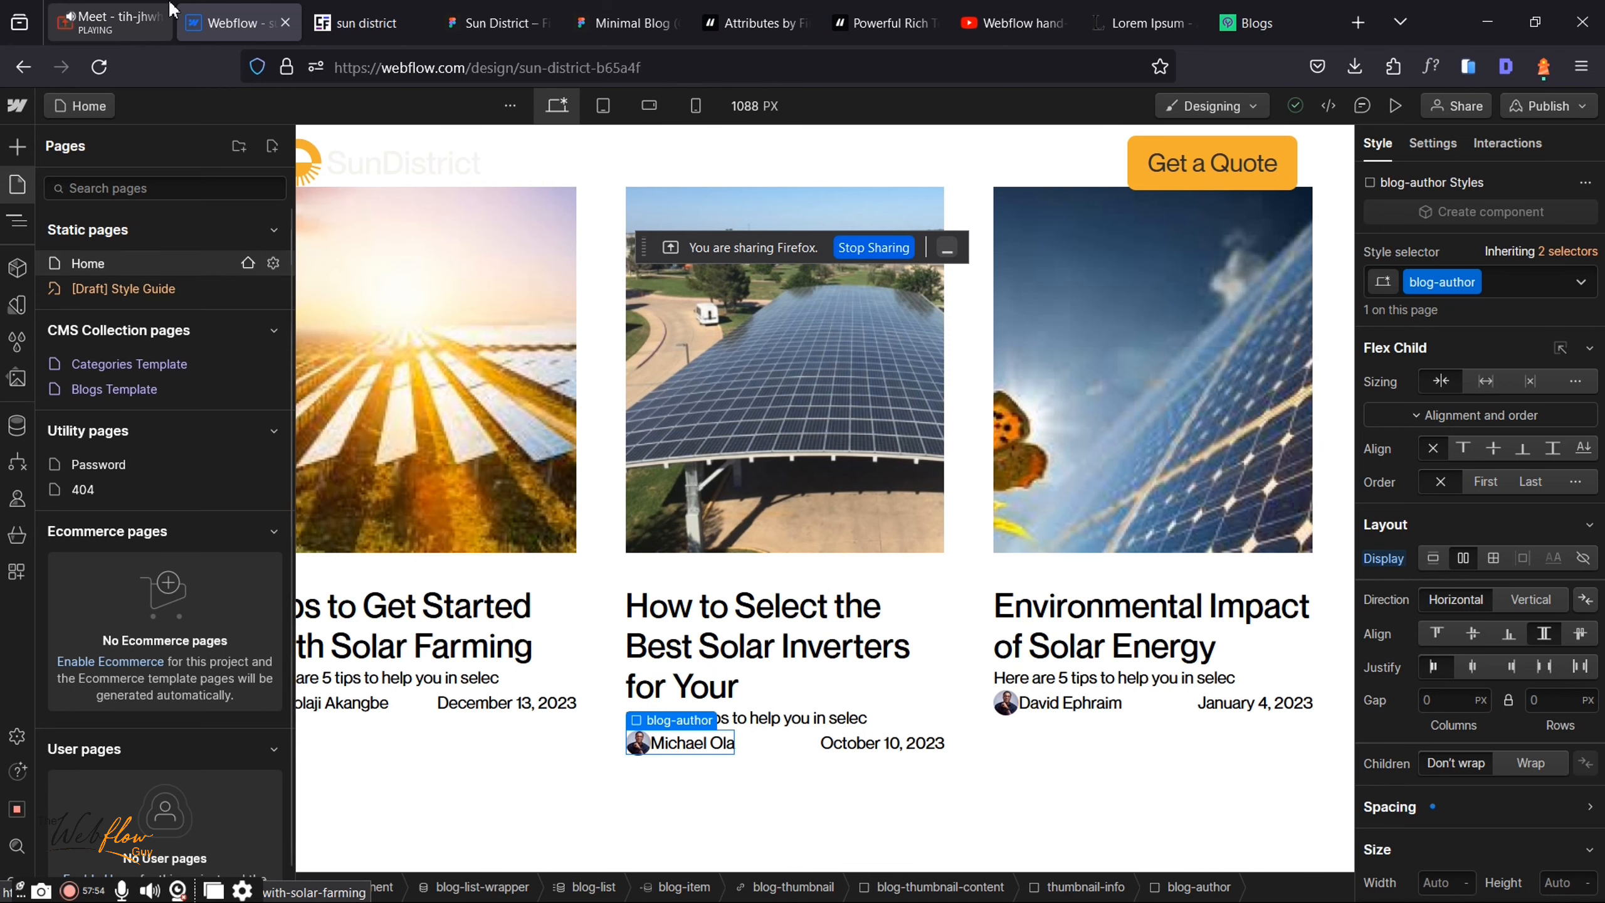
Step: Switch from the Webflow designer to the Google Meet call showing the presented browser window
{"action": "left_click", "coordinate": [126, 19]}
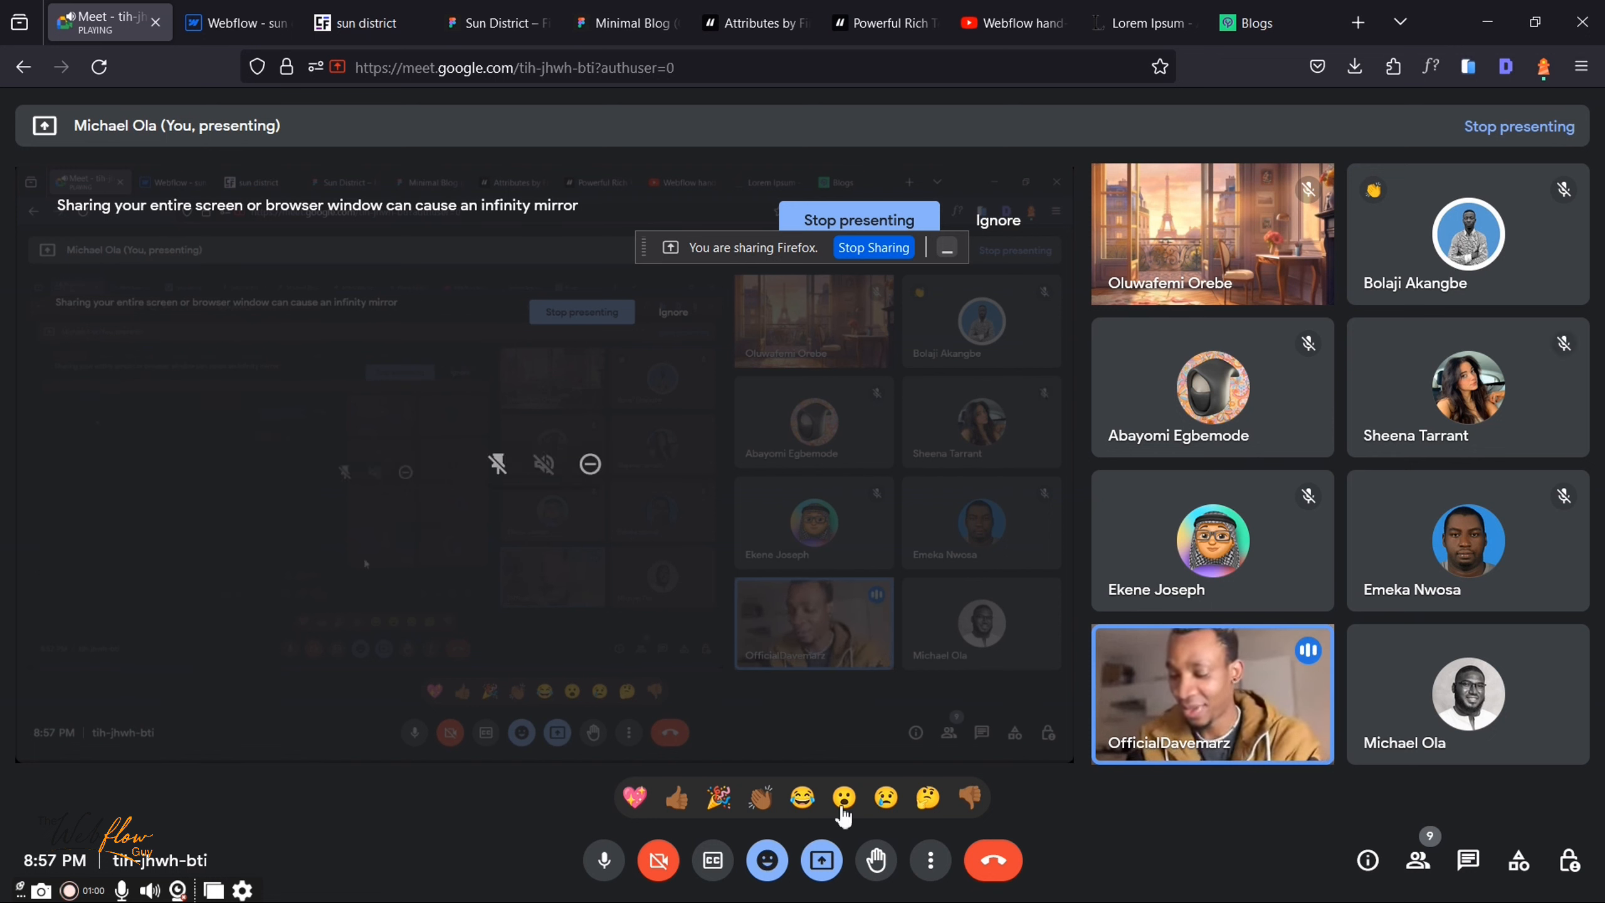
Step: Send laughing and clapping reactions, mute the microphone, then send another clap reaction
{"action": "left_click", "coordinate": [811, 806]}
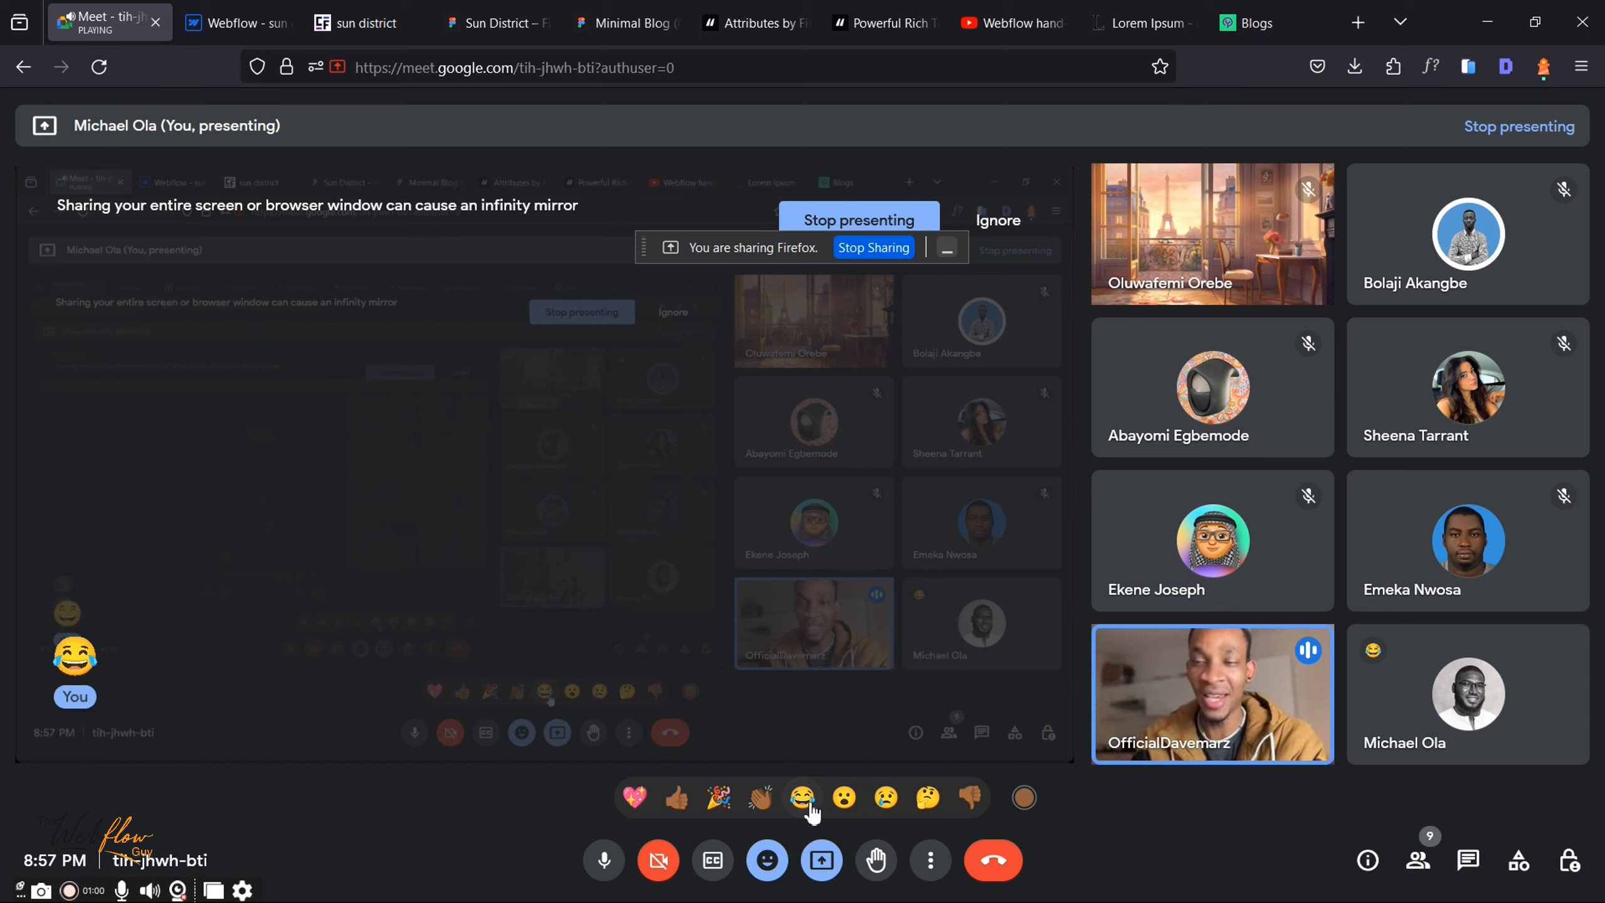
{"action": "left_click", "coordinate": [761, 798]}
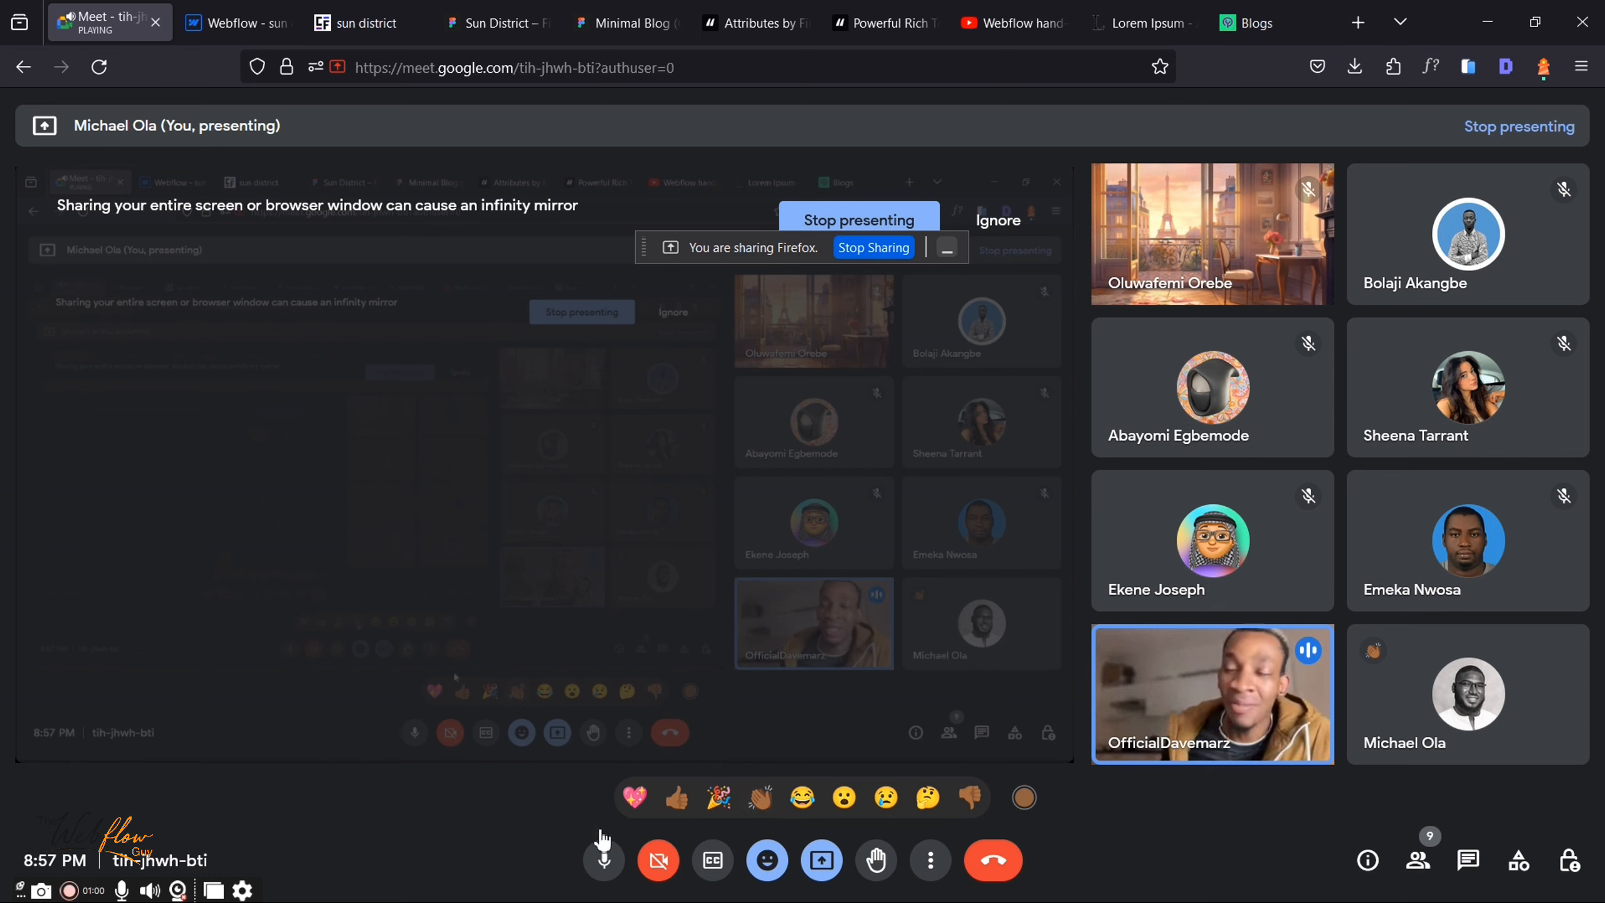
{"action": "left_click", "coordinate": [605, 860]}
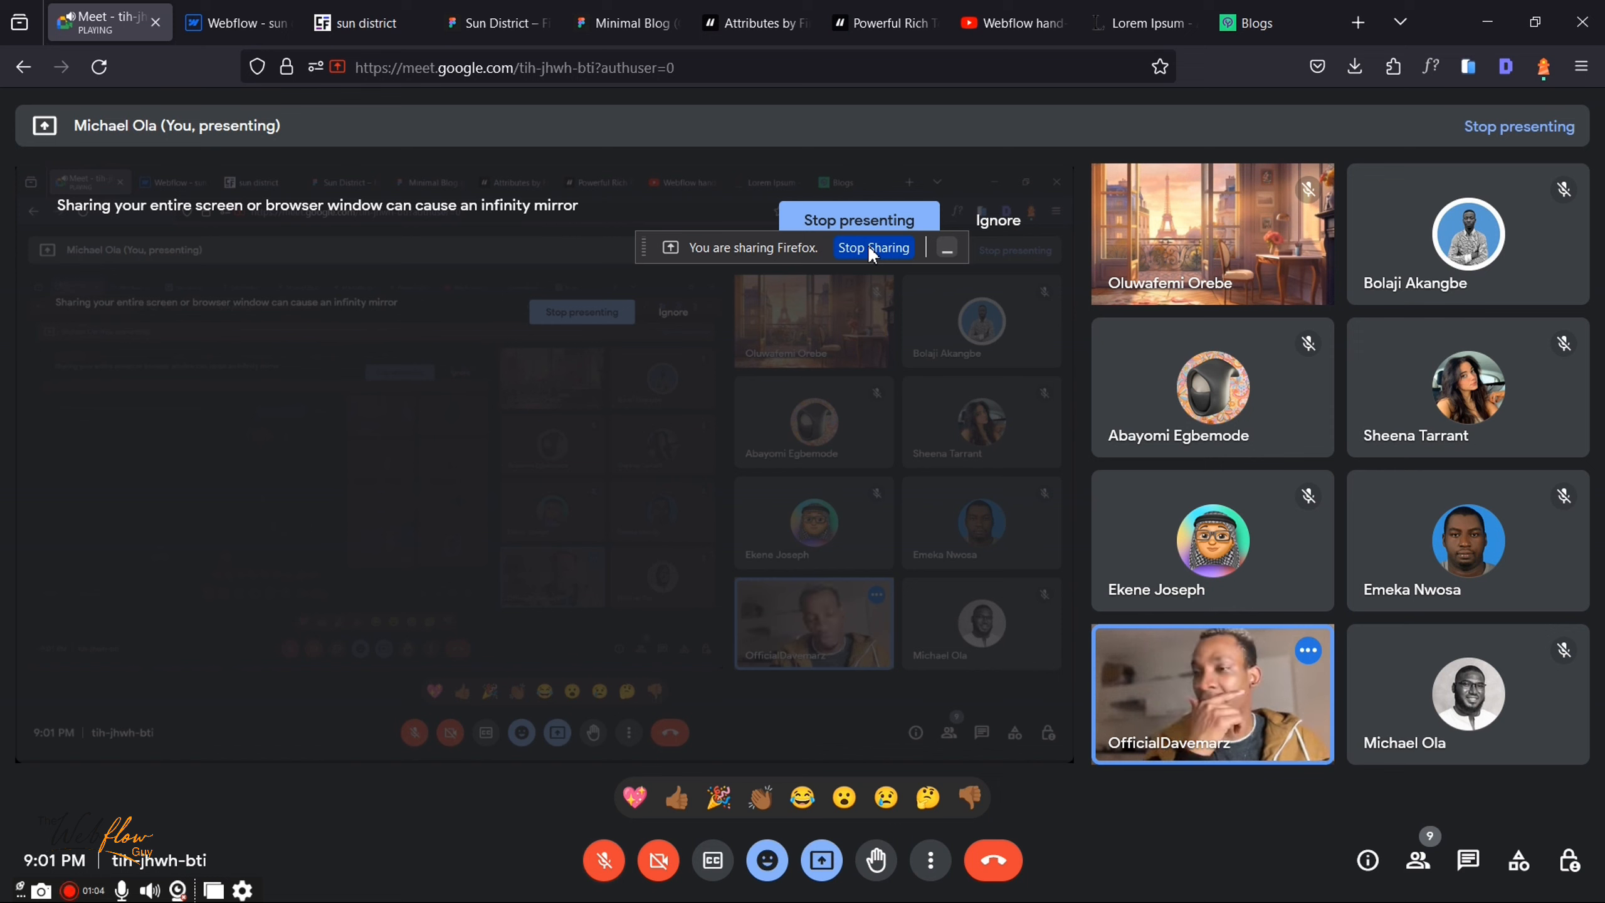
{"action": "left_click", "coordinate": [765, 803]}
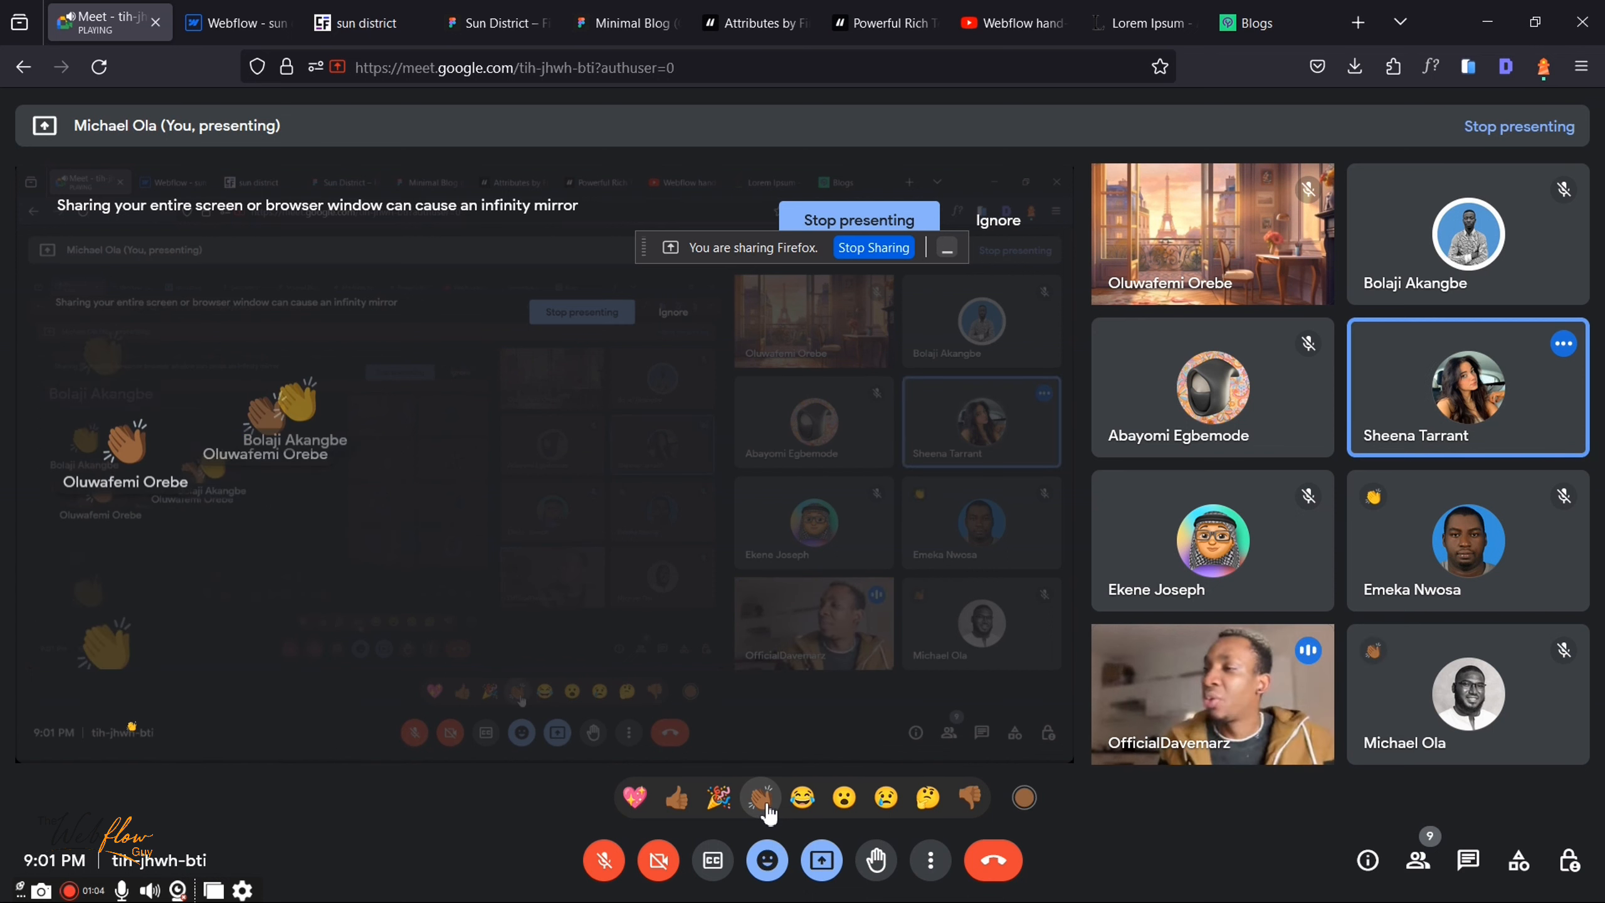
Step: Stop sharing the Firefox window, dismiss the paused-presentation notice, and unmute the microphone
{"action": "left_click", "coordinate": [867, 247]}
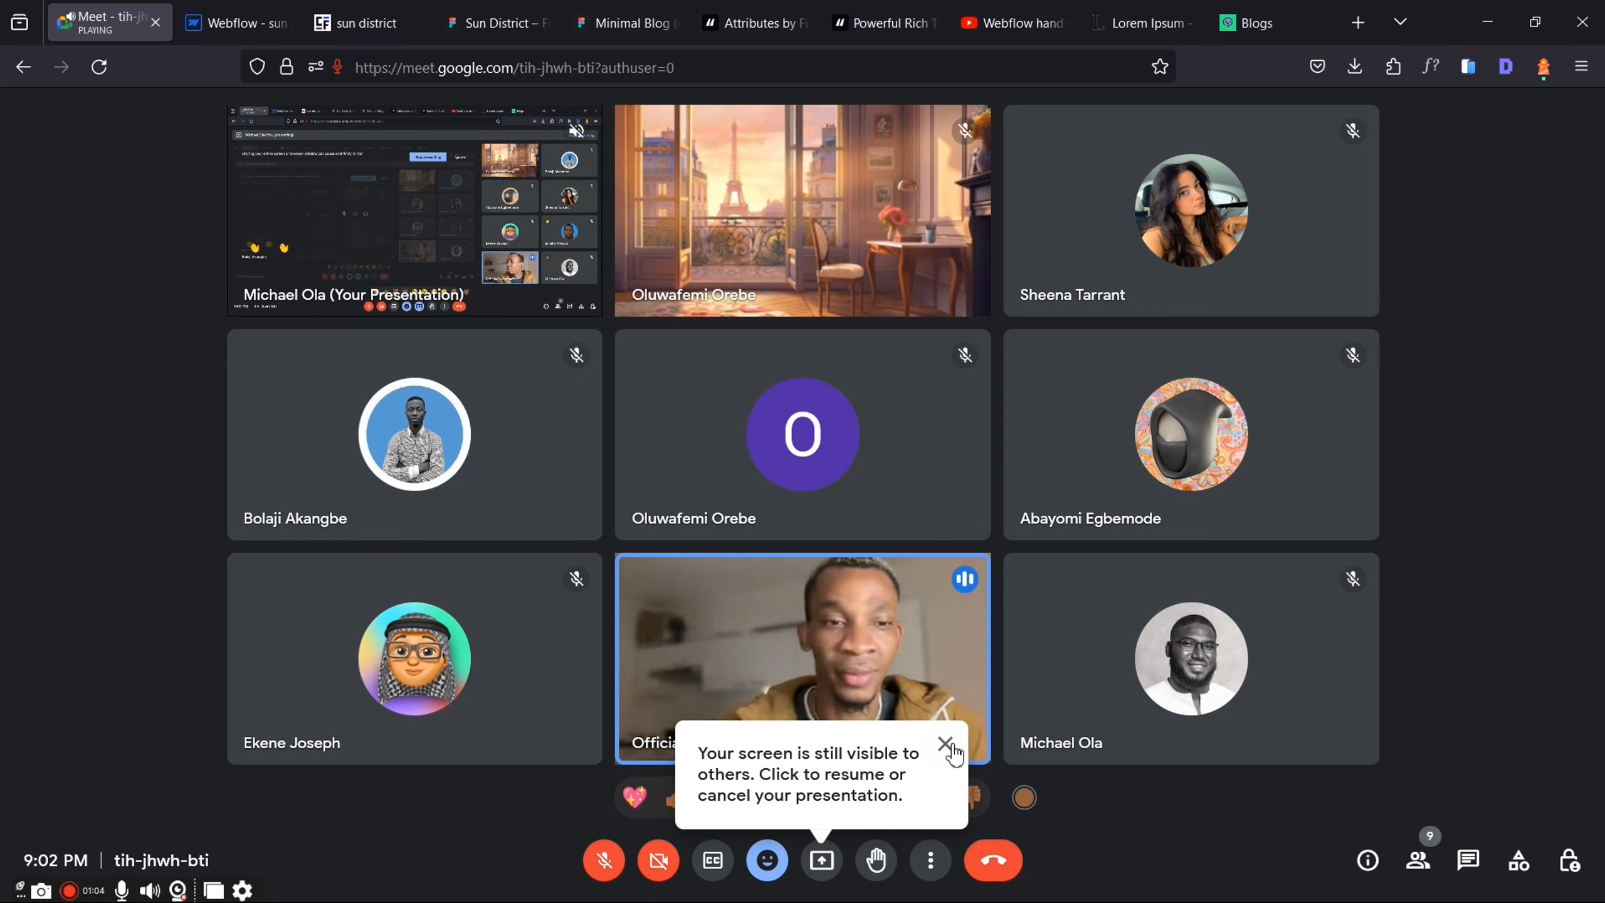
{"action": "left_click", "coordinate": [946, 745]}
{"action": "left_click", "coordinate": [604, 861]}
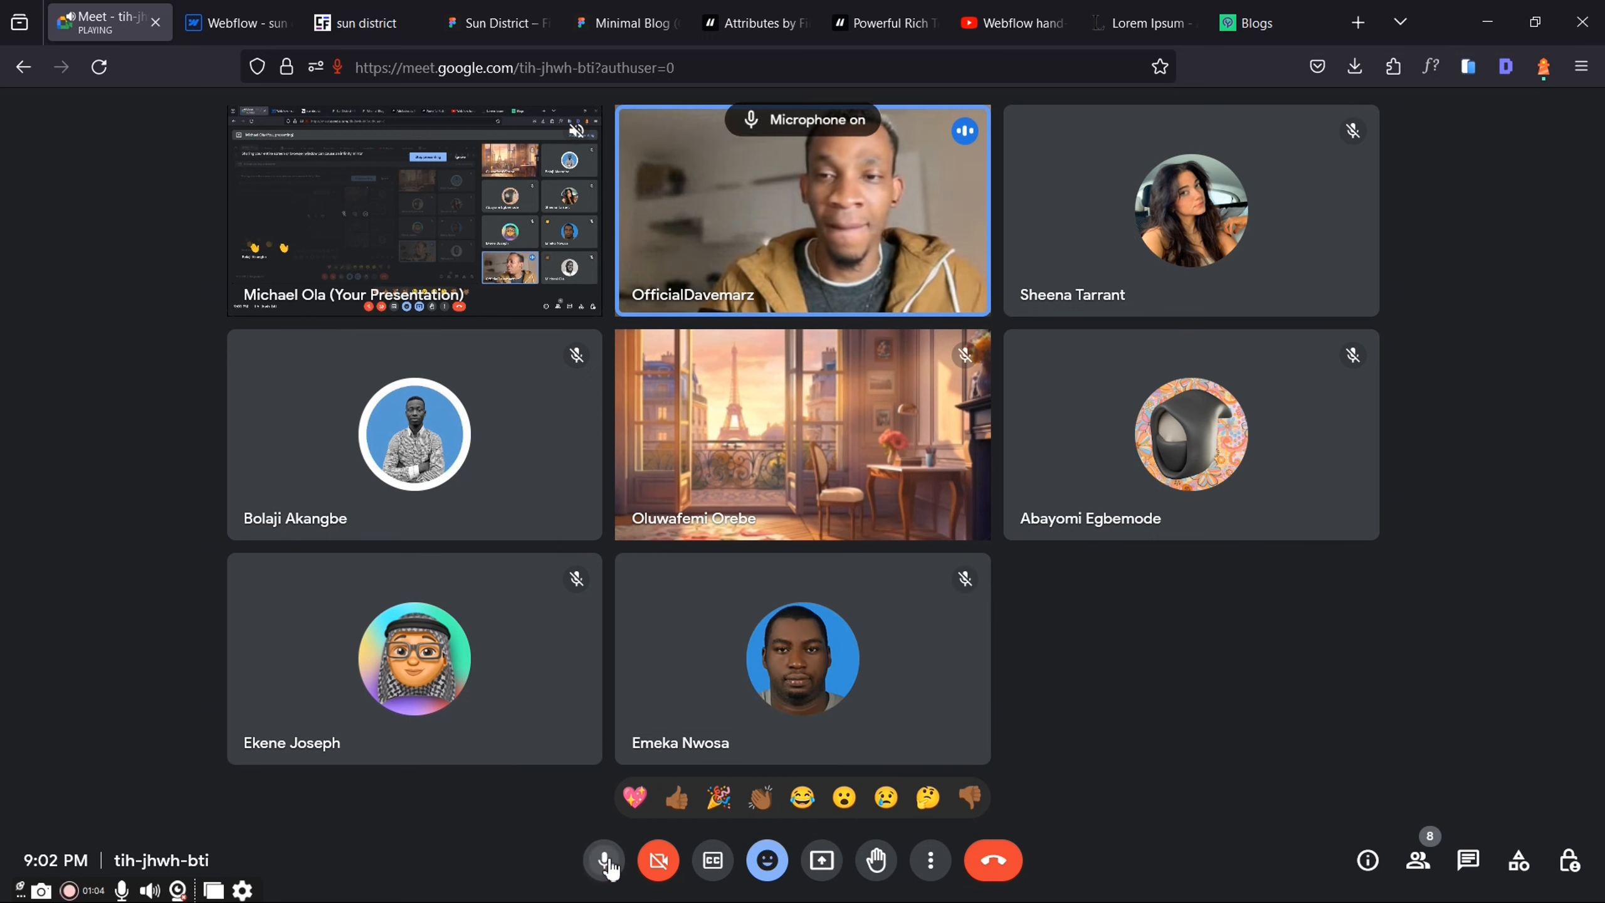